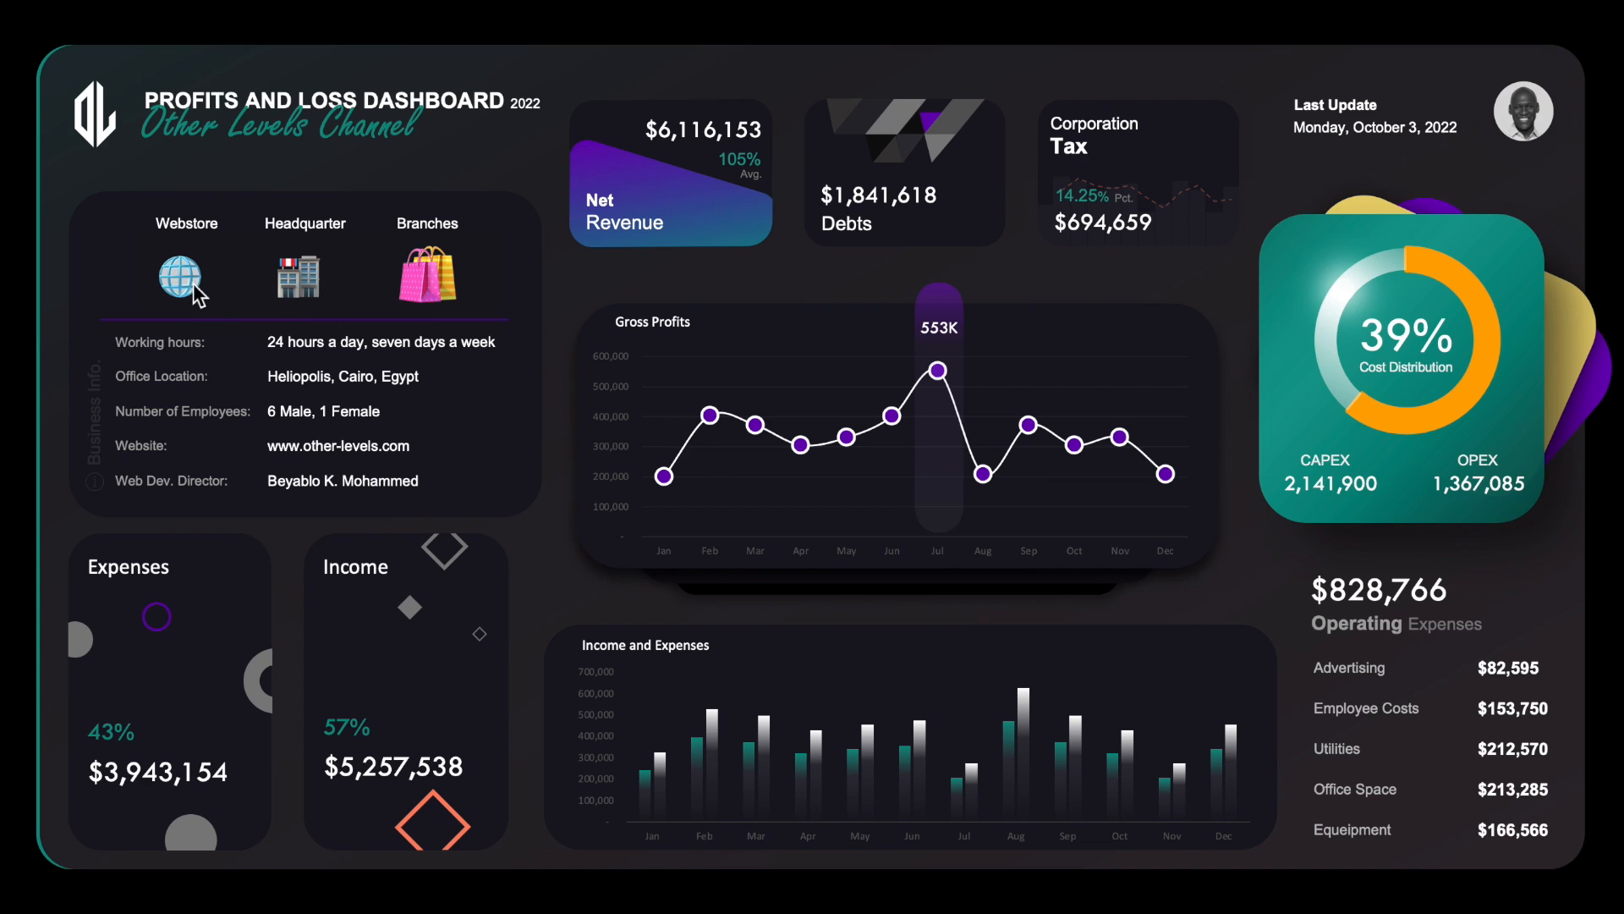
- Toggle the Branches, Webstore and Headquarter selectors on the dark profits and loss dashboard to examine how its figures and charts respond
click(401, 288)
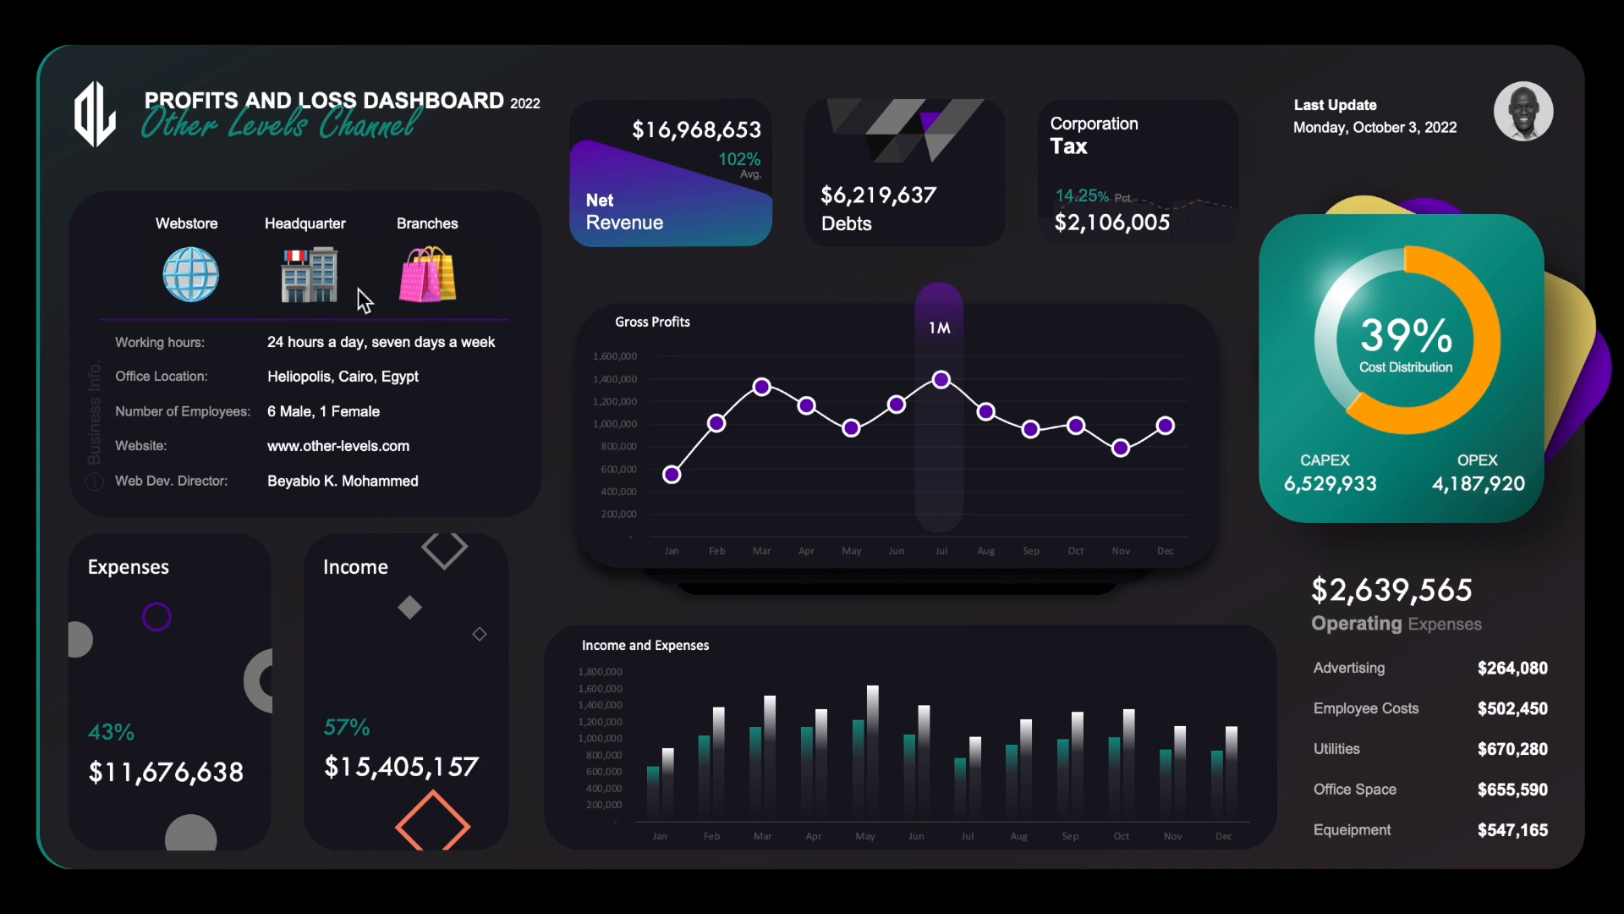
click(187, 292)
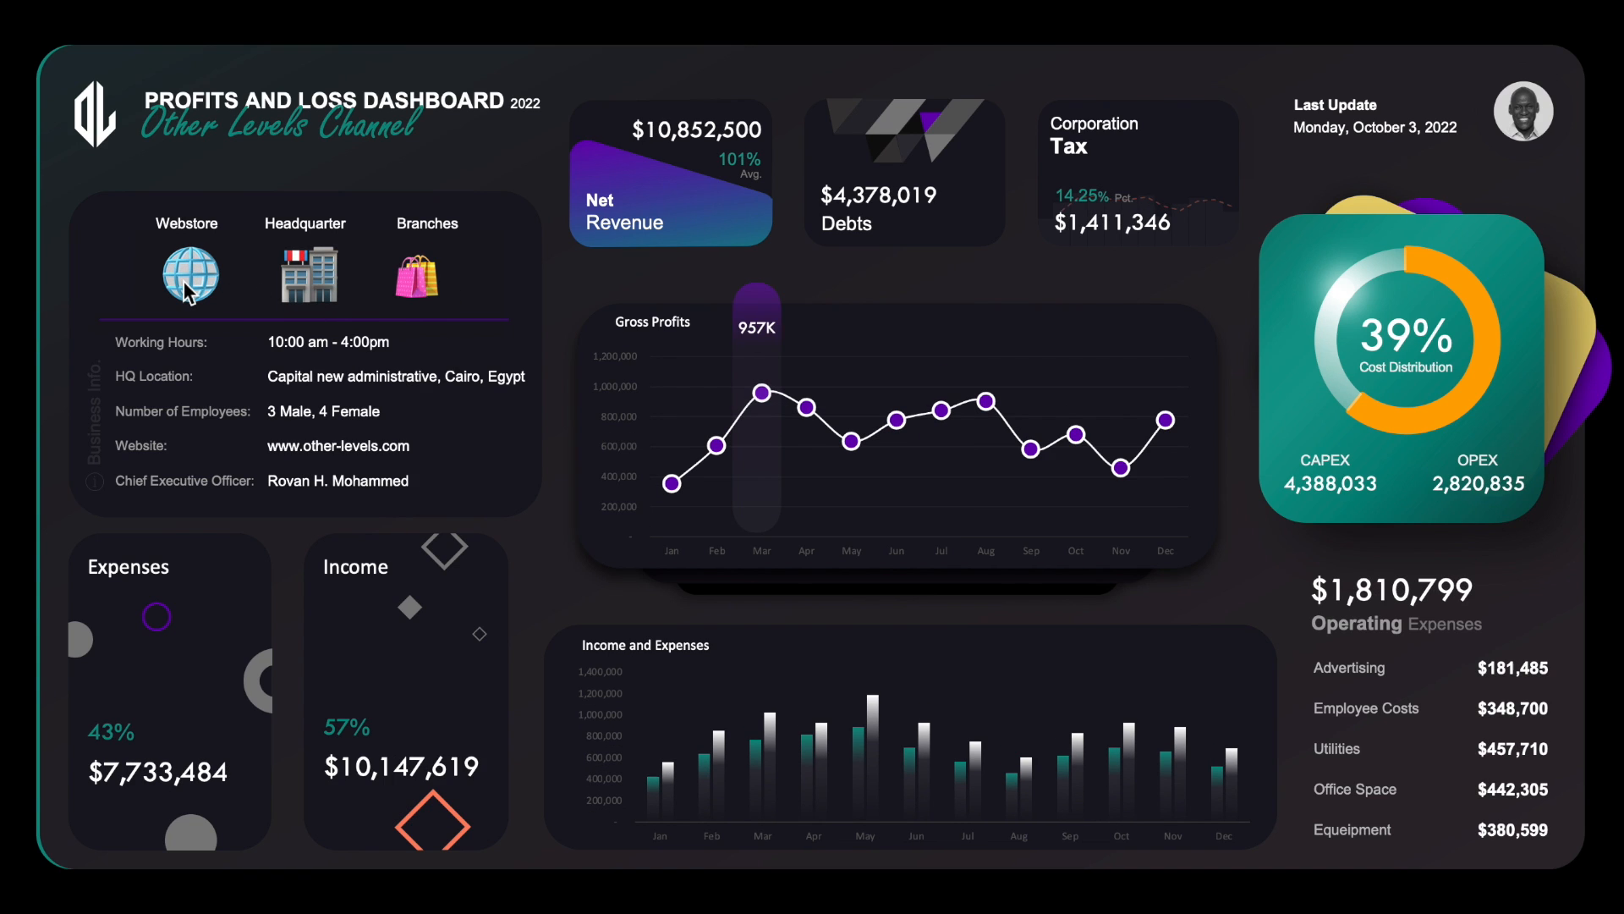
click(185, 282)
click(289, 280)
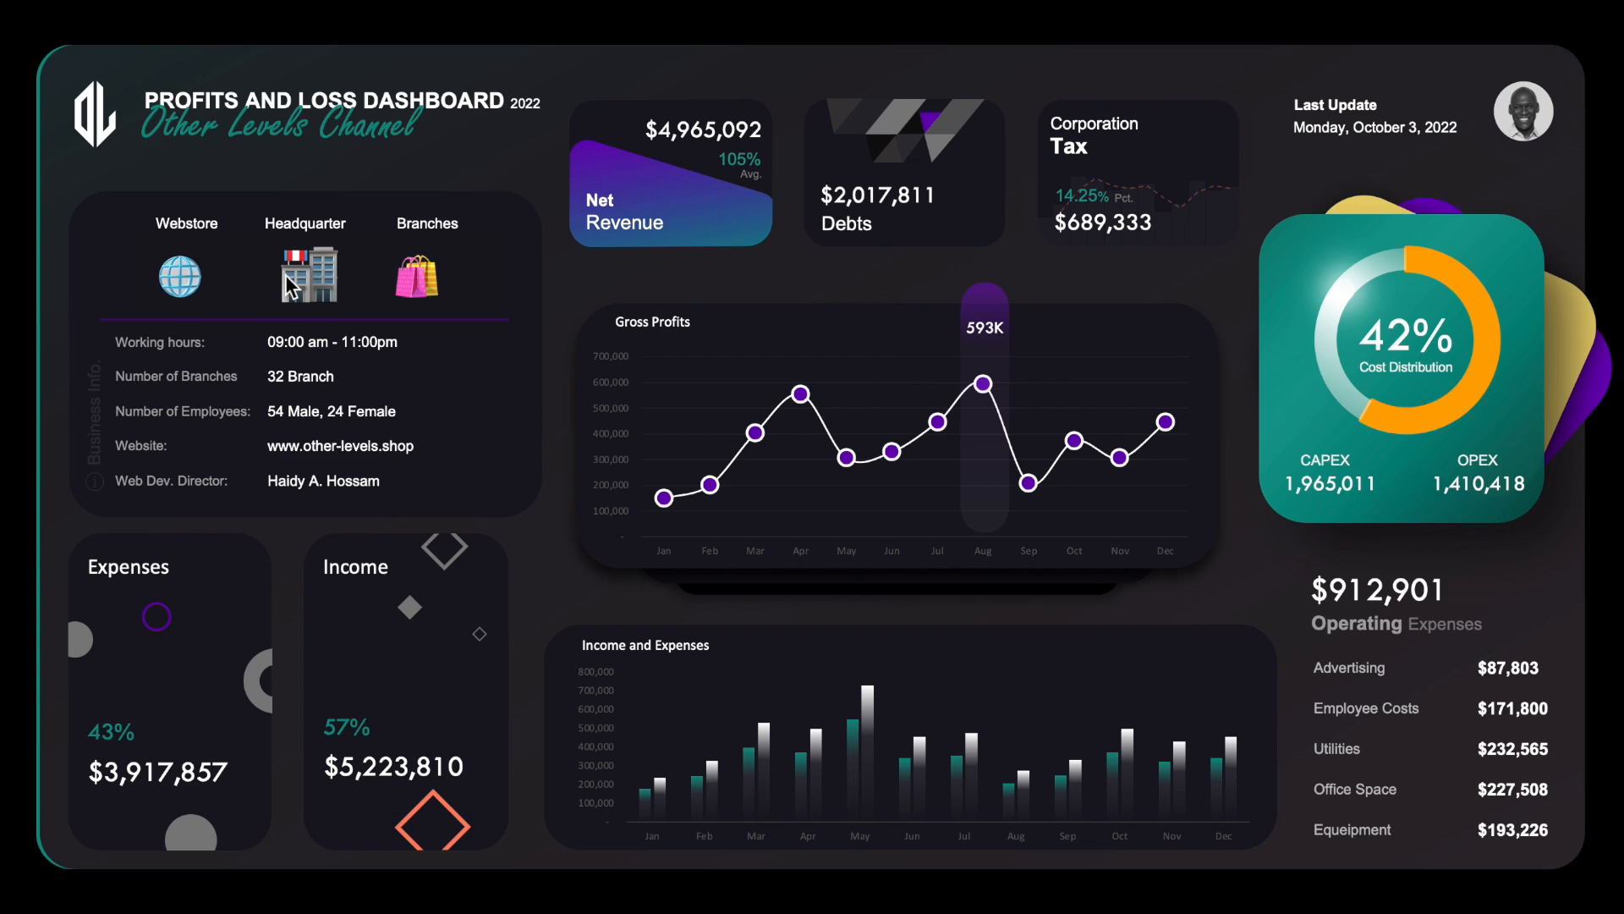
click(405, 284)
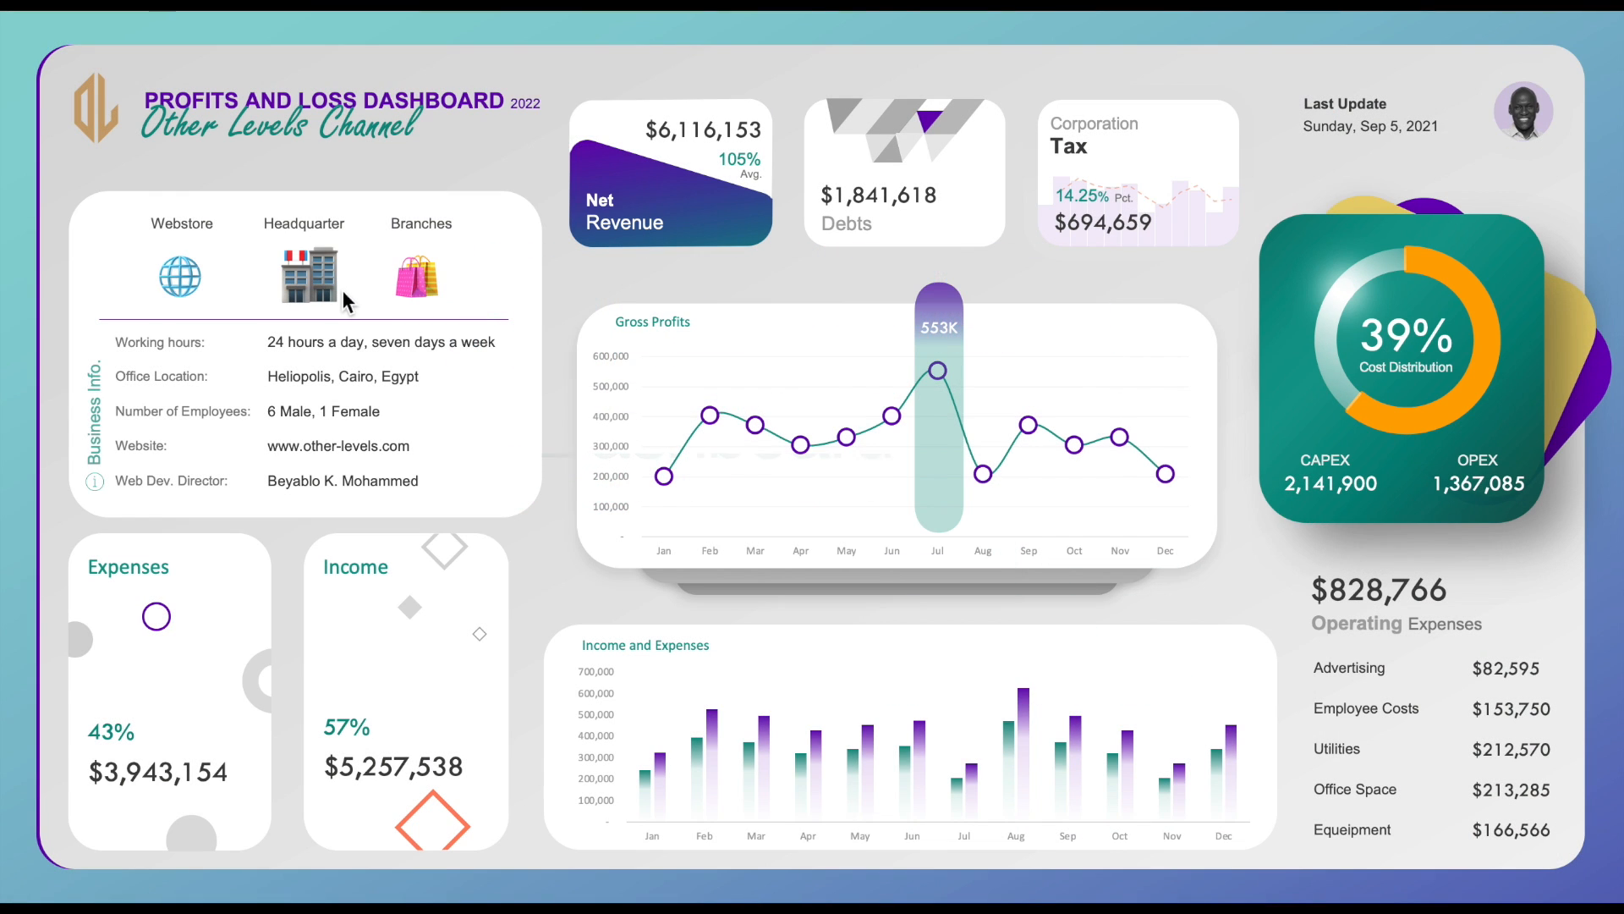
- Toggle the Headquarter, Webstore and Branches selectors on the light dashboard version to examine its figures and charts
click(341, 289)
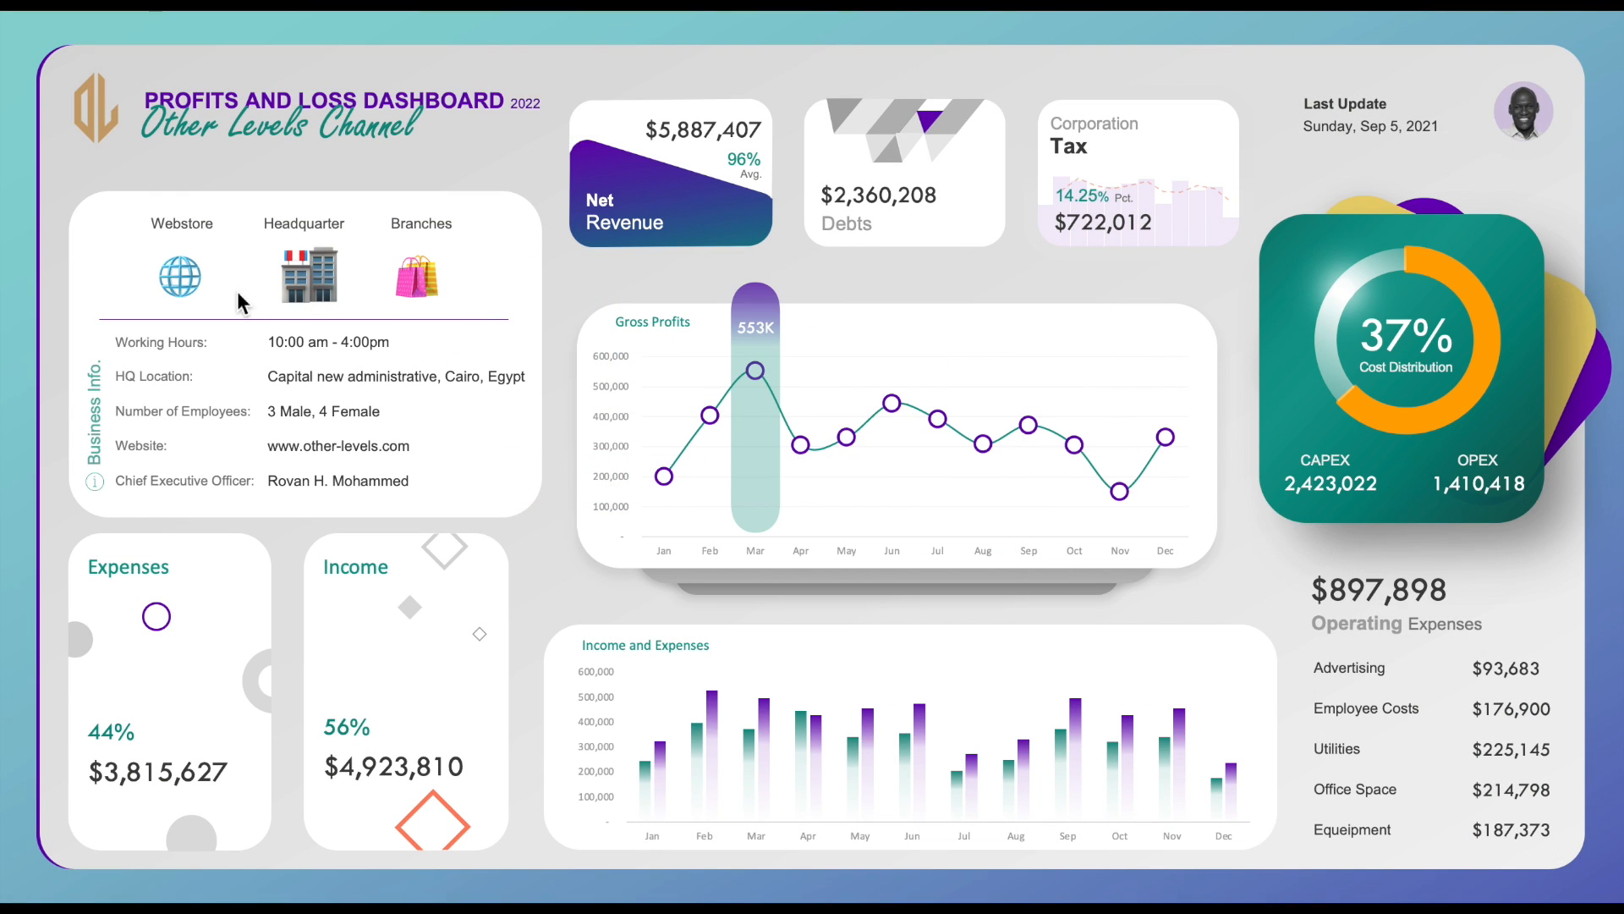
click(179, 281)
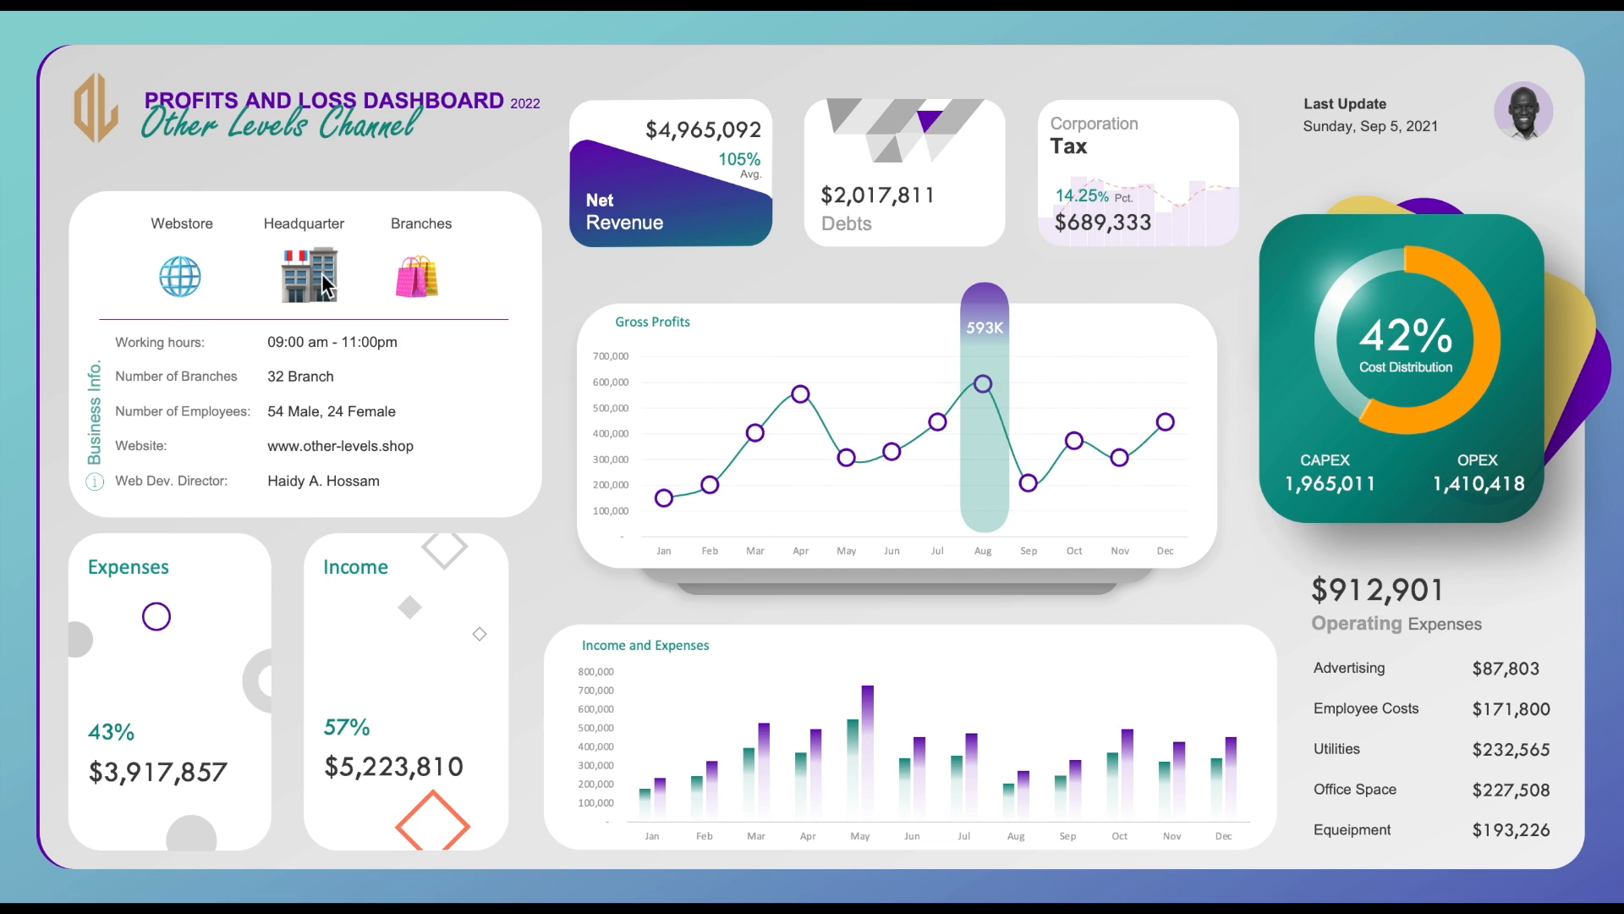
click(321, 273)
click(404, 281)
click(289, 281)
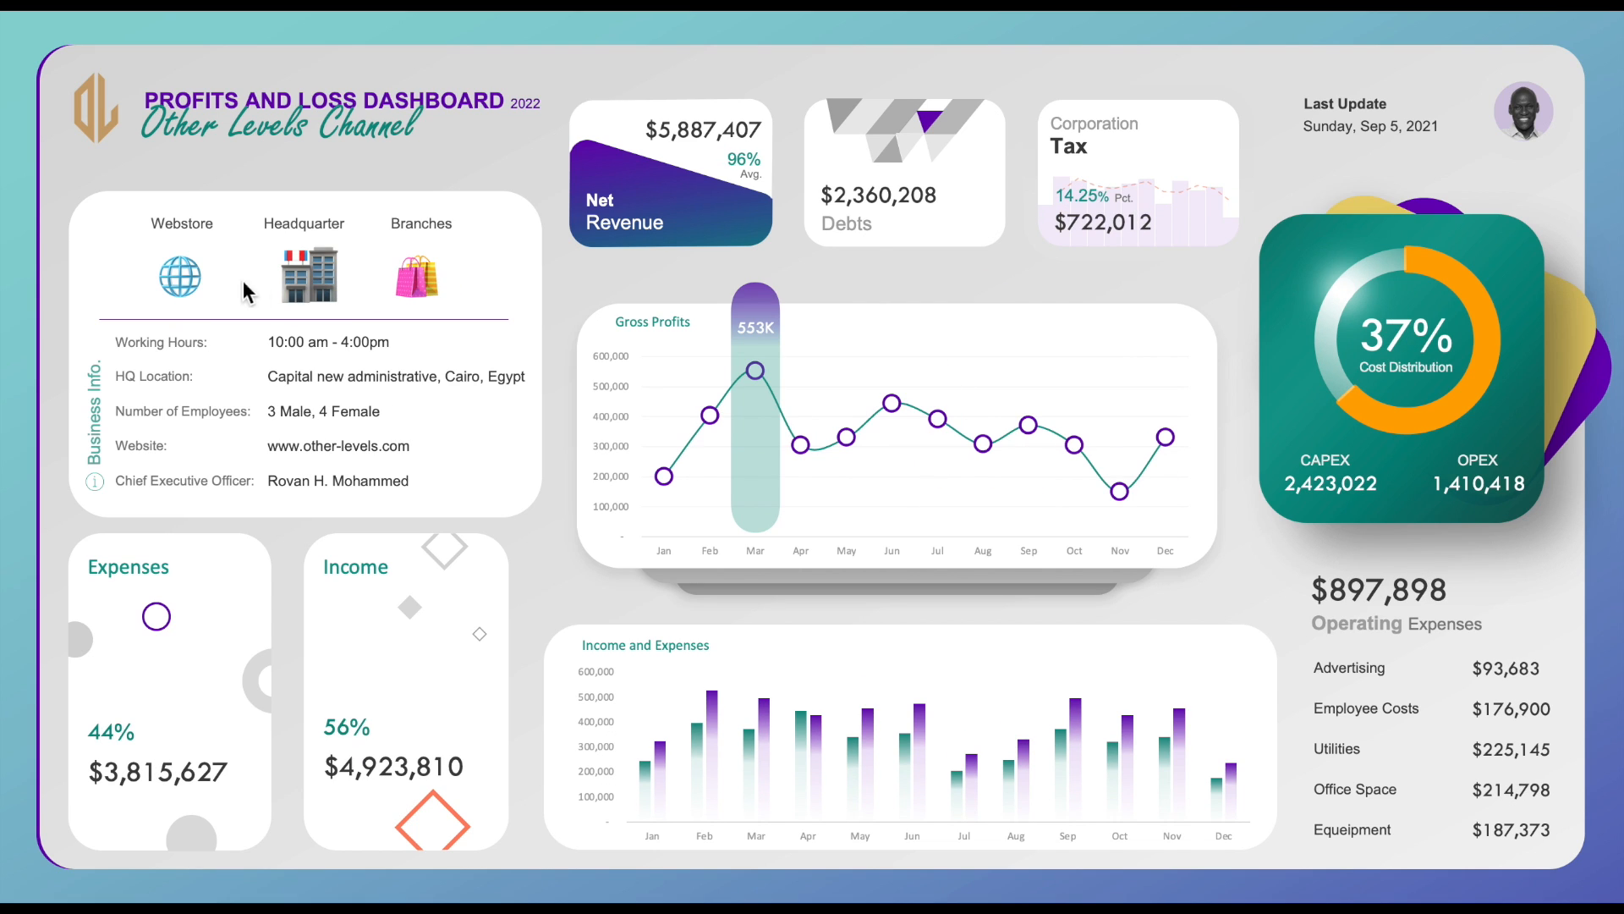
click(174, 275)
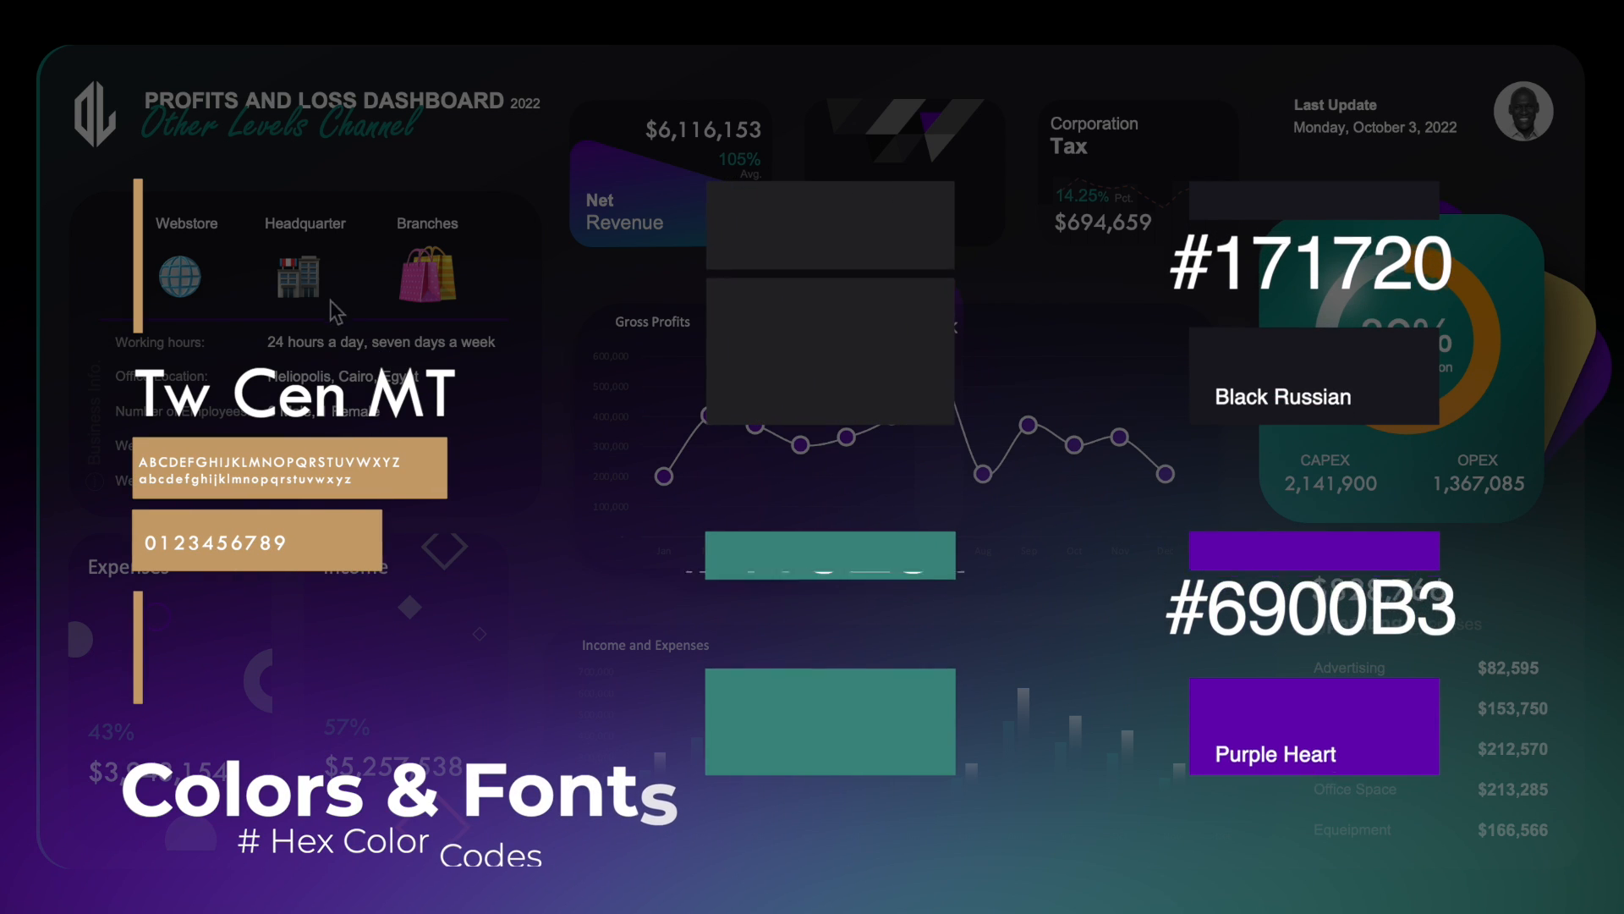
click(307, 281)
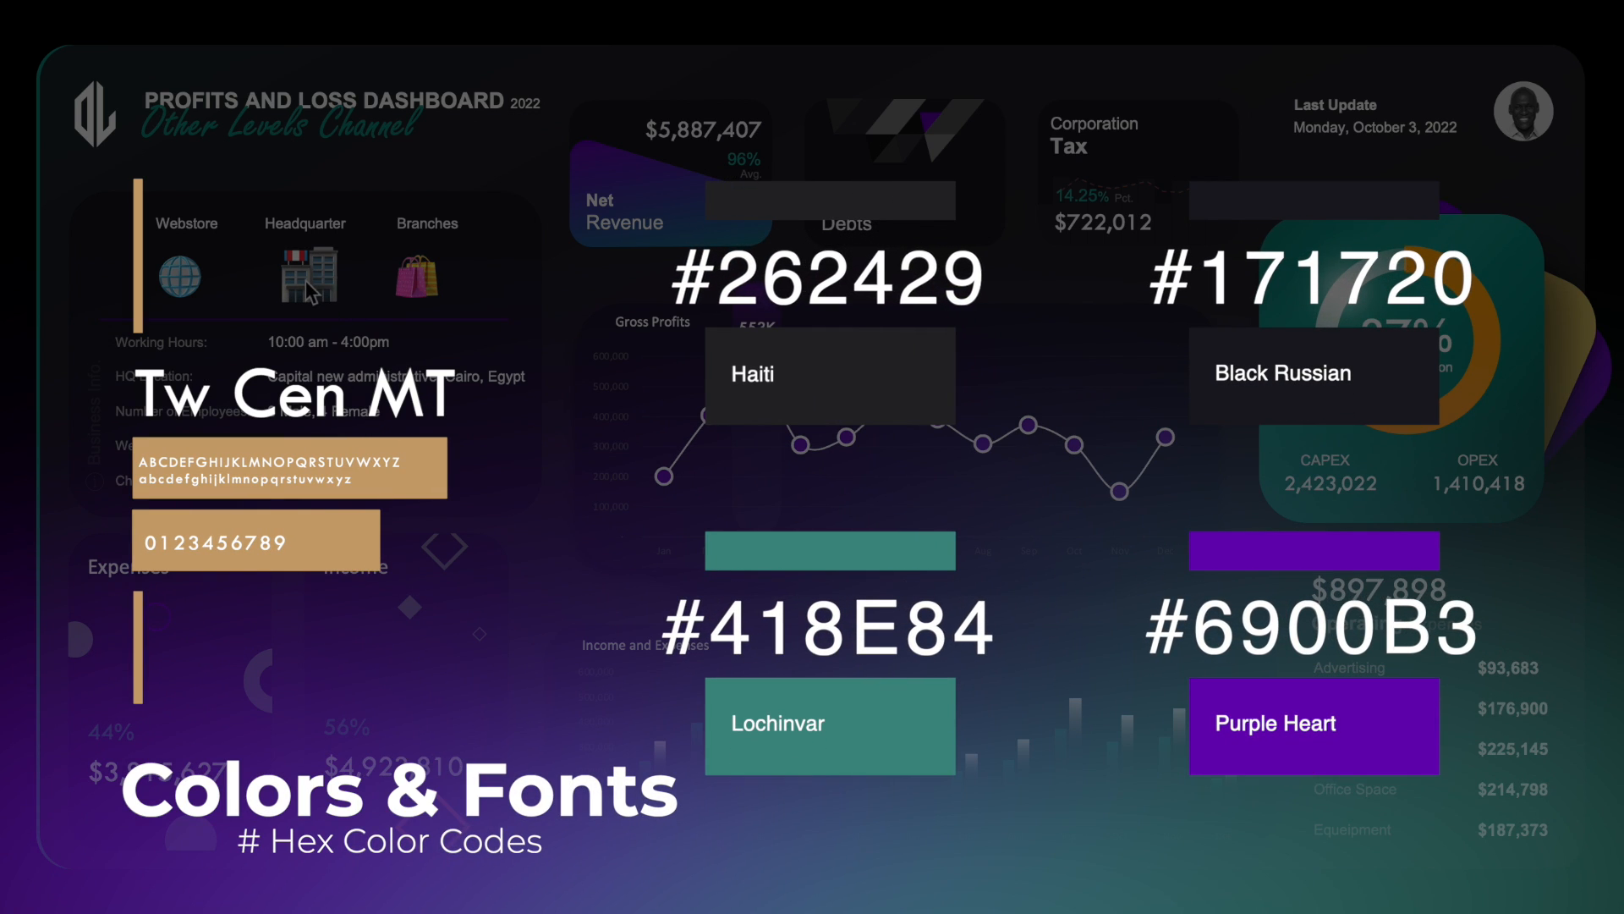
click(208, 280)
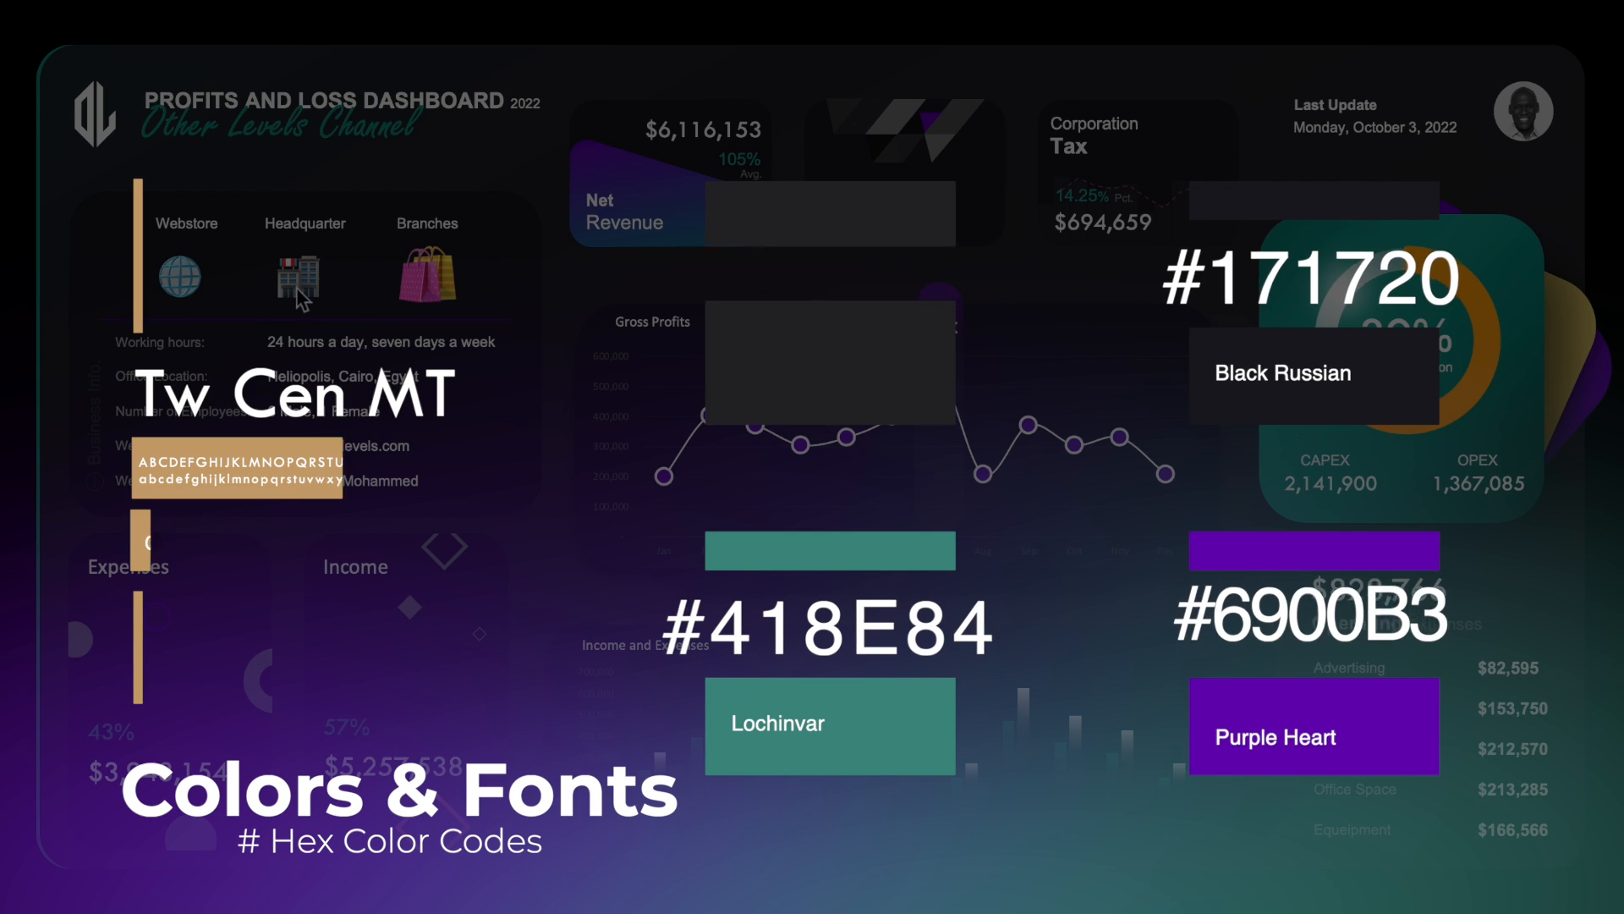
click(402, 289)
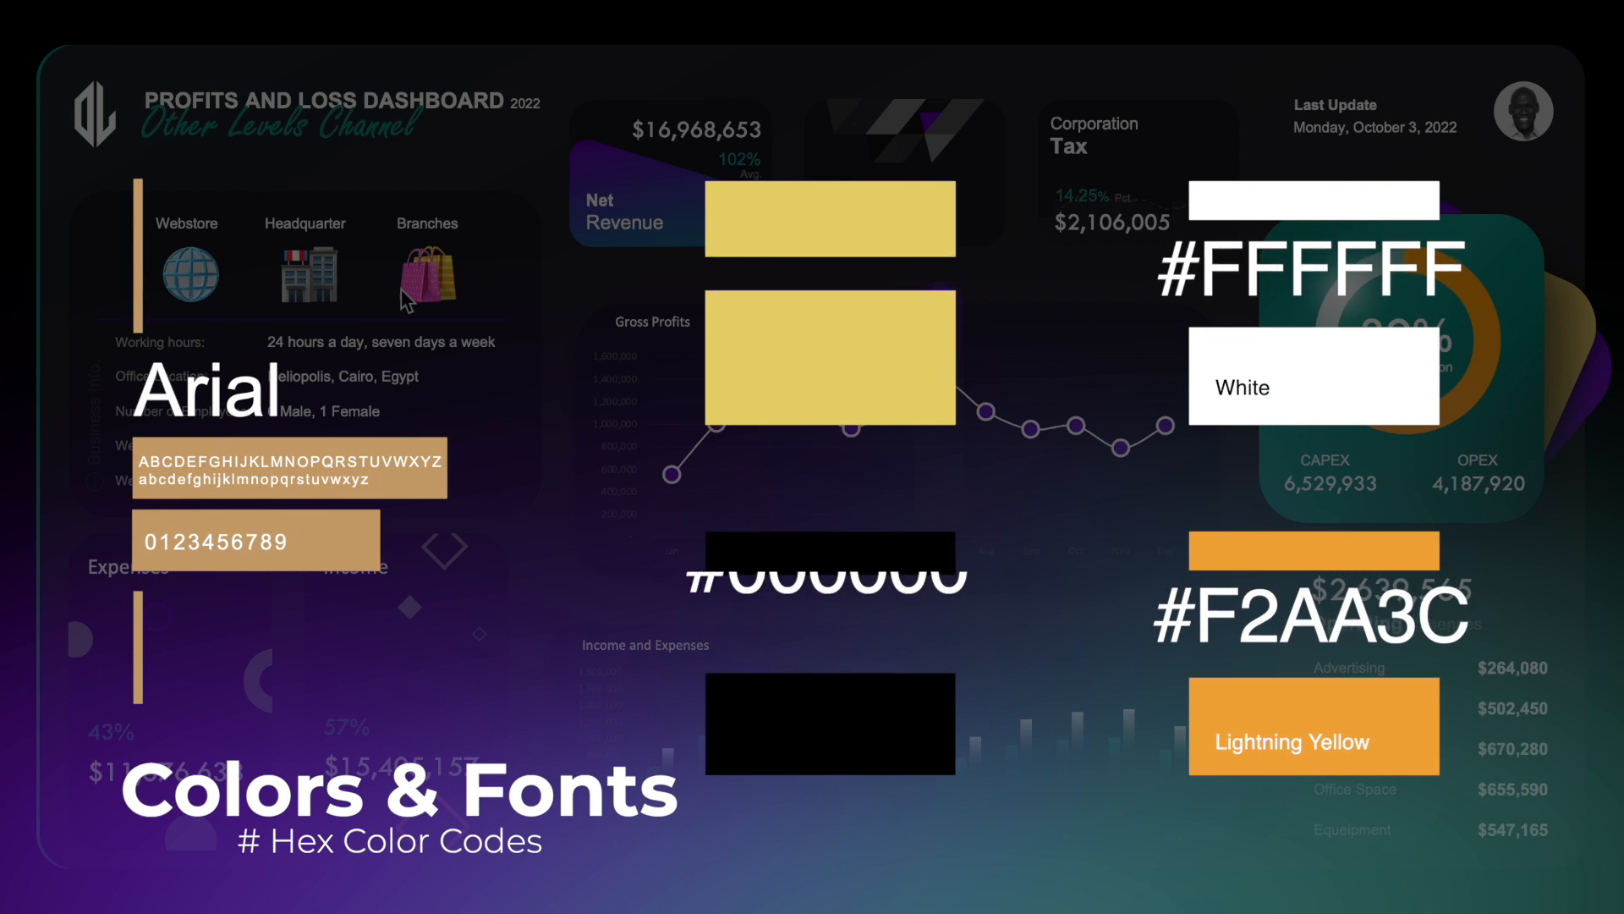
click(187, 292)
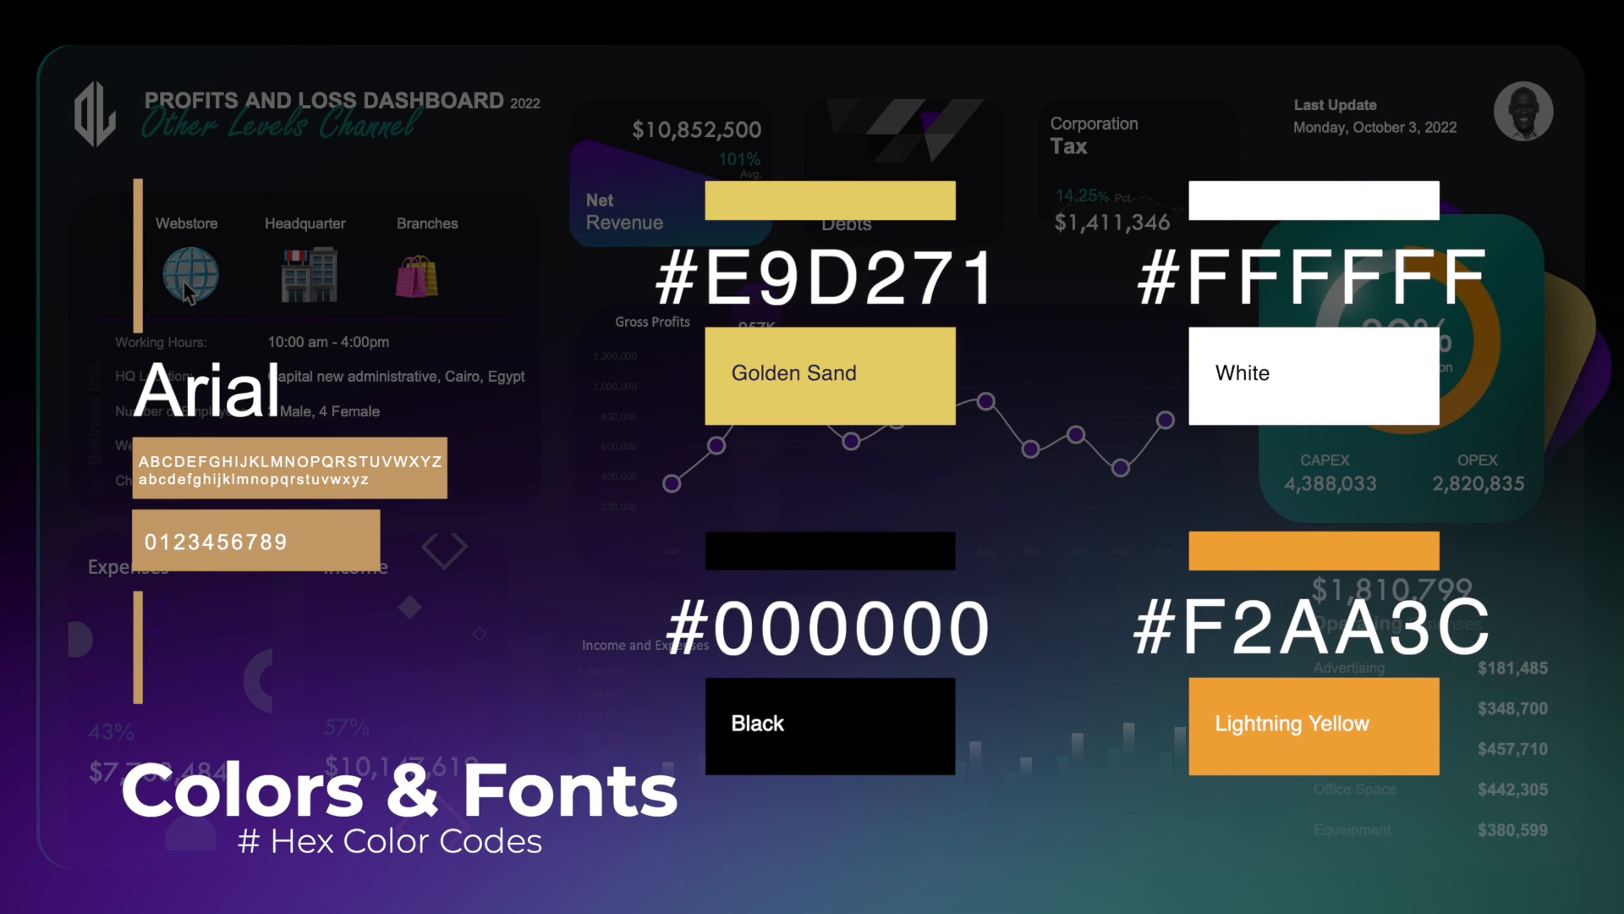
click(288, 275)
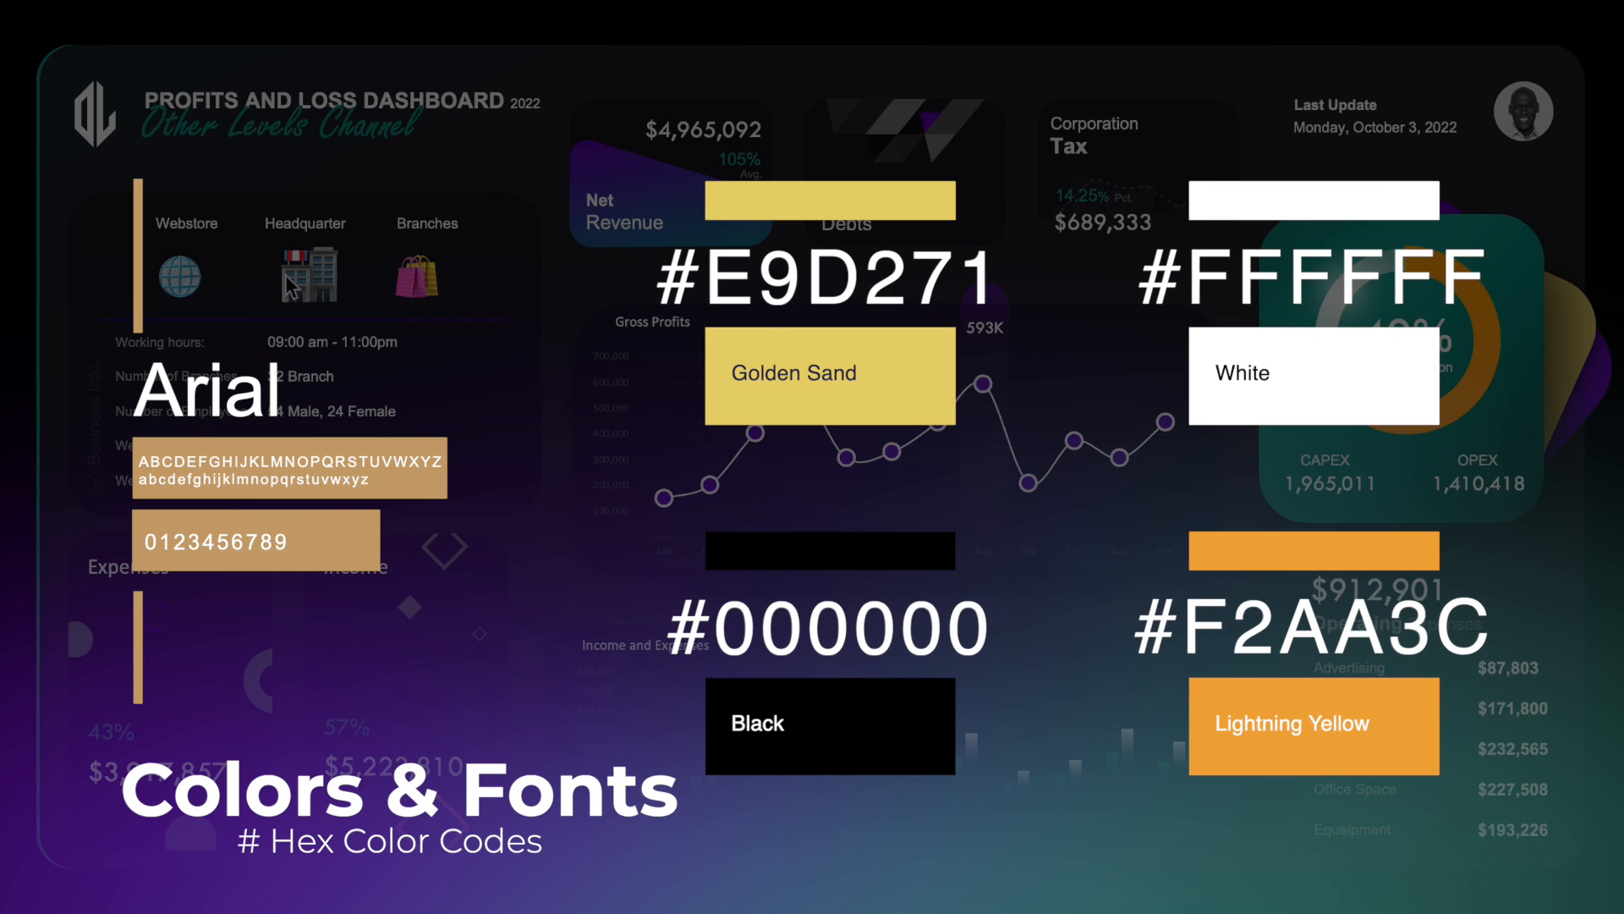
click(400, 273)
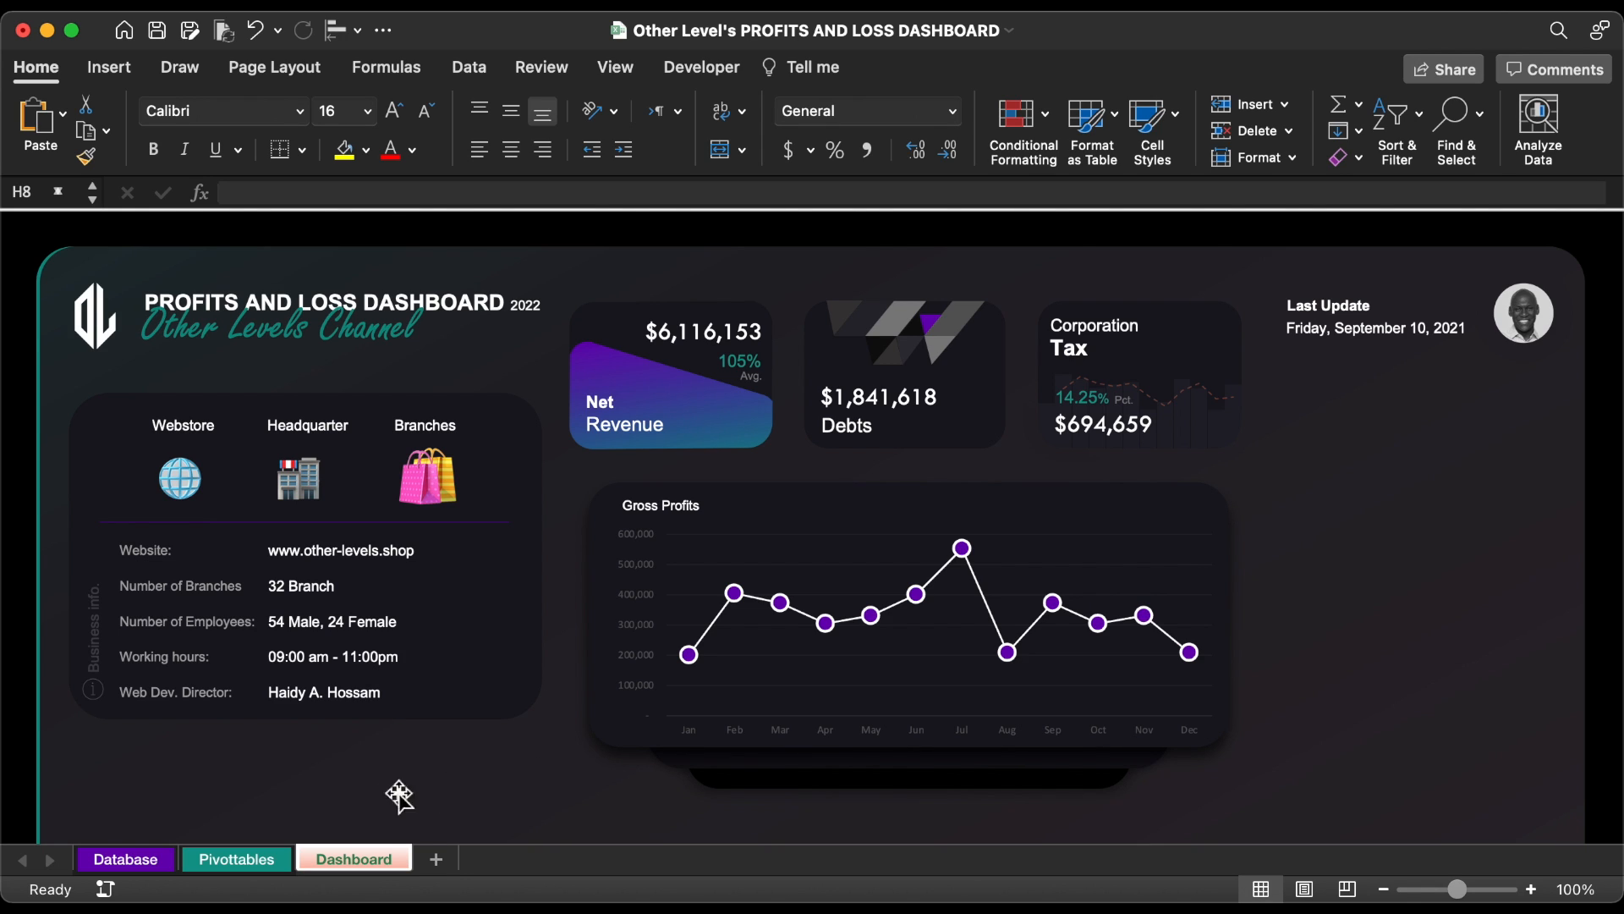
- On the Pivottables sheet, enter the header "Indicator value" in BN3 beside the Sum of Profits column
click(238, 858)
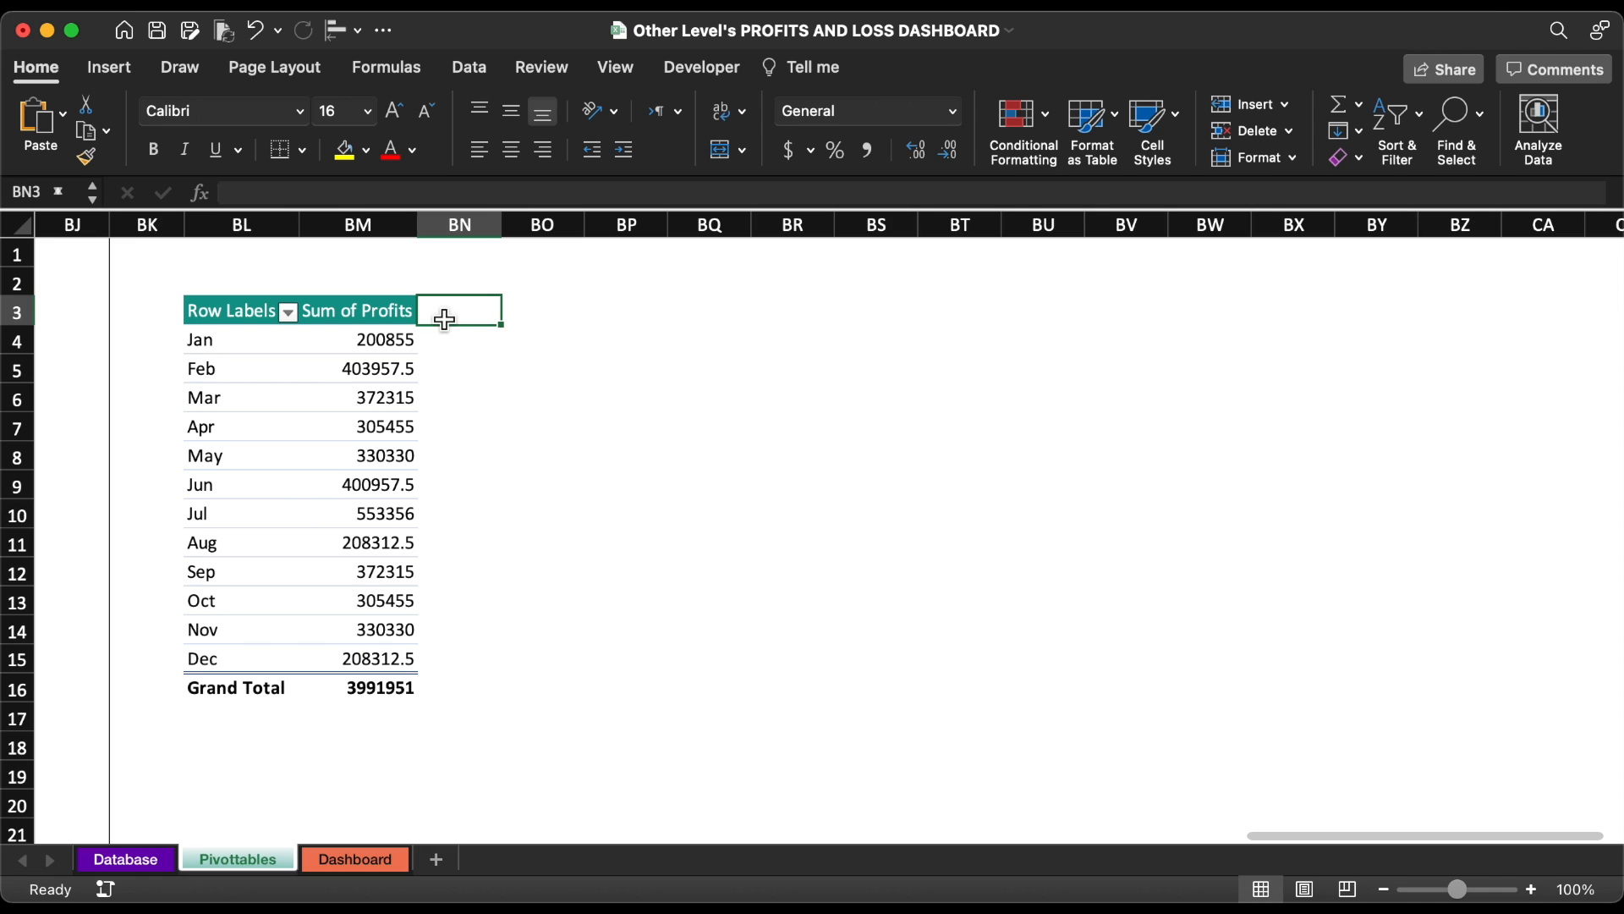
text(Indicator value)
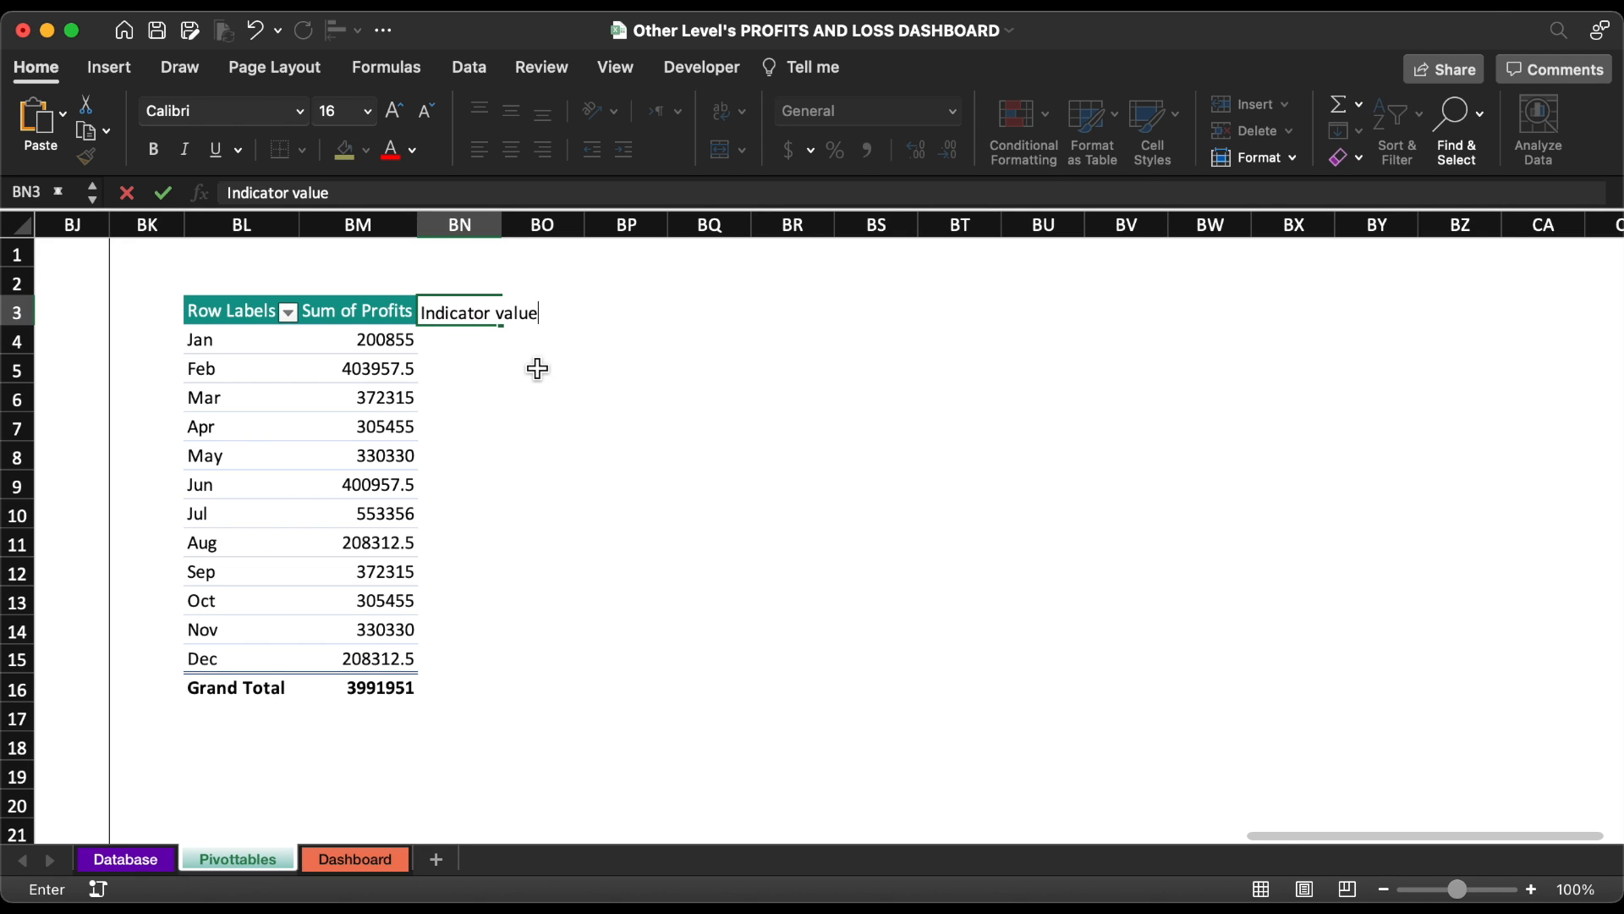
key(Return)
- Copy the Indicator value header from BN3 to BO3 and change the copy's text to "Indicator shape"
click(465, 319)
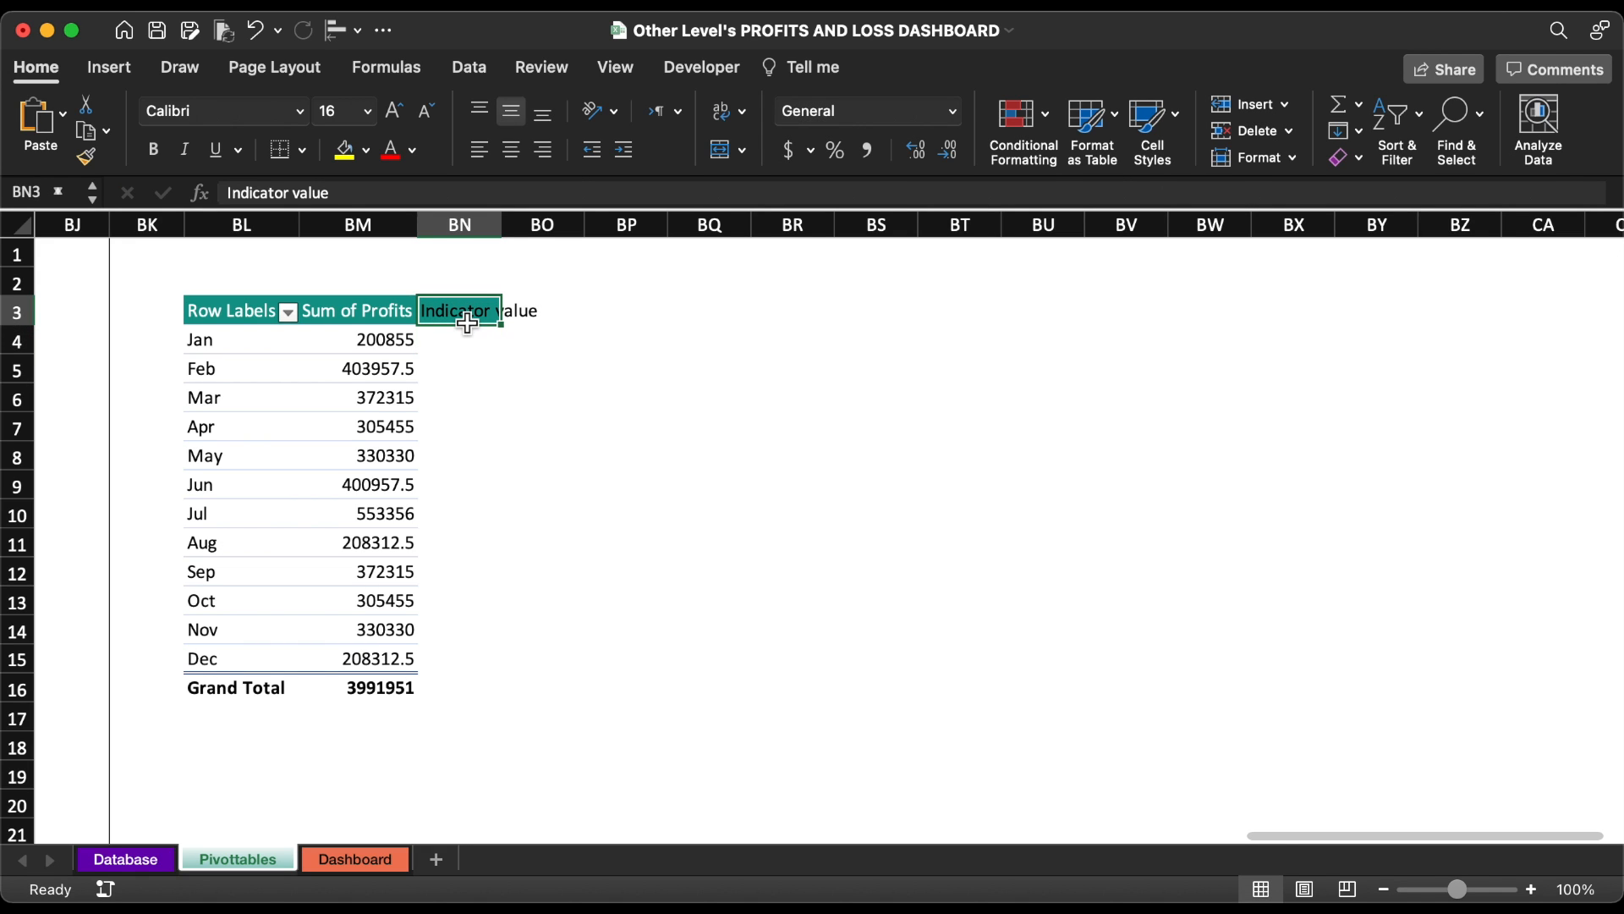
key(super+c)
click(533, 311)
key(super+v)
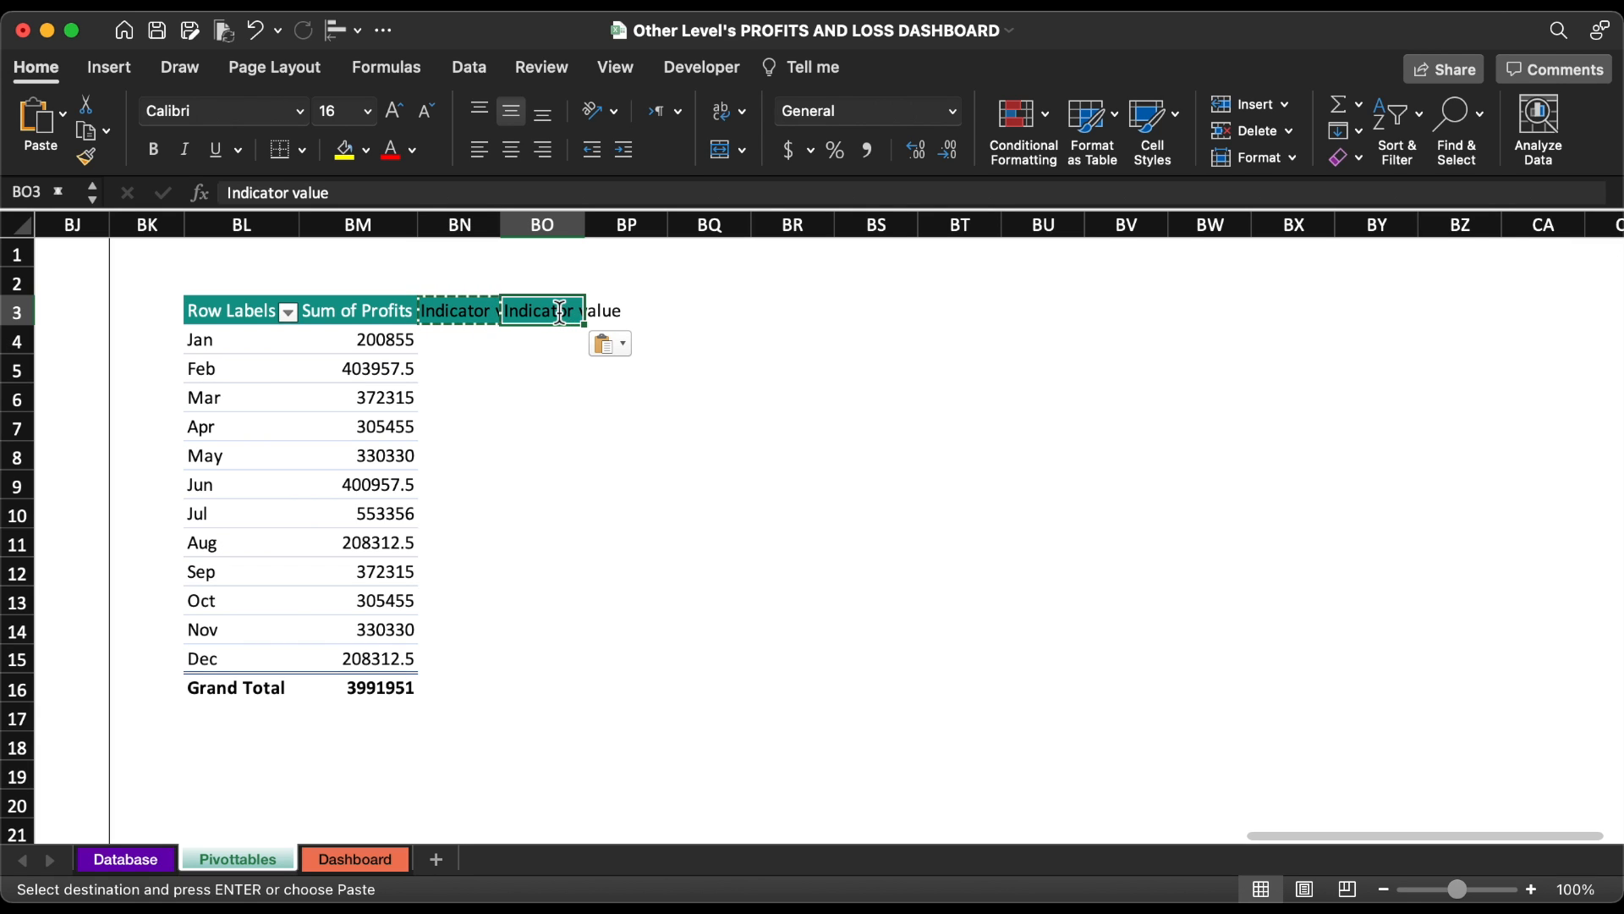
double_click(560, 311)
text(sha)
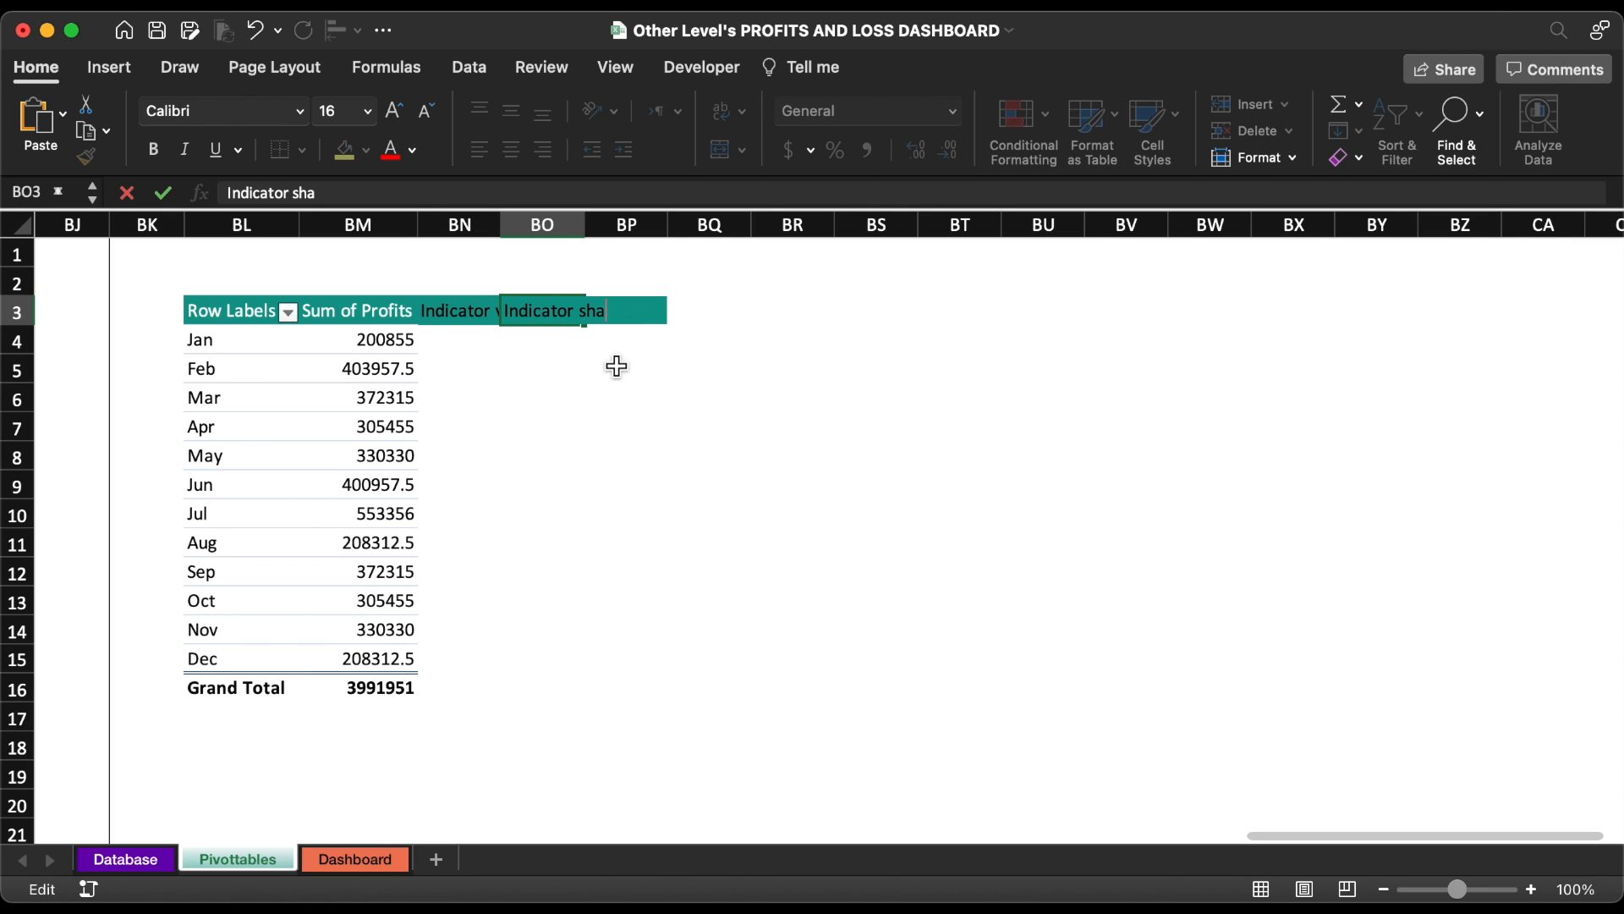
text(pe)
key(Return)
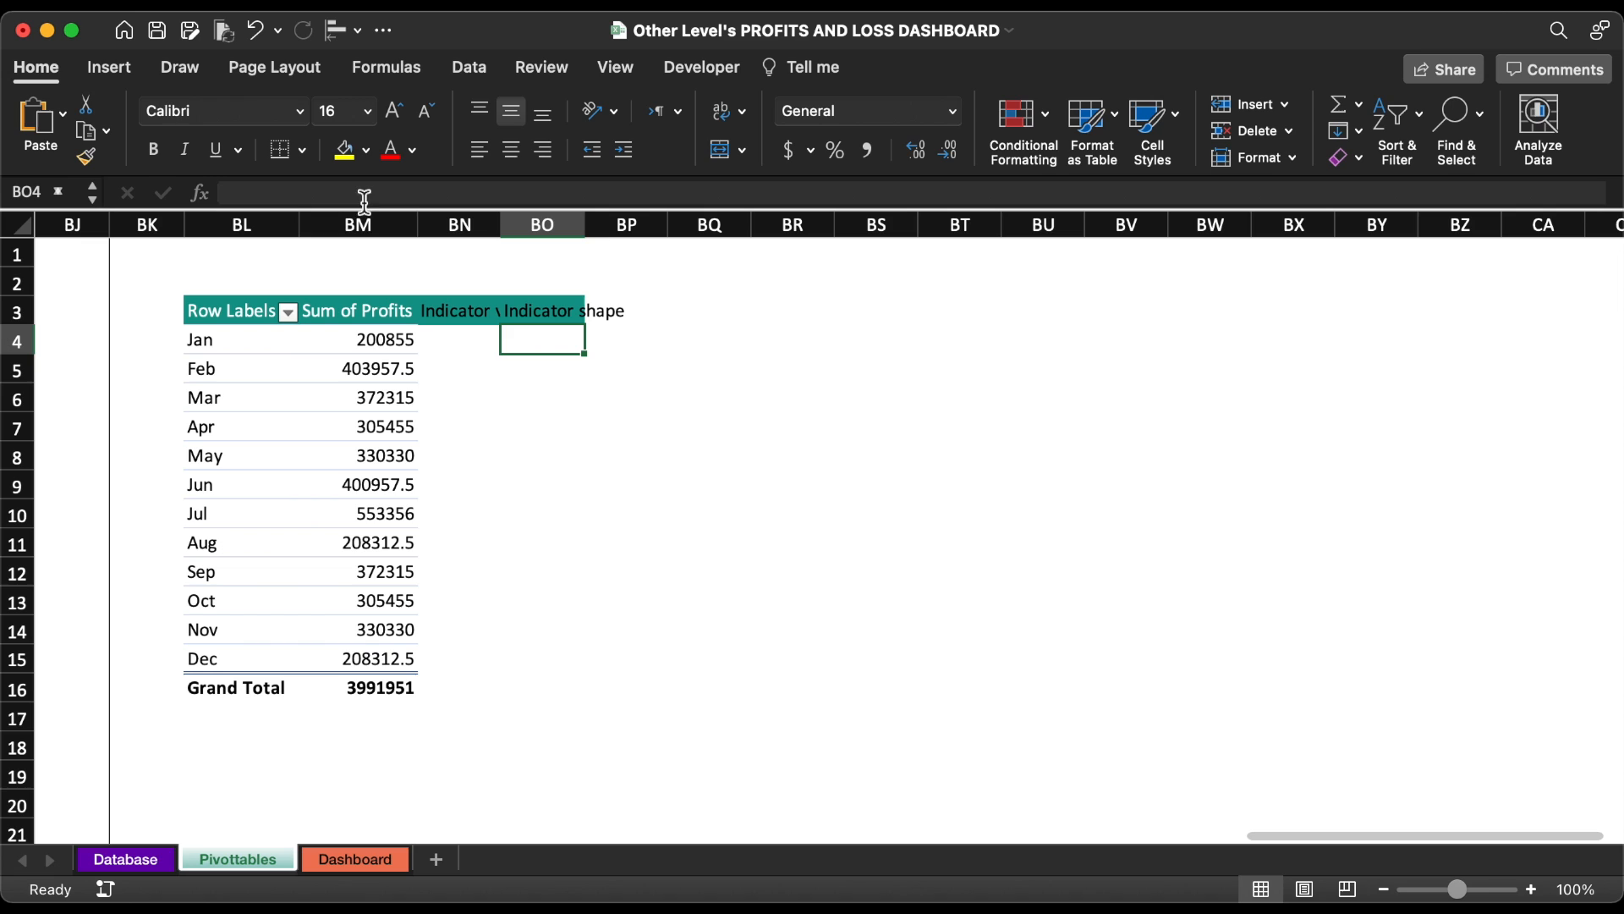
- Copy the formatting of the Sum of Profits column BM onto the two indicator columns BN and BO
click(359, 225)
click(86, 155)
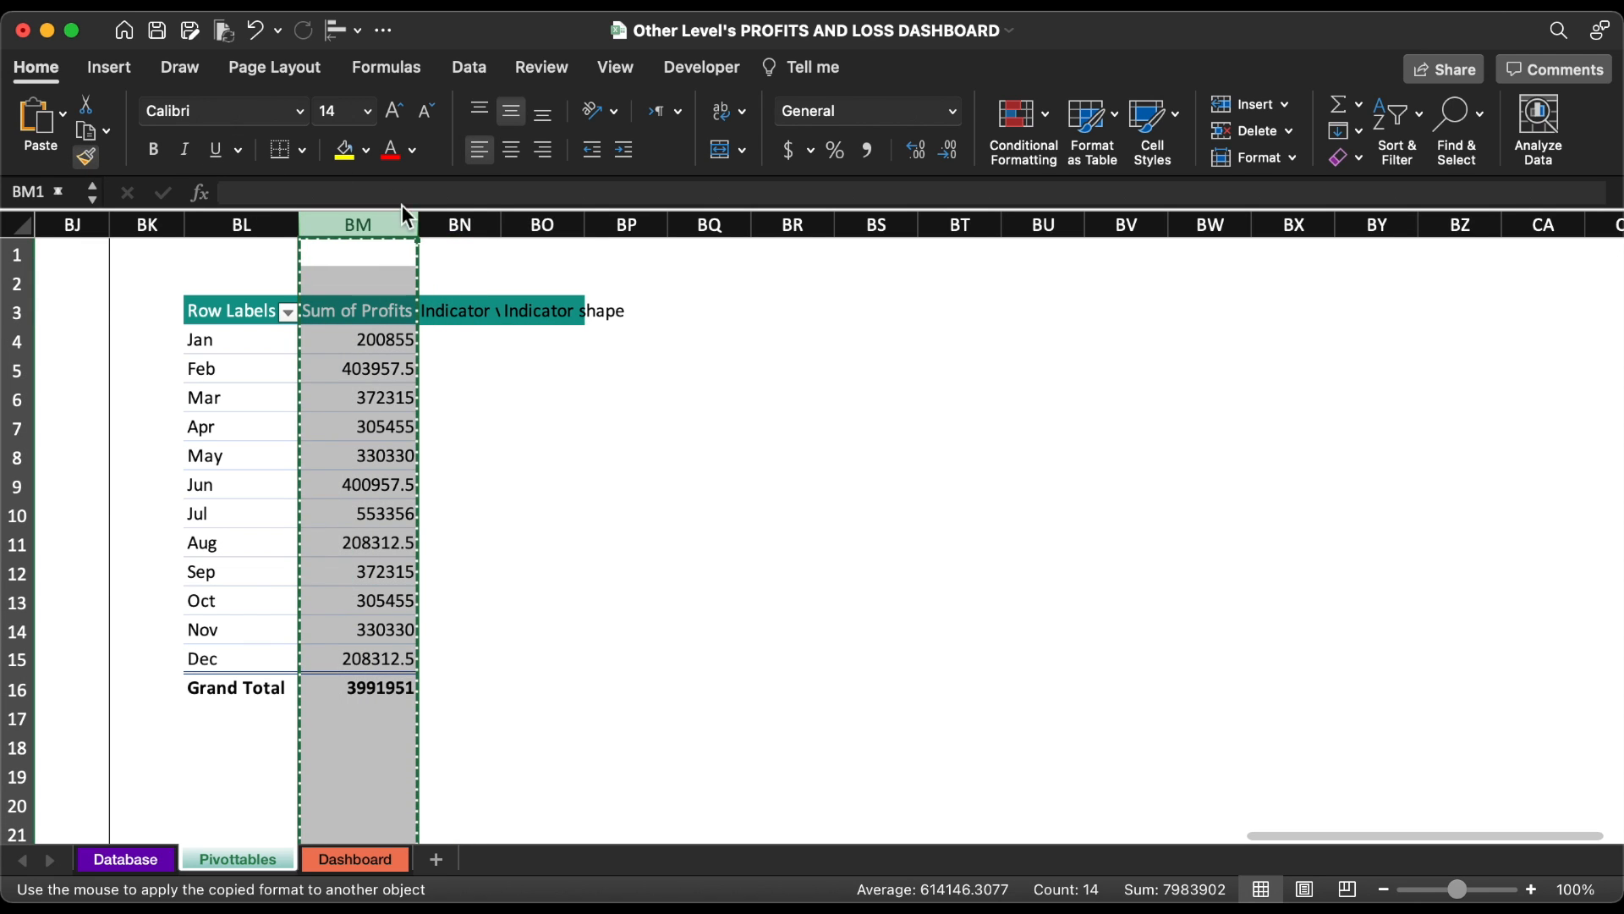
click(454, 224)
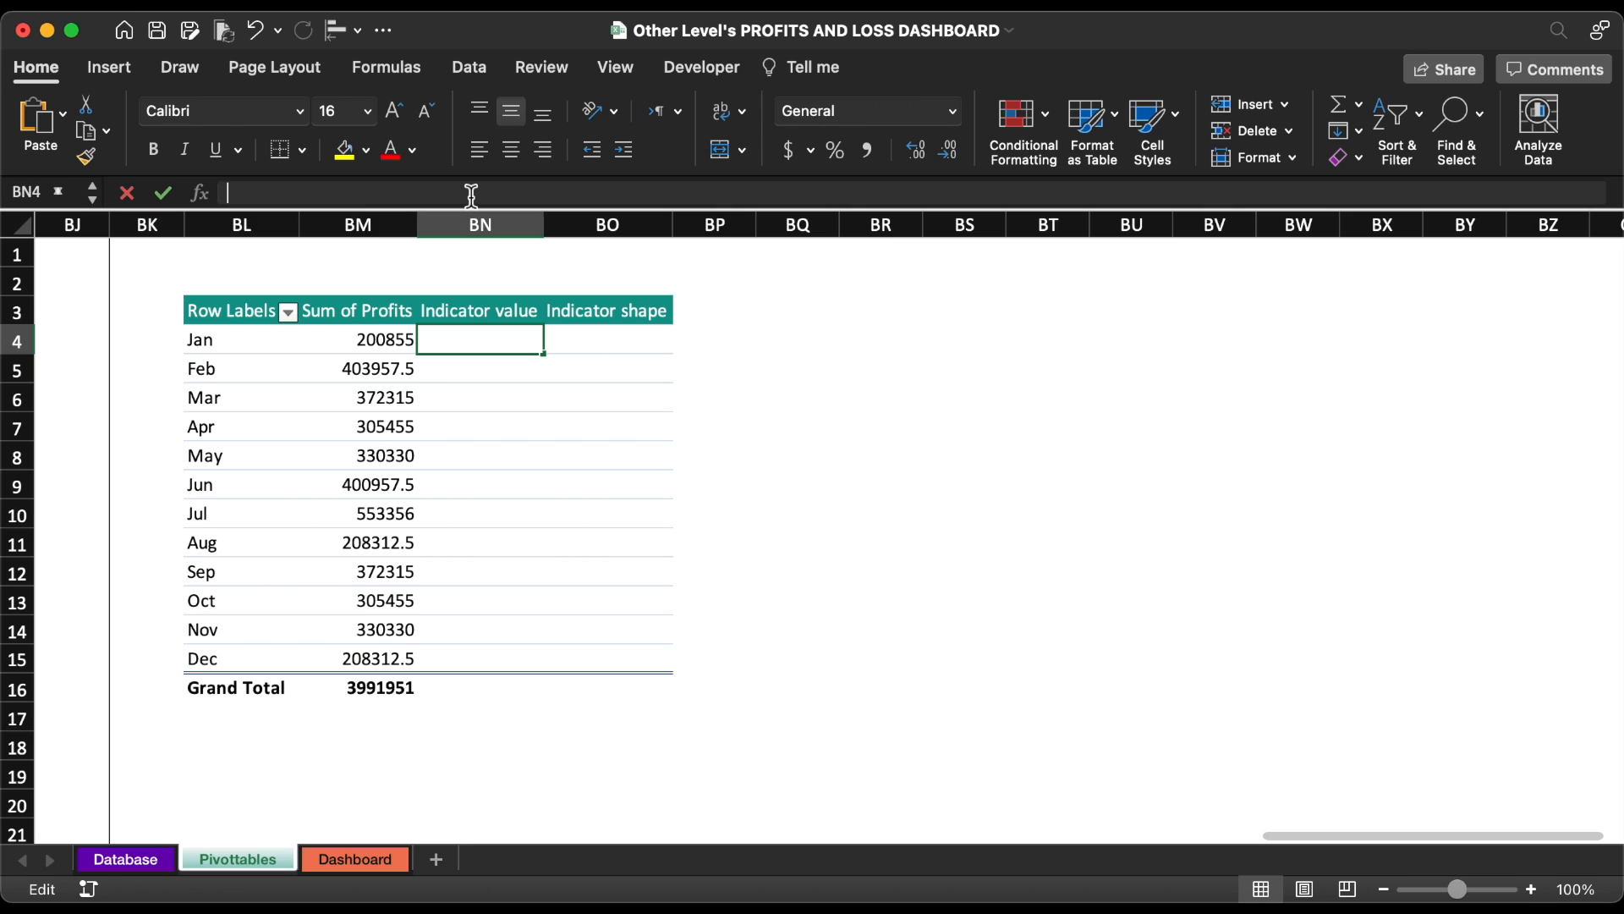
- Enter the formula =IF(BM4=MAX($BM$4:$BM$15),BM4,"") in BN4 for January's indicator value
key(Escape)
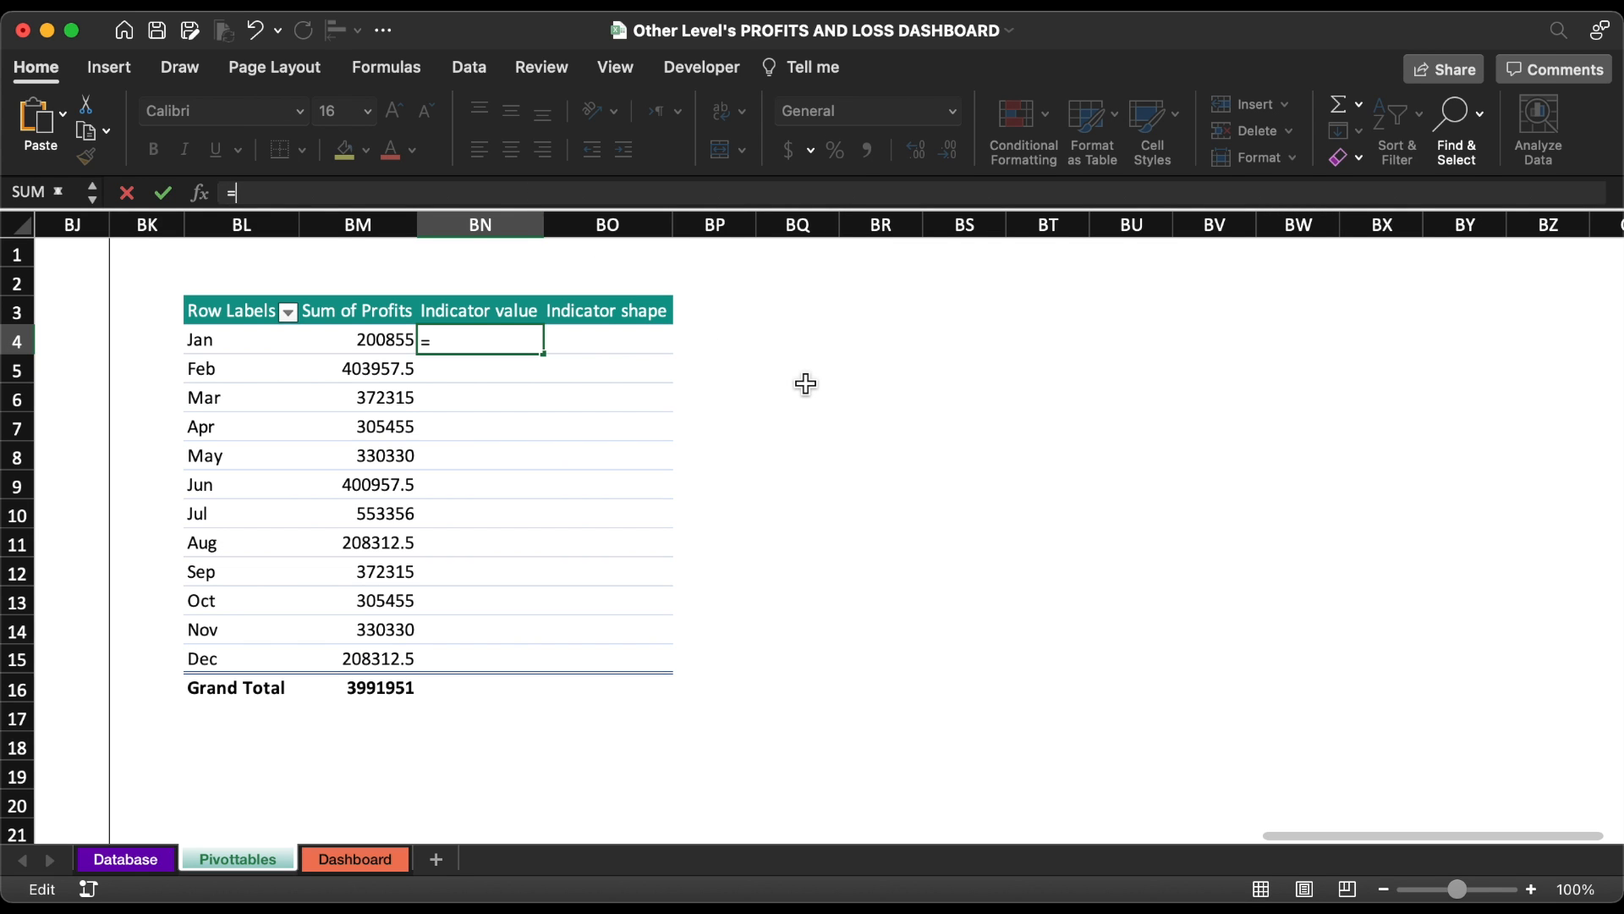
text(if)
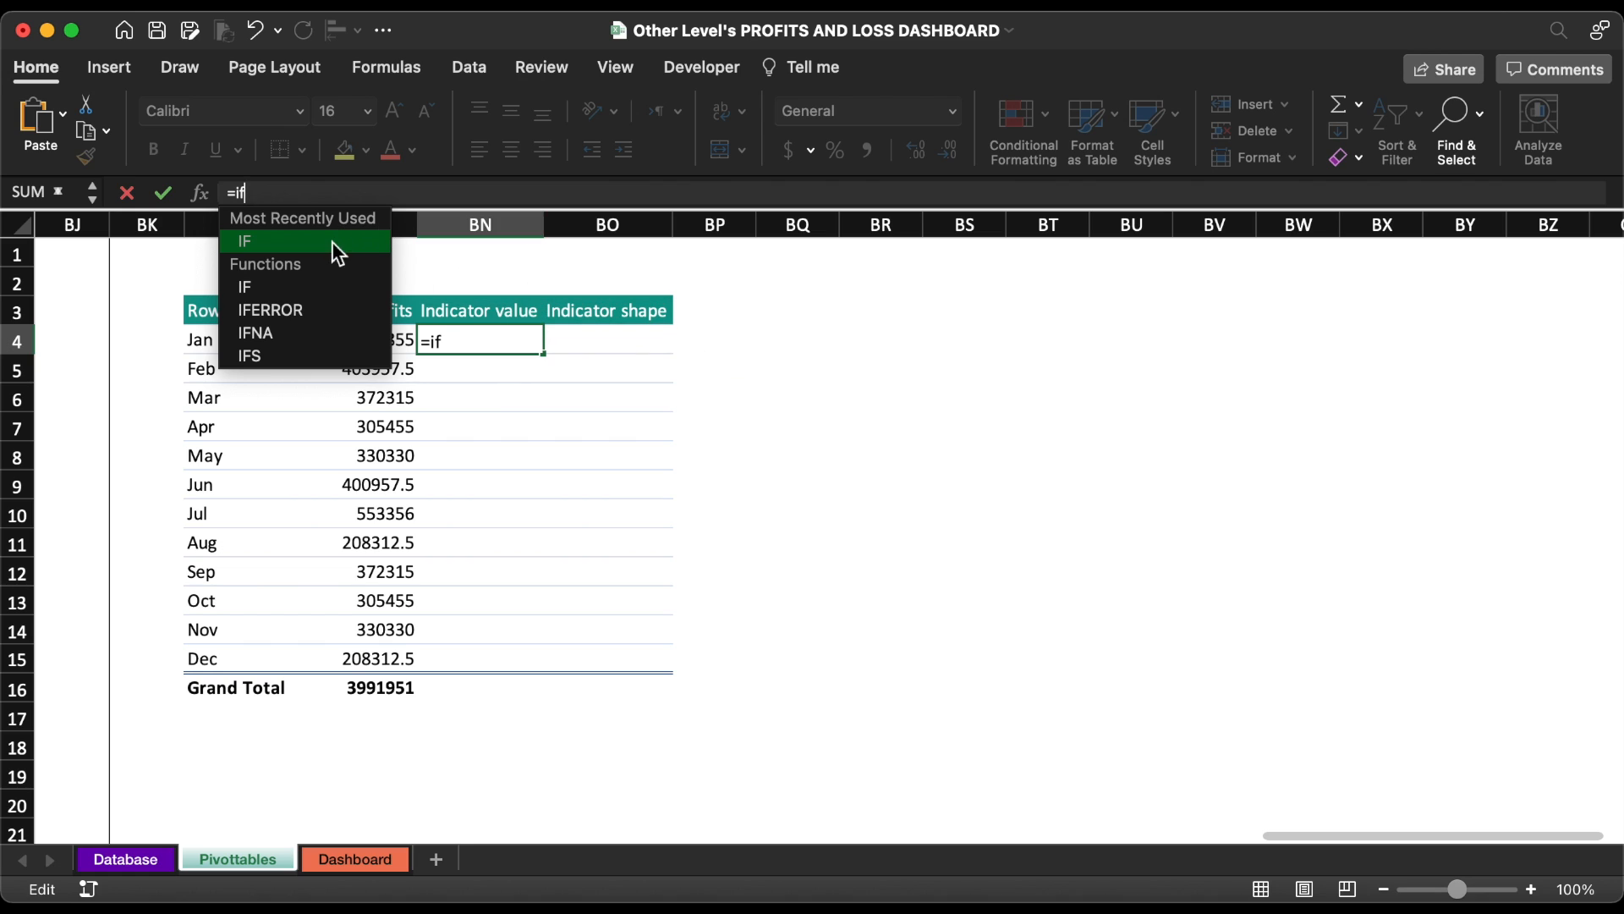
key(Tab)
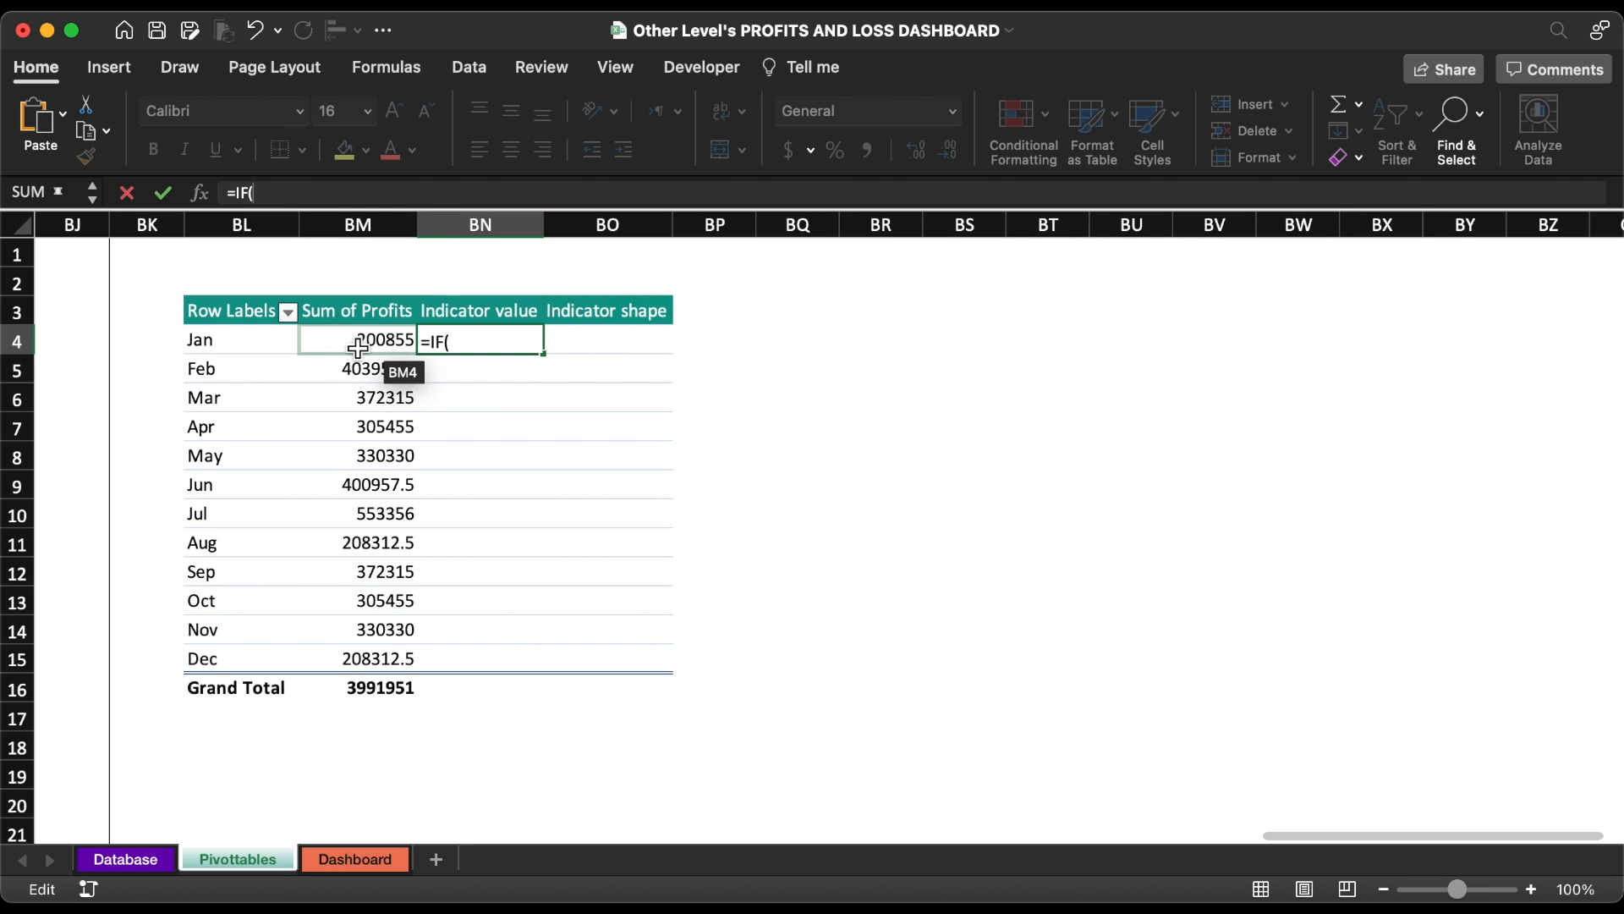
text(bm4)
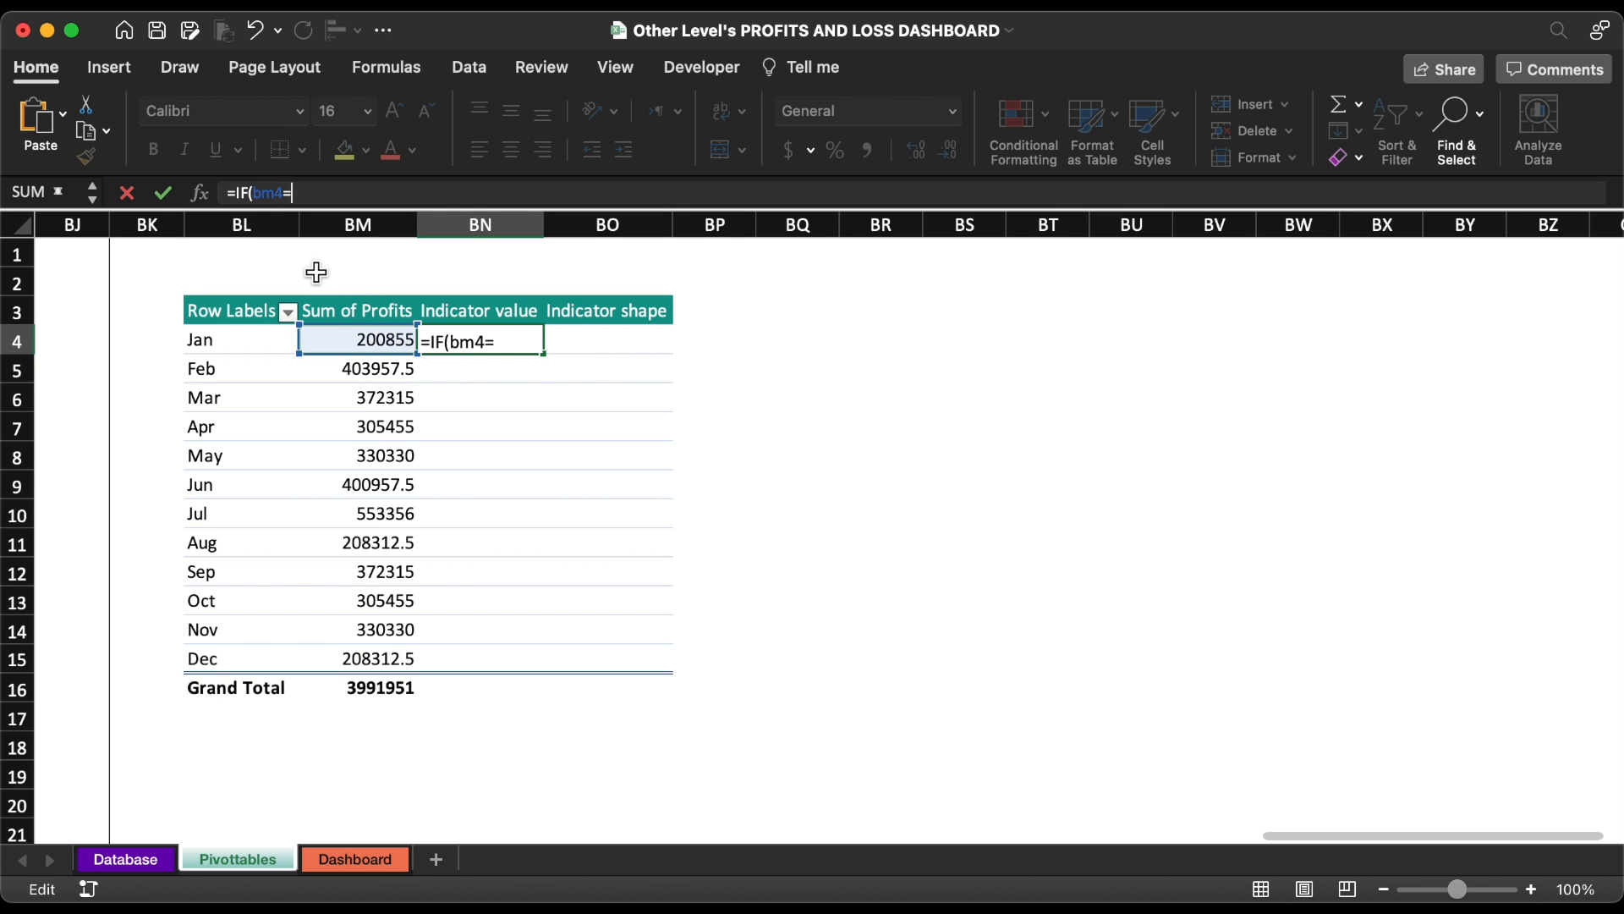
text(=ma)
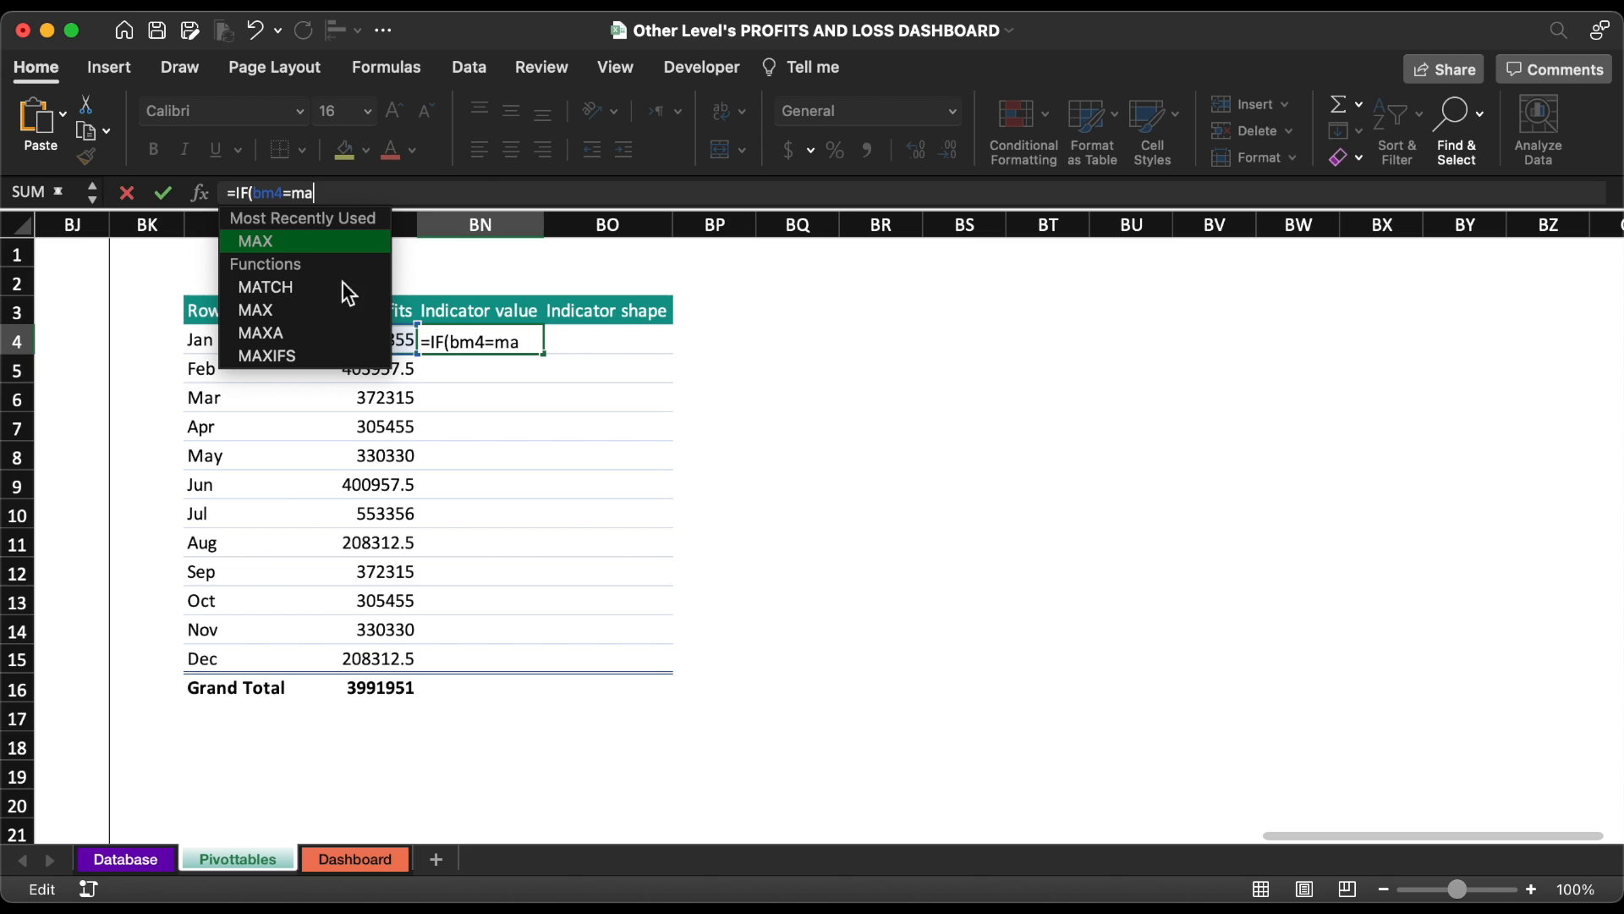
double_click(284, 241)
drag(372, 340, 352, 663)
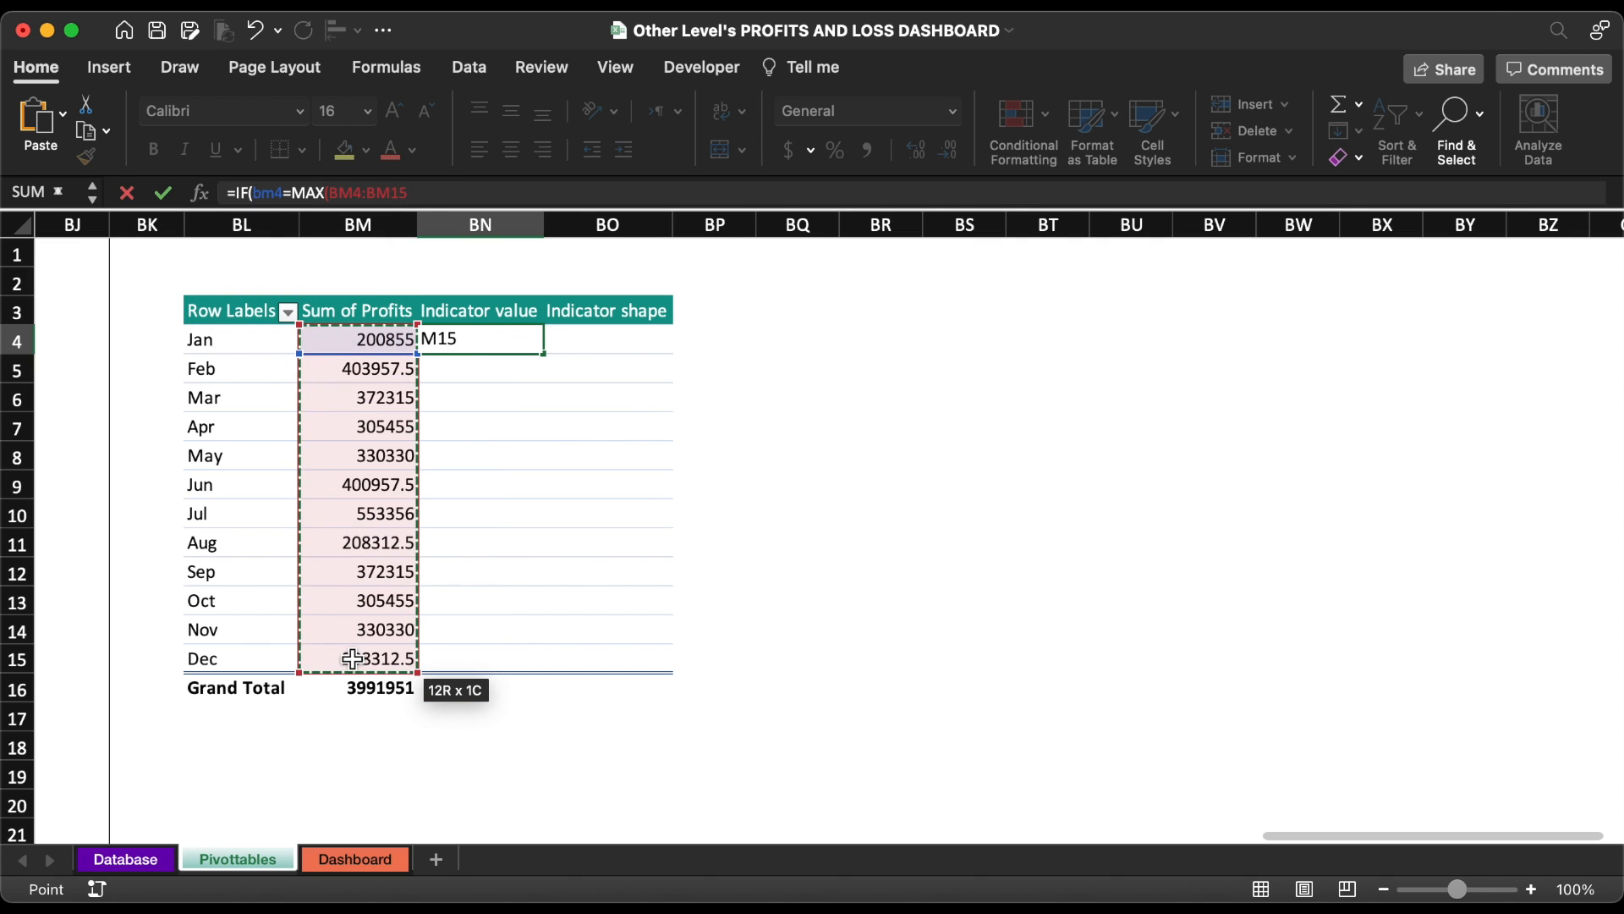
key(super+t)
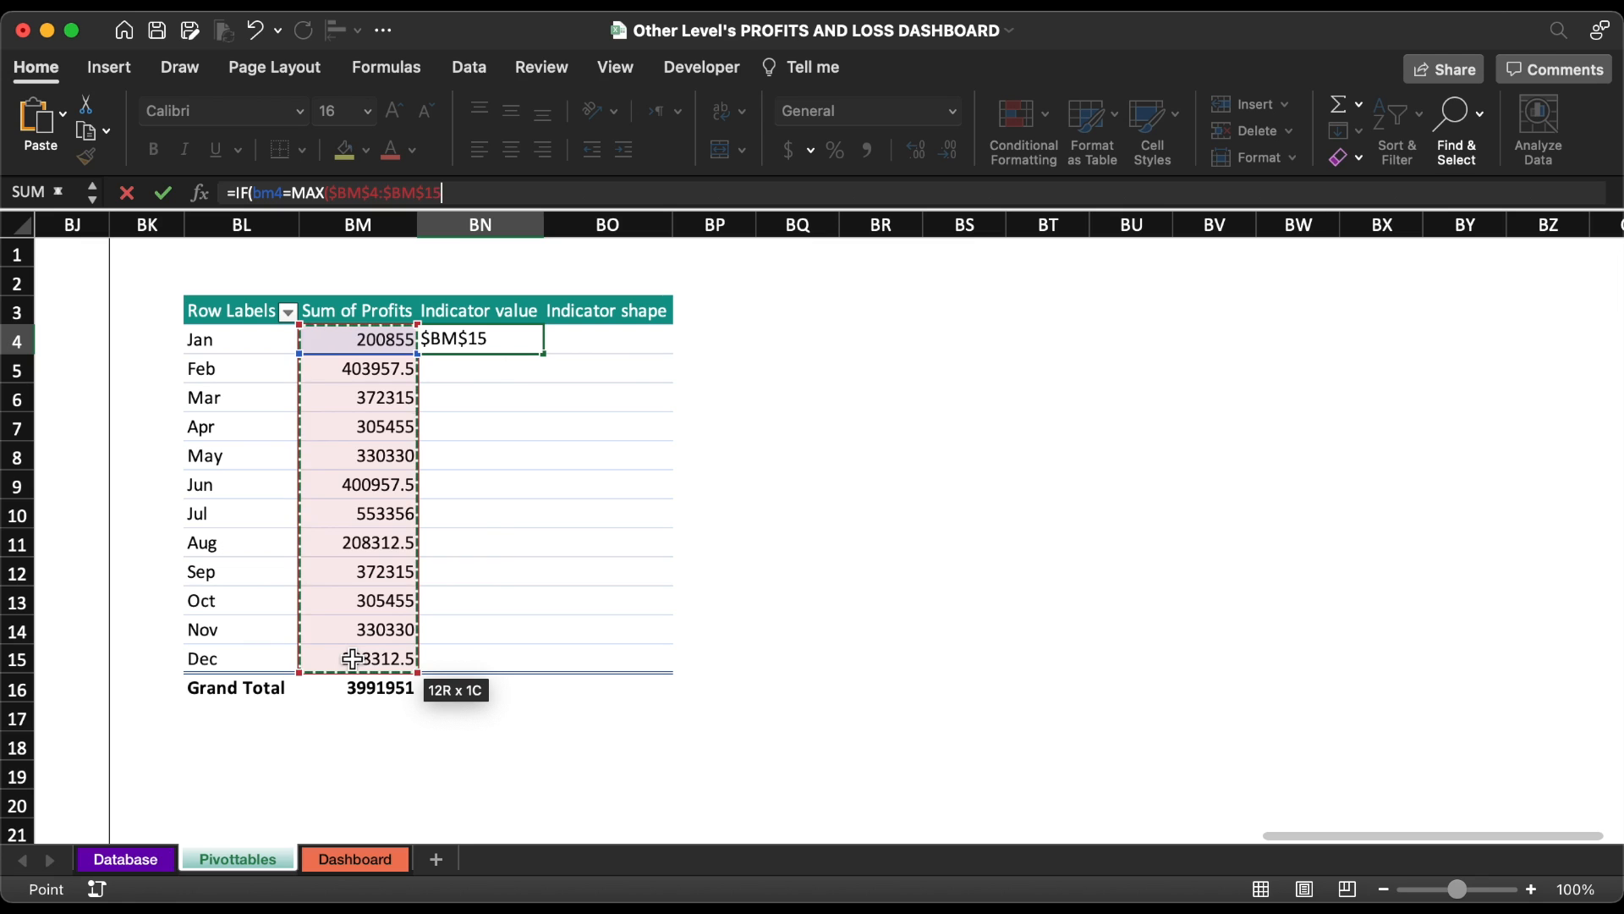
text())
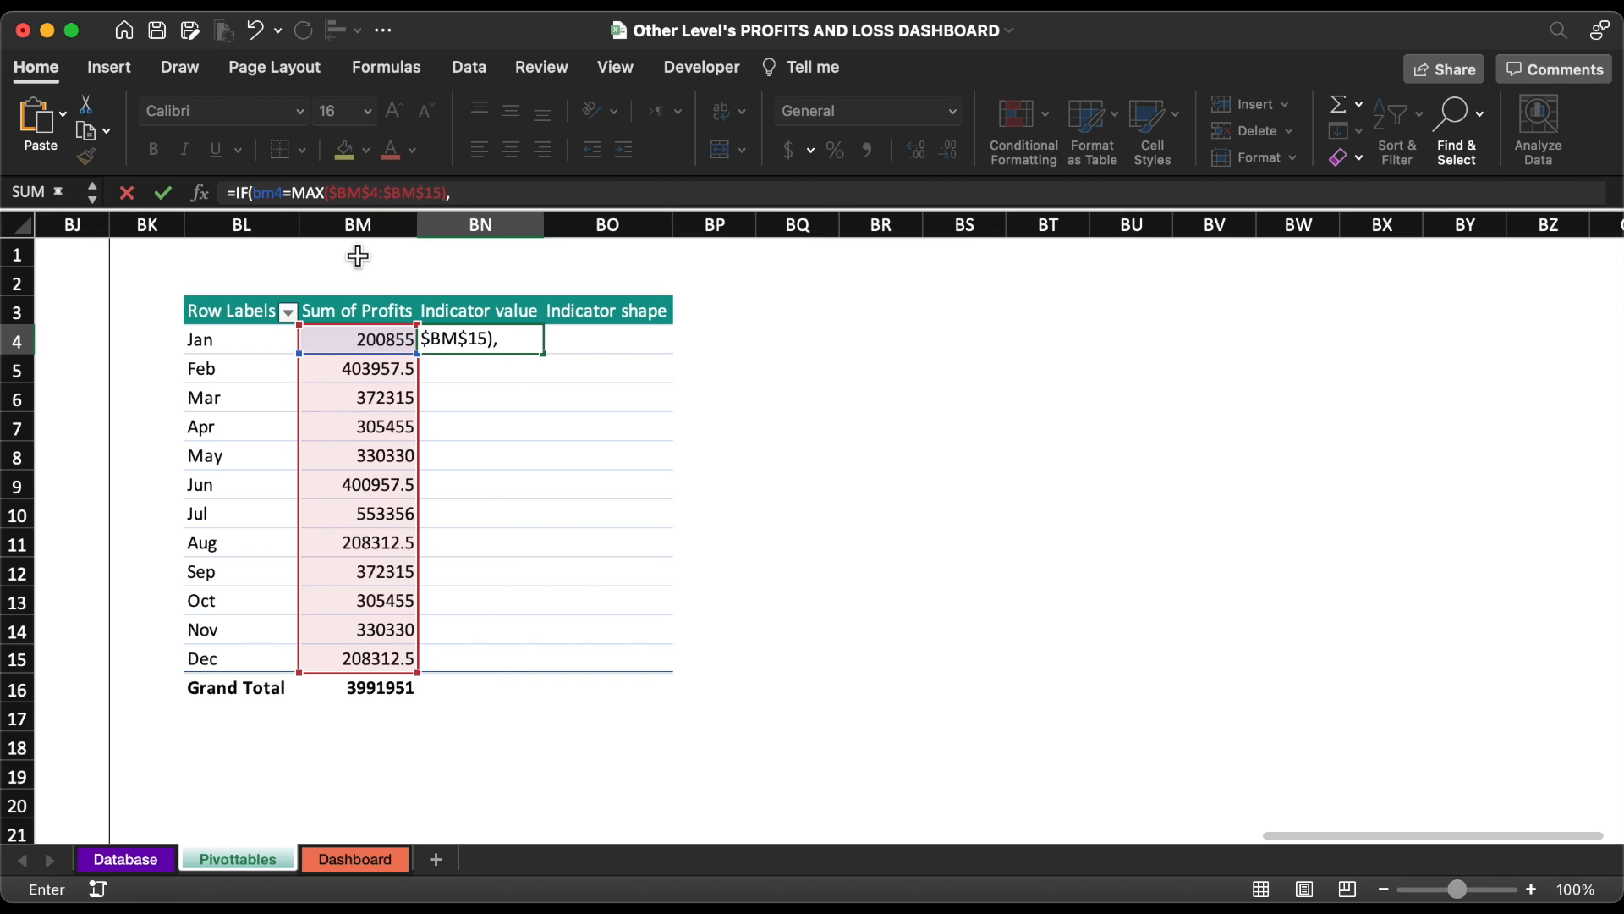
text(,bm4)
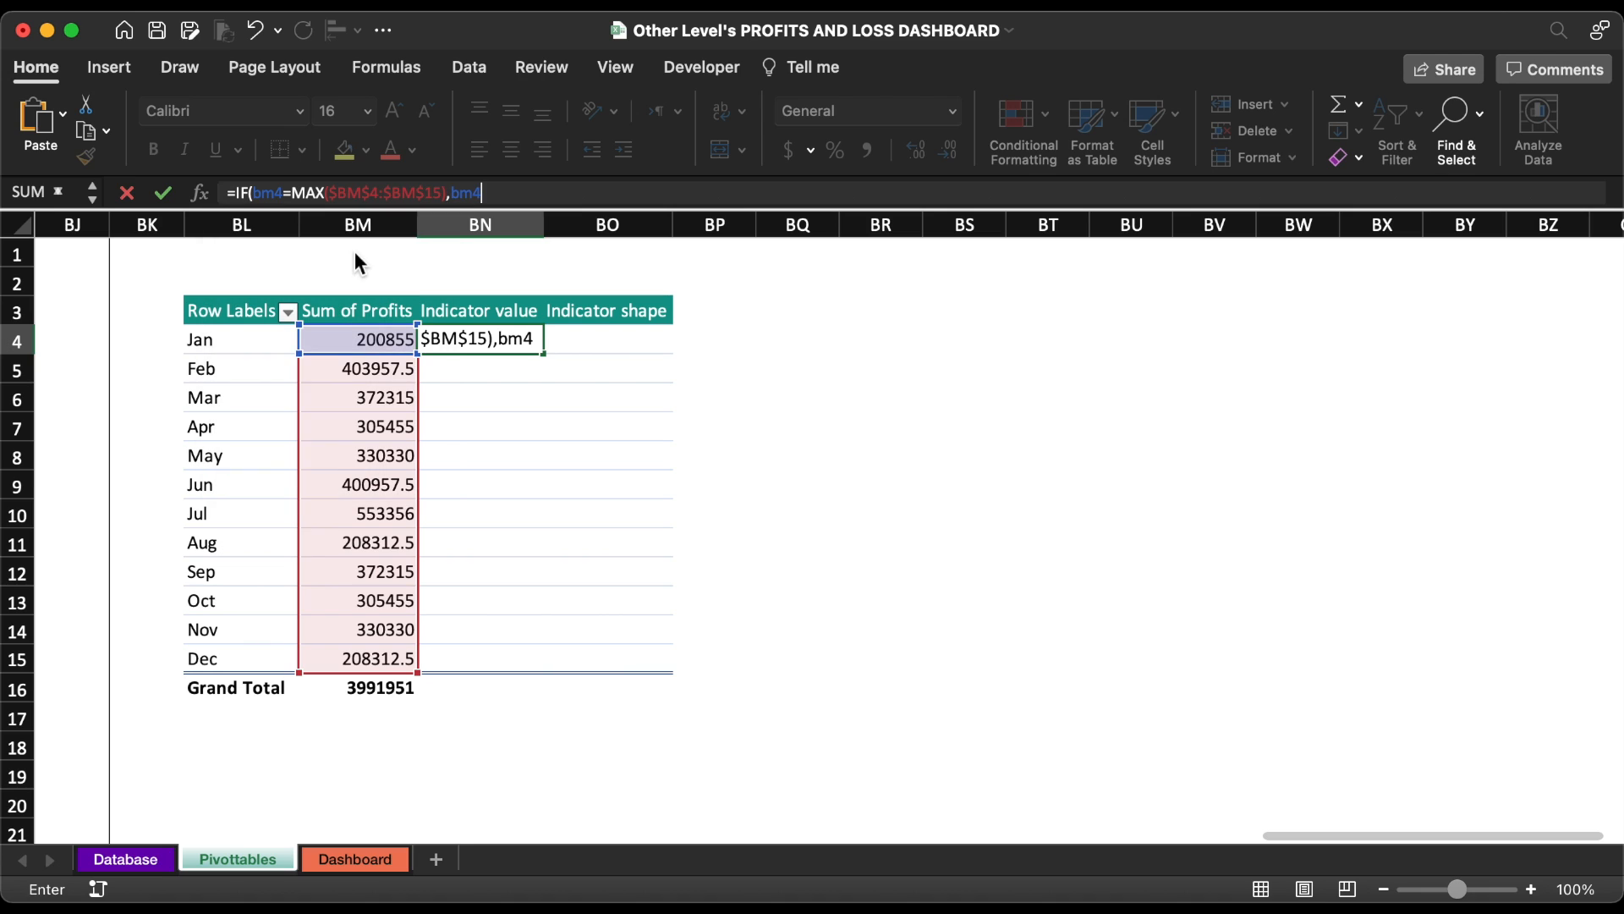
text(,""))
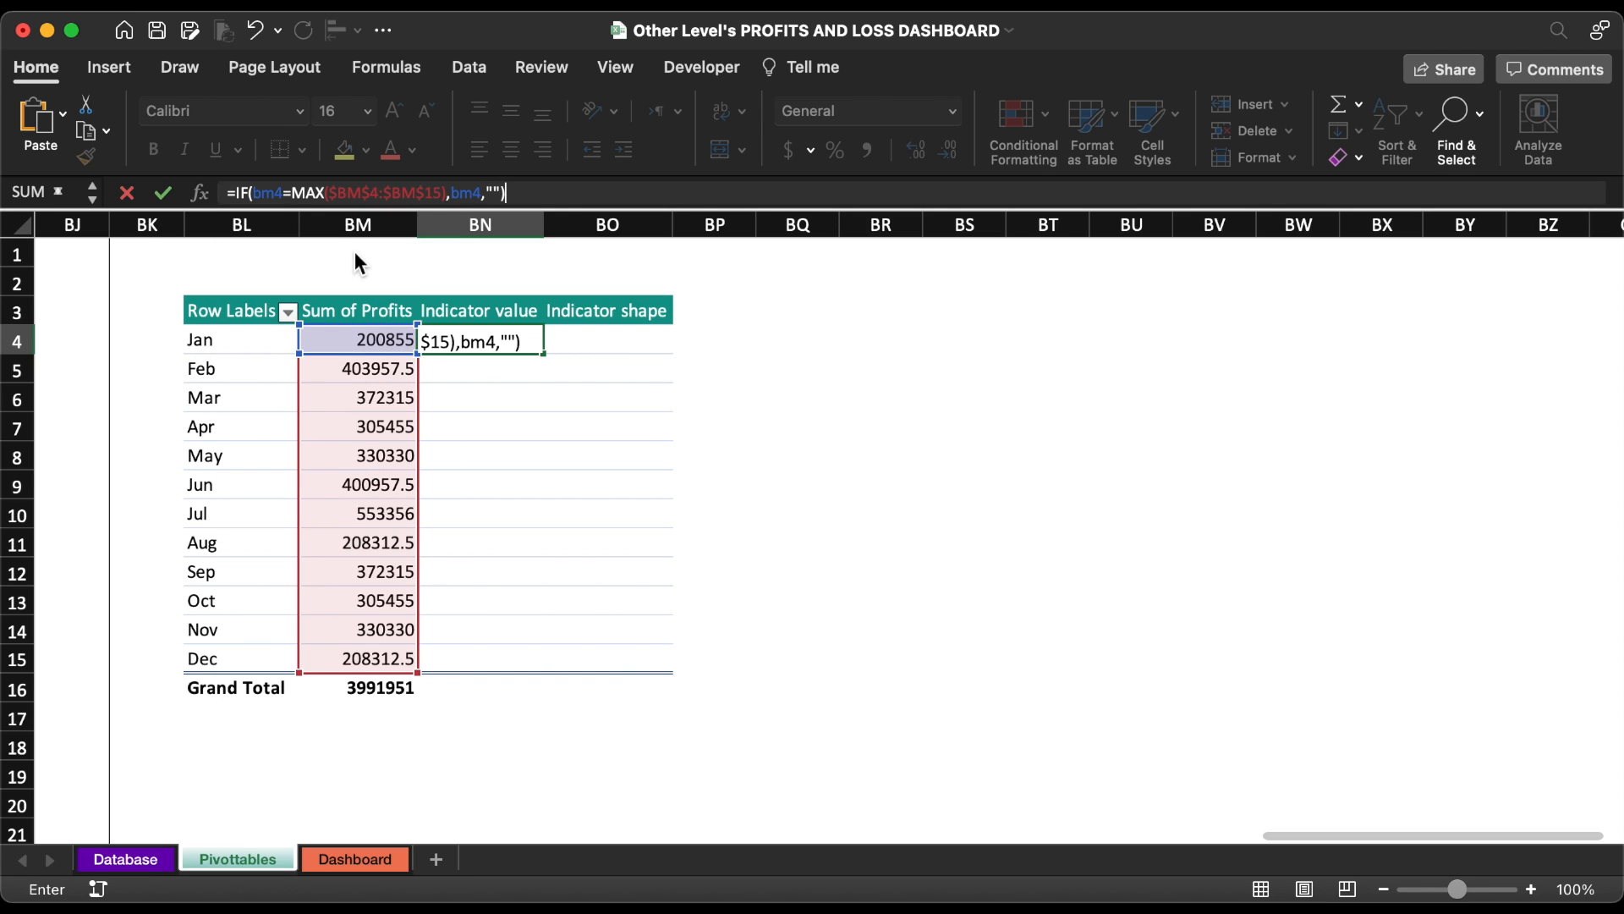
key(Return)
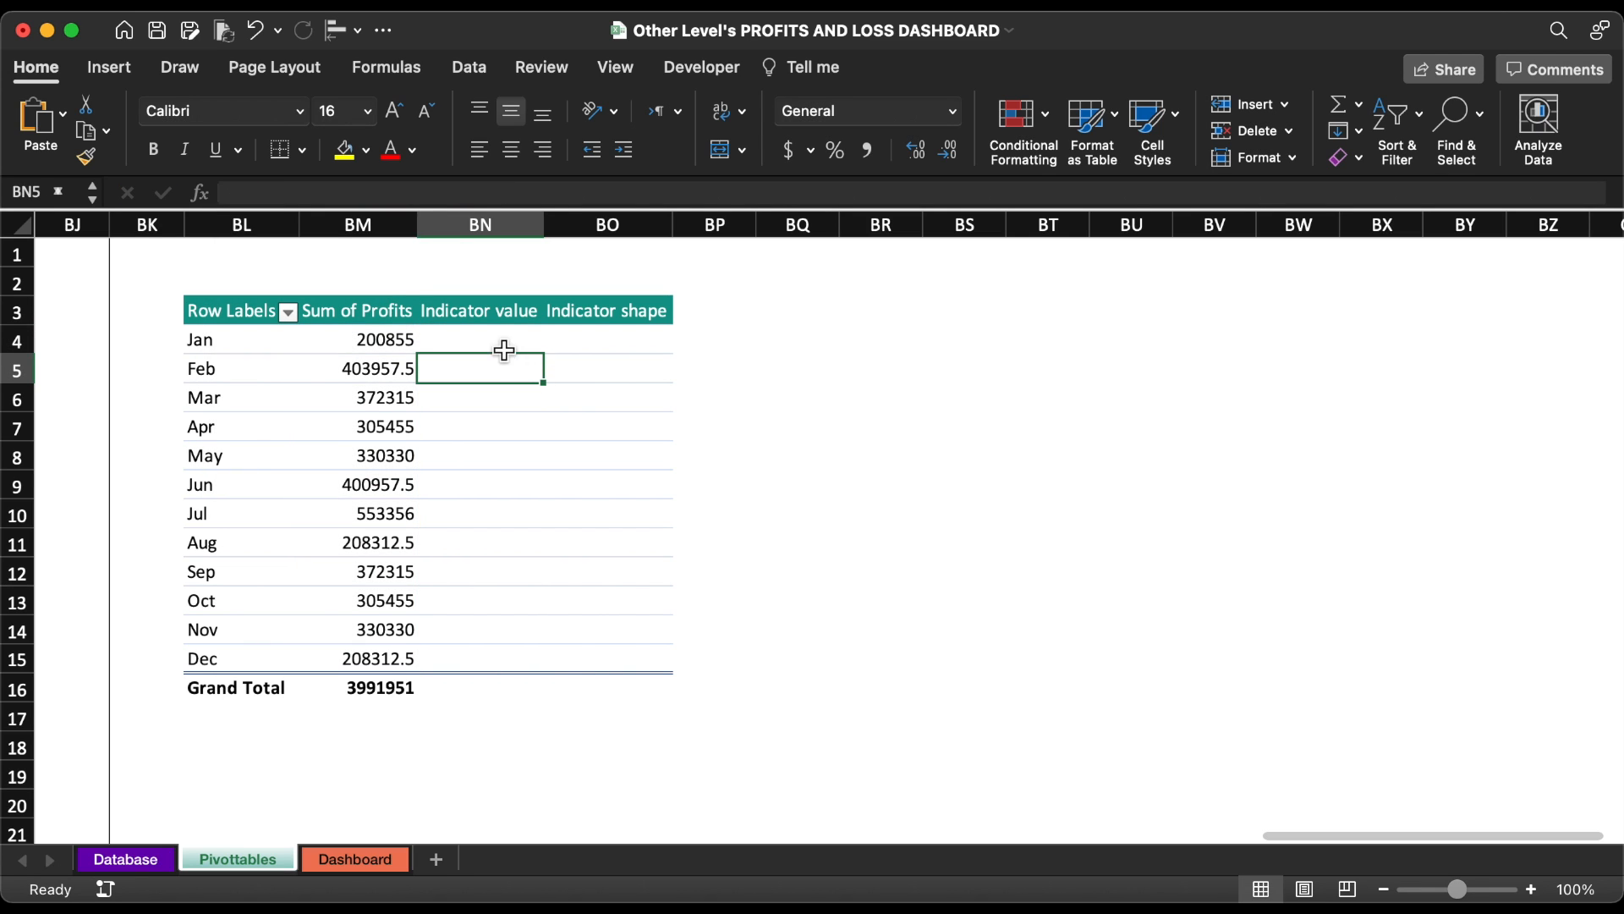
- Fill the BN4 formula down the Indicator value column alongside the pivot table, and check July's result against its Sum of Profits
click(538, 345)
double_click(548, 361)
click(629, 766)
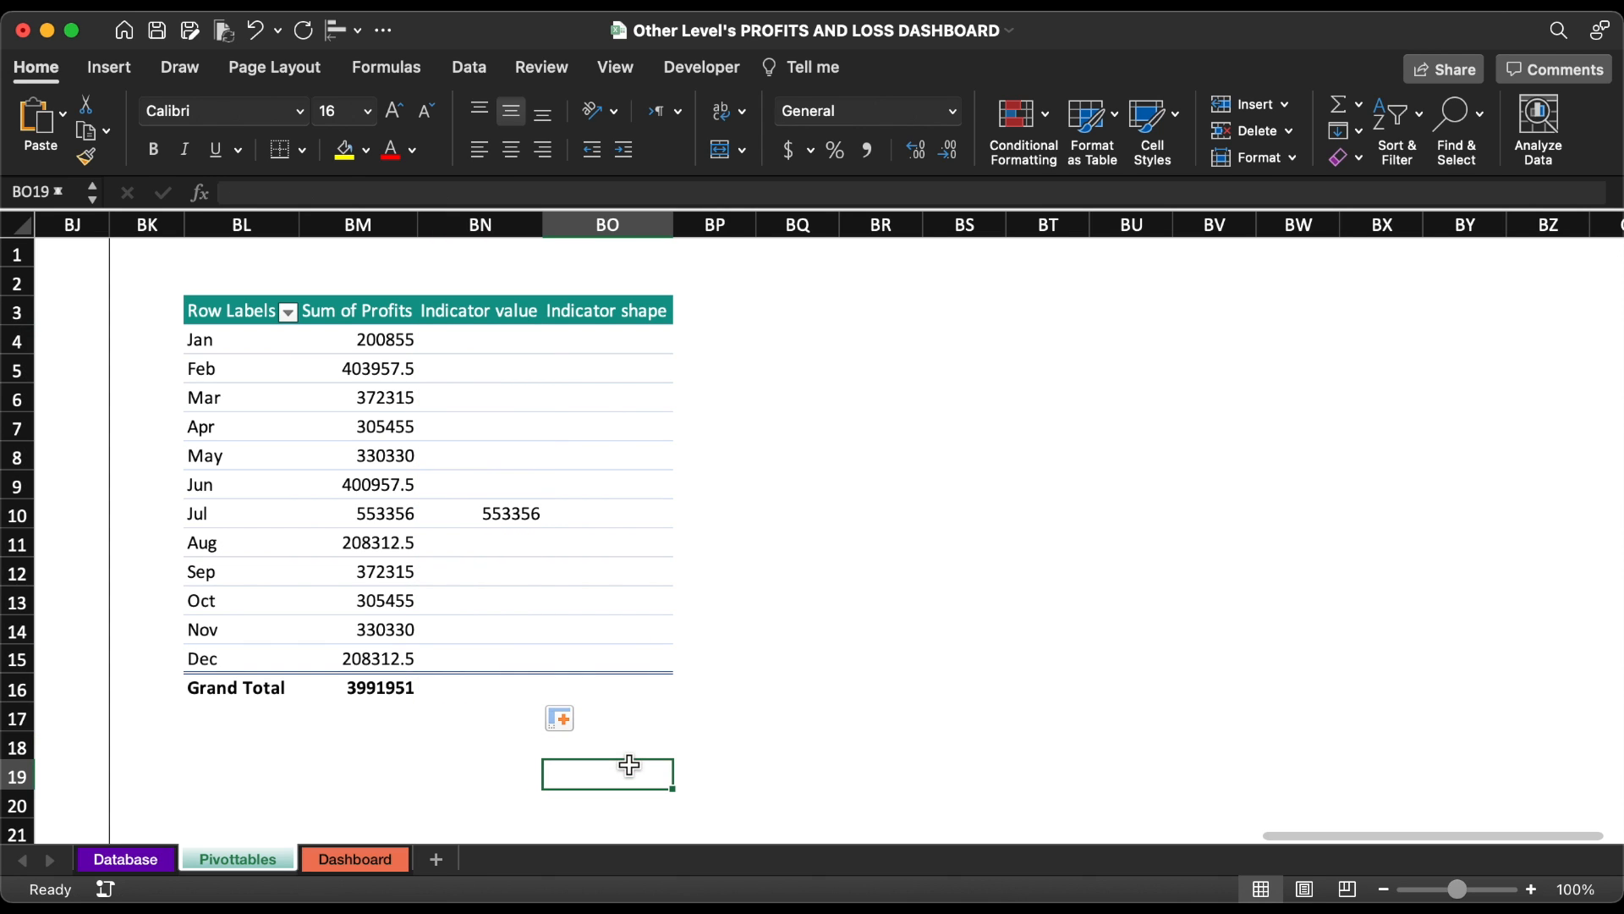
click(497, 517)
click(383, 516)
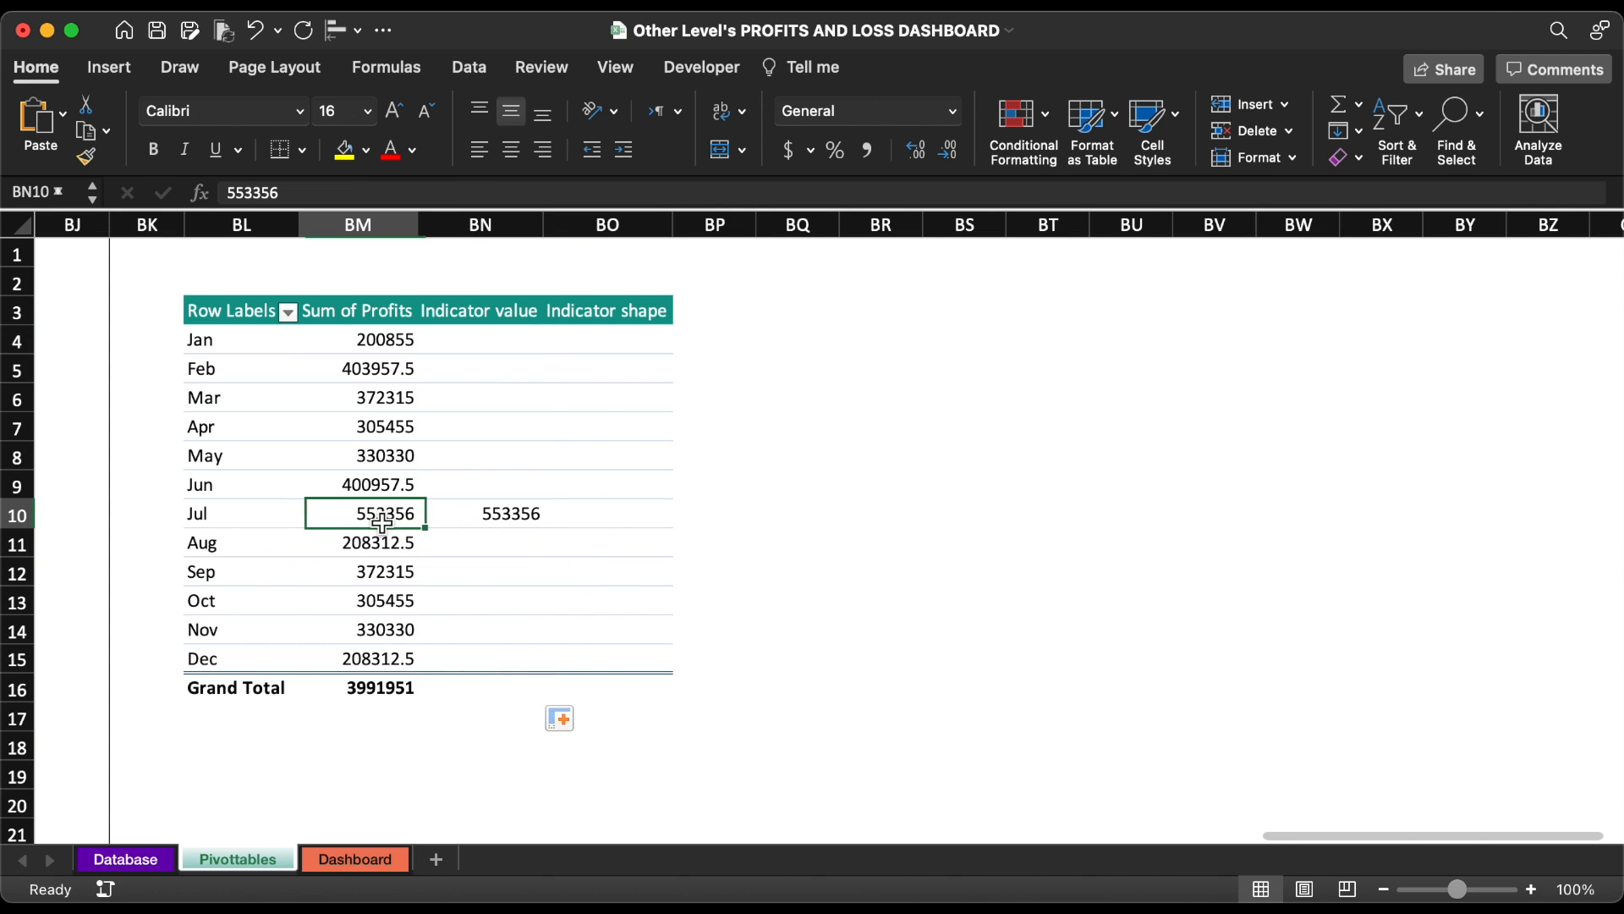
- Format the Sum of Profits and Indicator value cells BM4:BN15 with the comma style and no decimals
click(391, 342)
drag(391, 343, 469, 658)
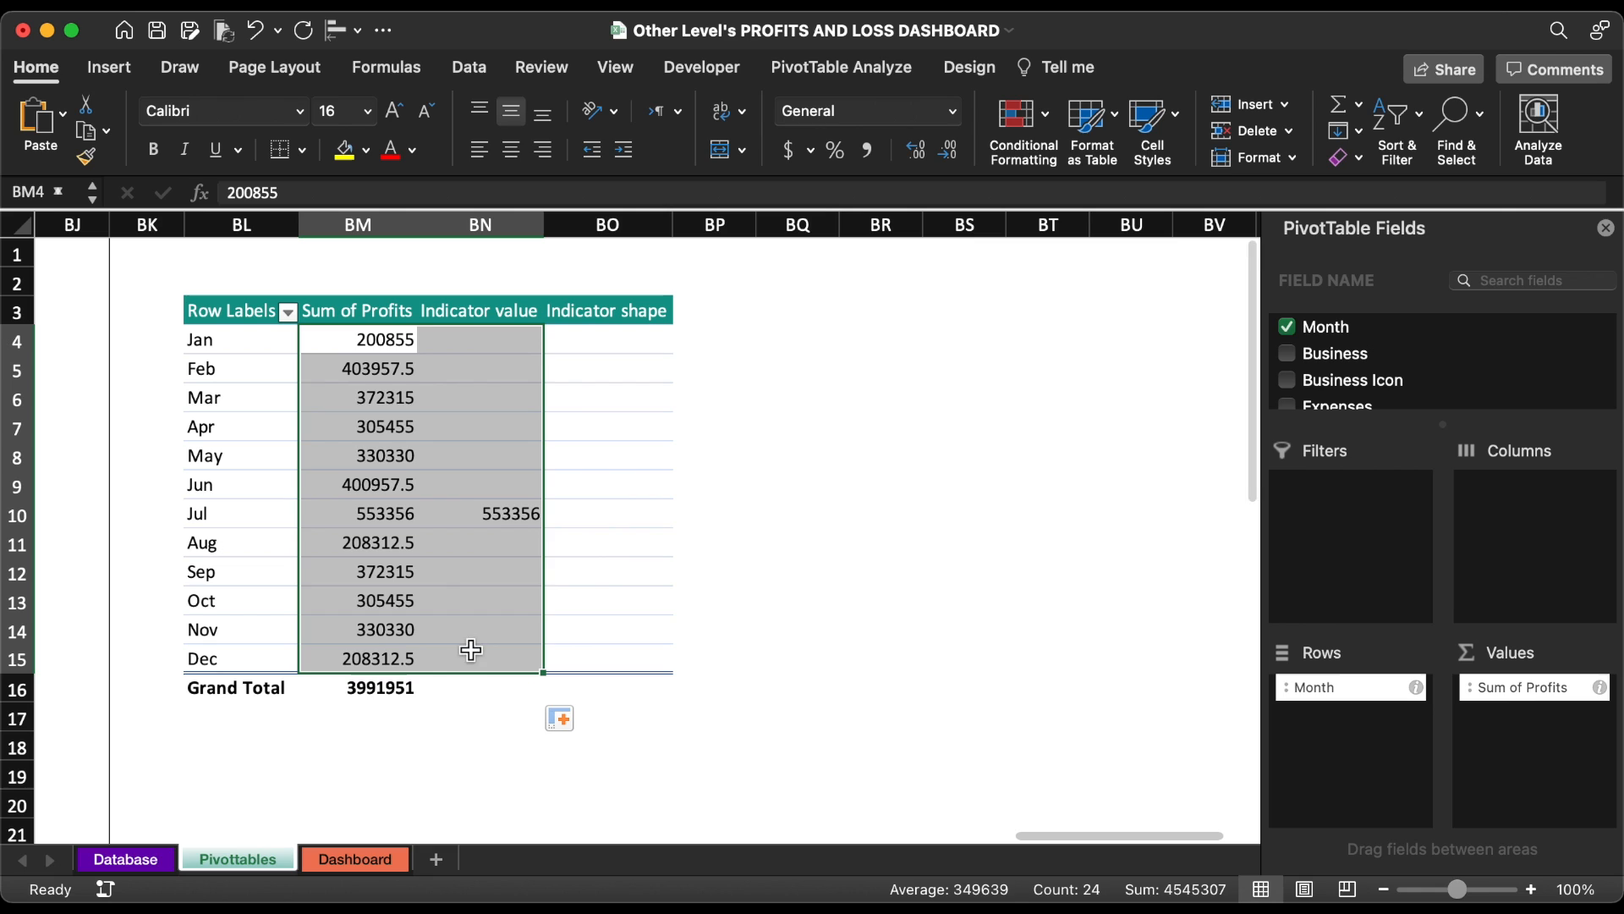
click(869, 151)
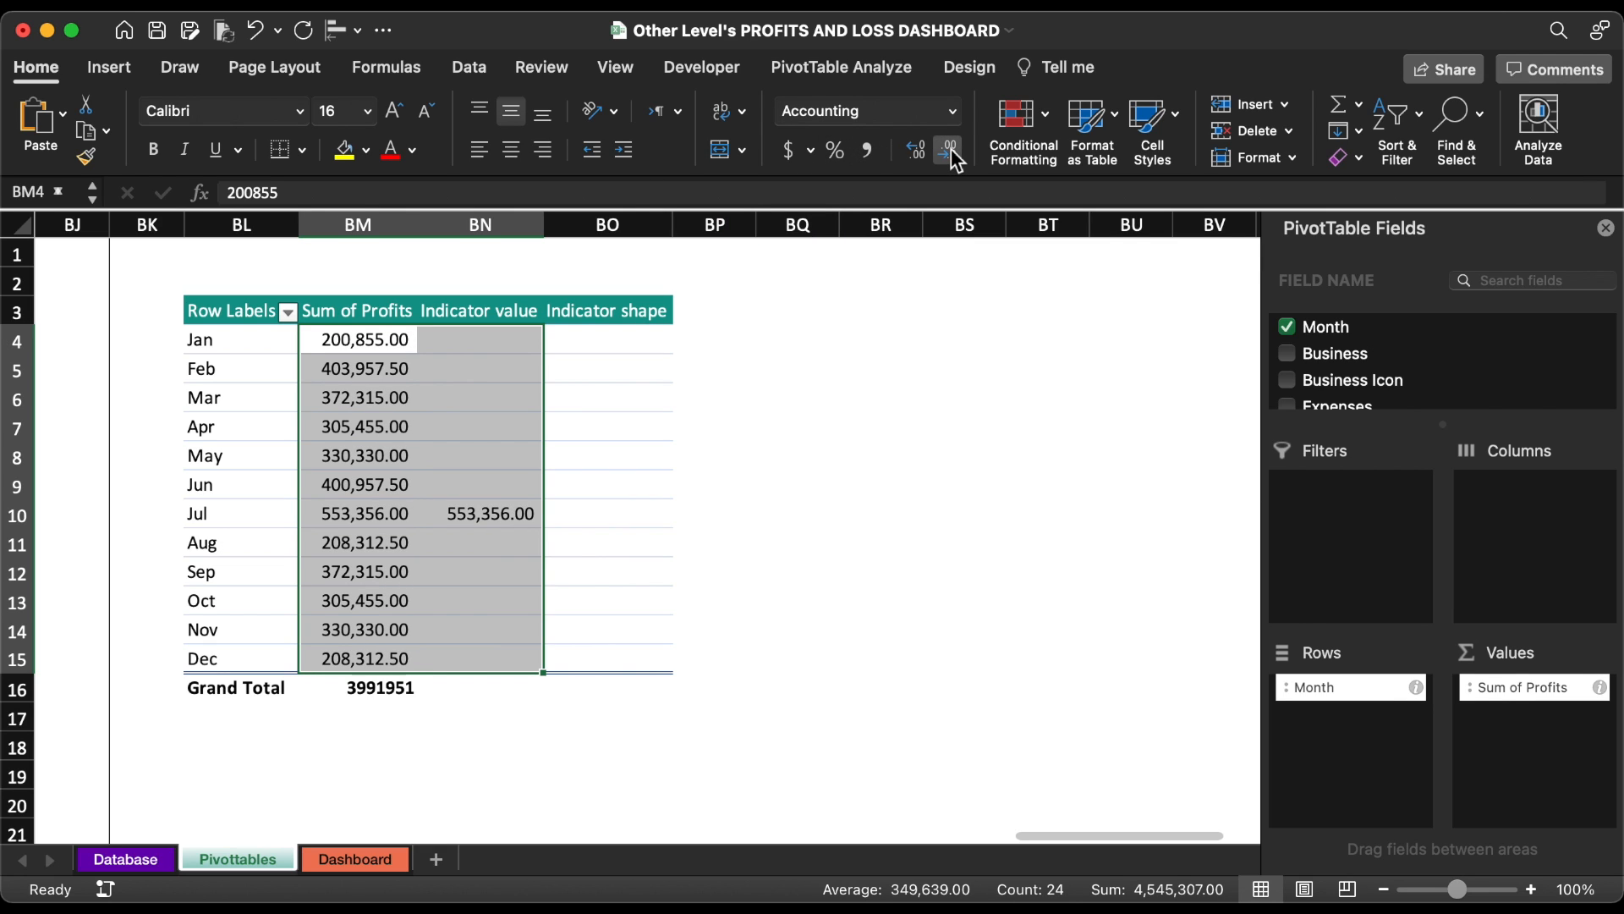
double_click(949, 151)
click(863, 418)
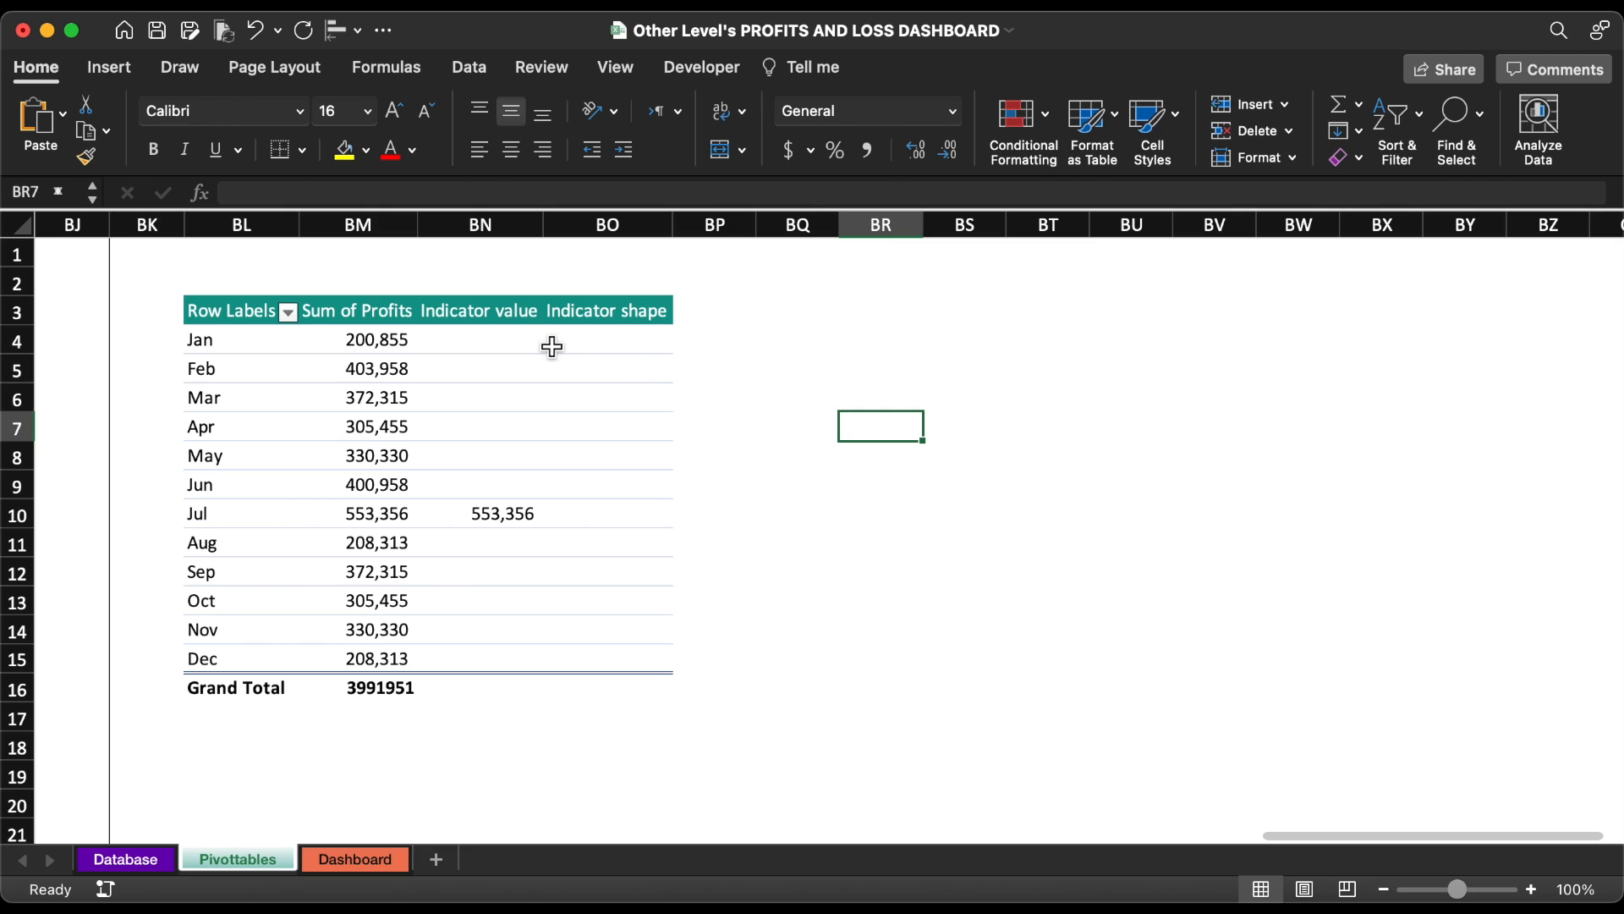
- Copy the formula text of BN4 into BO4, keeping its cell references unchanged
click(518, 344)
click(538, 190)
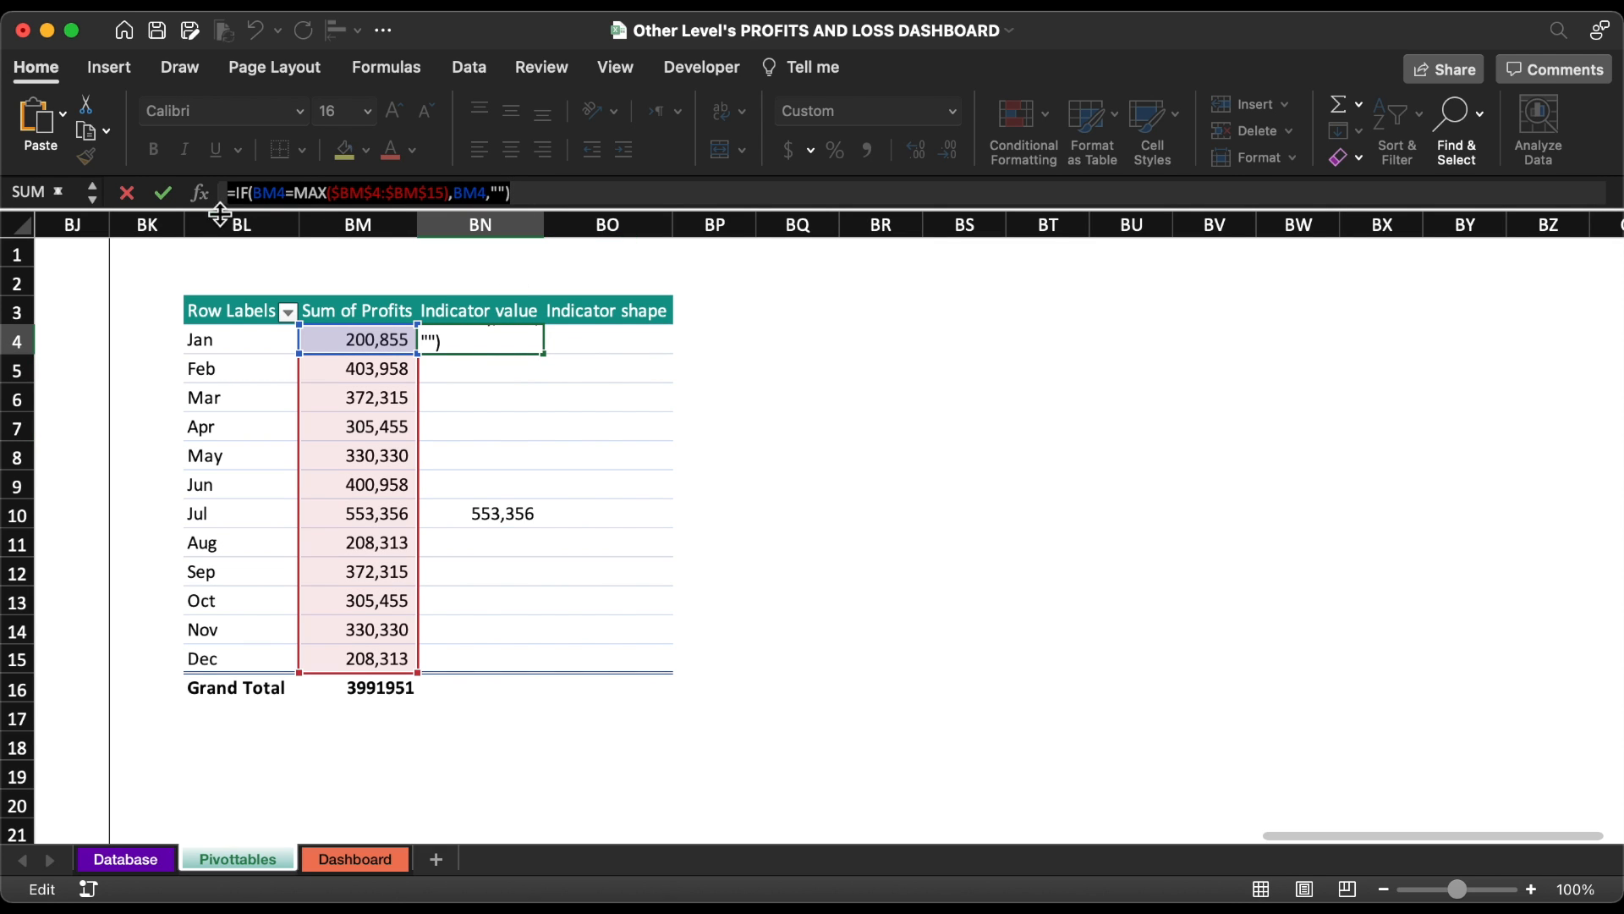
click(651, 345)
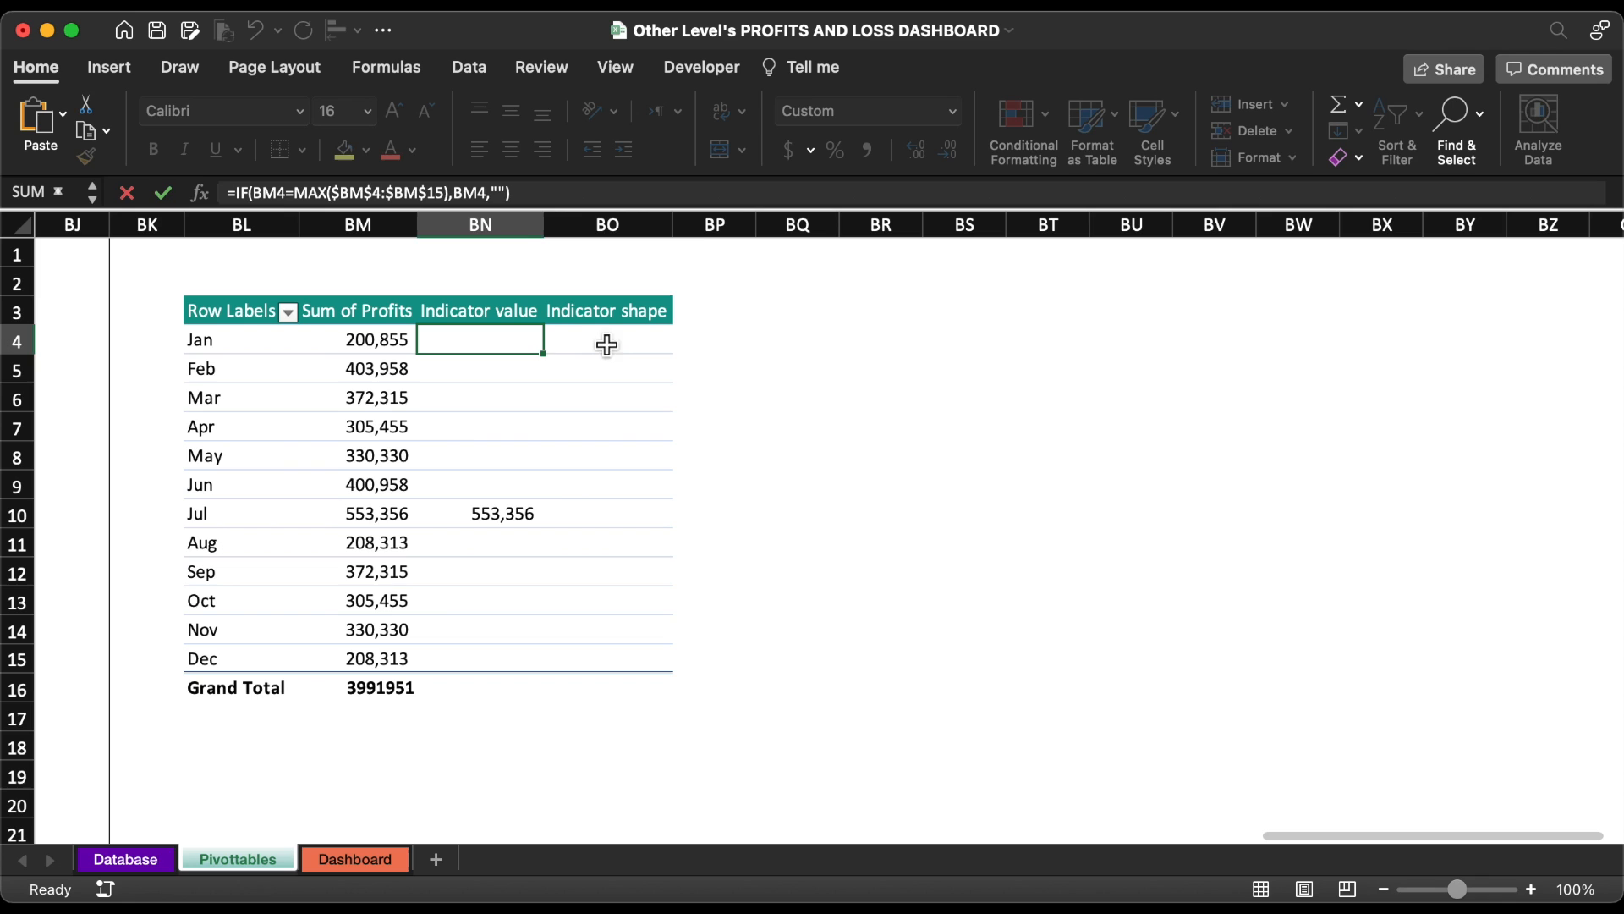
click(482, 195)
text(=IF(BM4=MAX($BM$4:$BM$15),BM4,""))
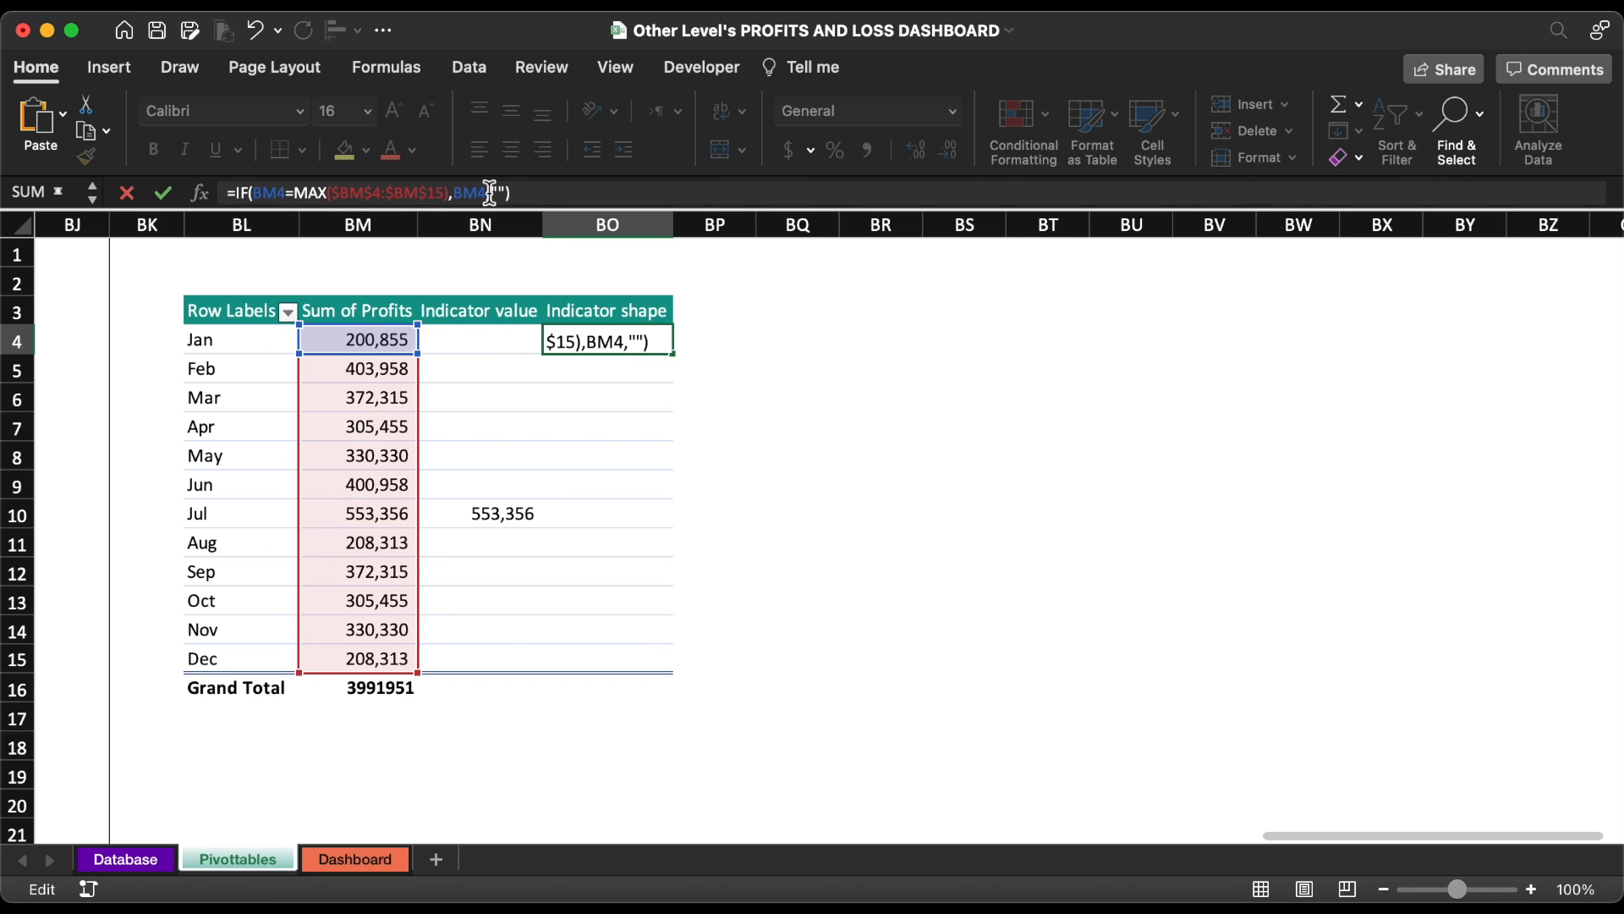
- Replace the true result in BO4's formula with the letter I, making it =IF(BM4=MAX($BM$4:$BM$15),"I","")
text("I")
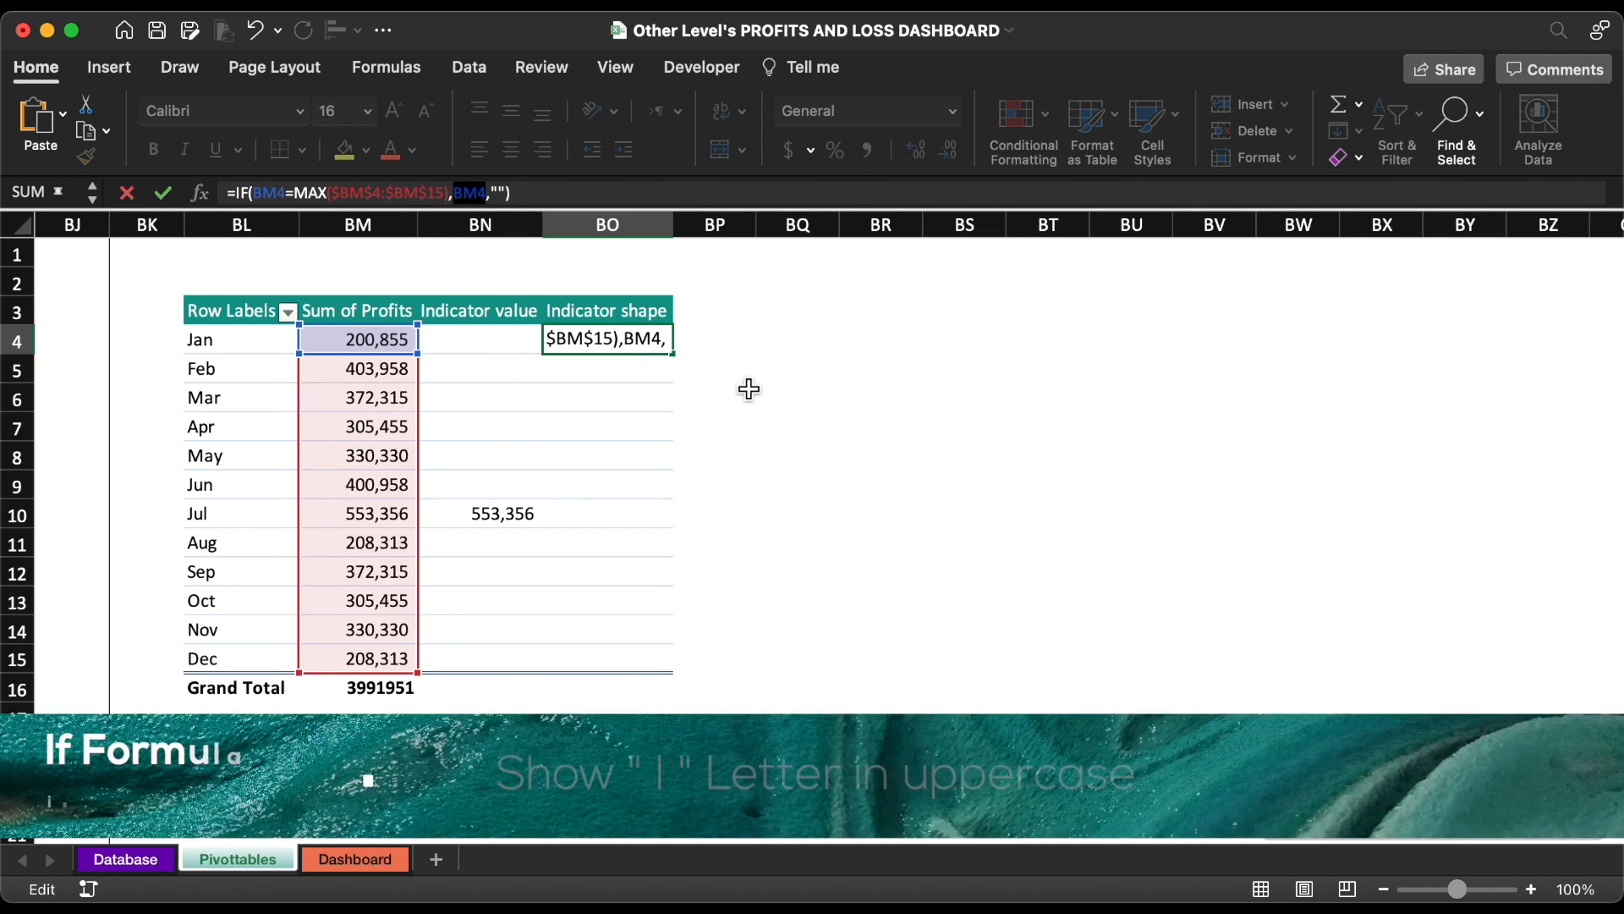
text(I)
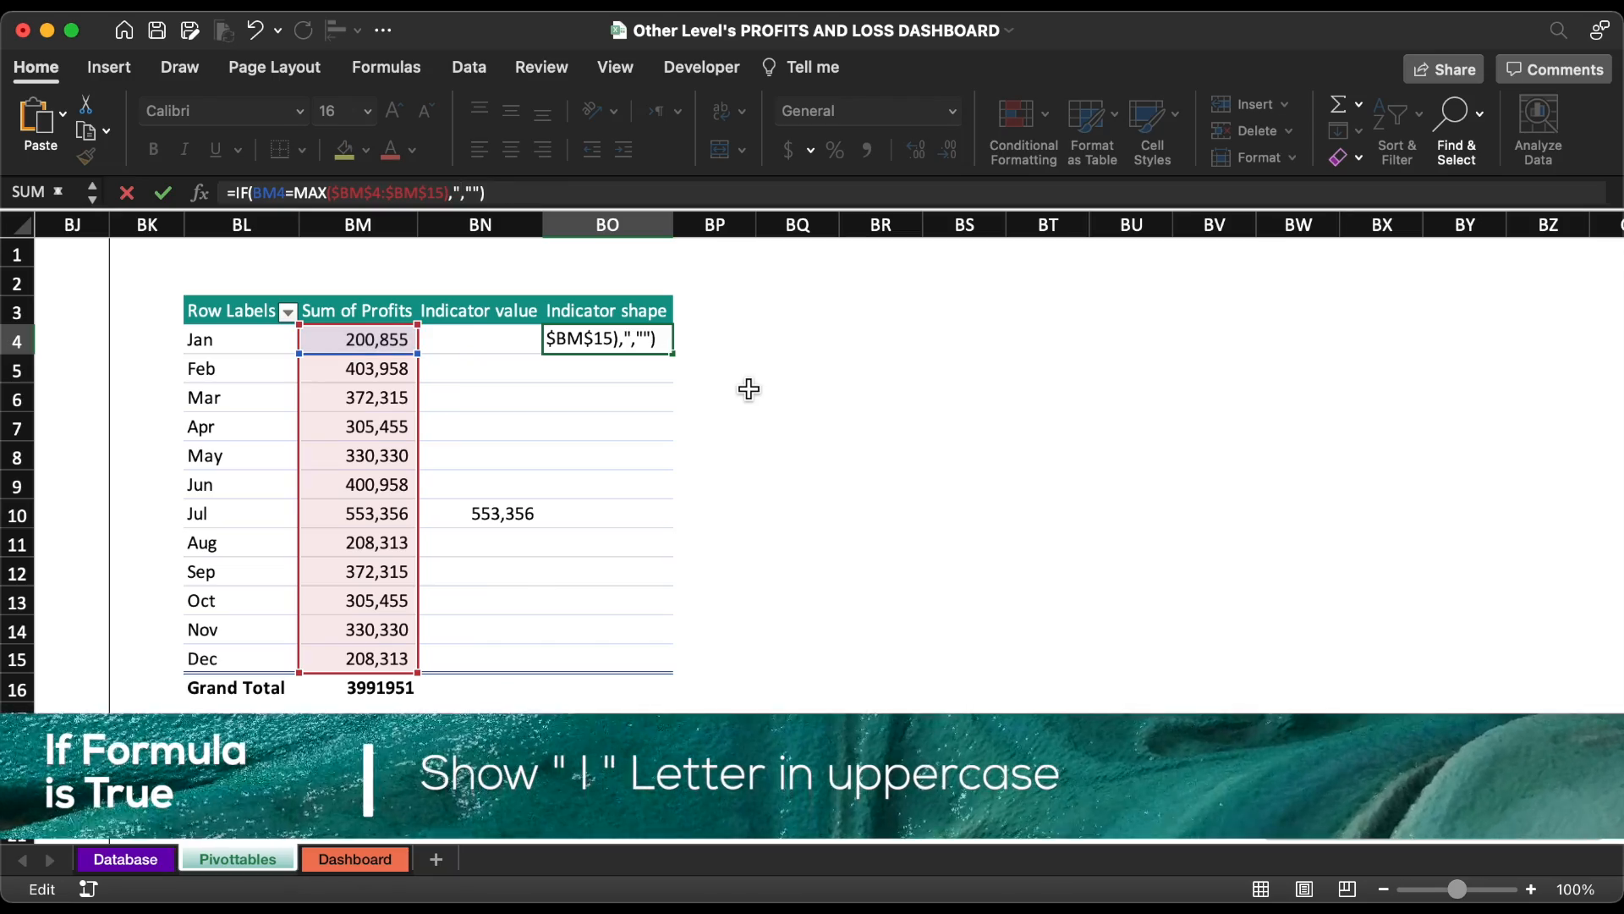
text(")
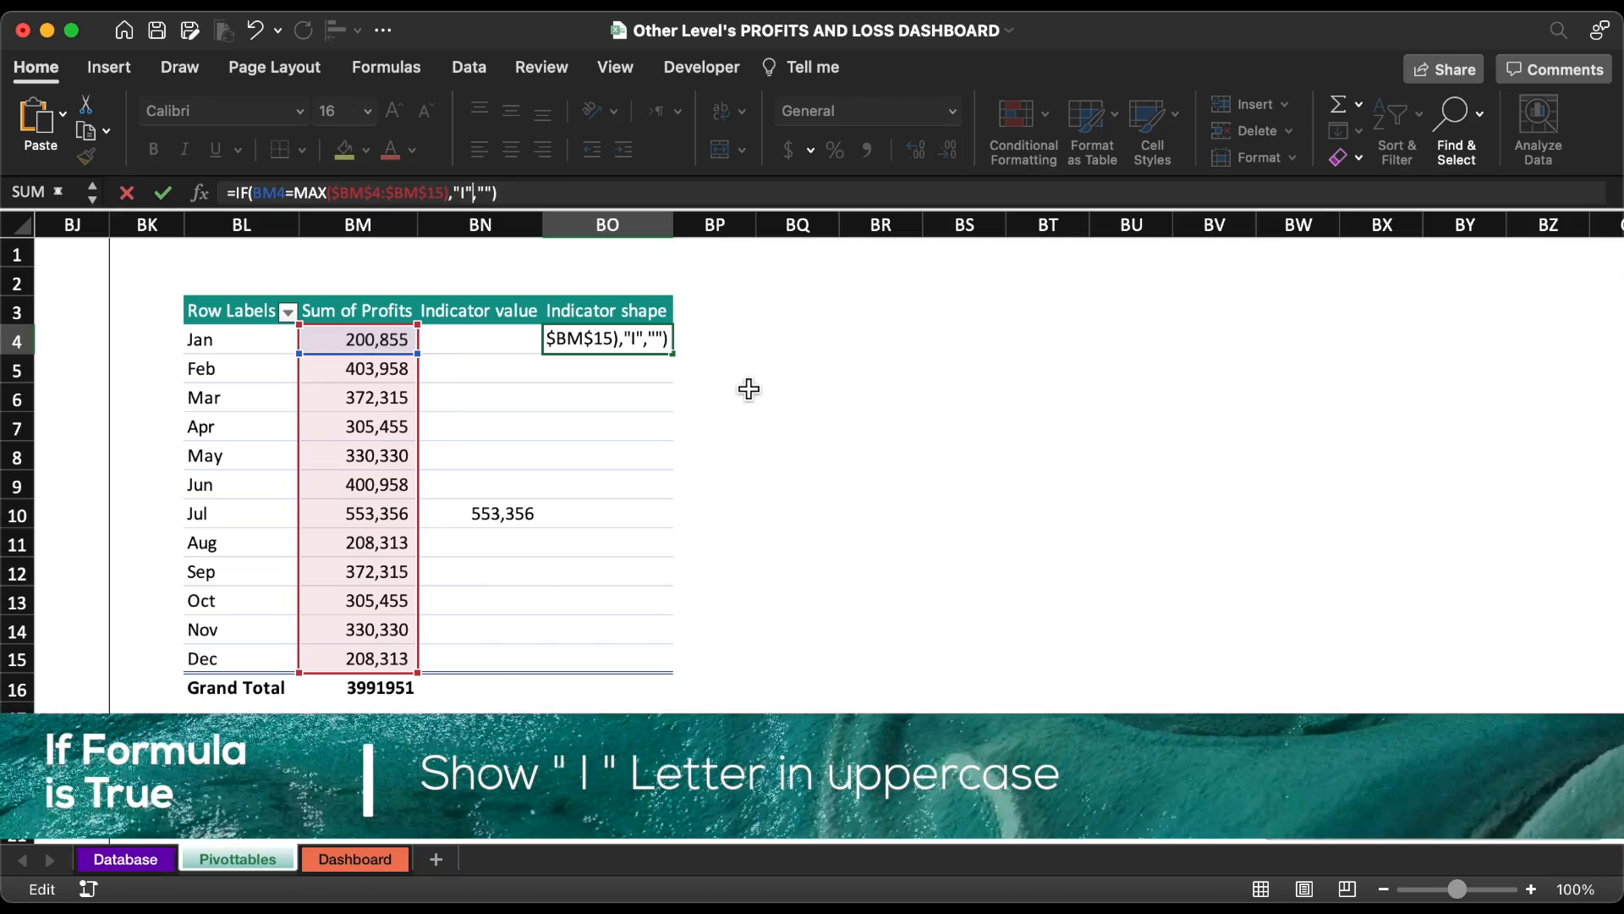
key(Return)
key(Up)
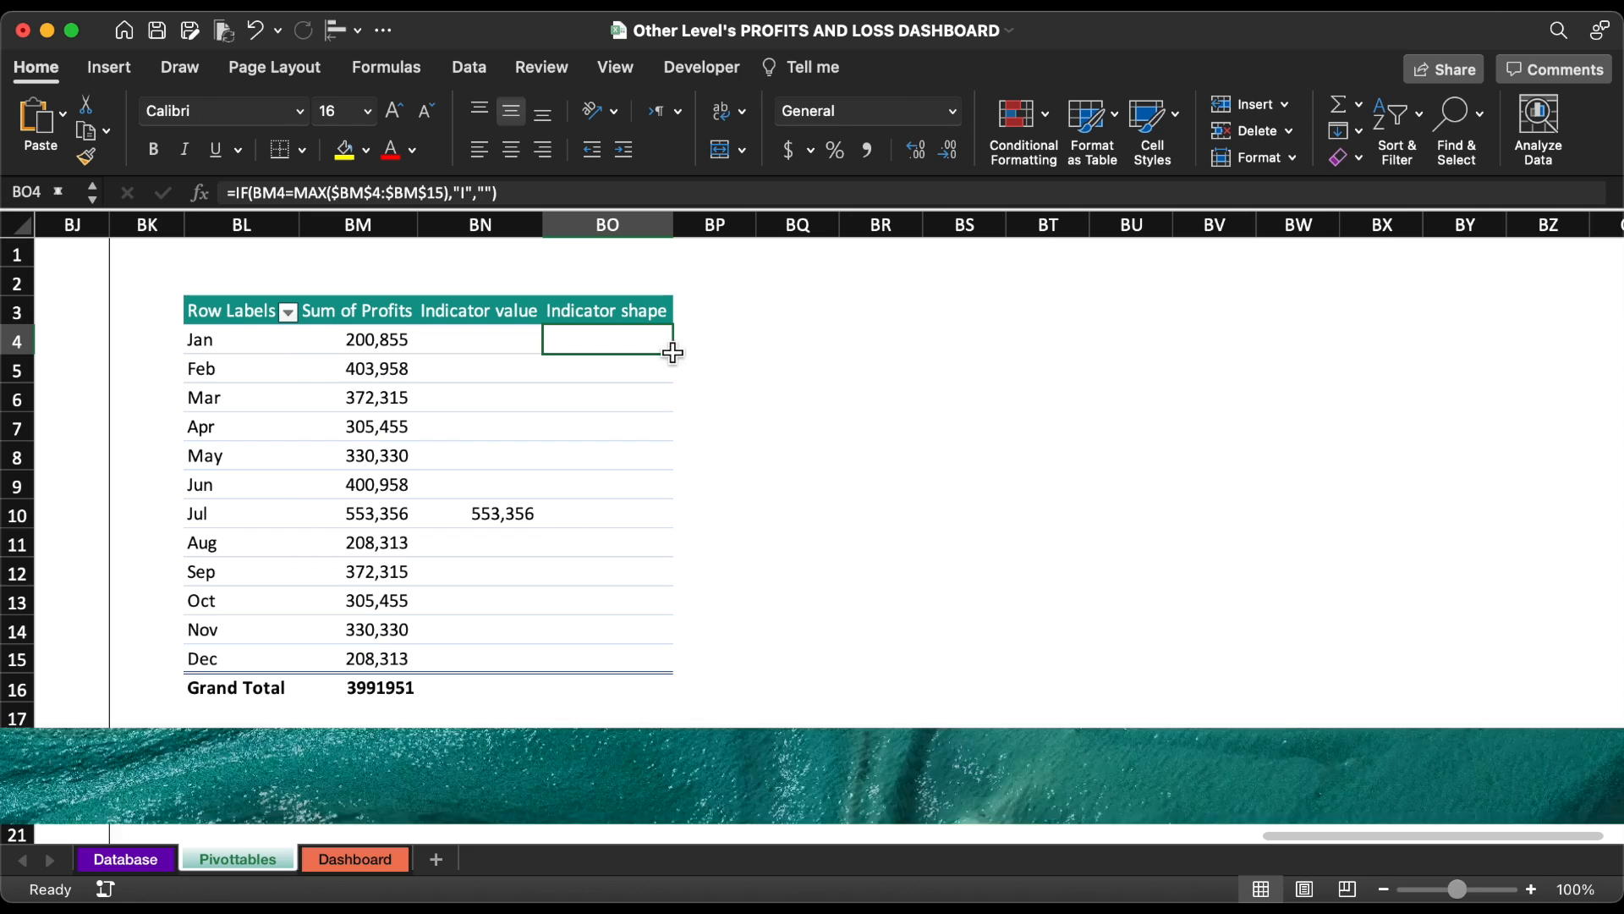
- Fill the BO4 formula down the Indicator shape column to BO15 and centre that column's values
double_click(672, 353)
click(751, 456)
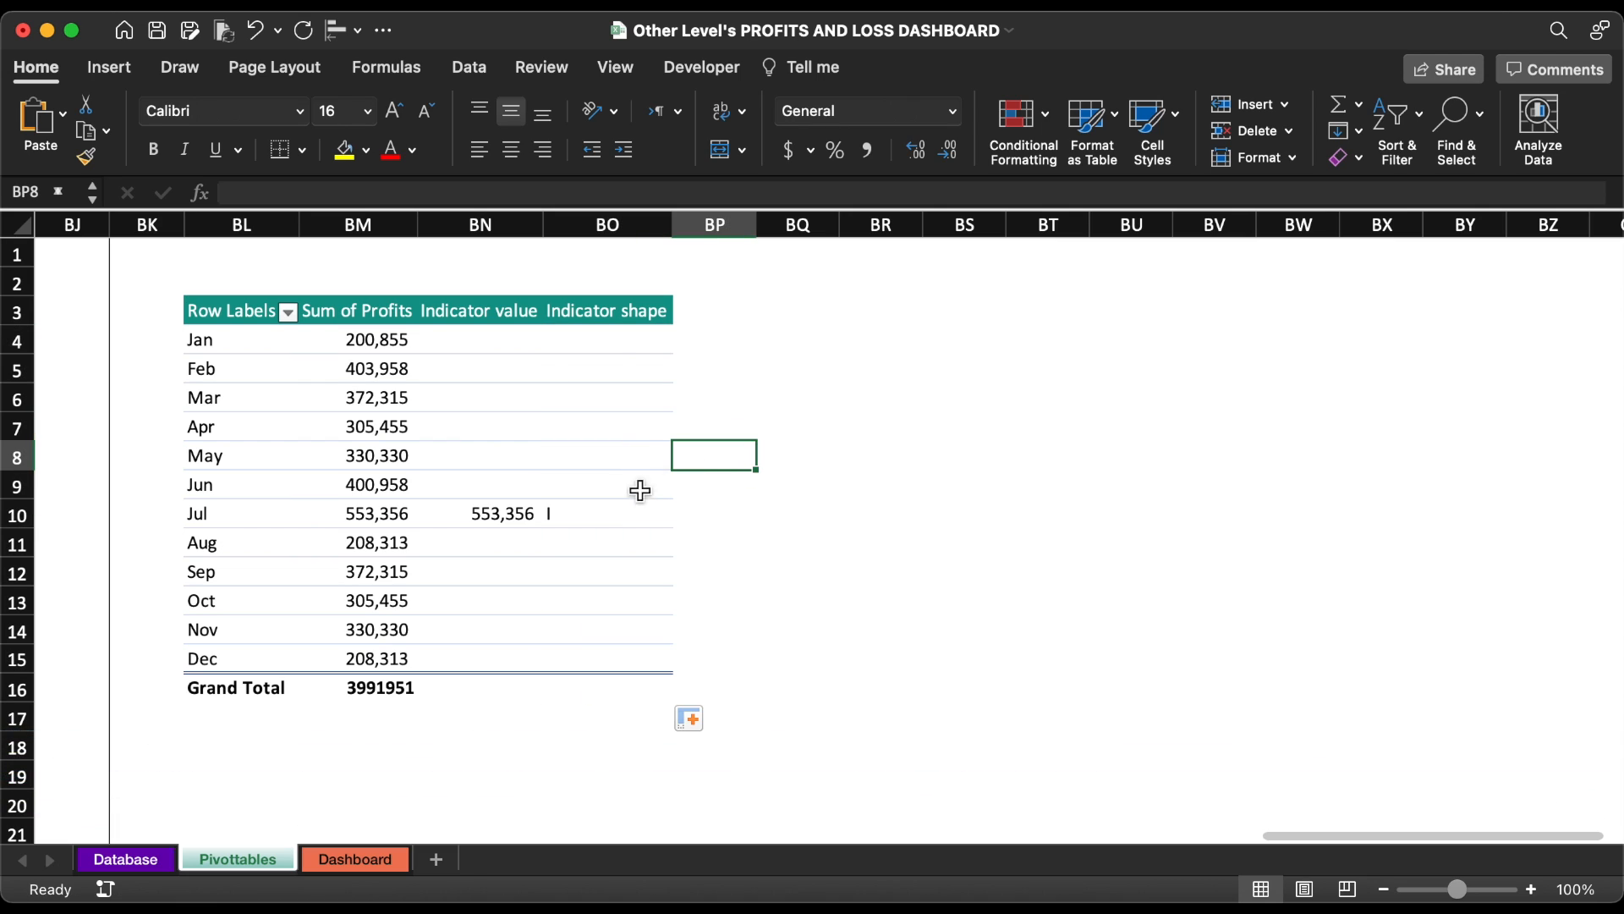
drag(610, 344, 616, 658)
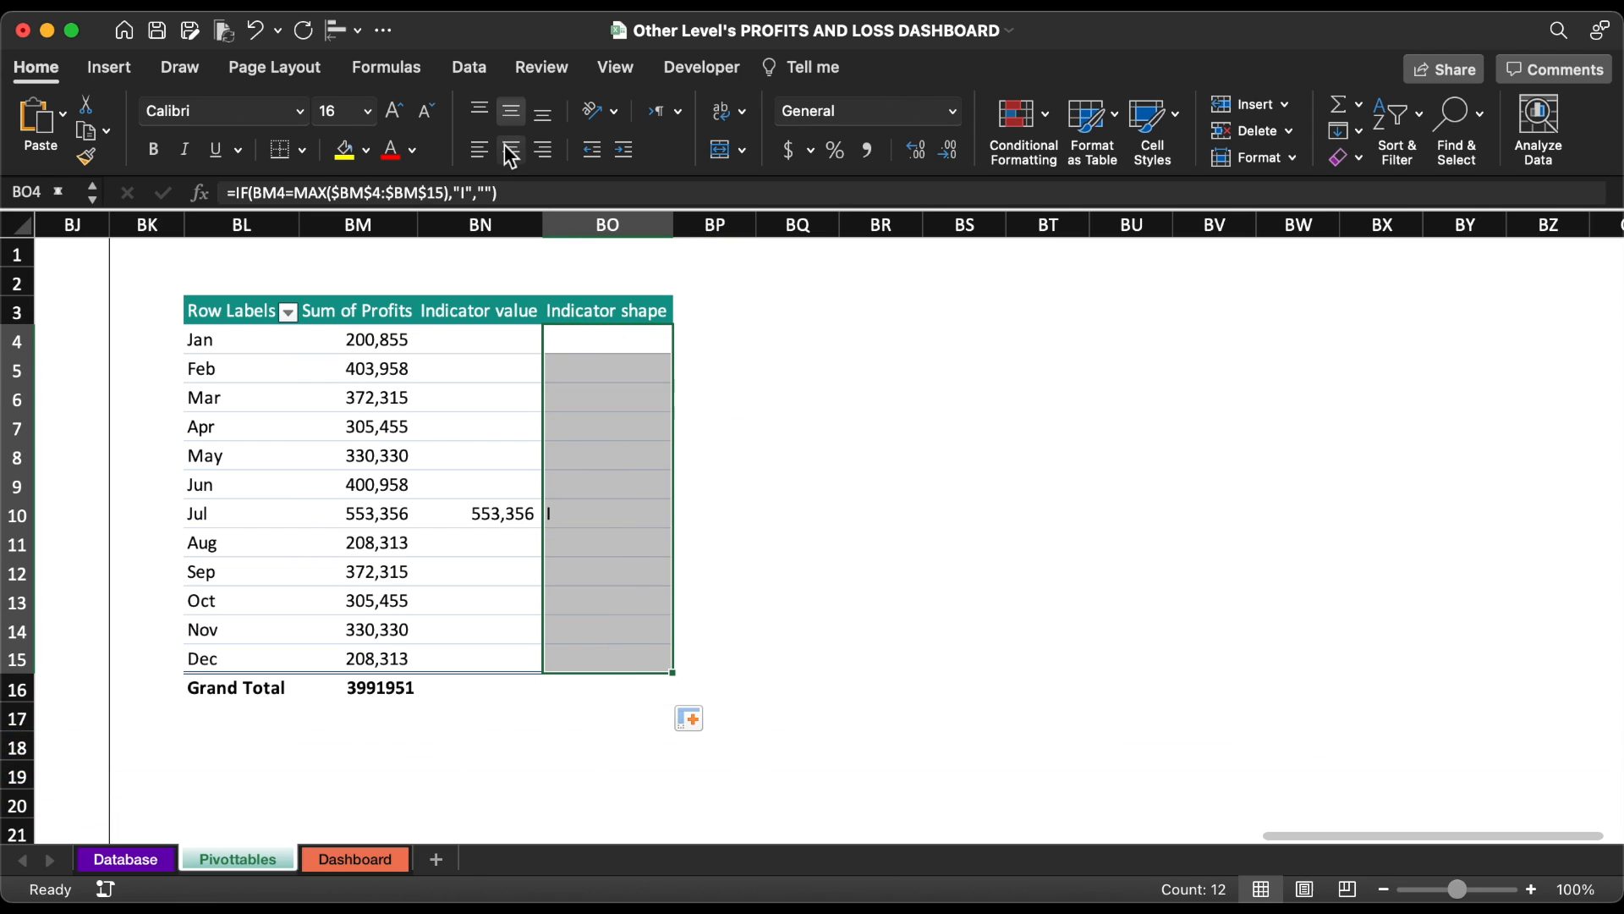
click(773, 494)
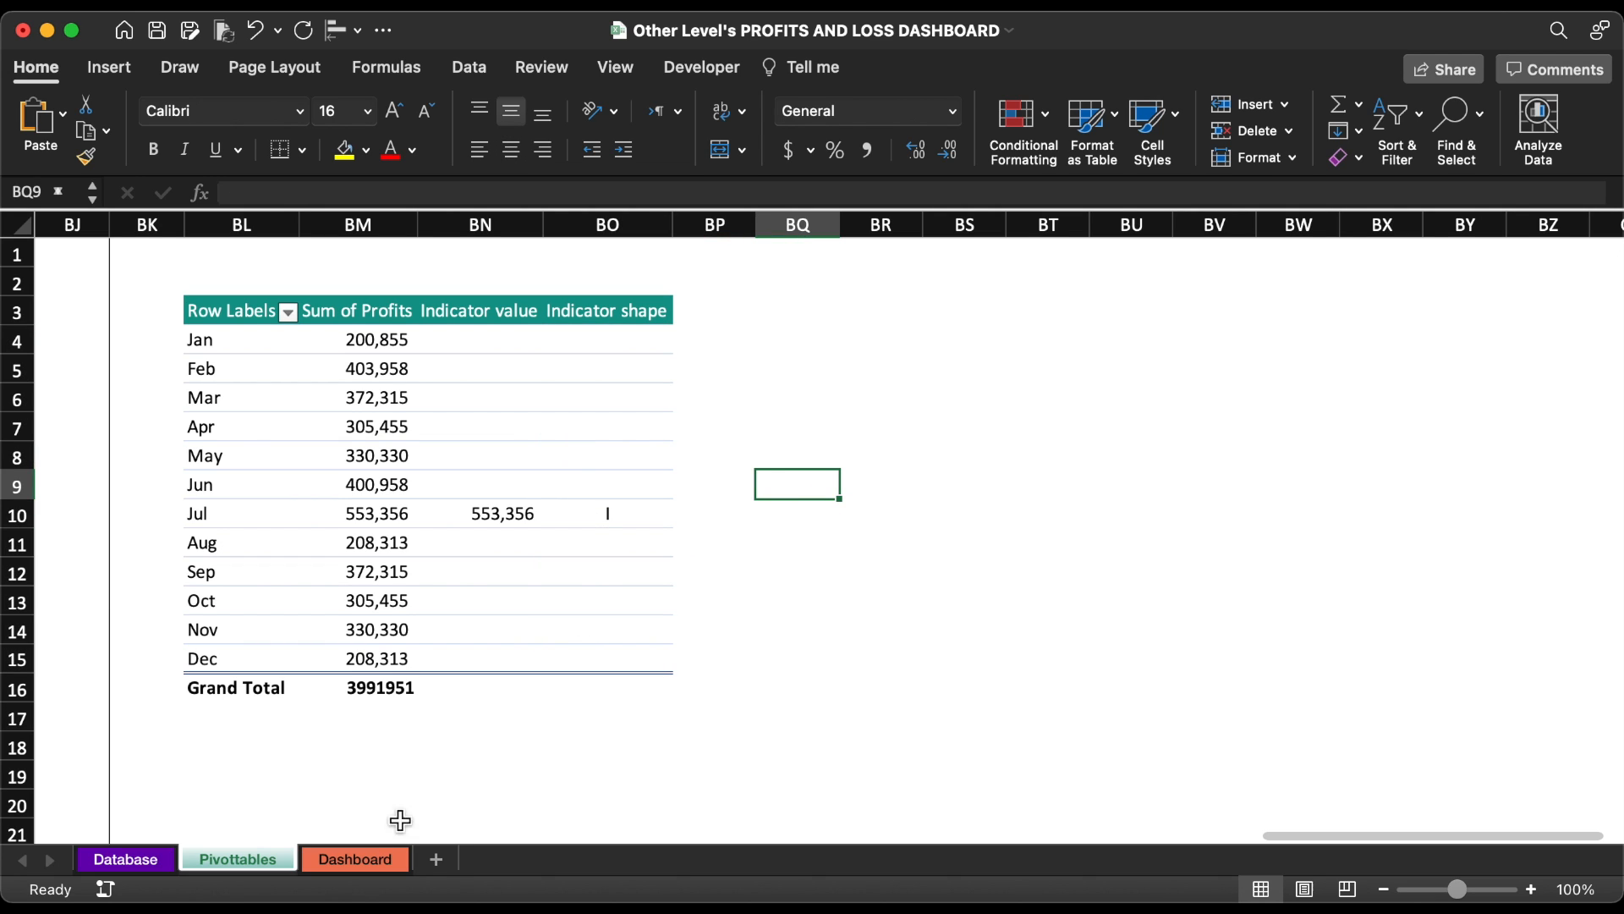
- Show the Webstore data on the Dashboard sheet and check its highest month's indicator value and shape on the Pivottables sheet
click(347, 859)
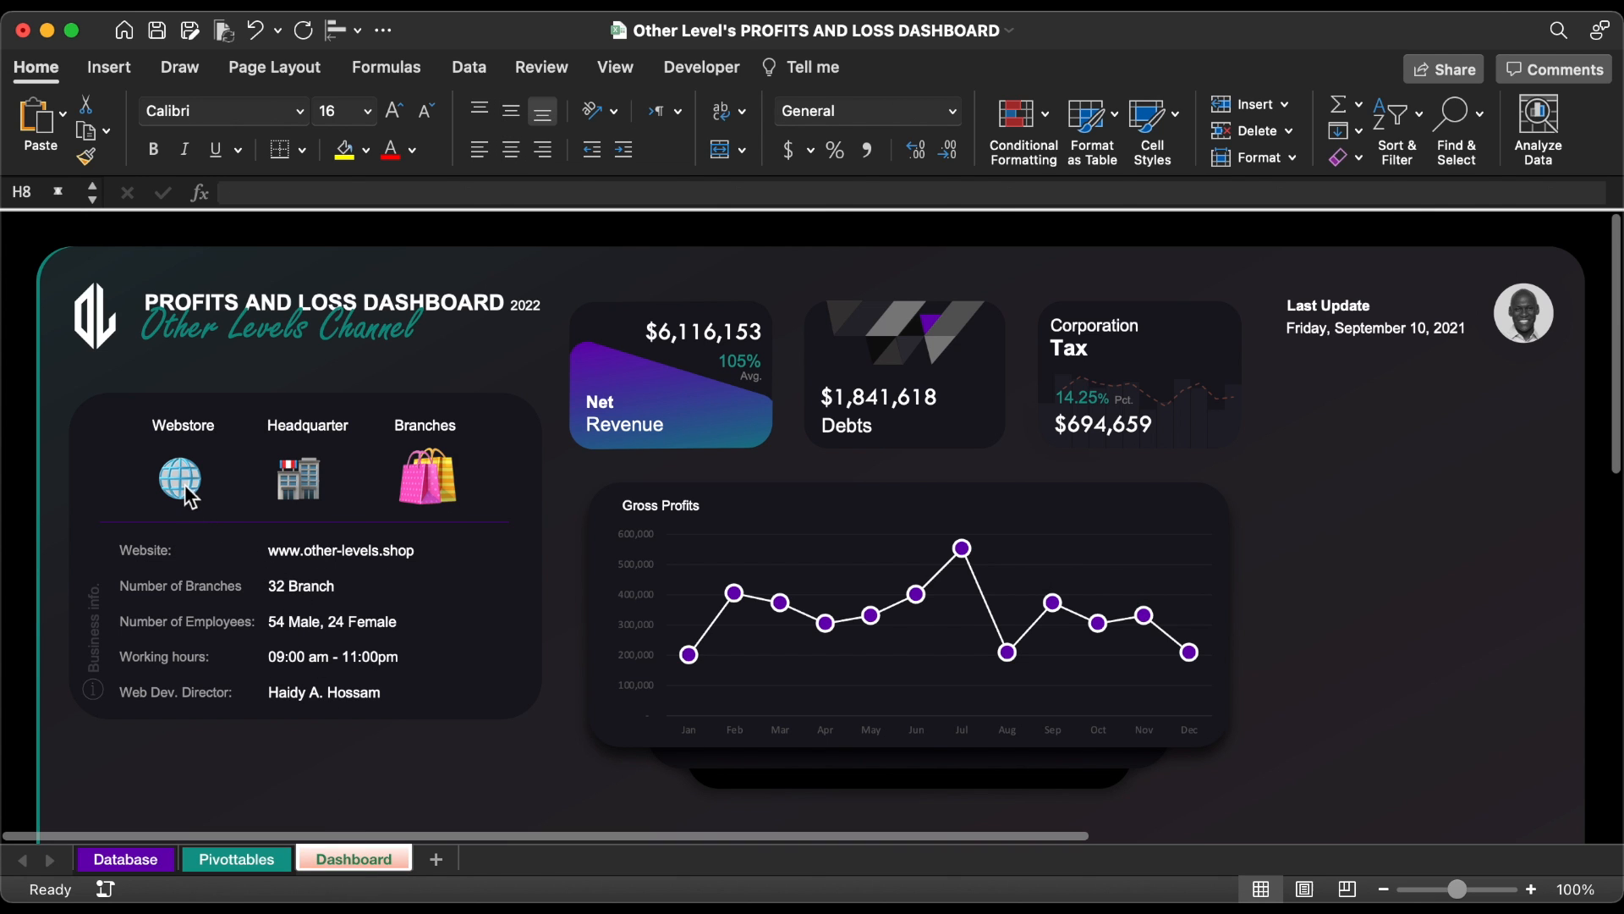
click(263, 860)
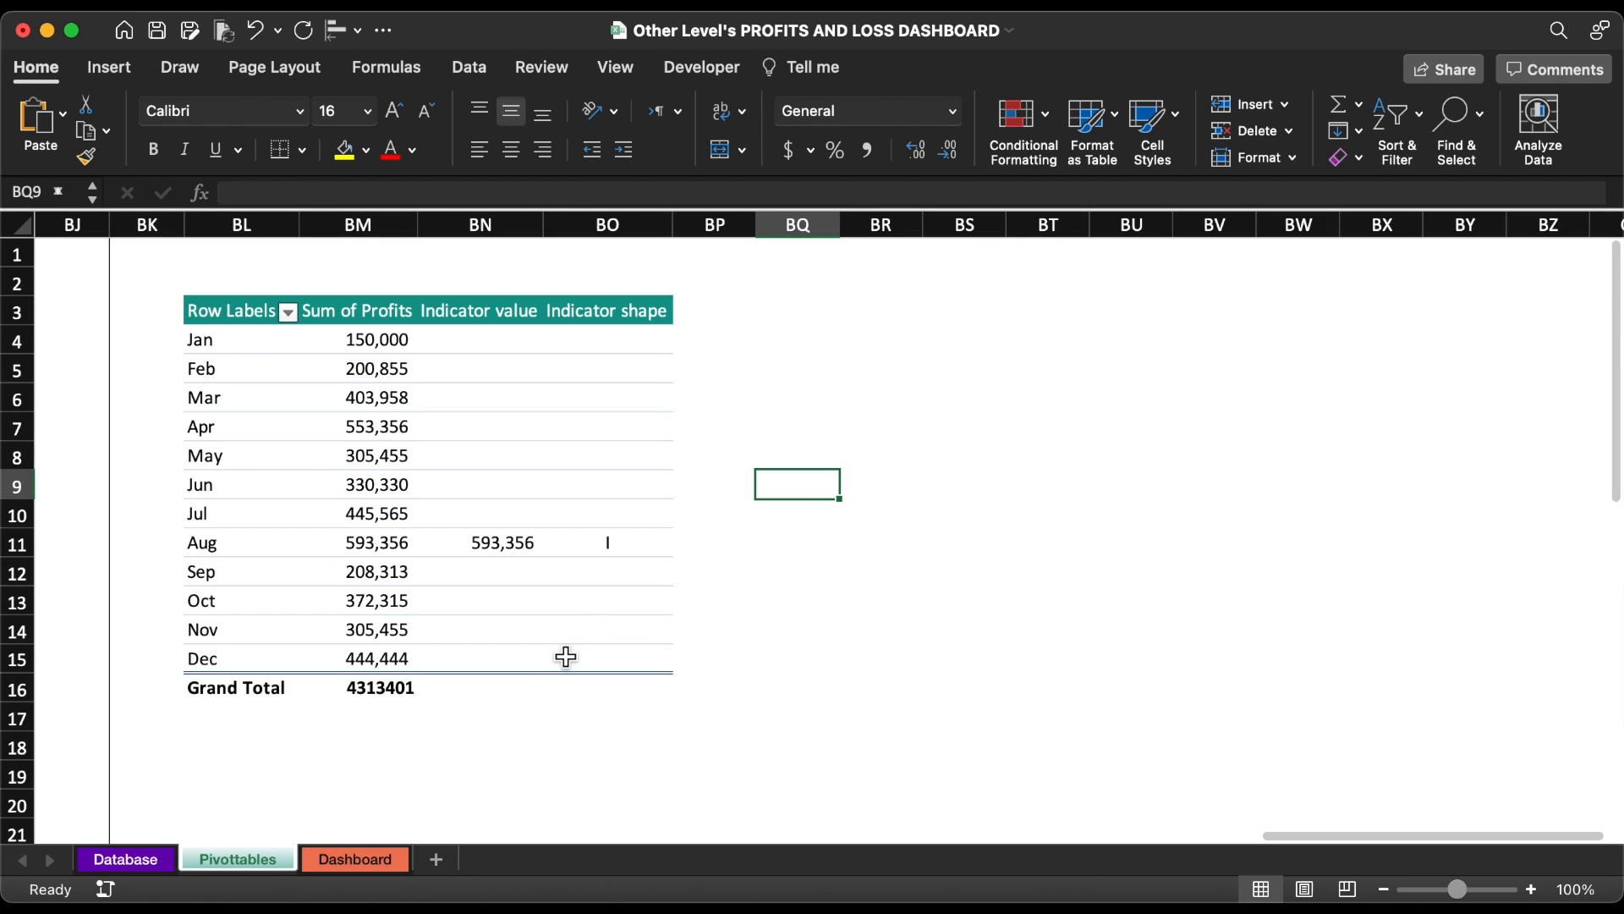
drag(470, 554, 634, 555)
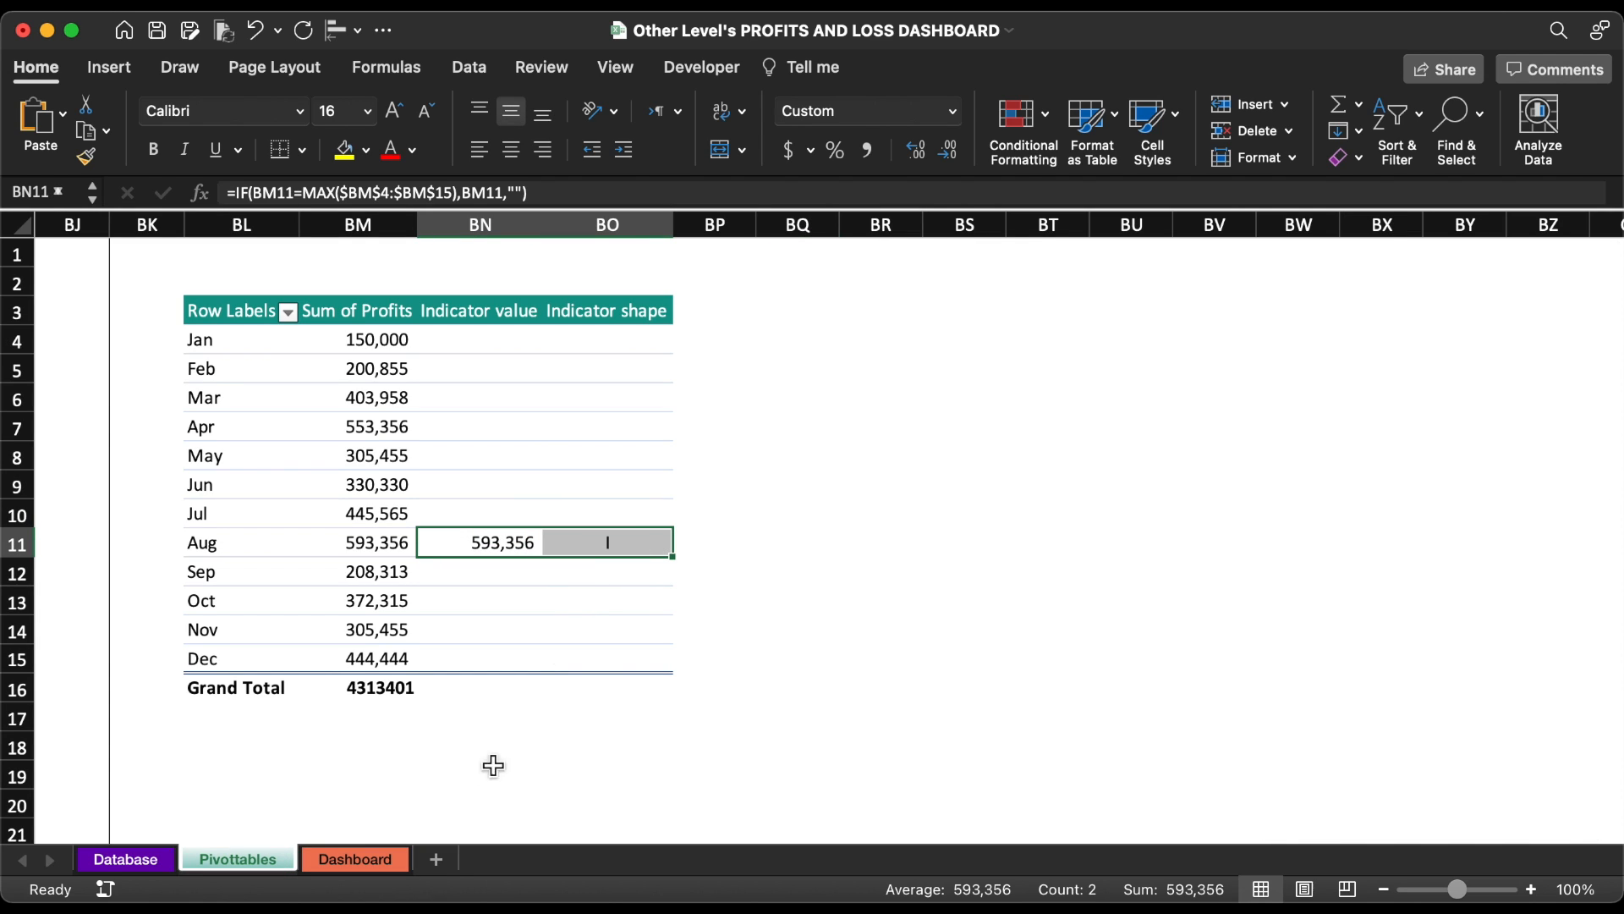
- Switch the Dashboard sheet to Headquarter and check its highest month's indicator value and shape on the Pivottables sheet
click(350, 852)
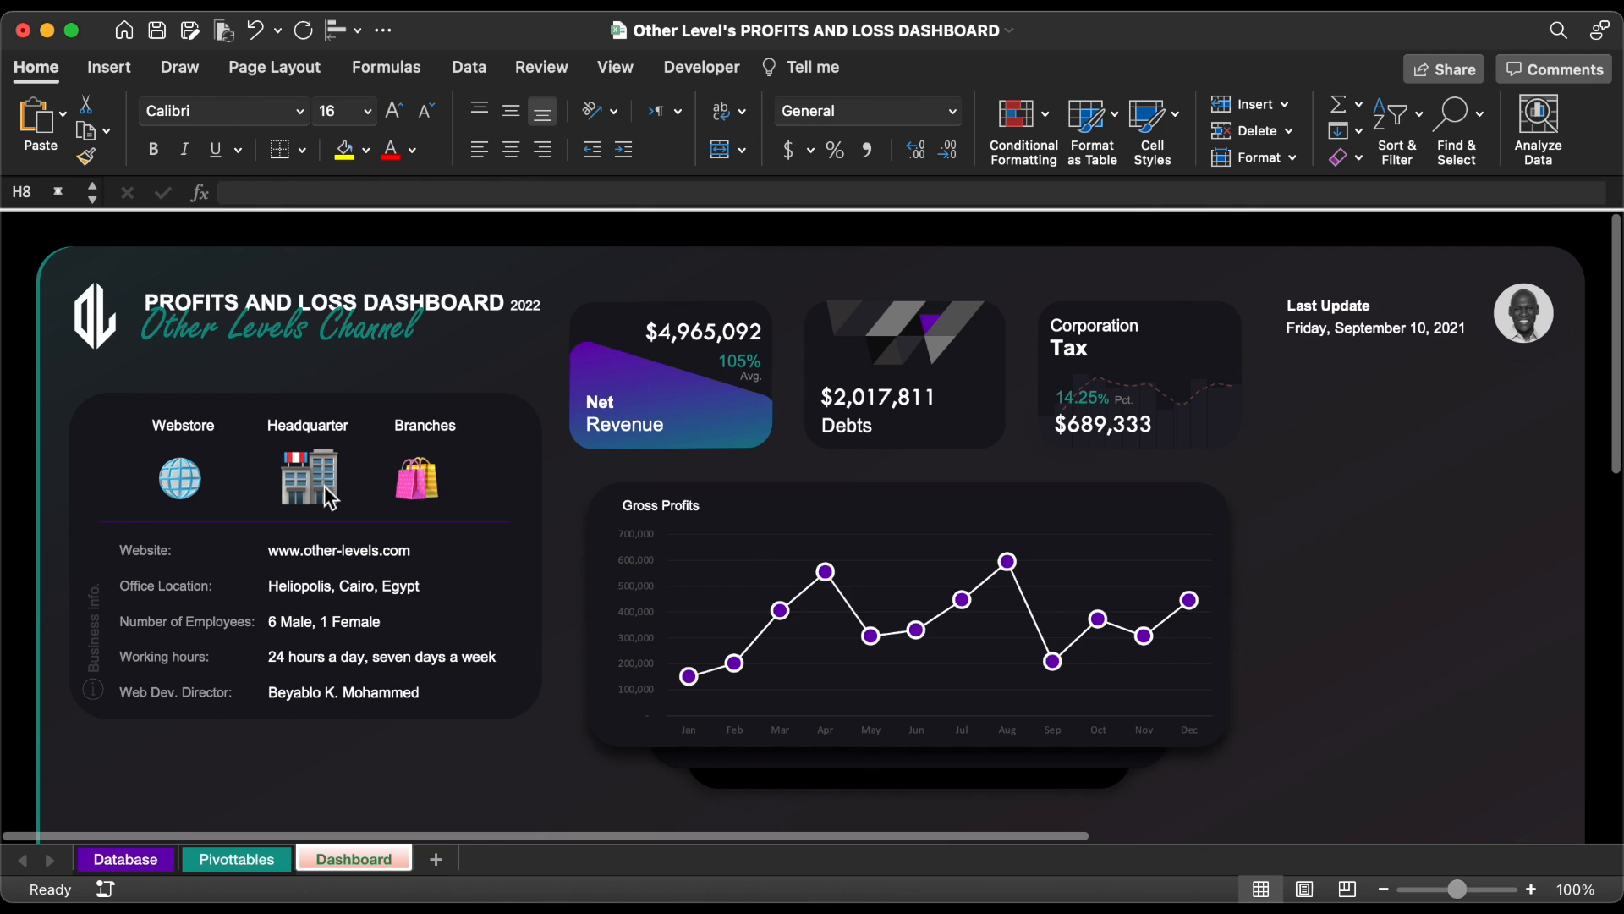
click(263, 859)
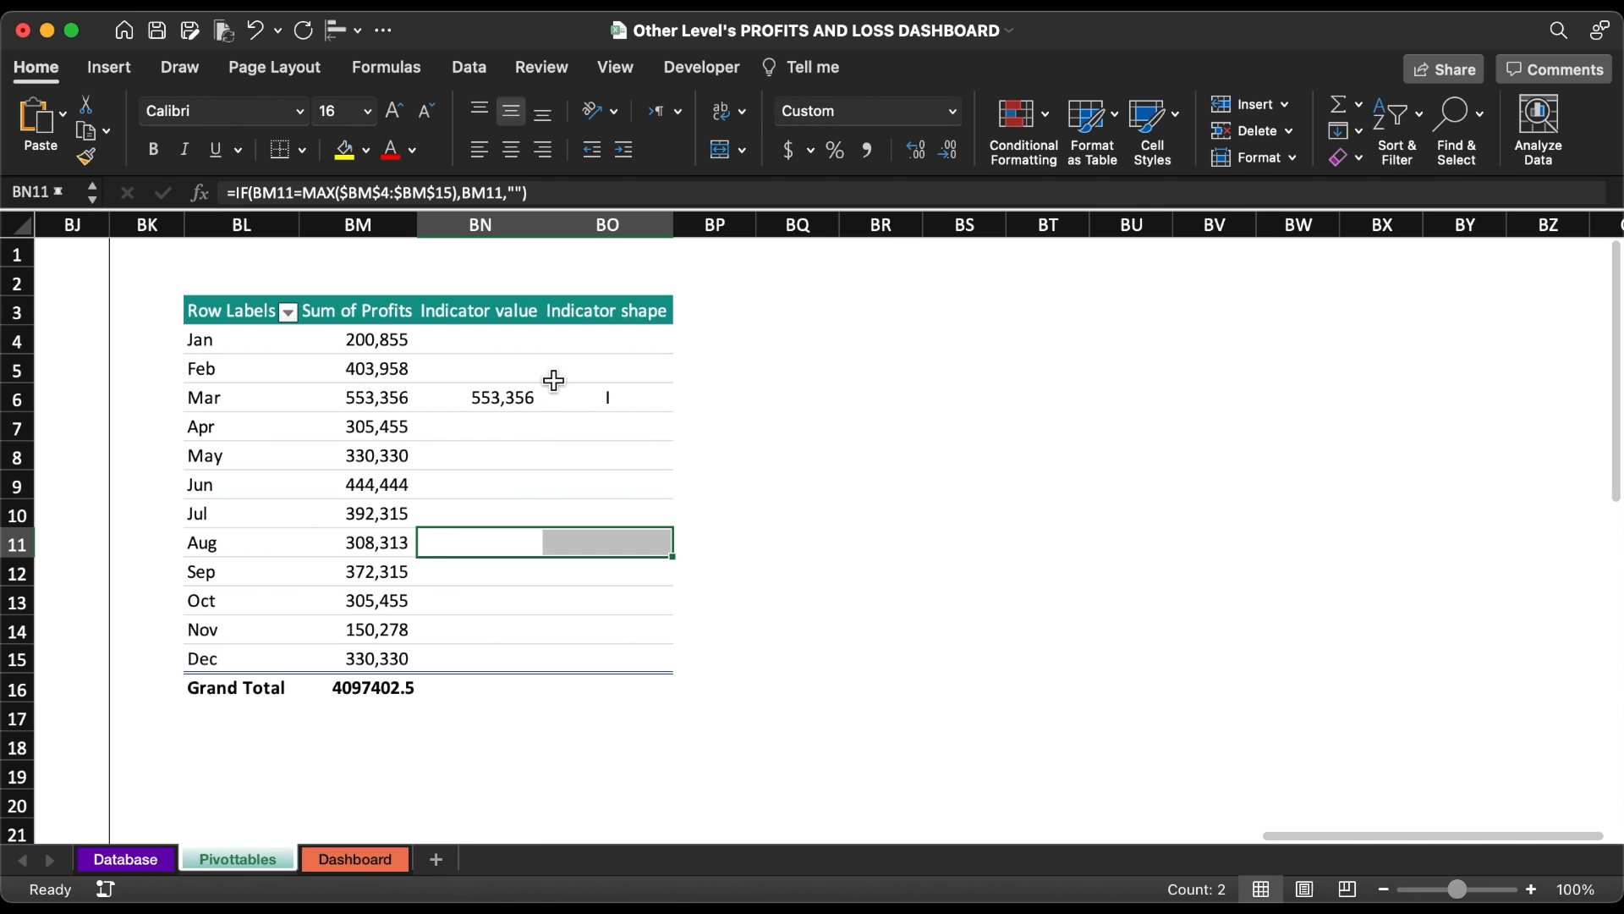
drag(403, 405, 591, 406)
click(741, 455)
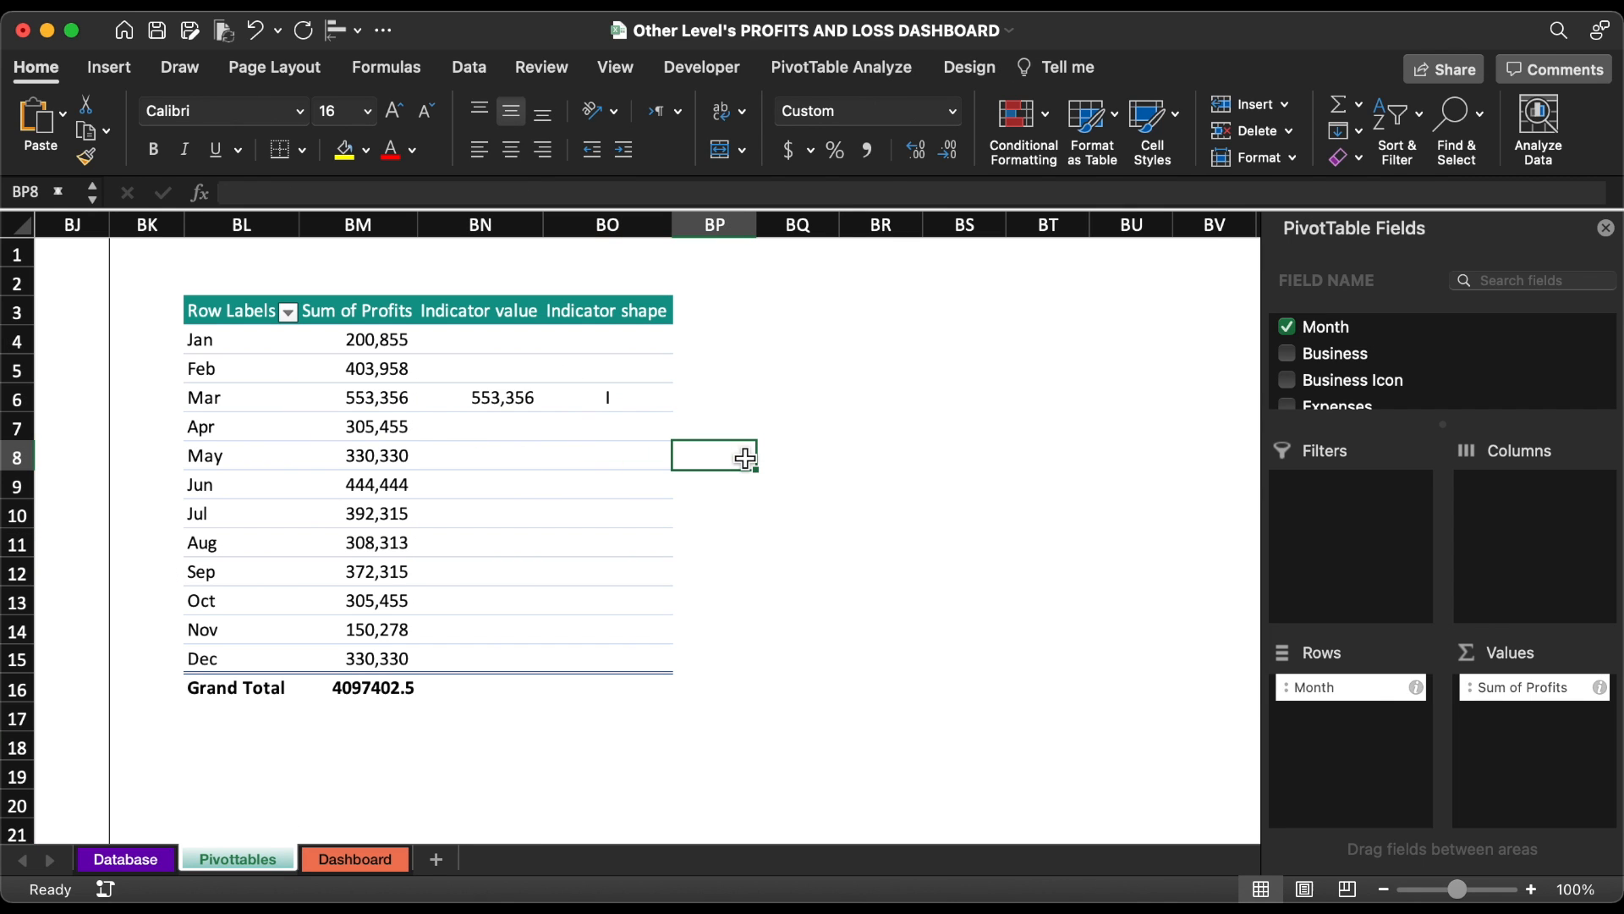
key(super+y)
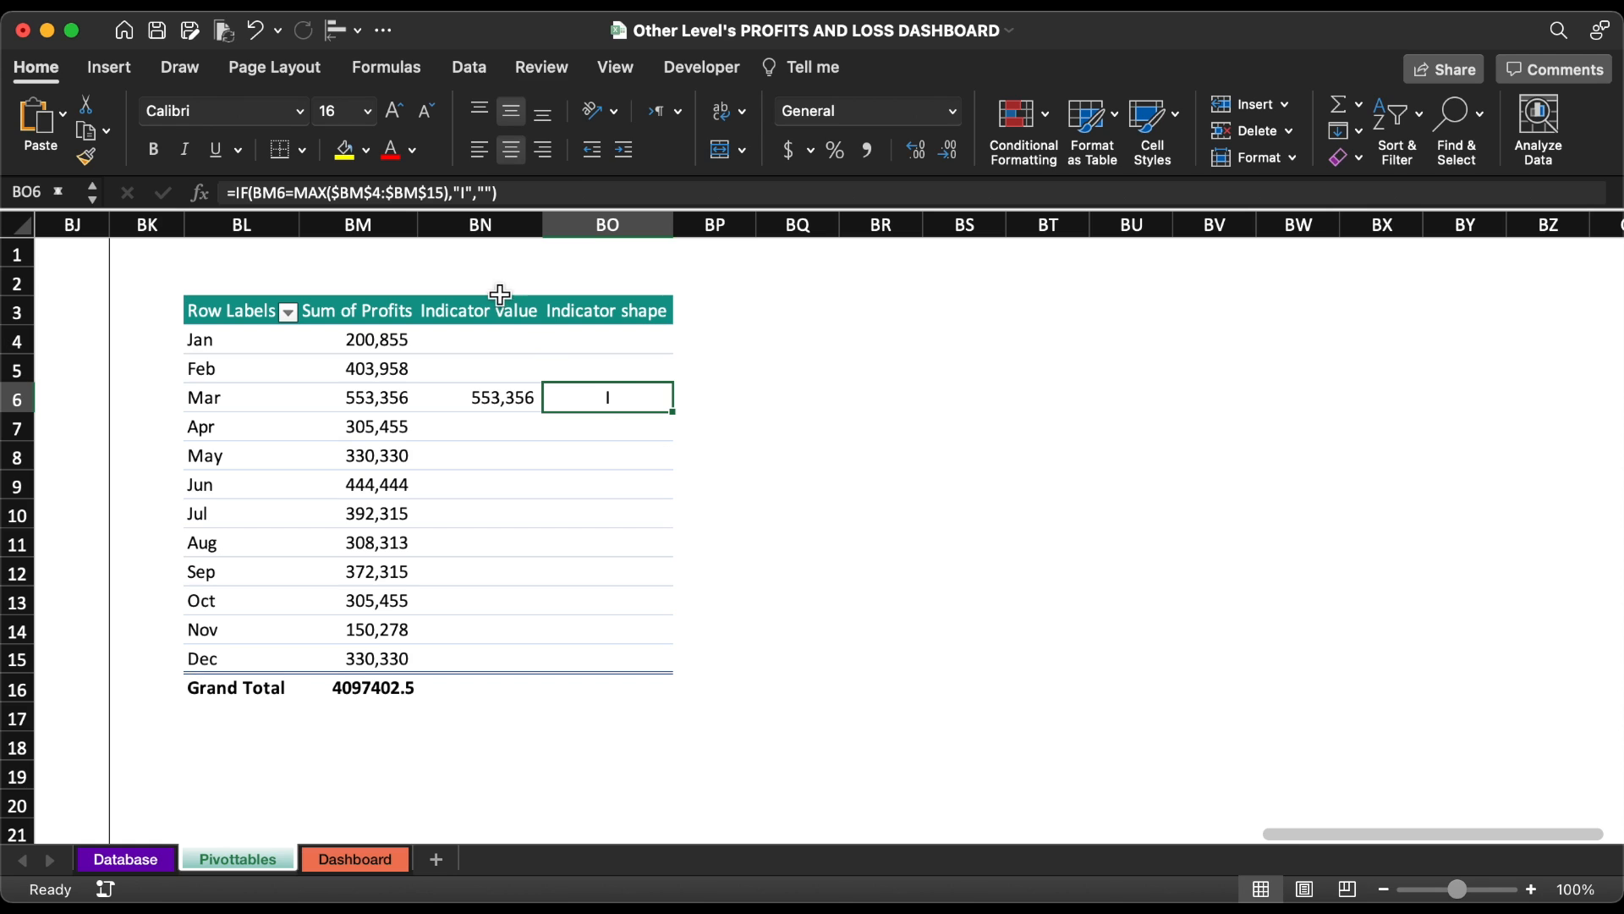
- Apply the custom number format [>=1000000] #,##0,,"M";[<1000000] #,##0,"K";General to the Indicator value cells BN4:BN15
drag(496, 345, 533, 658)
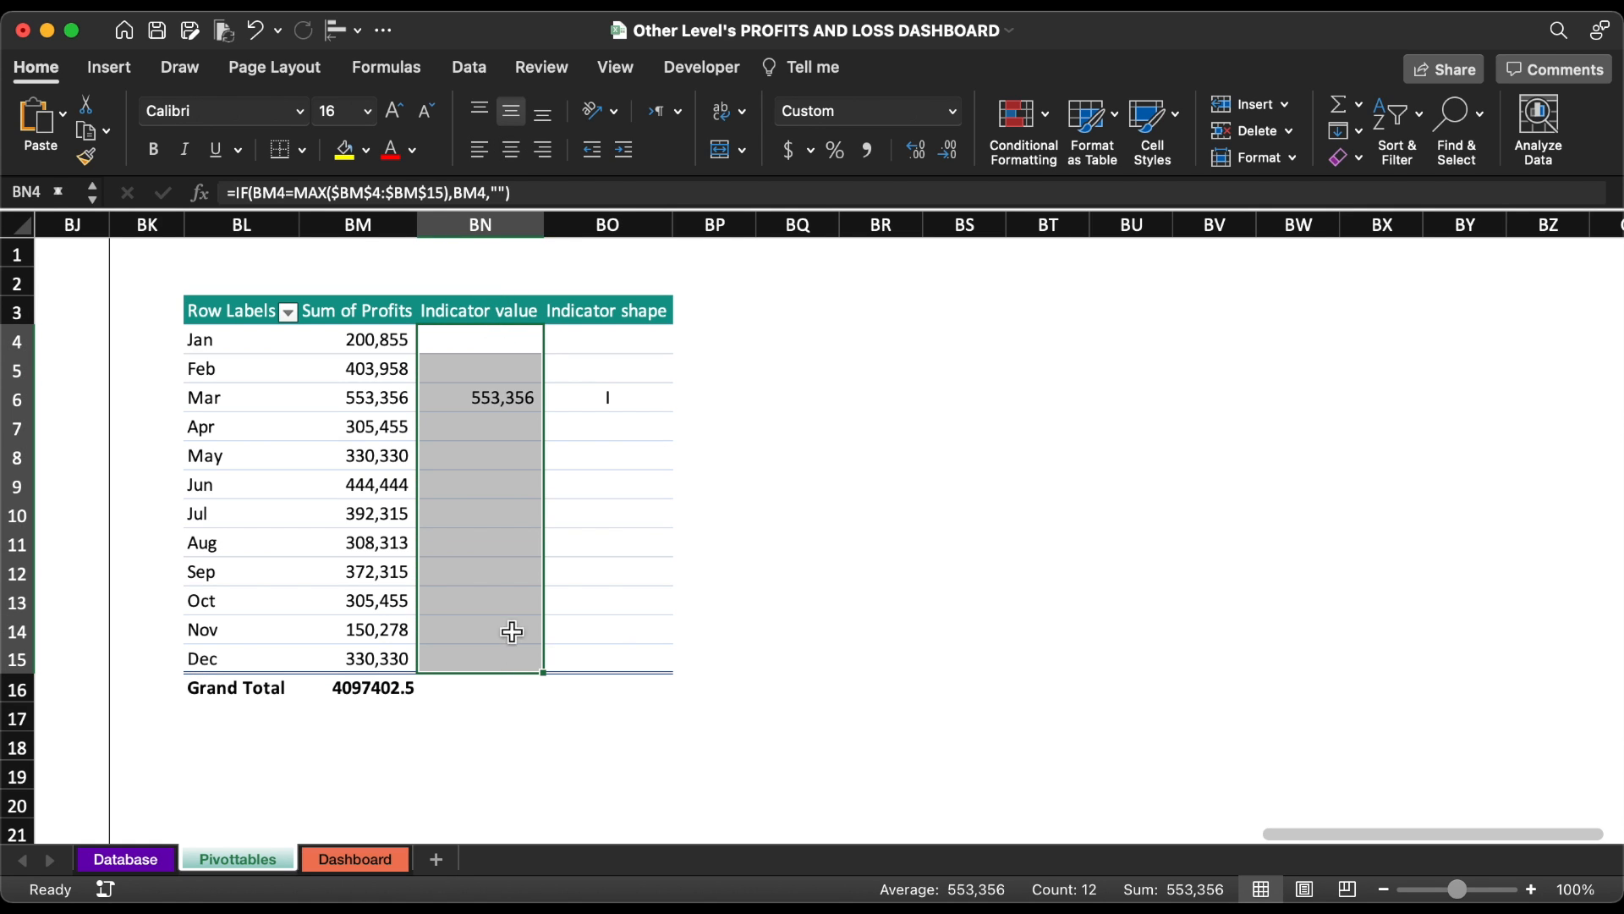
click(954, 115)
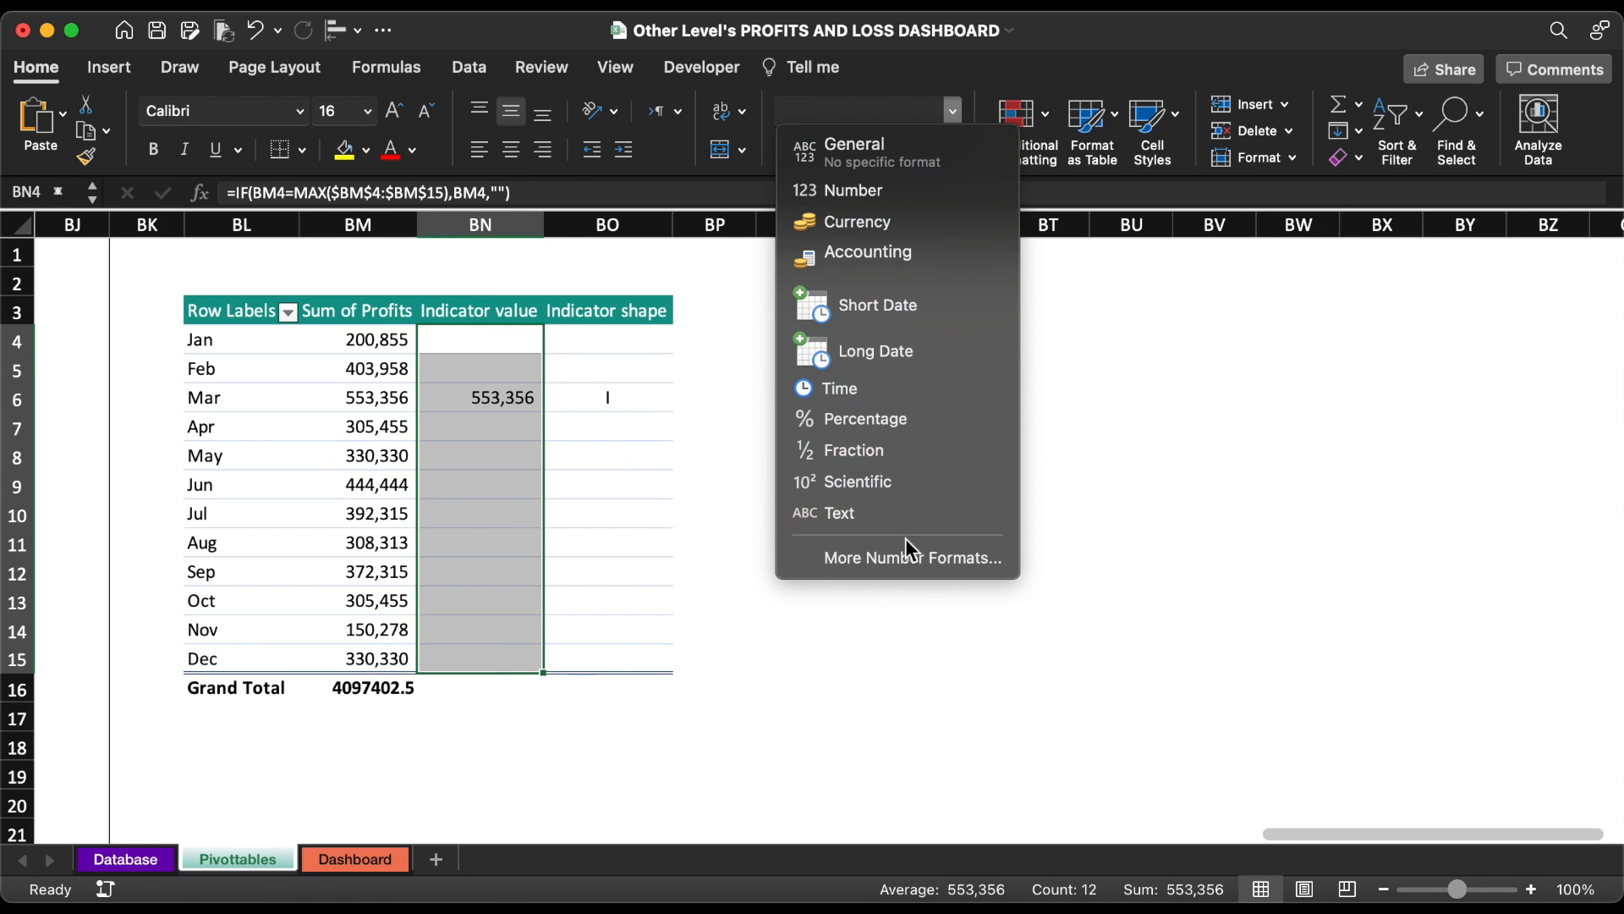
click(822, 559)
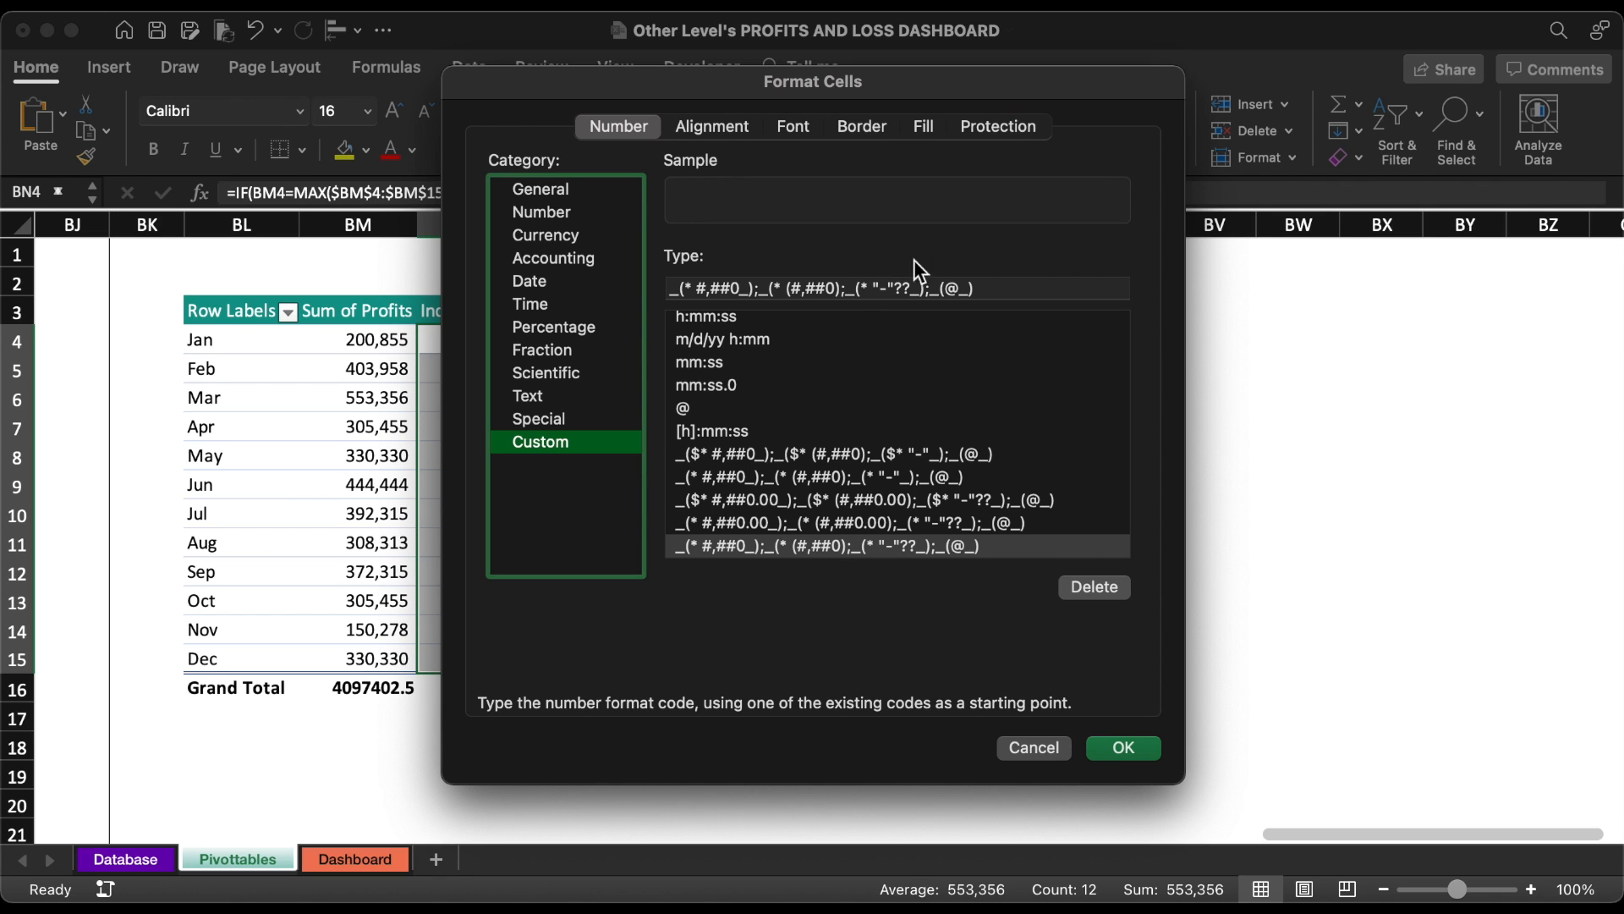
drag(1019, 287, 651, 292)
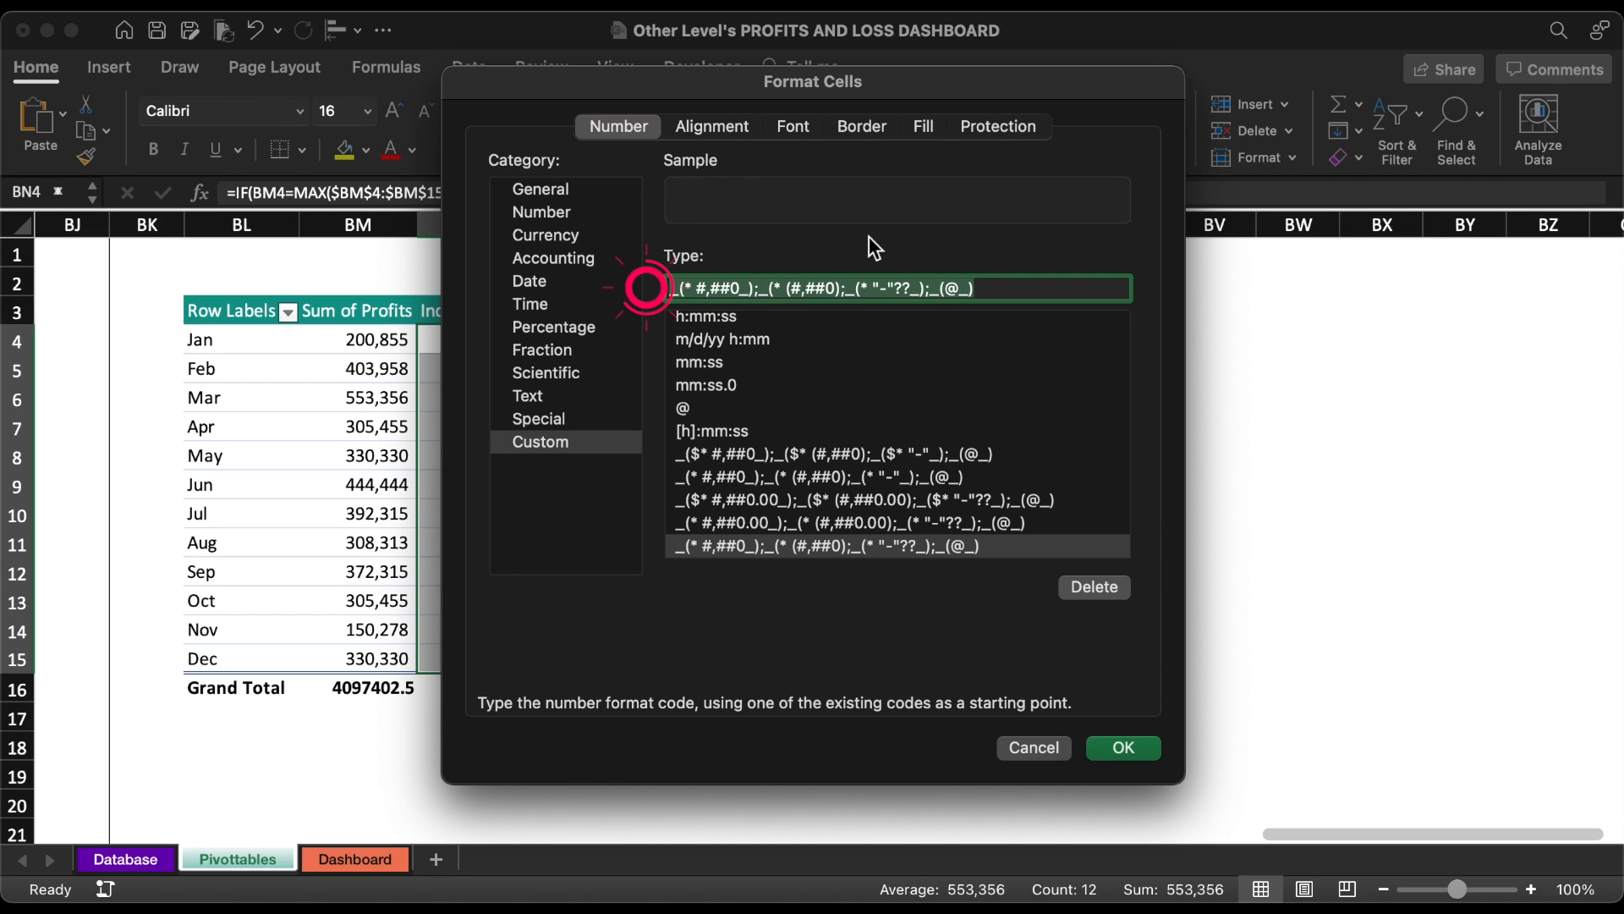
key(BackSpace)
text([>=1000000] #,##0,,"M";[<1000000] #,##0,"K";General)
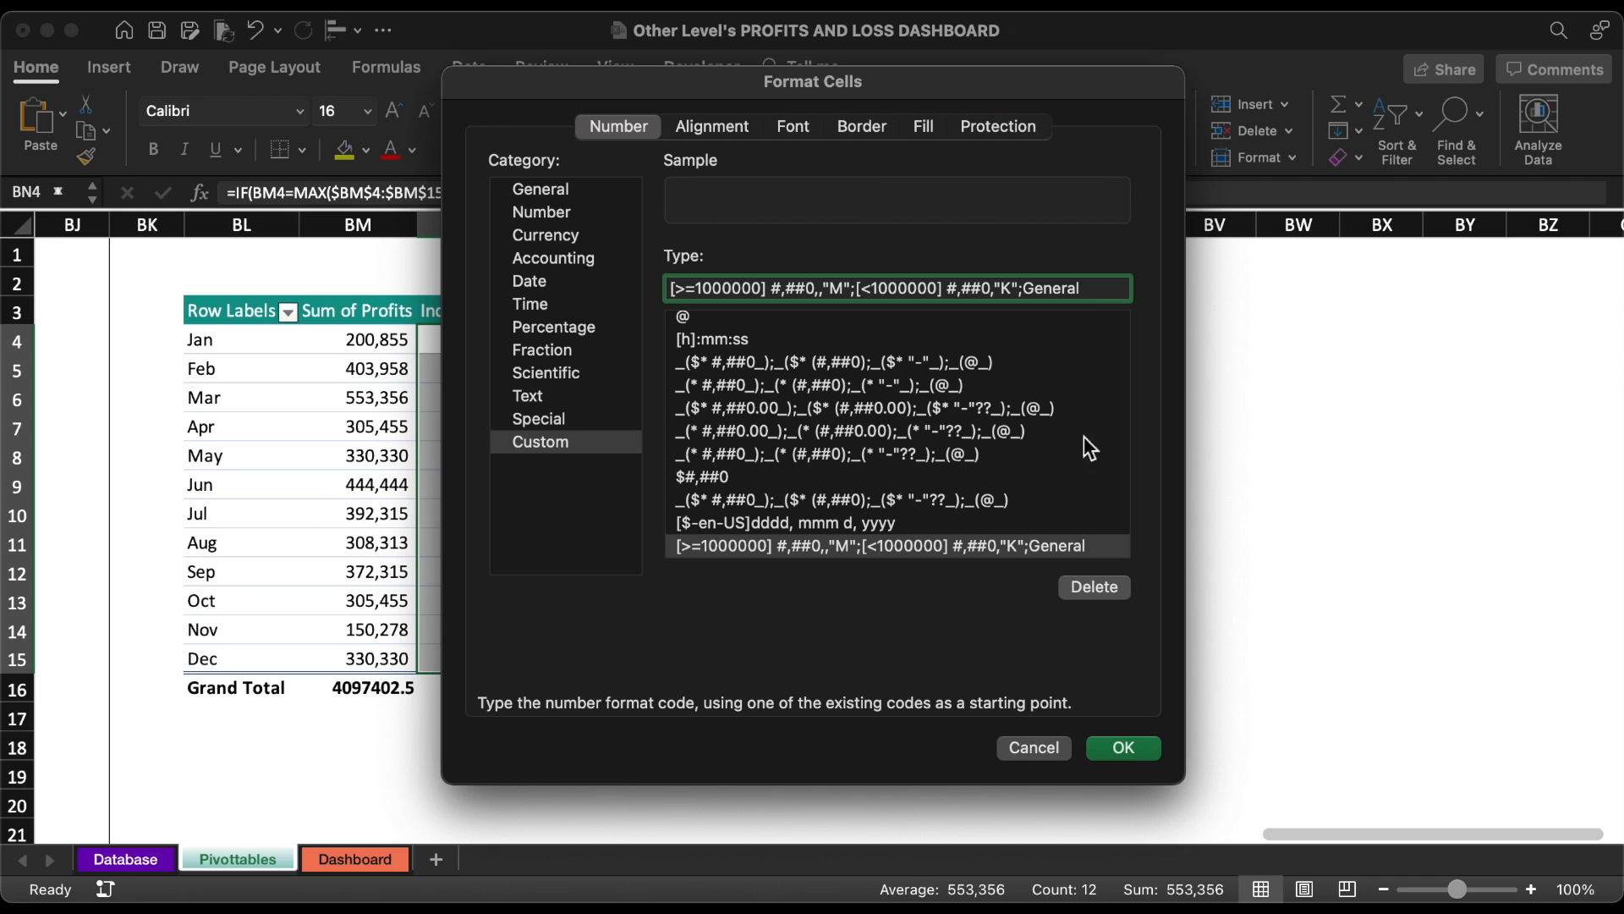
click(1123, 749)
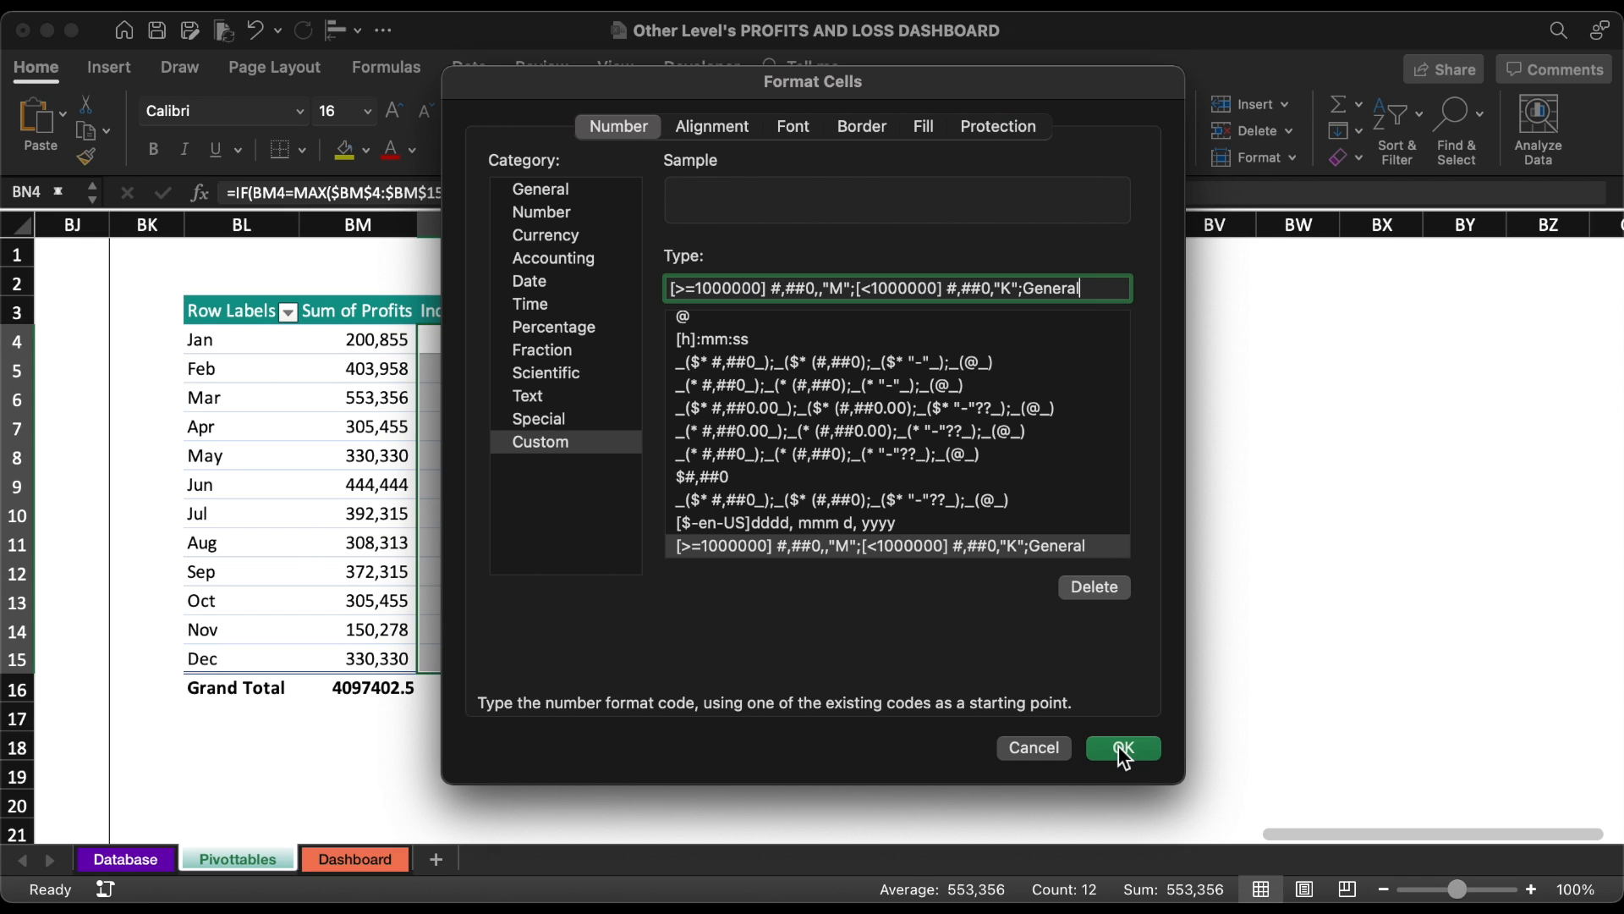
- Set the Indicator value cells' font to Tw Cen MT at size 14
click(425, 113)
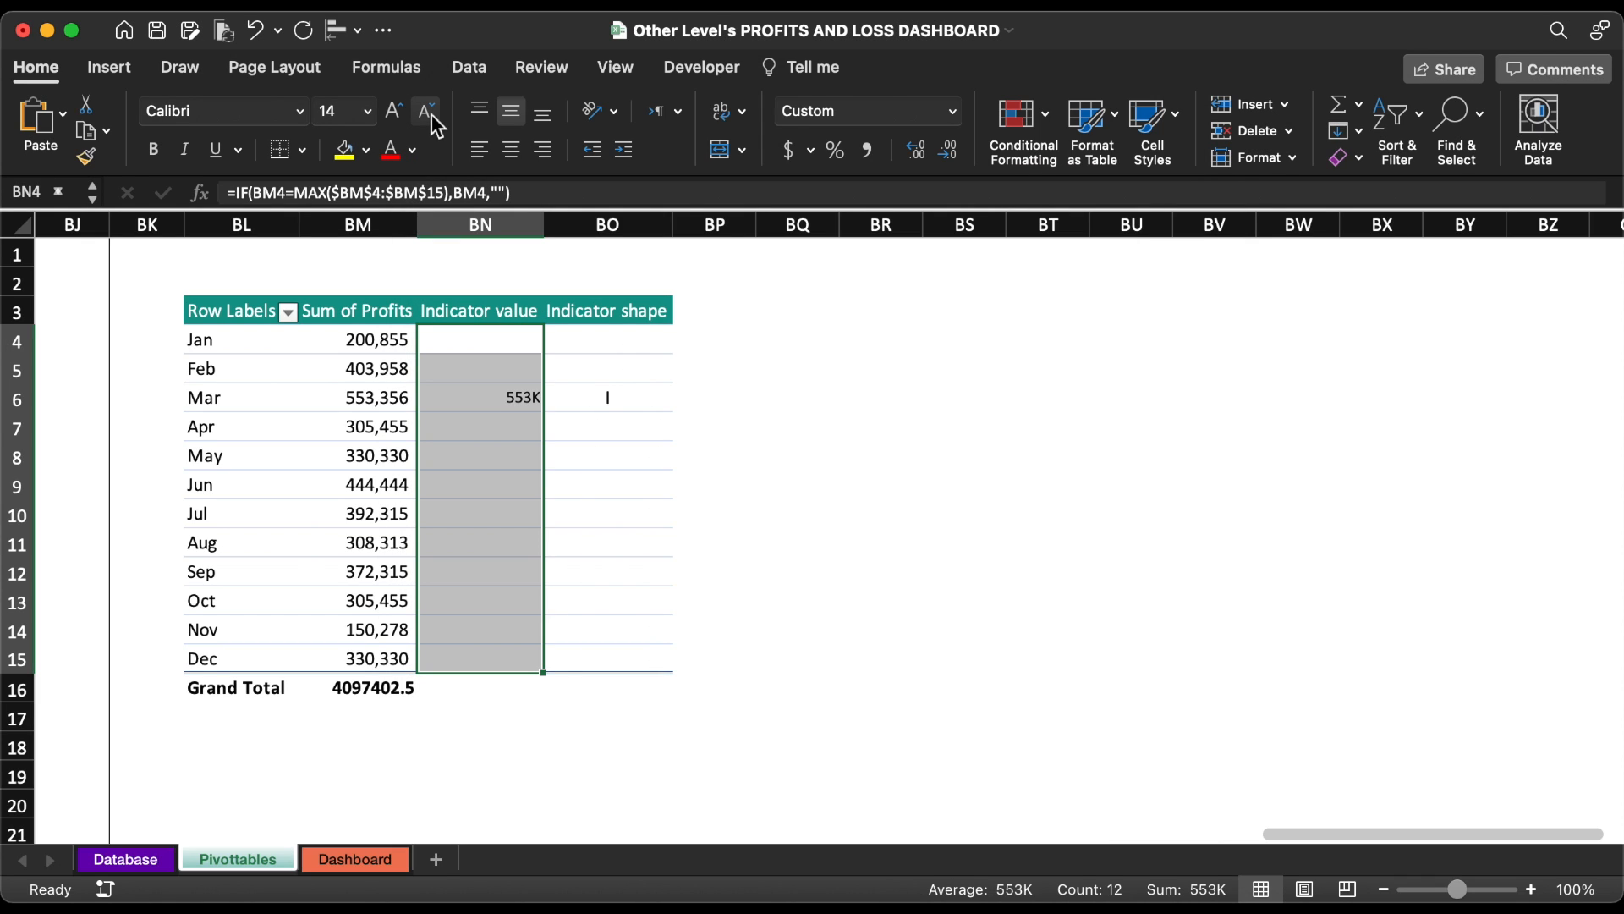
click(298, 112)
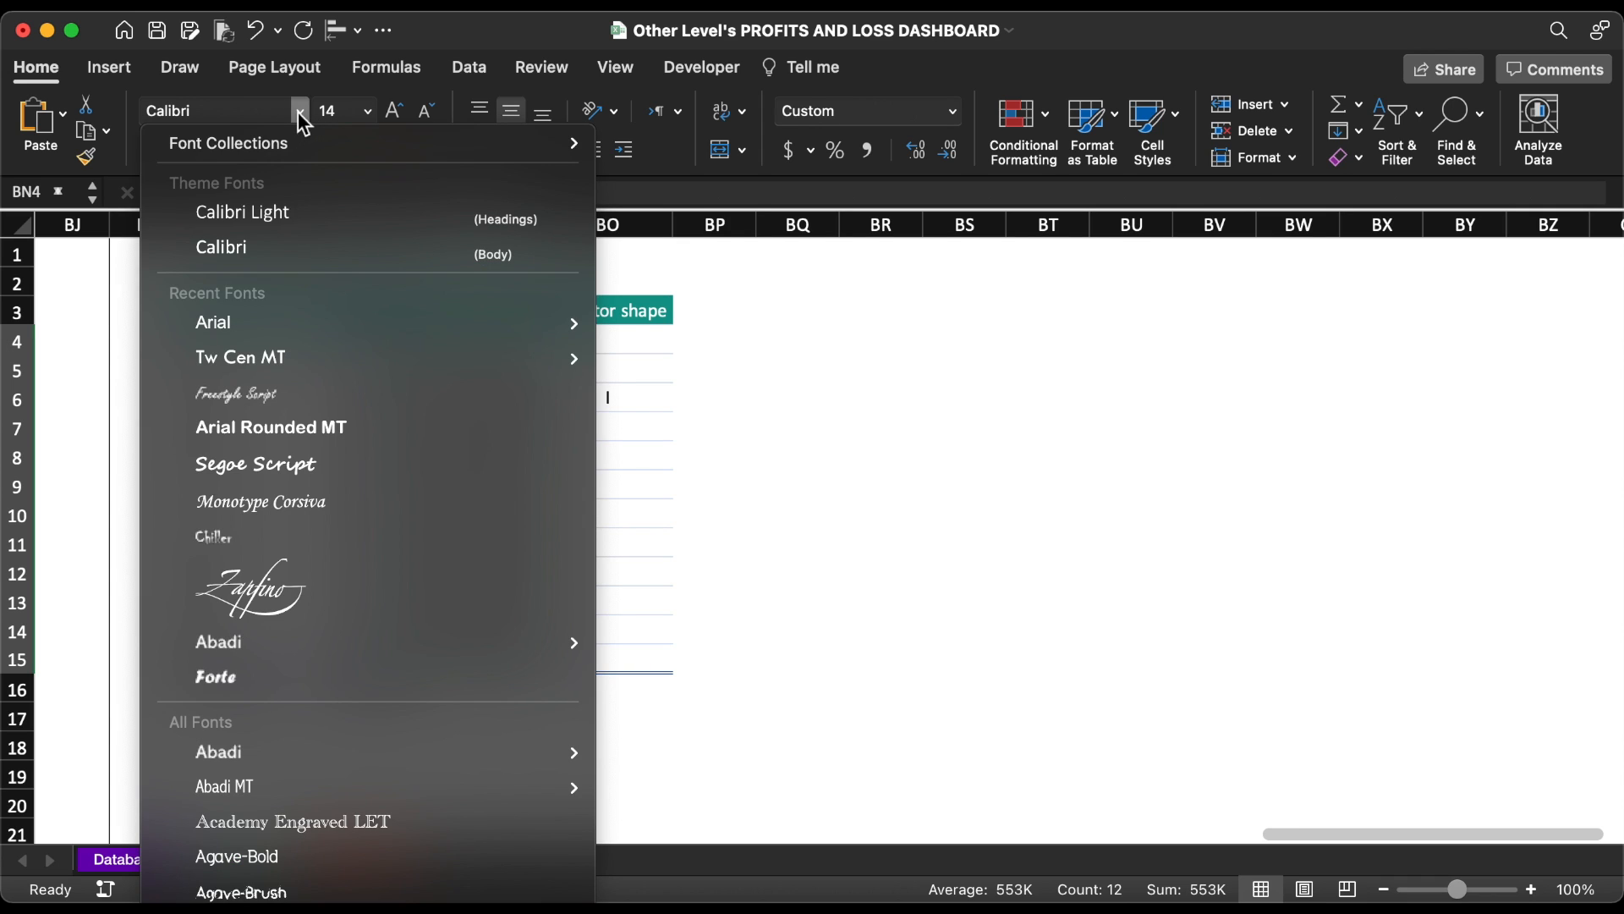
click(263, 356)
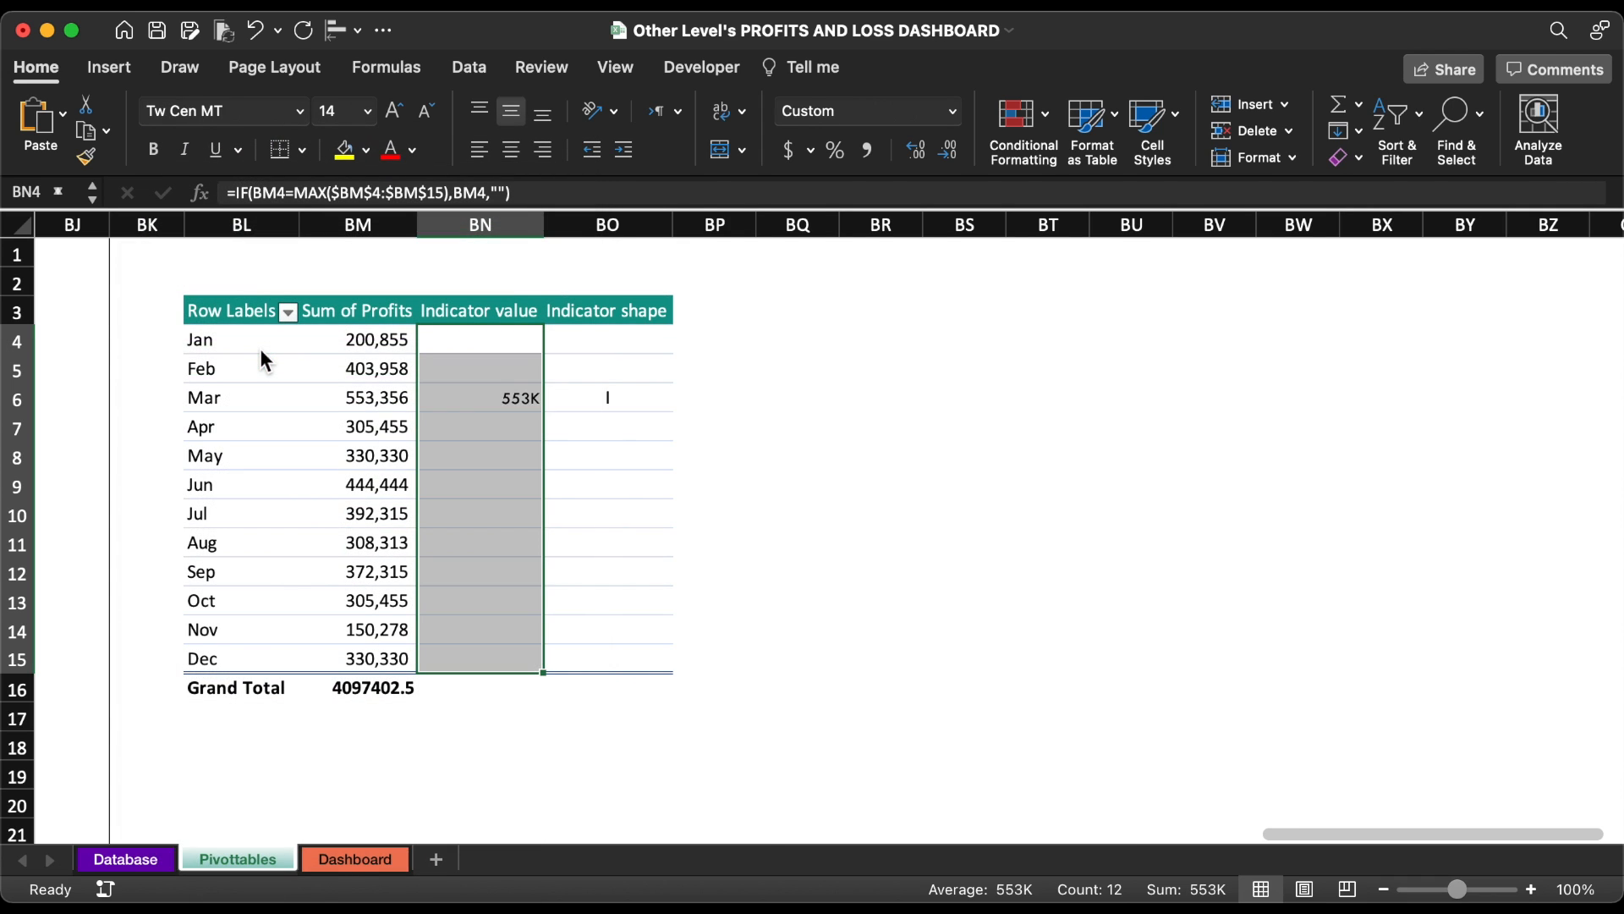
- Duplicate the dashboard's Net Revenue amount text box above March's point on the Gross Profits chart and link the copy to Pivottables!BN6
click(355, 859)
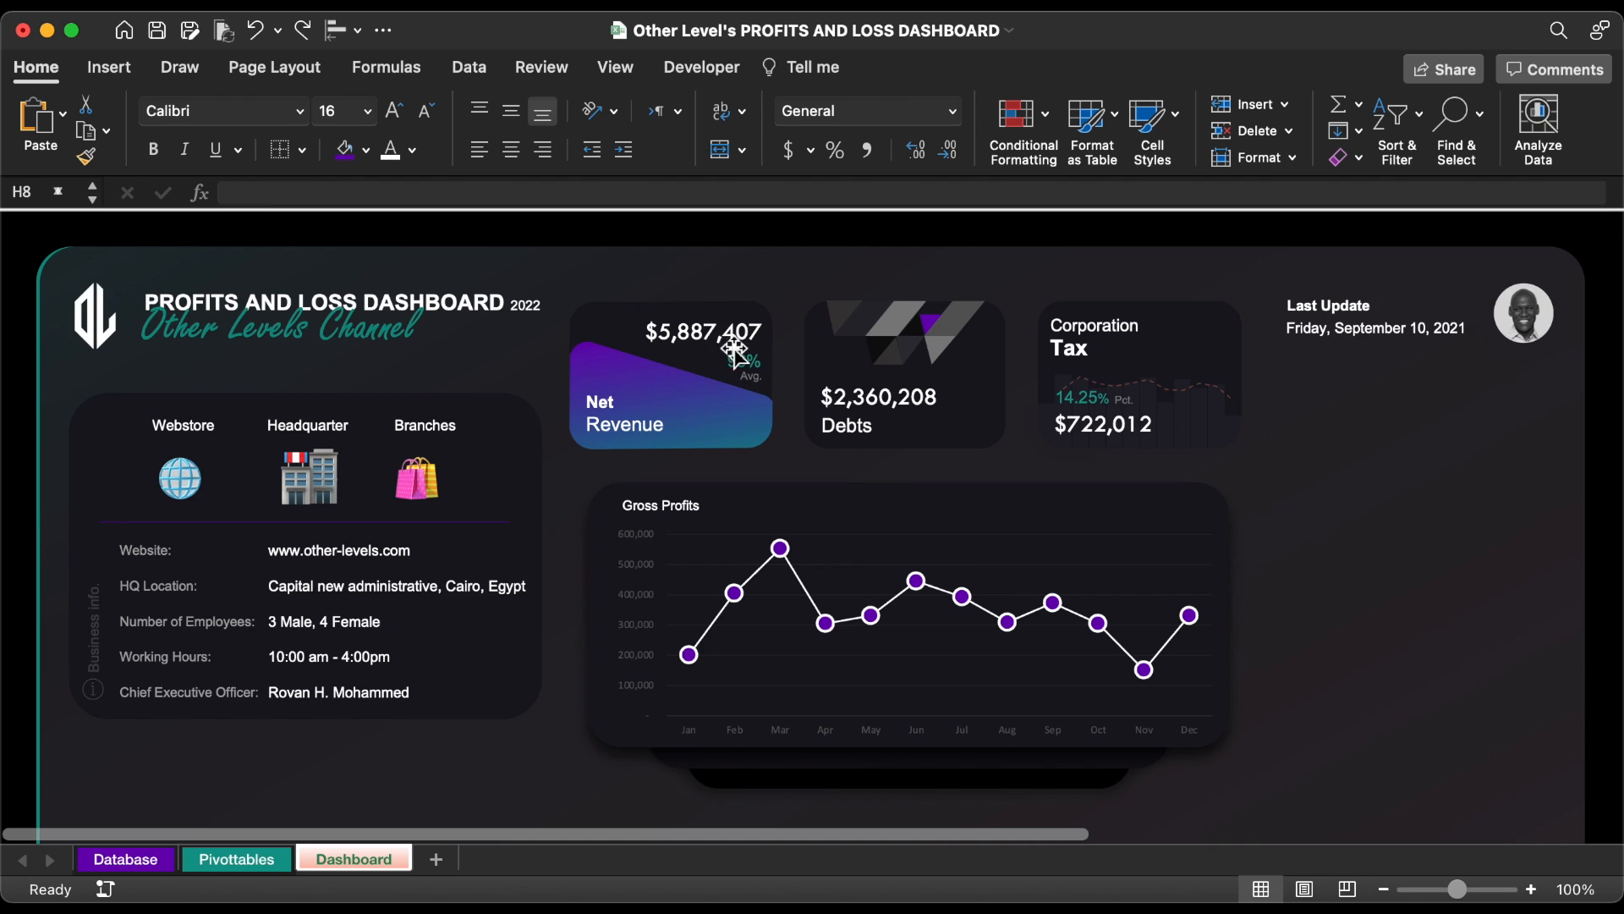
drag(709, 333, 794, 522)
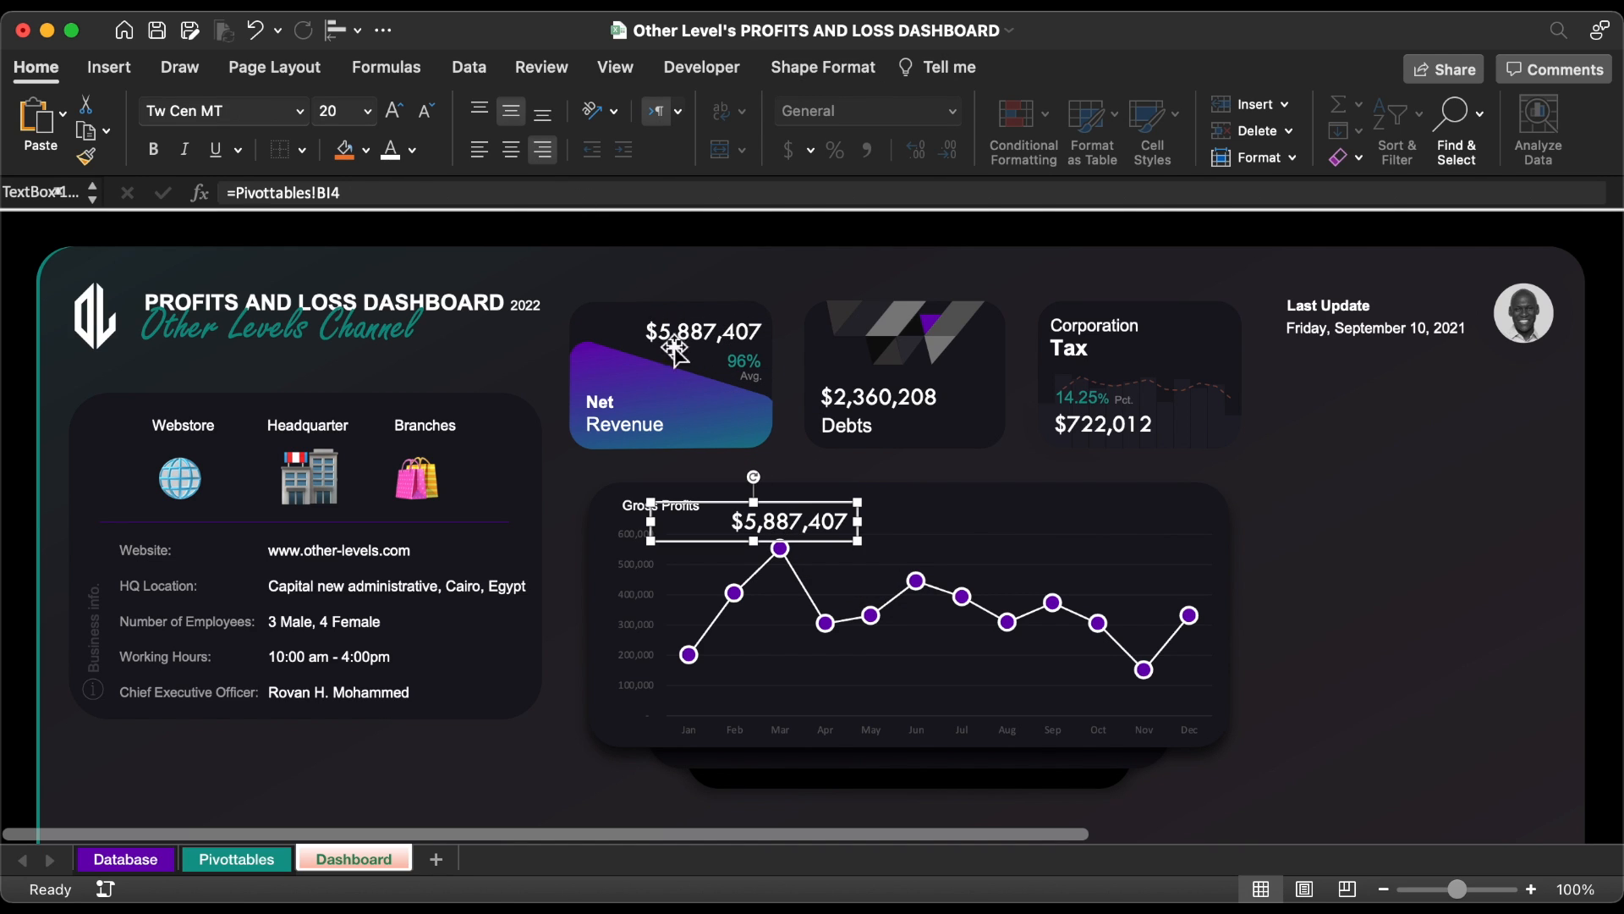
triple_click(618, 194)
text(=)
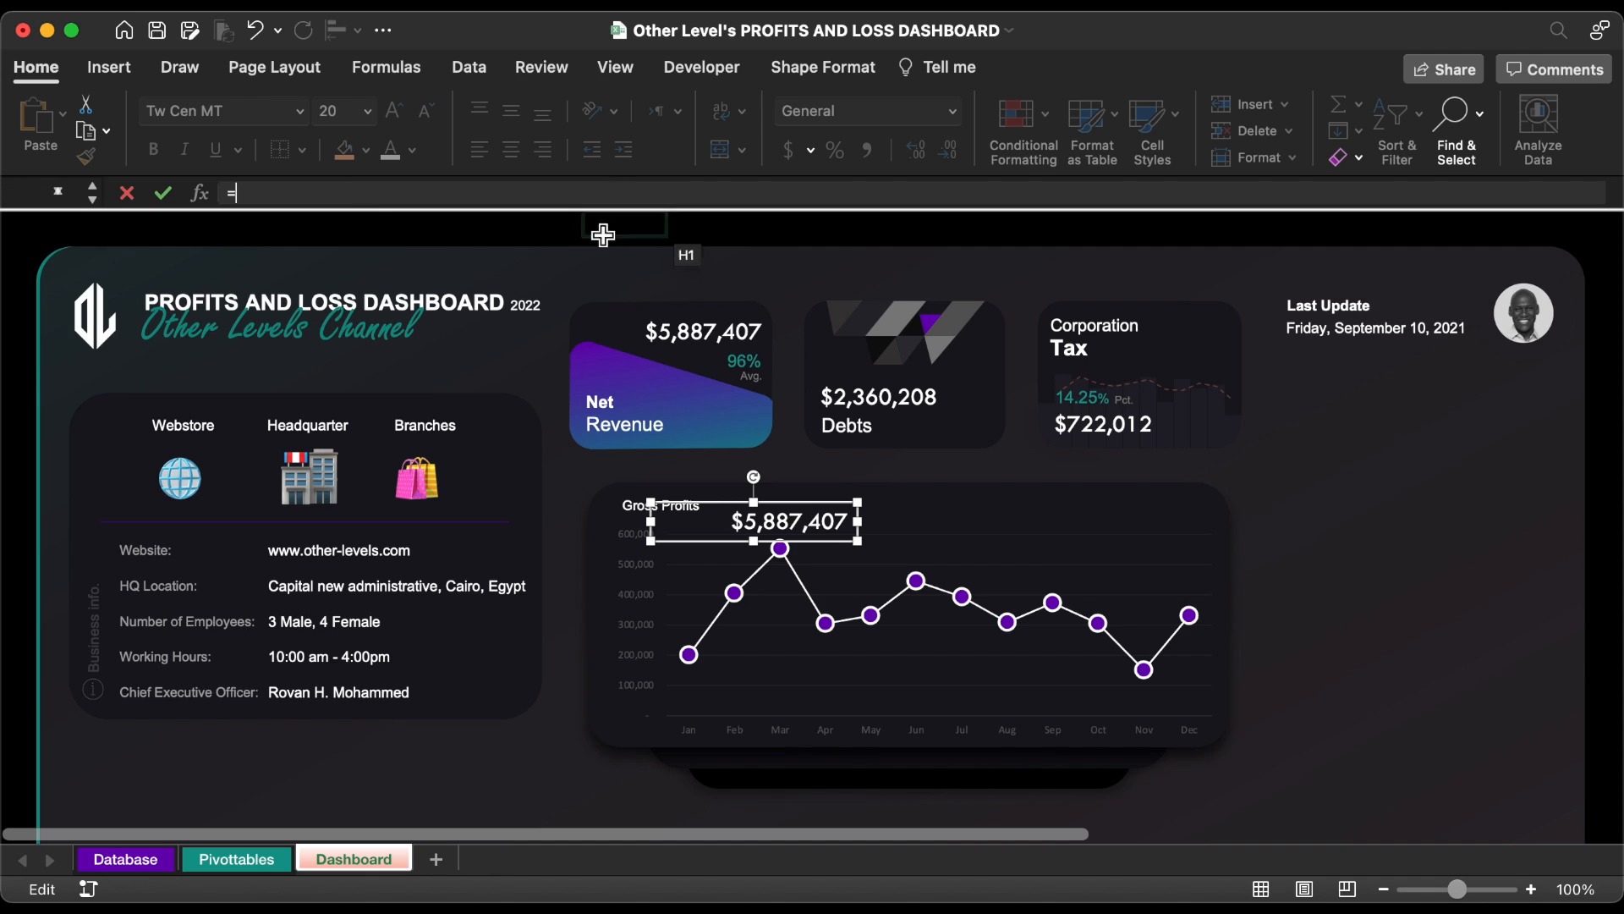
click(263, 865)
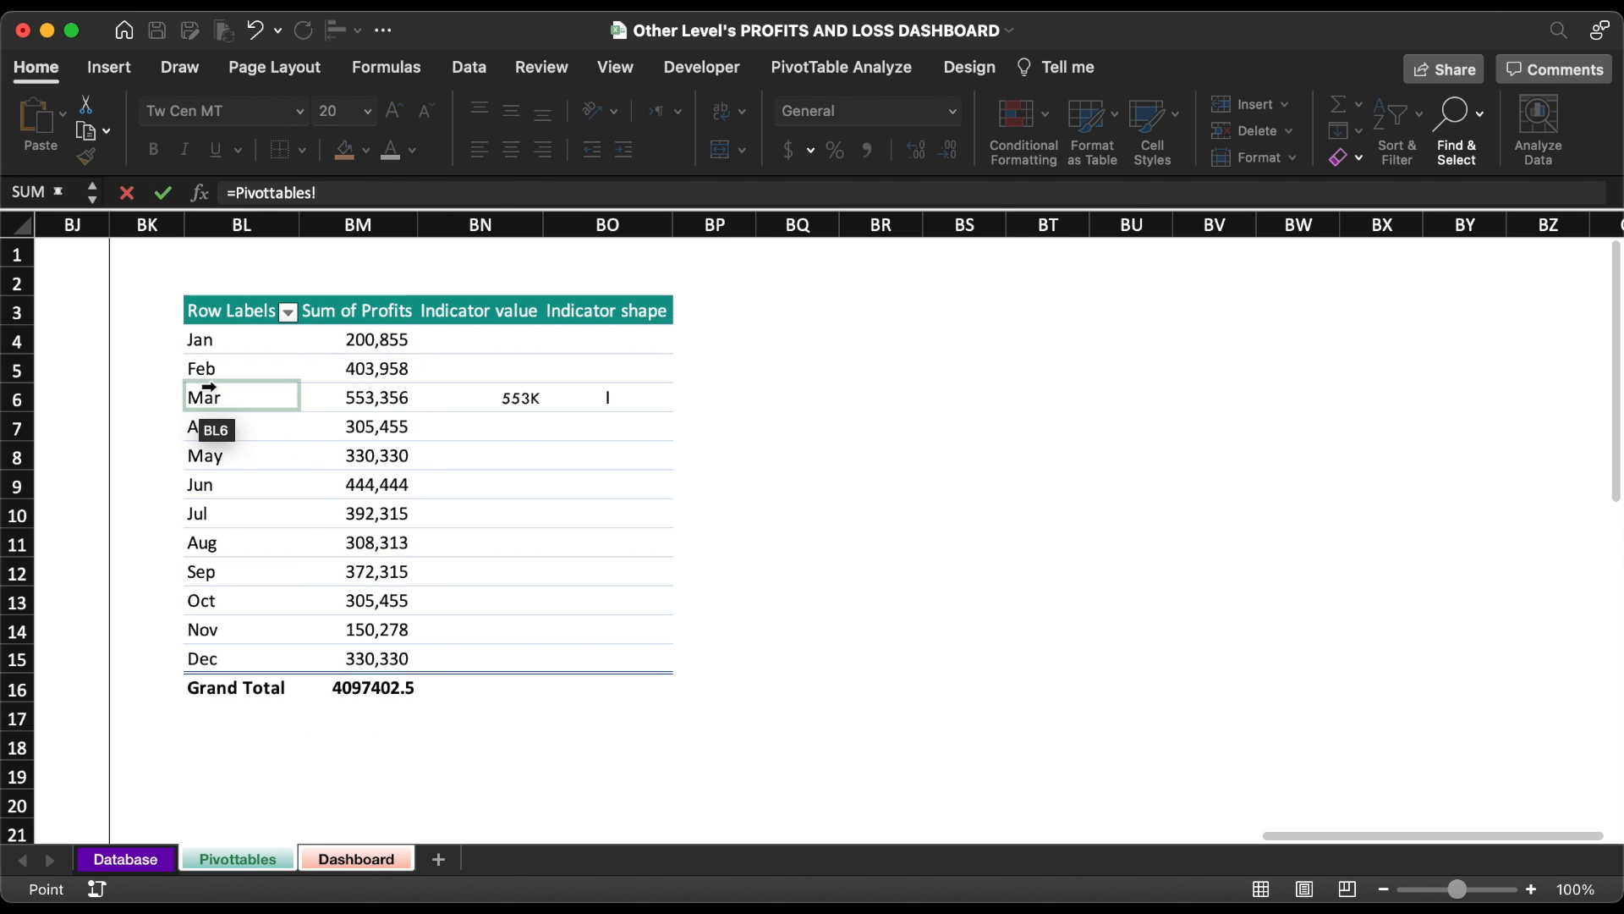
click(515, 400)
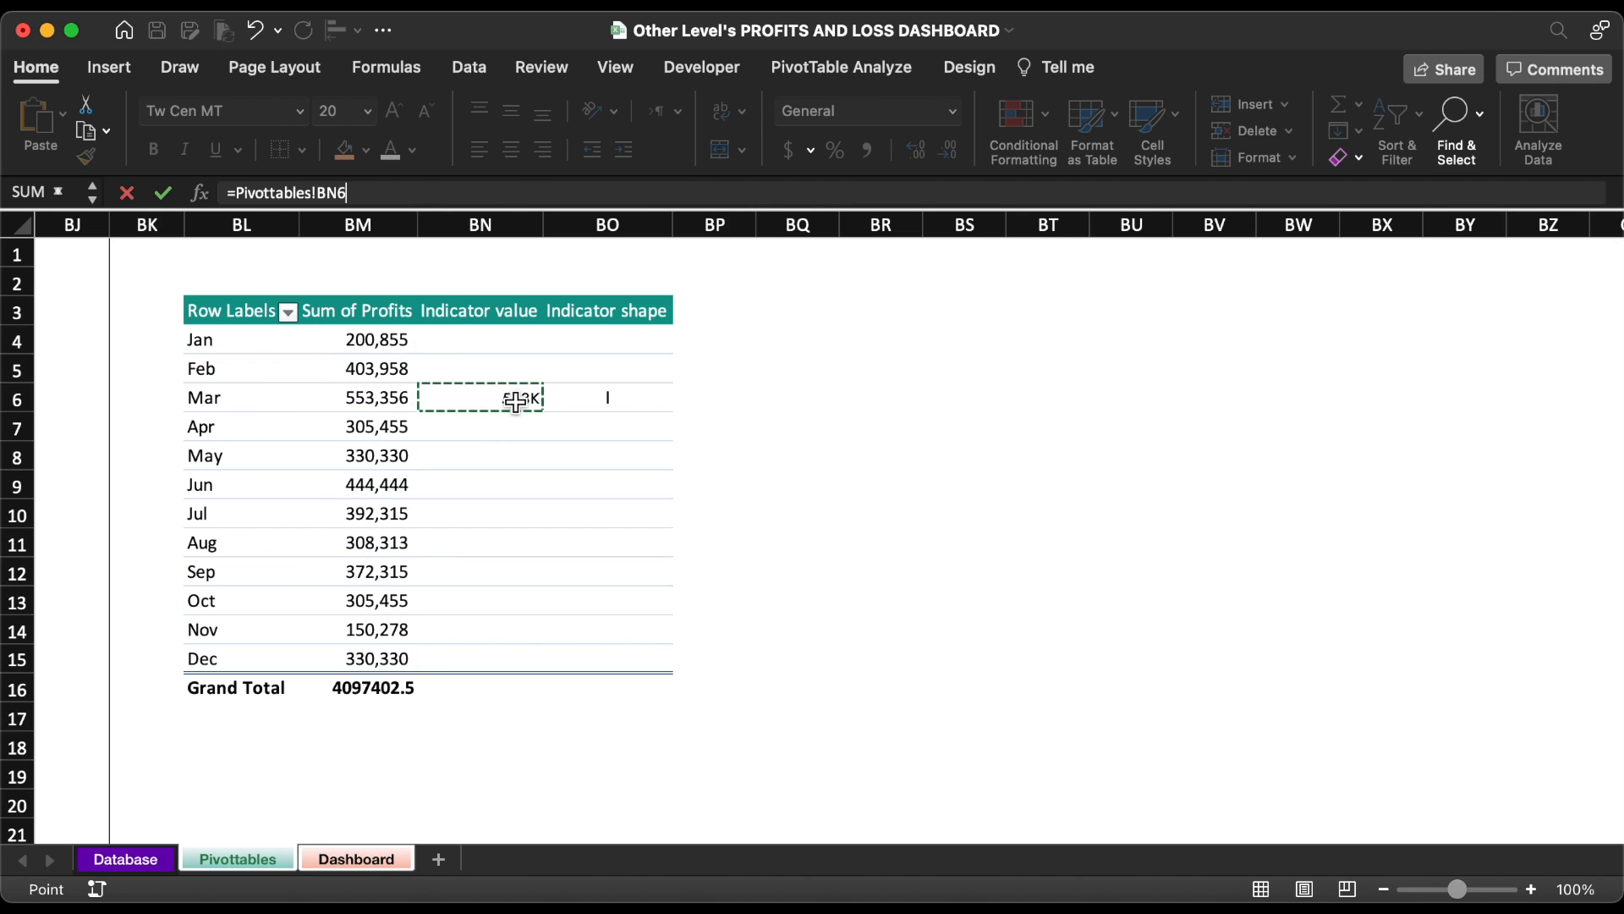
key(Return)
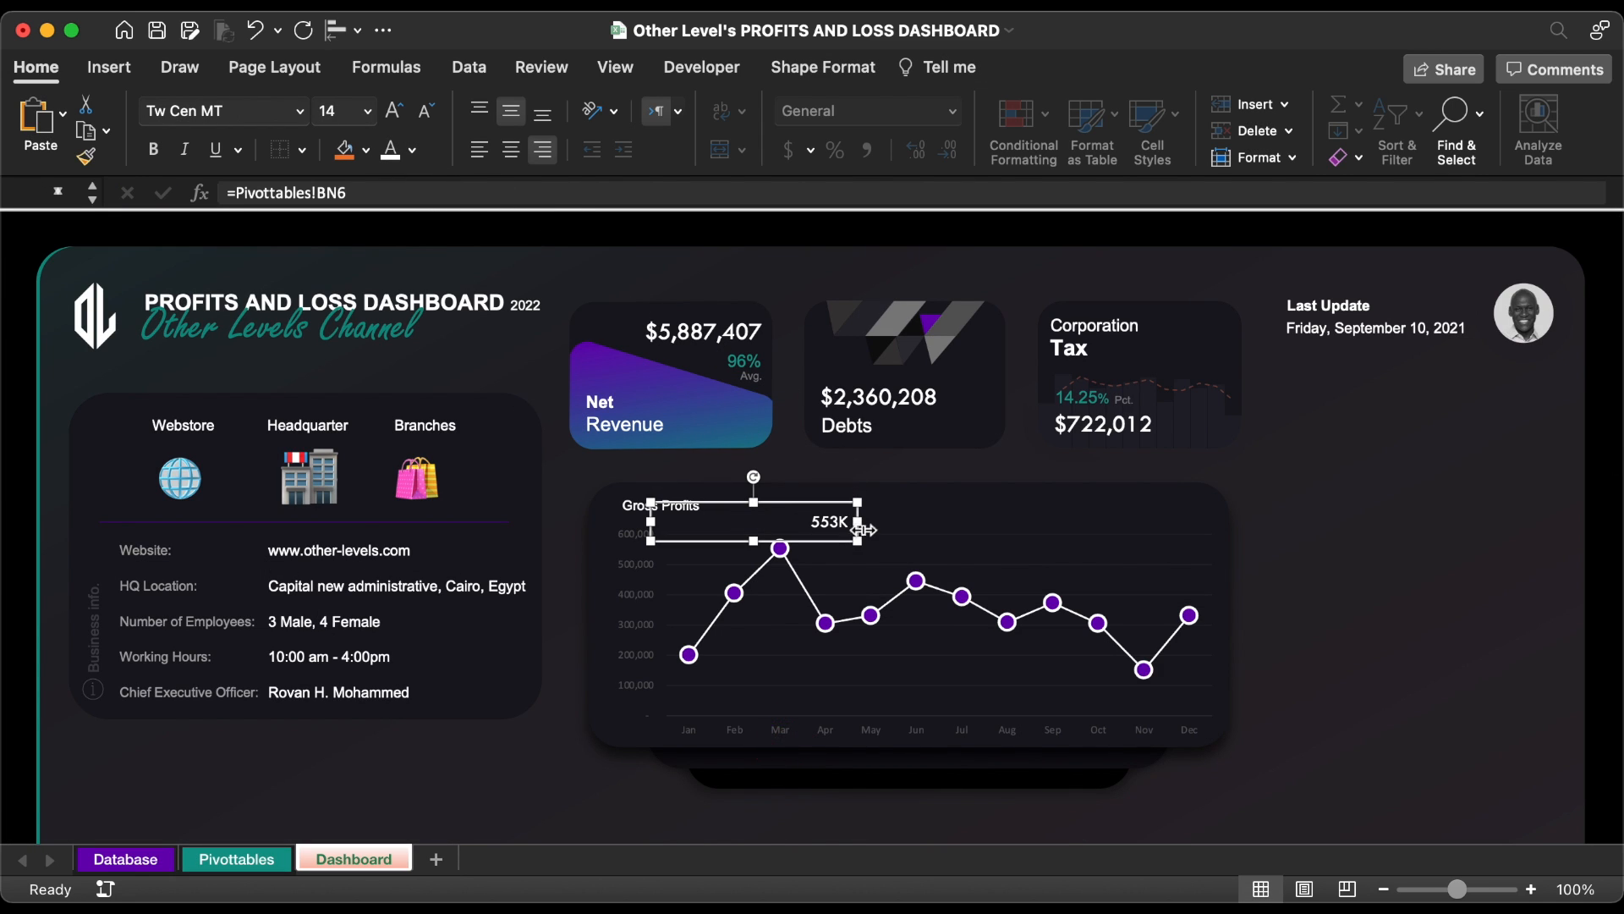
- Narrow March's value text box on the Gross Profits chart, duplicate it beside the original, and link the copy to Pivottables!BO6
mouse_move(858, 521)
mouse_down()
mouse_move(745, 528)
mouse_move(876, 506)
mouse_up()
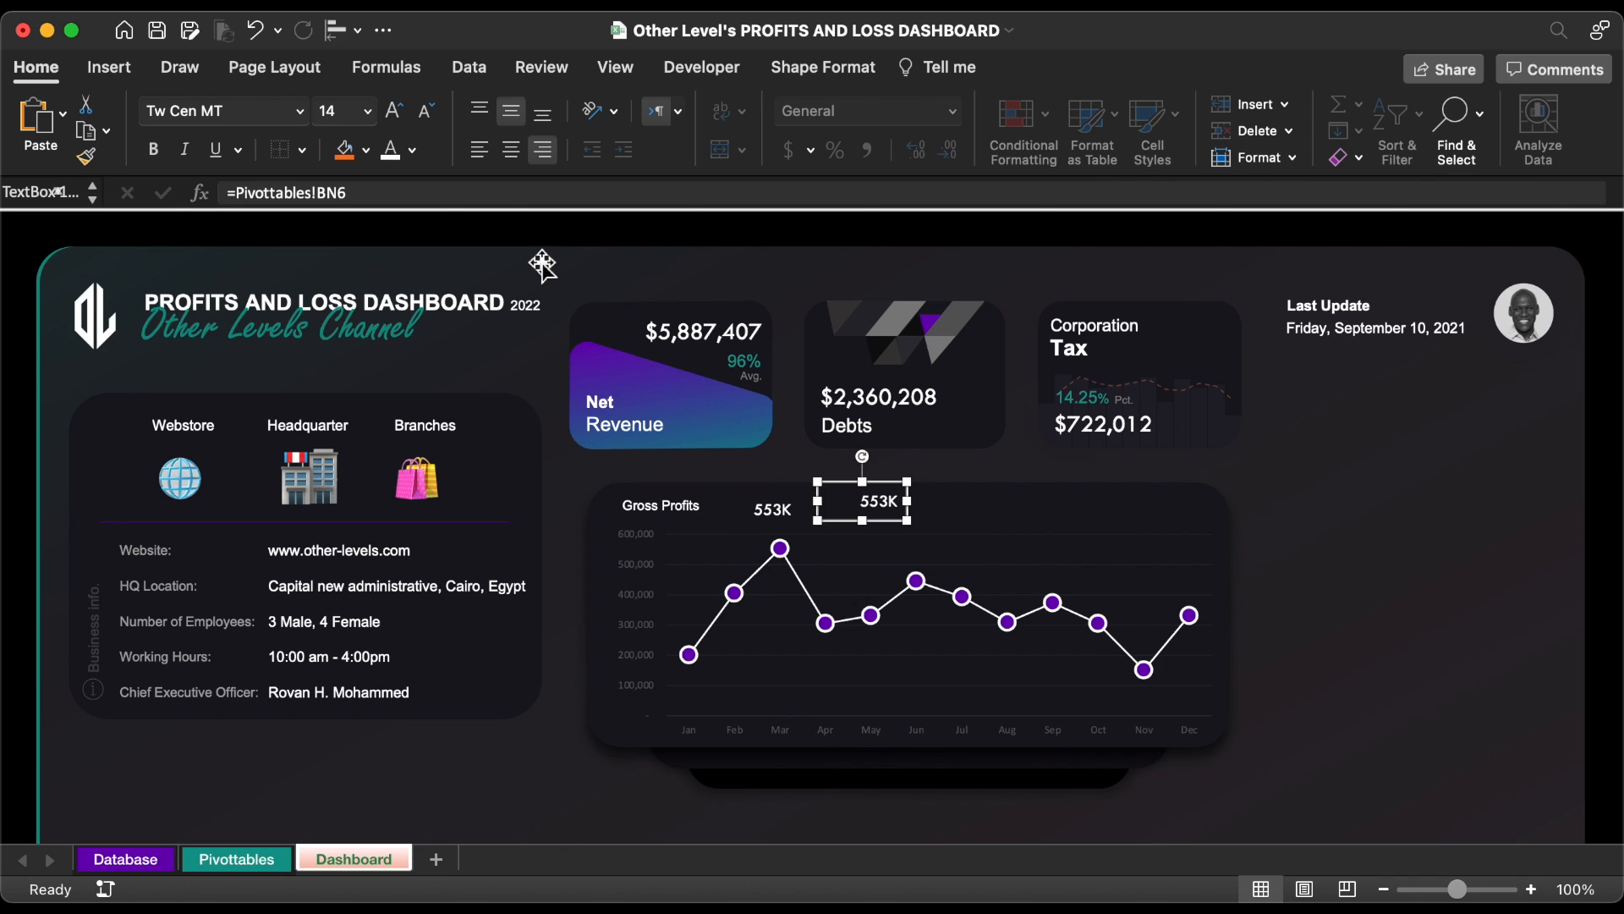
triple_click(398, 194)
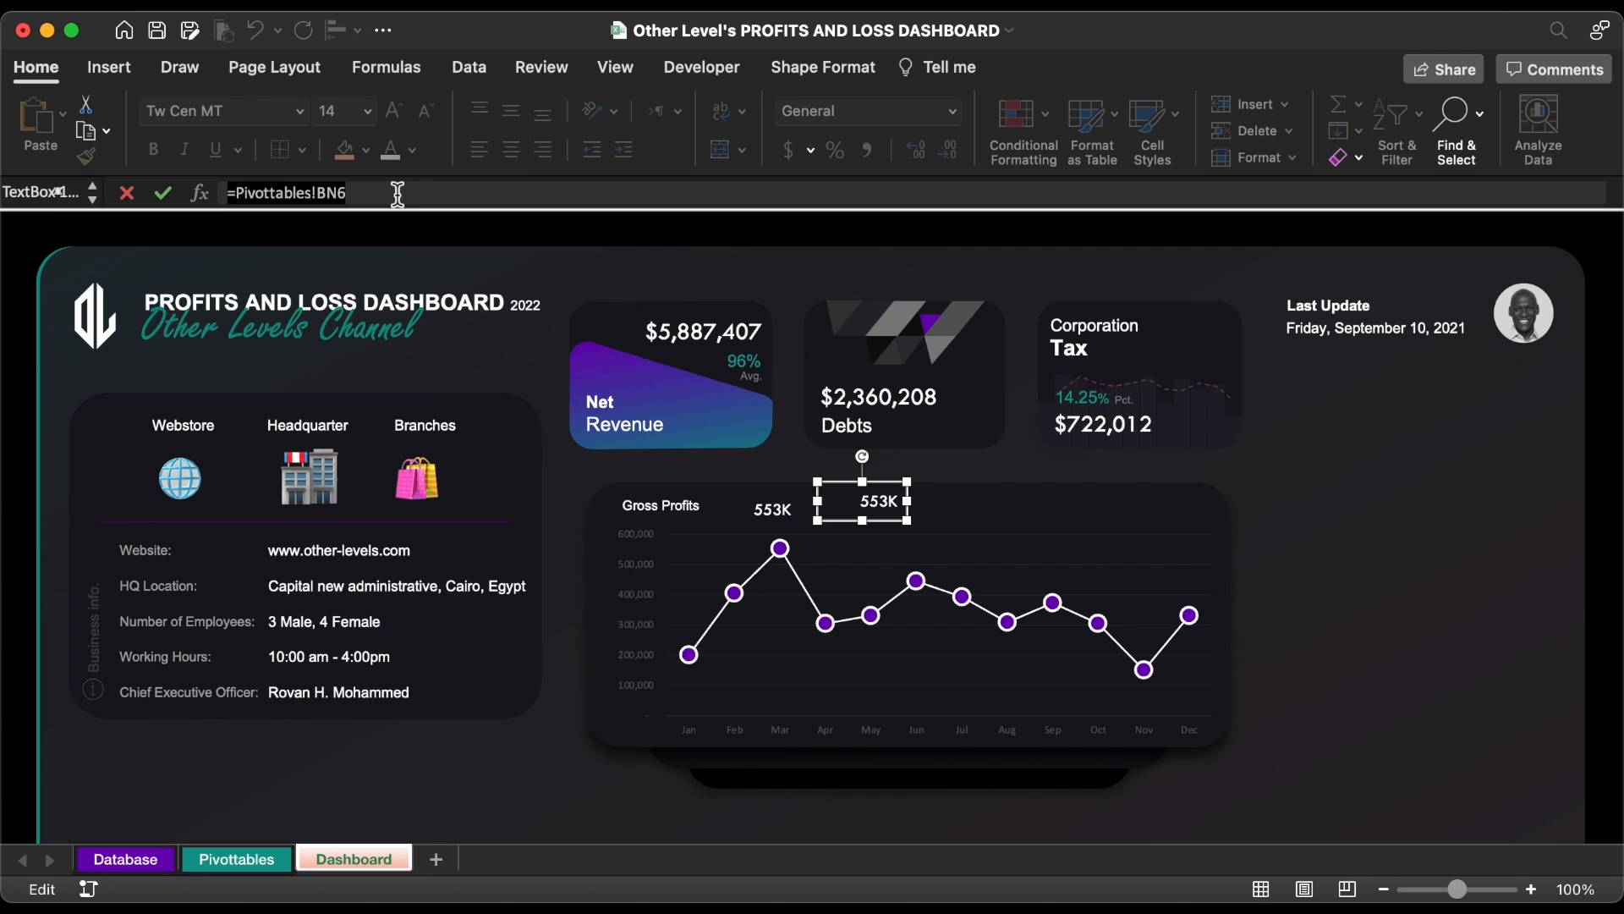
text(=)
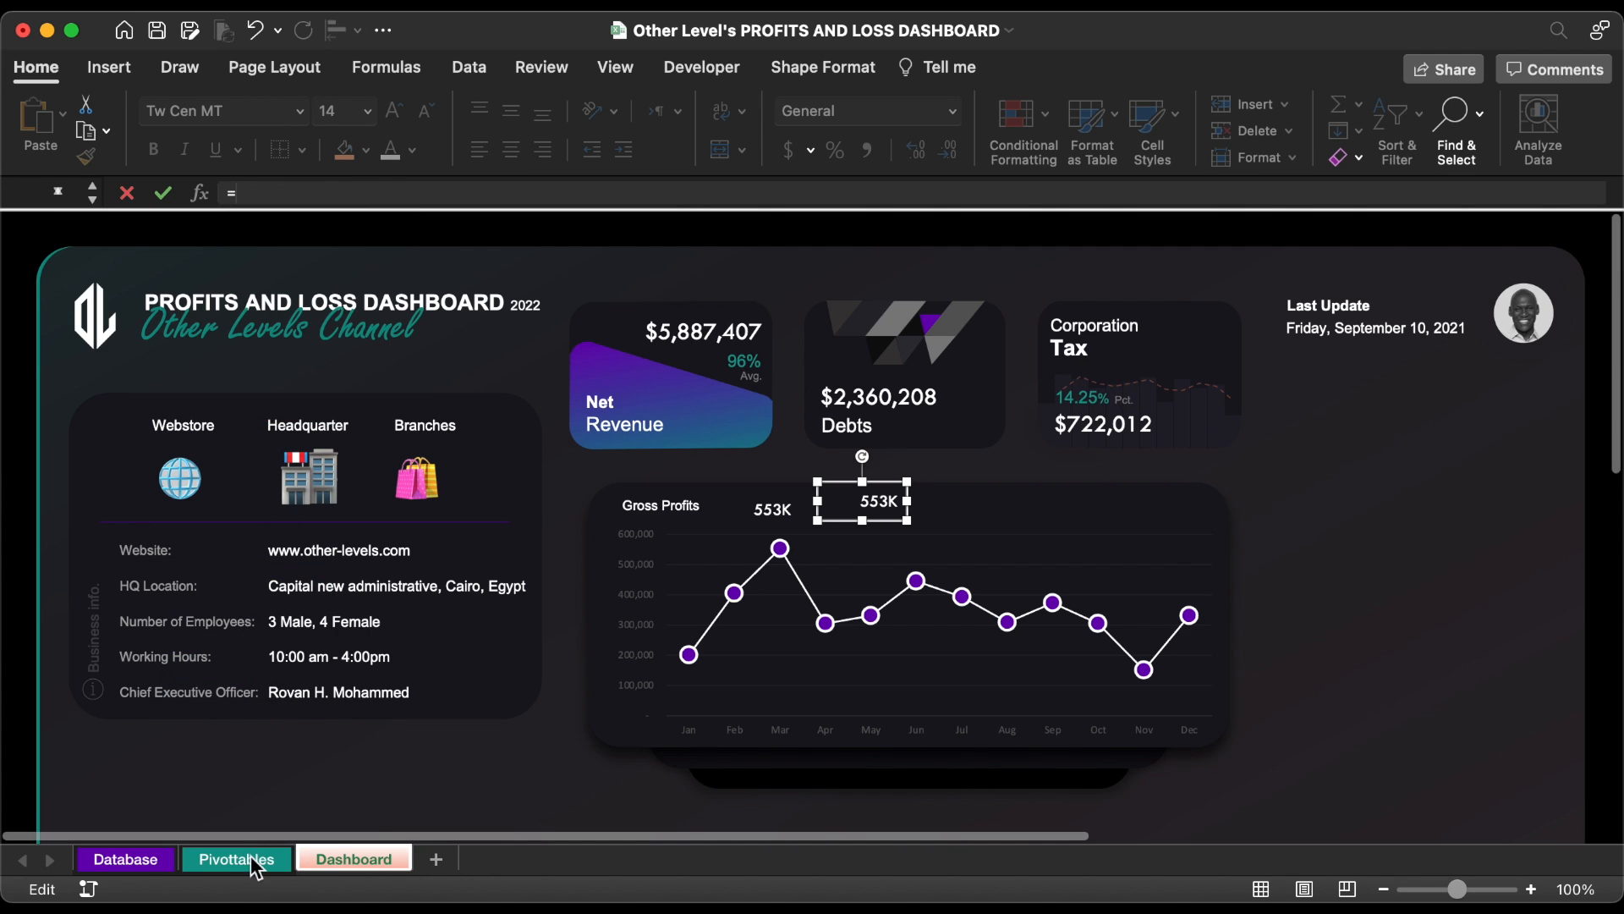
click(250, 857)
click(607, 399)
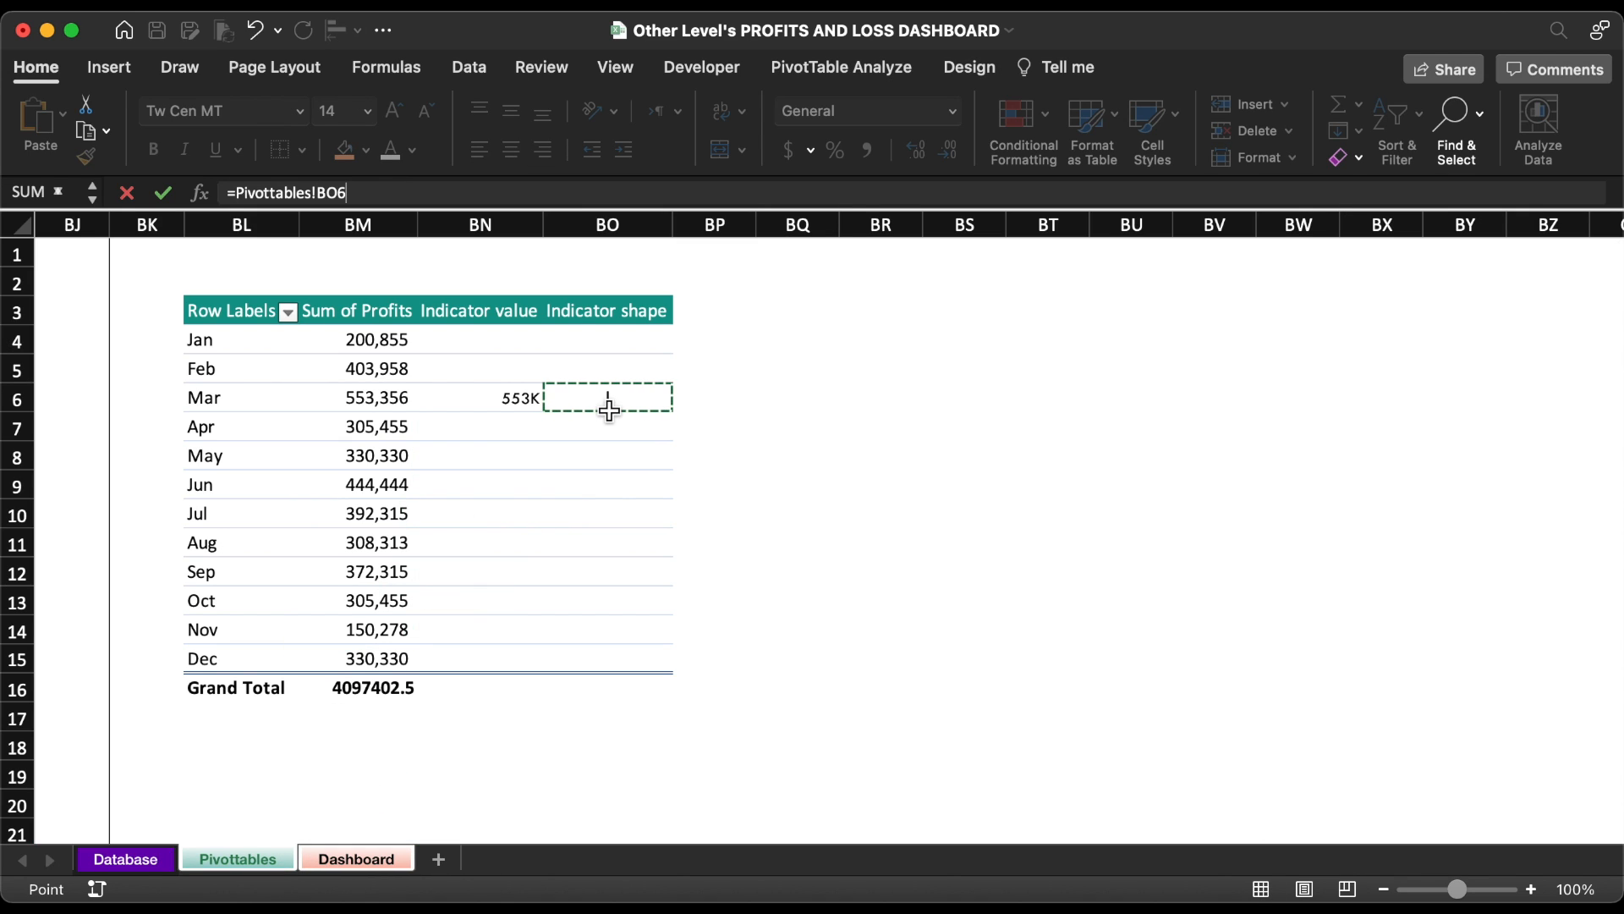
key(Return)
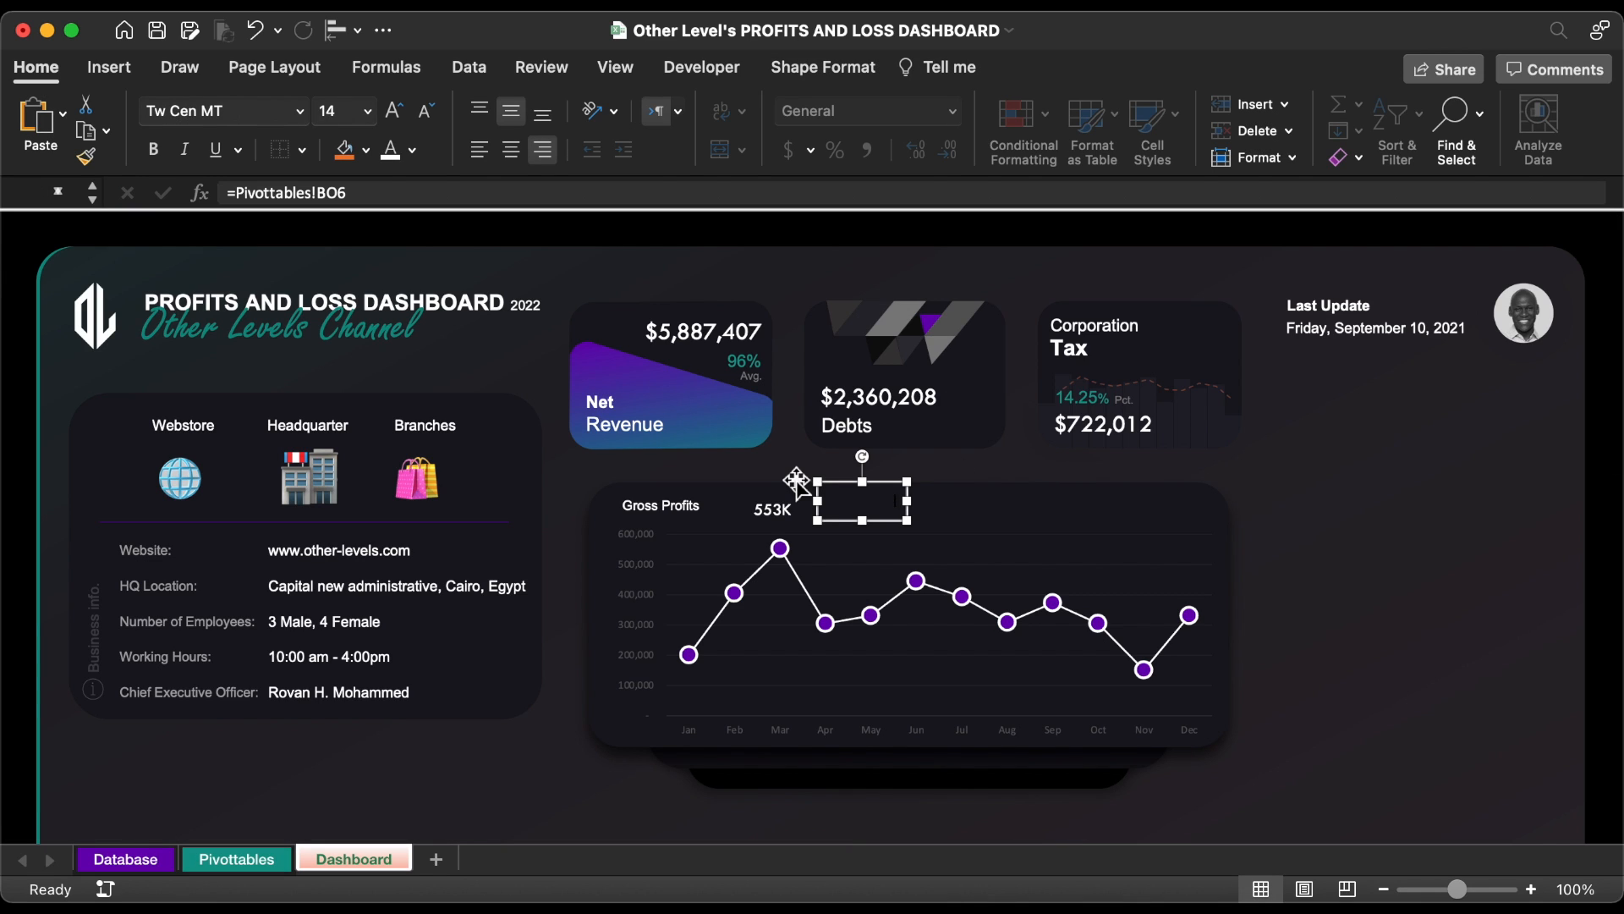
- Stretch the BO6-linked text box to about the chart's height and set its font to Arial Rounded MT at size 280
drag(871, 526, 858, 771)
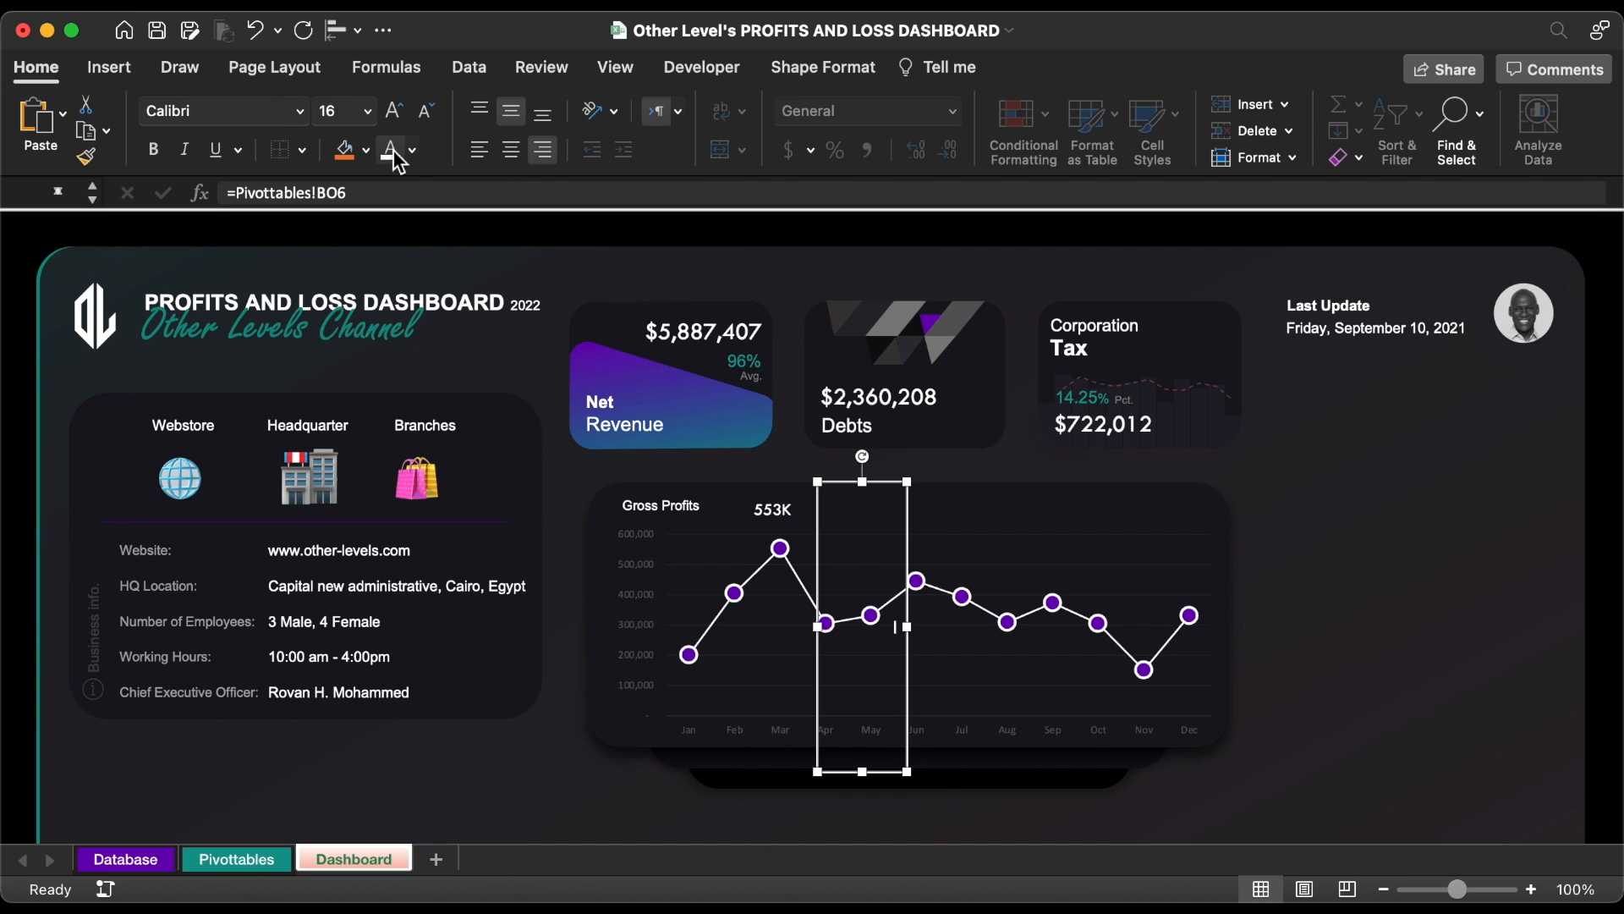
click(299, 111)
mouse_move(277, 340)
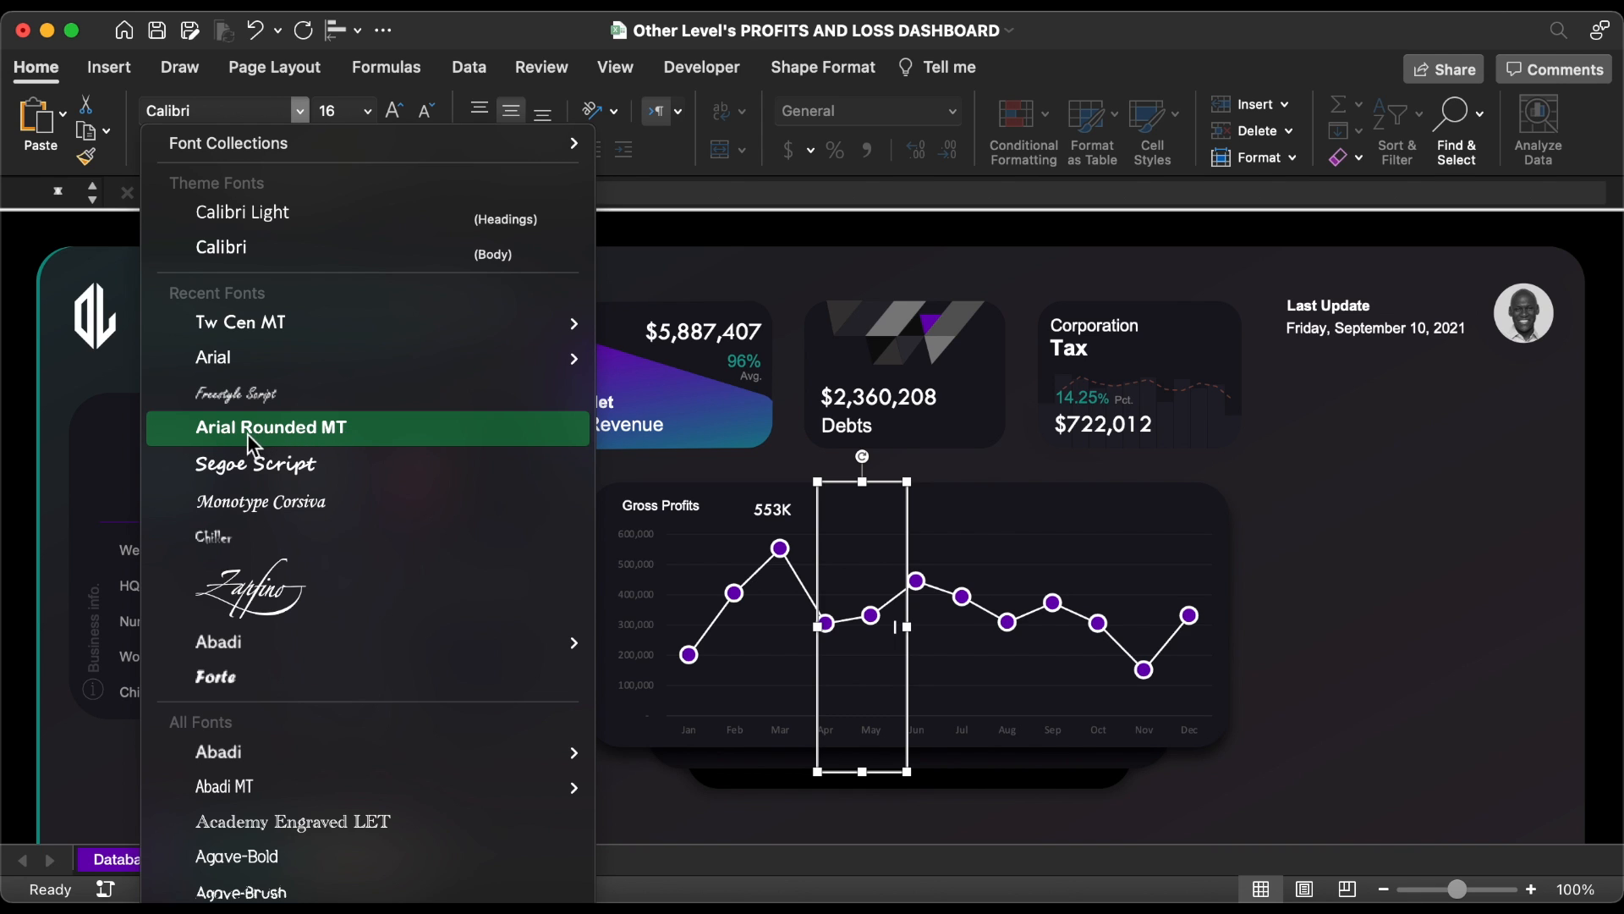
click(354, 429)
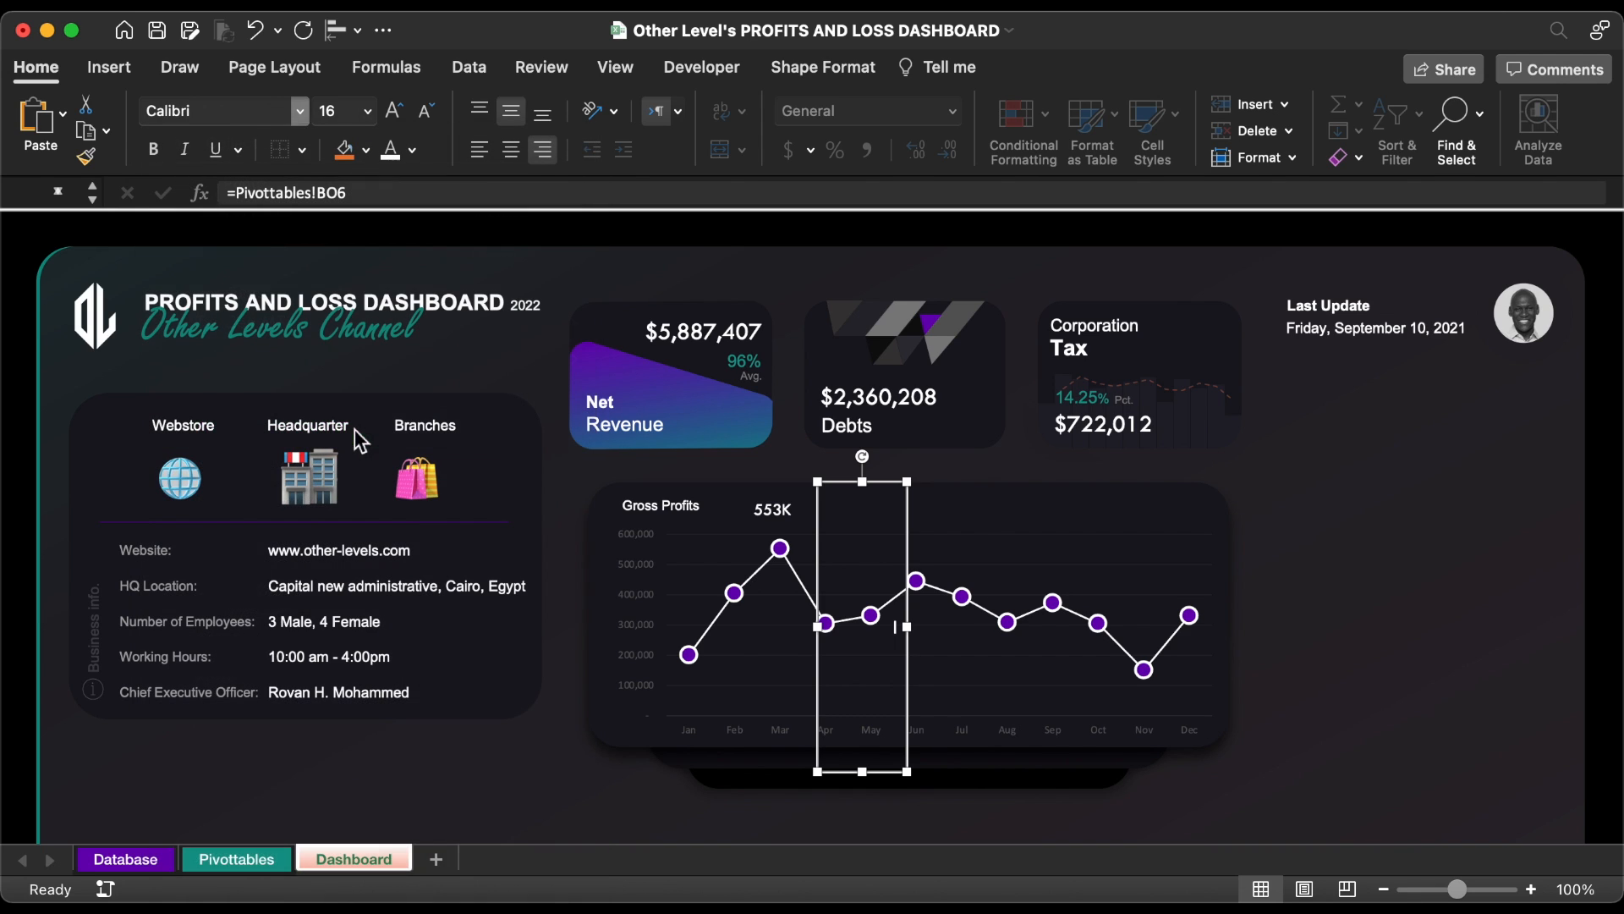
click(348, 112)
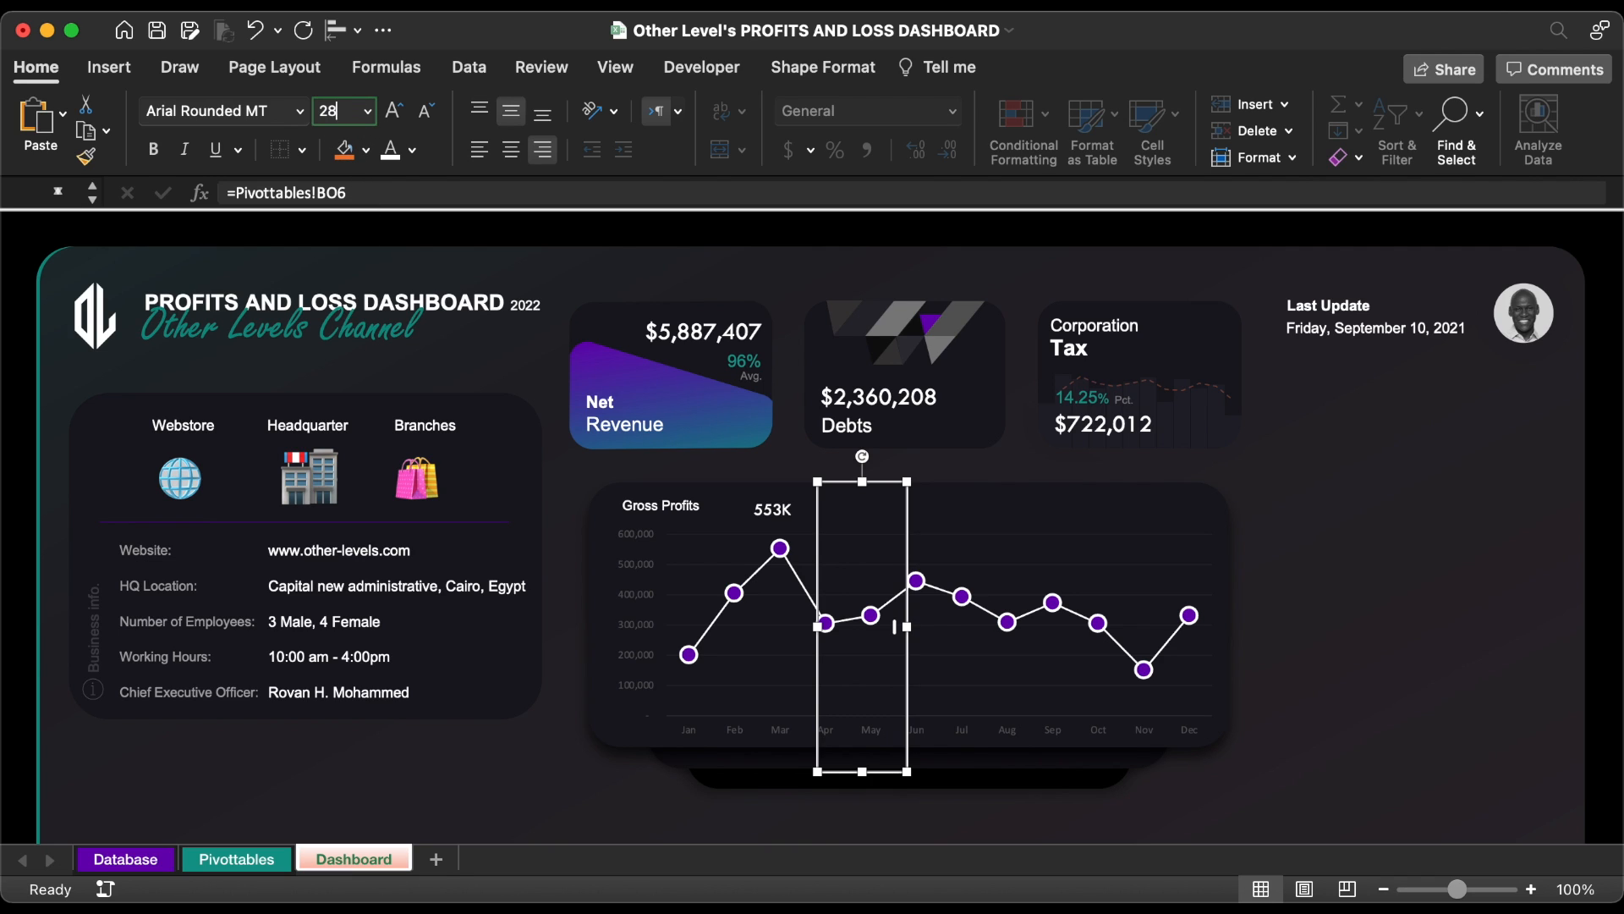
text(280)
key(Return)
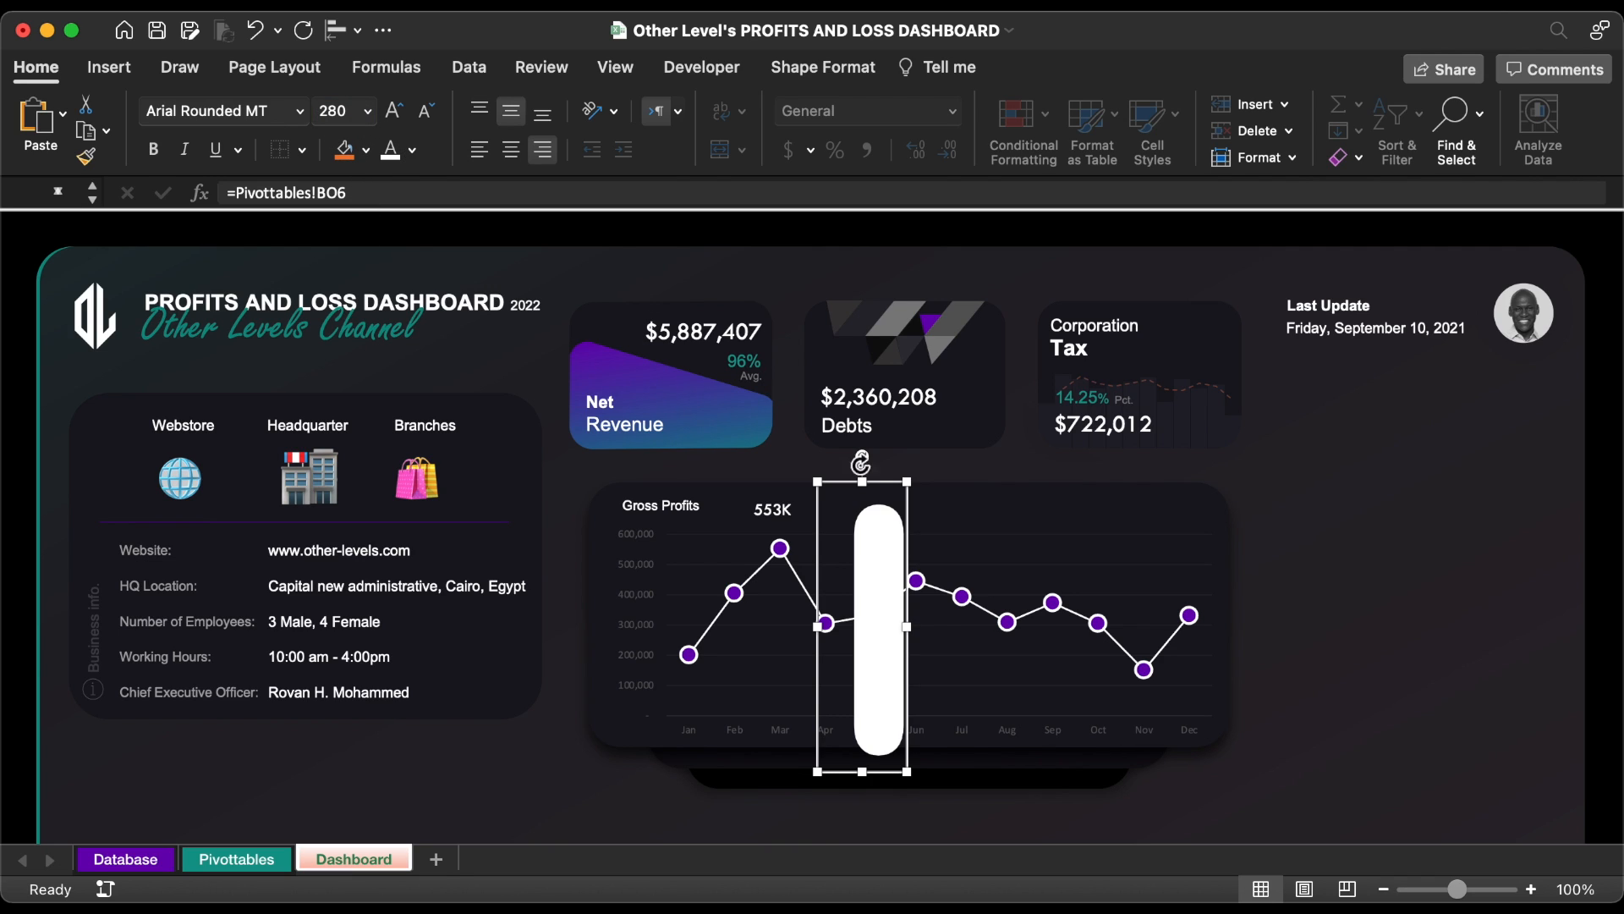
- Move the 553K text box out of the way and place the white indicator bar over March's point with centered text
drag(888, 487, 872, 460)
click(772, 508)
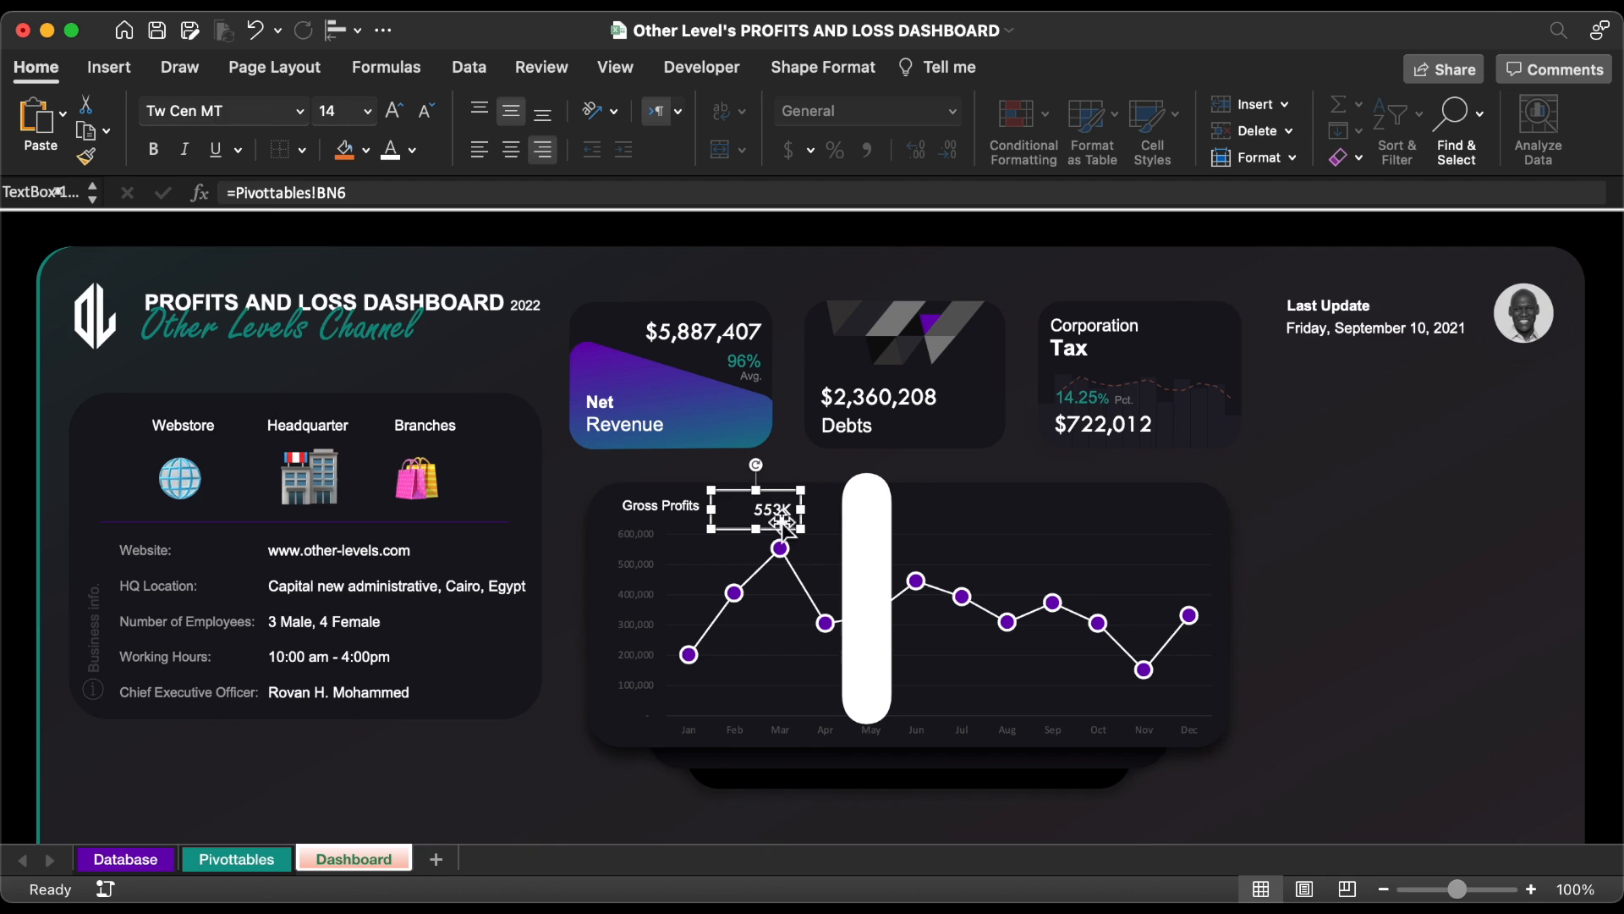
drag(773, 508, 1014, 474)
drag(898, 516, 787, 508)
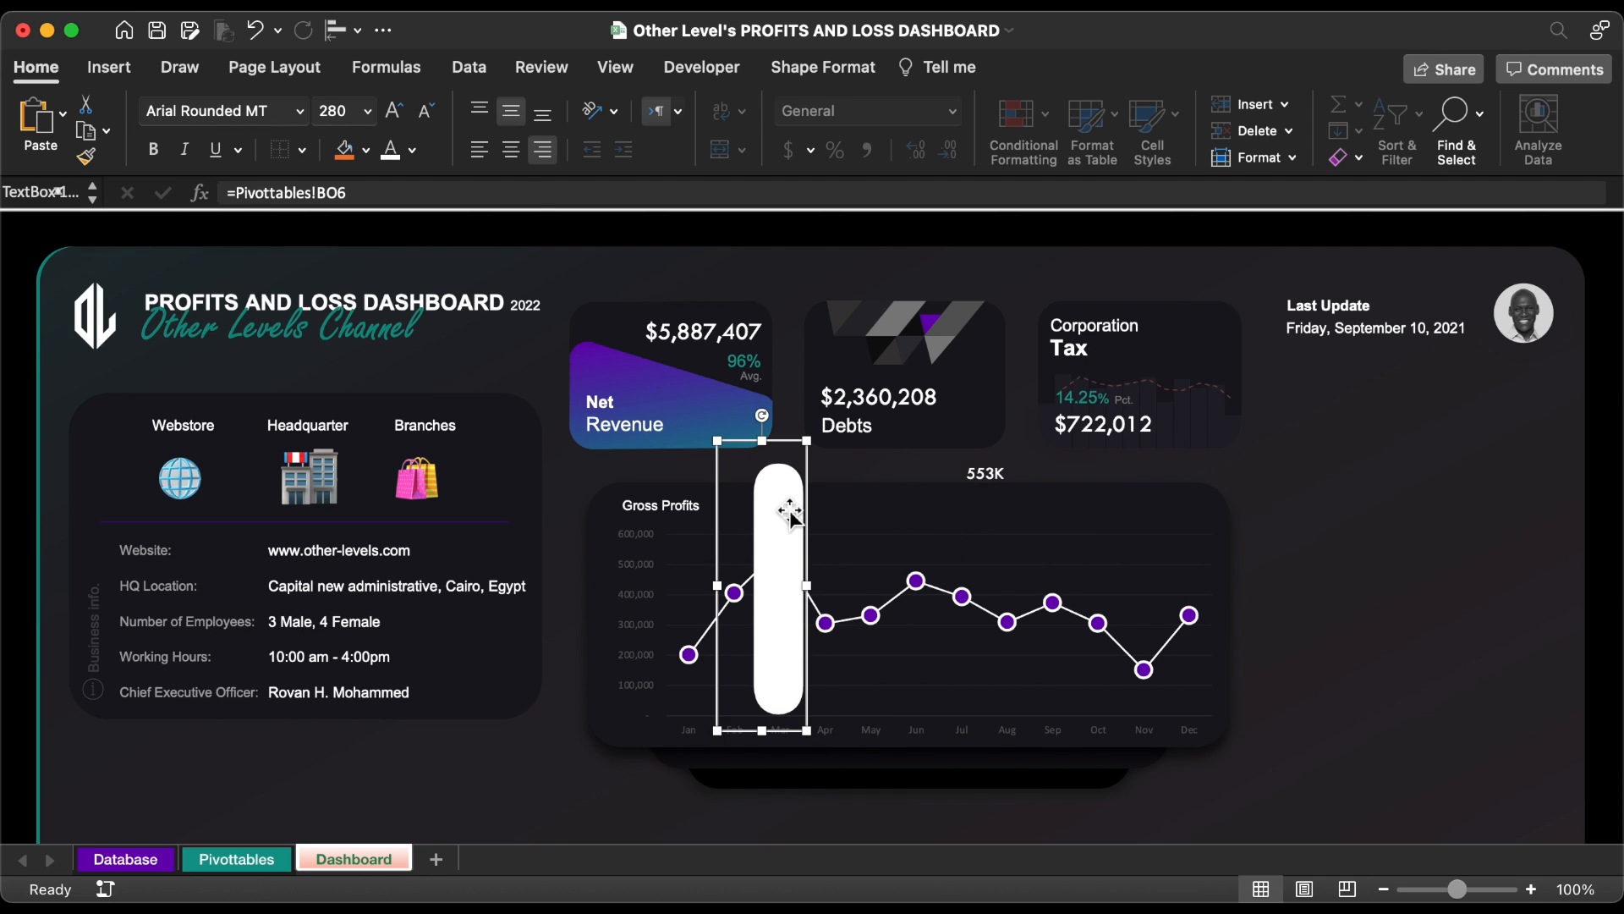
key(super+z)
- Apply a gradient text fill to March's indicator bar
key(super+1)
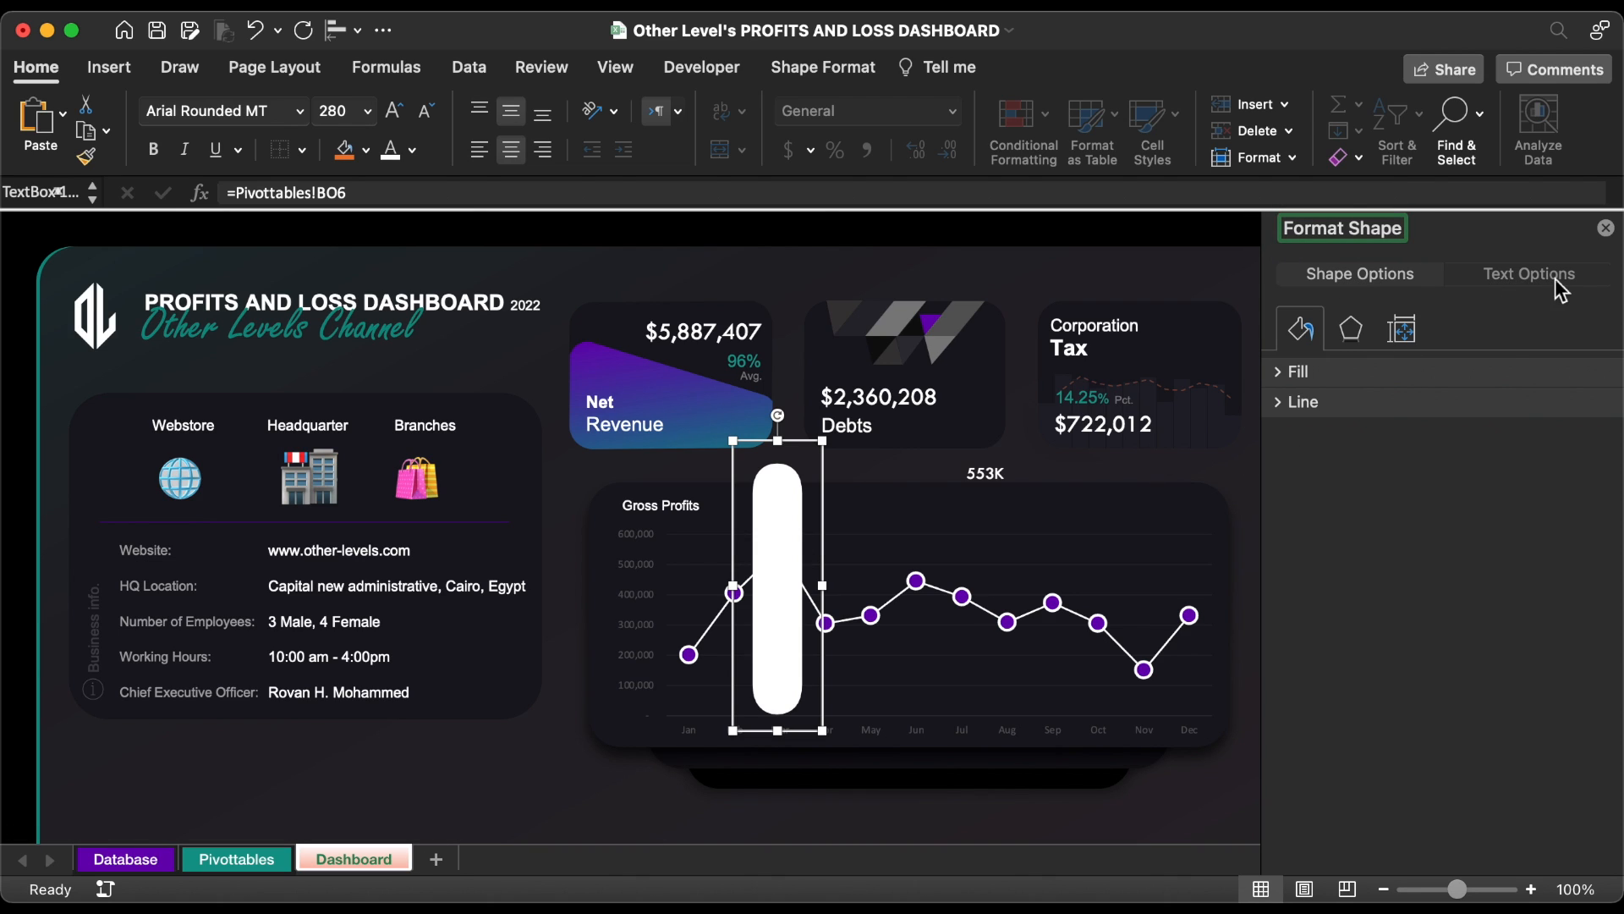
click(1536, 289)
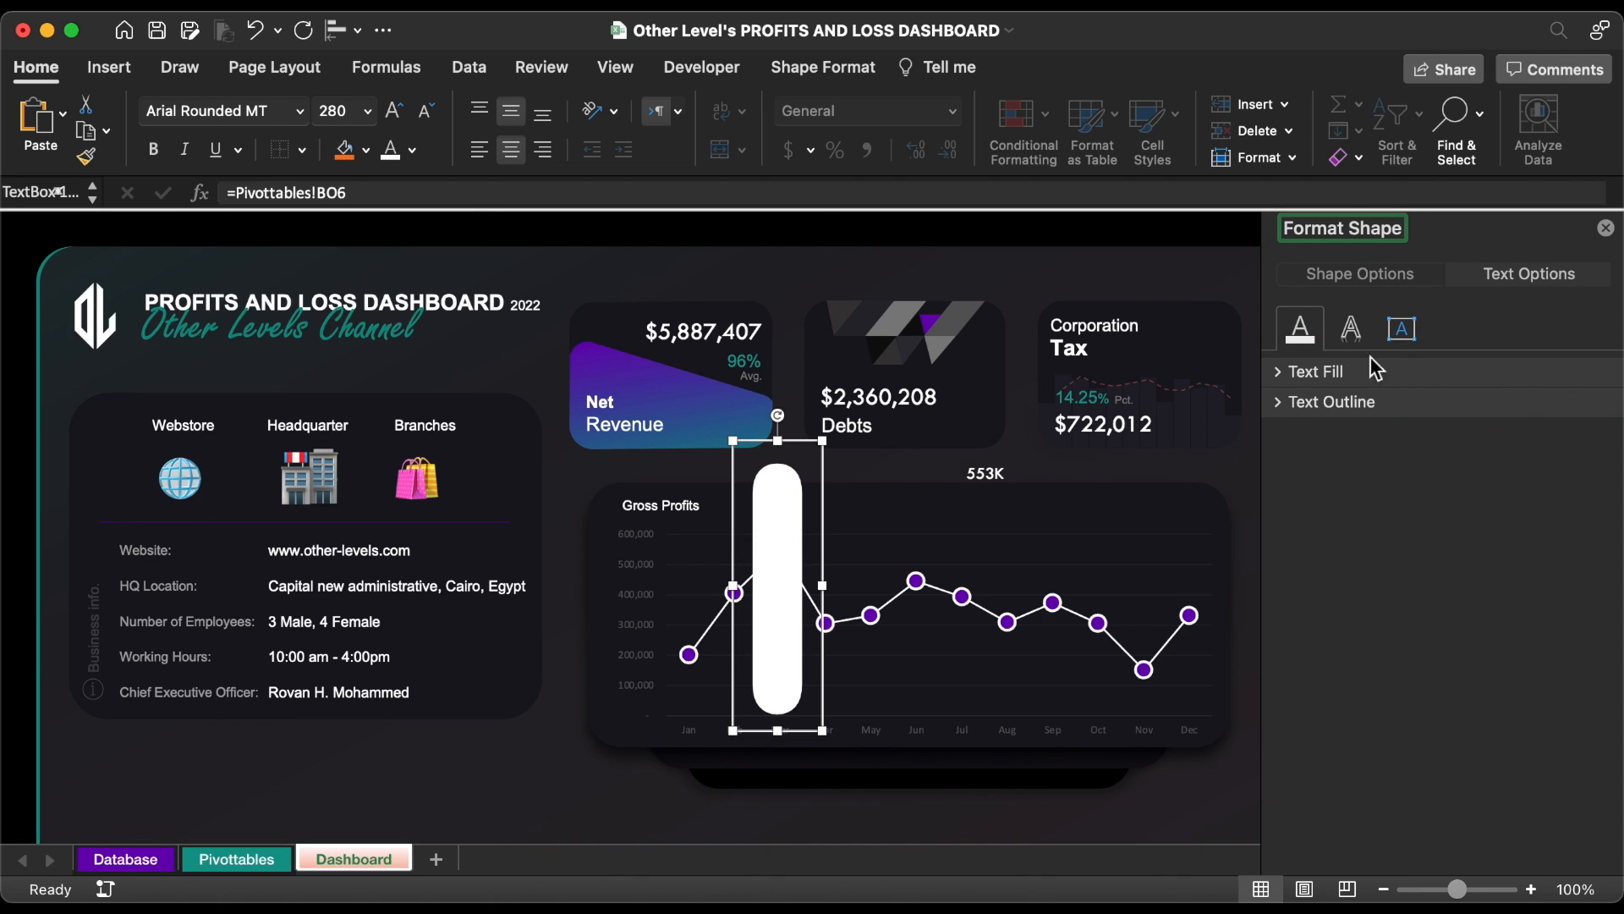
click(1274, 372)
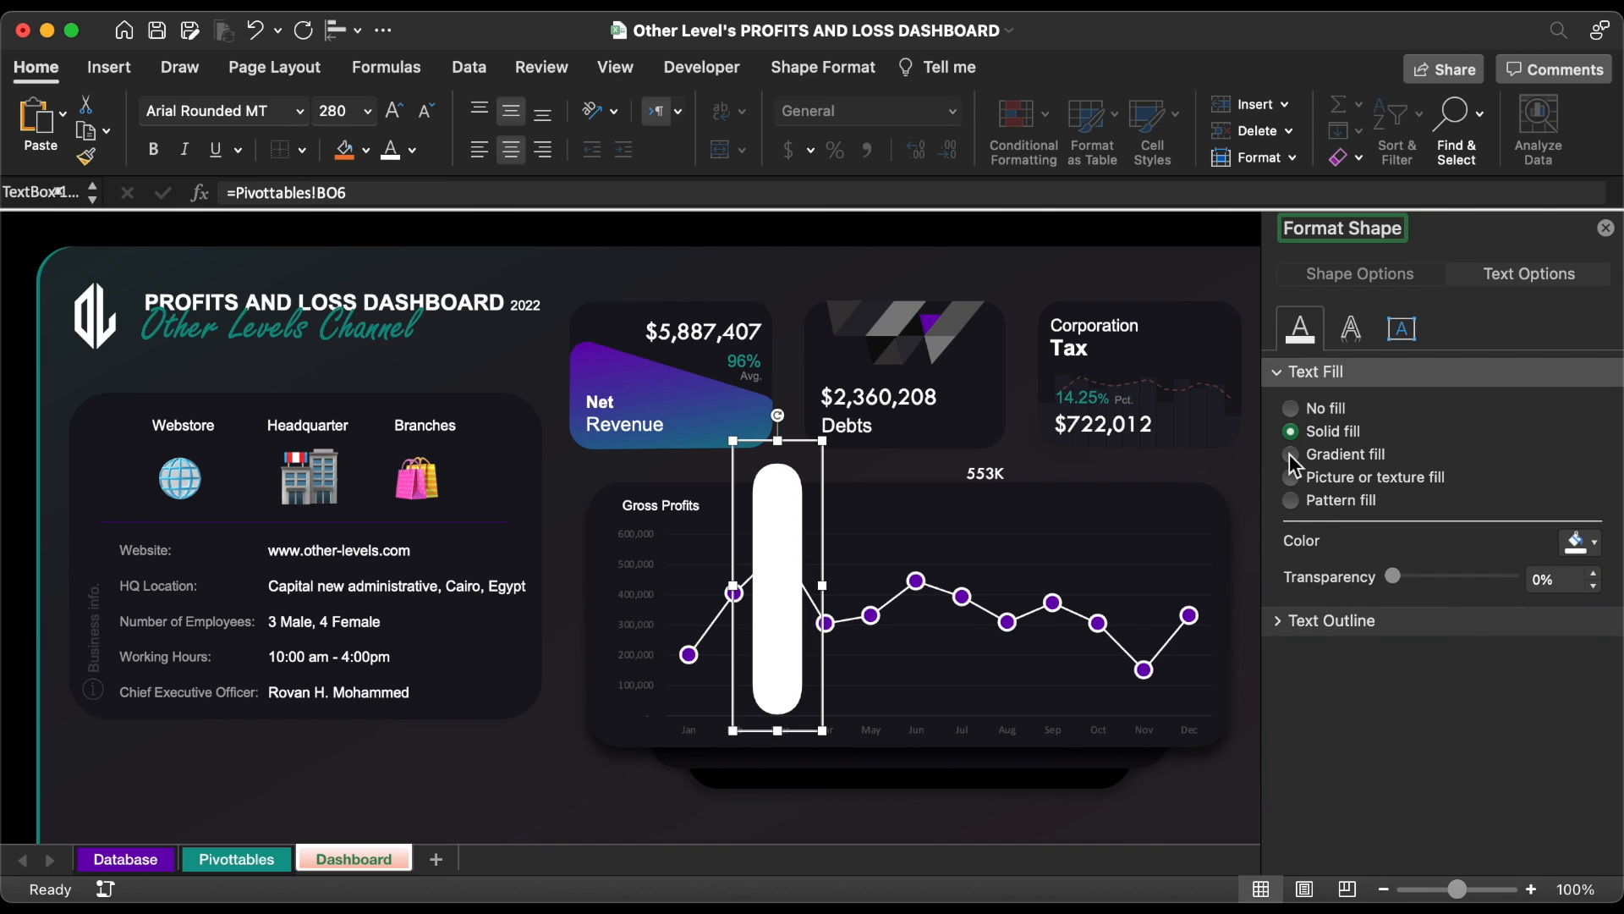
click(1289, 454)
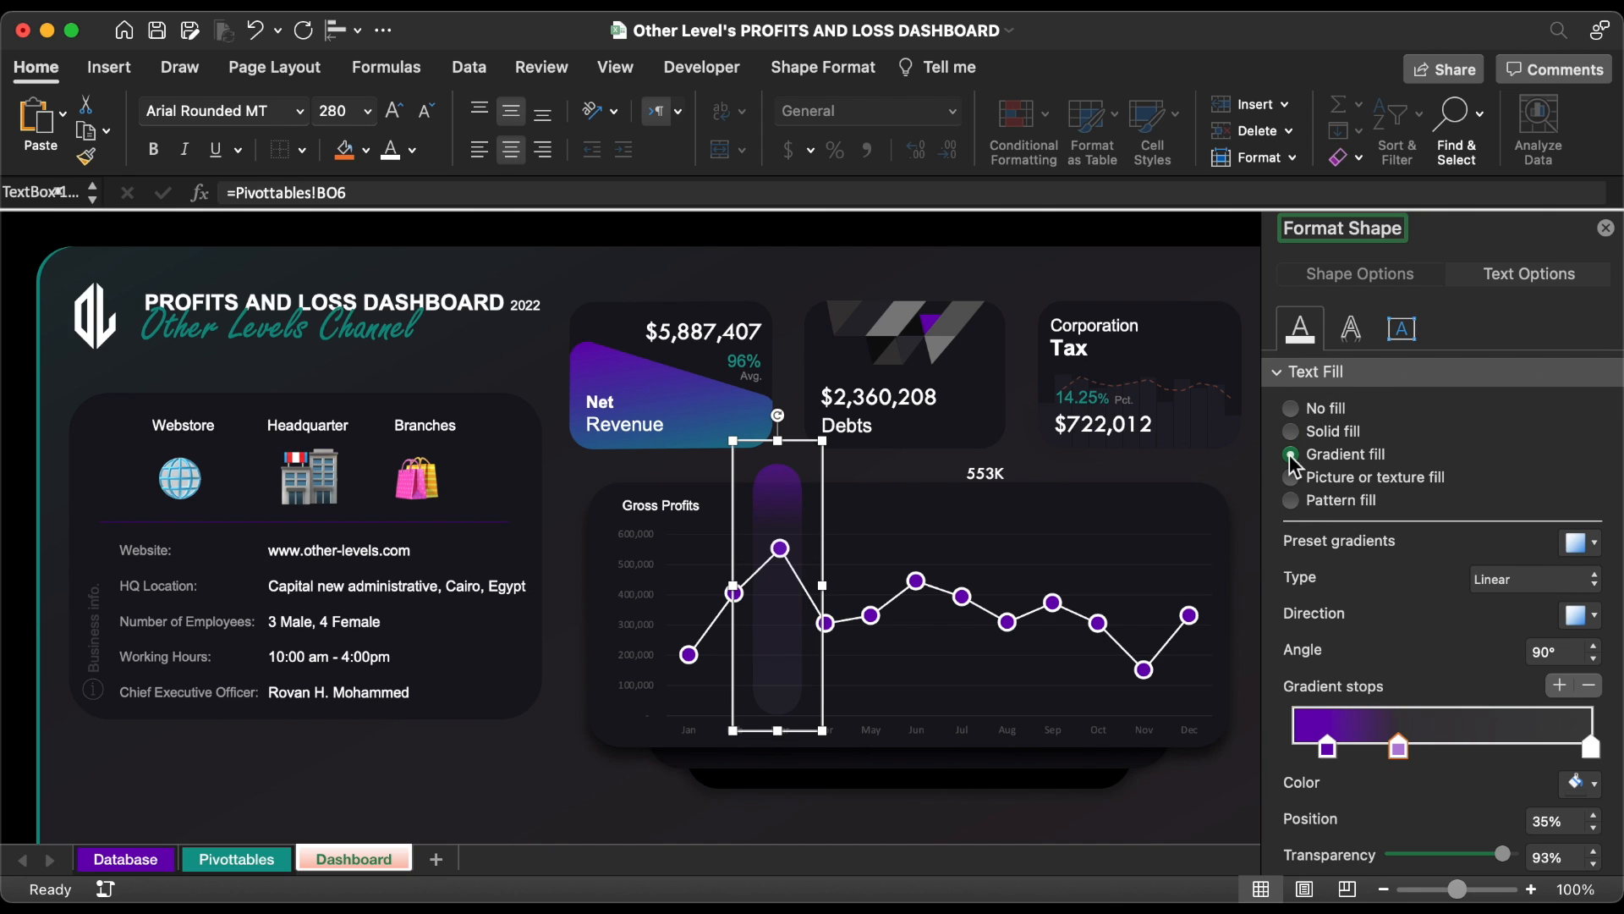
- Check the first gradient stop's color, hex code, opacity, position and transparency in the bar's text fill
click(1329, 749)
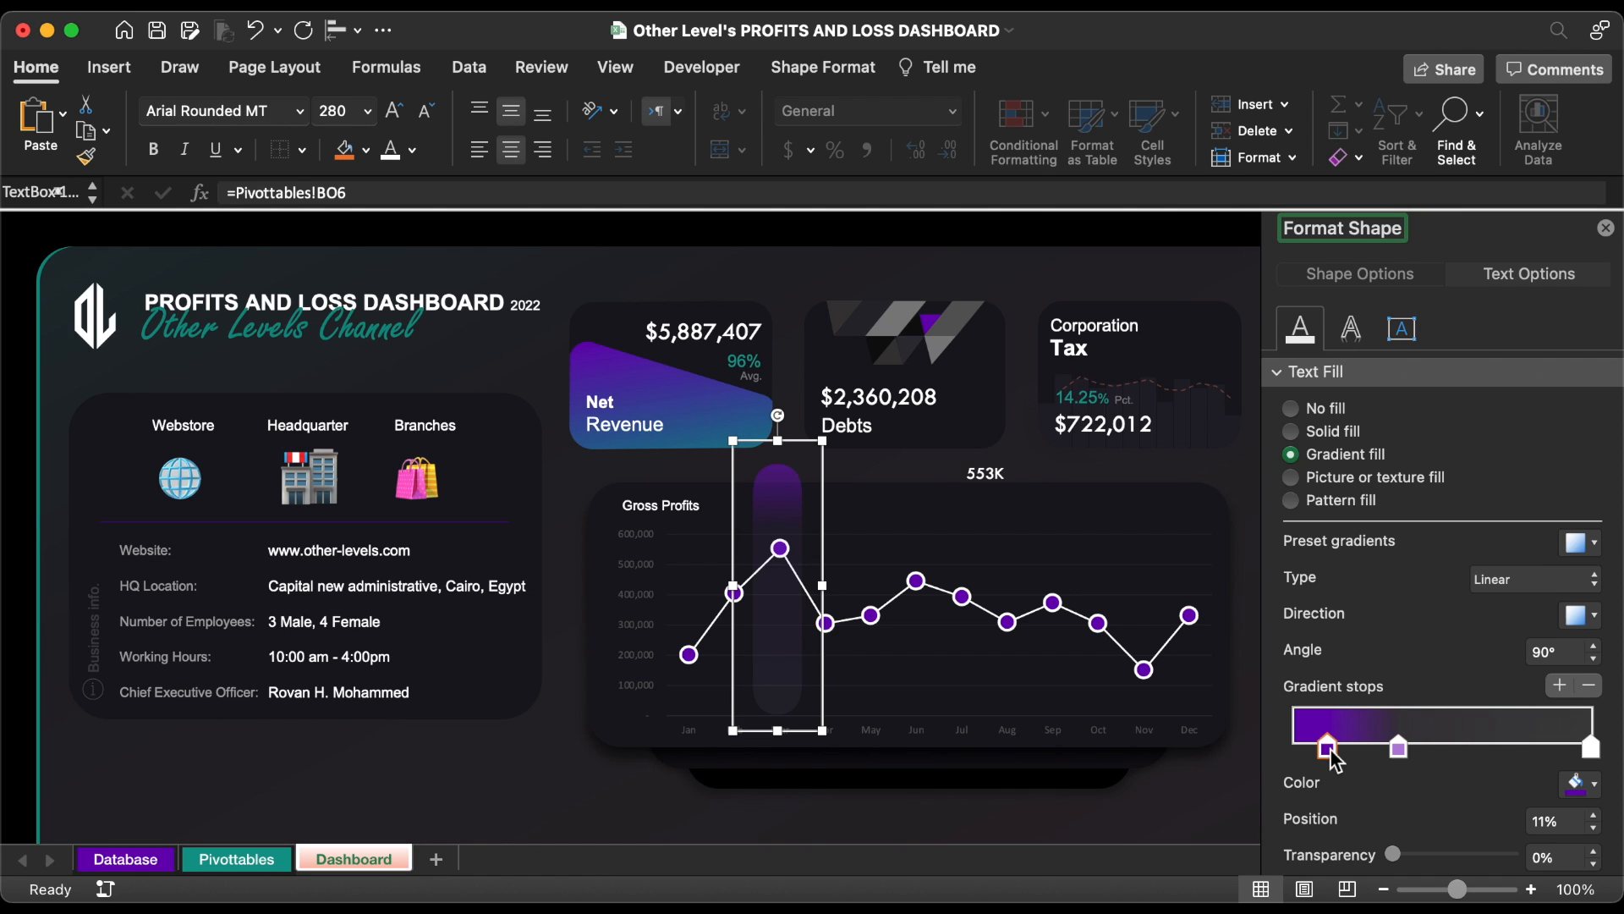
click(1578, 785)
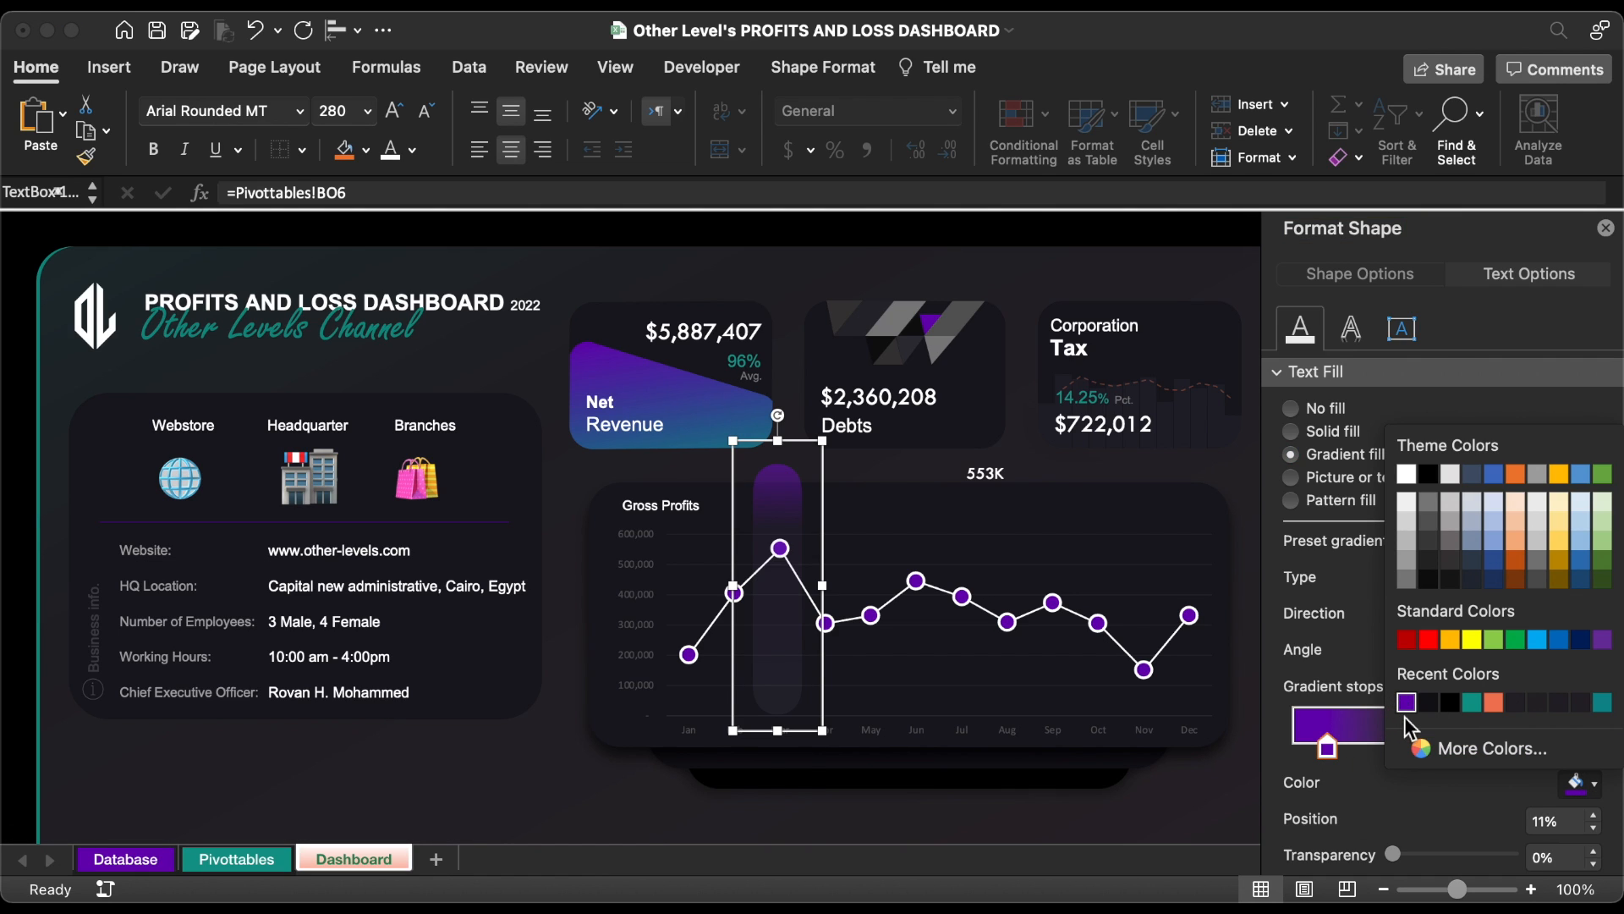
click(1421, 747)
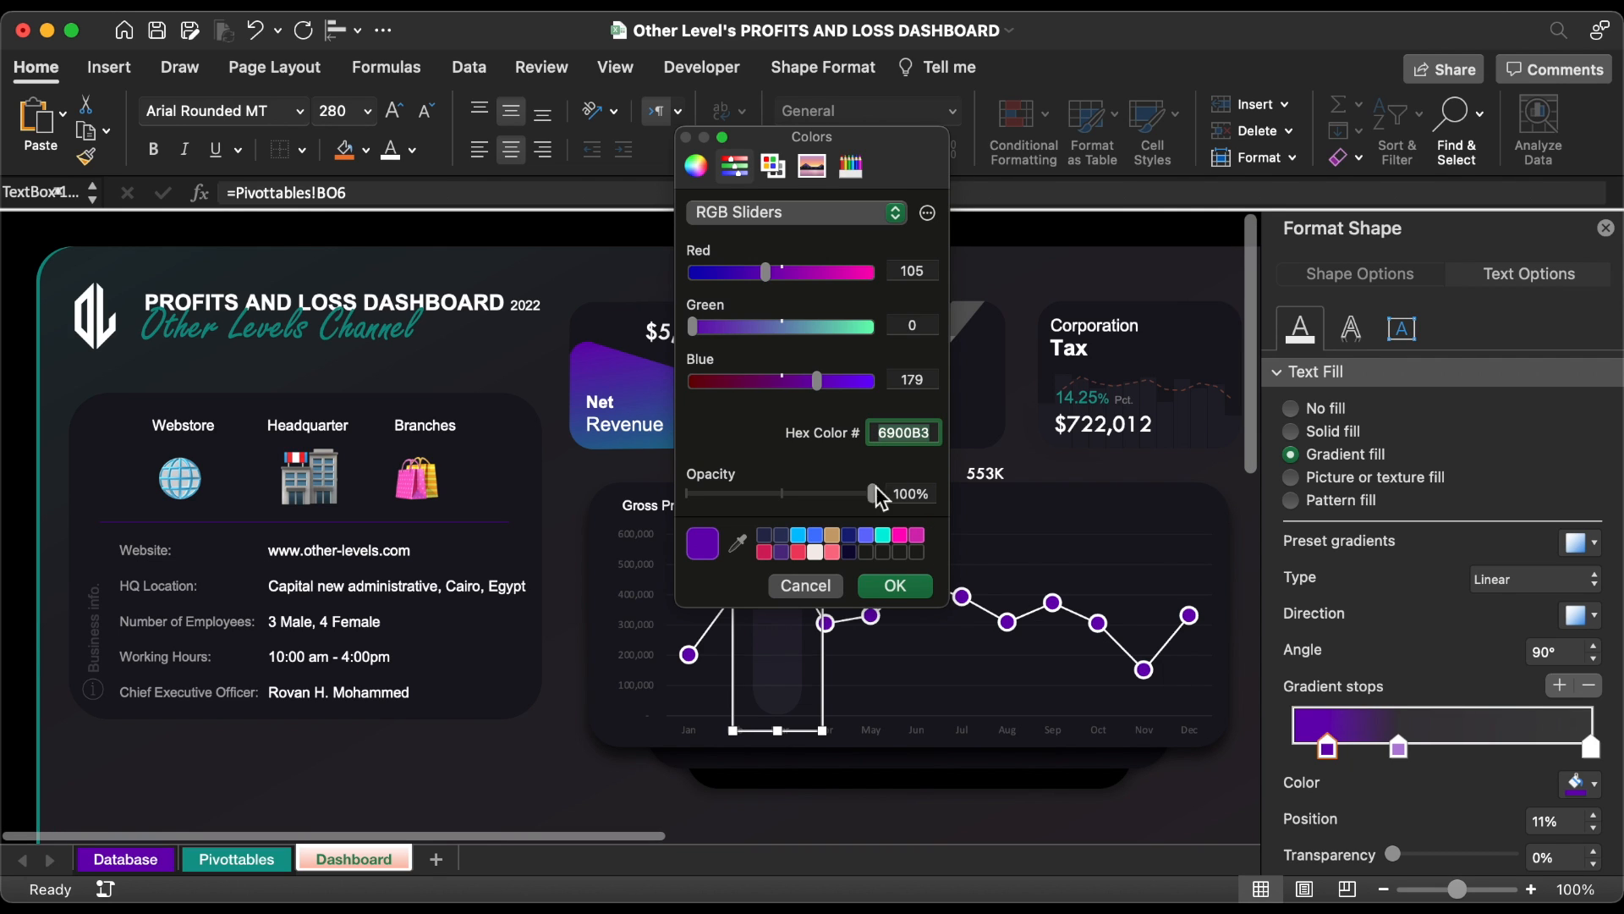
click(805, 585)
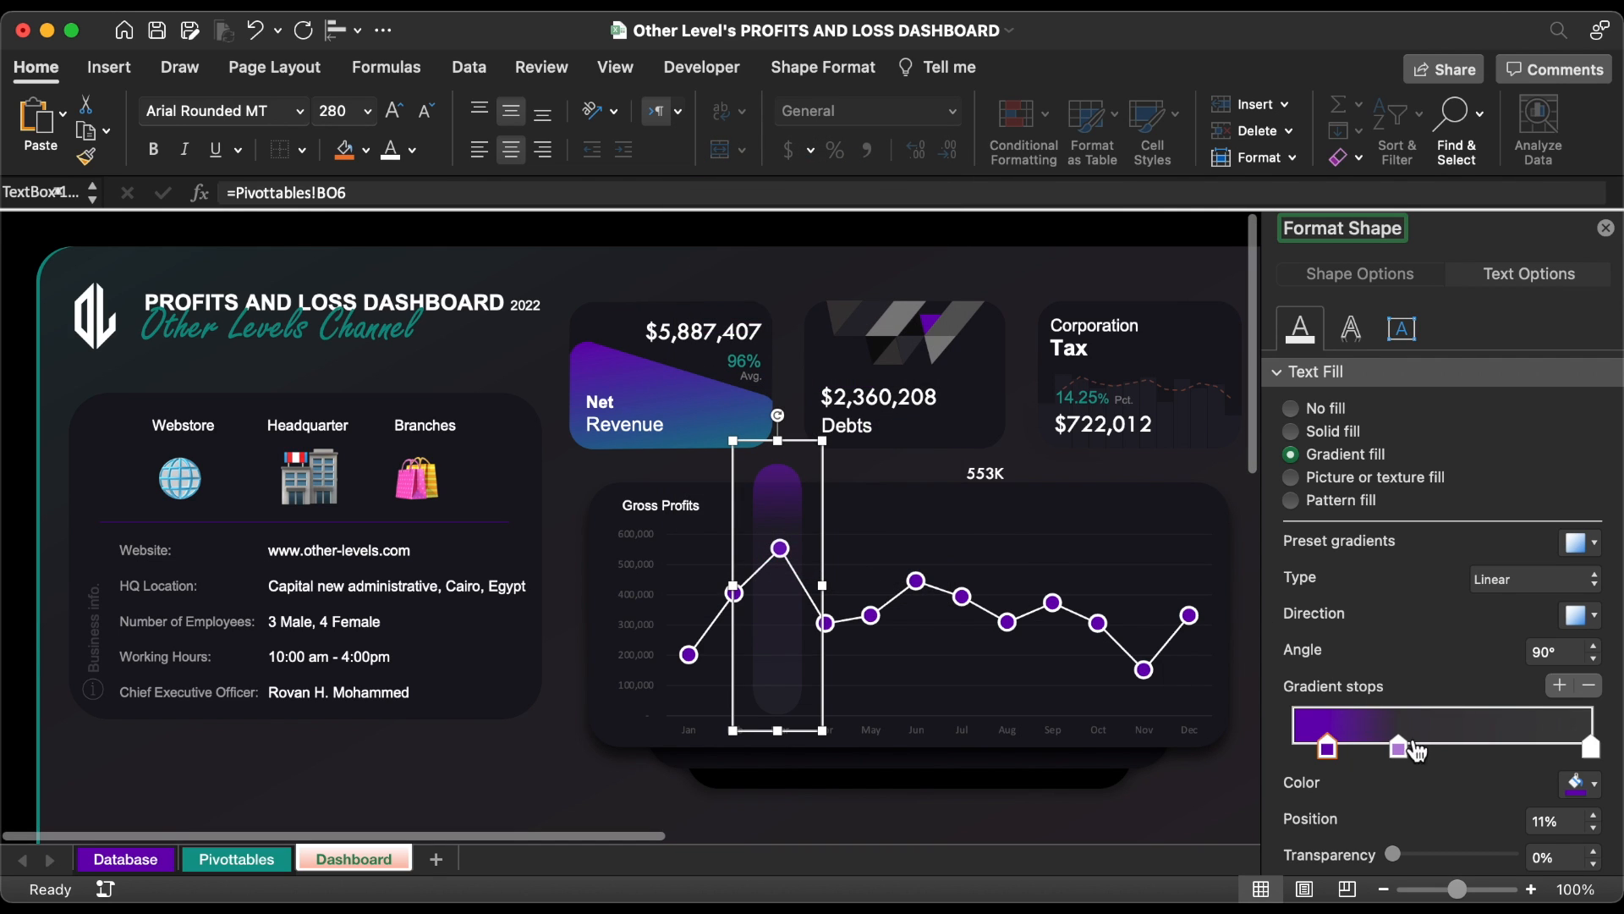
scroll(1430, 757, down, 2)
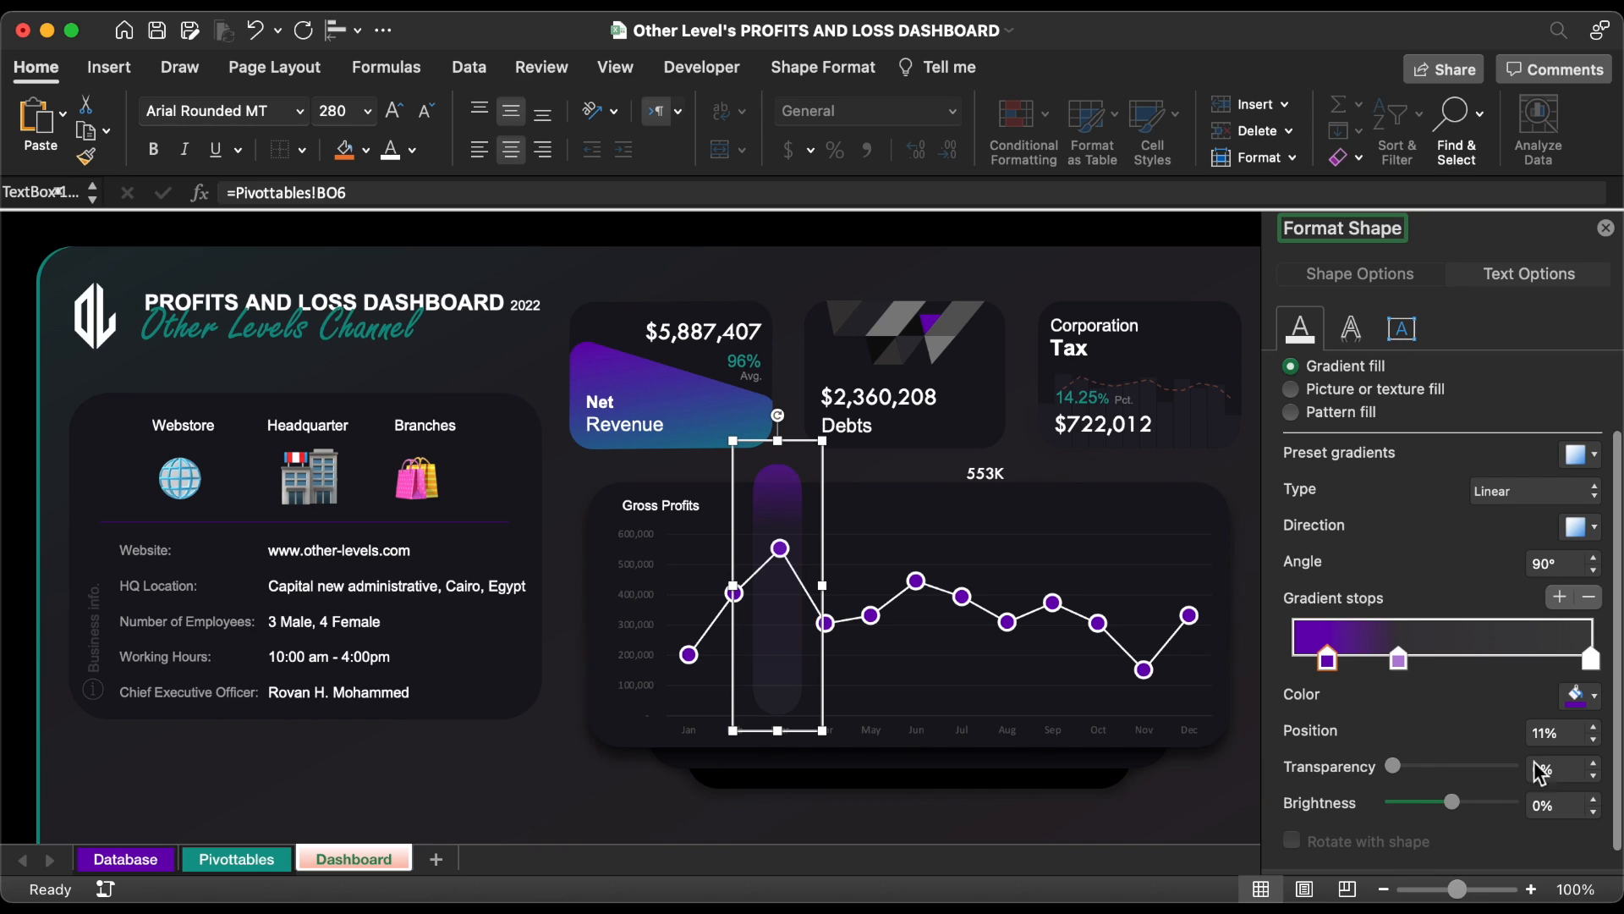
- Check the middle gradient stop's color, hex code, opacity, position and transparency
click(1400, 661)
click(1580, 695)
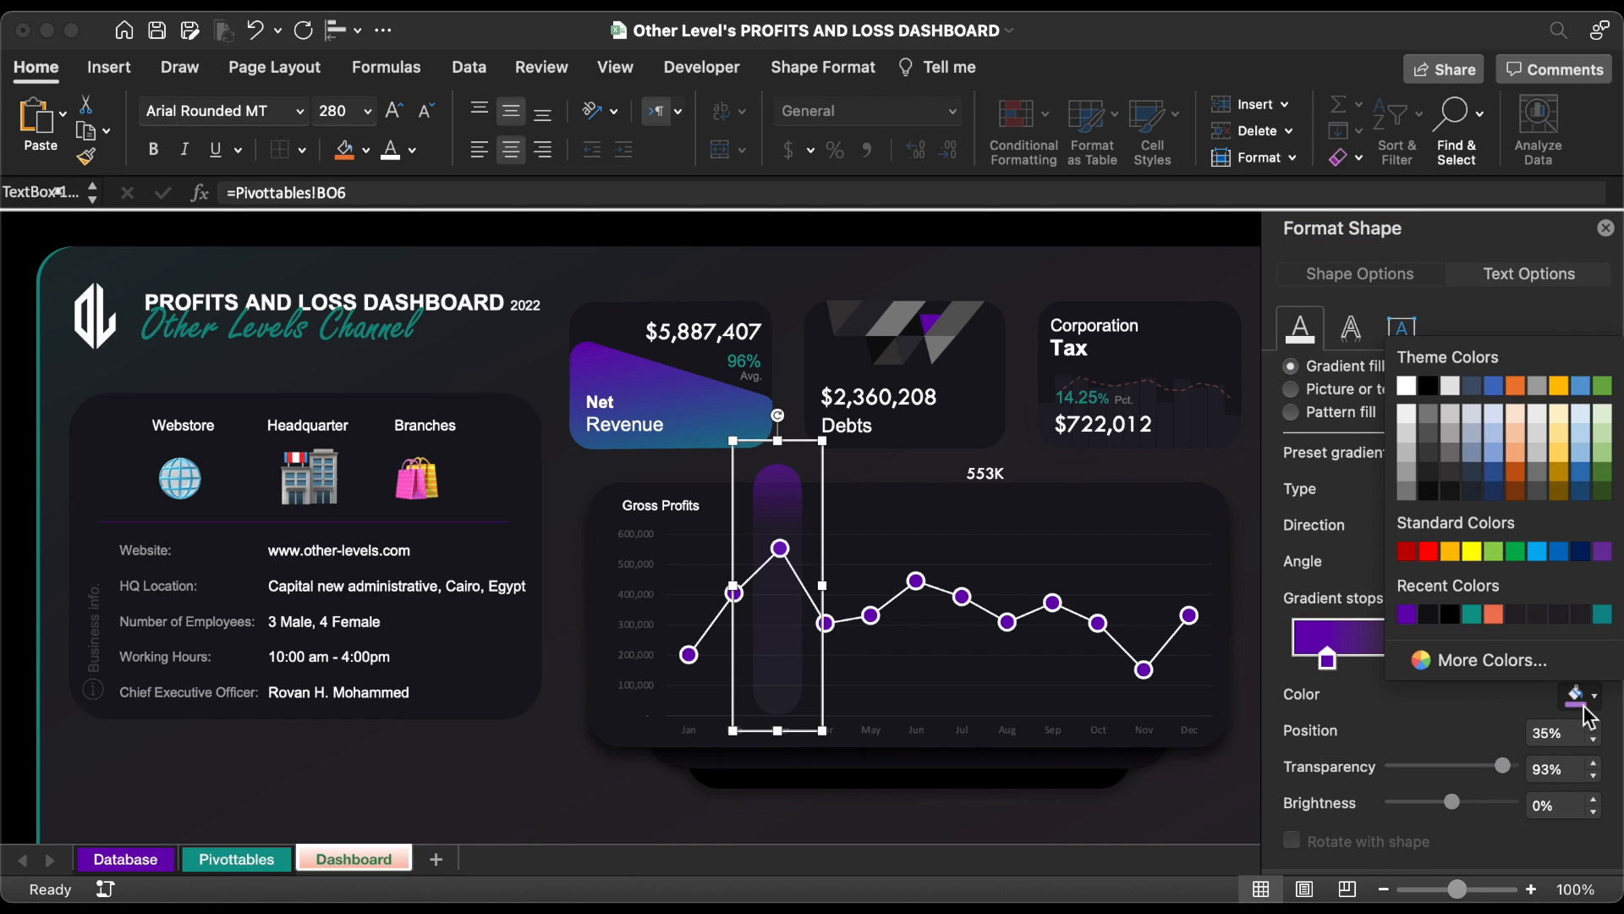
click(1487, 667)
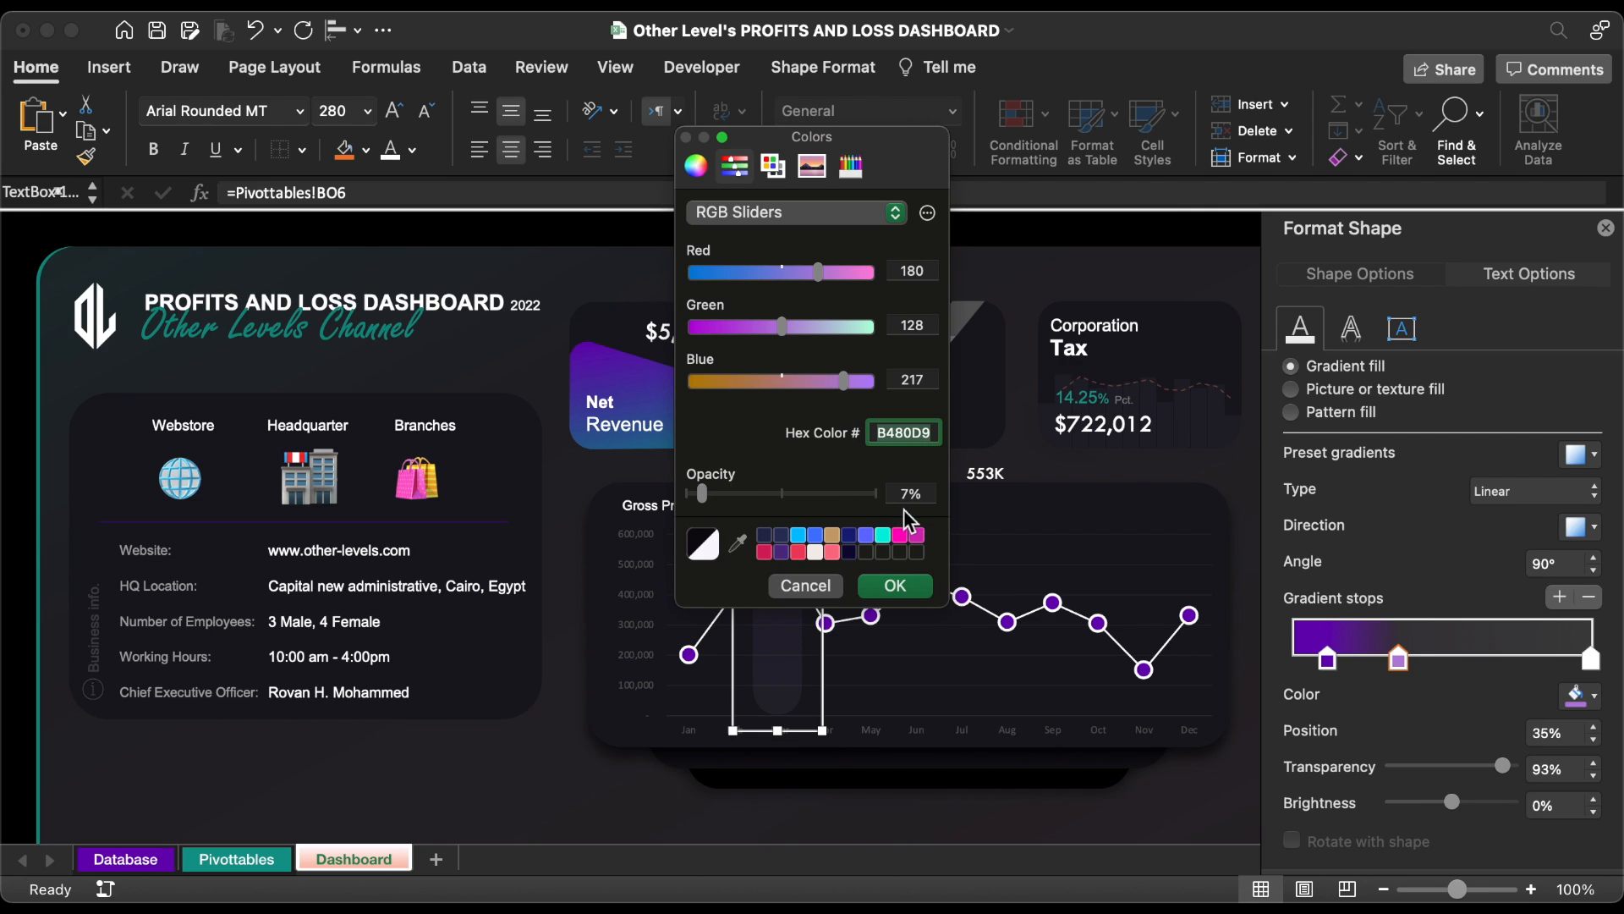
click(824, 586)
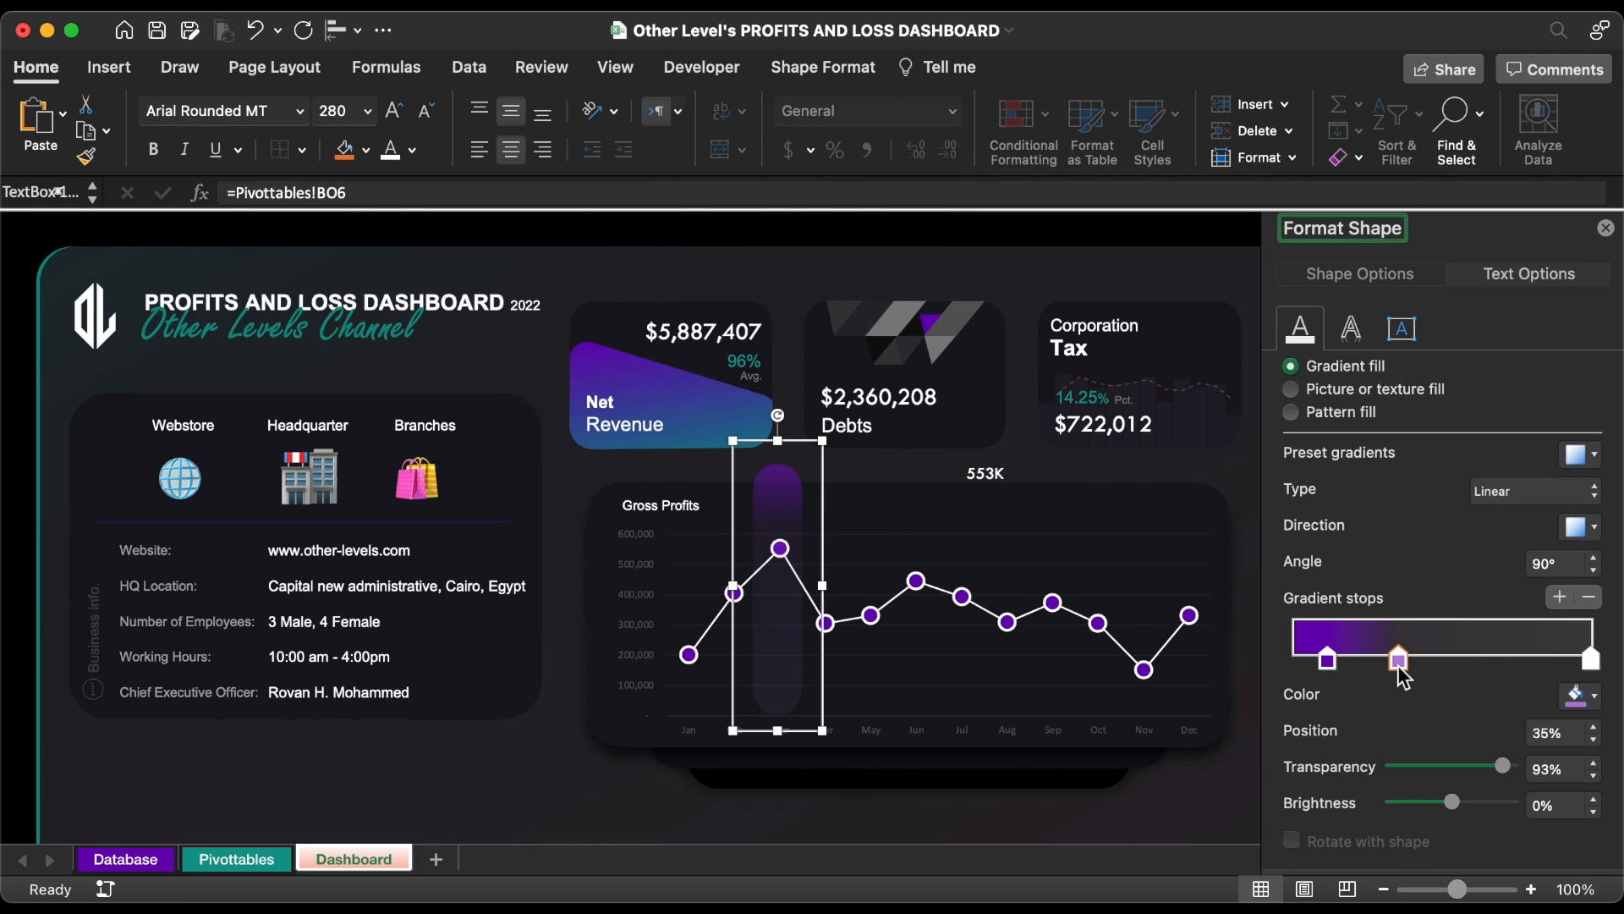
drag(1566, 738, 1528, 736)
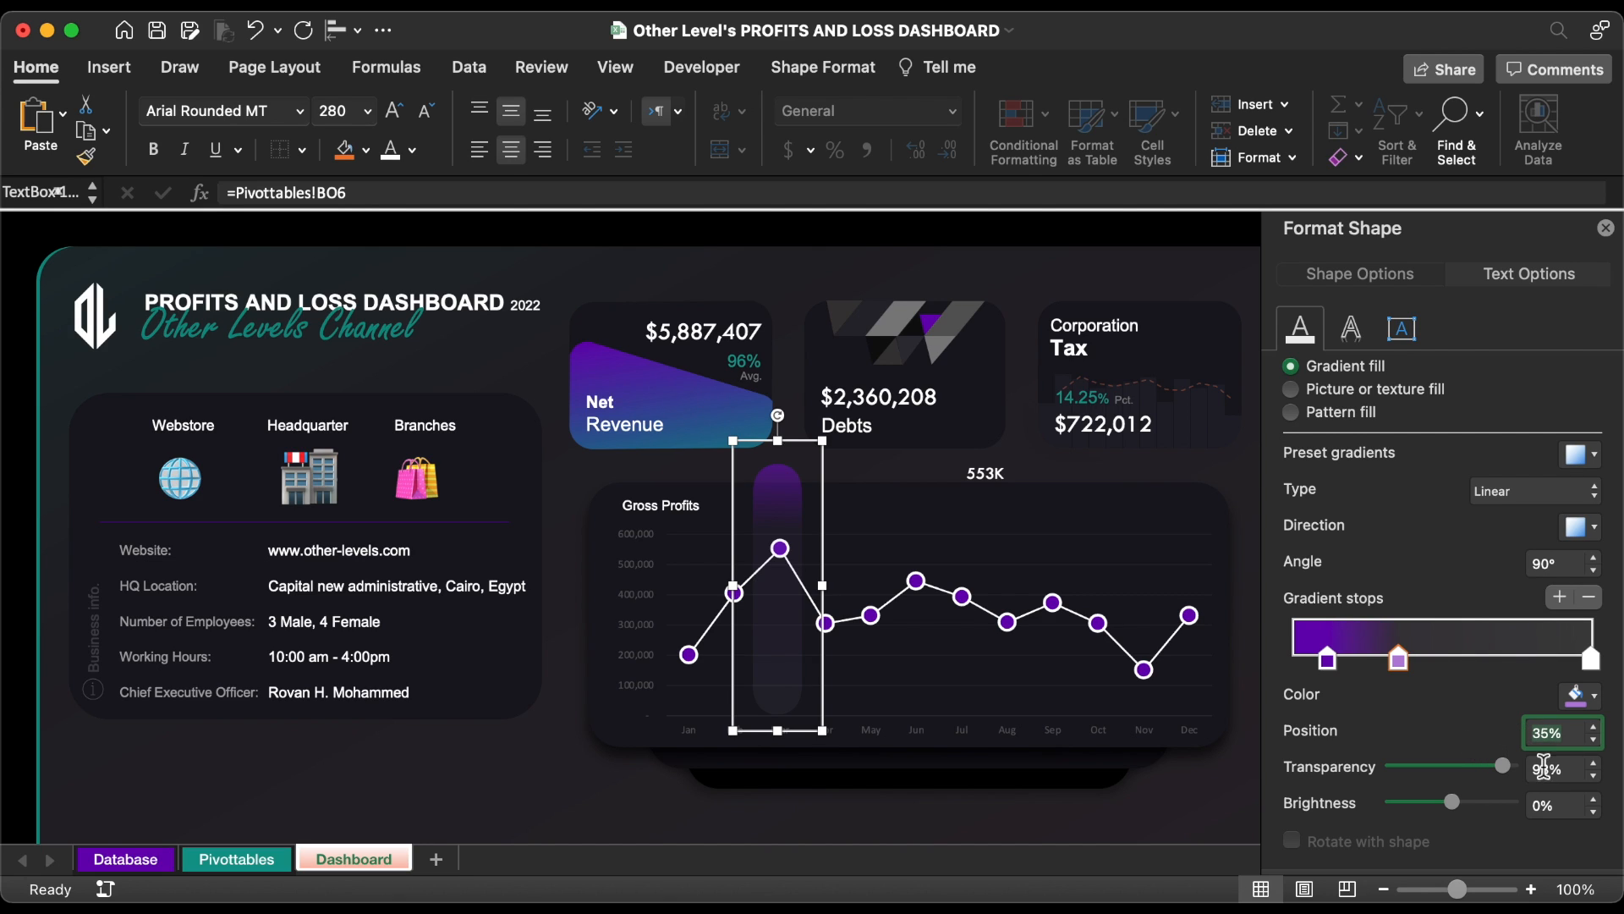
drag(1573, 770, 1520, 778)
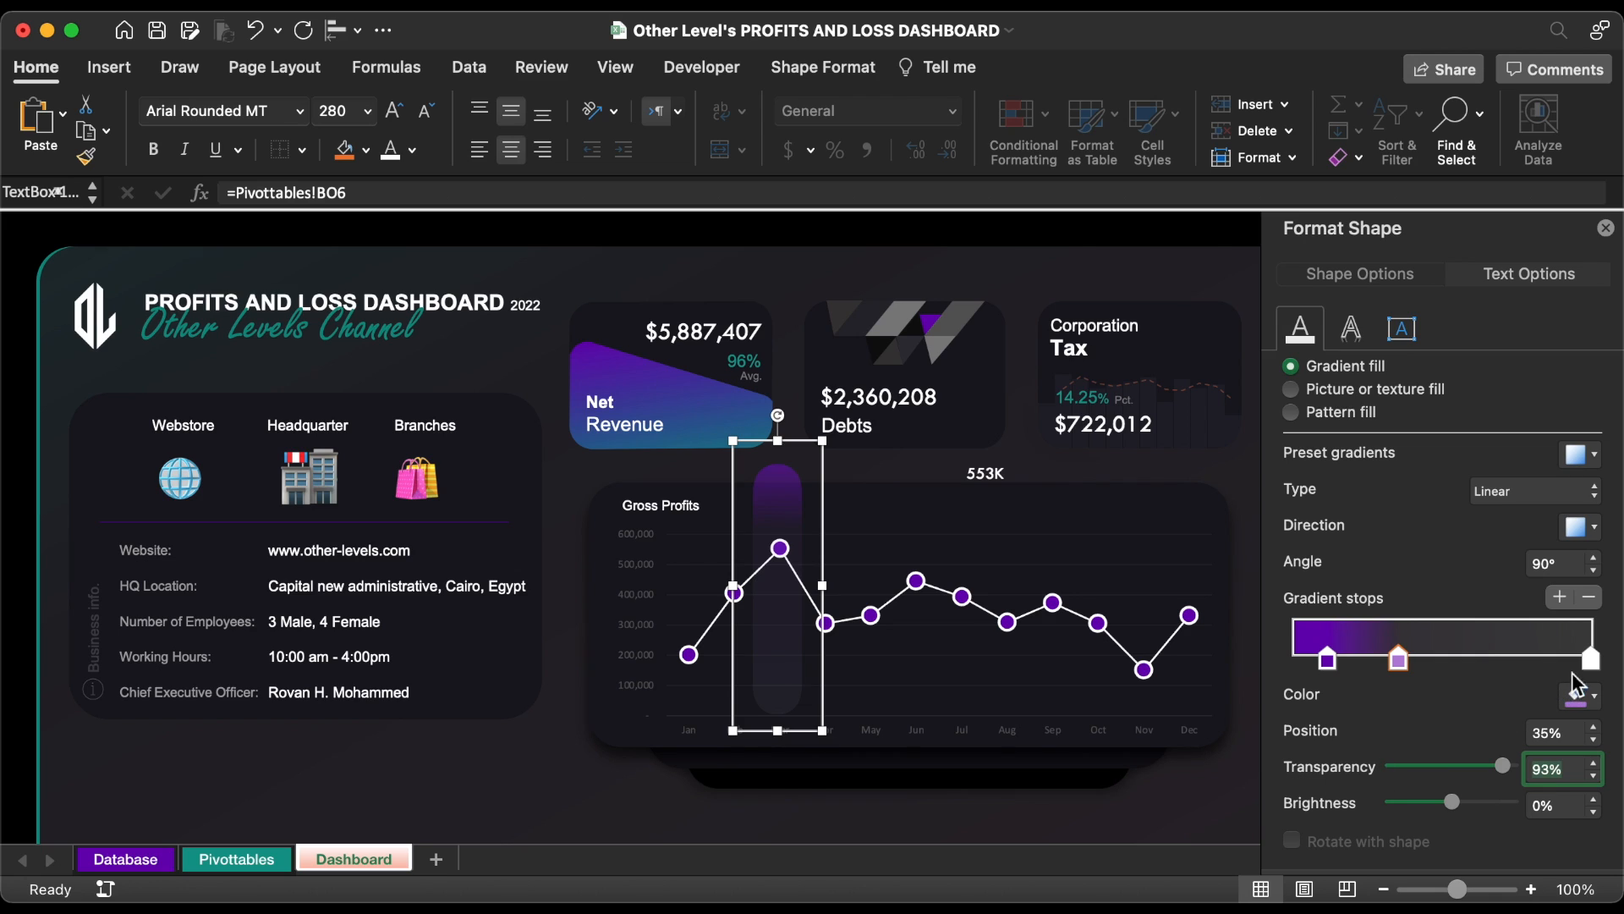
- Check the last gradient stop's color, position and transparency
click(1592, 658)
click(1583, 695)
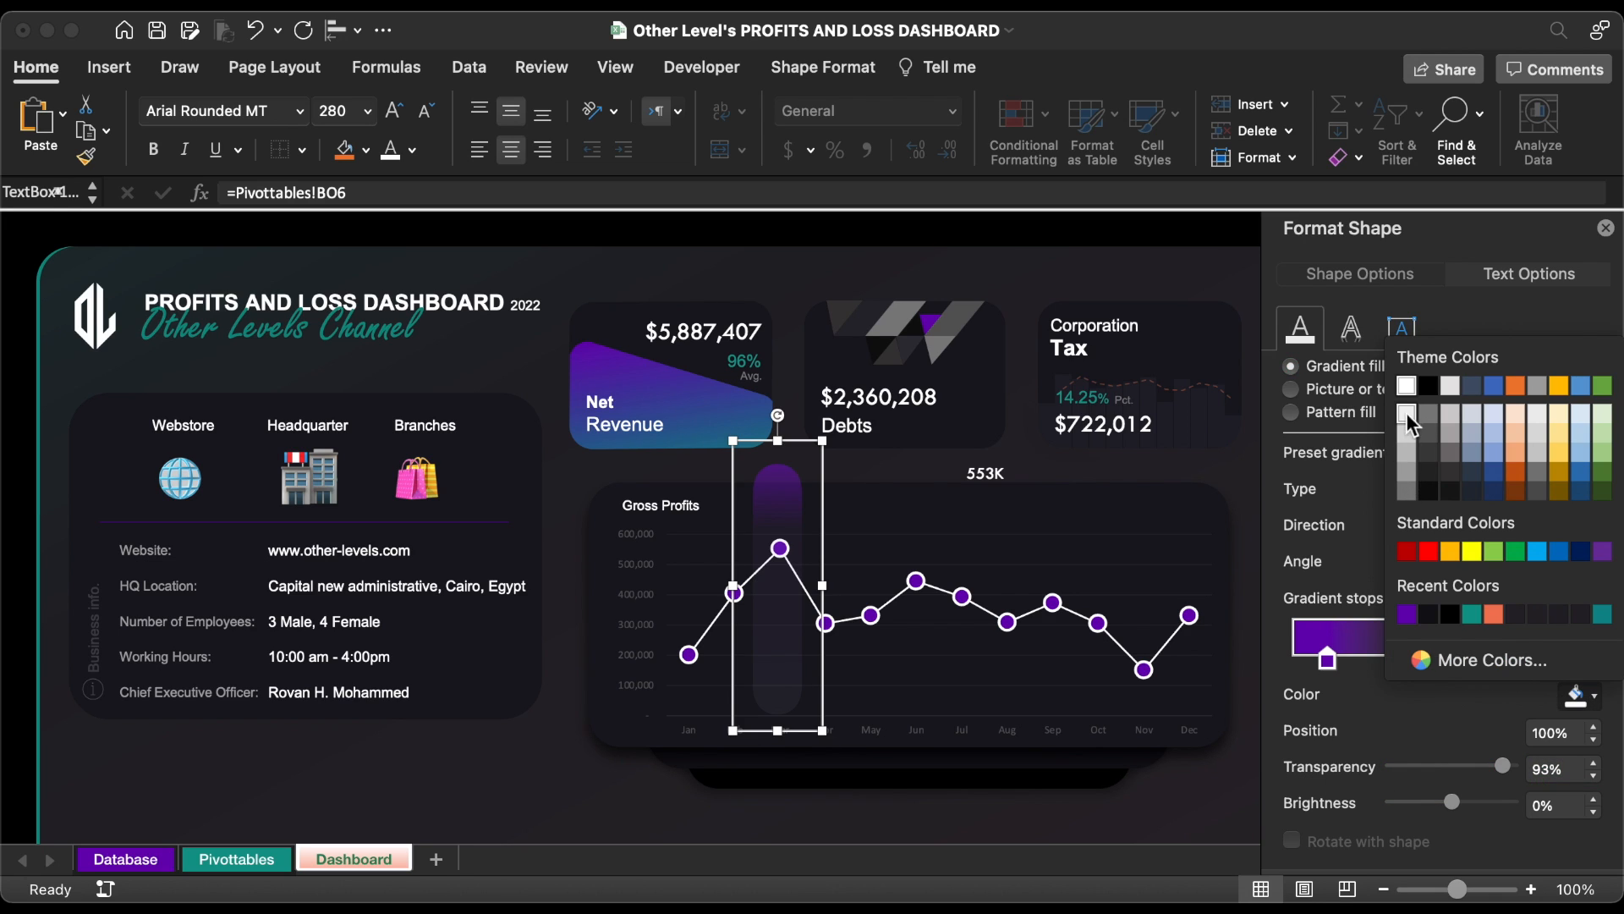
click(1489, 734)
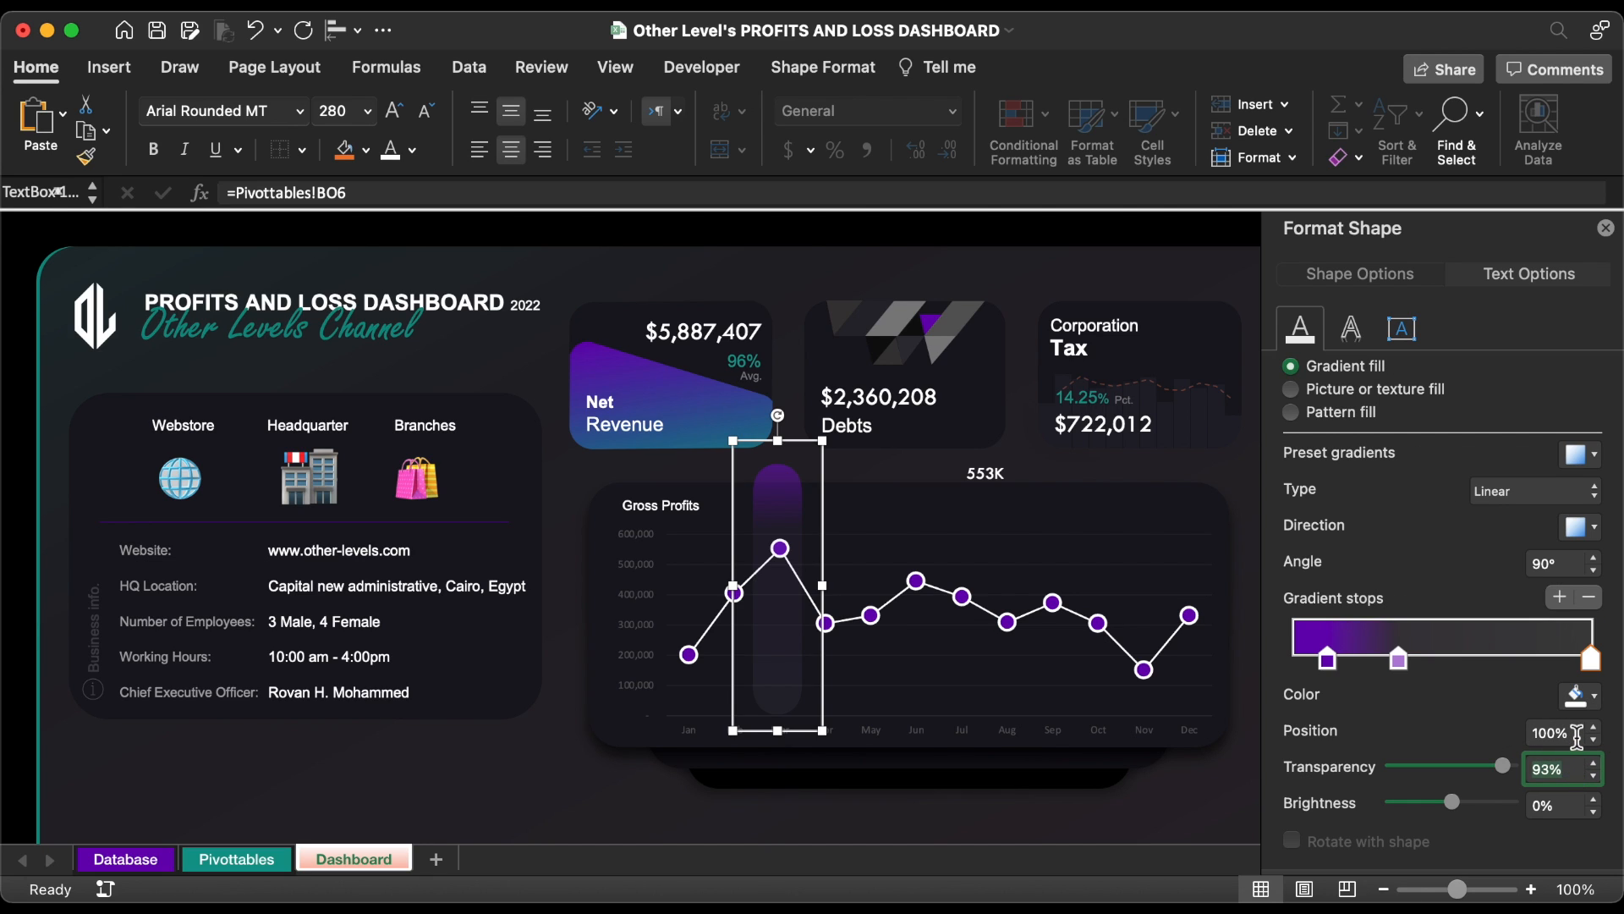
click(1578, 734)
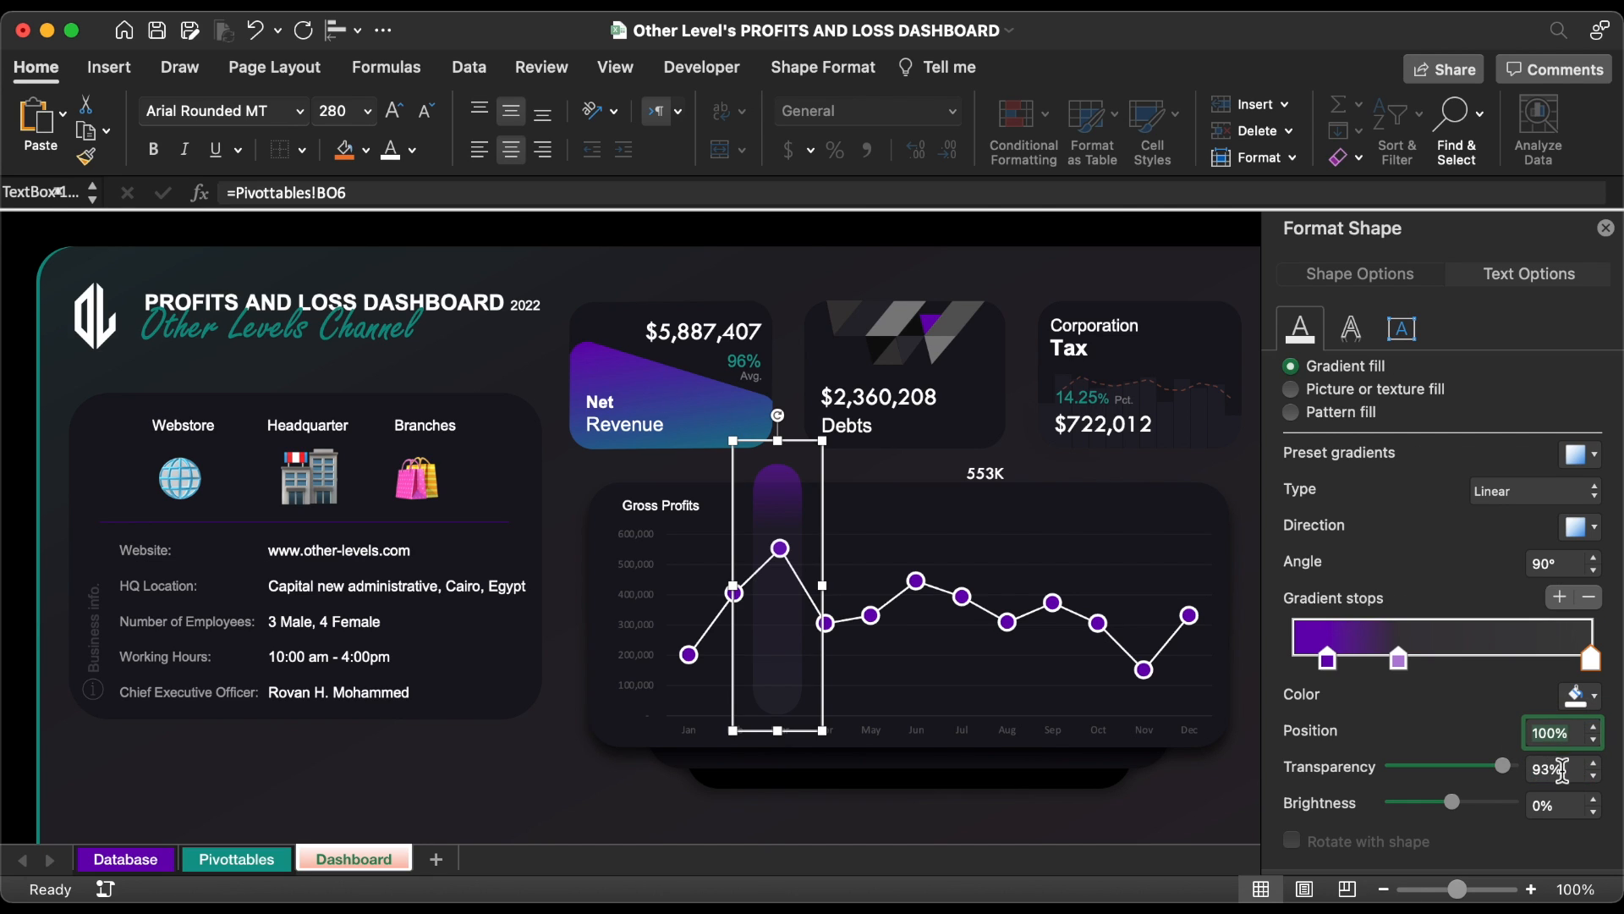
click(1561, 770)
drag(1562, 770, 1527, 772)
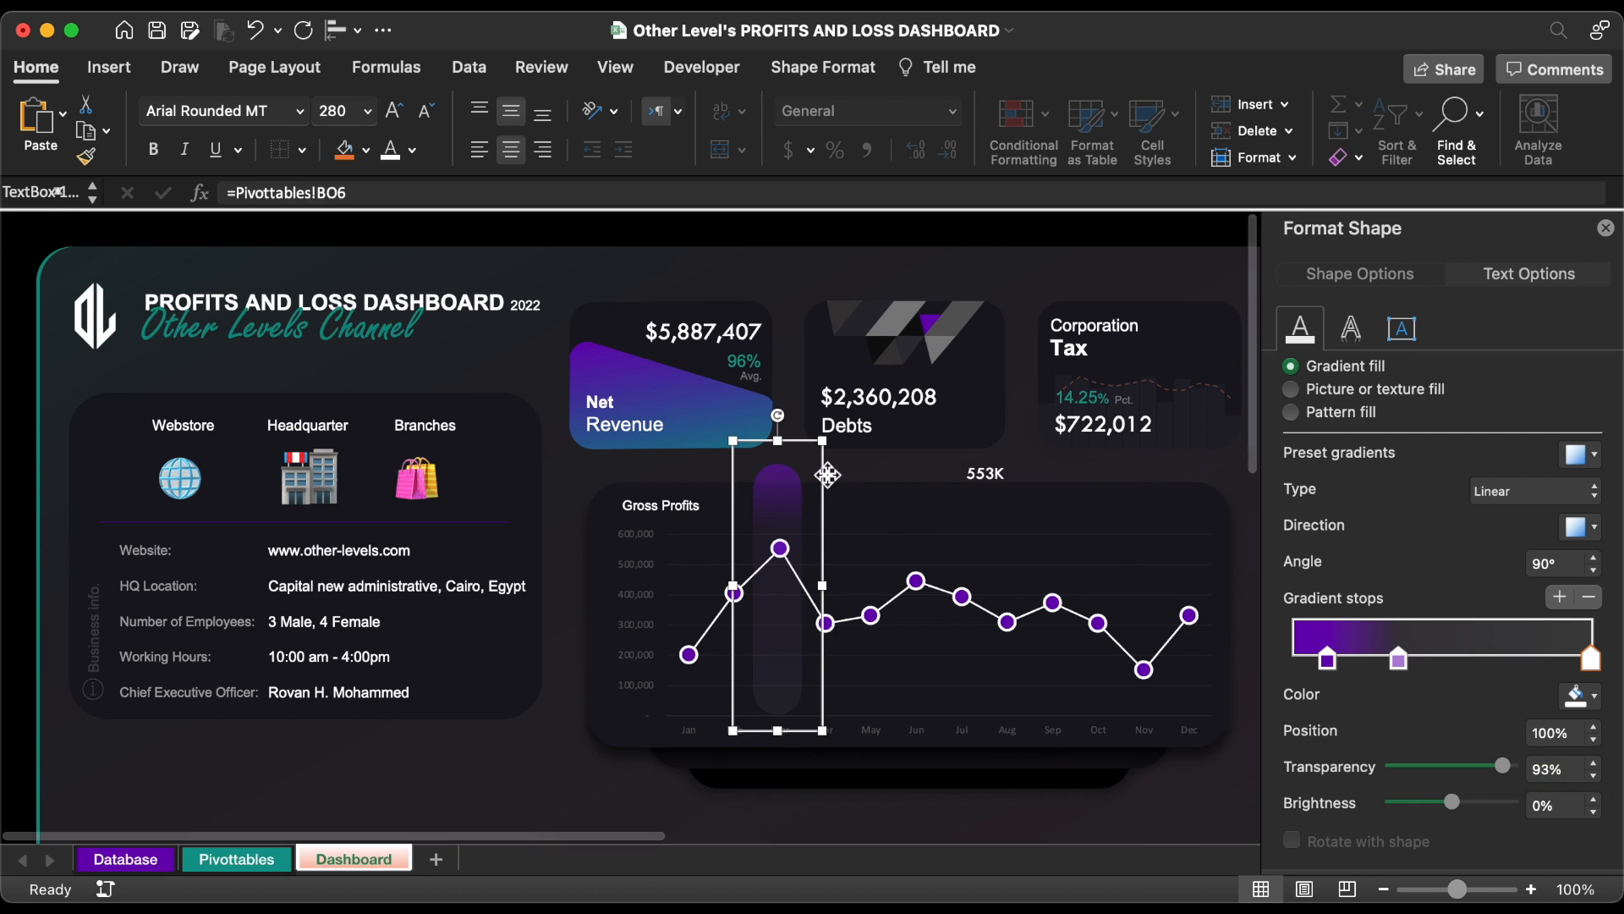
- Align the indicator bar with March's point, center the 553K text in its box, and place that box on the bar's upper end
click(829, 480)
click(984, 472)
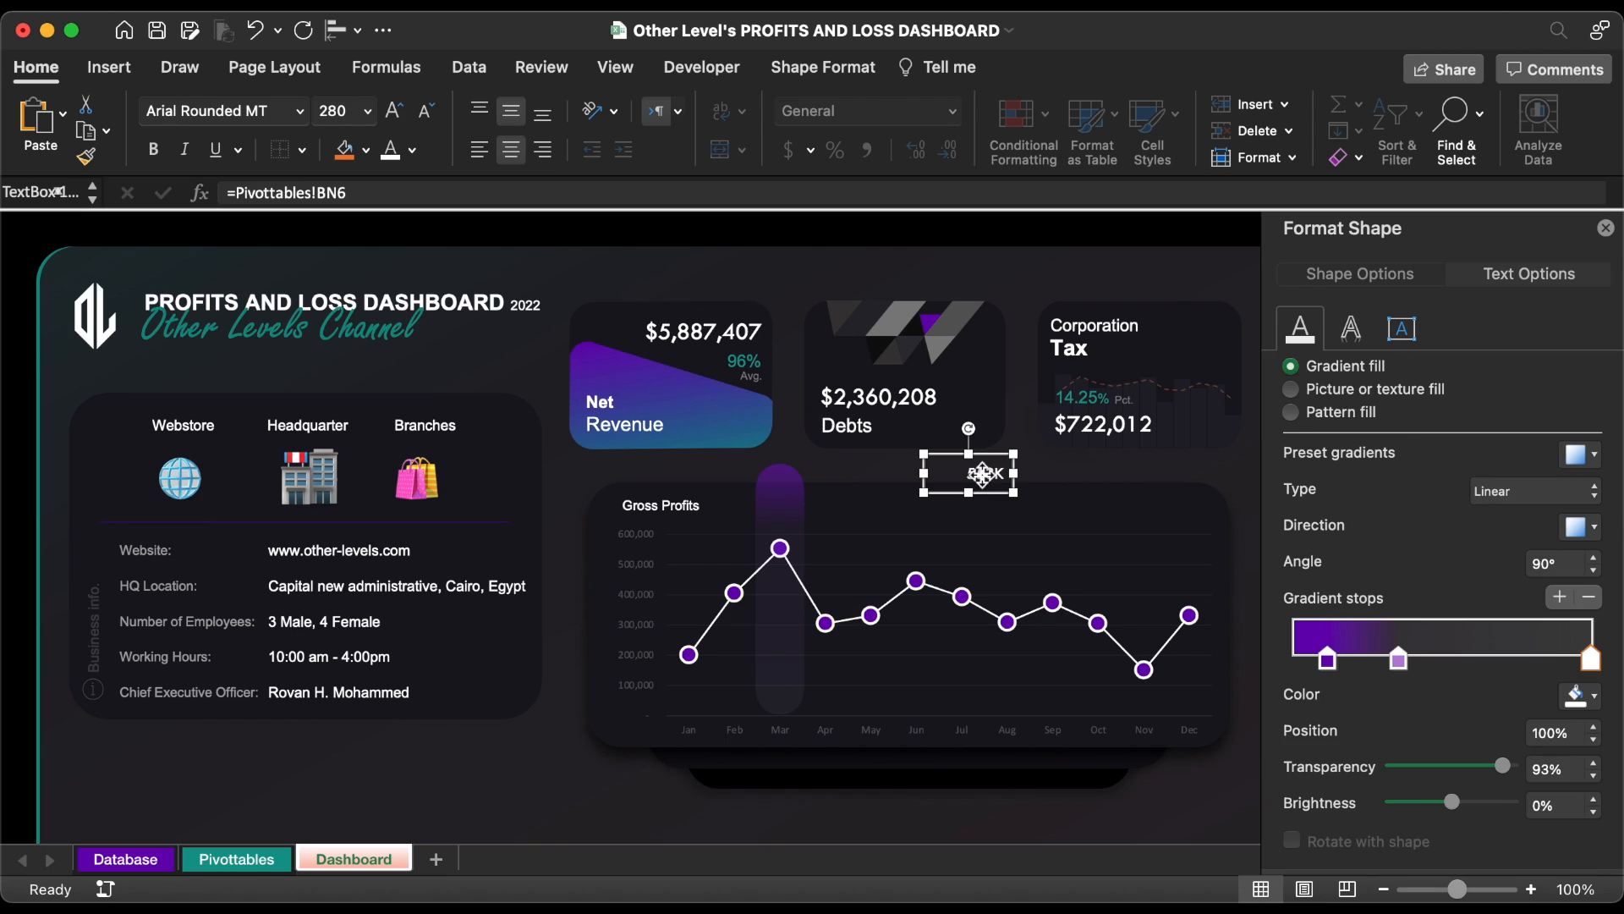
drag(999, 457, 890, 460)
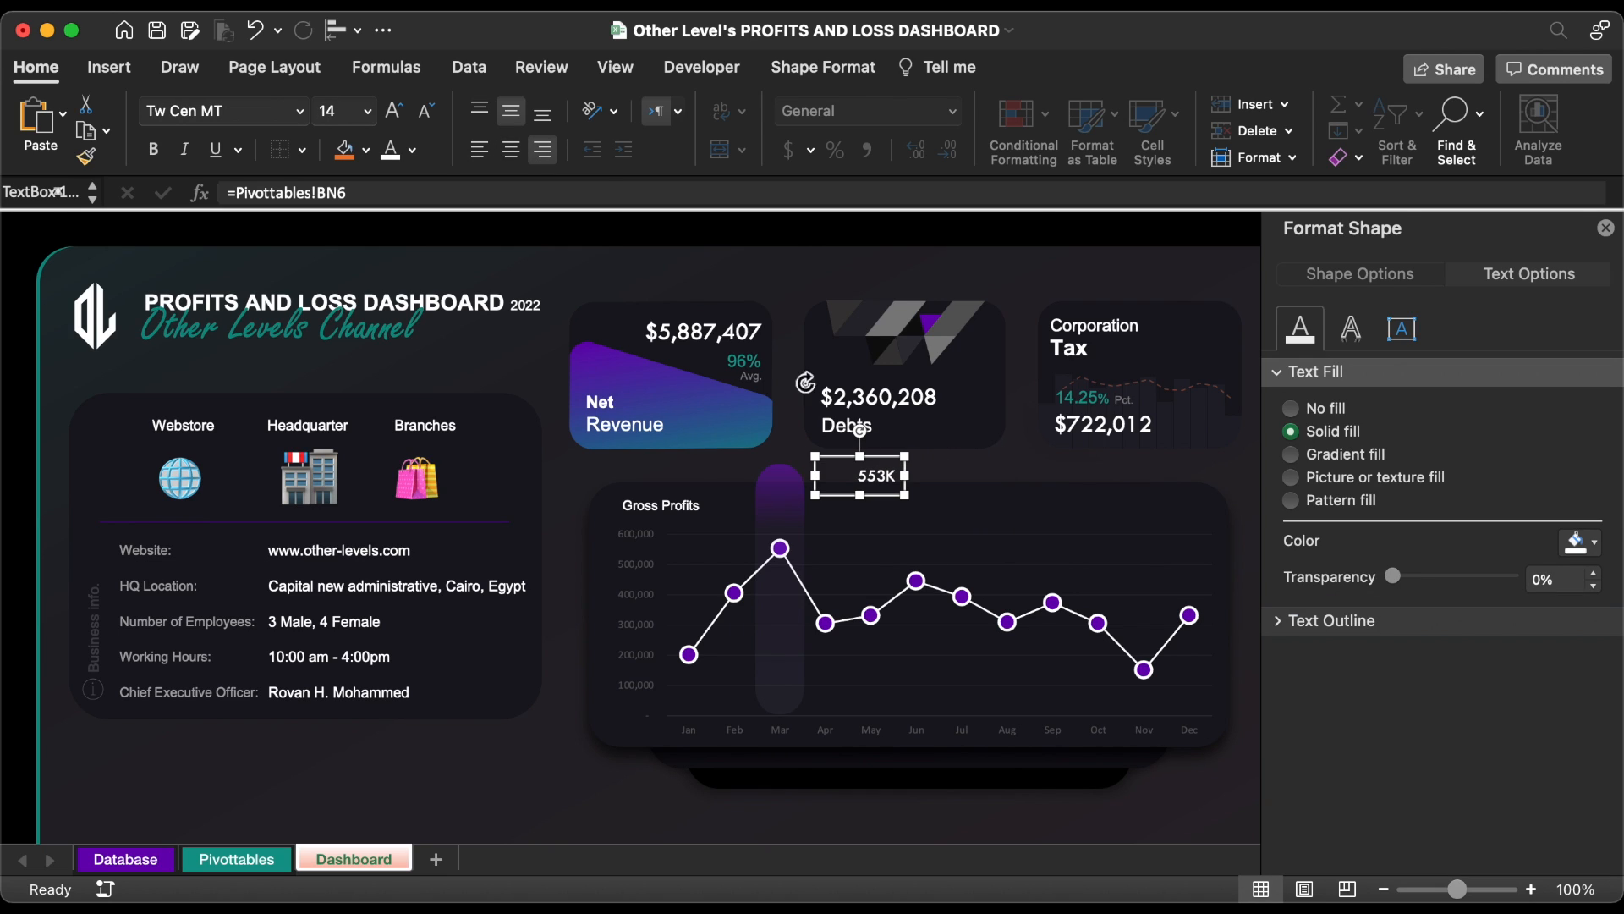
click(511, 150)
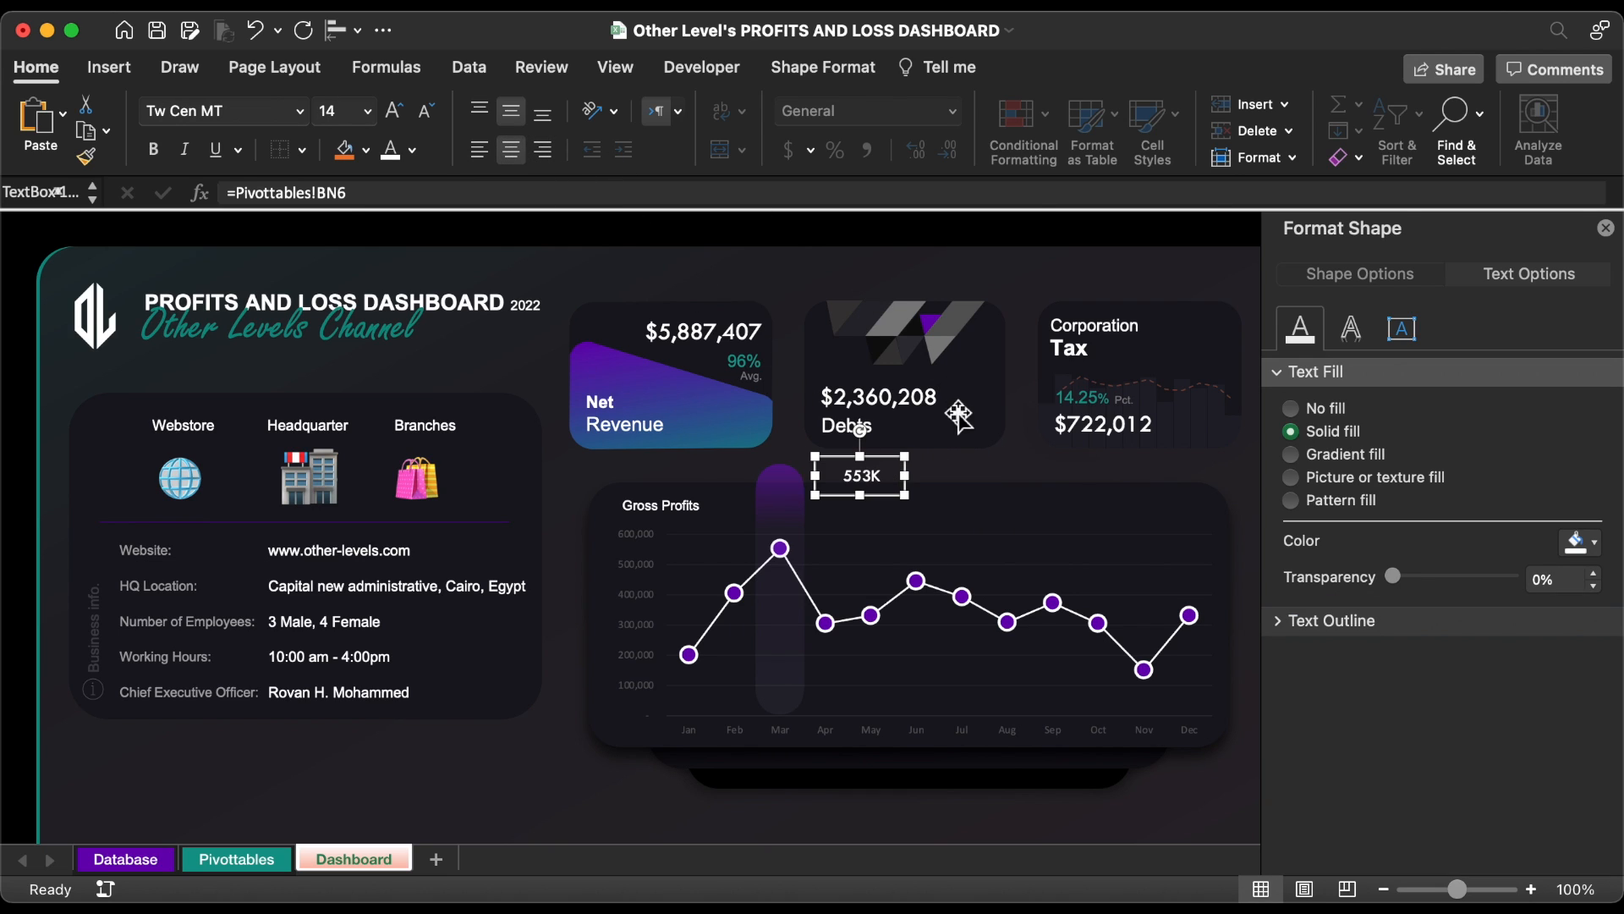
drag(889, 464, 814, 521)
- Group the 553K value text box with March's indicator bar text box
shift+click(787, 643)
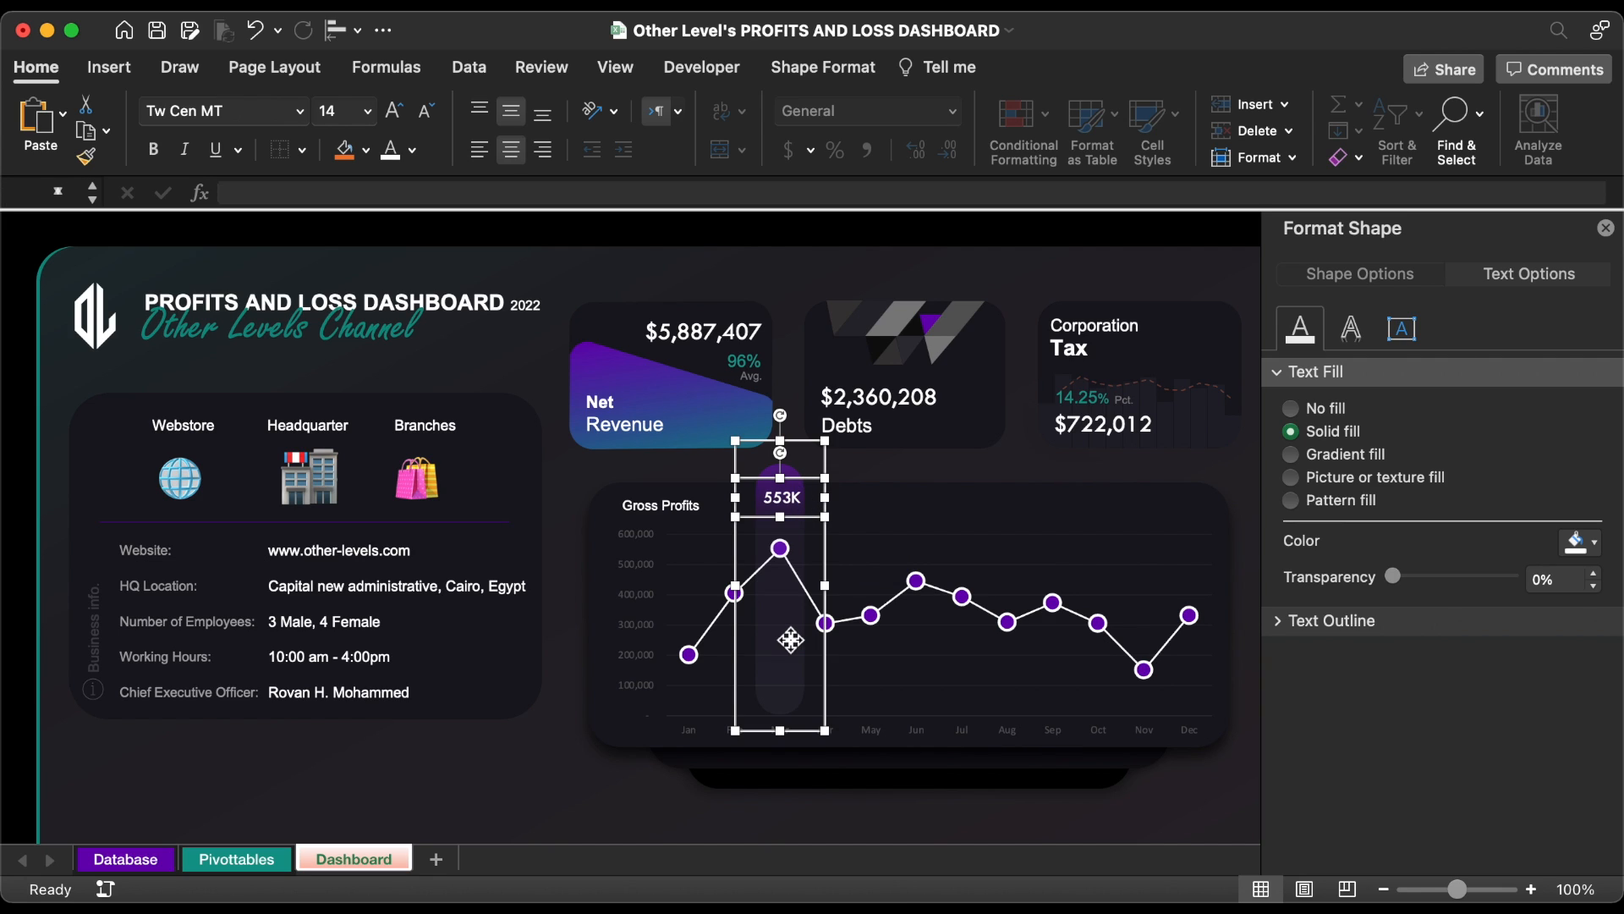
right_click(792, 645)
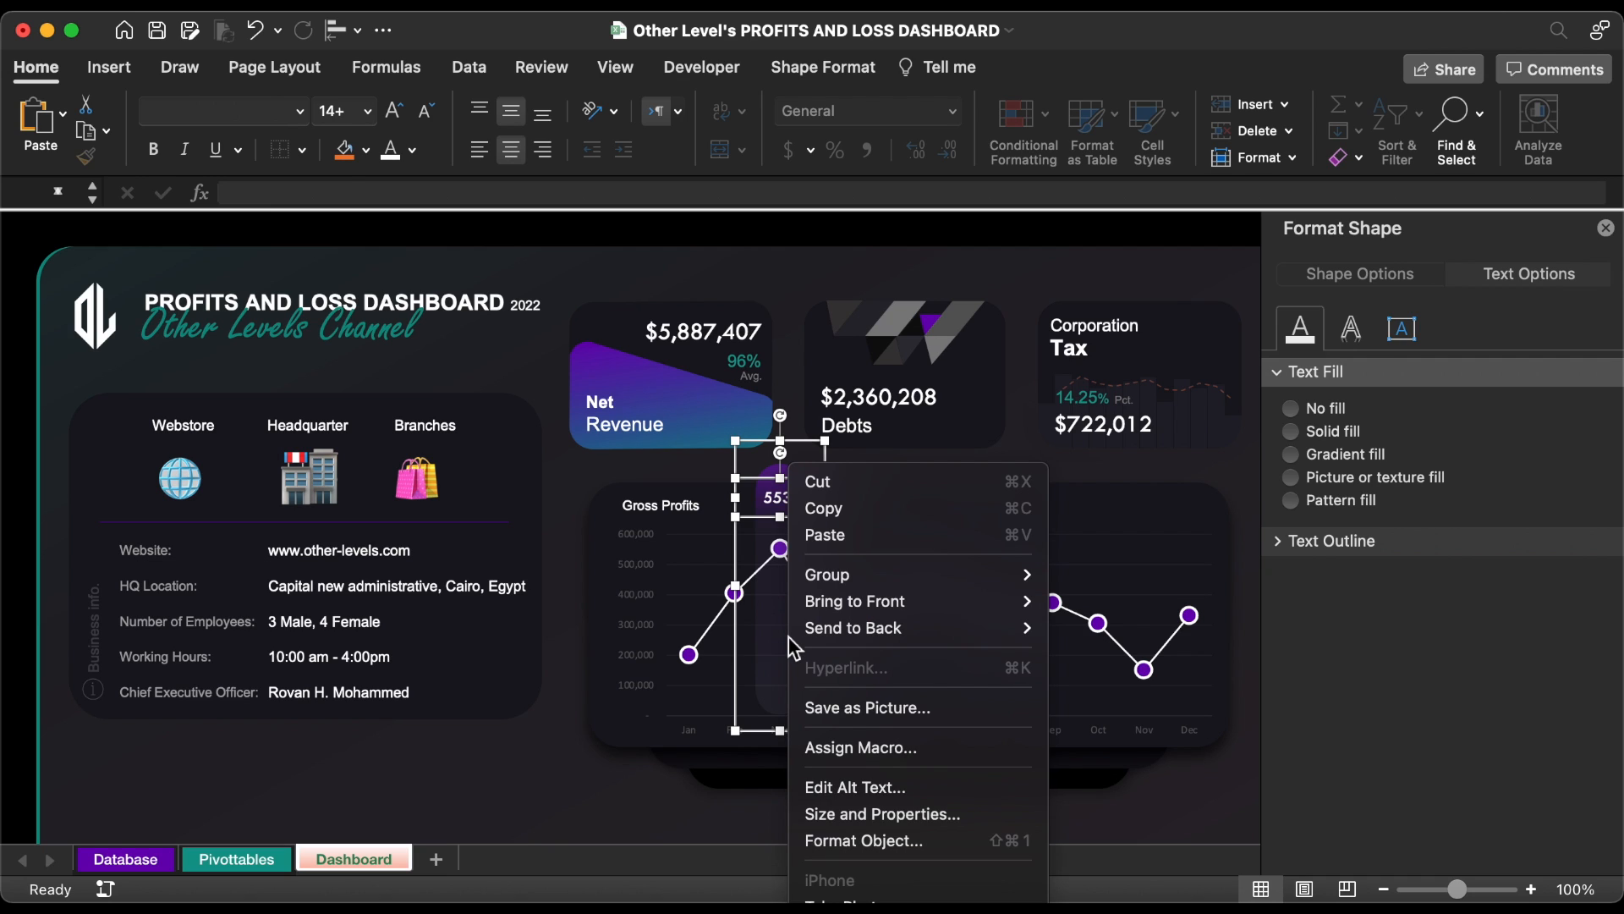
mouse_move(856, 579)
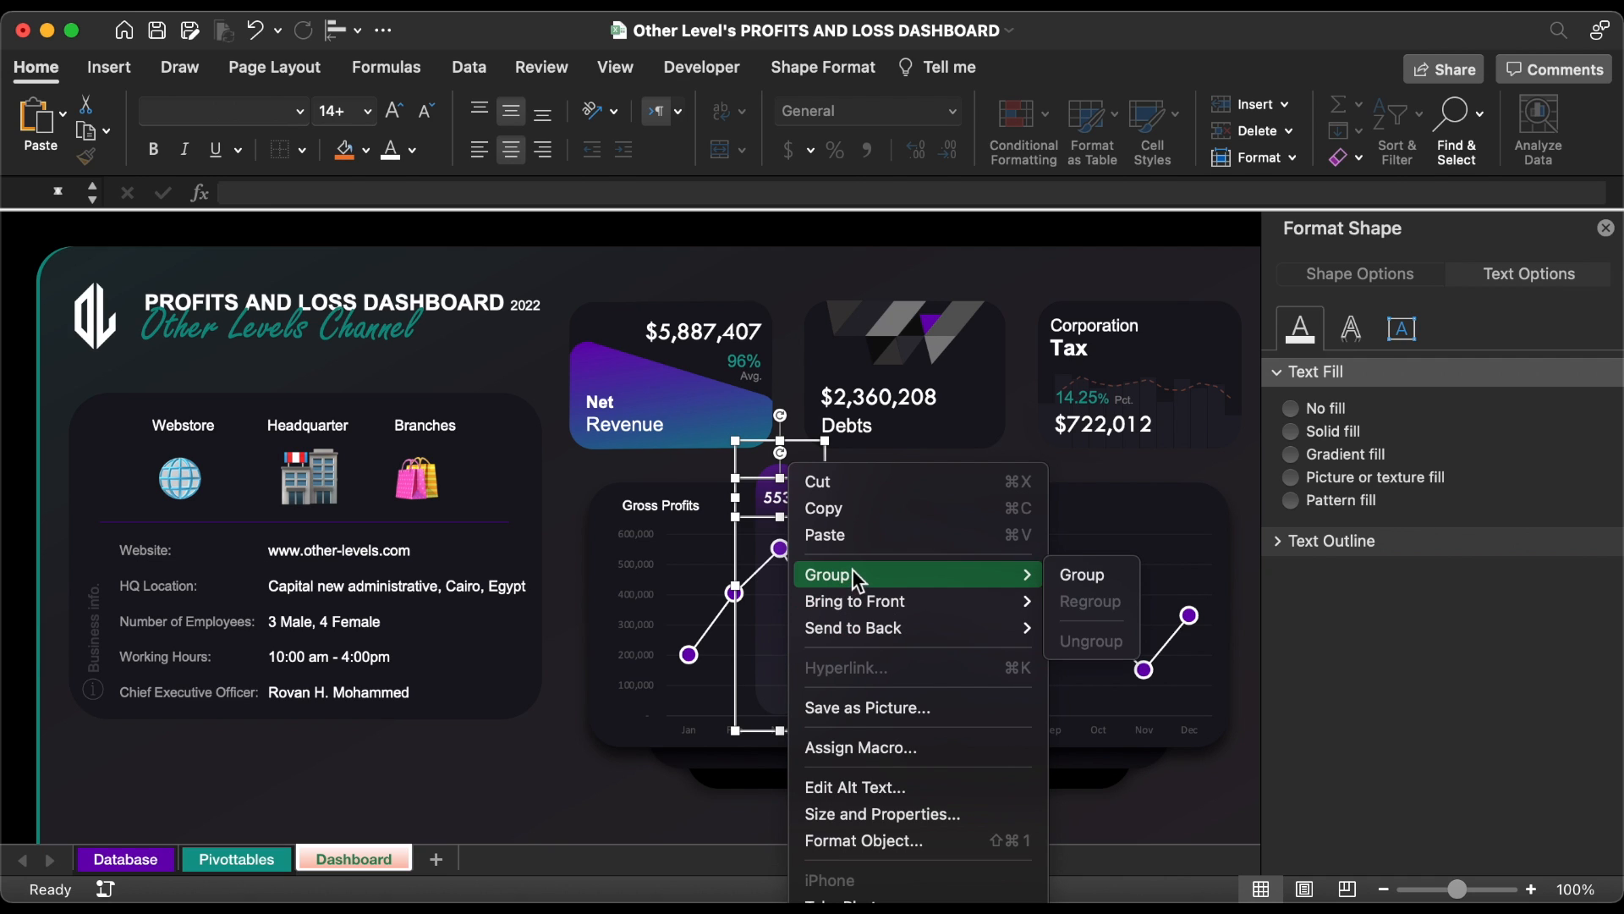
click(1095, 582)
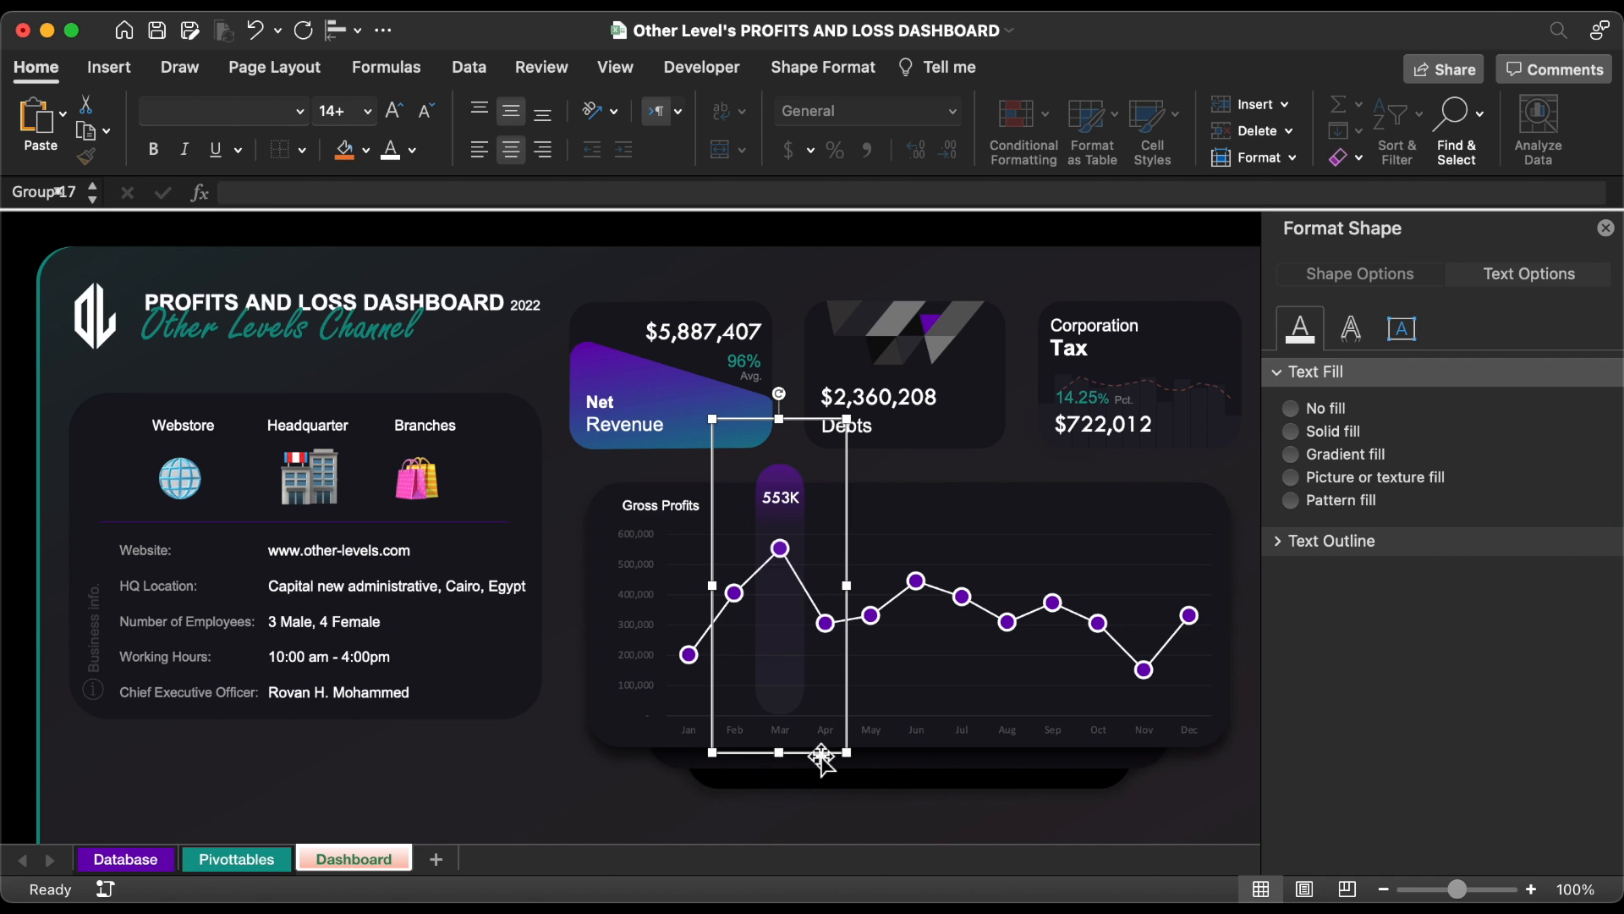
- Duplicate the grouped March indicator horizontally for every other month from January to December, aligning each copy with its chart point
drag(819, 753, 740, 755)
key(Left)
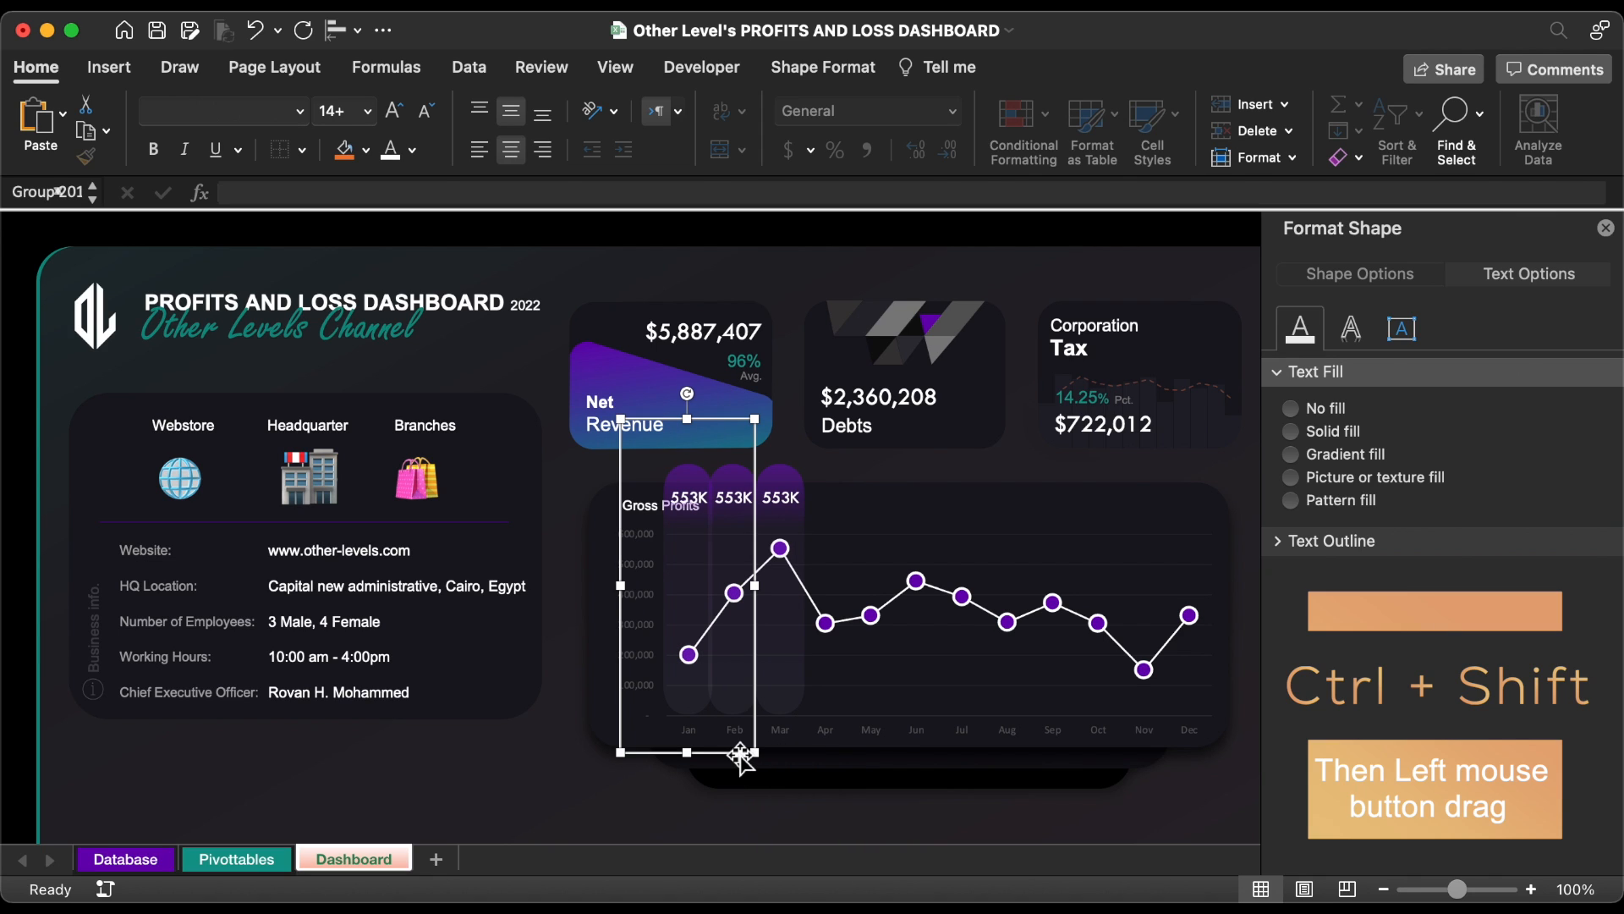
key(Right)
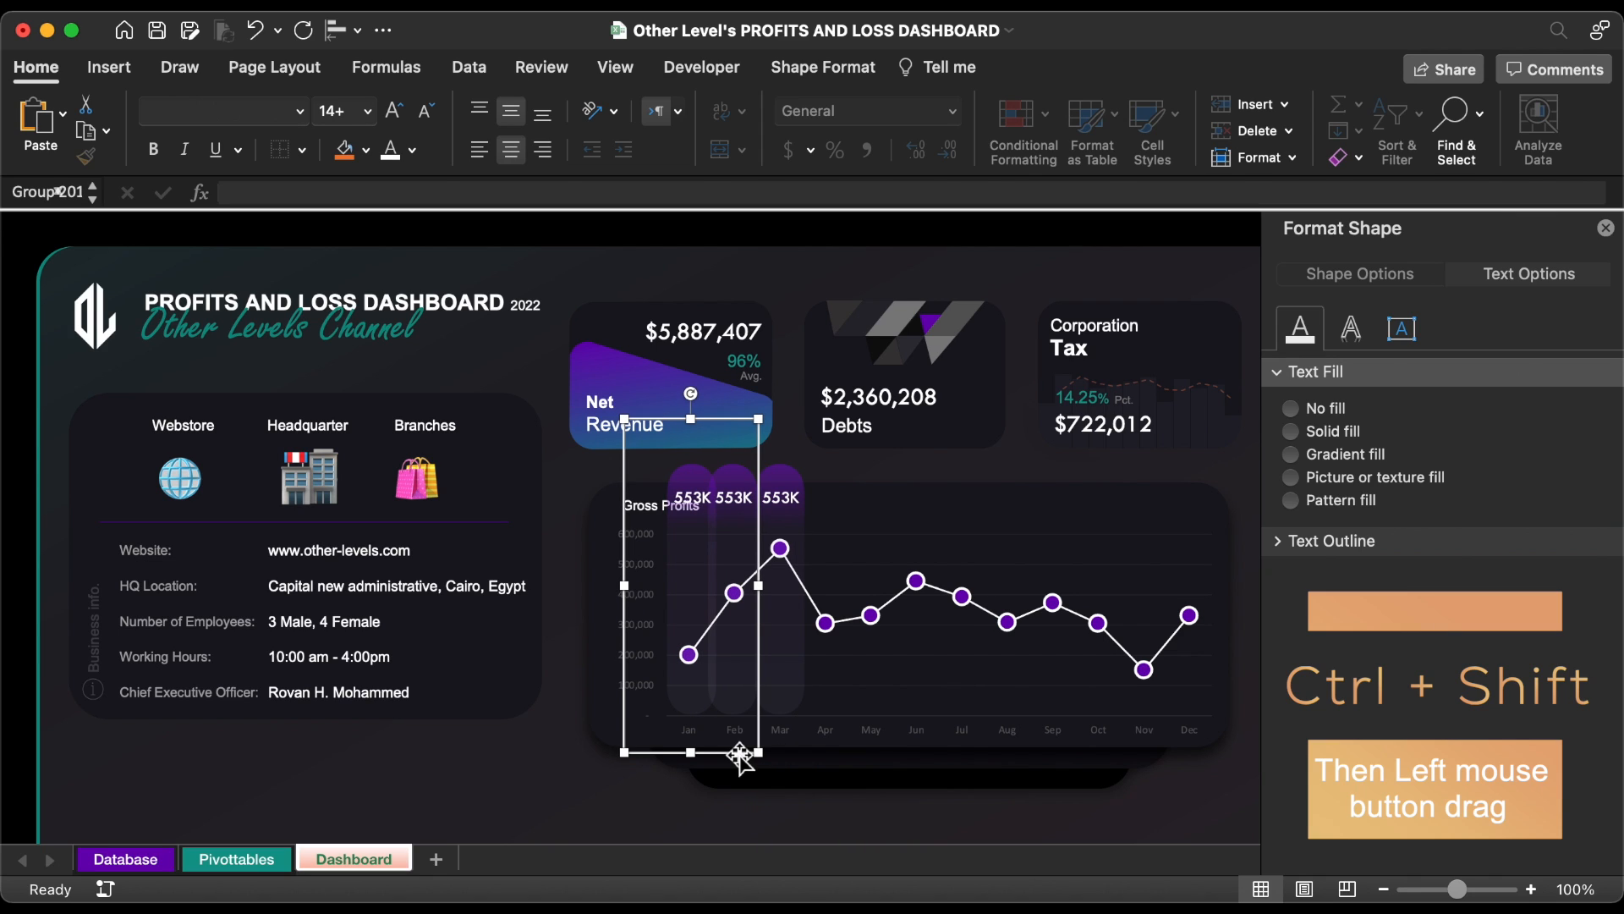
drag(724, 753, 1196, 750)
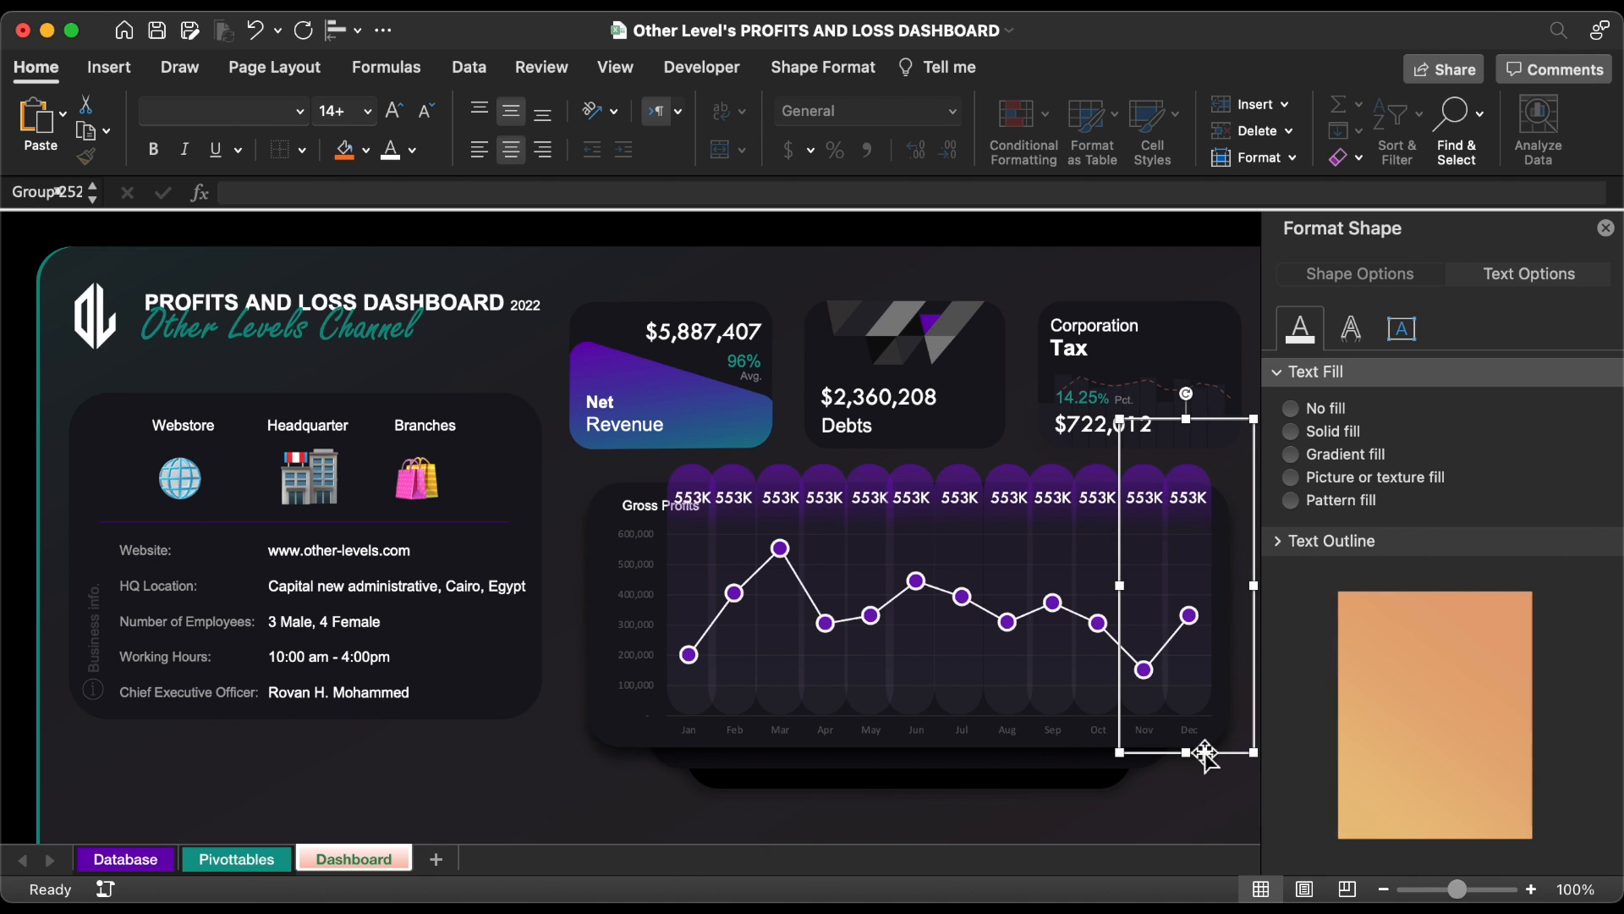
- Show the list of sheet objects and link the value text box in January's indicator group to Pivottables!BN4
click(734, 745)
click(846, 74)
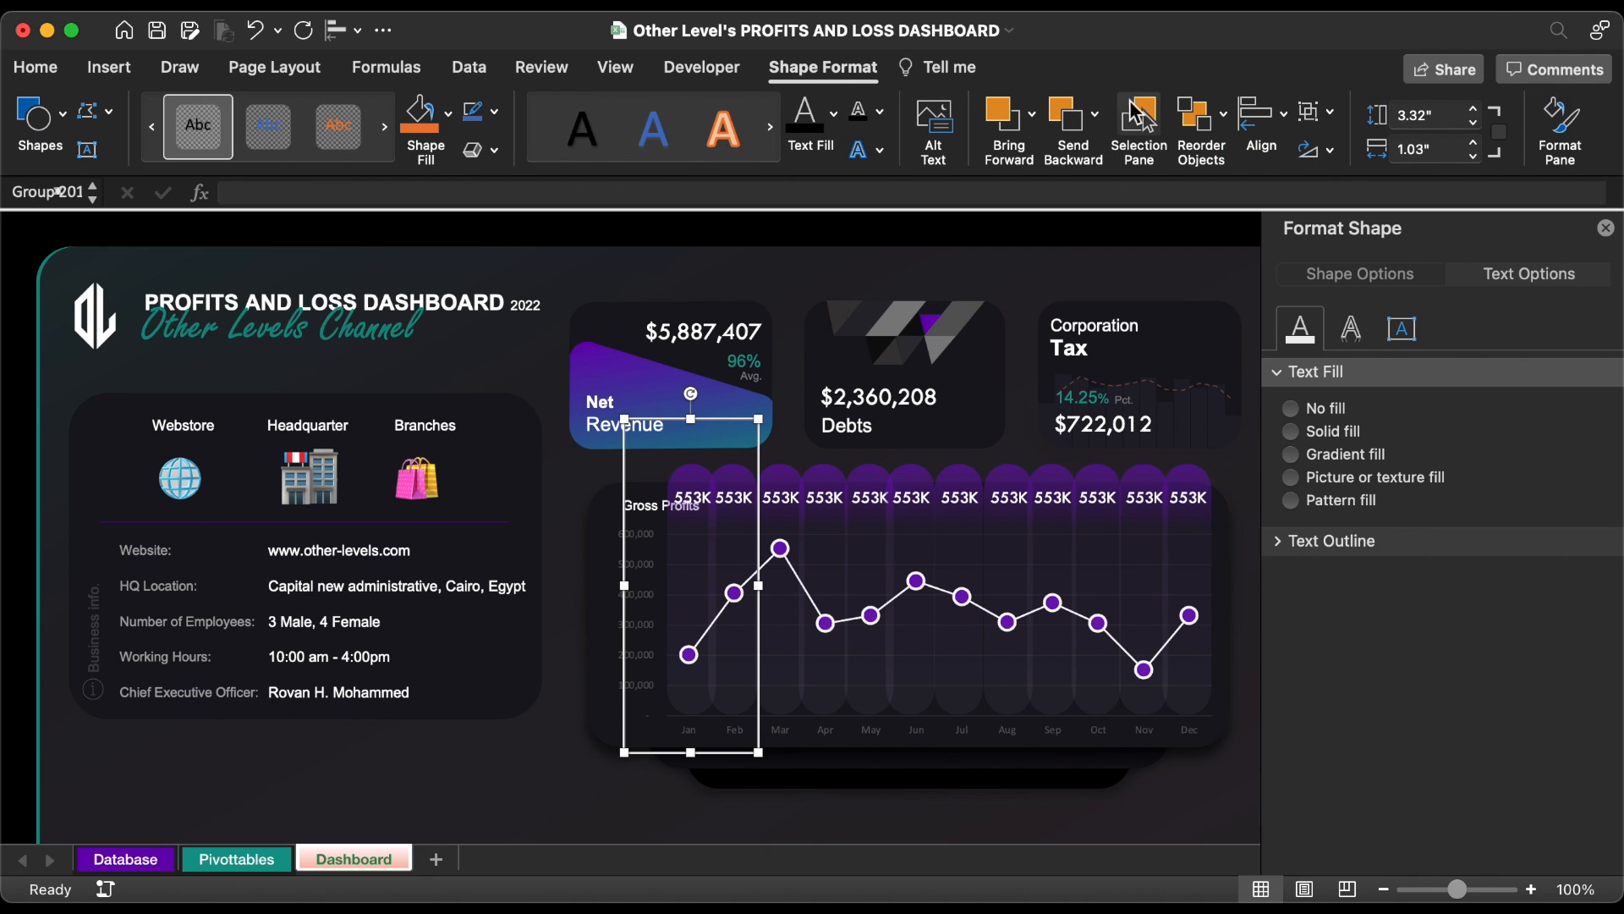
click(1139, 123)
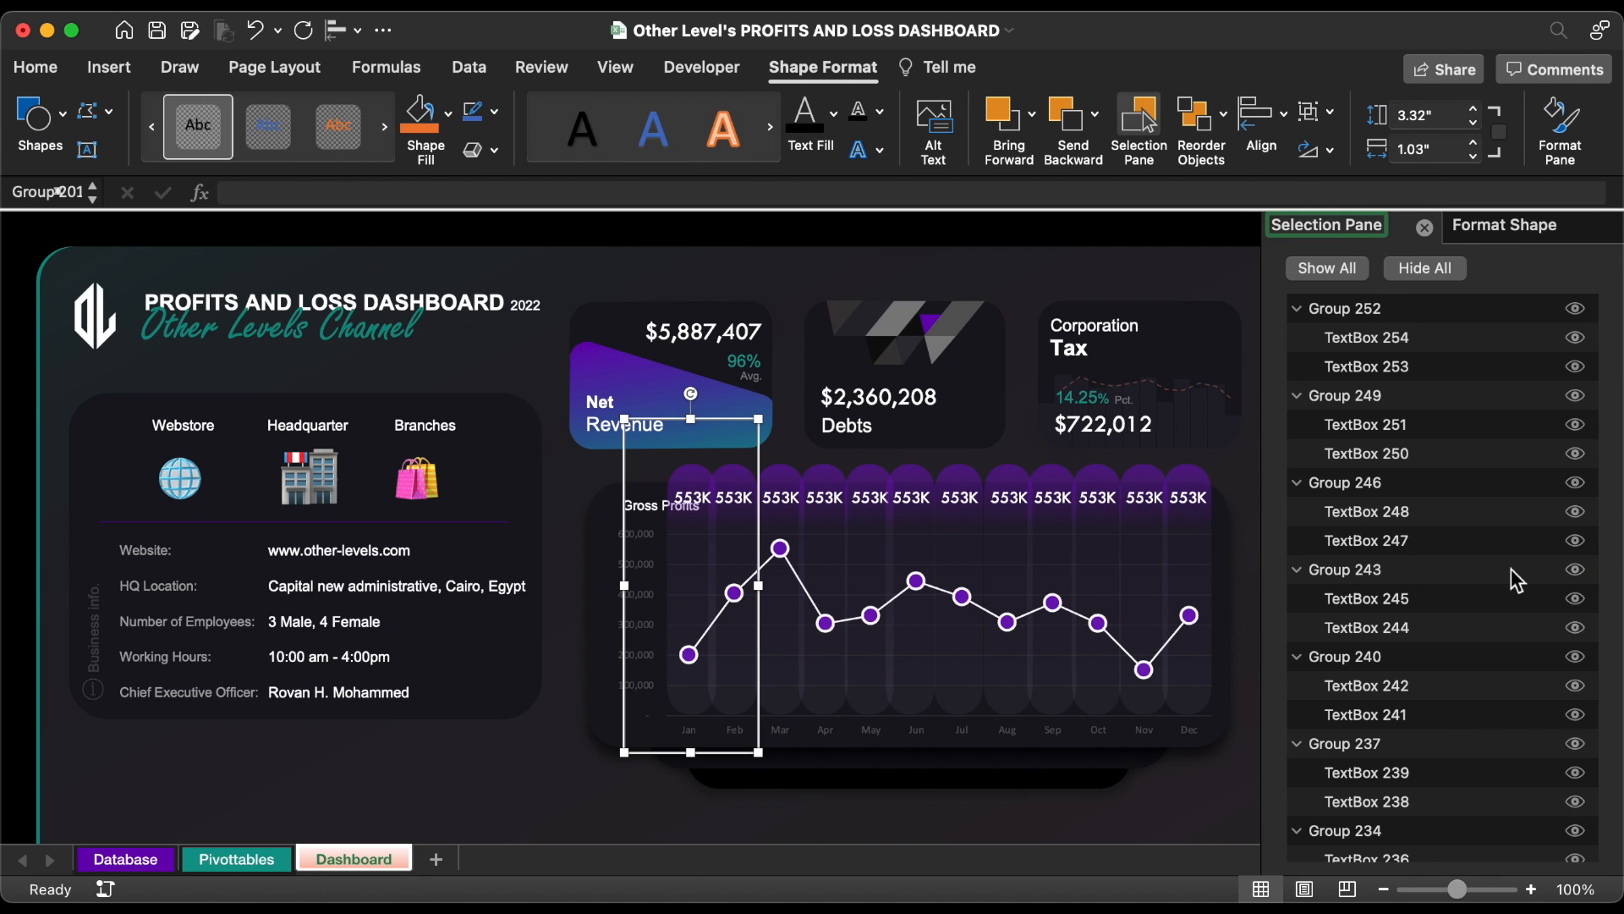
scroll(1514, 580, down, 10)
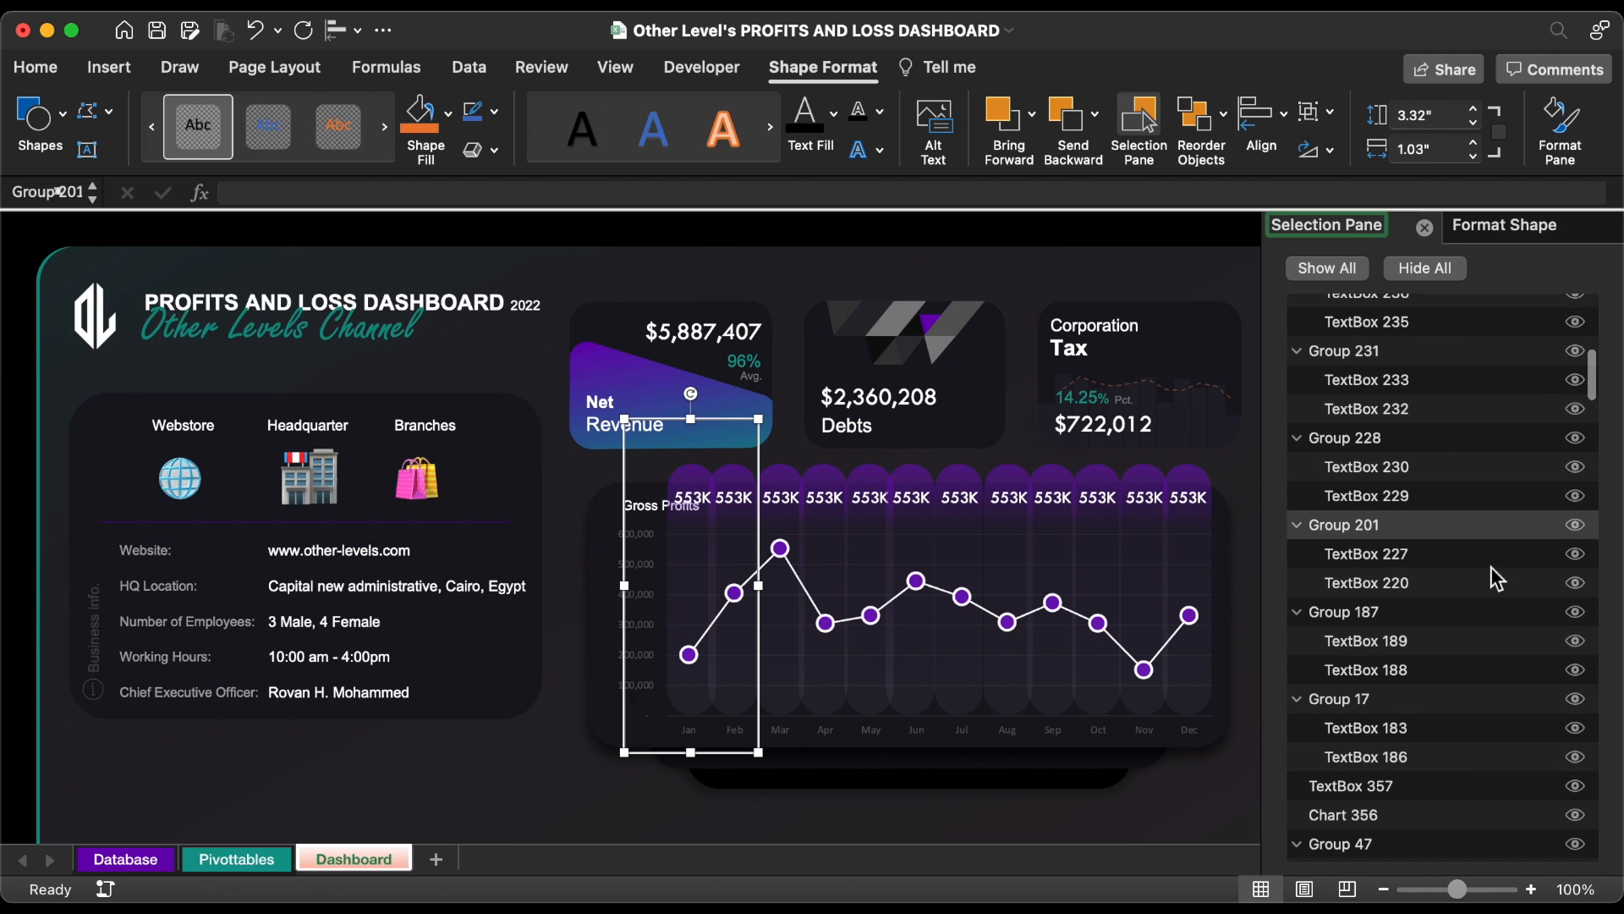
click(1402, 565)
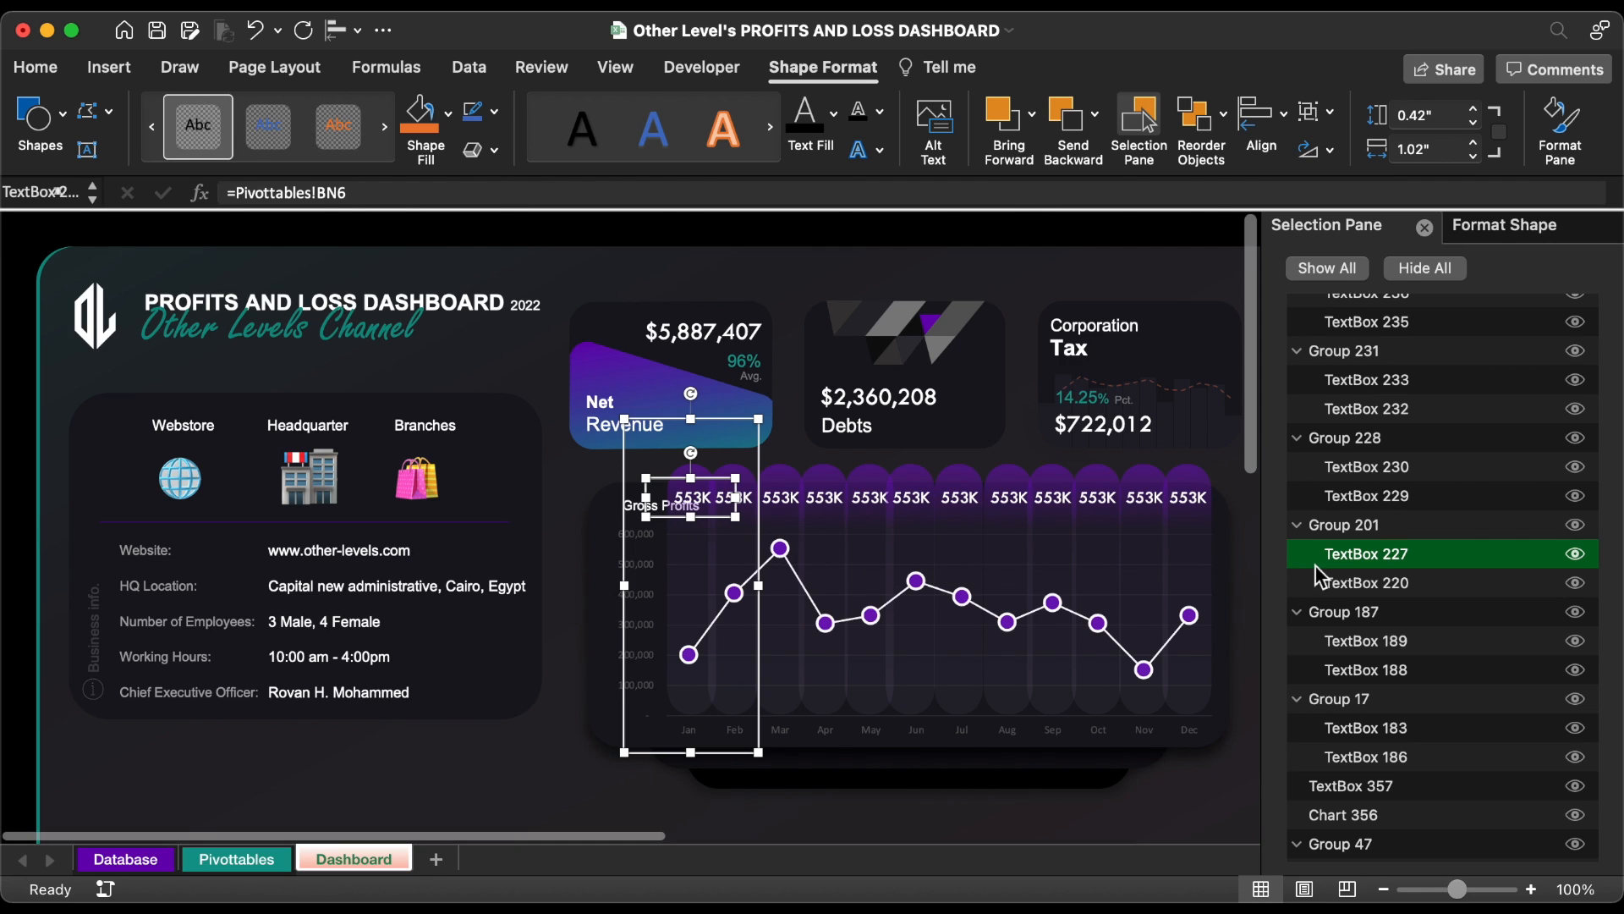
click(381, 194)
key(super+a)
text(=)
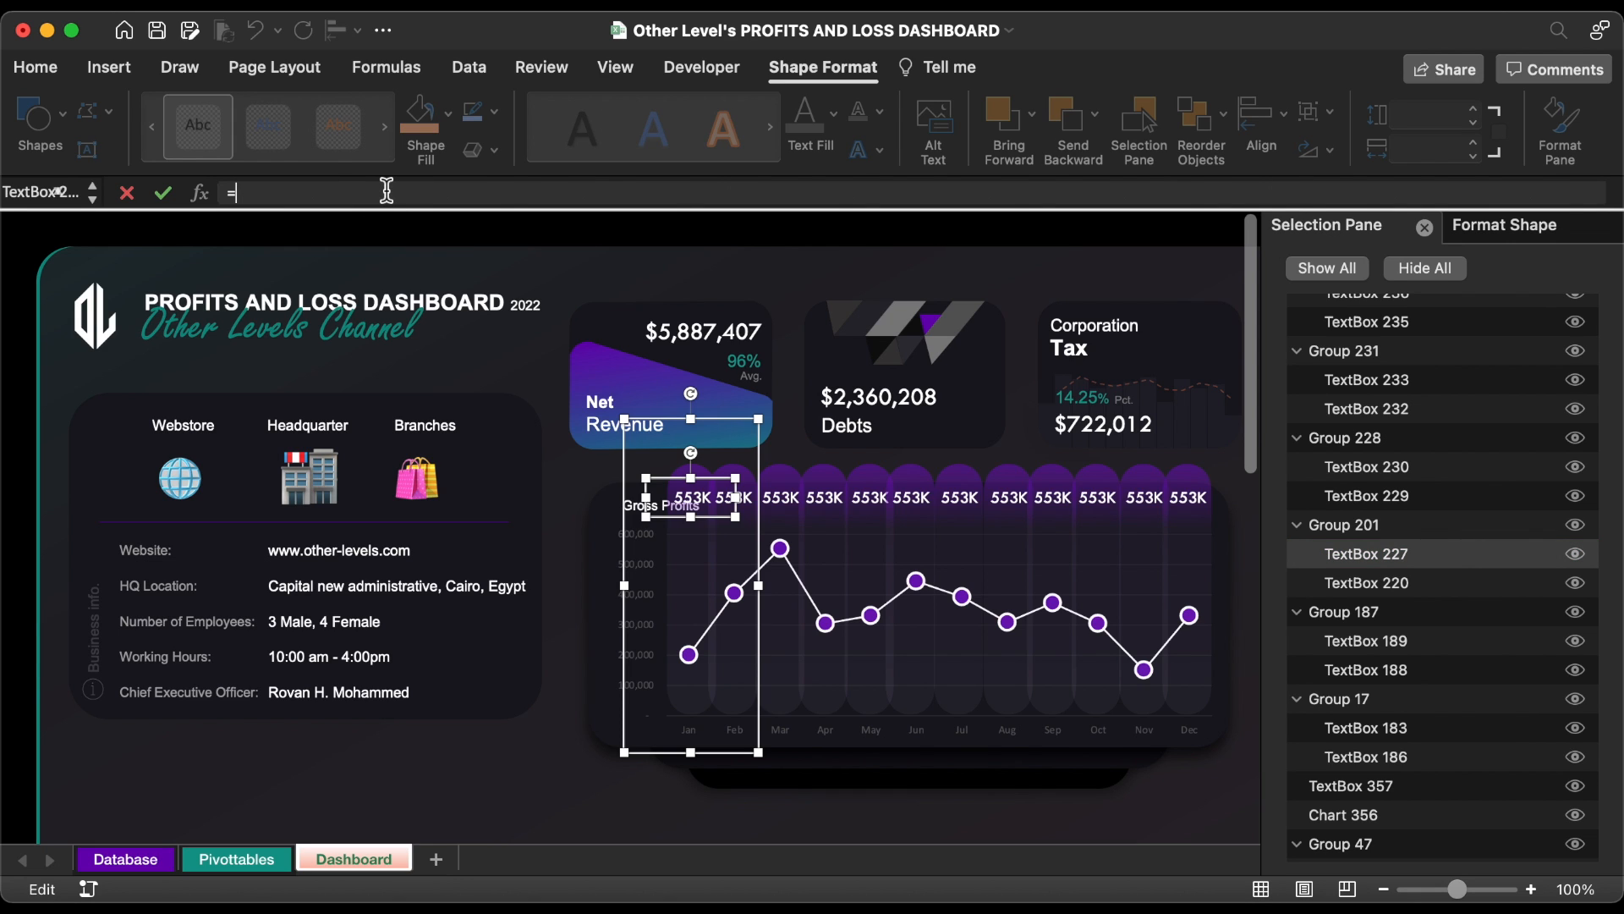
click(245, 859)
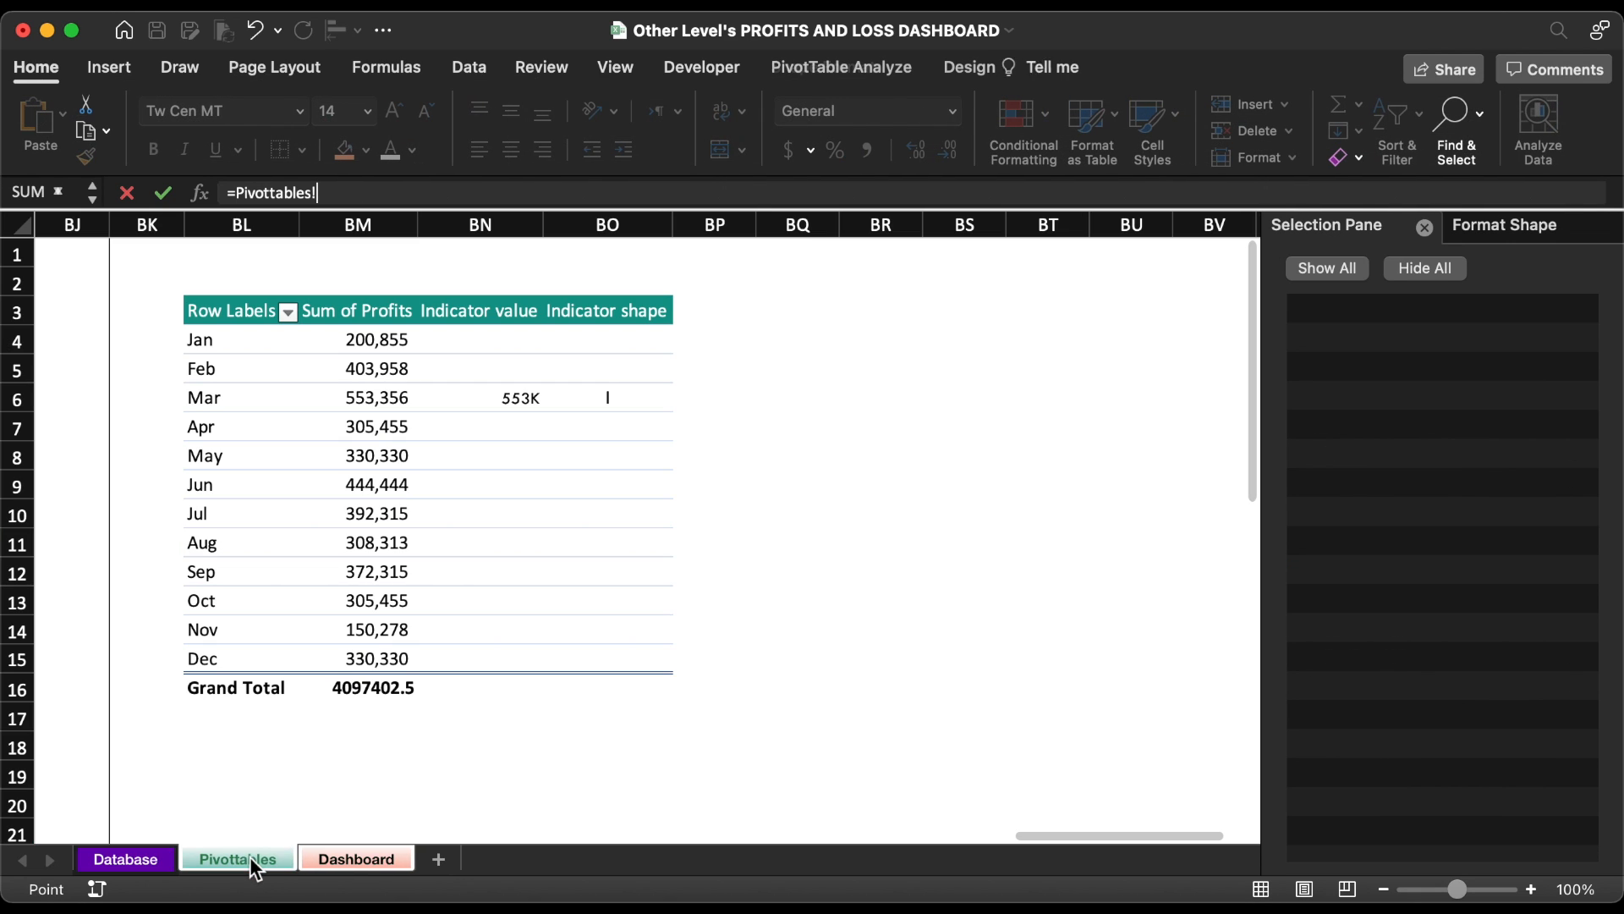
click(503, 348)
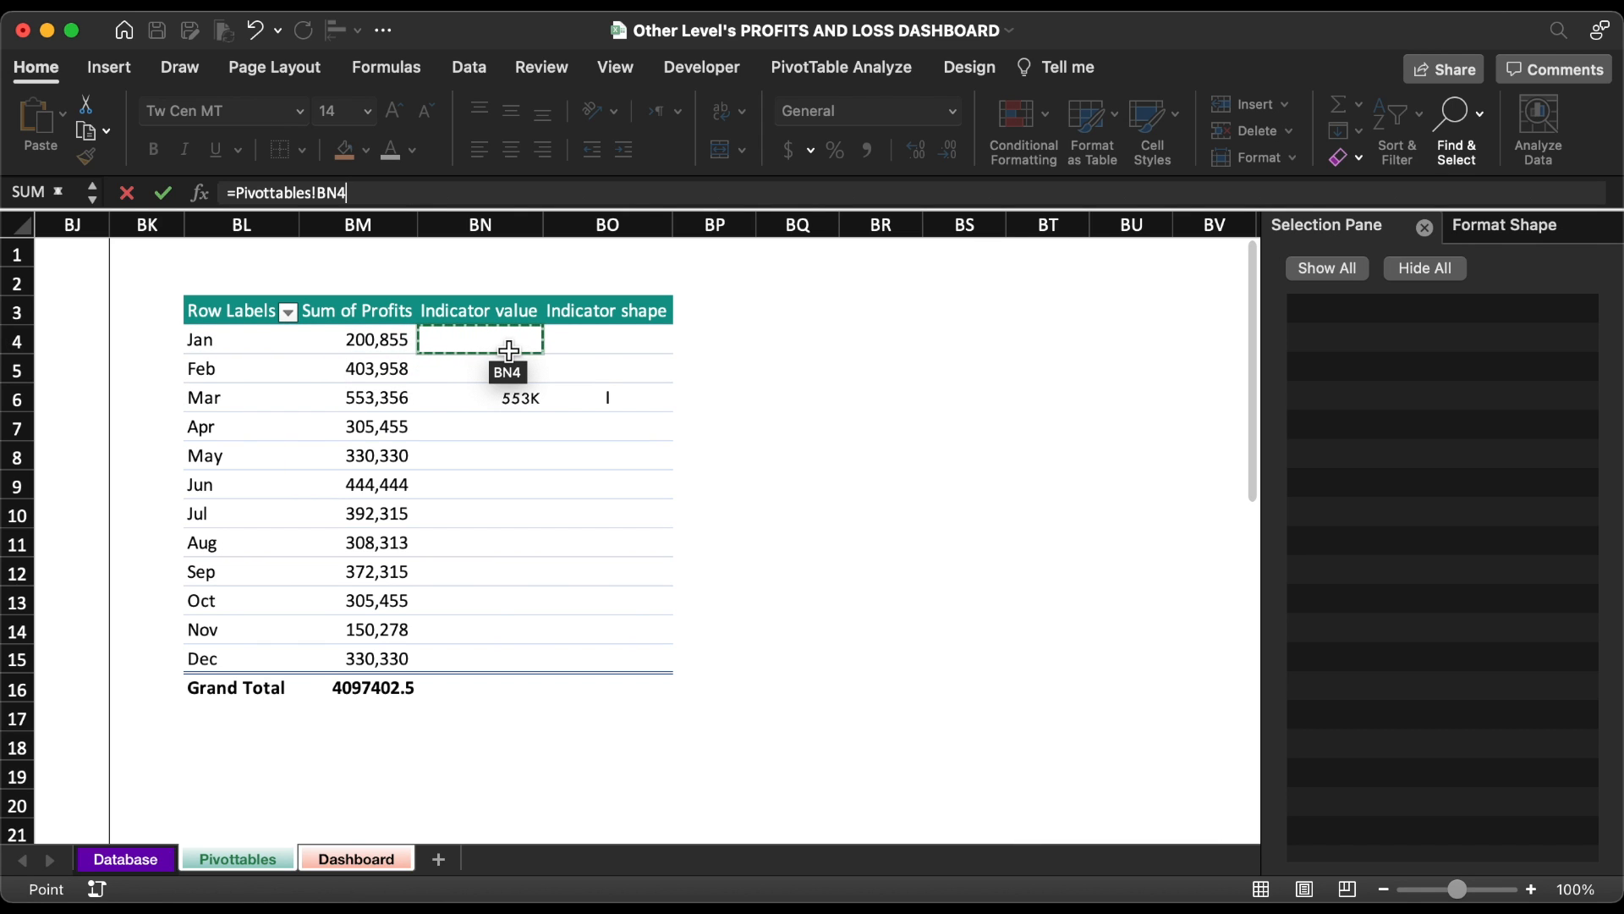
key(Return)
- Replace the reference of January's indicator bar text box with a link to Pivottables!BO4
click(1408, 689)
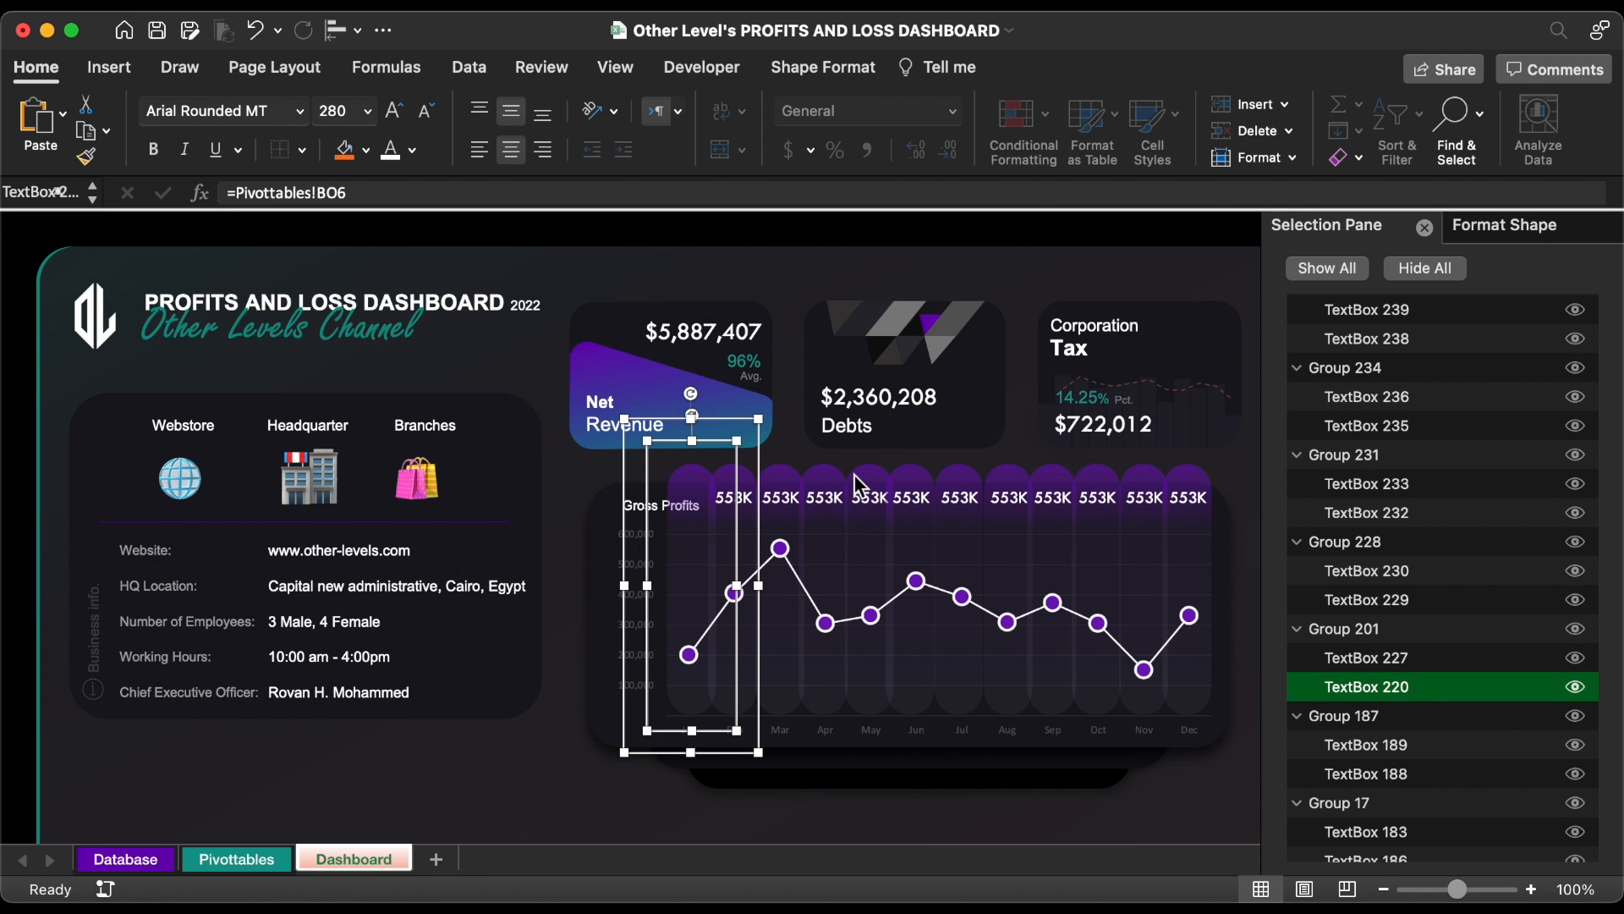
double_click(449, 192)
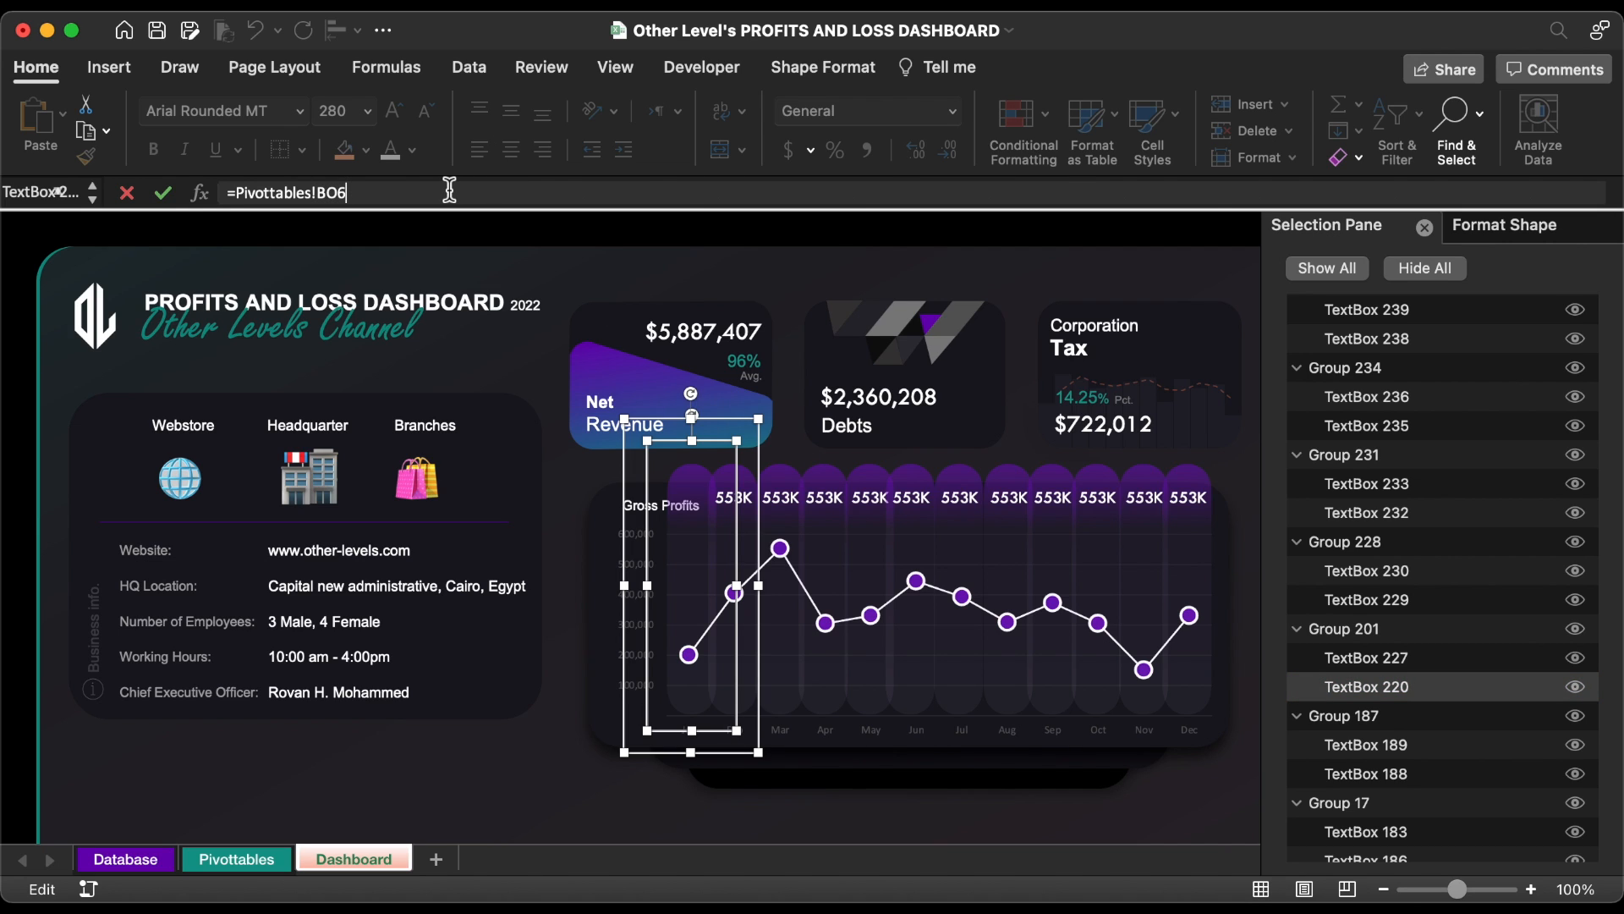
key(BackSpace)
key(BackSpace)
key(BackSpace)
key(BackSpace)
key(BackSpace)
key(BackSpace)
key(BackSpace)
key(BackSpace)
key(BackSpace)
key(BackSpace)
key(BackSpace)
key(BackSpace)
key(BackSpace)
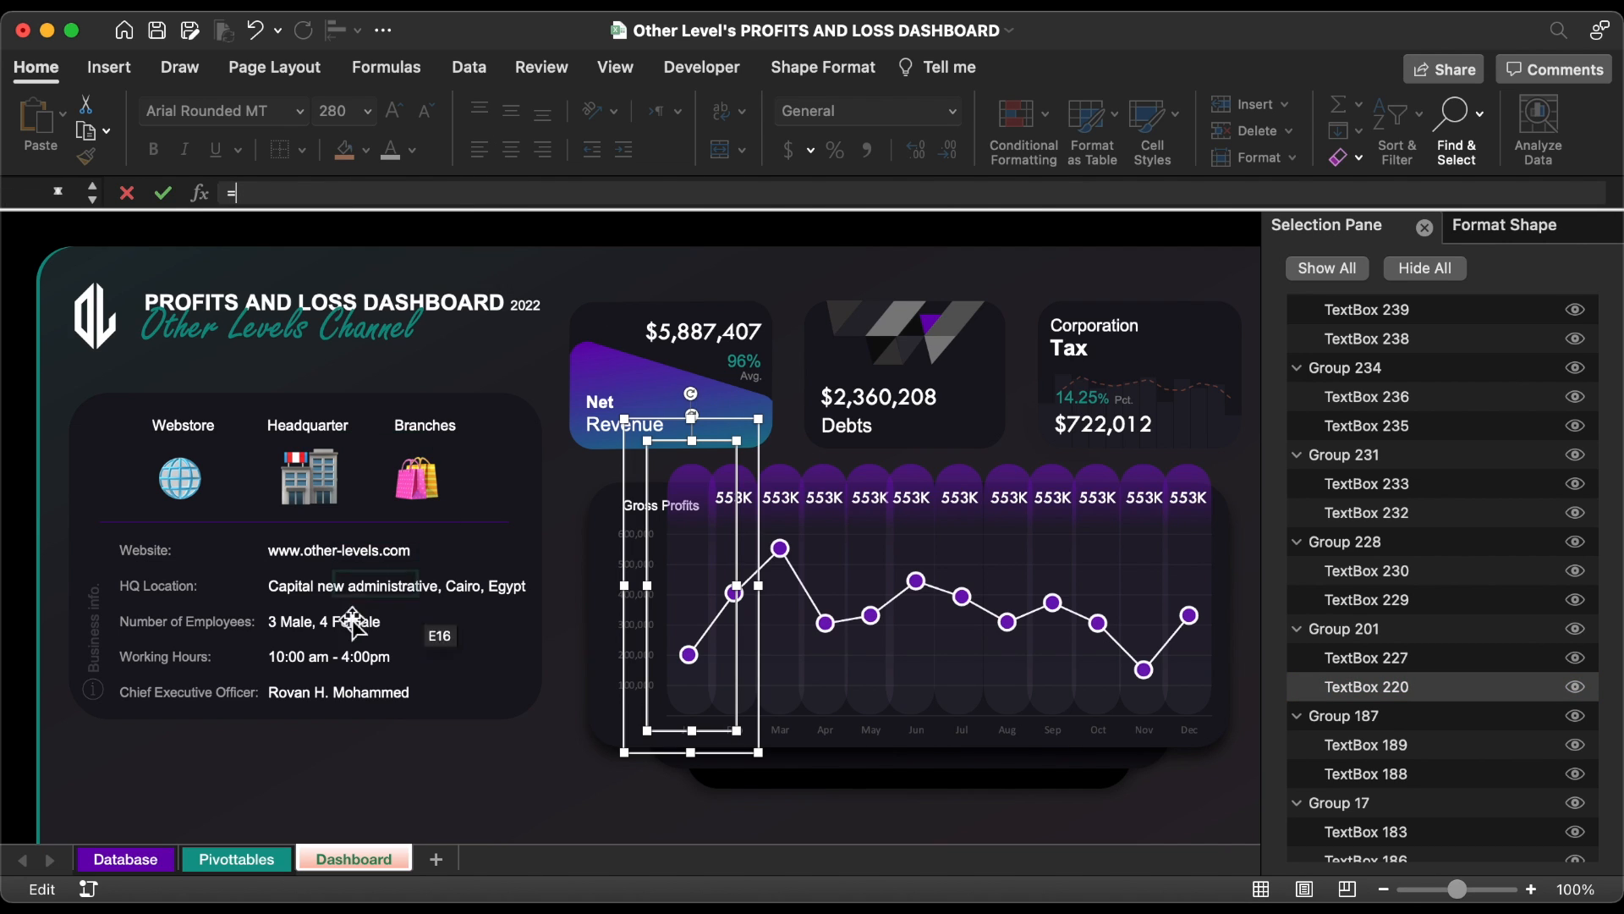
click(265, 860)
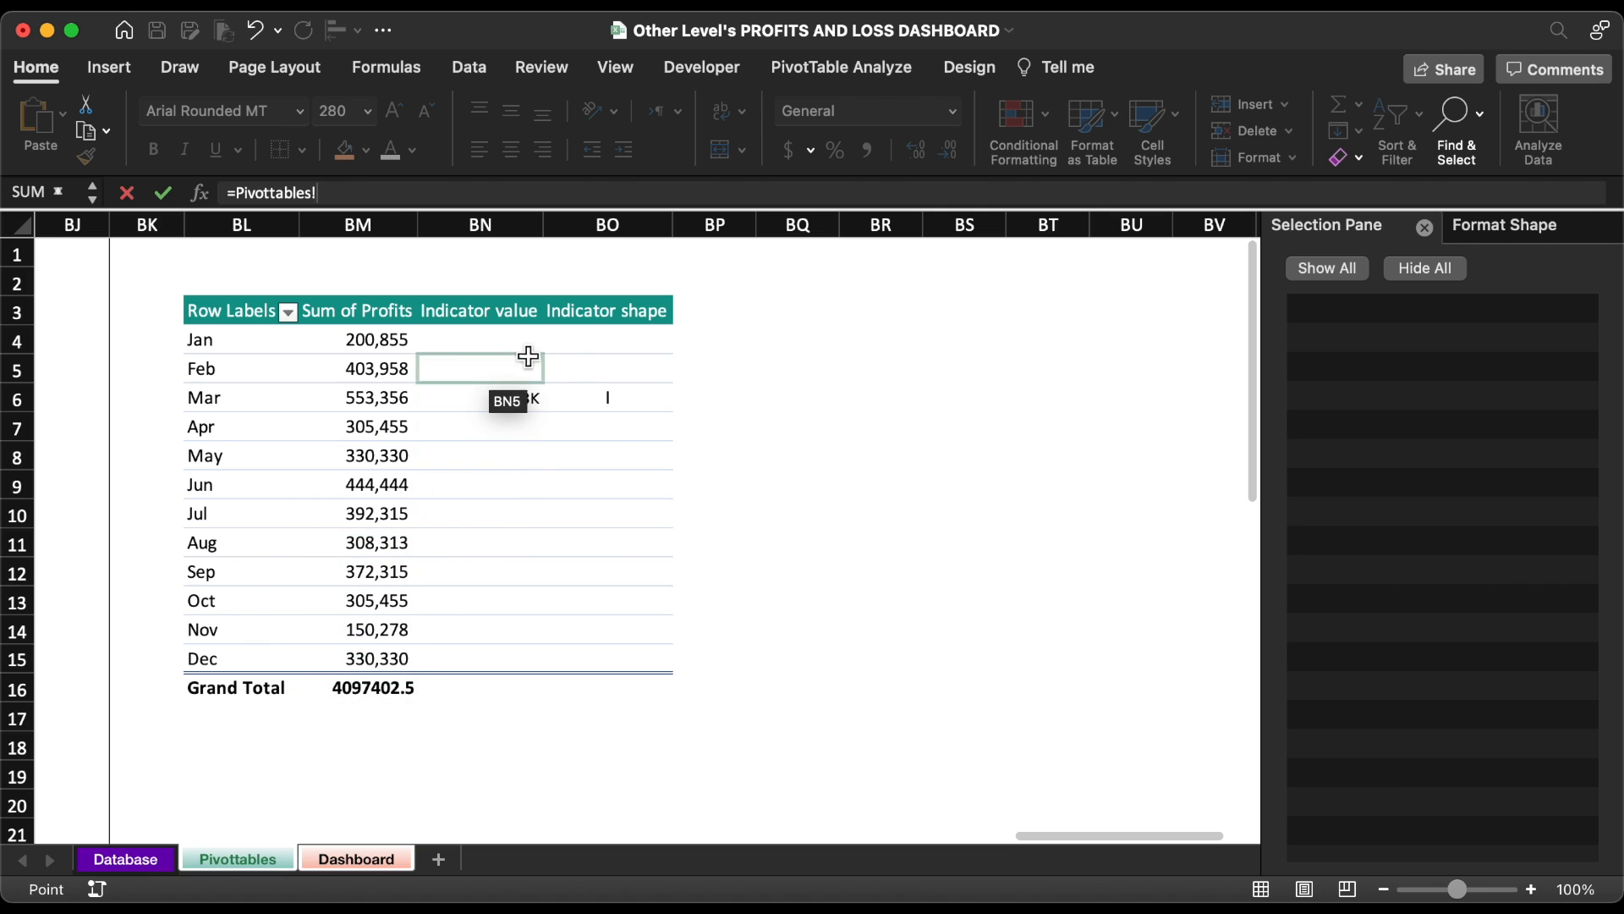
click(636, 350)
key(Return)
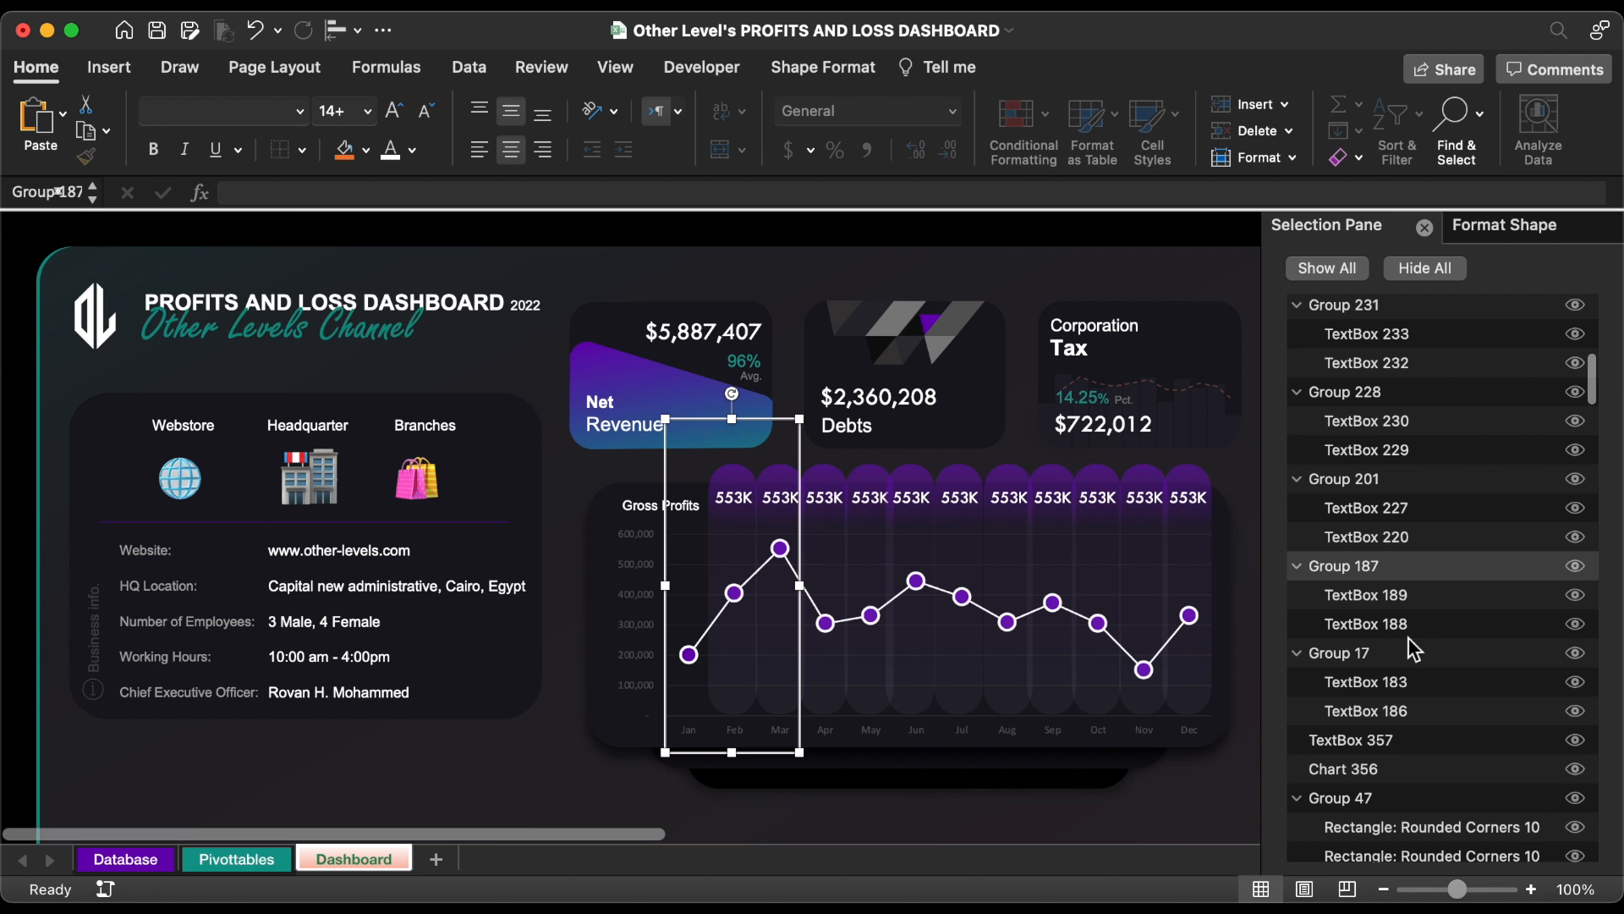
- Link the value text box in February's indicator group to Pivottables!BN5
click(1392, 603)
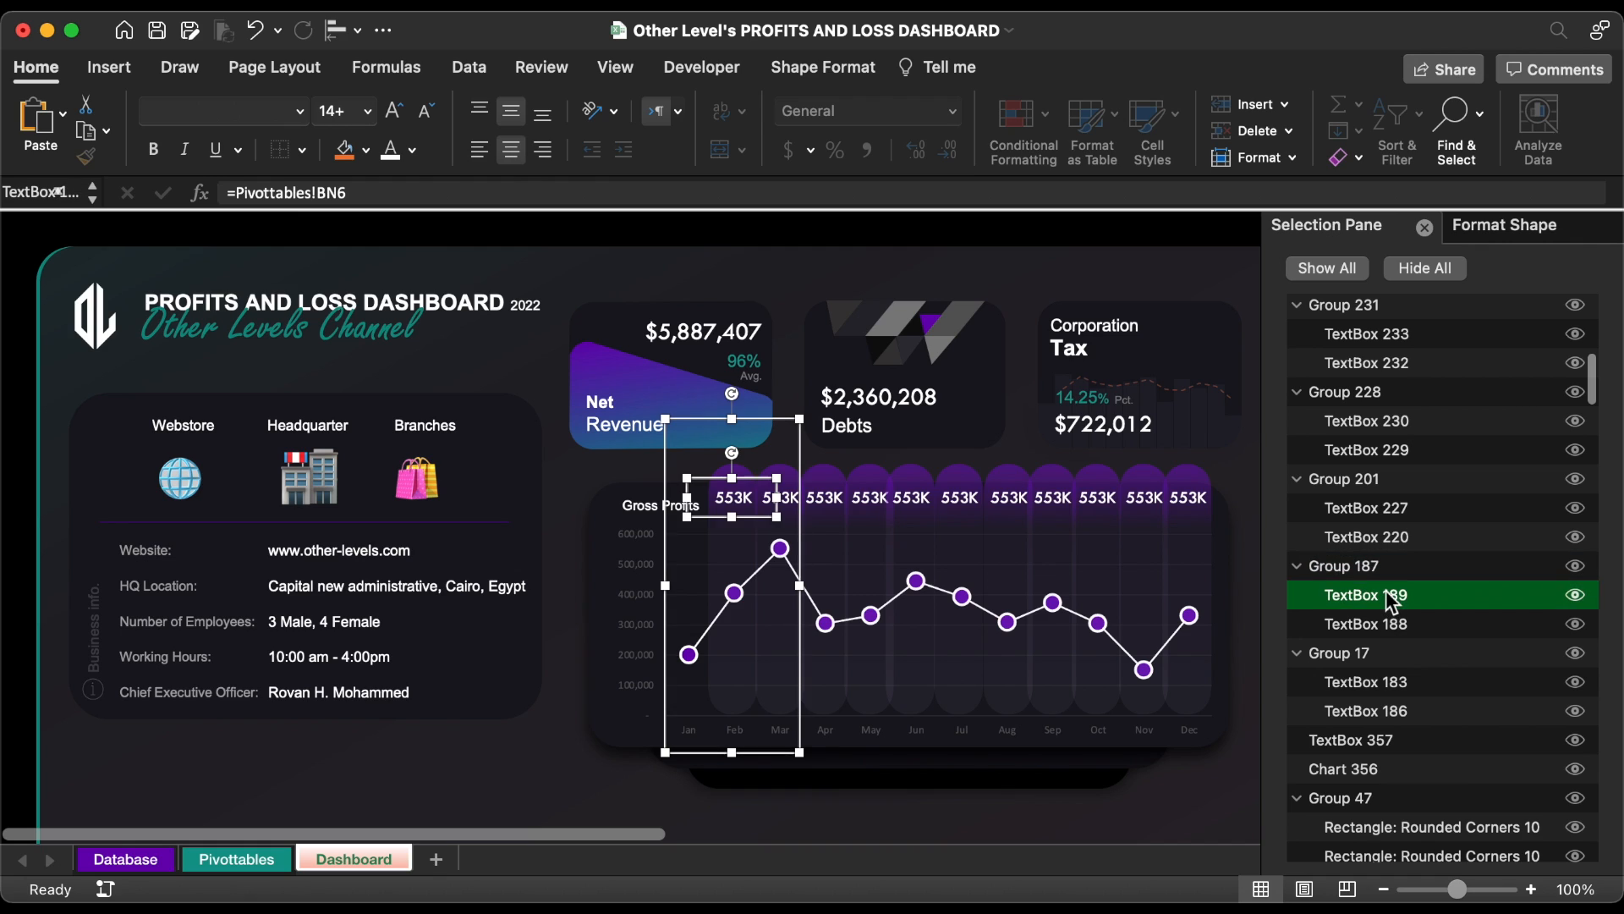
triple_click(410, 189)
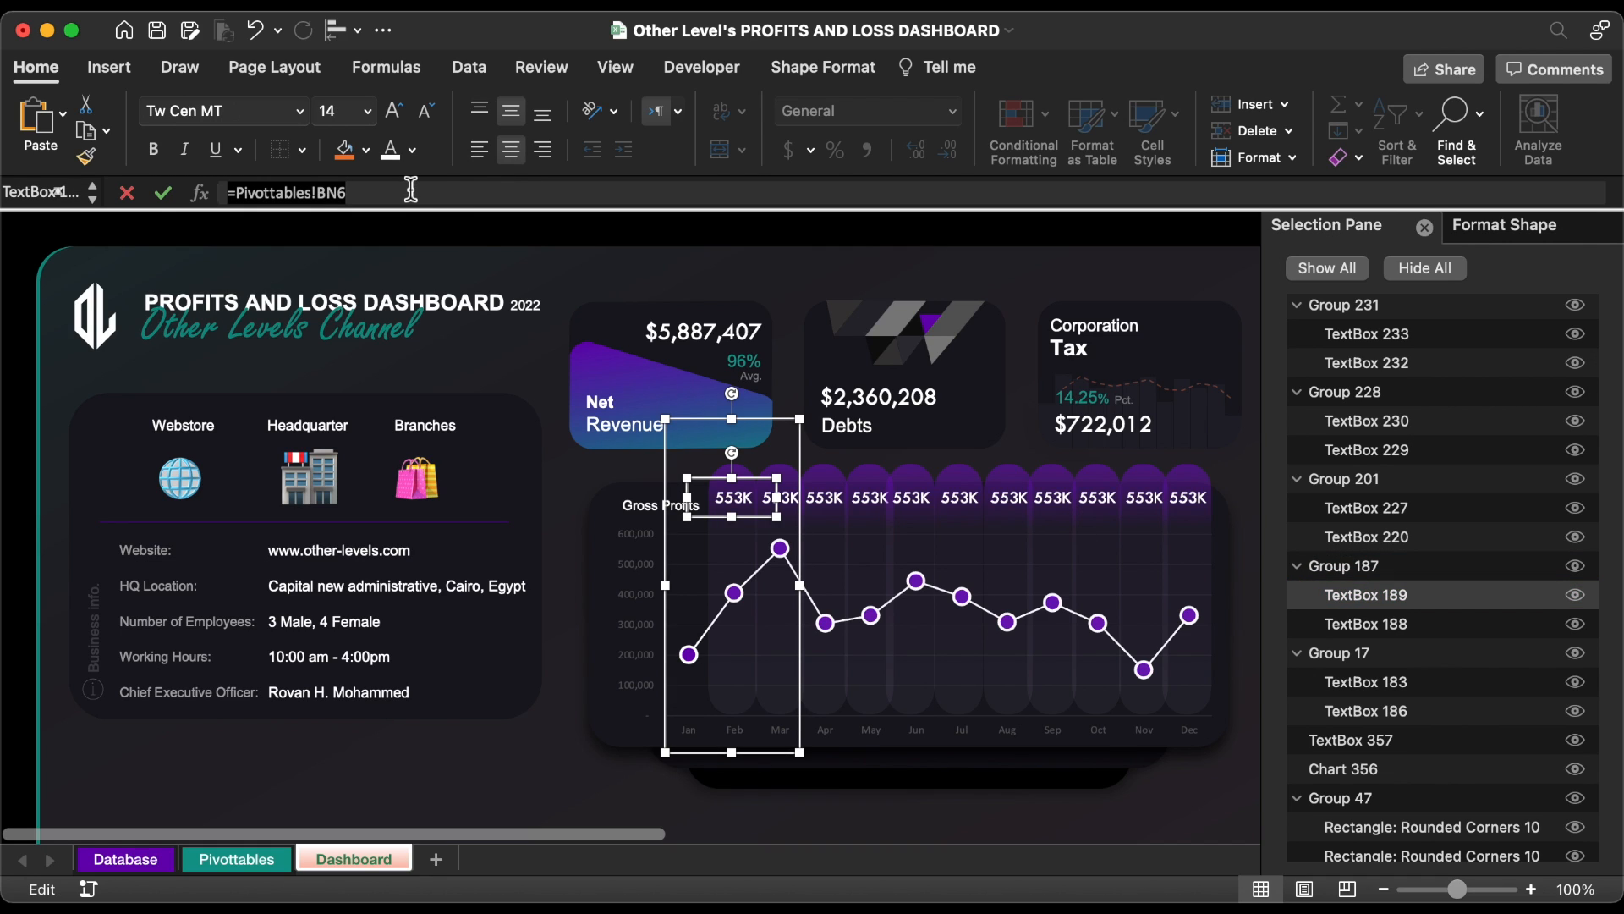
text(=)
click(237, 860)
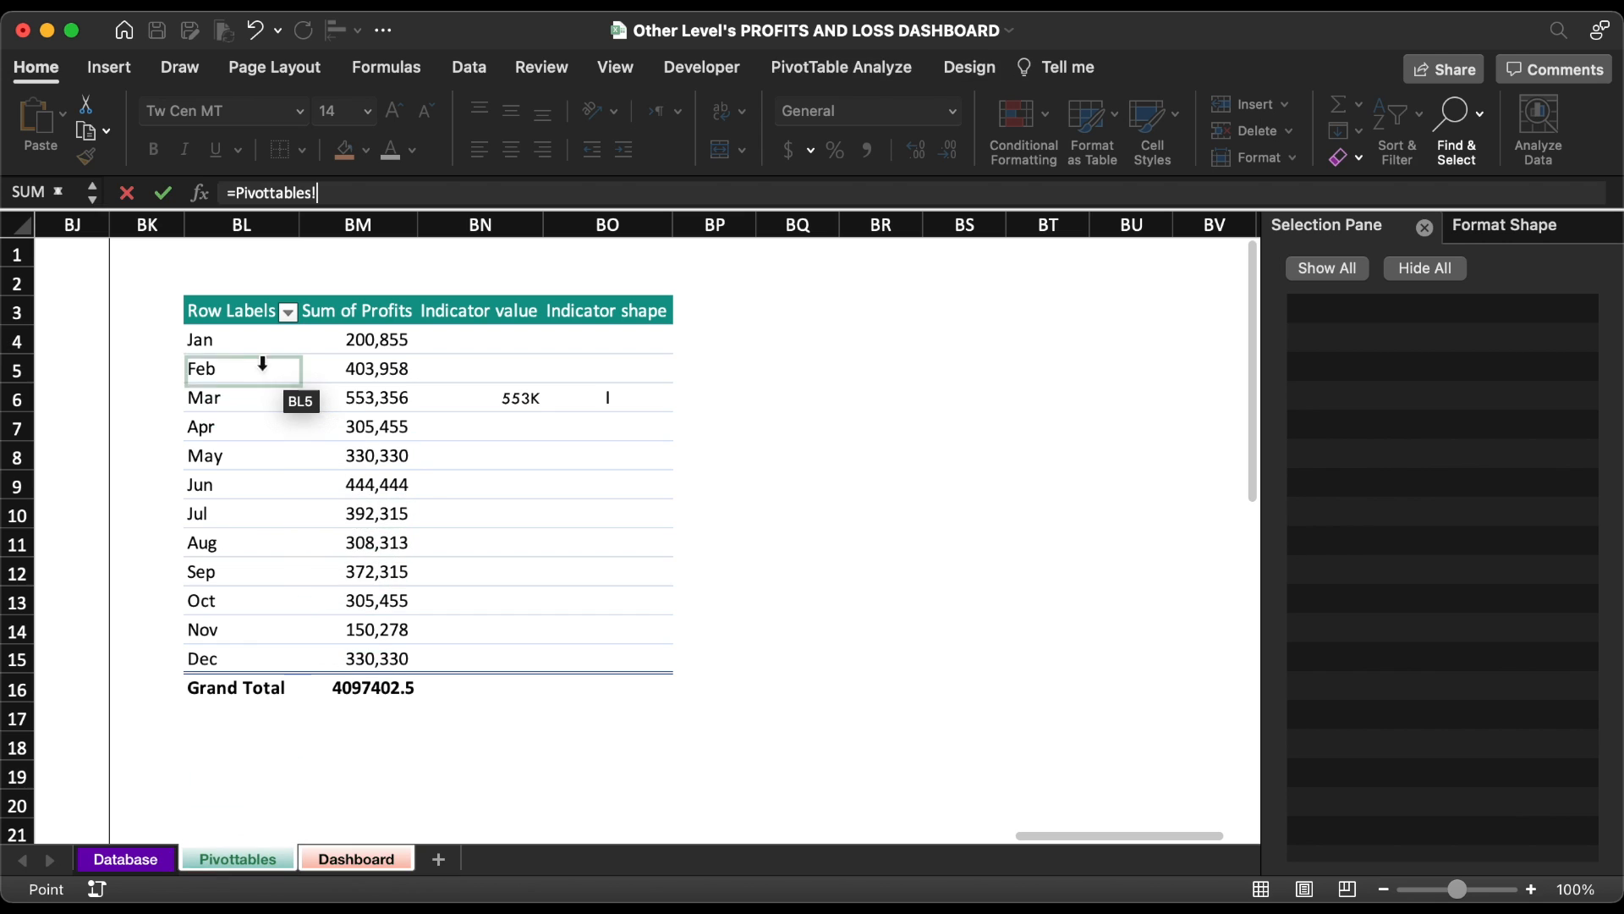
click(501, 372)
key(Return)
- Link February's indicator bar text box to Pivottables!BO5
click(1307, 651)
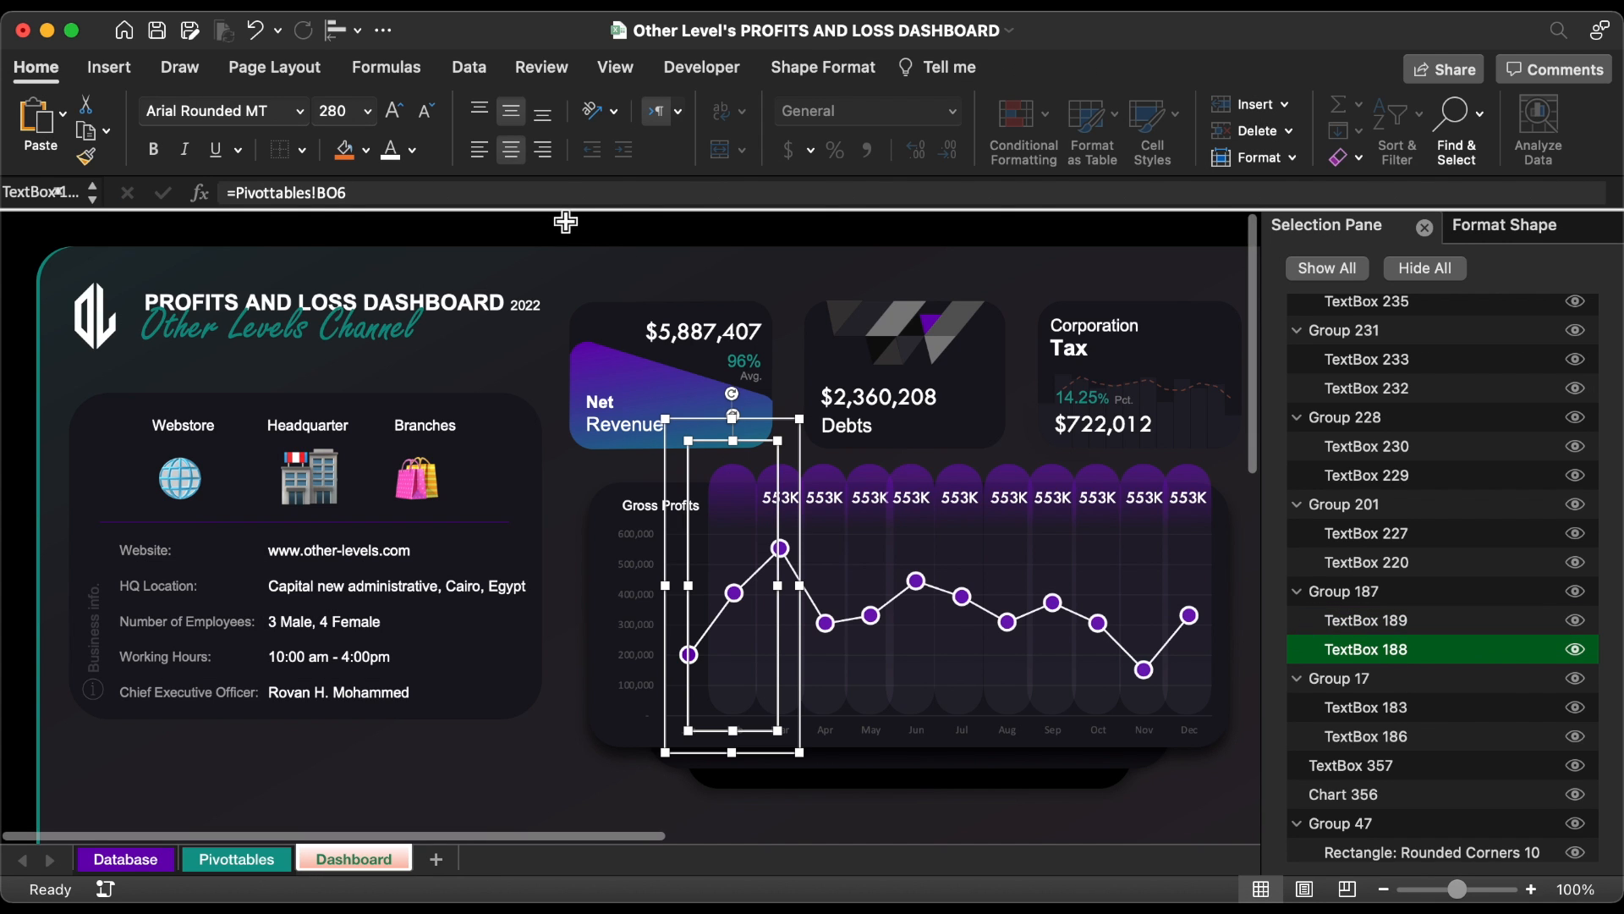
click(523, 196)
key(super+a)
text(=)
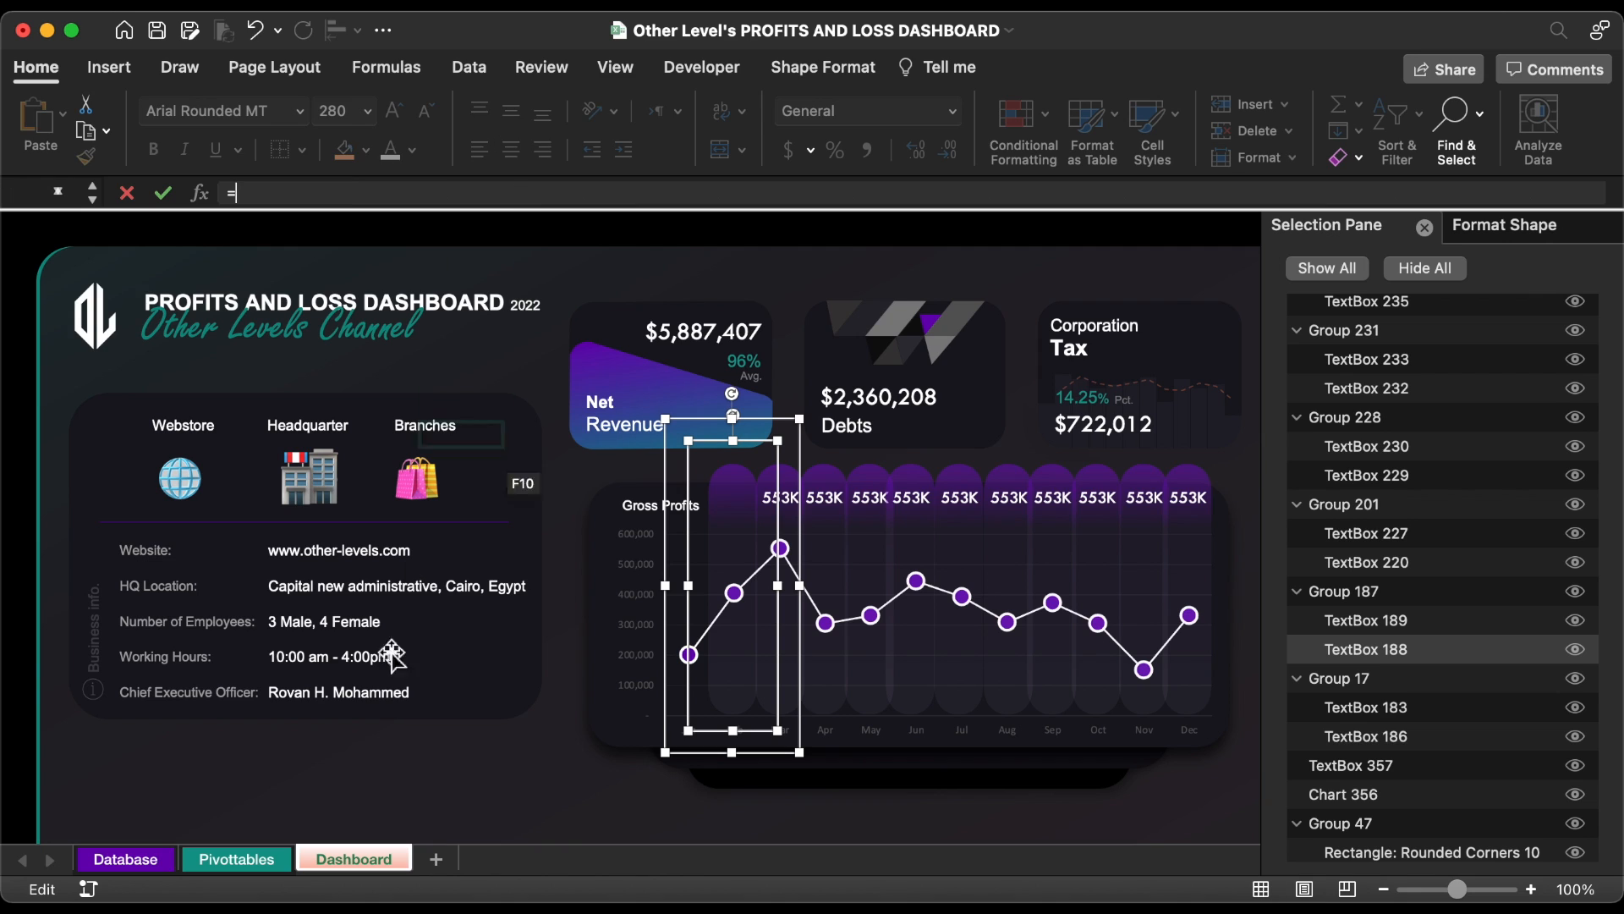
click(237, 859)
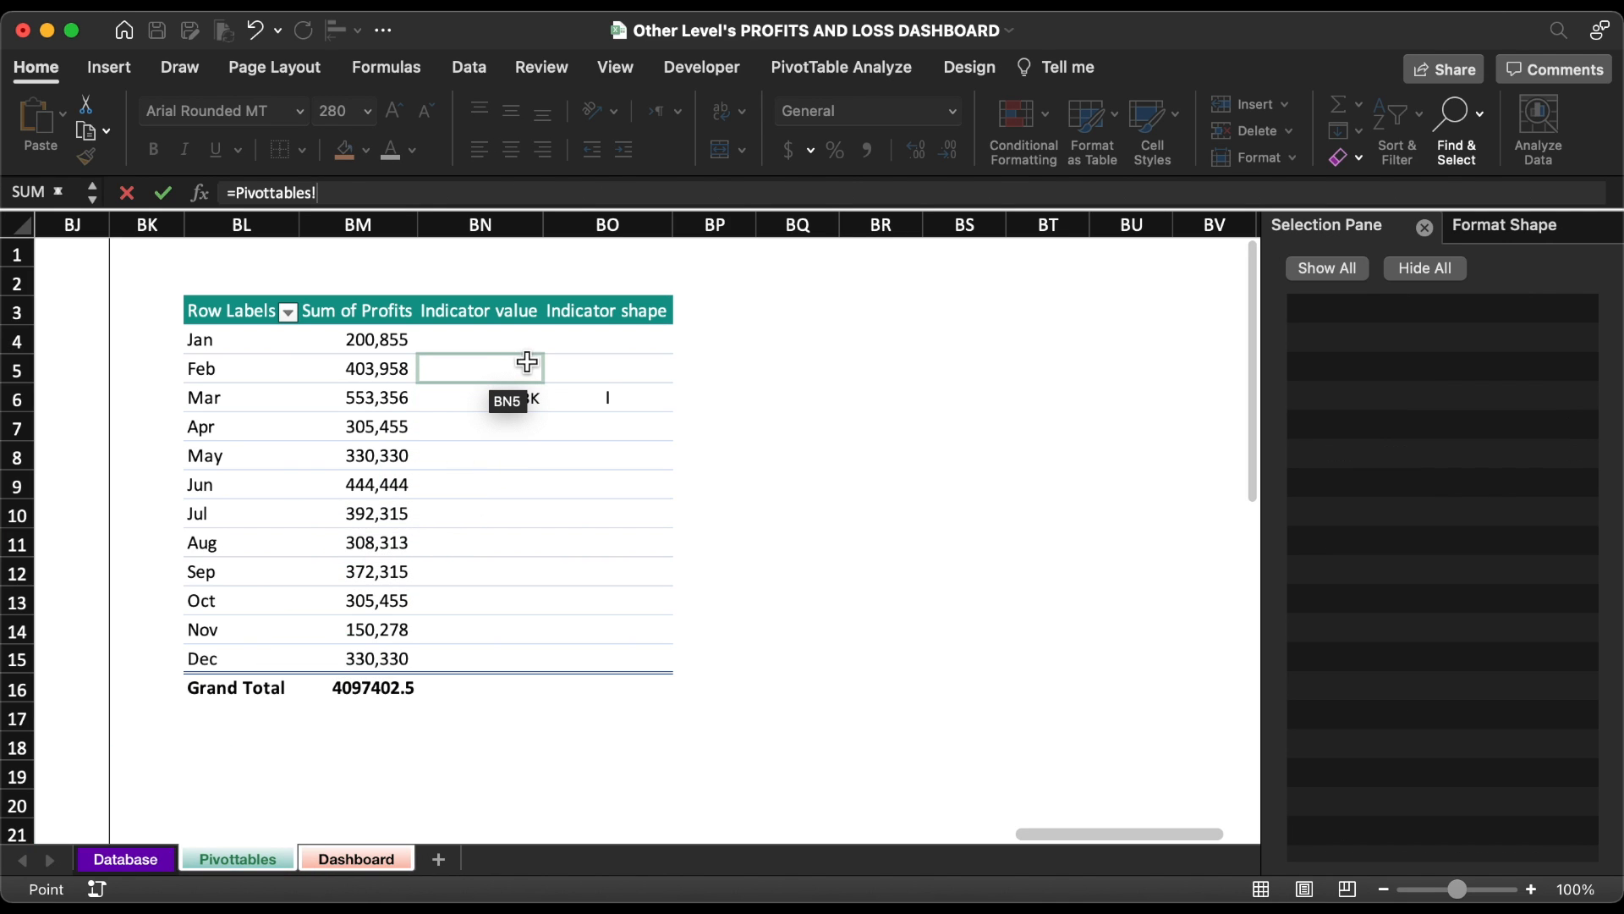
click(597, 376)
key(Return)
- Link the value text box in April's indicator group to Pivottables!BN7
click(1402, 622)
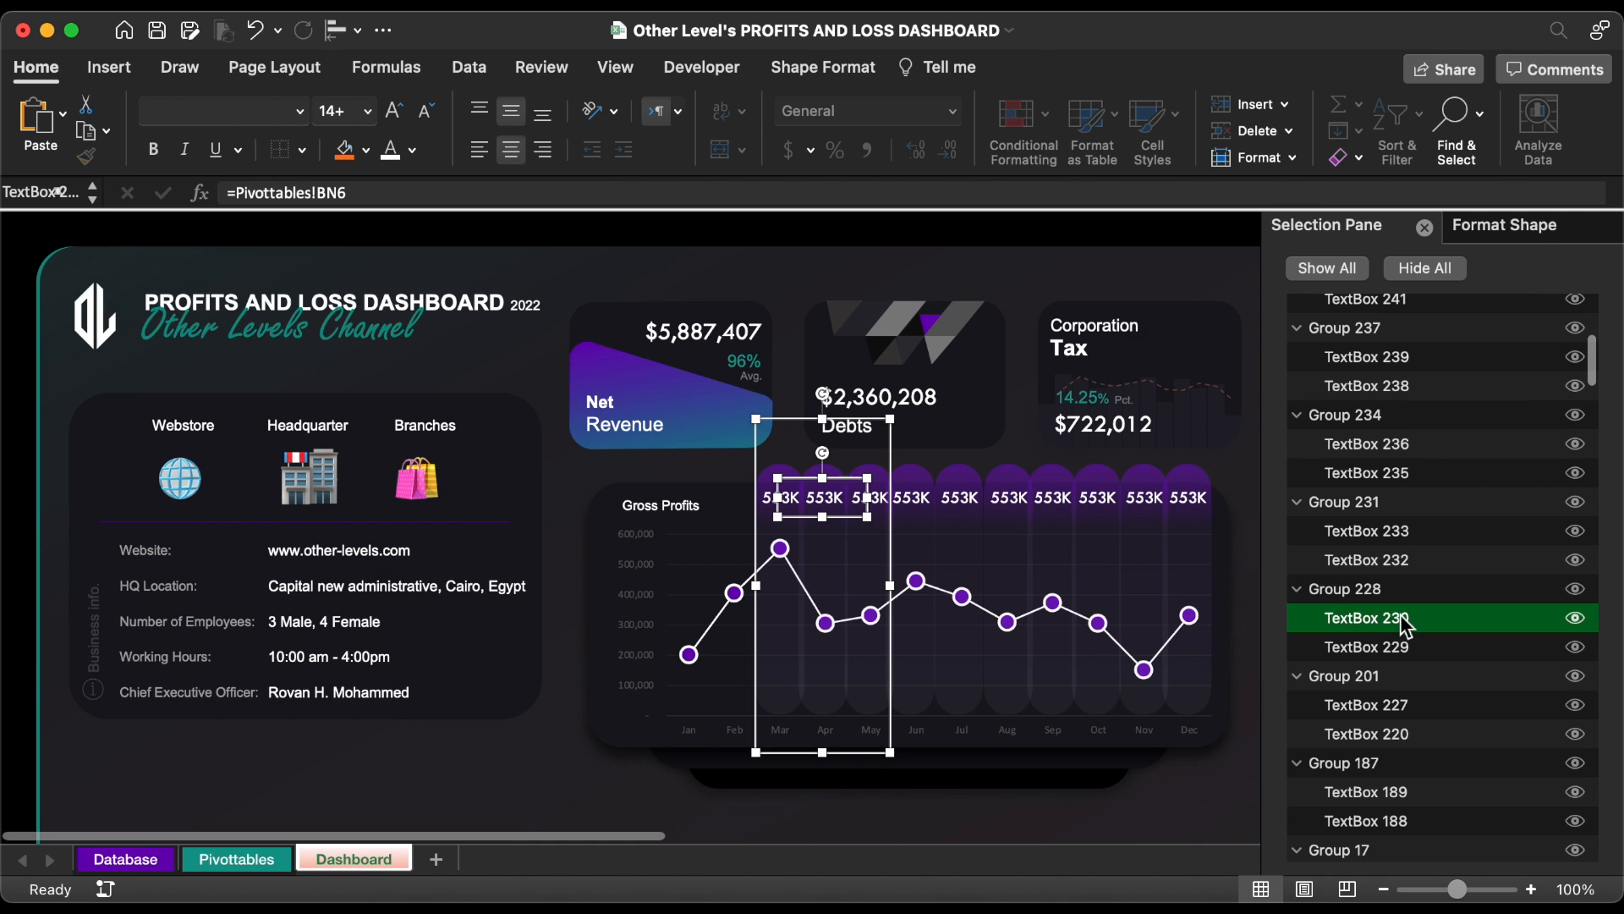
click(443, 199)
key(super+a)
text(=)
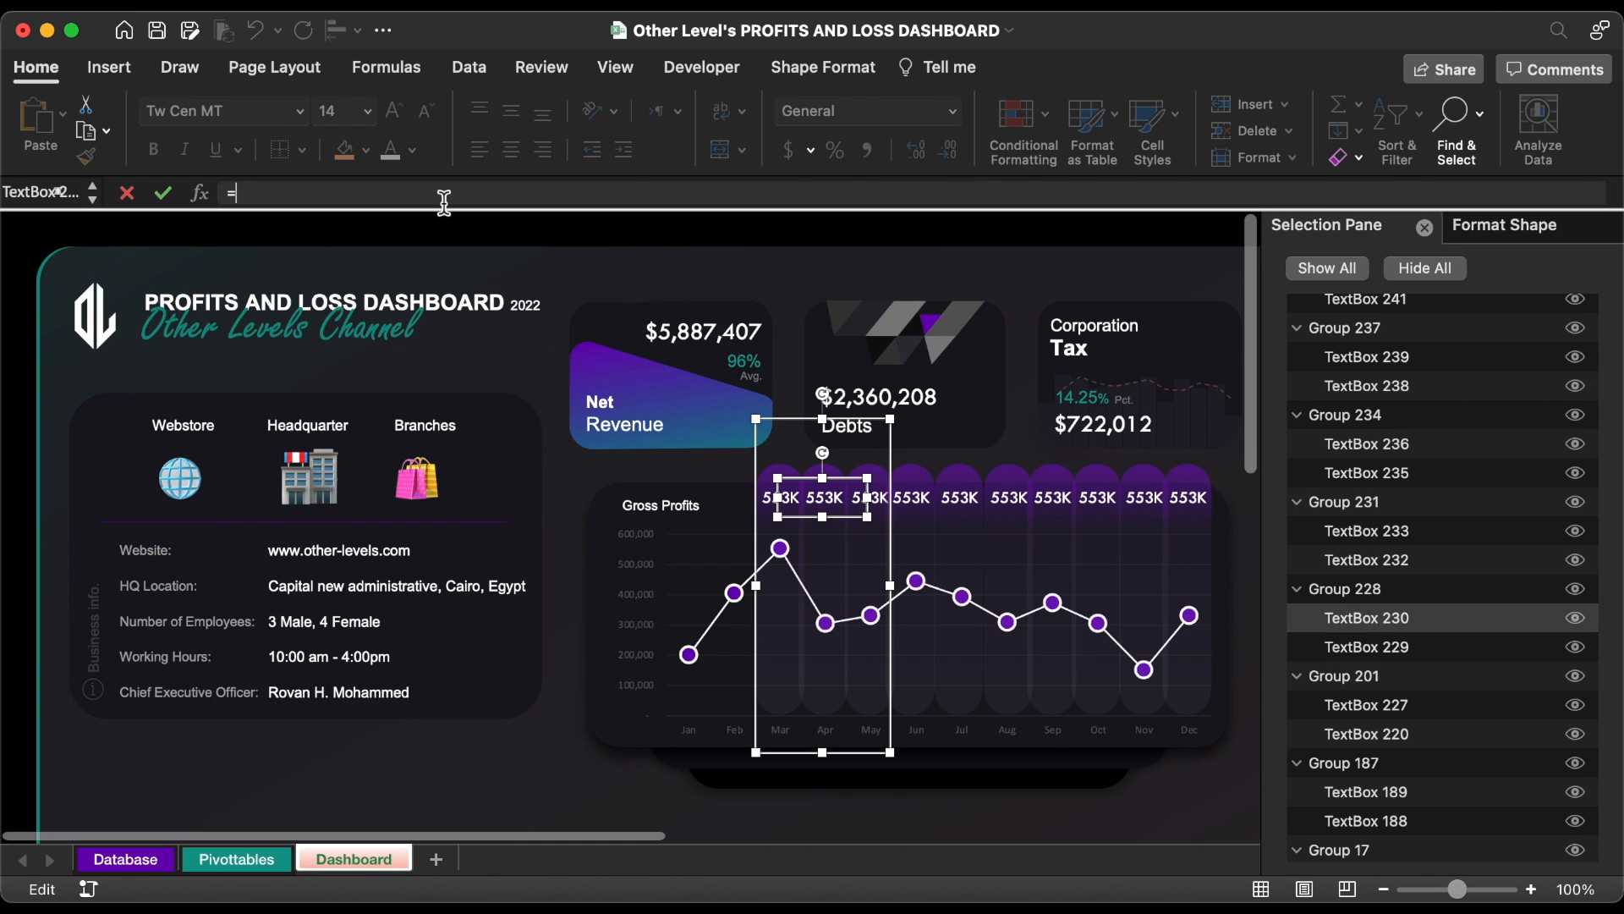
click(227, 859)
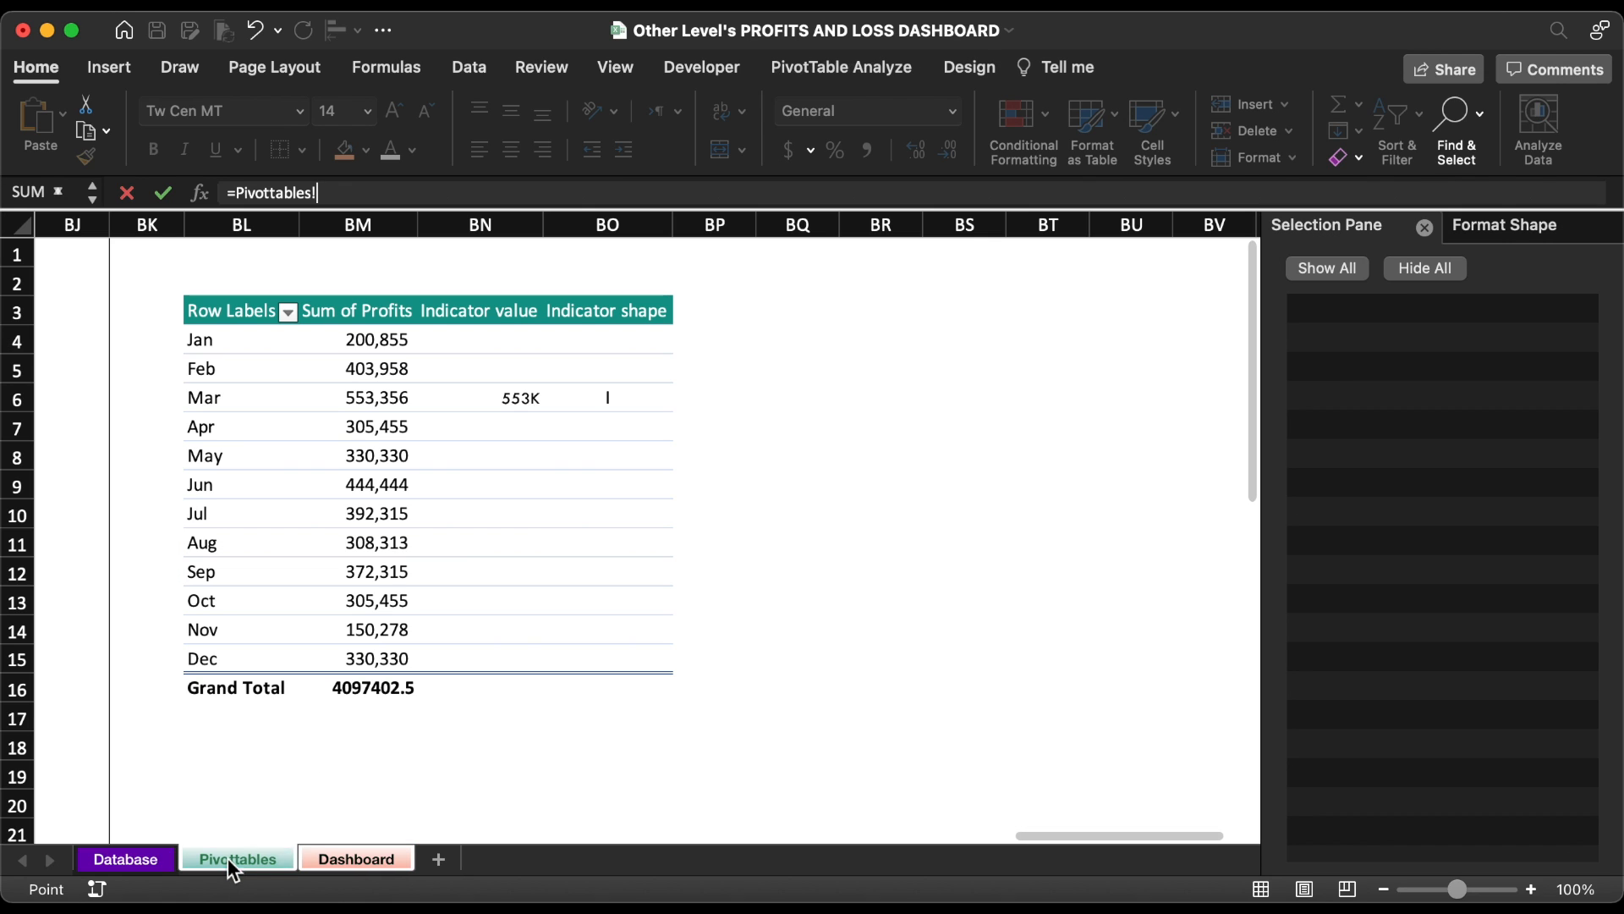
click(514, 427)
key(Return)
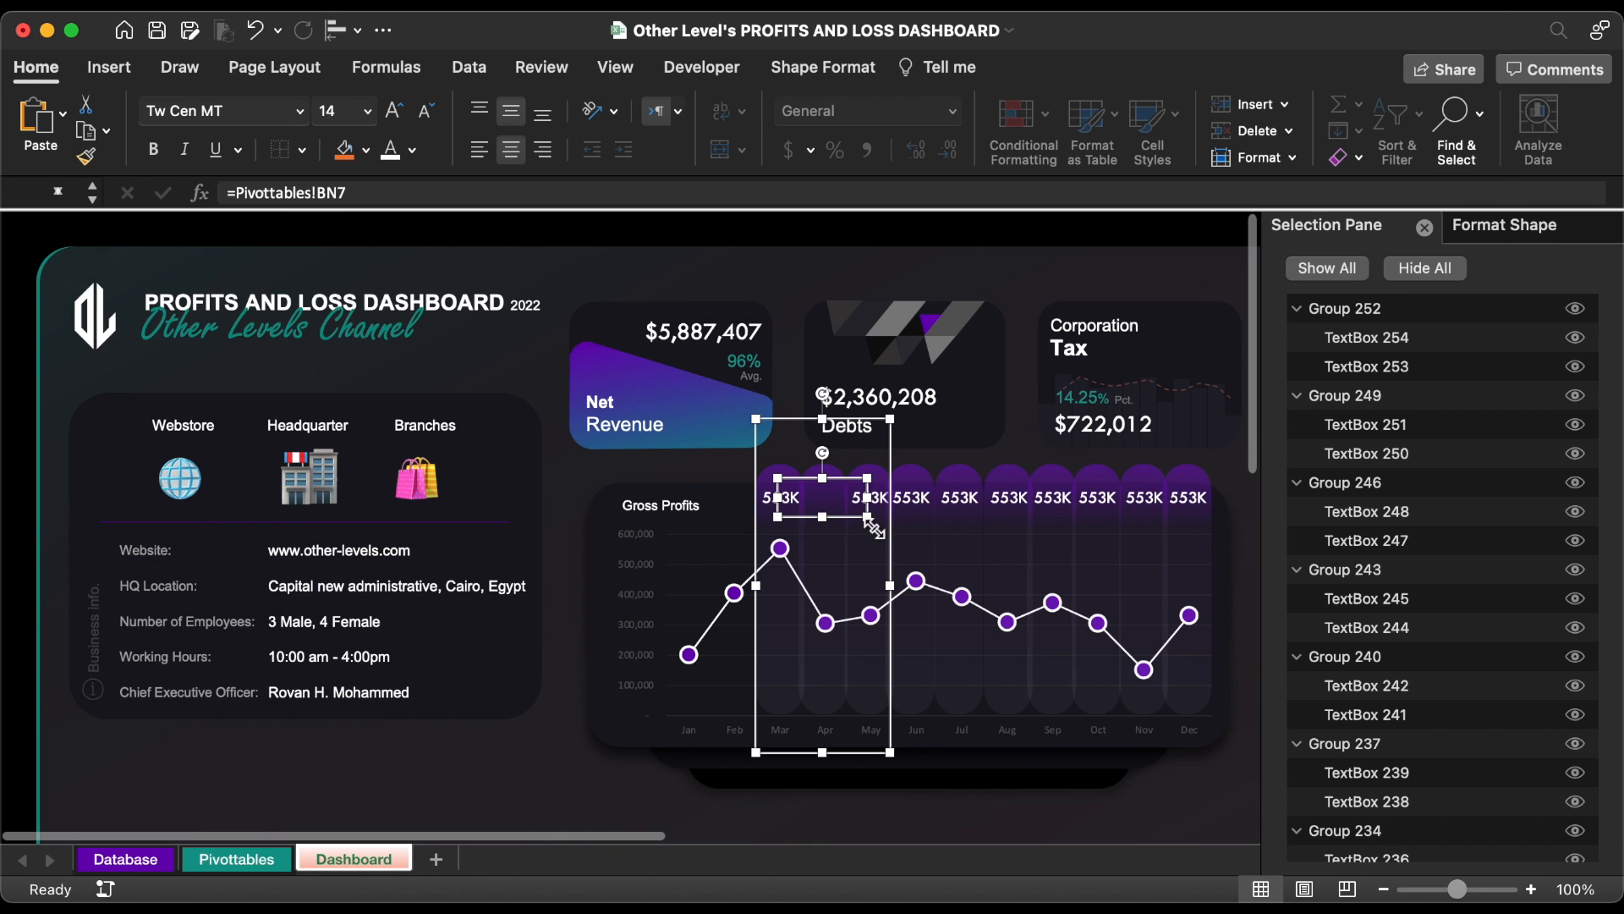
- Link April's indicator bar text box to Pivottables!BO7
scroll(1495, 670, down, 3)
click(1423, 770)
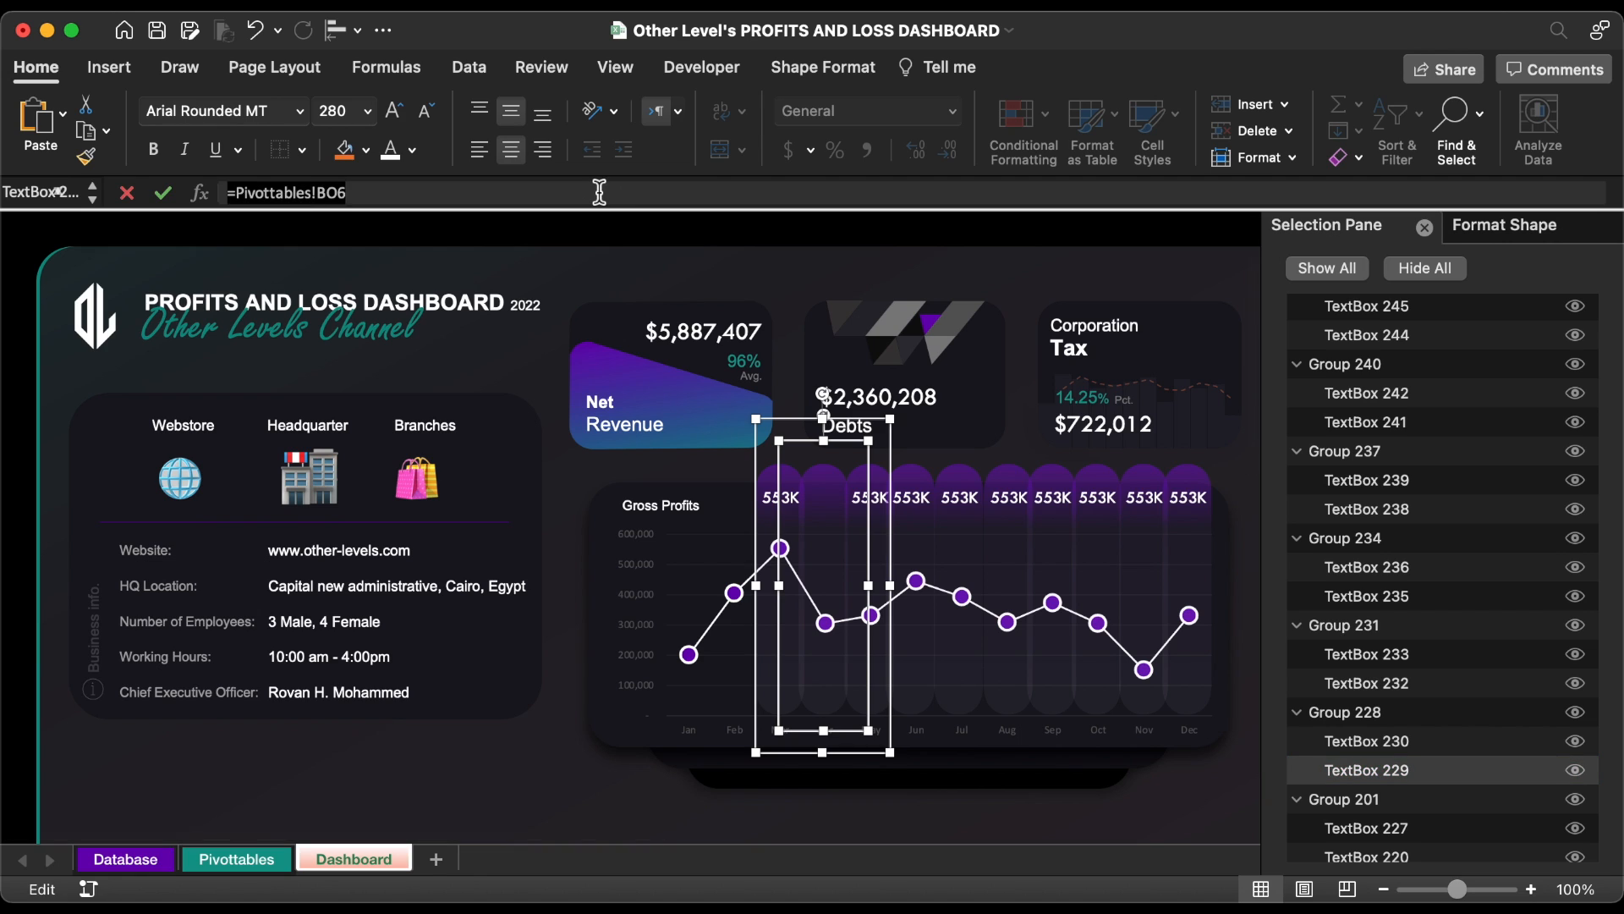
text(=)
click(254, 858)
click(631, 435)
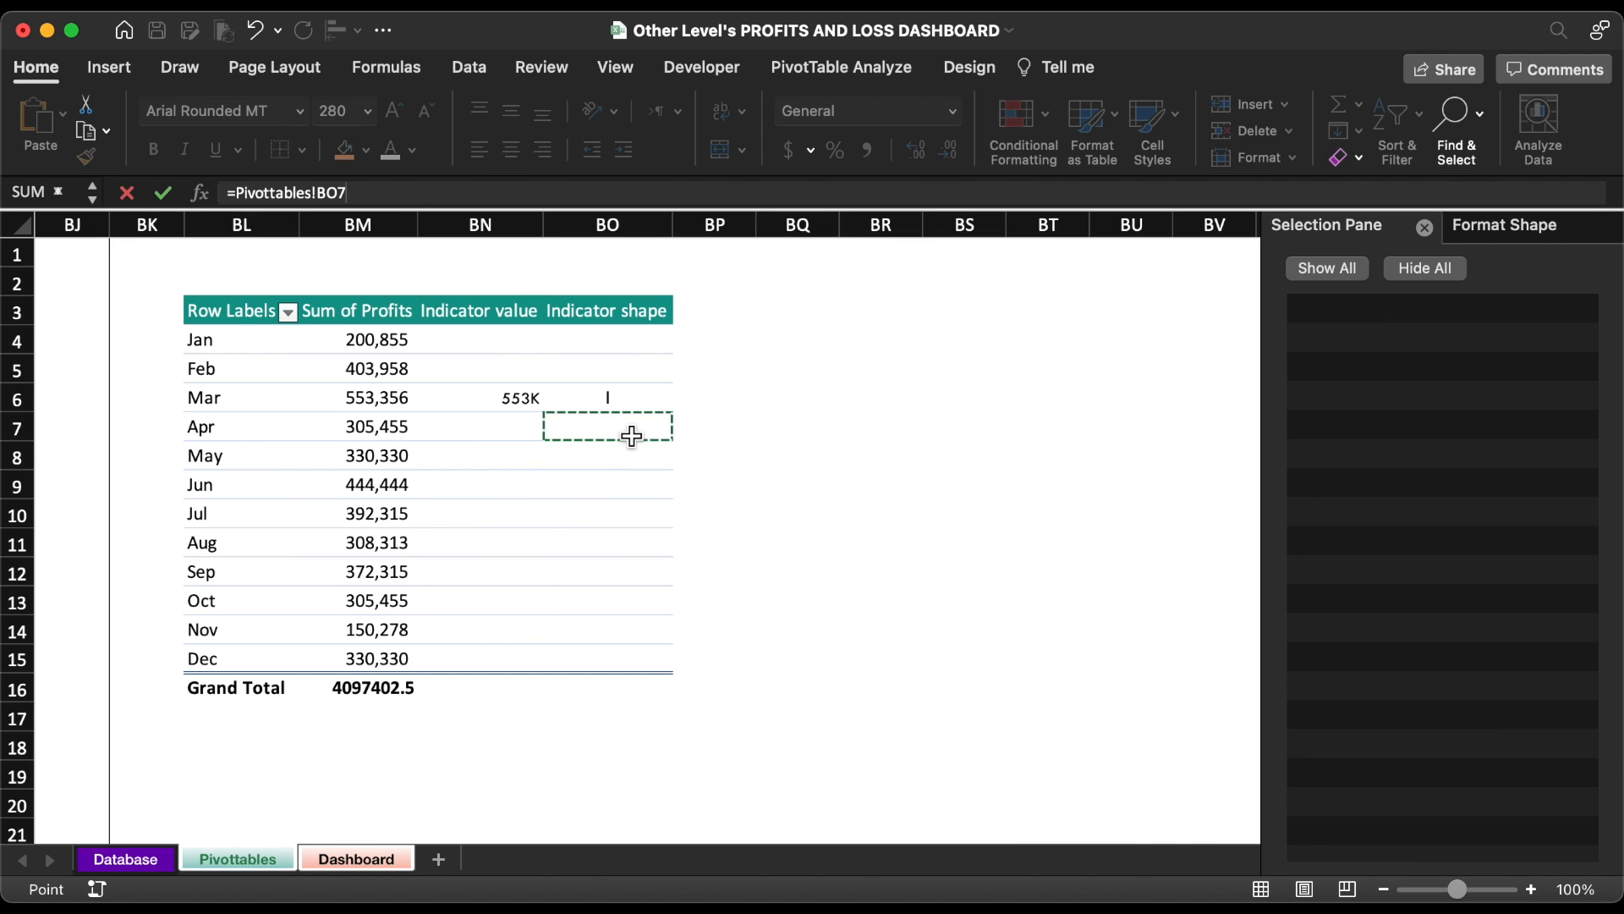
key(Return)
- Link the value text box in May's indicator group to May's Indicator value cell on the Pivottables sheet
scroll(1438, 541, down, 3)
click(1367, 540)
text(=)
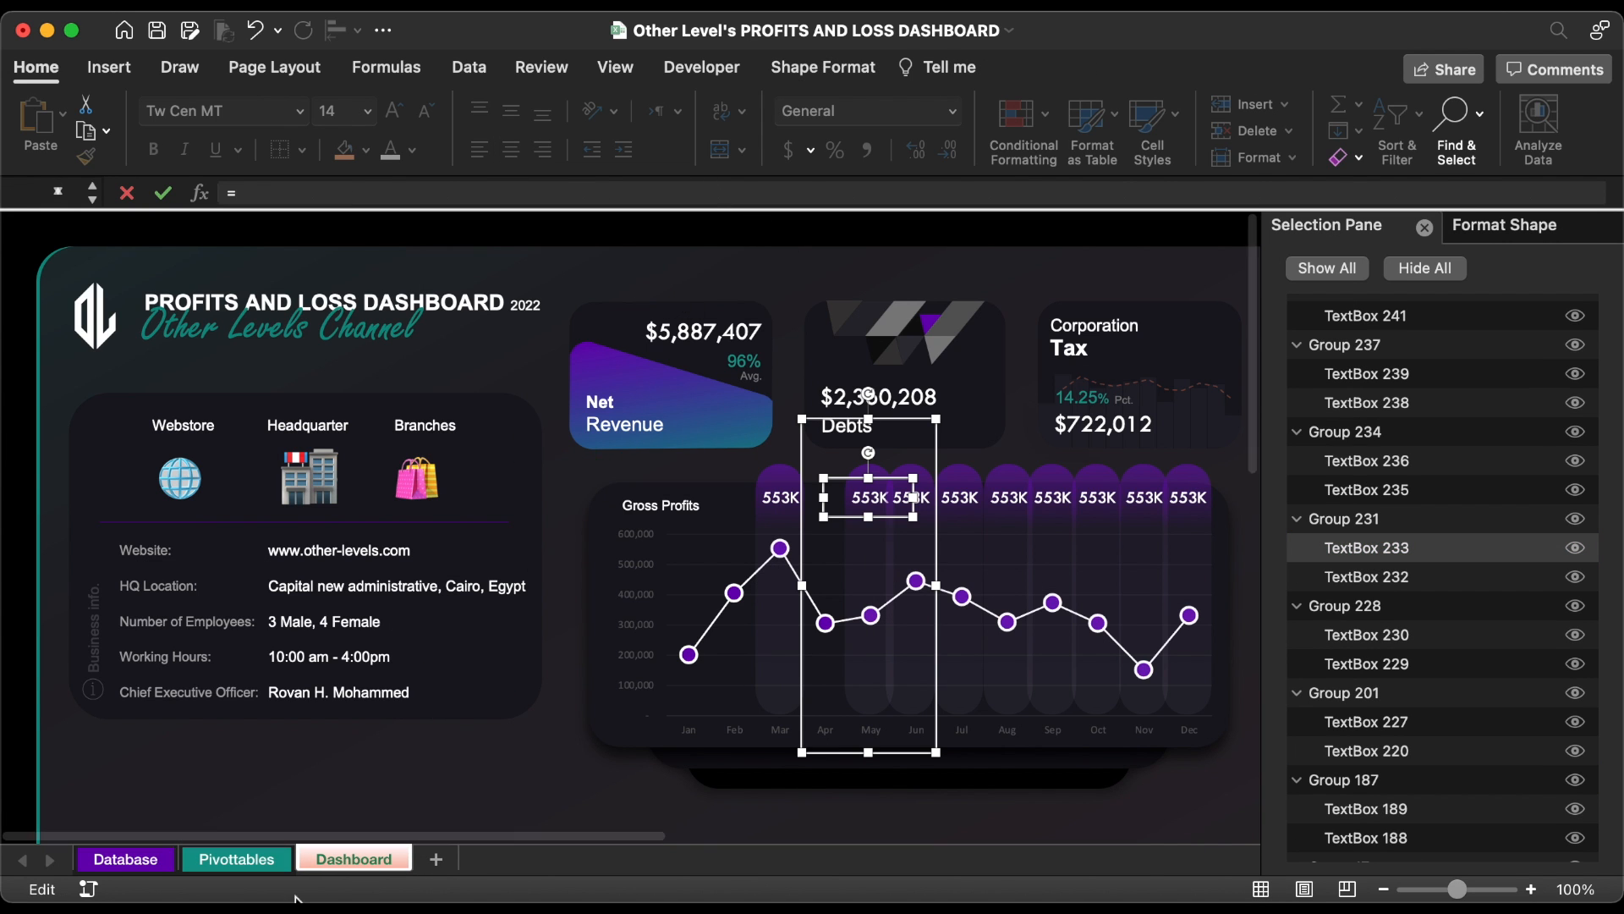
click(235, 859)
click(607, 398)
key(Return)
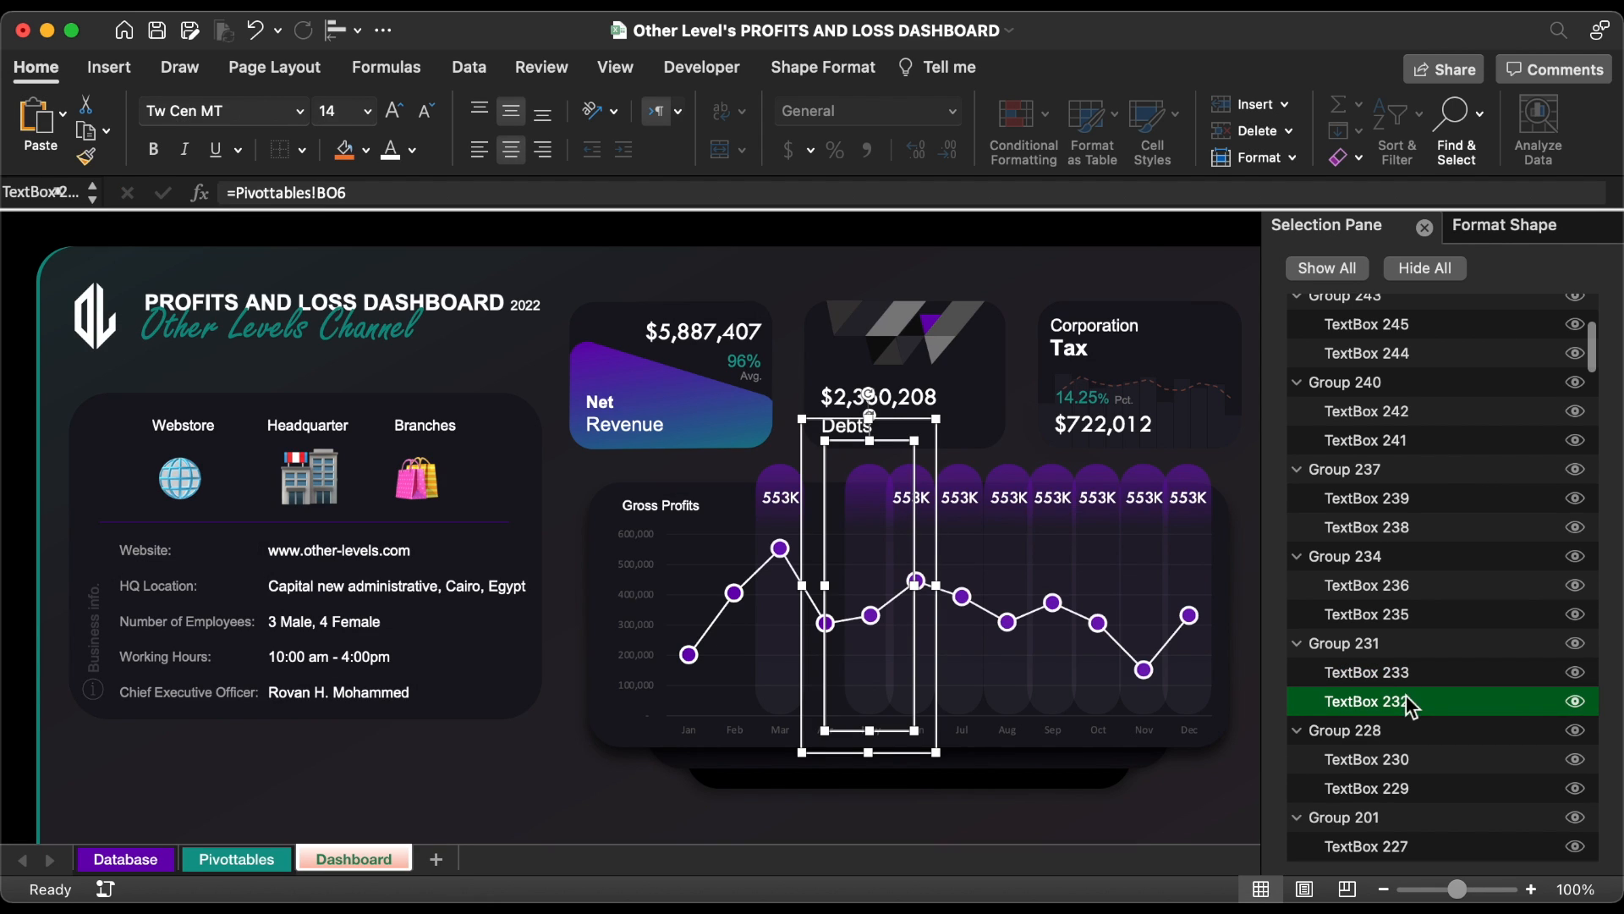
- Link May's indicator bar text box to May's Indicator shape cell on the Pivottables sheet
key(BackSpace)
click(237, 859)
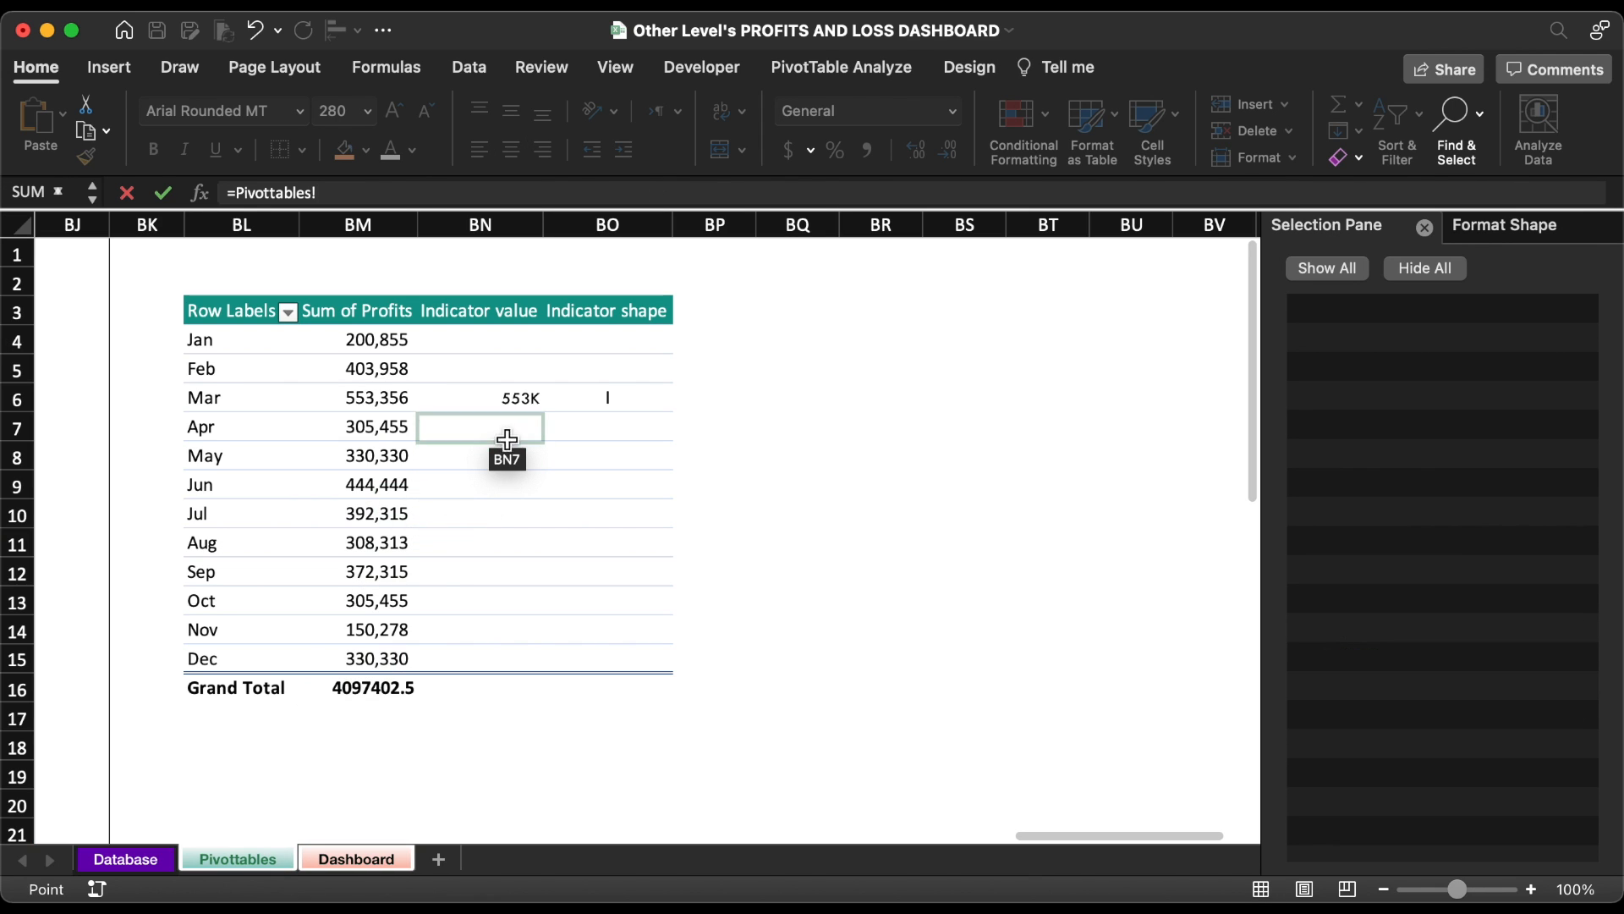
click(533, 399)
key(Return)
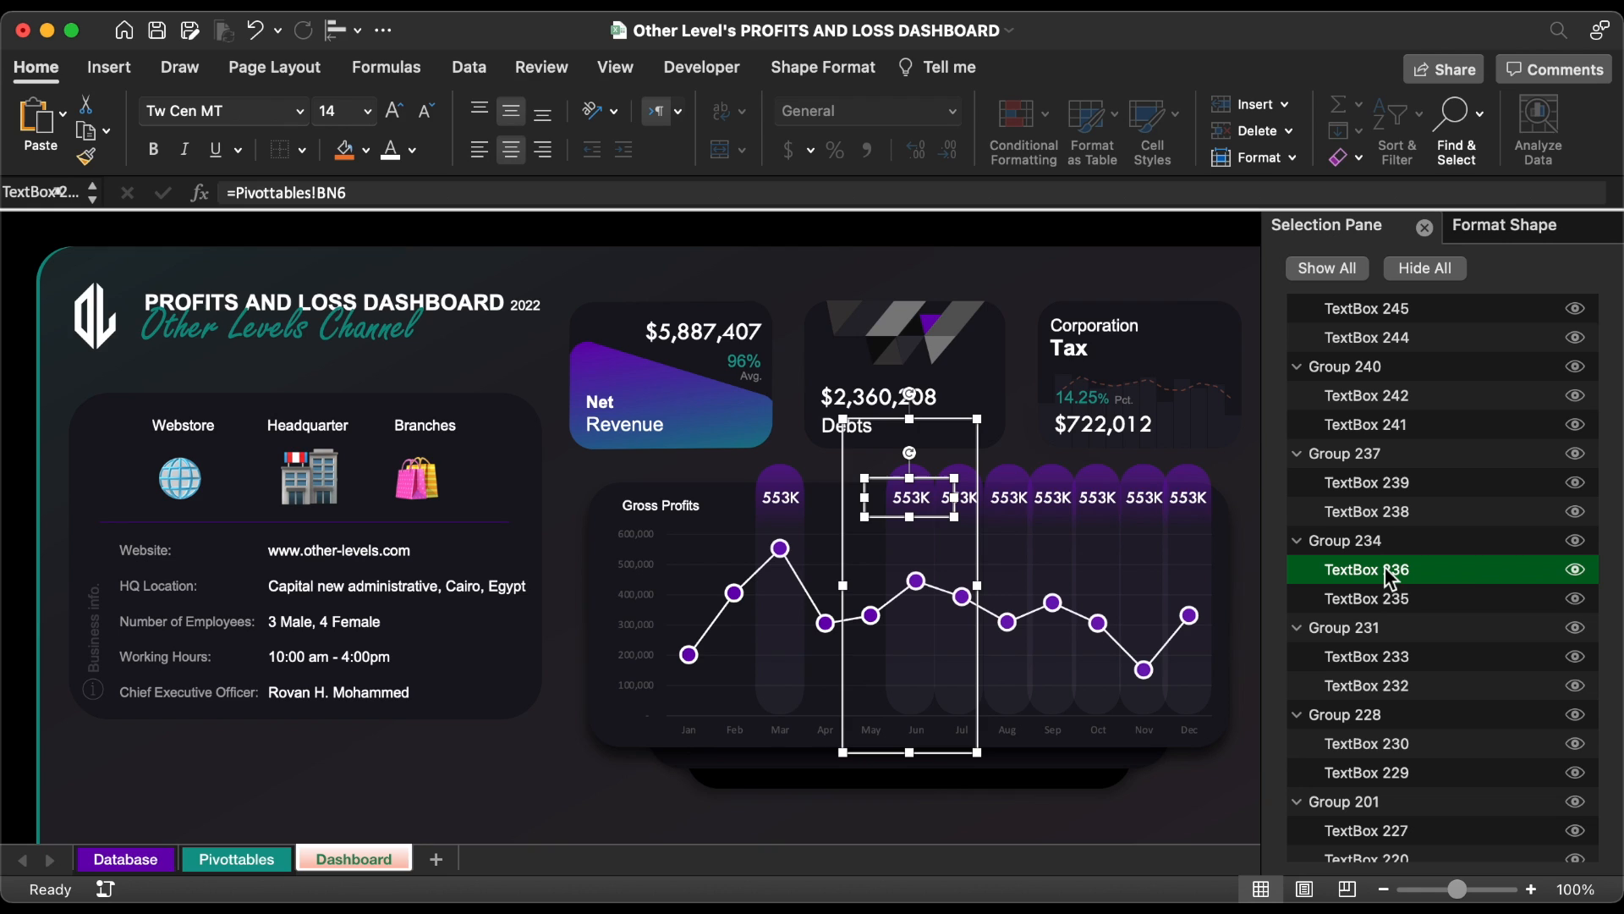
- Link the value text box in June's indicator group to Pivottables!BN9
click(856, 192)
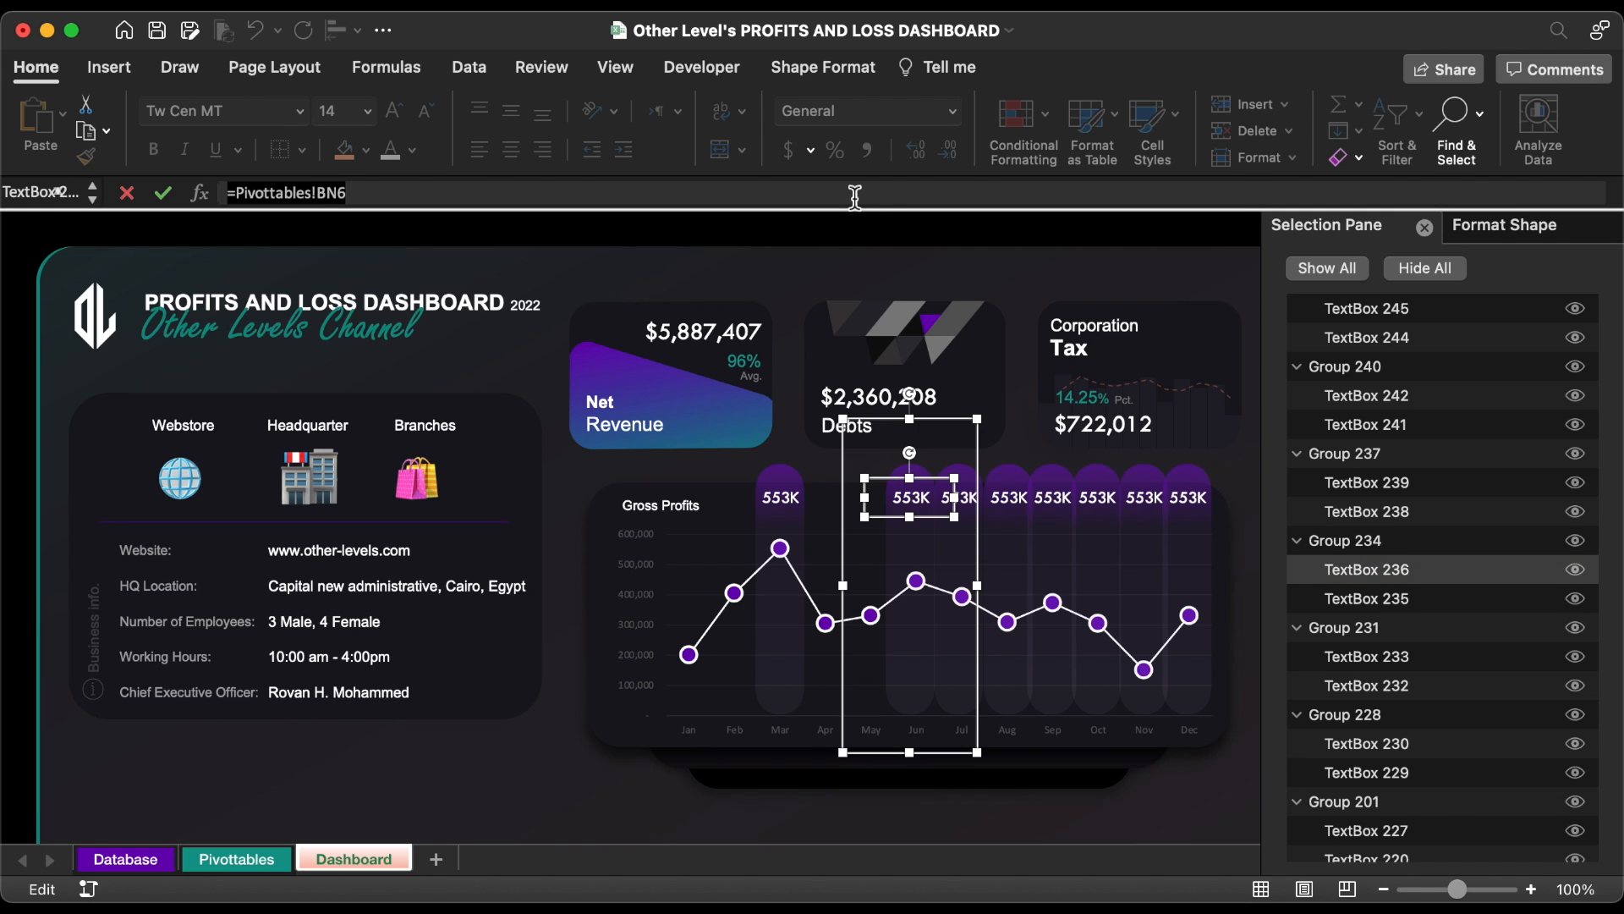
key(BackSpace)
key(BackSpace)
key(BackSpace)
key(BackSpace)
key(BackSpace)
key(BackSpace)
key(BackSpace)
key(BackSpace)
key(BackSpace)
key(BackSpace)
key(BackSpace)
key(BackSpace)
key(BackSpace)
key(BackSpace)
key(BackSpace)
click(237, 858)
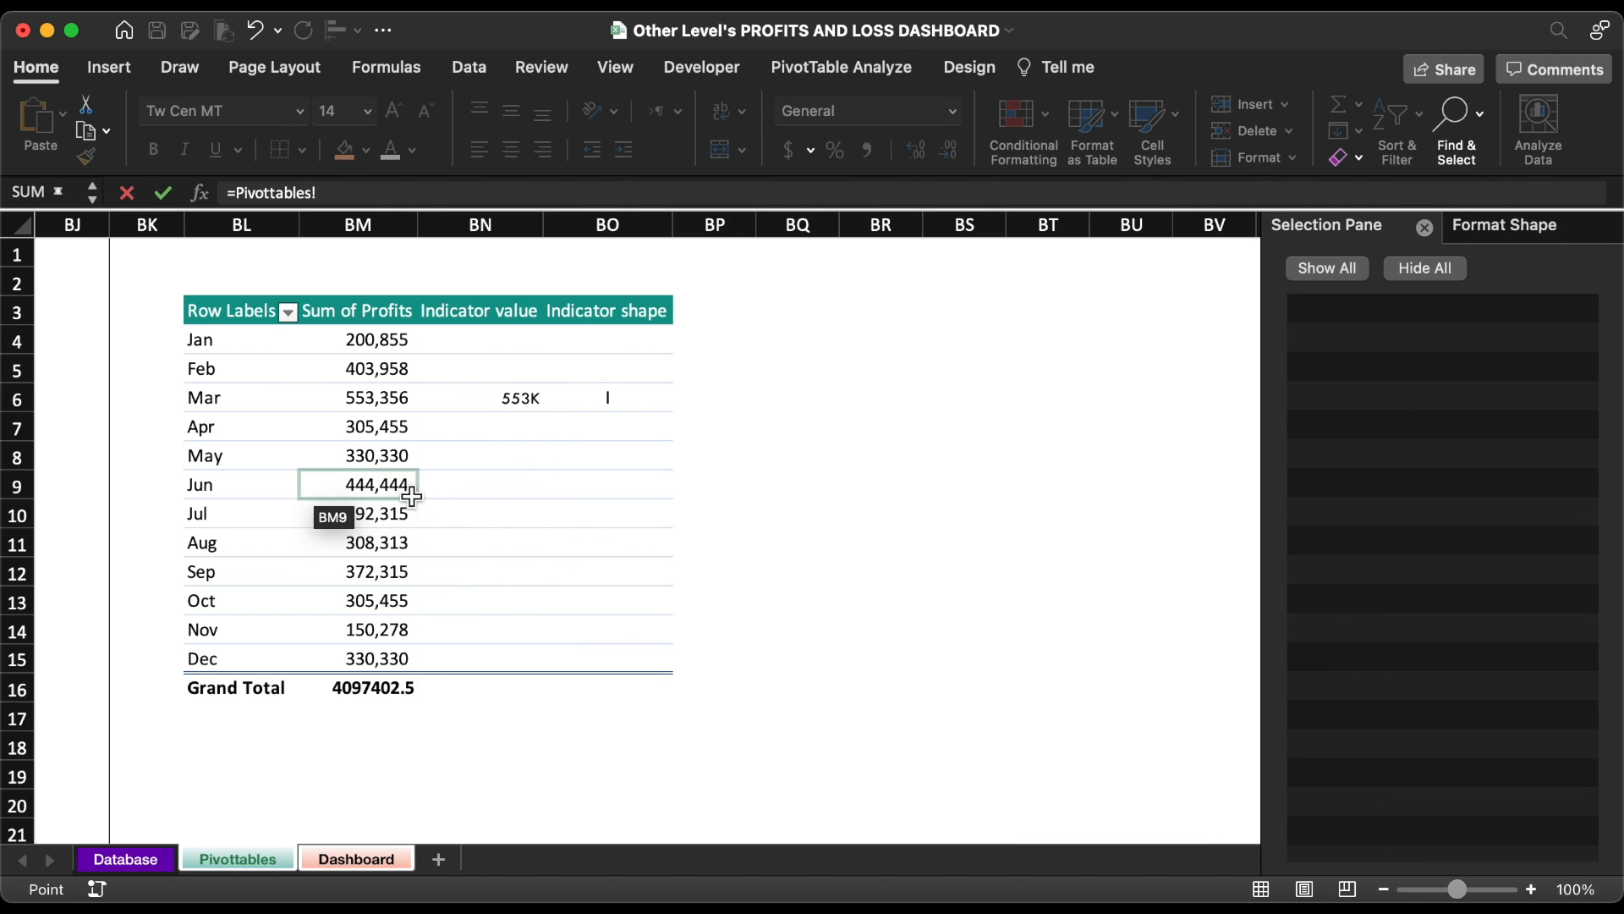
click(500, 494)
key(Return)
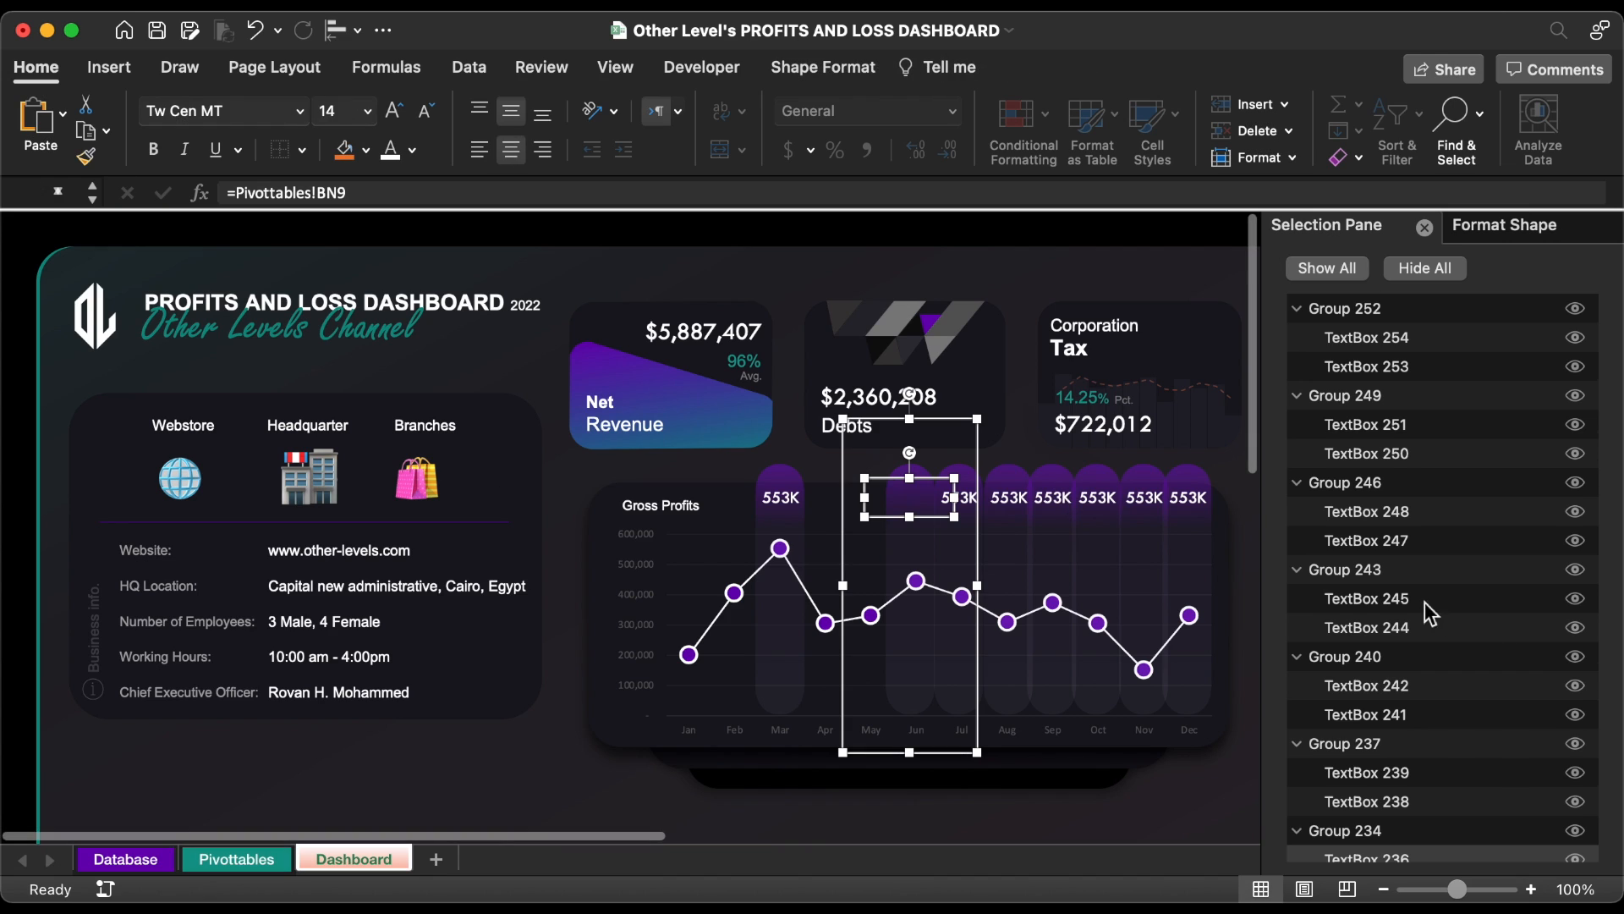
- Link June's indicator bar text box to Pivottables!BO9
click(855, 193)
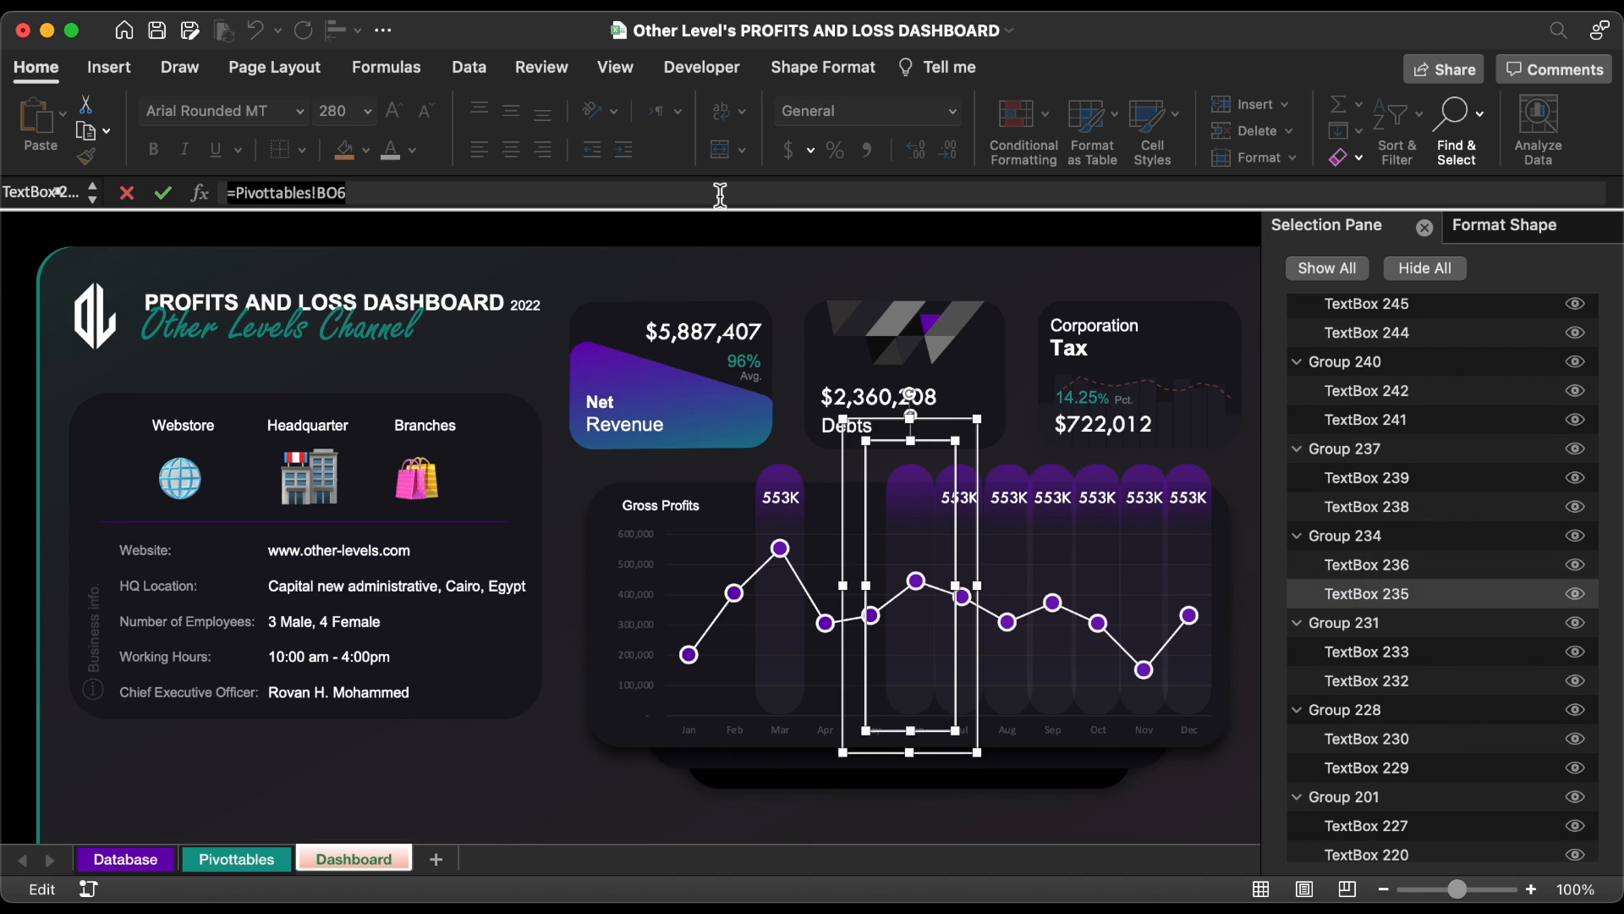
click(271, 859)
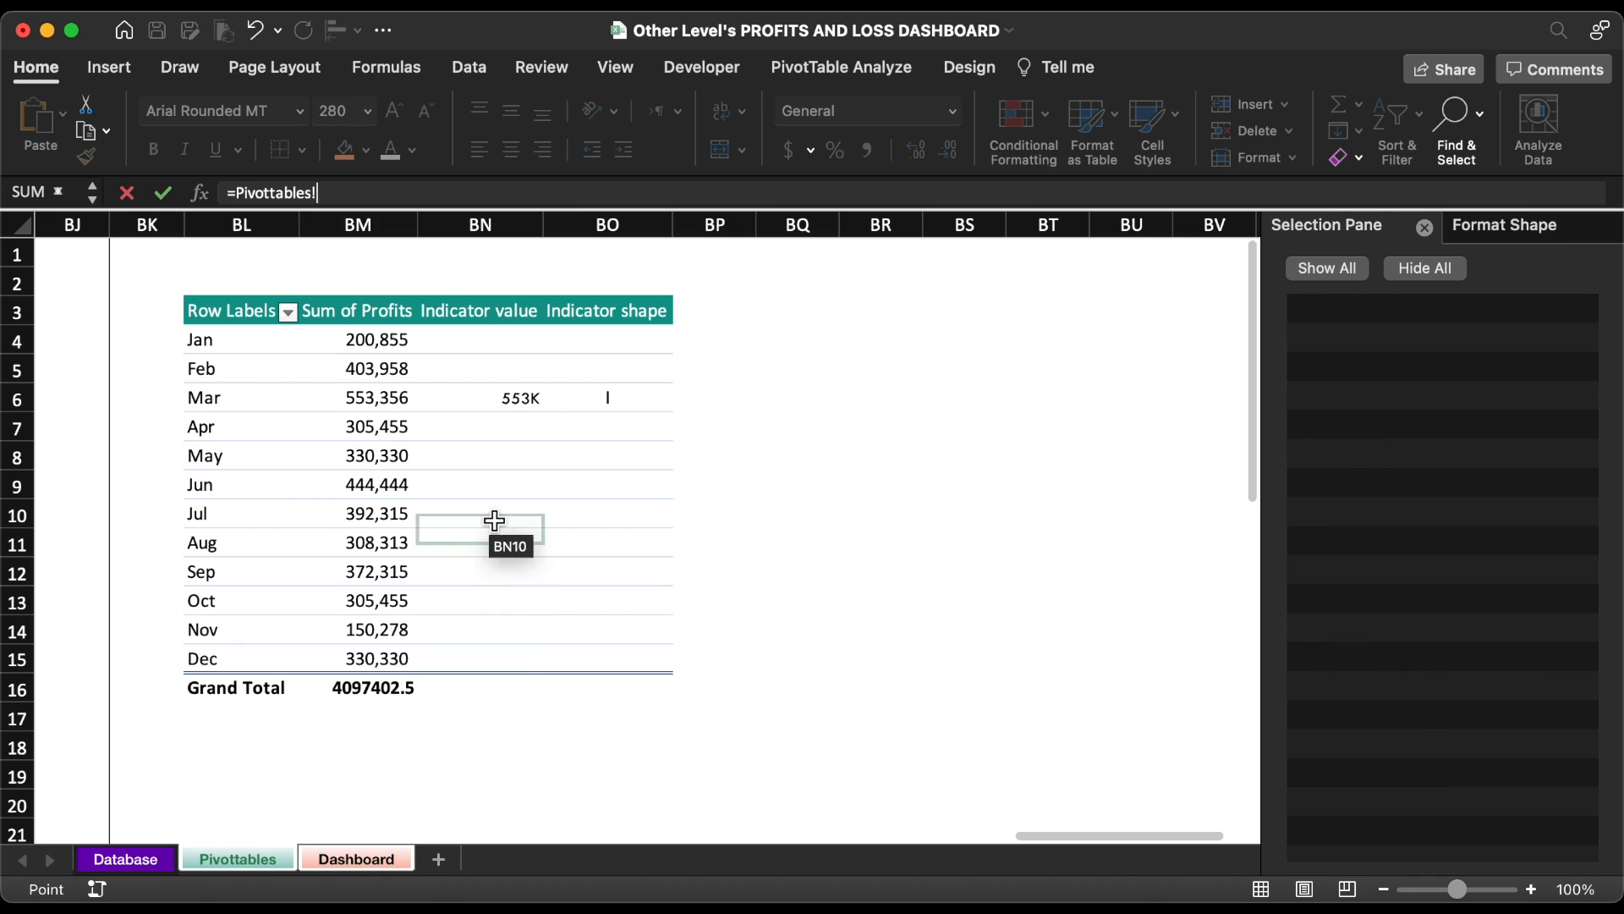
click(599, 489)
key(Return)
- Link the value text box in July's indicator group to July's Indicator value cell on the Pivottables sheet
scroll(1412, 648, down, 3)
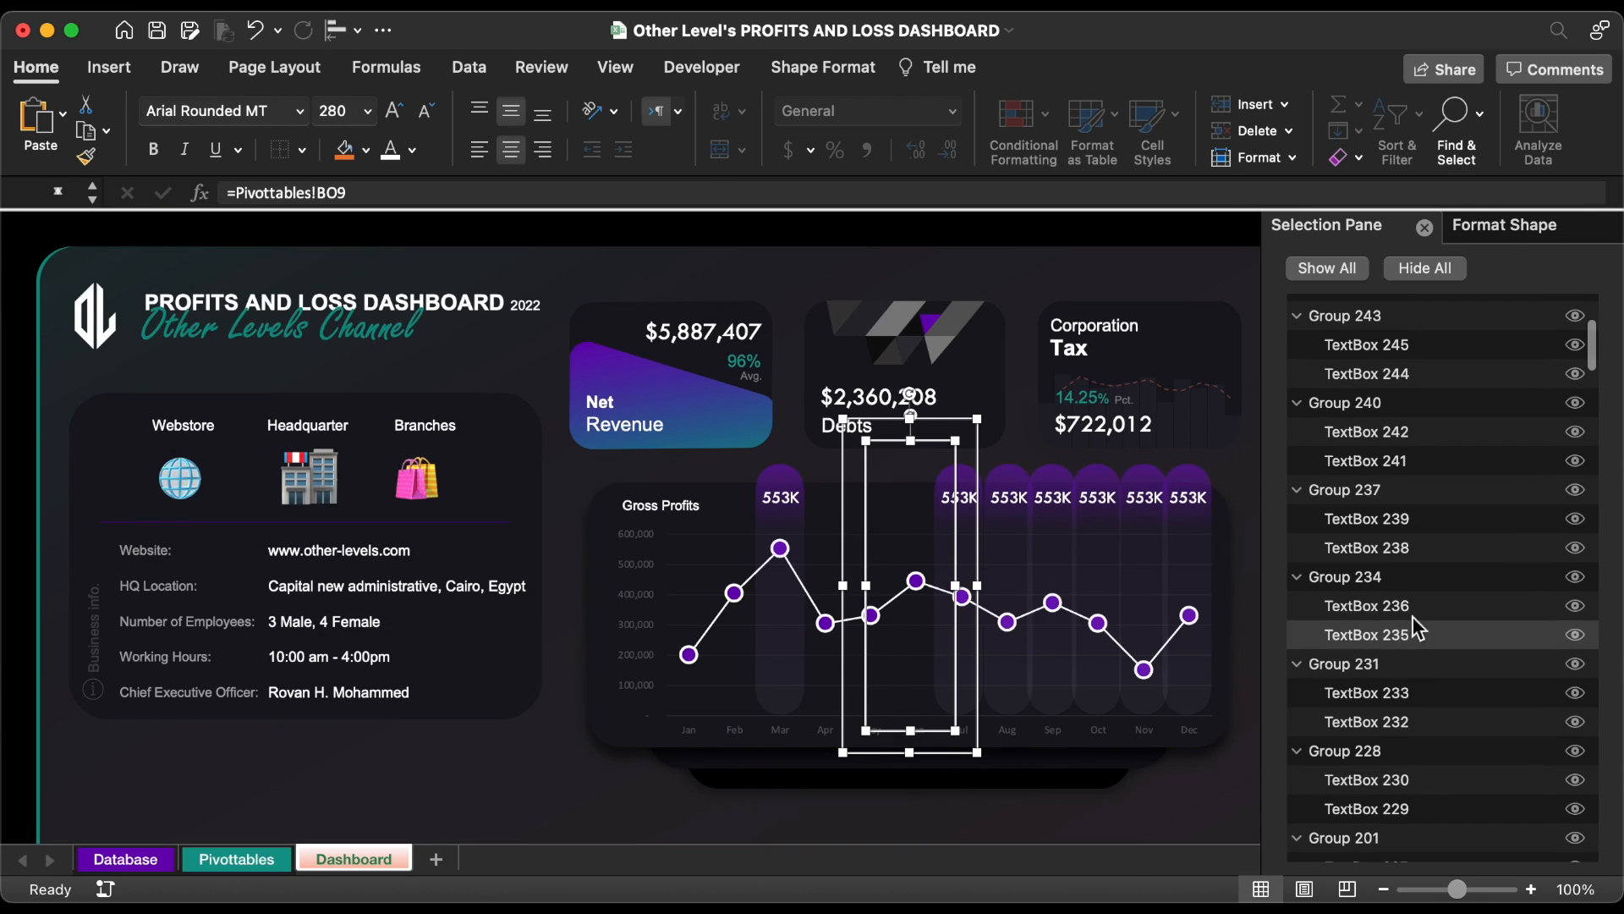
click(1370, 518)
click(714, 193)
click(257, 859)
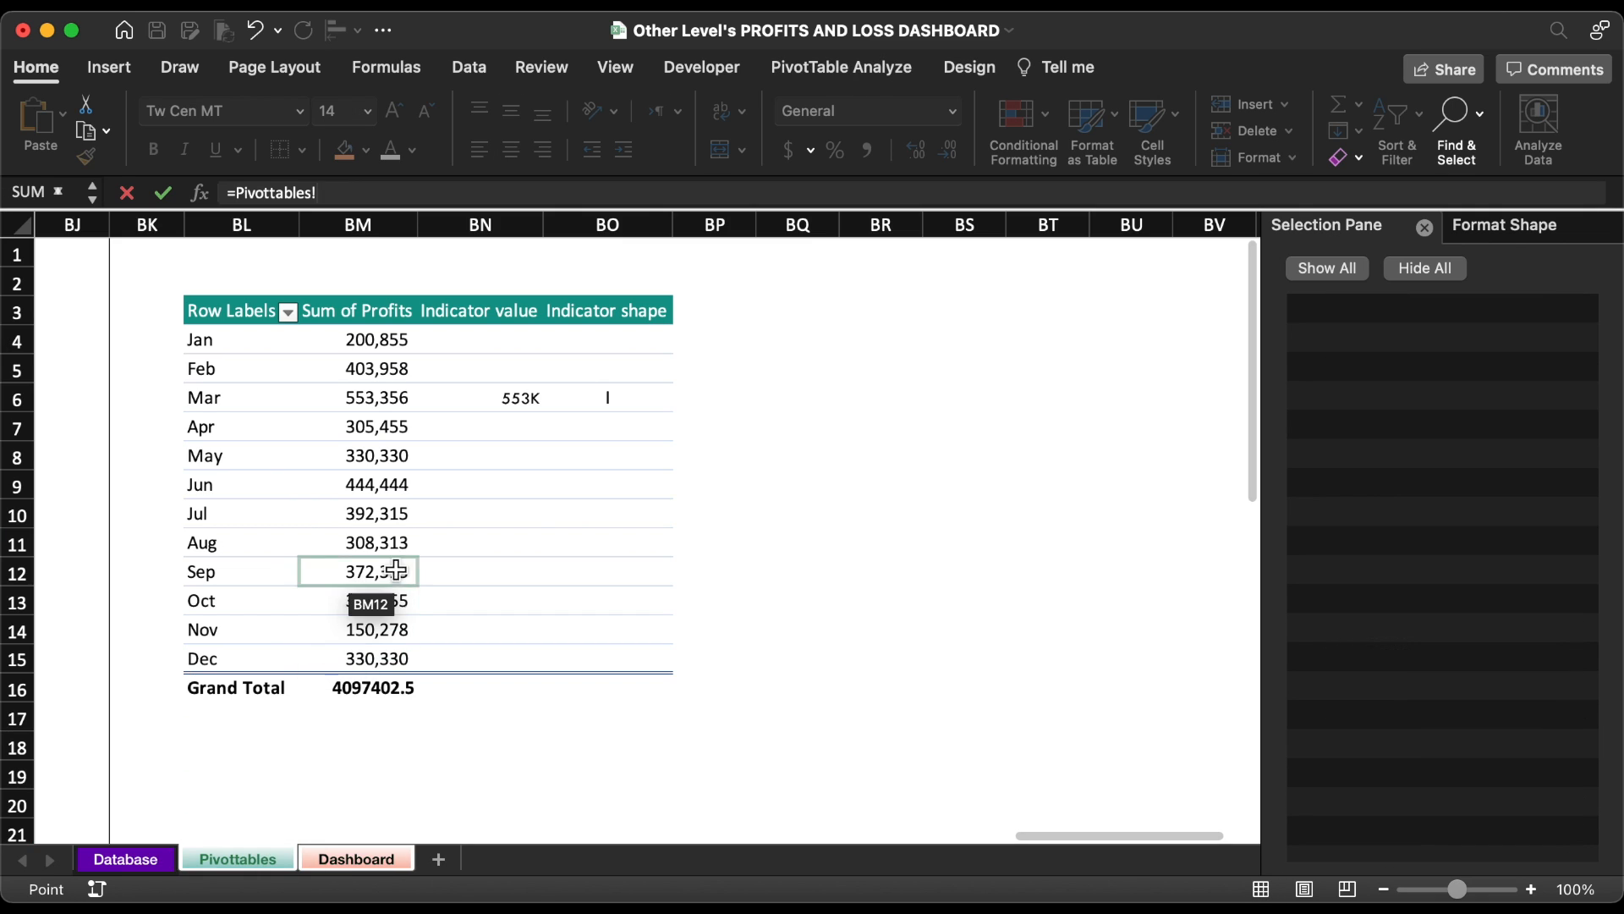
click(508, 517)
key(Return)
- Link July's indicator bar text box to Pivottables!BO10
click(1383, 801)
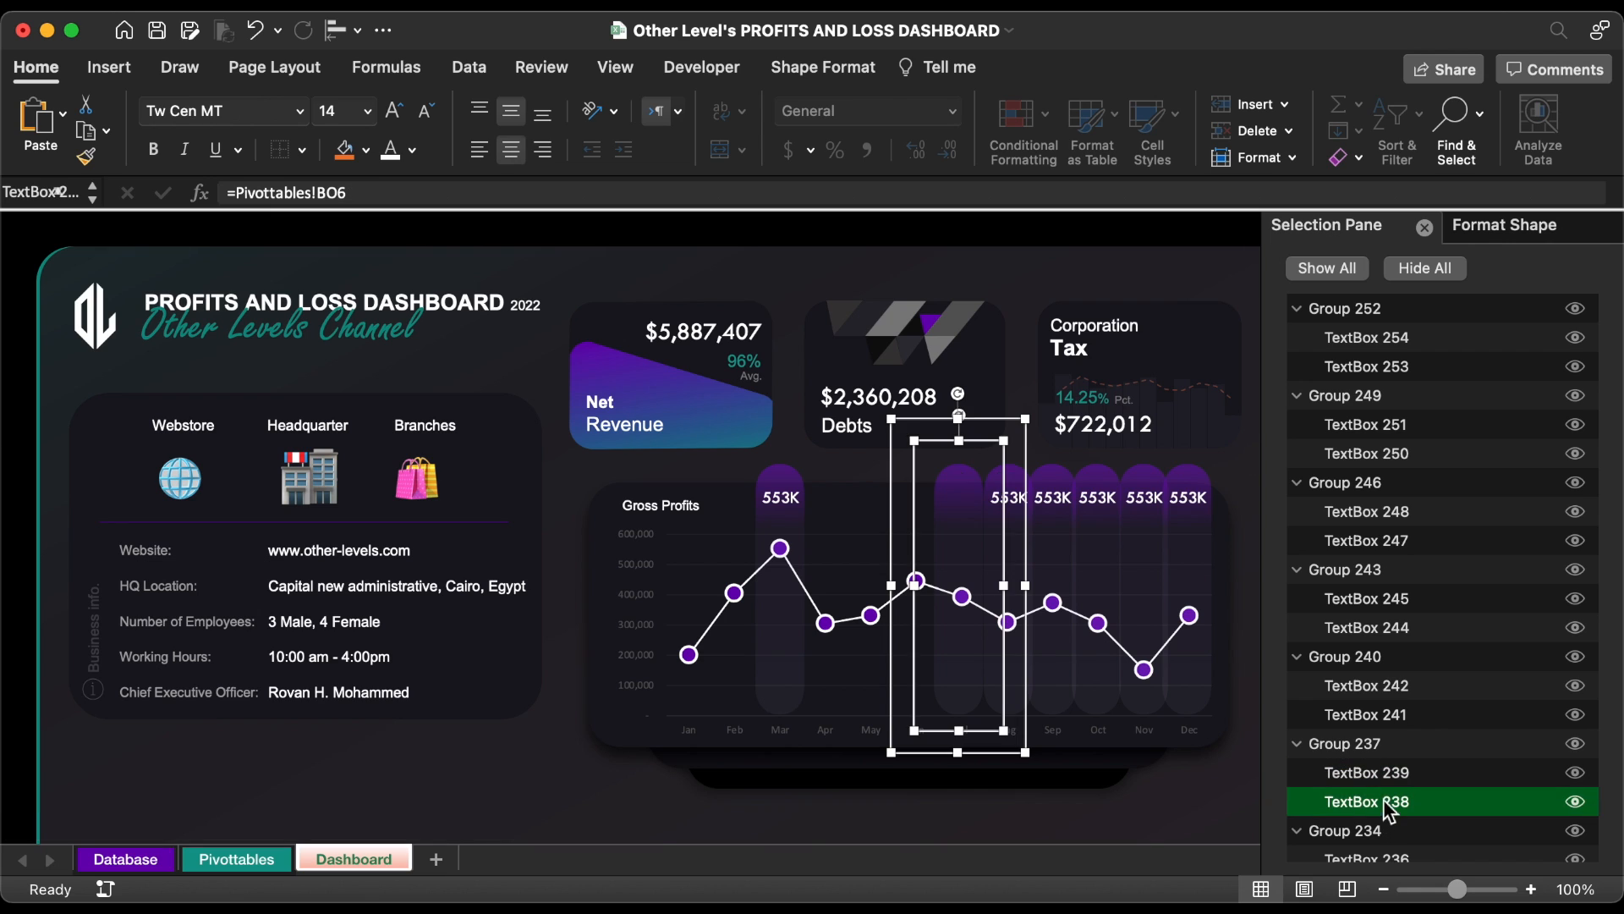
triple_click(895, 193)
text(=)
click(250, 856)
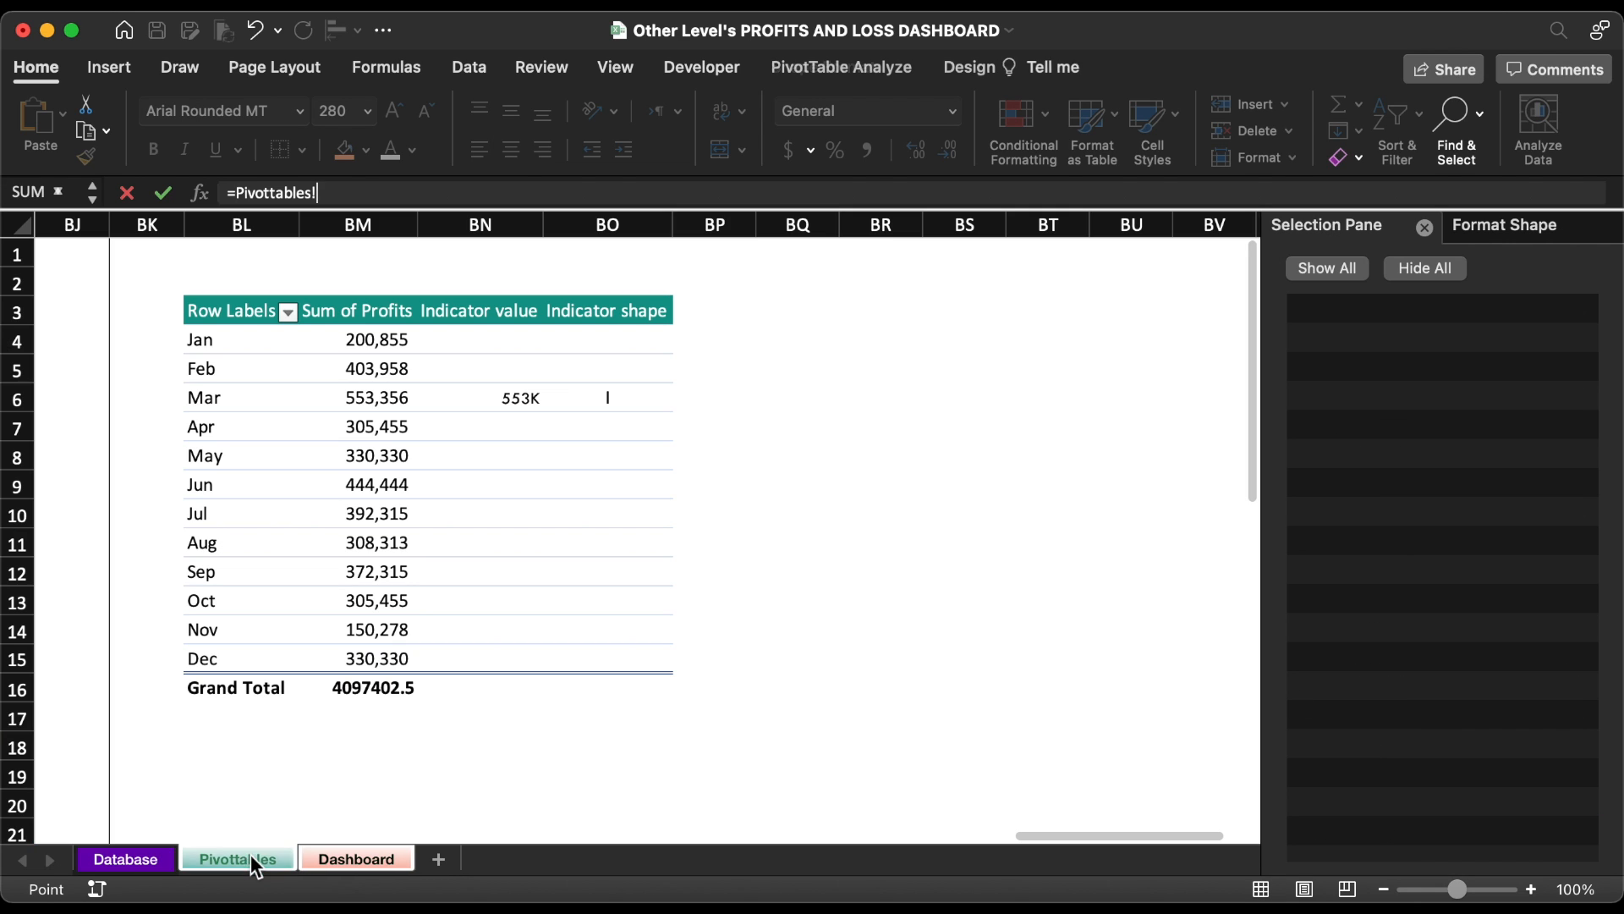
click(614, 515)
key(Return)
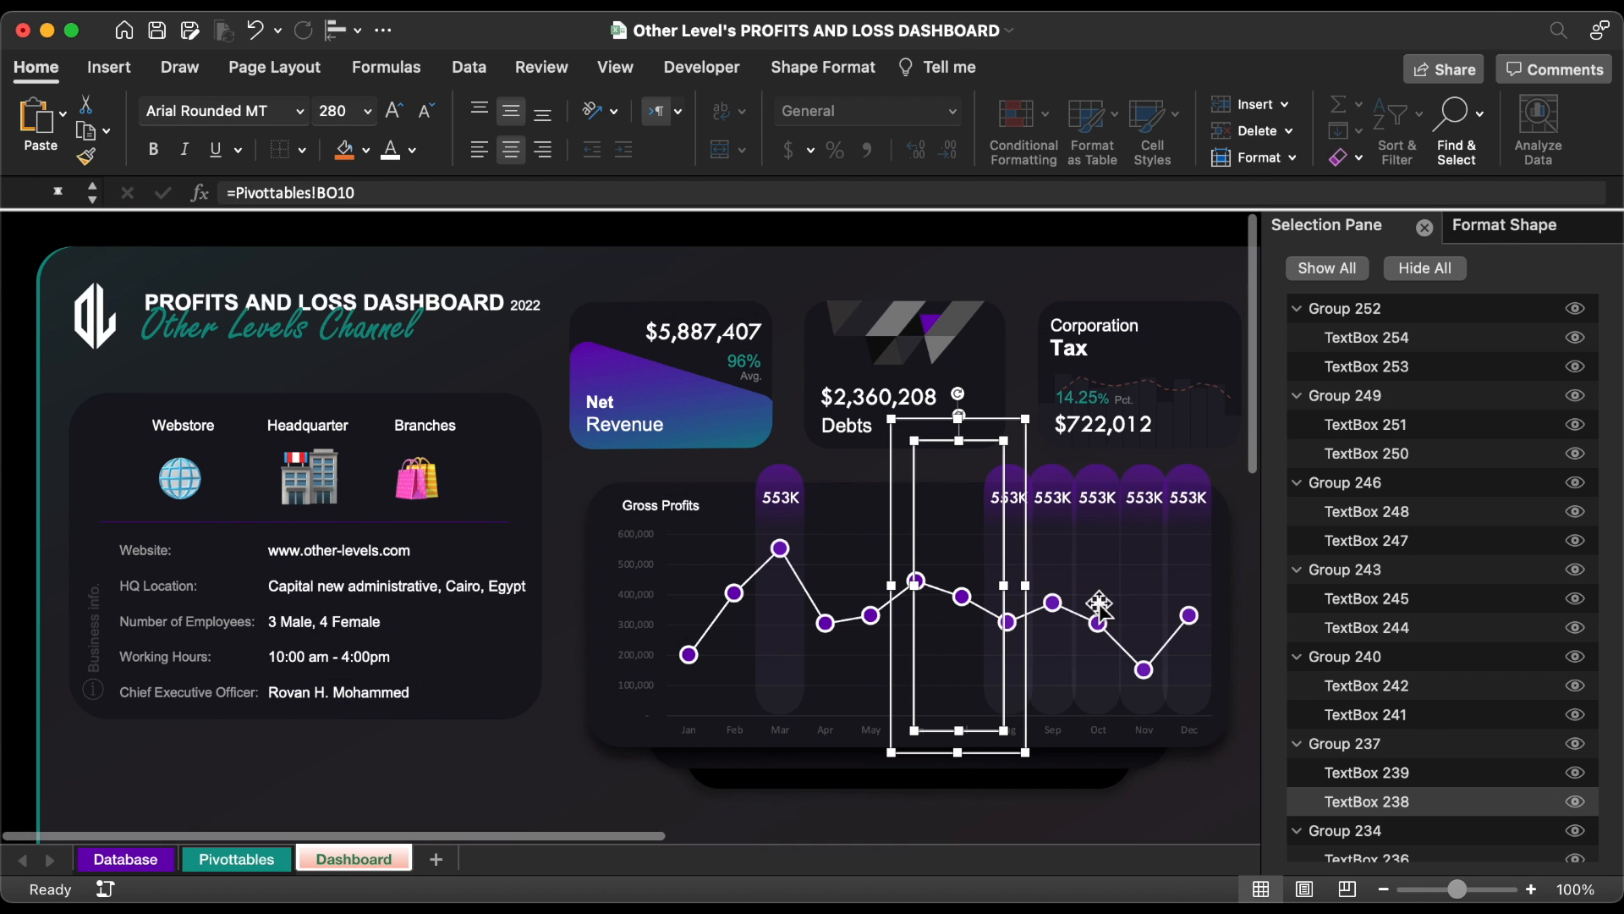
- Start relinking the value text box in August's indicator group to the Pivottables sheet
click(1387, 685)
triple_click(771, 193)
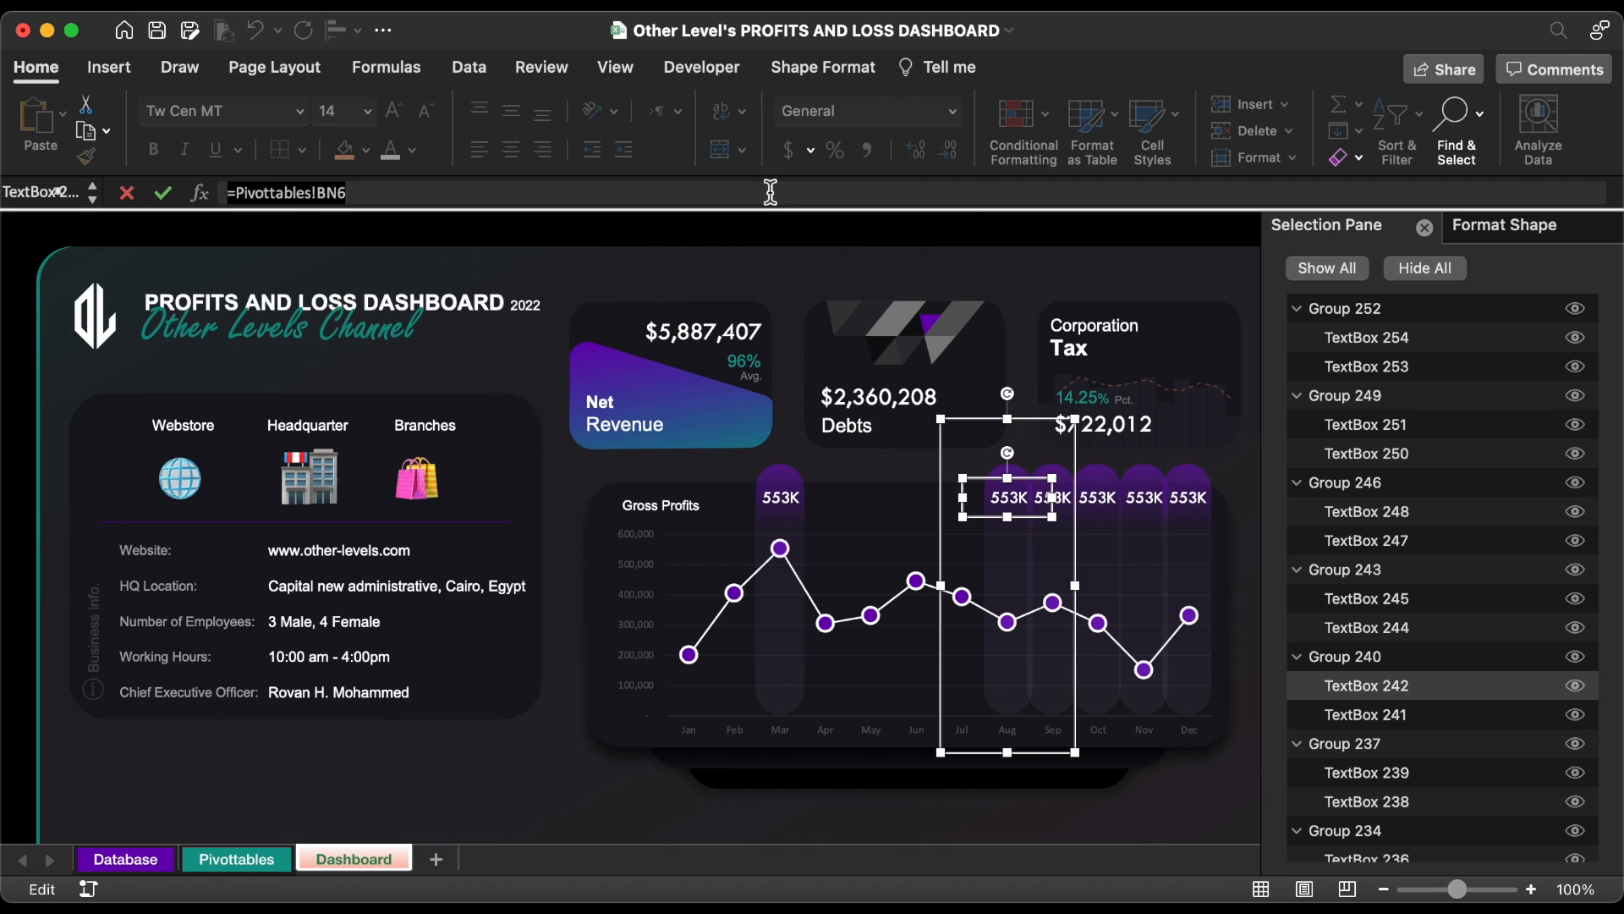
text(=)
click(251, 857)
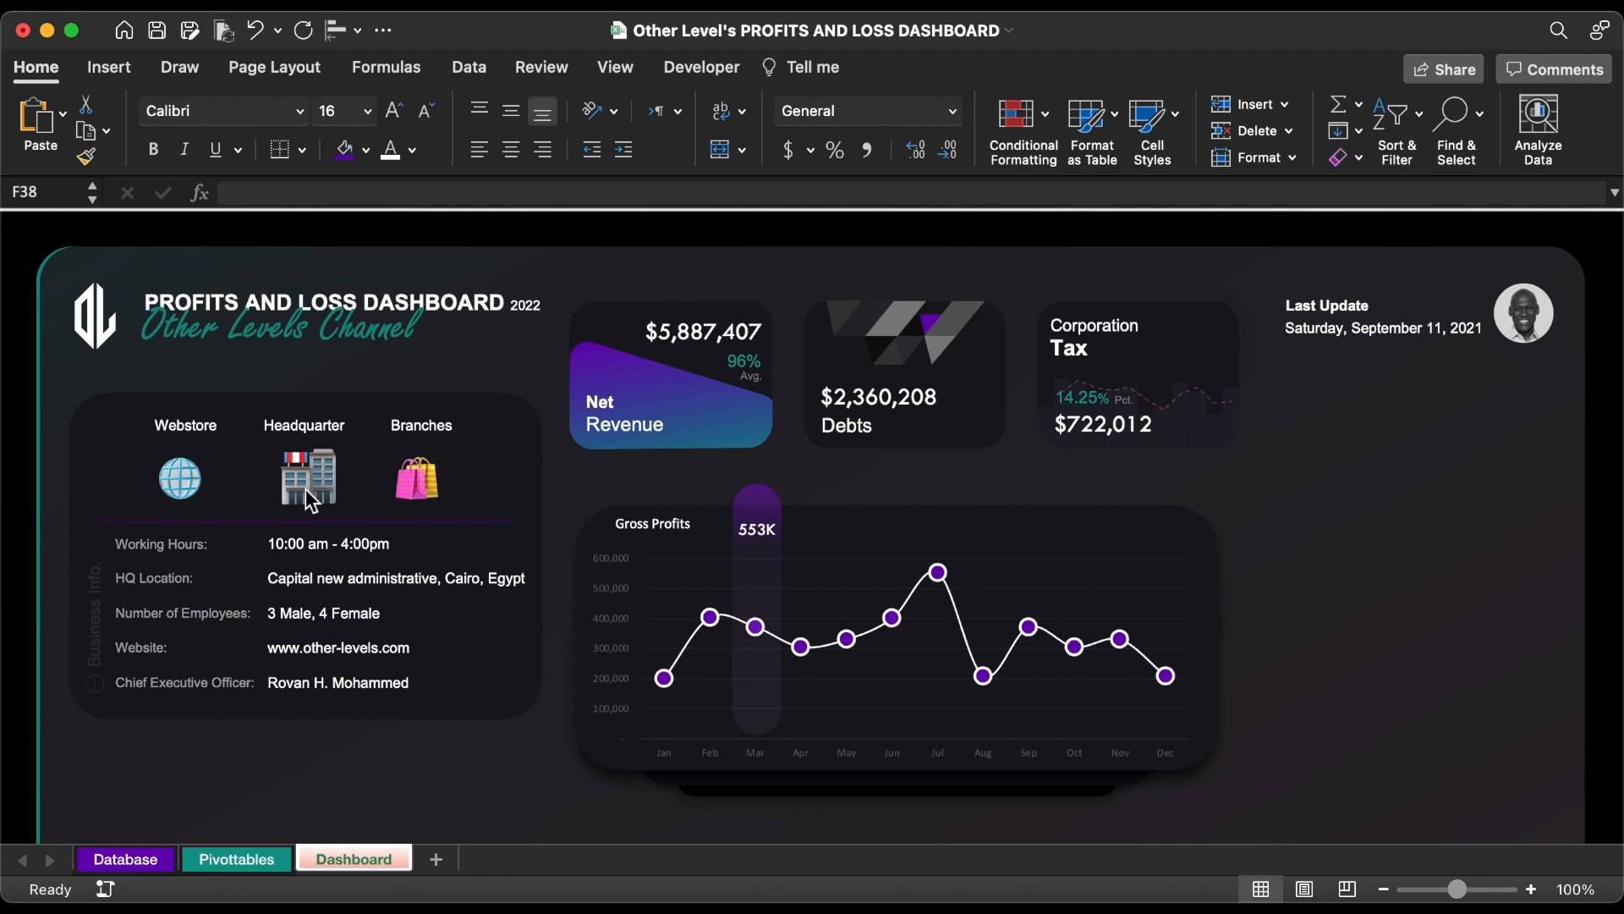
- Switch the dashboard between Webstore, Headquarter and Branches to check the Gross Profits highlight, finishing on Branches
click(180, 478)
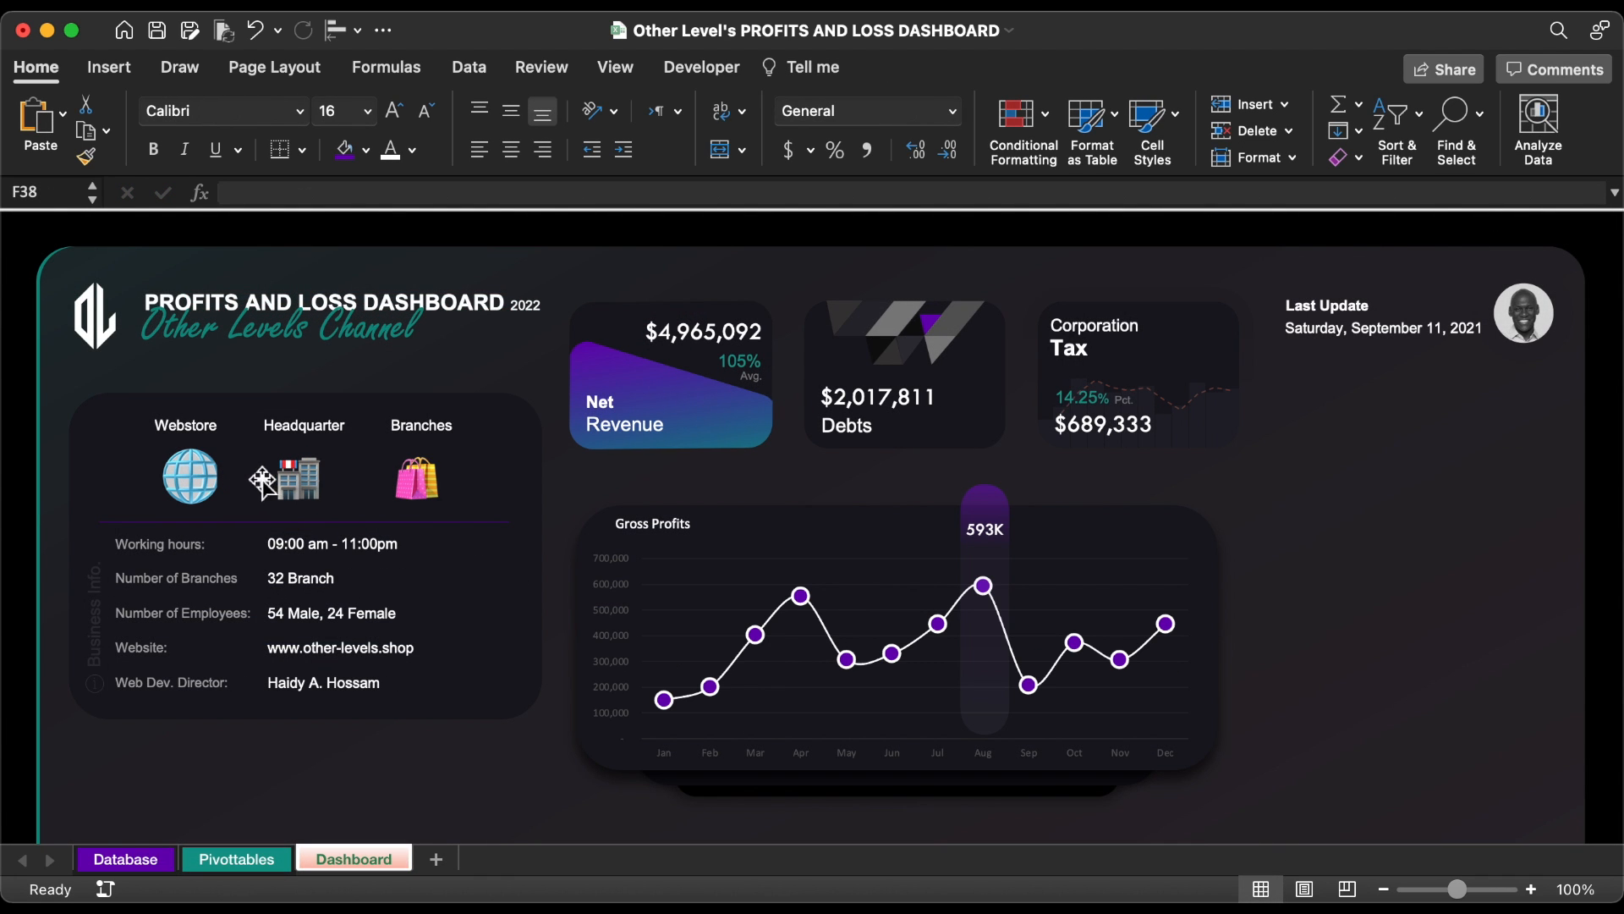
click(306, 489)
click(409, 484)
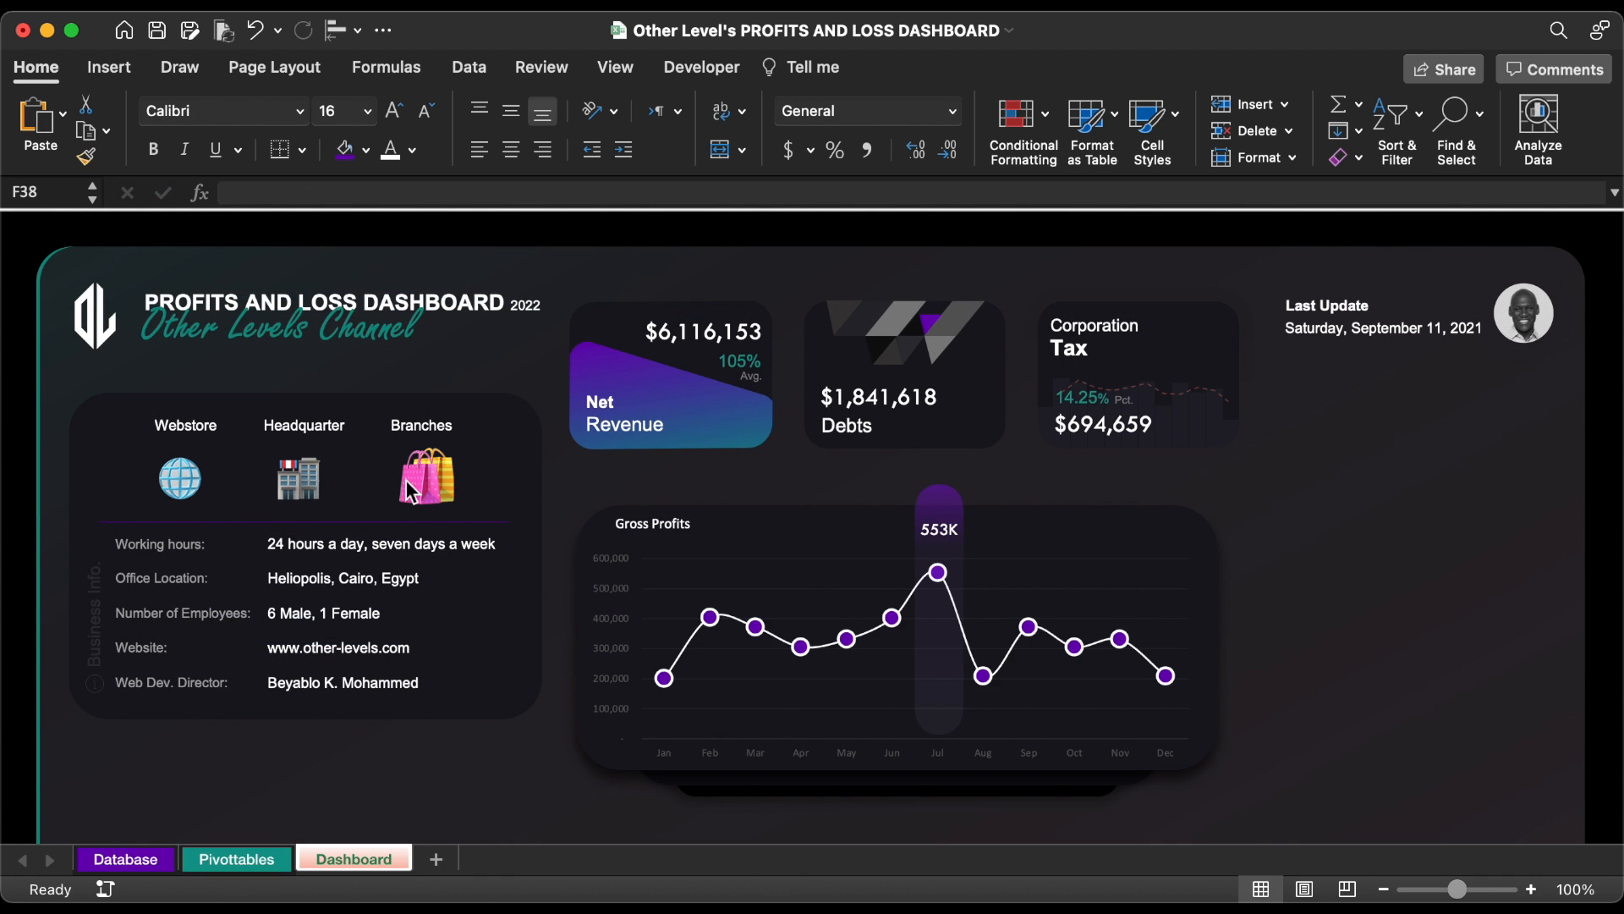
click(290, 490)
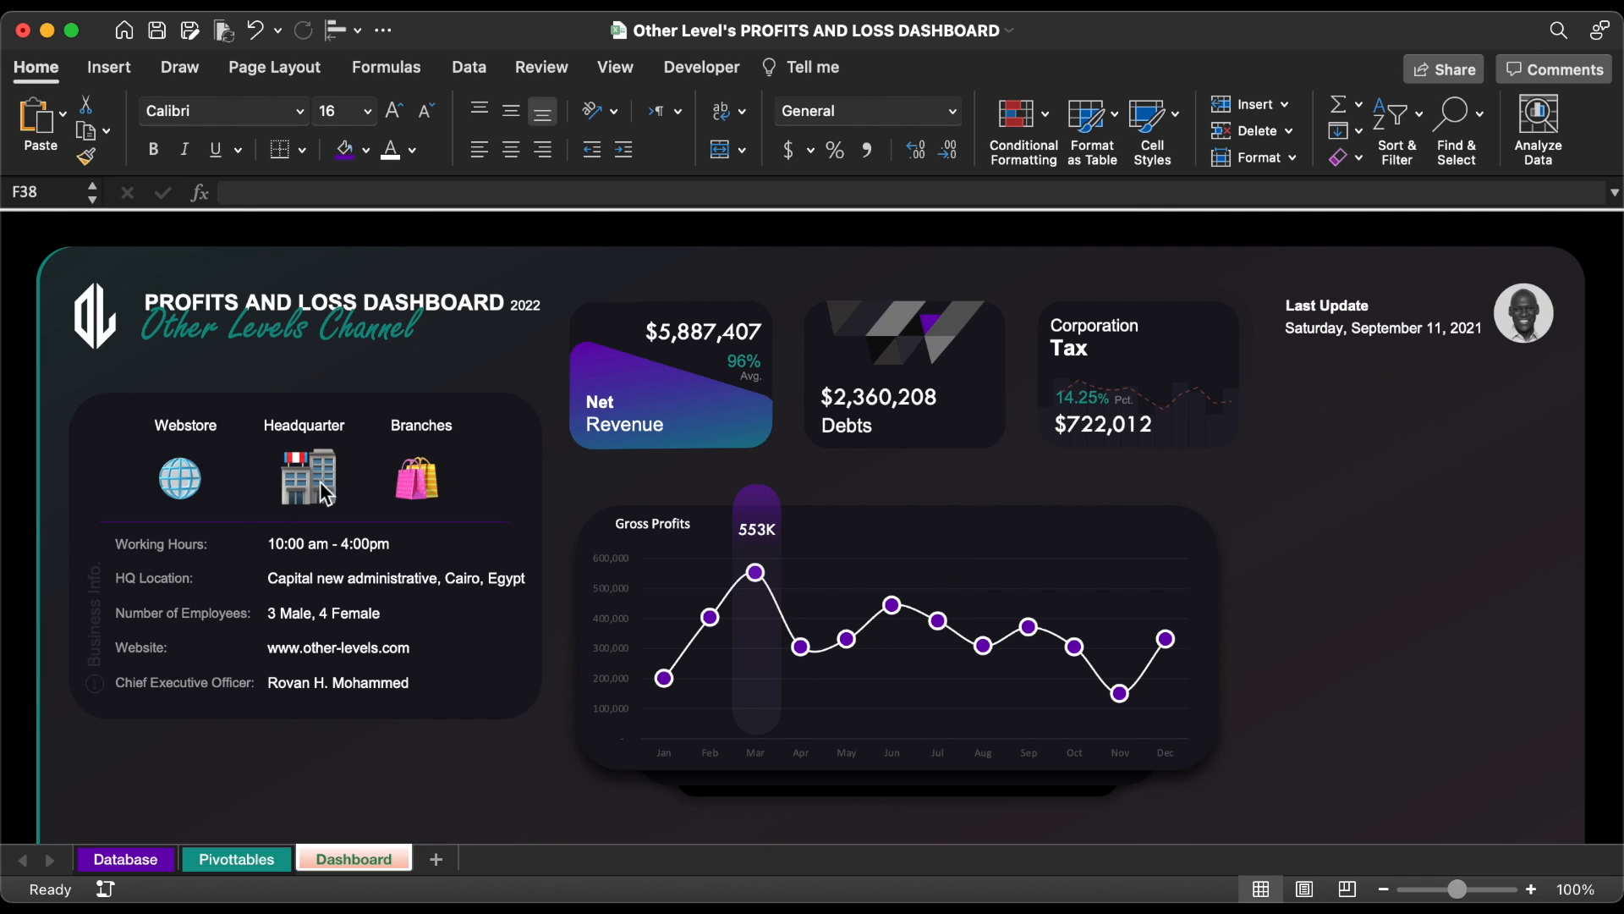
click(403, 478)
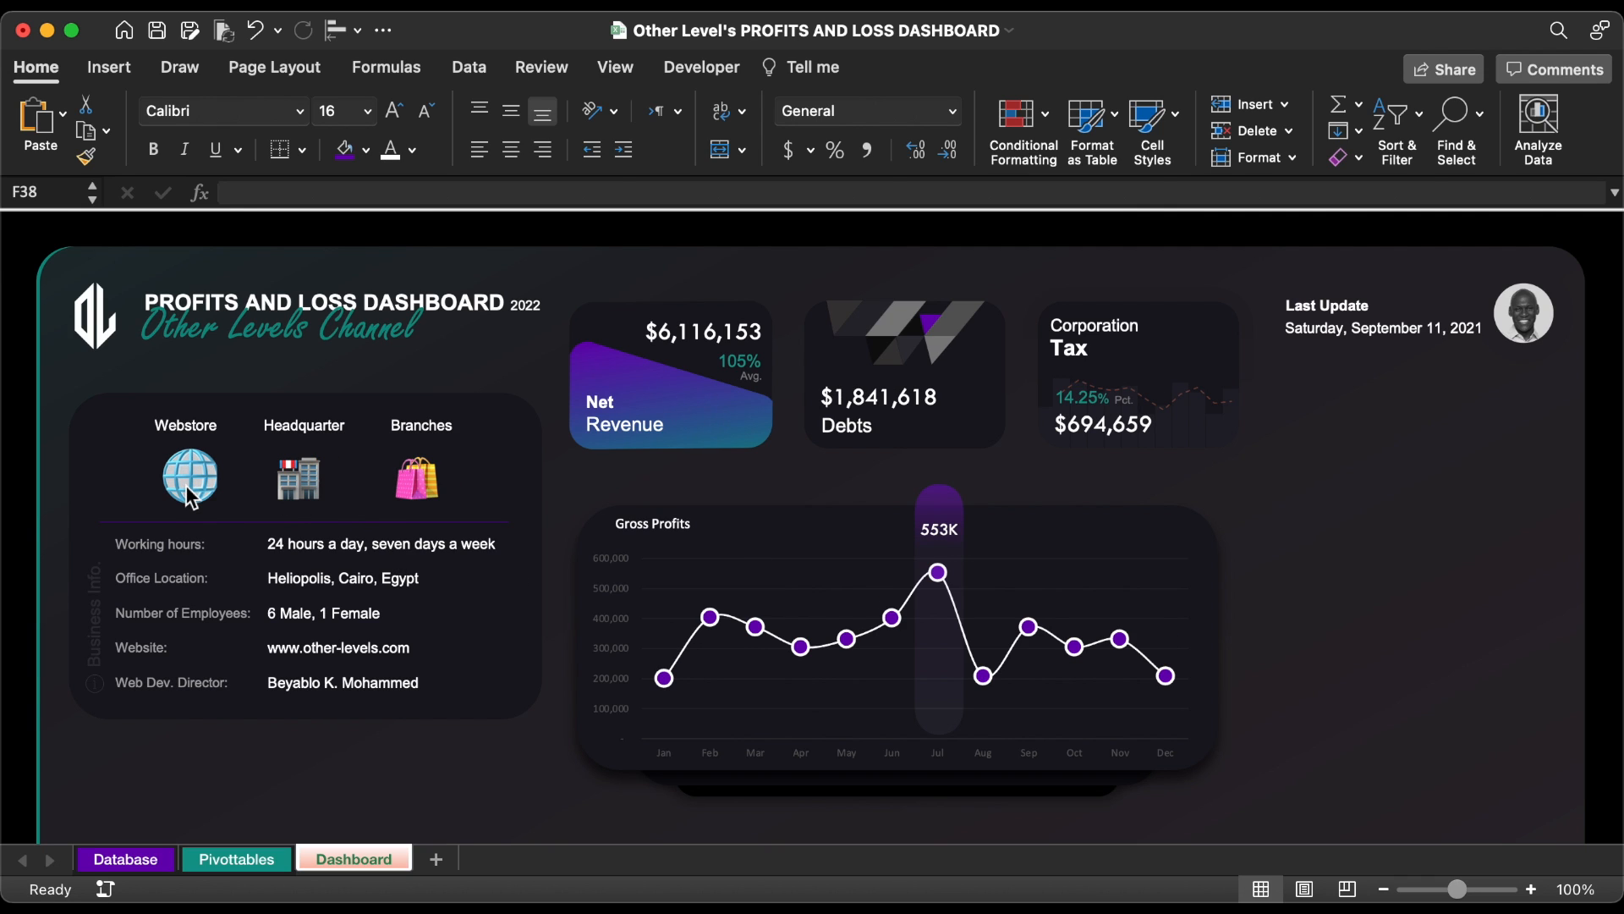
click(303, 491)
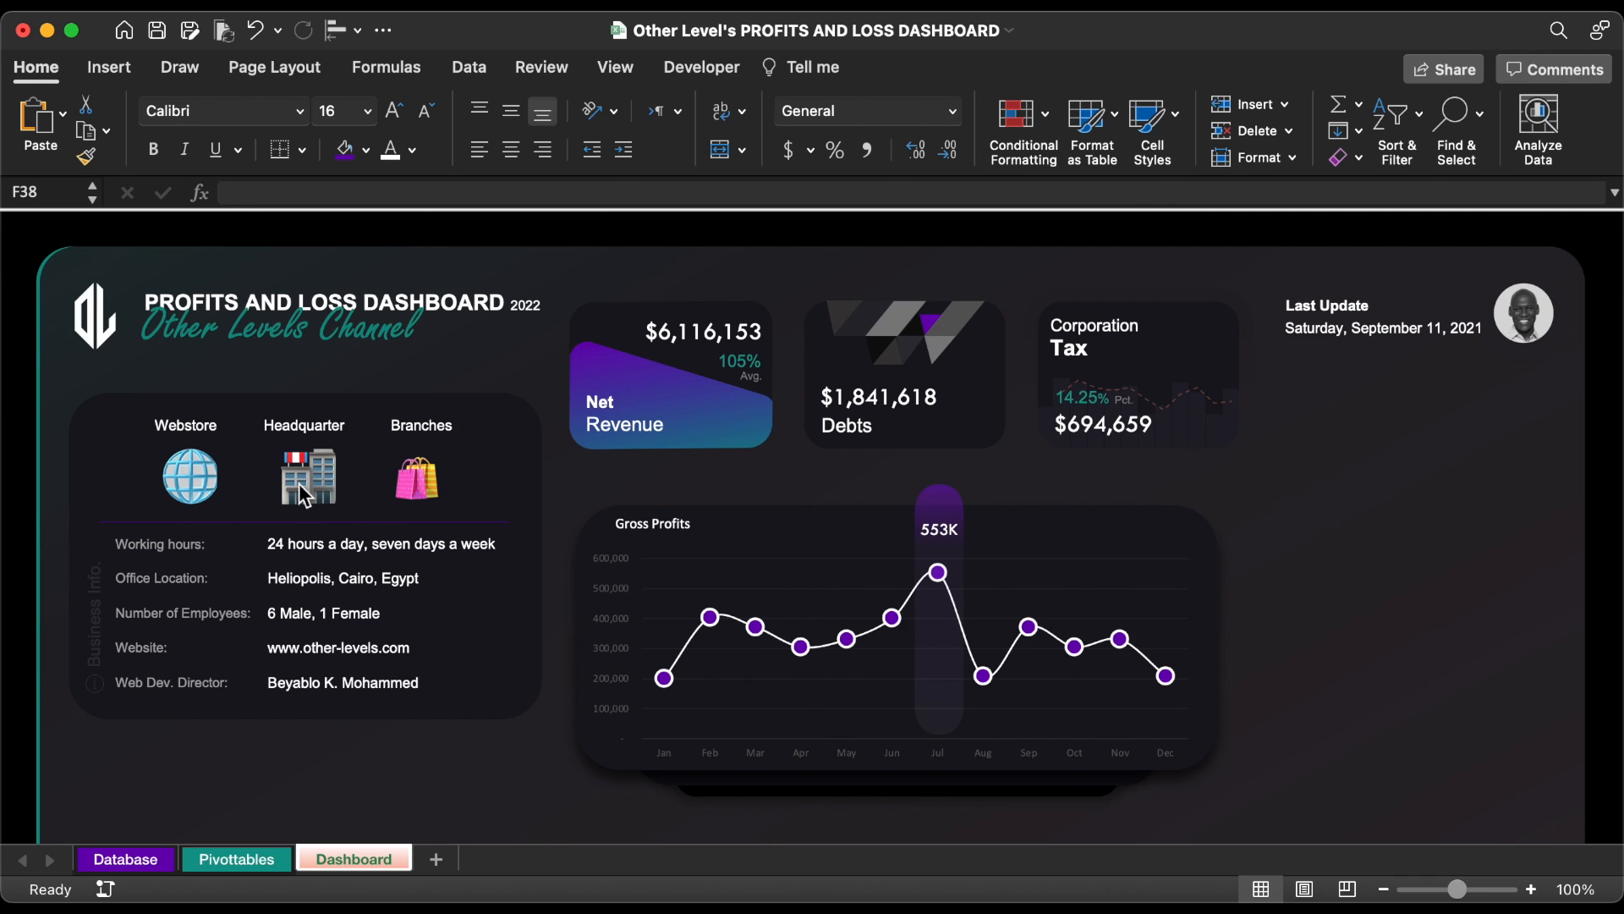
click(416, 489)
- Duplicate the business info background rectangle, place the copy below the Last Update header and narrow it to 4.12"
click(504, 402)
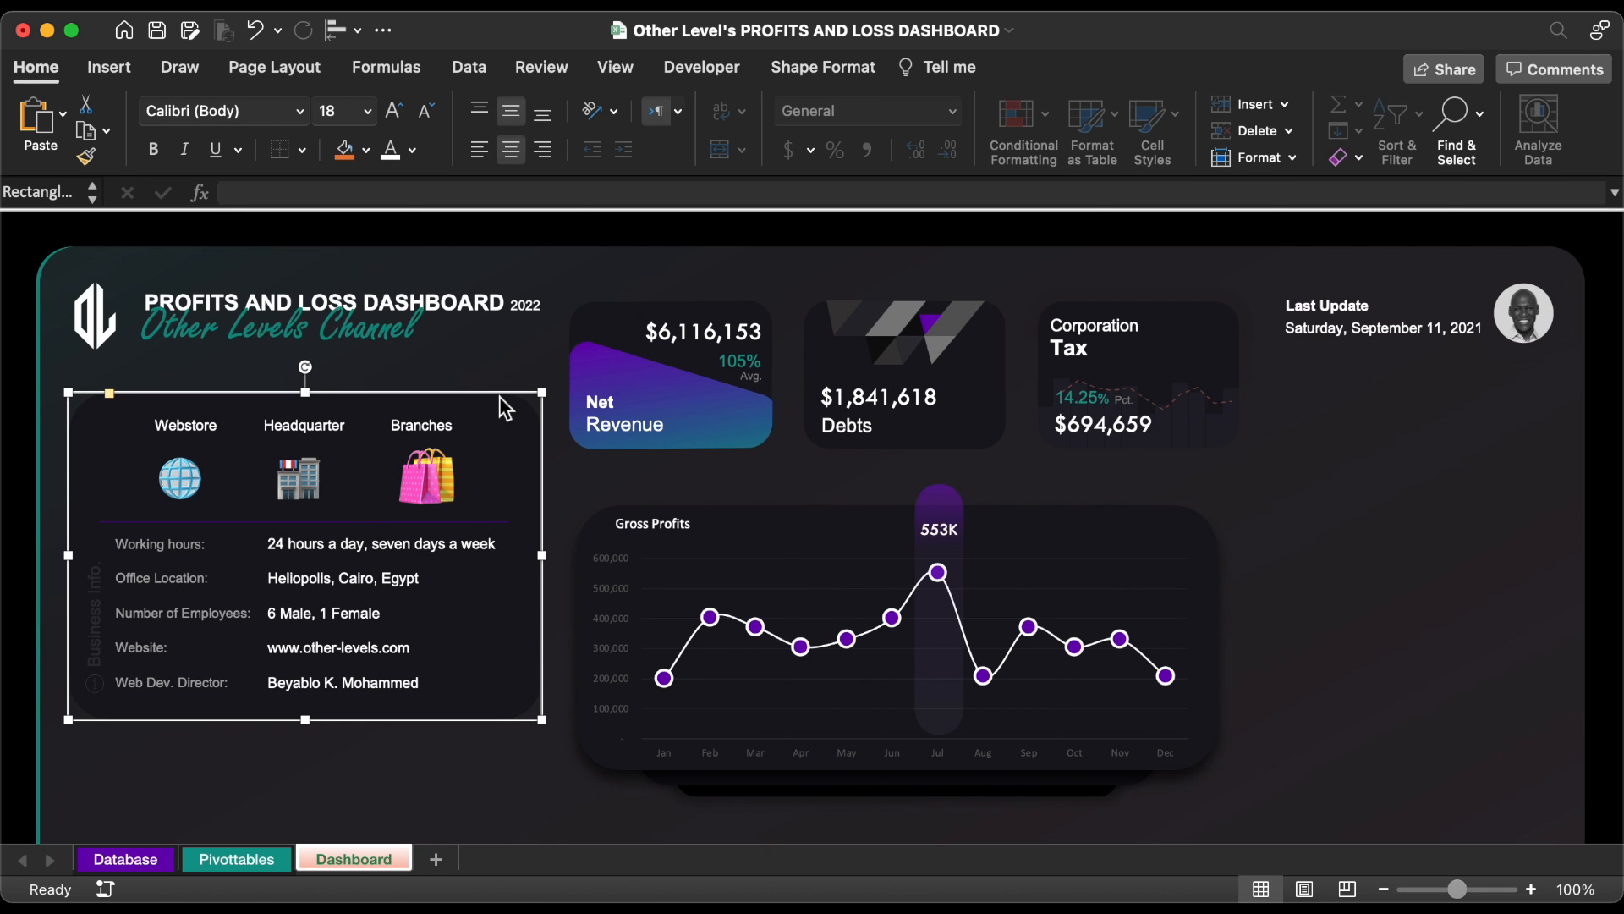
drag(504, 409, 1296, 537)
drag(1063, 572, 1181, 570)
drag(1328, 559, 1371, 564)
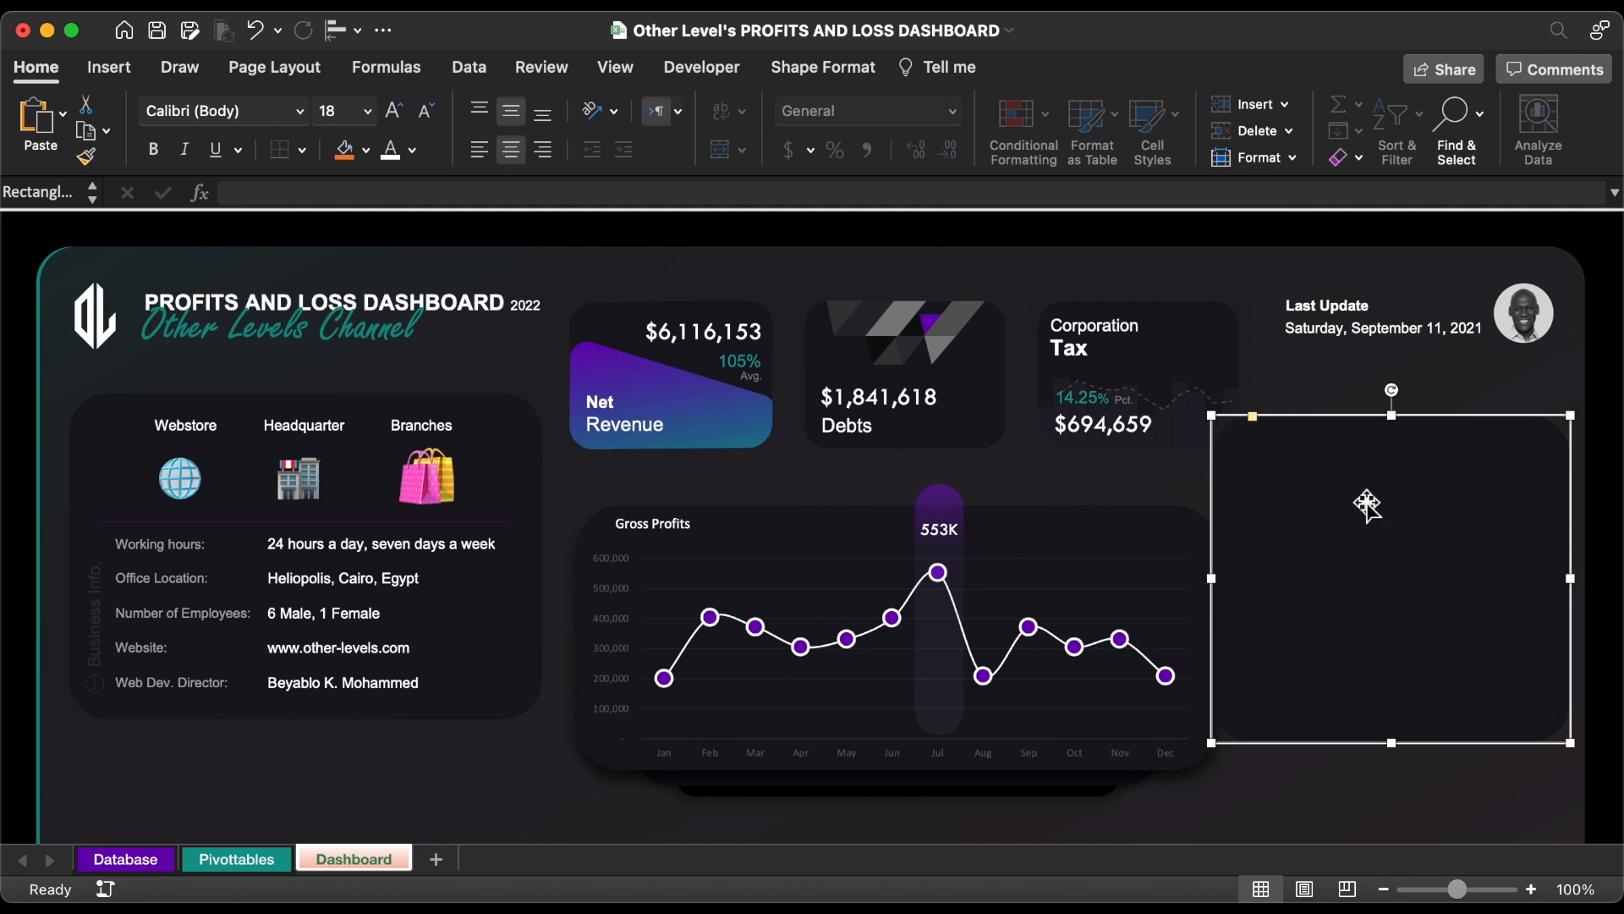
- Size the copied card to 3.55" high and 3.28" wide, and position it below the Last Update header beside the Gross Profits chart
click(825, 66)
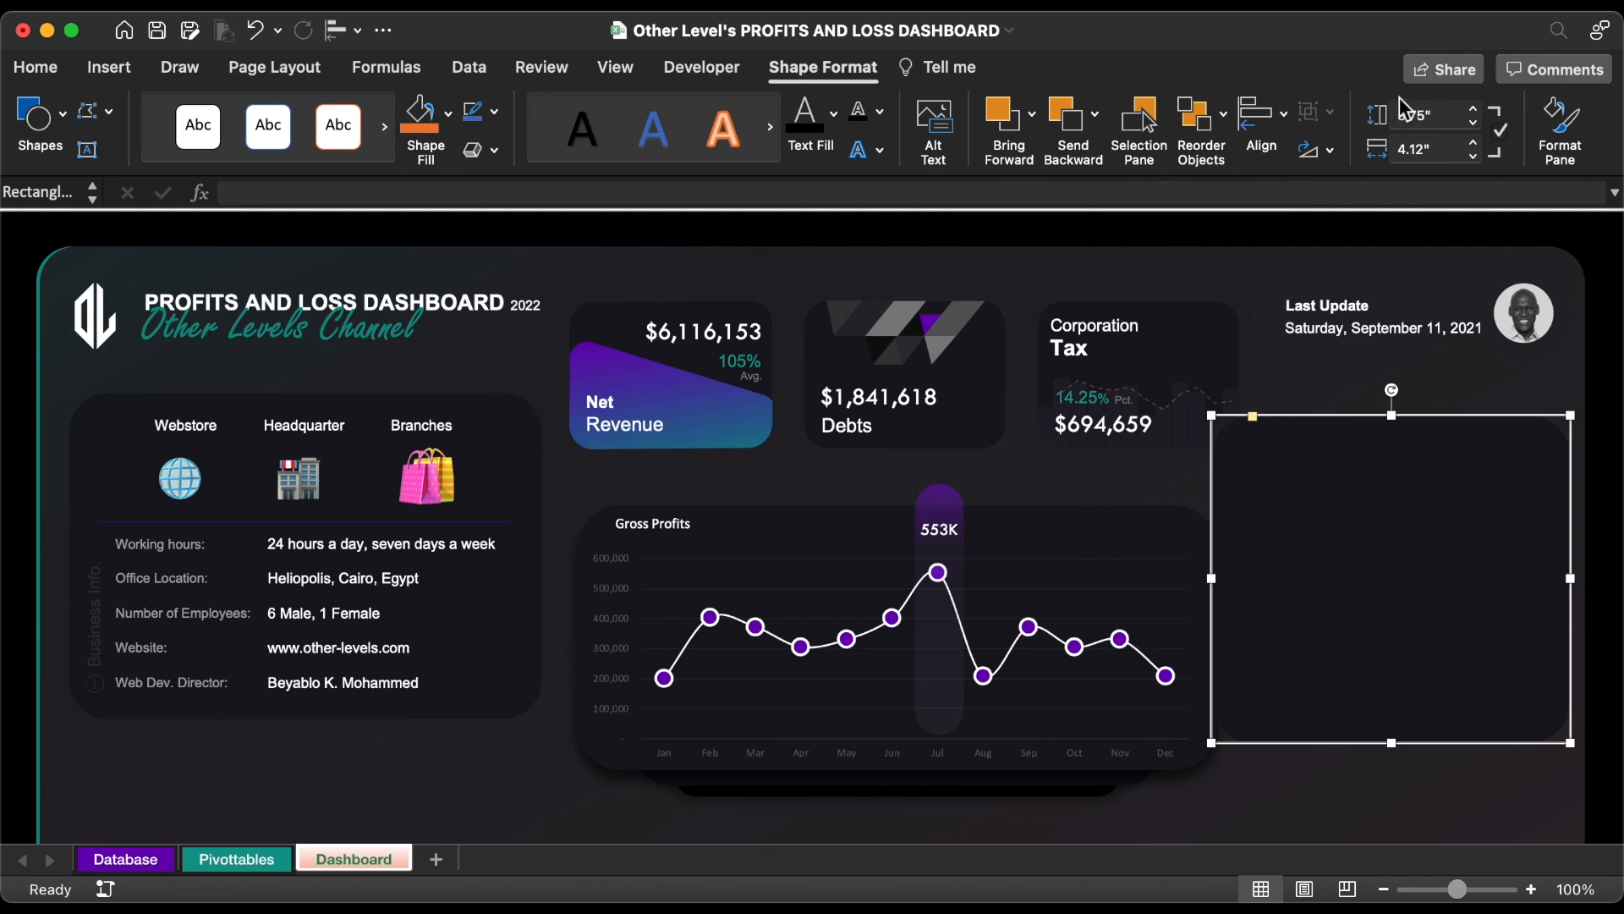
click(1458, 111)
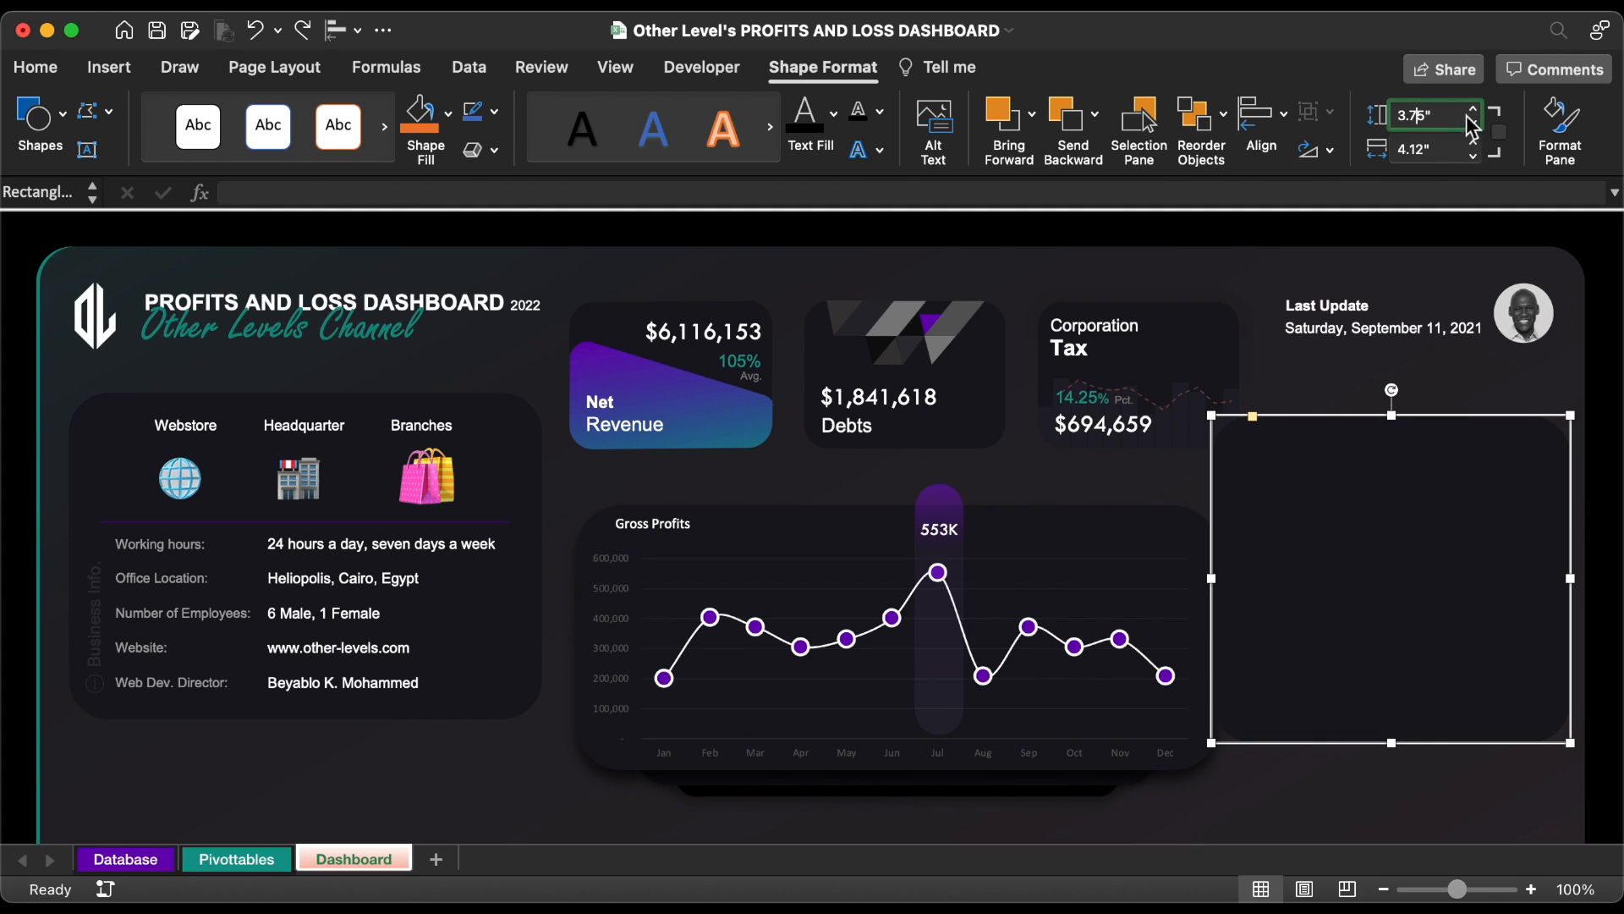
text(5)
key(Return)
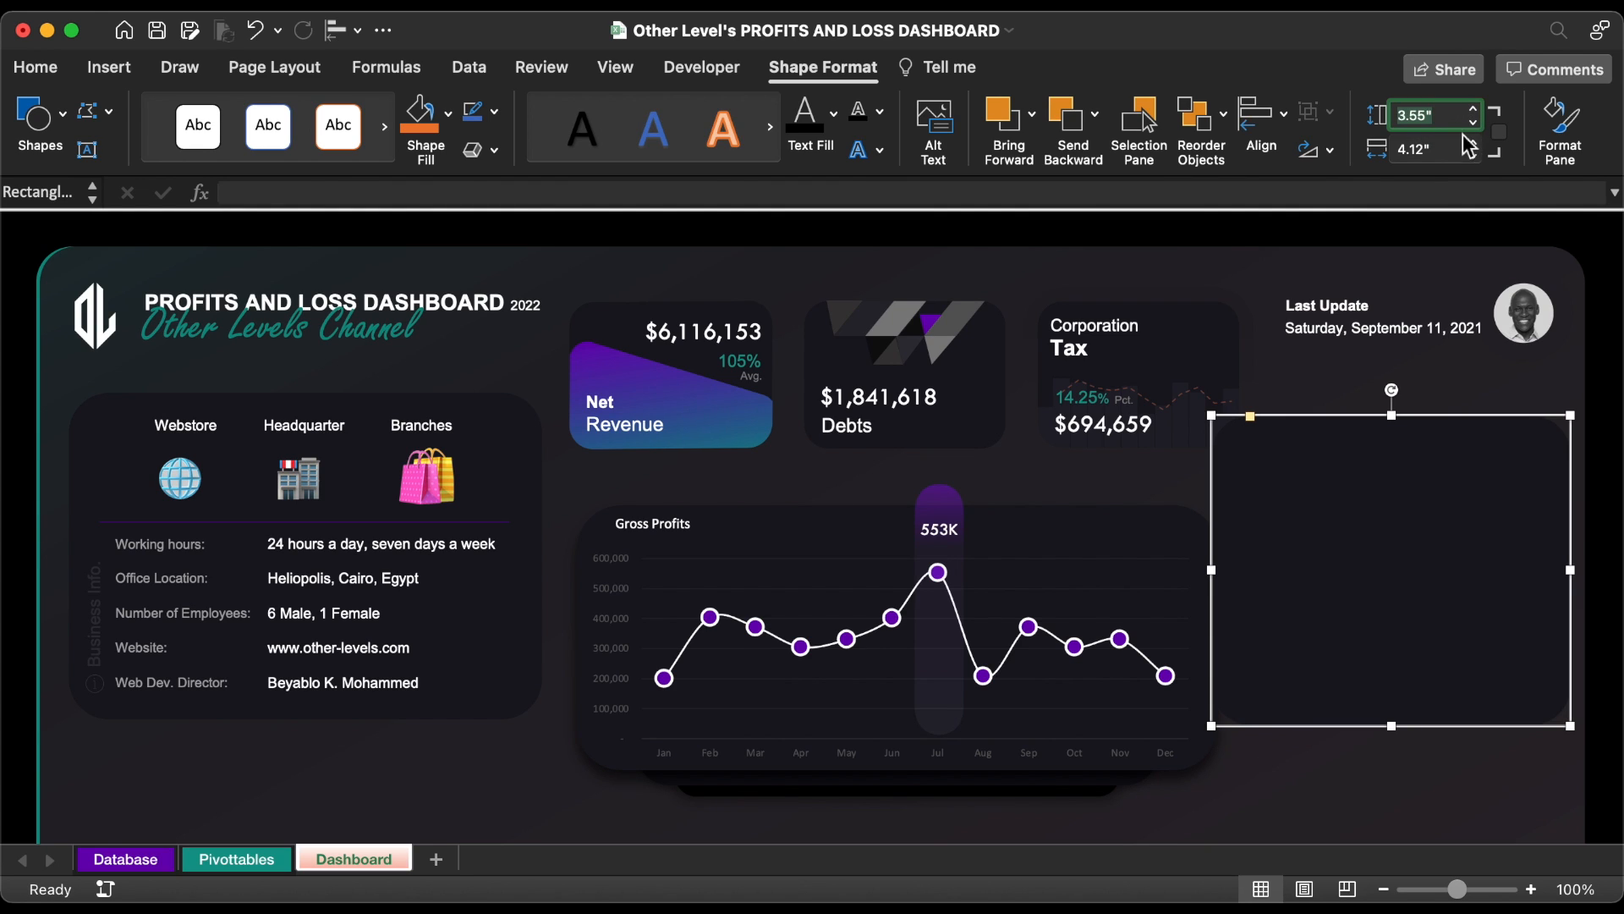
click(1438, 149)
text(3.28)
key(Return)
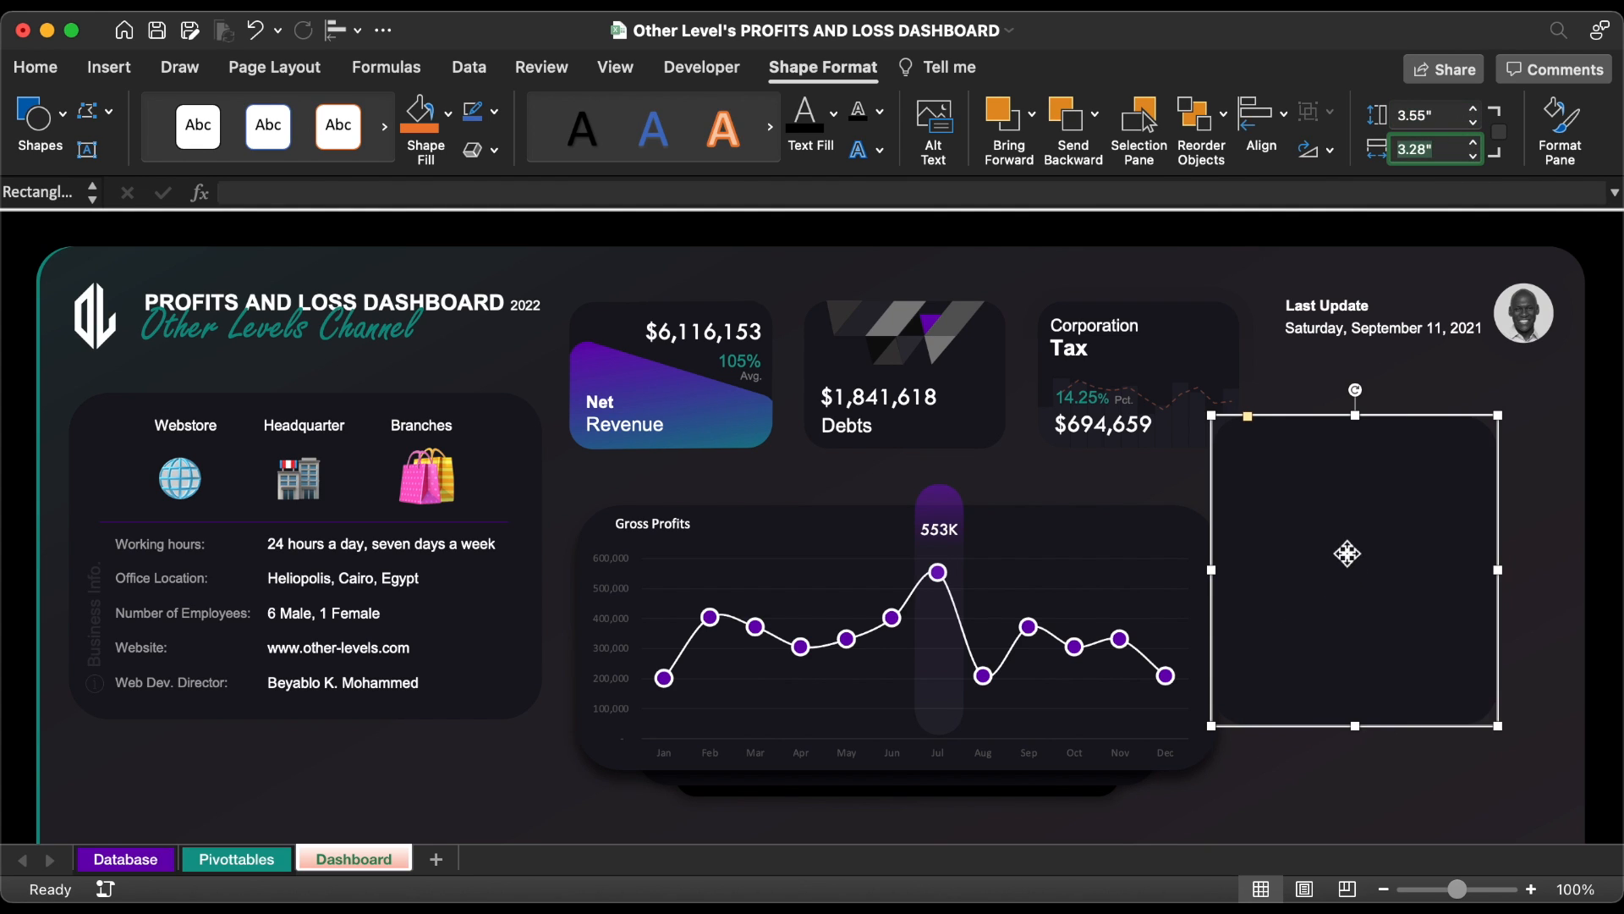
drag(1347, 553, 1394, 542)
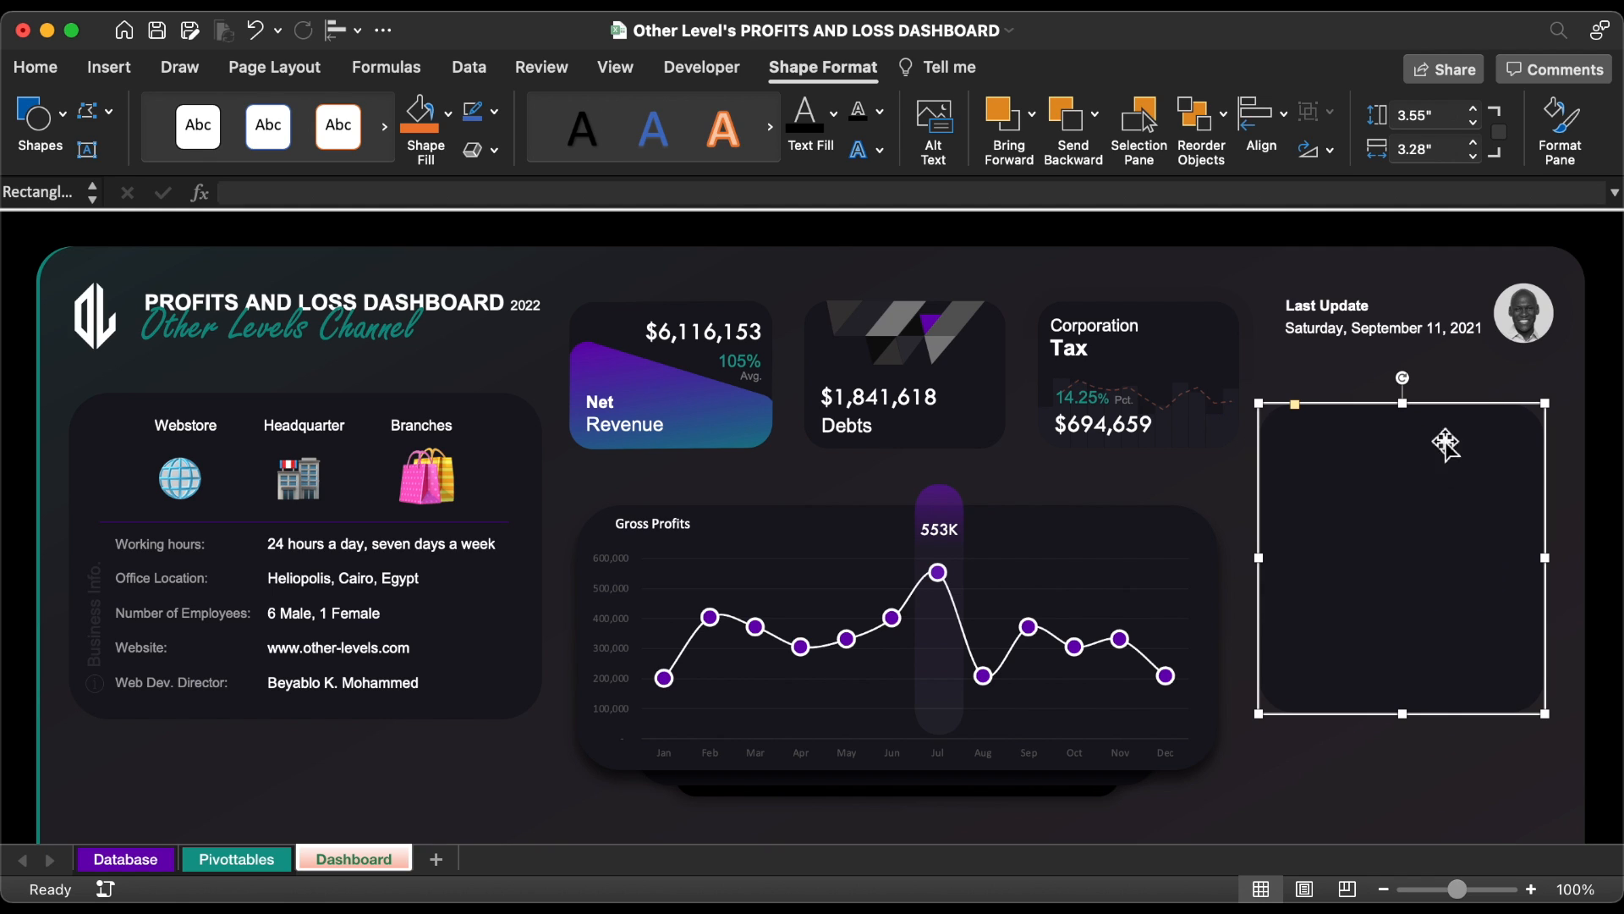
- Give the copied card a linear teal gradient fill at 45° with five gradient stops
click(1564, 150)
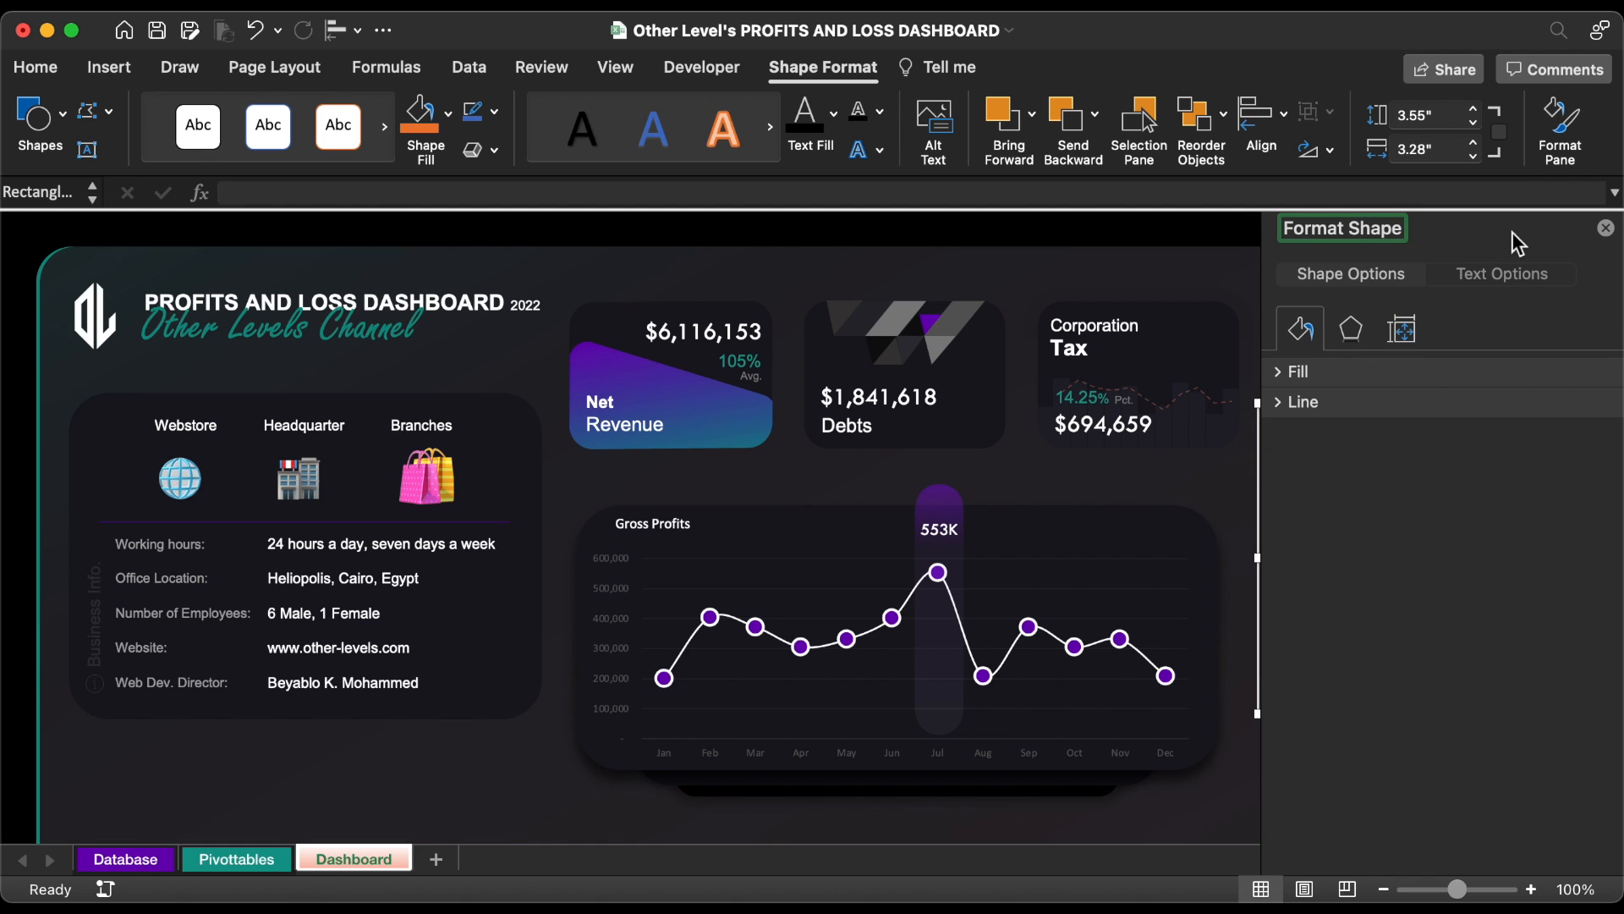
drag(1511, 232, 625, 290)
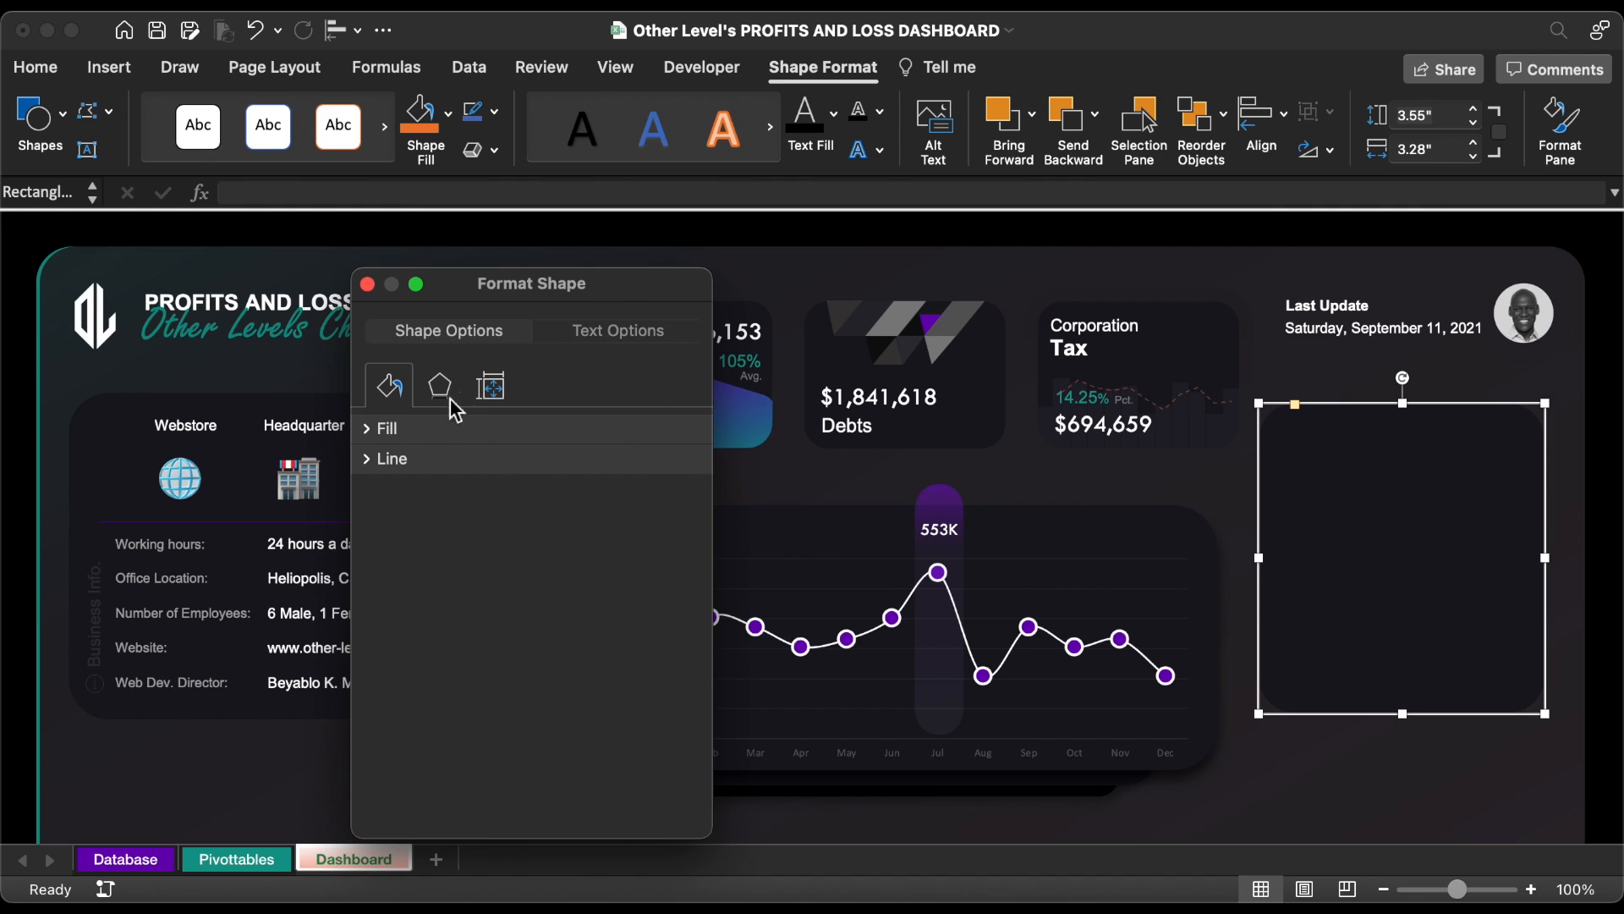
click(383, 432)
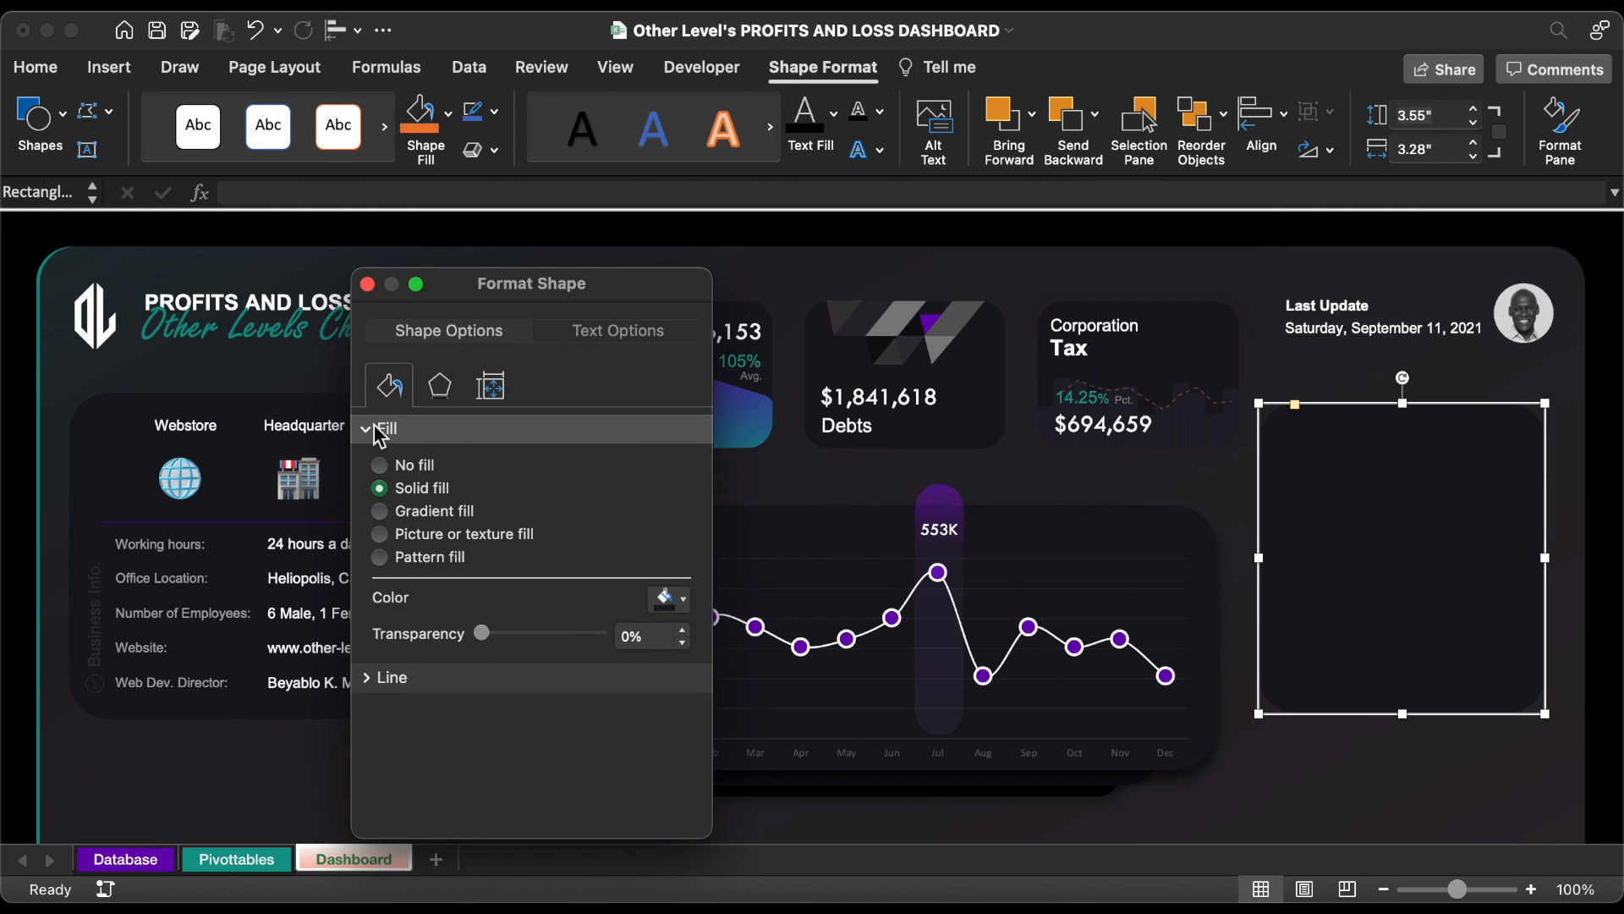
click(380, 511)
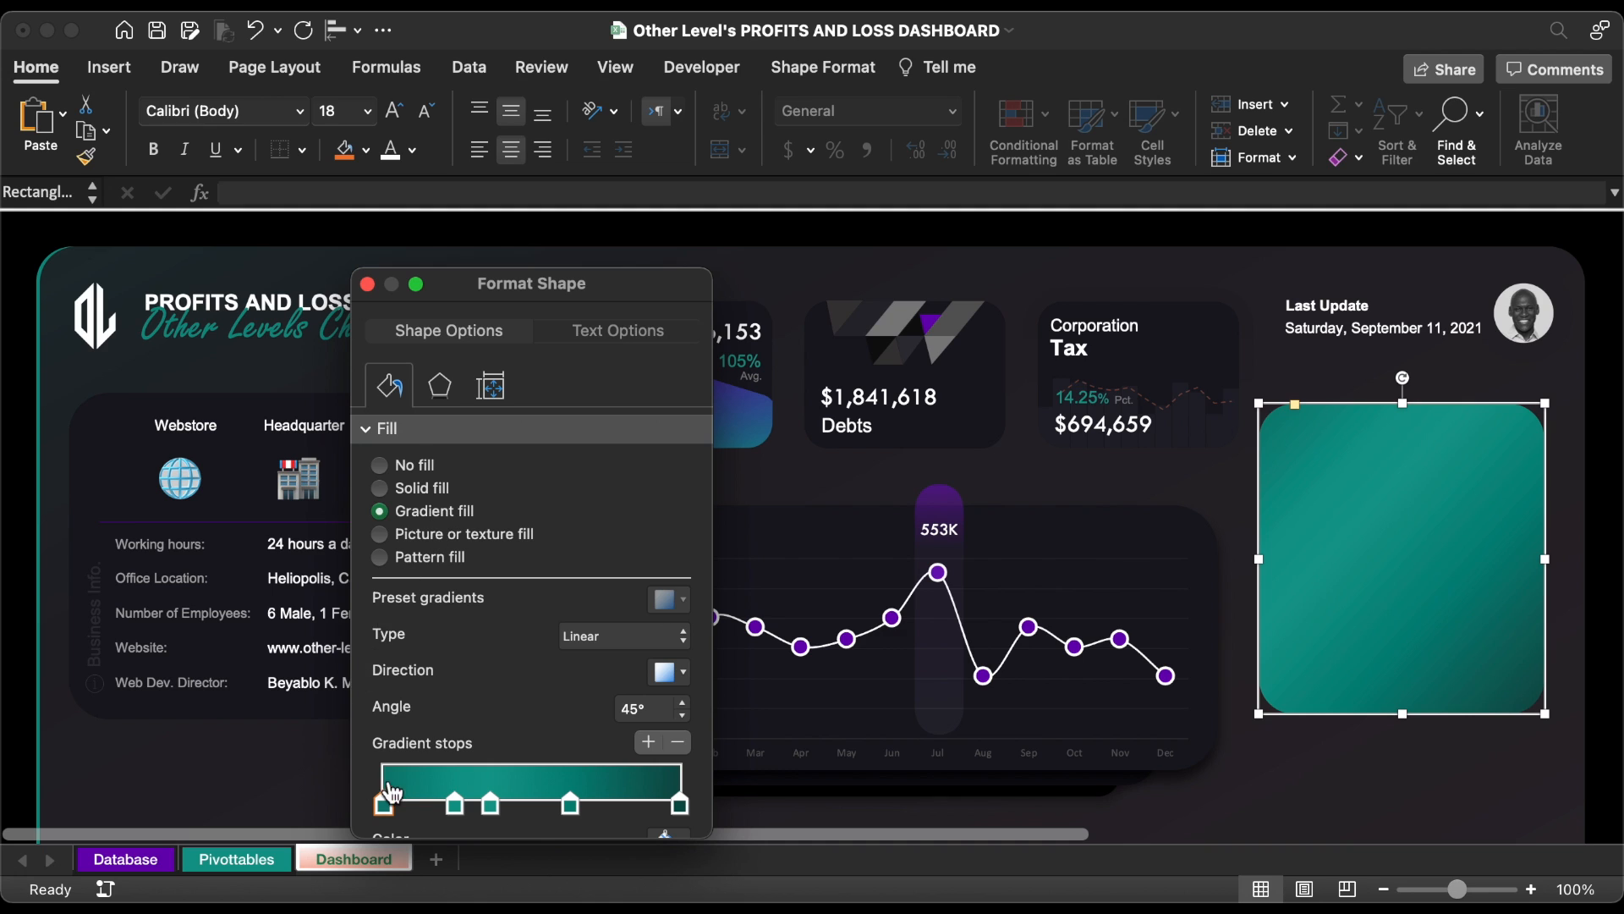
- Check the teal card's gradient angle and the first stop's position, transparency, brightness and hex color
scroll(486, 719, down, 5)
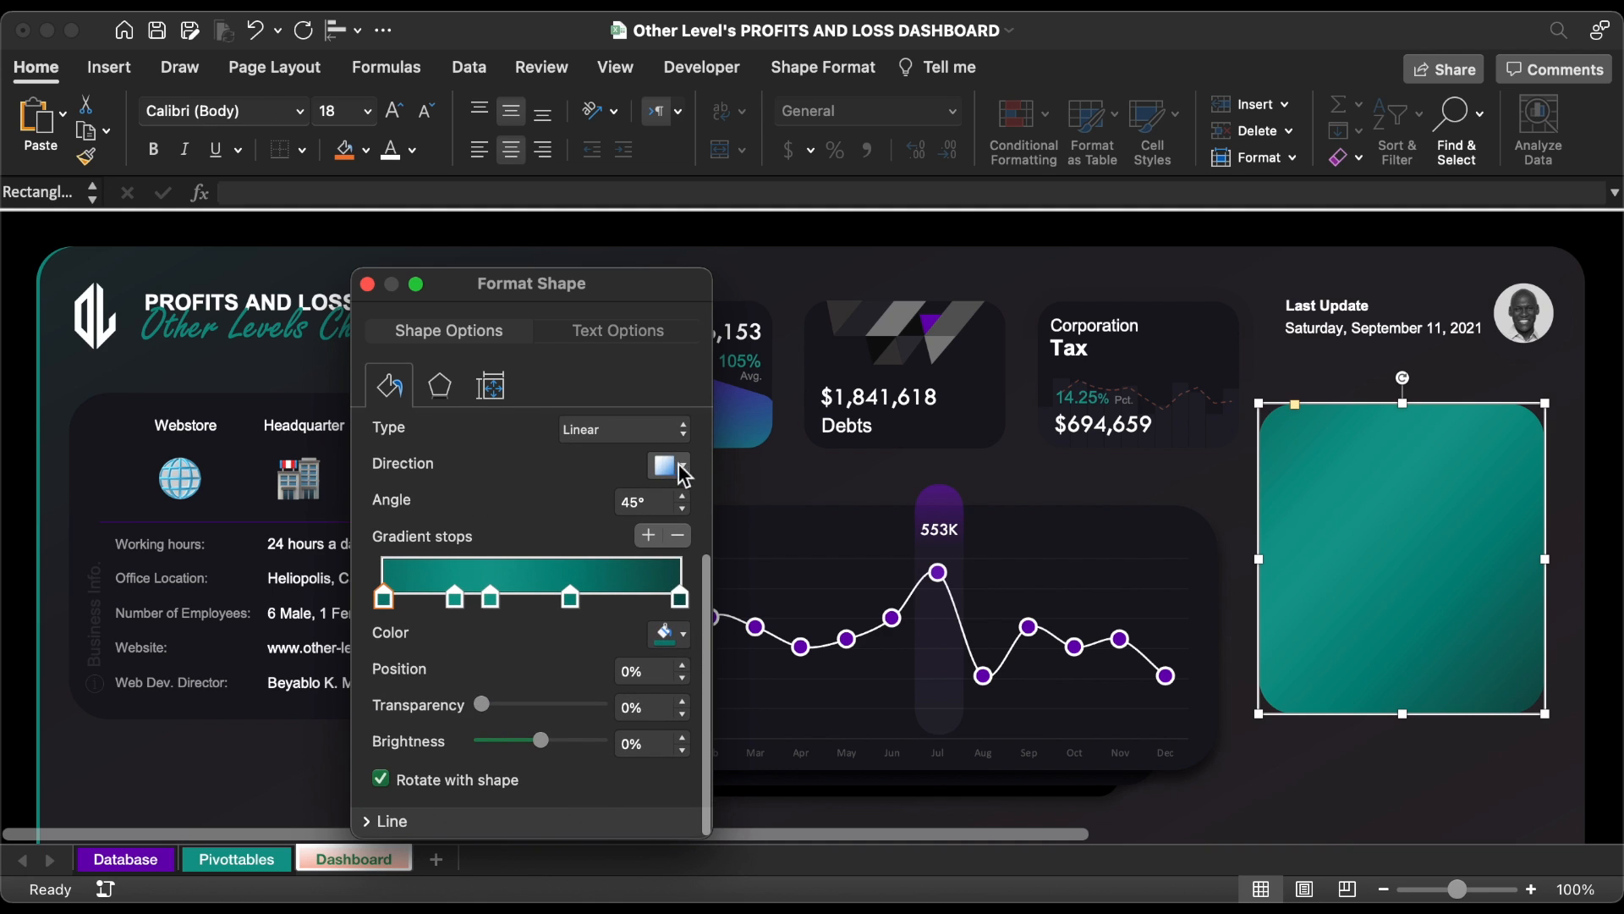
click(656, 507)
drag(656, 507, 594, 507)
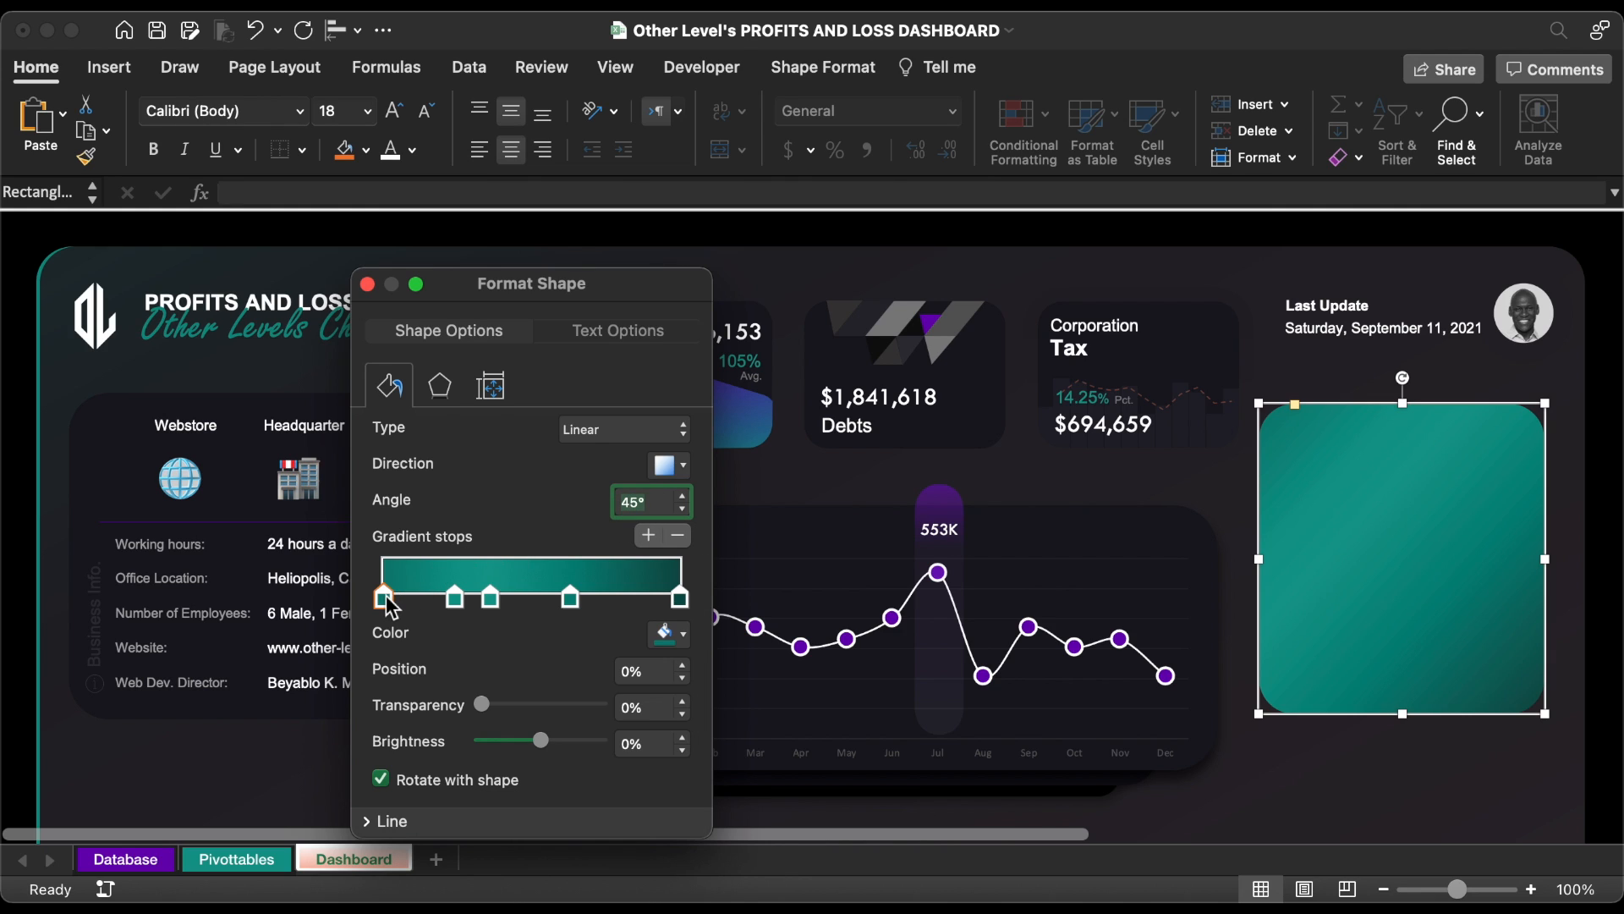
click(647, 674)
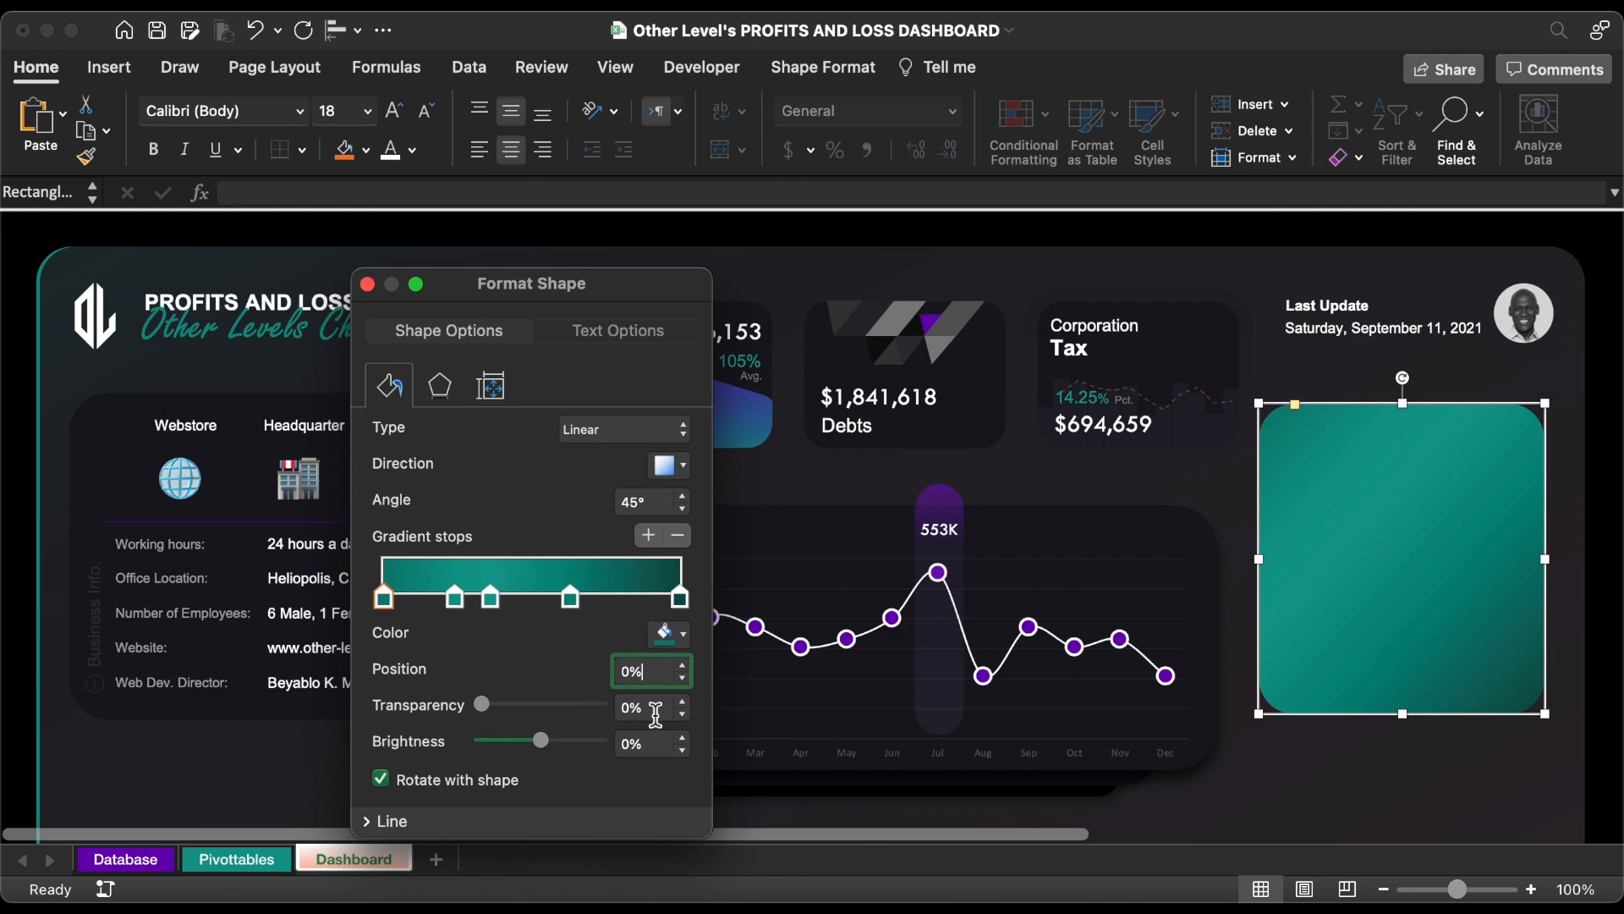
click(653, 708)
click(657, 742)
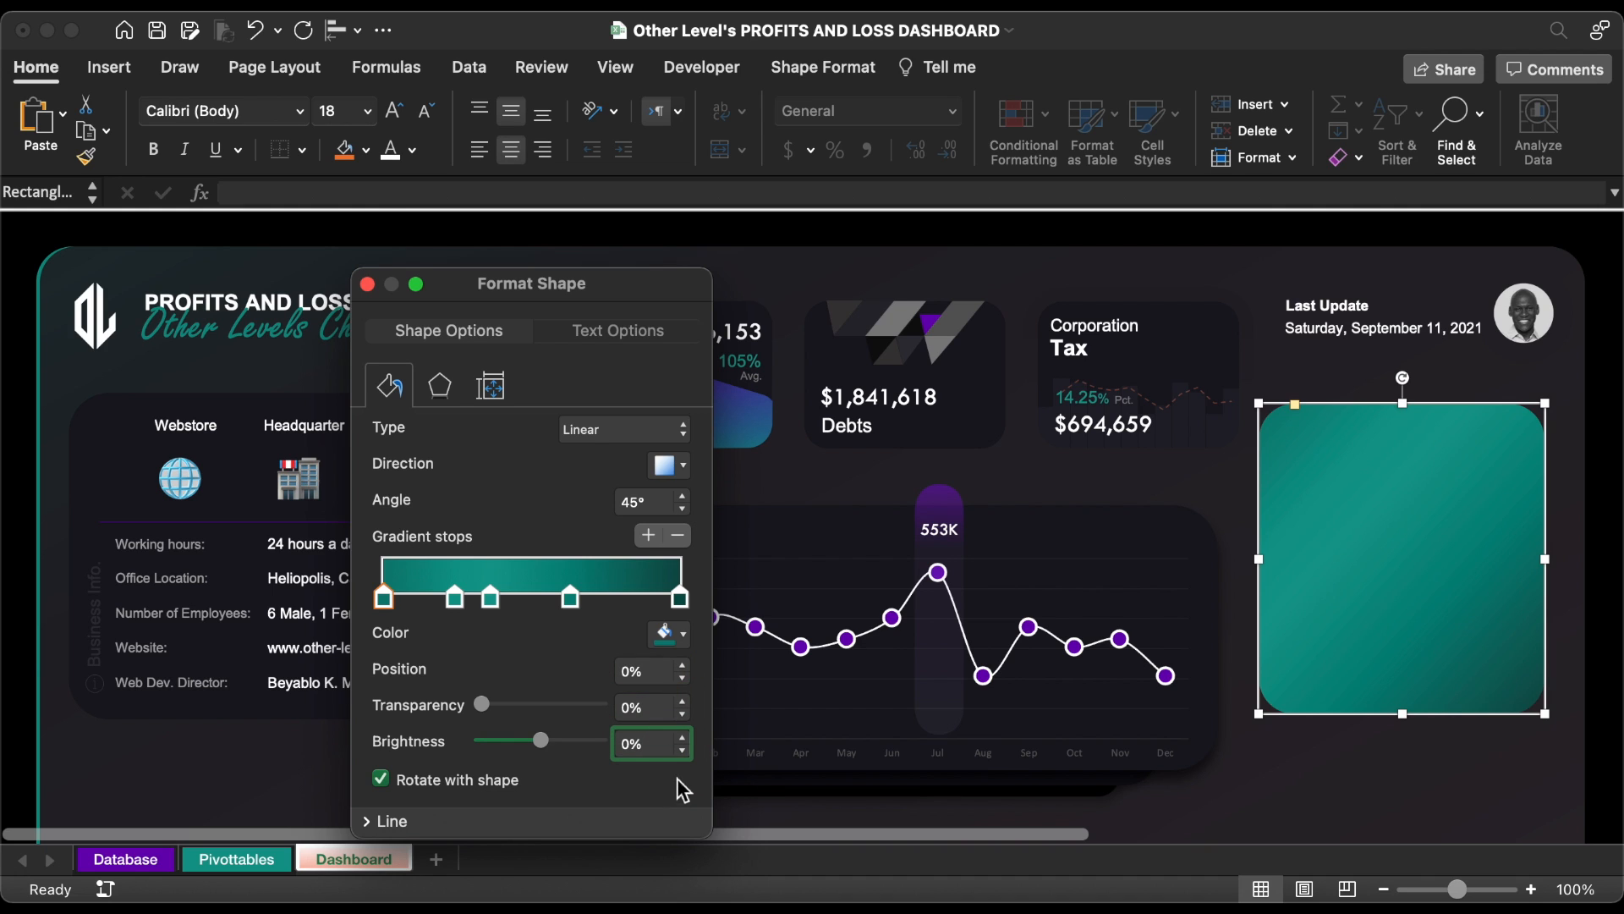
click(668, 634)
click(732, 596)
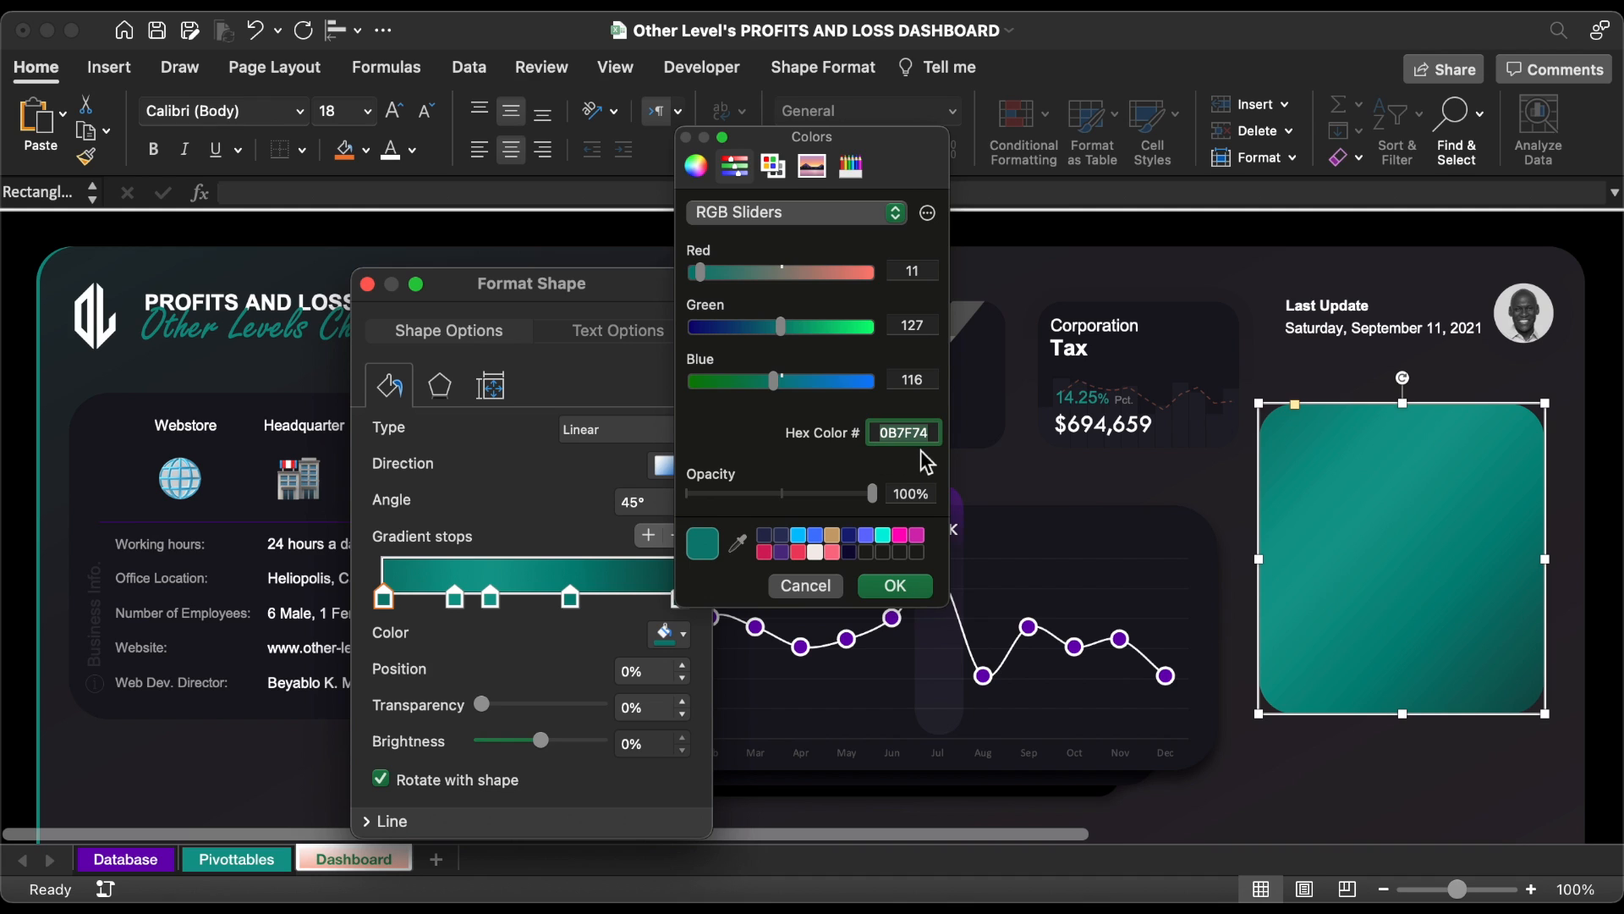
click(806, 585)
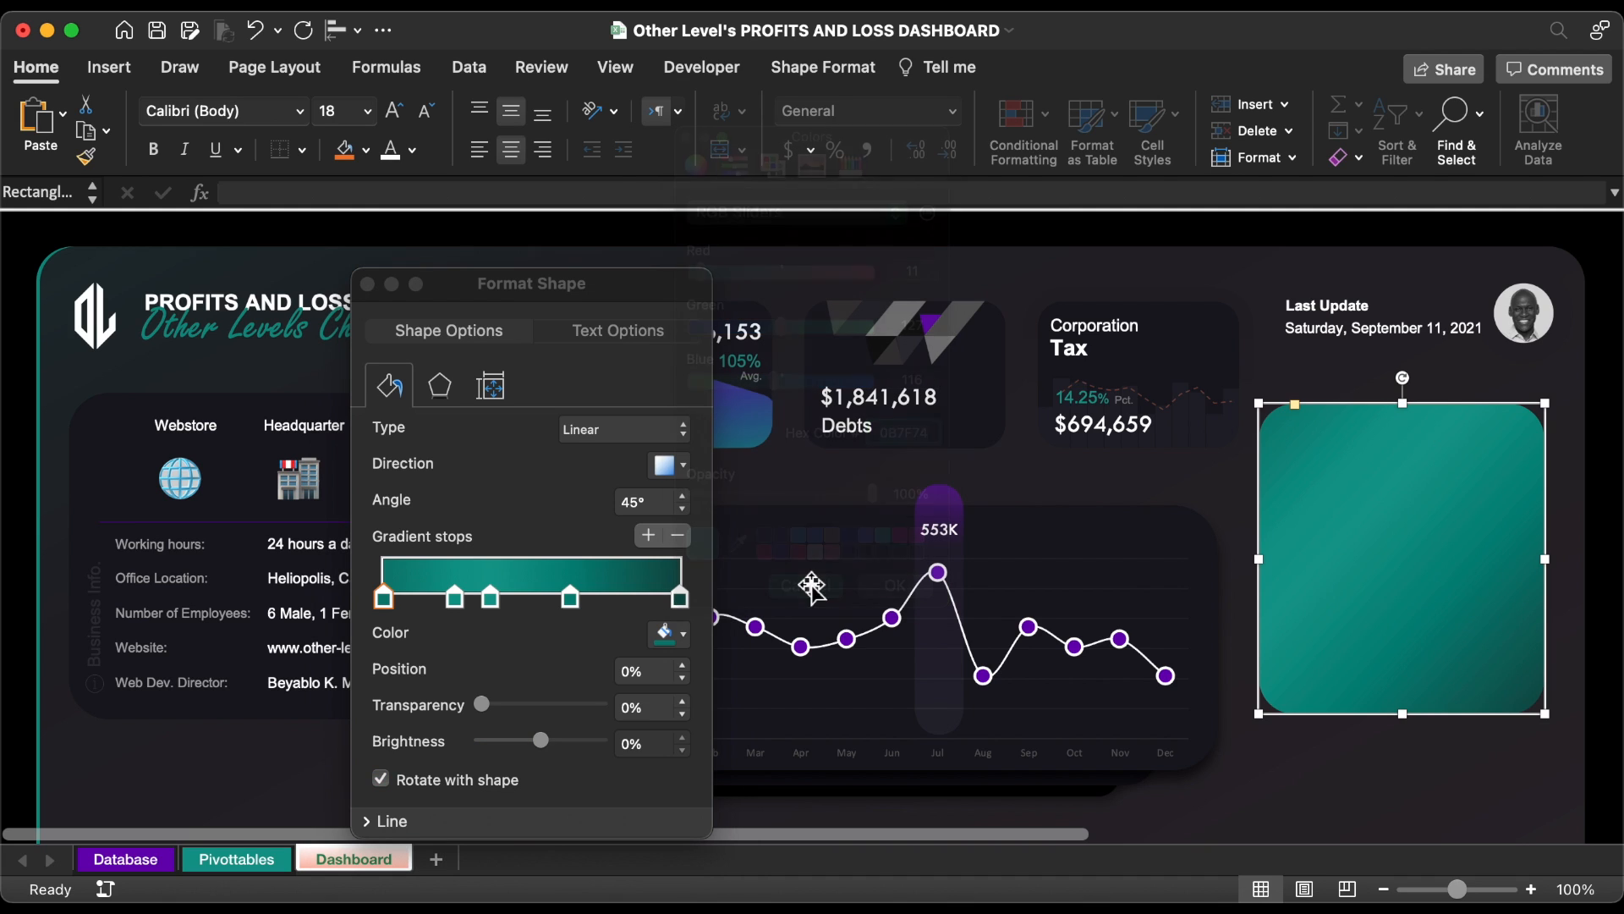
- Check the second gradient stop's position, transparency, brightness and hex color
click(455, 599)
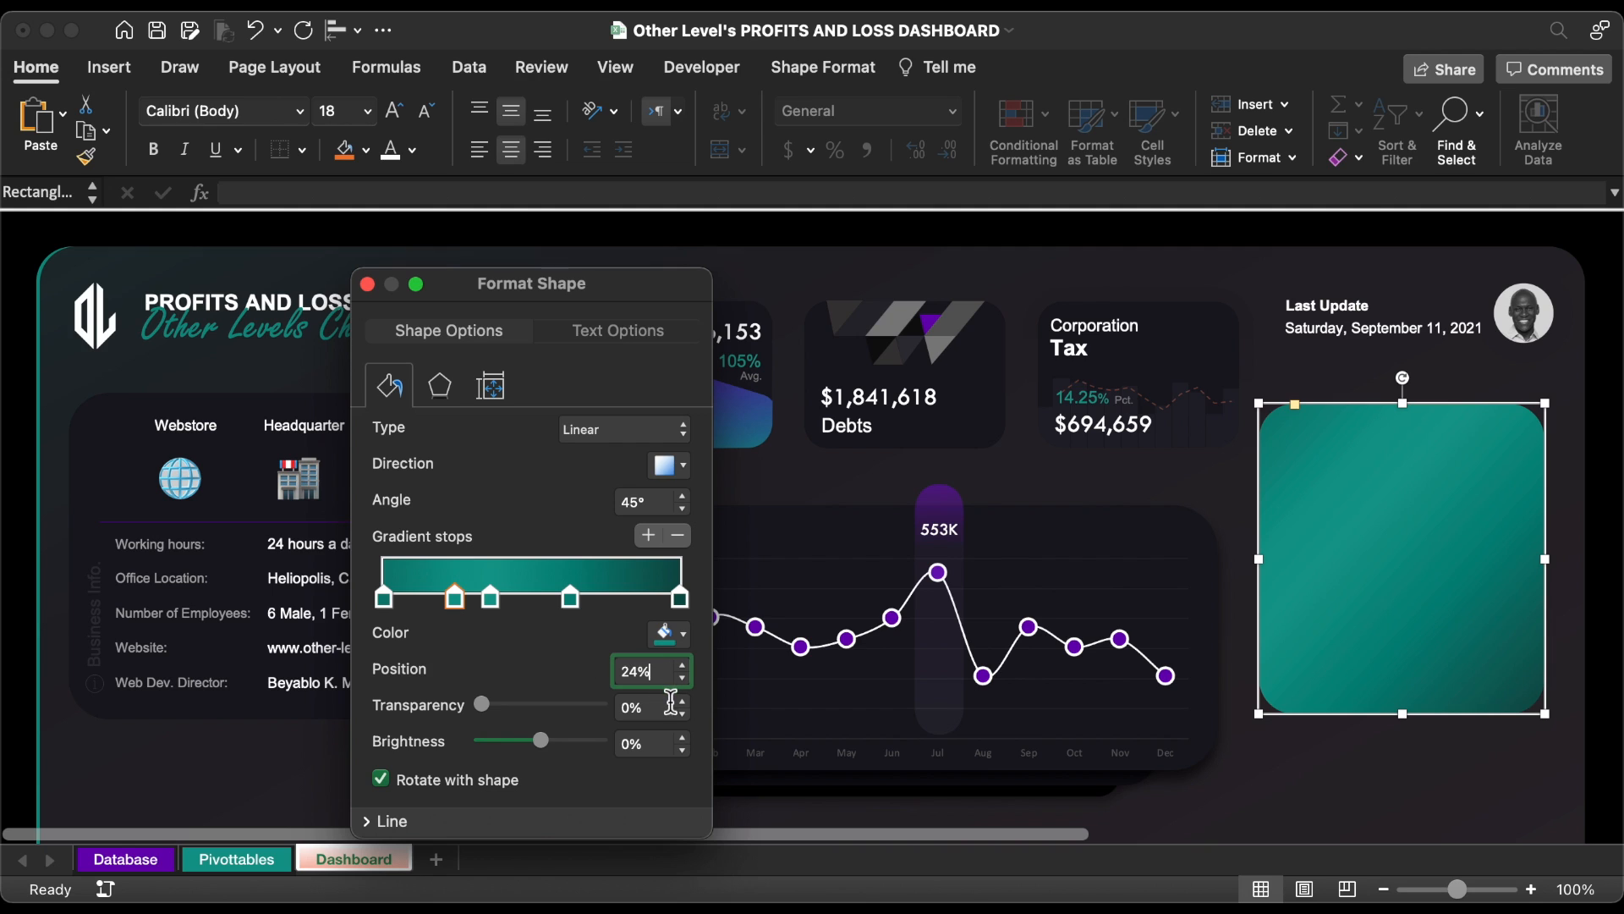
click(671, 706)
click(662, 744)
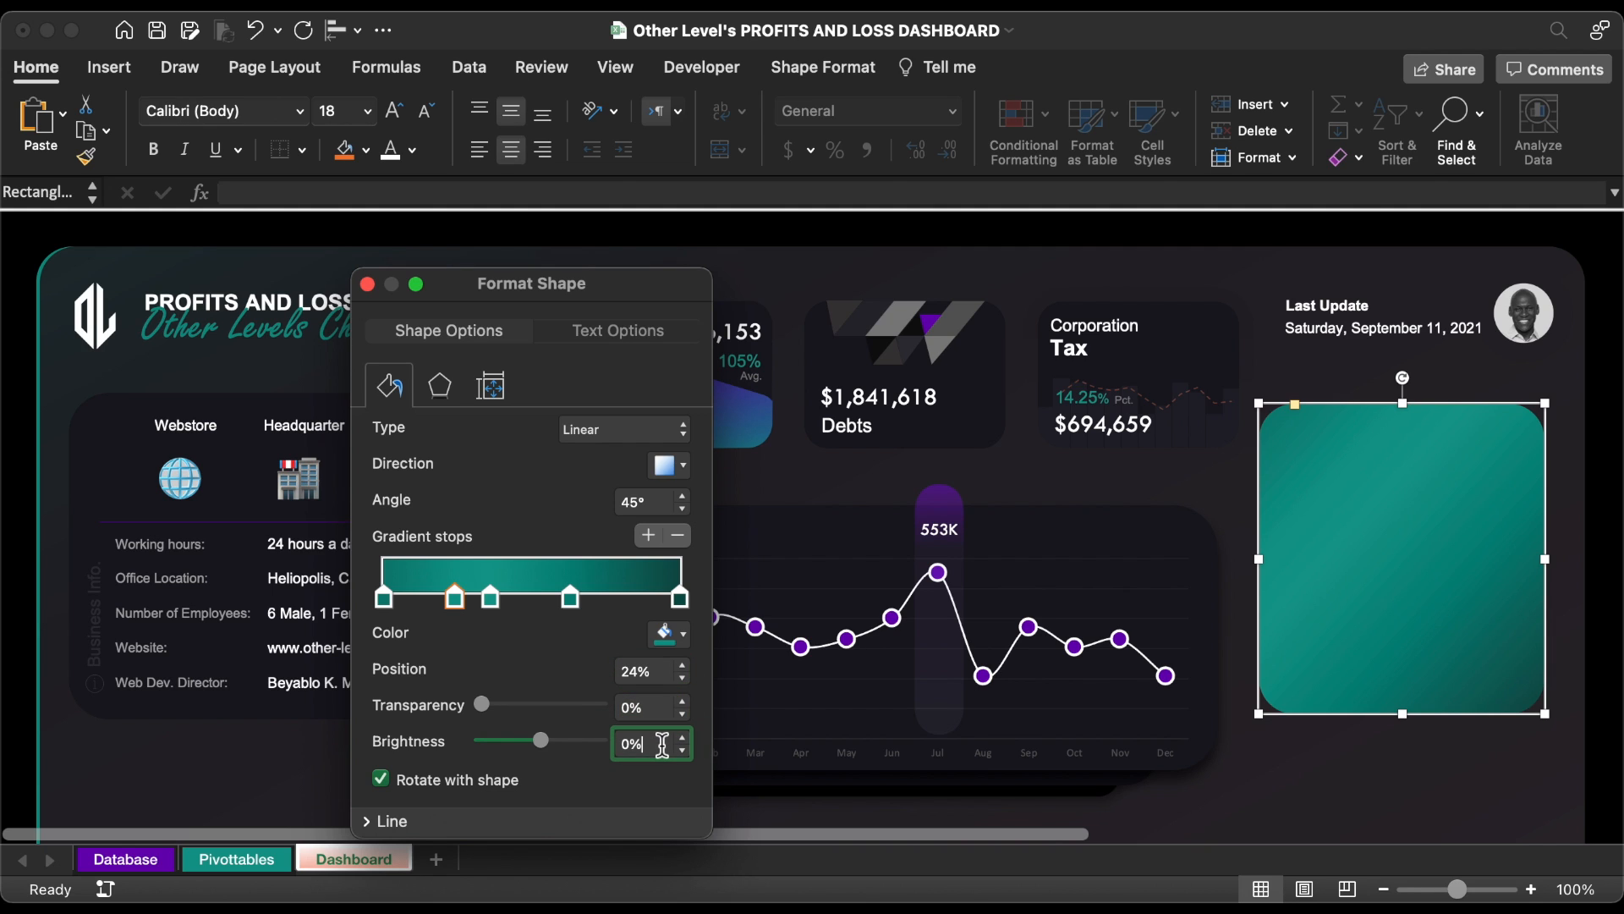
click(677, 636)
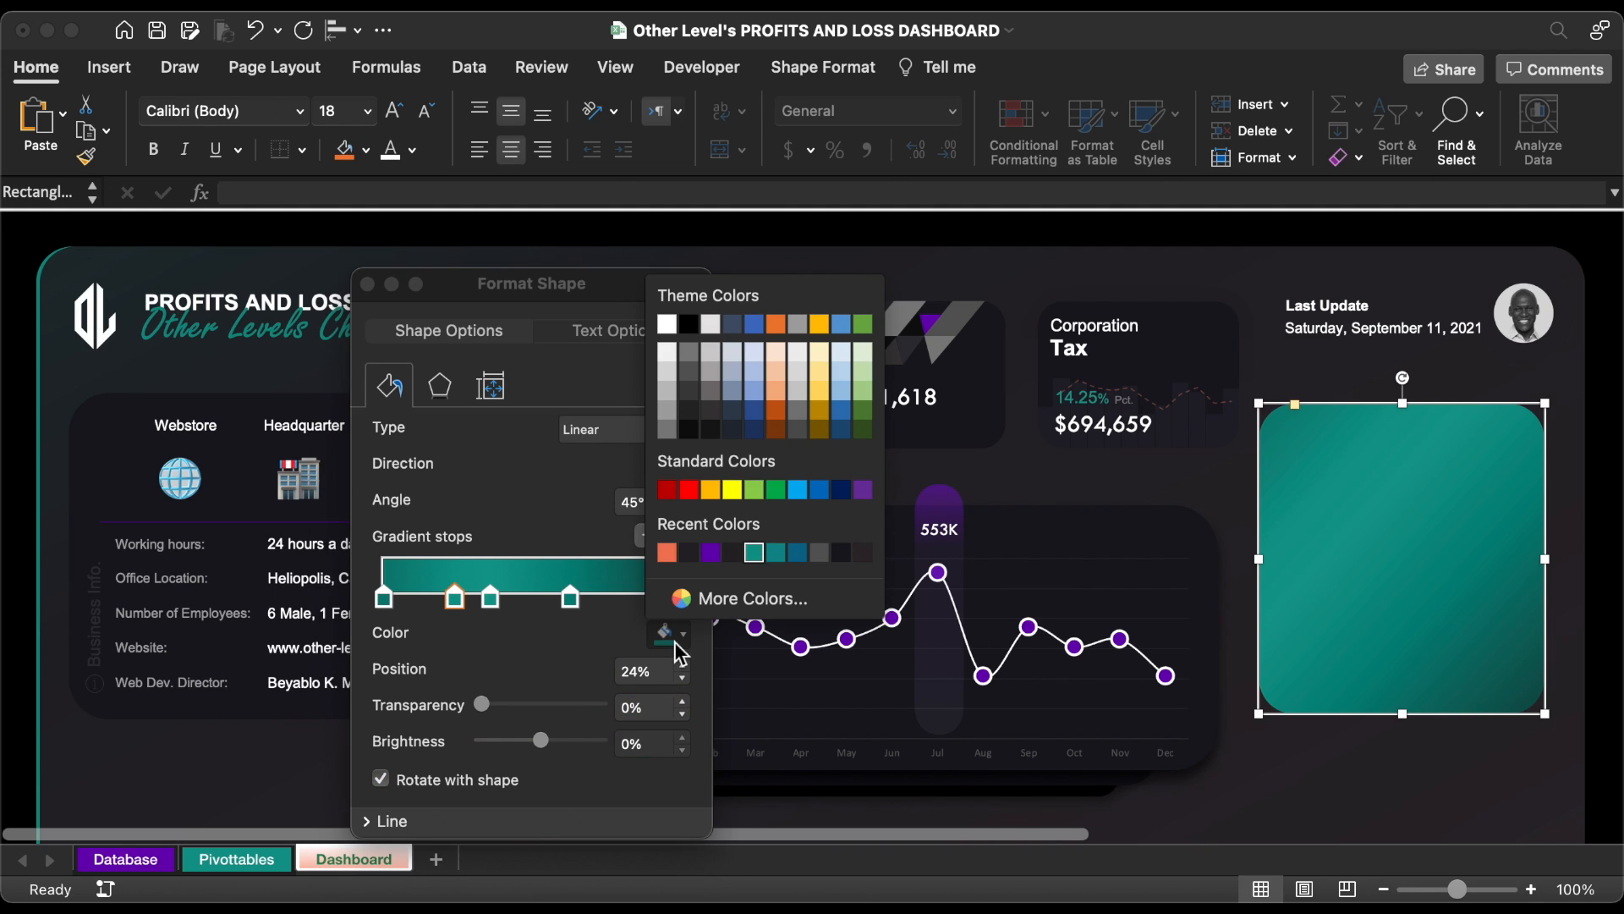
click(740, 598)
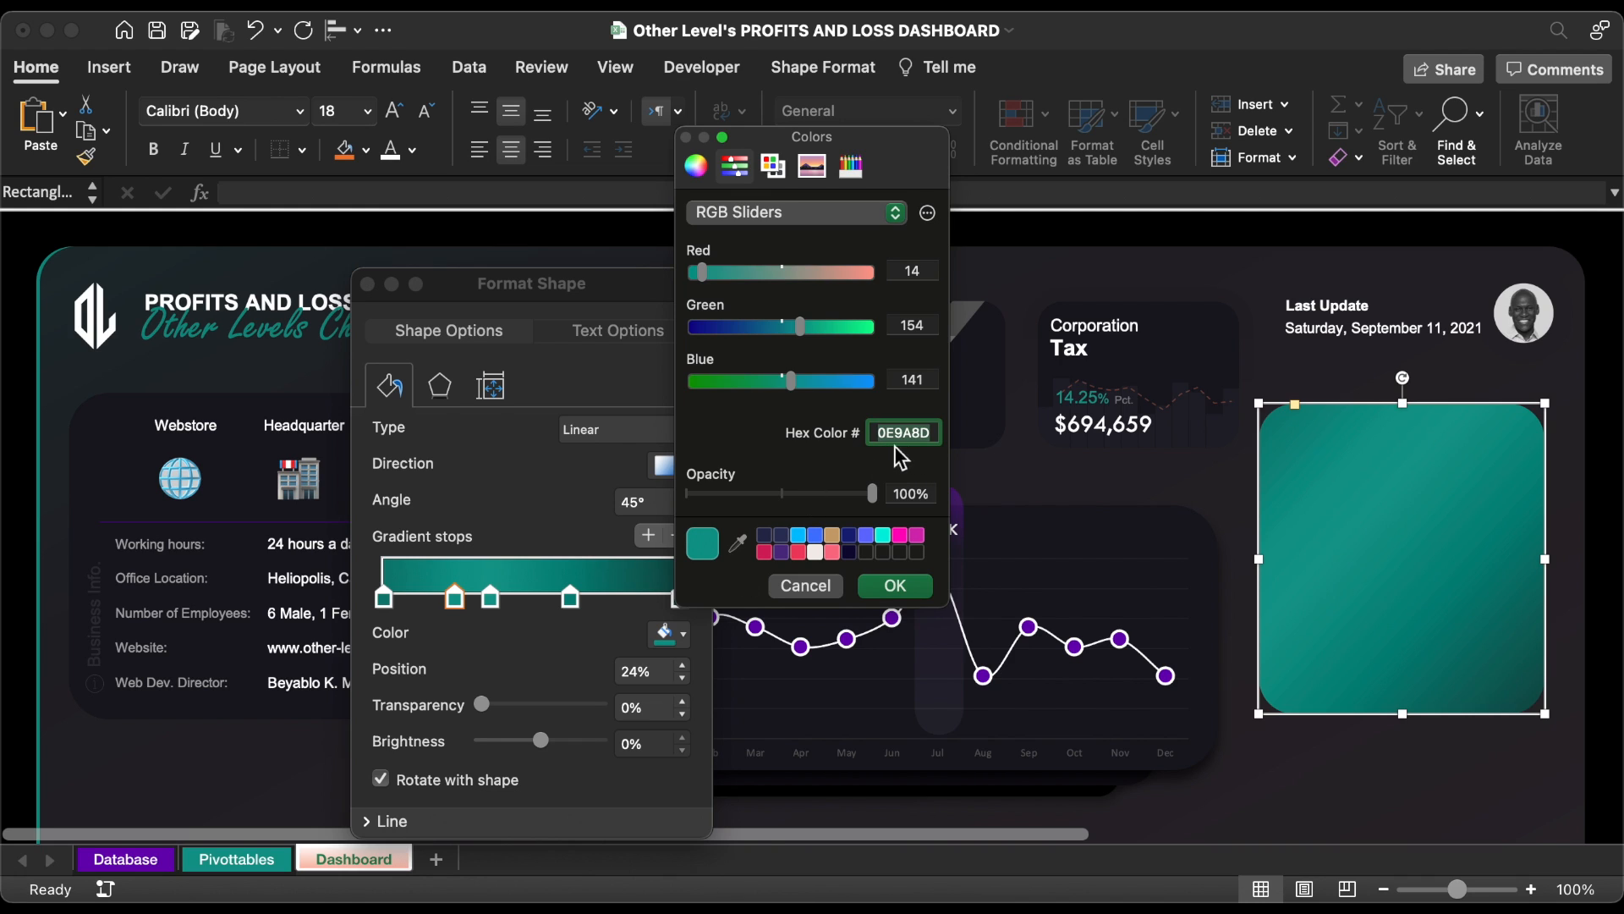
click(806, 586)
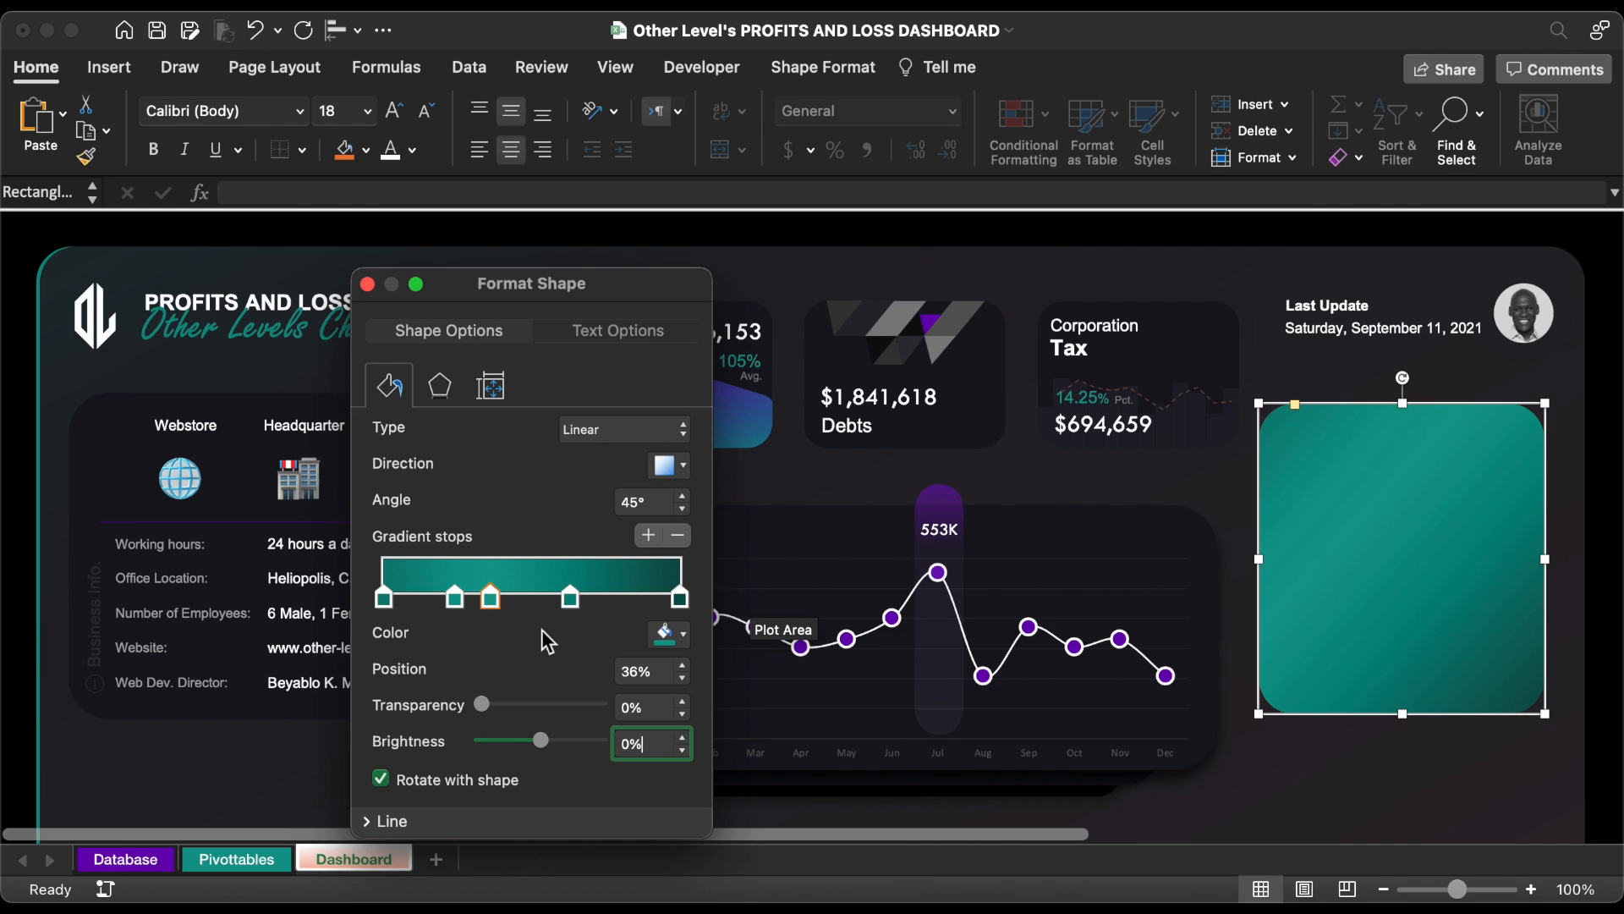
- Check the third gradient stop's transparency, position and hex color
click(664, 713)
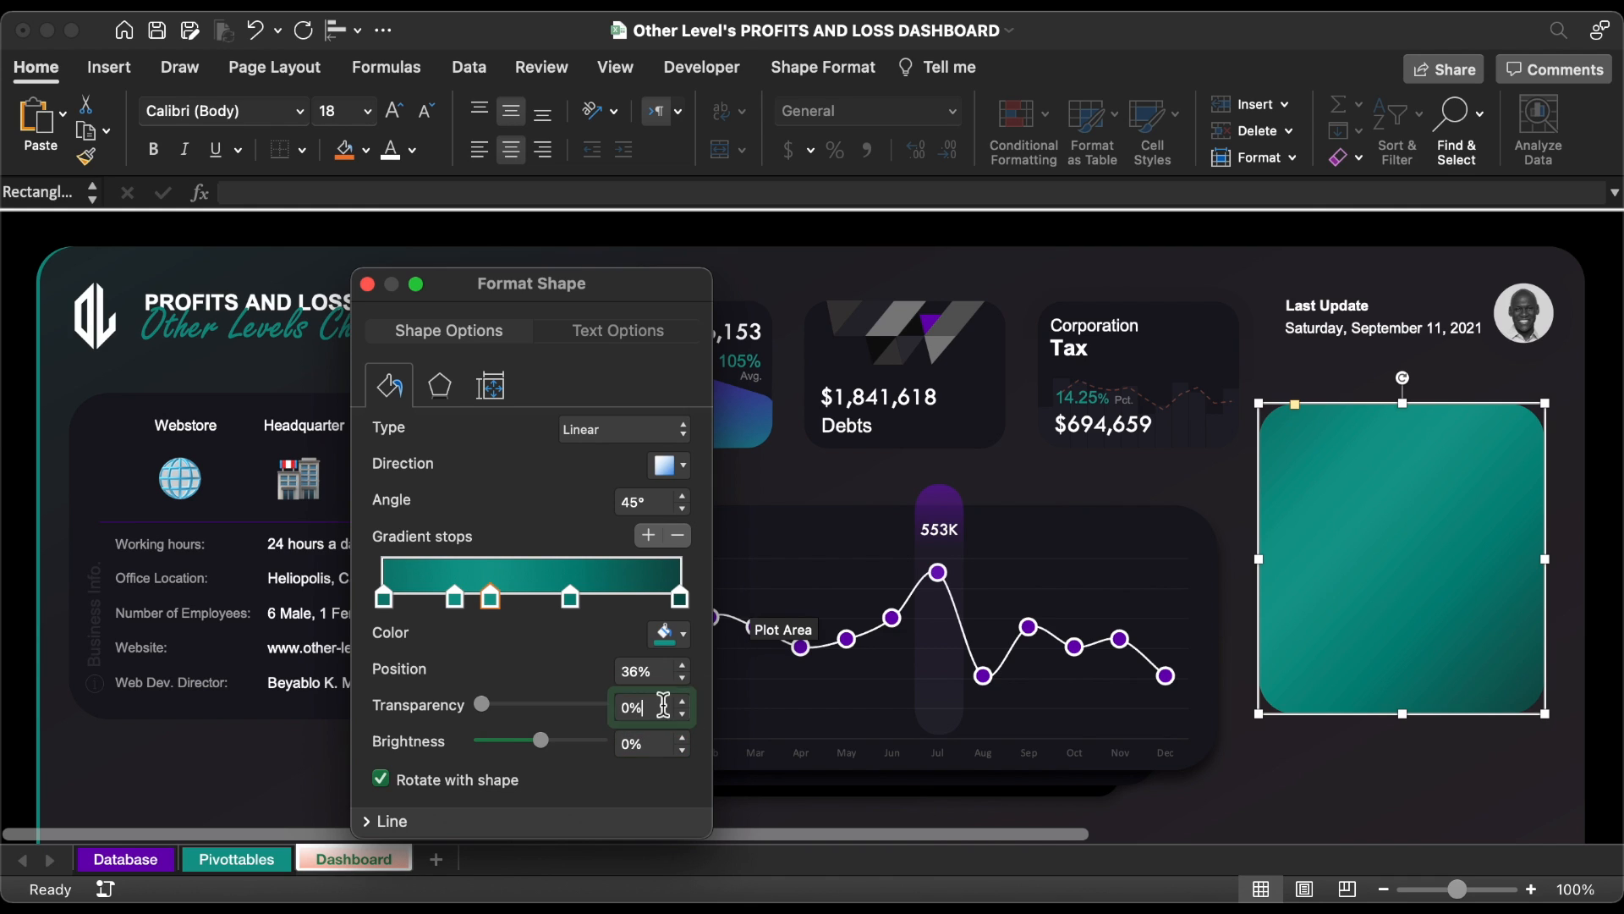
click(664, 673)
click(684, 635)
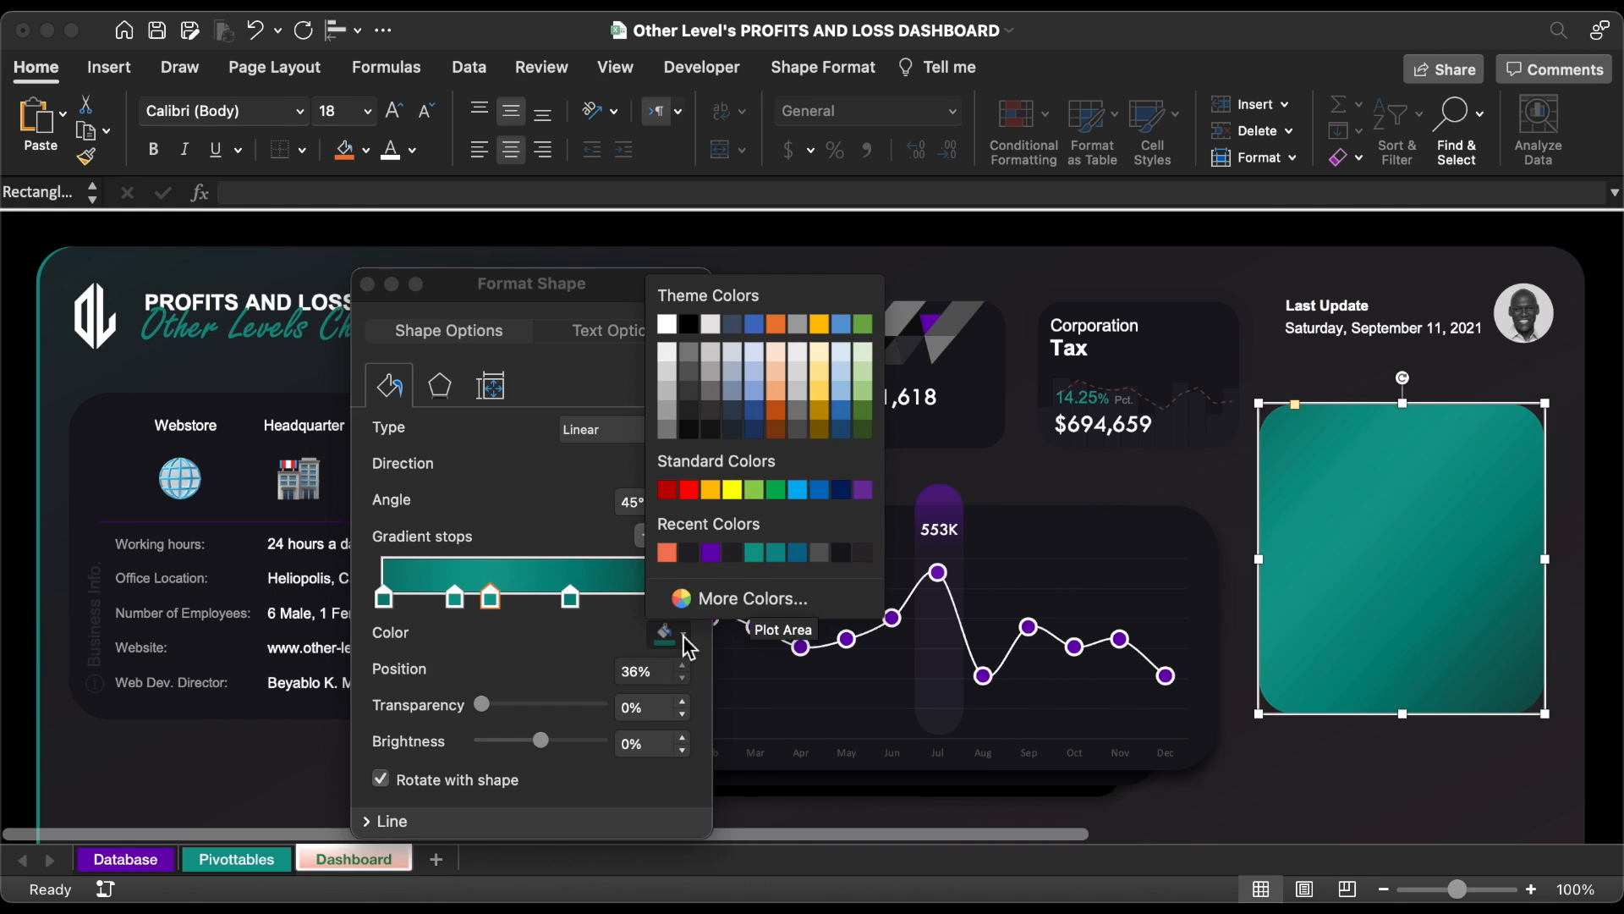
click(715, 602)
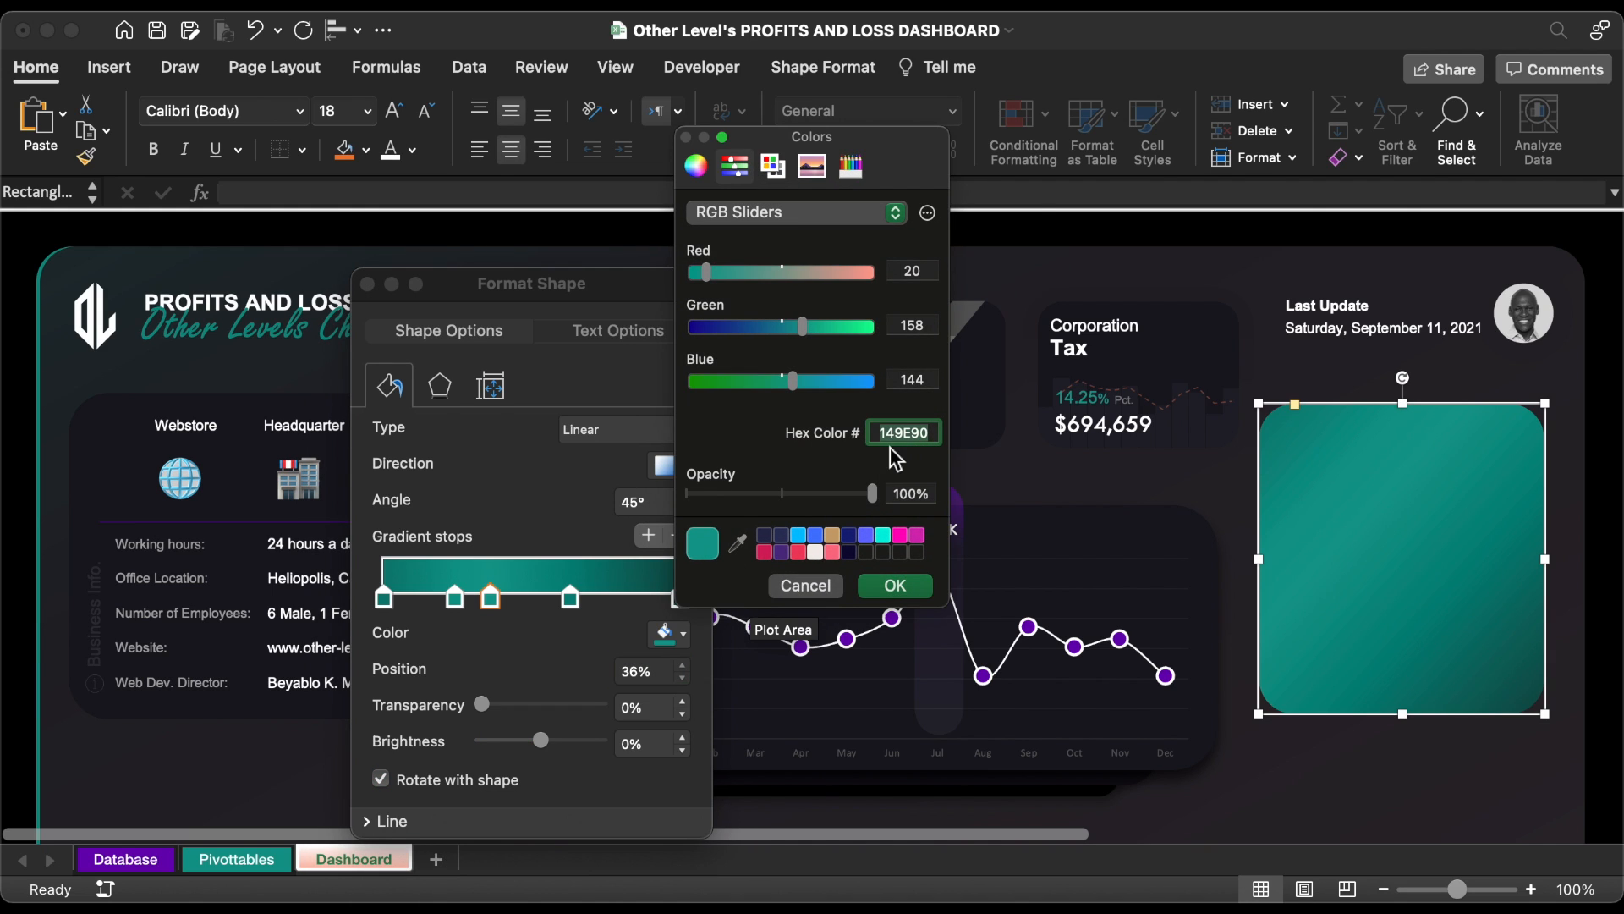
click(806, 589)
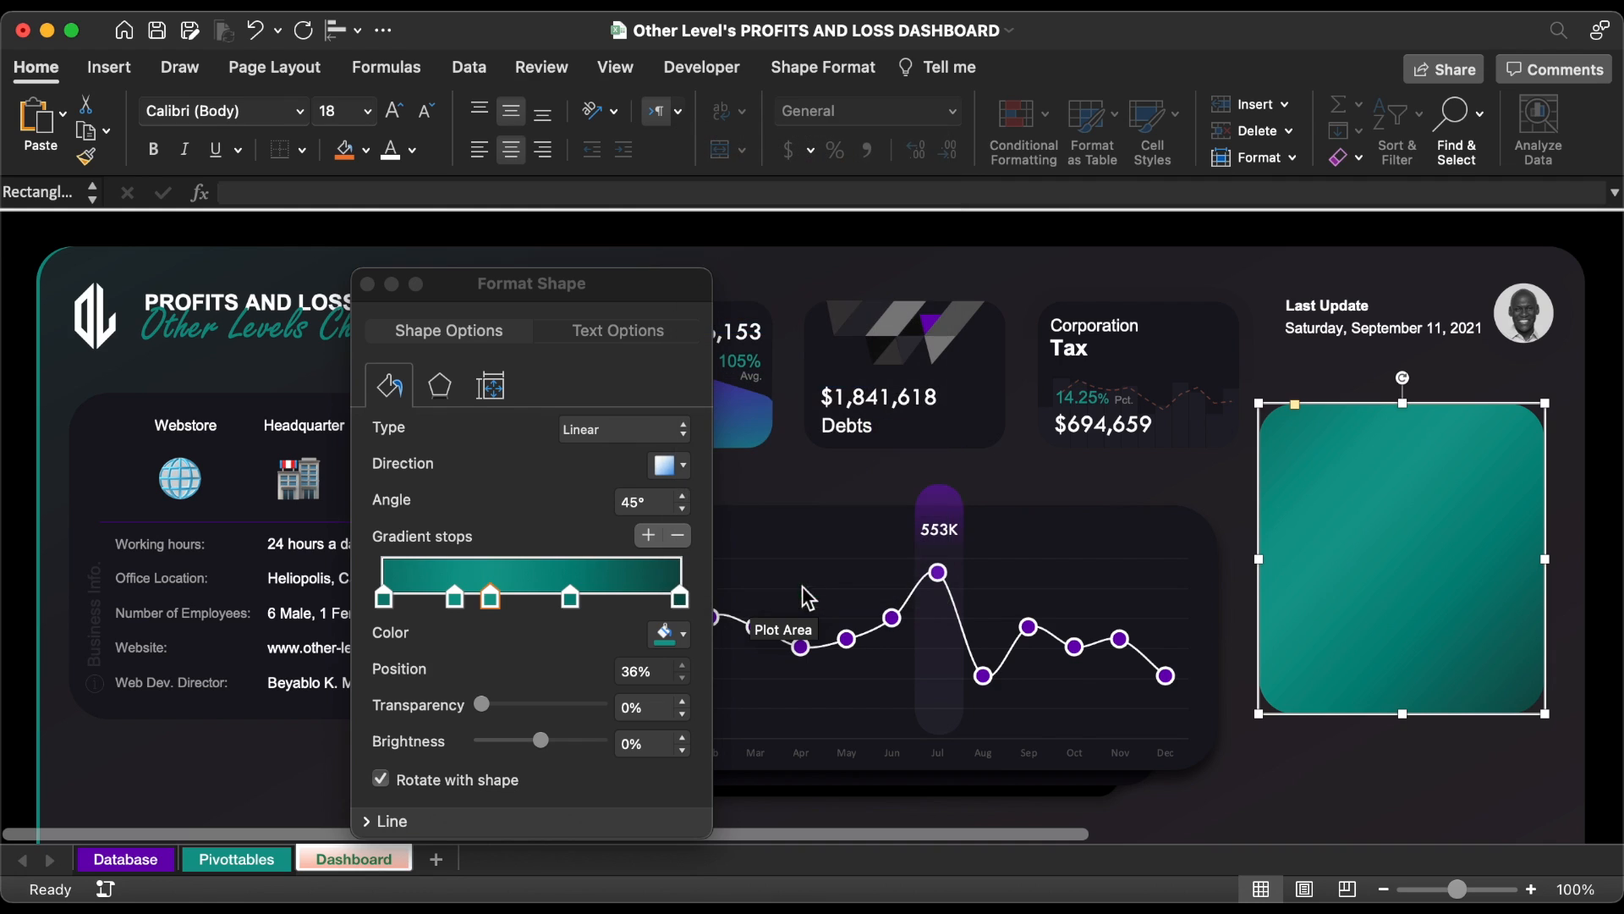
- Check the fourth gradient stop's position, transparency, brightness and hex color
click(575, 604)
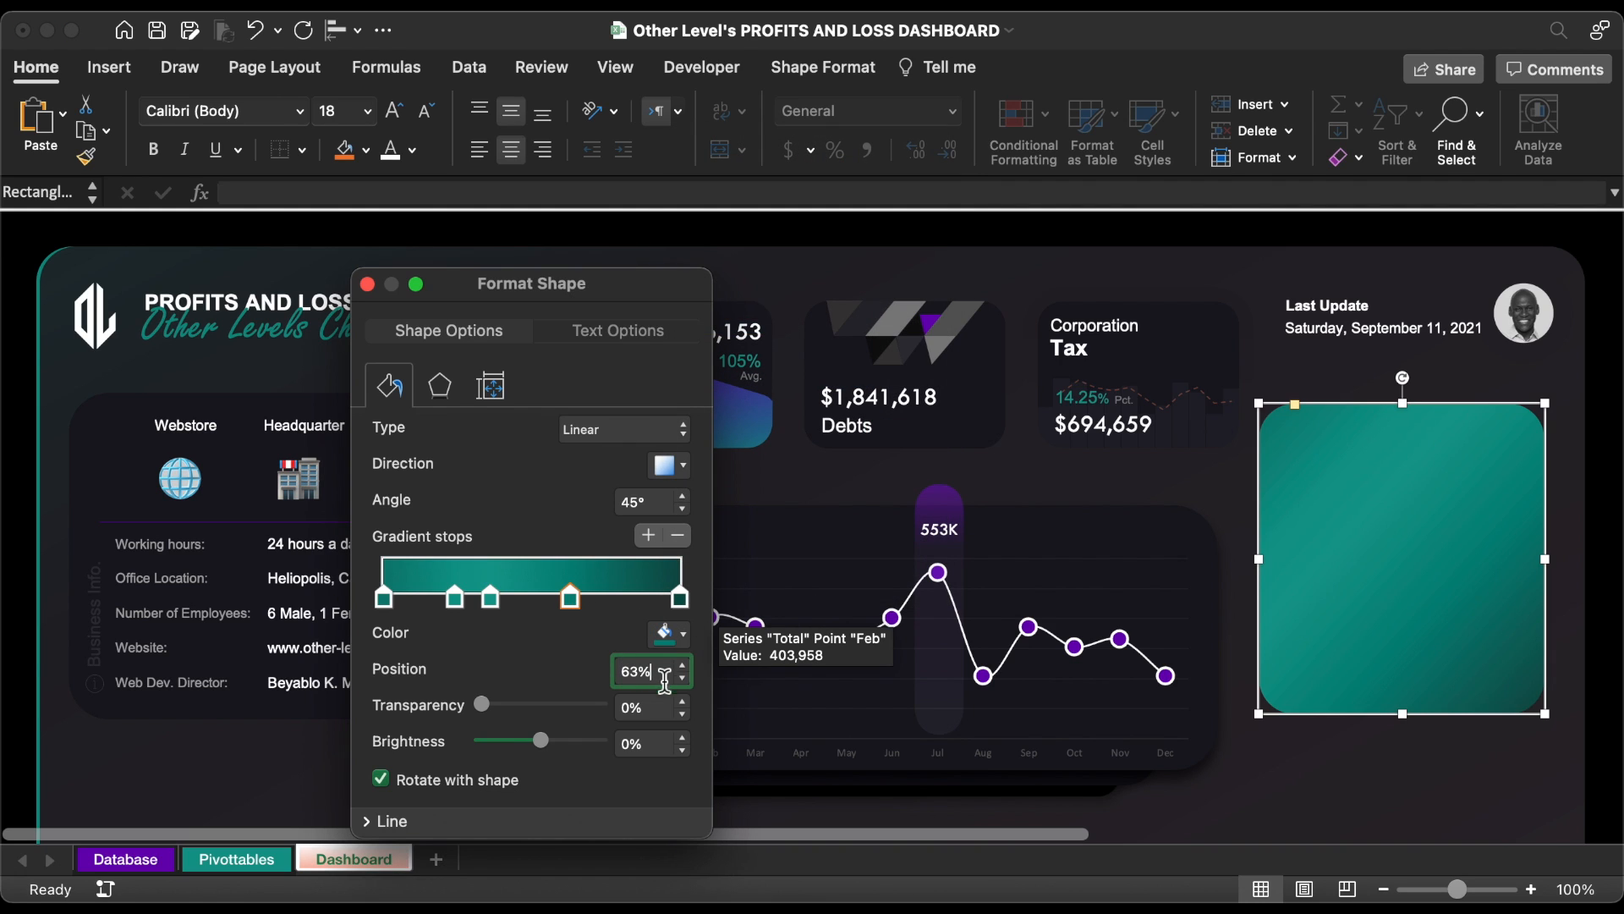
click(661, 712)
click(659, 749)
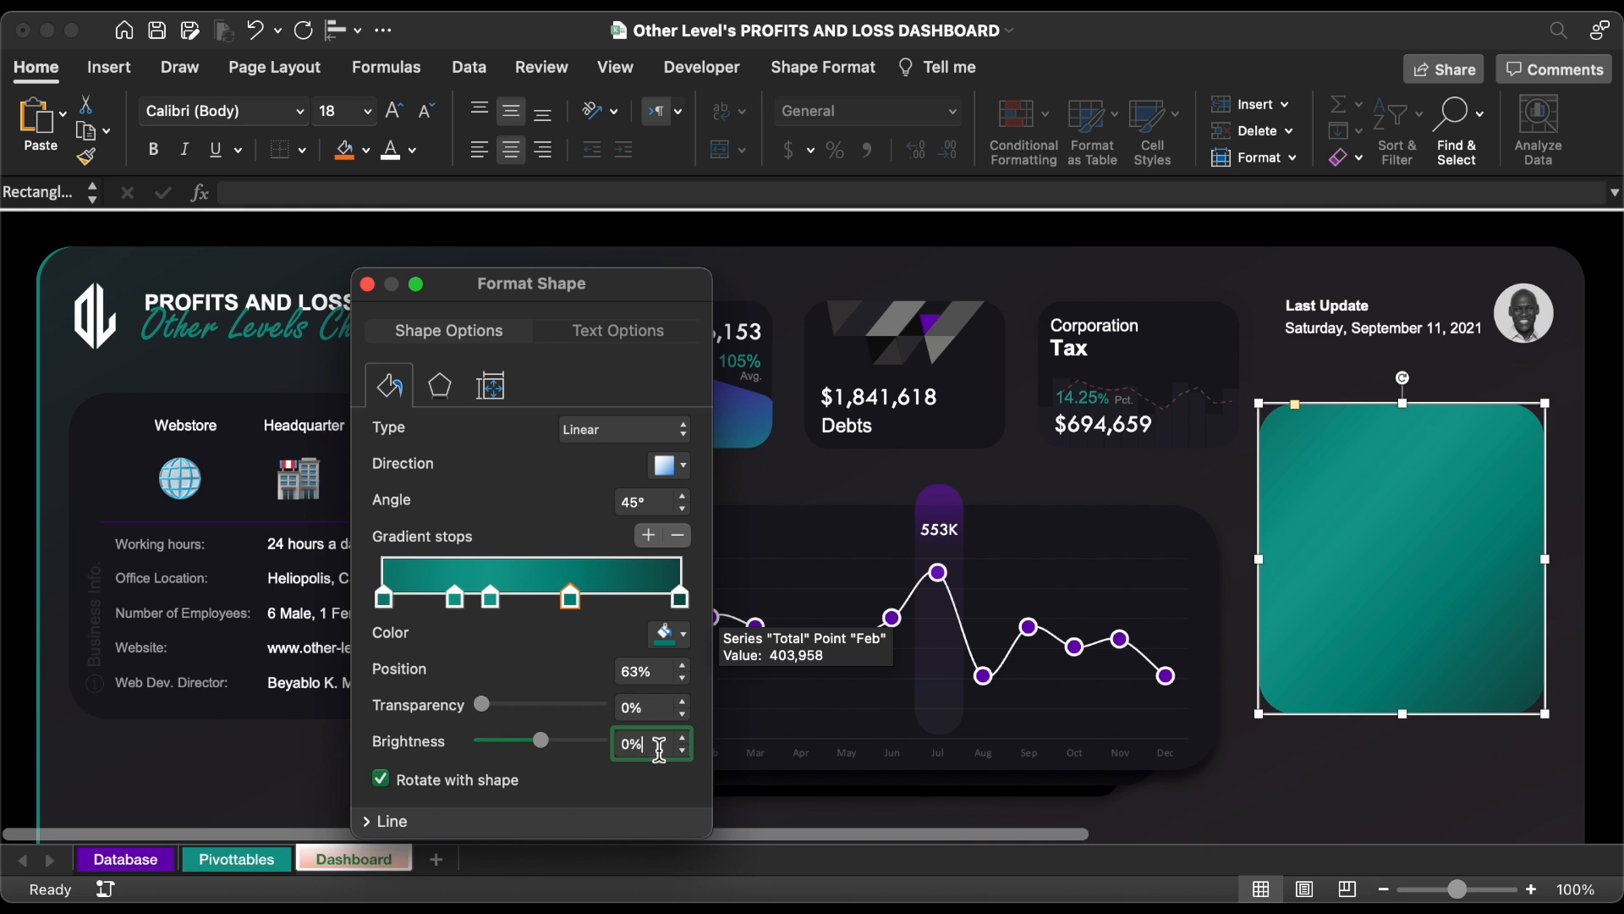
click(668, 634)
click(706, 592)
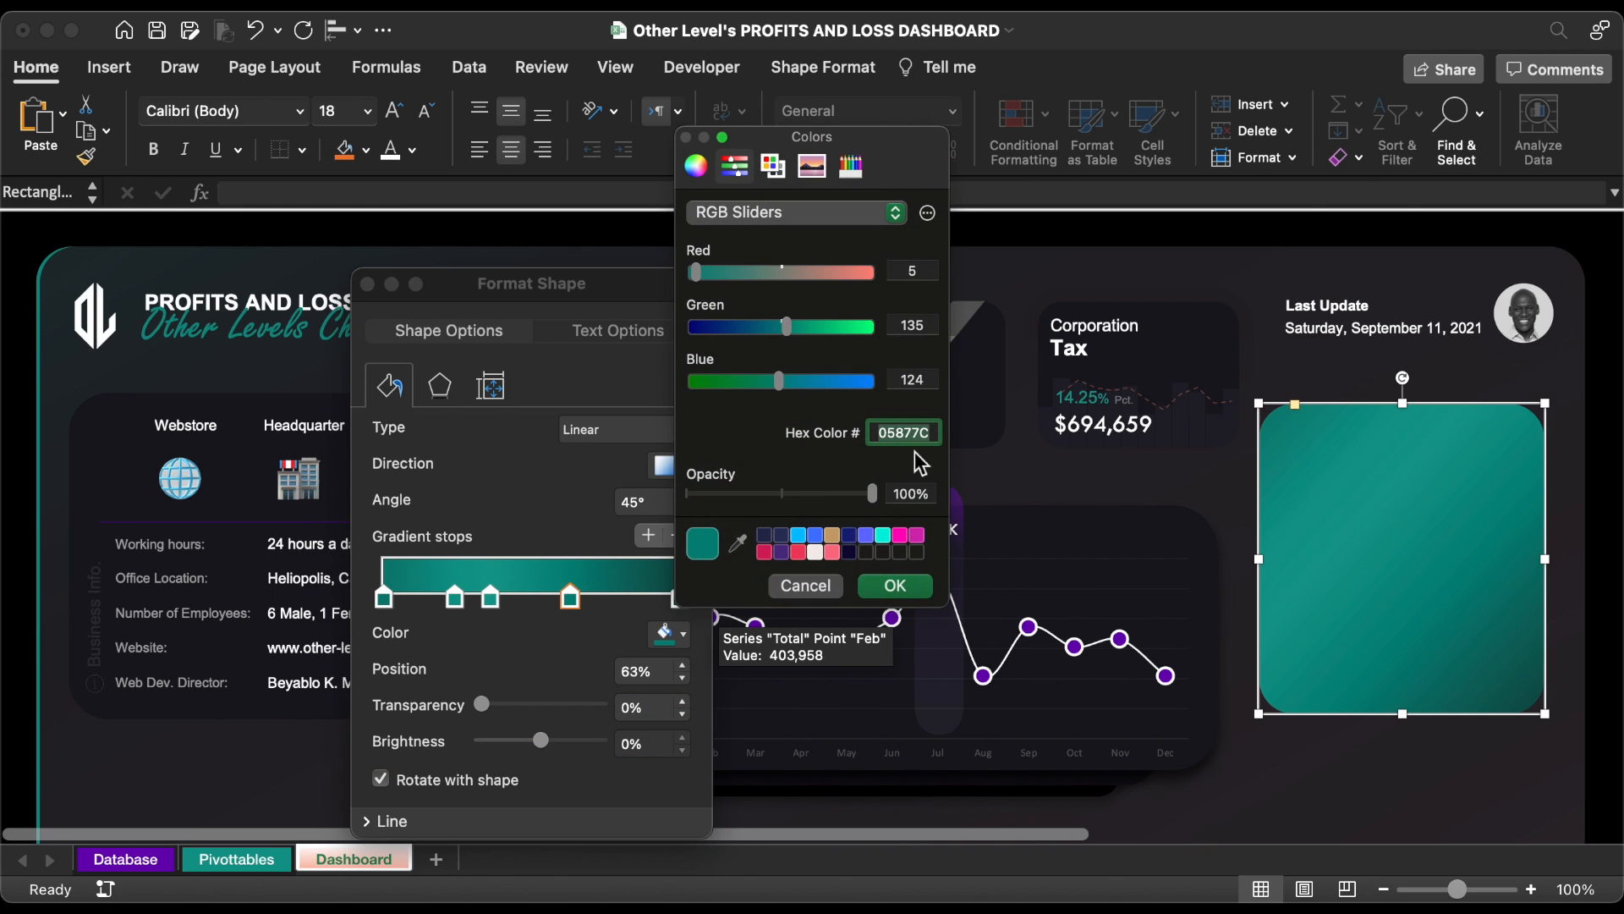
click(795, 591)
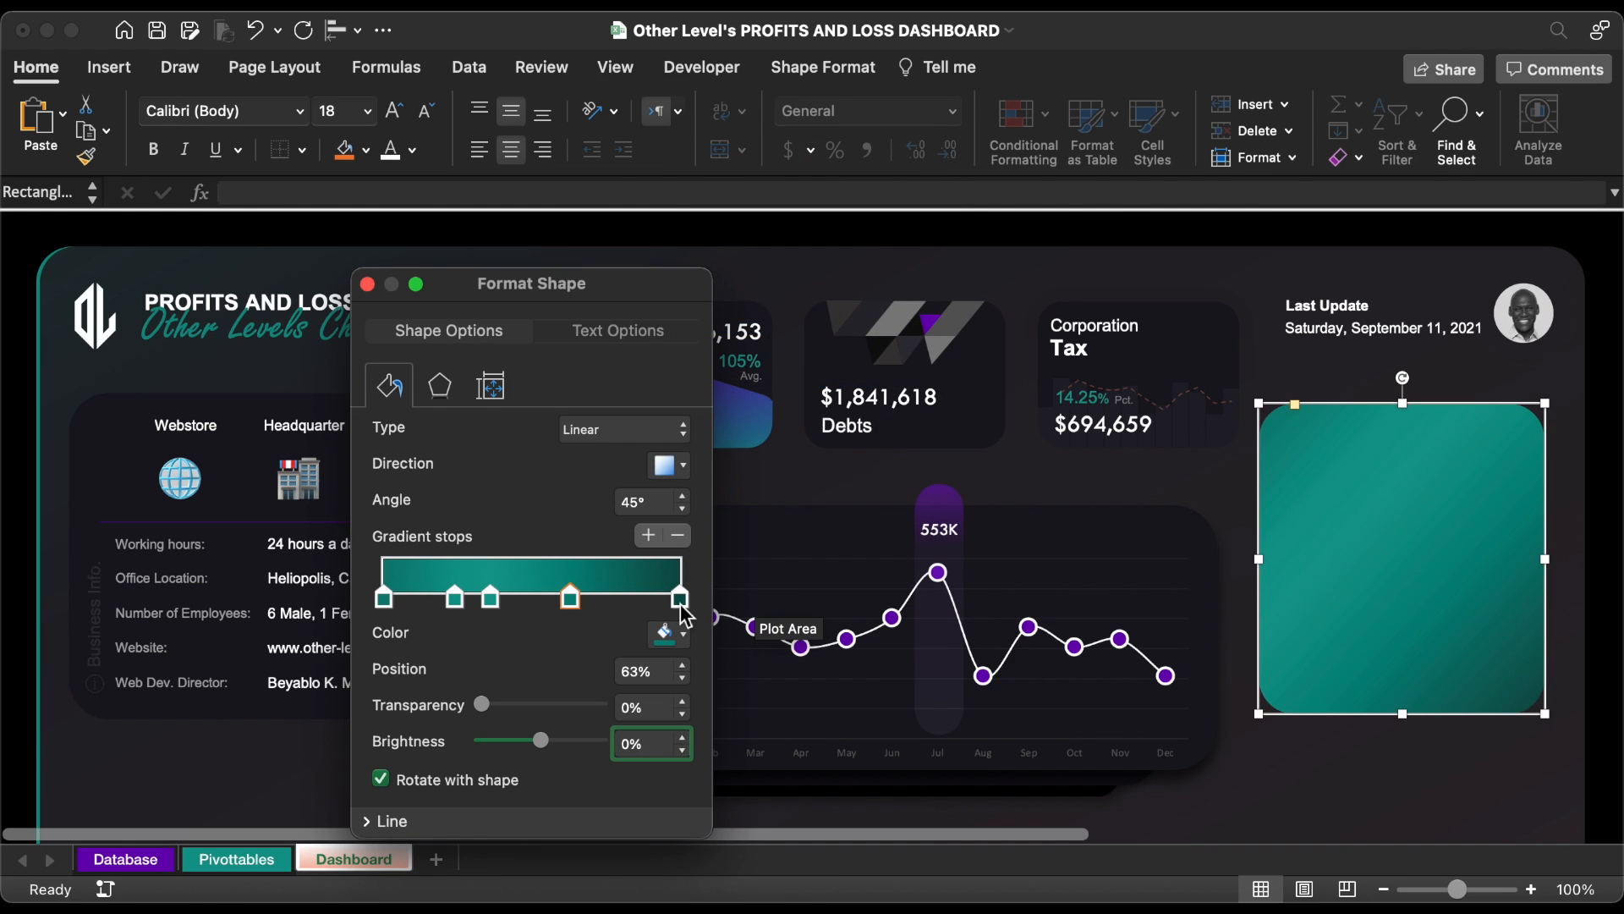
- Check the last gradient stop's position, transparency and brightness, along with its hex color and opacity
click(680, 601)
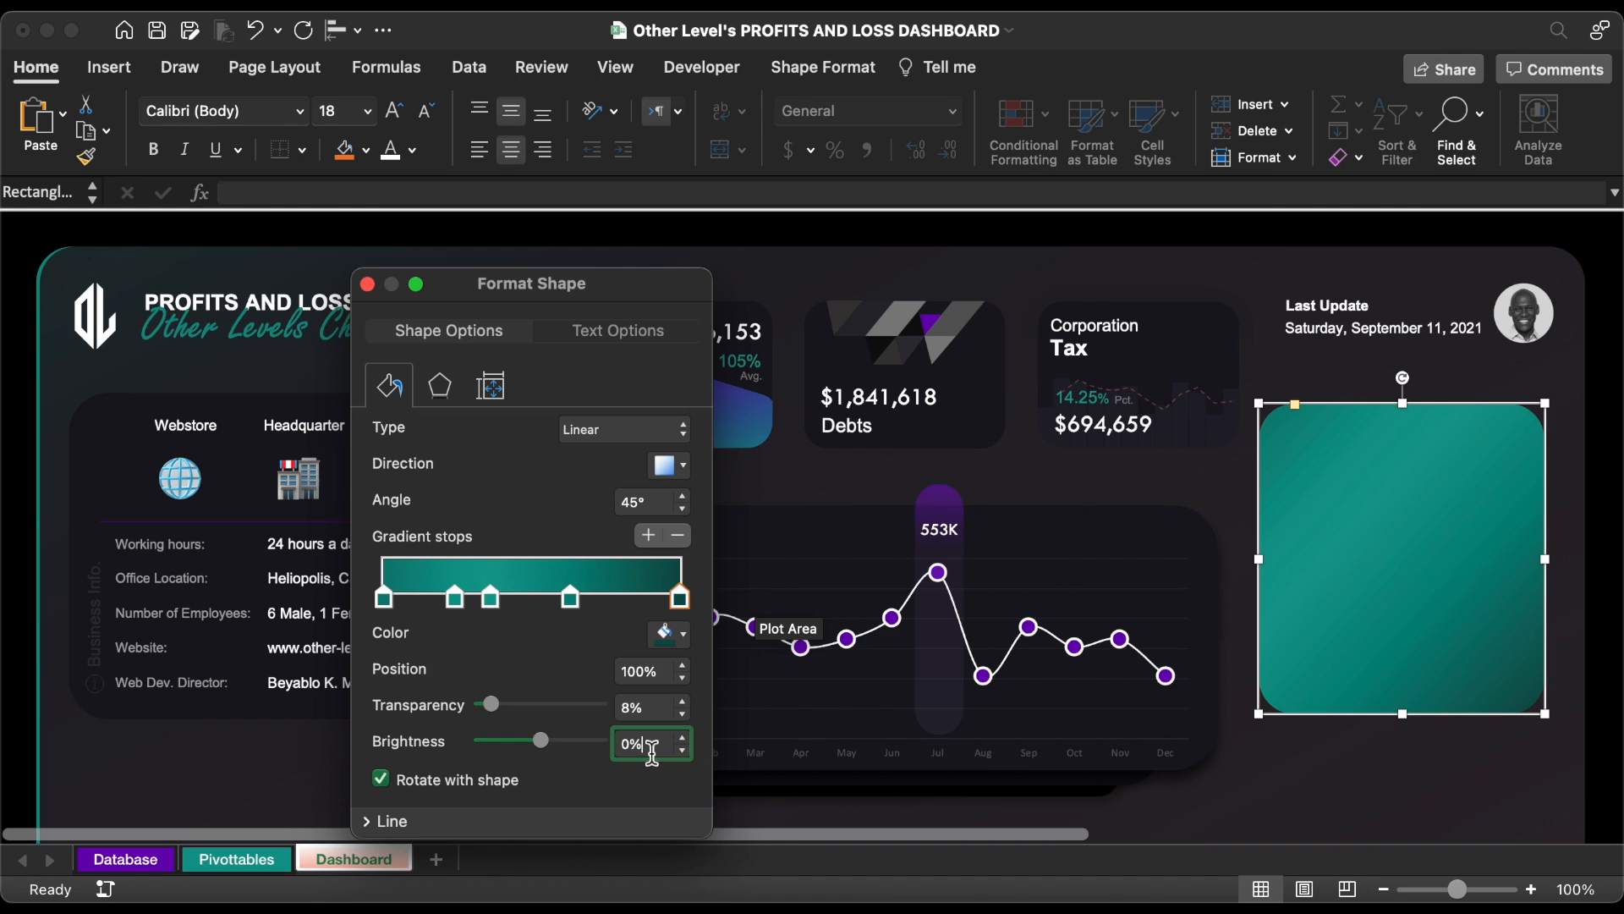
click(654, 711)
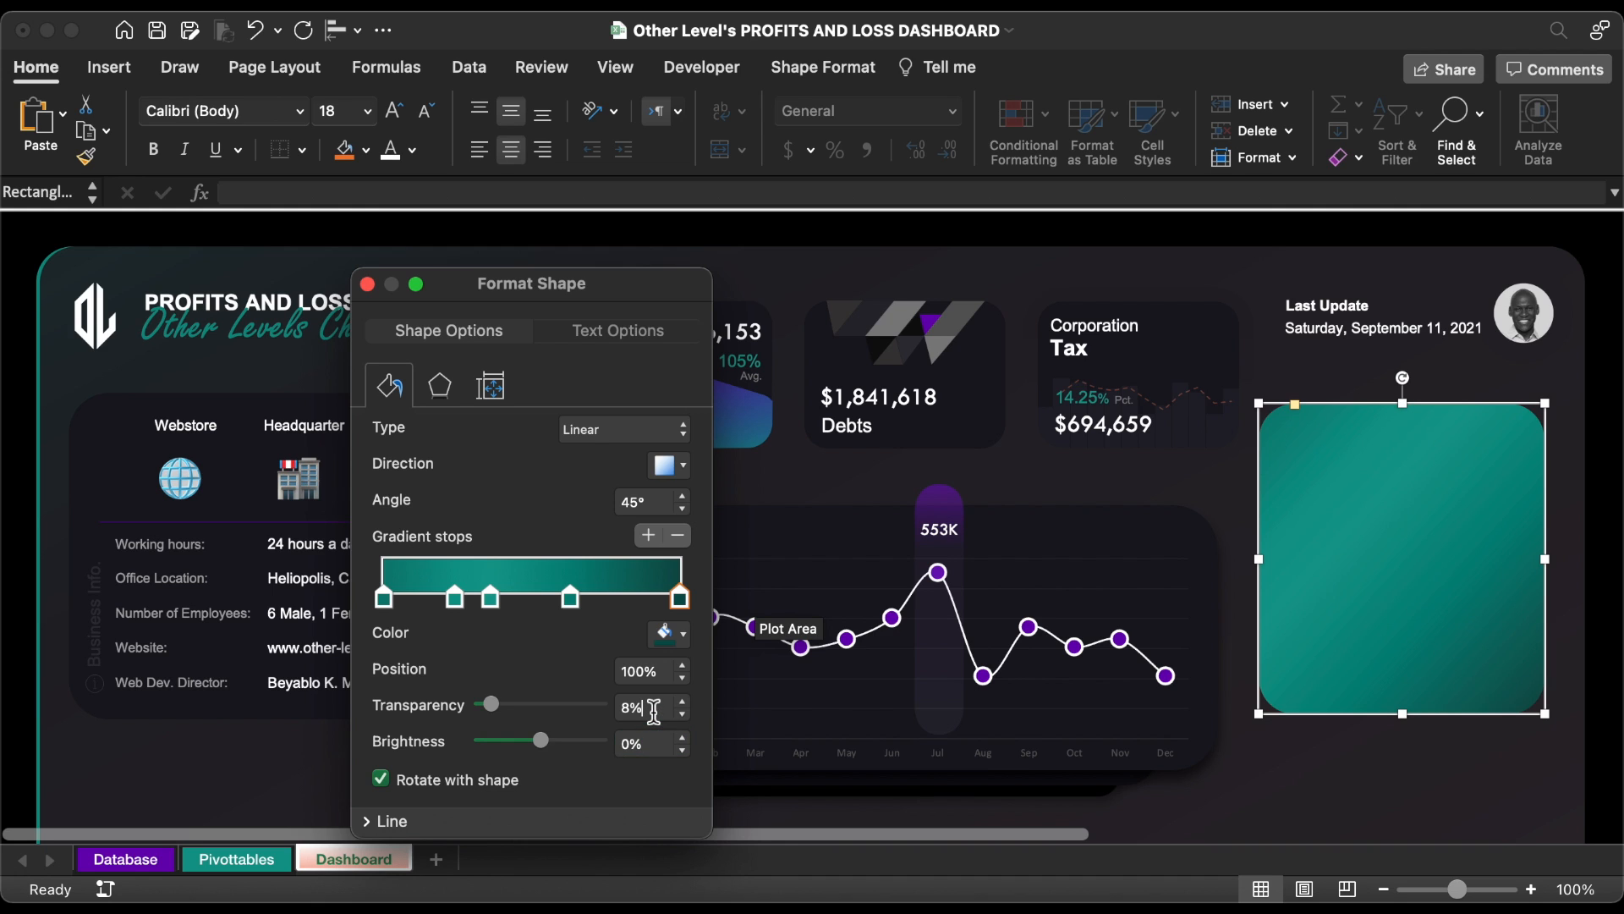
click(673, 668)
click(668, 633)
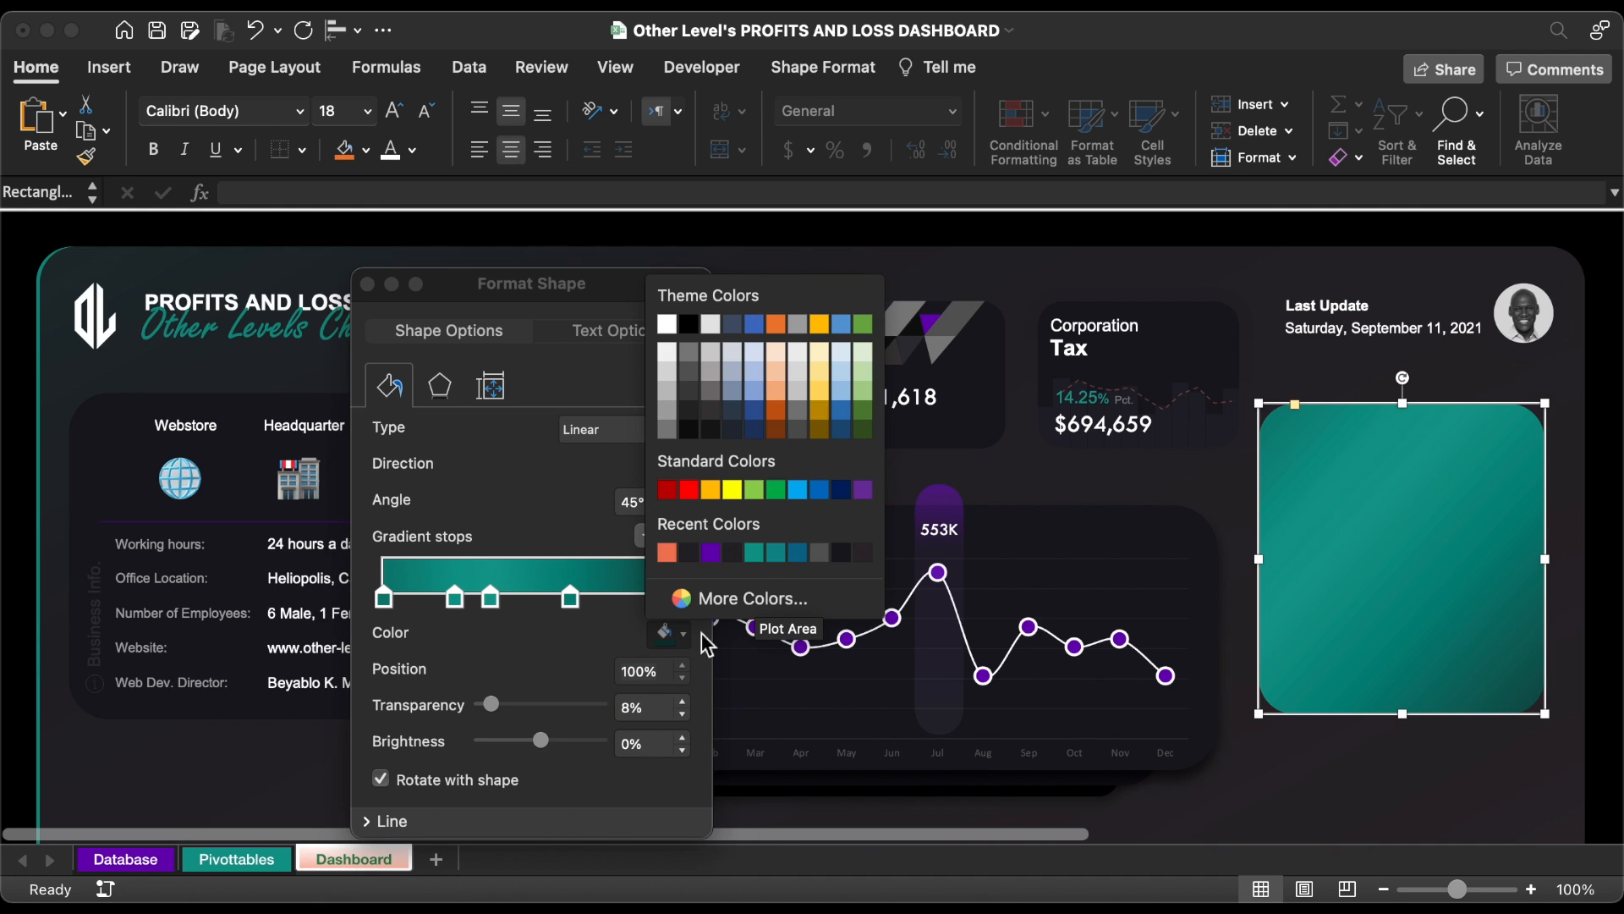
click(751, 596)
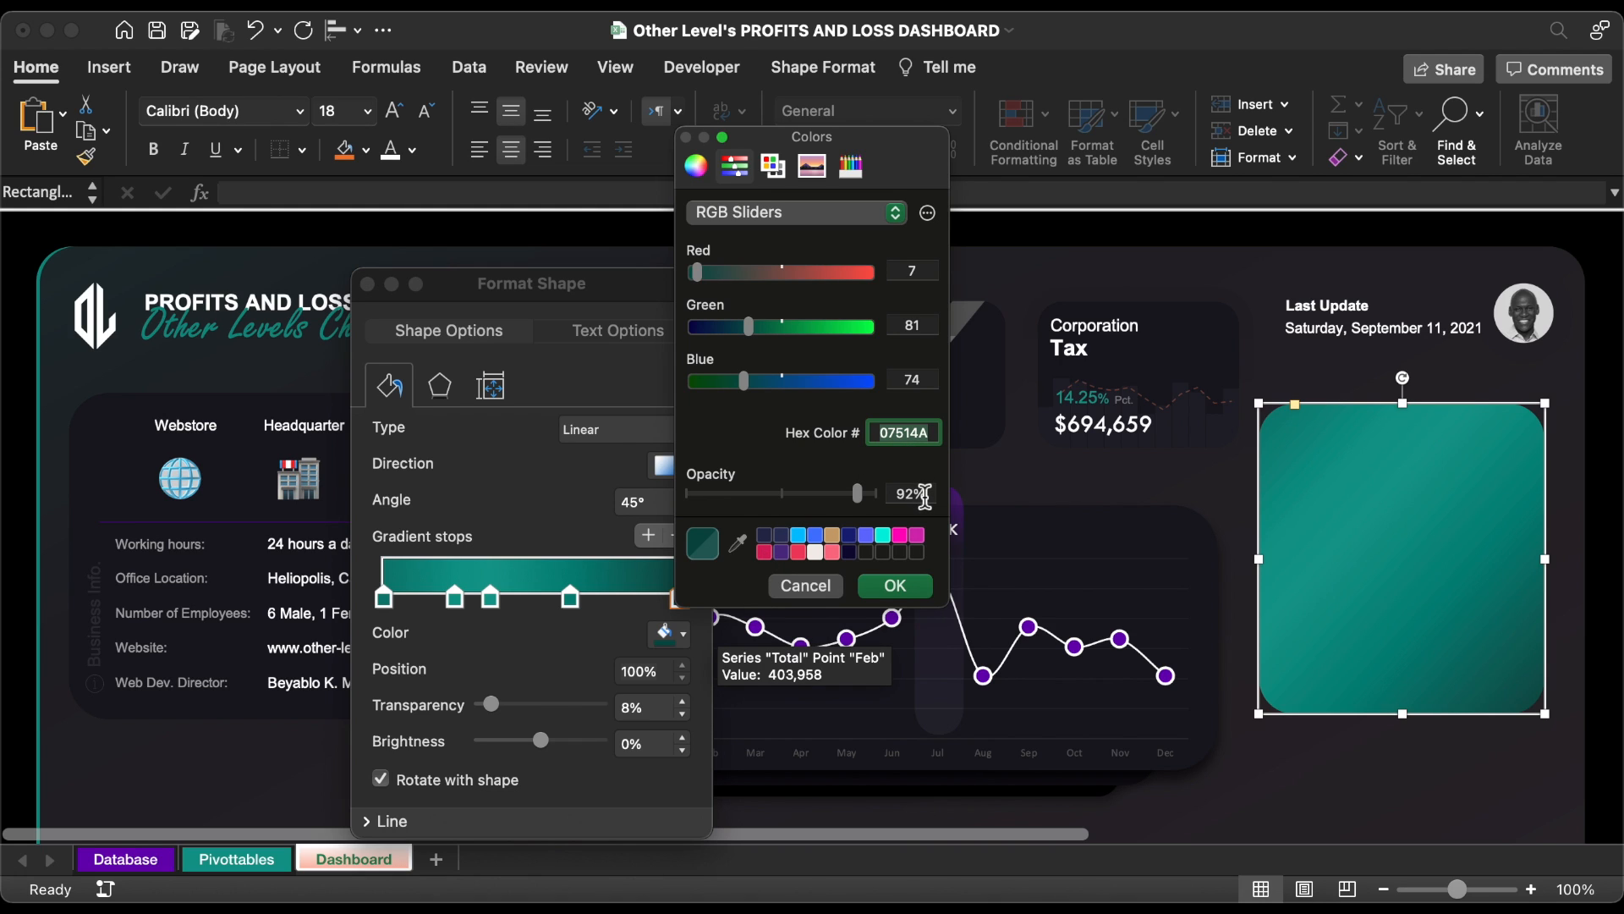
click(924, 495)
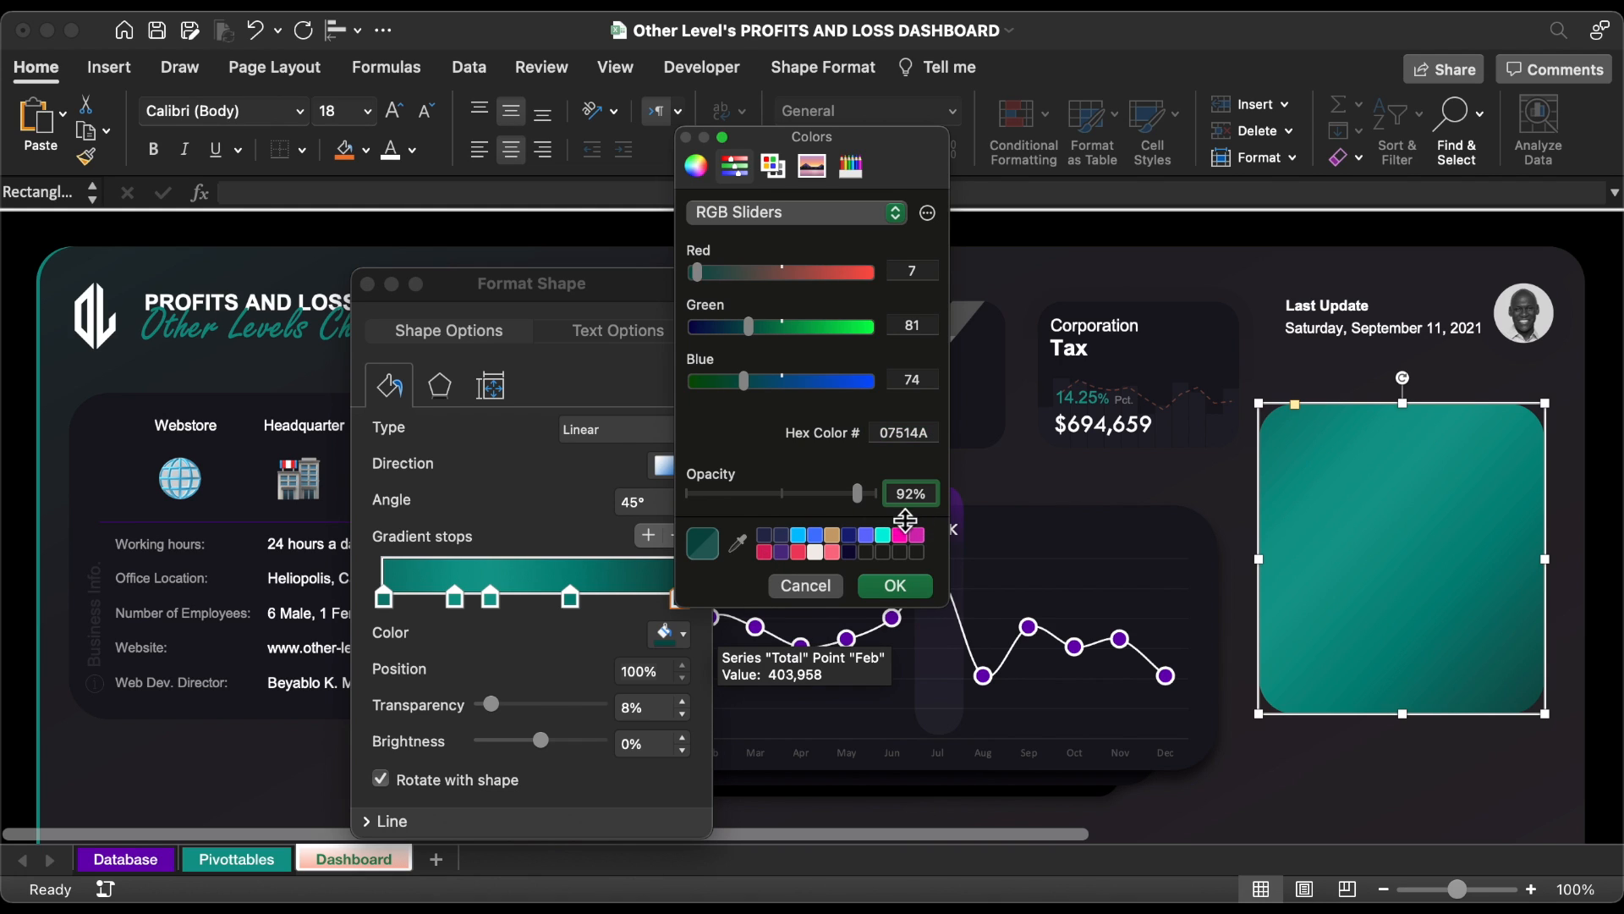
click(819, 594)
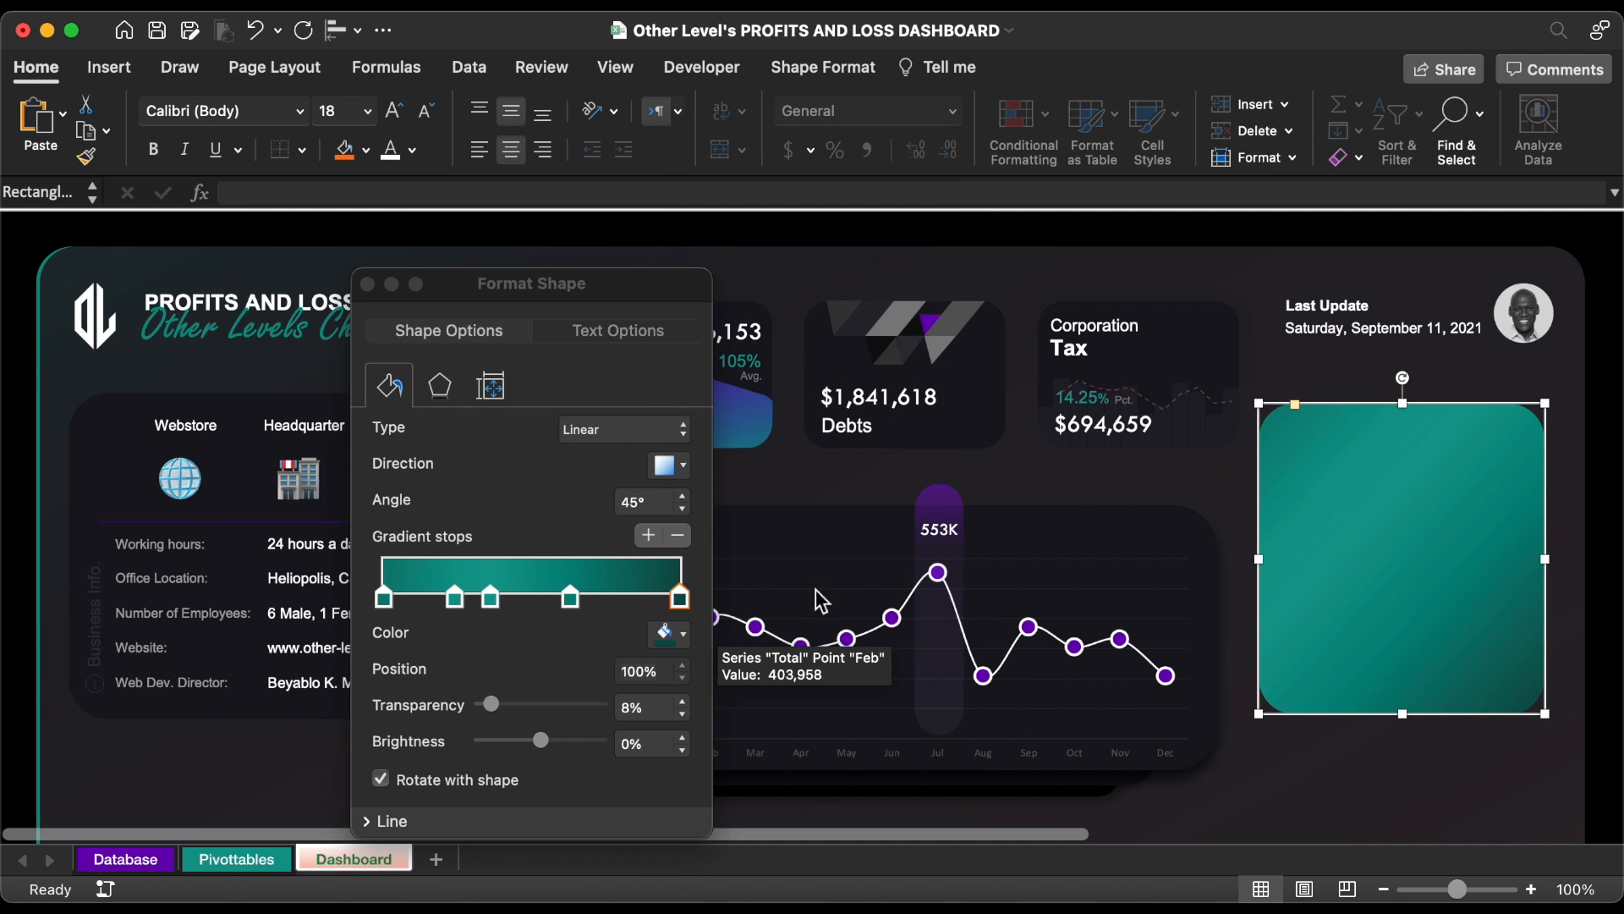
- Draw a small oval about 0.29" high and 0.28" wide near the upper-left corner of the teal card
click(108, 67)
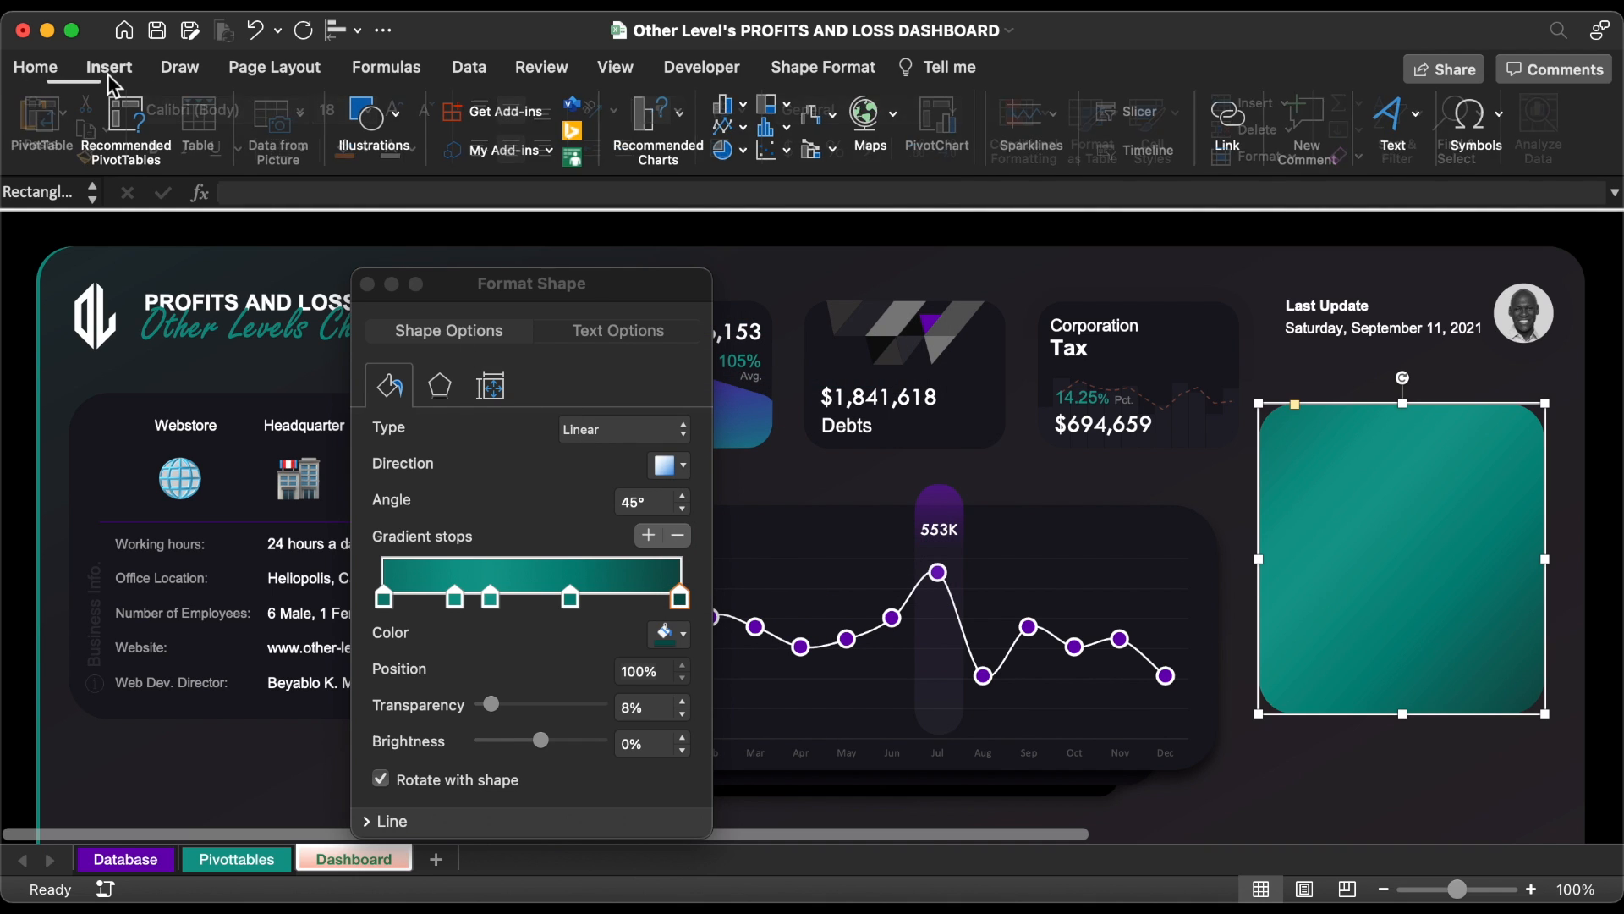
click(373, 132)
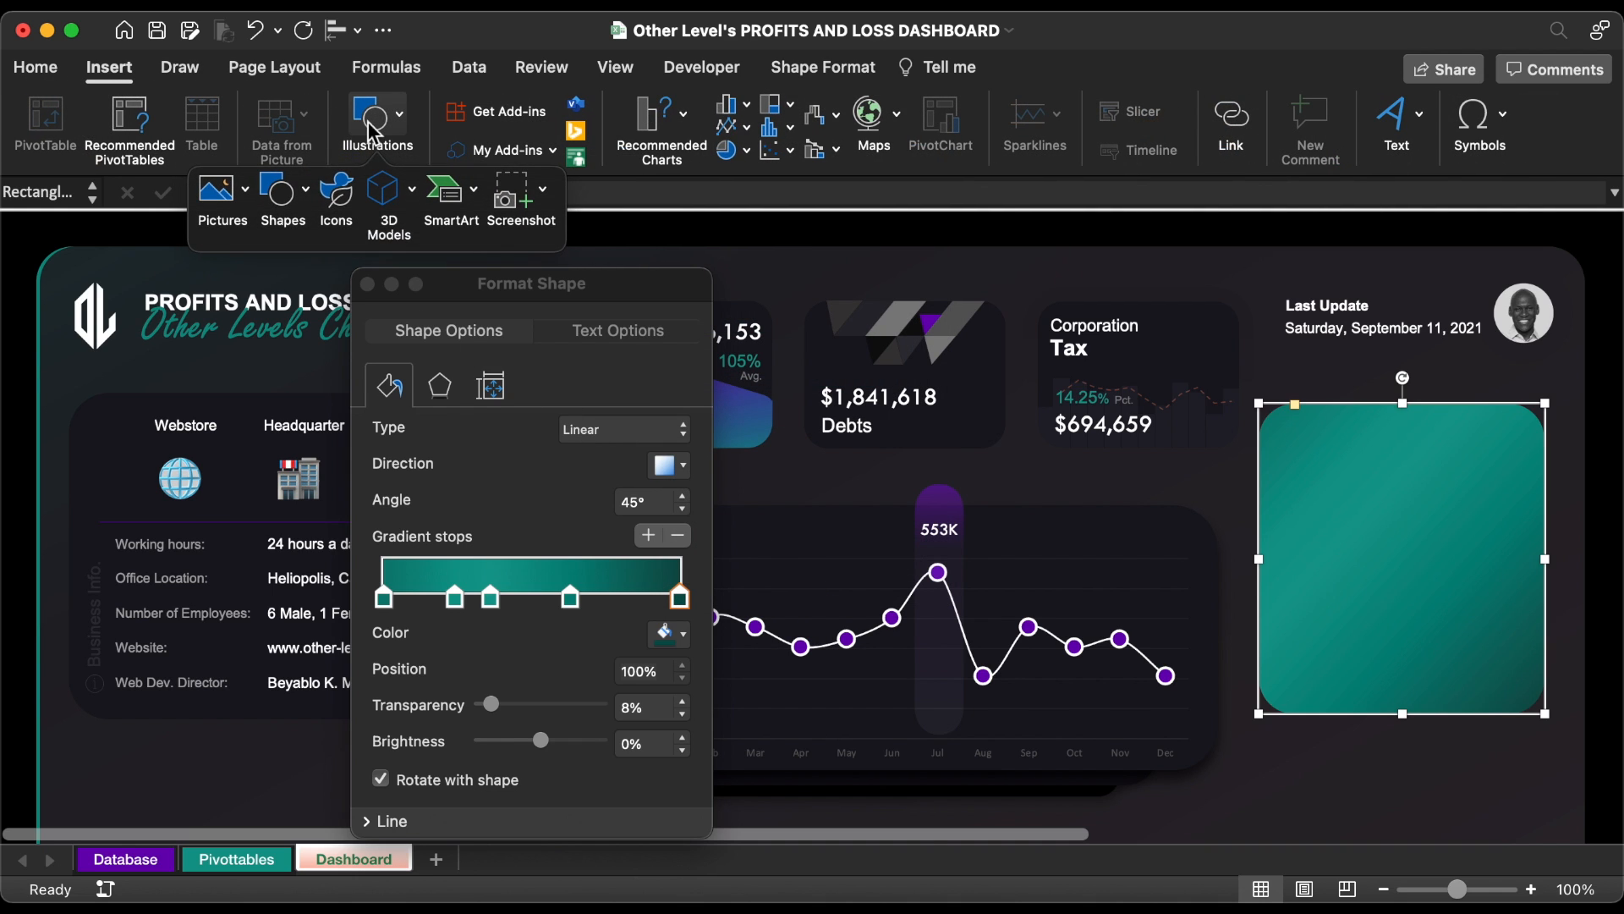
click(302, 197)
click(439, 260)
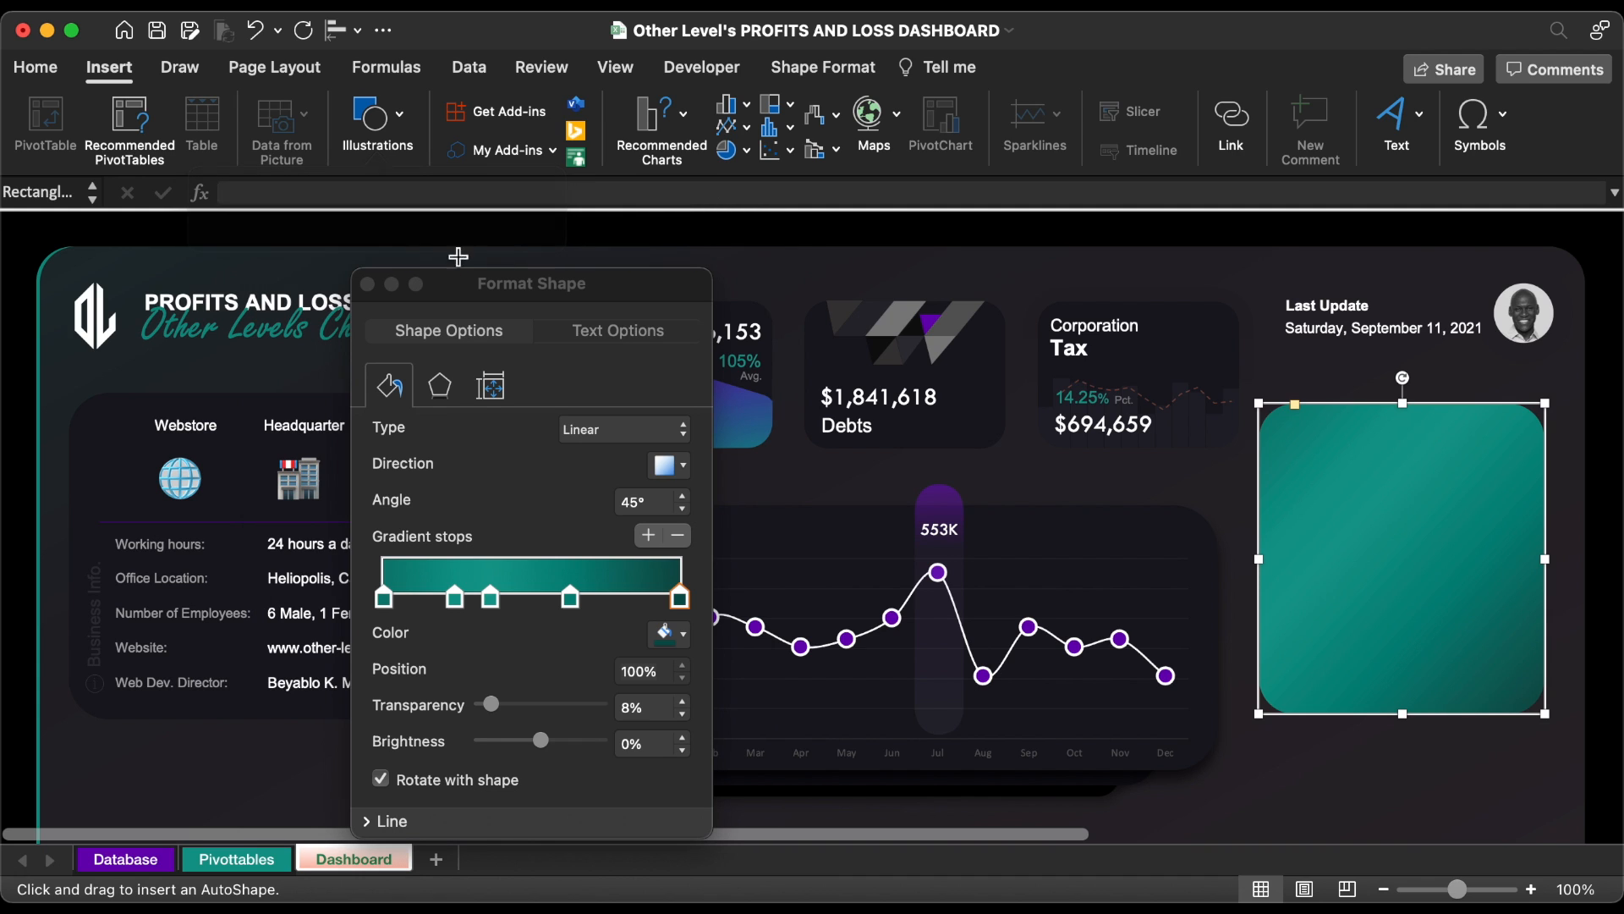
drag(1048, 269, 1341, 489)
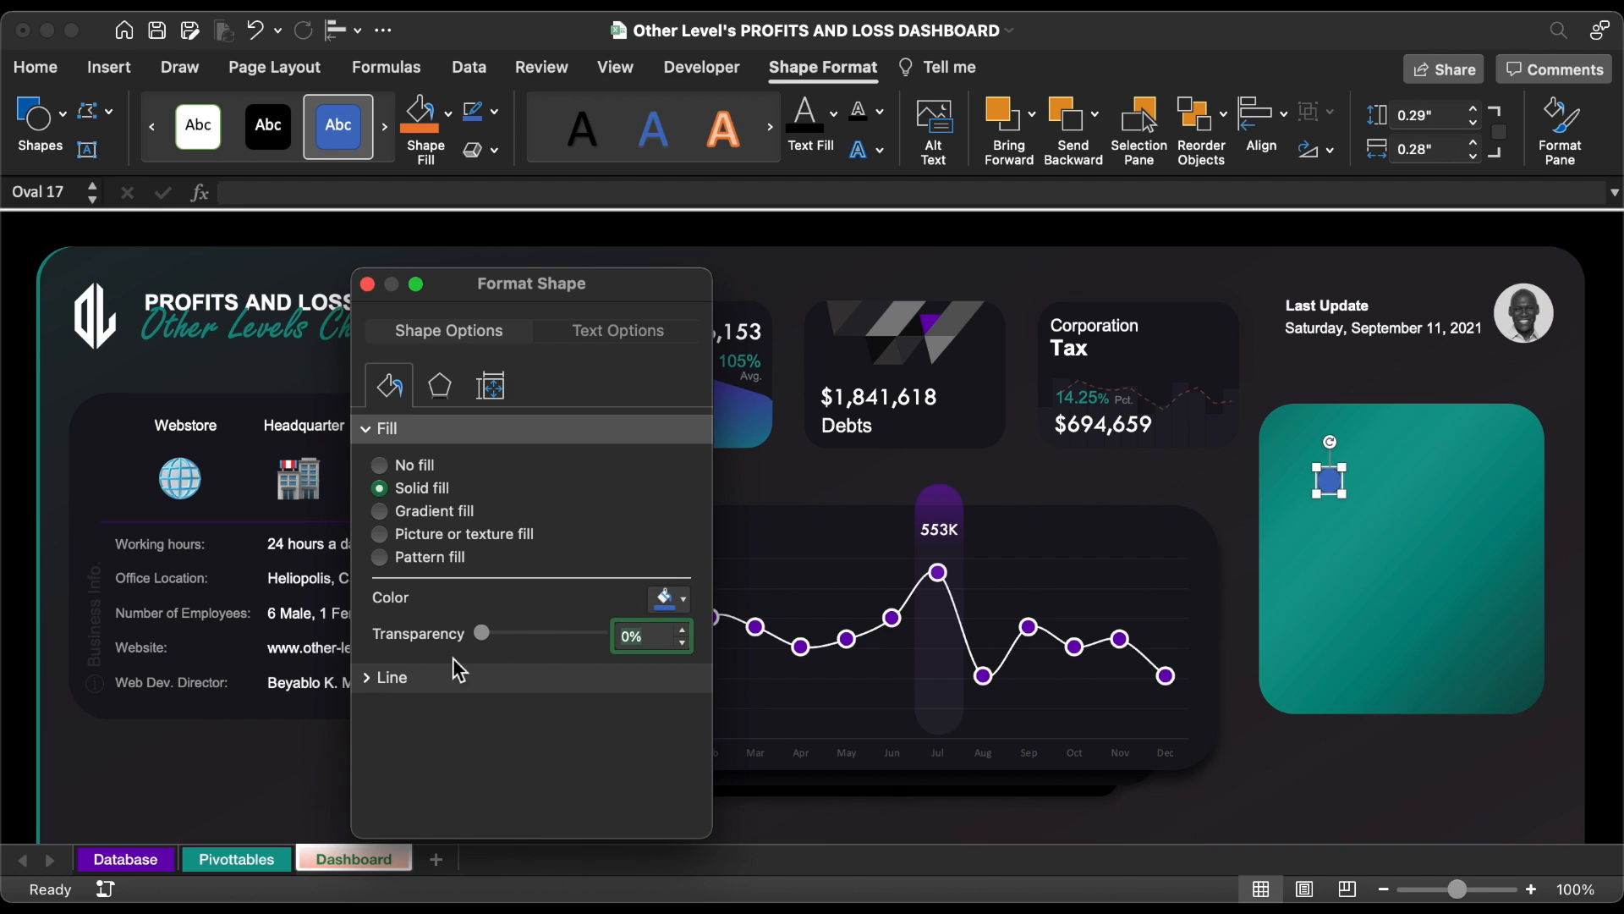
- Remove the small oval's outline and give it a solid fill with hex color CAE9E7
click(359, 678)
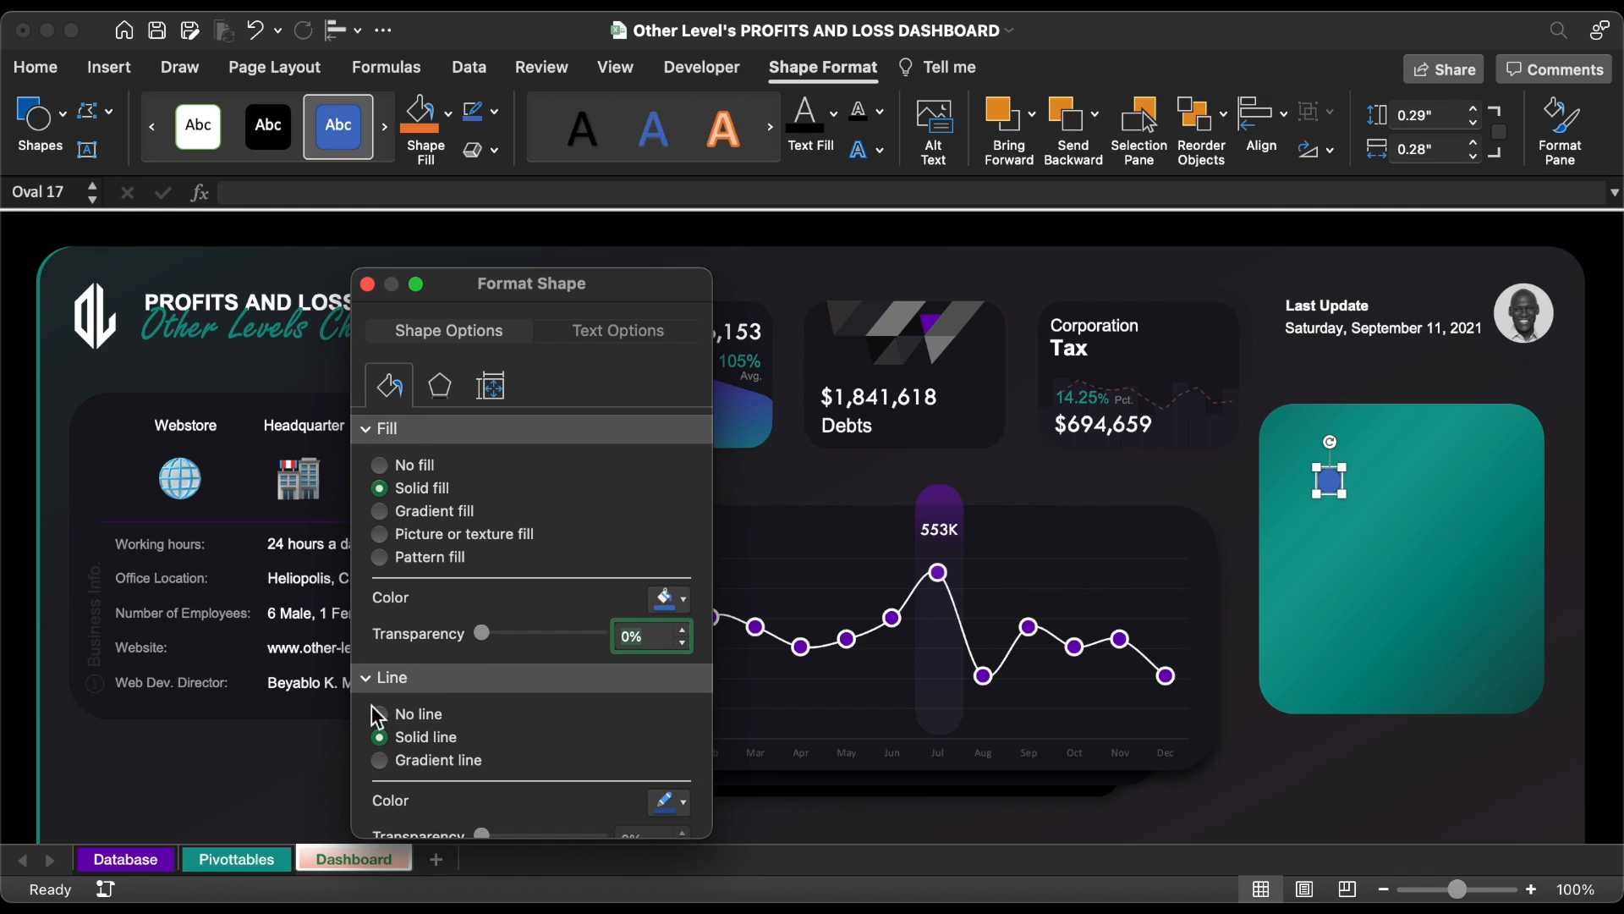
click(379, 713)
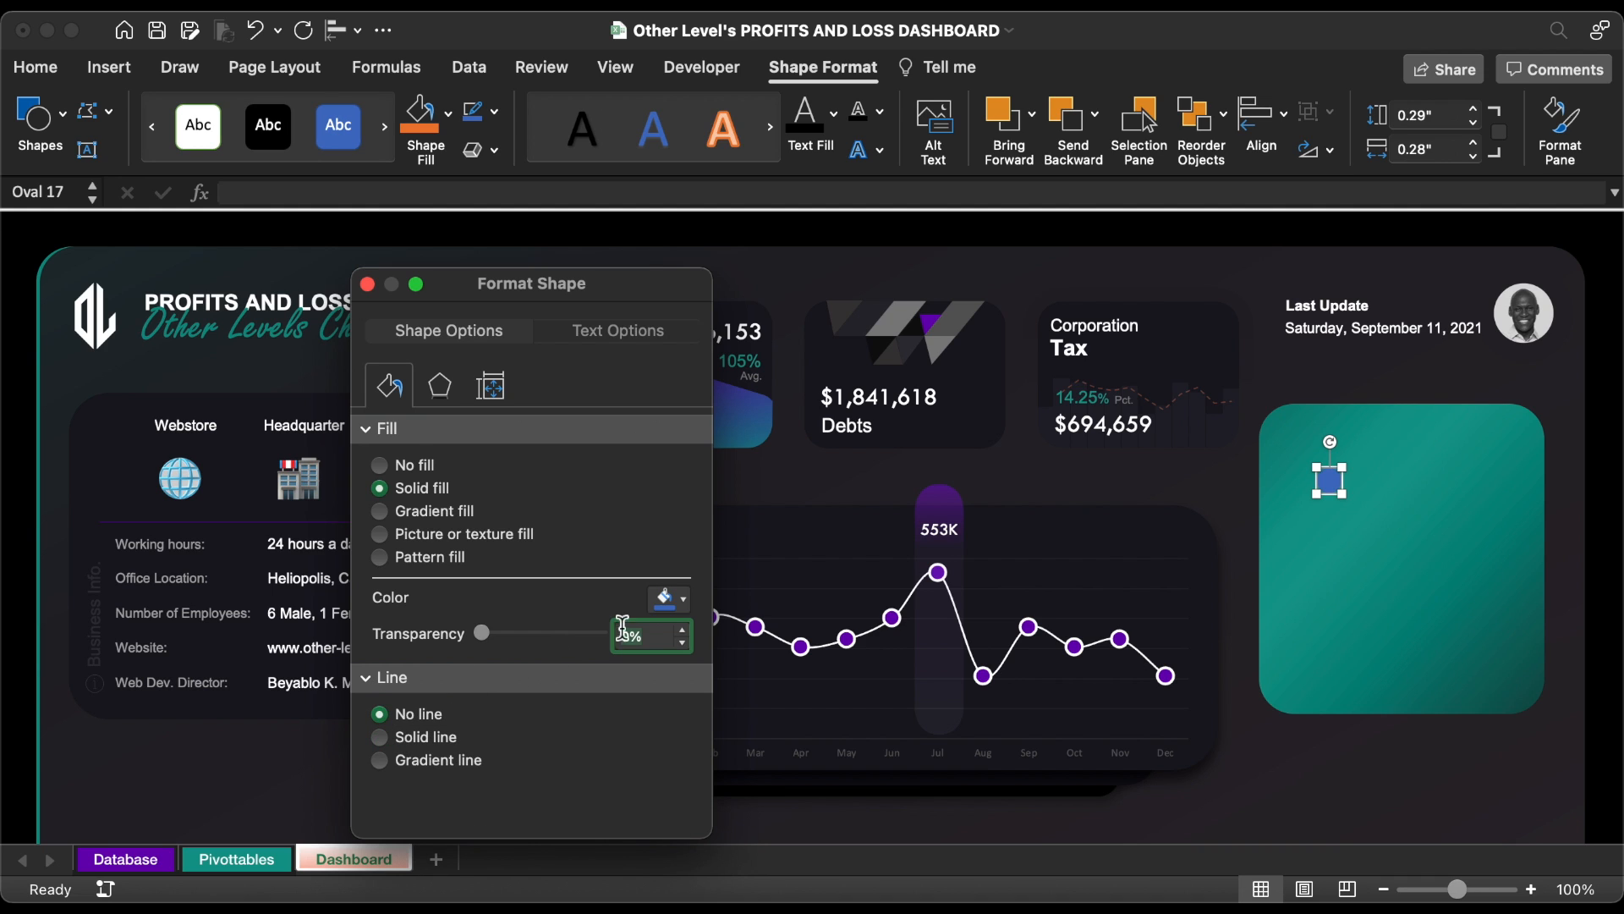
click(668, 599)
click(754, 572)
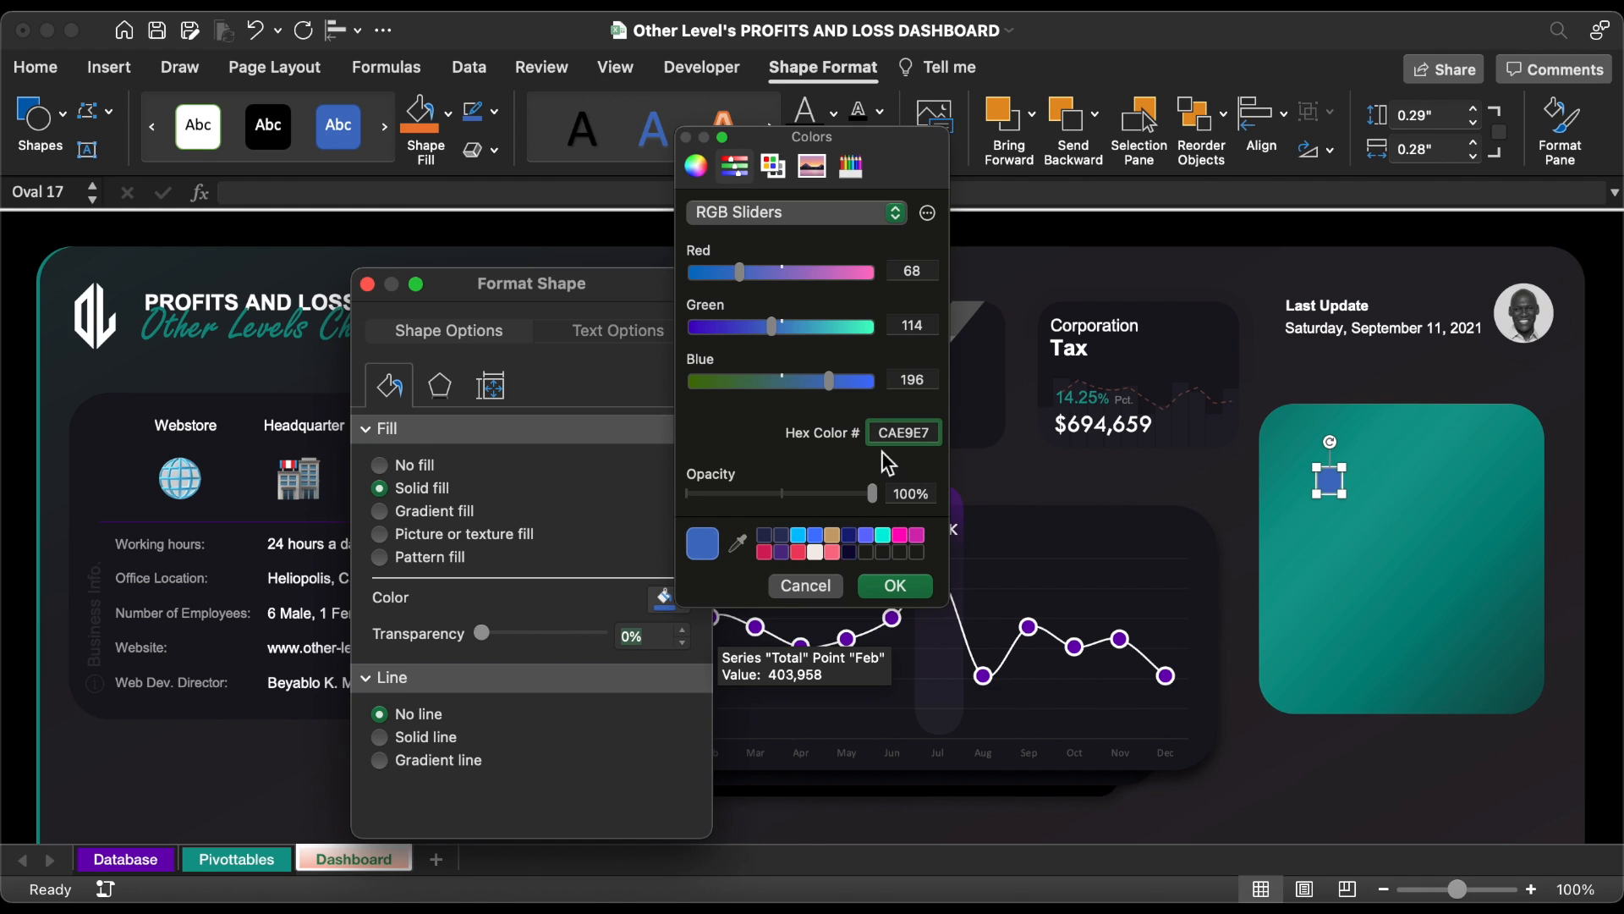
click(890, 584)
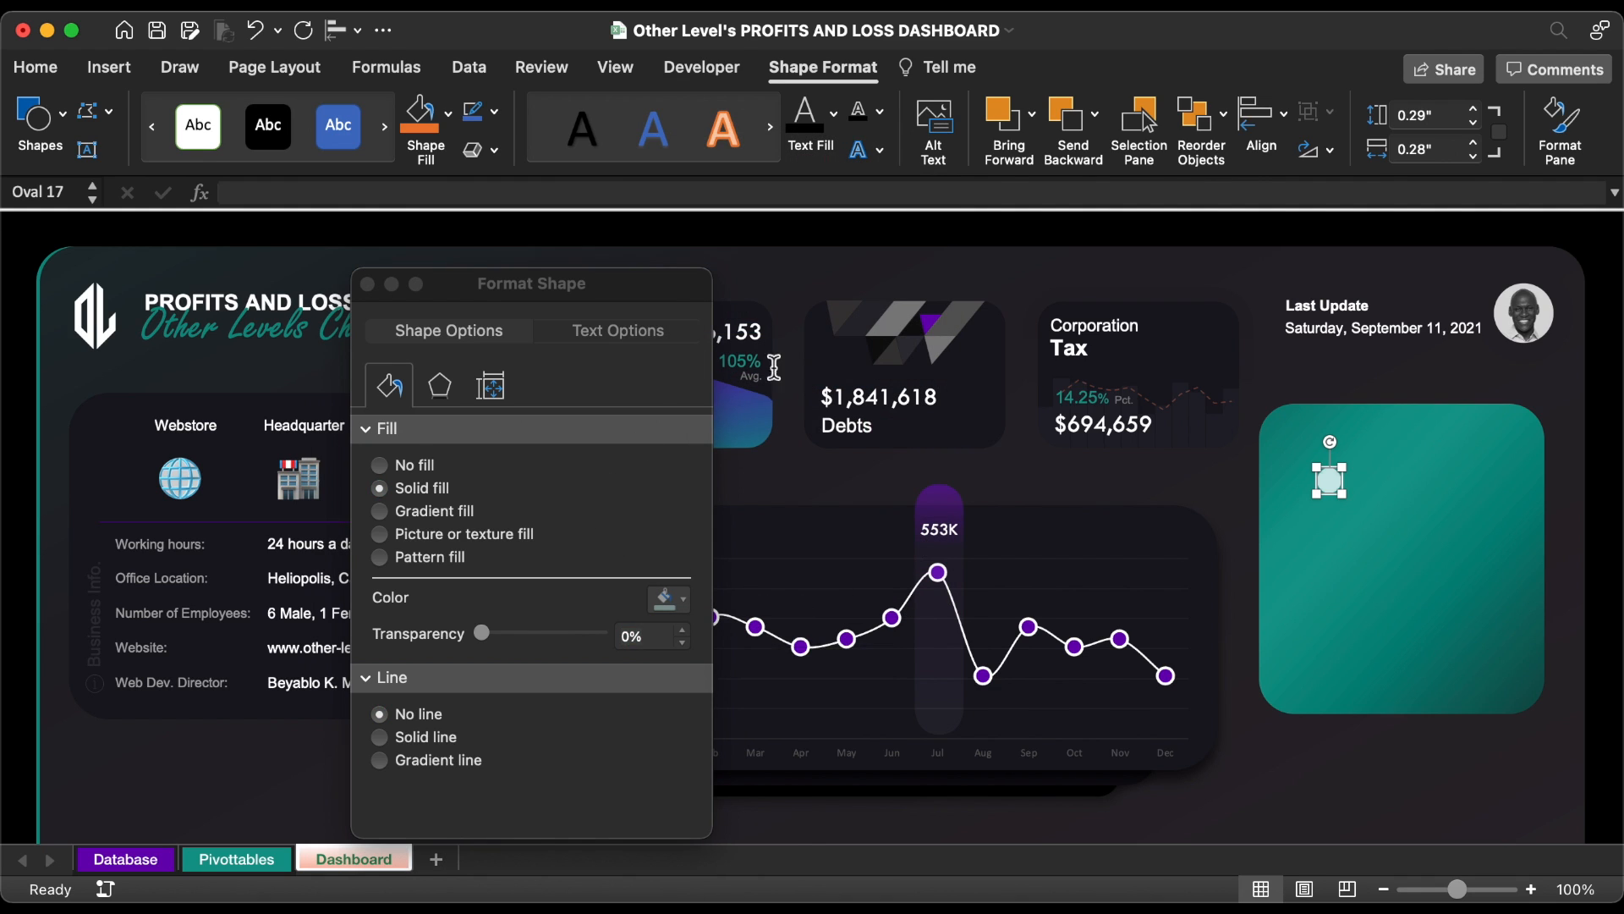
- Set the small oval's height and width to 0.26" each
click(1427, 115)
key(BackSpace)
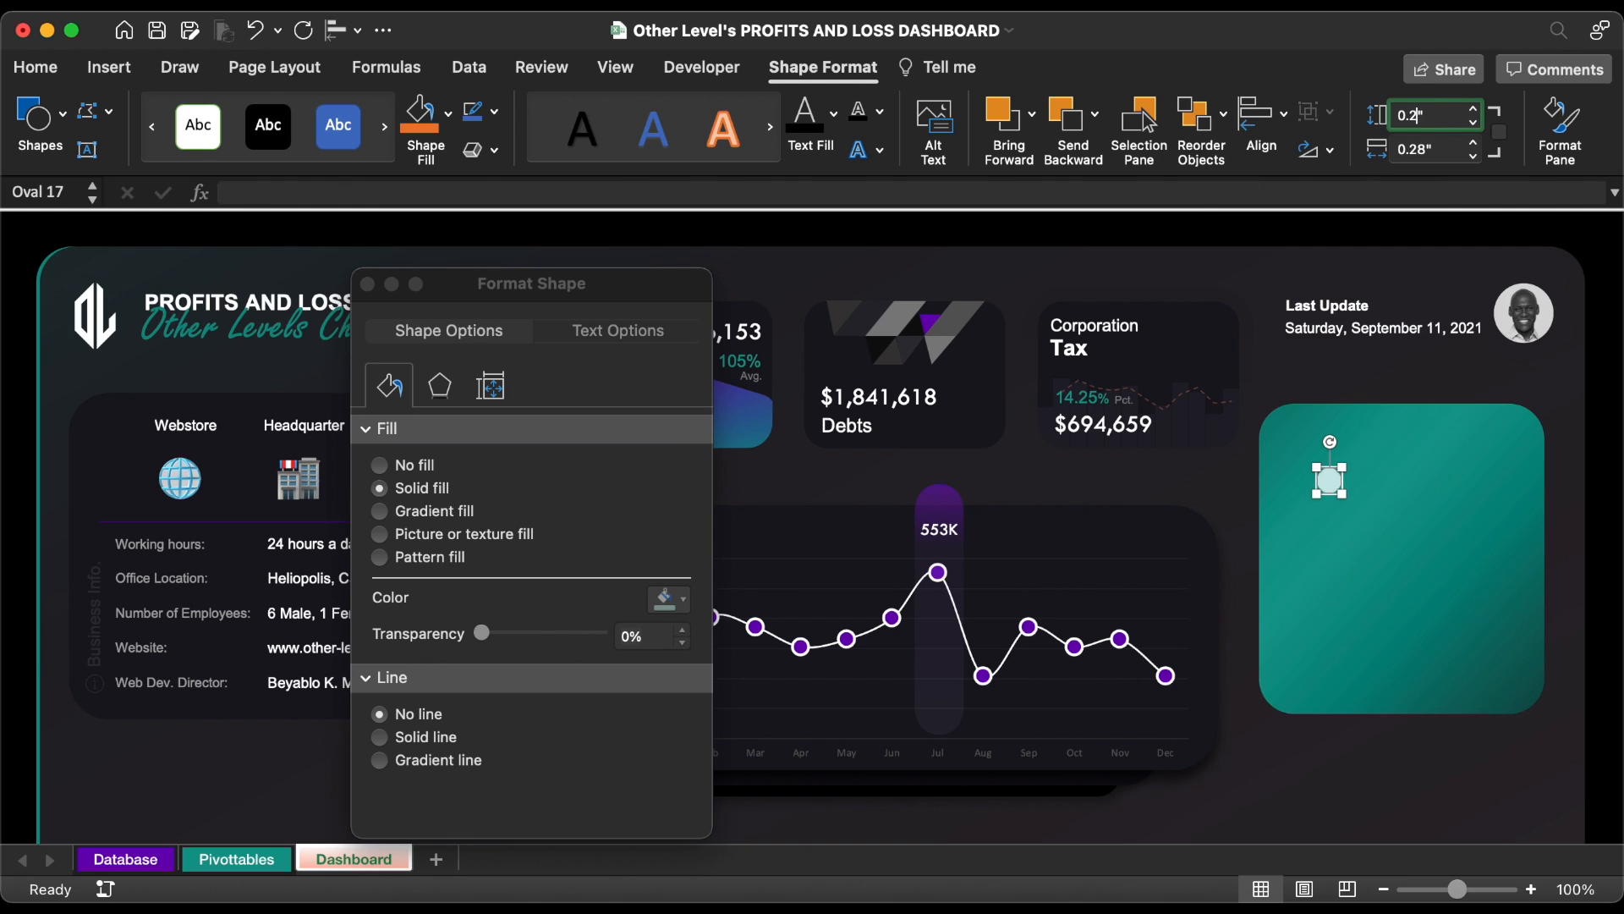
text(6)
click(1449, 148)
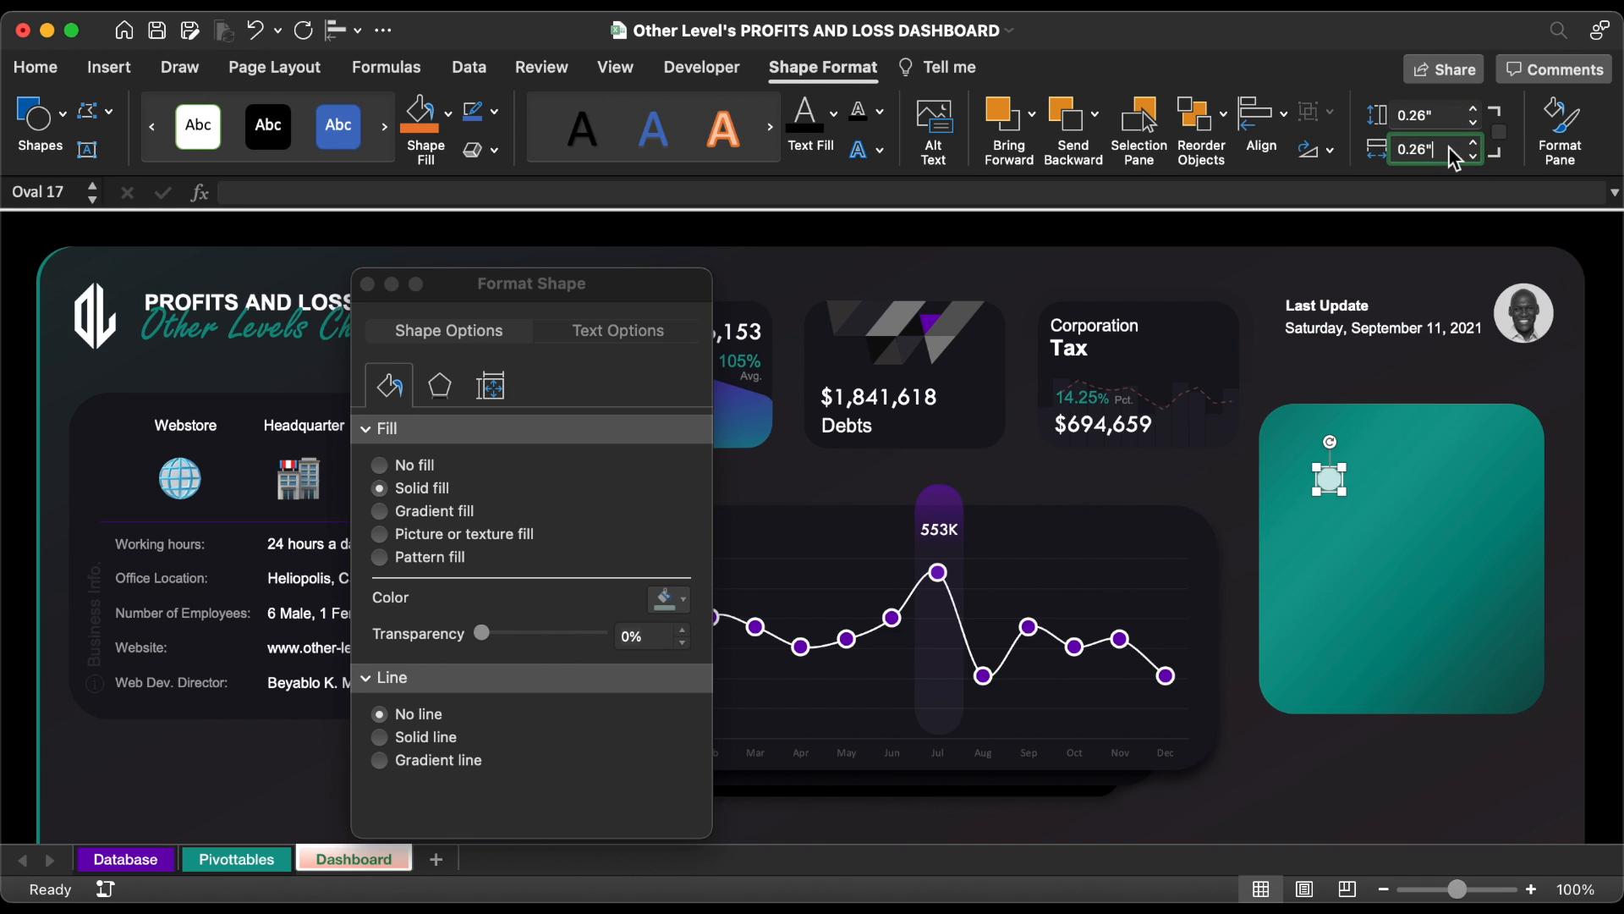
- Duplicate the small circle, with the copy beside the original on the teal card, and fill the copy with white
key(Return)
drag(1331, 483, 1404, 500)
key(super+d)
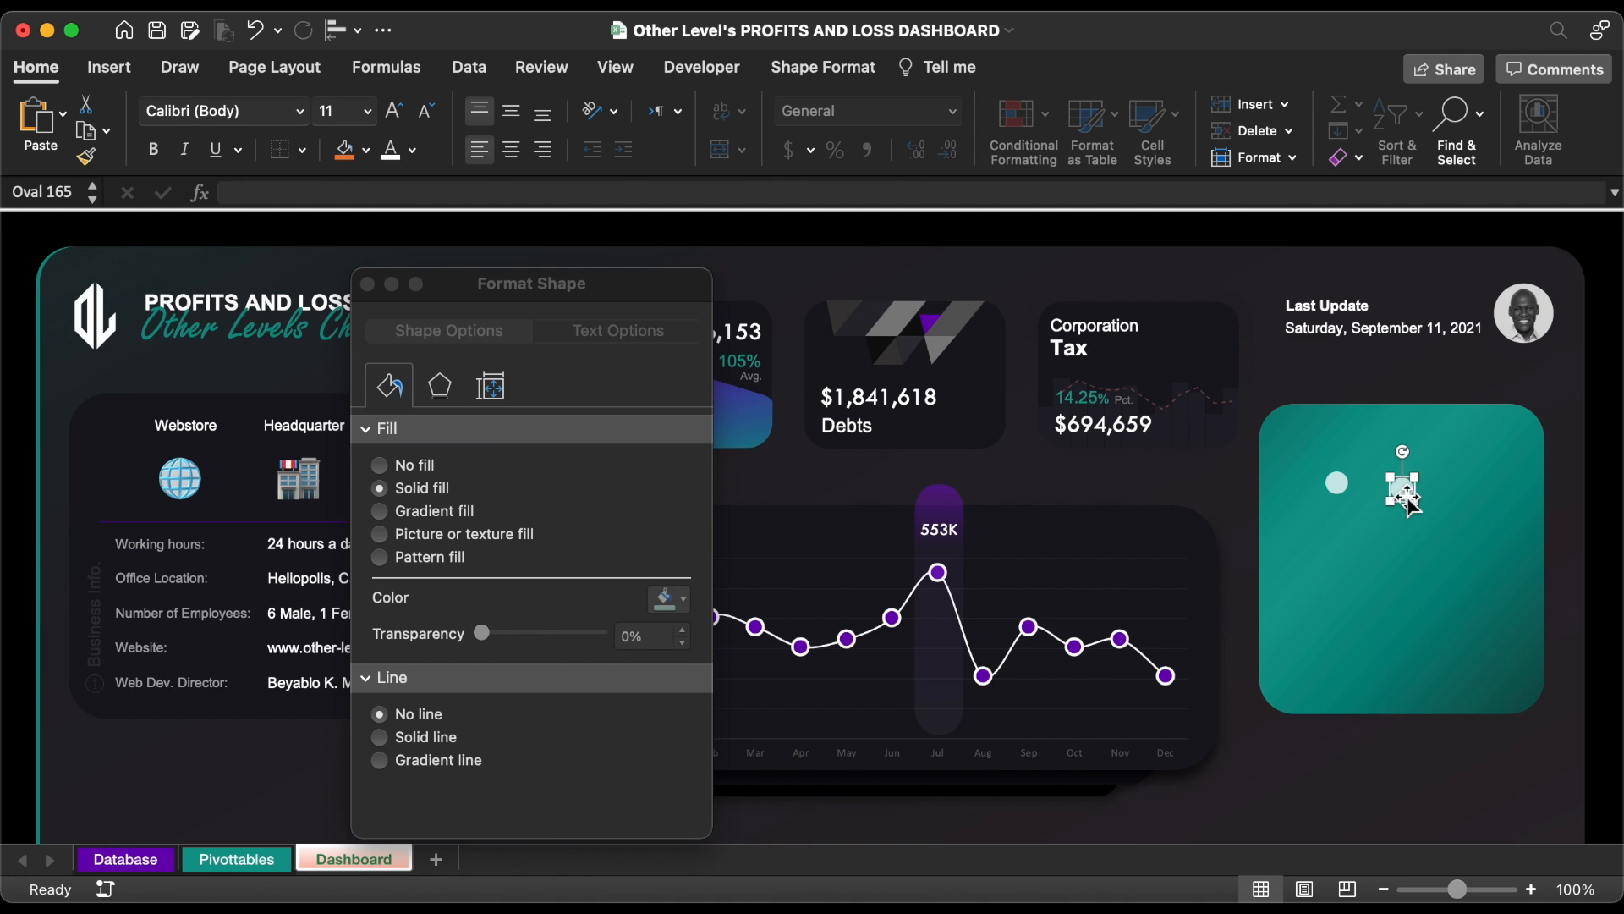
click(670, 600)
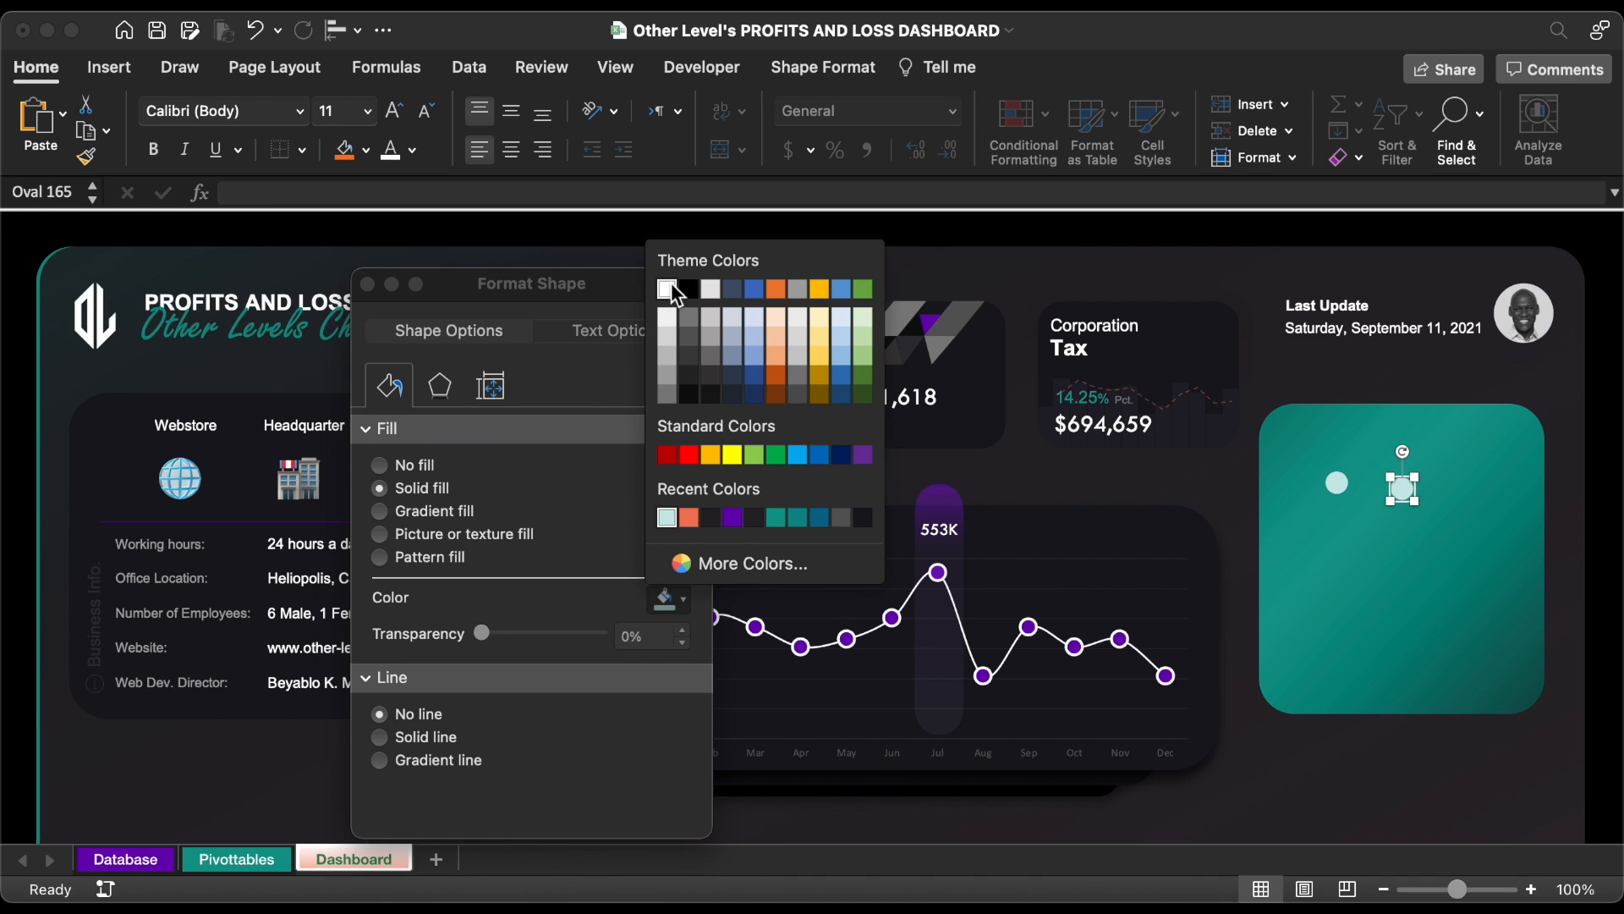
click(669, 290)
click(593, 337)
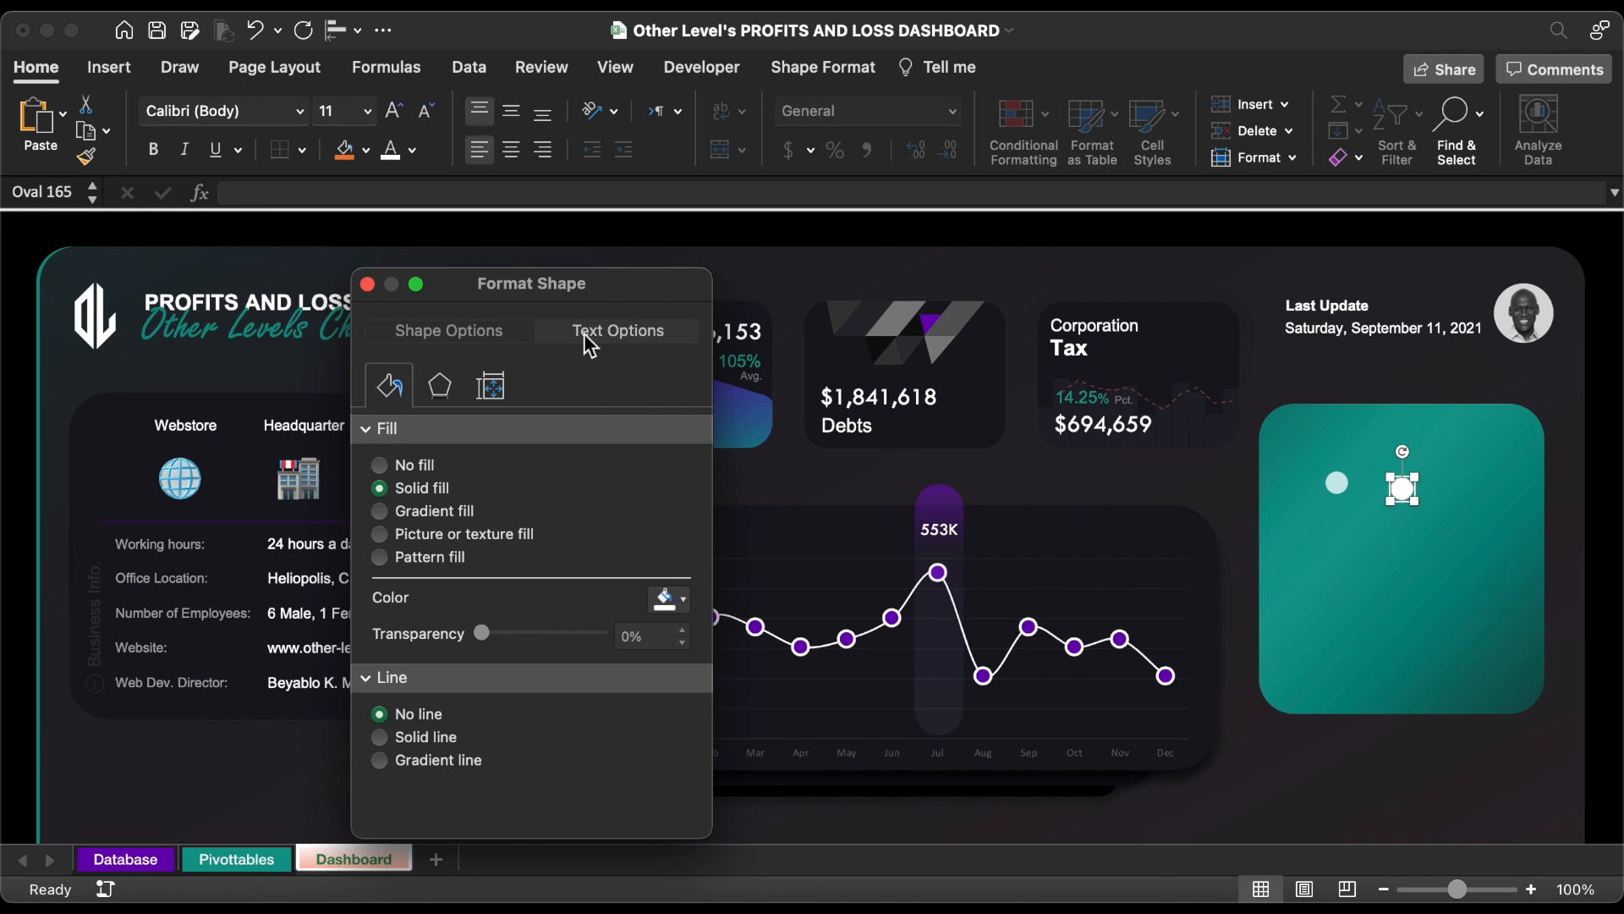
click(503, 345)
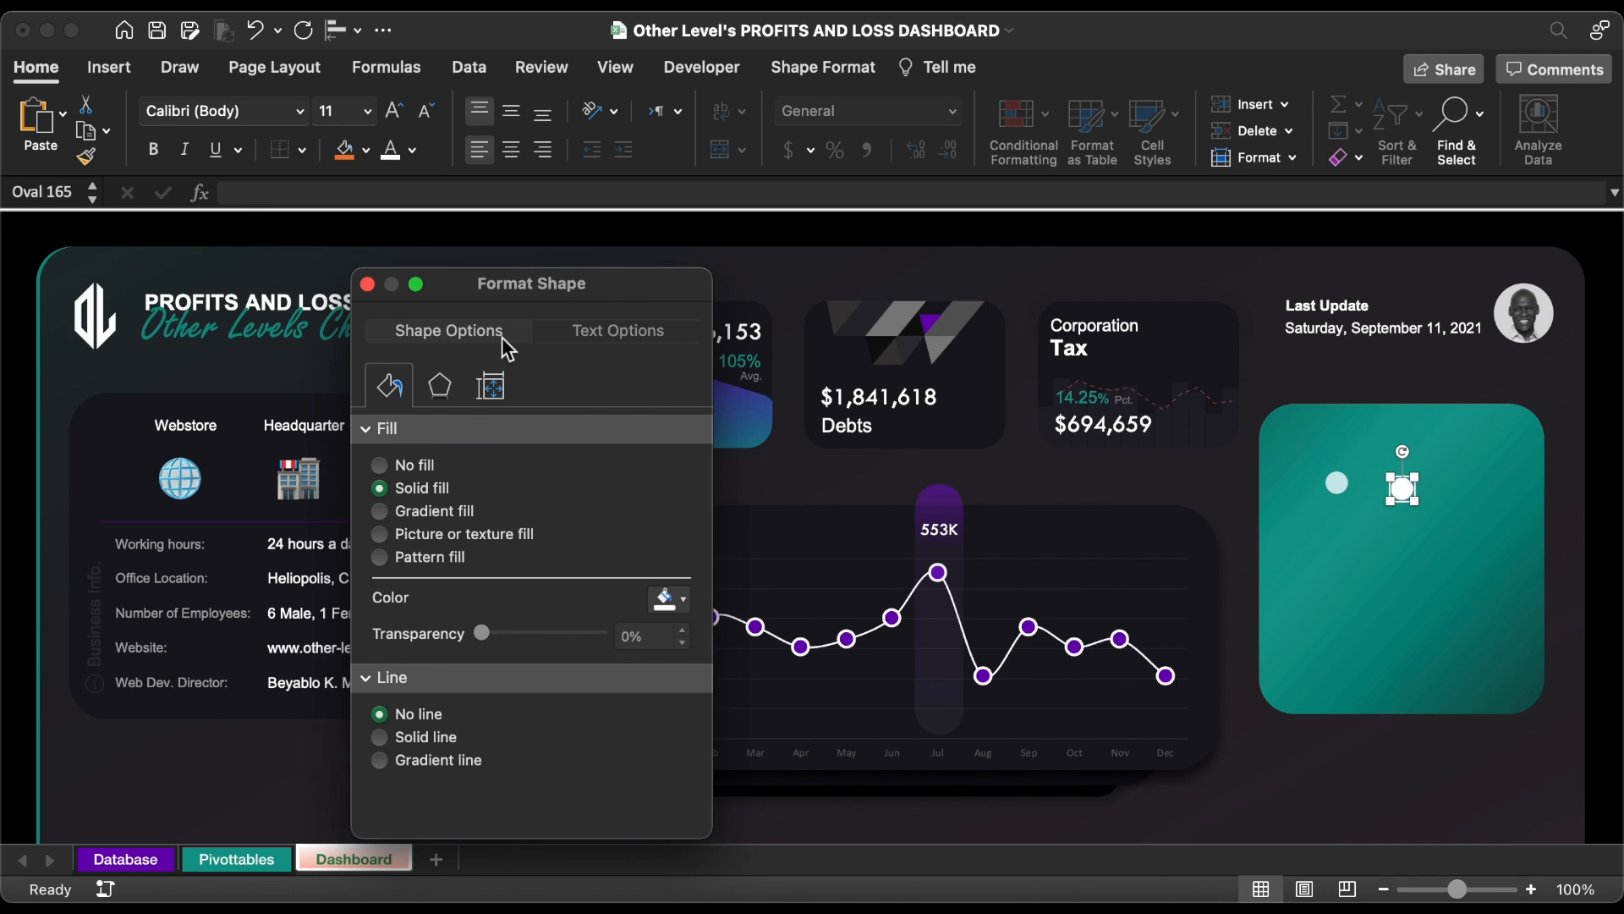
- Apply the centered outer shadow preset to the white circle
click(442, 389)
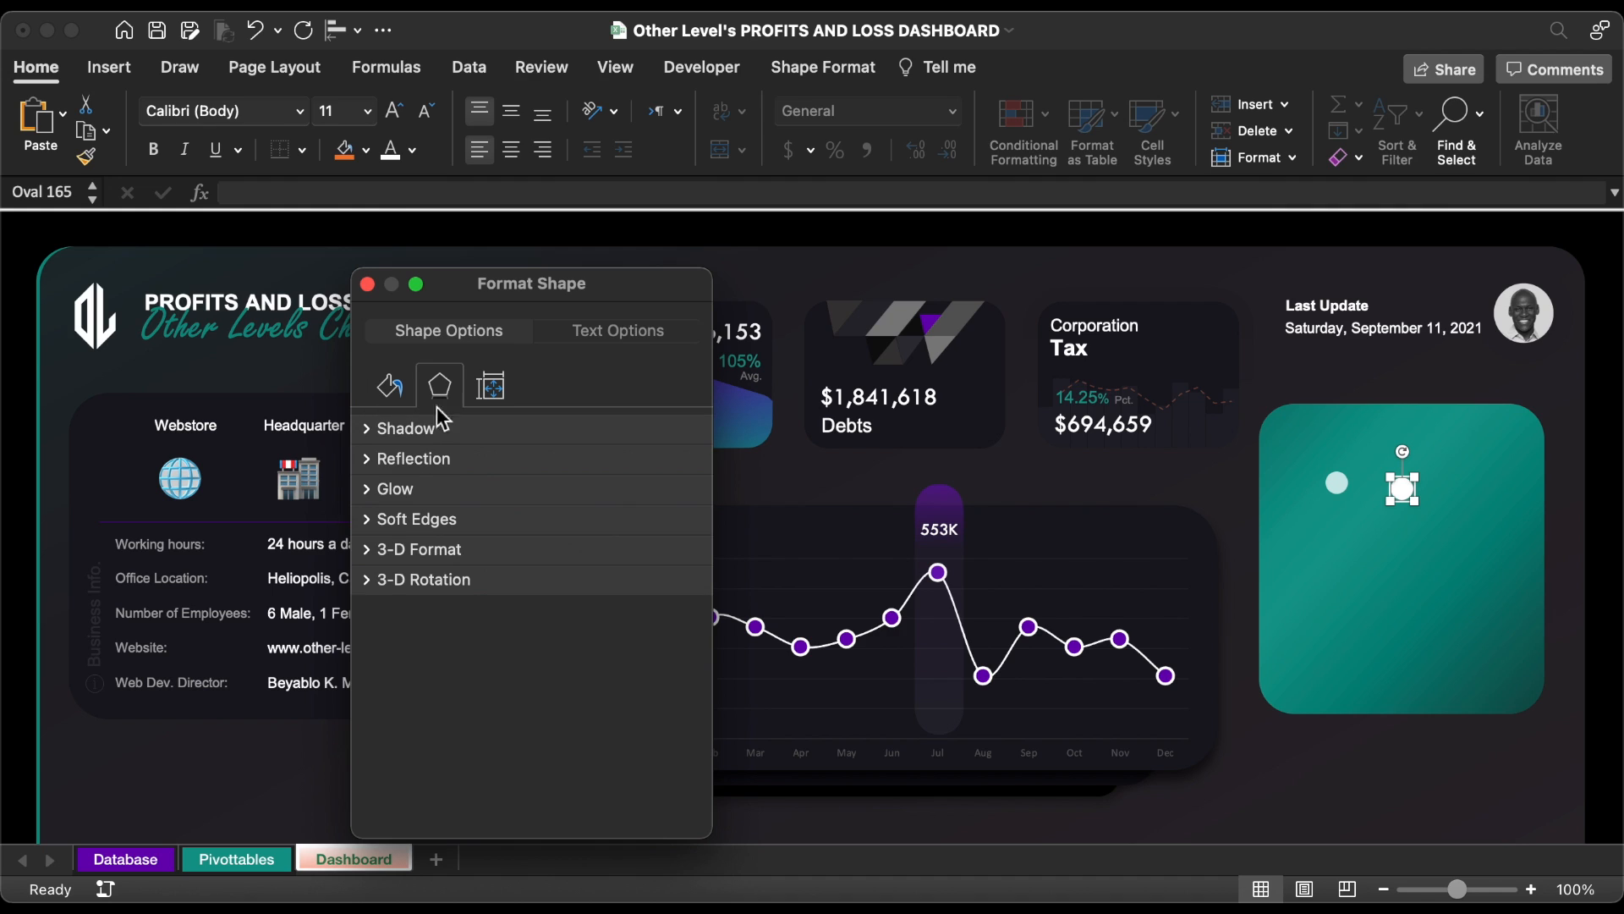
click(366, 431)
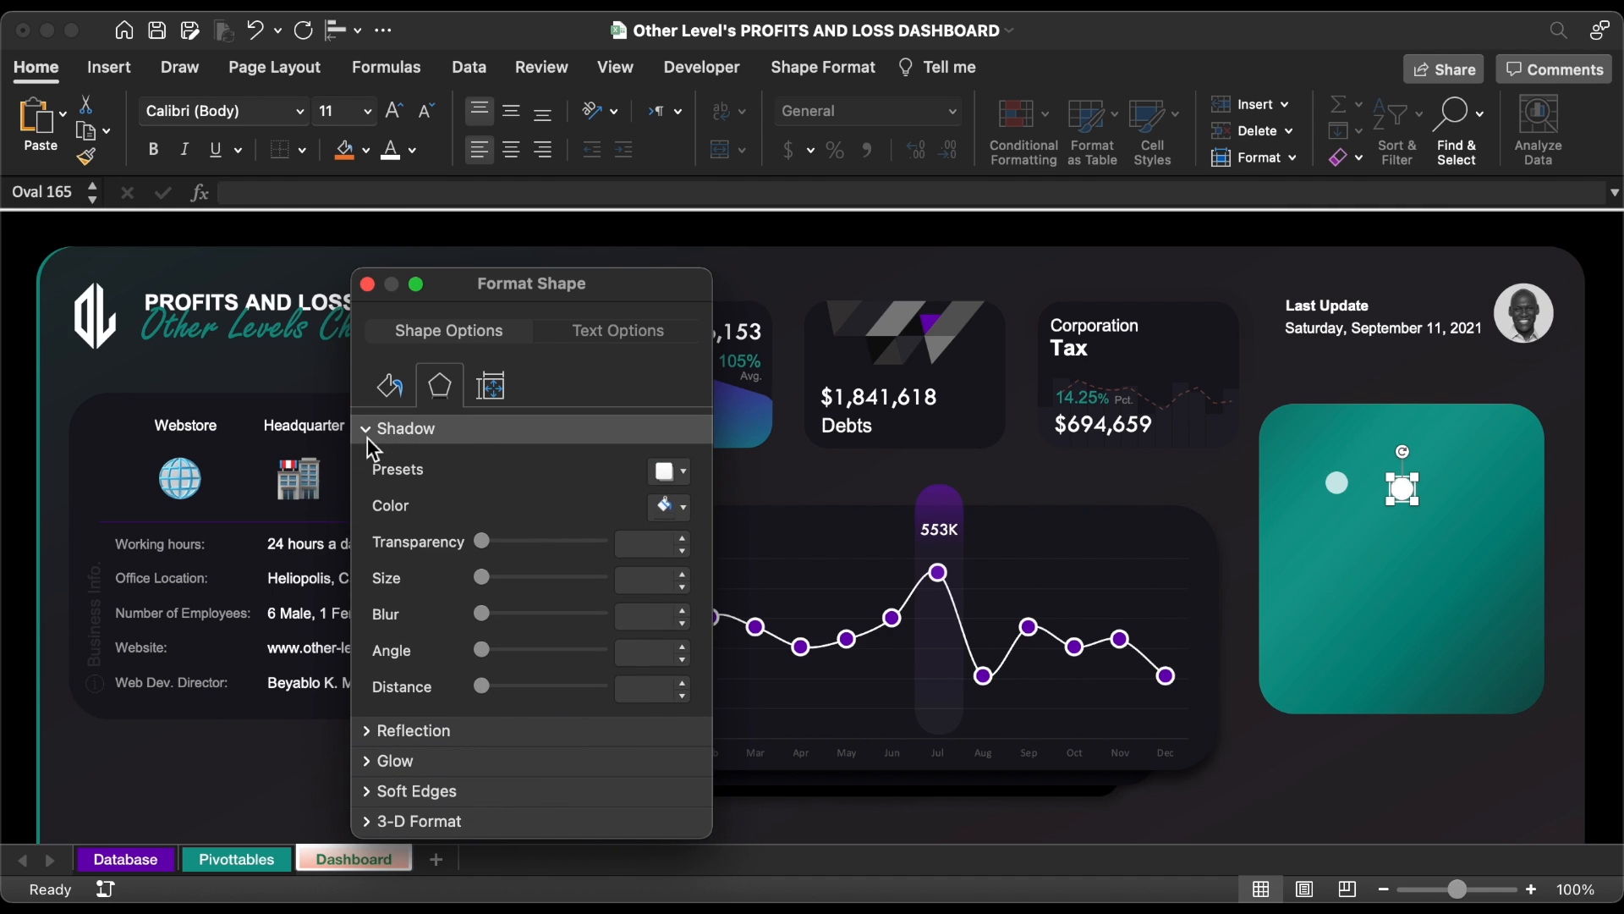
click(651, 474)
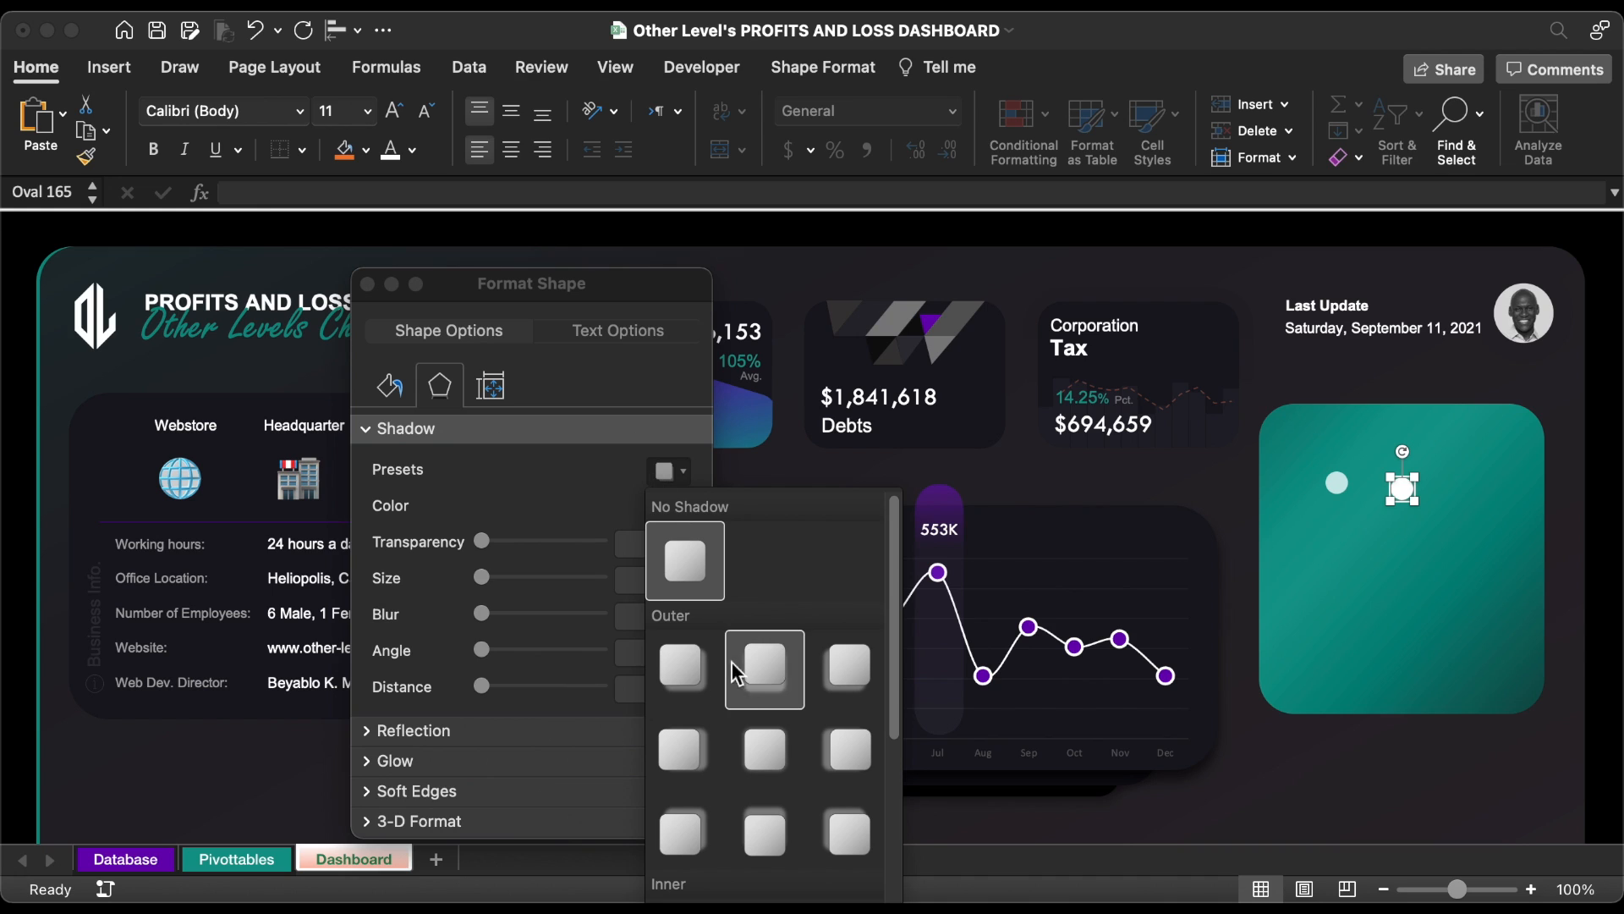
click(759, 736)
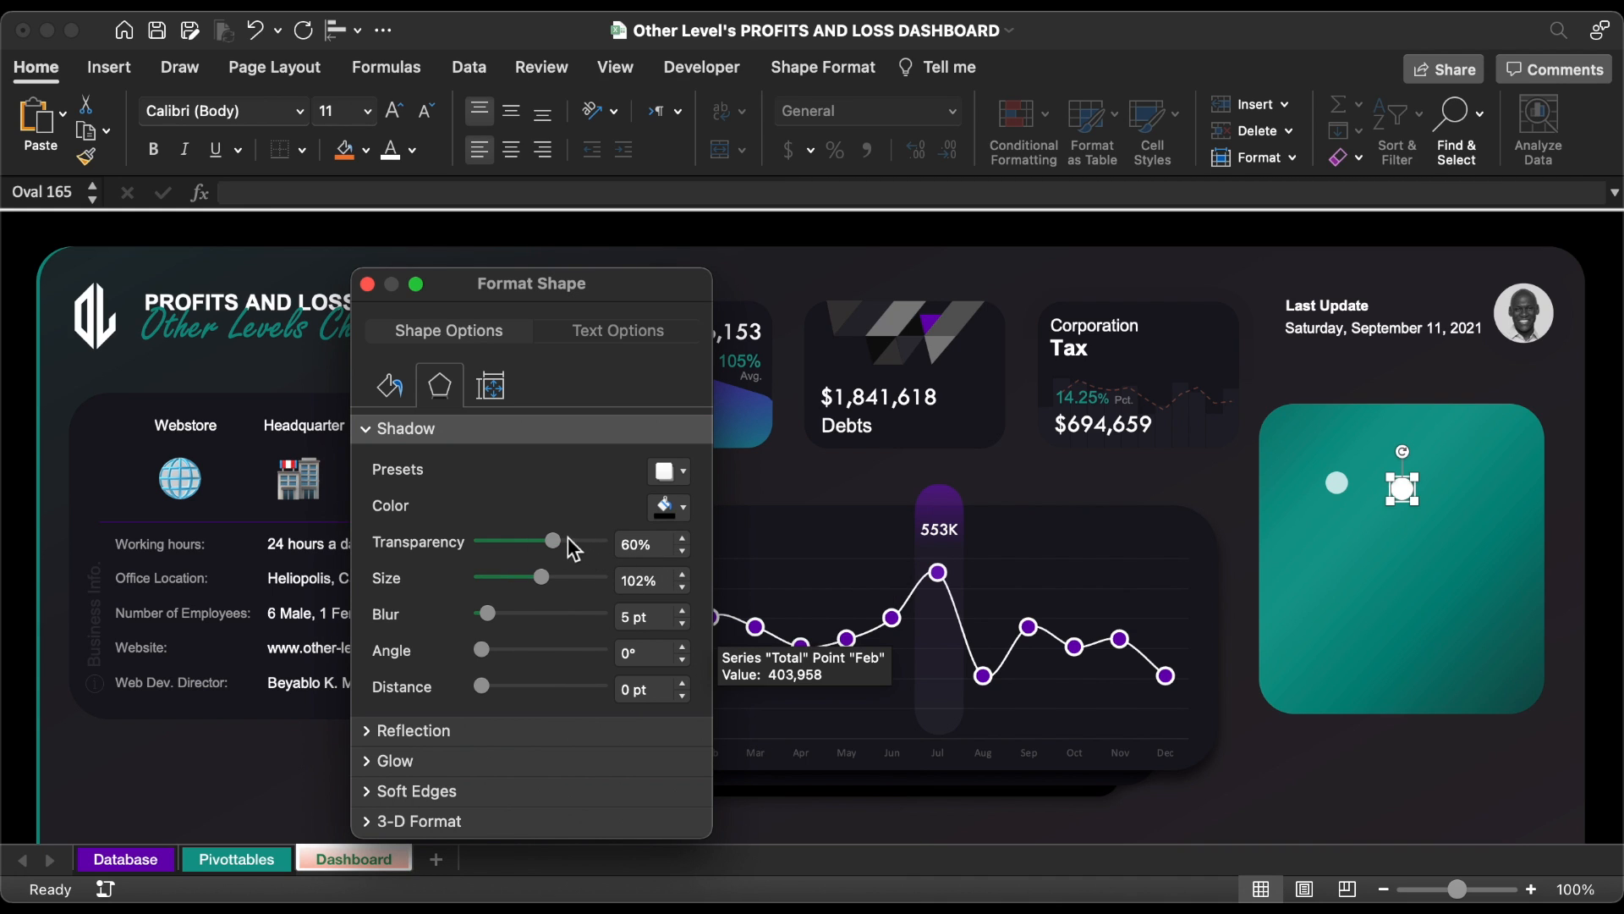
- Set the white circle's shadow to 0% transparency, 200% size, 38 pt blur and white color
drag(553, 540, 454, 540)
click(652, 584)
double_click(653, 584)
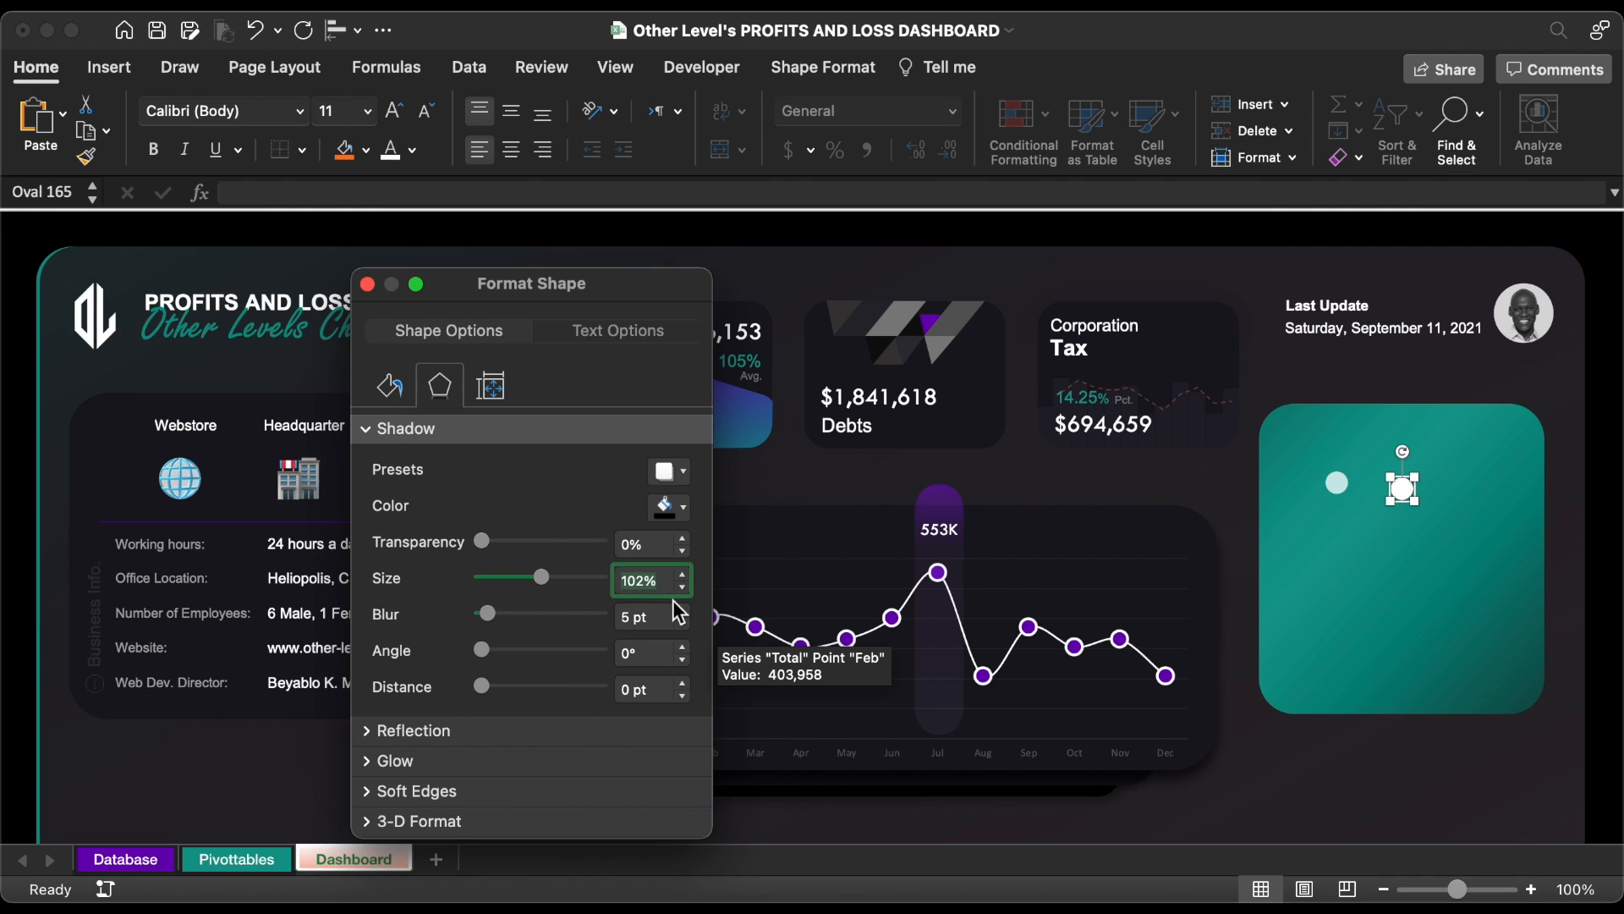
text(200)
key(Return)
click(648, 616)
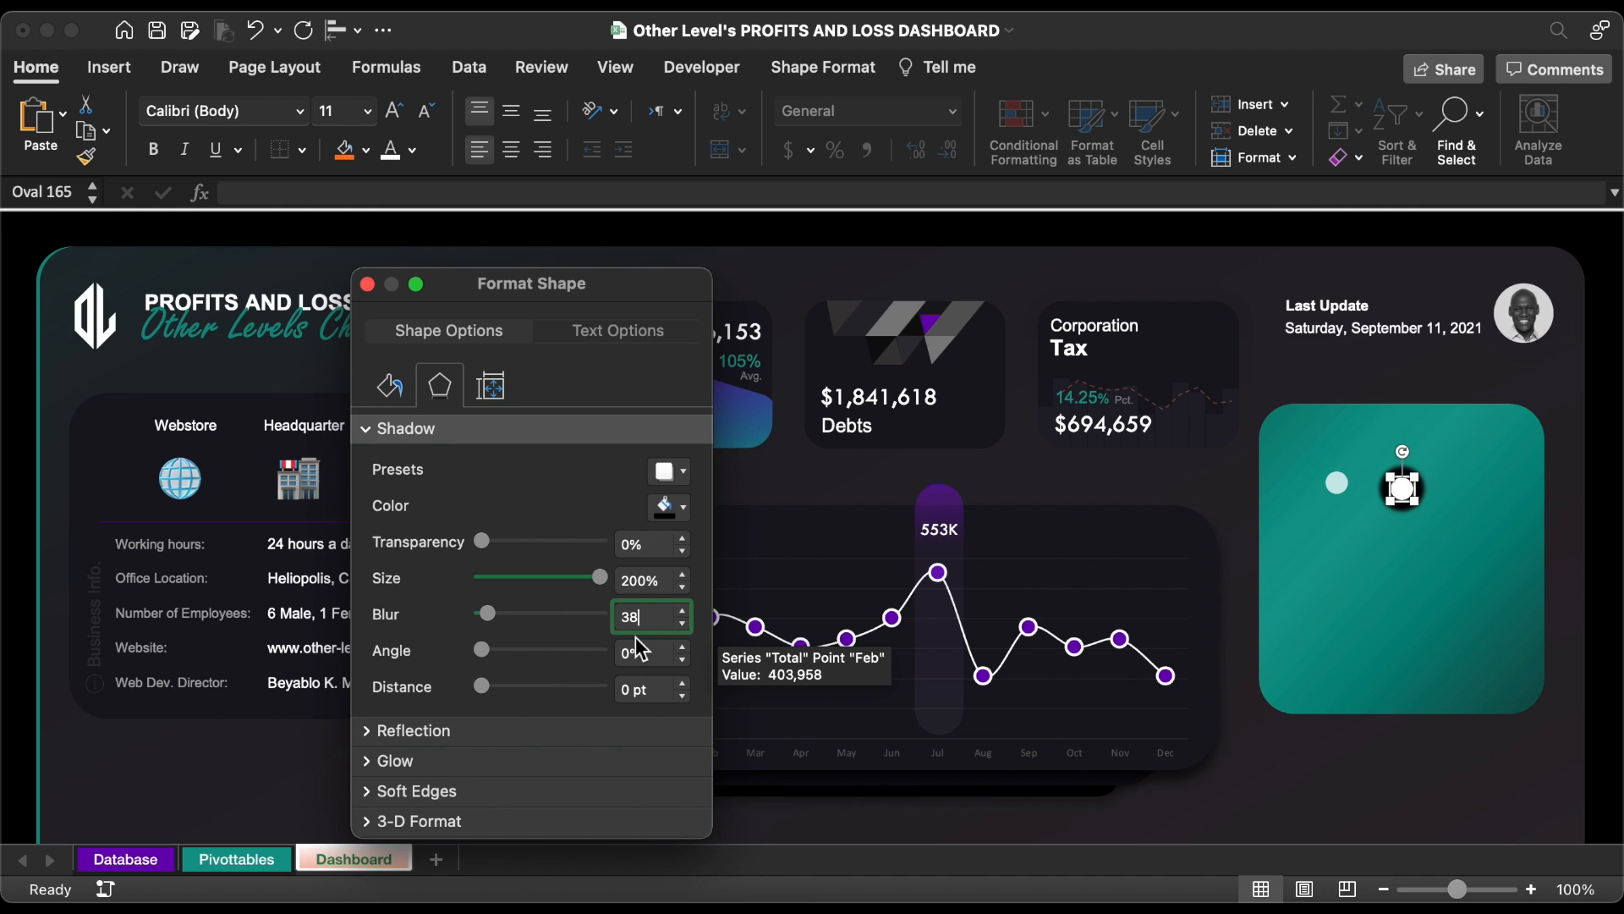
key(Return)
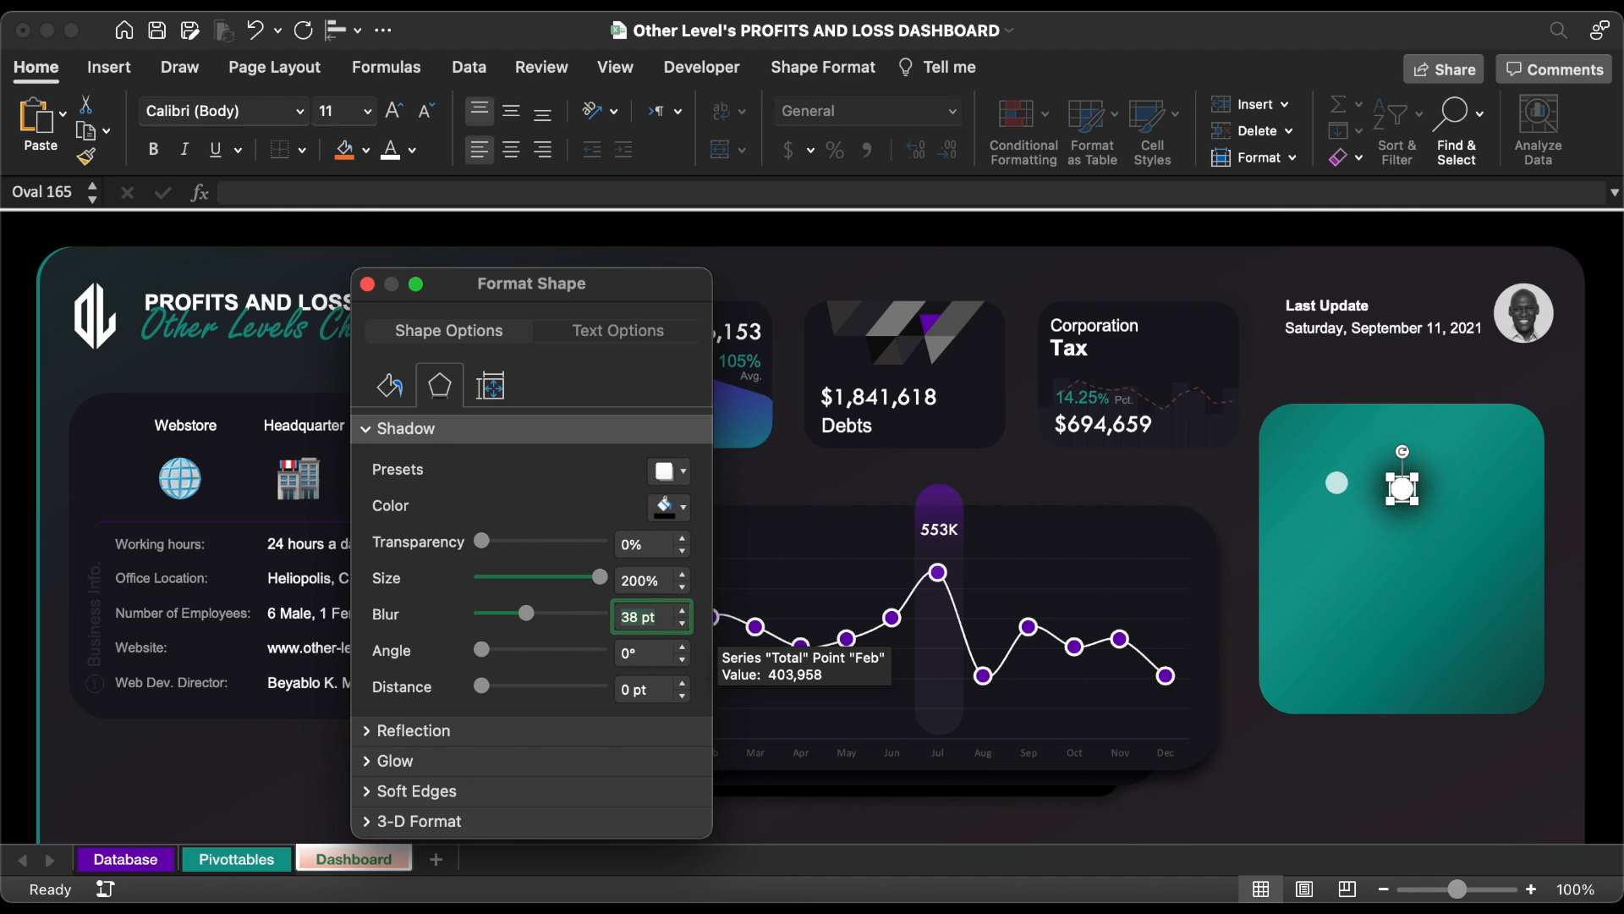
click(681, 508)
click(667, 573)
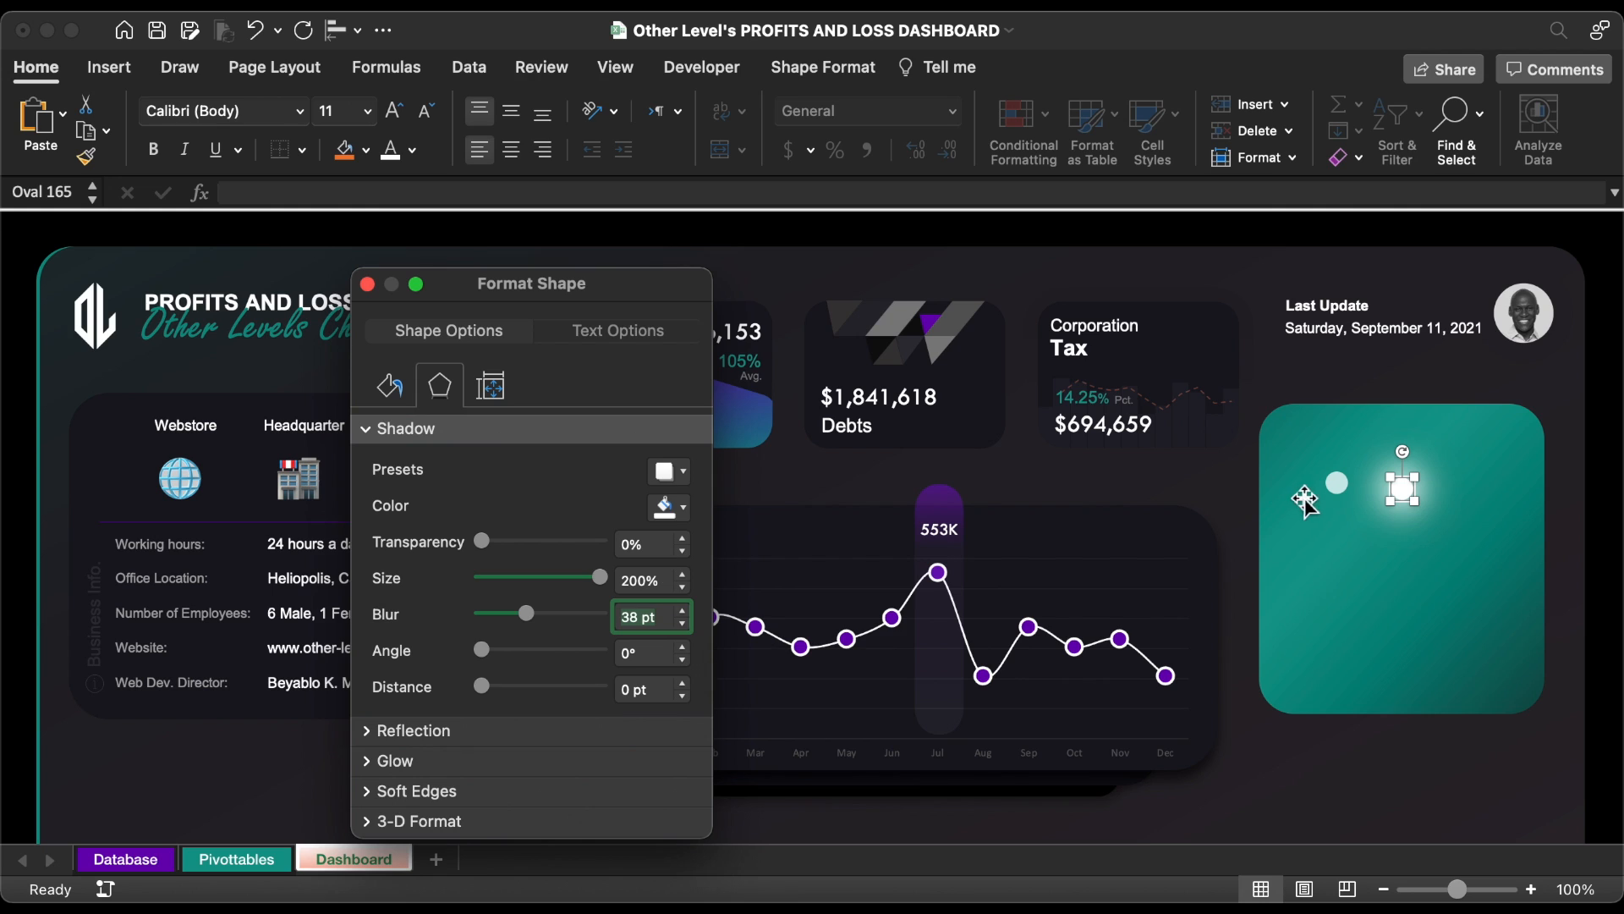
- Align the two small circles on each other with Align Center and Align Middle
shift+click(1343, 486)
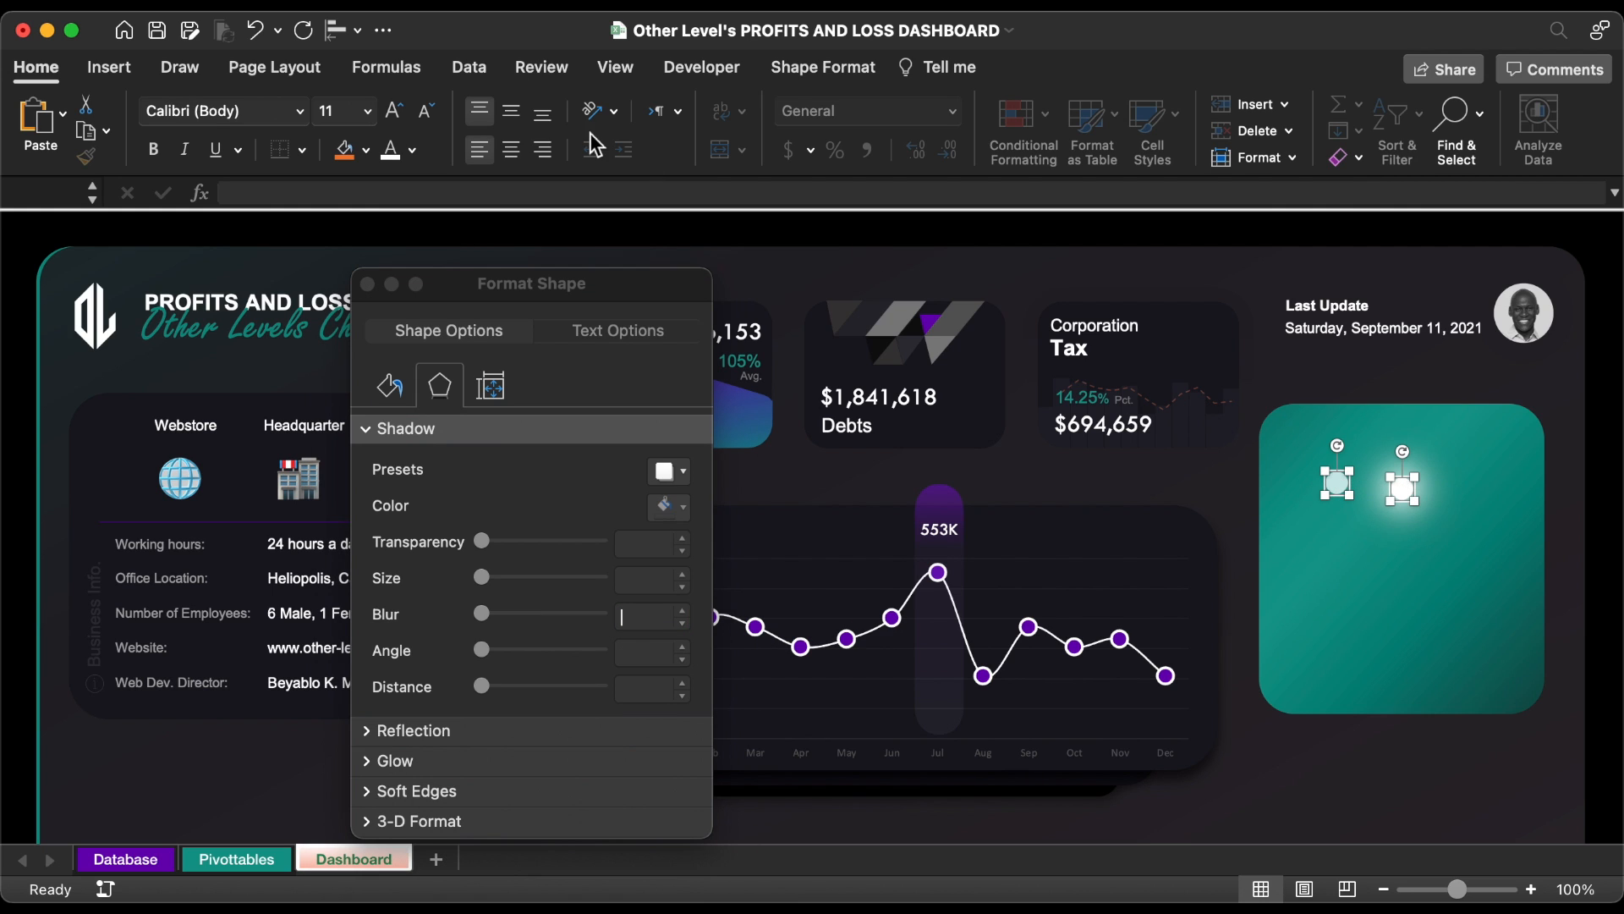
click(347, 34)
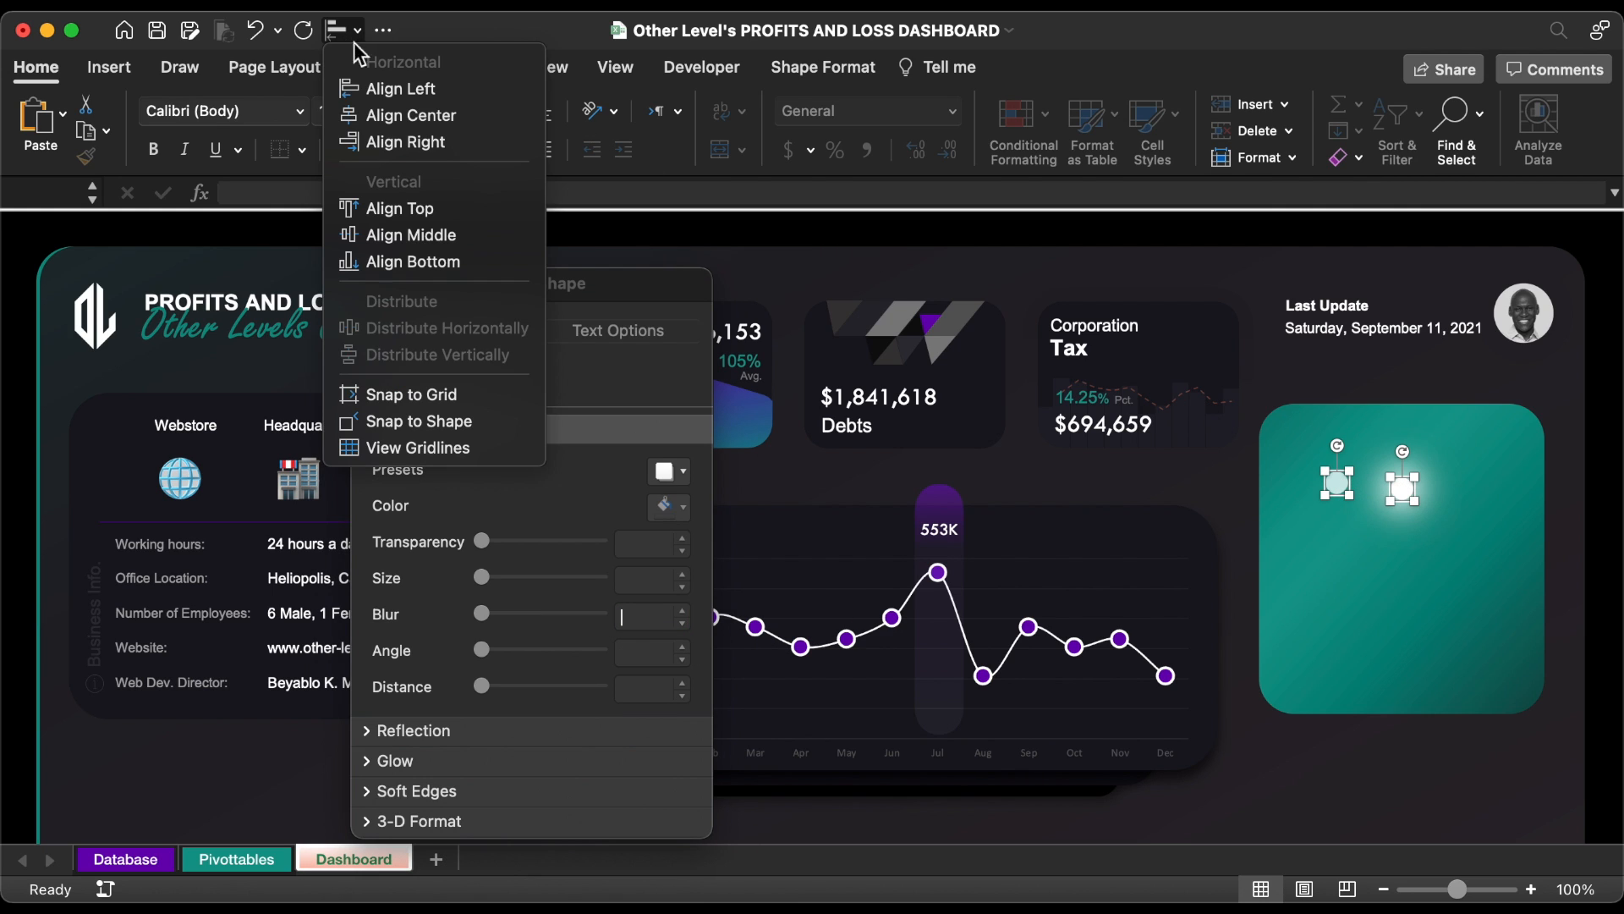
click(420, 118)
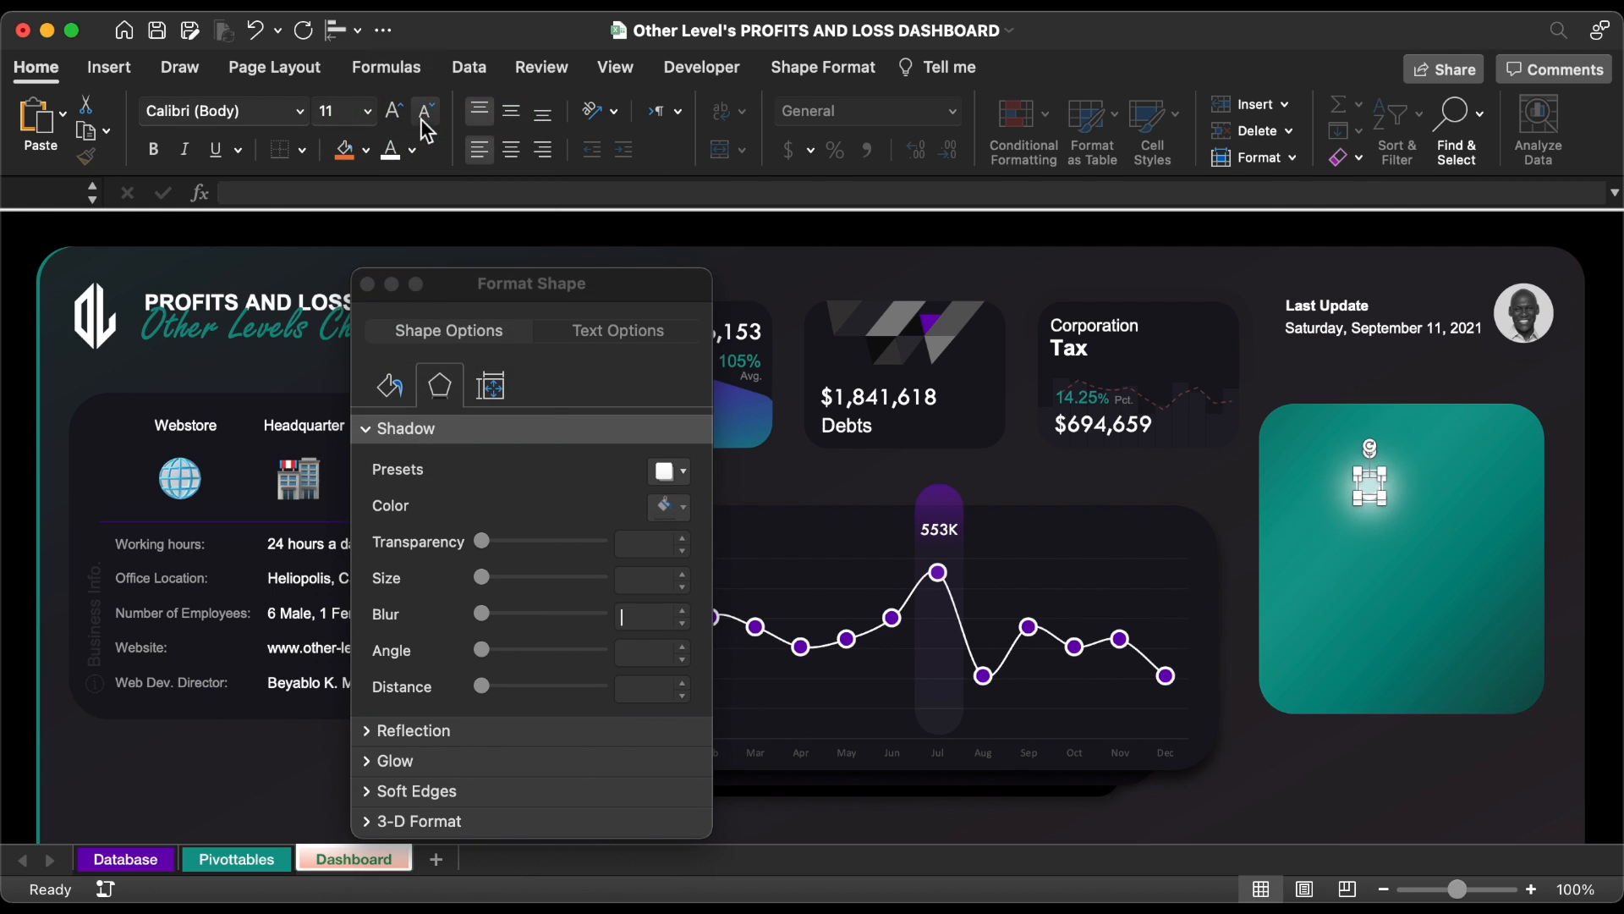
click(347, 30)
click(426, 228)
- Group the two aligned circles and move the group toward the teal card's left edge
right_click(1377, 489)
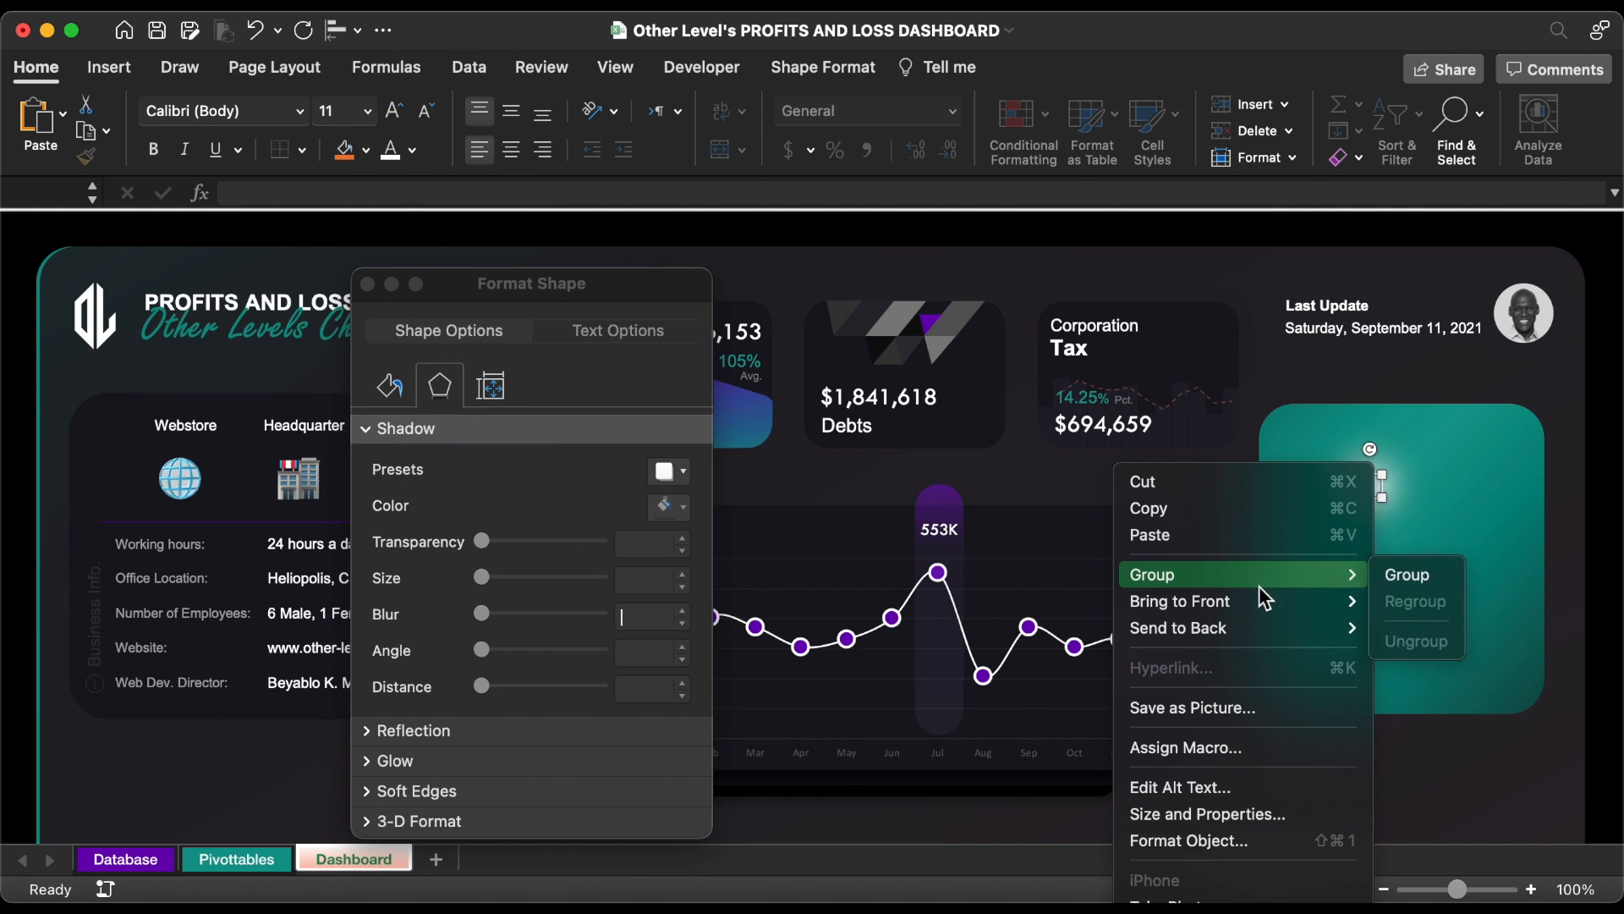
mouse_move(1356, 575)
click(1435, 579)
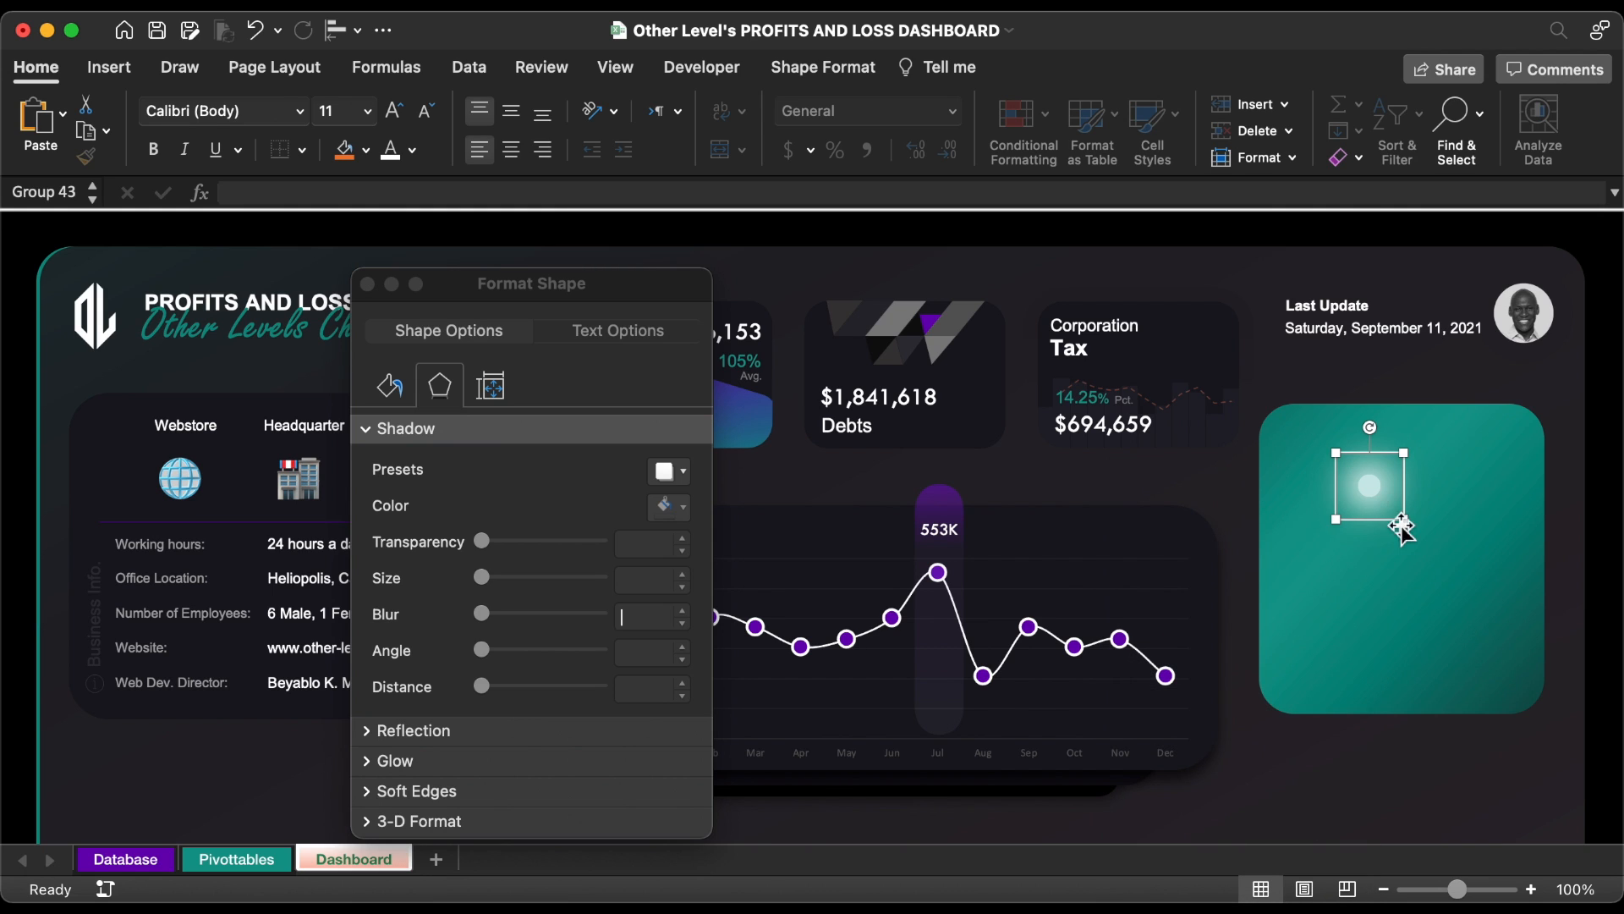
drag(1390, 529, 1302, 525)
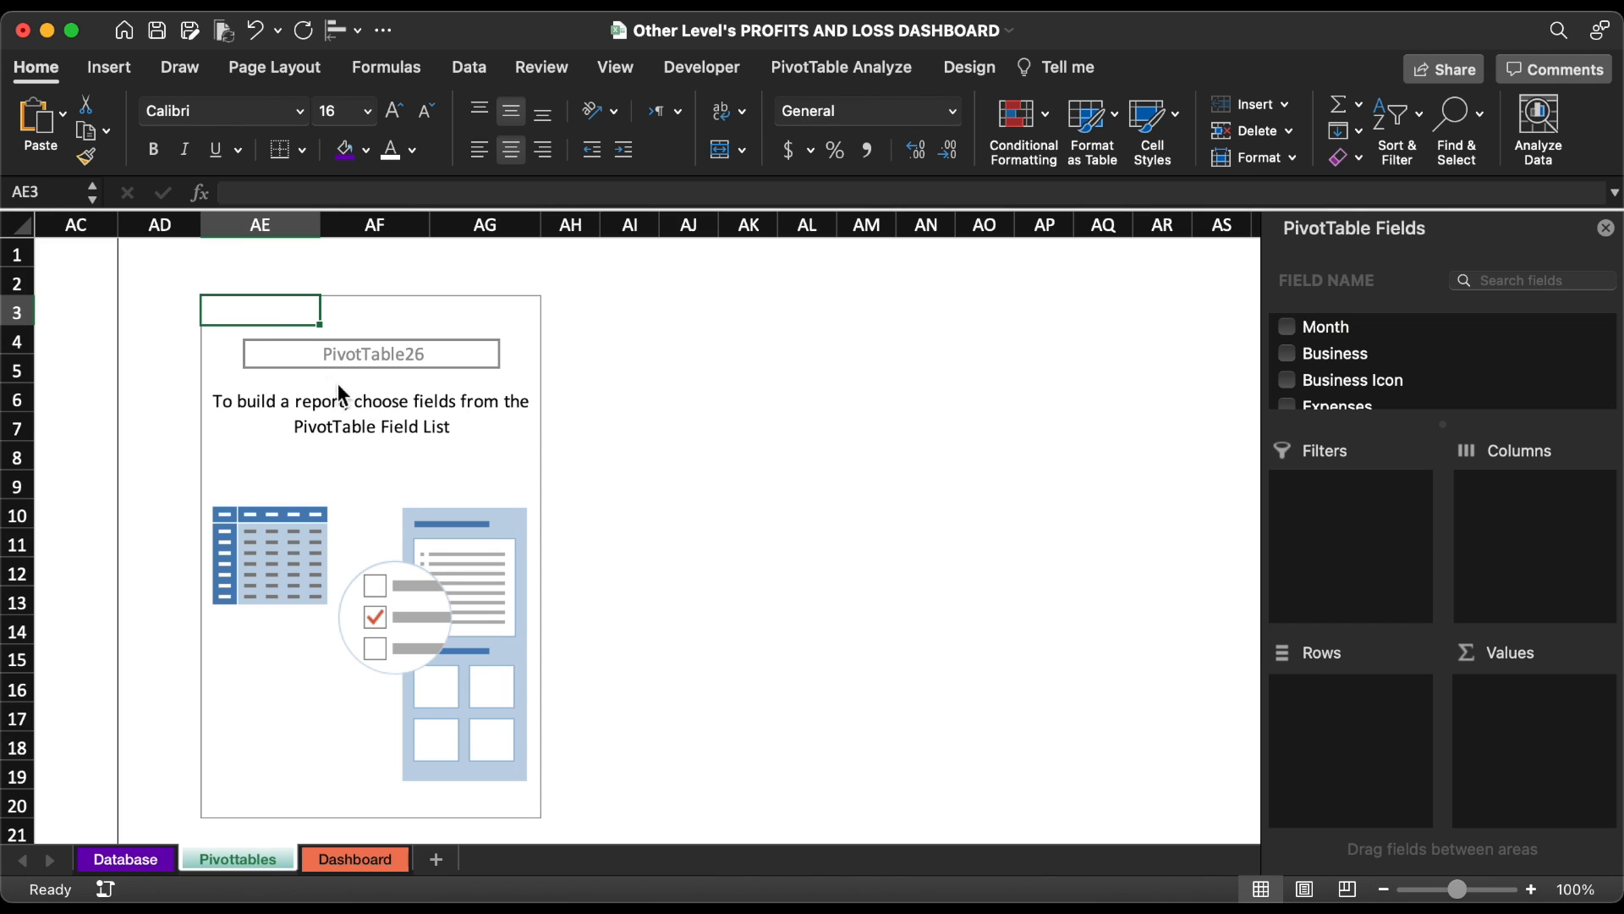
- Add the sums of CAPEX and OPEX as values to the empty pivot table at AE3 and fill its headers with purple
scroll(1395, 373, down, 5)
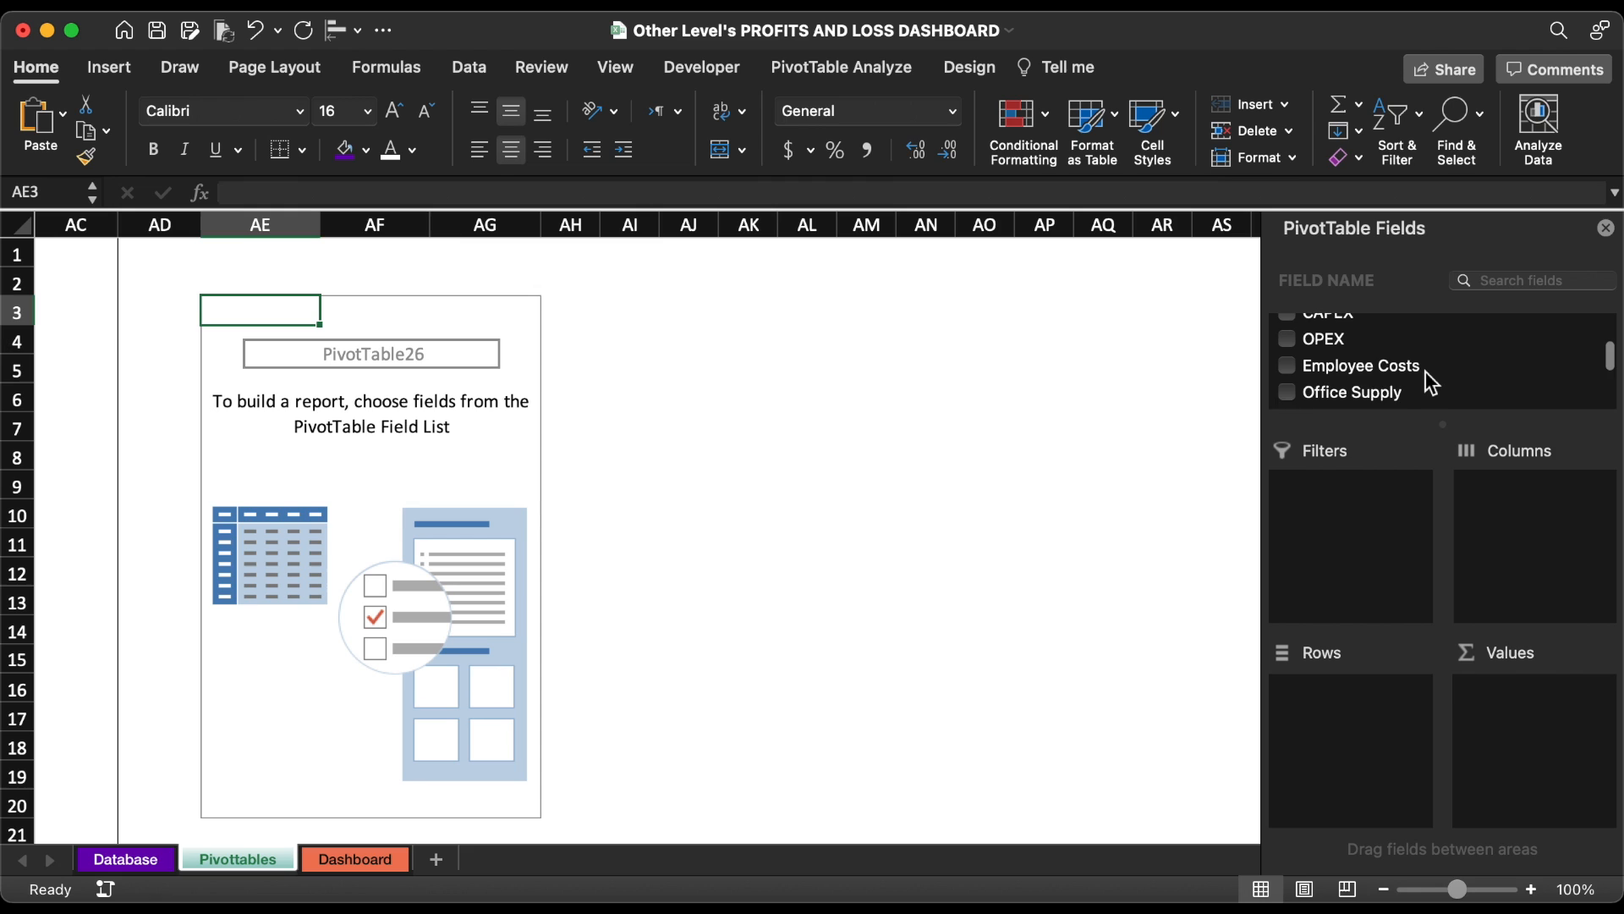
scroll(1429, 382, up, 1)
drag(1325, 349, 1508, 709)
drag(1330, 375, 1518, 753)
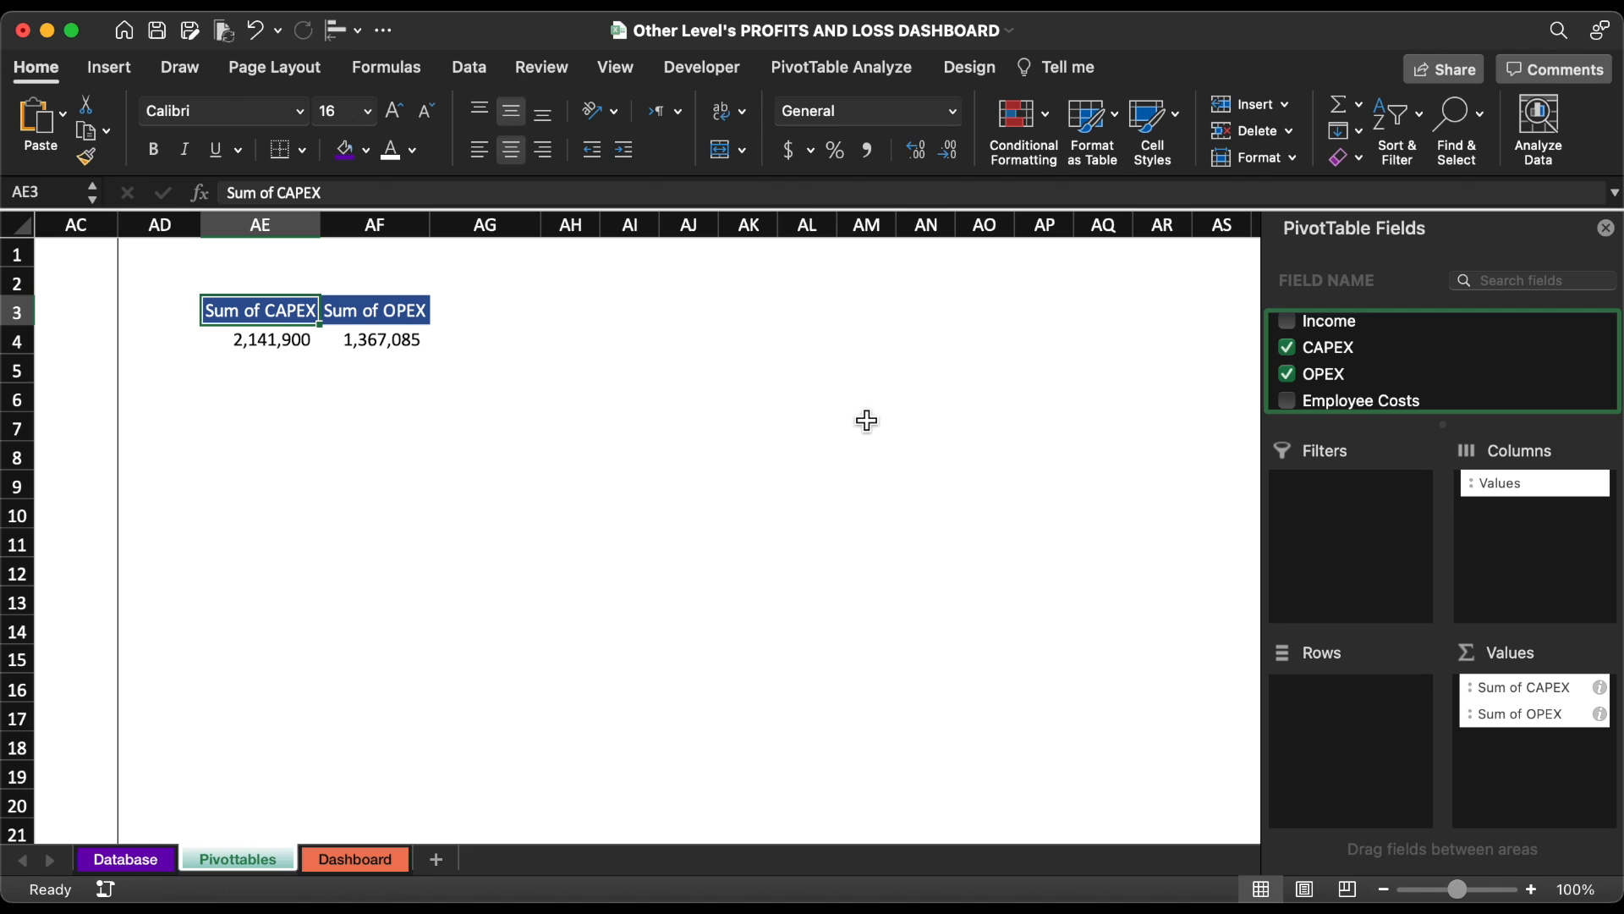
drag(389, 310, 272, 312)
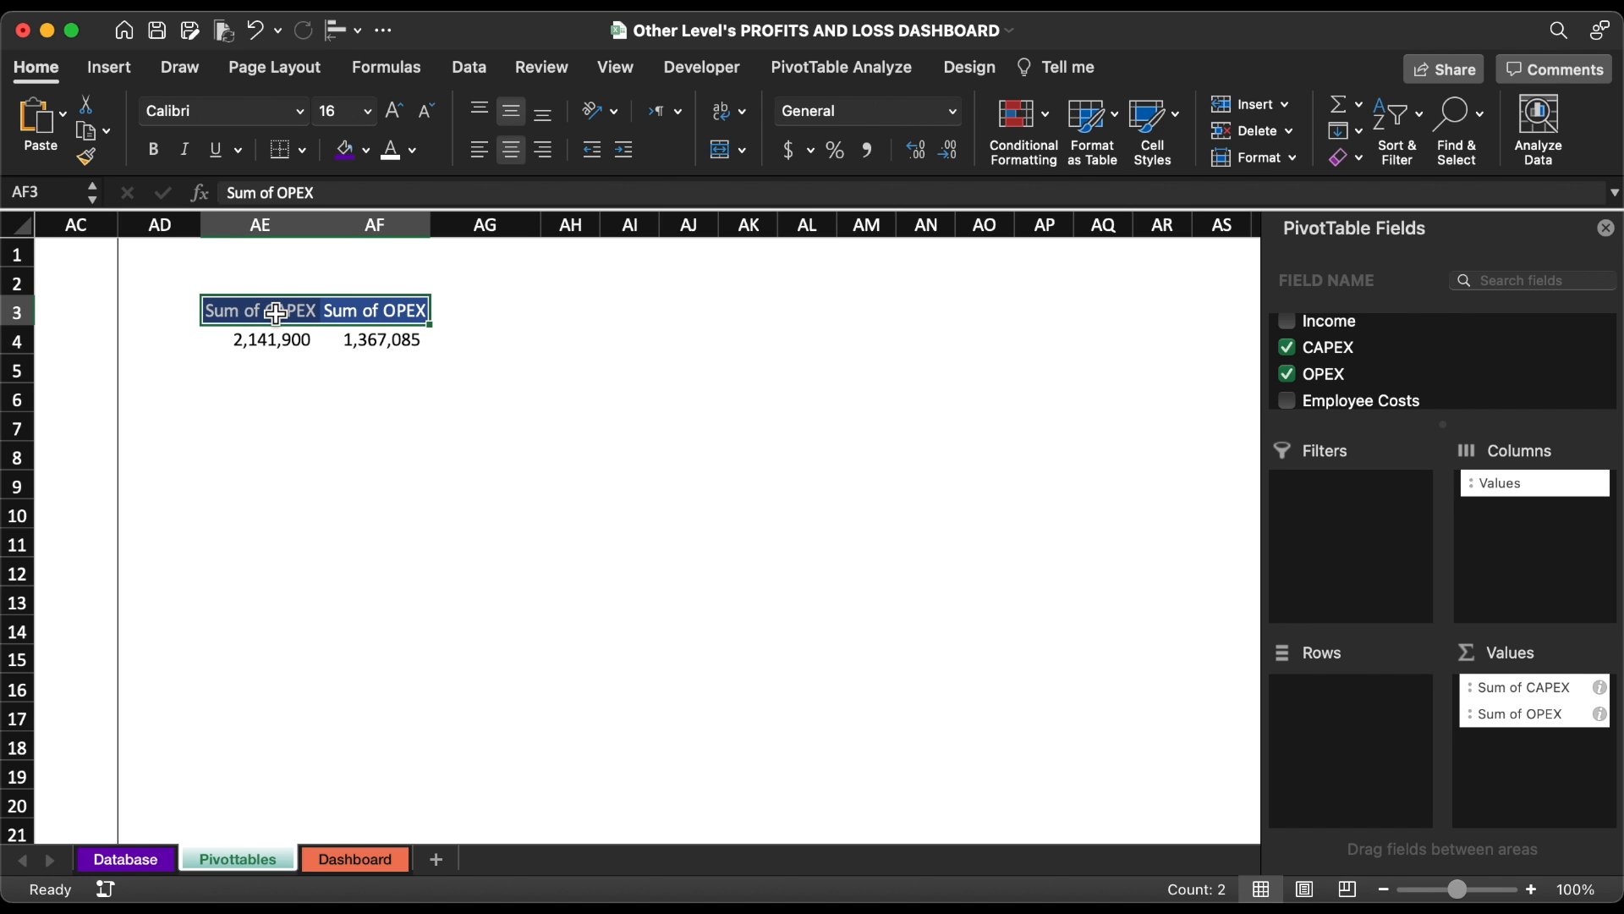
click(348, 156)
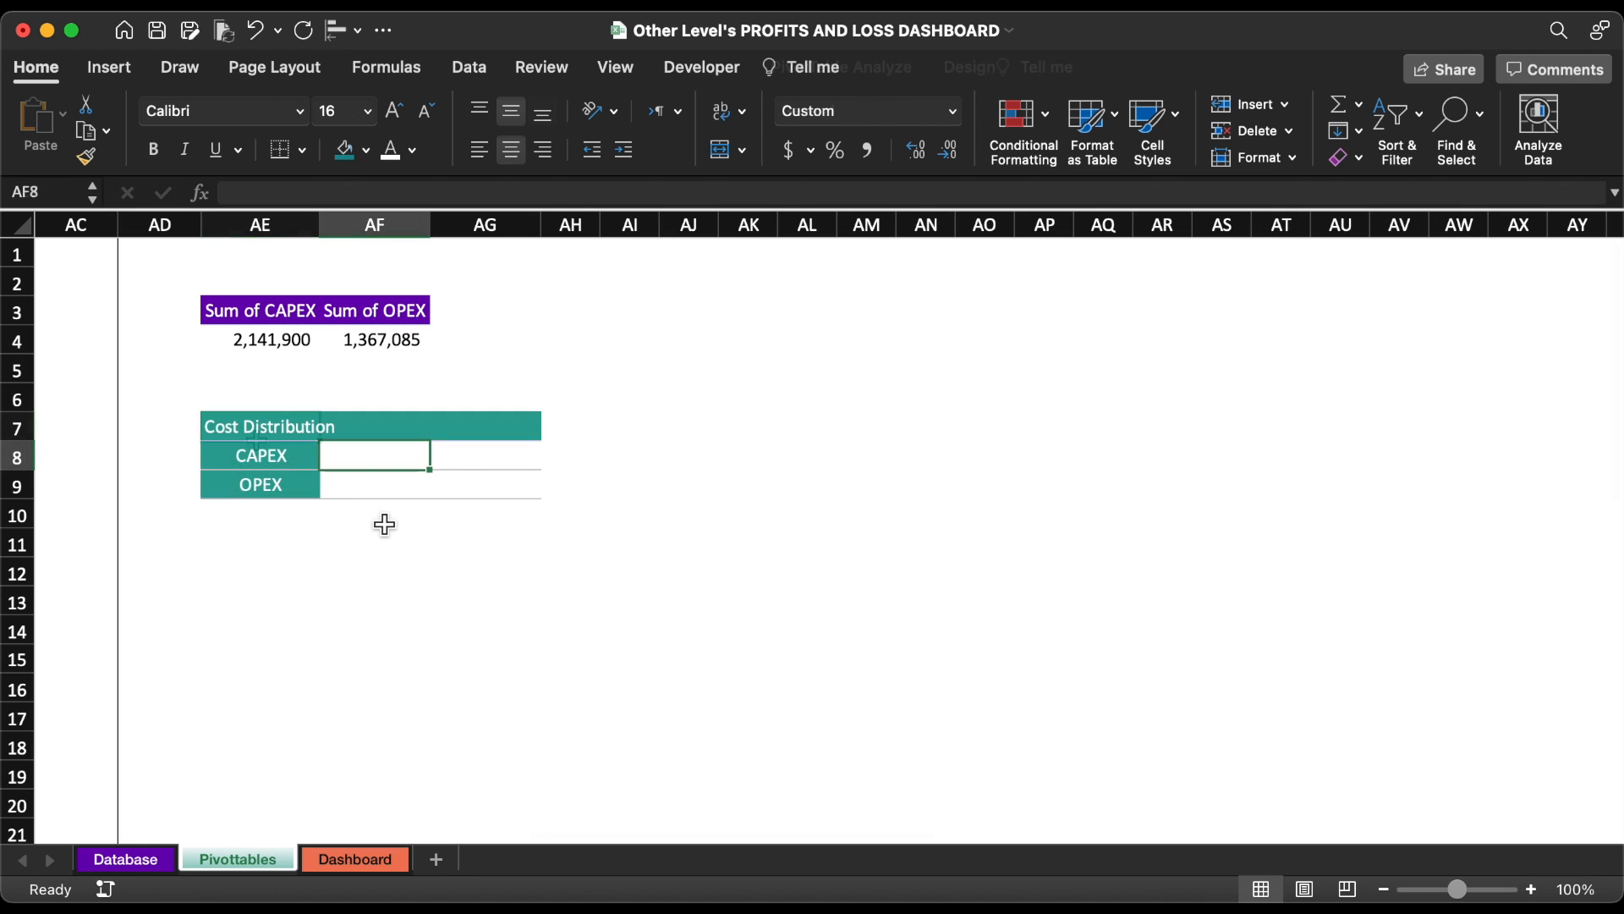
- Link AF8 and AF9 in the Cost Distribution table to the pivot table's CAPEX and OPEX sums in AE4 and AF4
text(=)
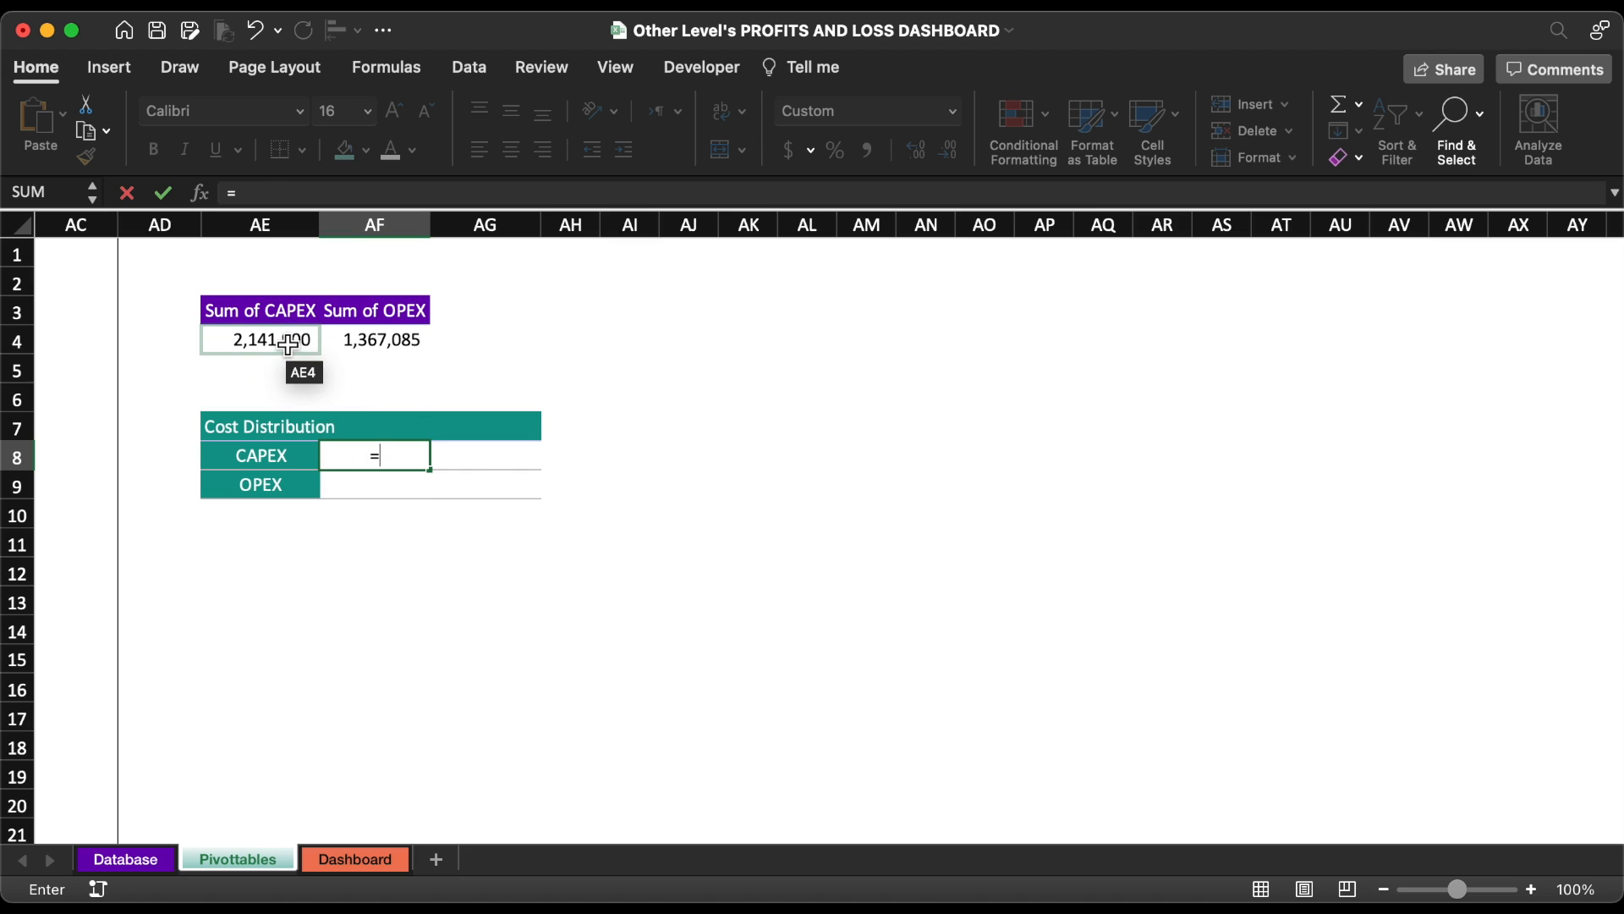
click(288, 342)
key(Return)
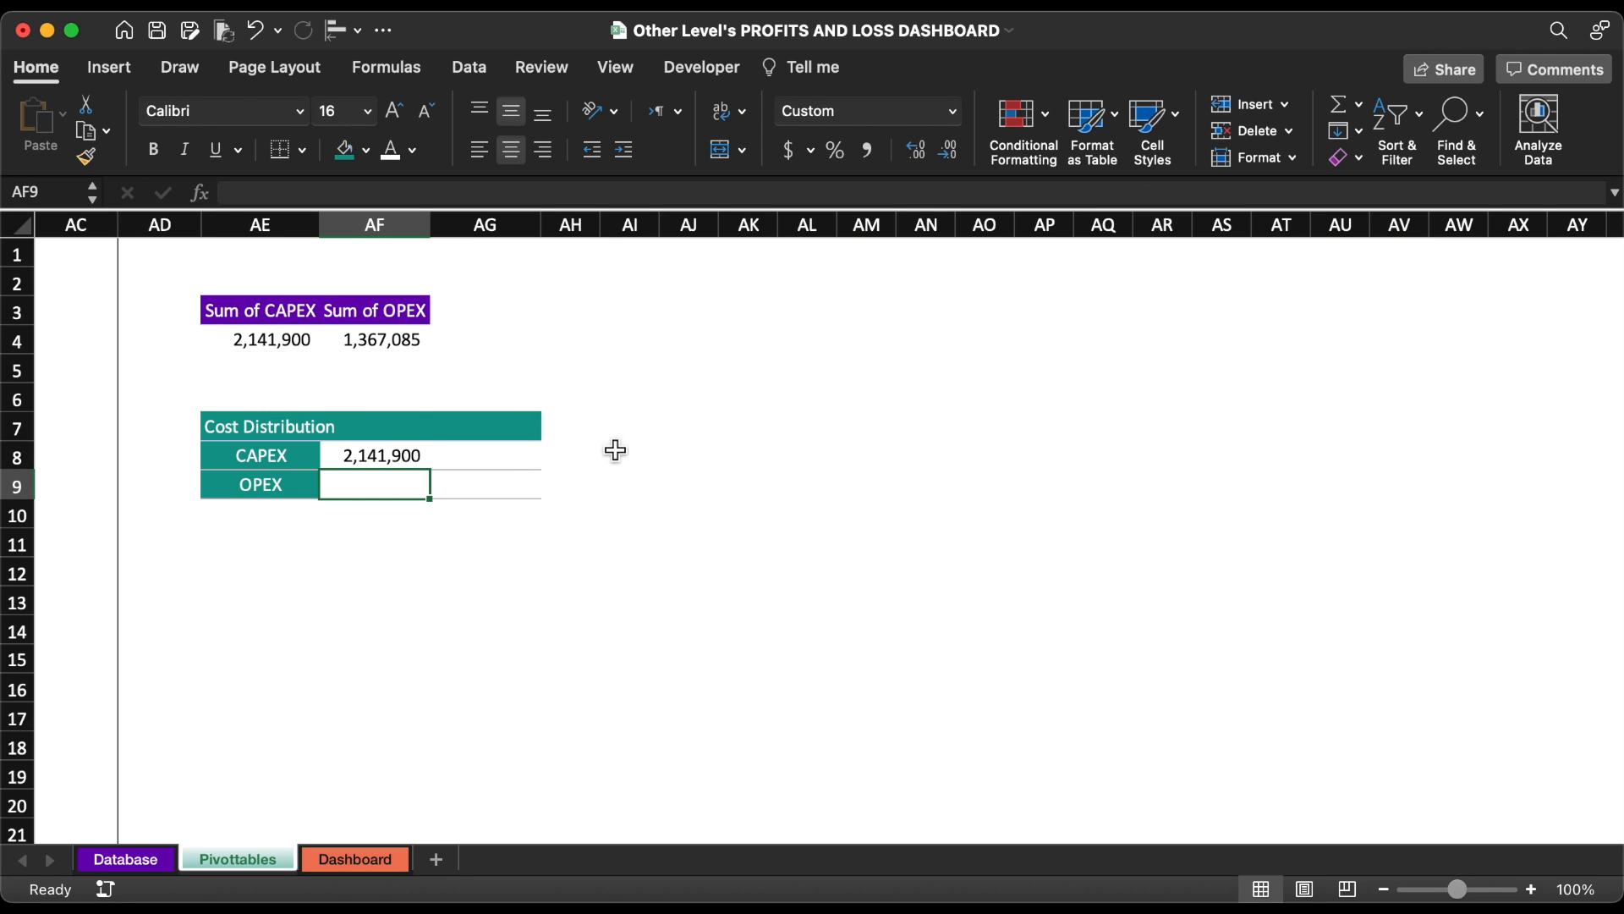
text(=)
click(369, 343)
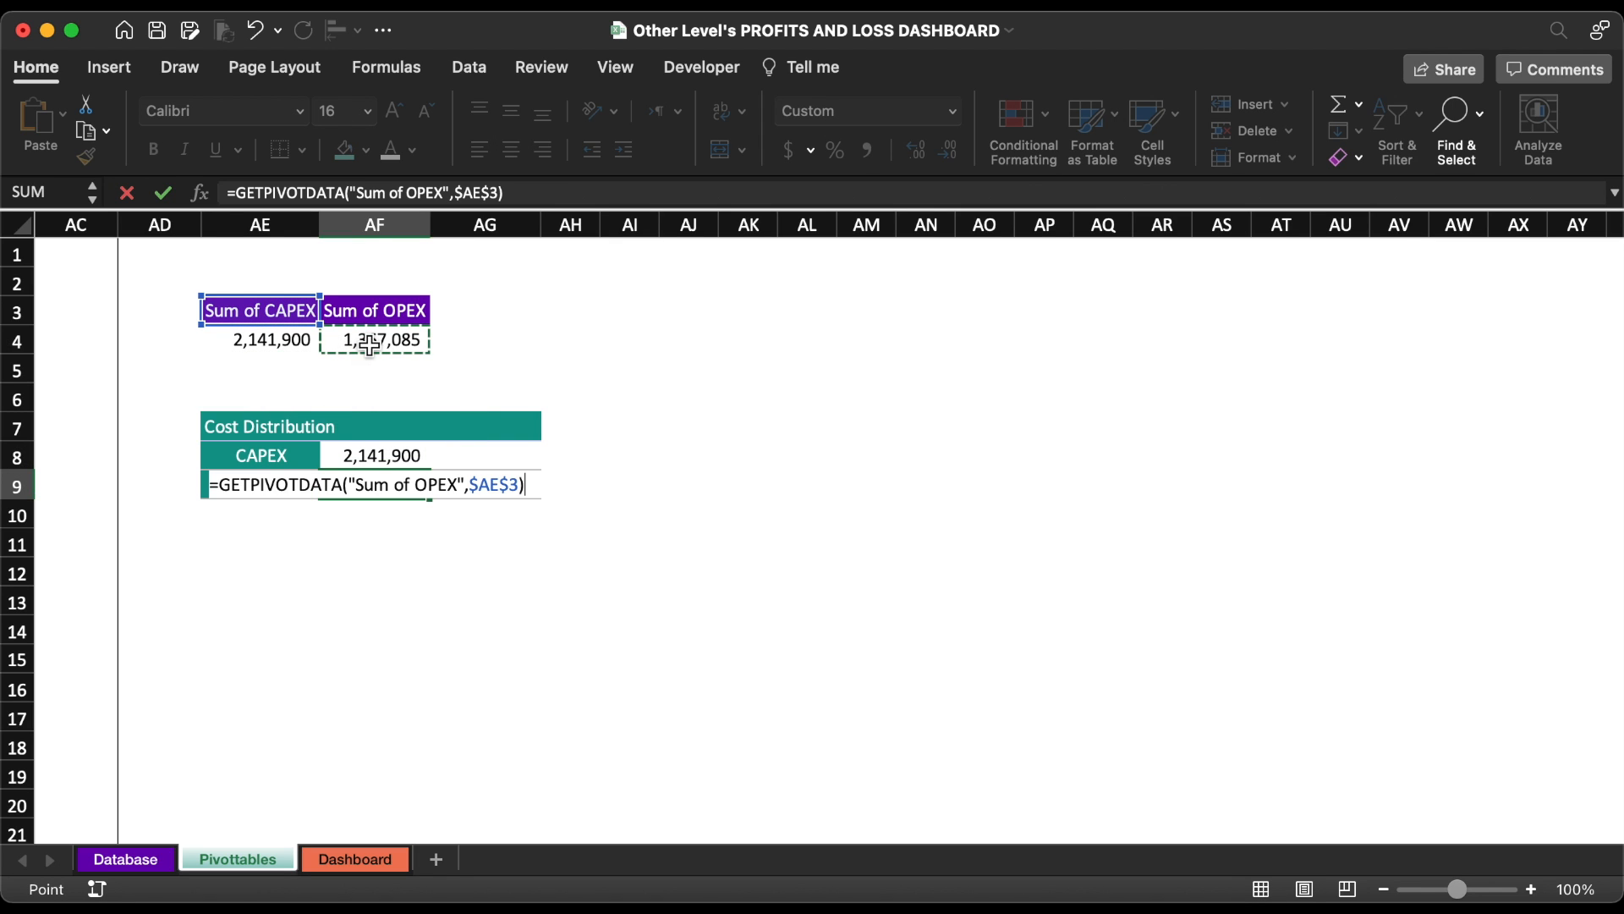
key(Return)
- Calculate the CAPEX share in AG8 with =AF8/SUM($AF$8:$AF$9) and fill the formula down to AG9
click(502, 468)
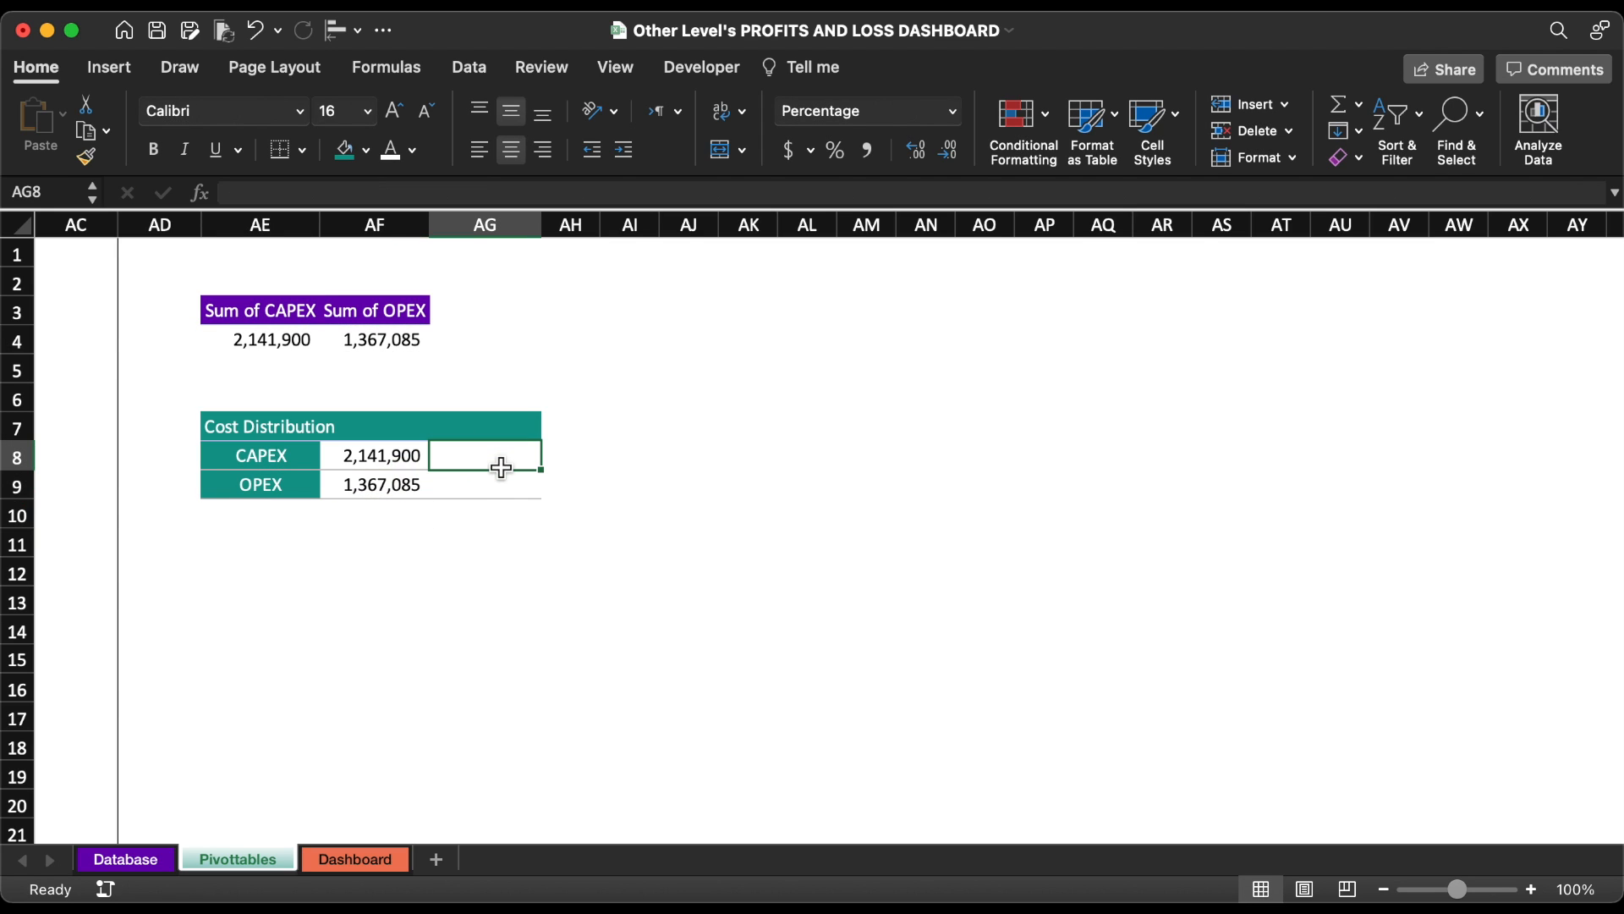
text(=)
click(398, 455)
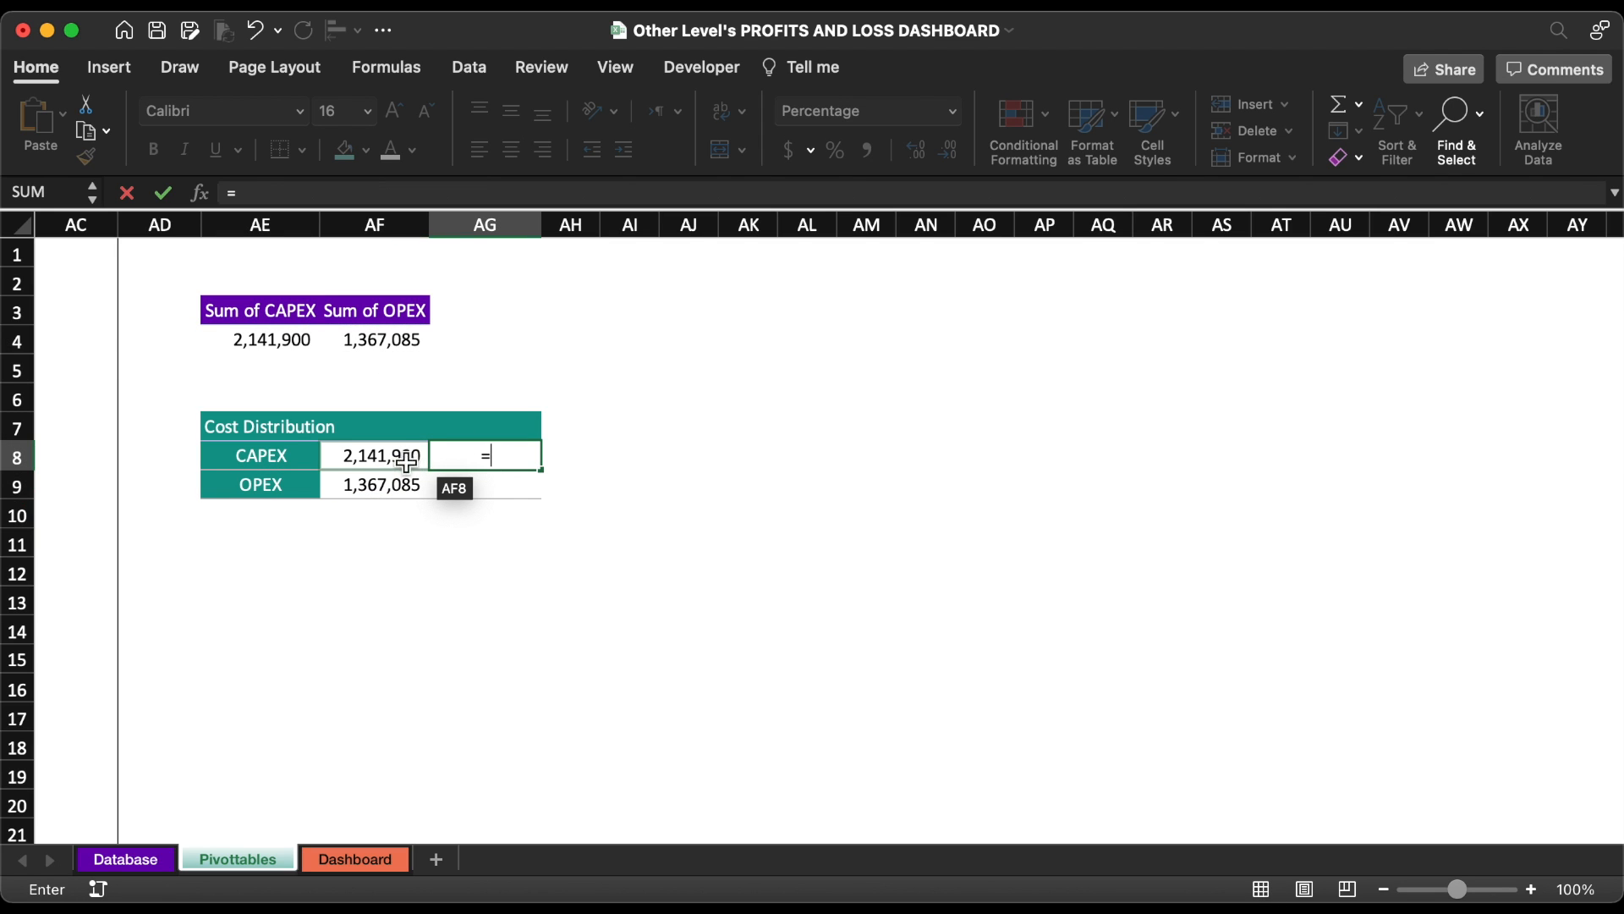
text(/)
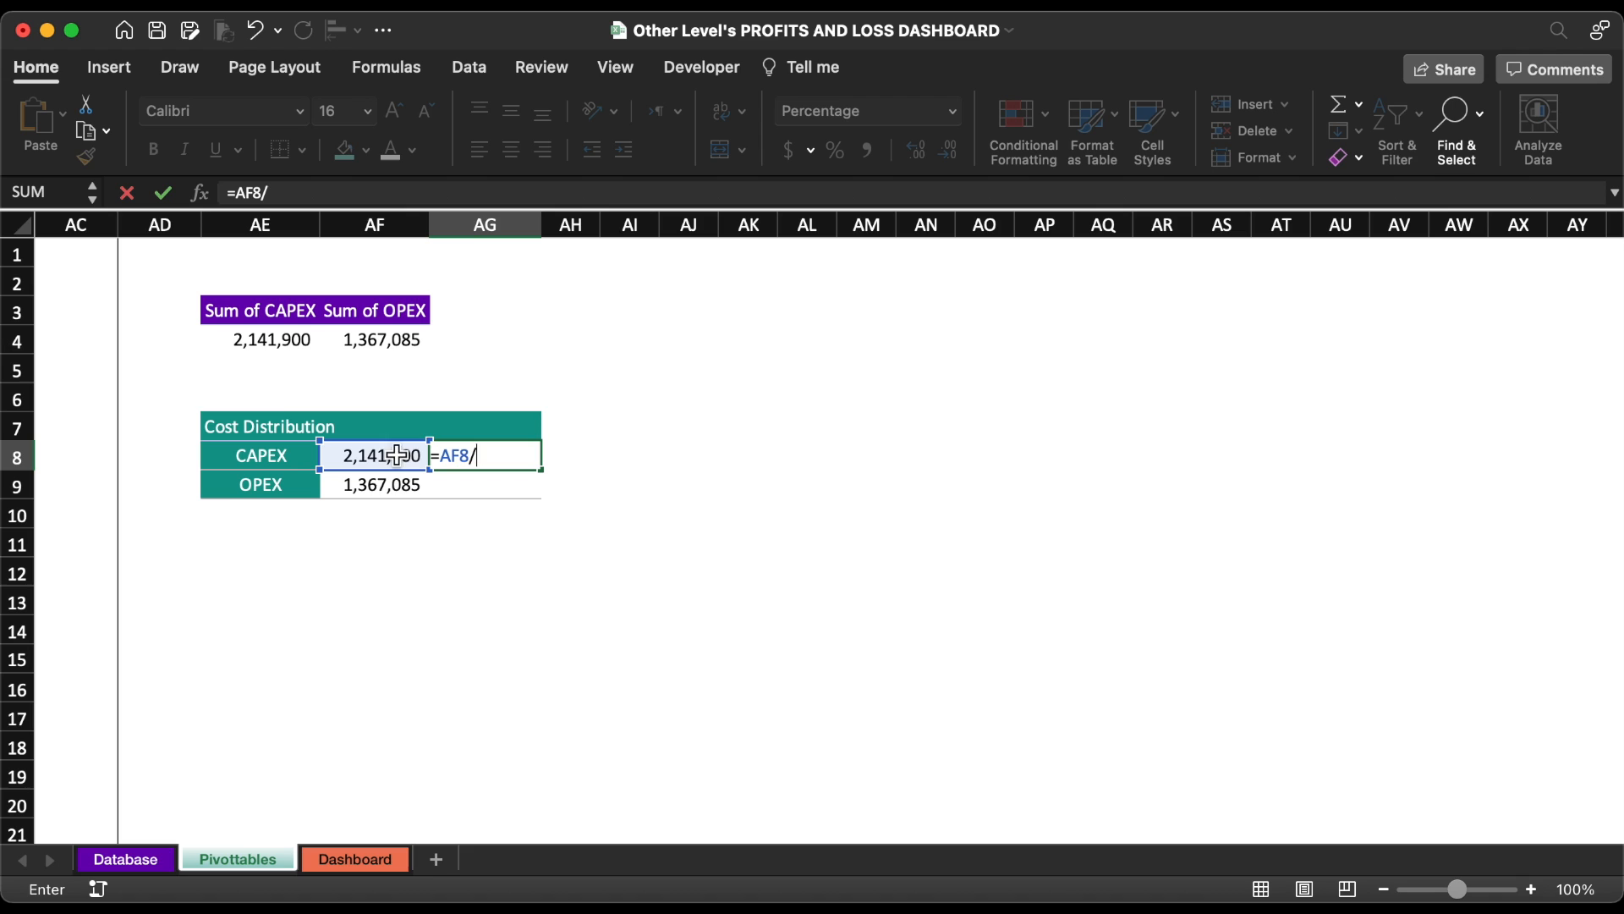
text(sum)
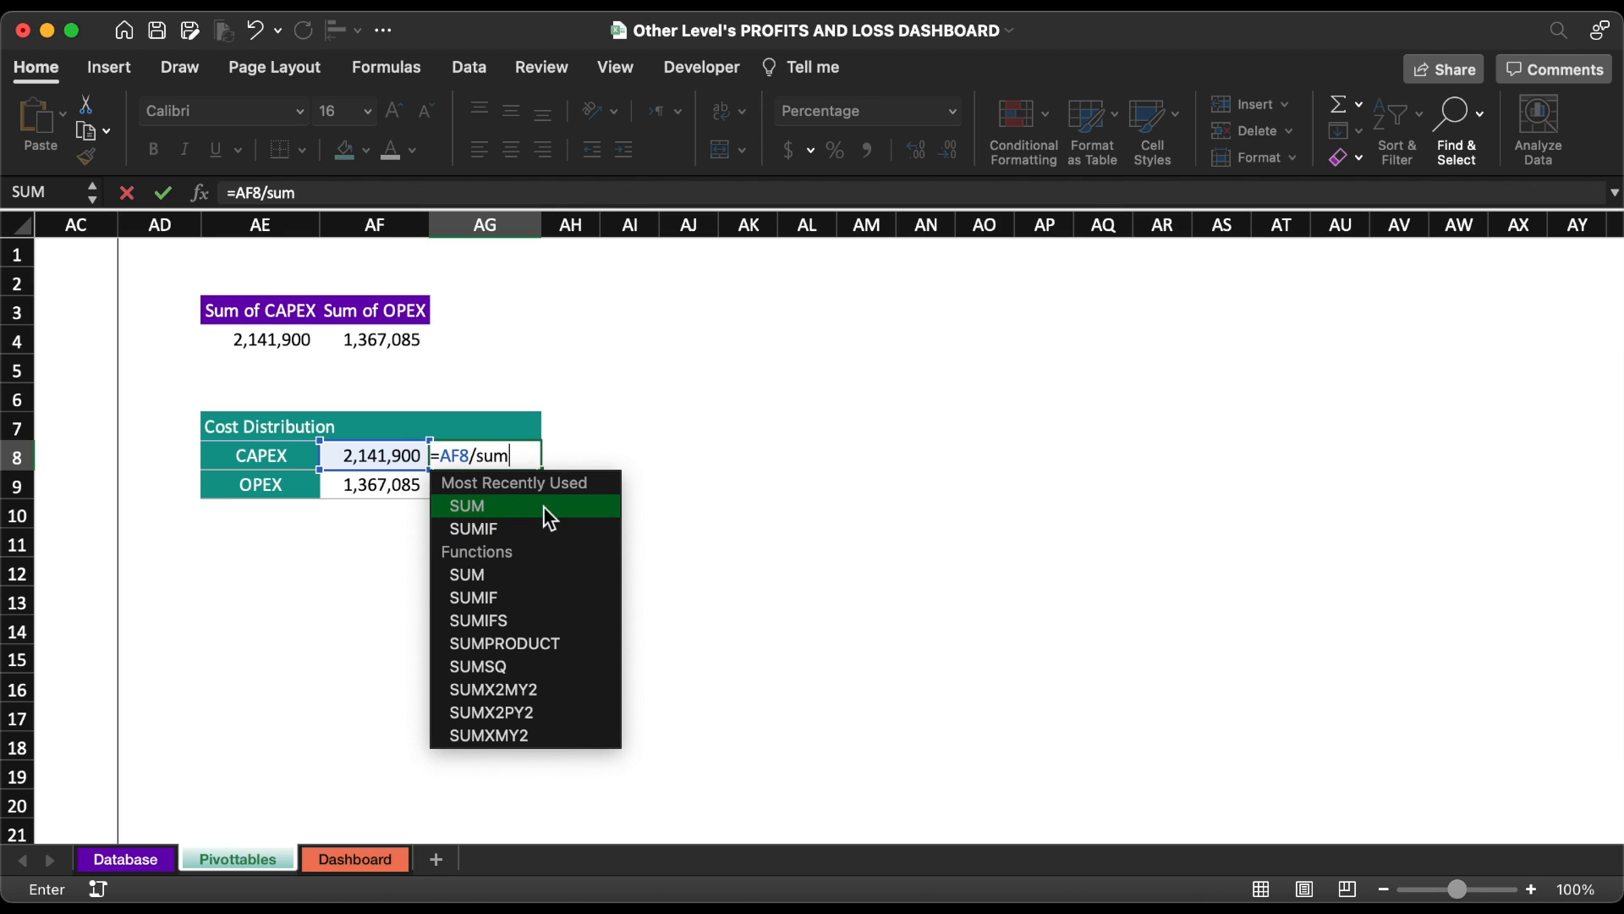
double_click(543, 506)
drag(406, 495, 383, 459)
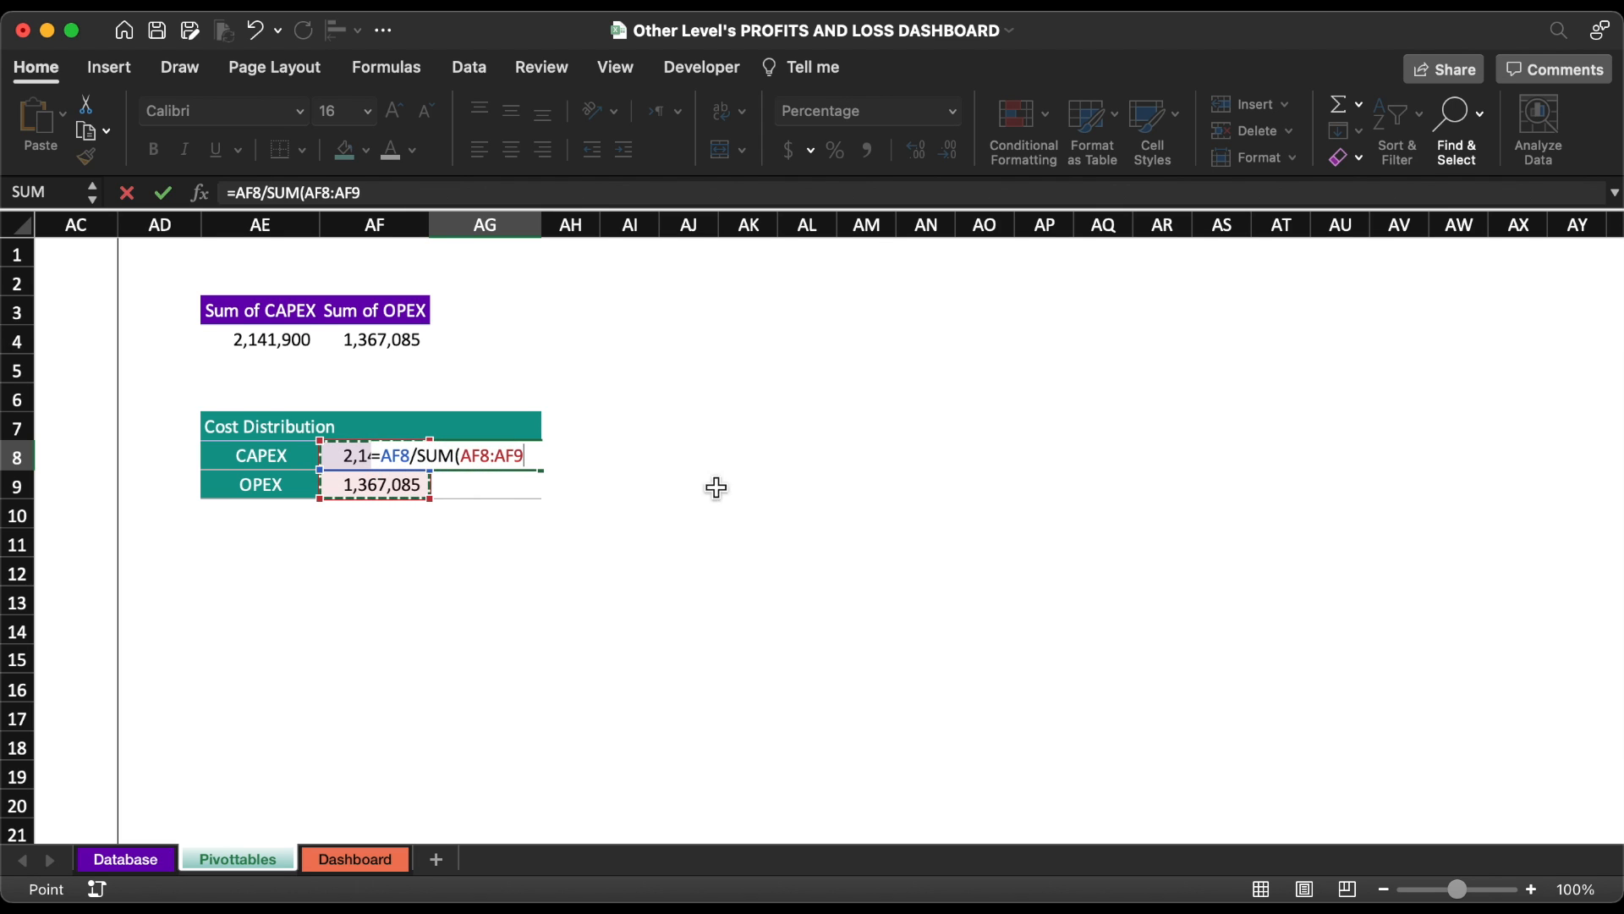
key(super+t)
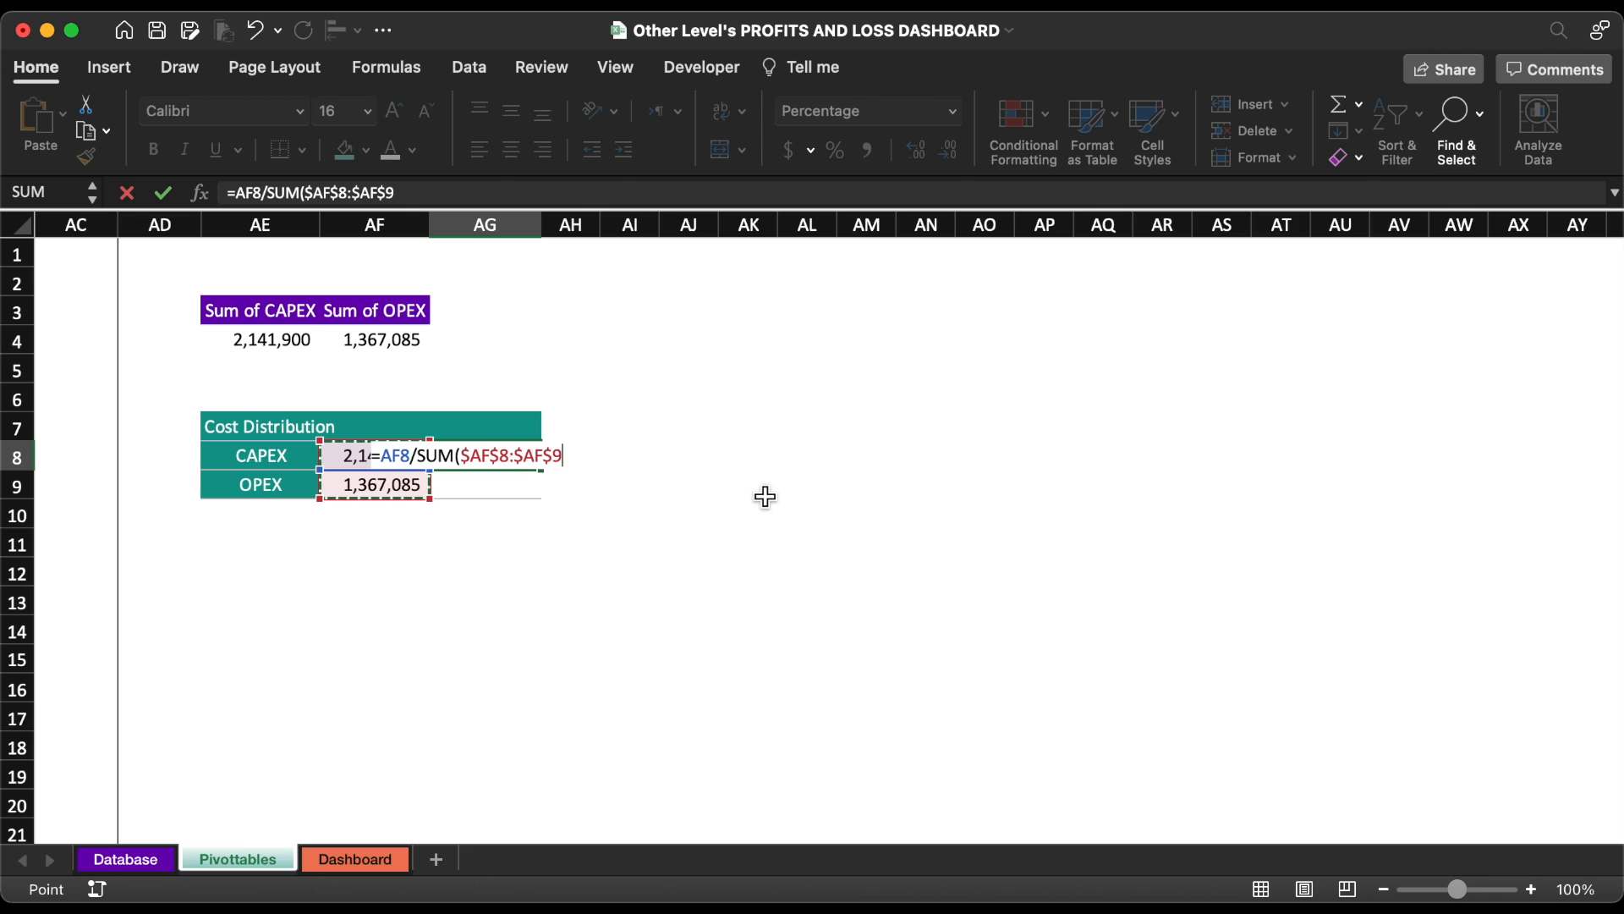
key(Return)
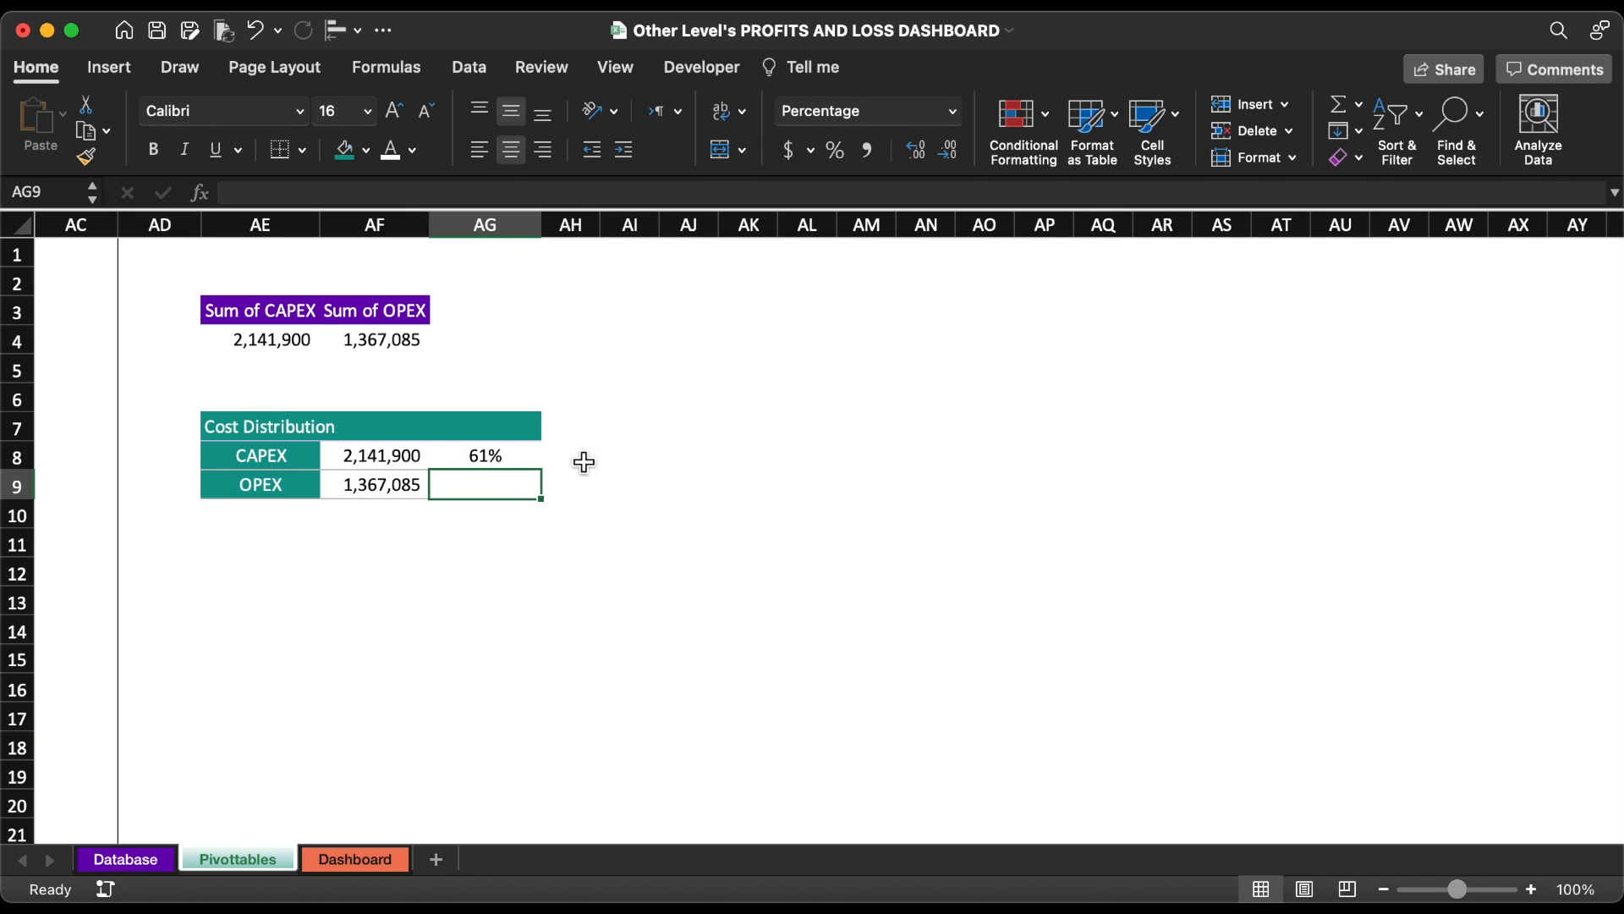
click(510, 464)
drag(540, 469, 540, 497)
- Insert a doughnut chart from the CAPEX and OPEX labels and amounts in AE8:AF9
drag(327, 461, 306, 488)
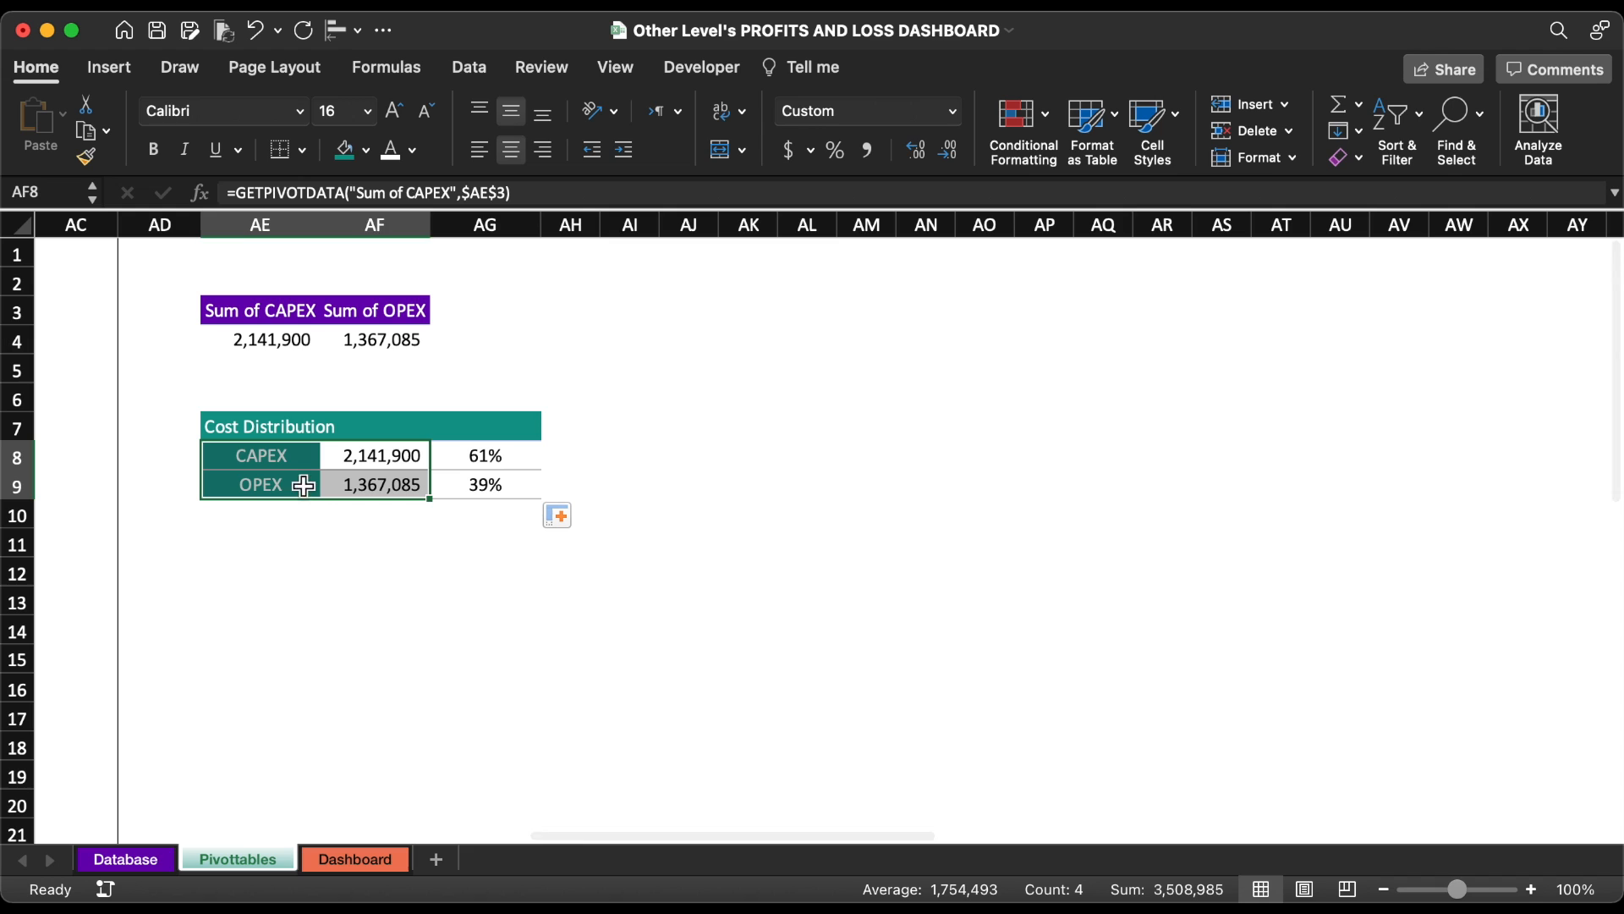
click(125, 65)
click(732, 150)
click(786, 552)
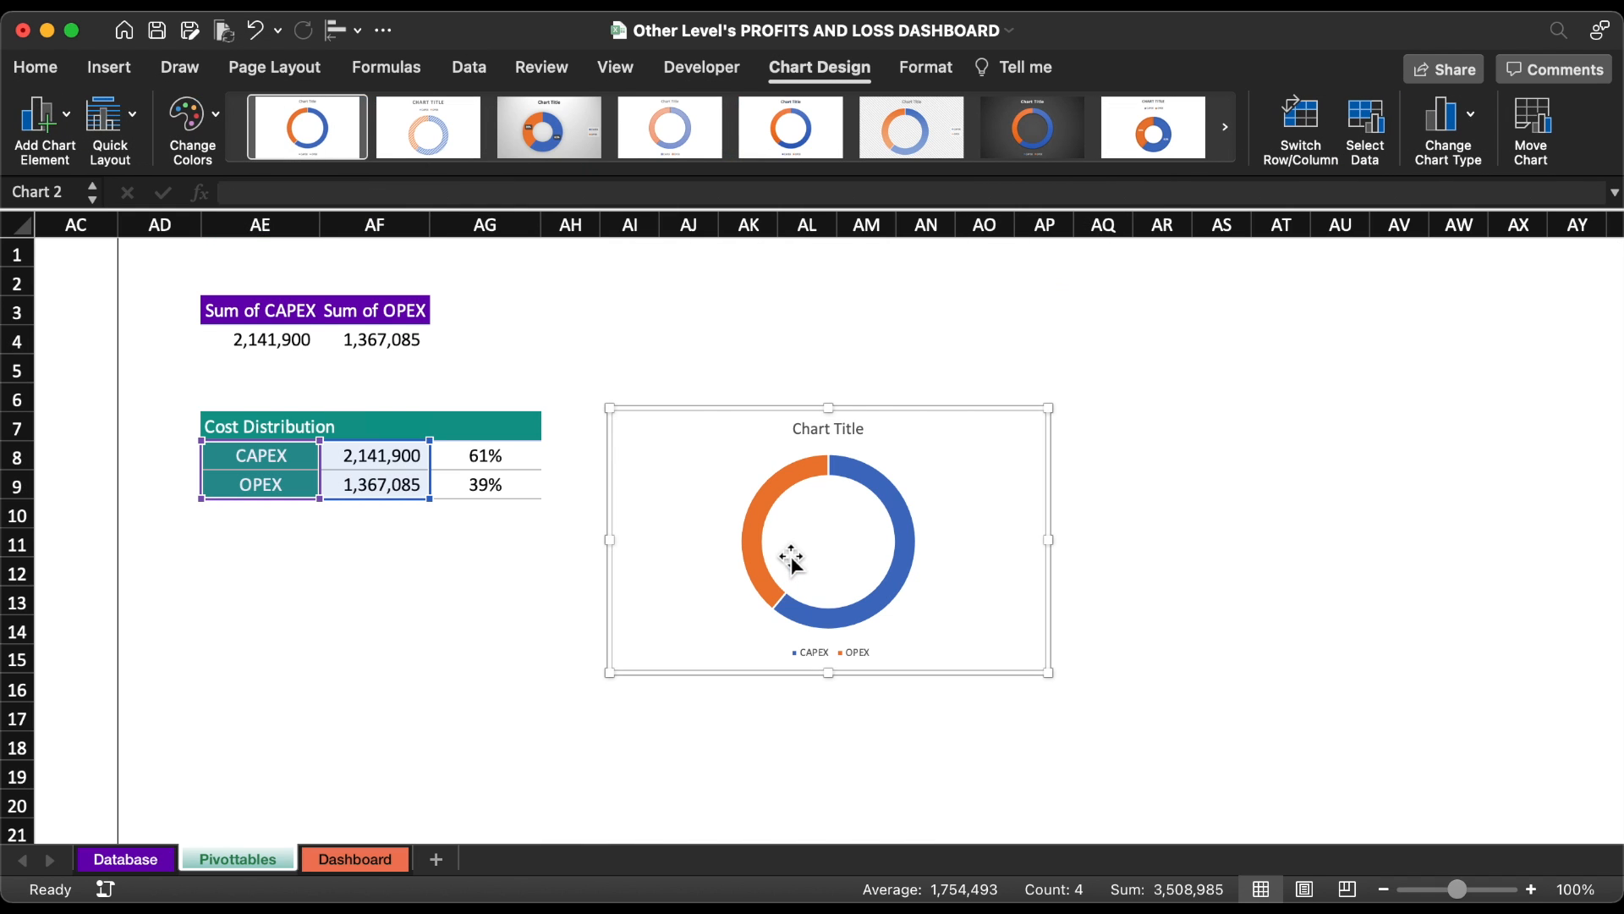
- Remove the chart title and the legend from the doughnut chart
click(850, 430)
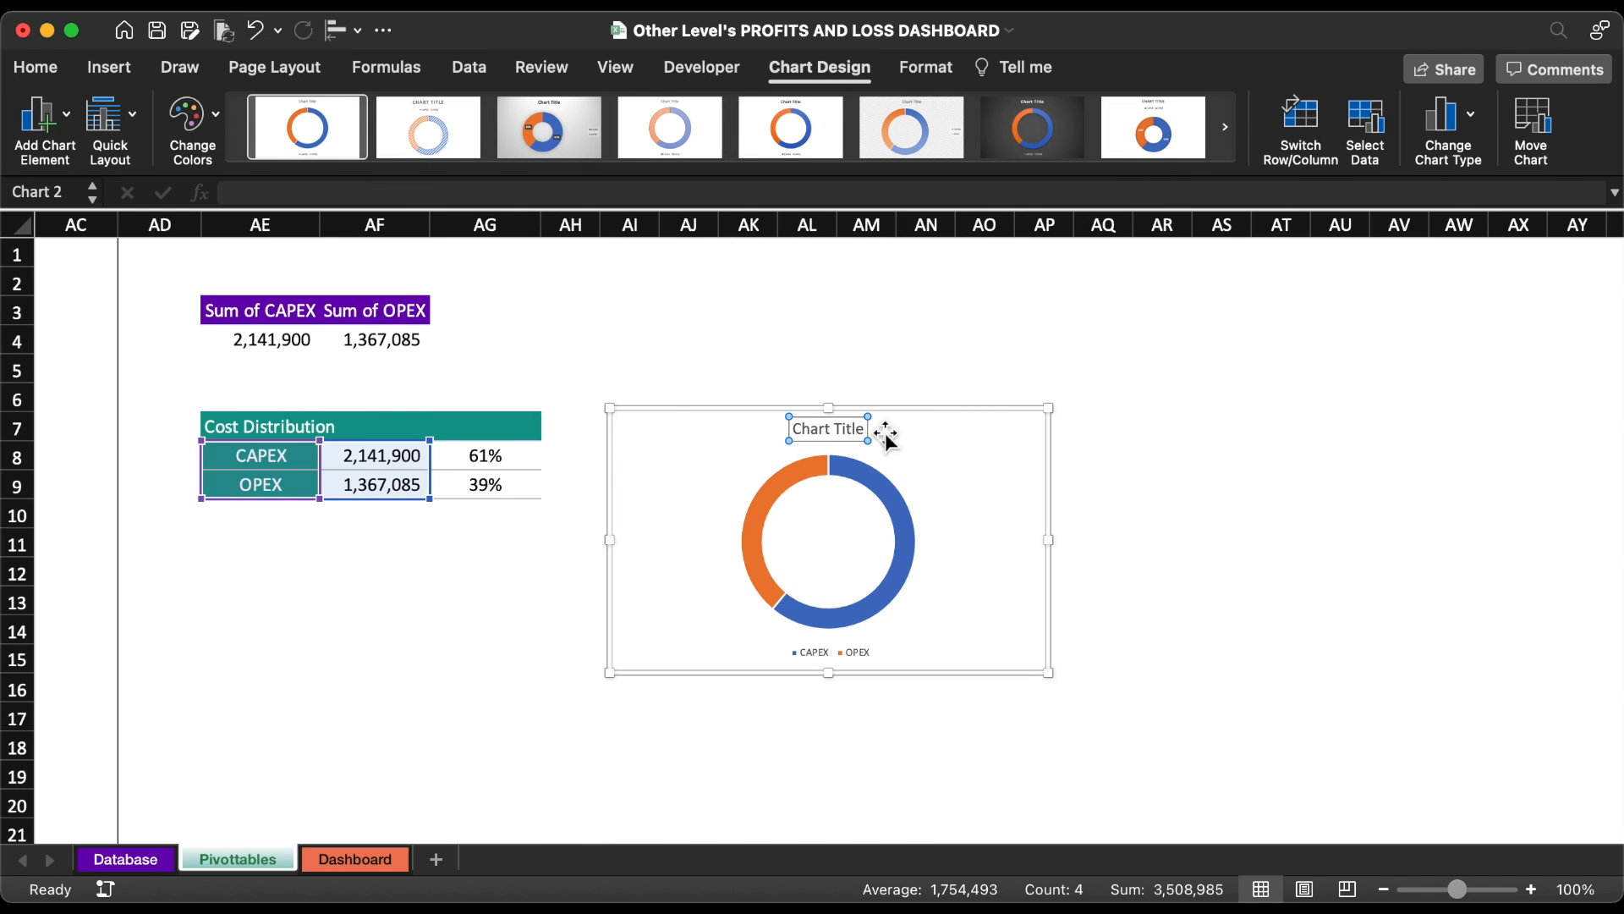
key(Delete)
click(863, 656)
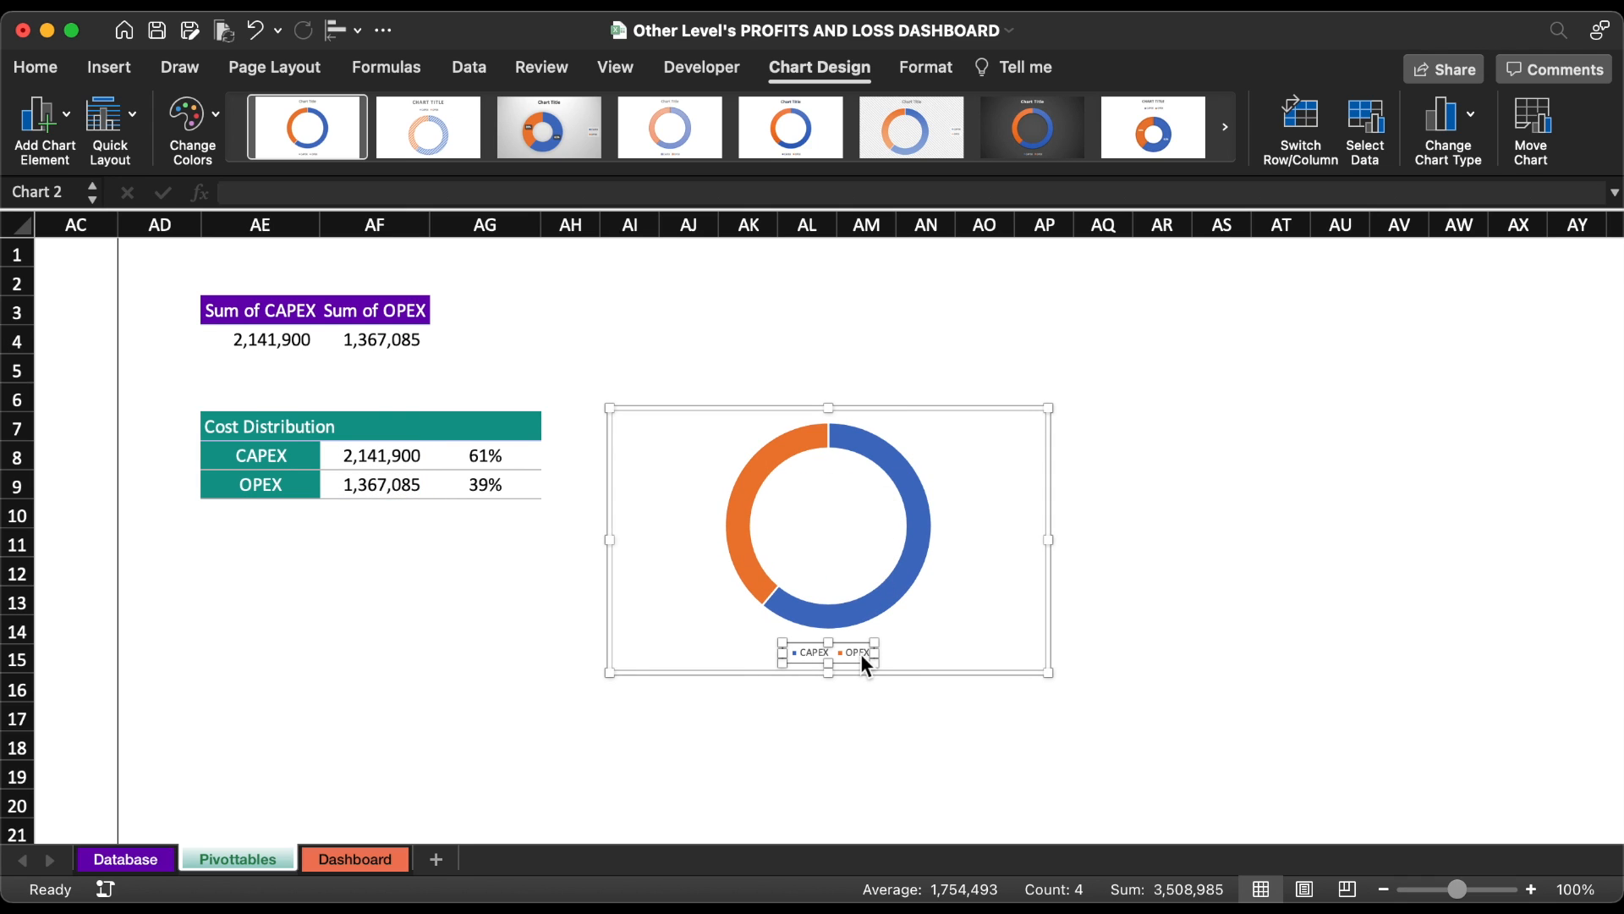
key(Delete)
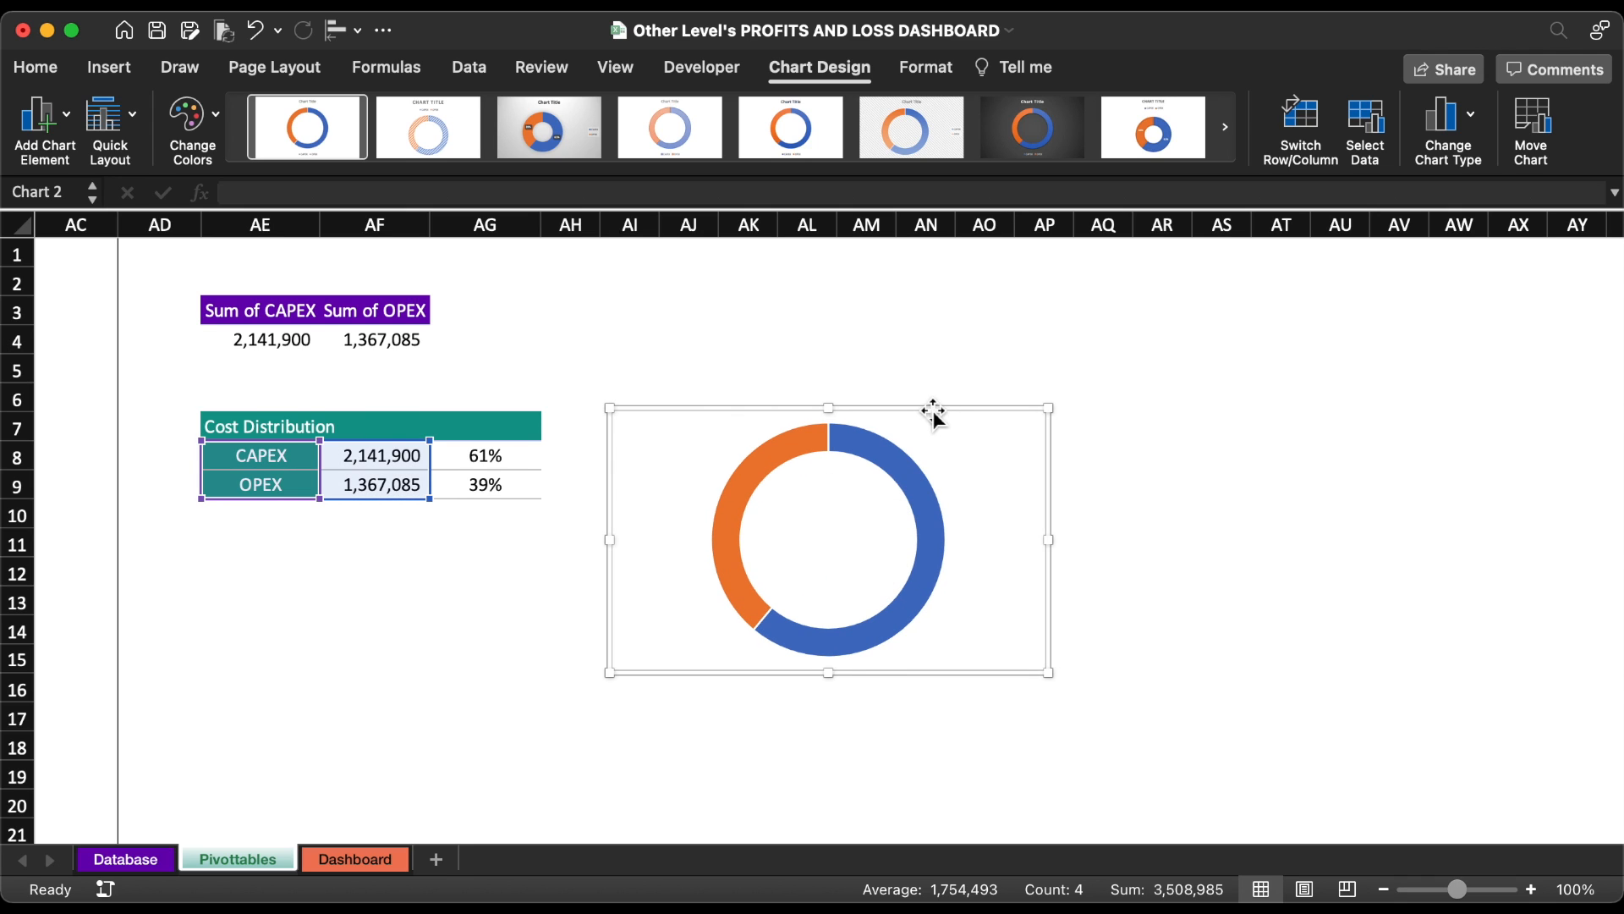
- Cut the doughnut chart from the Pivottables sheet and paste it onto the Dashboard sheet
drag(933, 412, 885, 400)
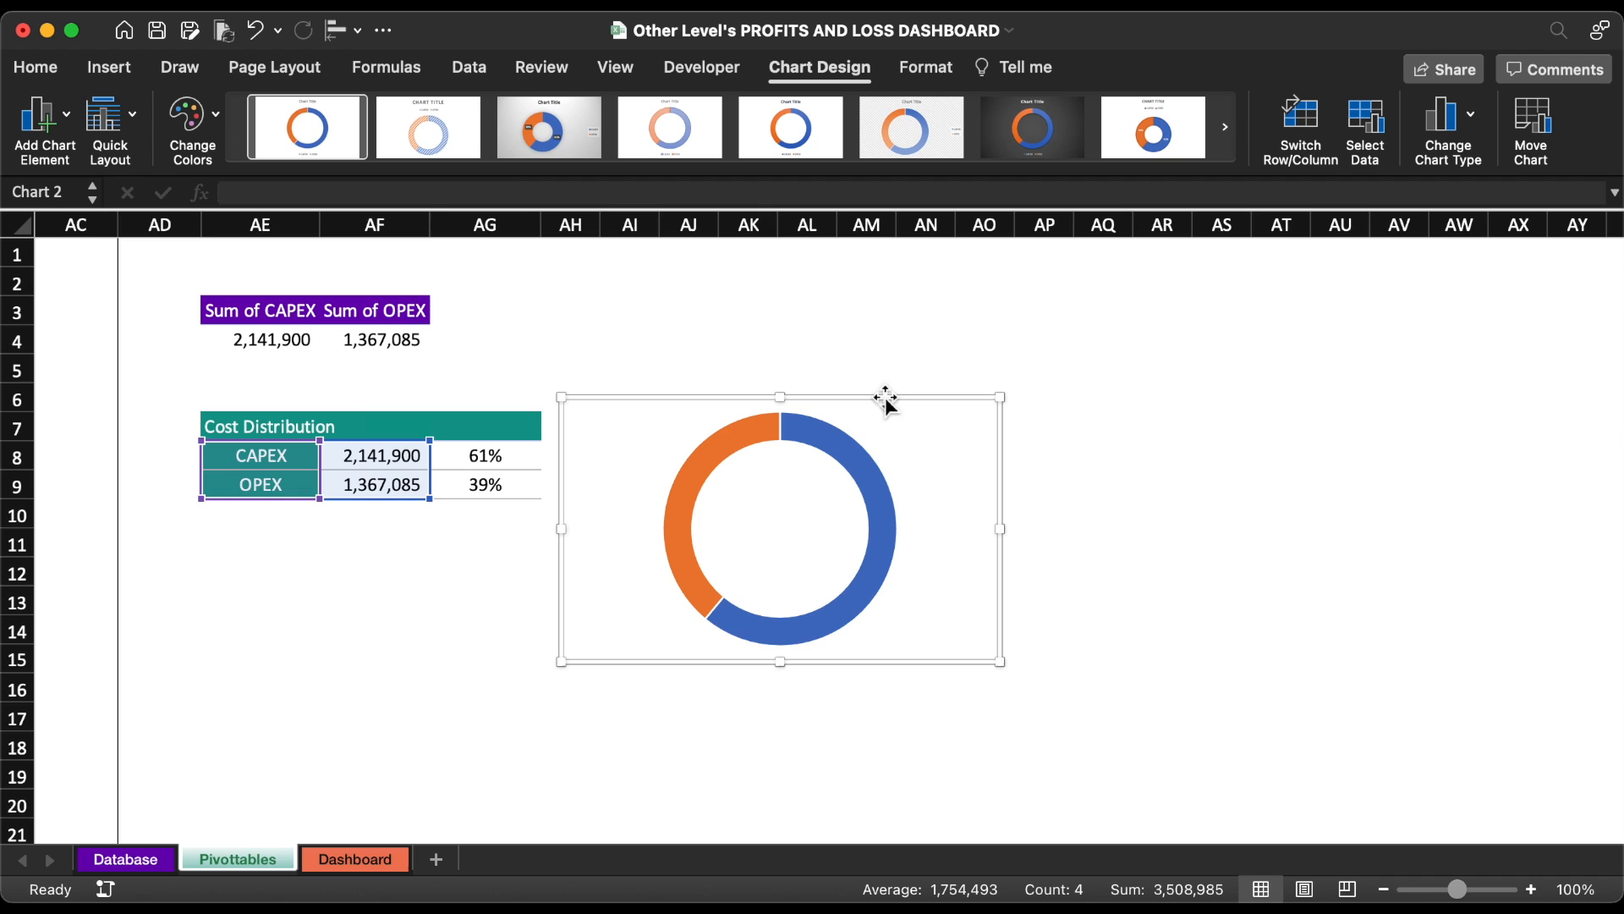
key(super+x)
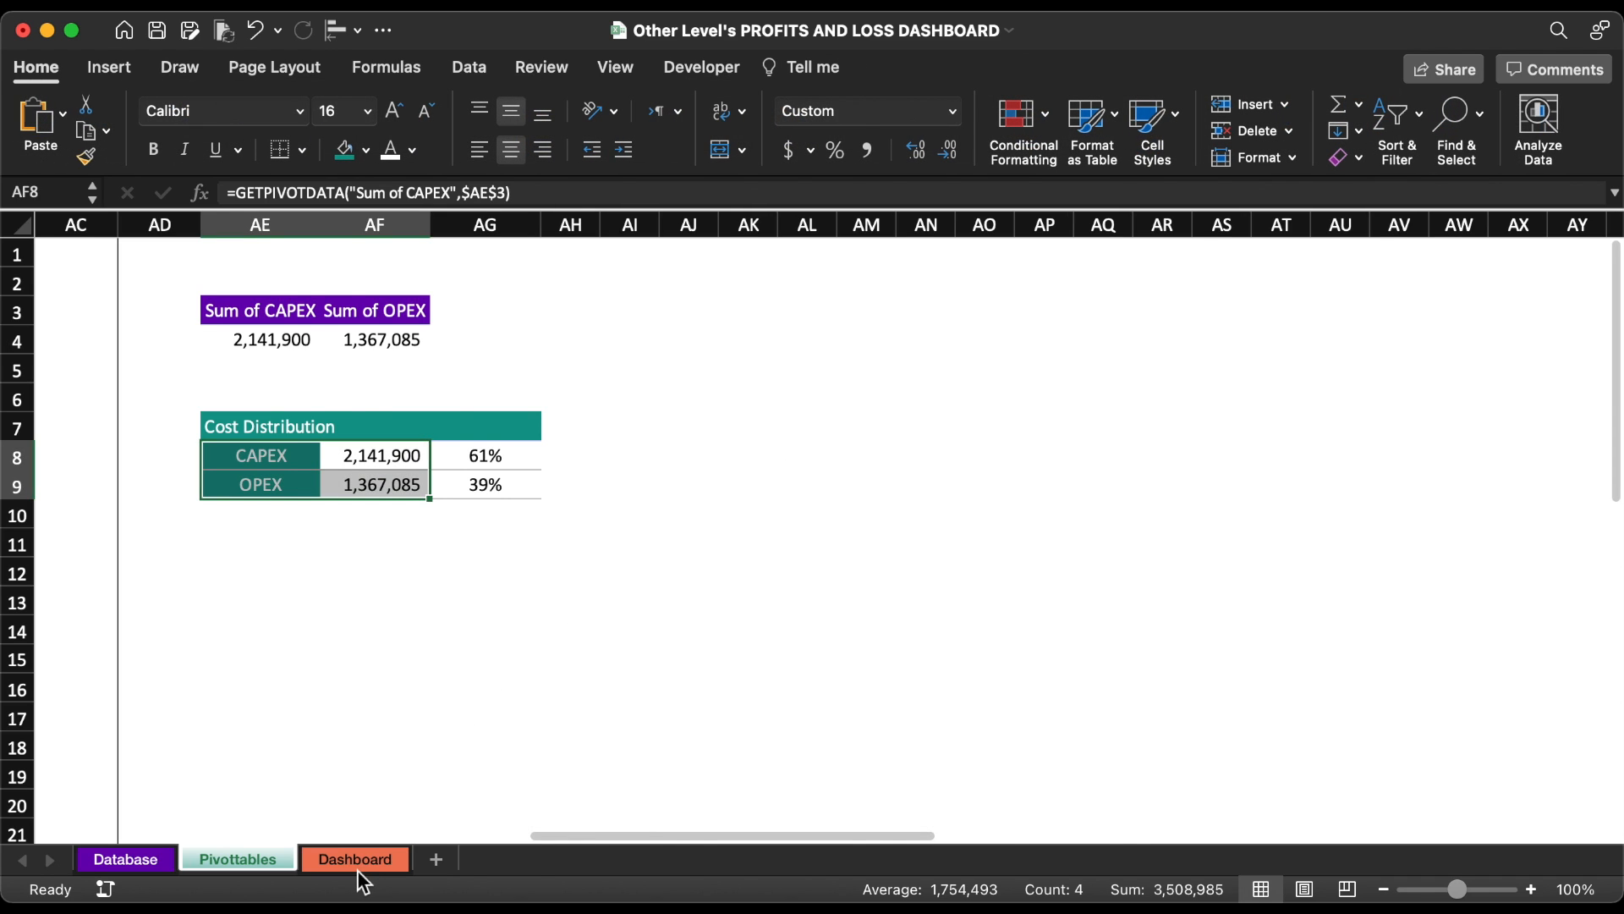
click(357, 859)
key(super+v)
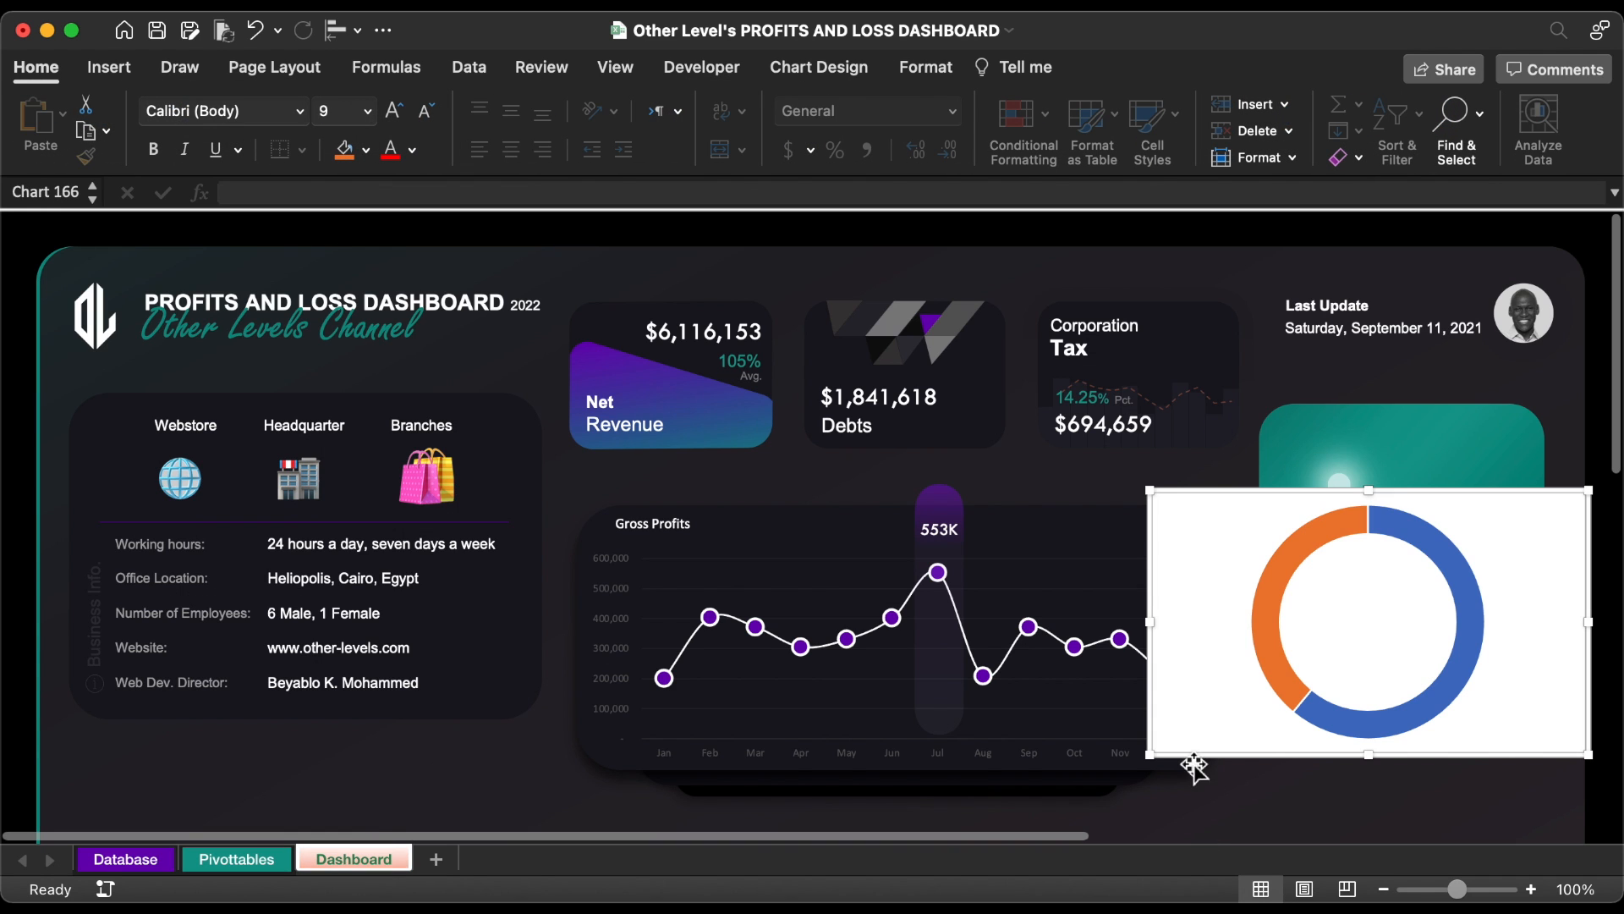
- Format the doughnut's chart area with no fill and no border line
double_click(1233, 558)
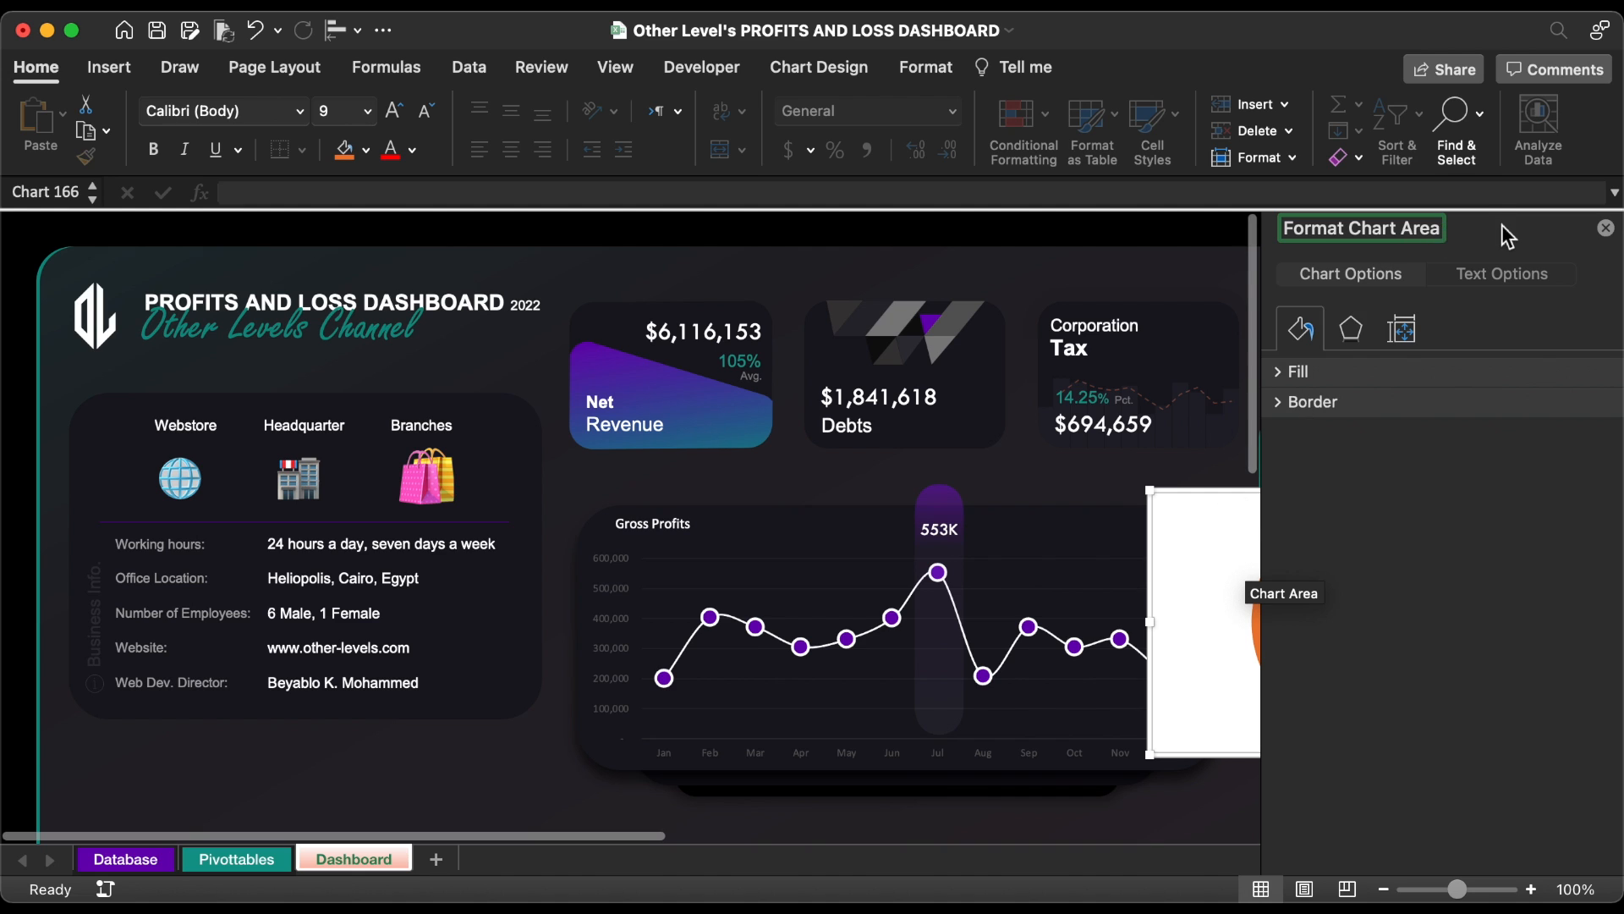
drag(1431, 250, 765, 273)
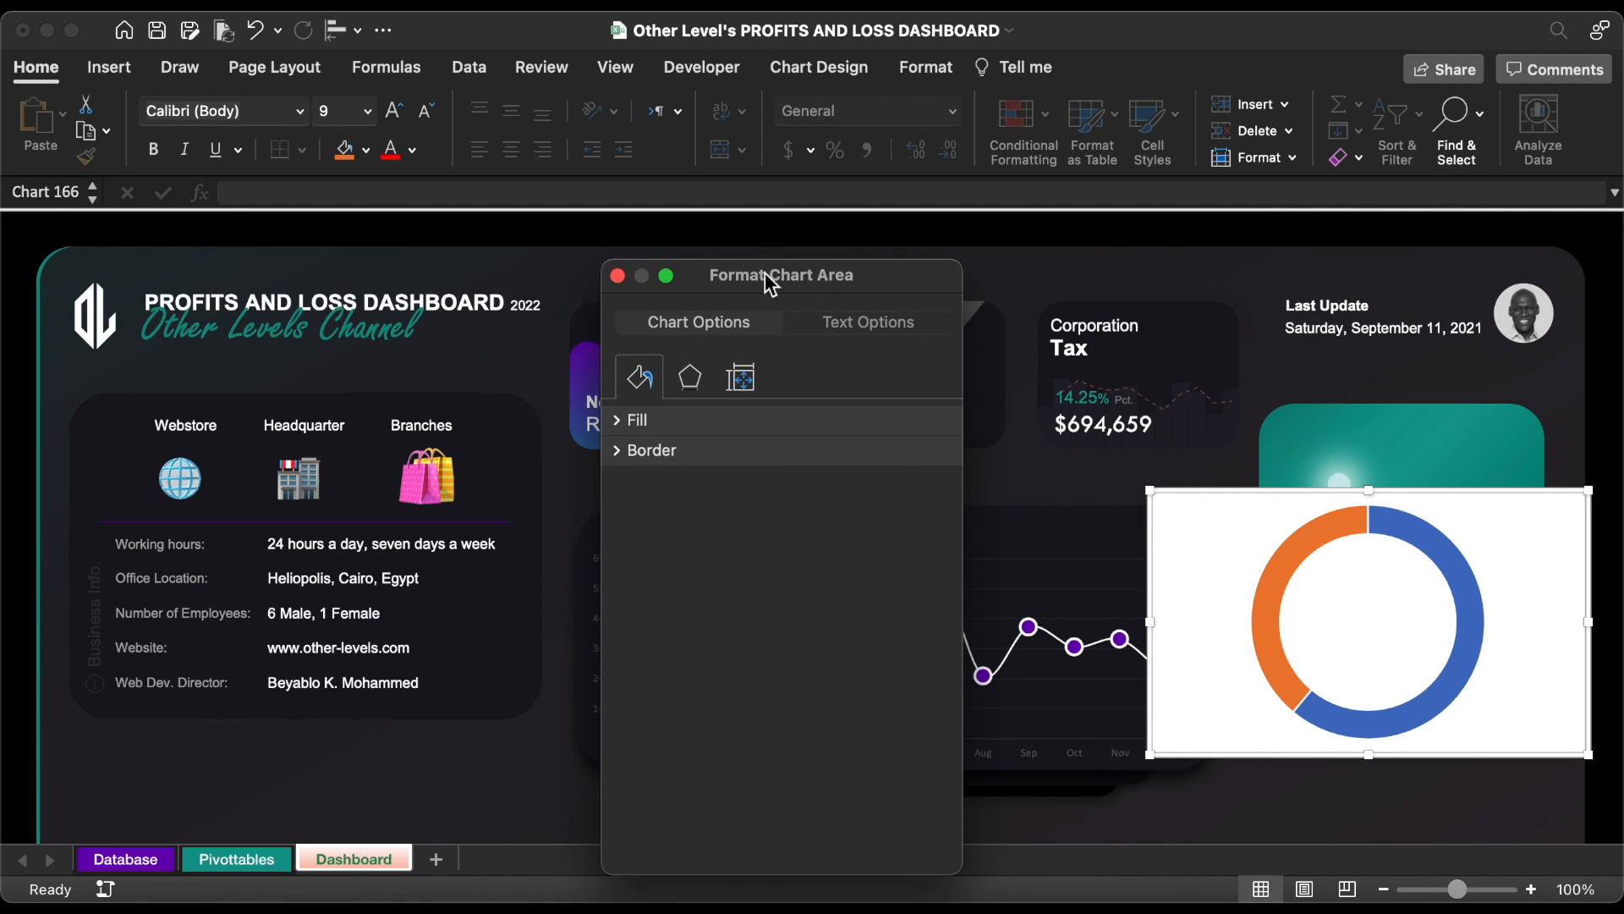
click(619, 419)
click(679, 463)
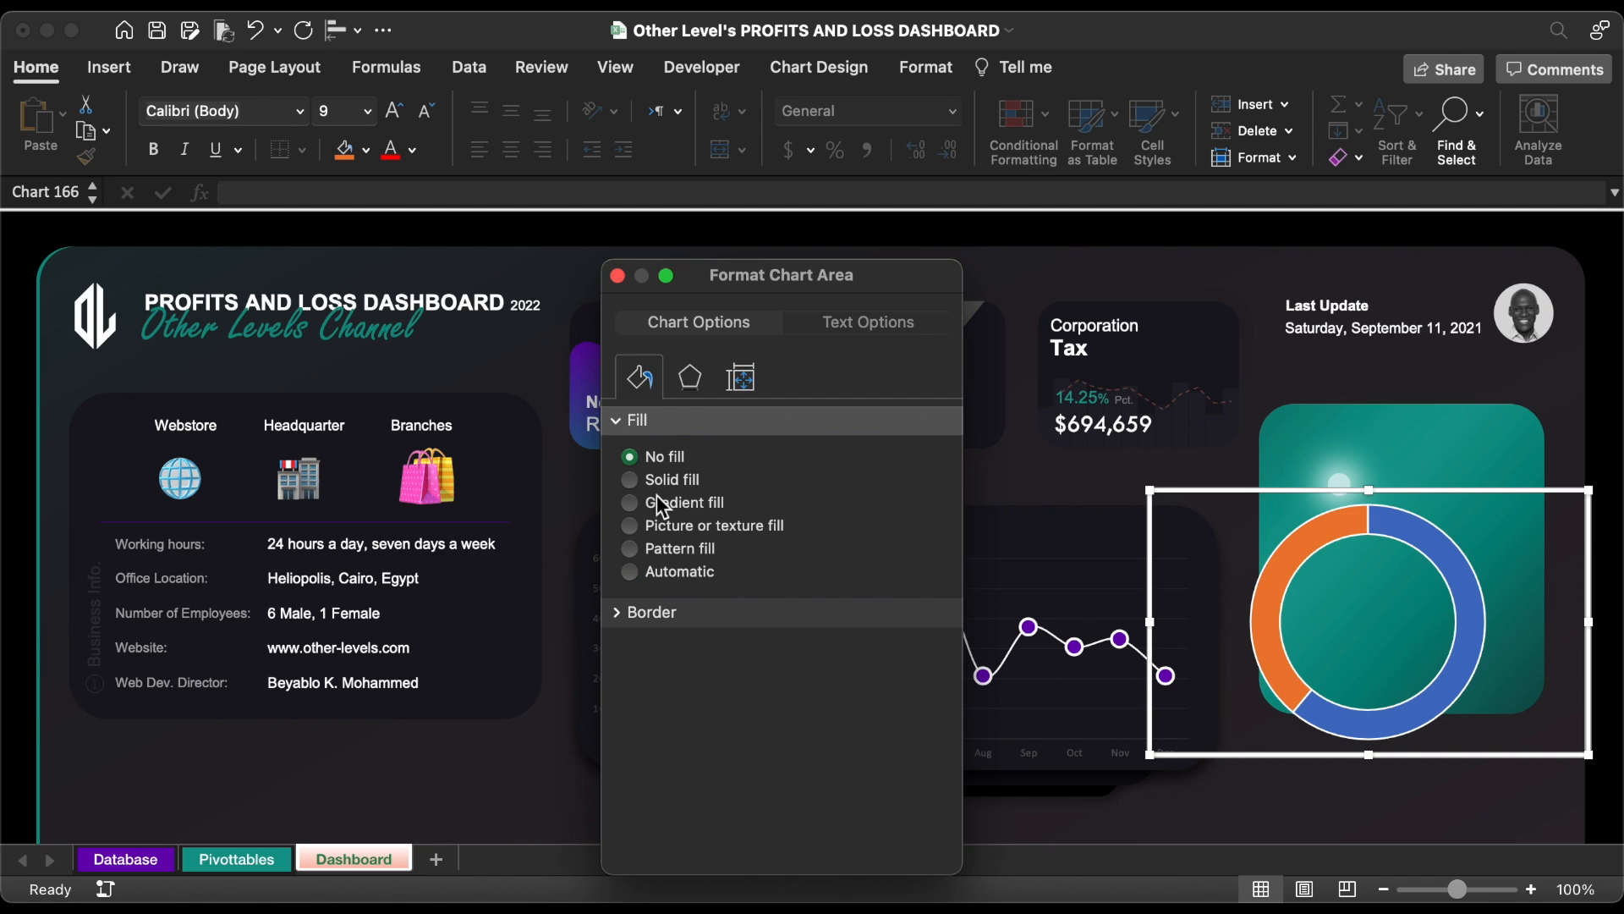
click(620, 616)
click(675, 650)
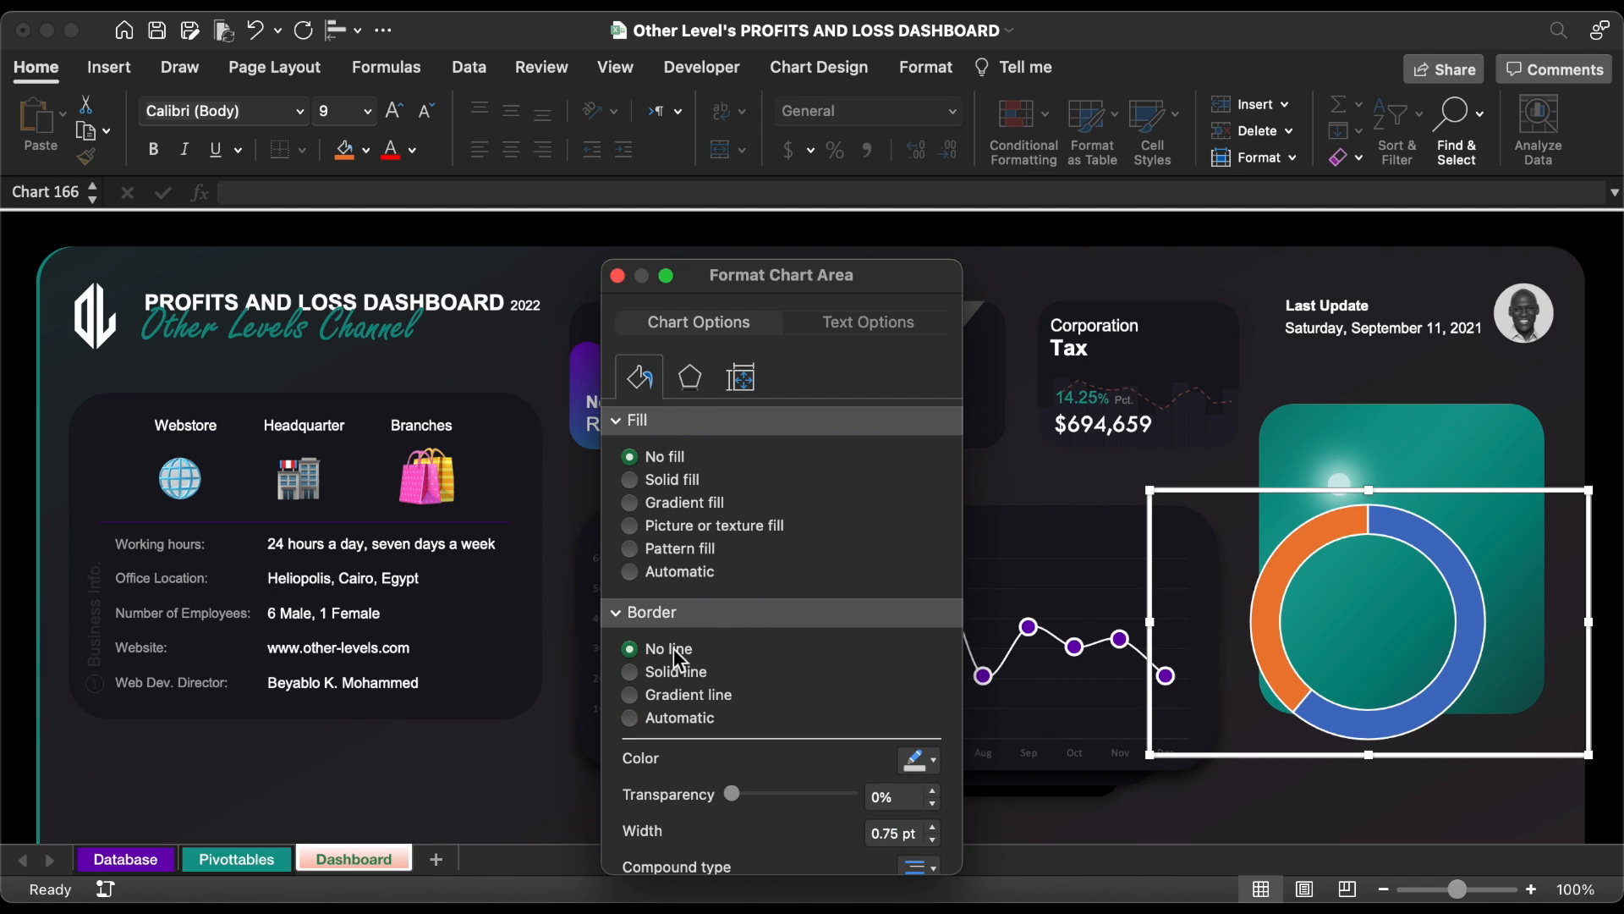
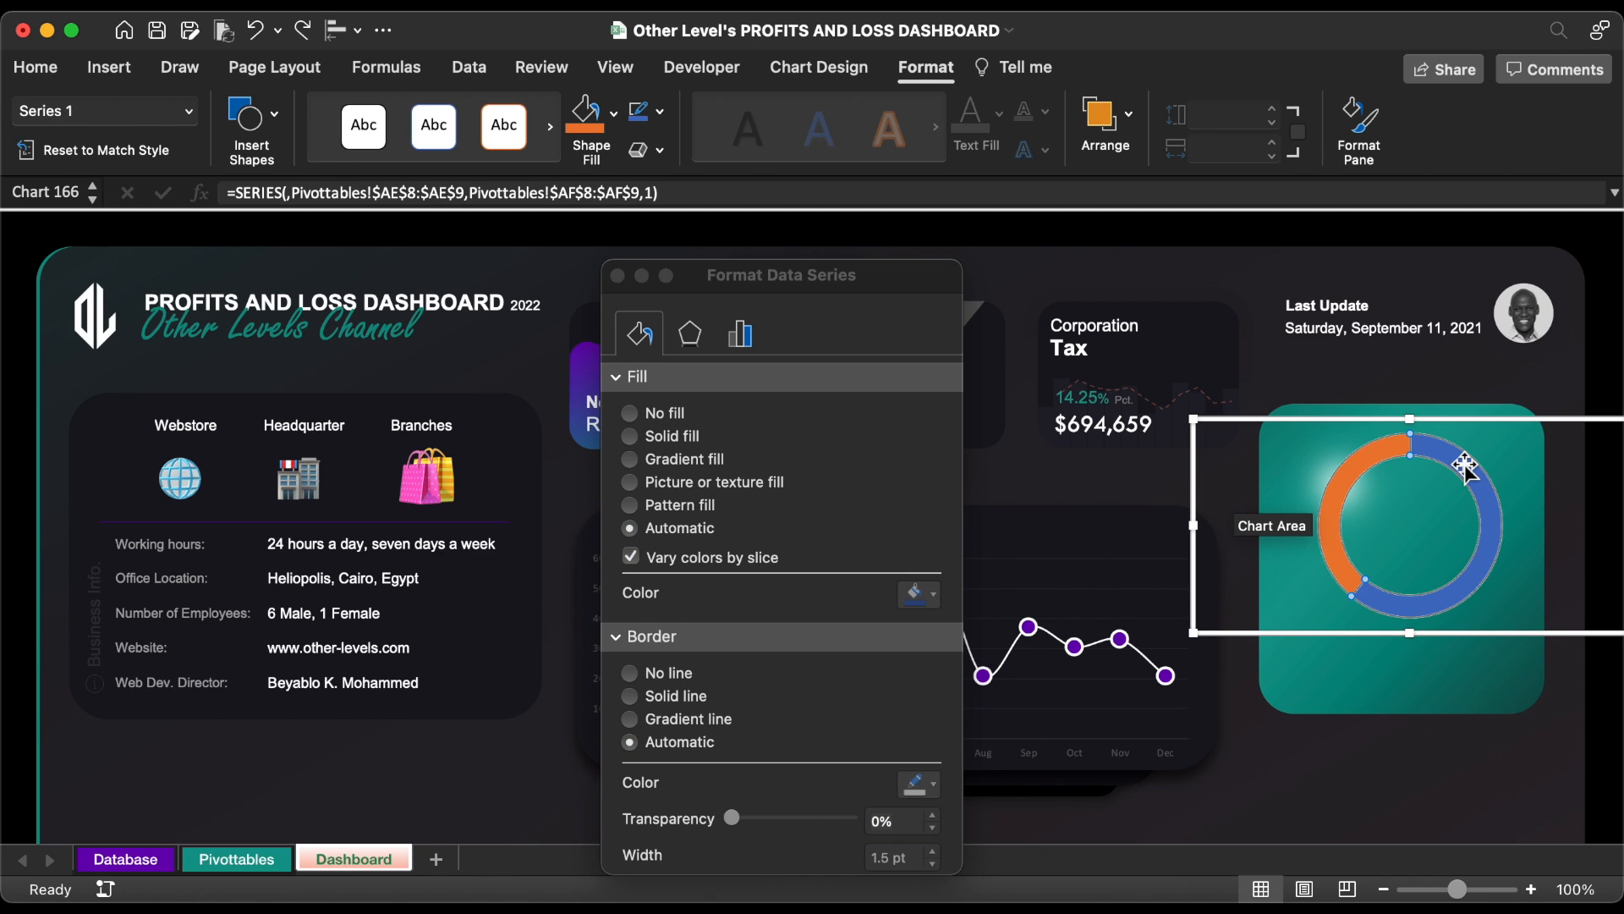
- Fill the doughnut's CAPEX slice with the hex color FFA700
click(1466, 468)
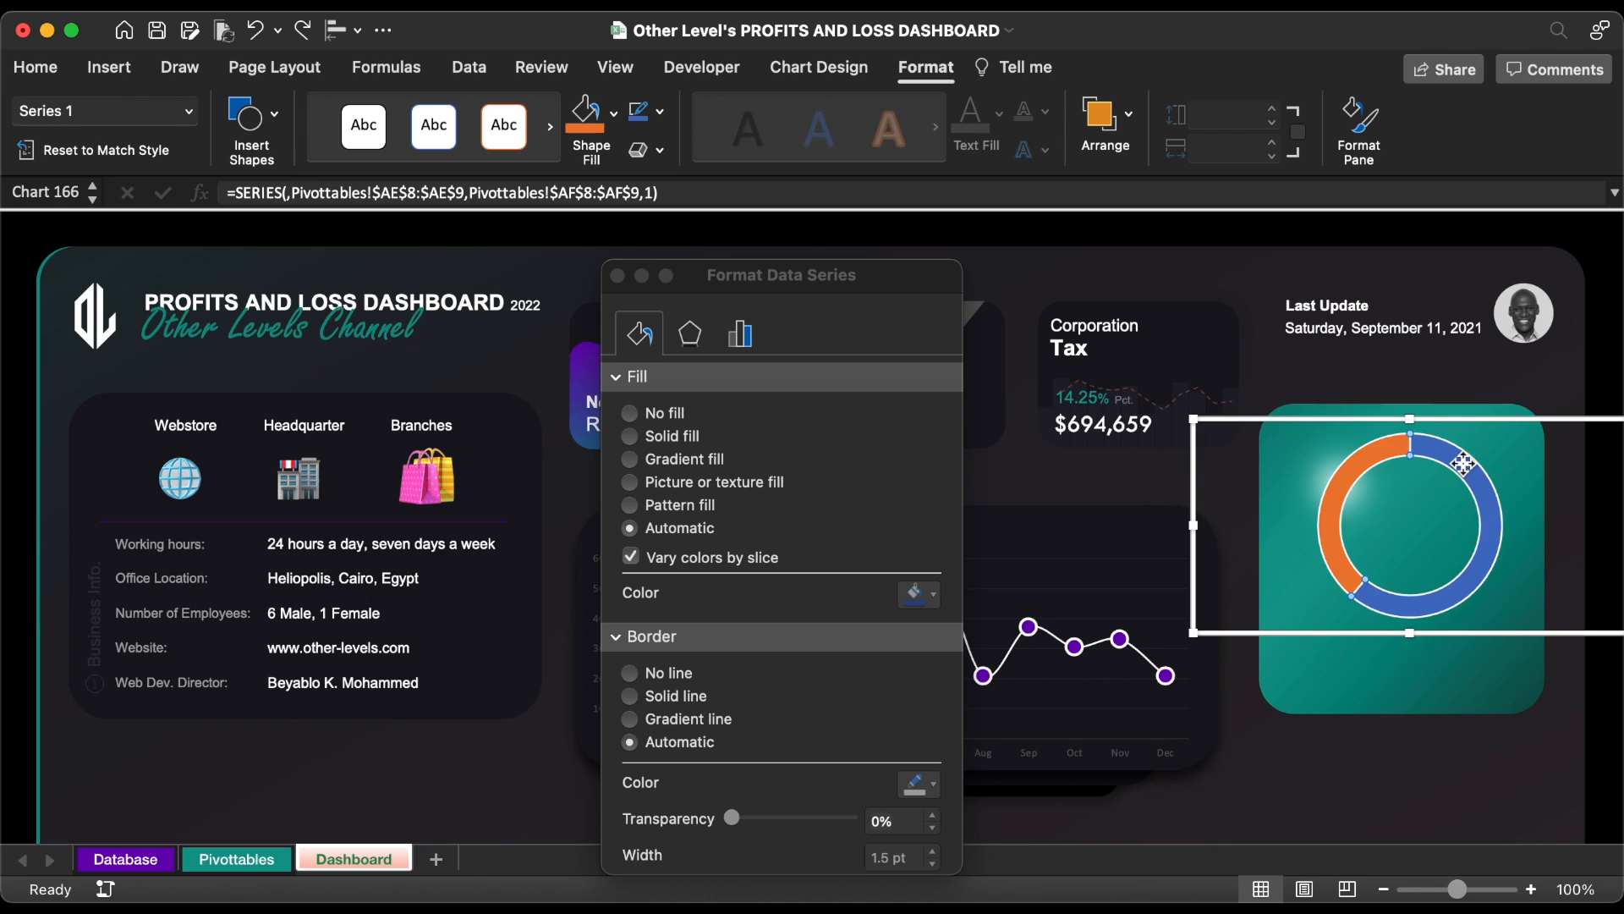
click(912, 596)
click(939, 556)
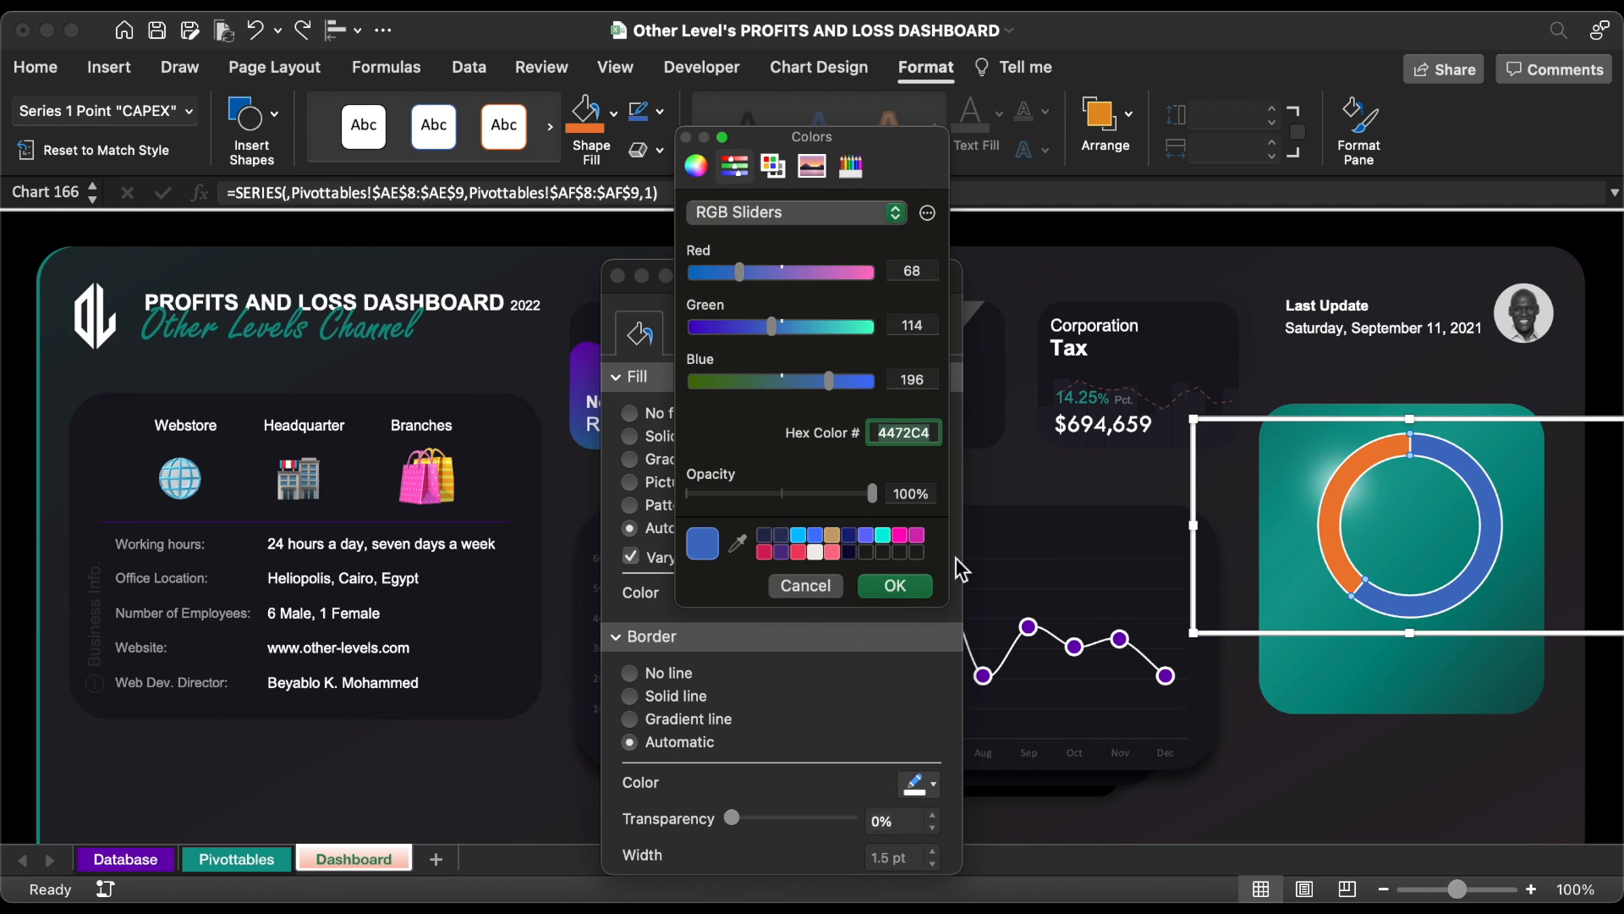
text(FFA700)
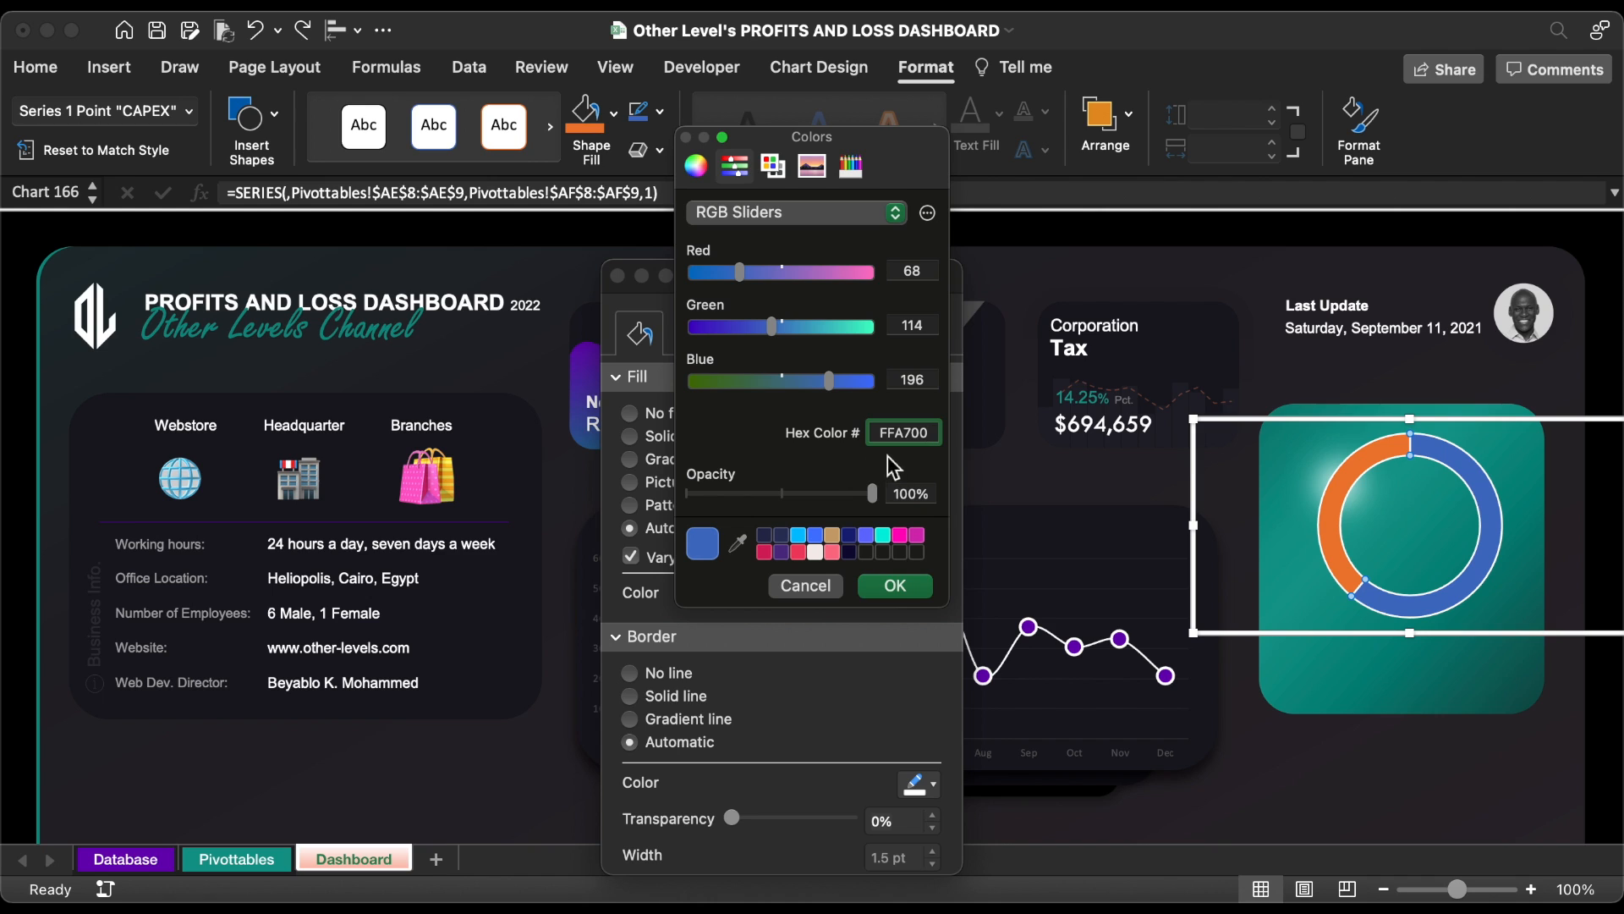
click(895, 585)
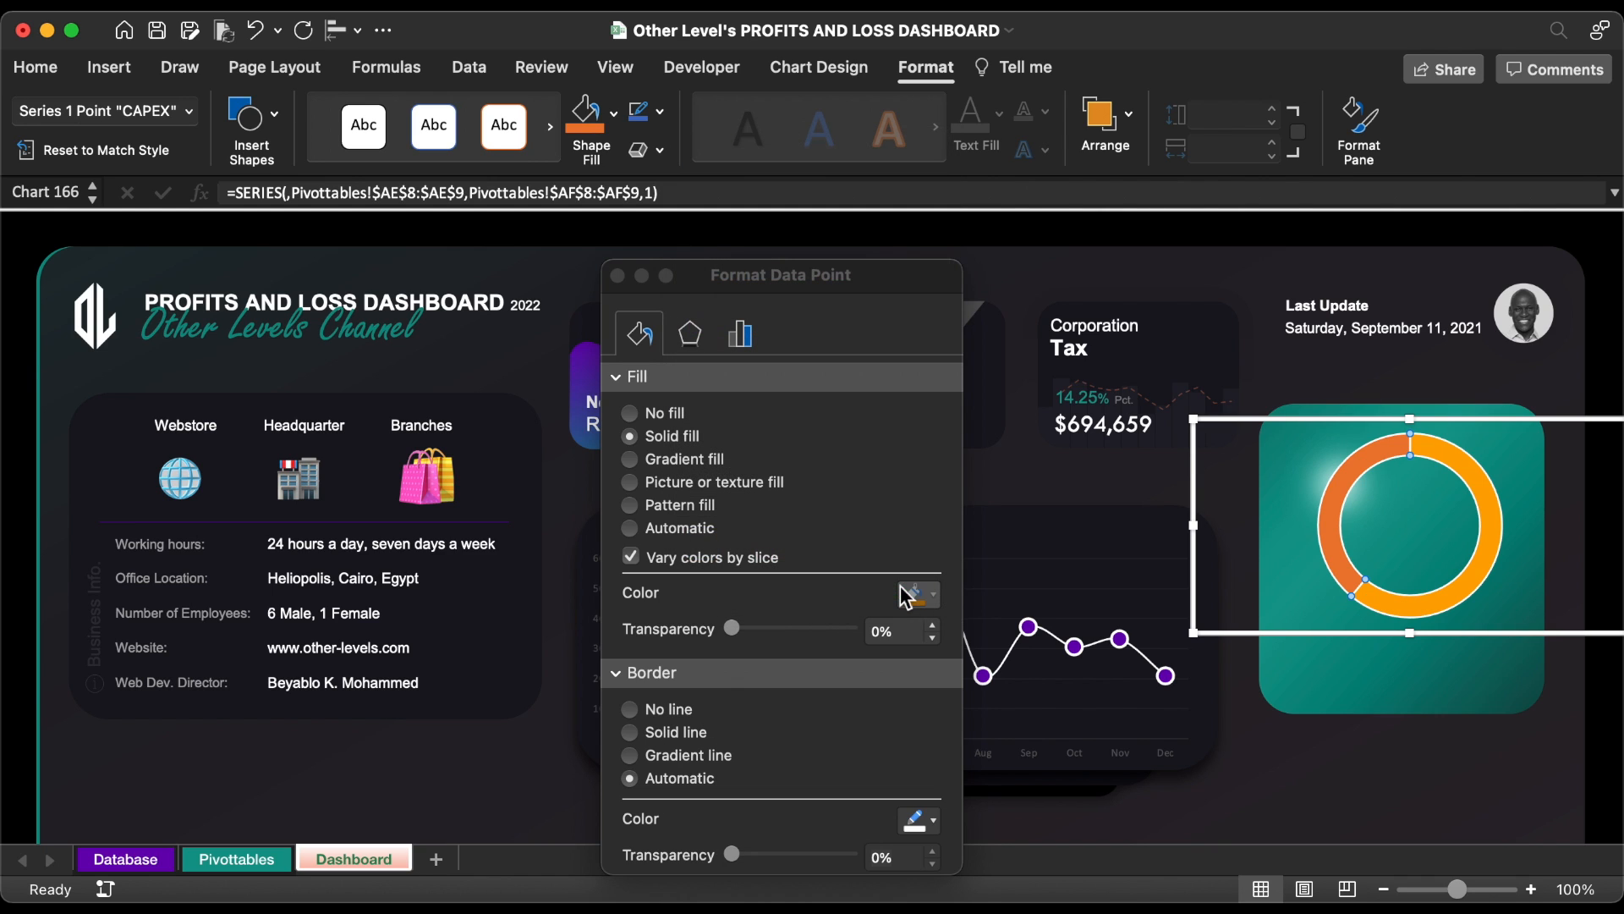
- Give the CAPEX slice a solid orange border 4 pt wide
scroll(879, 719, down, 5)
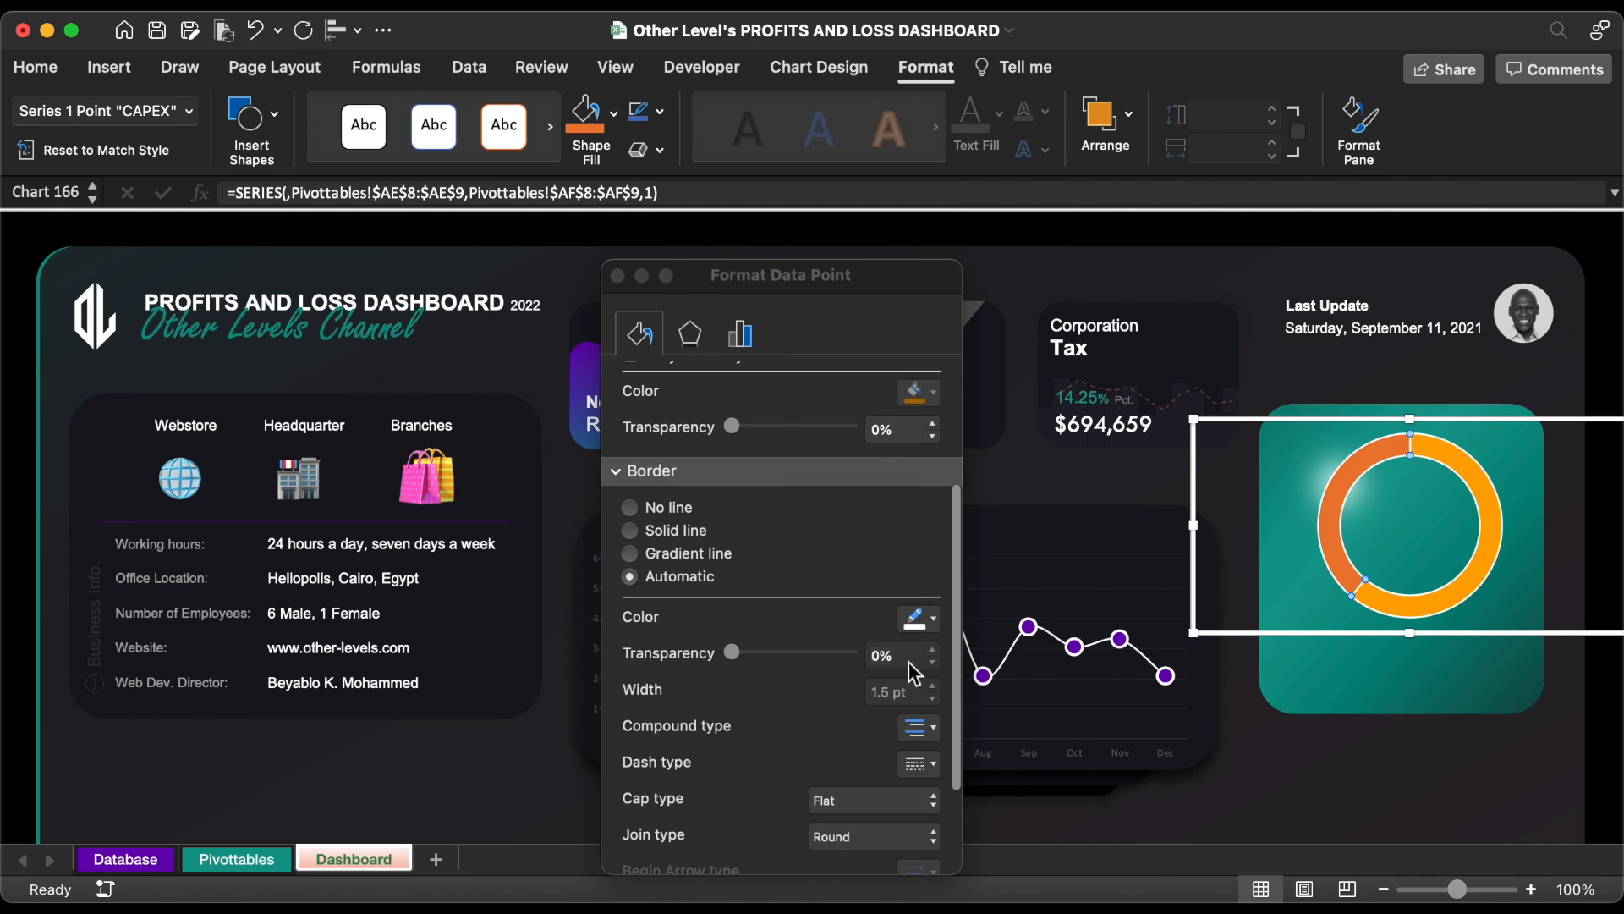
click(931, 630)
click(922, 535)
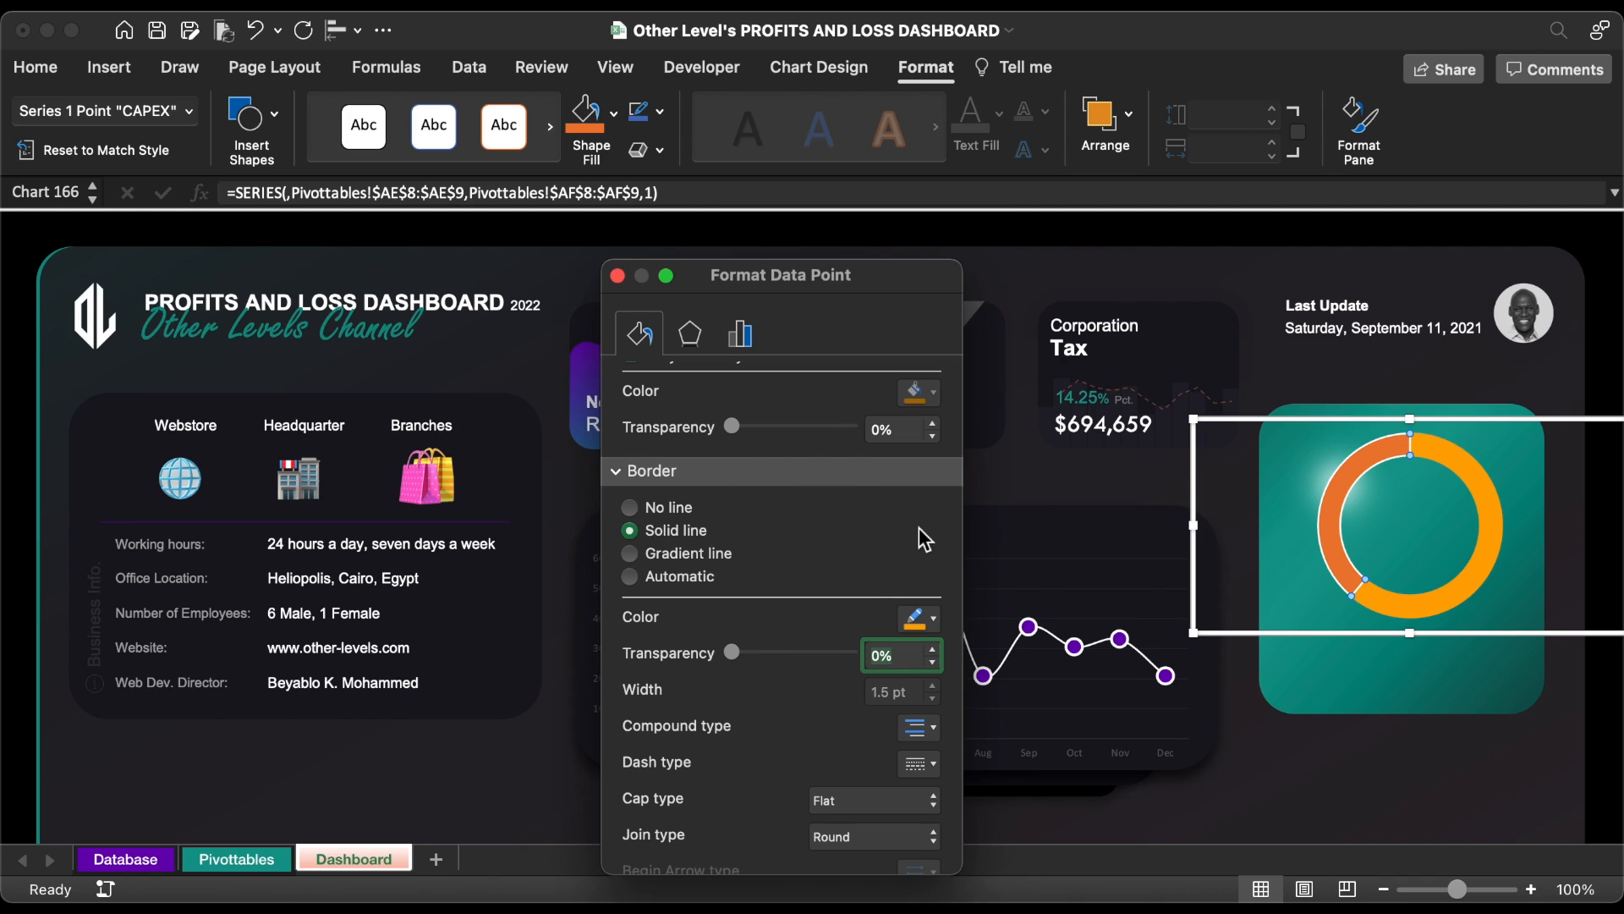
click(932, 685)
click(932, 685)
click(933, 685)
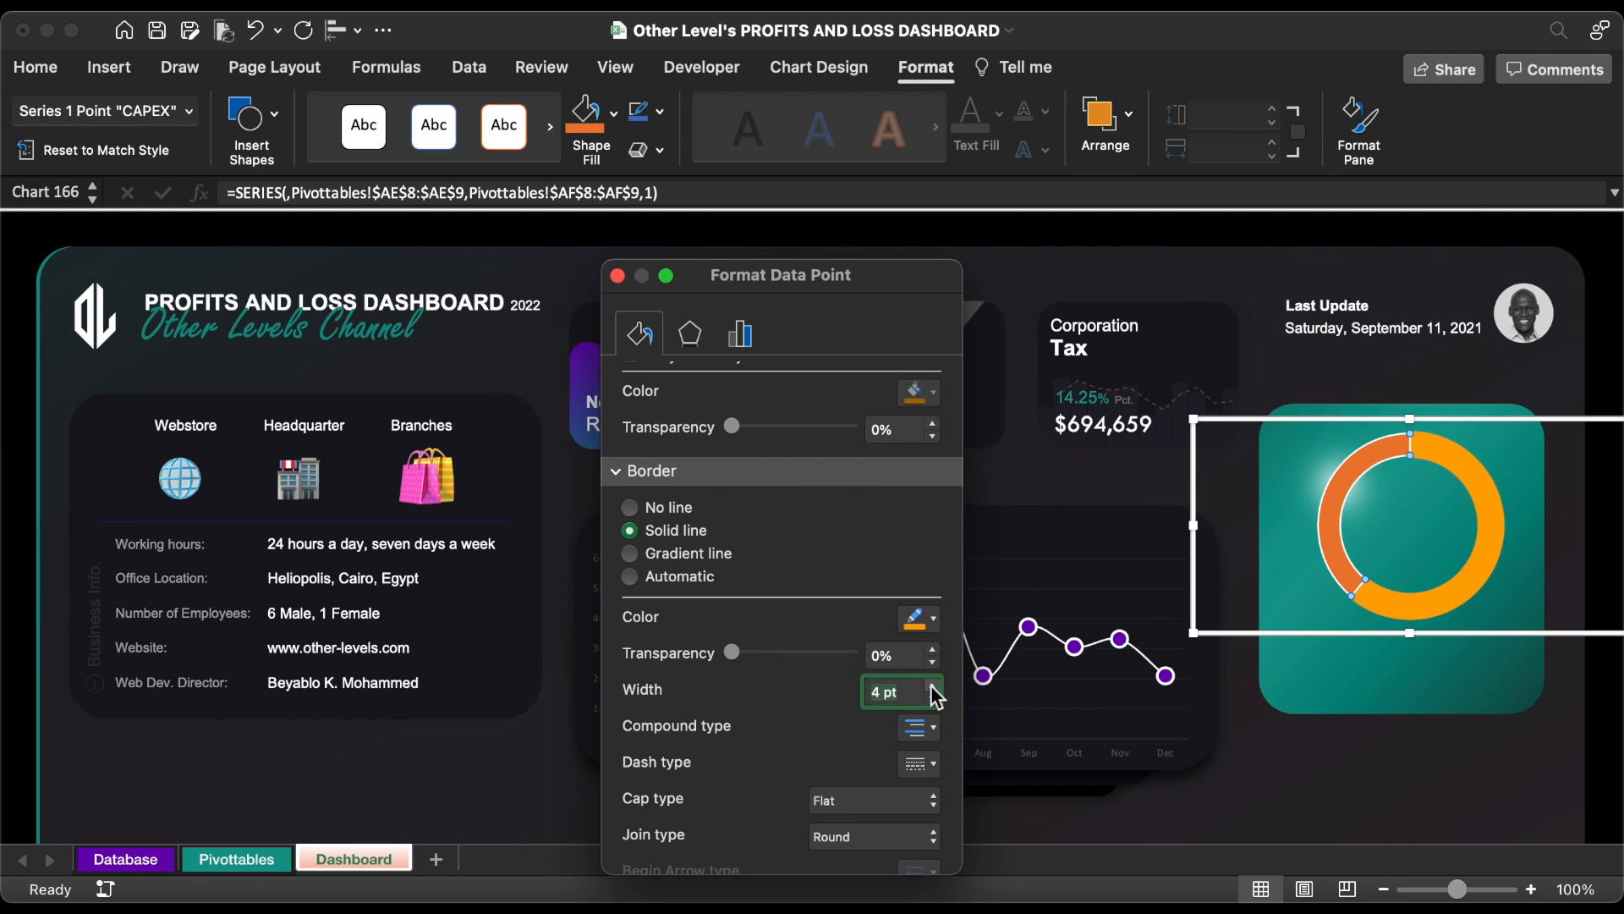
- Remove the border line from the doughnut's OPEX slice
click(1384, 471)
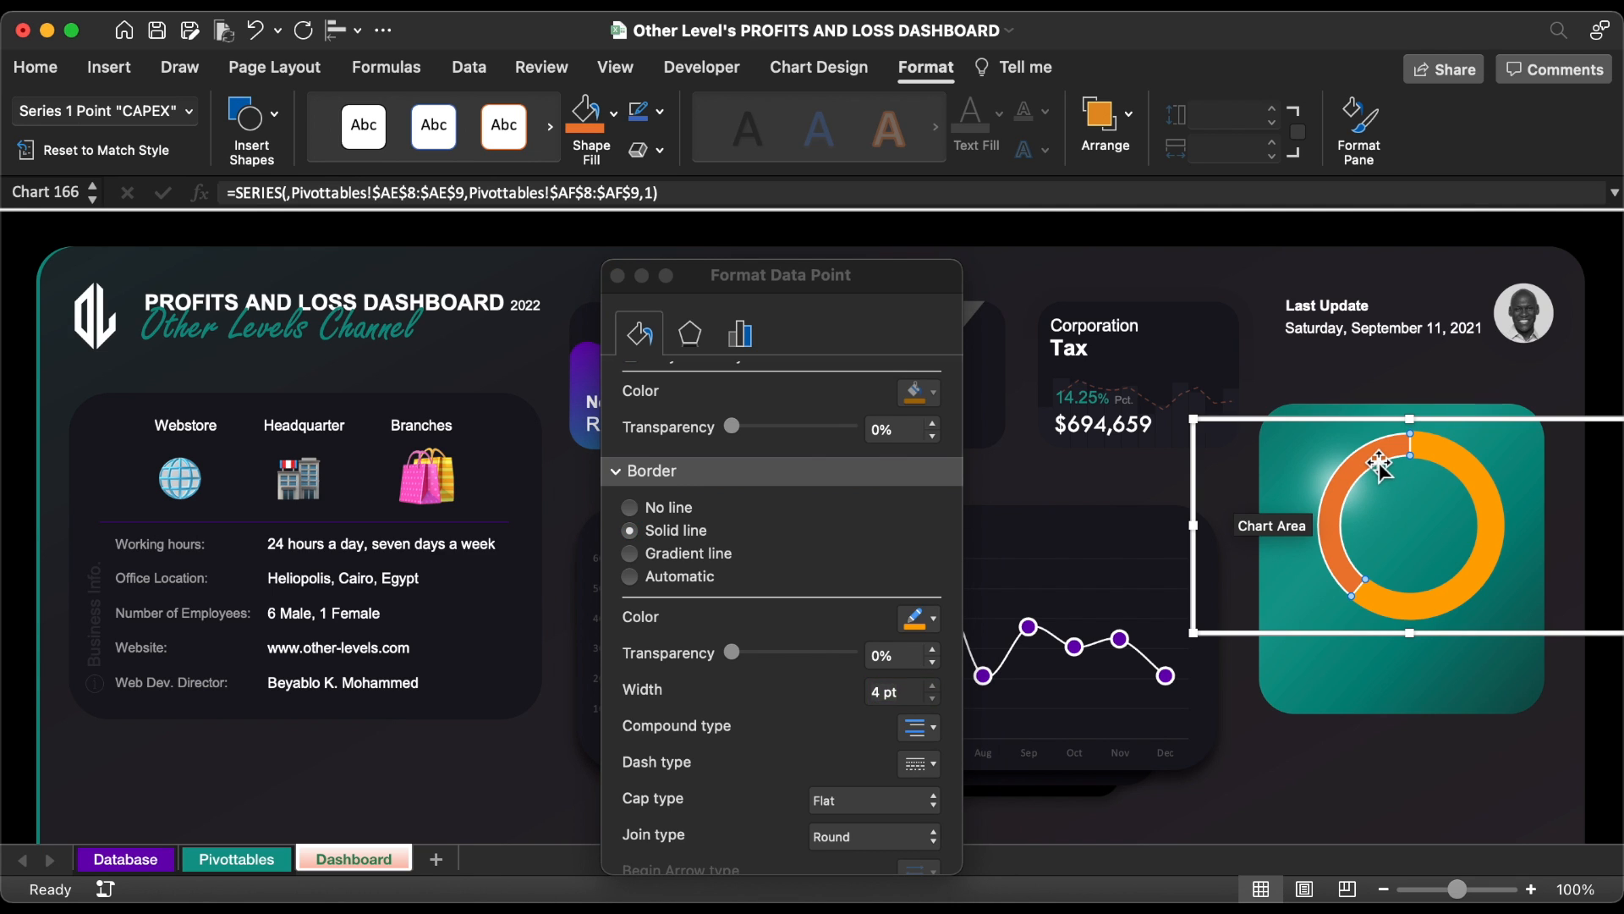
key(Right)
scroll(810, 550, up, 2)
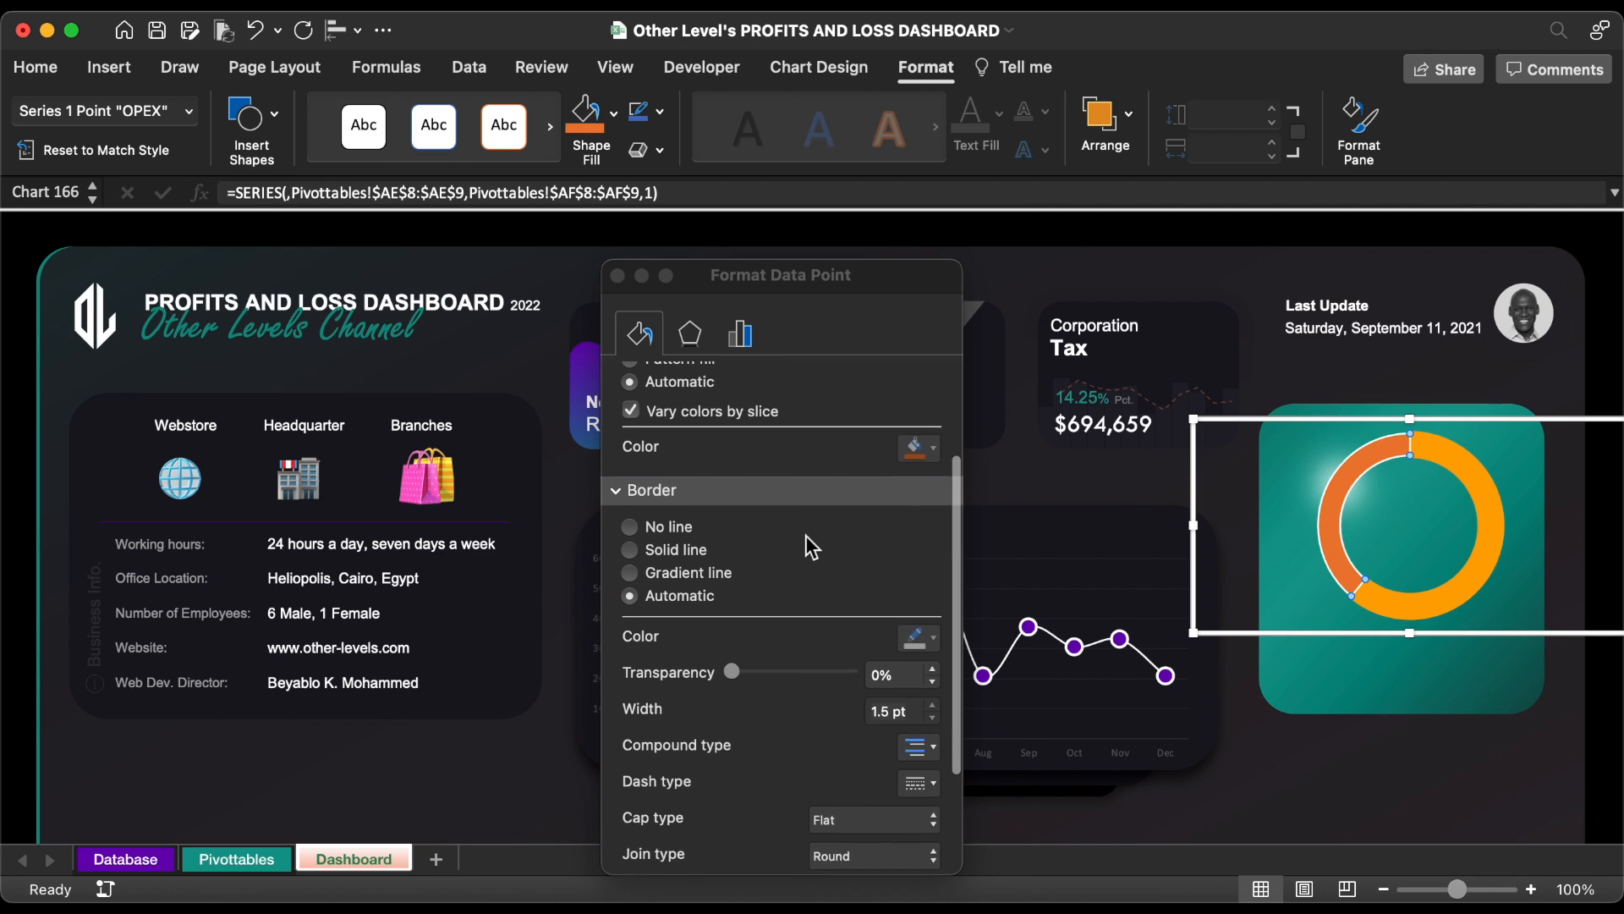
scroll(805, 542, up, 2)
scroll(769, 613, up, 1)
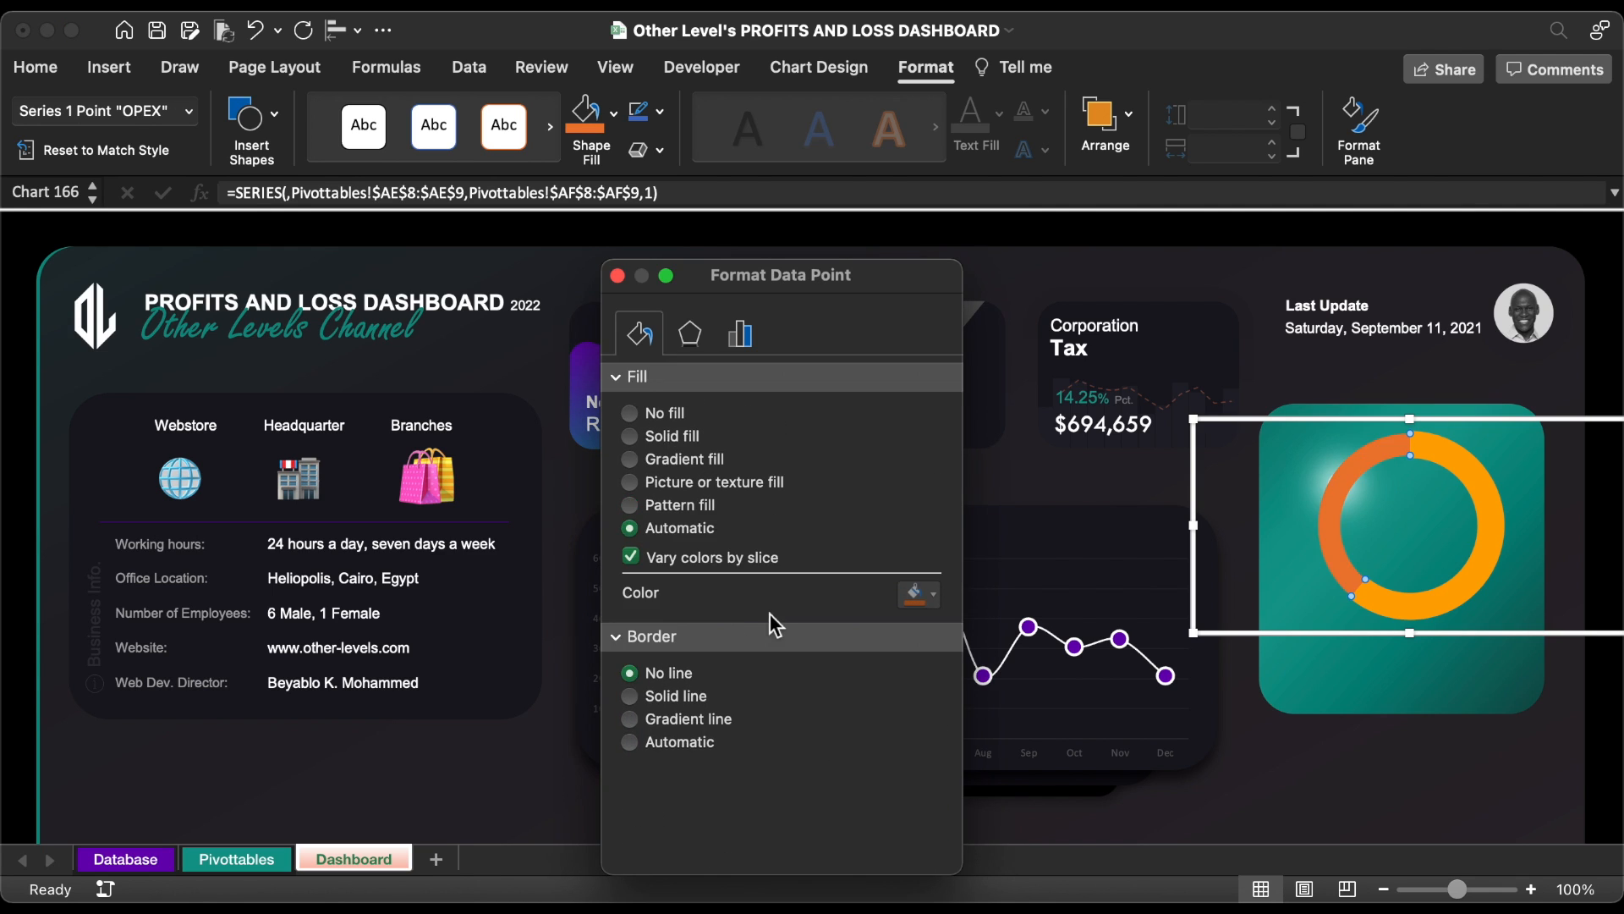
- Apply a linear gradient fill to the OPEX slice and make its first stop white with 75% transparency
click(690, 458)
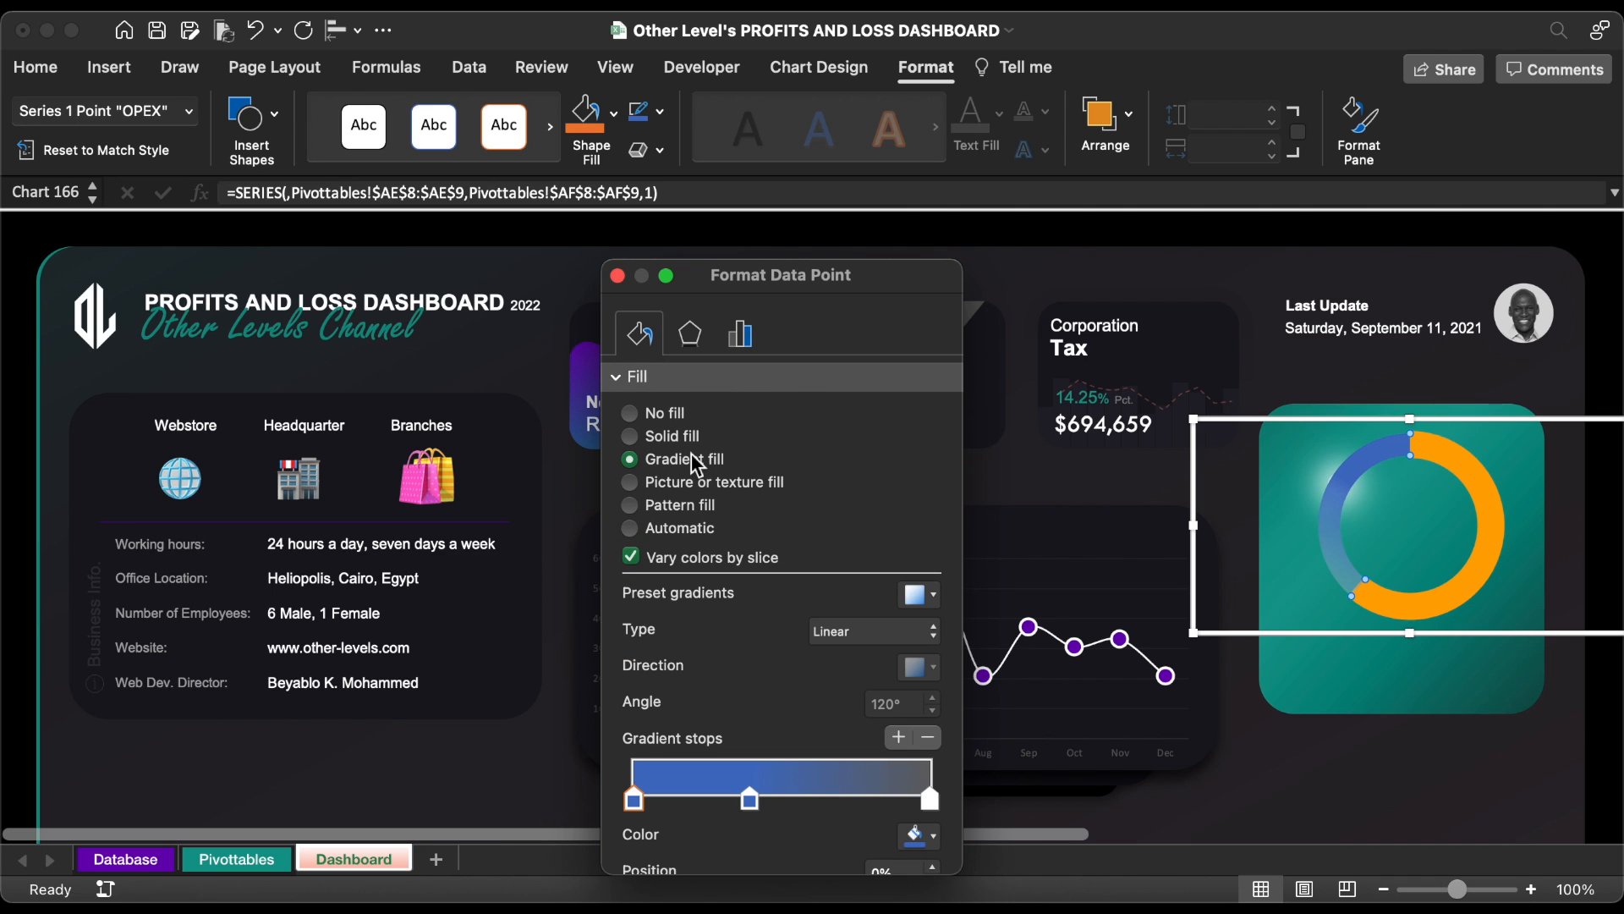
scroll(692, 454, down, 3)
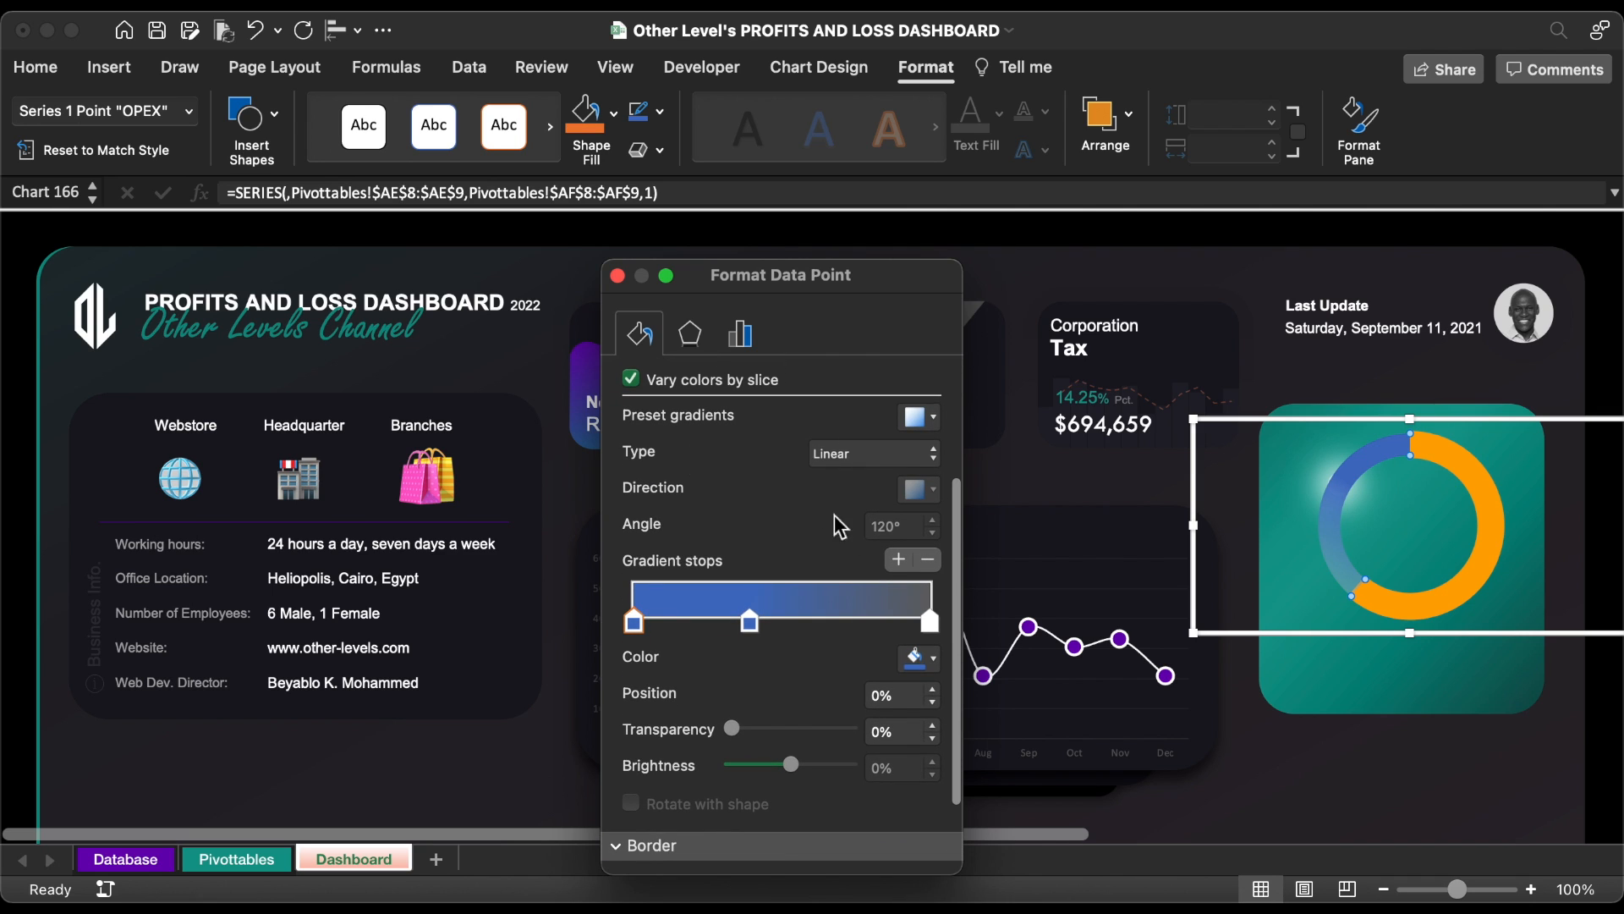
click(924, 658)
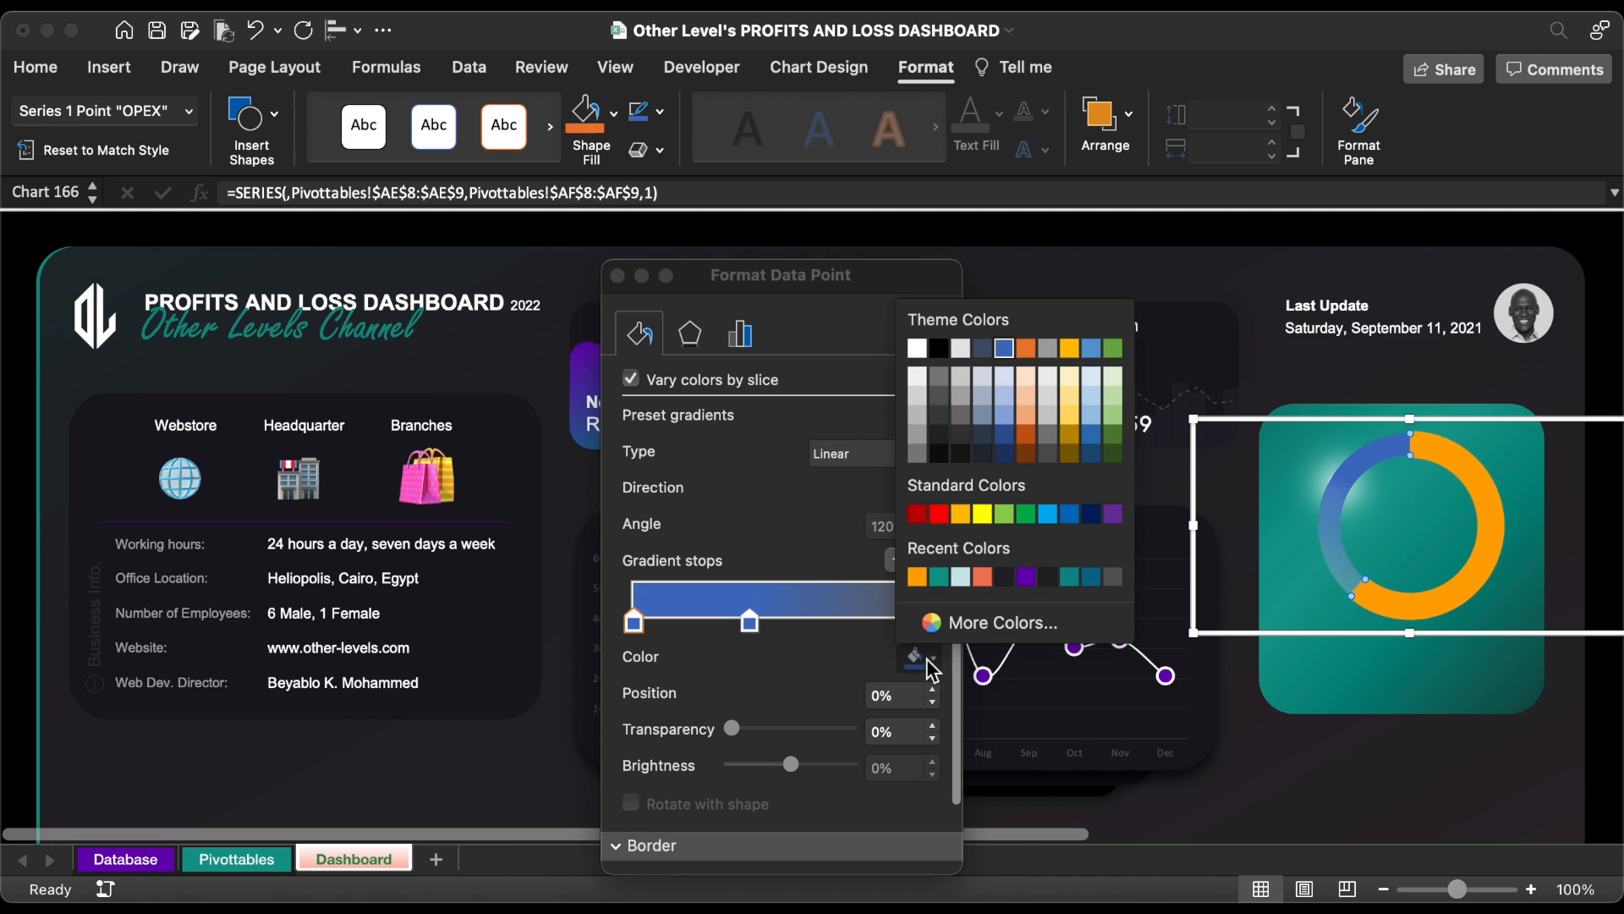
click(919, 350)
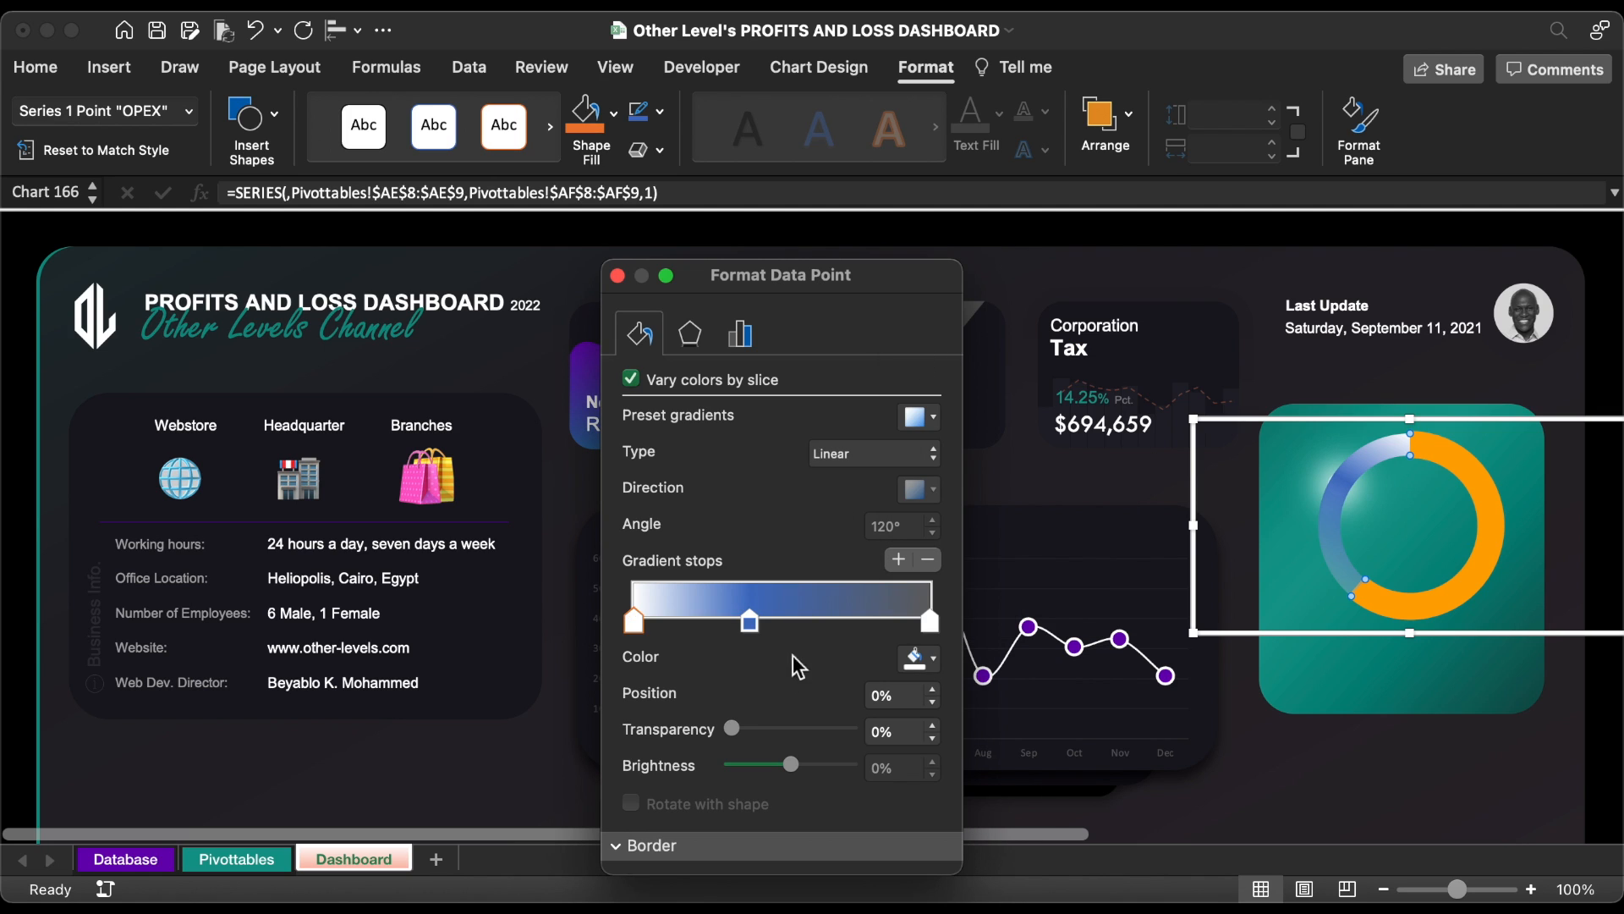
click(913, 730)
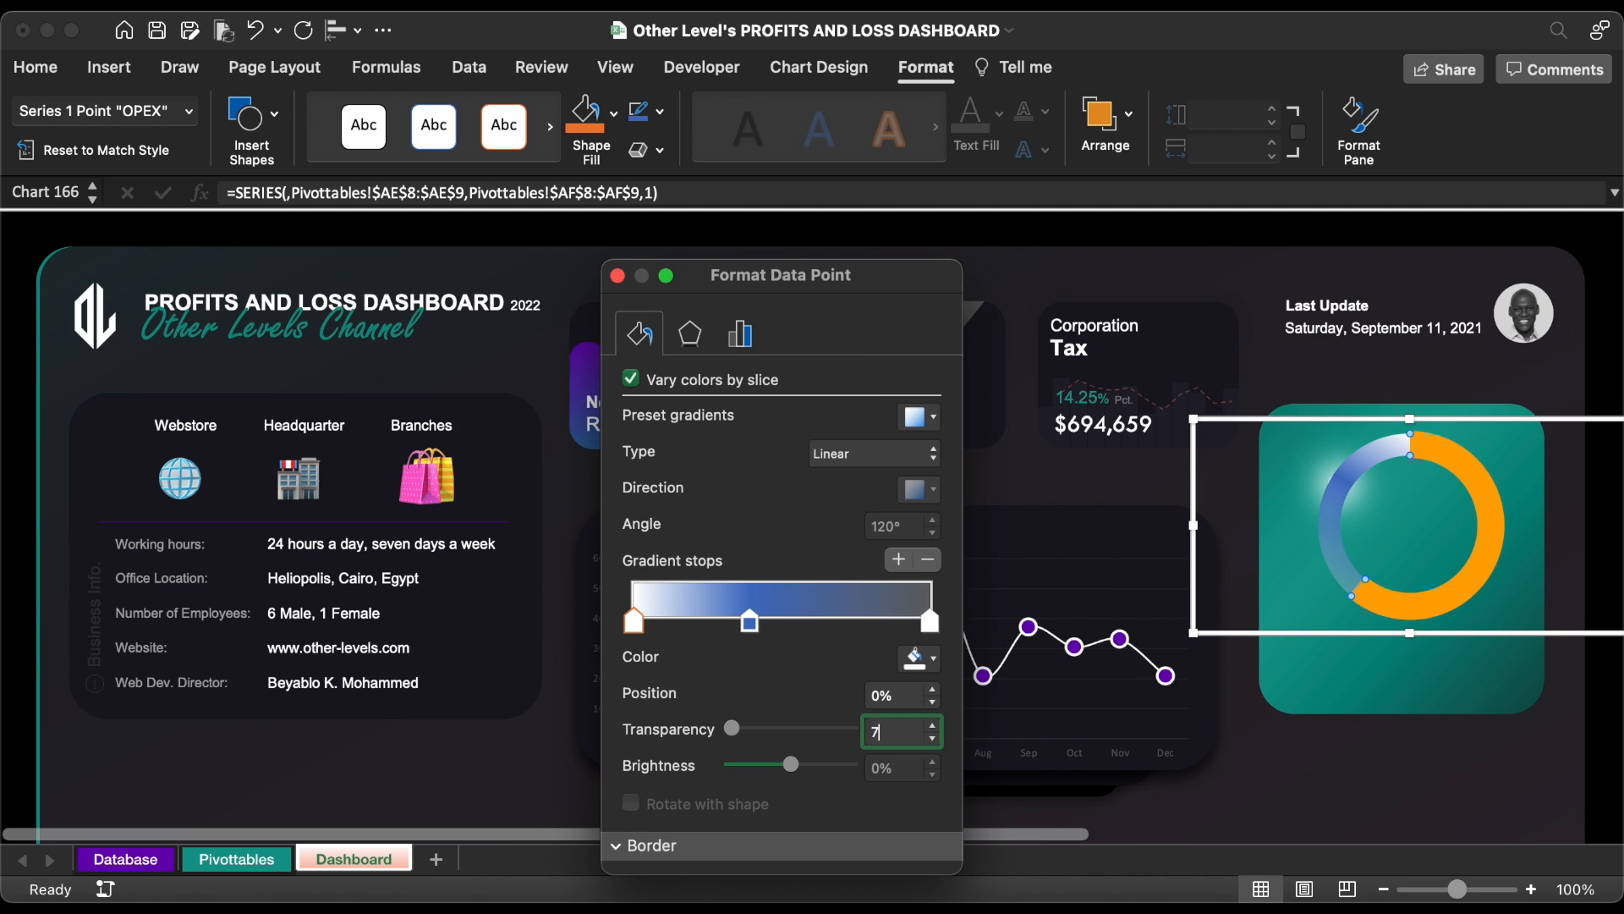
text(75)
key(Return)
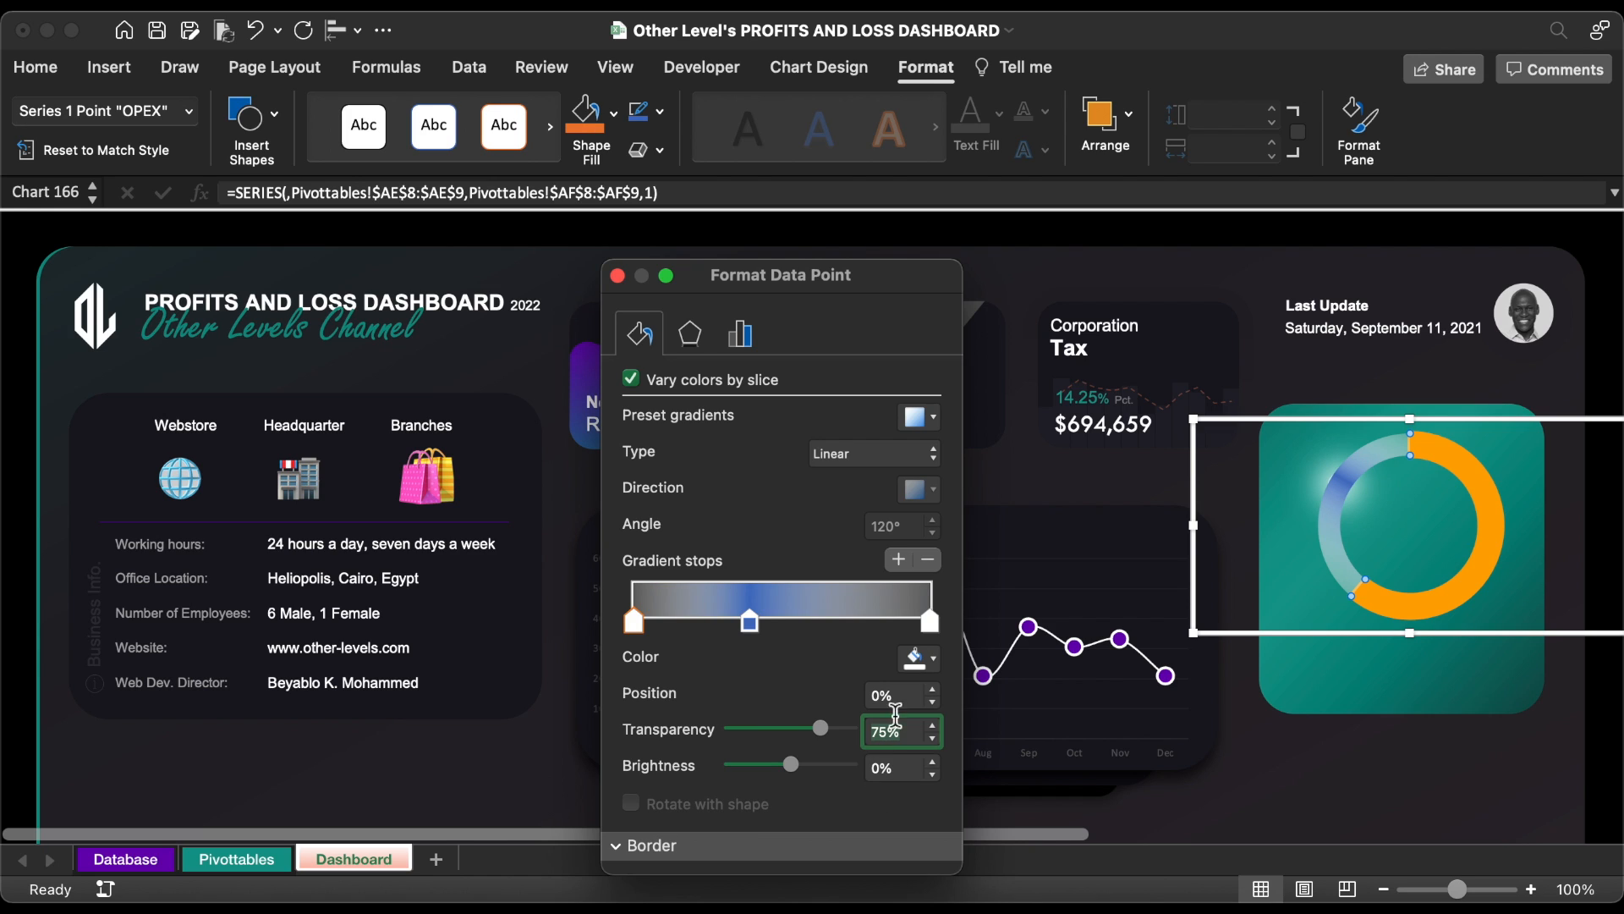
- Set the middle and last stops of the OPEX slice's gradient to white and finish formatting the chart
click(750, 623)
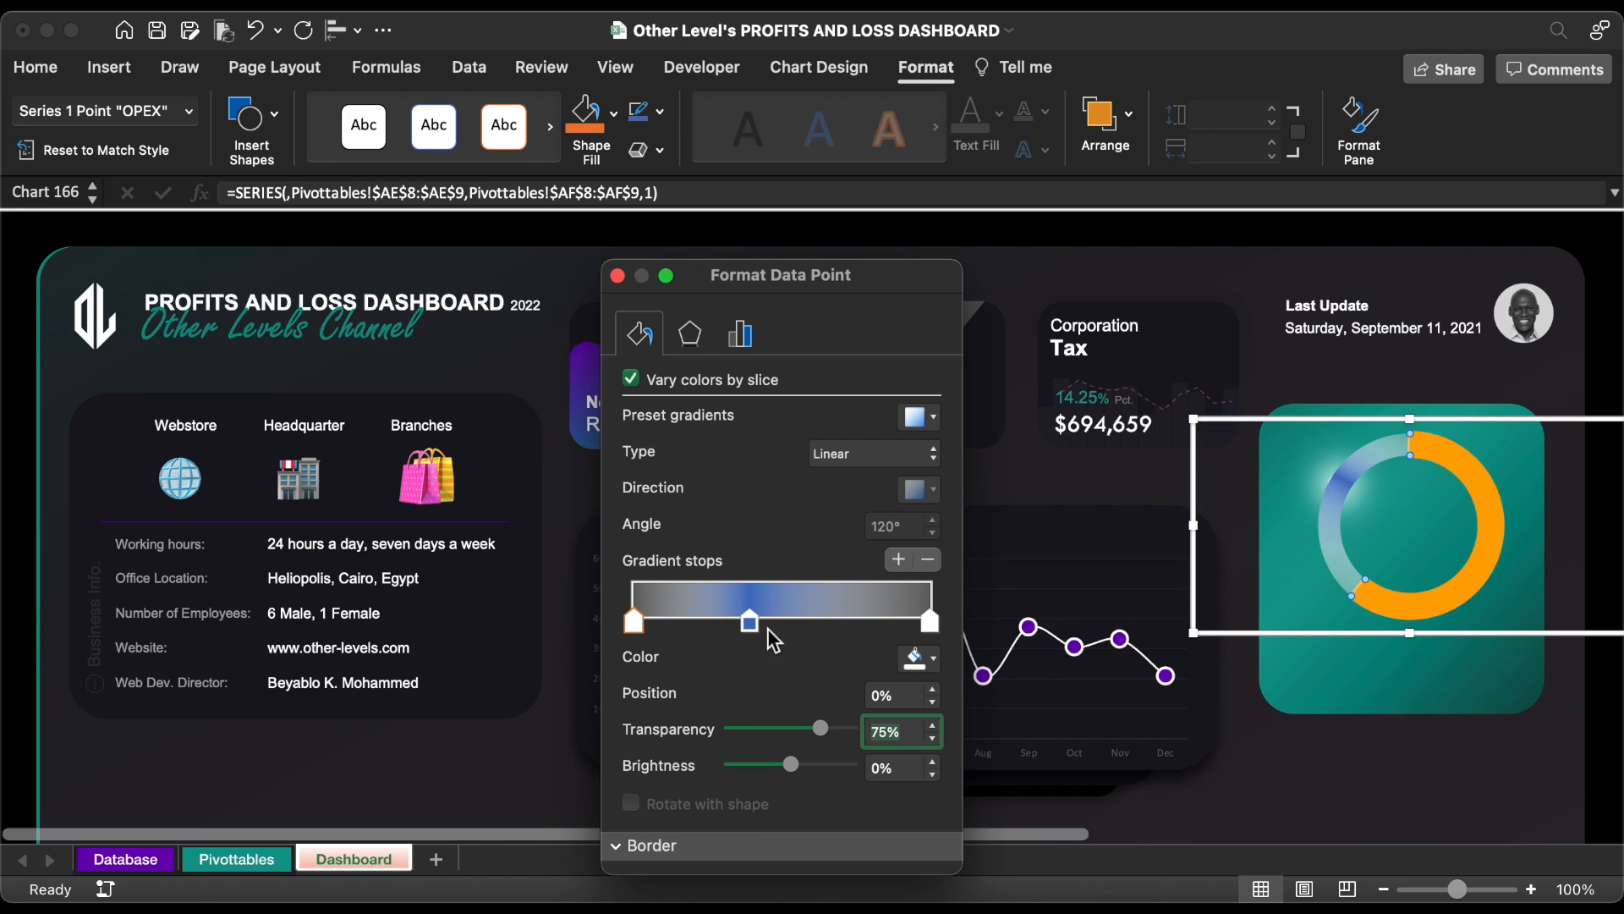
click(918, 657)
click(922, 361)
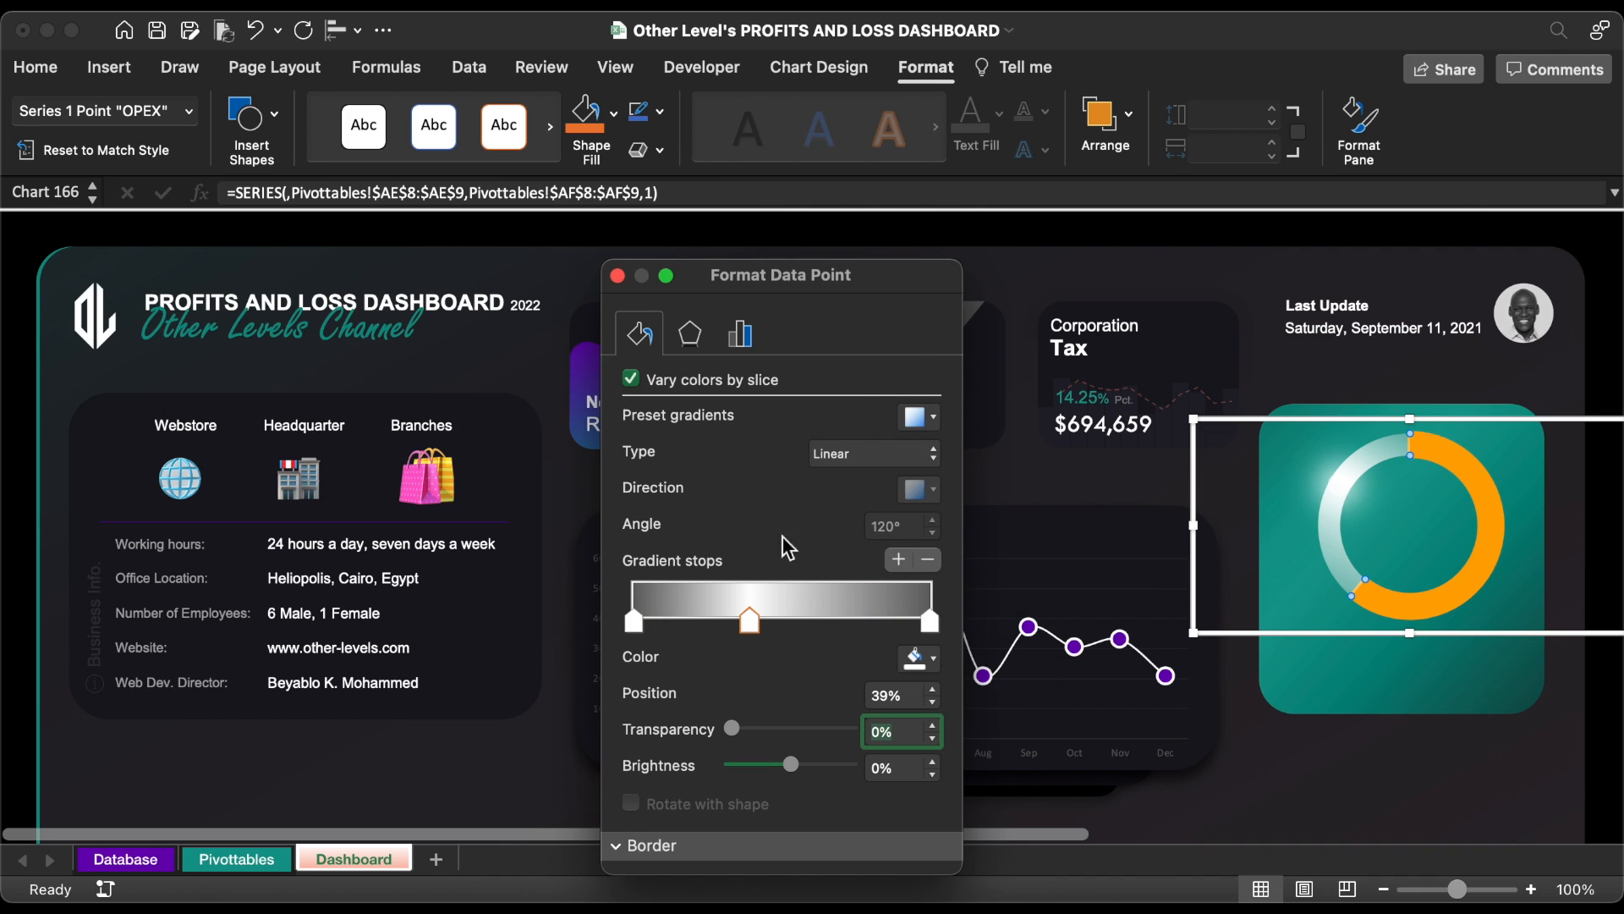
click(929, 621)
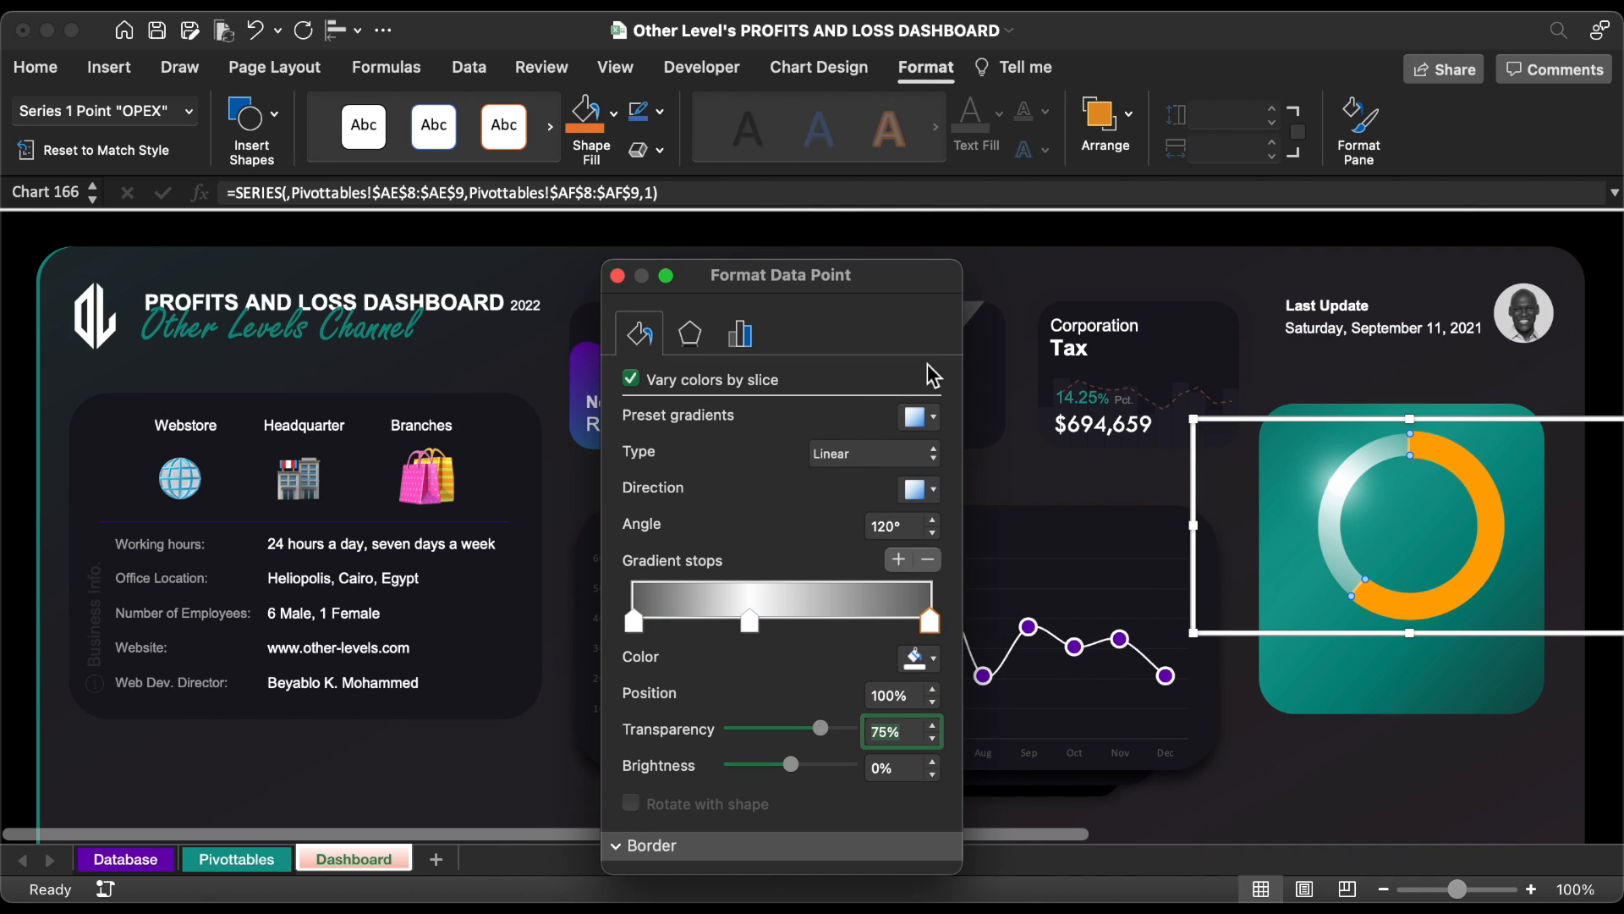
click(617, 275)
key(Escape)
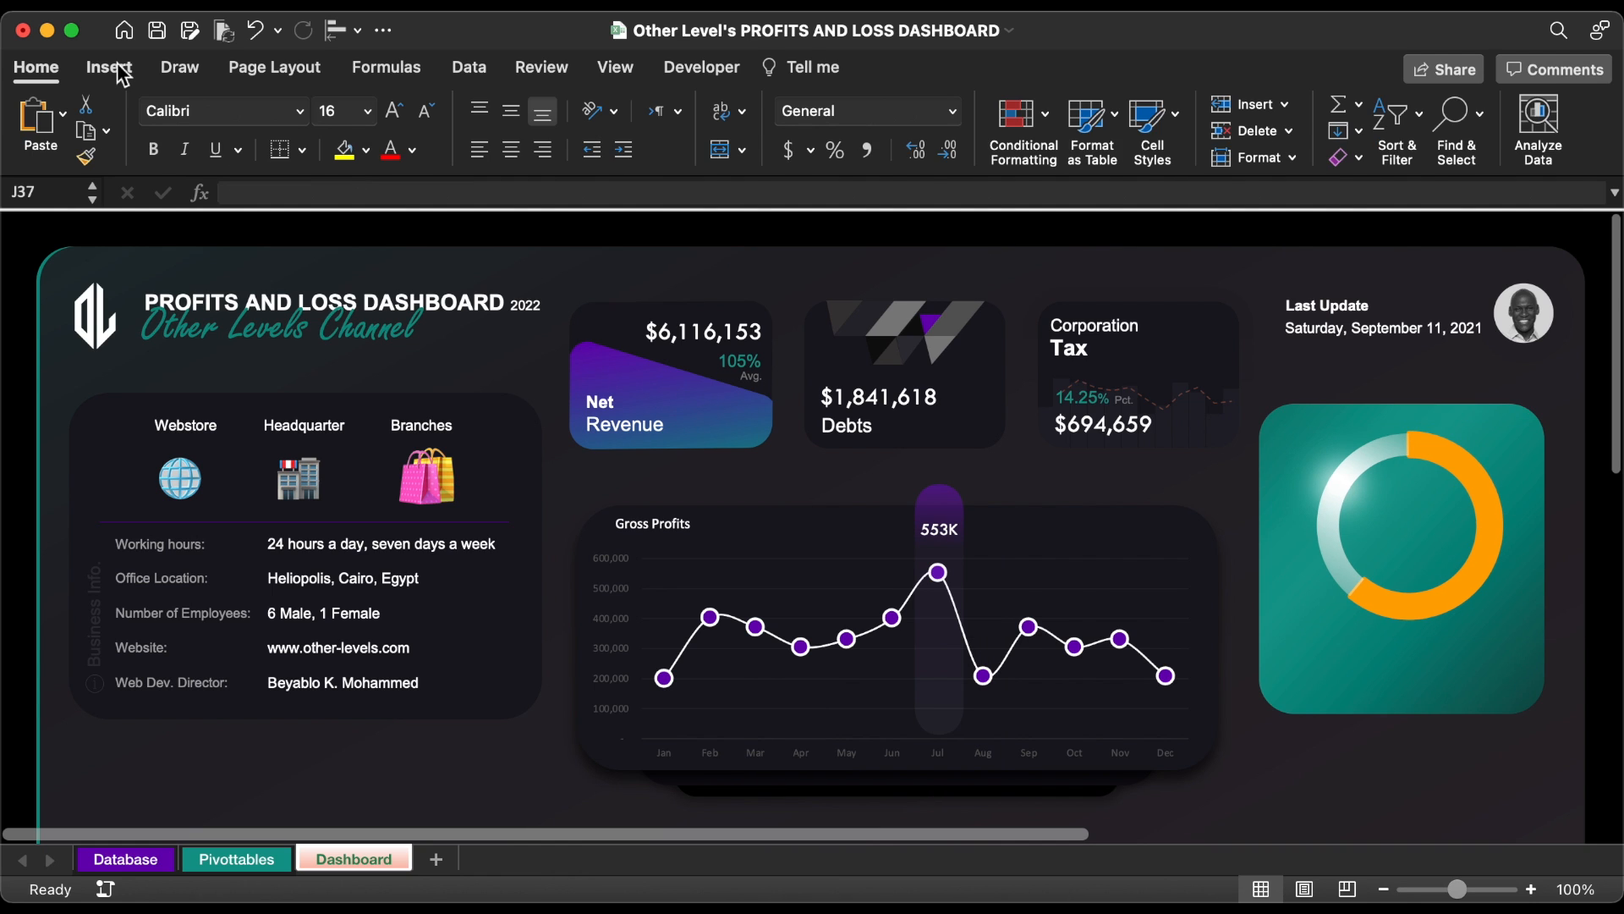
- Add a text box inside the doughnut chart on the teal card reading "Cost Distribution"
click(109, 67)
click(383, 121)
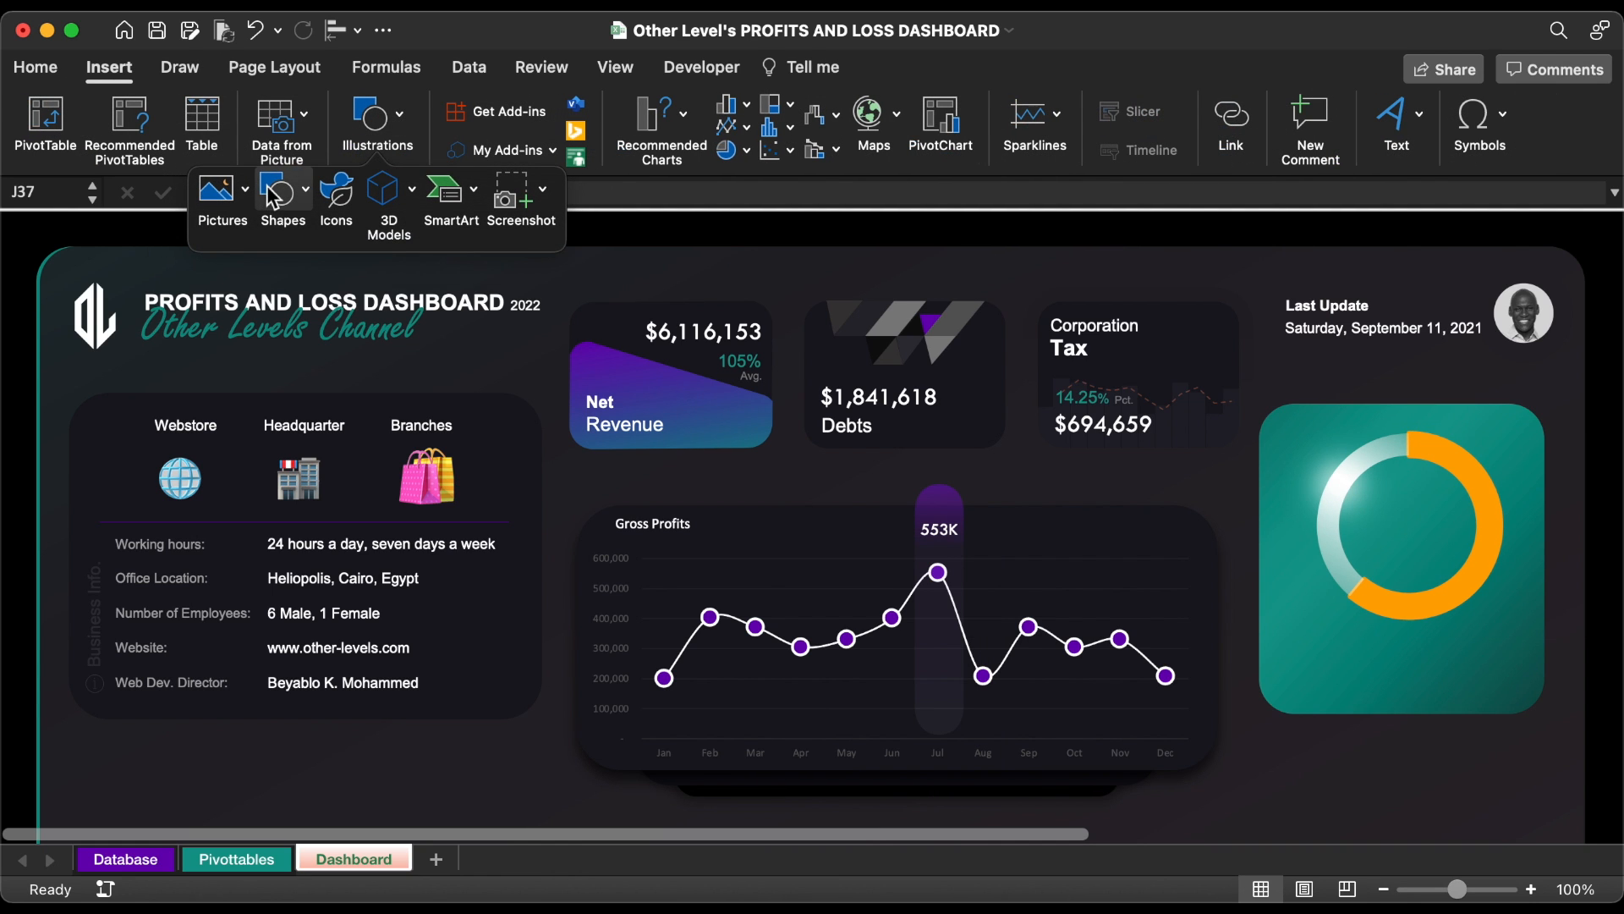
click(272, 198)
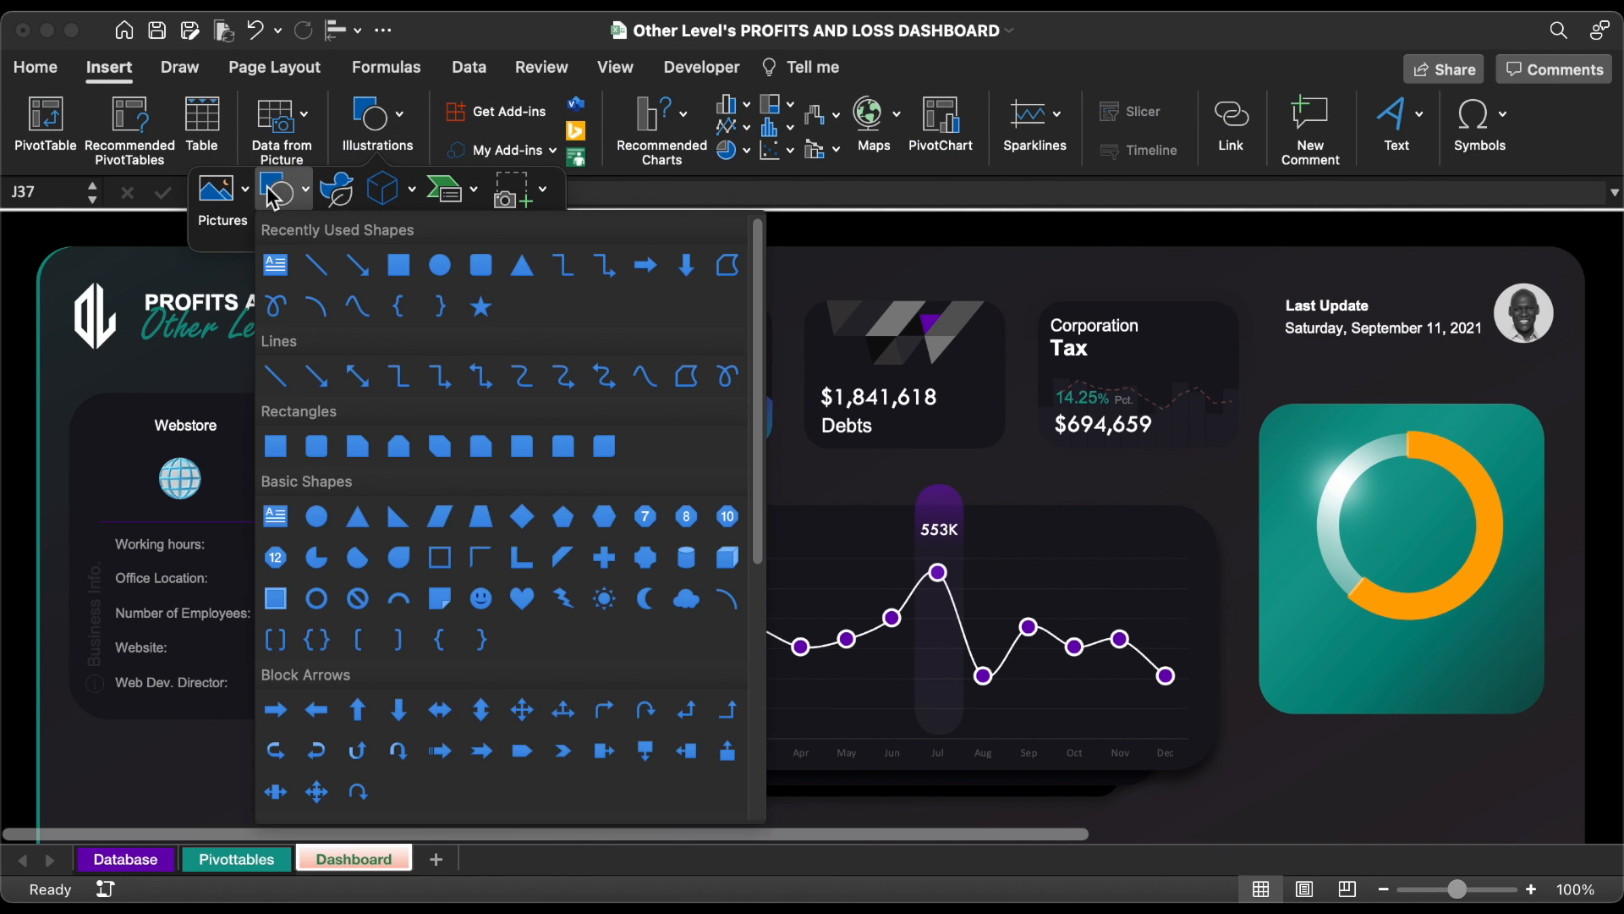
click(274, 269)
drag(1364, 495, 1474, 546)
text(Cost Distribution)
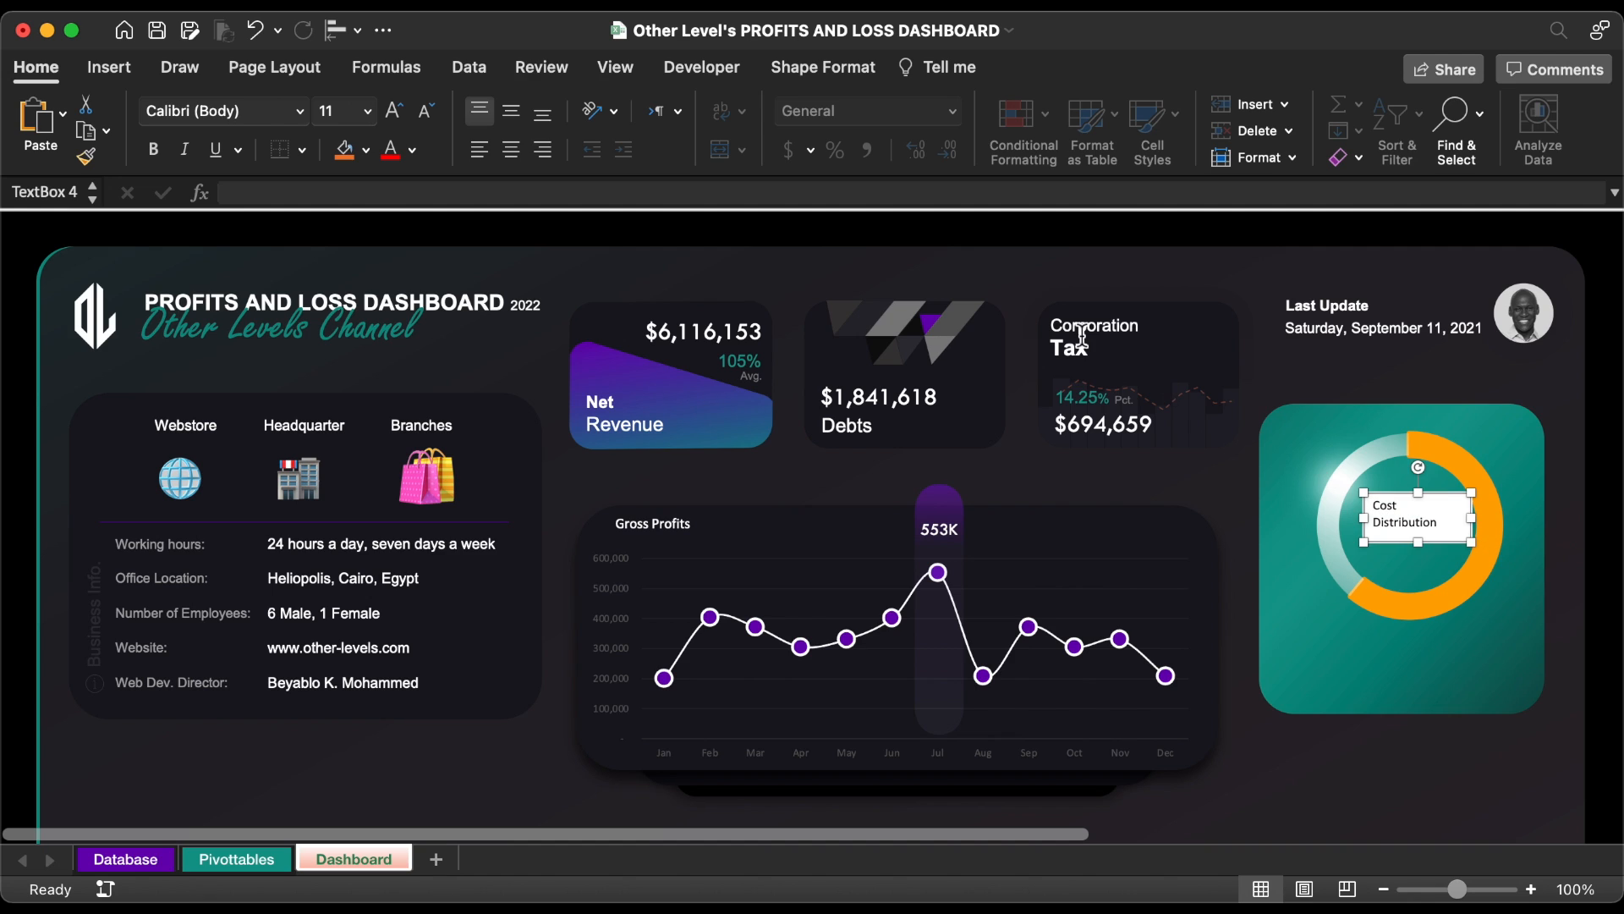
- Remove the fill and the outline from the Cost Distribution text box
click(366, 150)
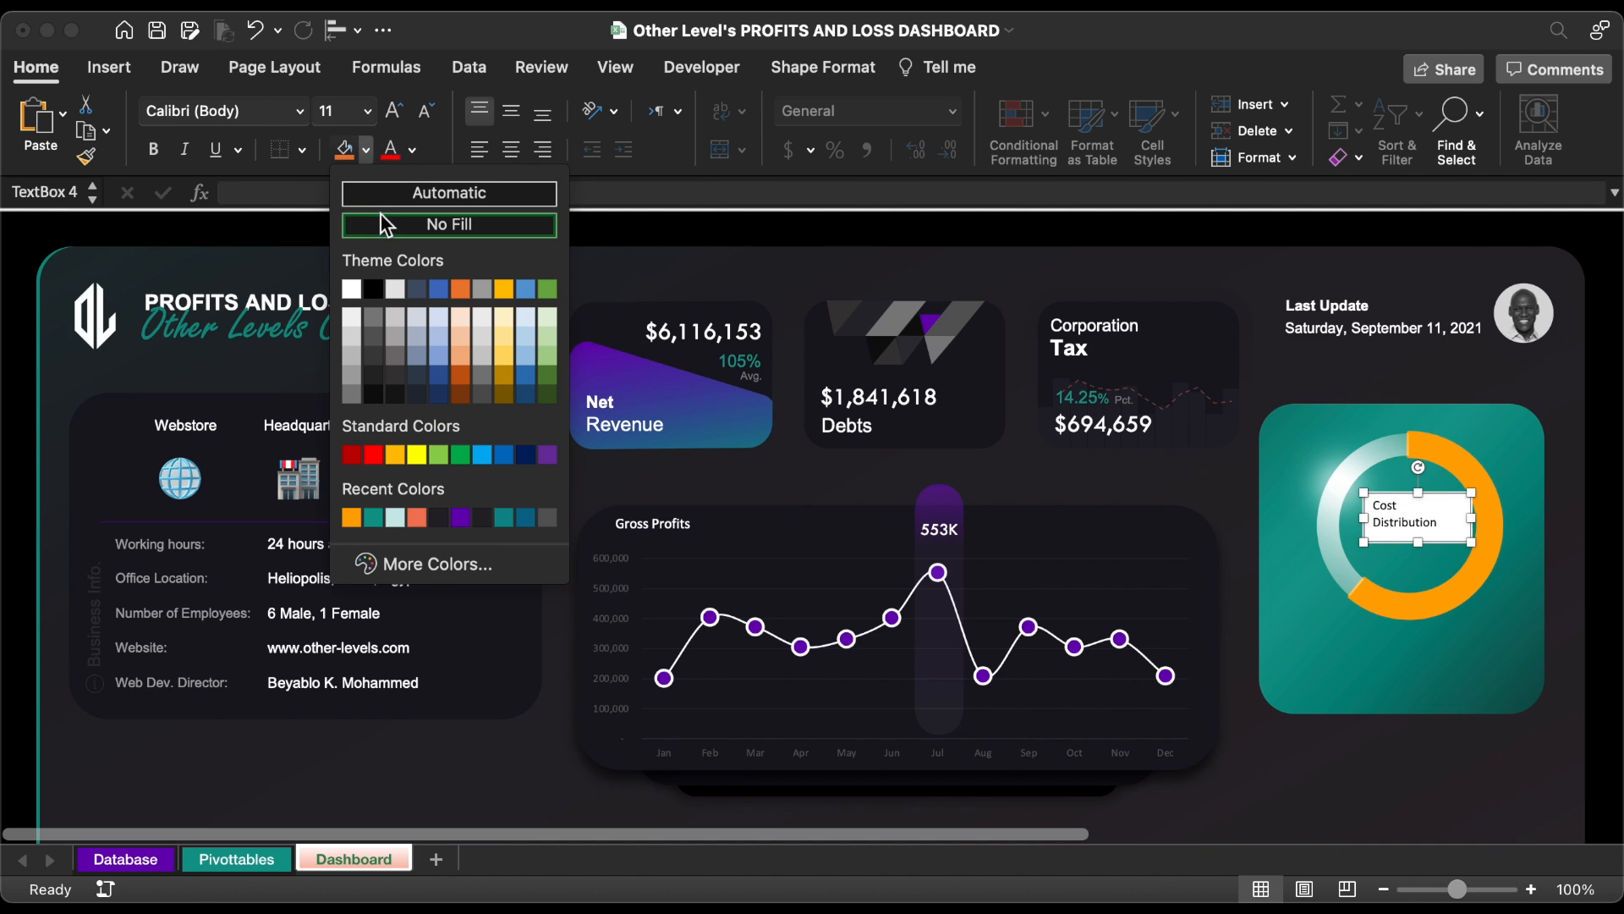
click(381, 217)
click(823, 67)
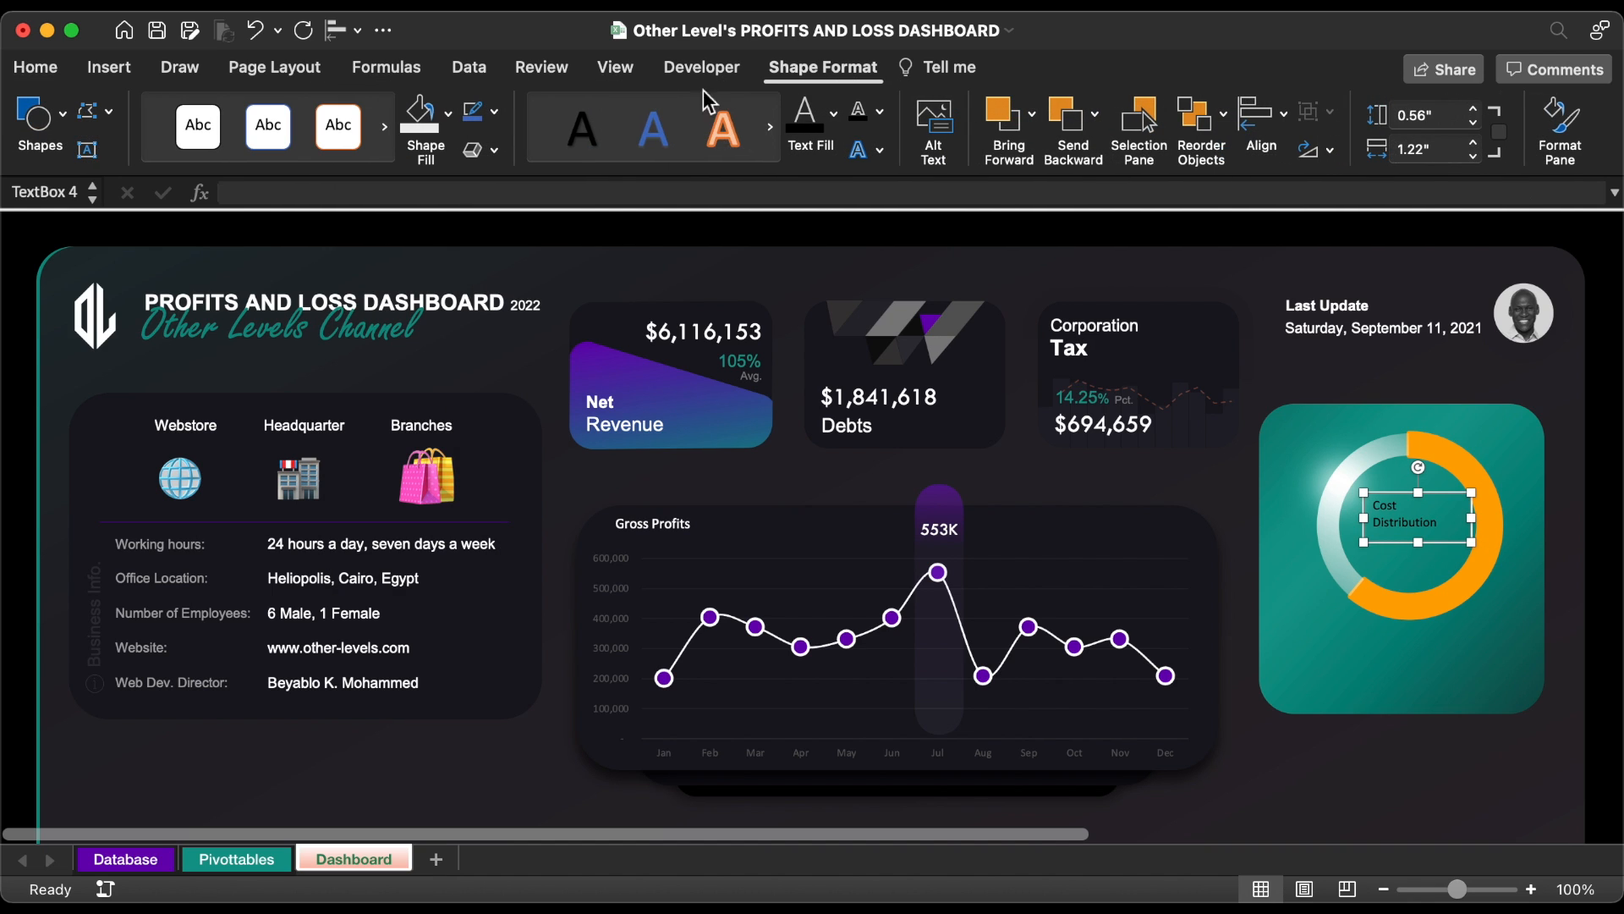
click(499, 110)
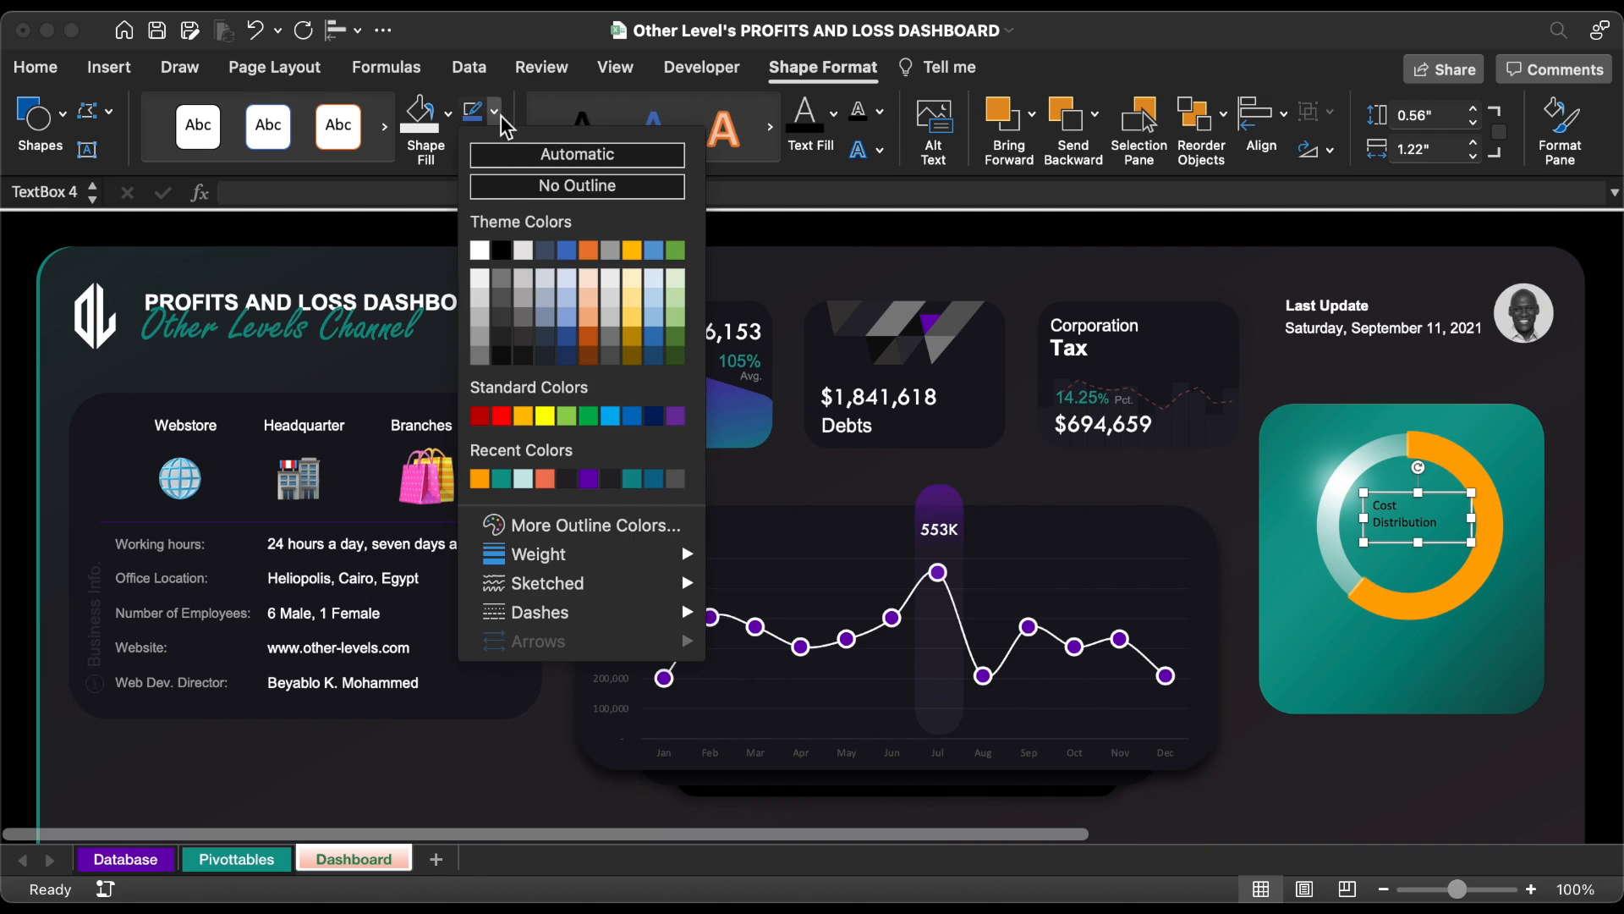
click(512, 188)
- Format the Cost Distribution label's text as white Arial at 10.5 pt
click(833, 112)
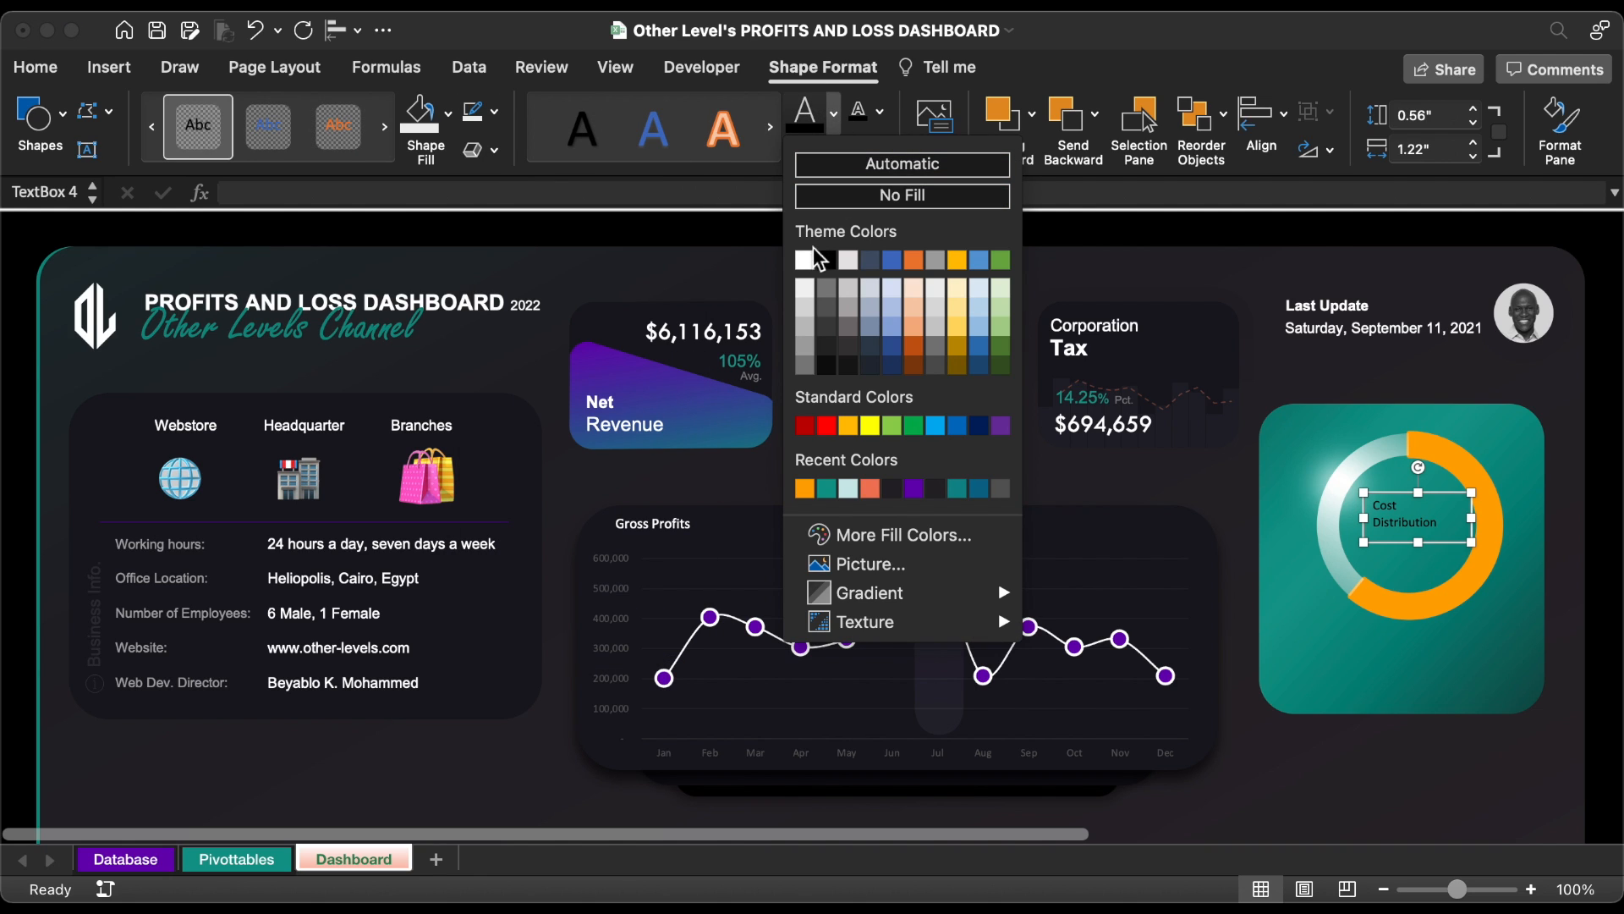
click(813, 269)
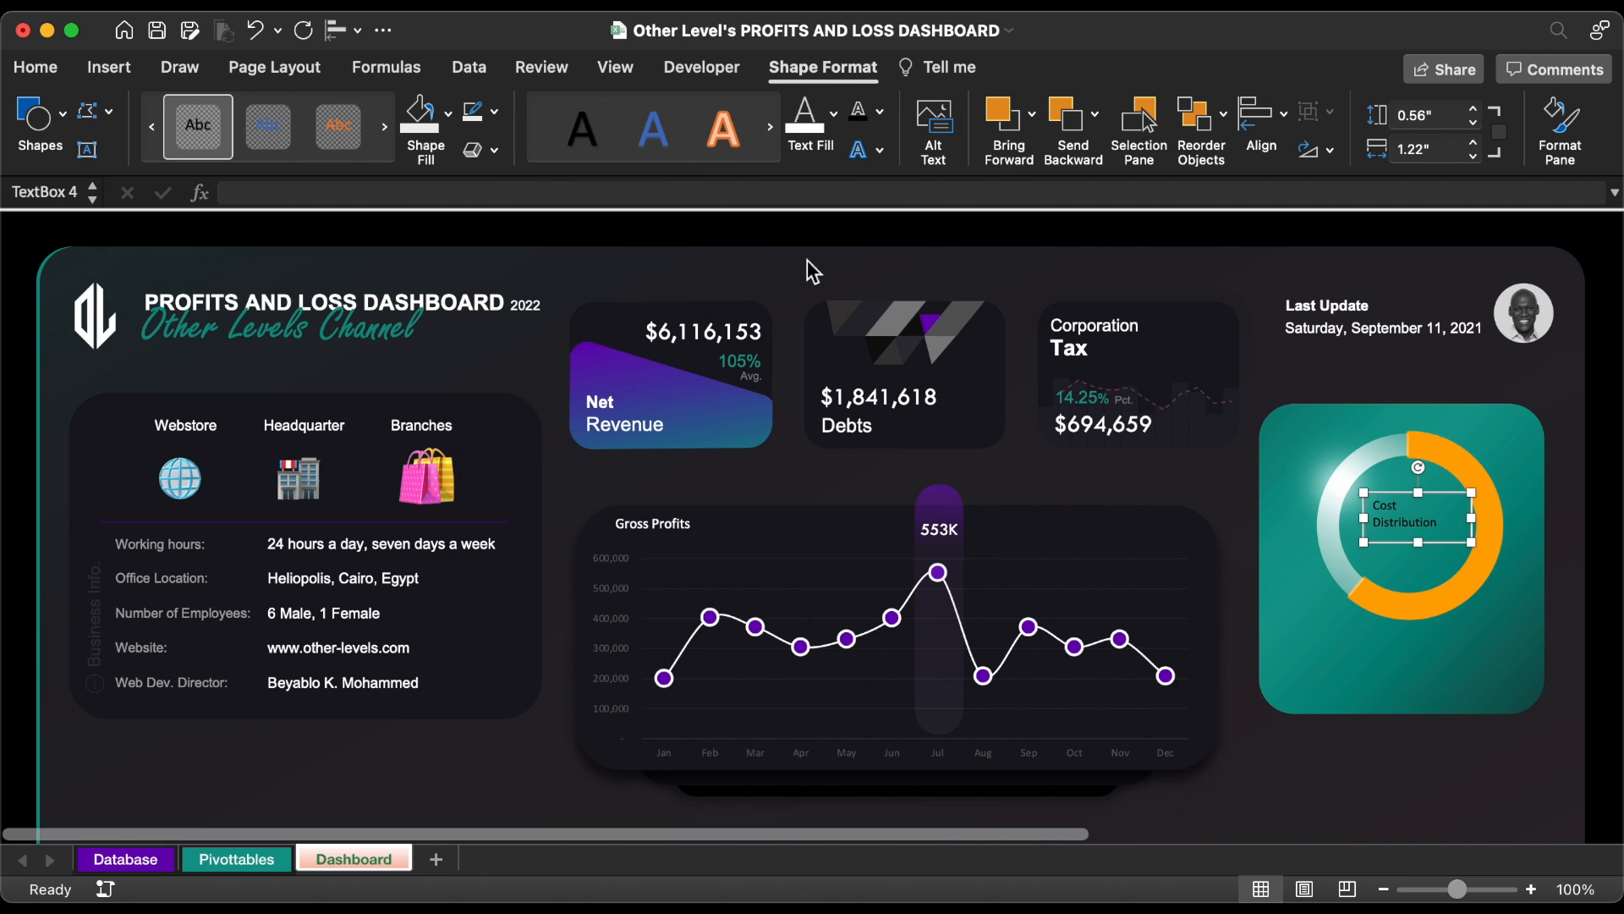
click(35, 68)
click(422, 112)
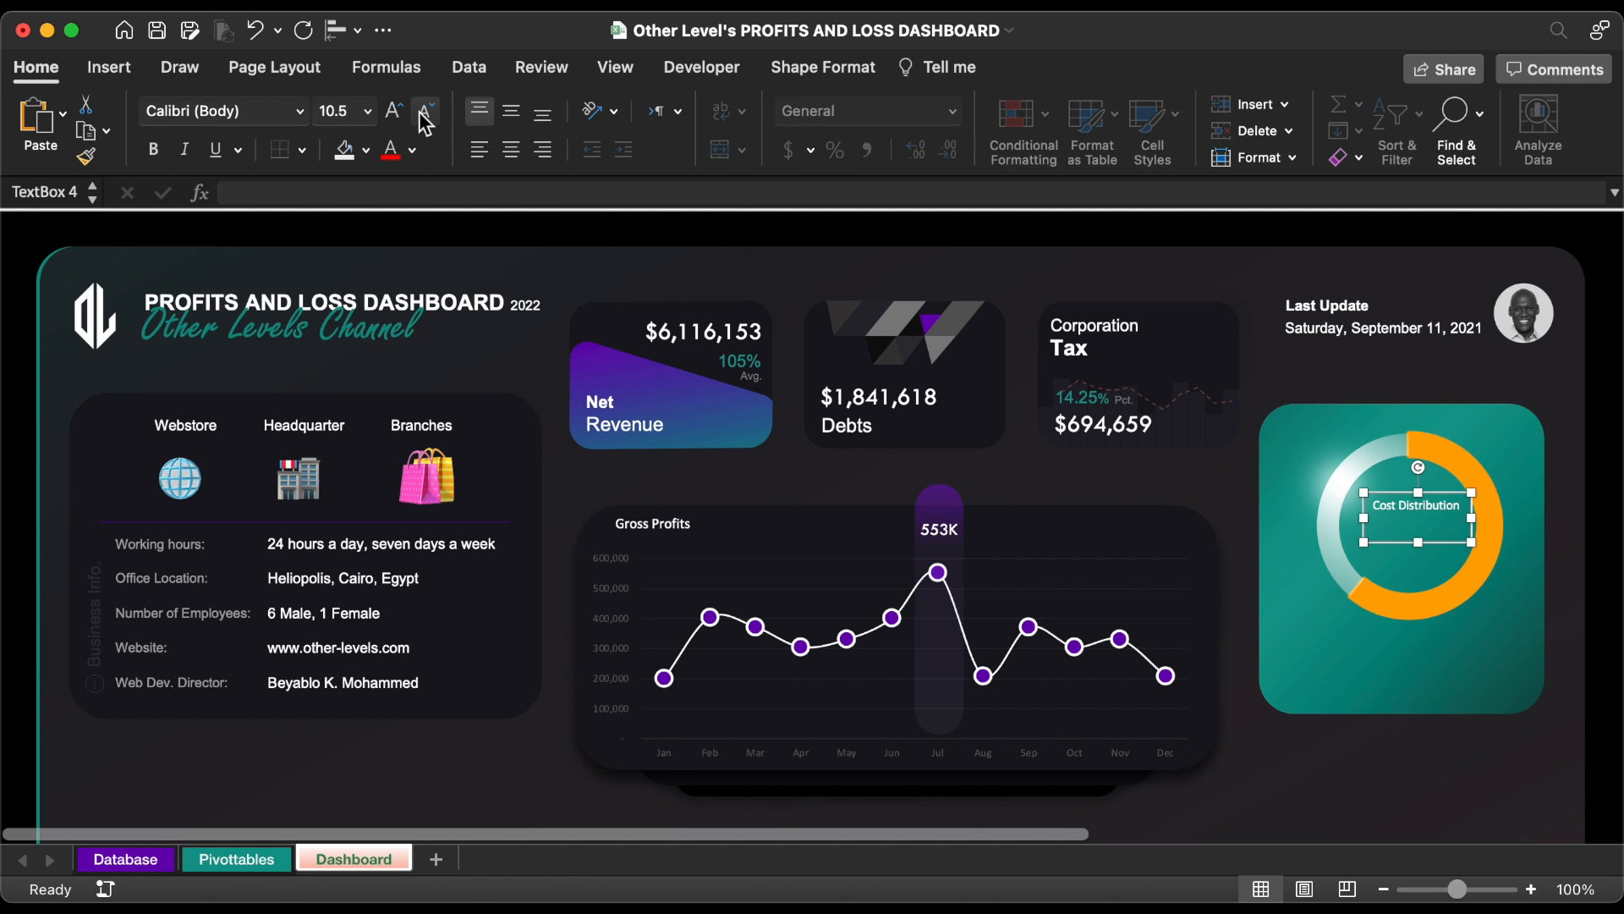
click(300, 111)
click(304, 391)
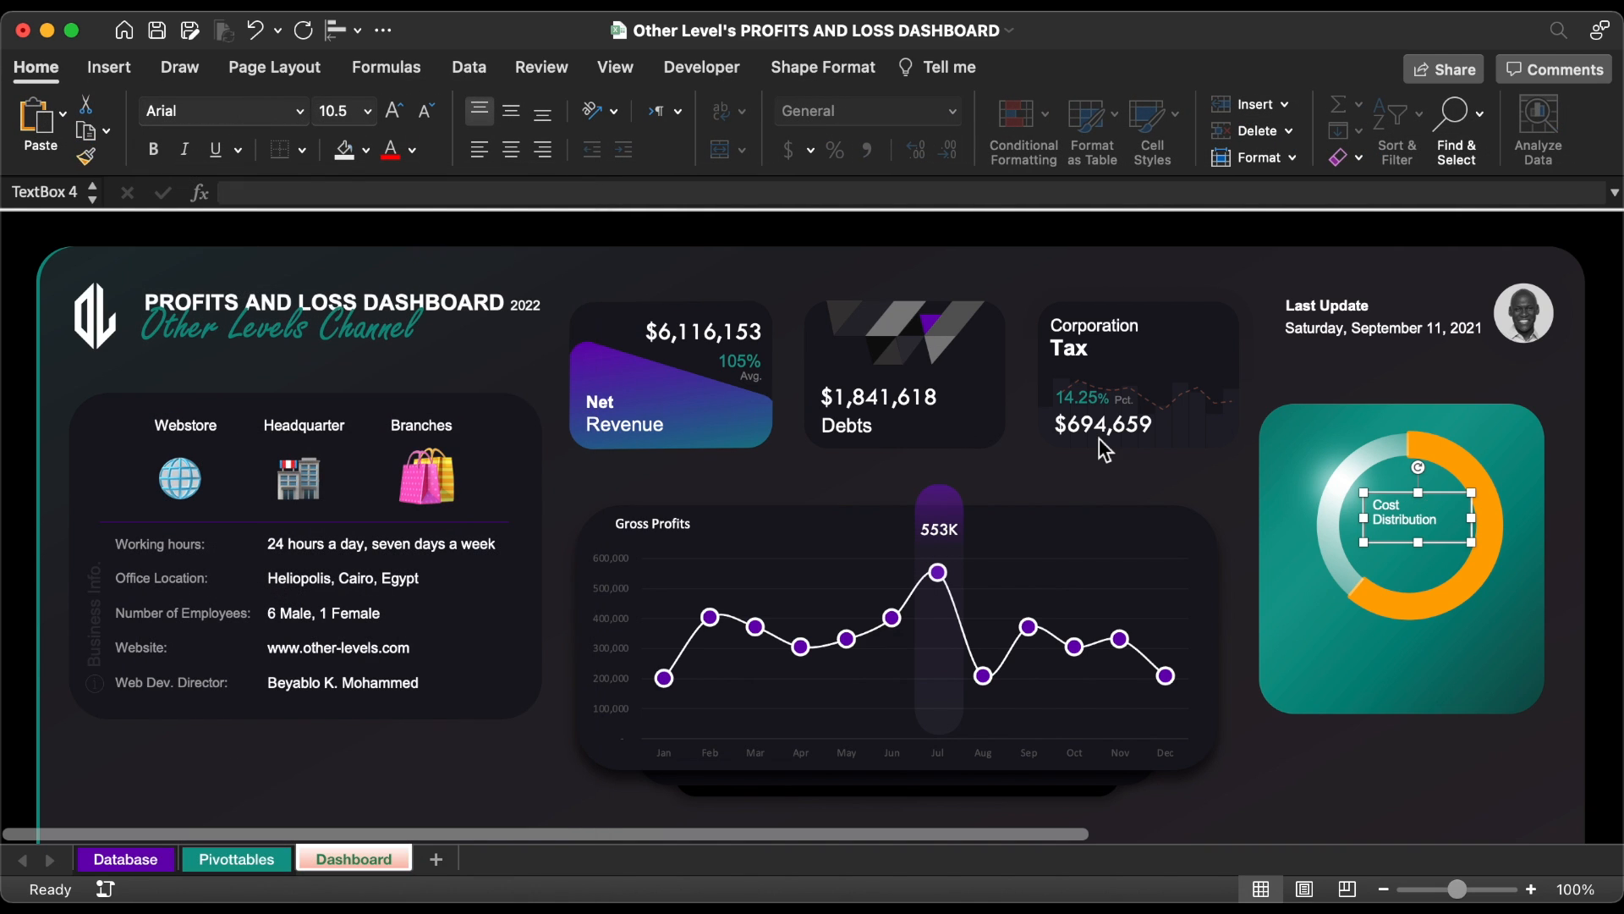
- Widen the Cost Distribution text box to fit its text on one line and centre the text vertically and horizontally
drag(1364, 519, 1338, 519)
click(511, 111)
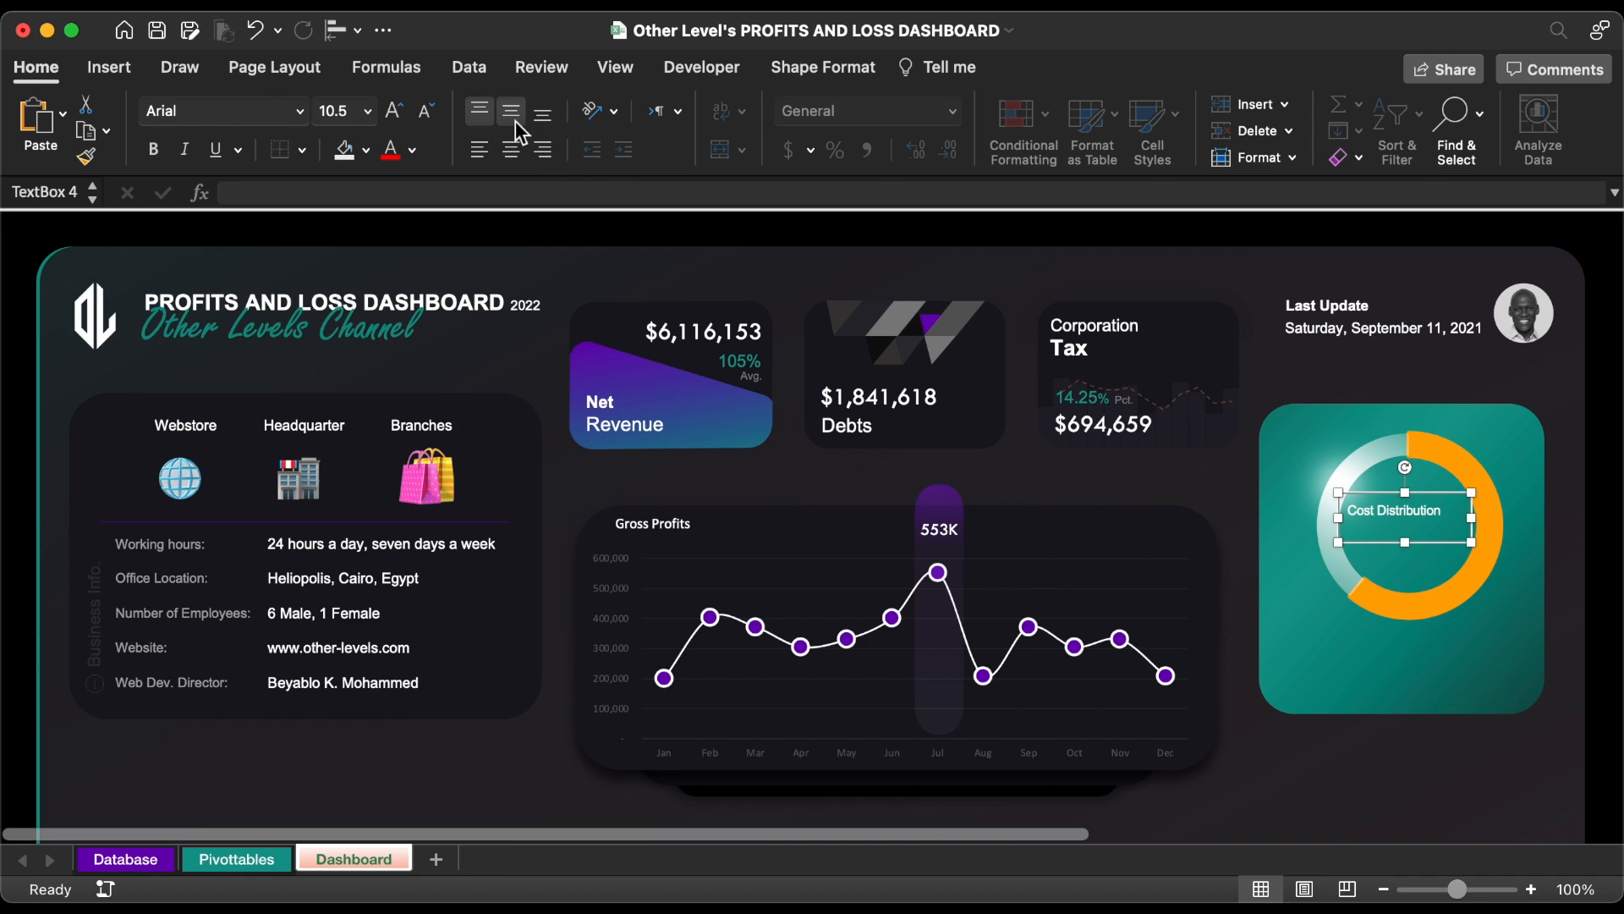
click(511, 149)
- Place two copies of the Cost Distribution label side by side below the doughnut and change their texts to "CAPEX" and "OPEX"
drag(1449, 504, 1517, 628)
click(1347, 632)
text(CAPEX)
triple_click(1504, 636)
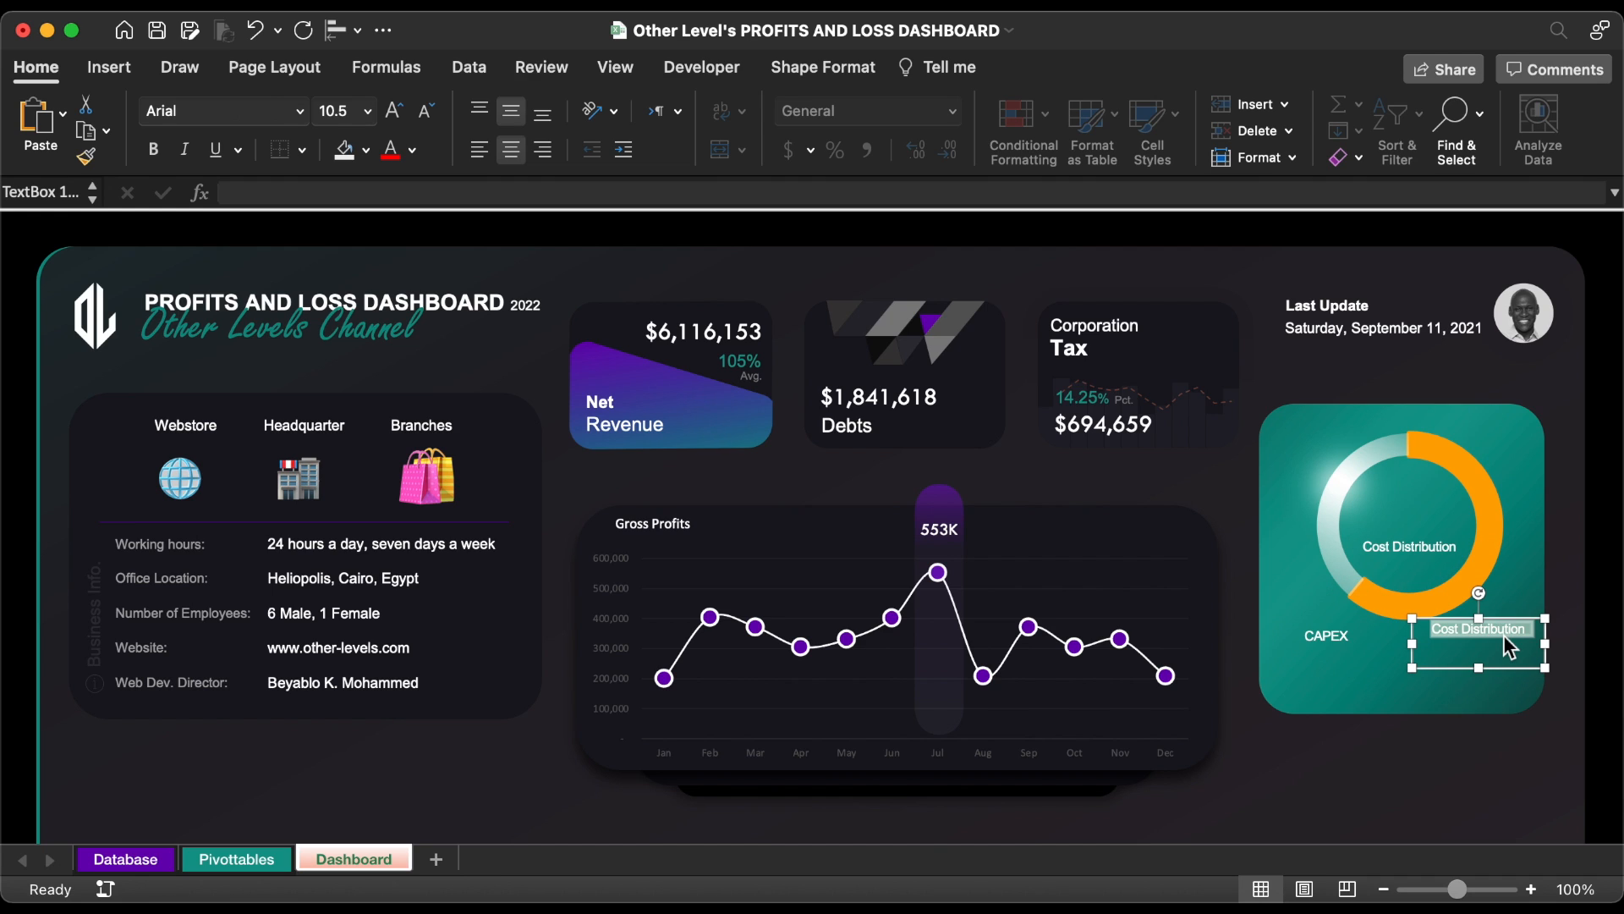
text(OPEX)
- Increase the CAPEX and OPEX labels to 12 pt and place copies of both directly beneath them
shift+click(1327, 643)
click(394, 111)
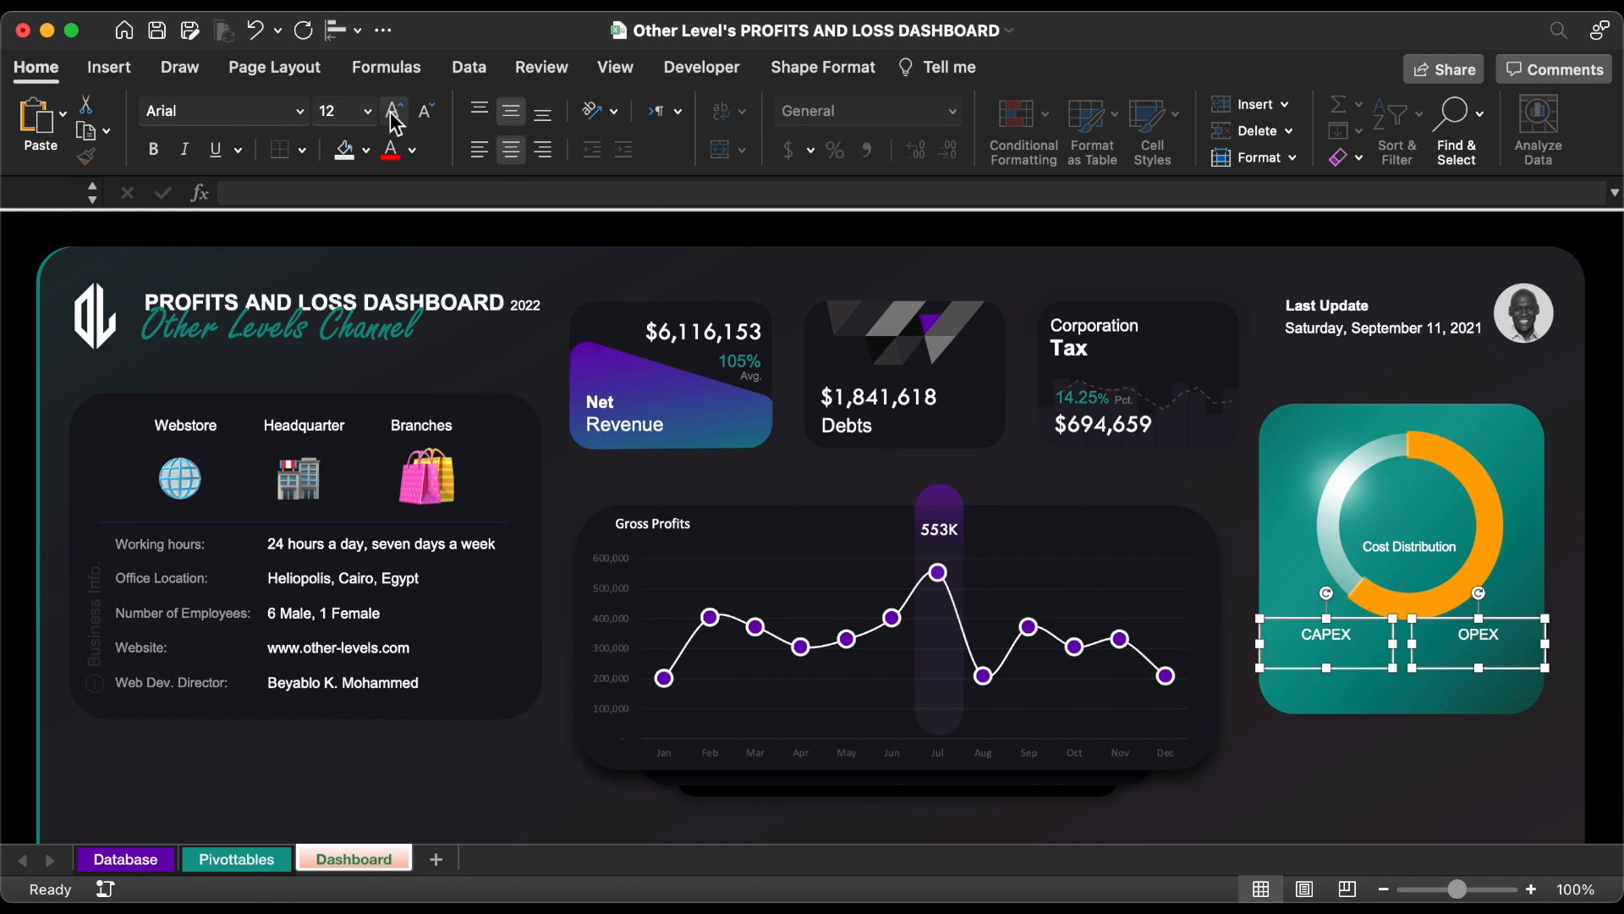
mouse_move(1512, 628)
mouse_down()
mouse_move(1512, 659)
mouse_move(1511, 640)
mouse_up()
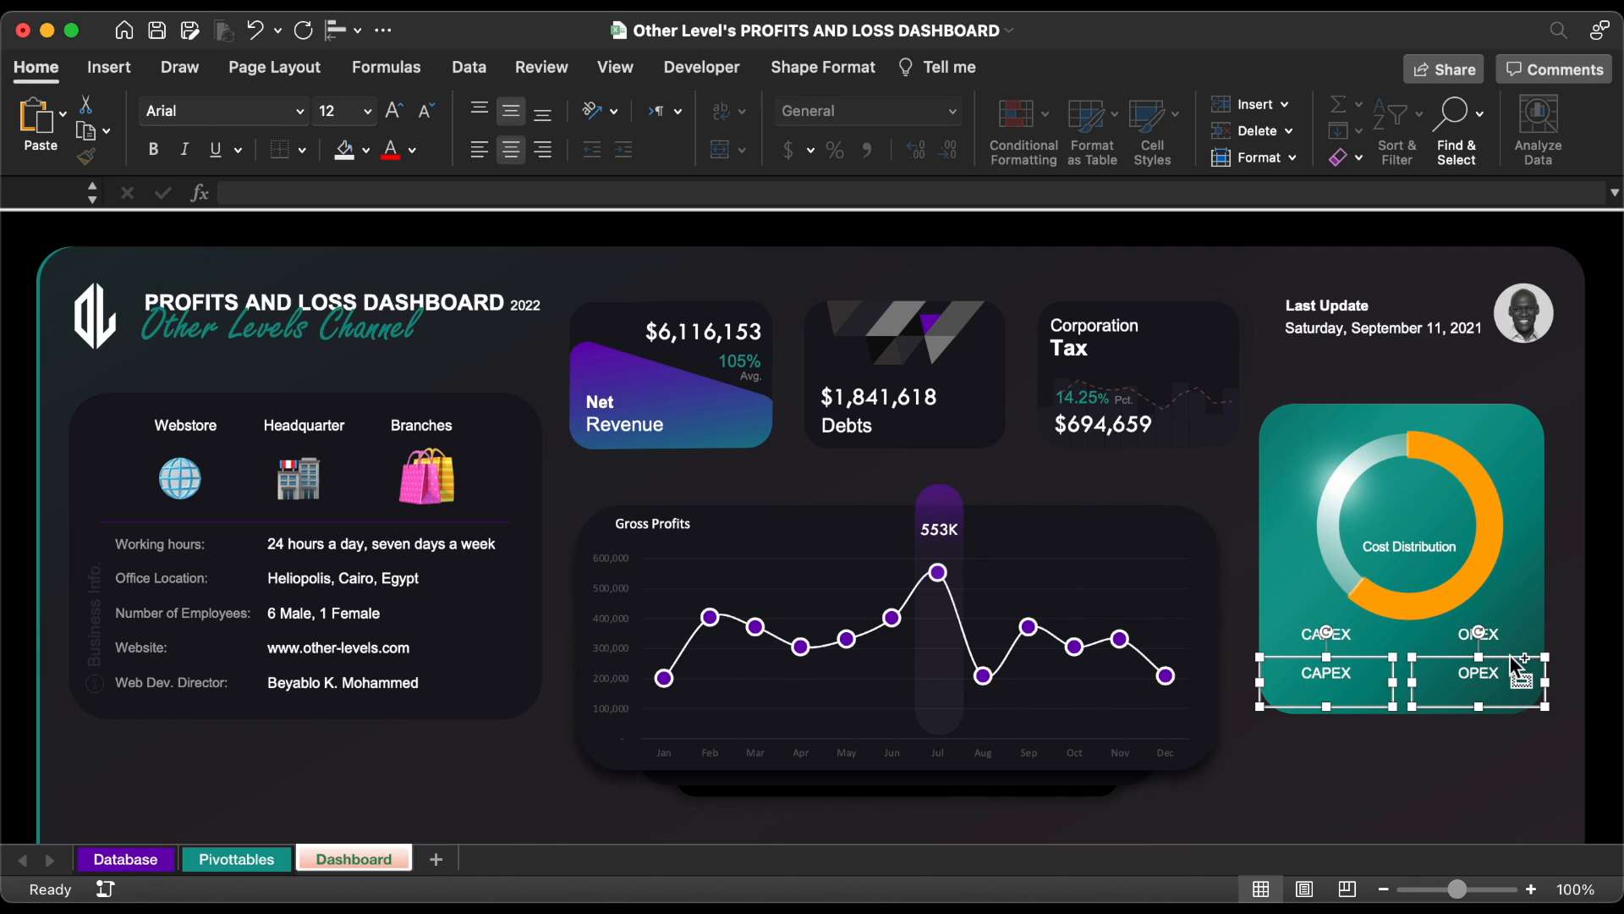
- Clear the text of the lower CAPEX copy and begin a formula for that text box
triple_click(1327, 680)
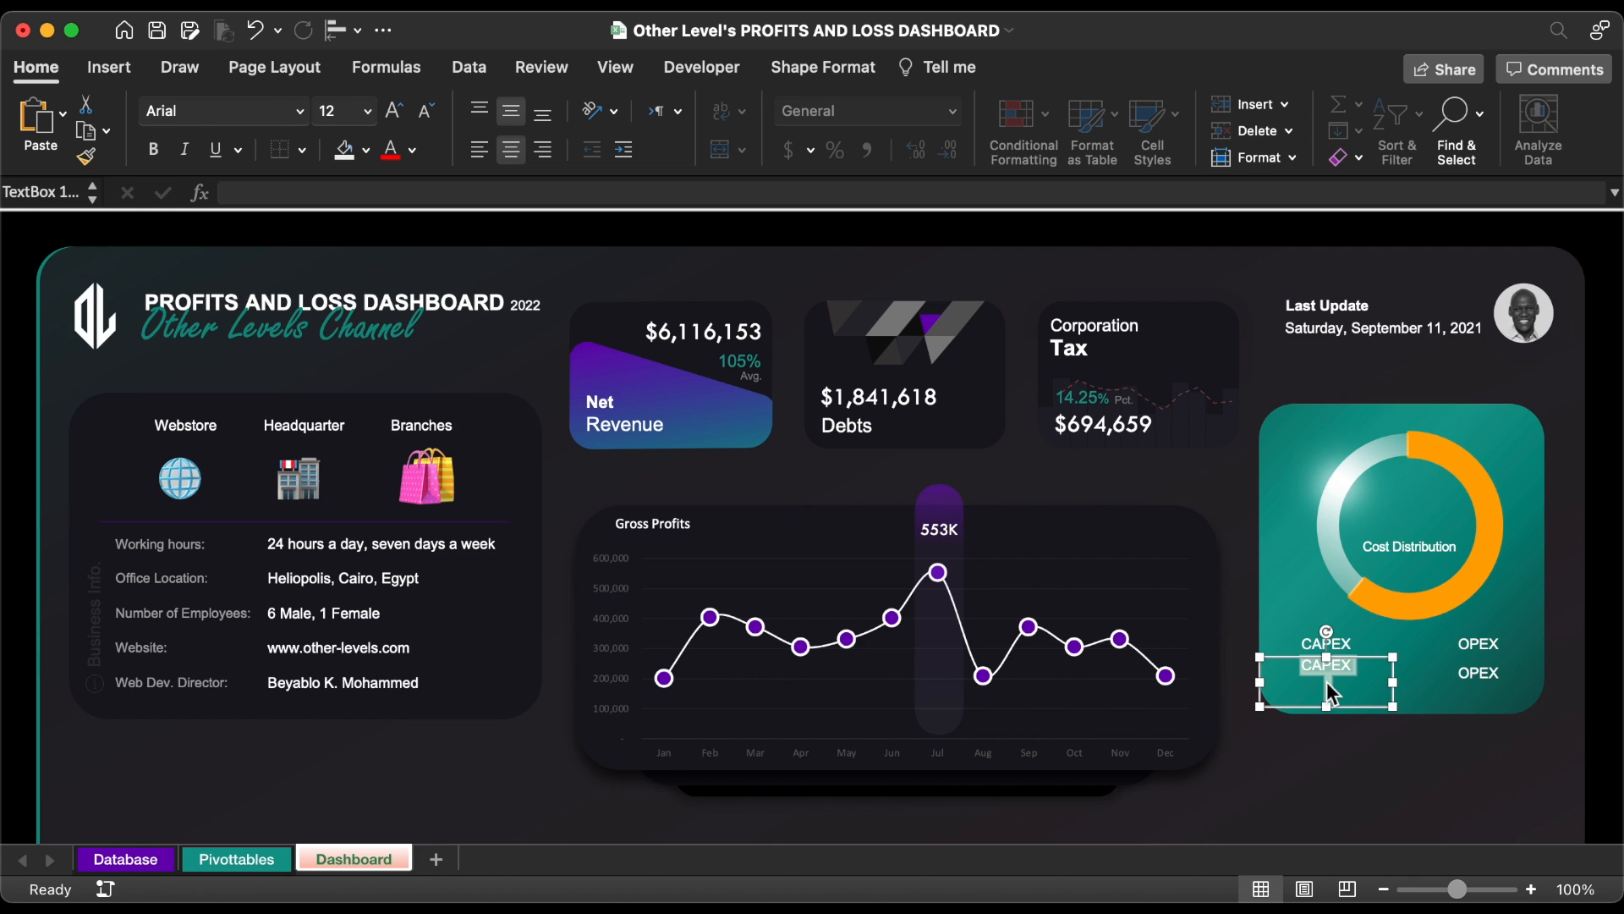
key(BackSpace)
click(730, 192)
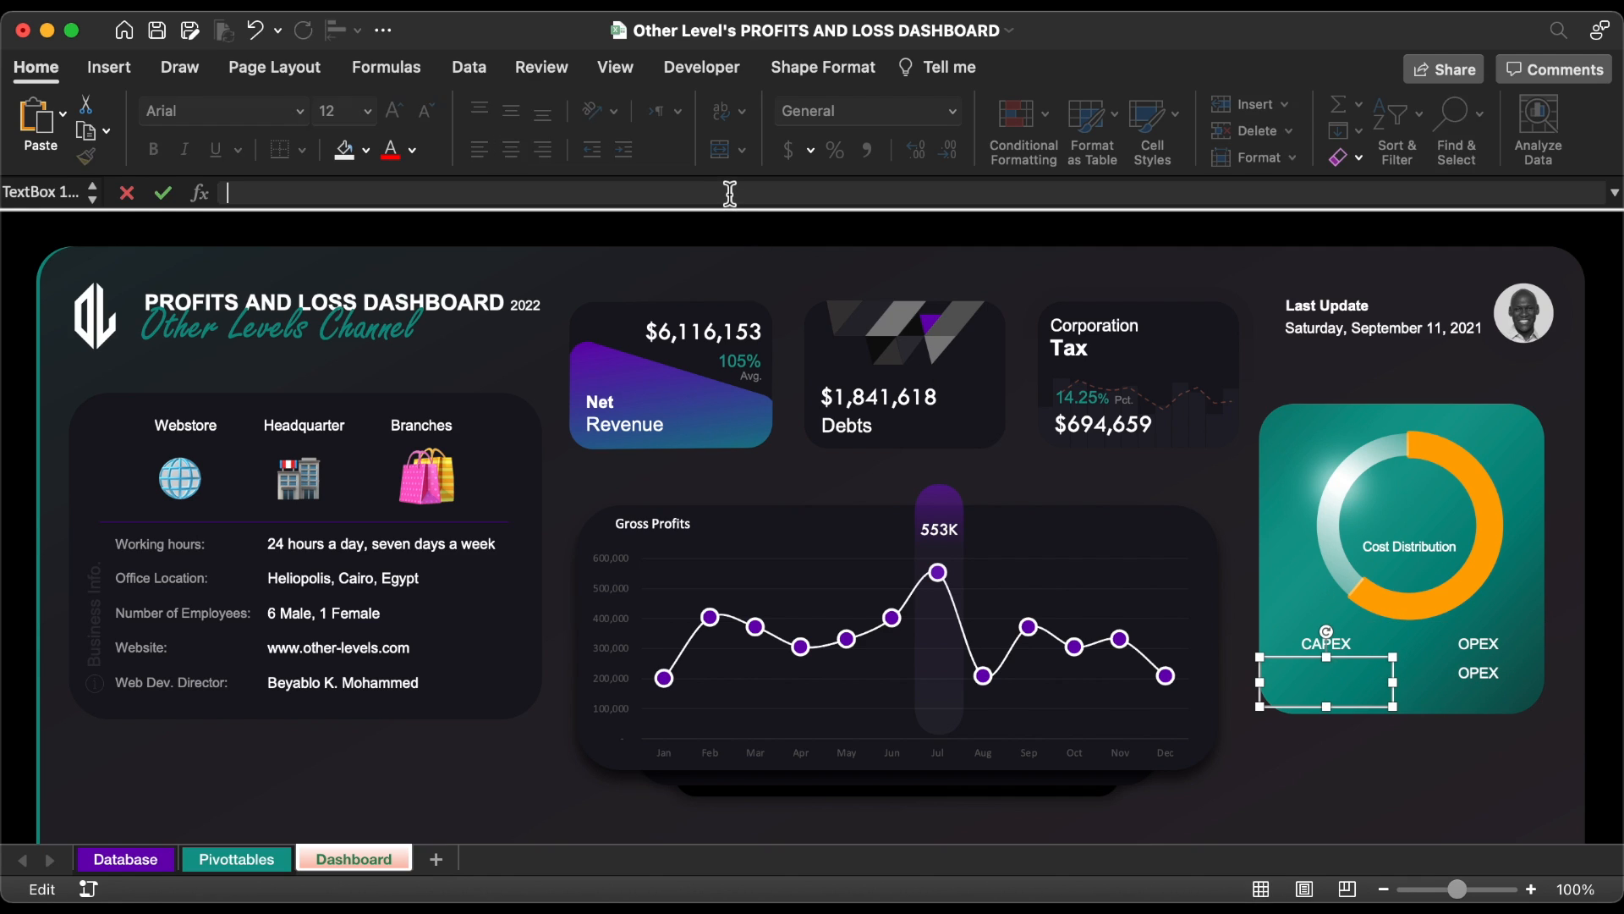
- Link the text box under the CAPEX label to cell AF8 of the Pivottables sheet
text(=)
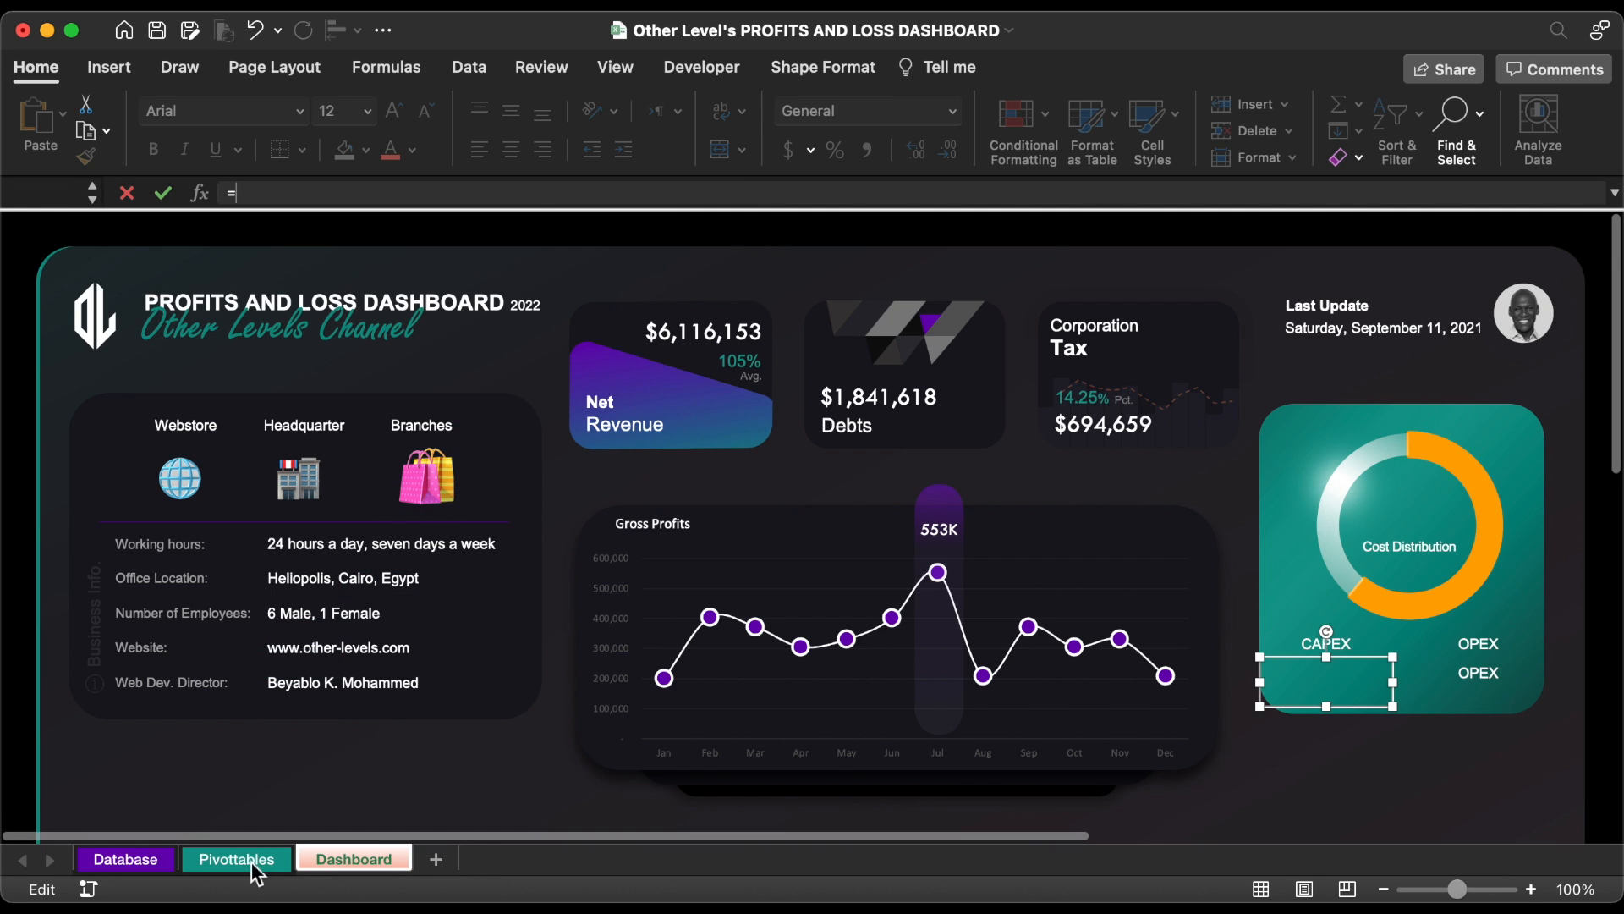
click(241, 859)
click(403, 452)
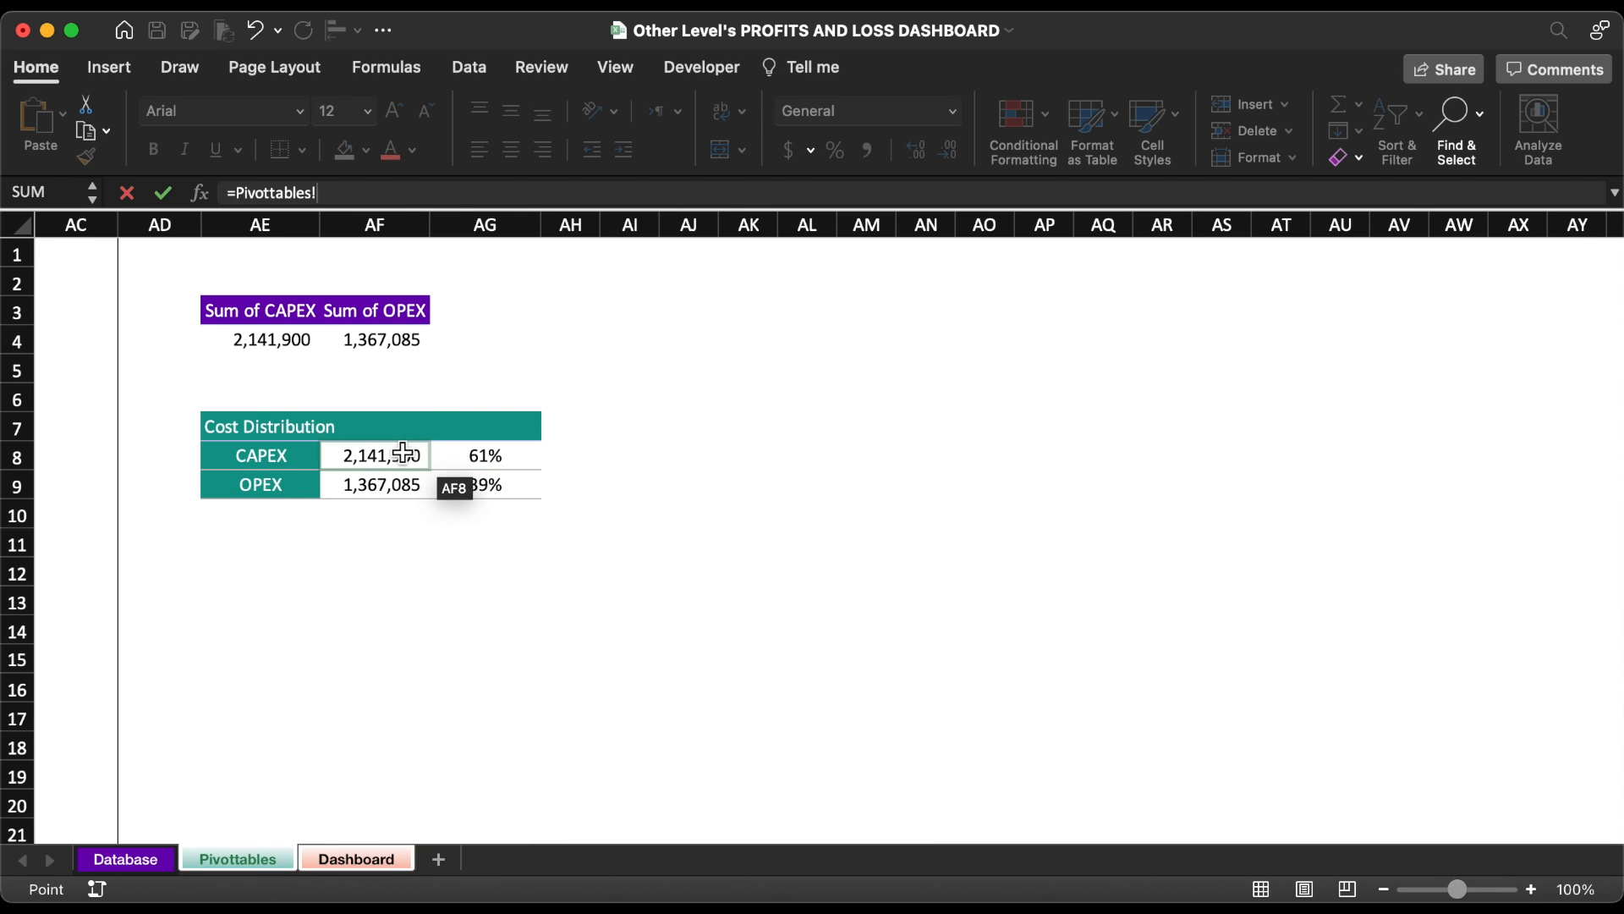
key(Return)
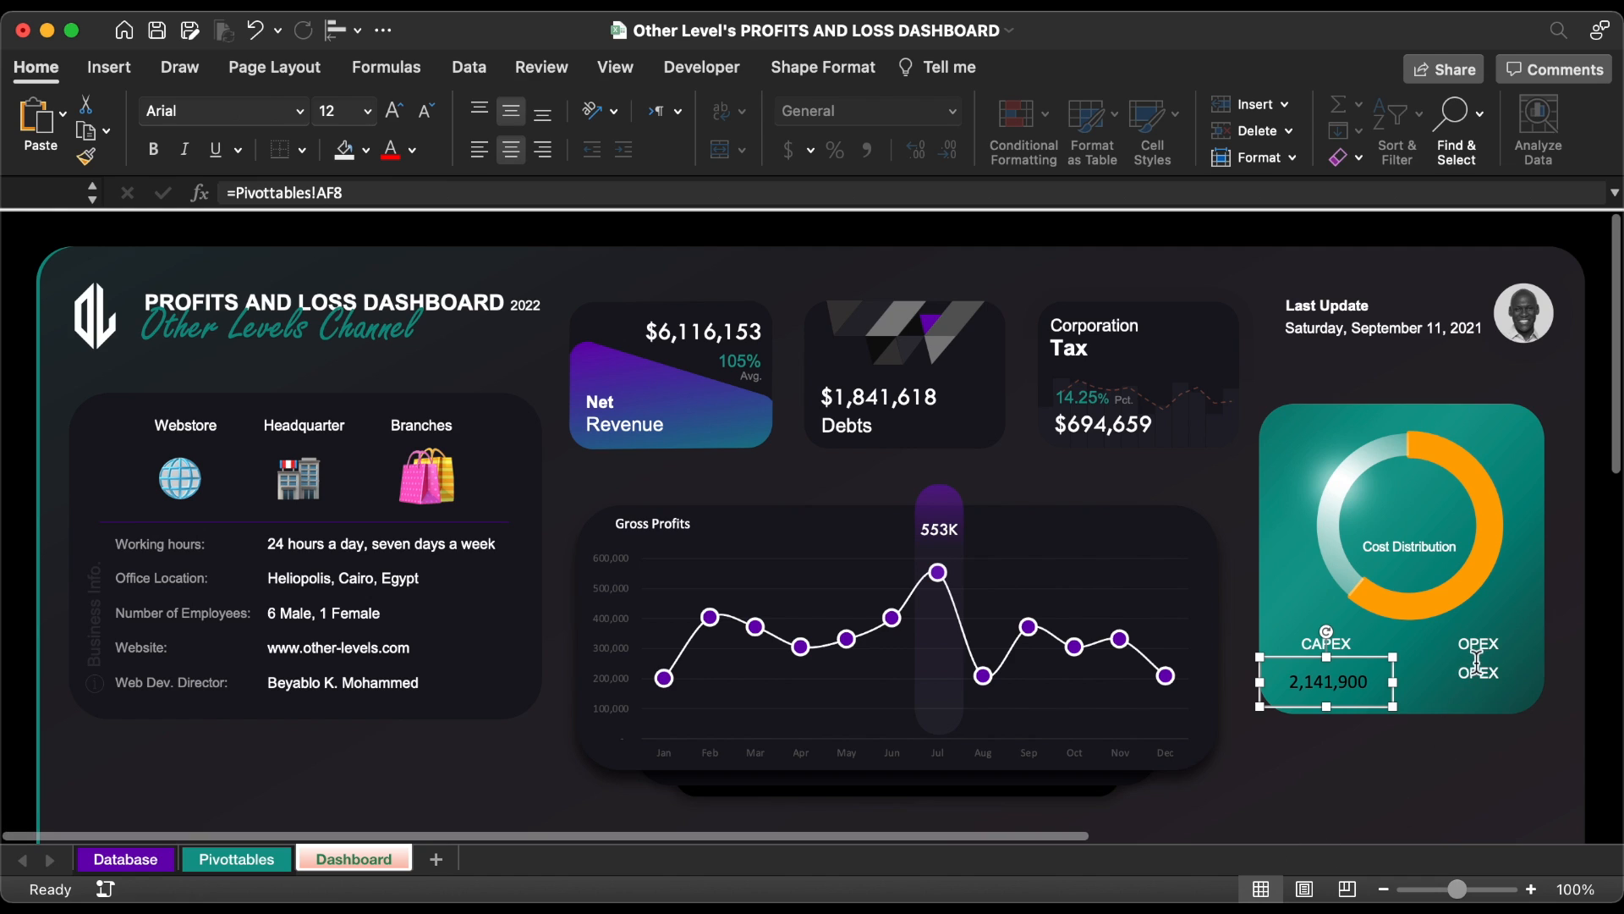
- Link the lower text box under the OPEX label to cell AF9 of the Pivottables sheet
click(1476, 669)
click(641, 193)
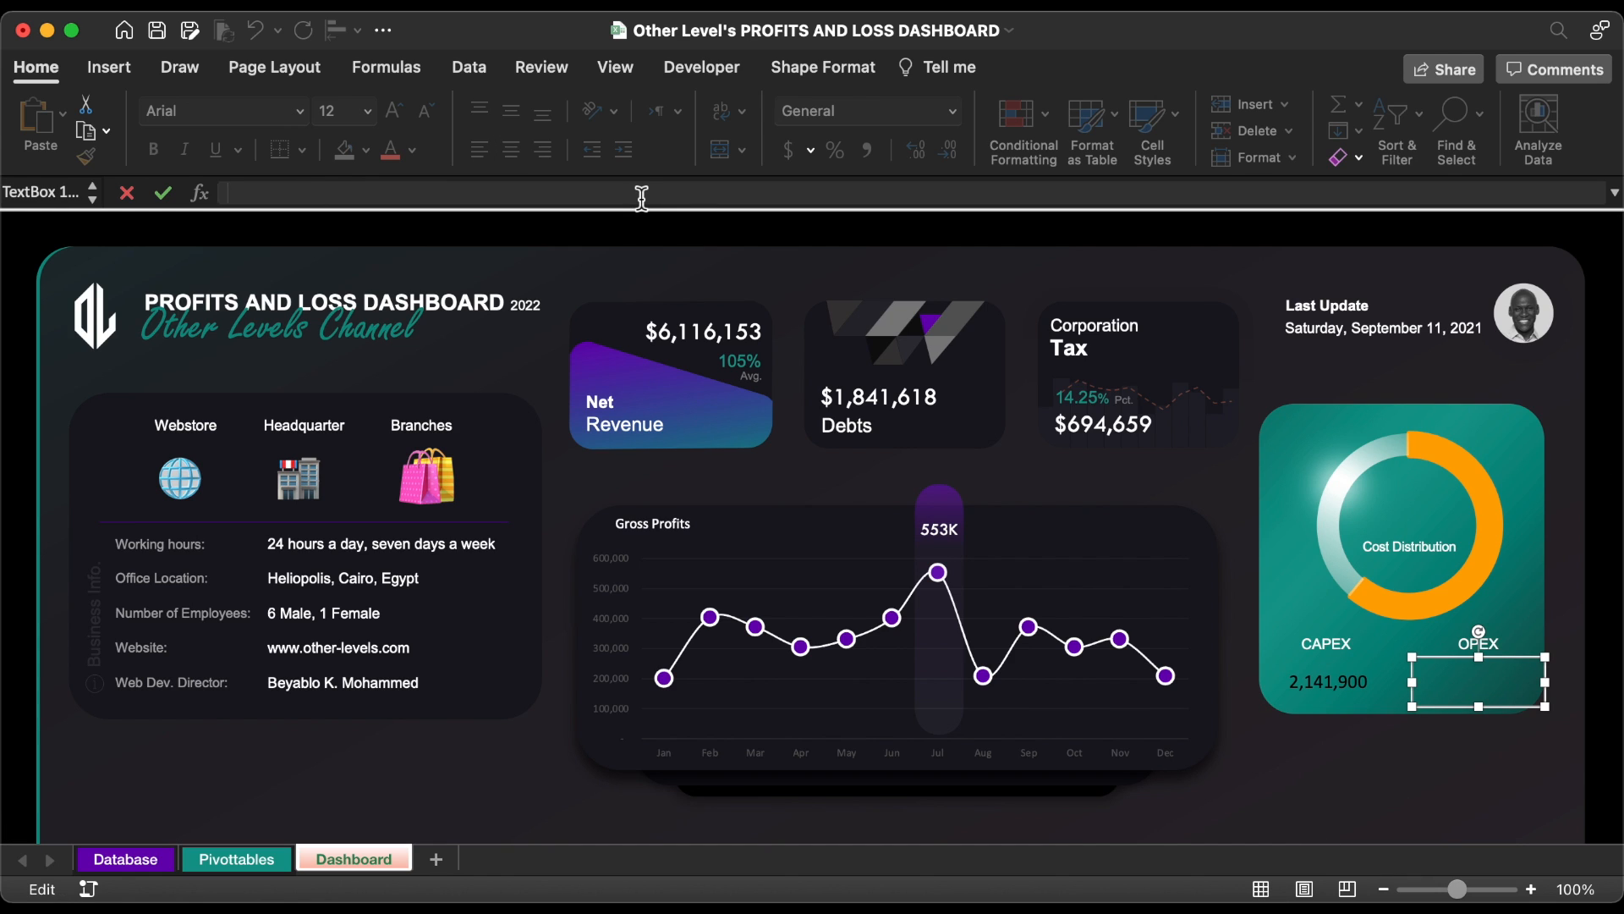
click(264, 861)
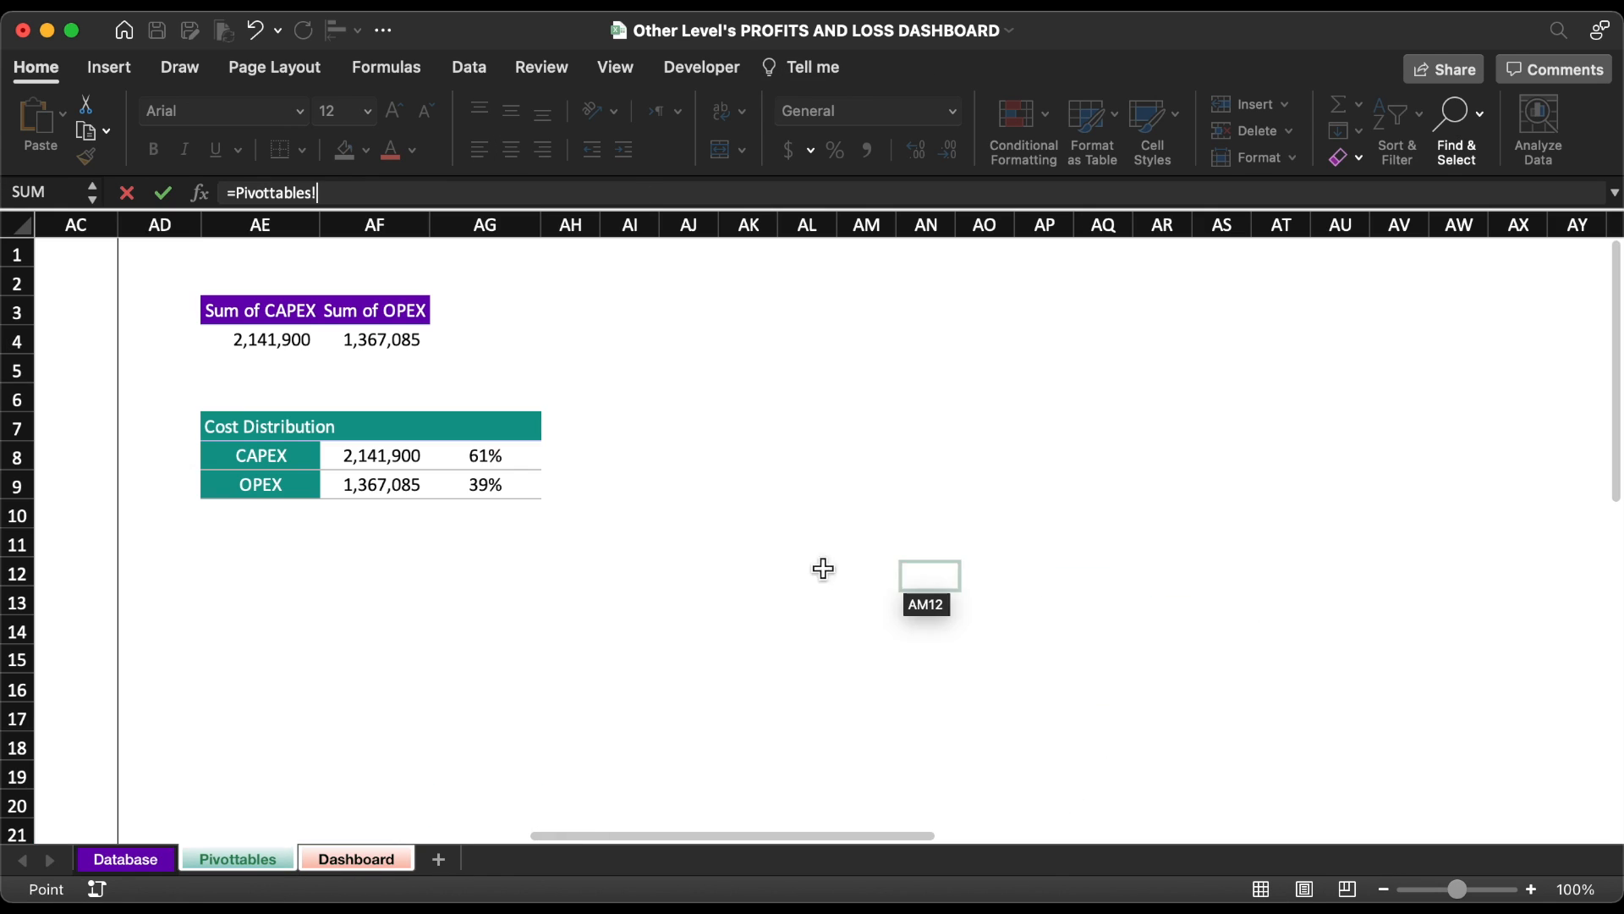
click(382, 484)
key(Return)
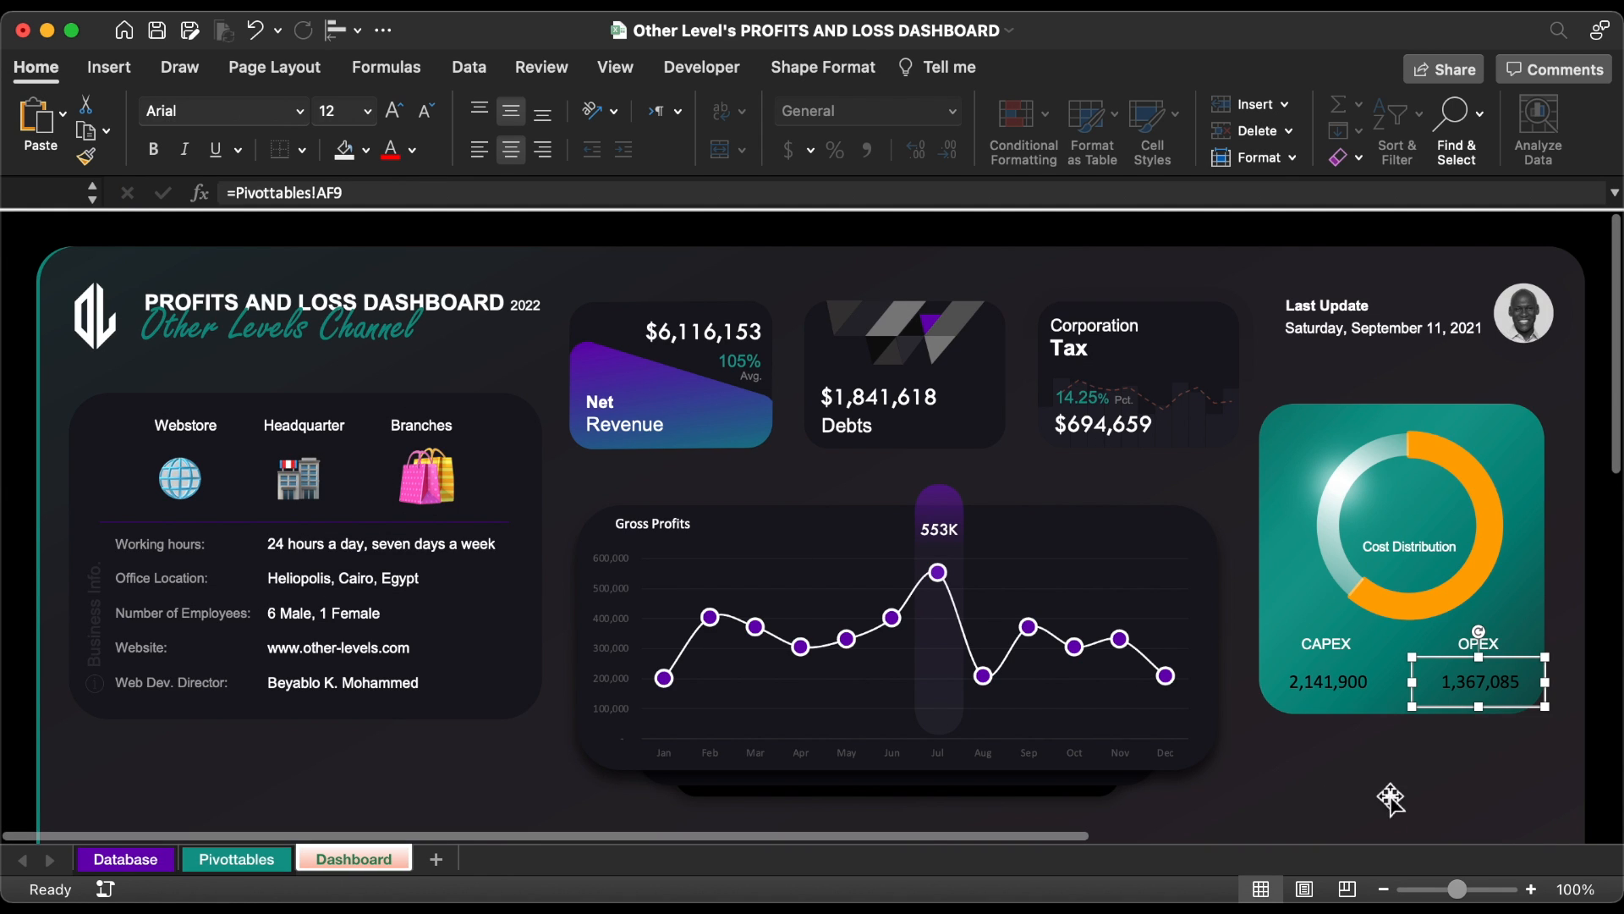
- Format the CAPEX and OPEX value text boxes together in white, size 18, Tw Cen MT
shift+click(1353, 679)
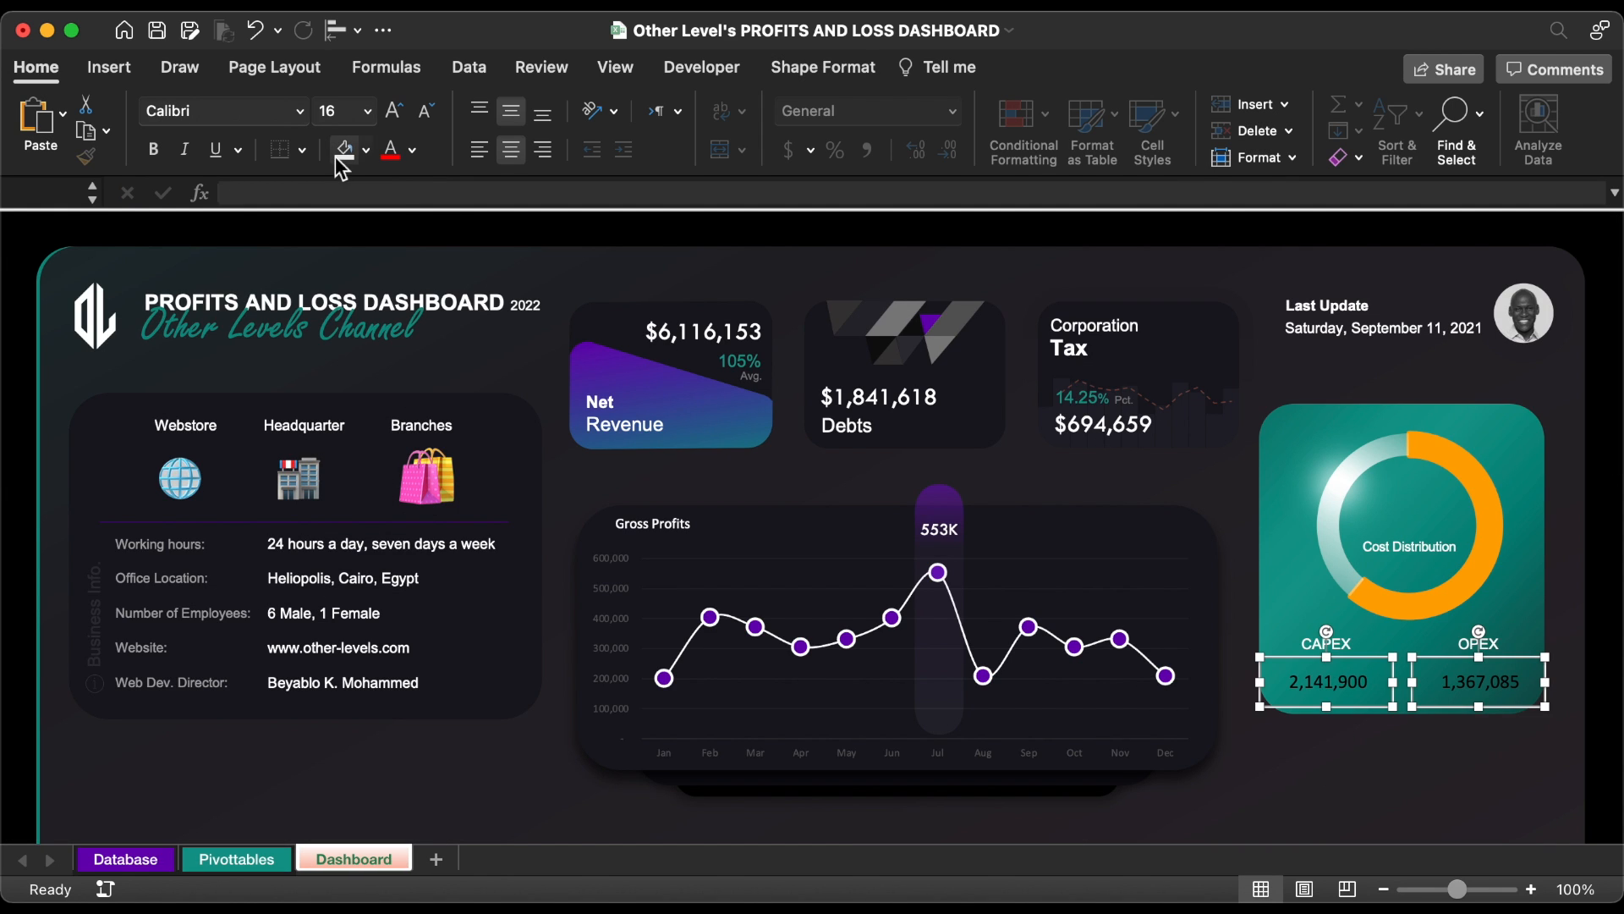
click(412, 149)
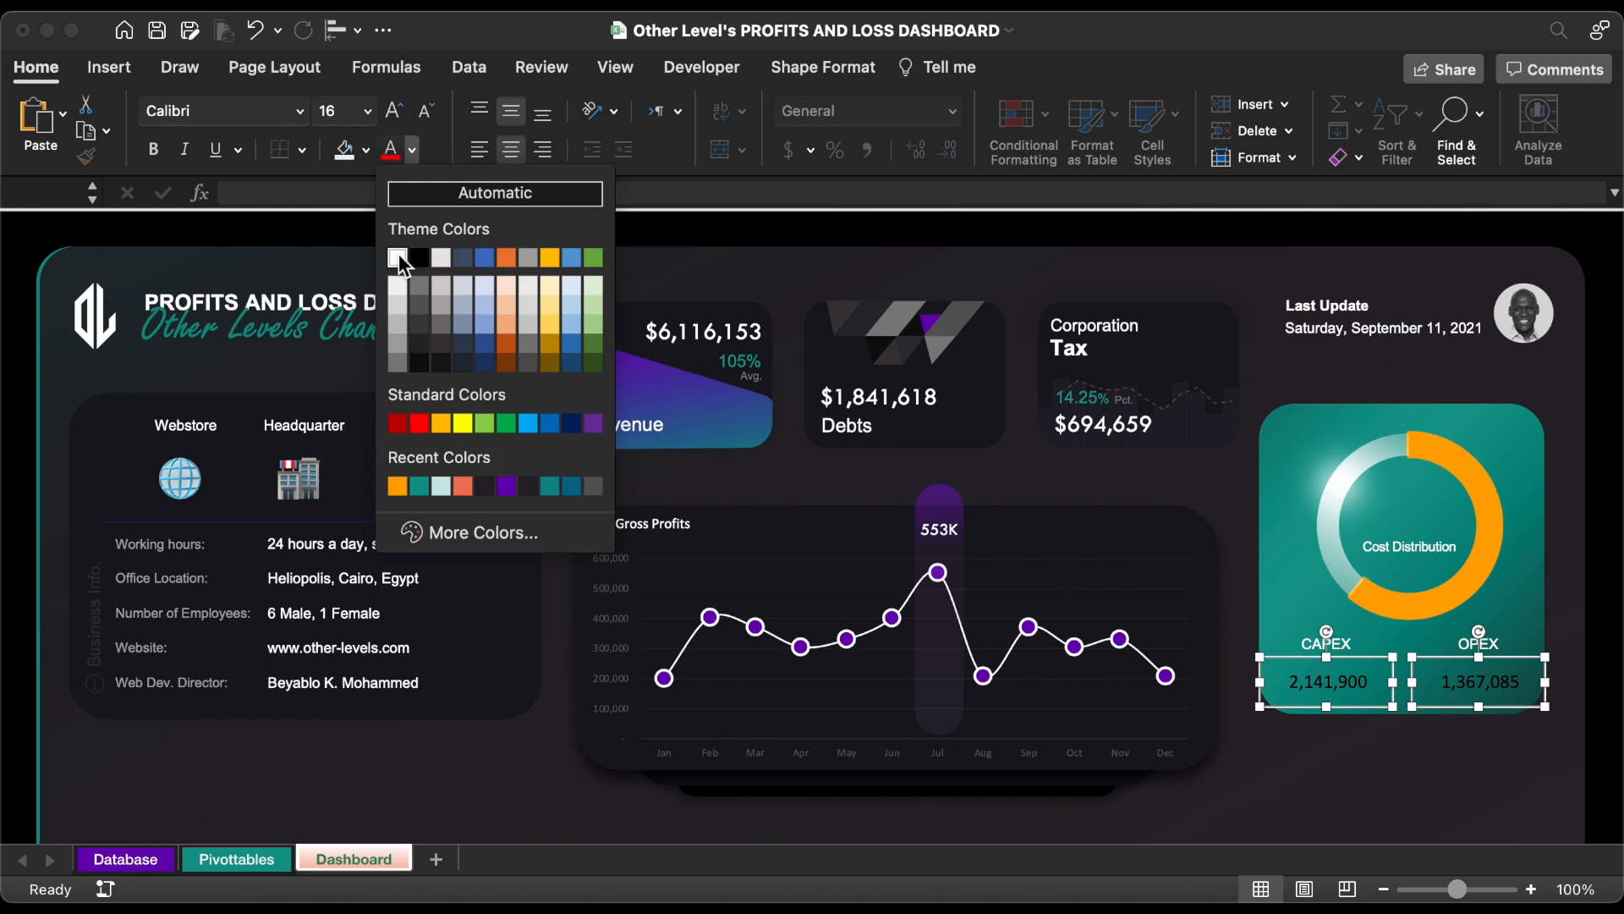
click(397, 255)
click(369, 112)
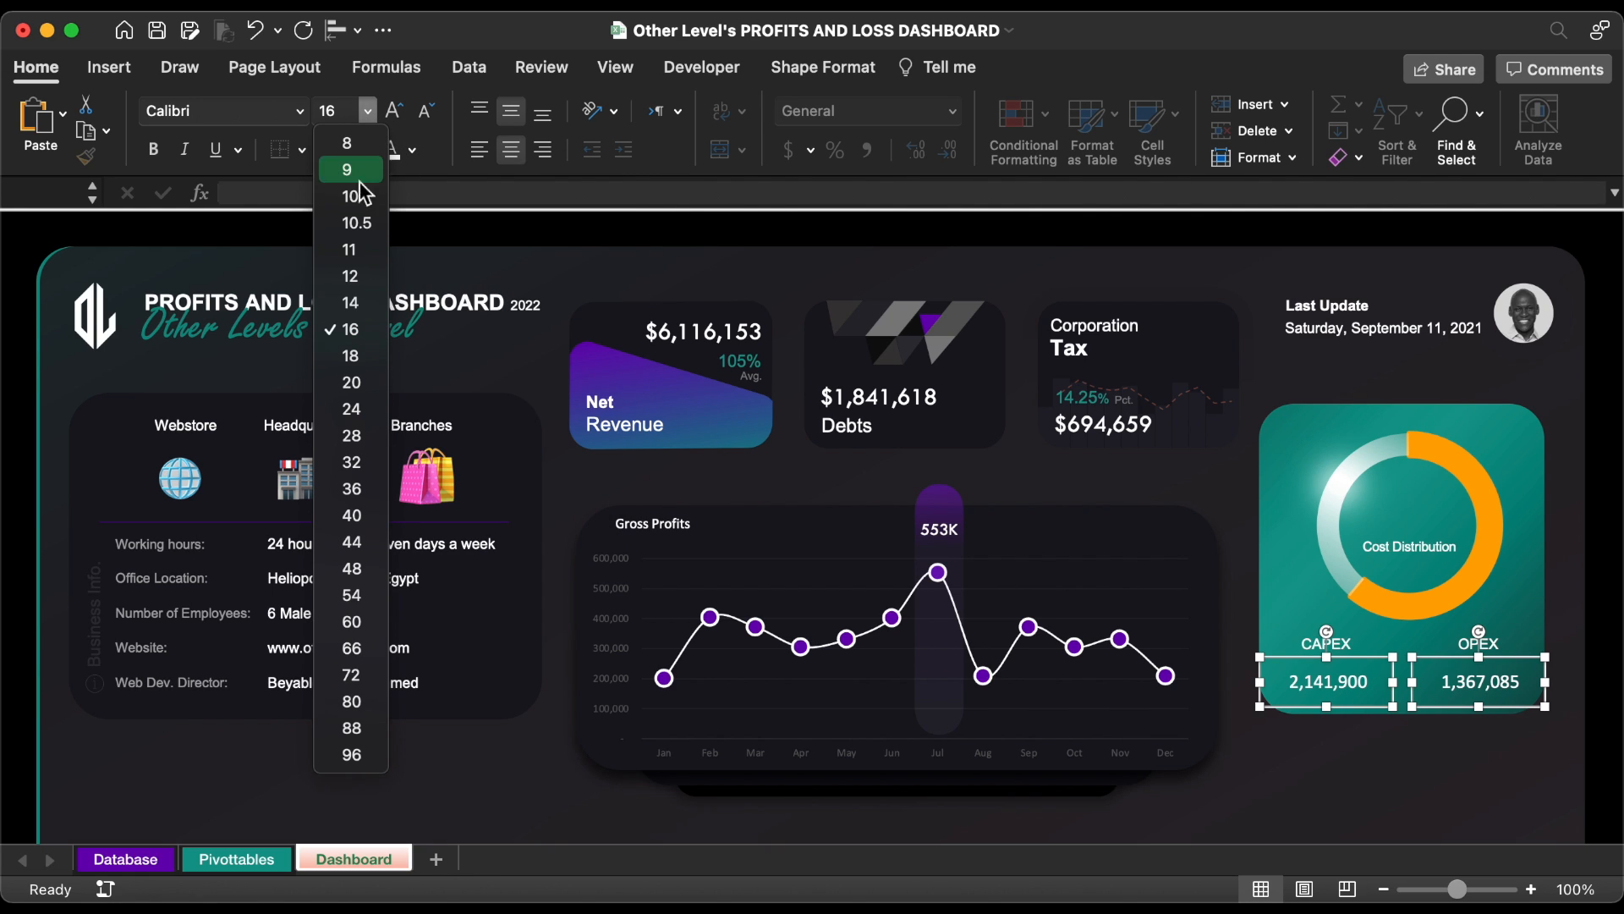
click(352, 356)
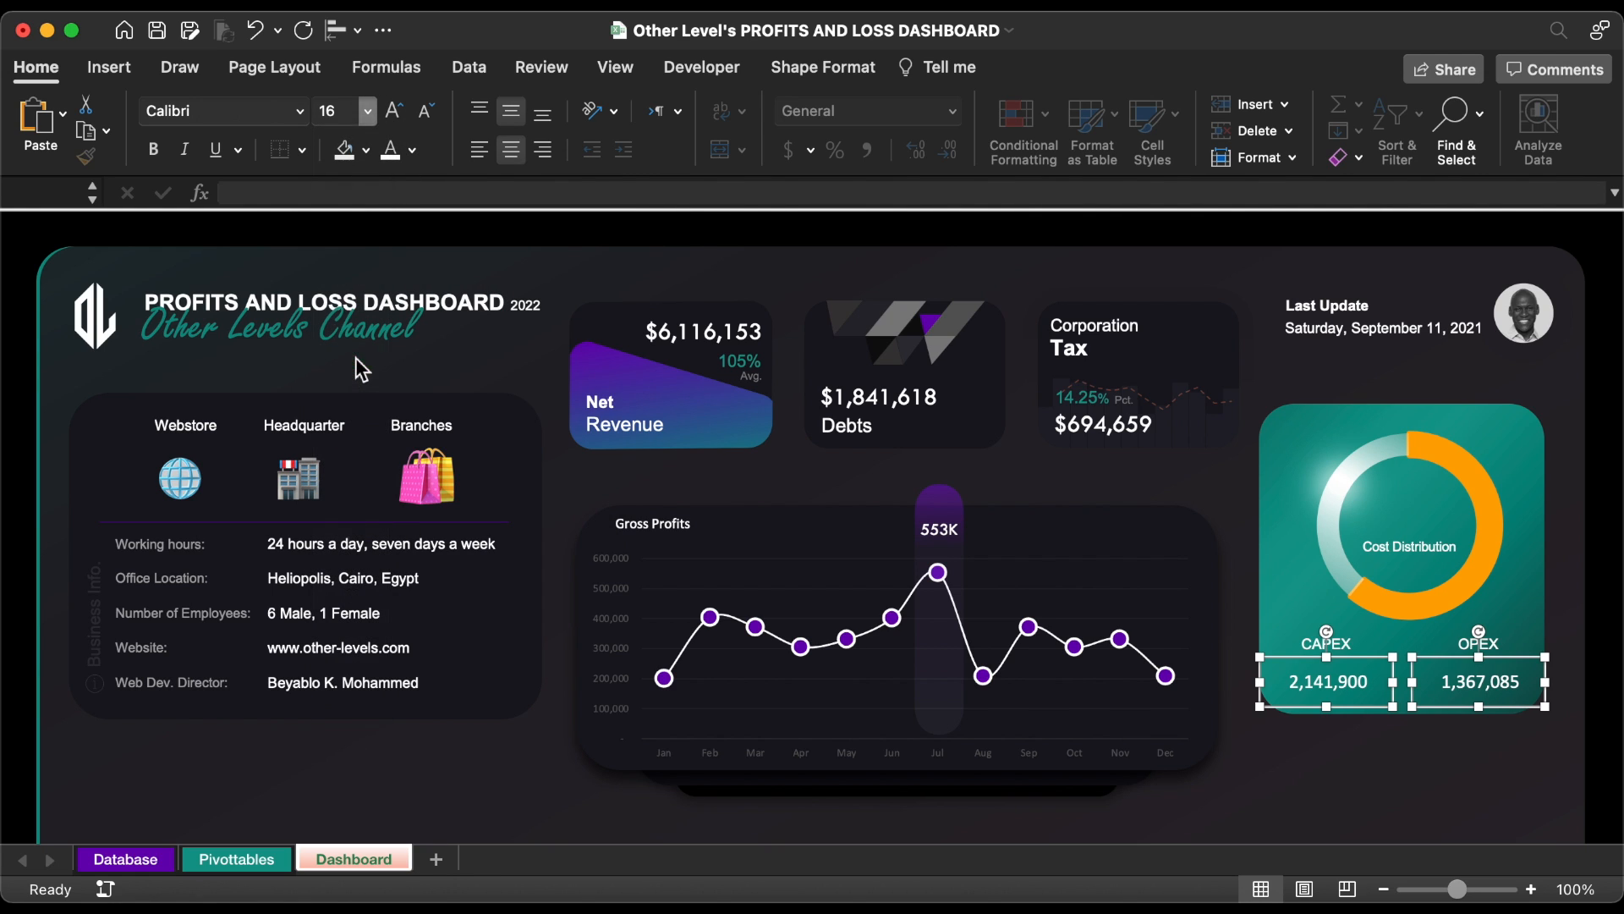
click(299, 112)
click(541, 388)
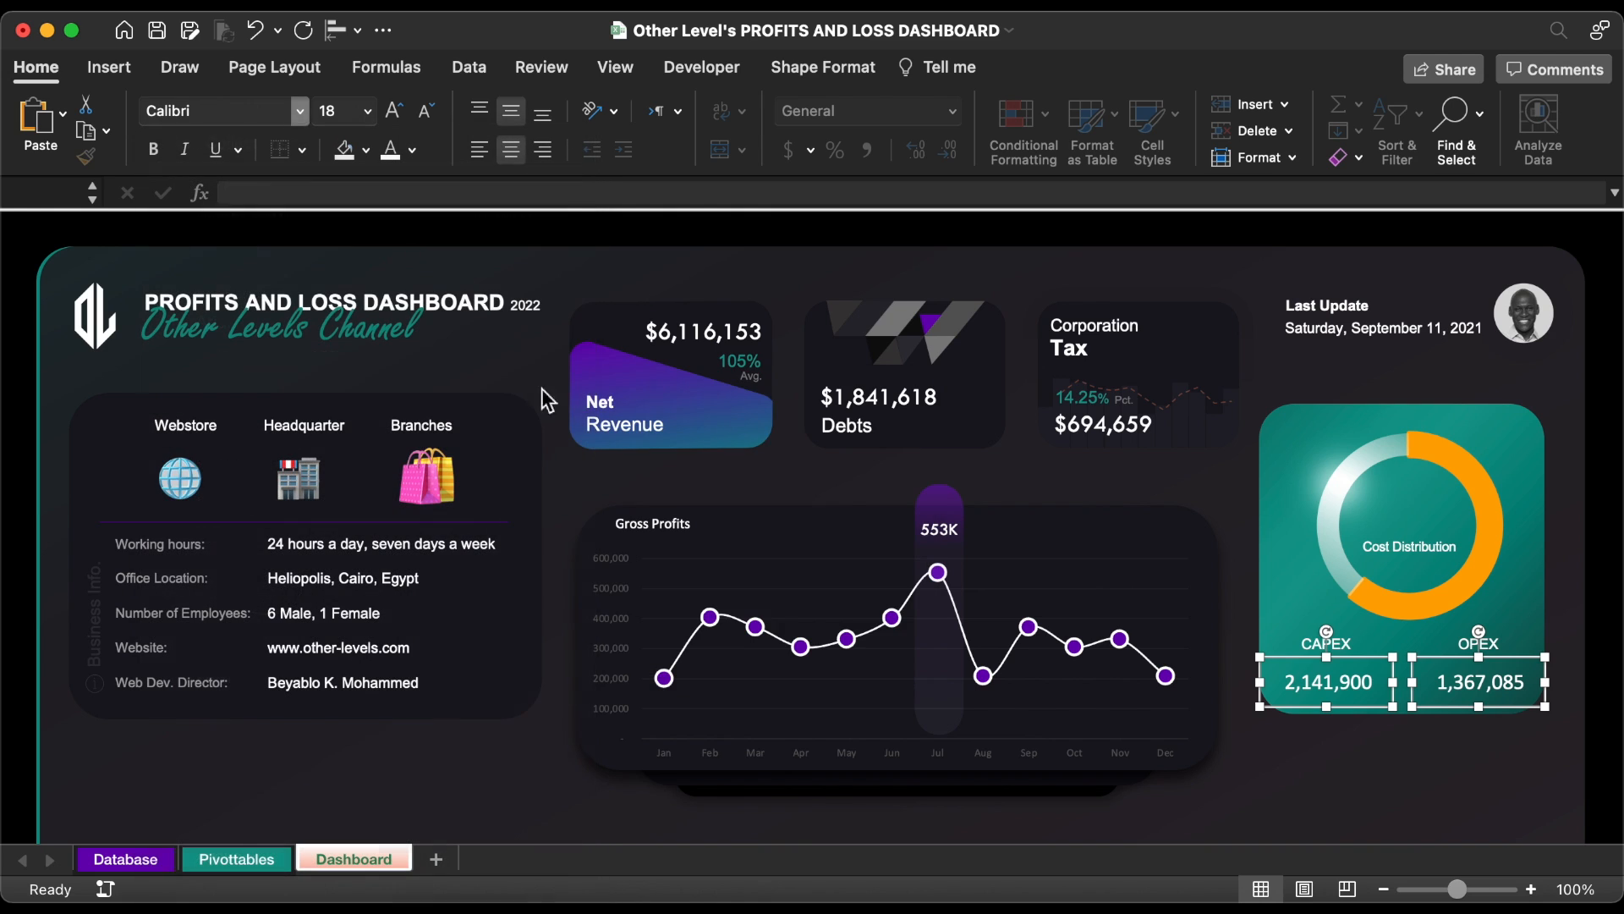
- Duplicate the Cost Distribution label just above itself inside the doughnut and link the copy to cell AG9 of the Pivottables sheet
click(1434, 529)
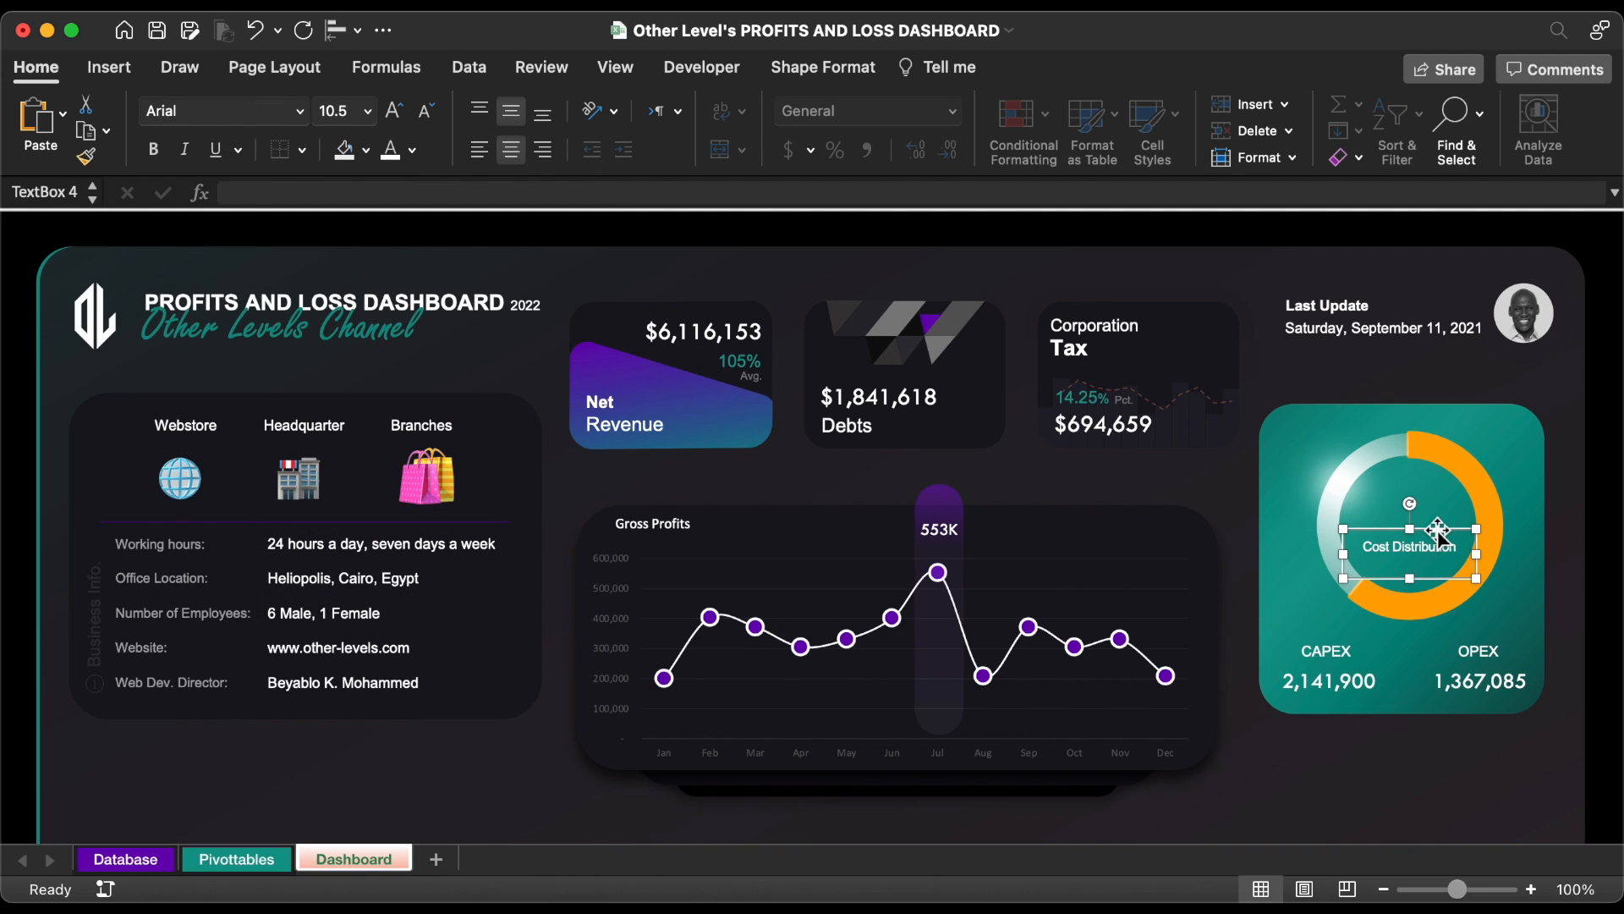
drag(1438, 533, 1438, 486)
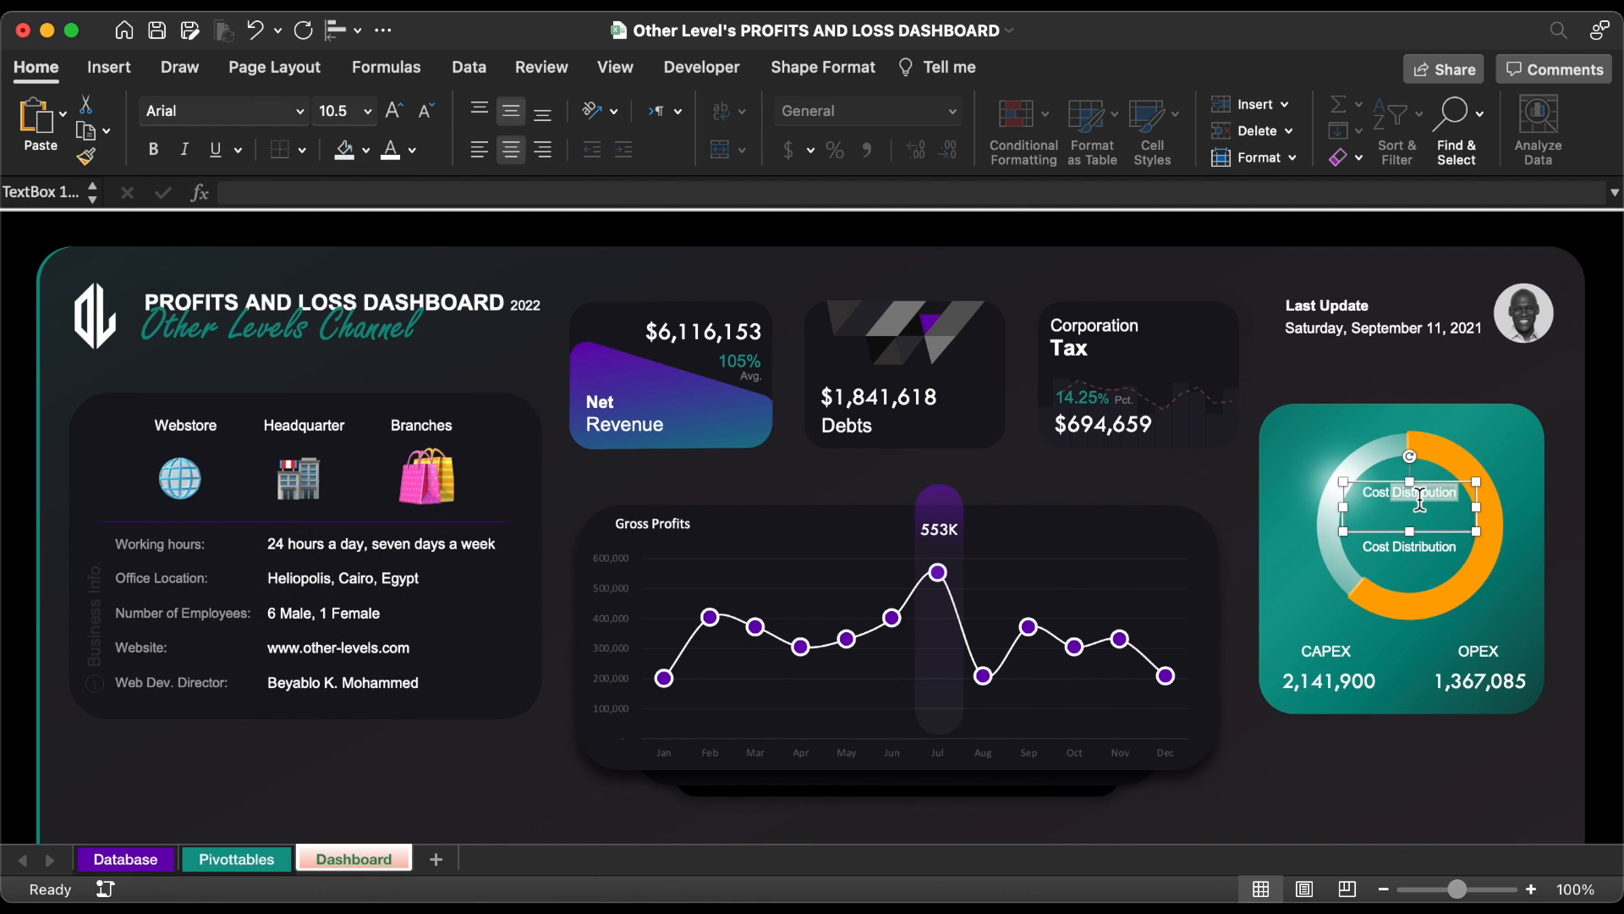
text(Cost)
click(1182, 193)
text(=)
click(245, 857)
click(507, 484)
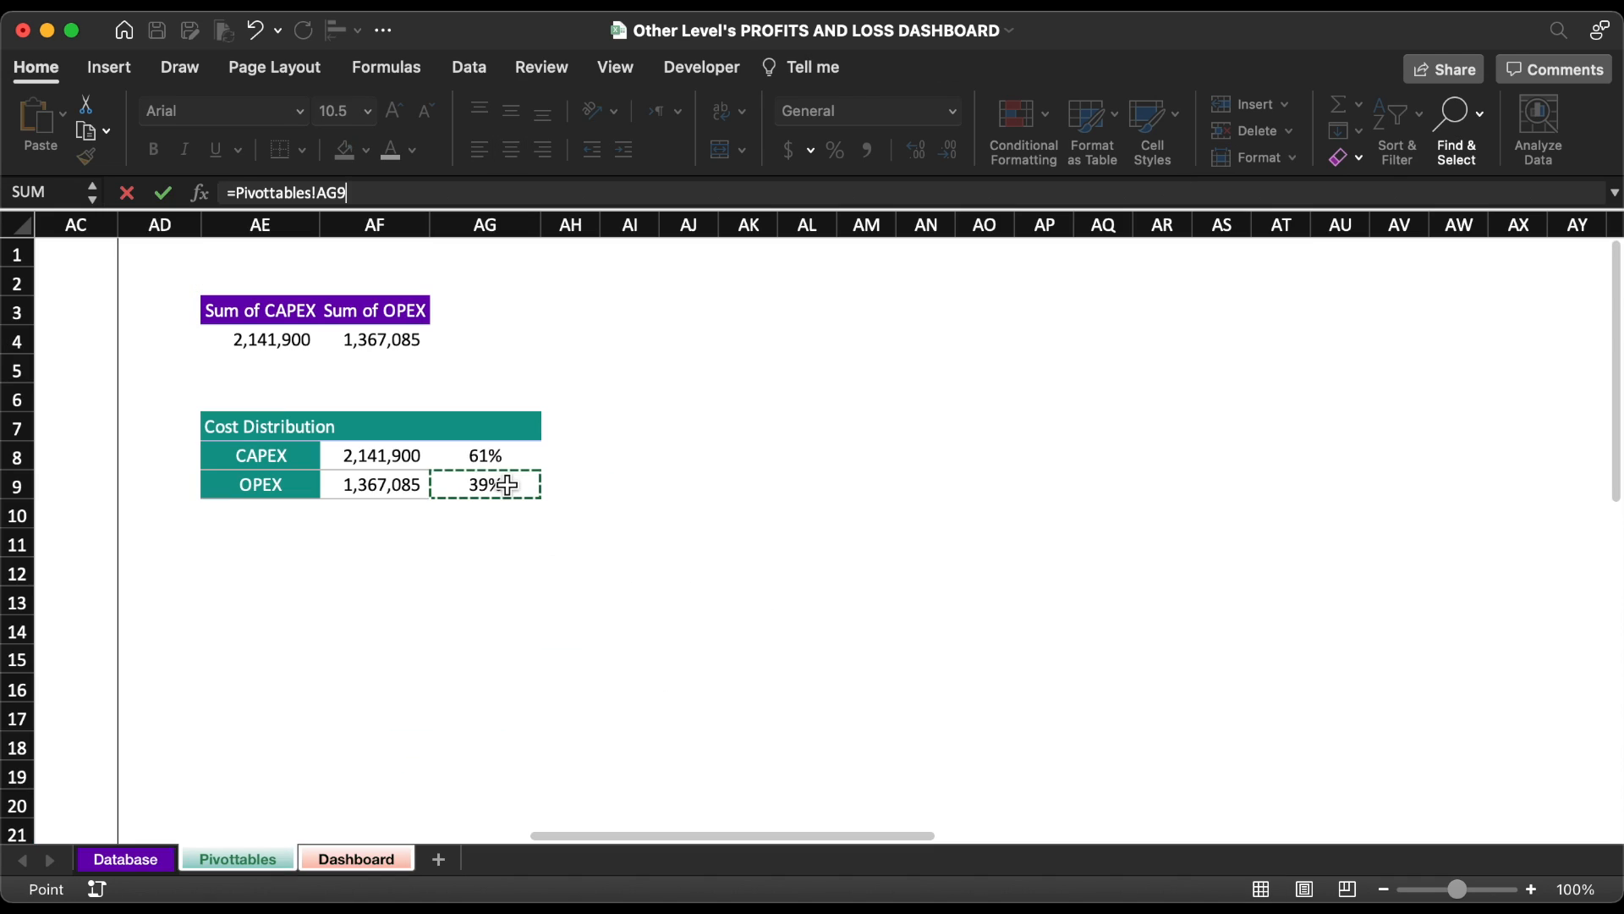
key(Return)
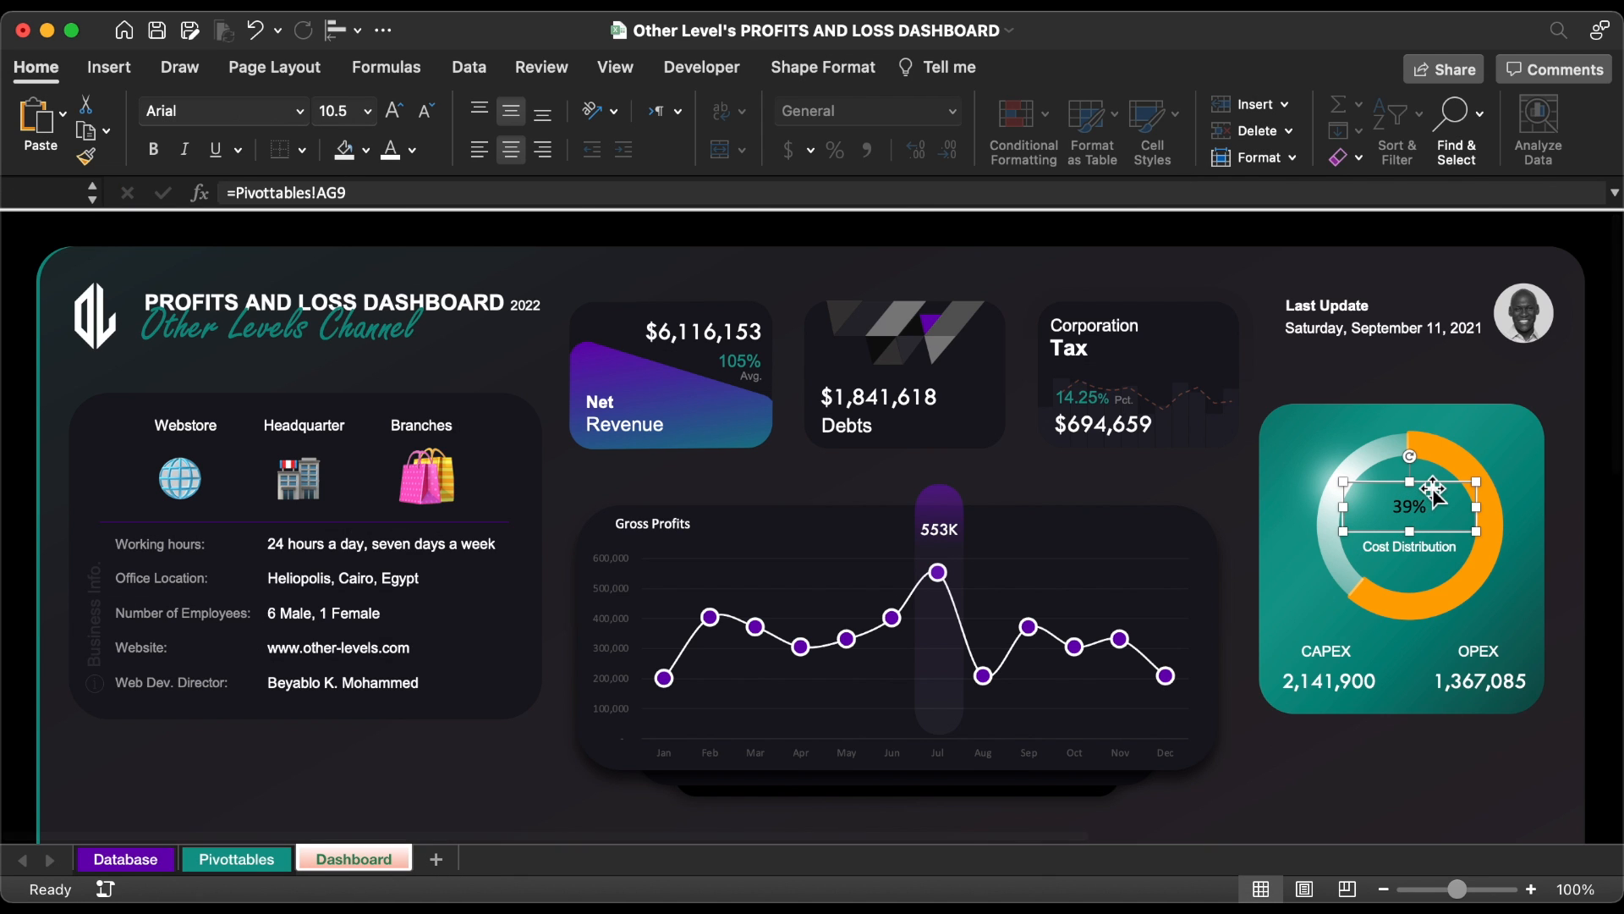
- Format the doughnut's percentage in white, size 40, Tw Cen MT, and move it down close to the Cost Distribution label
click(367, 111)
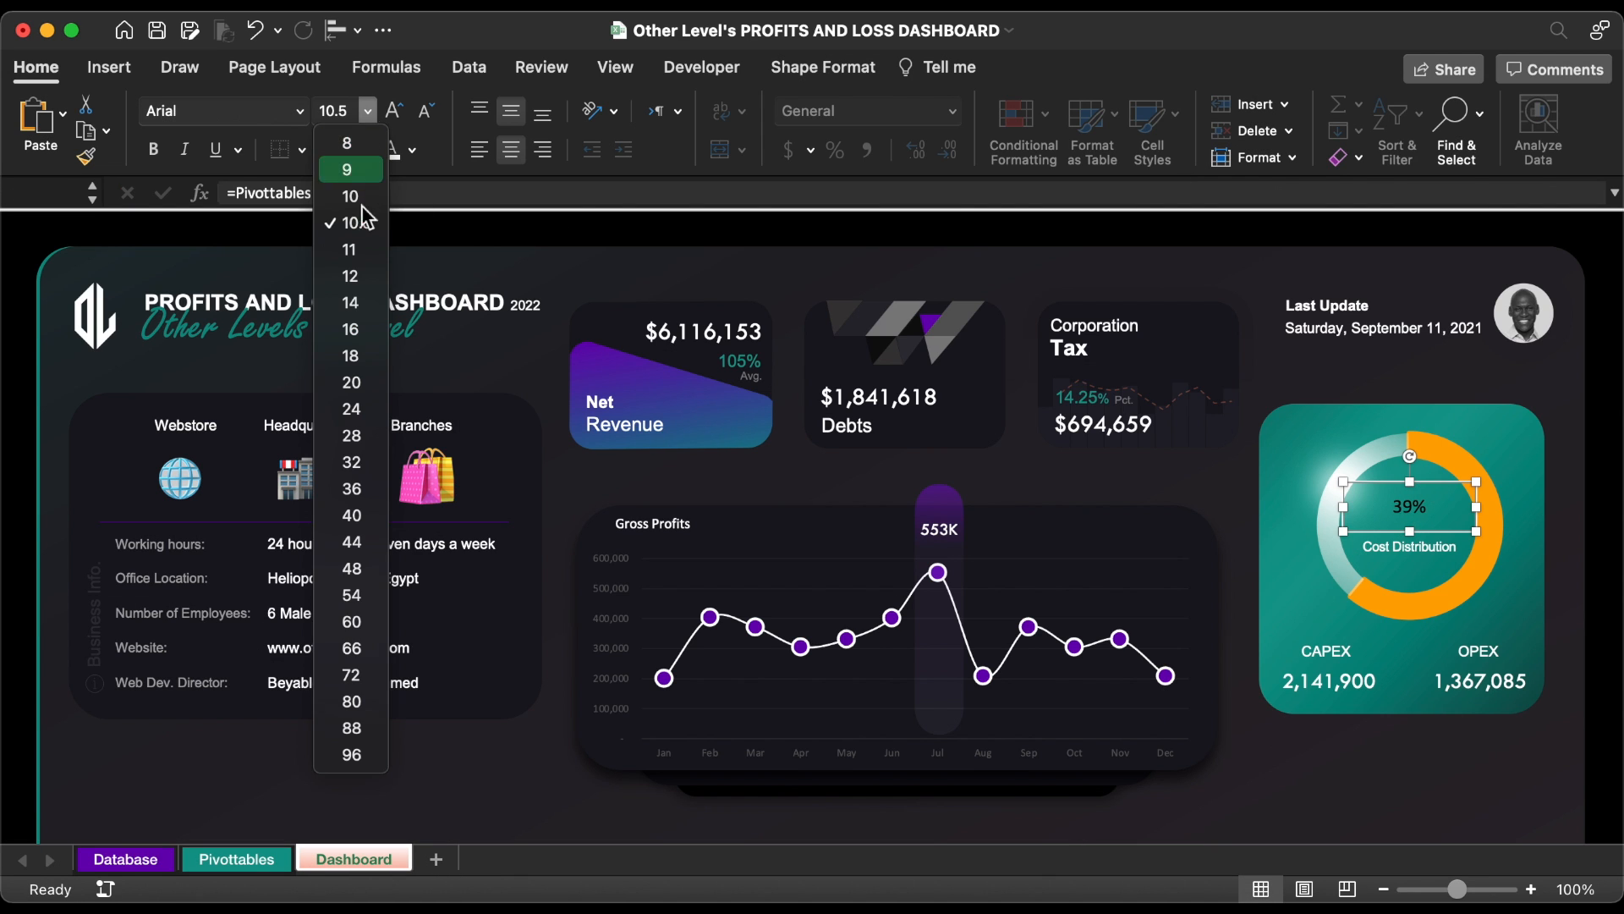
click(353, 516)
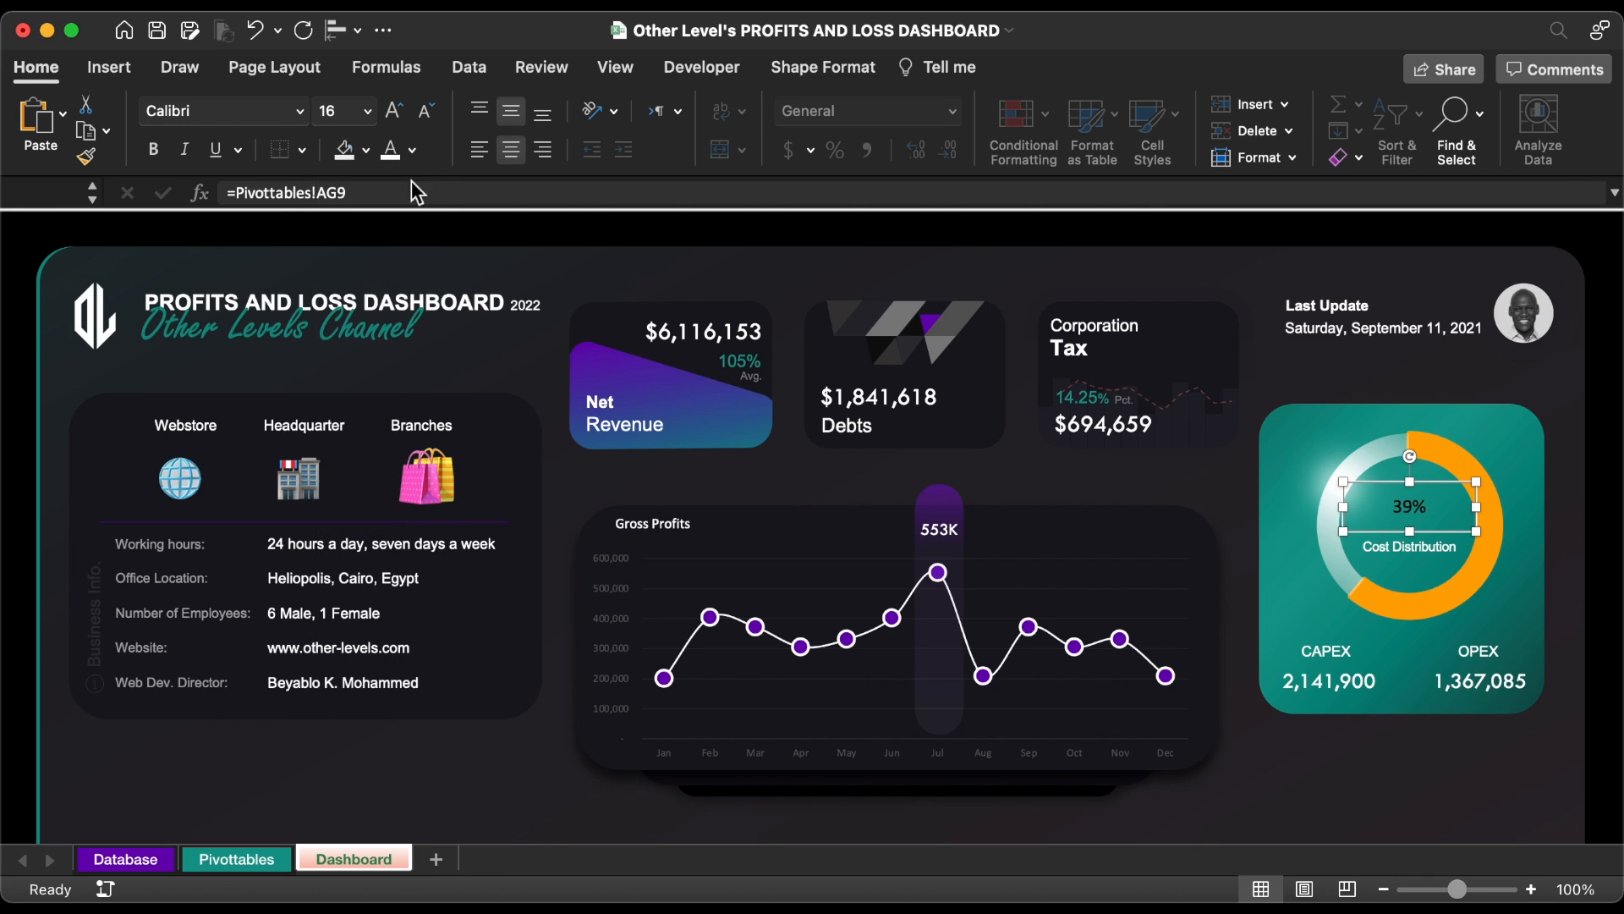
click(368, 111)
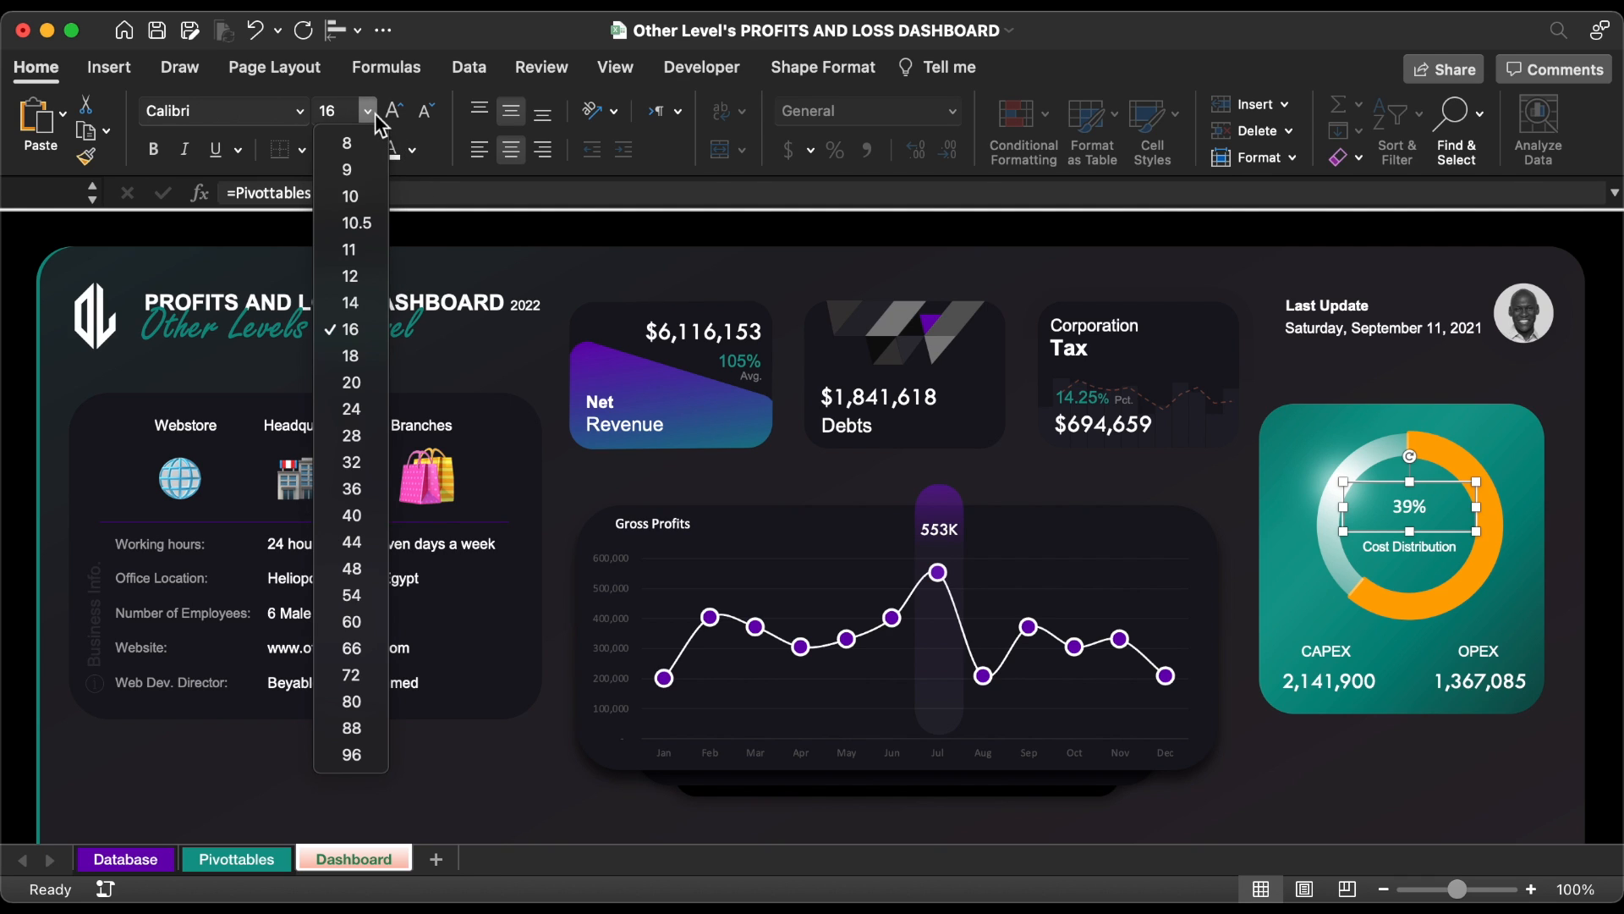
click(352, 518)
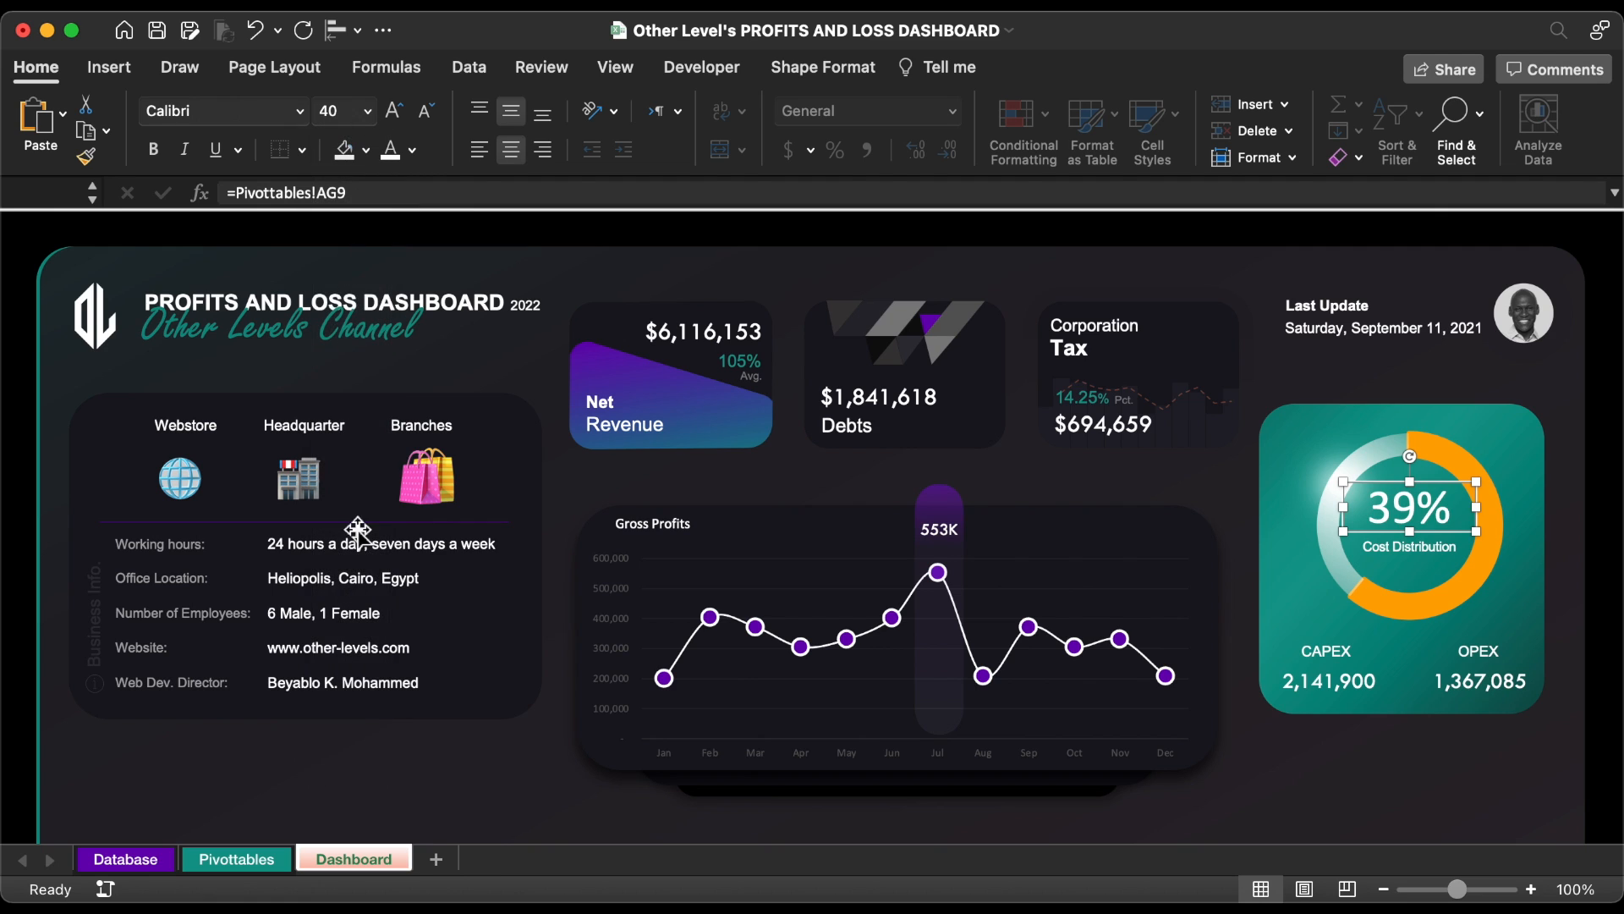
click(301, 111)
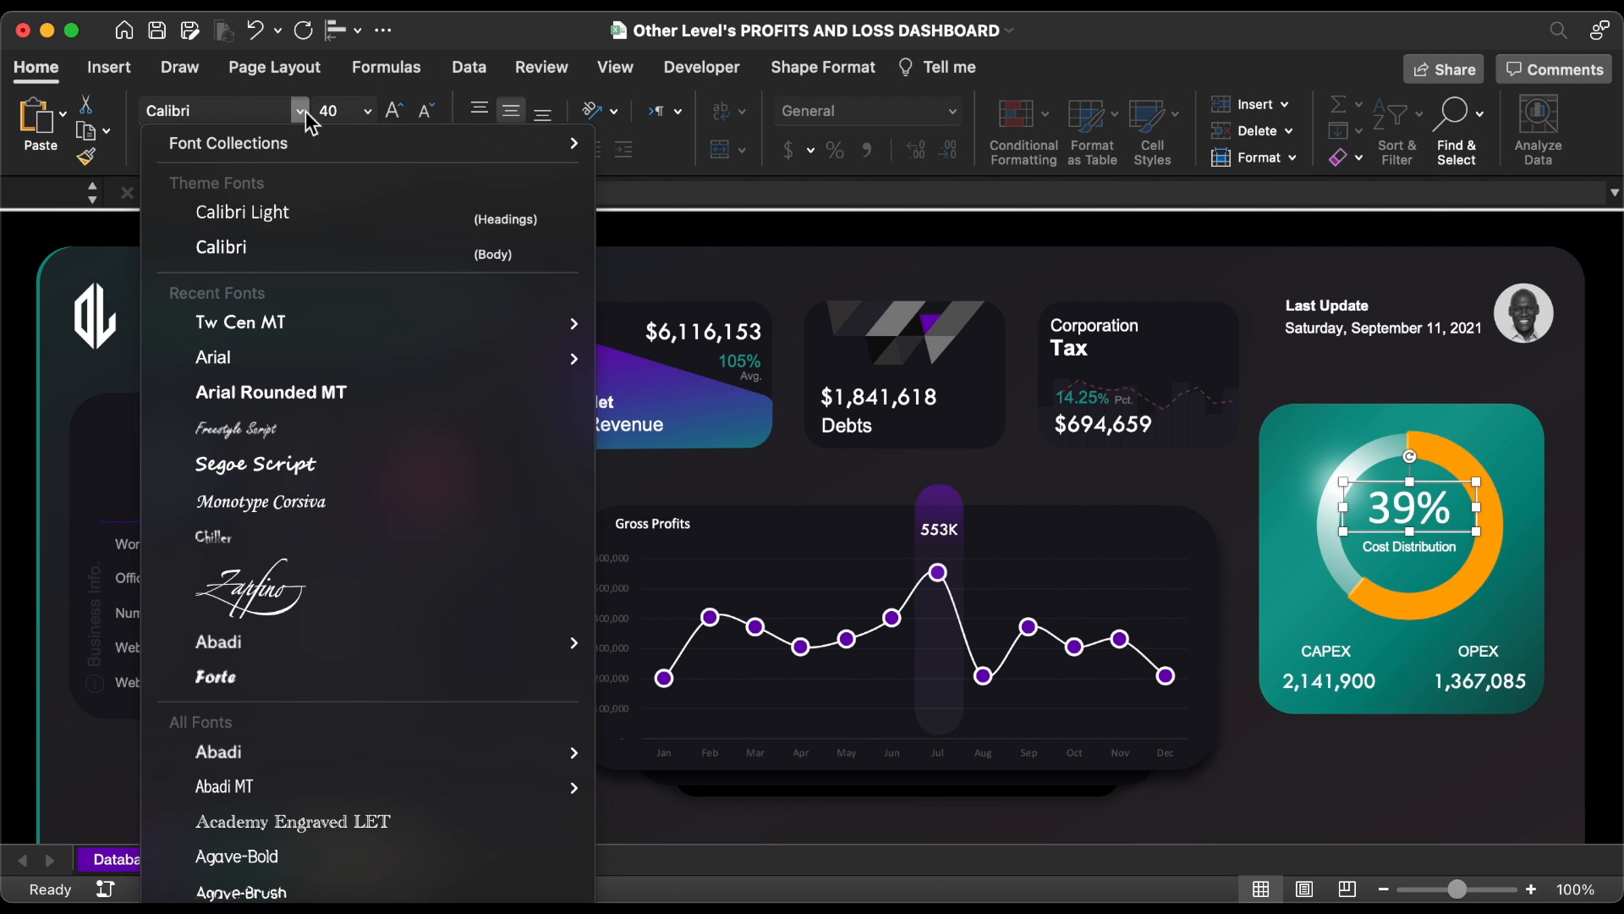
click(273, 319)
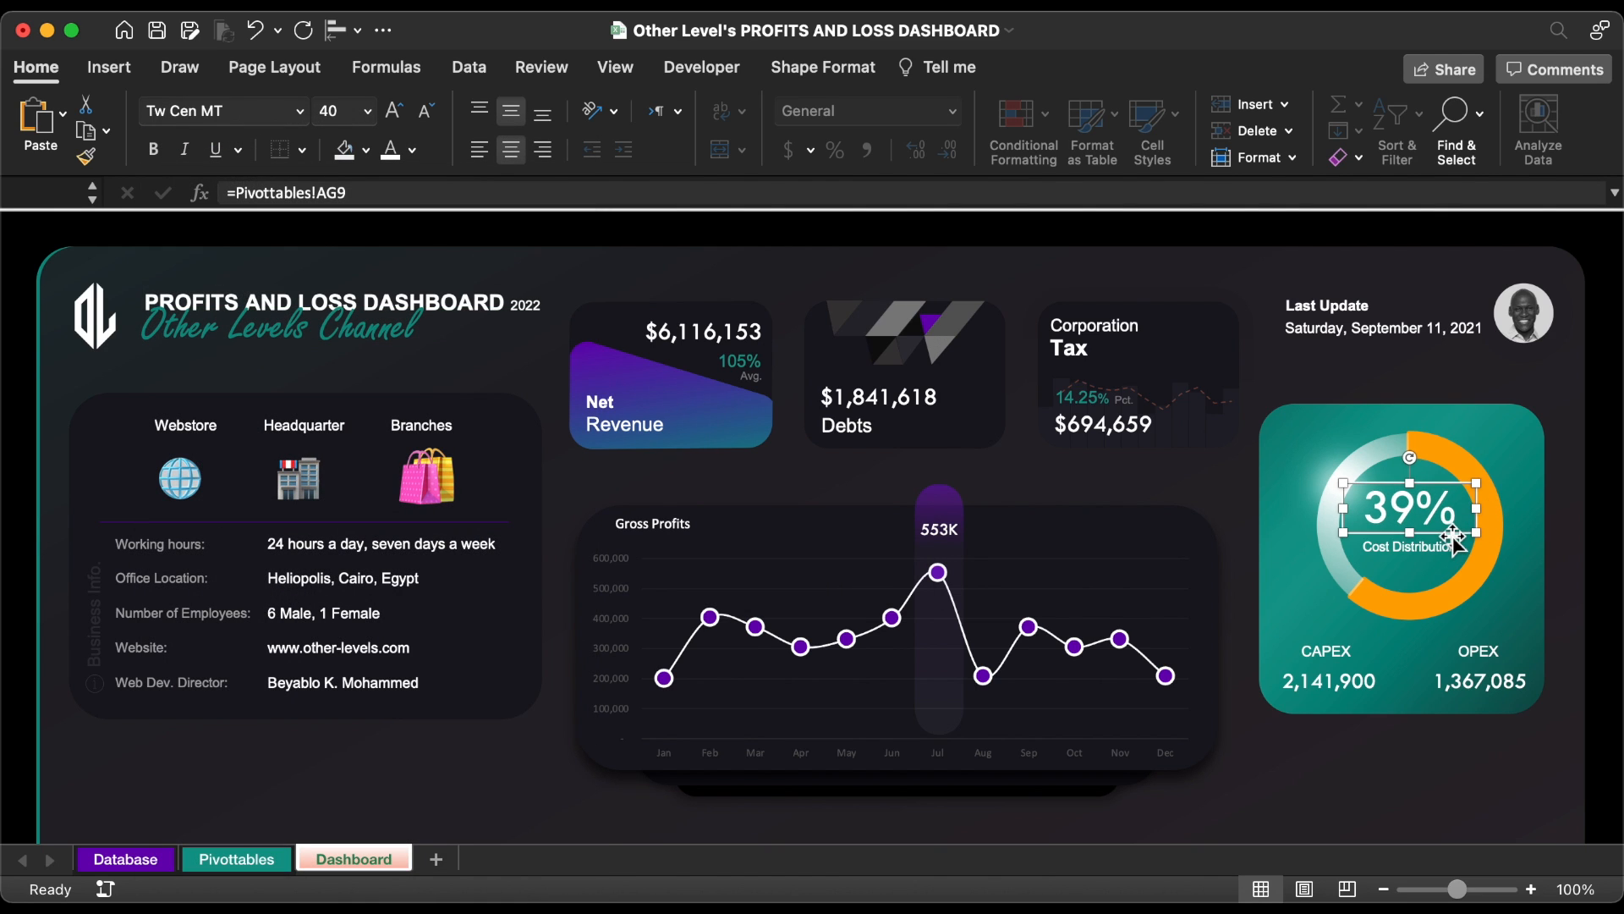
drag(1477, 524, 1476, 536)
click(1232, 808)
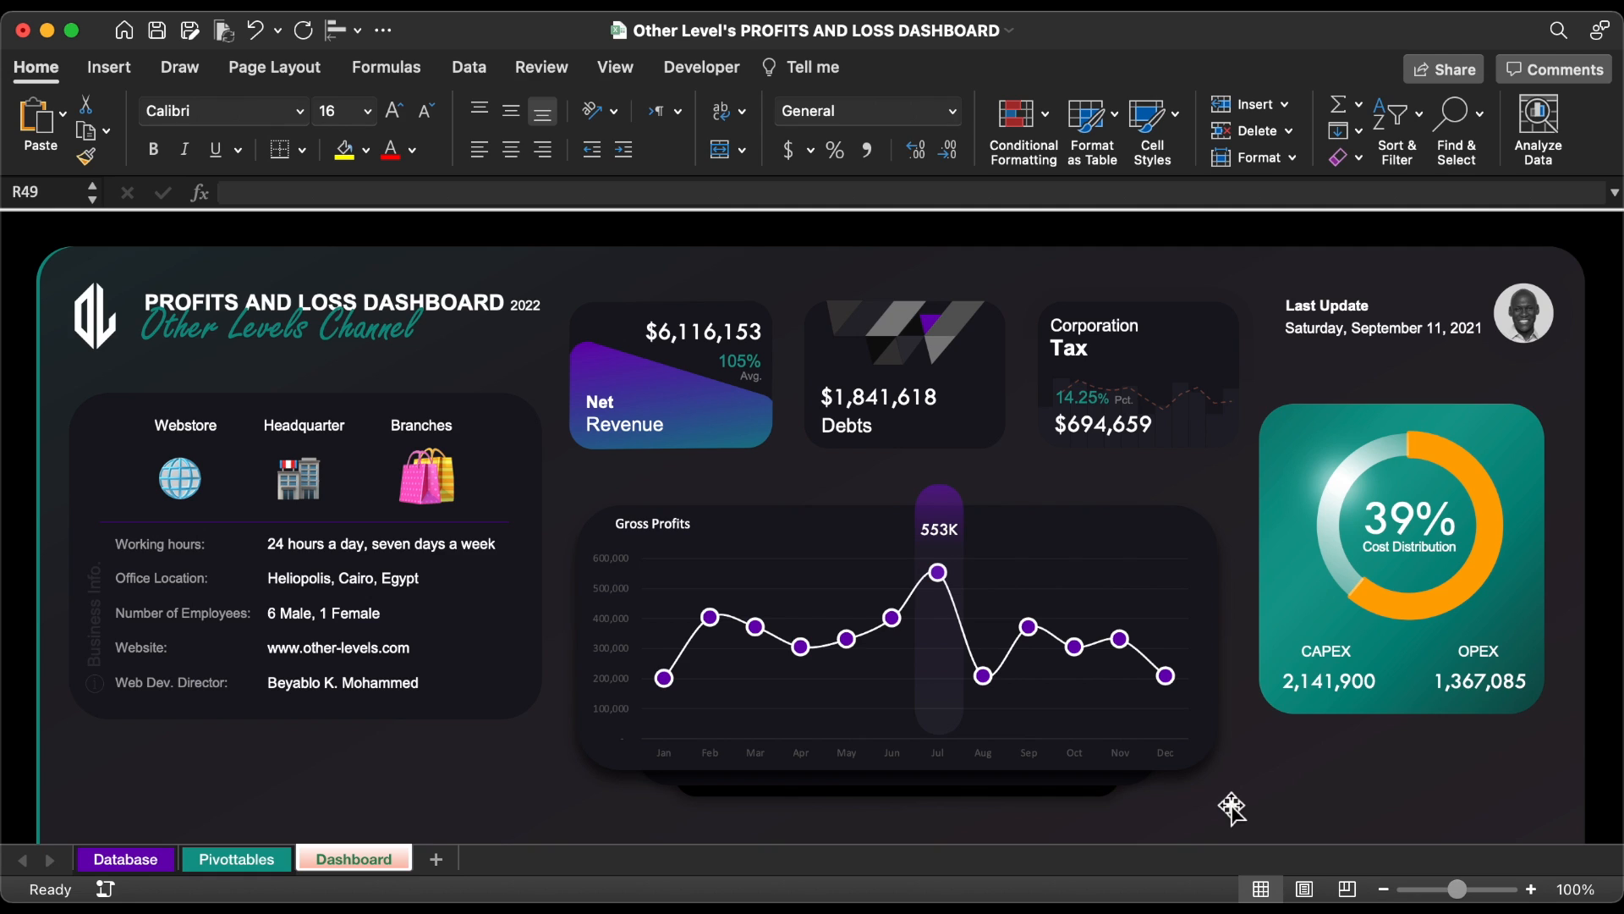
- Duplicate the green rounded rectangle behind the doughnut chart and place the copy beside it, over the Gross Profits chart
click(1364, 416)
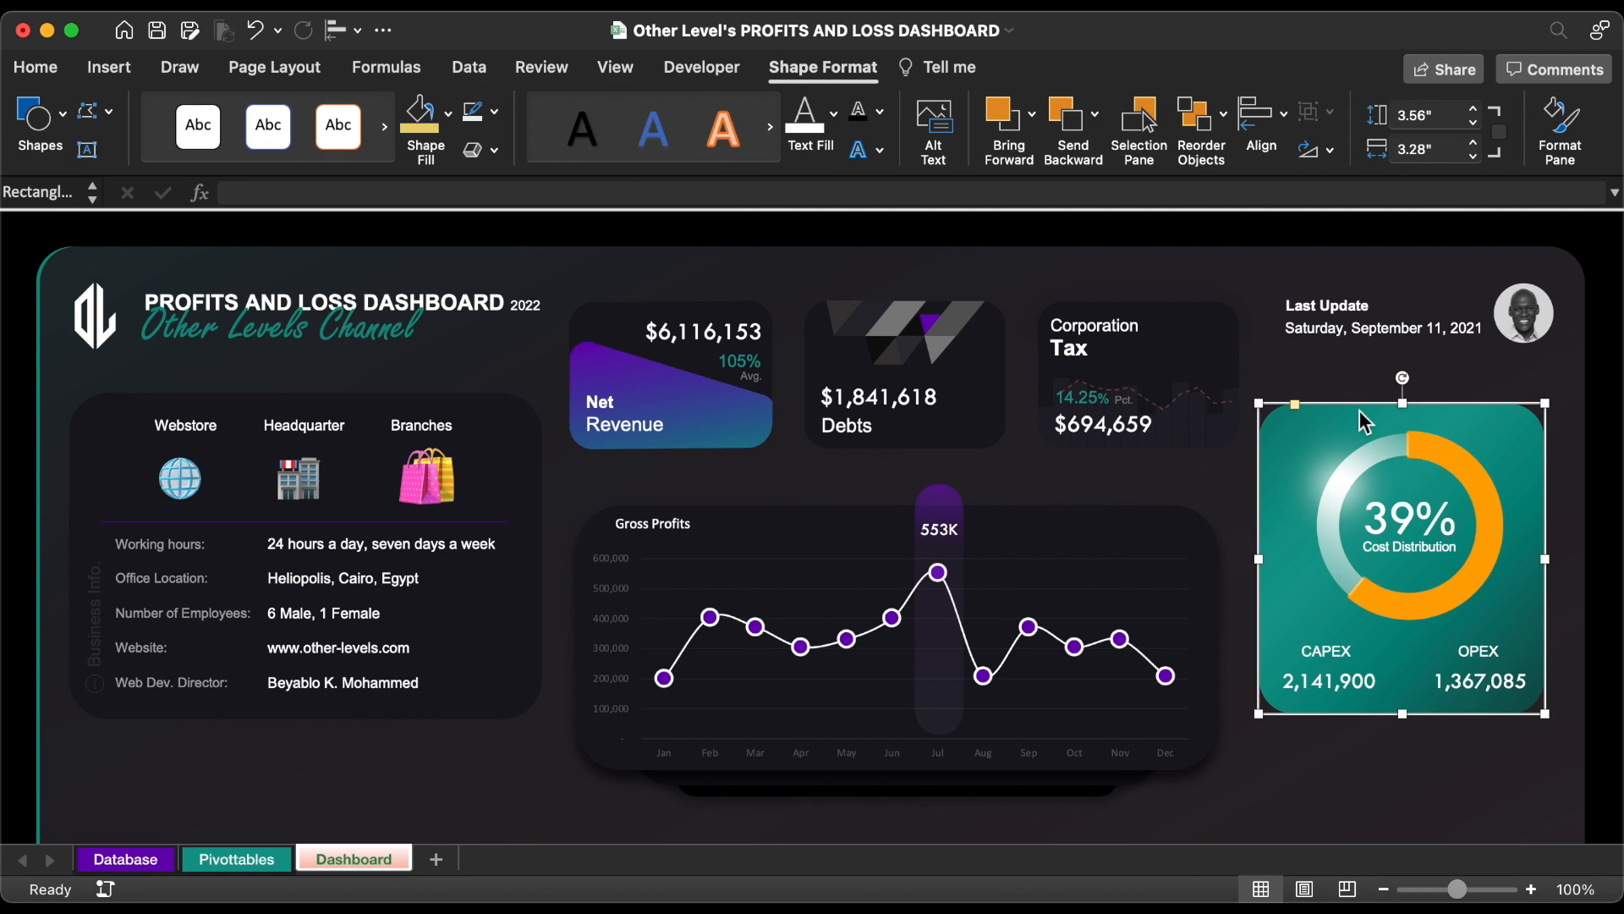
key(super+v)
drag(1421, 569, 1108, 532)
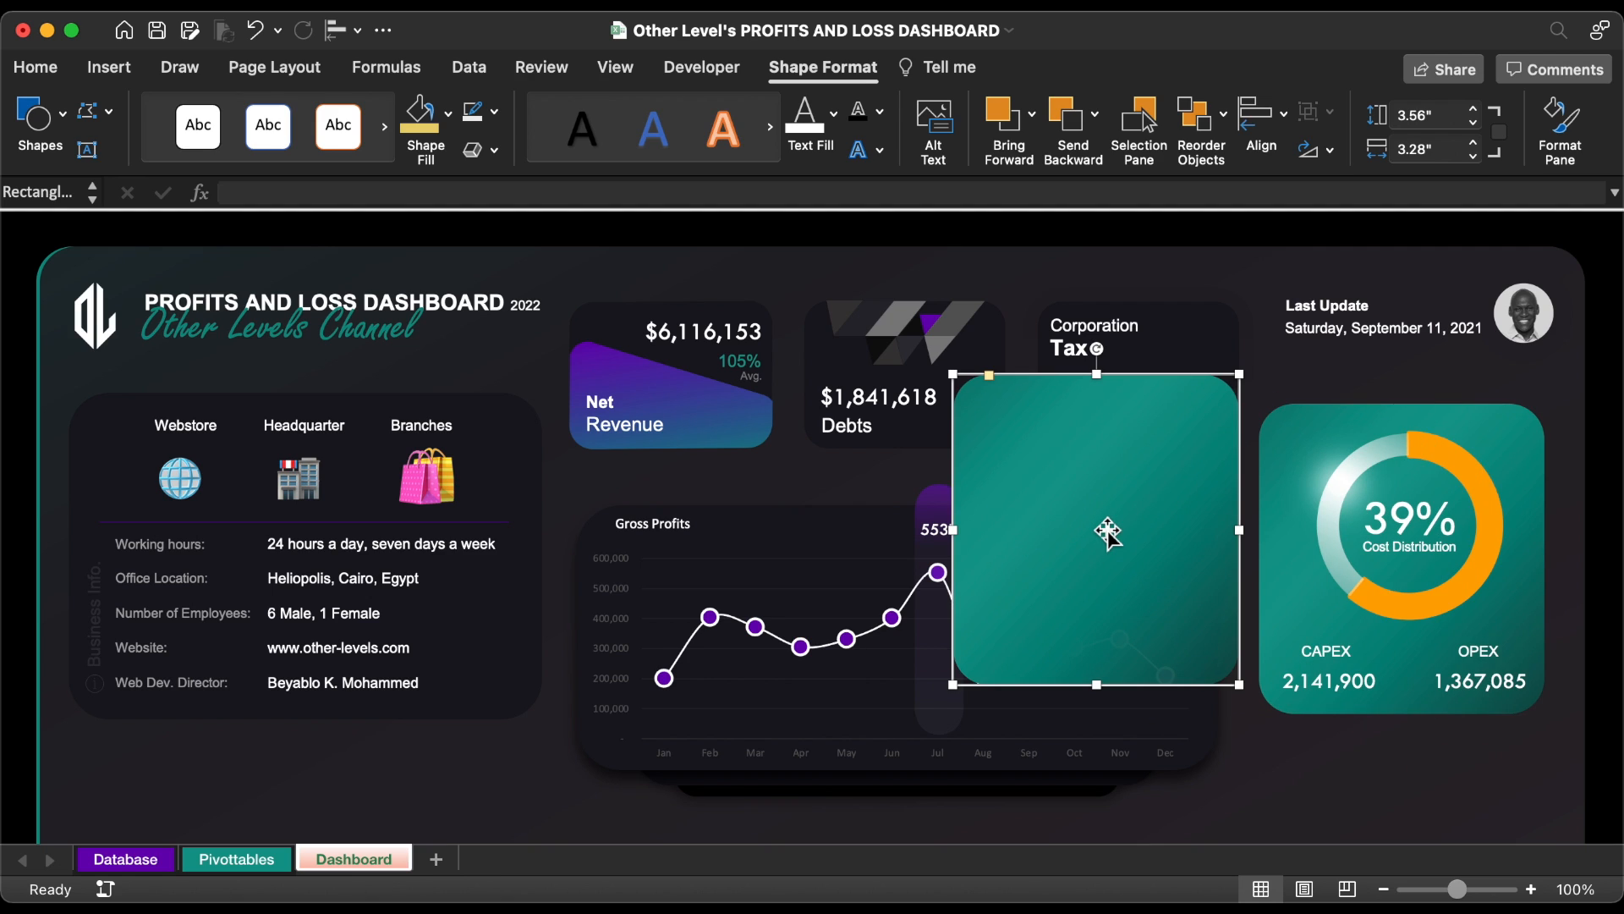
- Set the copied green rectangle's height to 2.66" and its width to 3.44"
click(1450, 116)
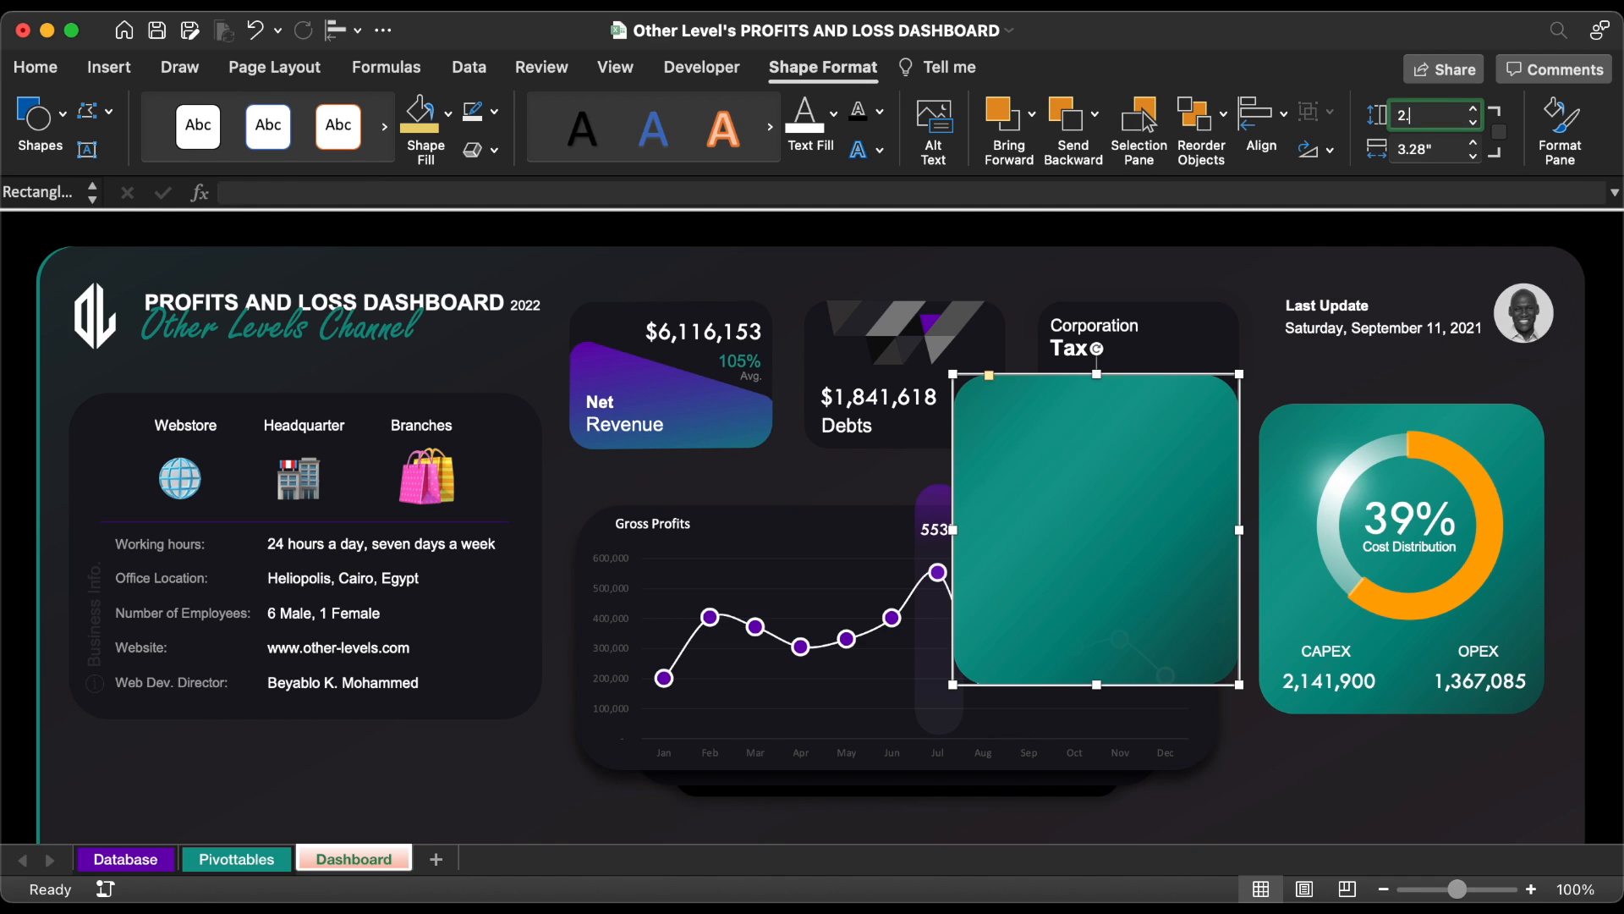
text(2.66)
key(Return)
click(1435, 154)
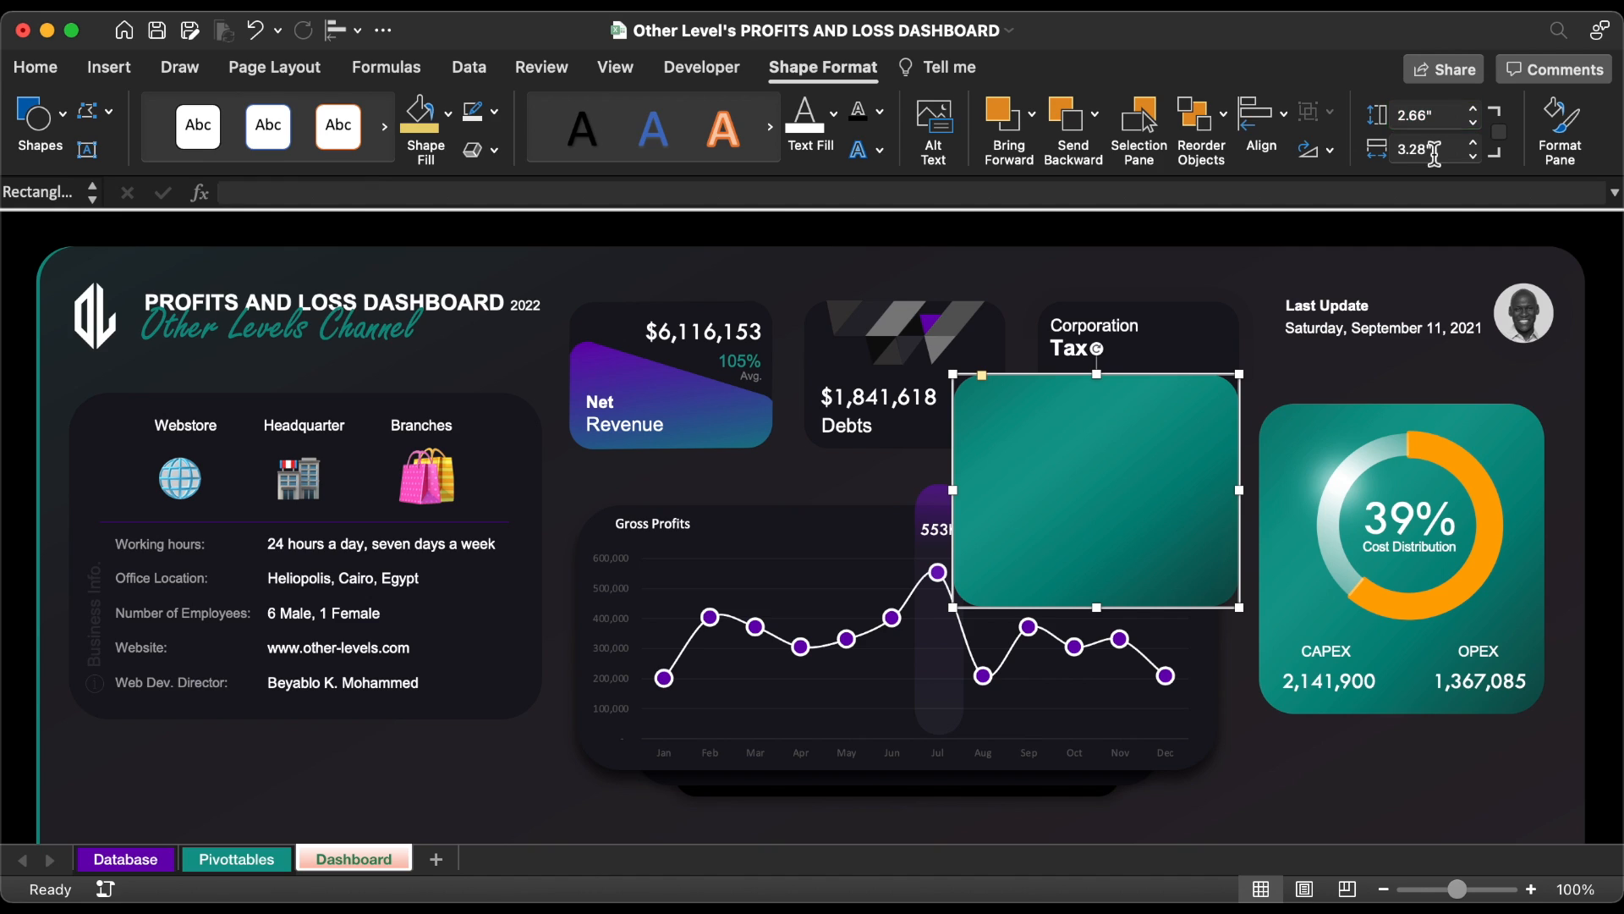
text(3)
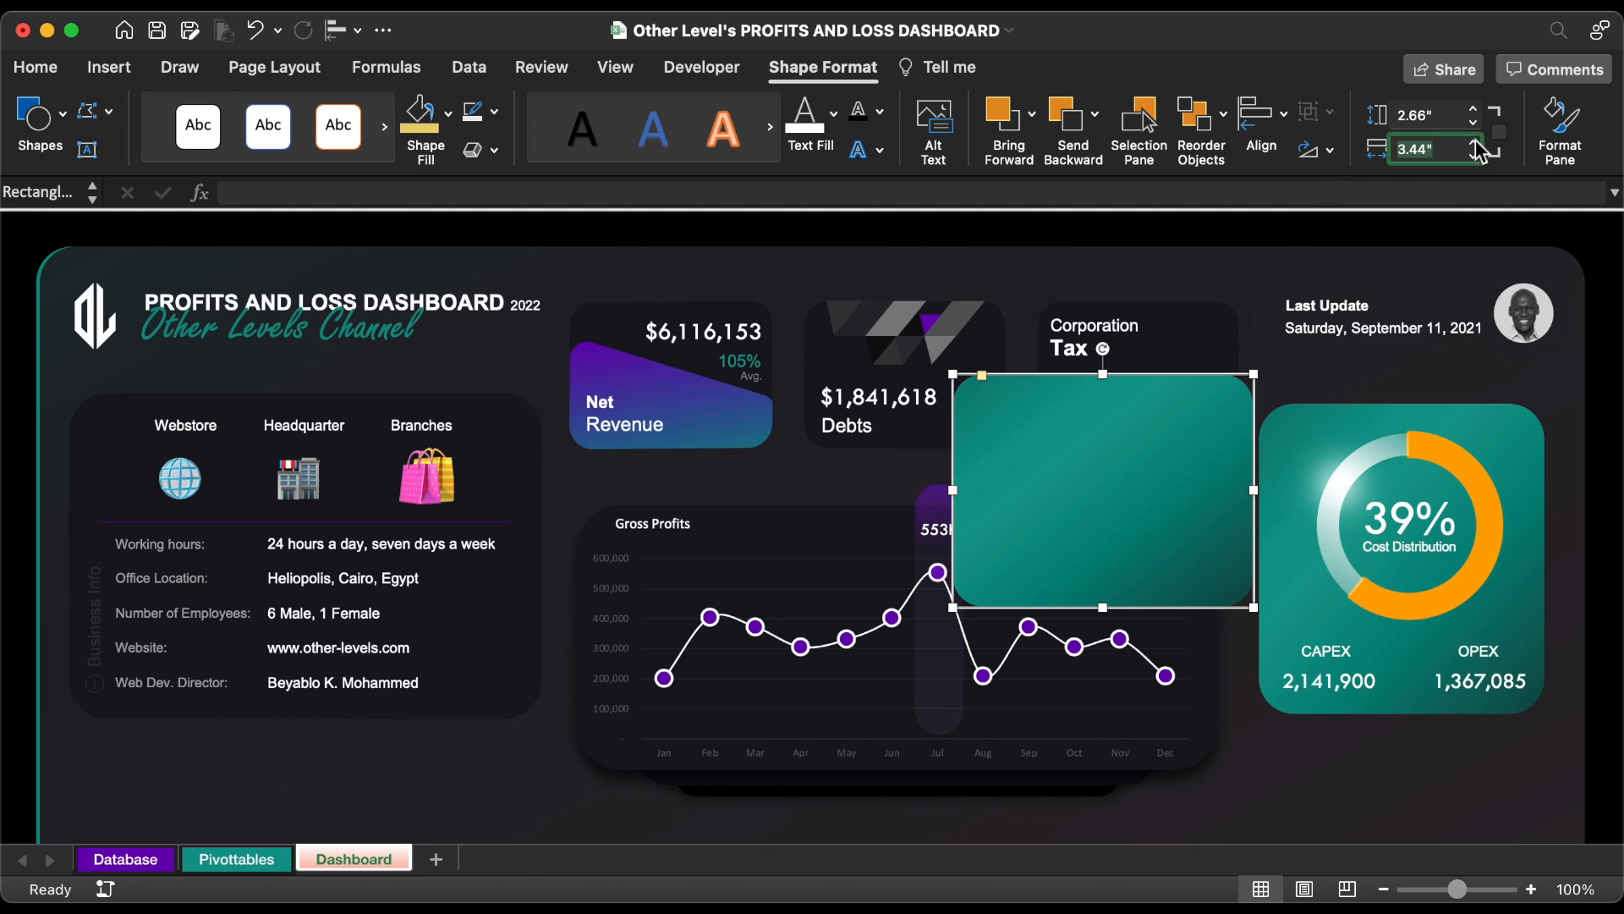
- Give the copied rectangle a solid fill with hex color E9D271
click(1561, 127)
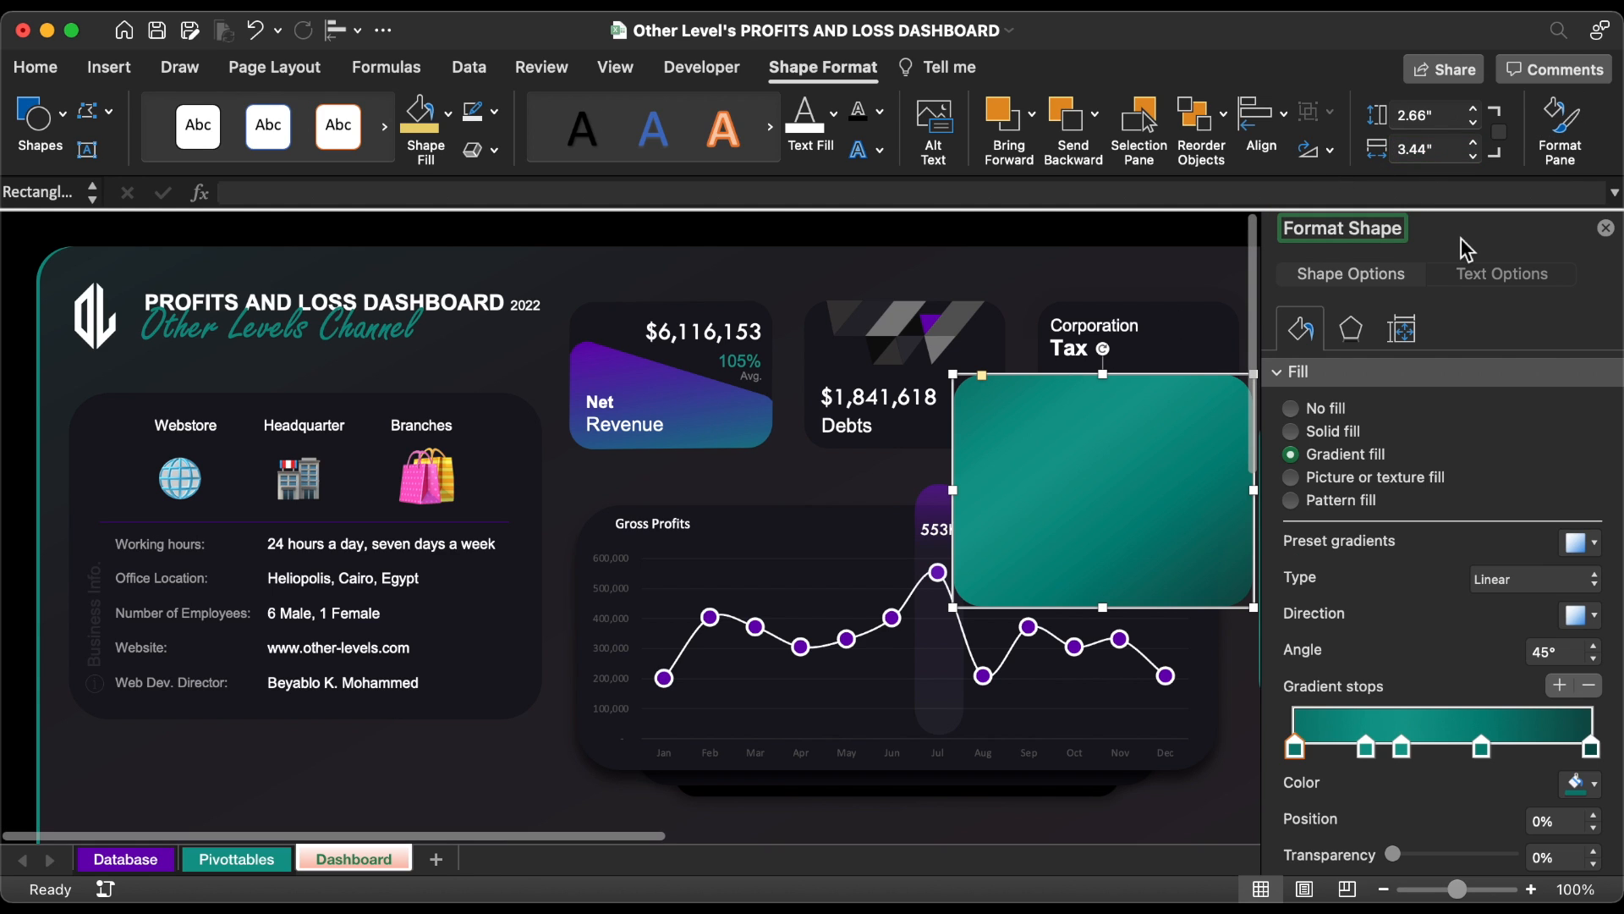
drag(844, 284, 585, 281)
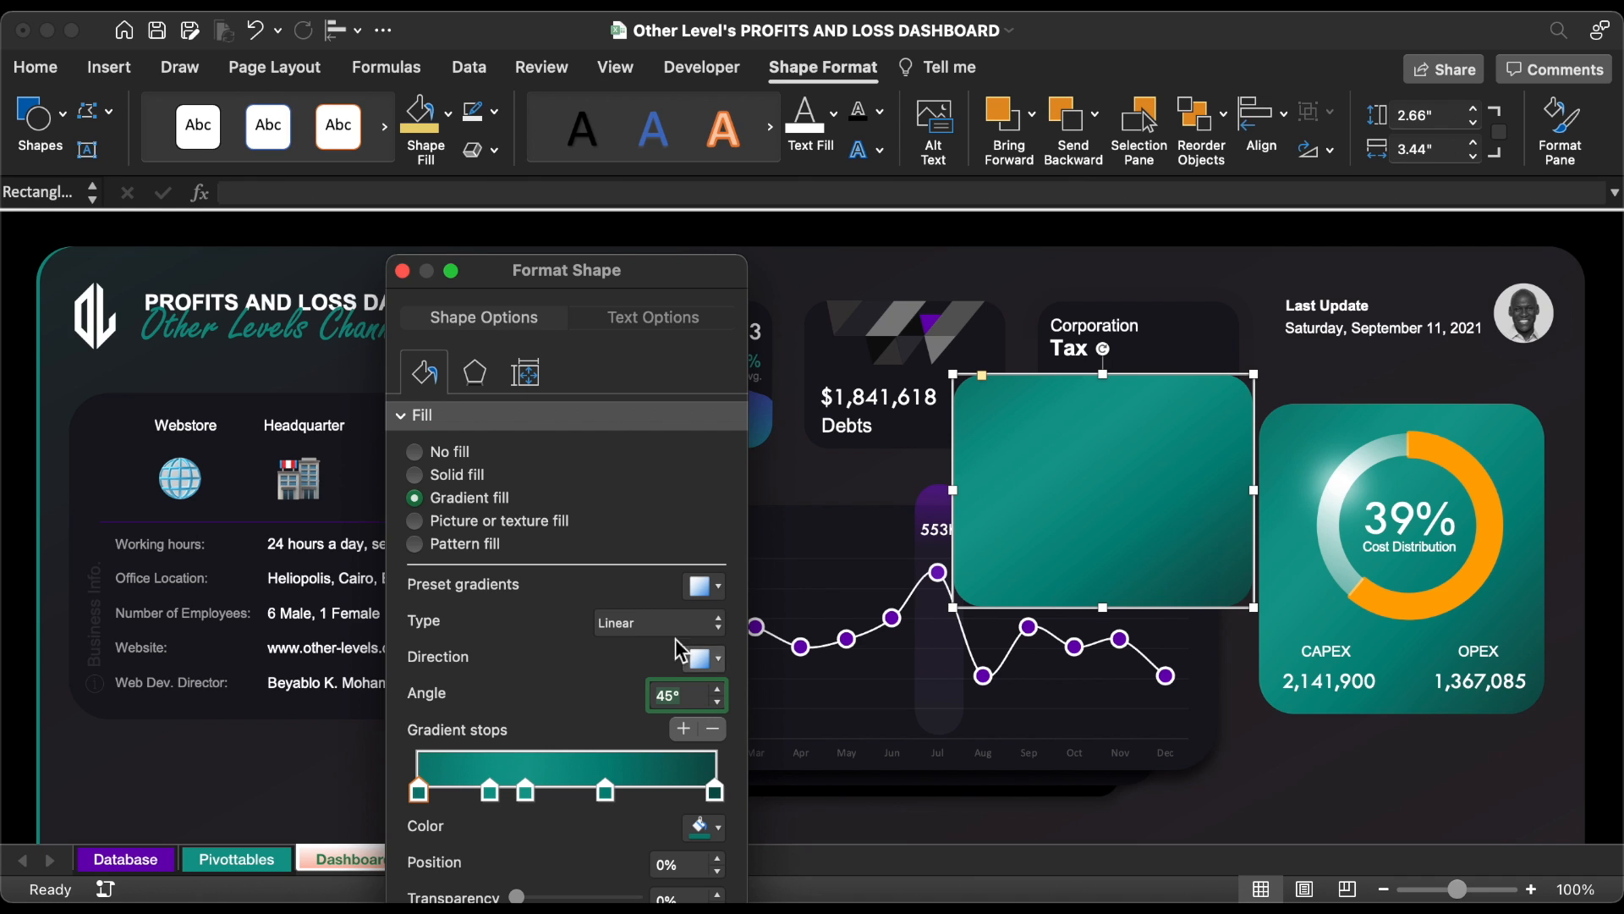
click(479, 482)
click(698, 584)
click(719, 886)
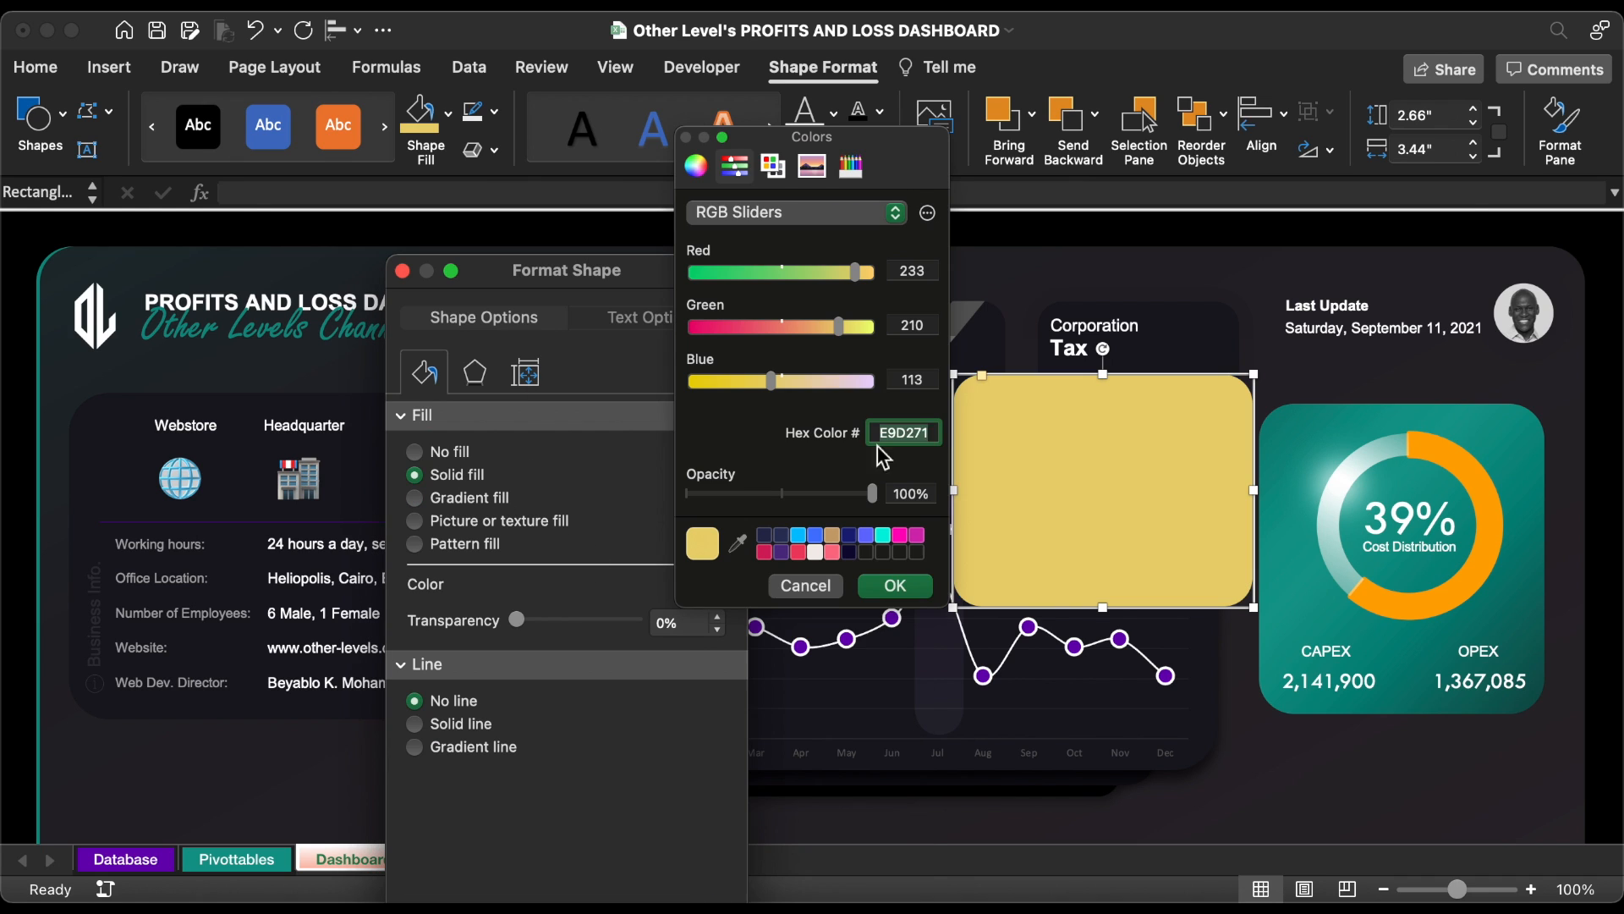
click(895, 586)
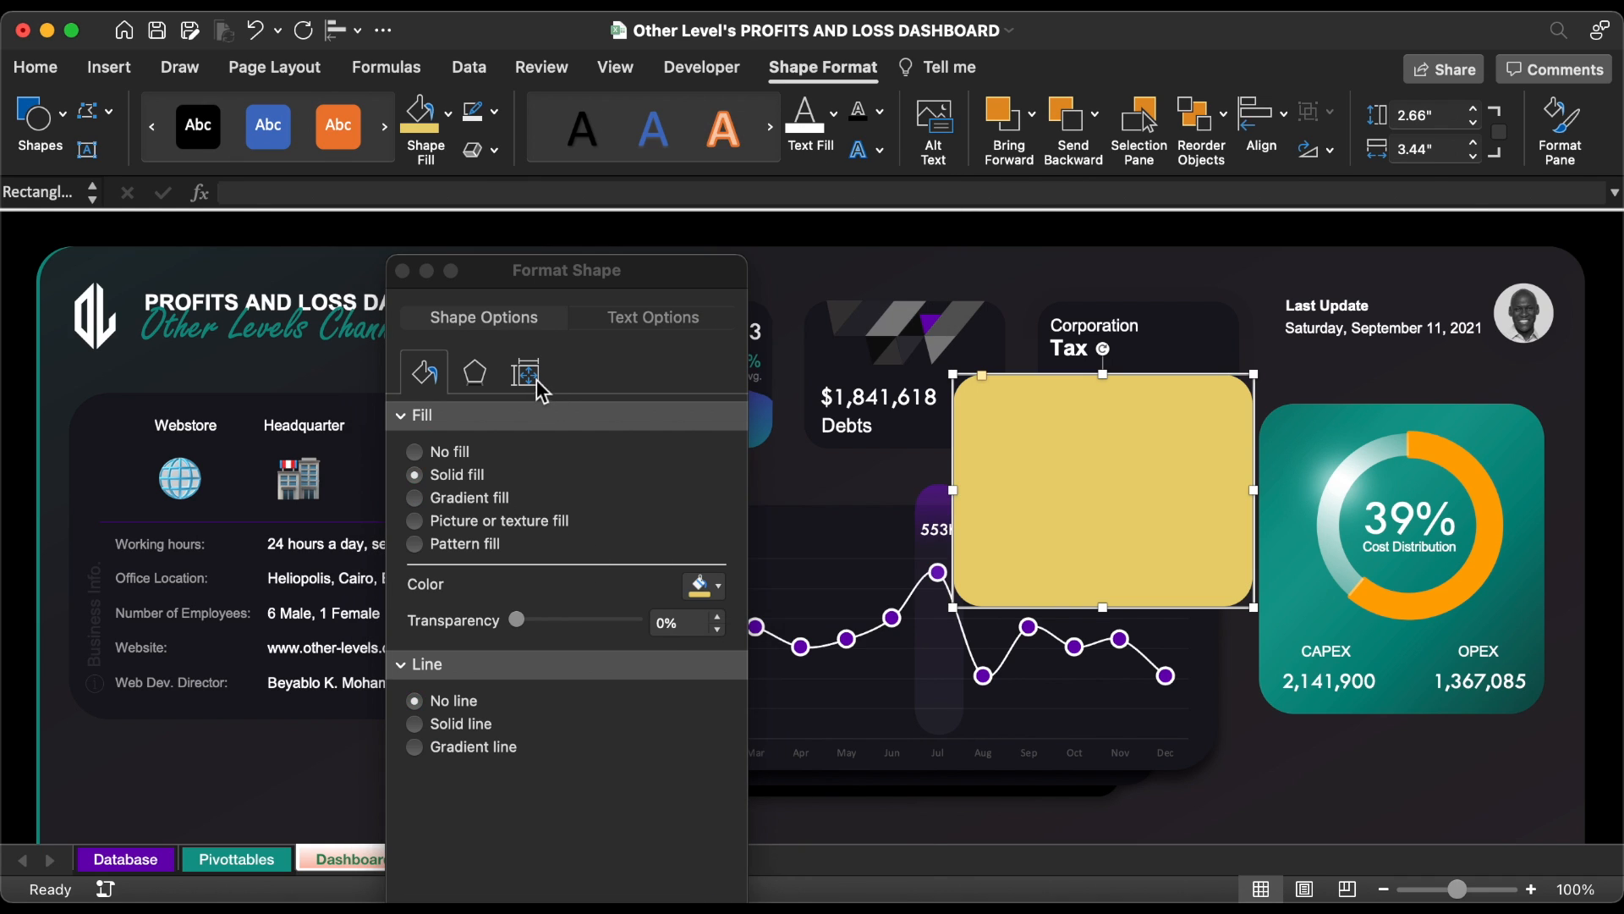
- Rotate the yellow rectangle to 24° through its size settings
click(533, 382)
click(417, 415)
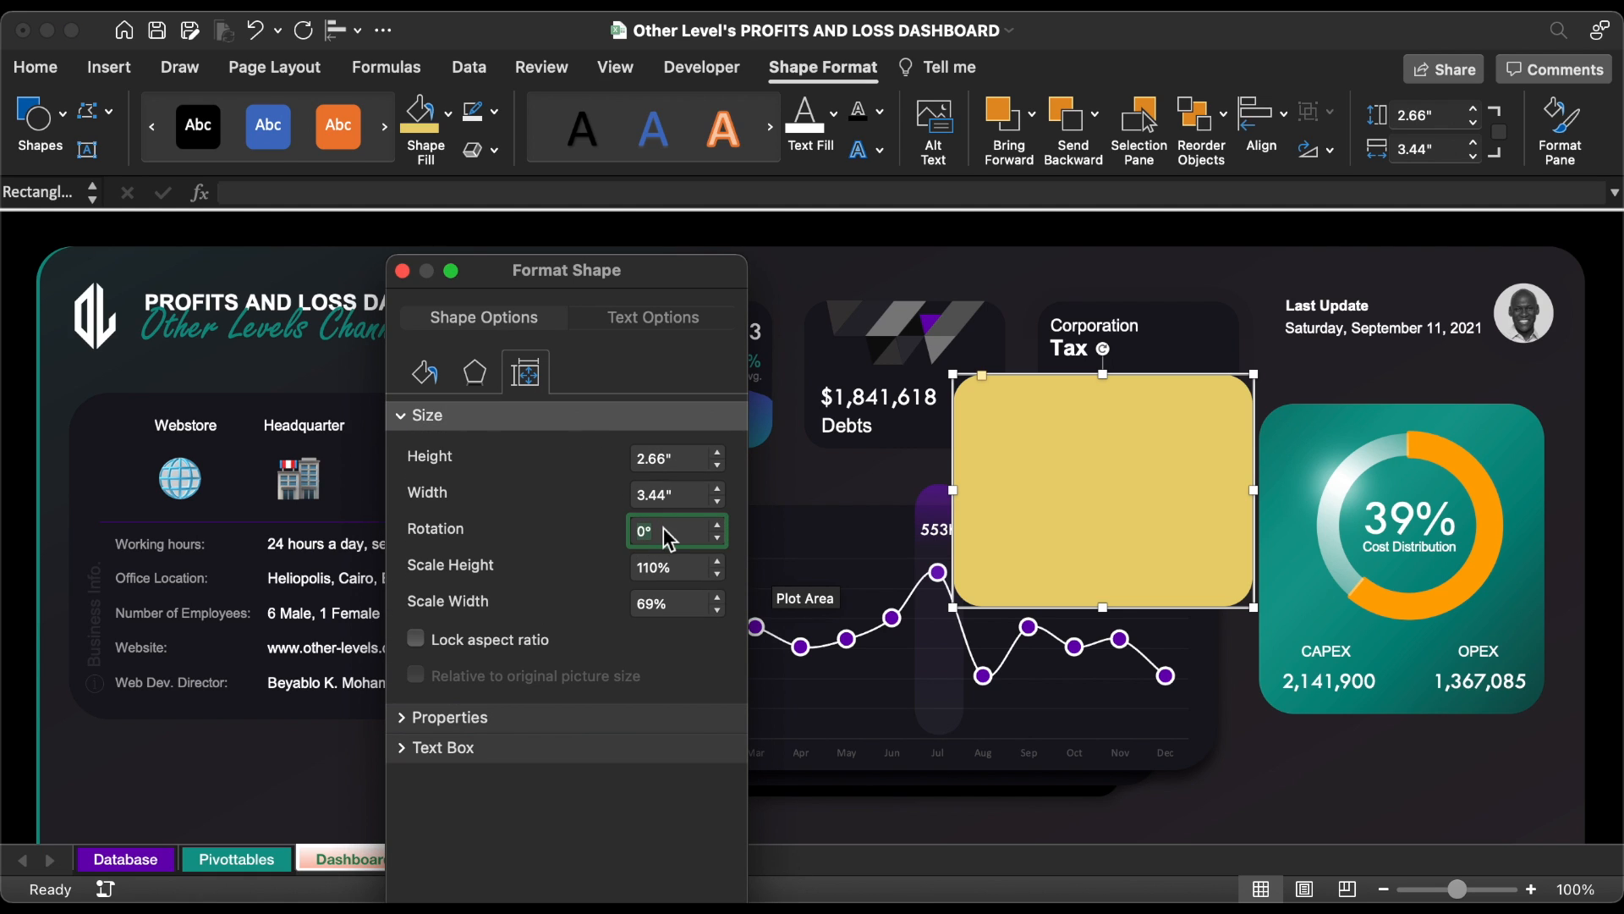
click(663, 530)
text(24)
key(Return)
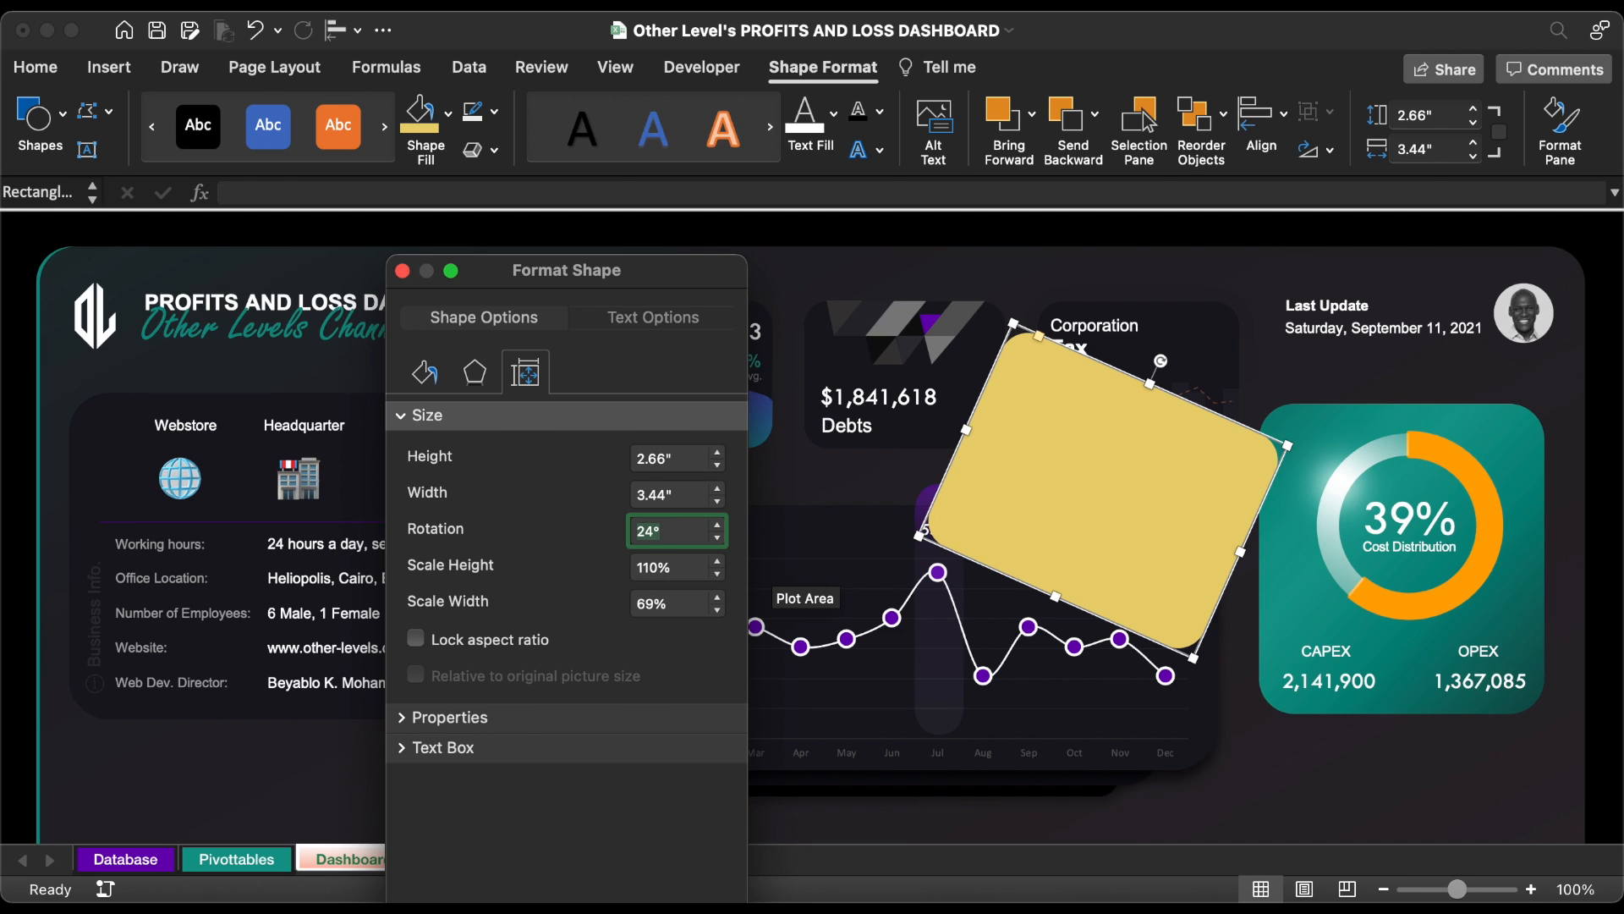
click(1042, 338)
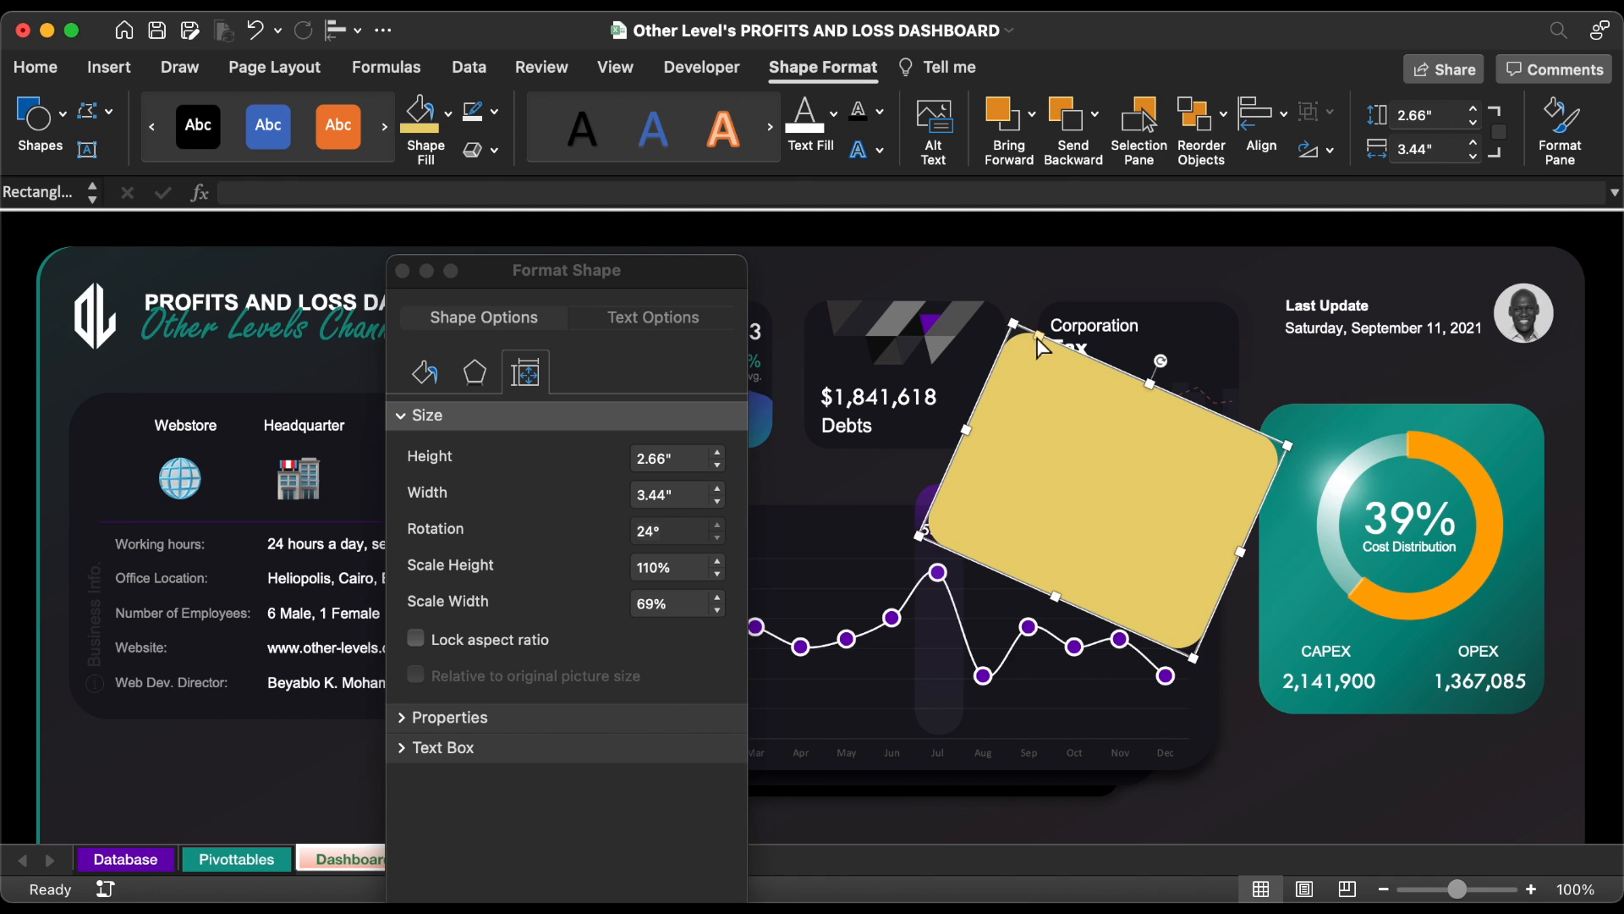
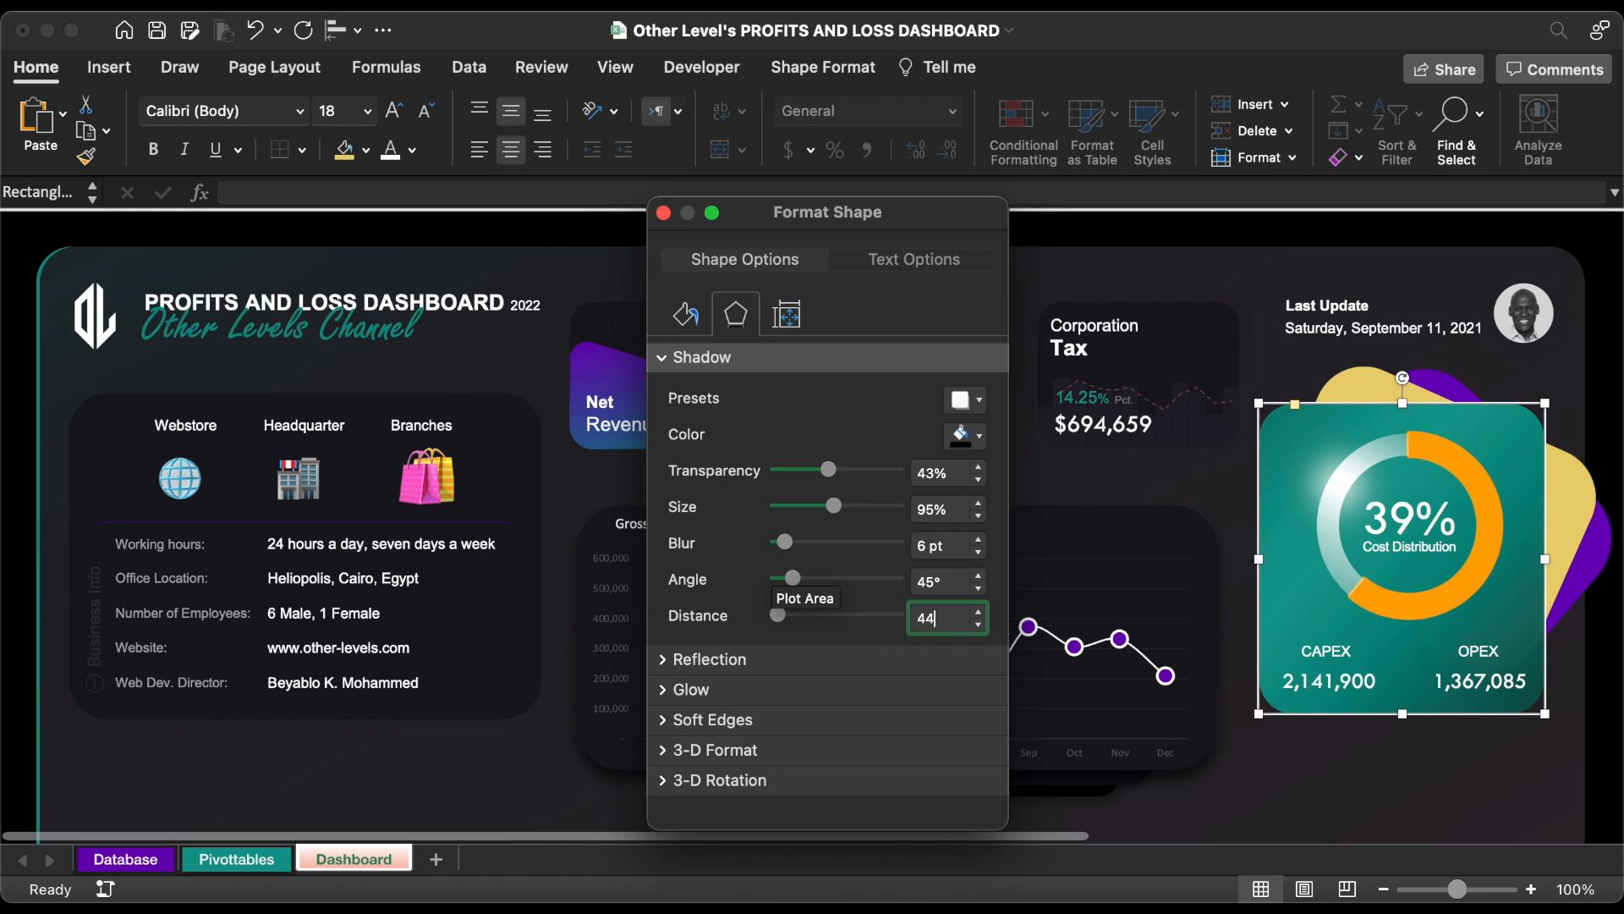
- Give the rotated yellow rectangle a preset shadow with 58% transparency and 22 pt blur
click(1603, 706)
click(1358, 384)
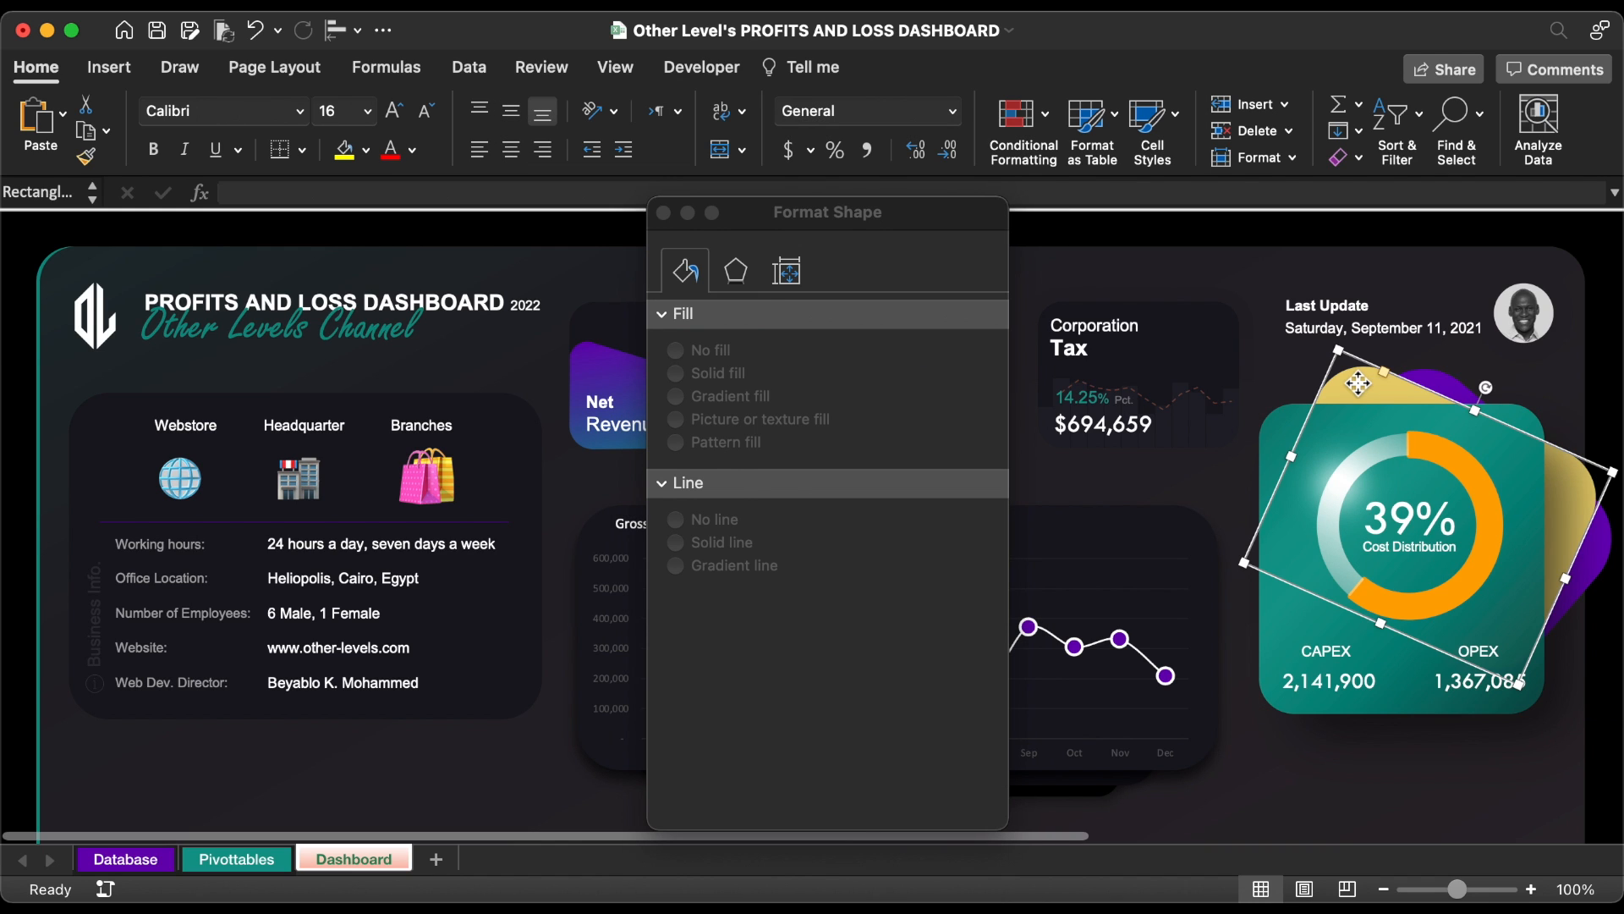
click(737, 317)
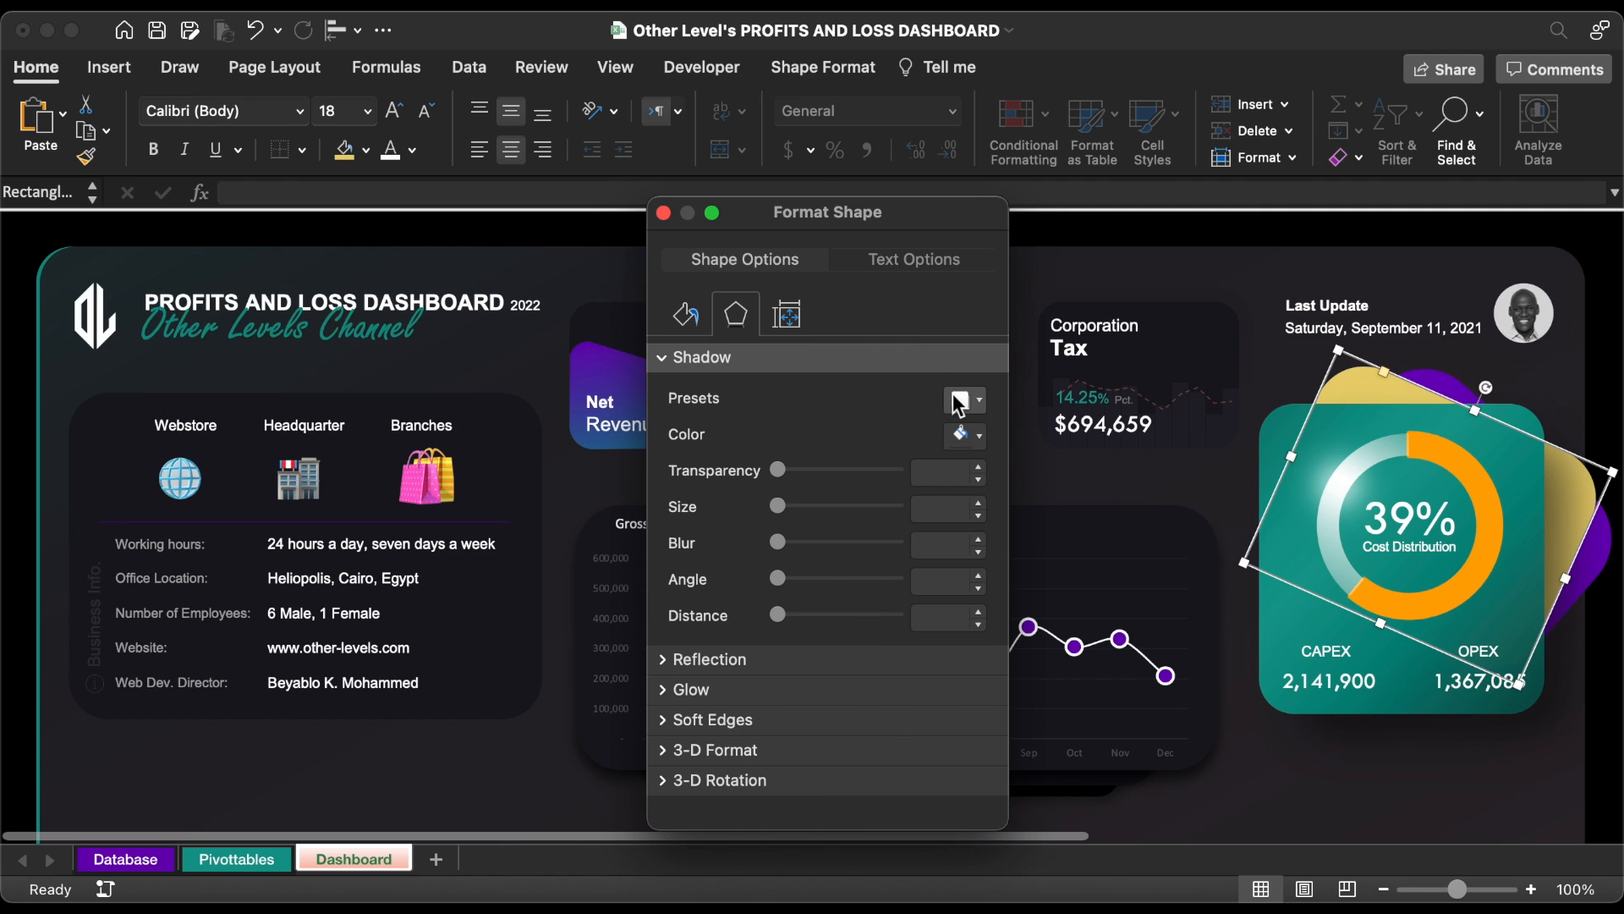
click(959, 404)
click(1055, 677)
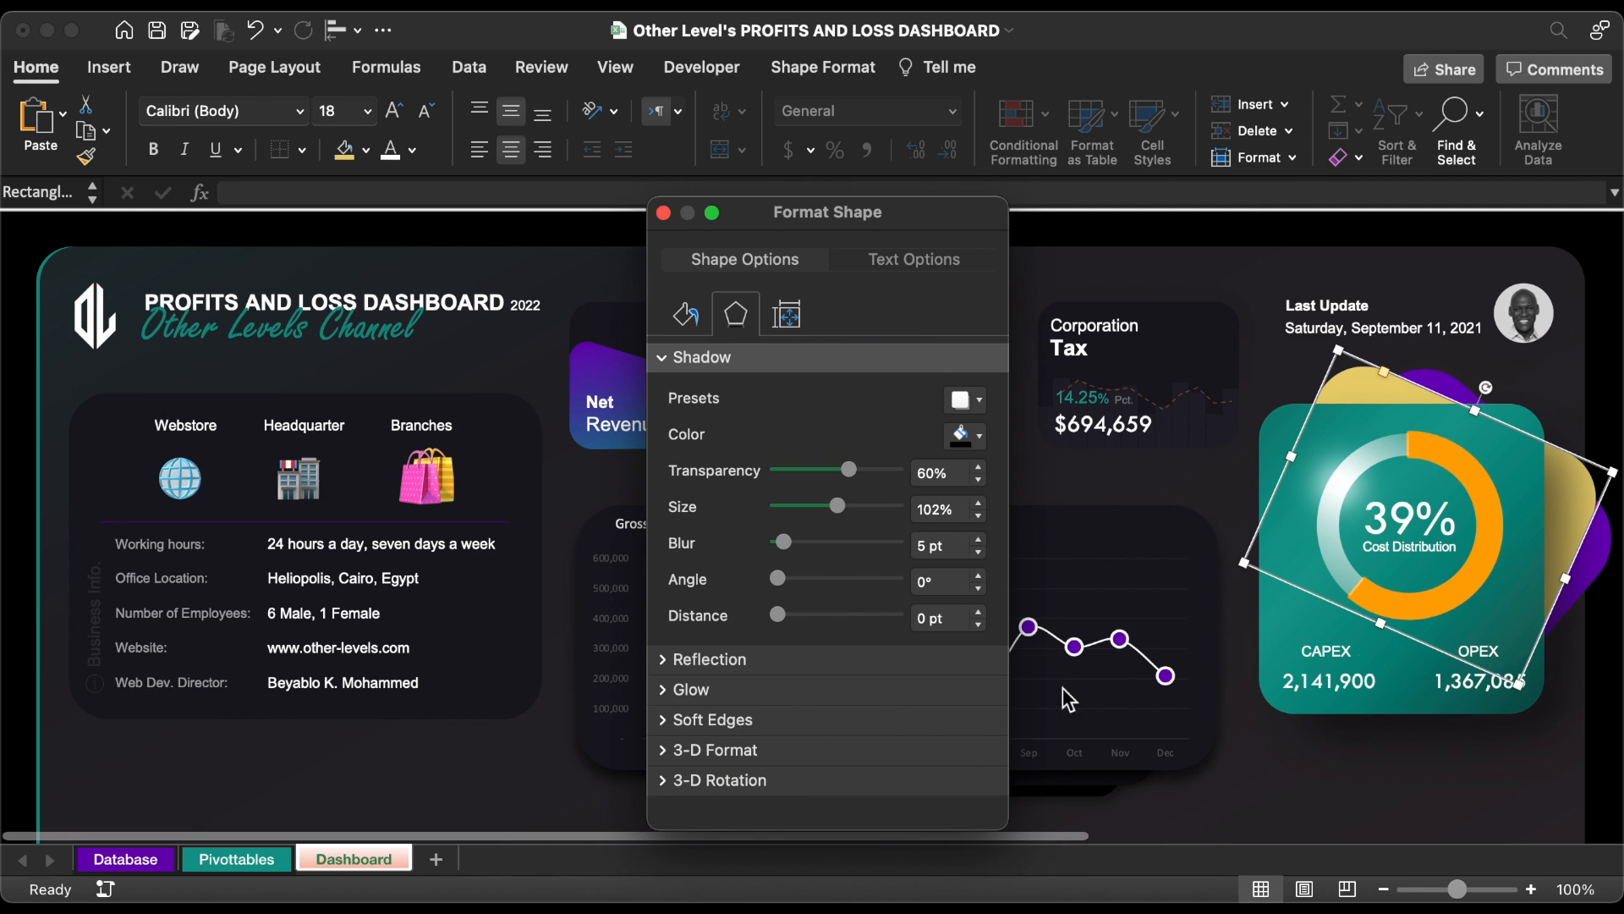
click(952, 476)
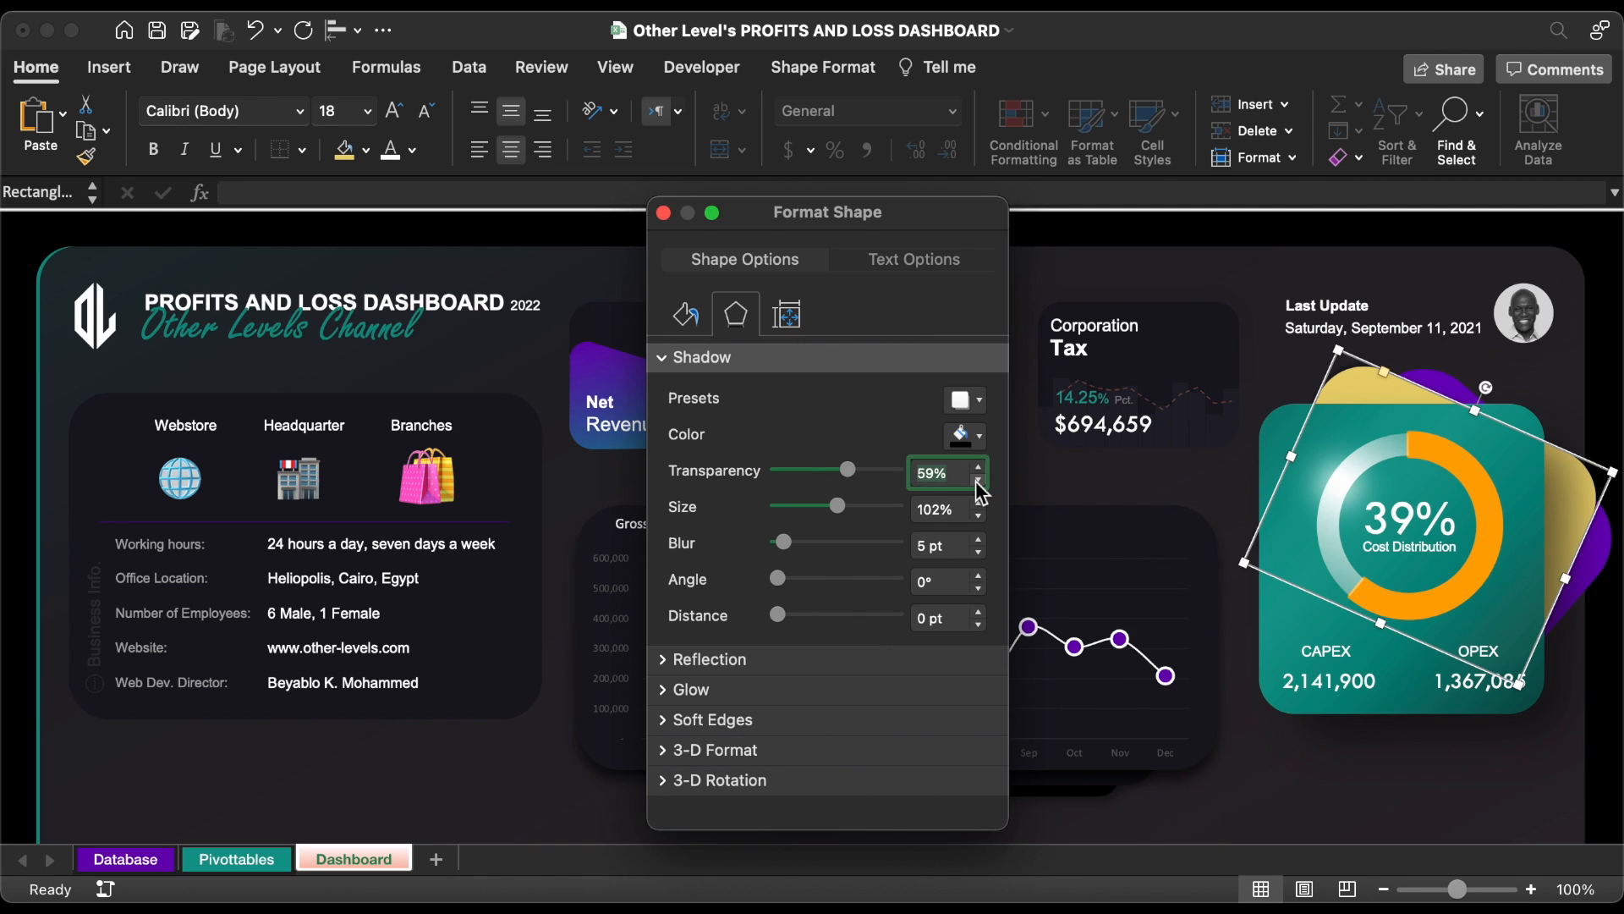
click(954, 551)
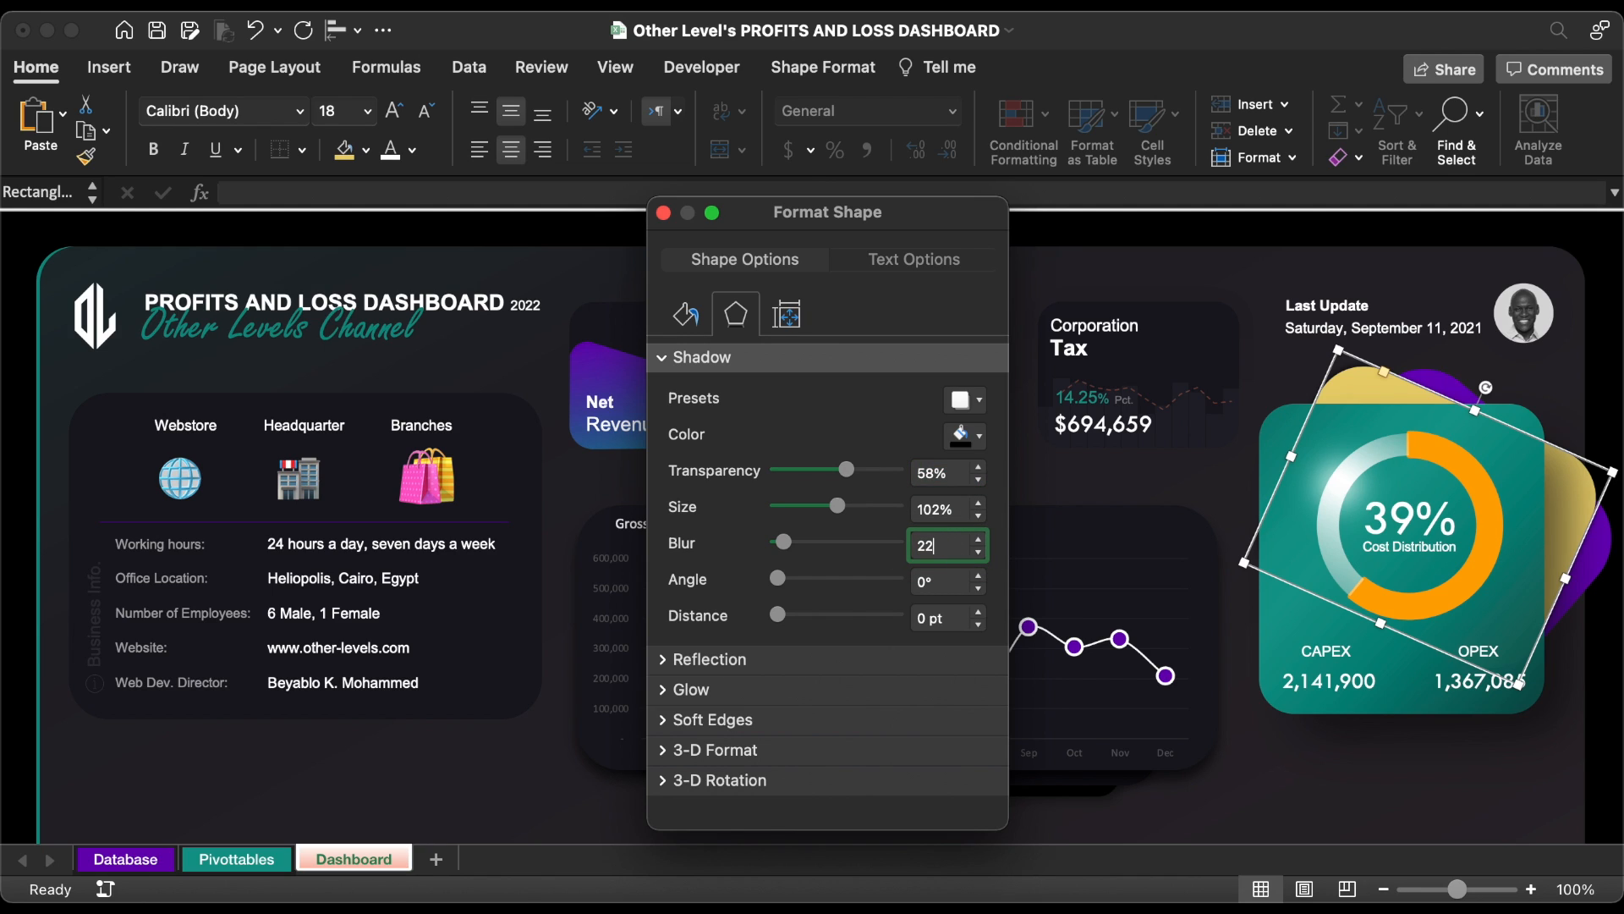
key(Return)
click(664, 212)
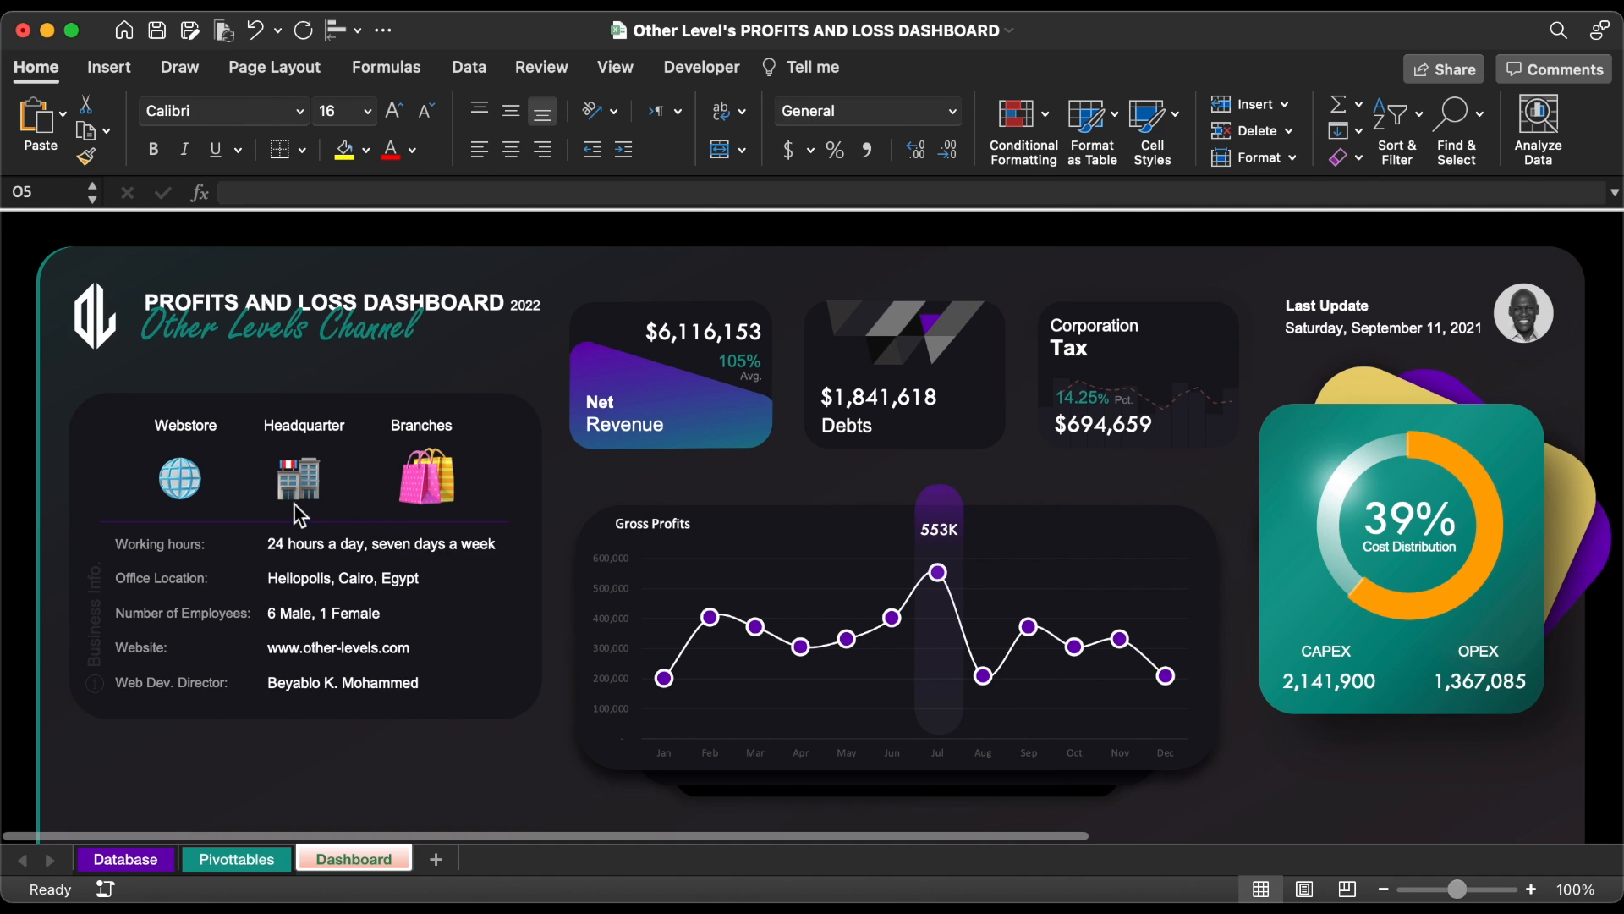
- Test the Headquarter, Webstore and Branches selectors to switch the data on the dashboard
mouse_move(303, 499)
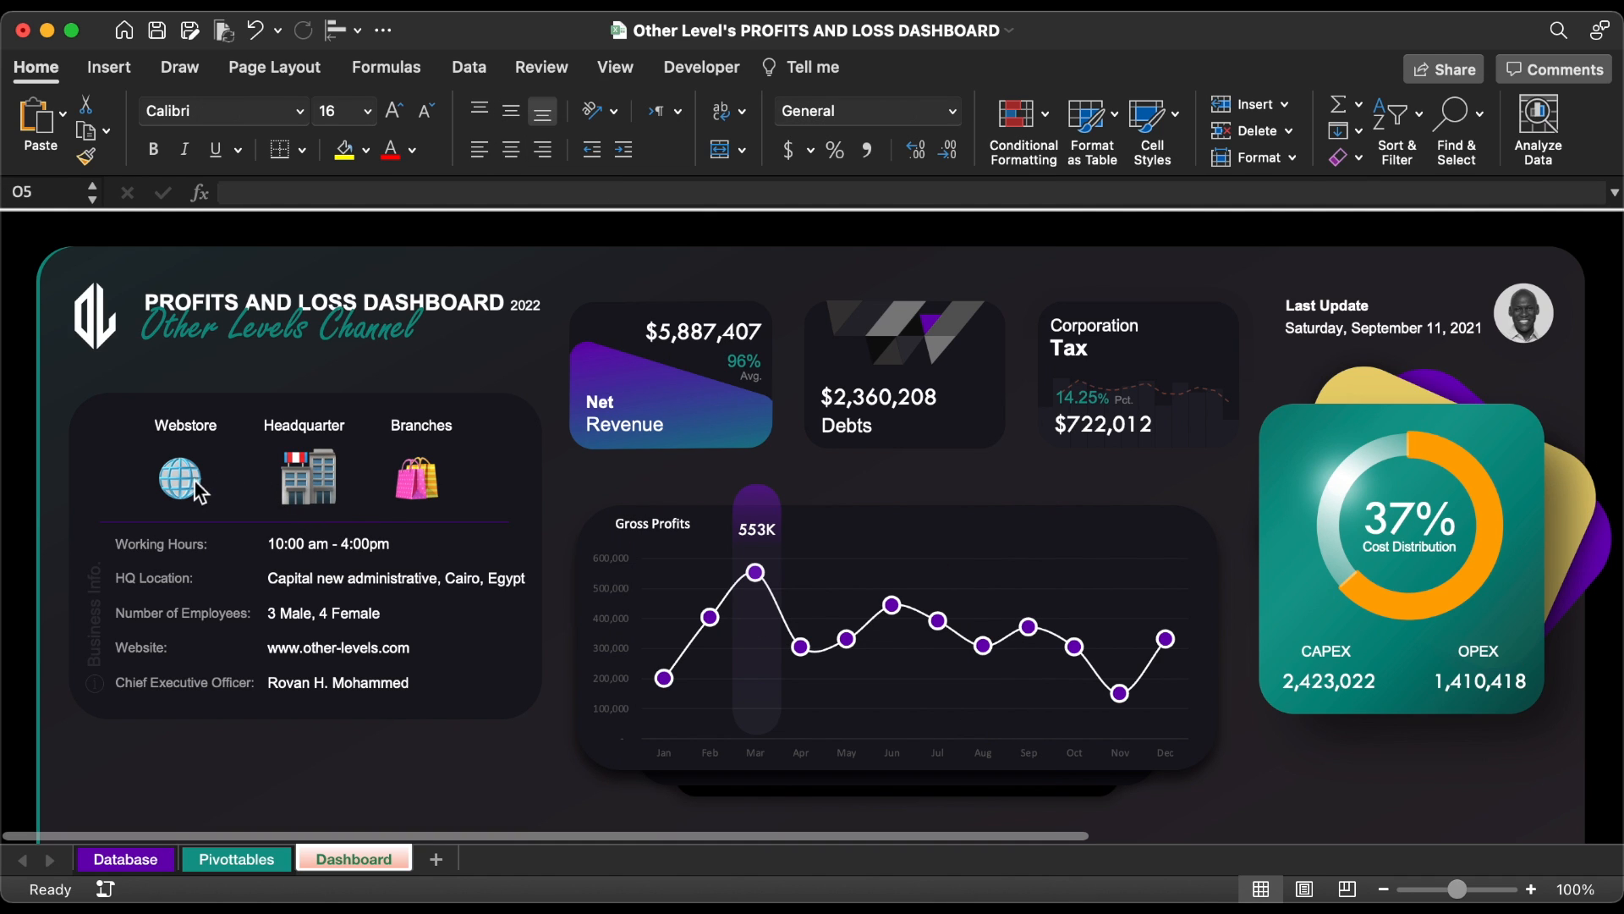
mouse_move(196, 491)
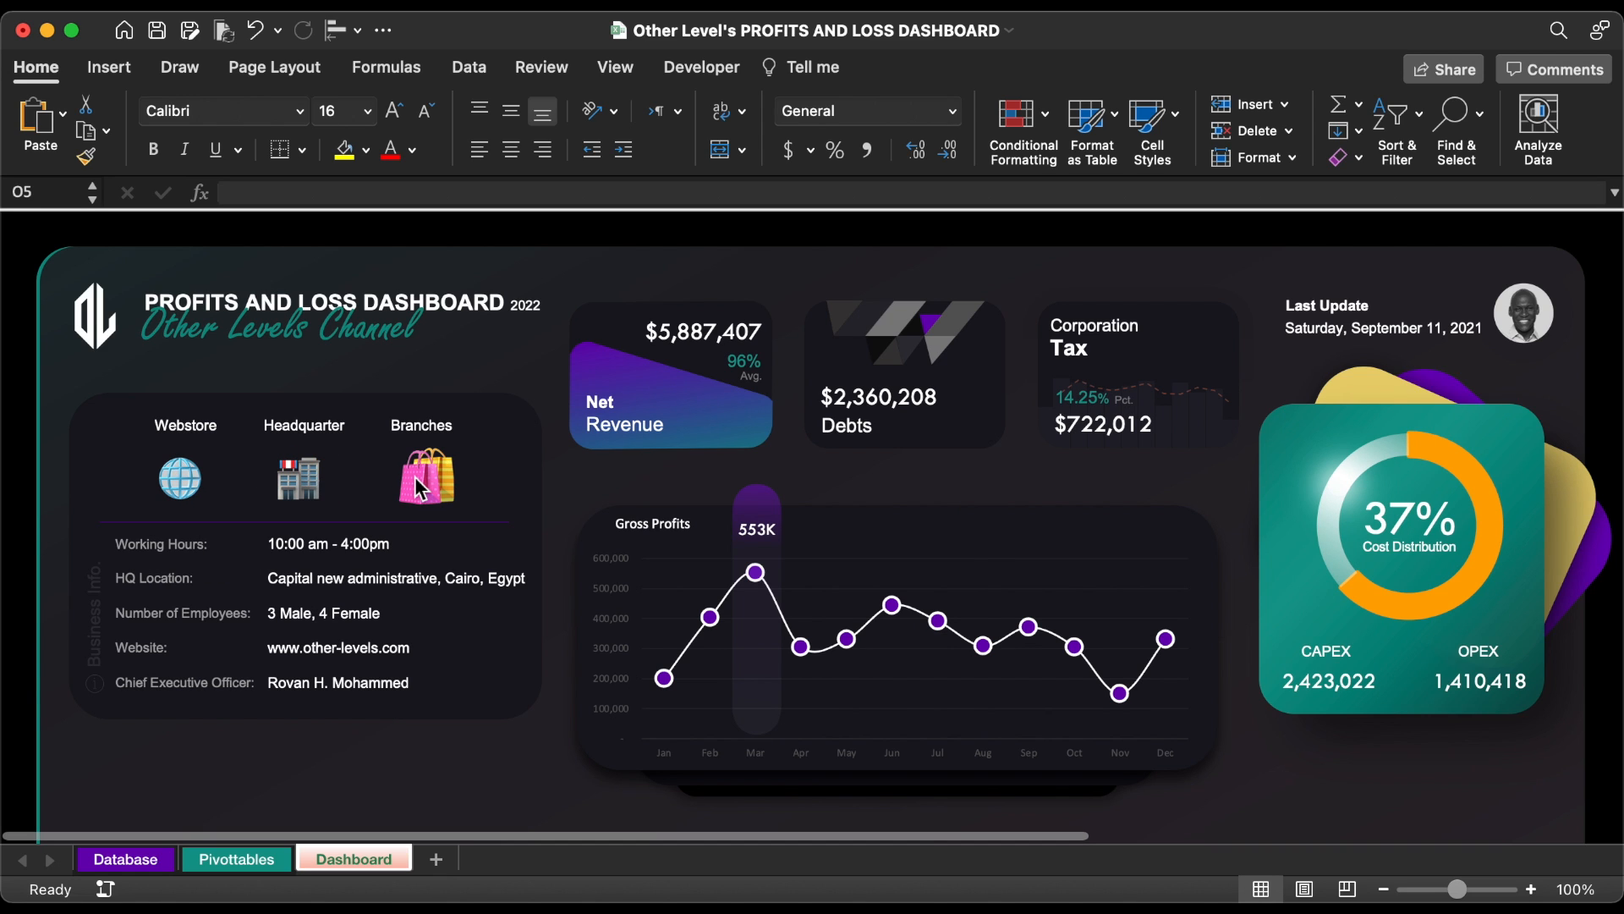
mouse_move(420, 489)
- Duplicate the dark background rectangle of the Business Info card and place the copy in the empty area below it
scroll(592, 568, down, 3)
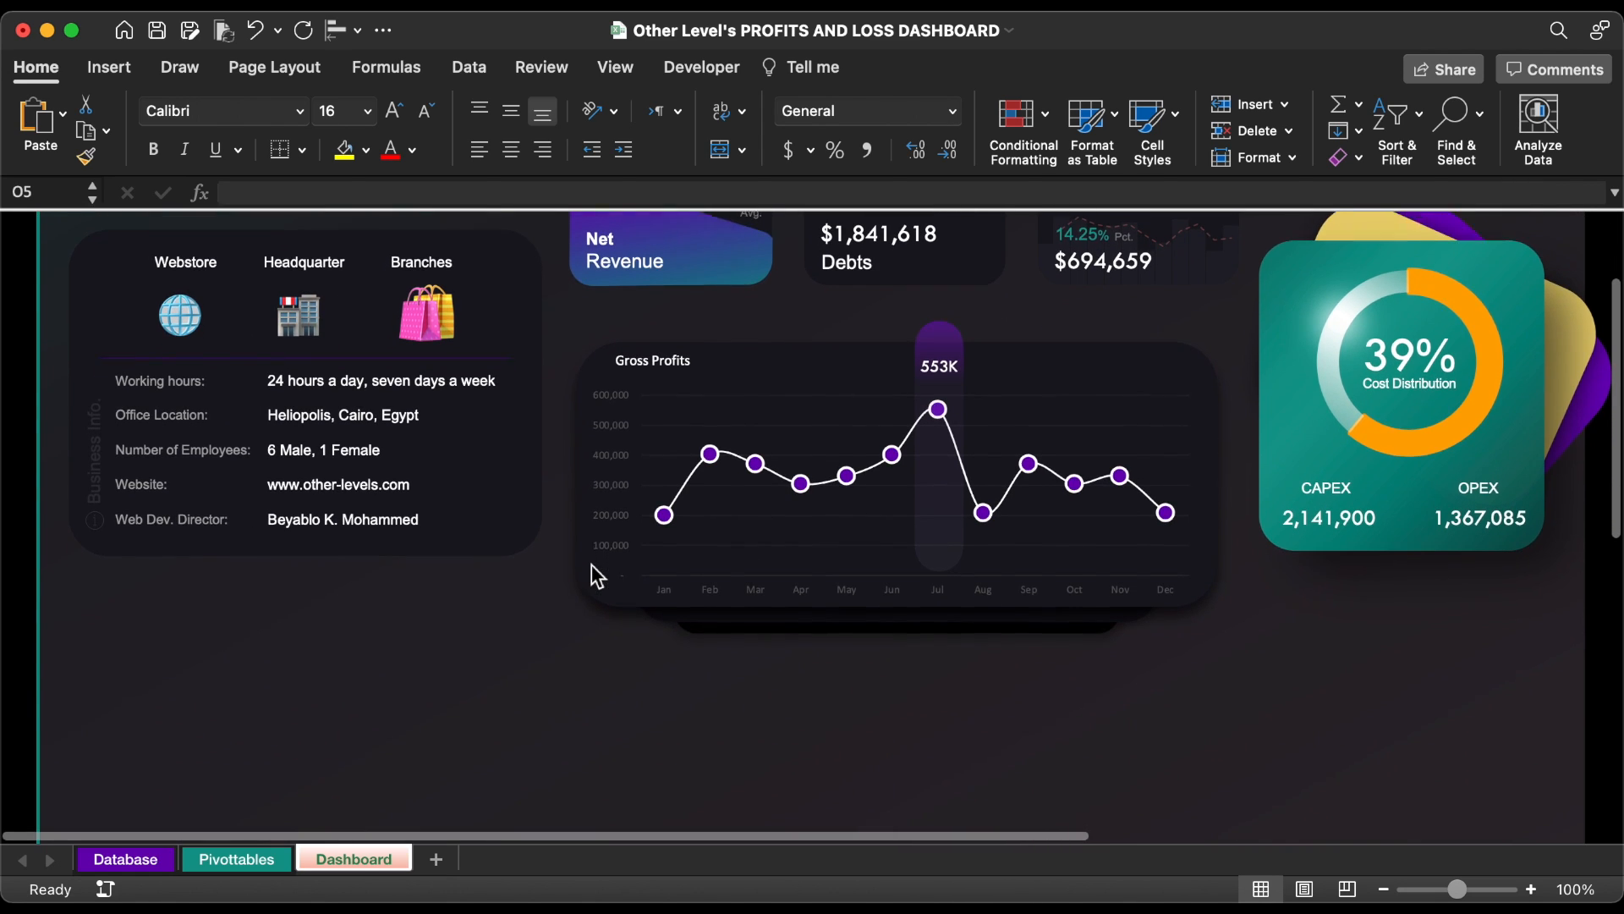
click(537, 249)
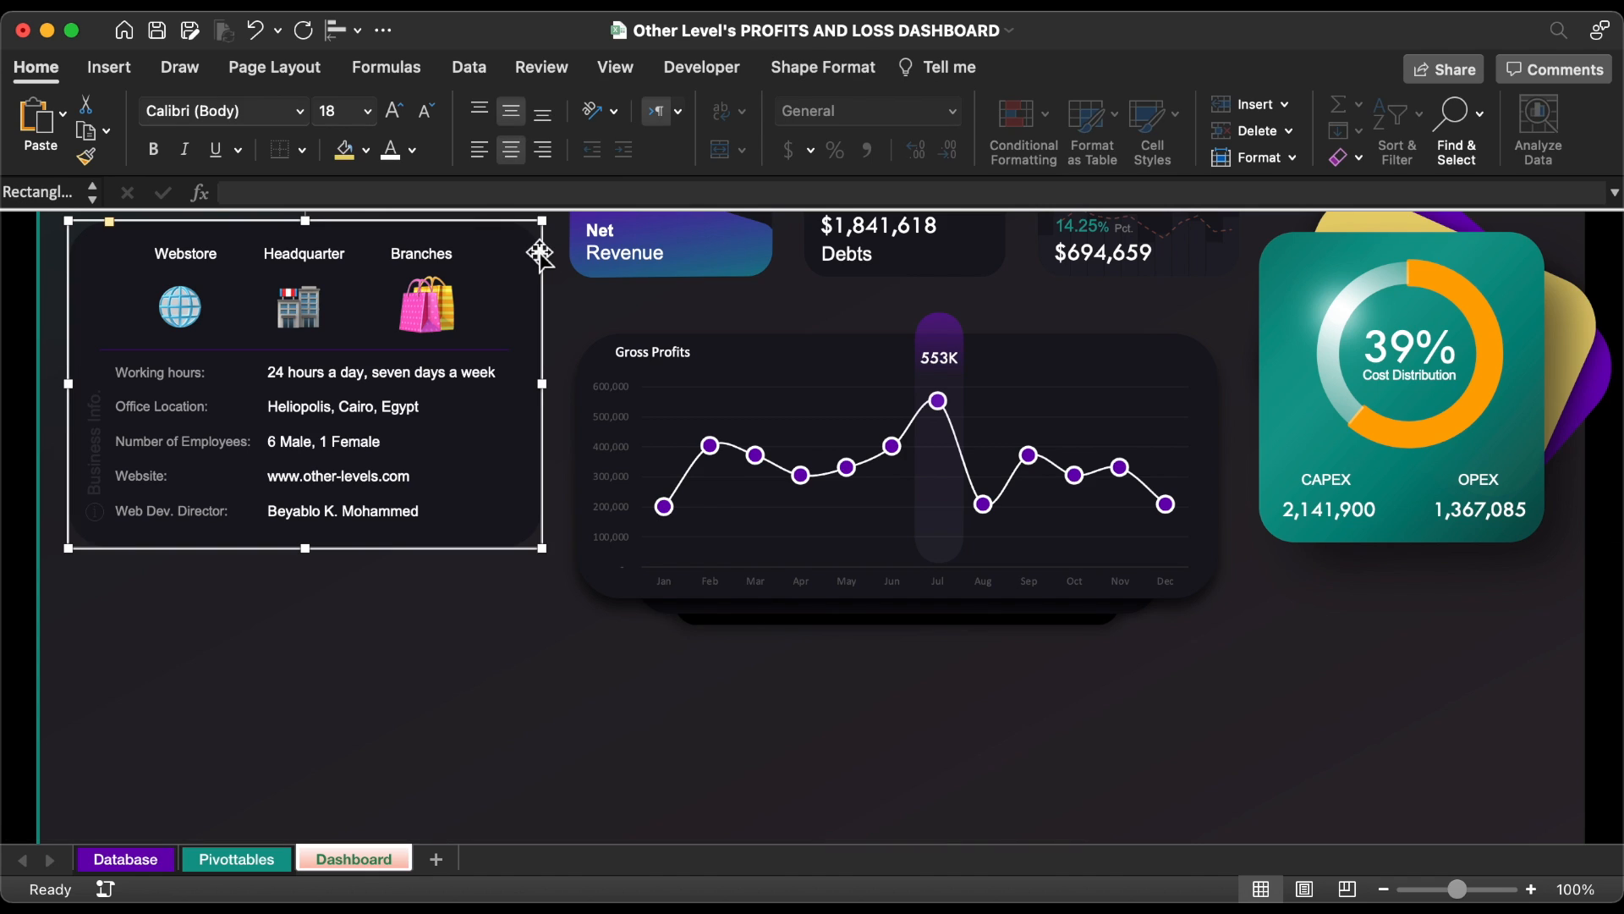
drag(537, 250, 485, 554)
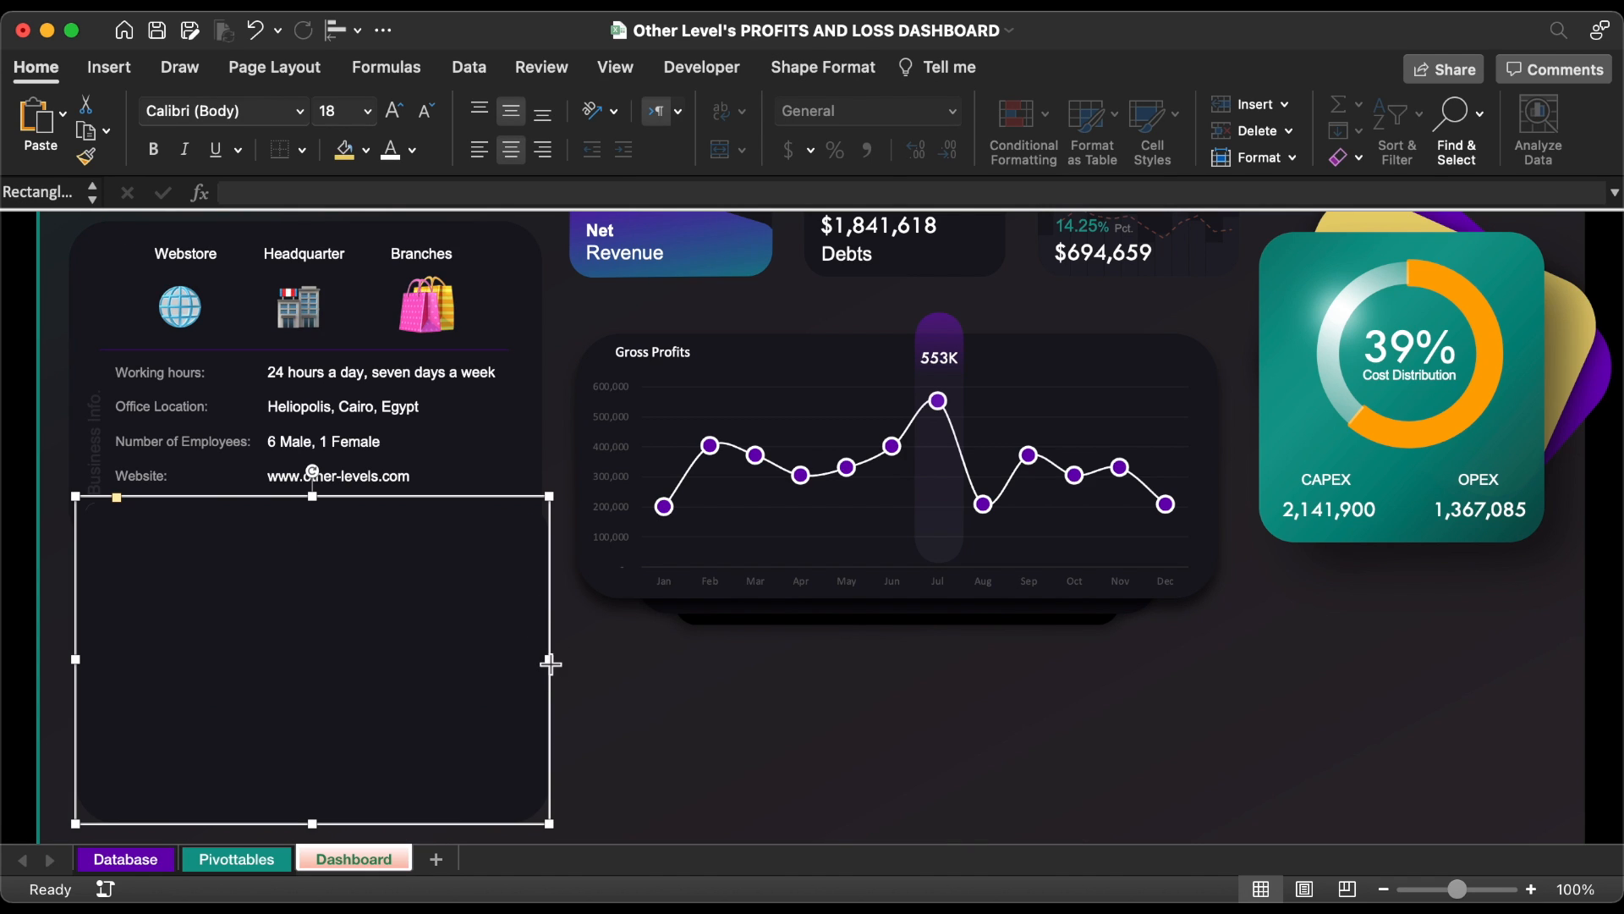
- Size the copied rectangle to 3.46" high and 2.34" wide, and place two such cards side by side below the Business Info card
drag(550, 664, 216, 644)
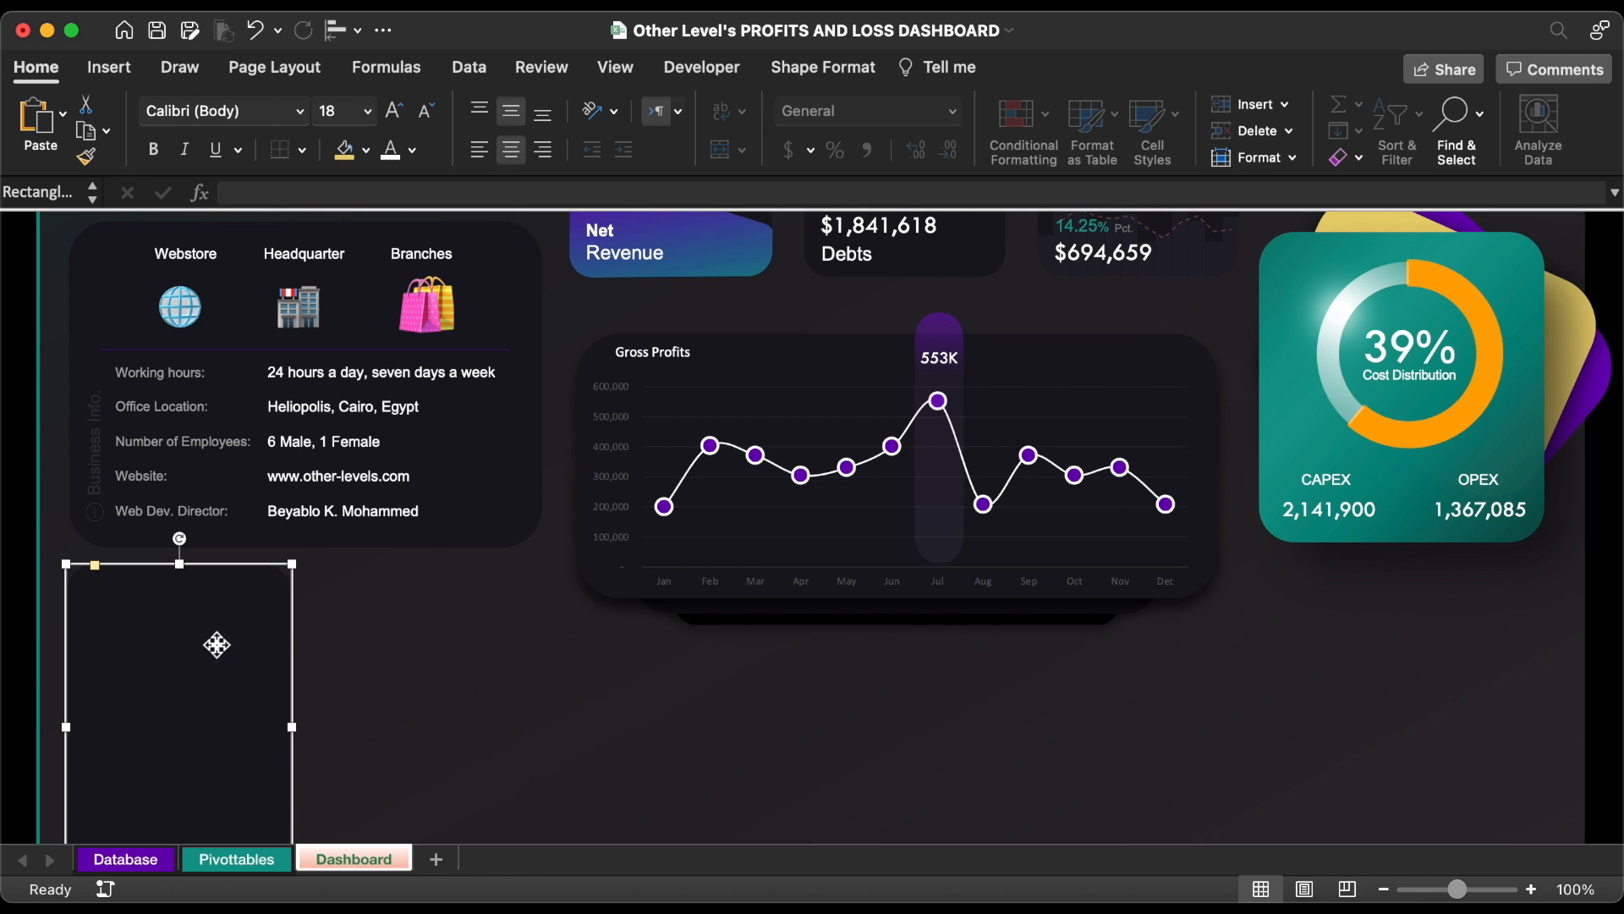
click(872, 70)
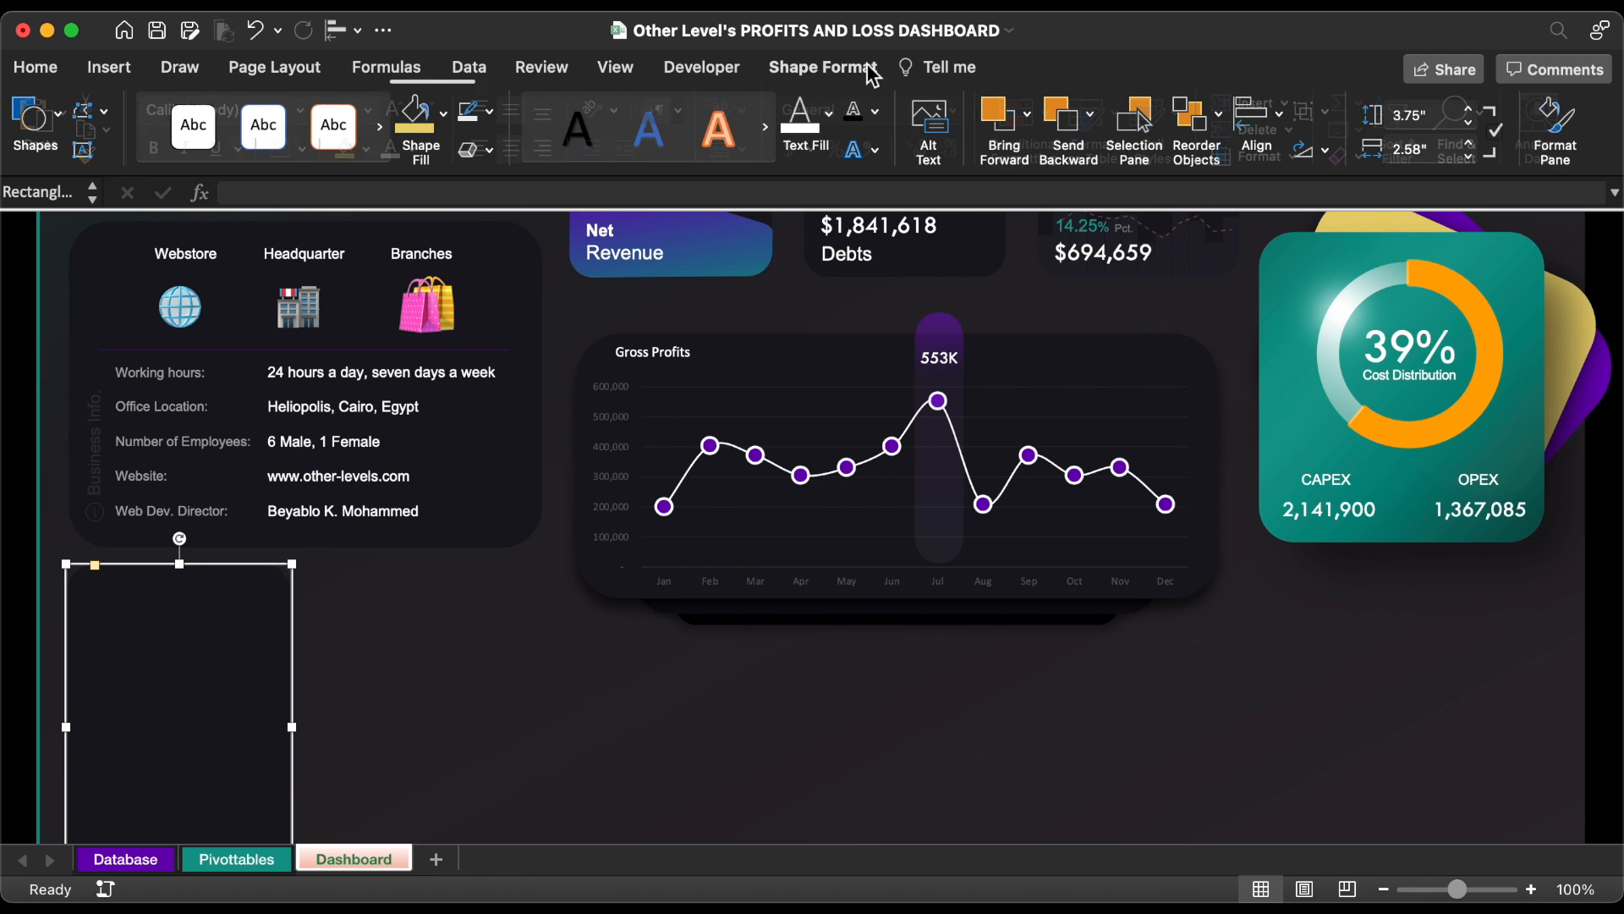
click(1427, 116)
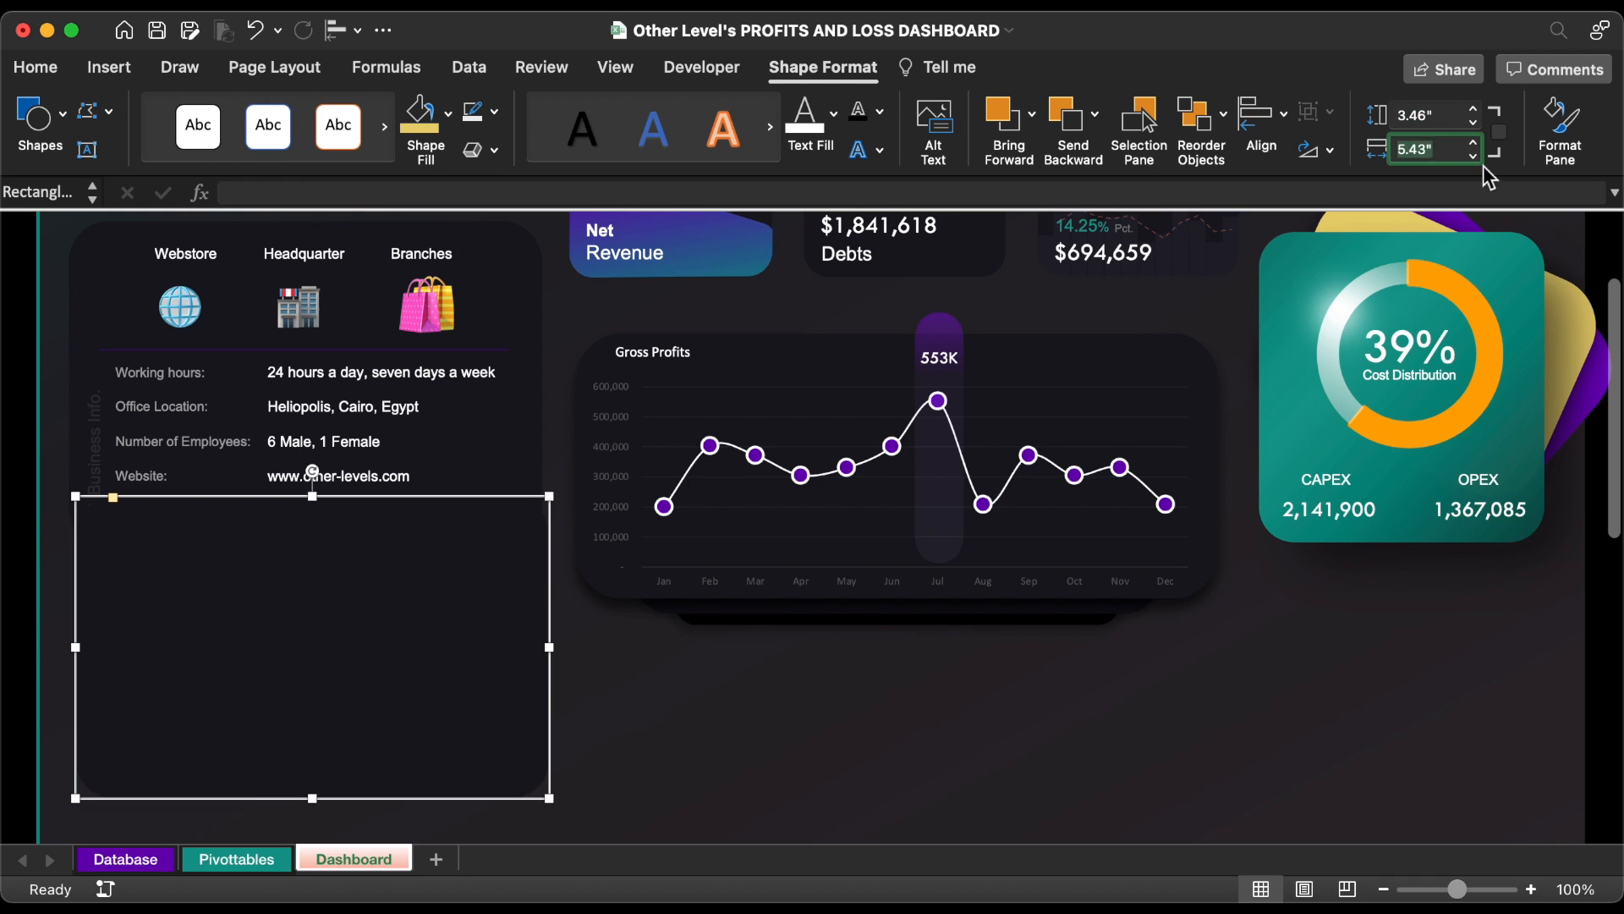
key(Return)
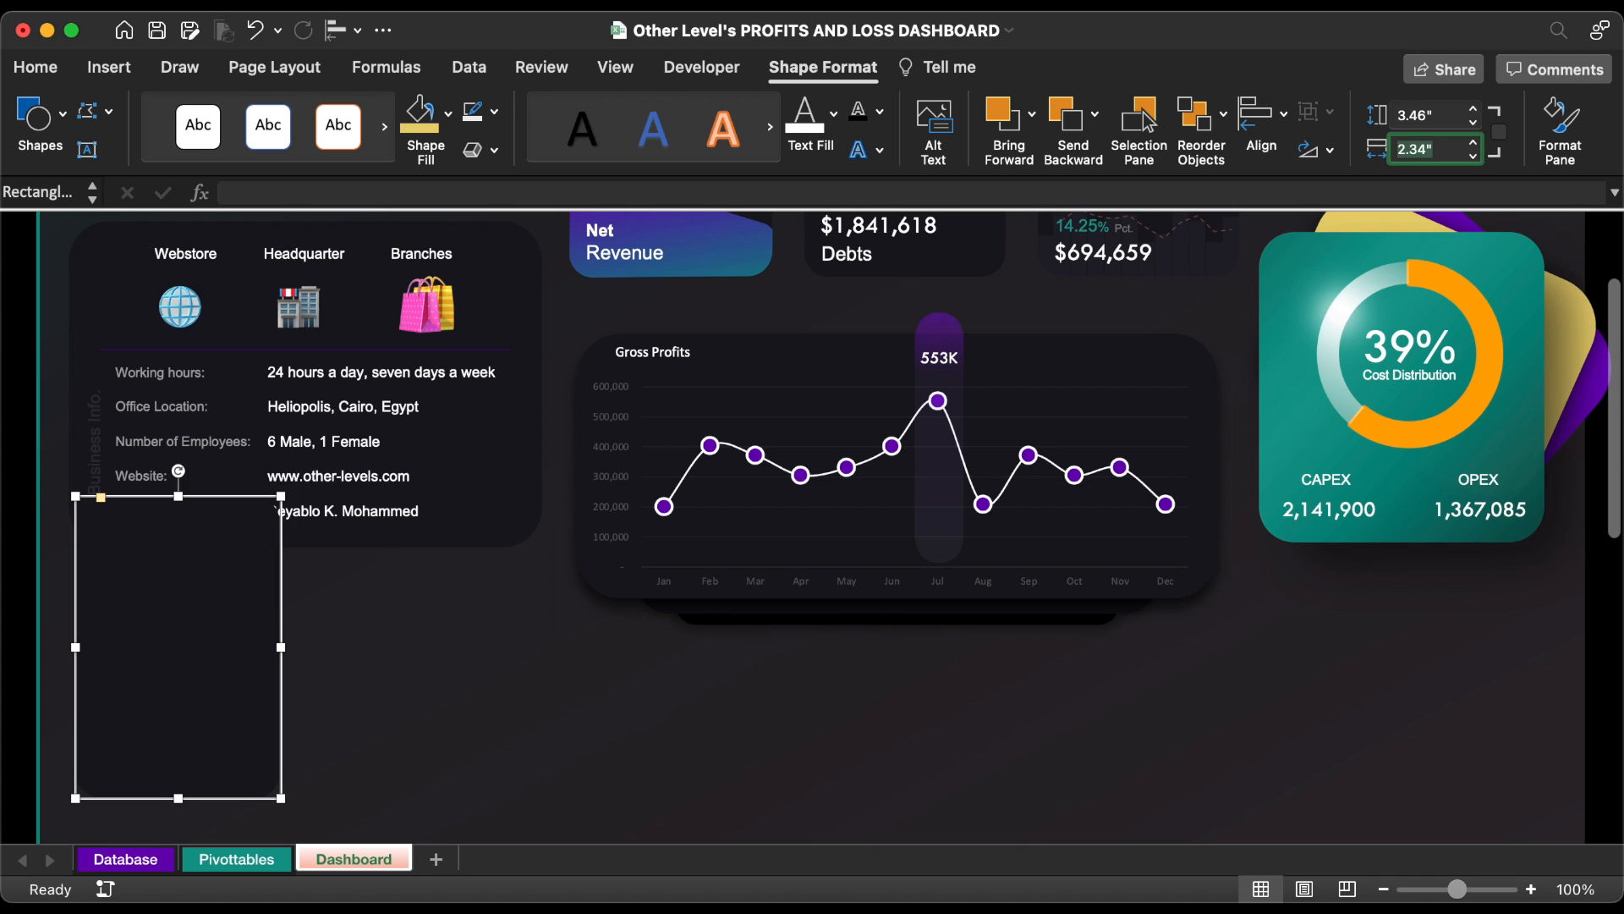
scroll(439, 508, down, 3)
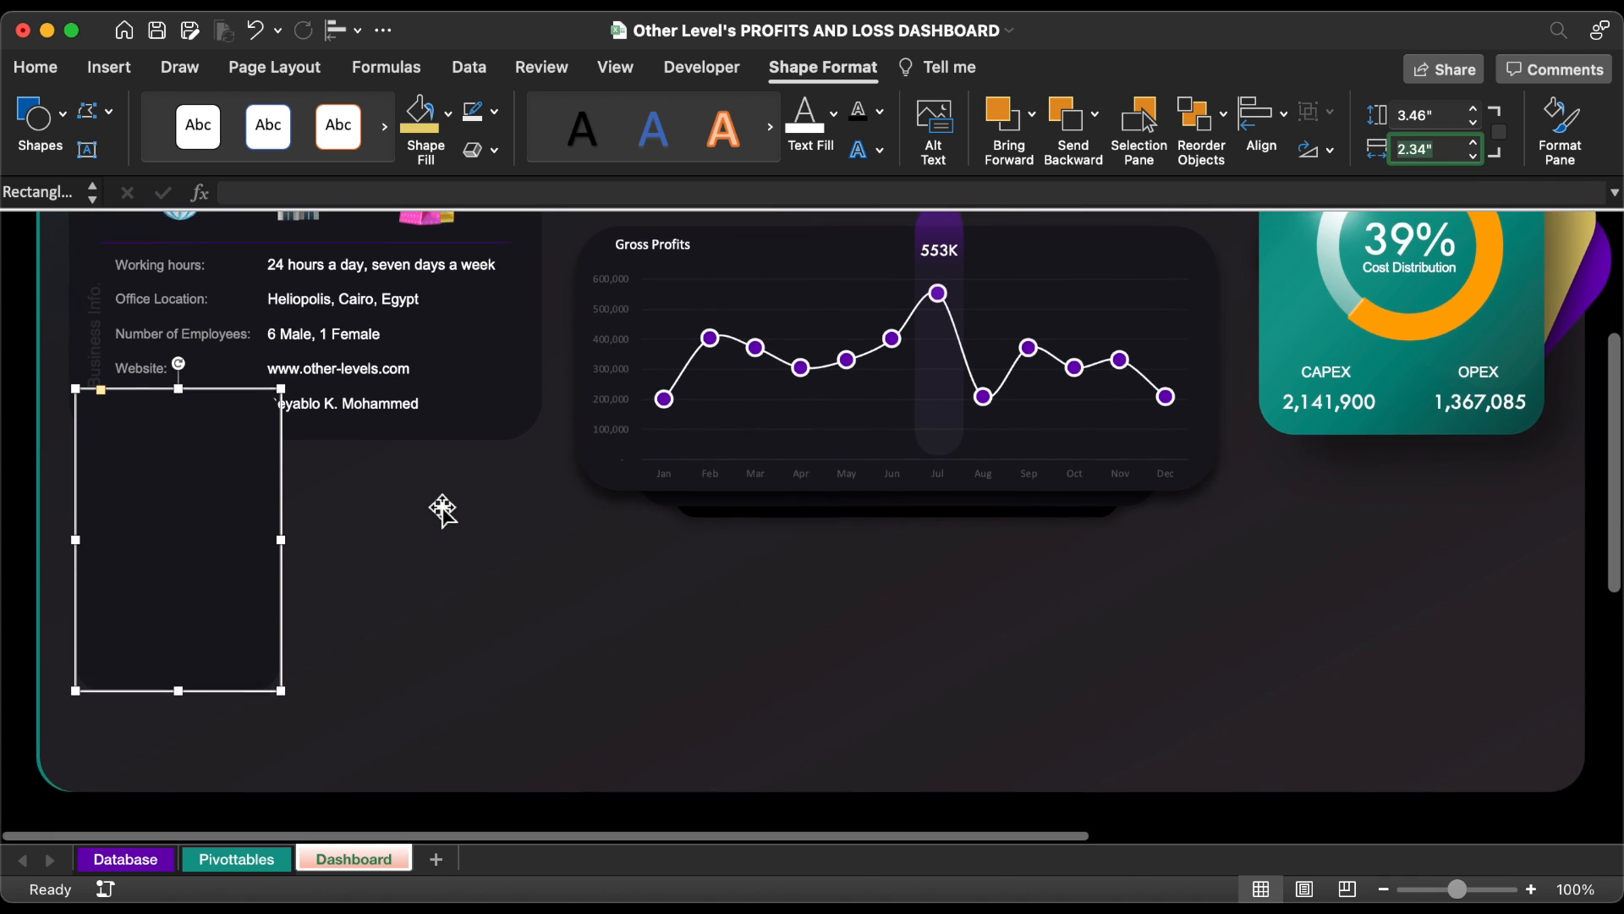
drag(221, 421, 470, 501)
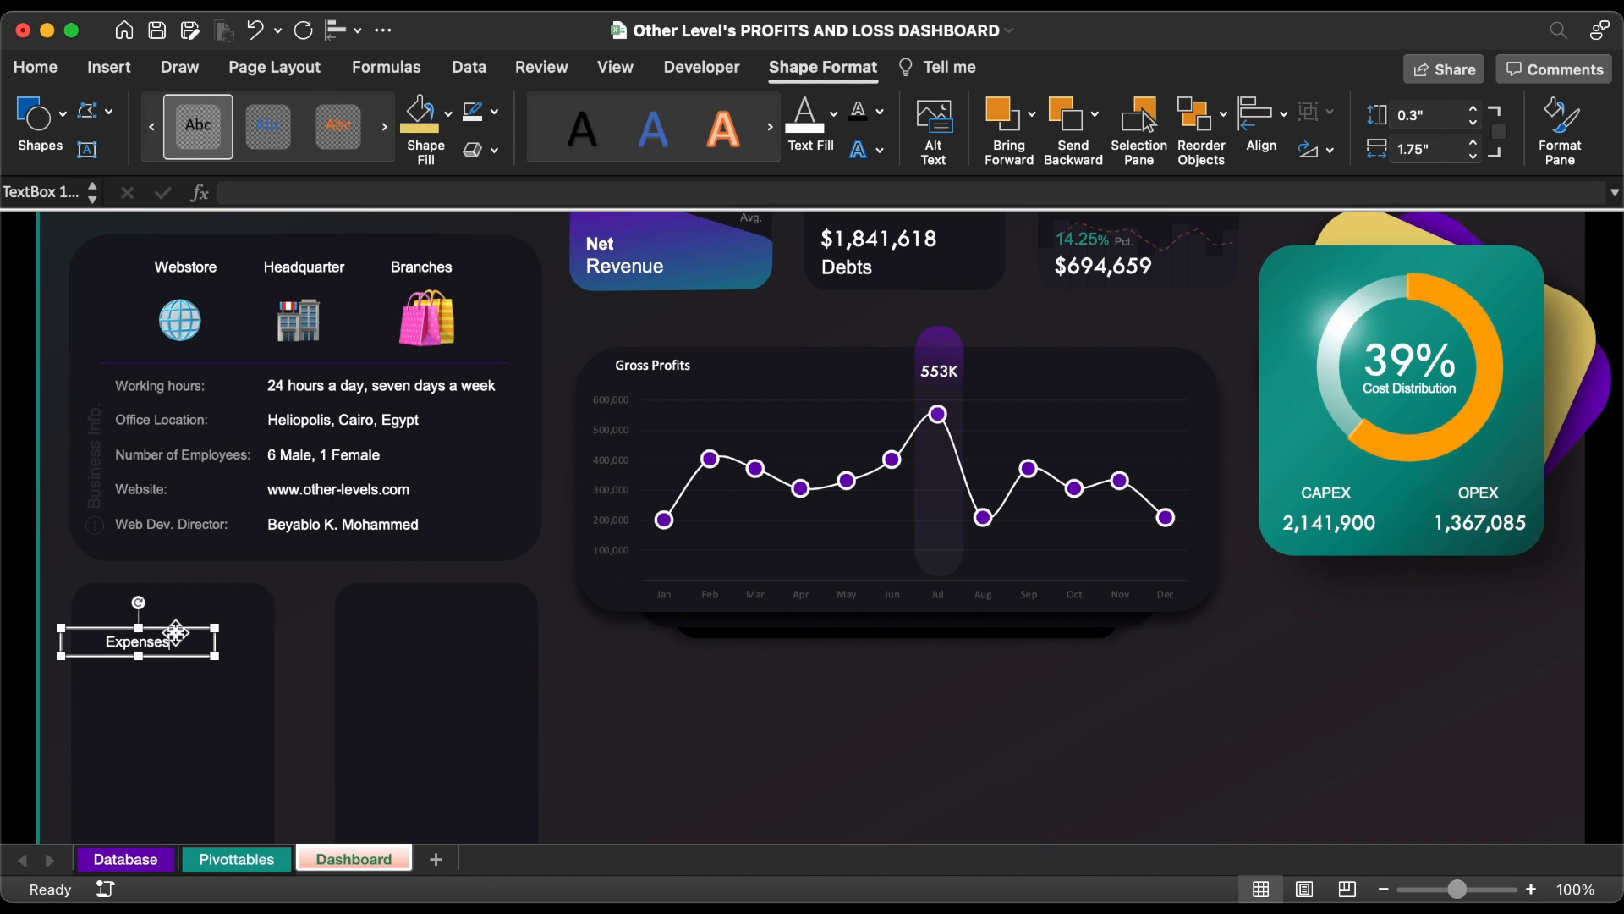
- Left-align the Expenses label, enlarge its text and set its font to Calibri (Body)
click(41, 69)
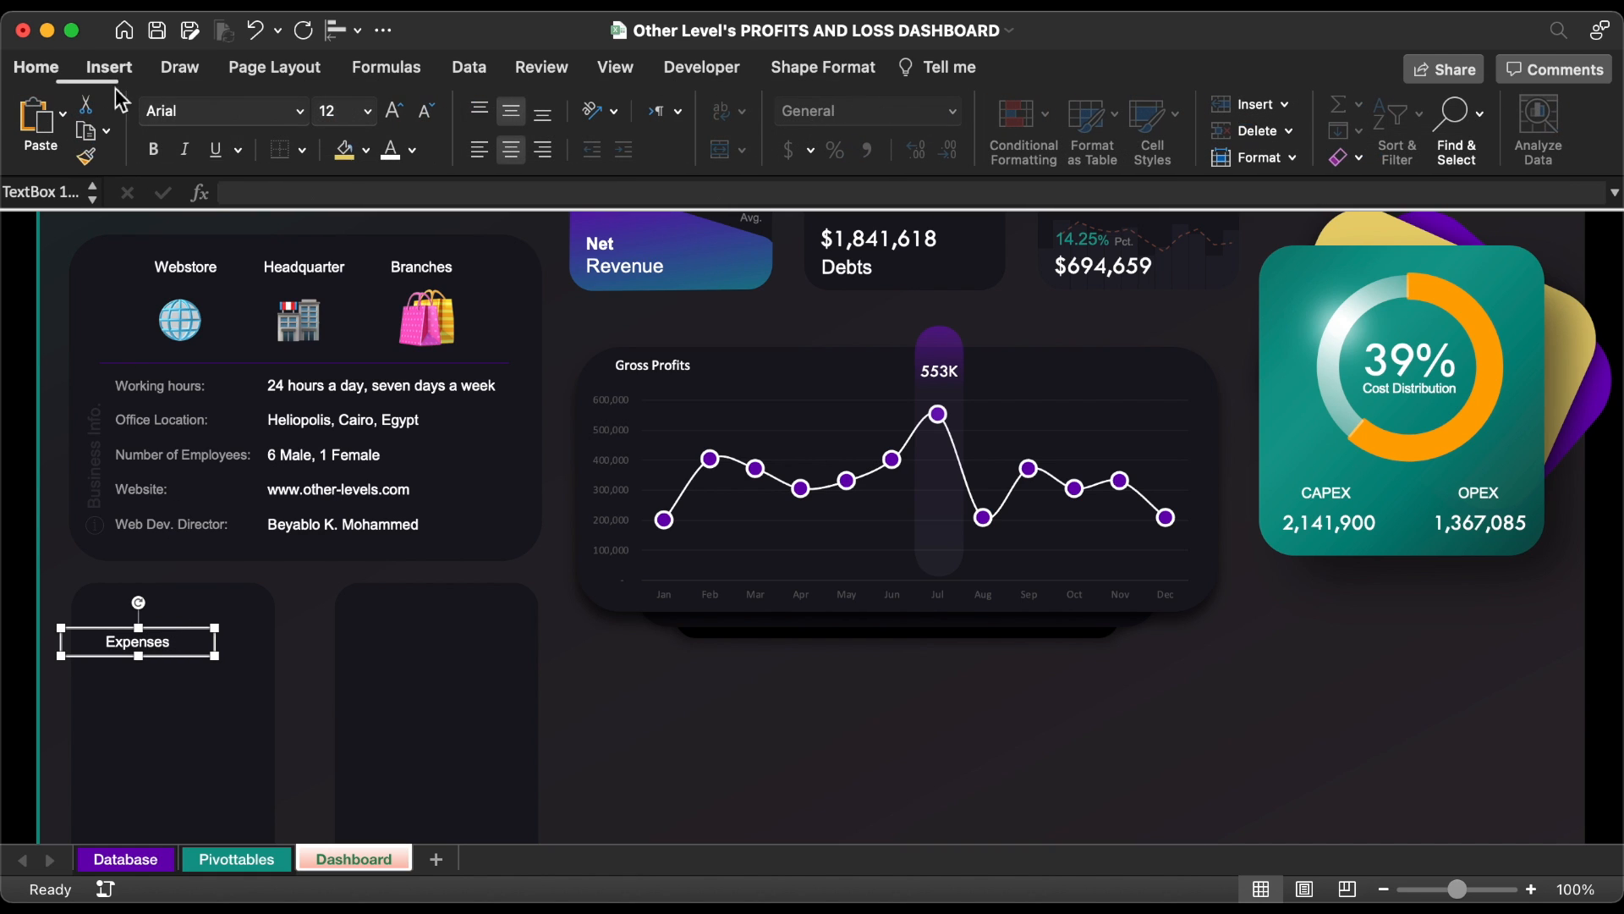
click(479, 150)
click(394, 111)
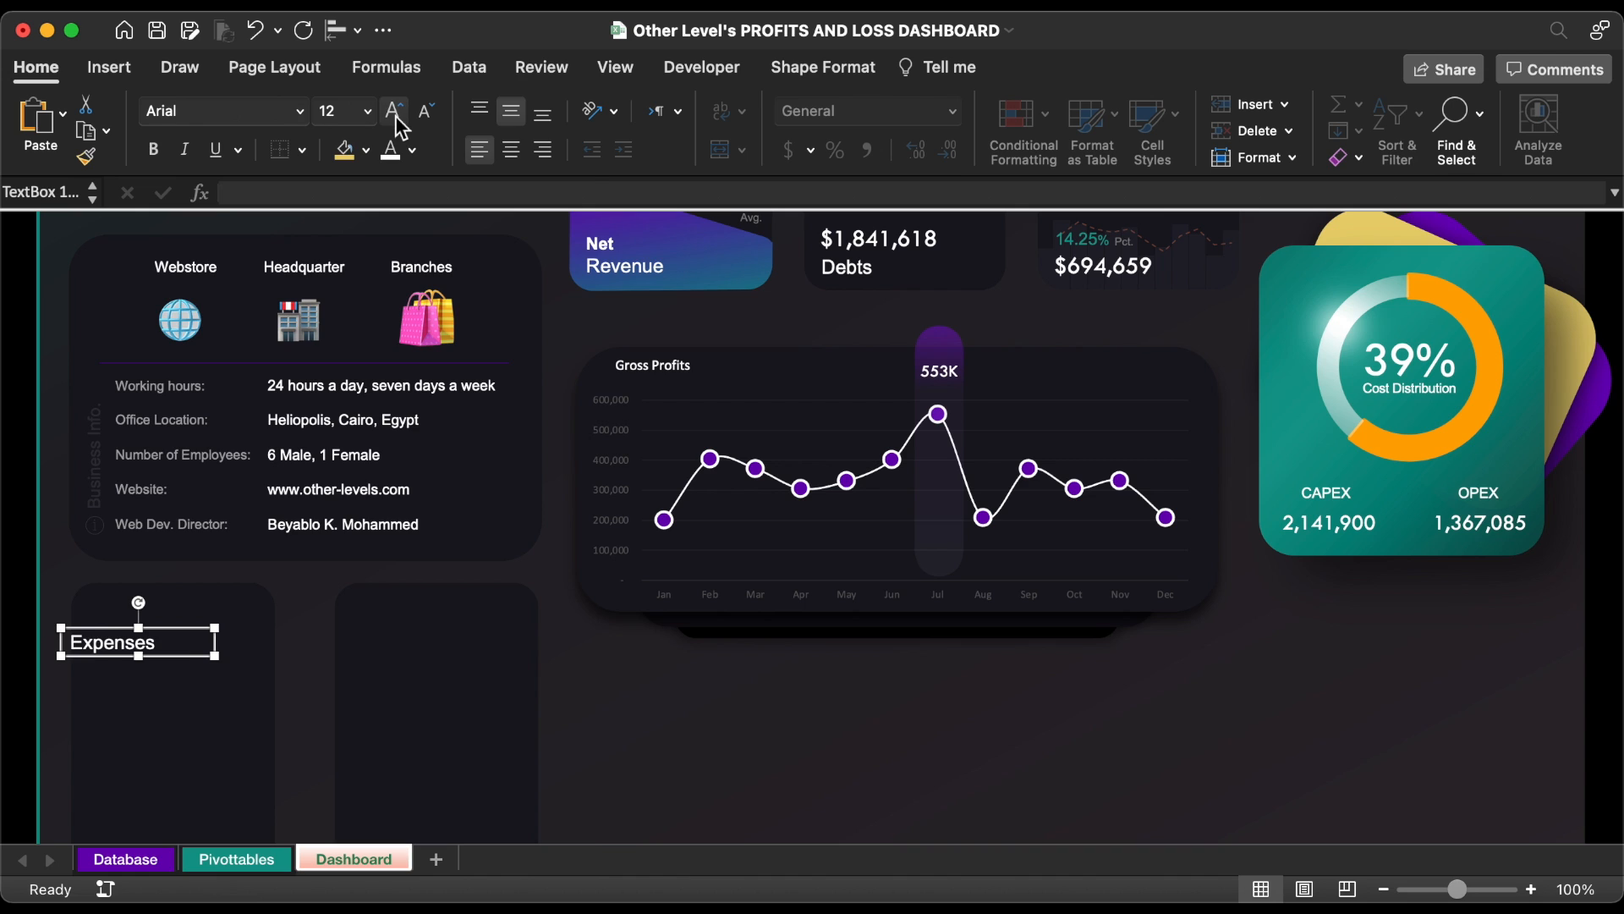
click(299, 110)
click(245, 241)
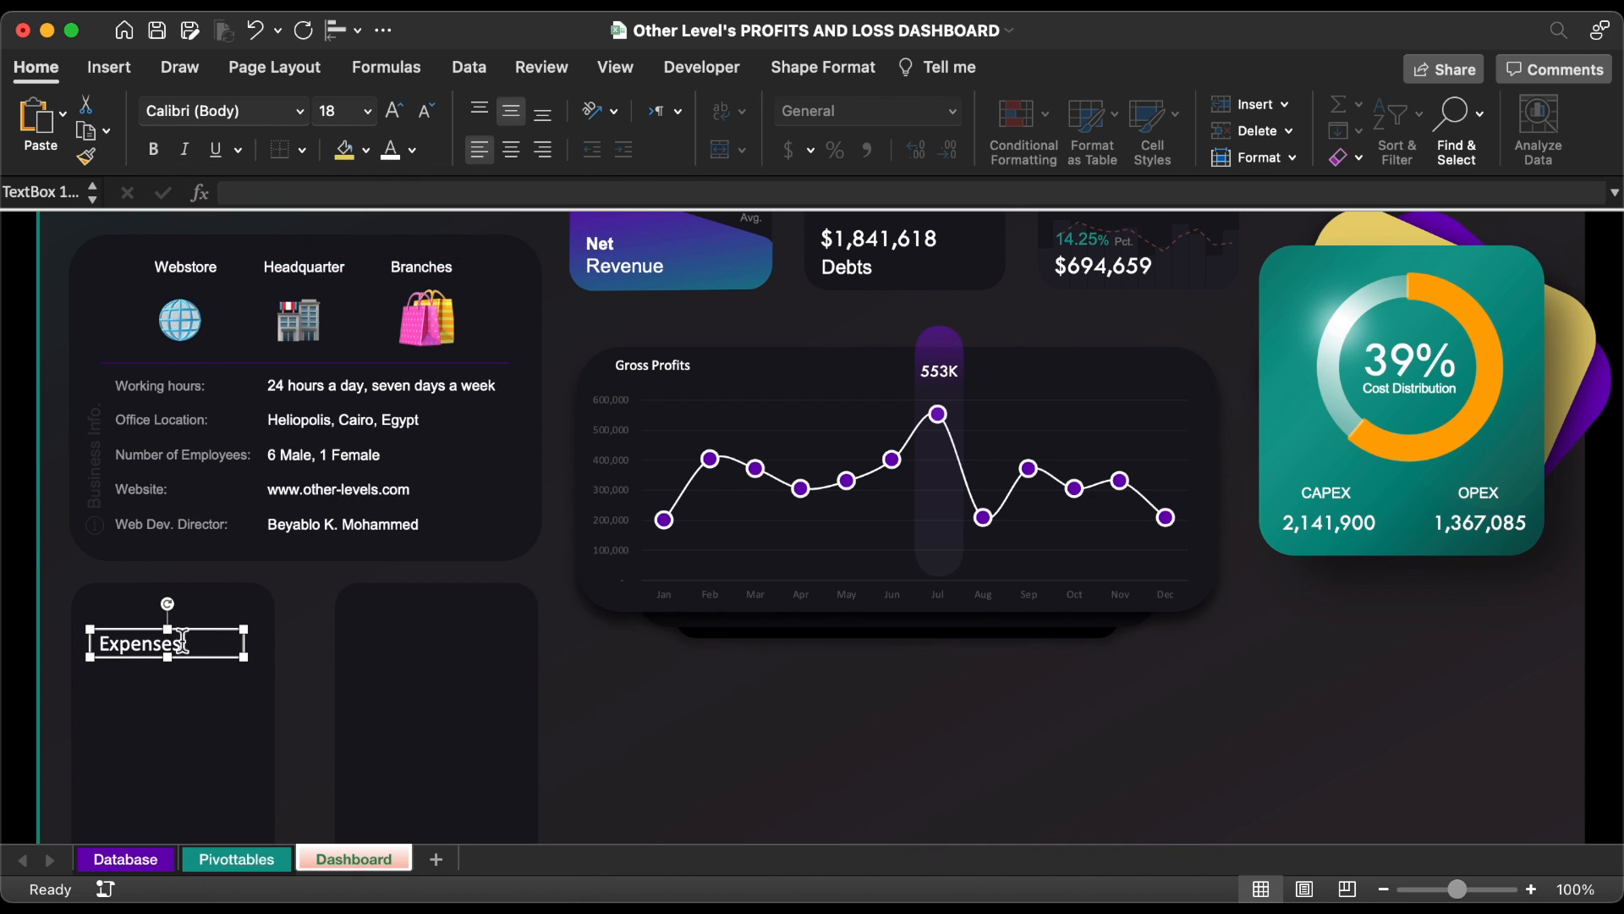
- Duplicate the Expenses label onto the second small card and change its text to Income
drag(204, 635, 468, 636)
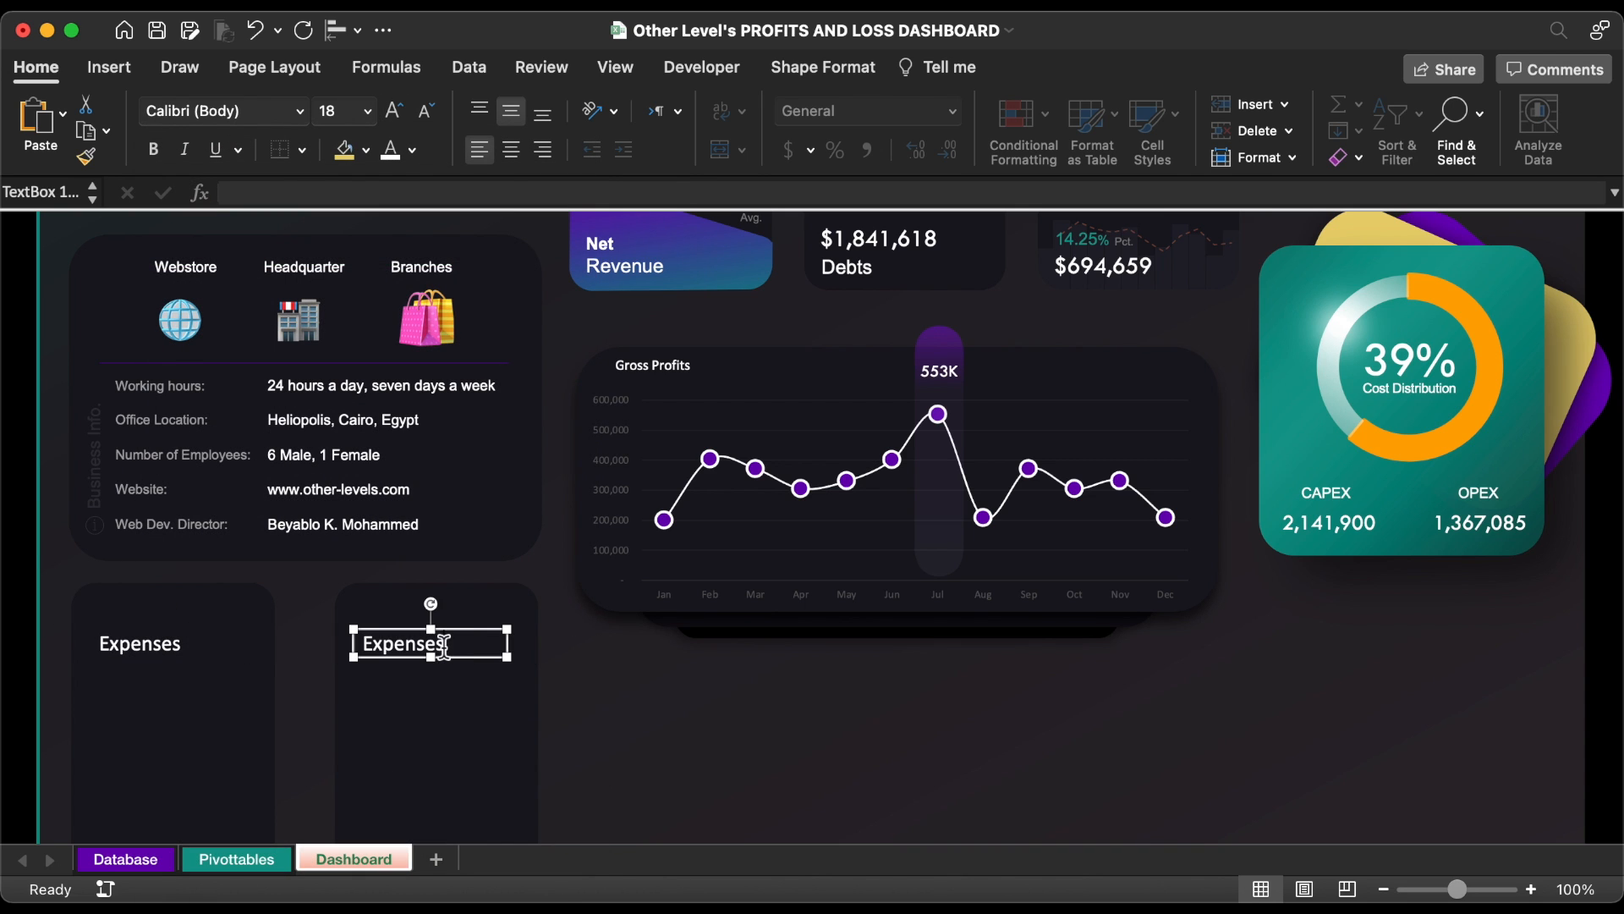
text(Income)
- Draw a circle about 0.61" wide and place it over the left edge of the Expenses card
scroll(542, 702, down, 4)
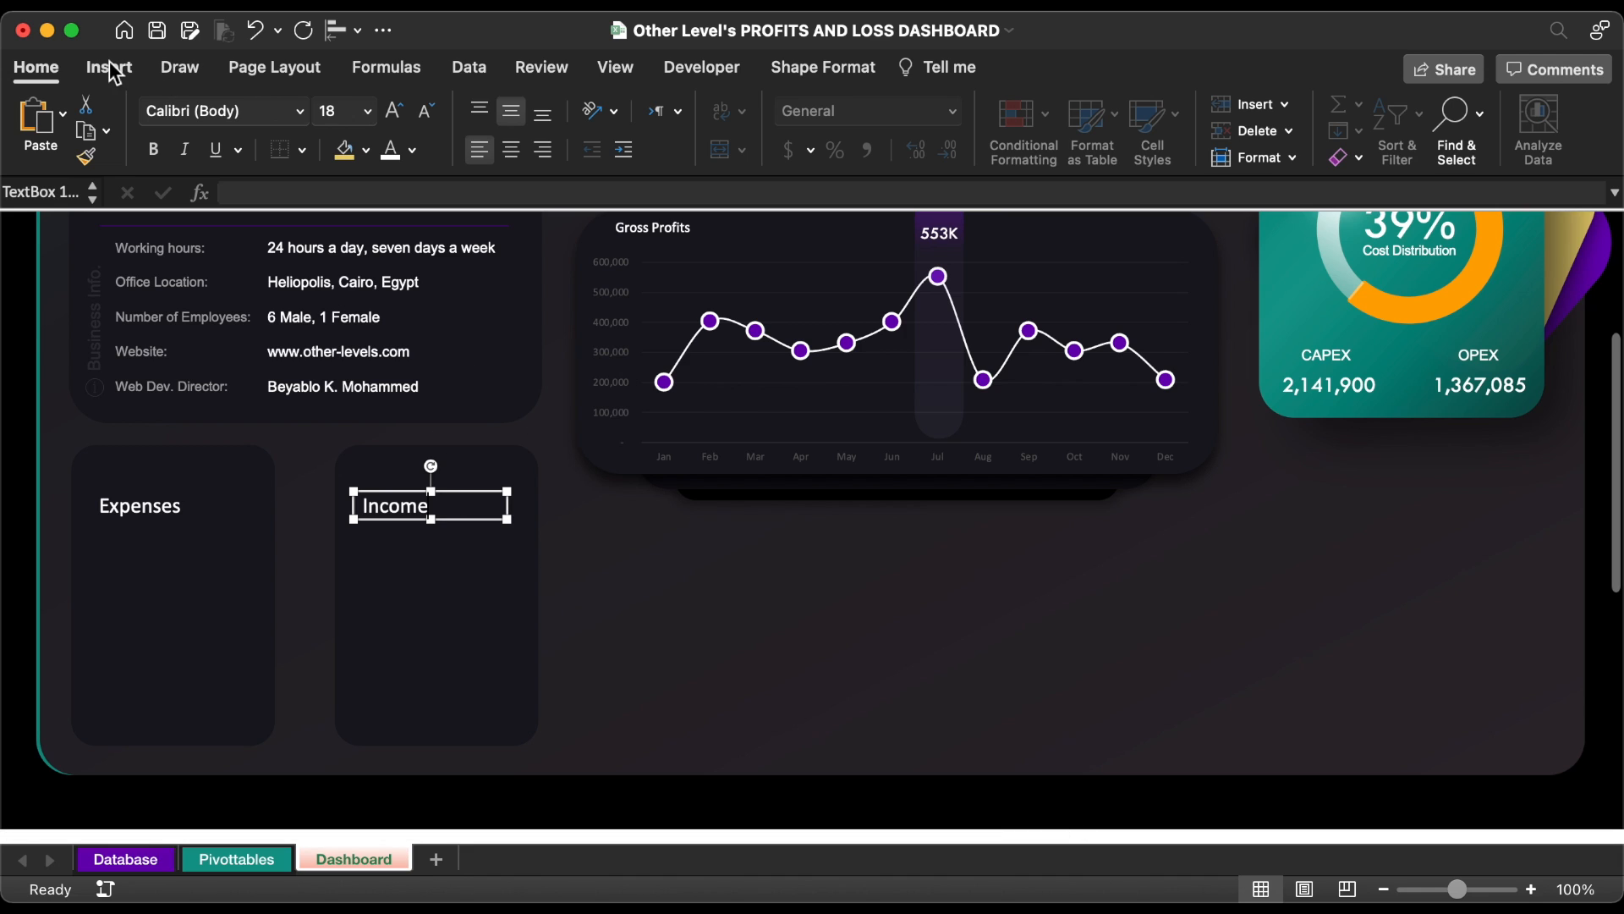
click(108, 67)
click(372, 127)
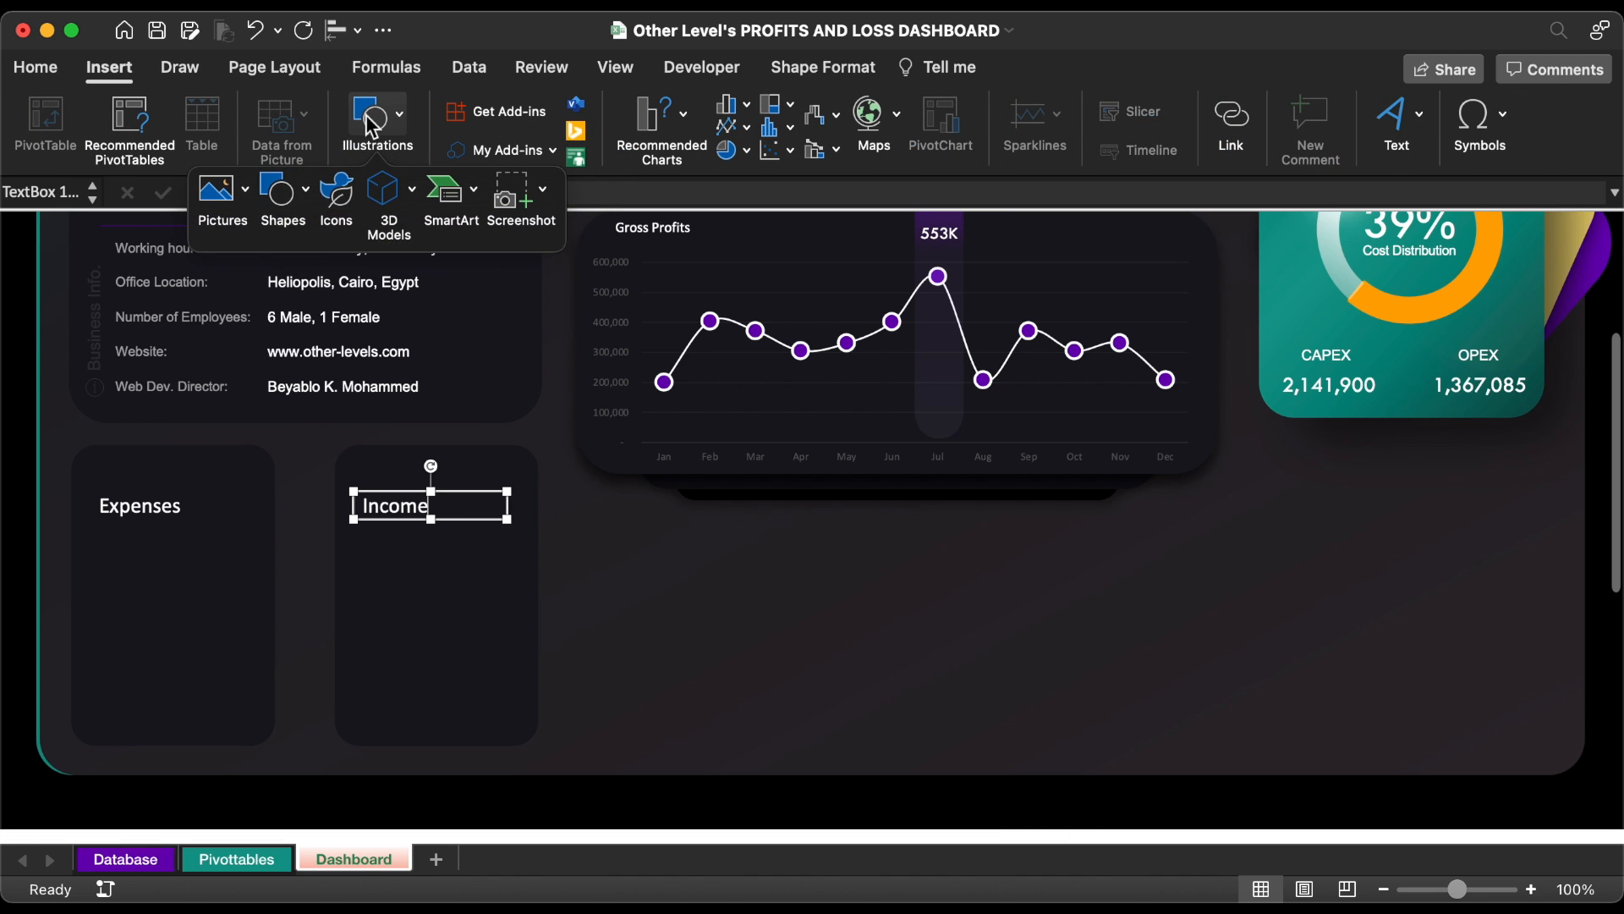
click(288, 191)
click(312, 558)
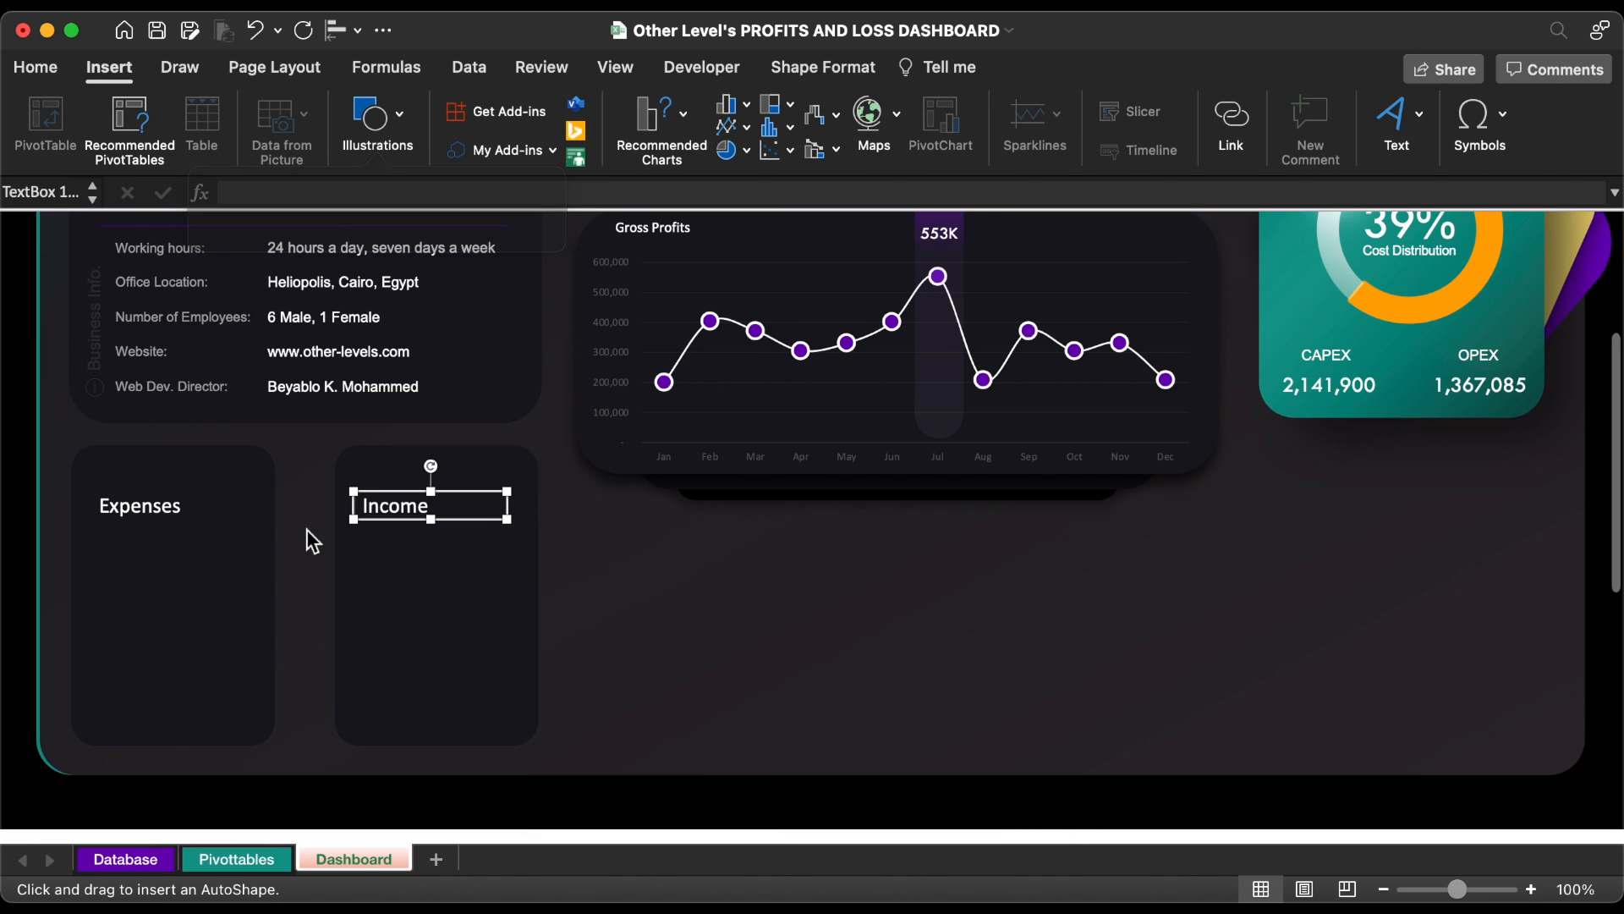
click(406, 661)
drag(403, 659, 100, 602)
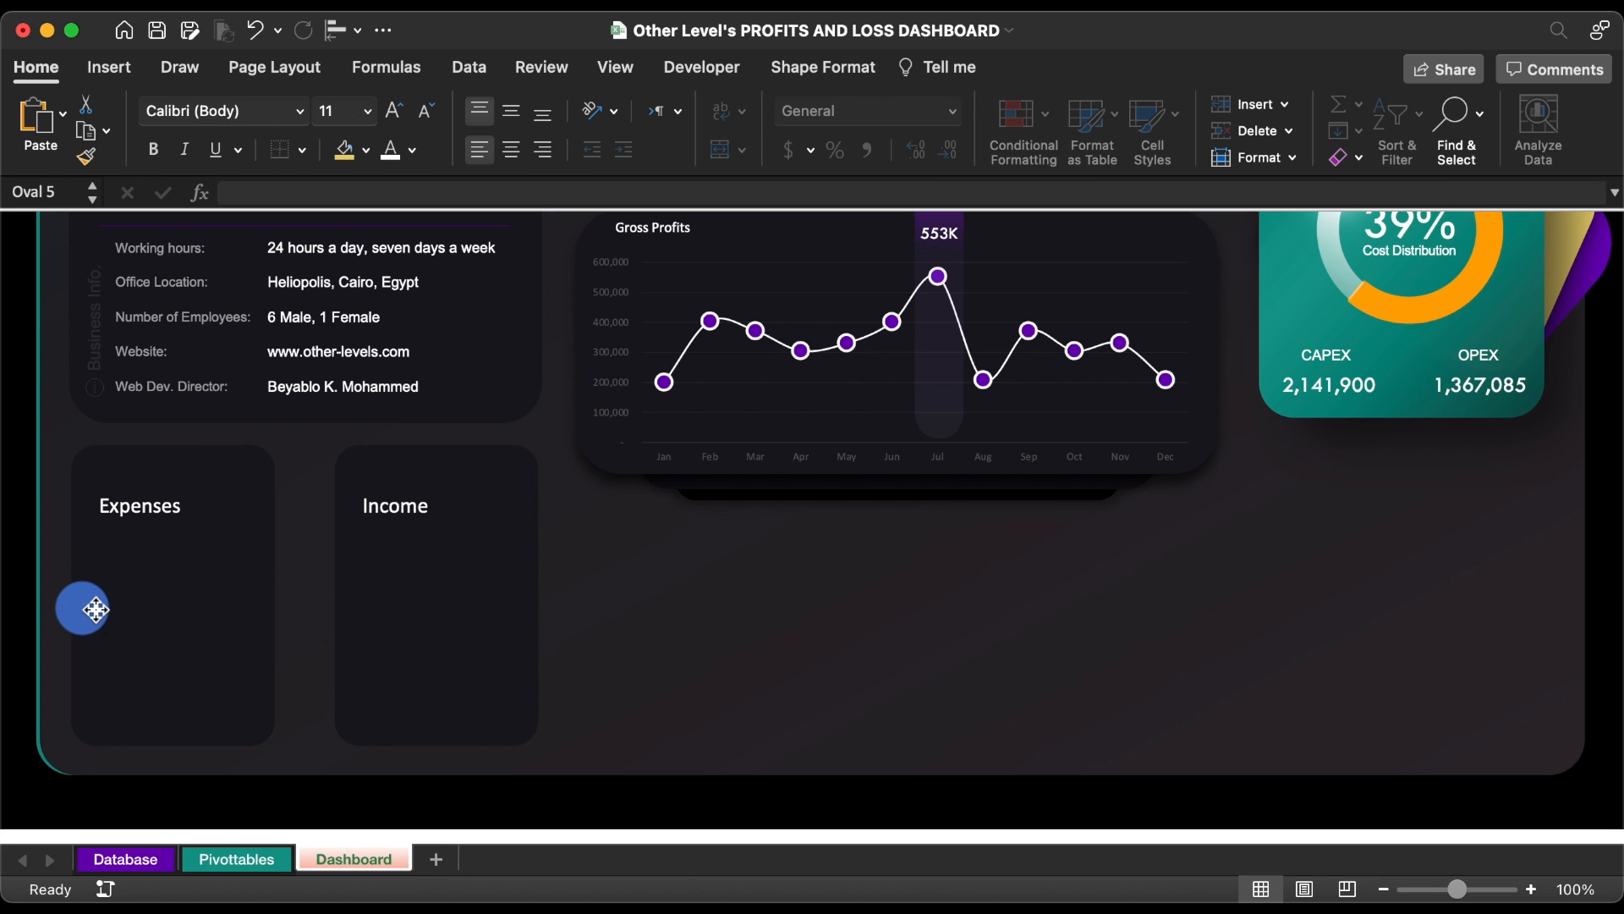
- Set the height and width of the circle on the Expenses card's left edge to 0.4"
click(860, 70)
click(1479, 122)
click(1479, 123)
click(1480, 123)
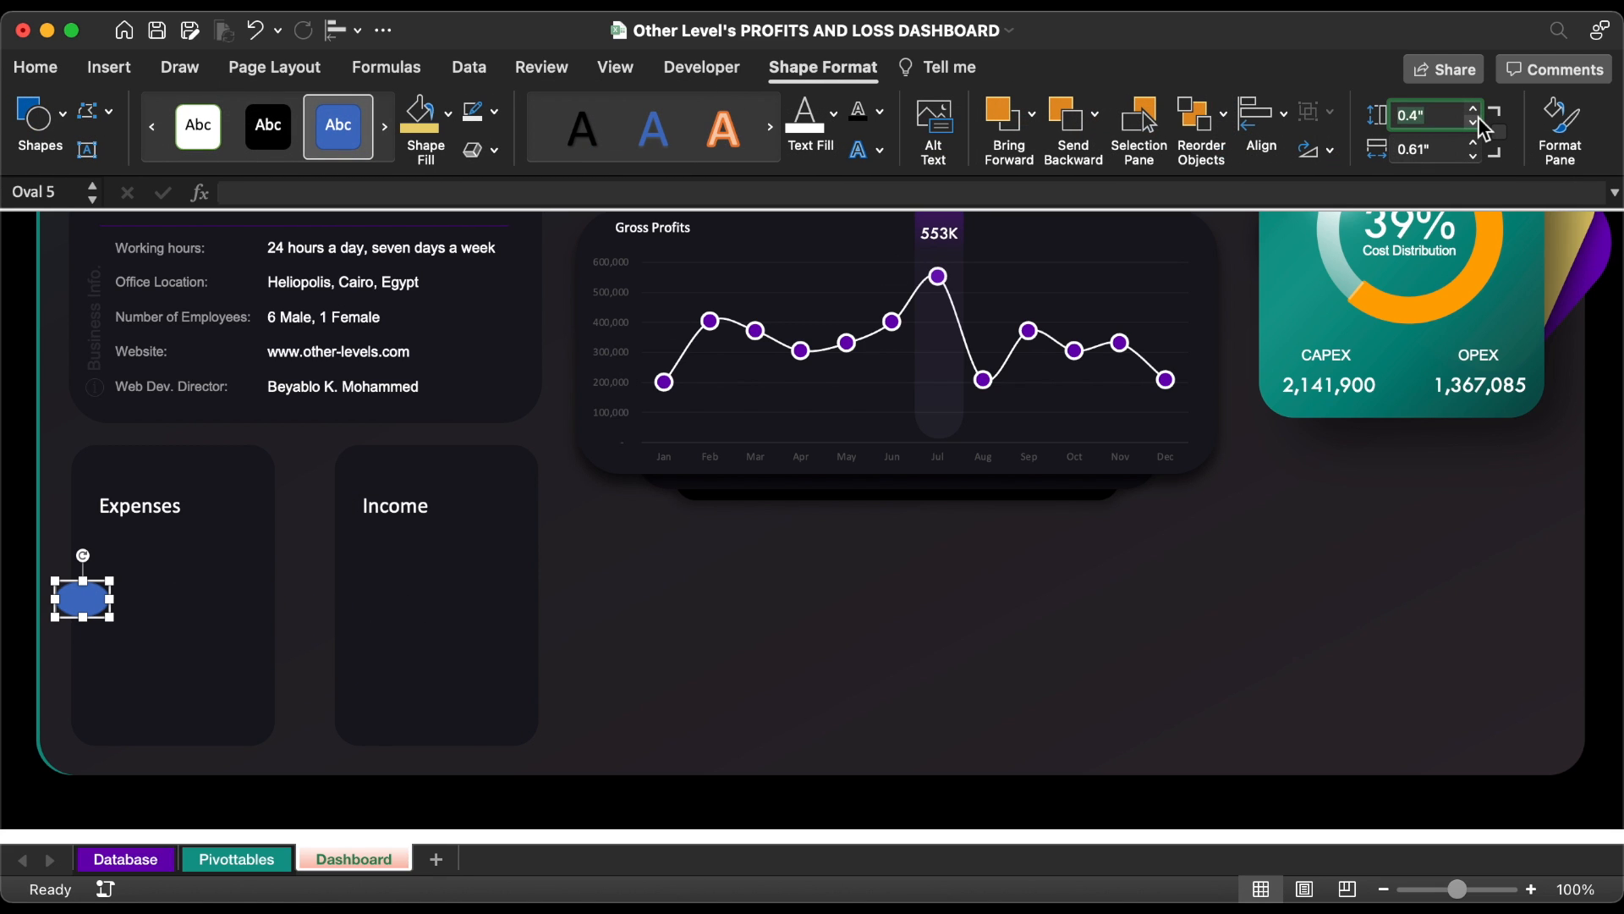
click(1475, 156)
click(1475, 155)
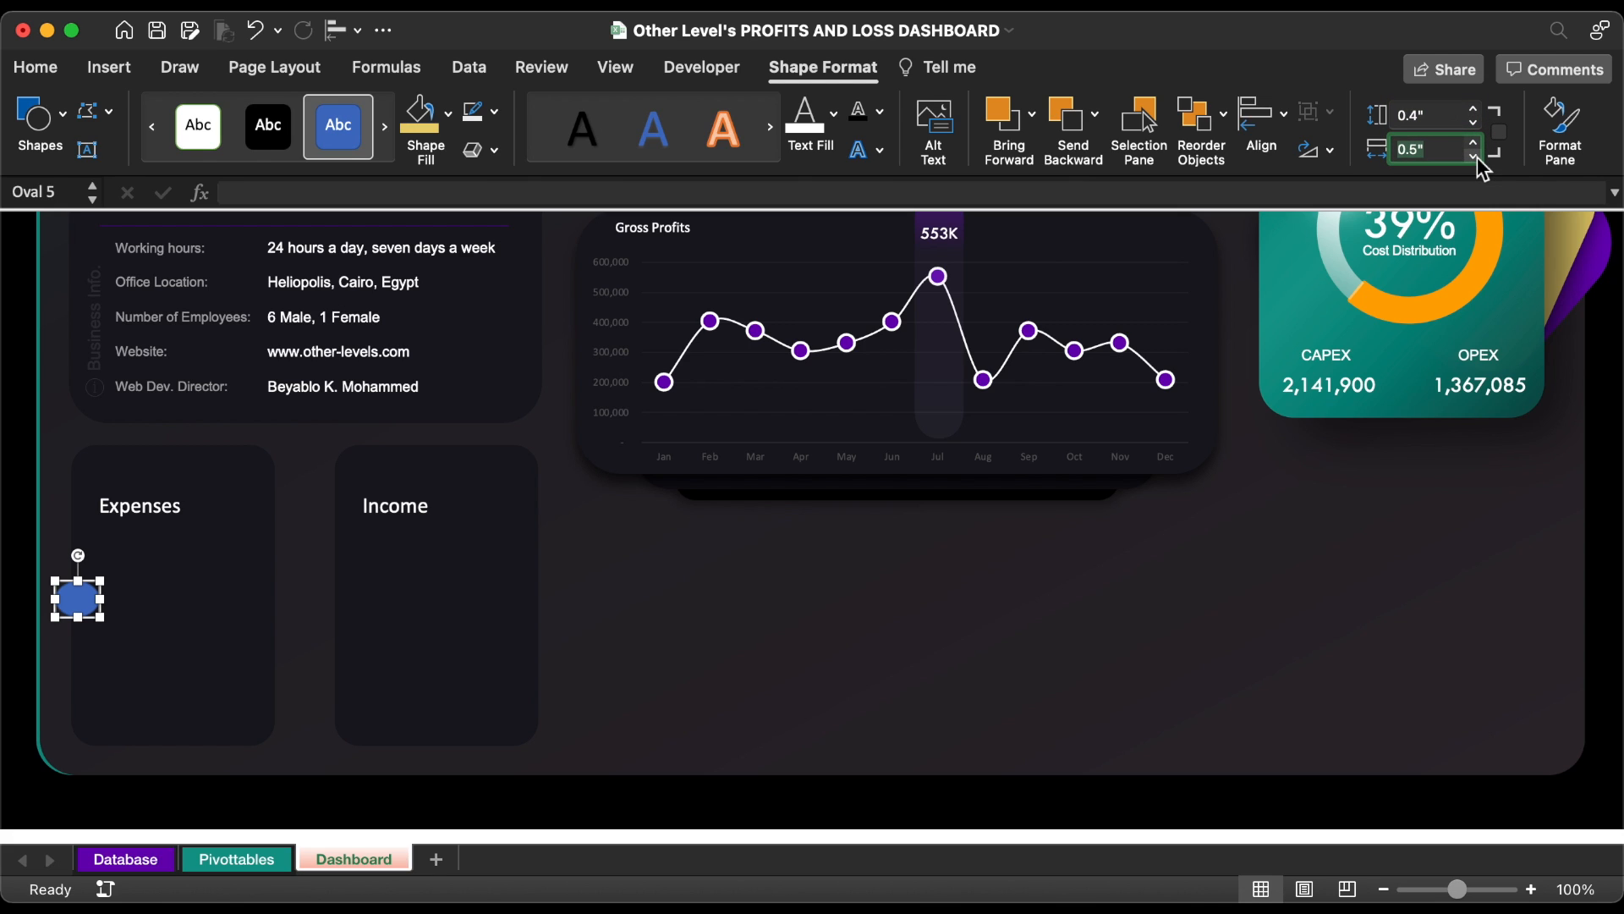
click(1475, 155)
- Duplicate the small circle onto the bottom edge of the Expenses card and set the copy to 0.6" high and 0.6" wide
drag(82, 602, 181, 733)
click(1472, 110)
click(1473, 110)
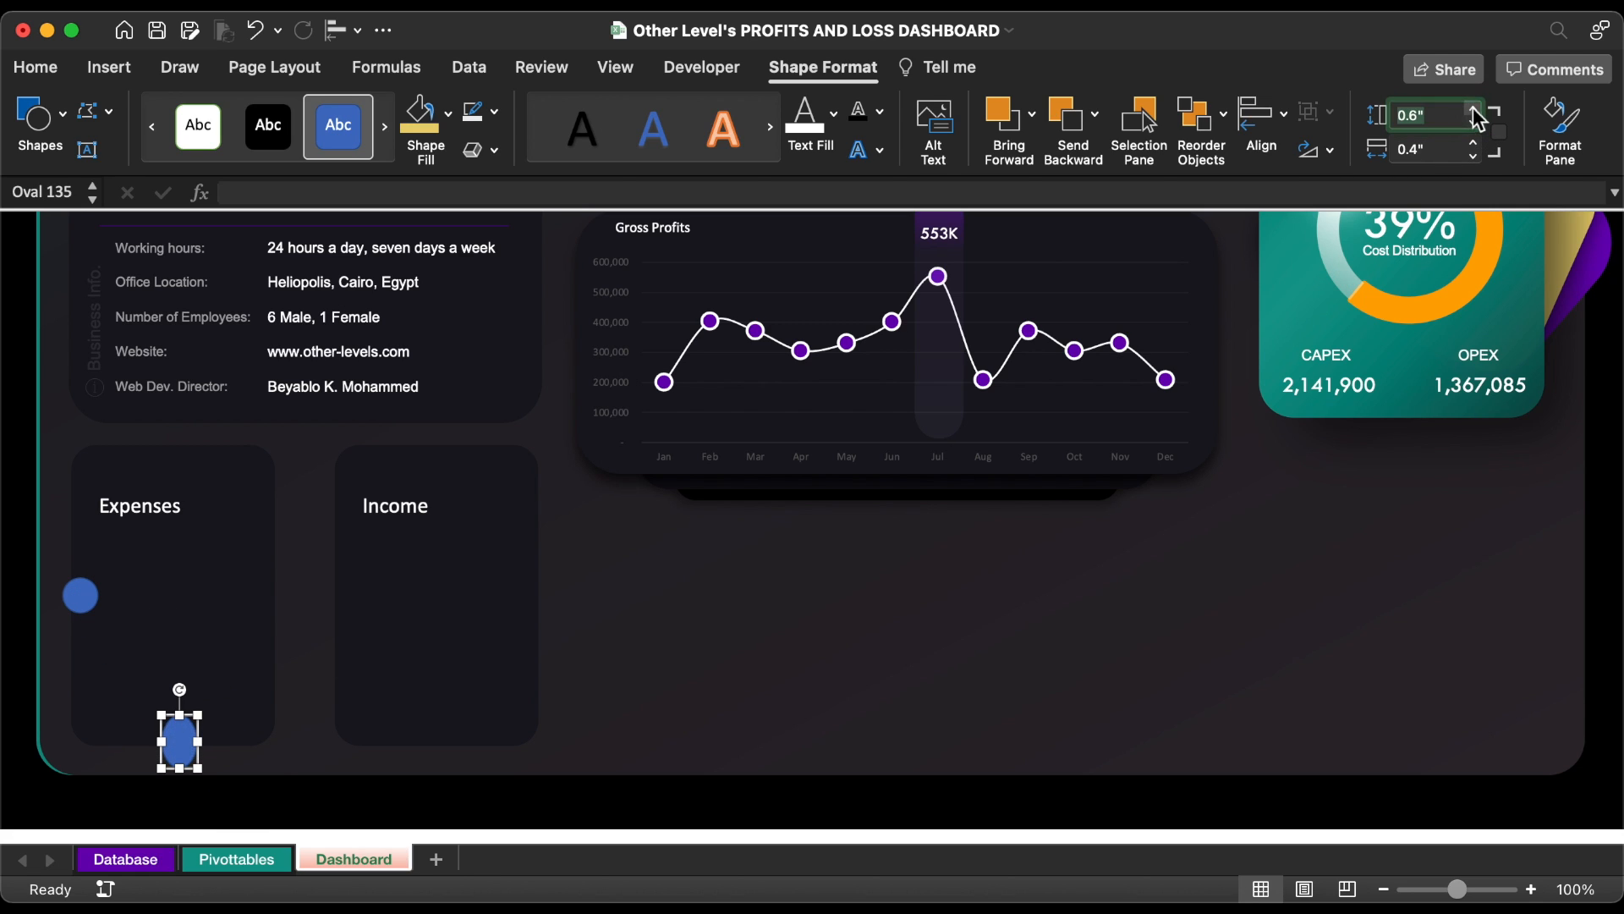
click(1472, 143)
click(1473, 143)
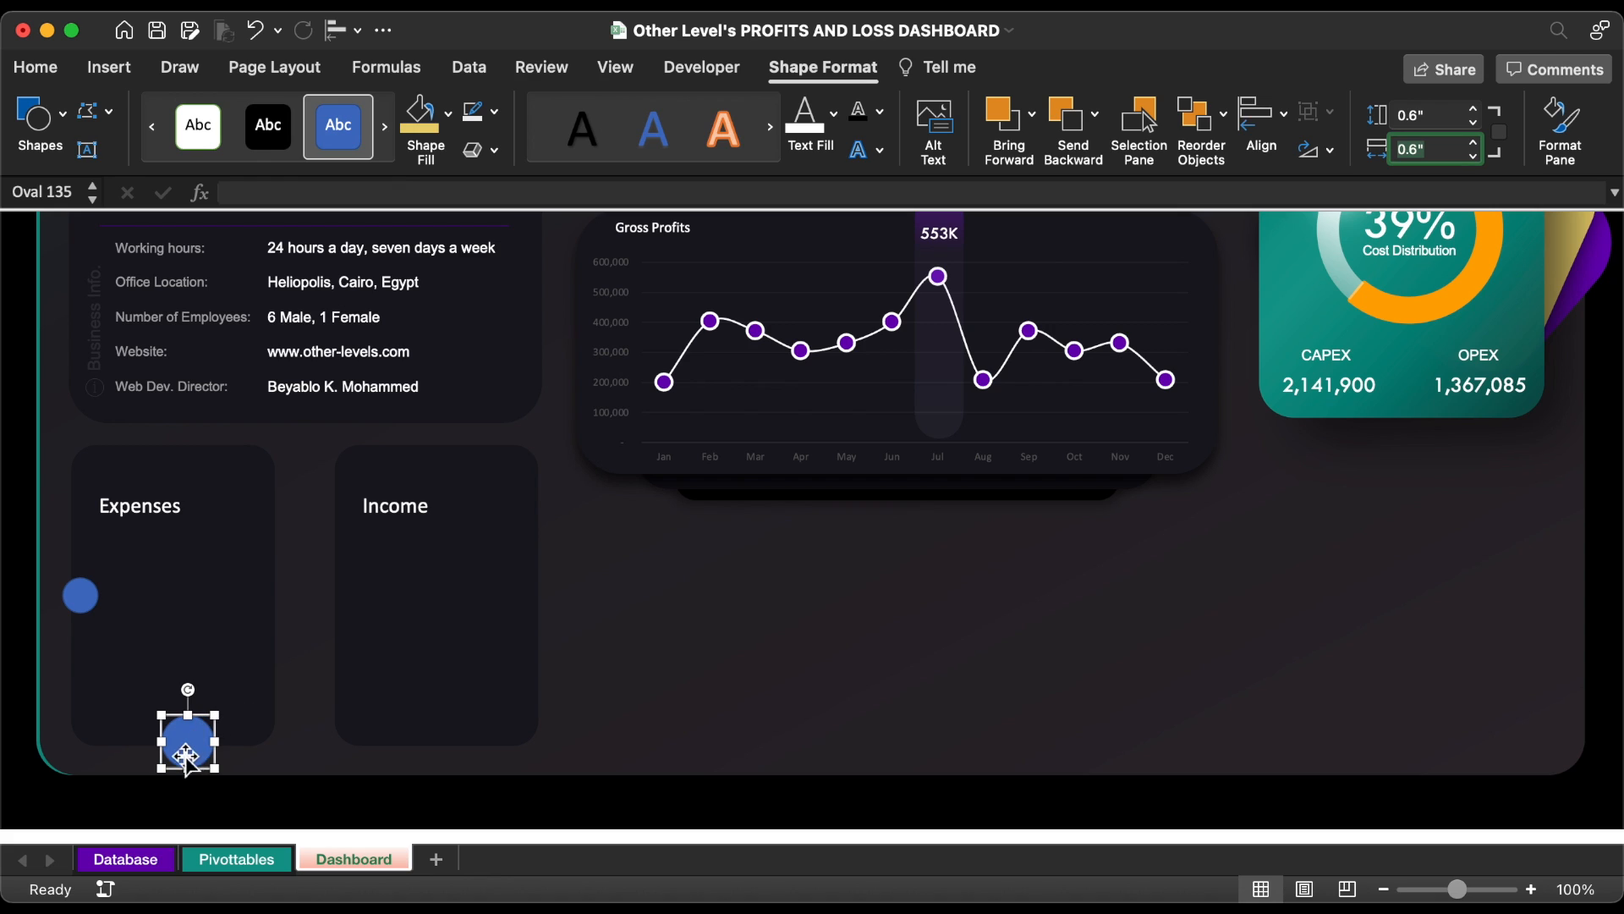
drag(186, 760, 185, 743)
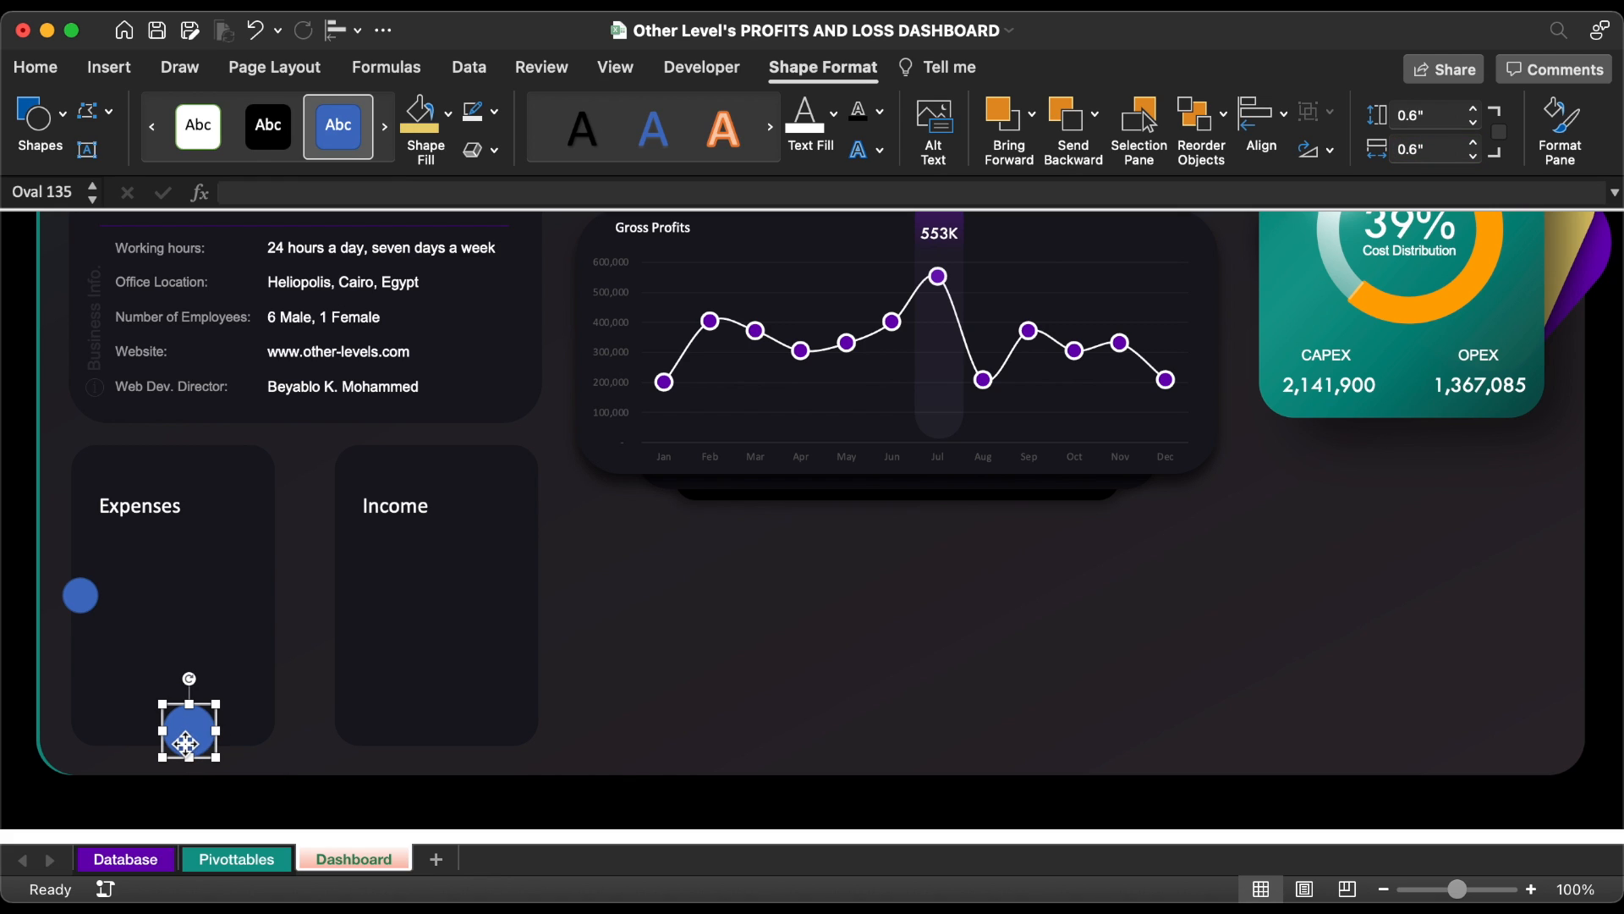
- Draw a donut shape inside the Expenses card and set its height and width to 0.7"
click(63, 106)
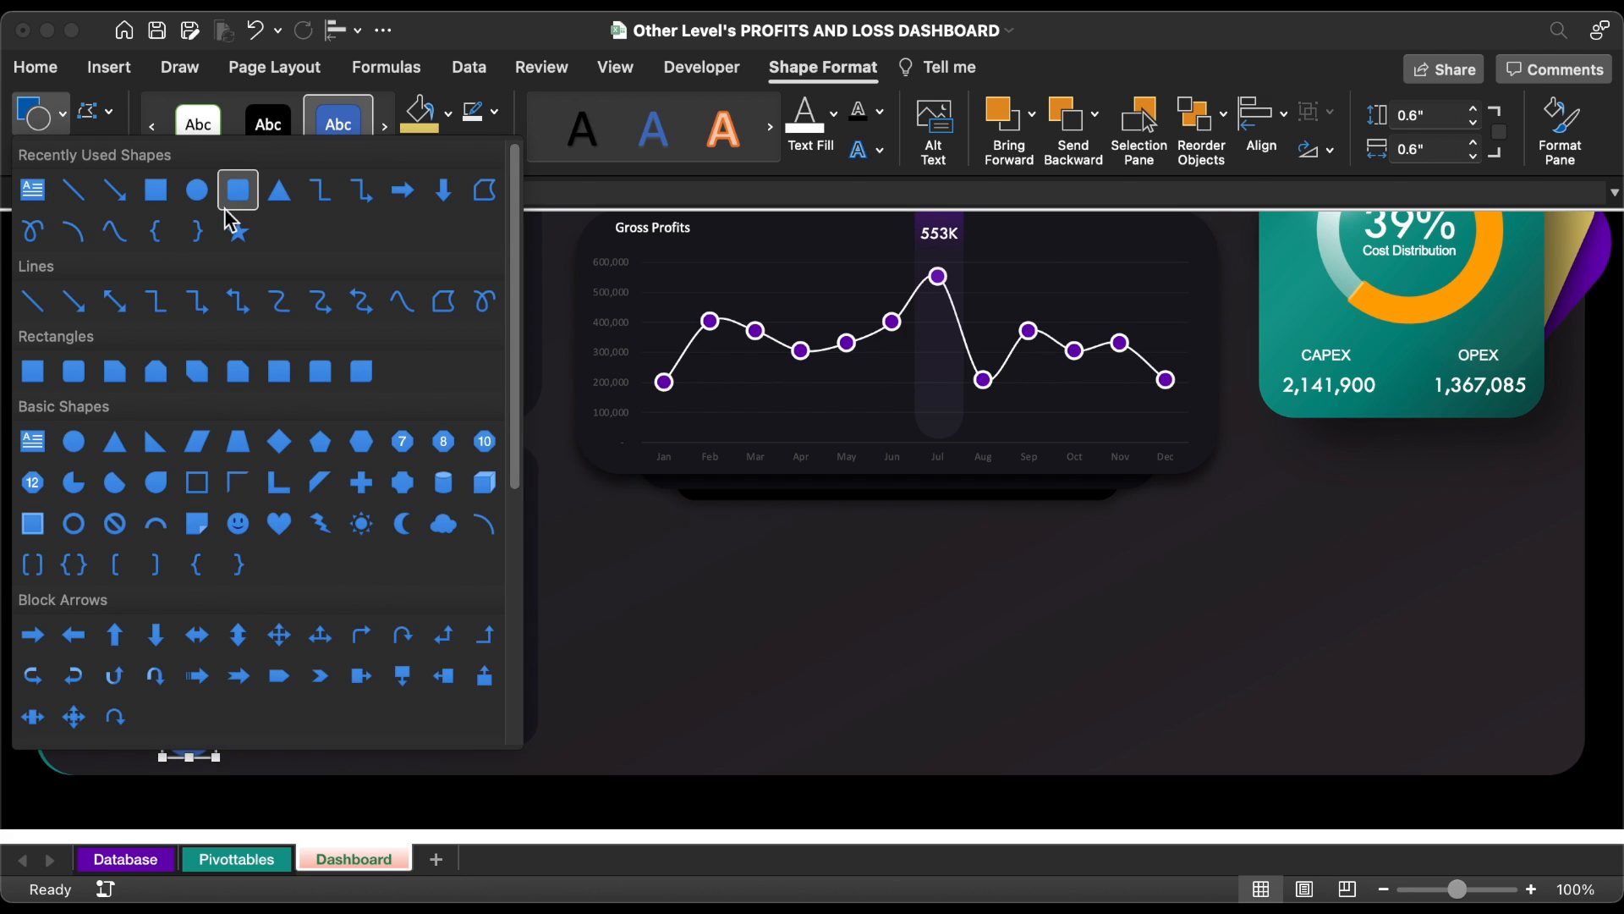
click(74, 524)
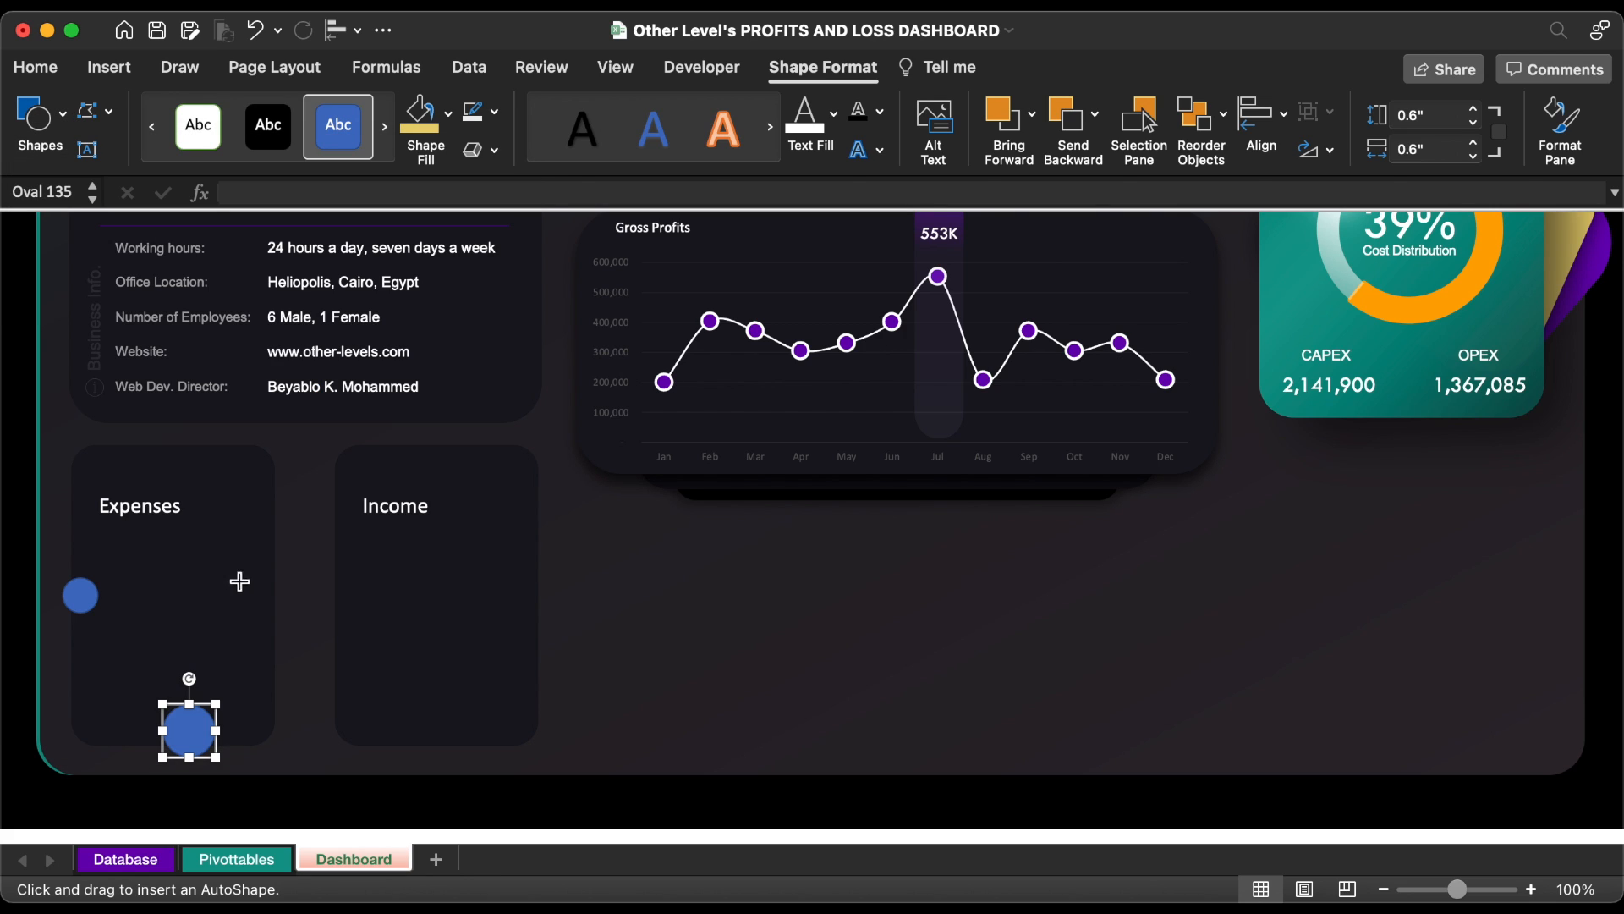
drag(168, 574, 211, 614)
click(1454, 119)
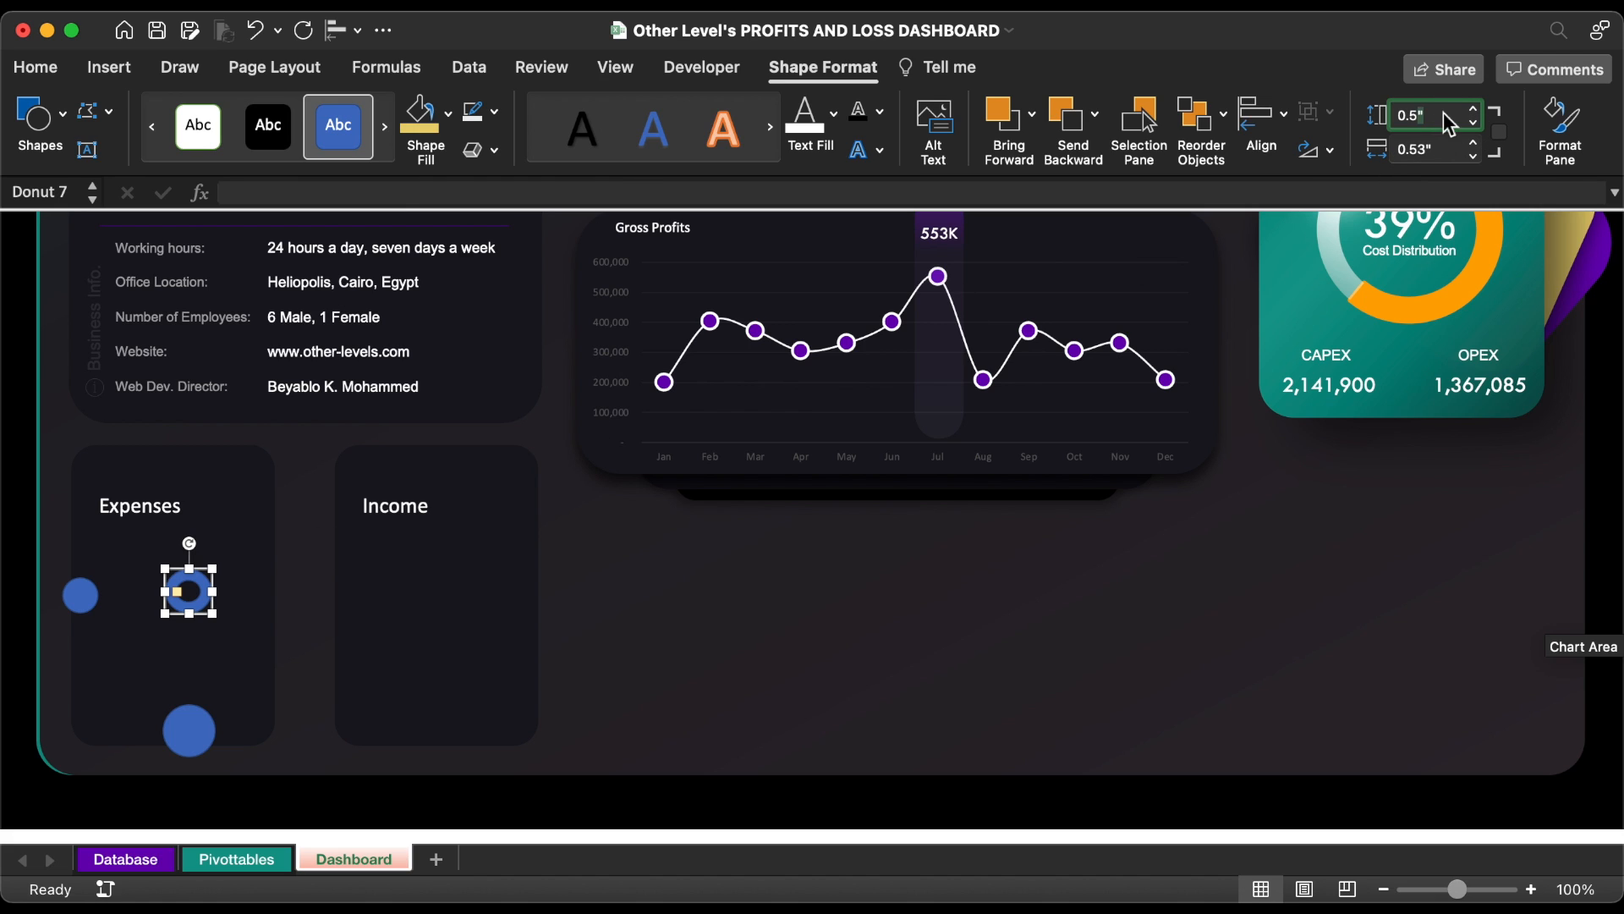
text(0.7)
key(Tab)
text(0.7)
key(Return)
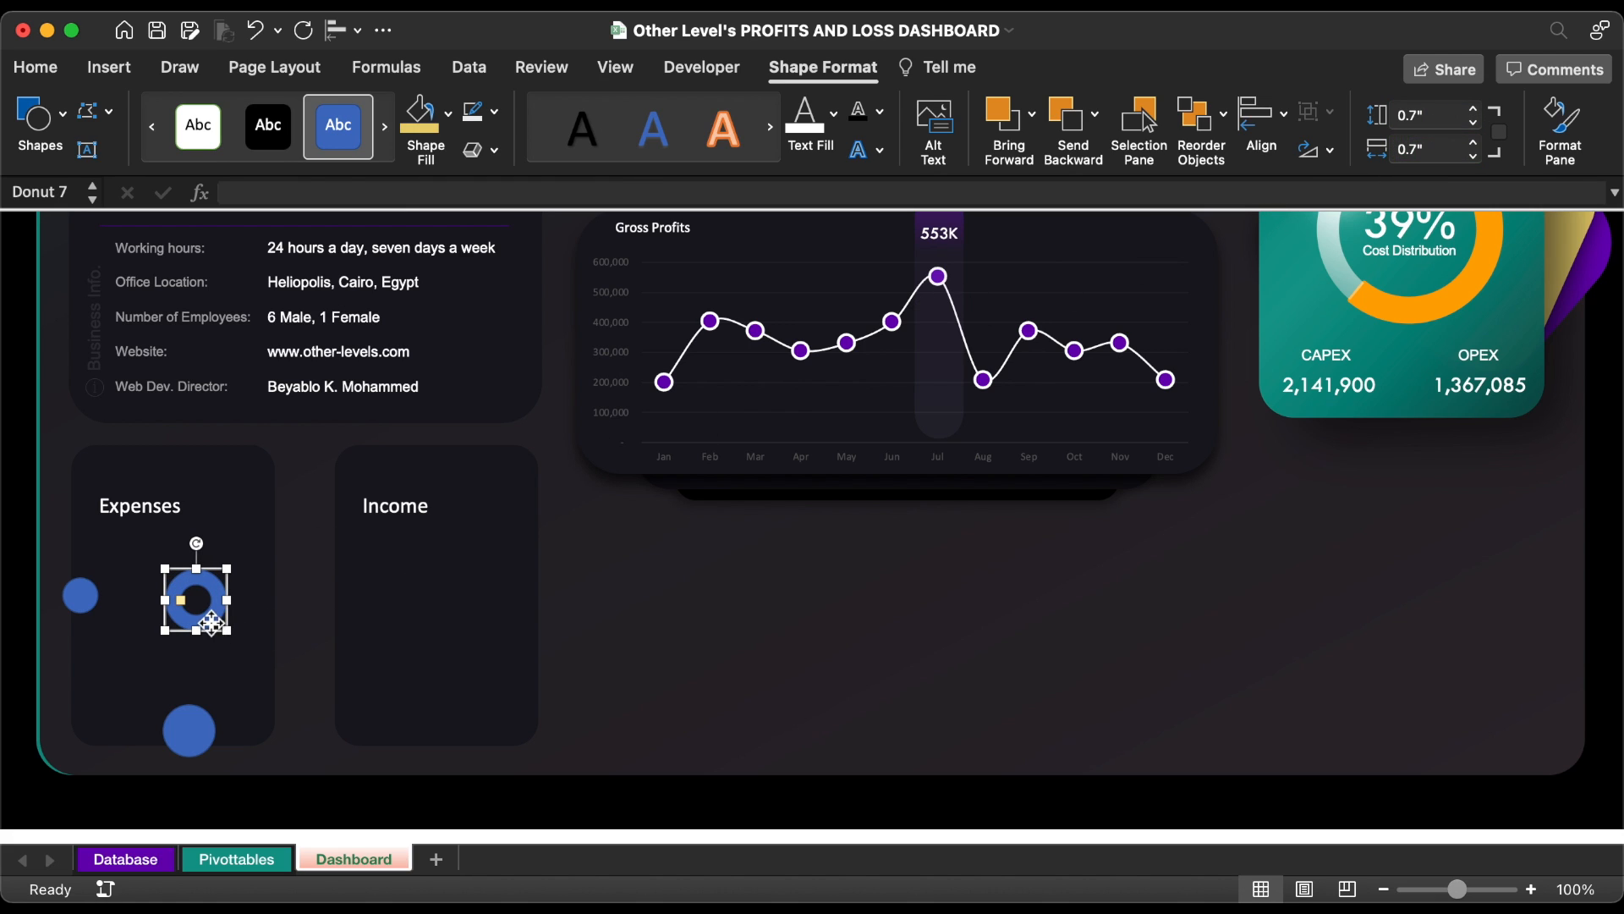
- Move the donut just below the Expenses label and place a duplicate over the card's right edge
drag(230, 626, 168, 559)
key(super+d)
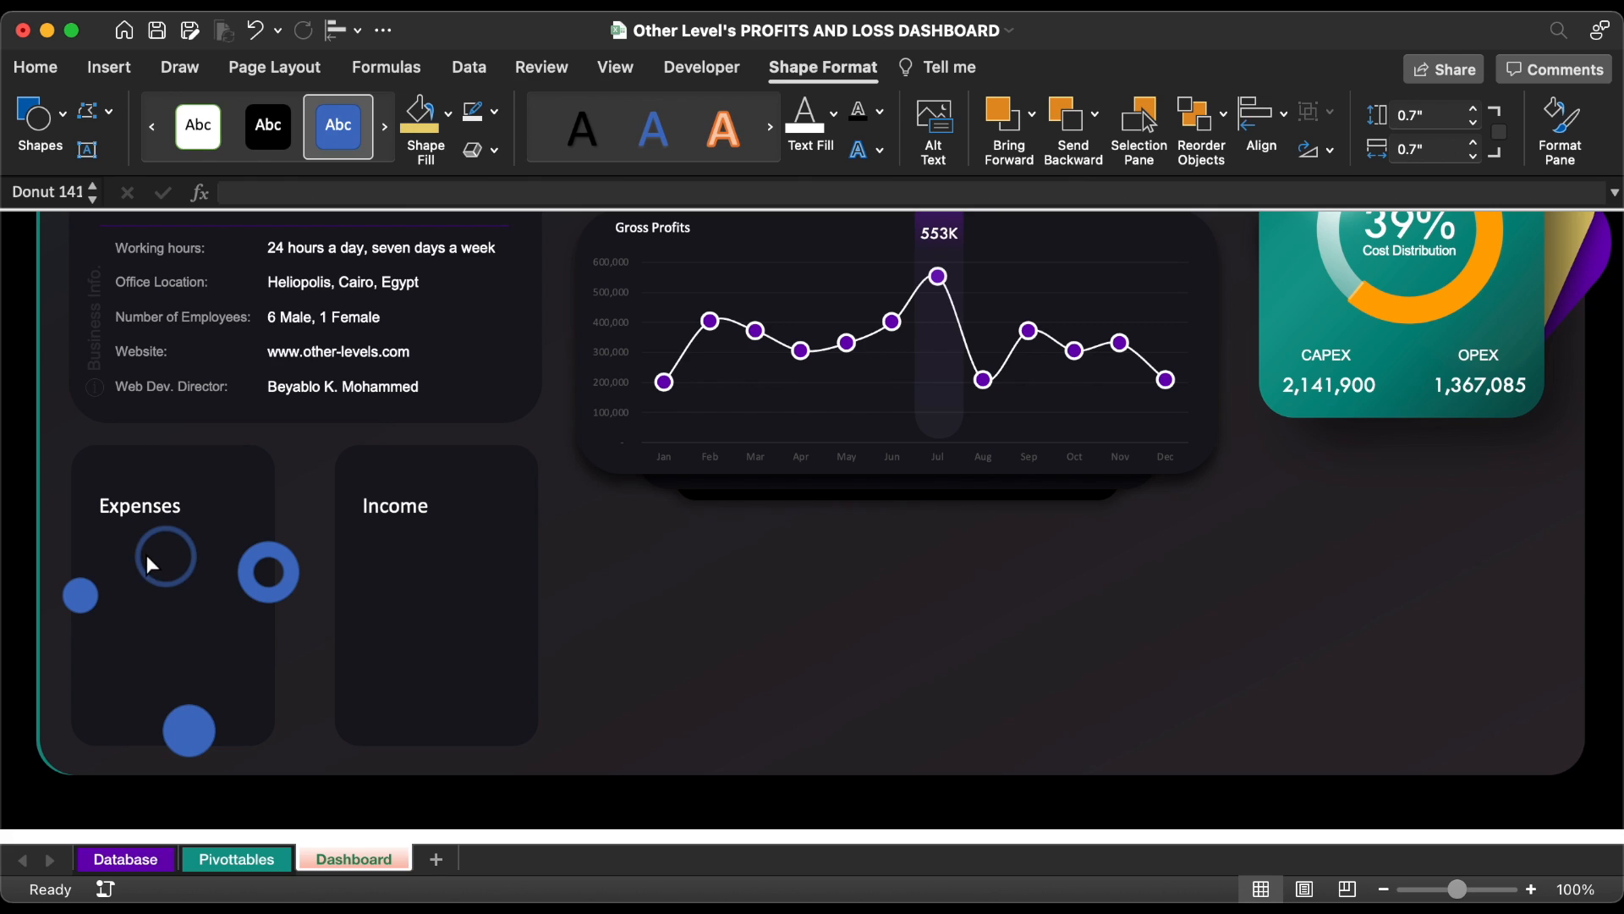
- Set the ring below the Expenses label to 0.3" high and 0.3" wide and shift it slightly toward the card's centre
click(145, 555)
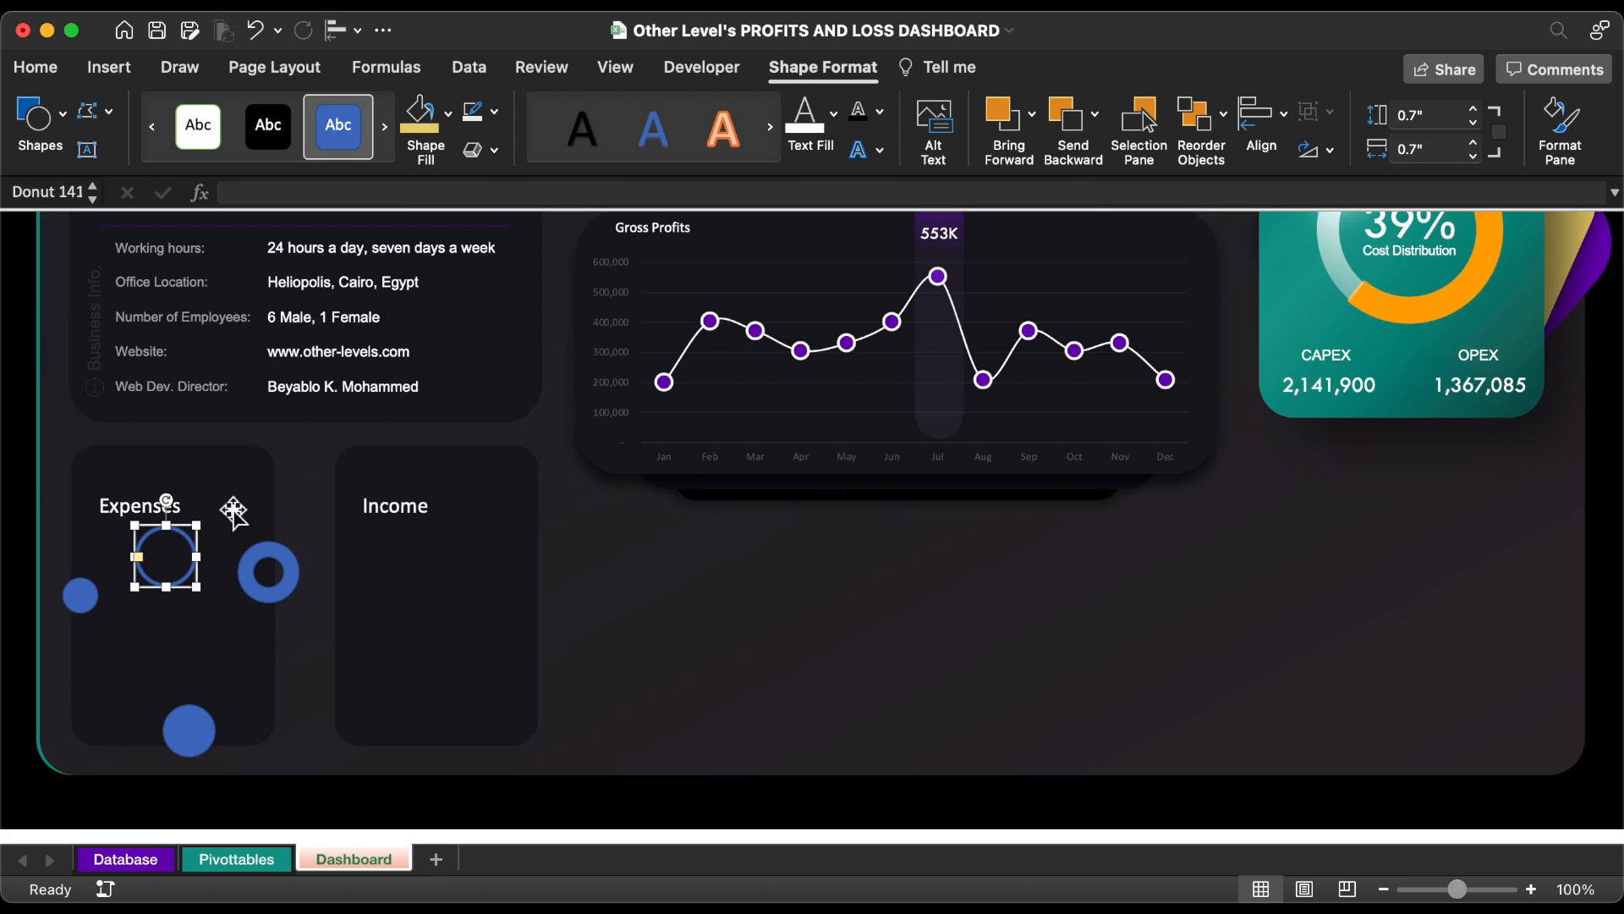
click(1473, 121)
click(1473, 122)
click(1473, 122)
click(1473, 121)
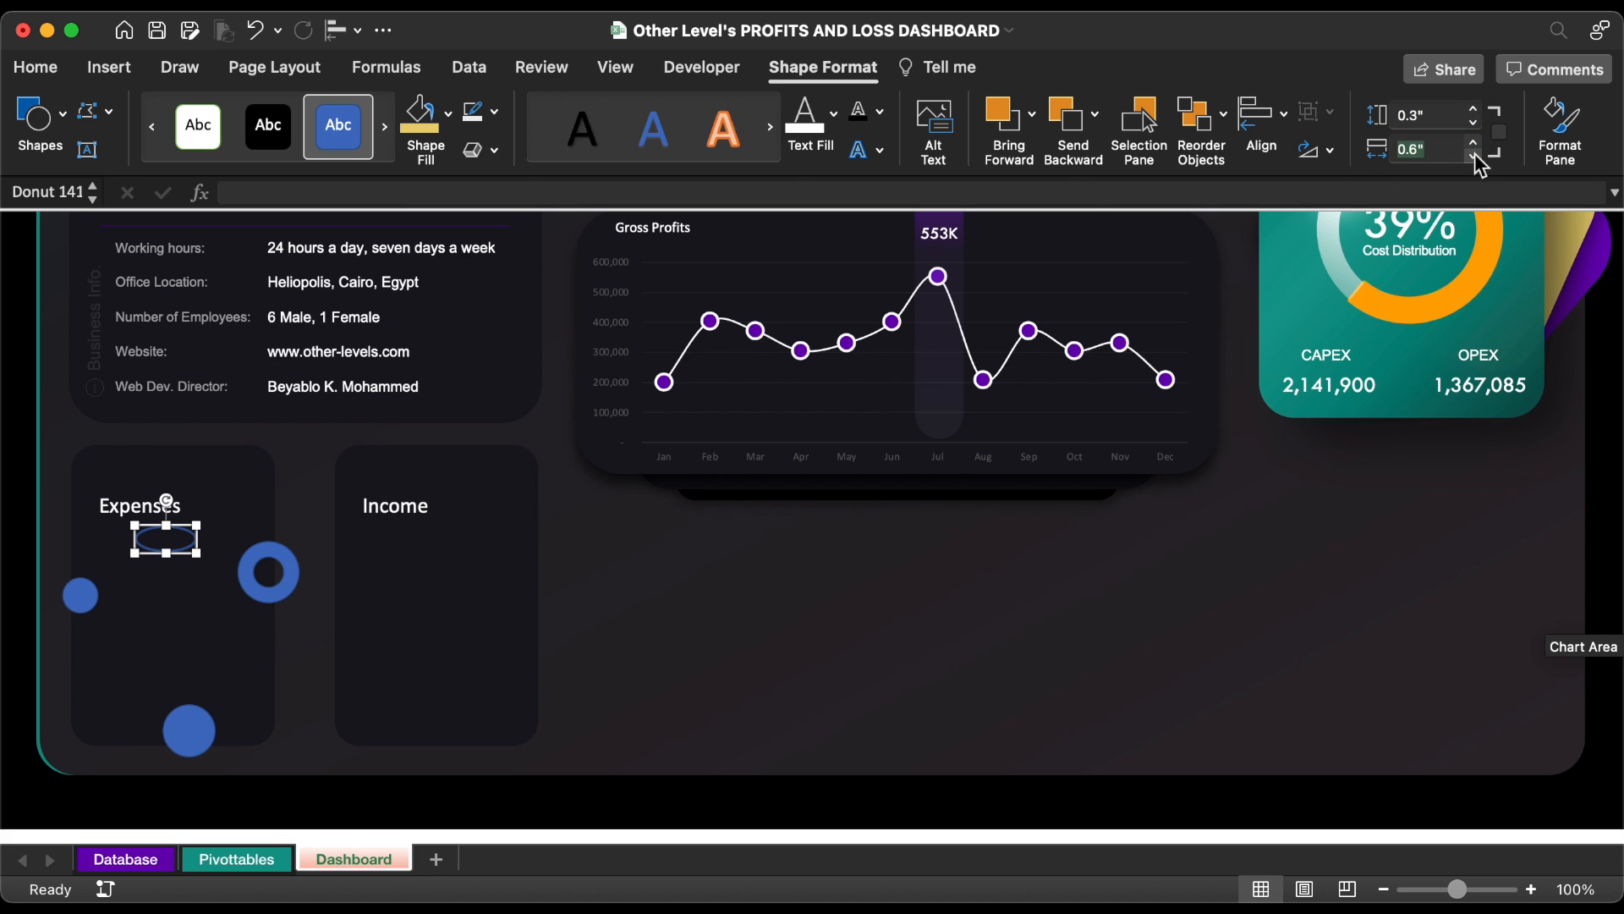
click(1474, 155)
click(1474, 156)
click(1474, 156)
click(1473, 156)
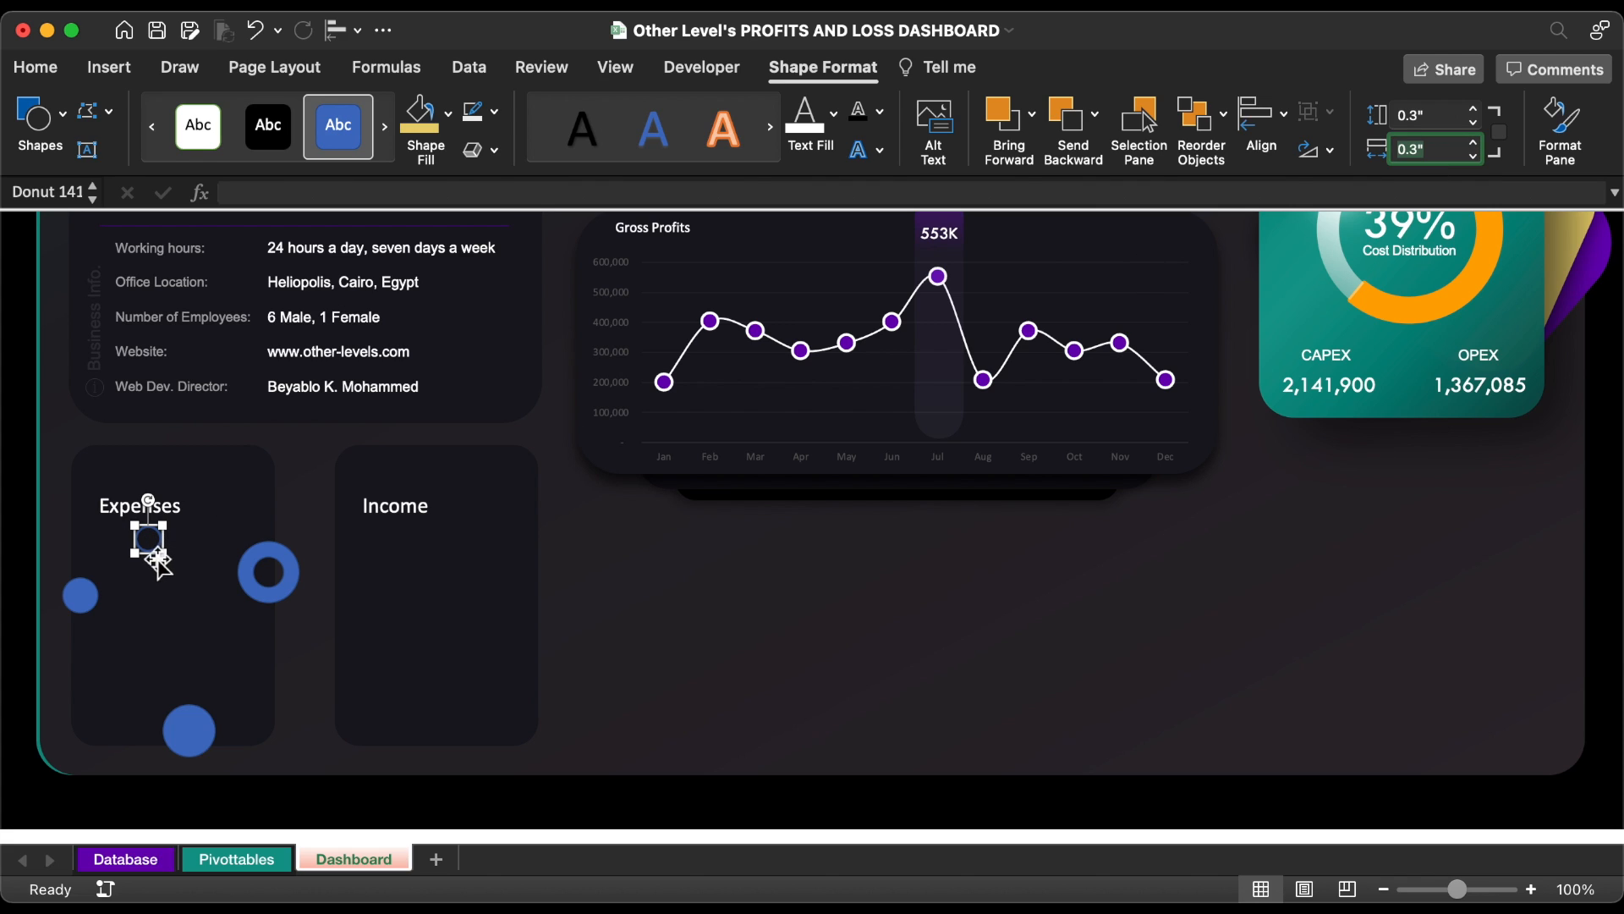
drag(158, 562, 169, 568)
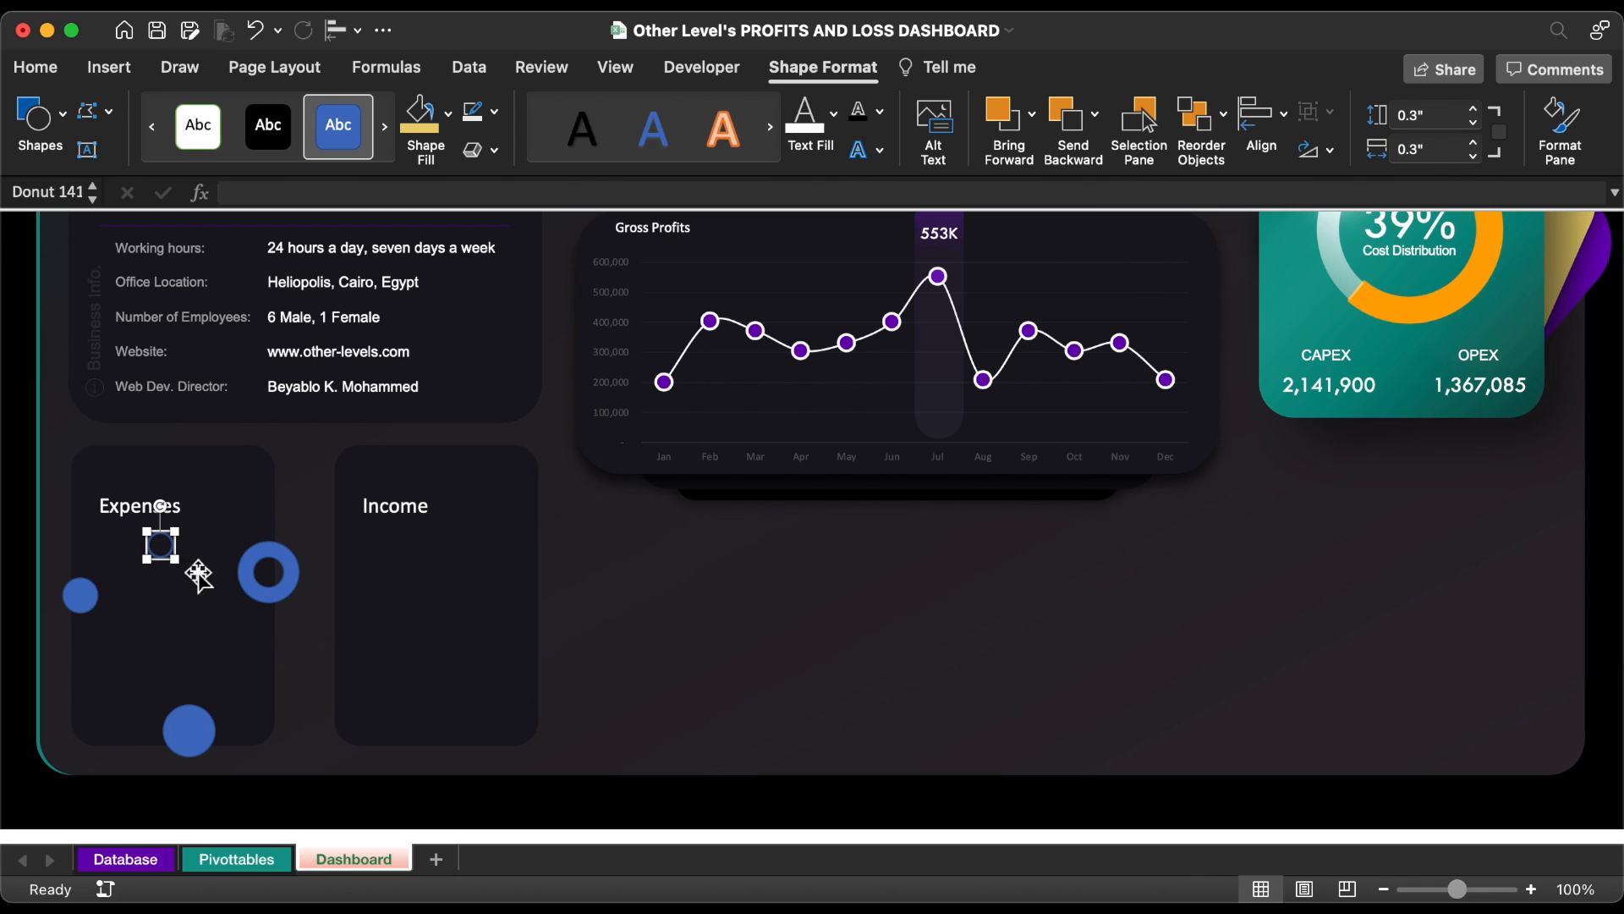
- Move the Expenses and Income labels together slightly higher on their cards
click(162, 507)
shift+click(419, 504)
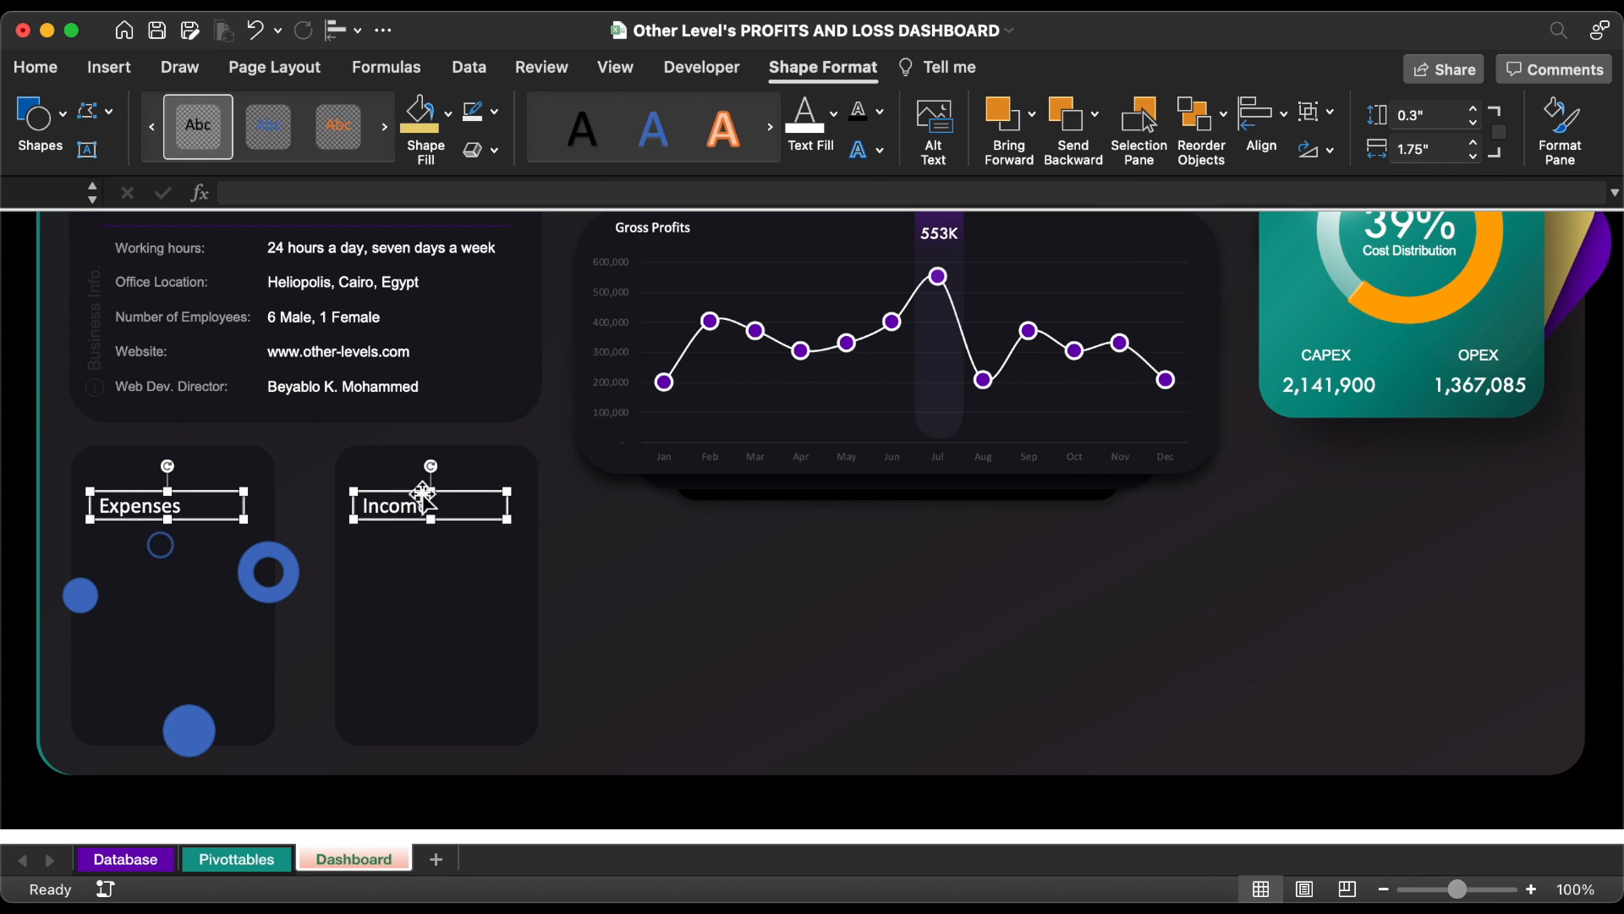
drag(423, 495, 421, 471)
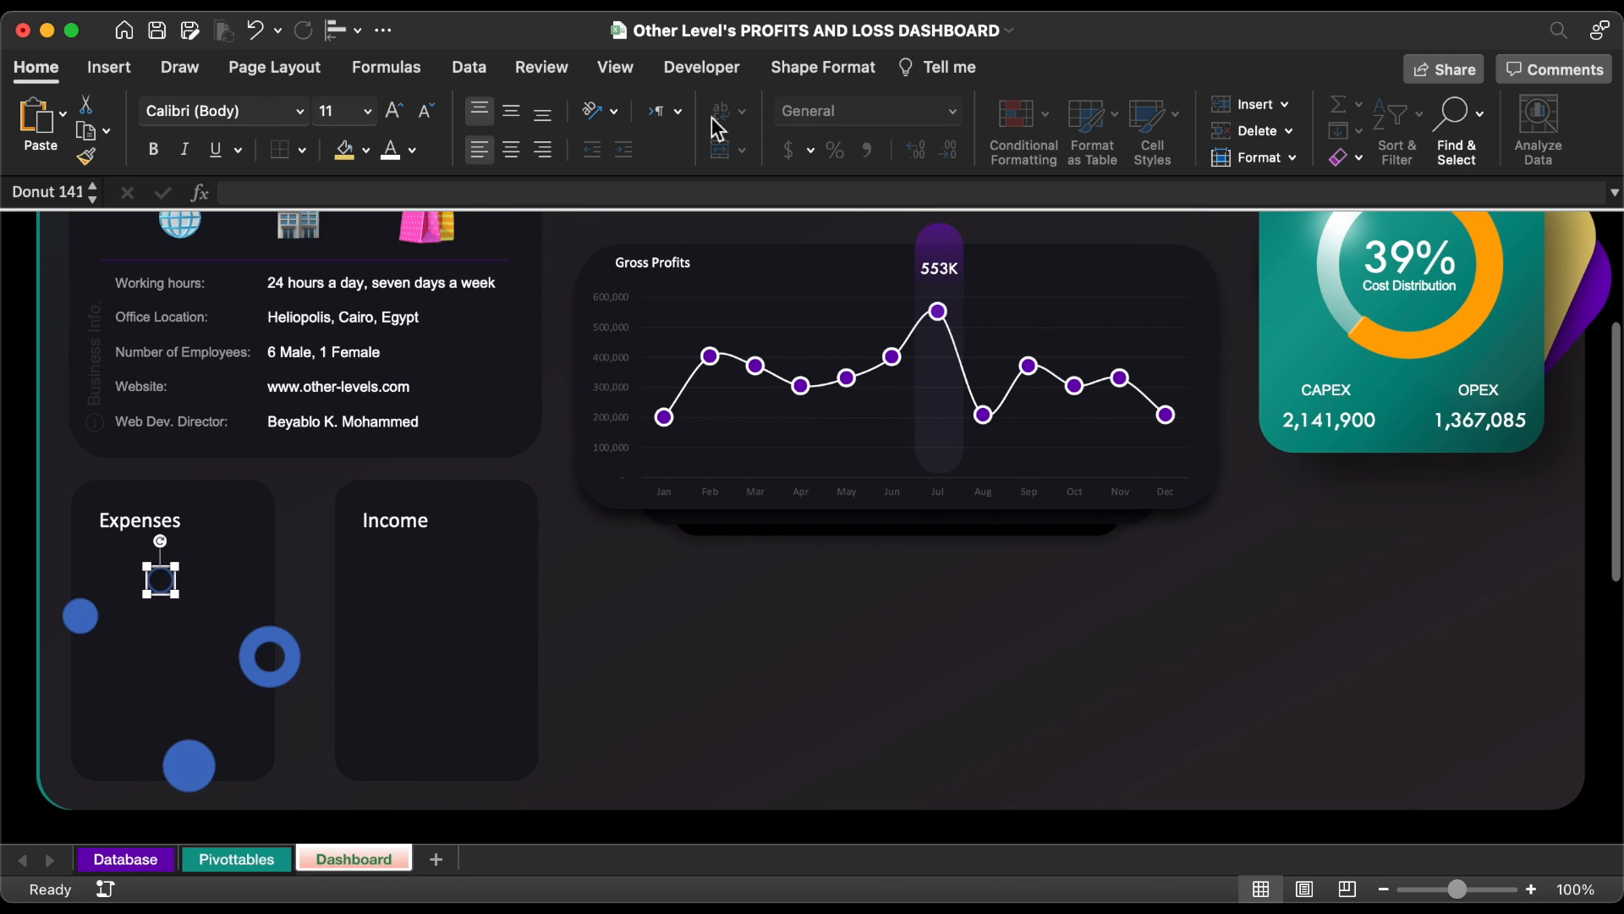
- Fill the small ring on the Expenses card with purple and remove its outline
click(824, 69)
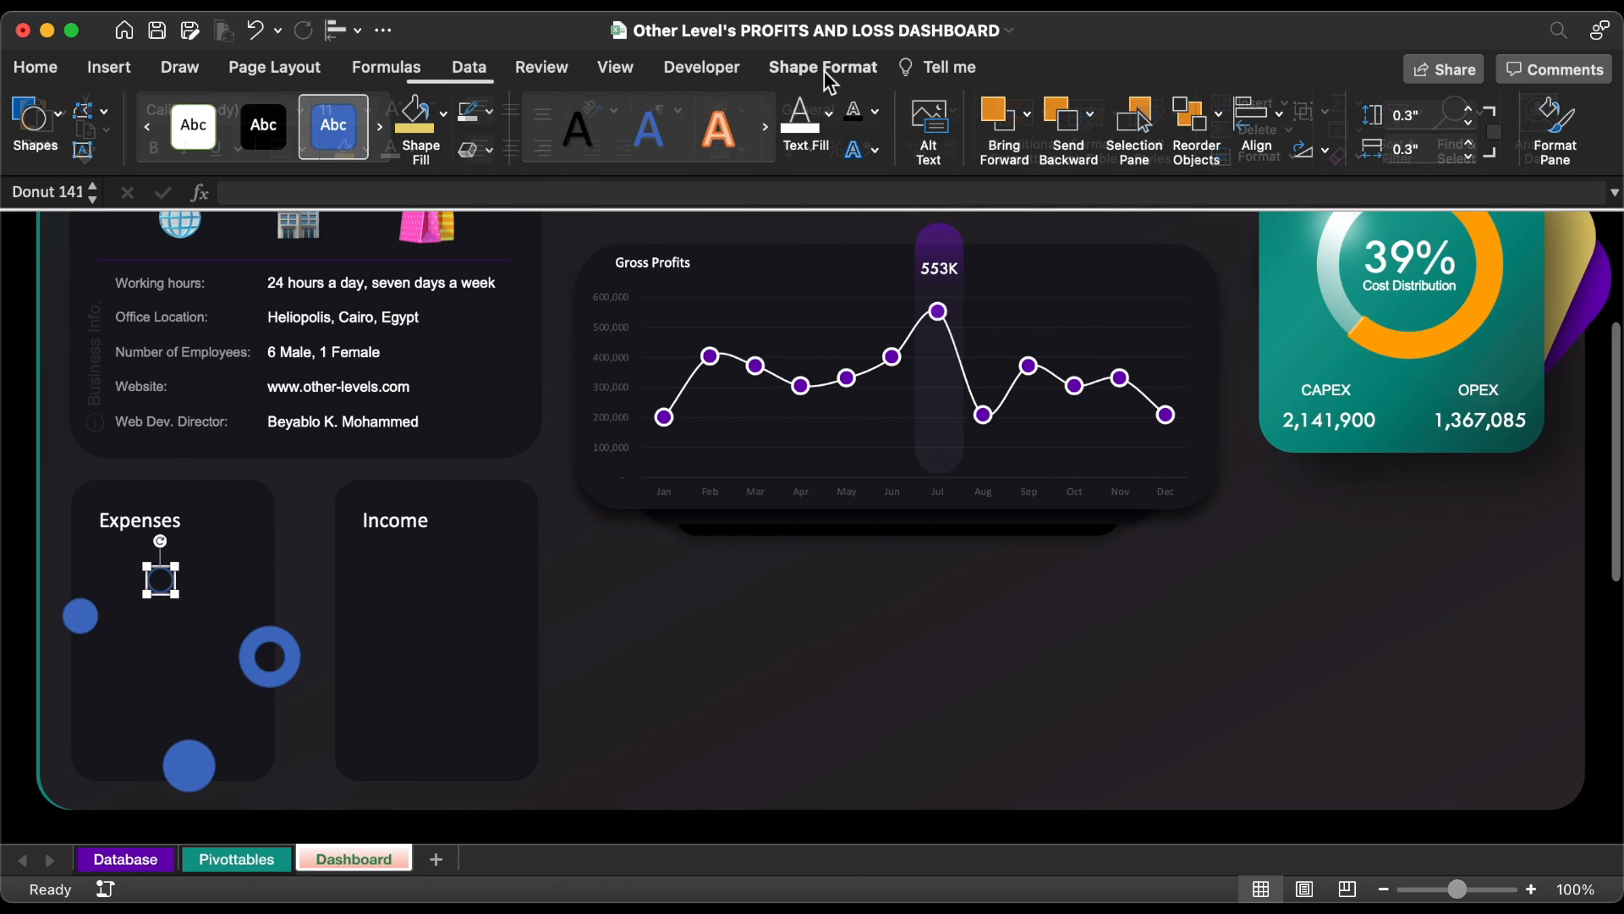
click(449, 113)
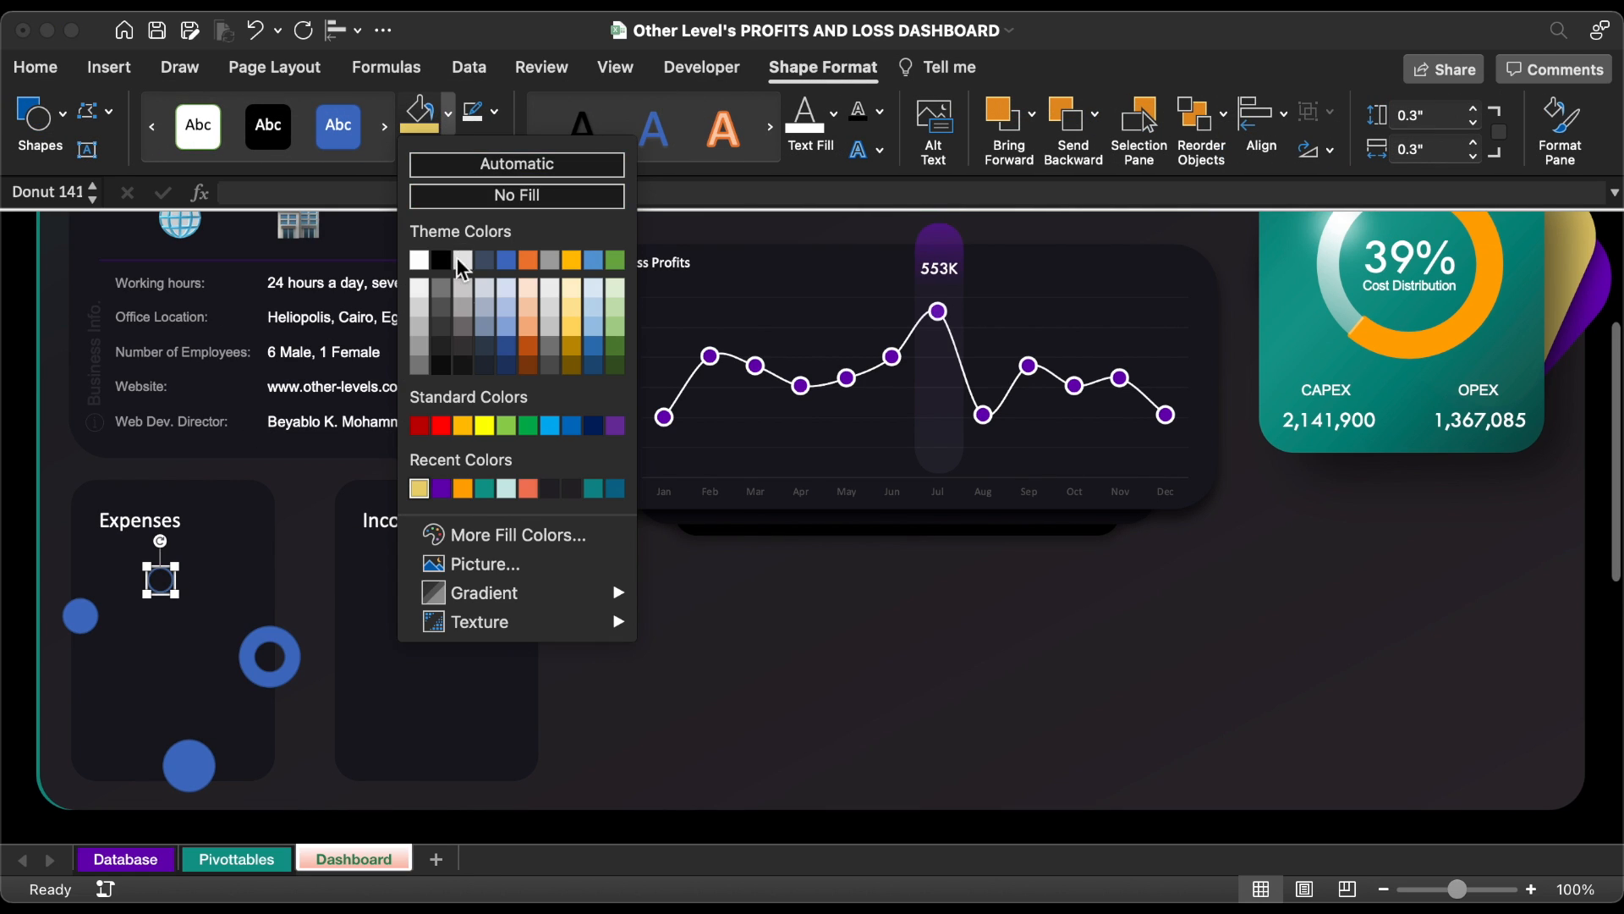
click(441, 489)
click(494, 114)
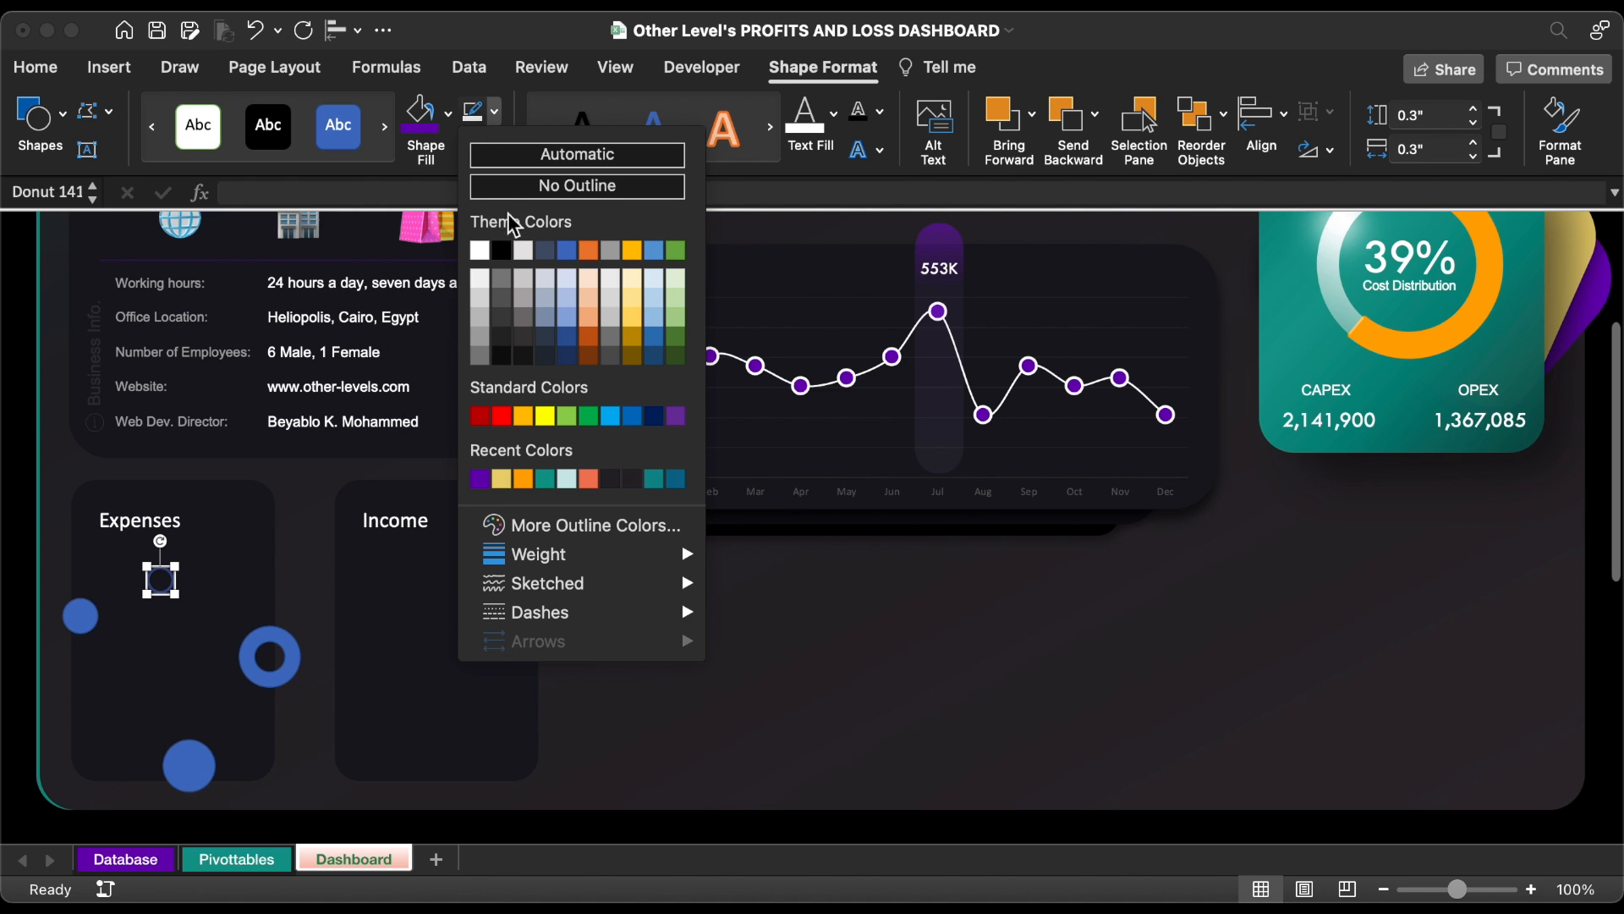
click(525, 188)
- Fill the two circles and the large ring on the Expenses card's edges with gray
click(106, 615)
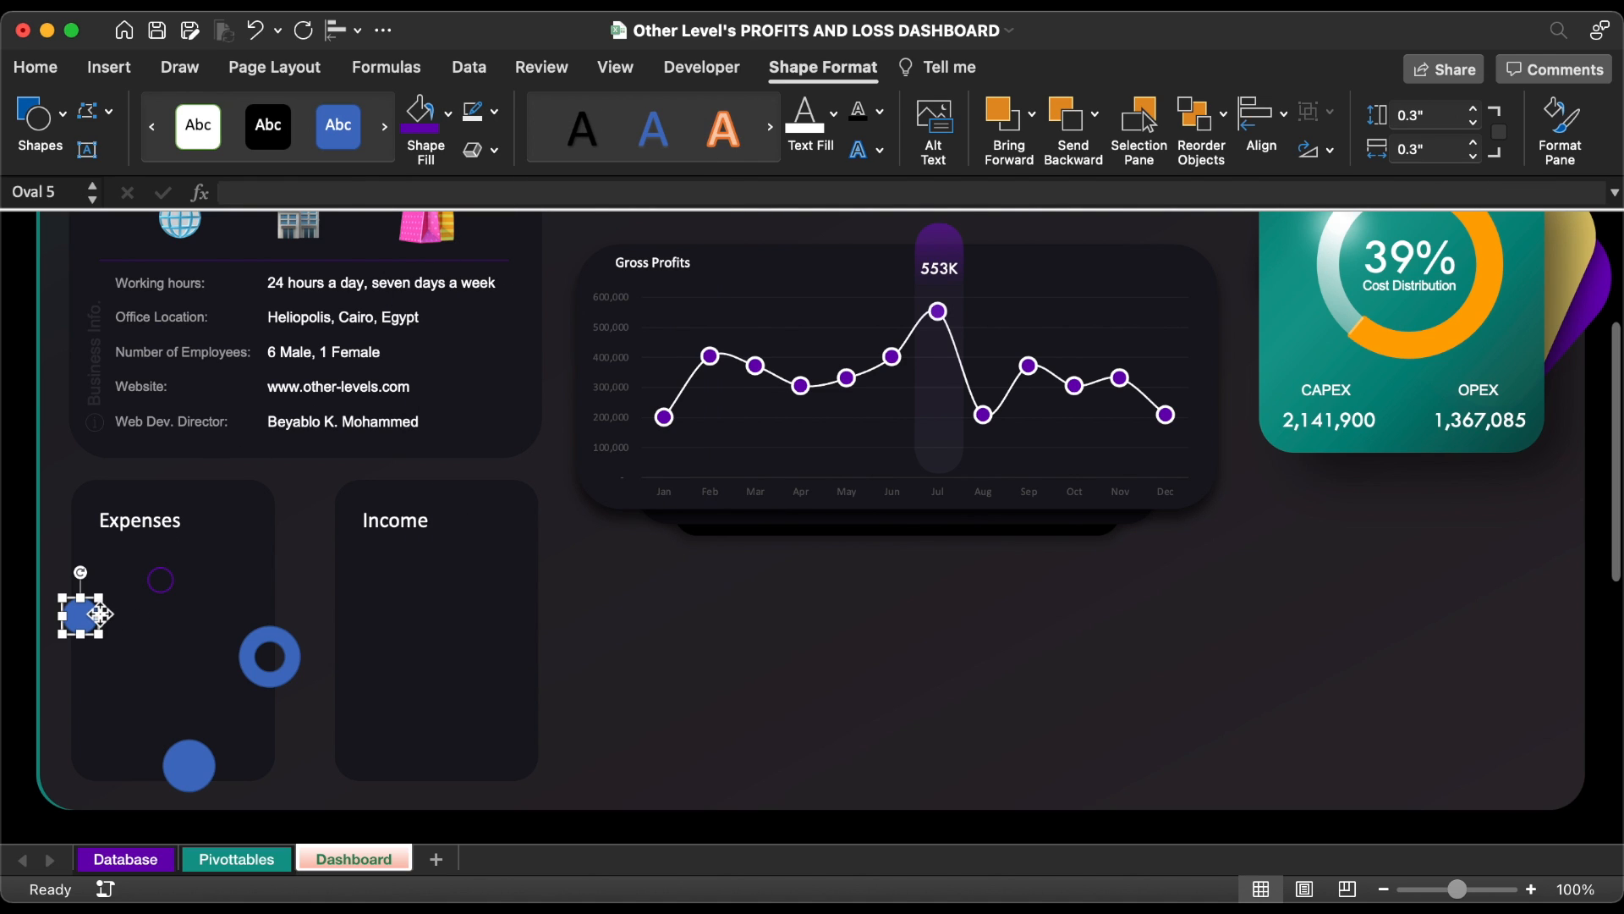
click(449, 113)
click(418, 347)
click(199, 763)
scroll(199, 743, down, 1)
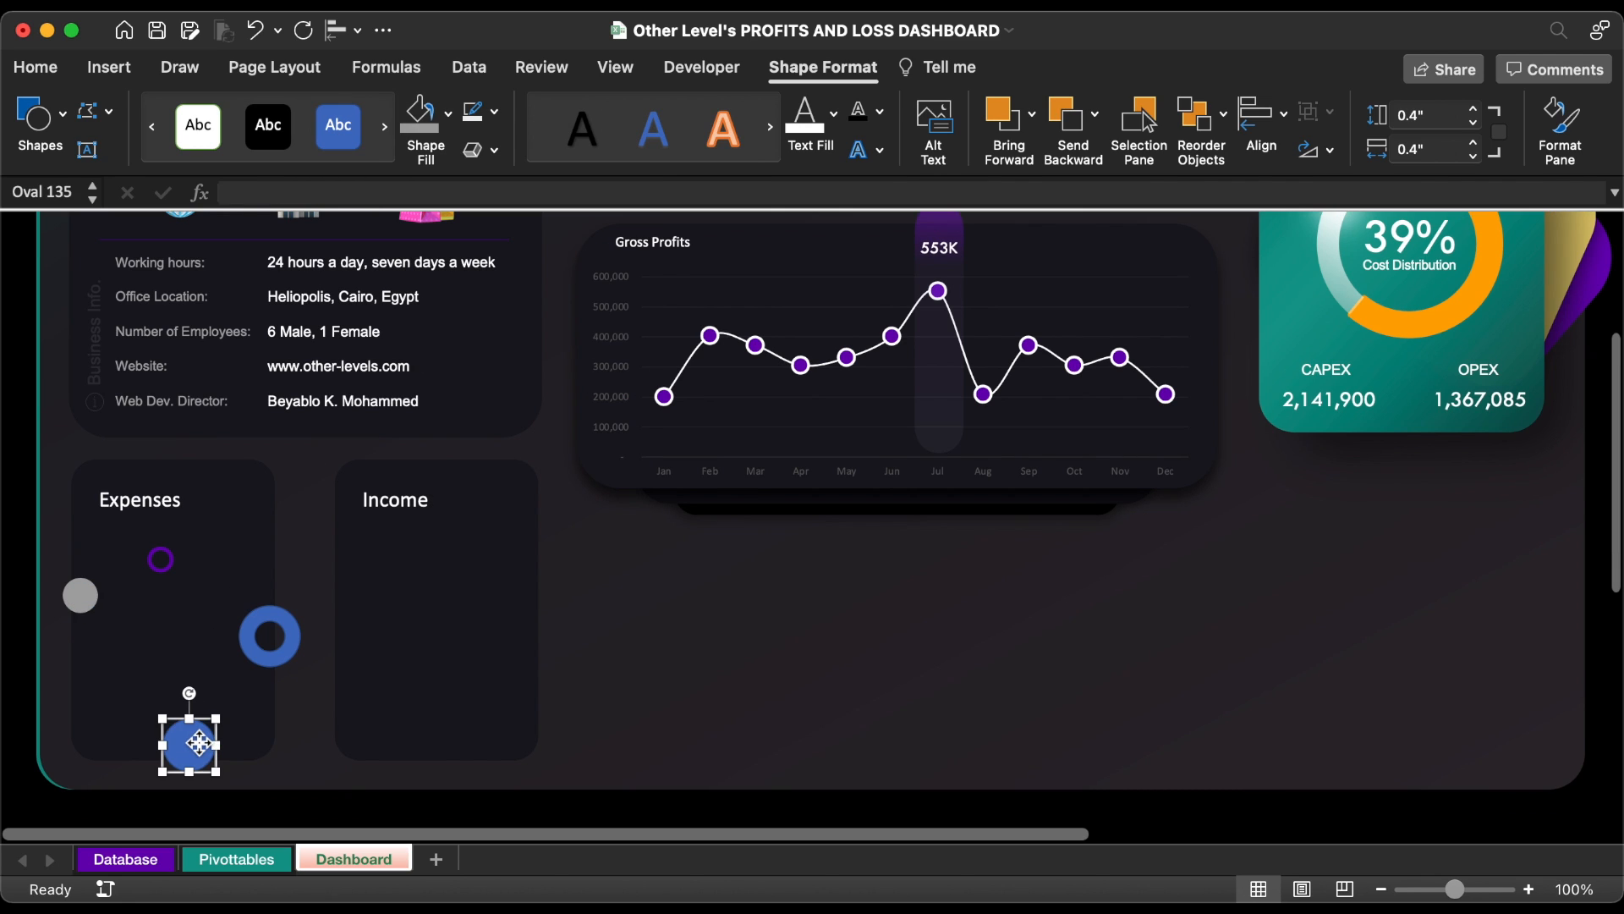
click(420, 114)
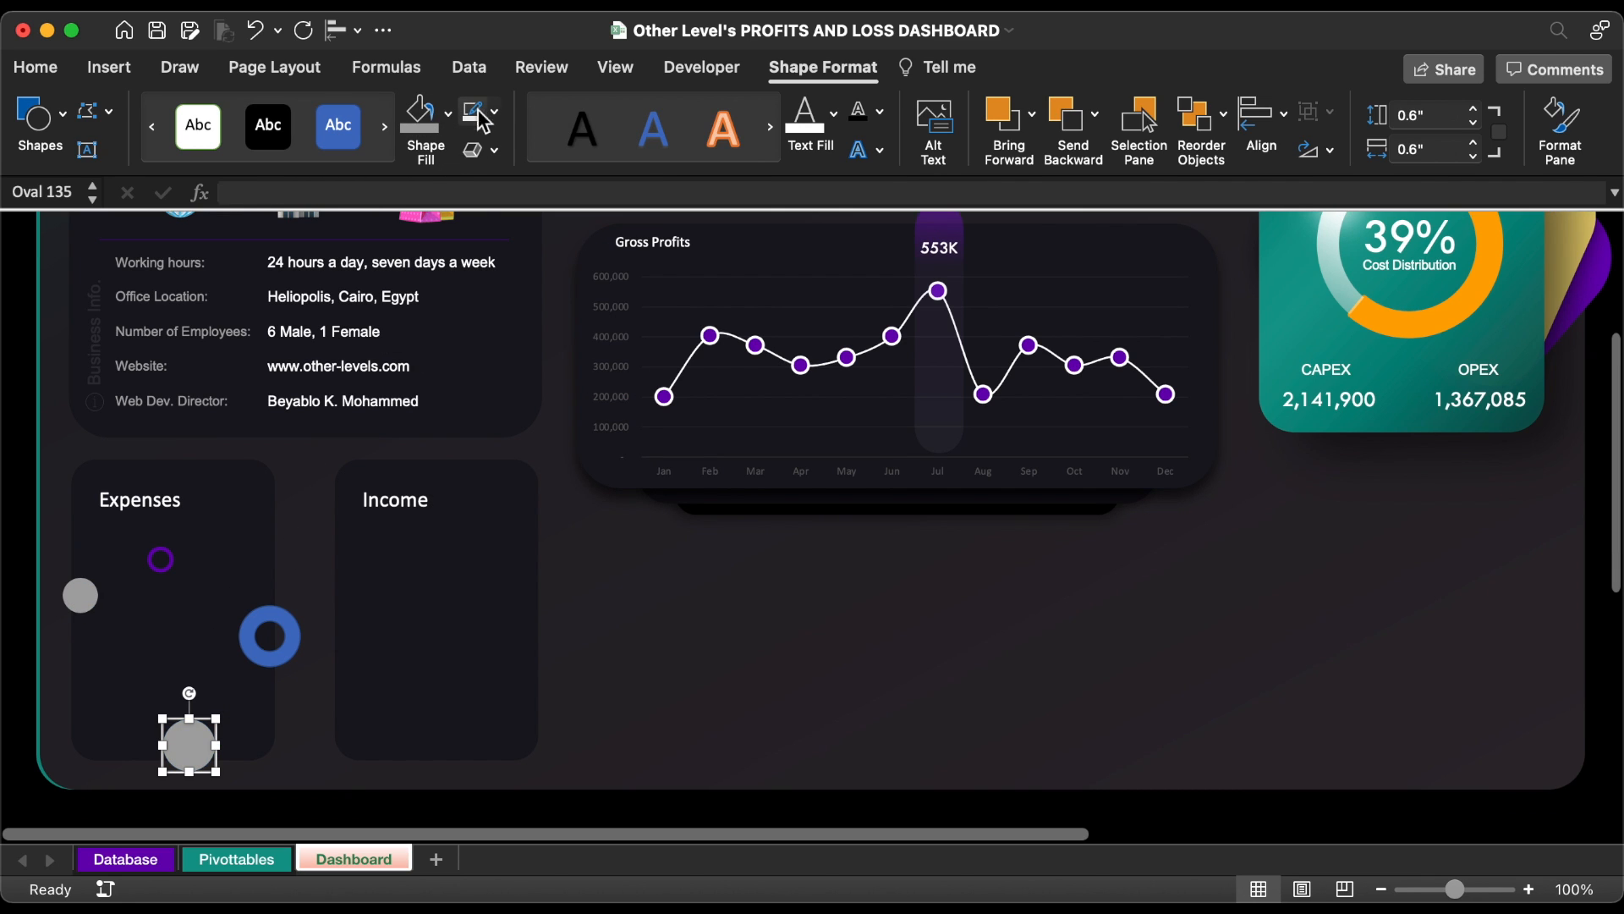
click(262, 634)
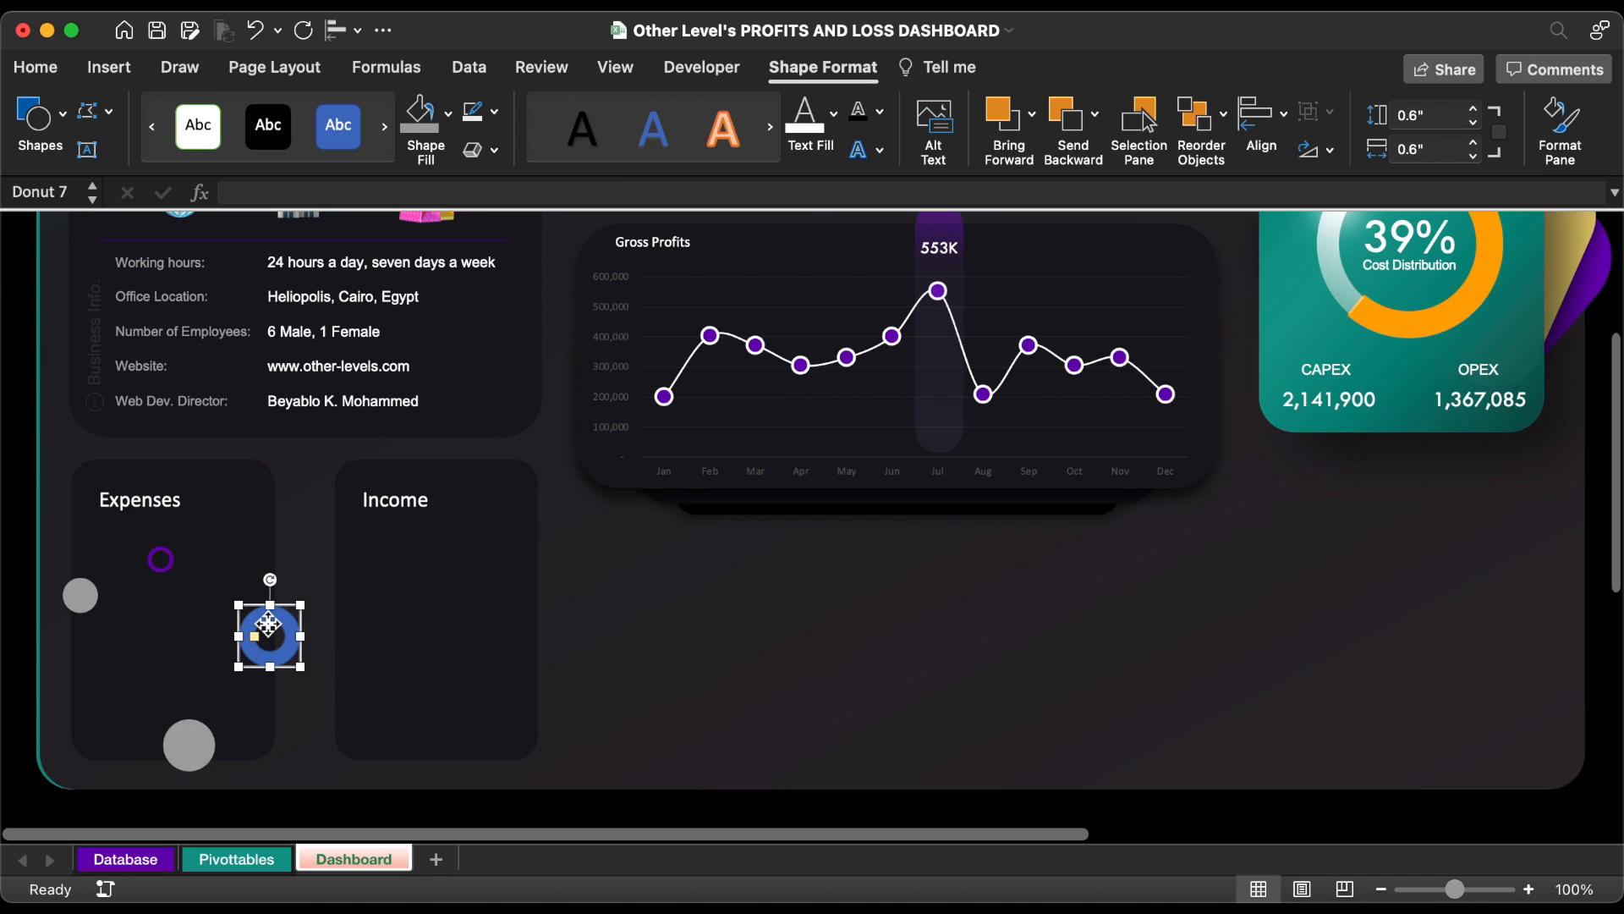
click(427, 149)
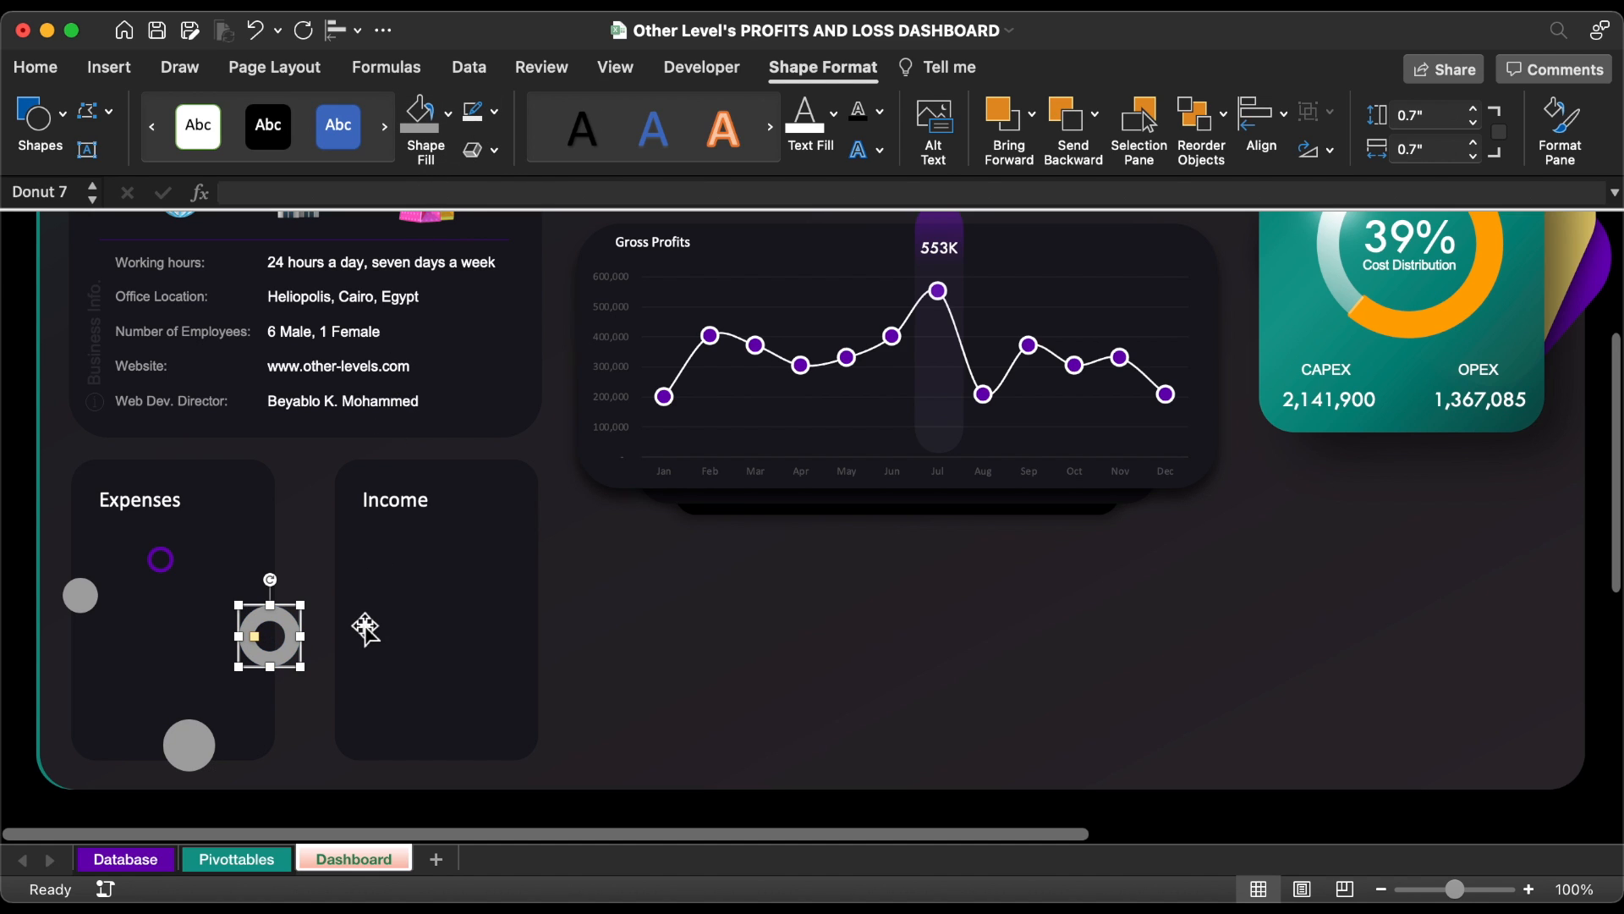
- Select the Expenses card together with its two gray circles and both rings
shift+click(188, 743)
shift+click(85, 595)
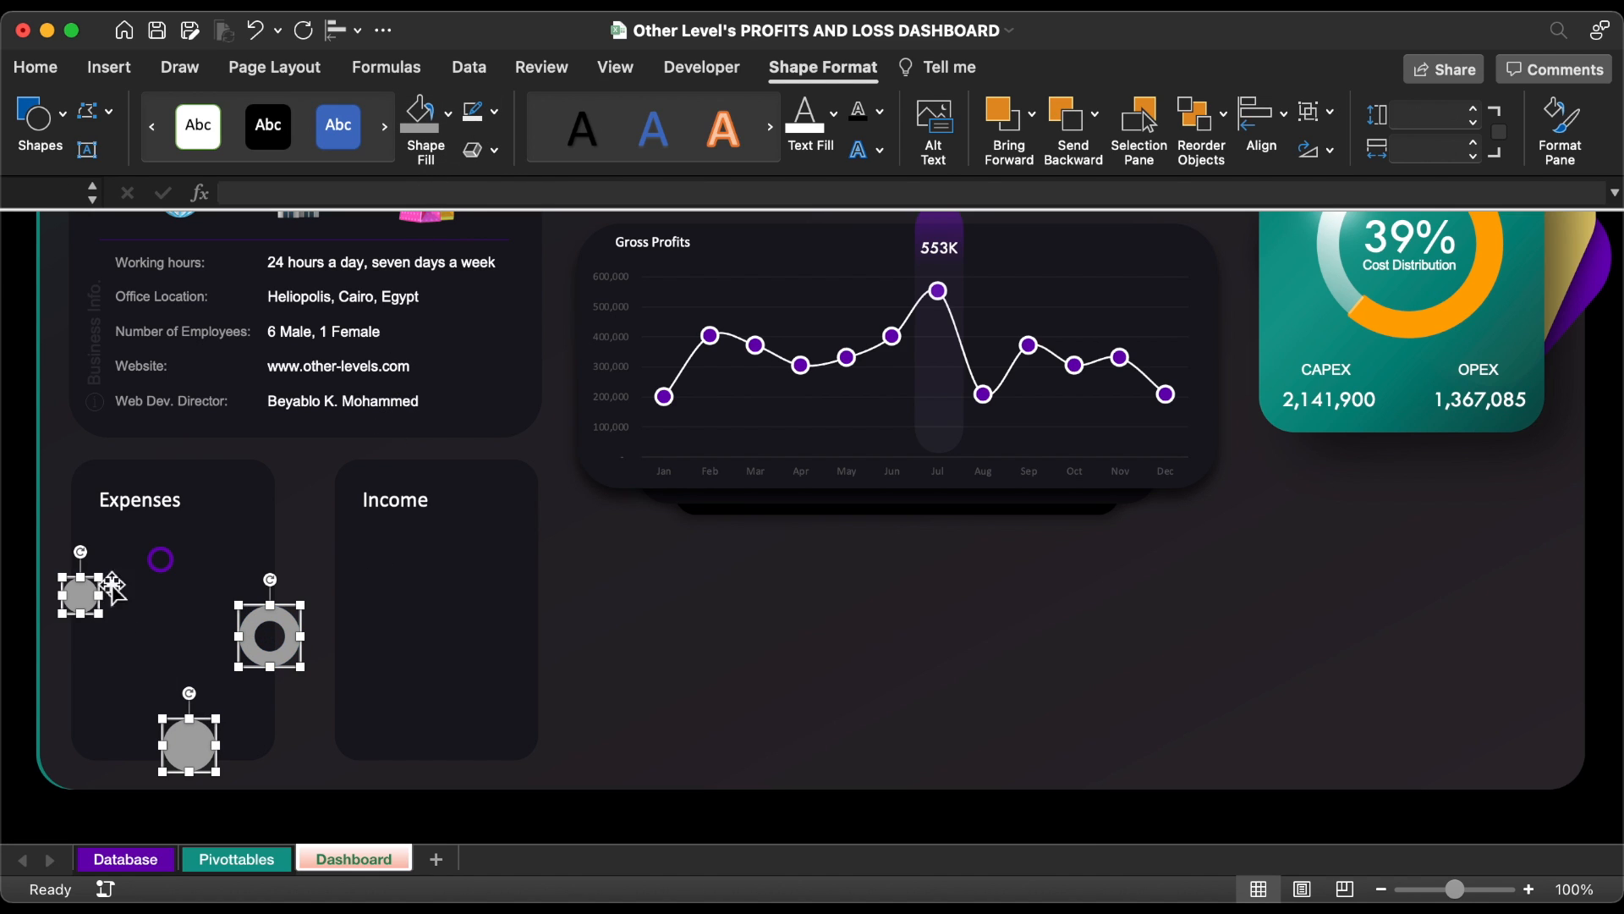
shift+click(155, 562)
shift+click(163, 559)
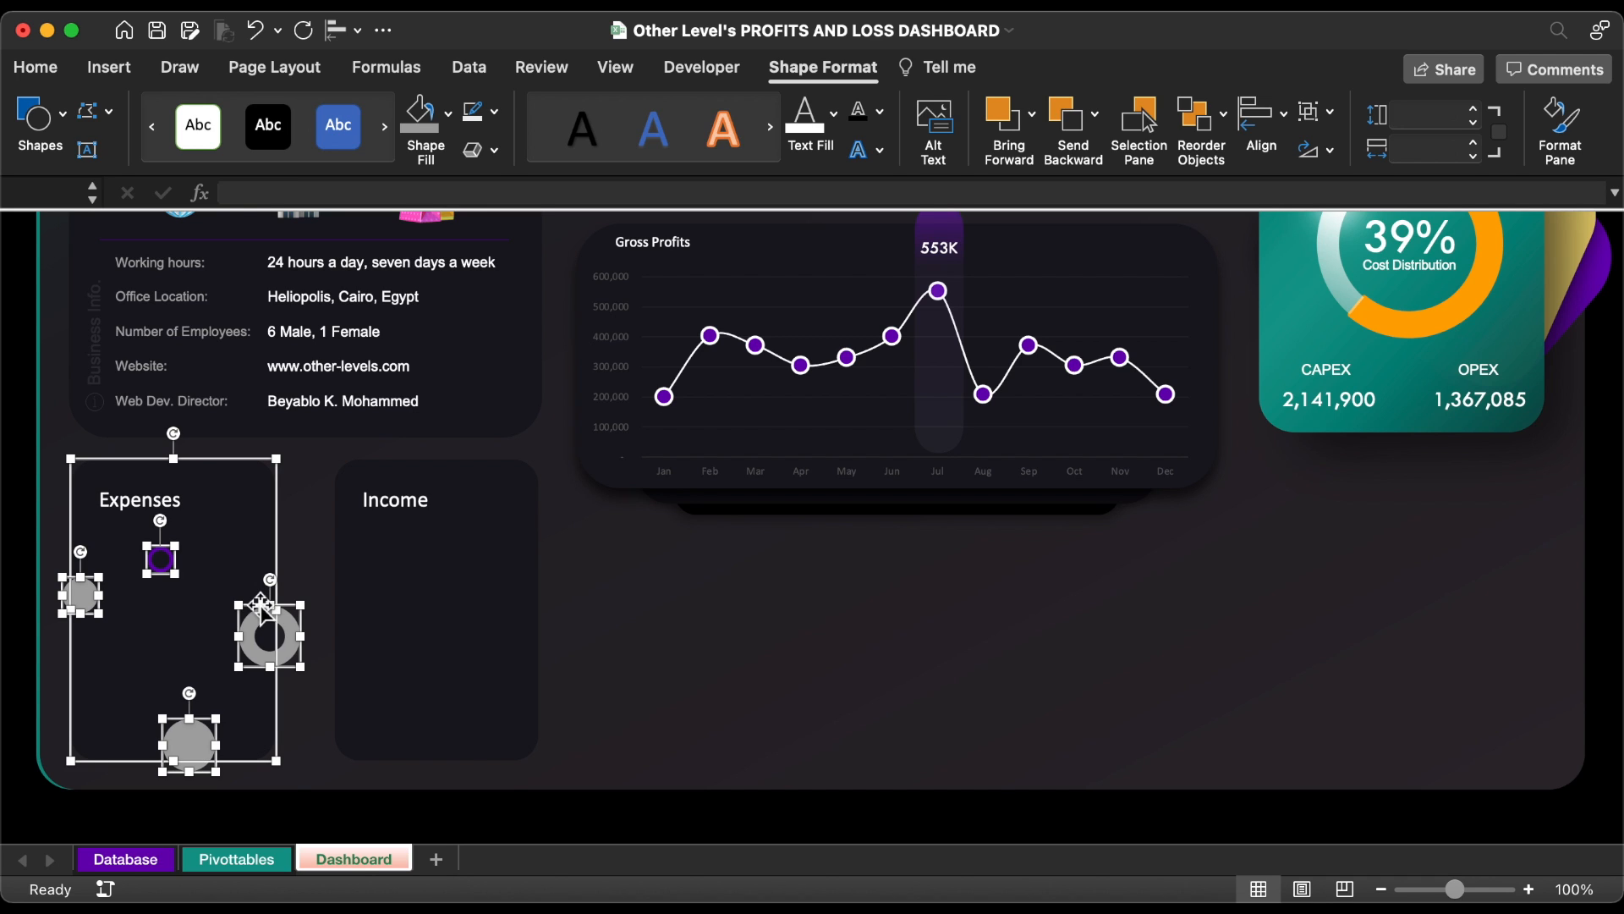
right_click(265, 607)
click(601, 587)
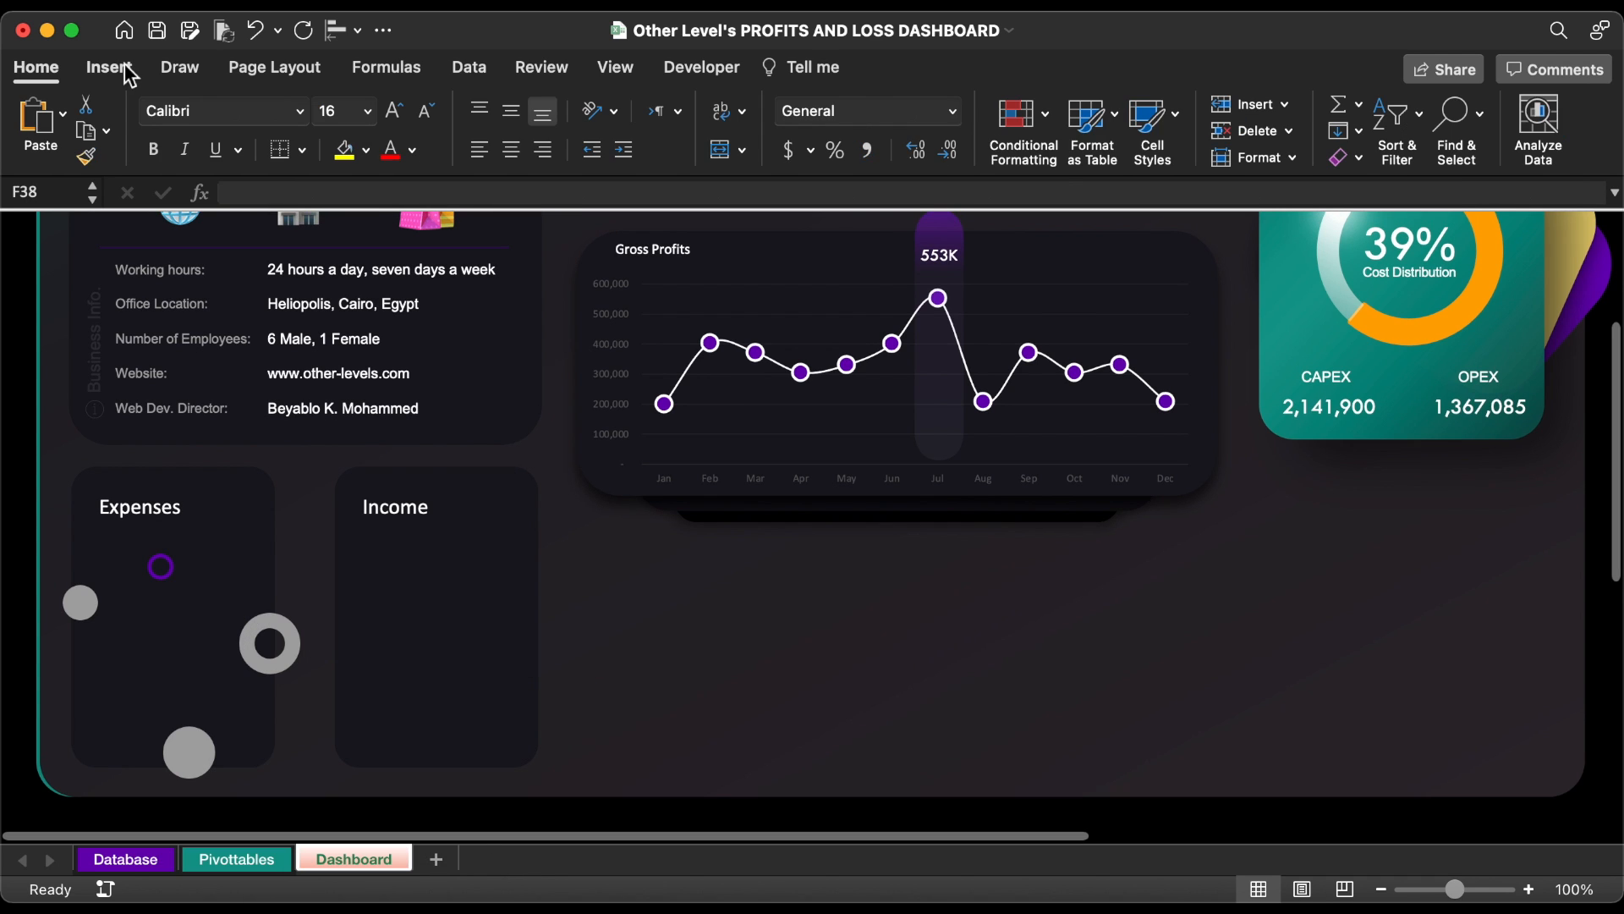
- Draw a frame shape about 0.49" high and 0.56" wide inside the Income card
click(124, 63)
click(377, 125)
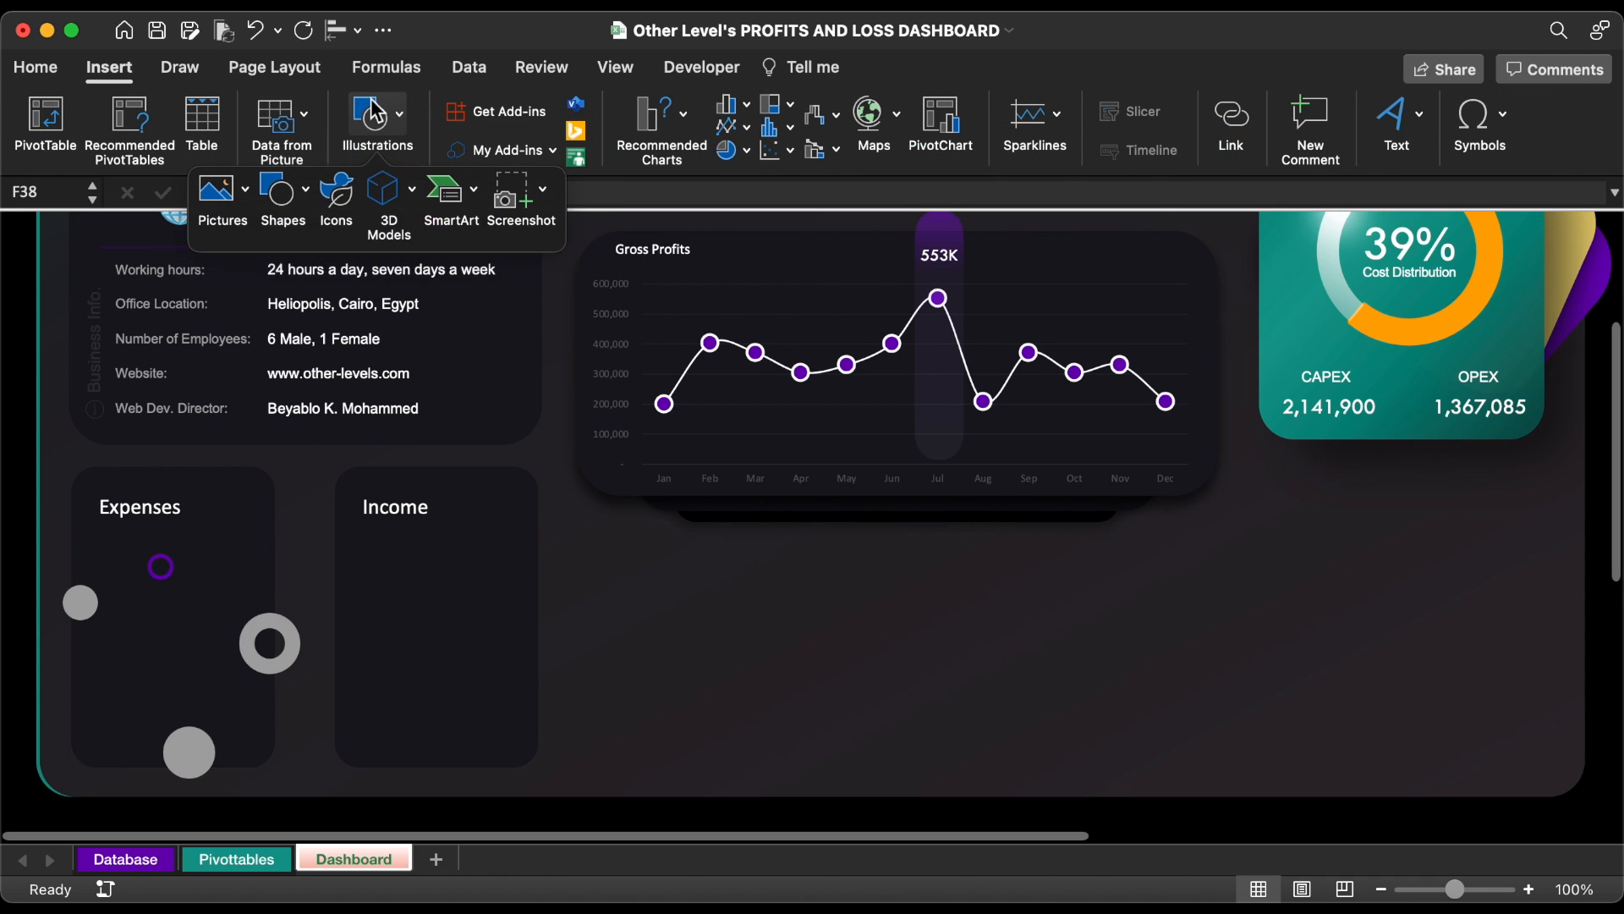
click(272, 191)
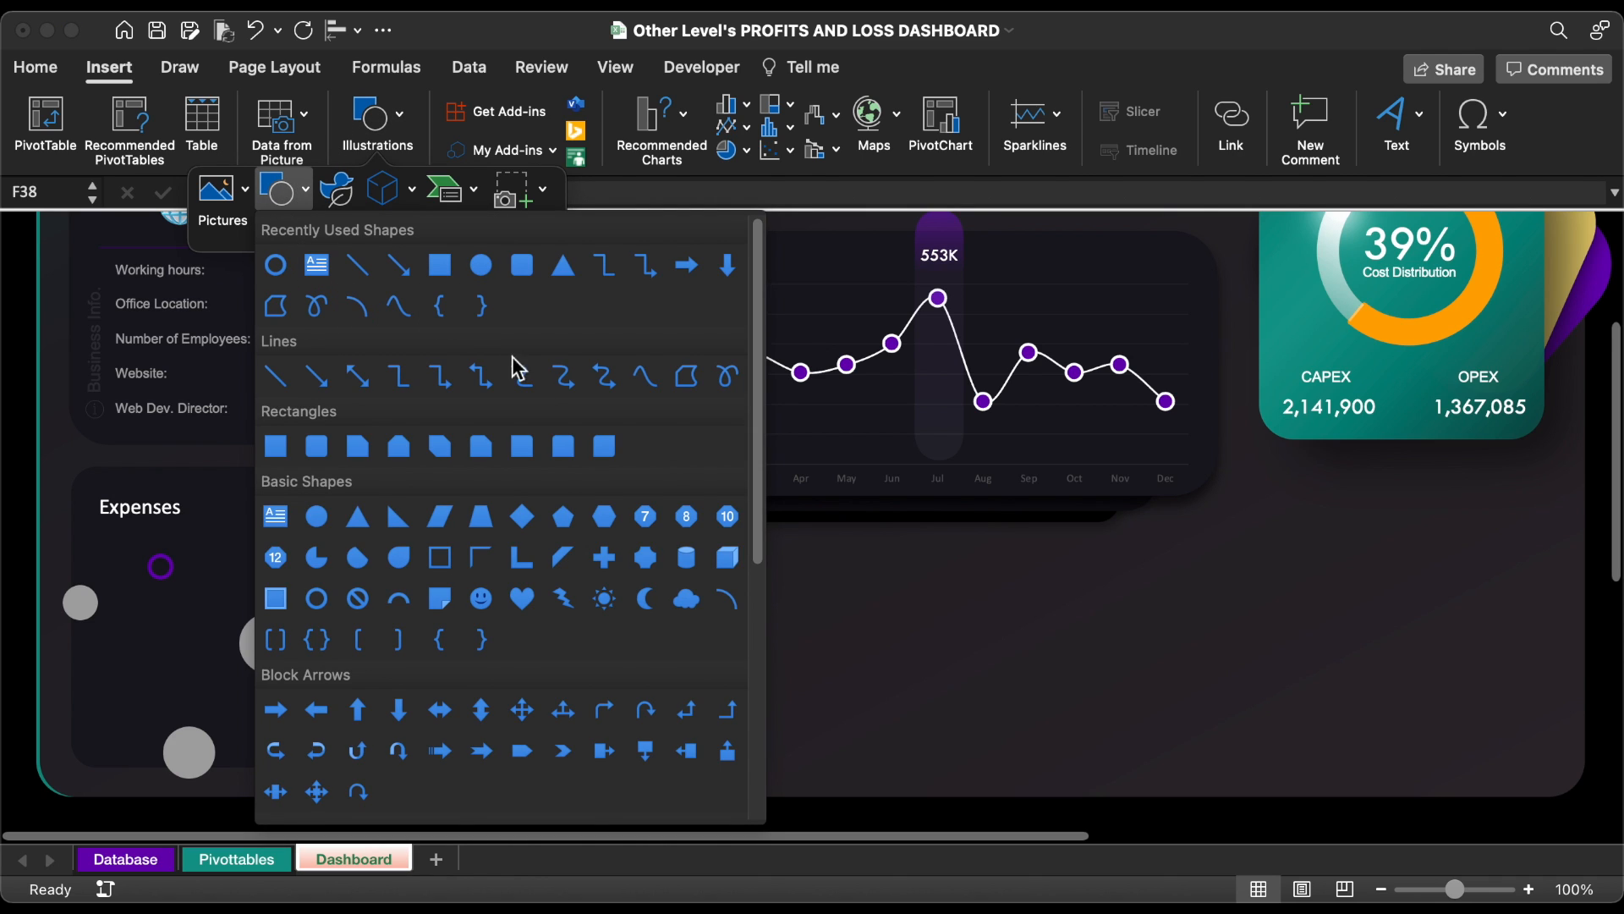
click(440, 558)
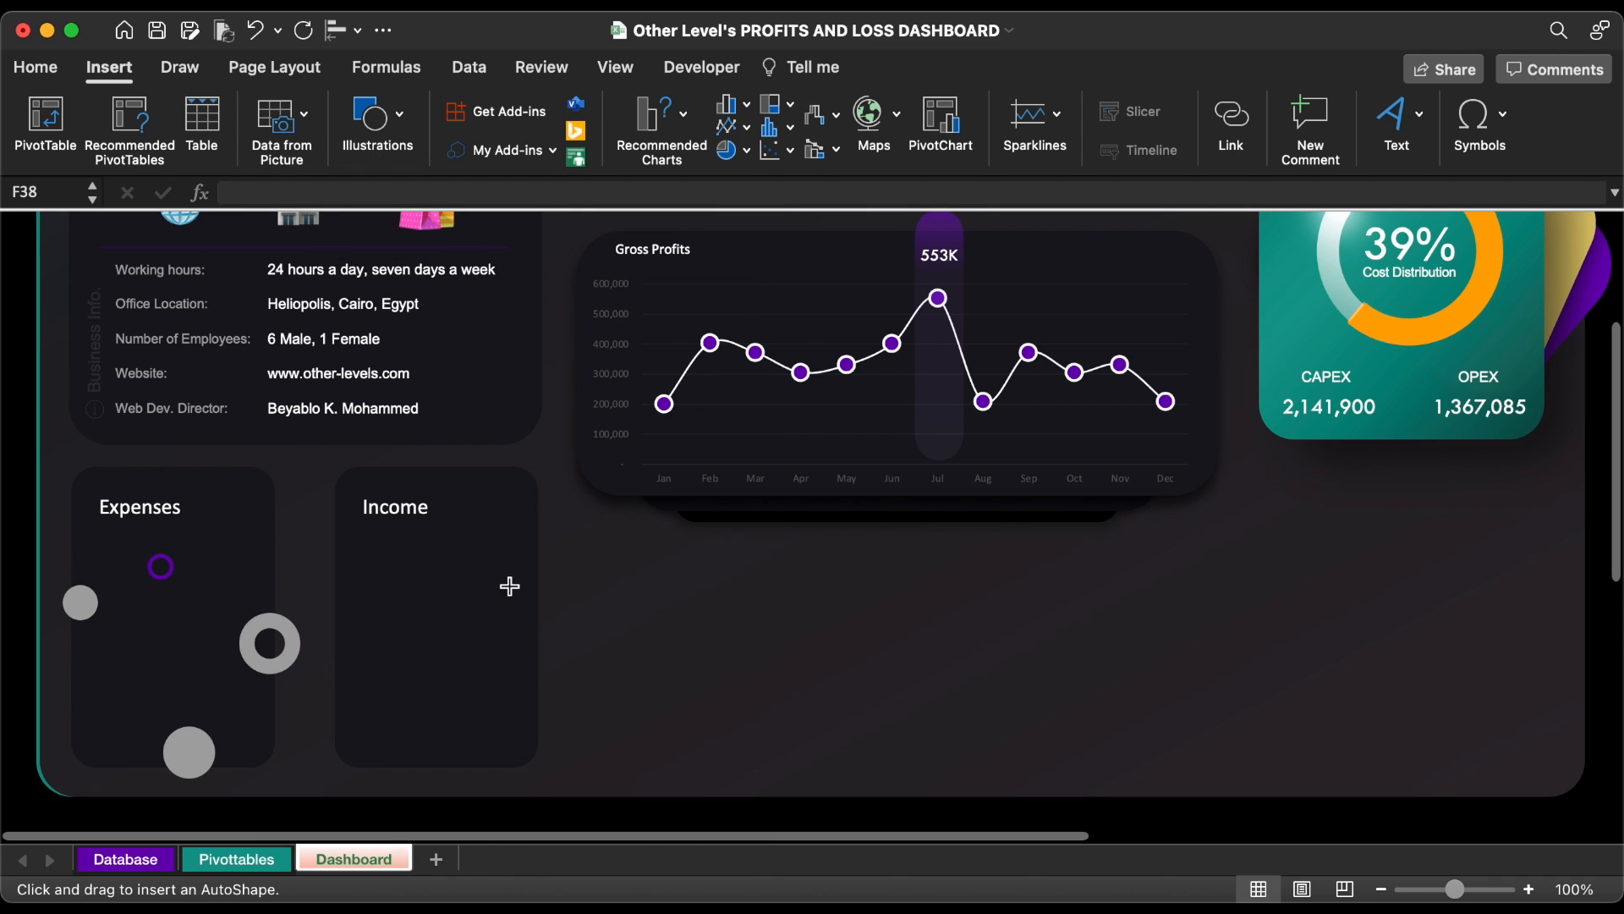
drag(479, 591, 526, 631)
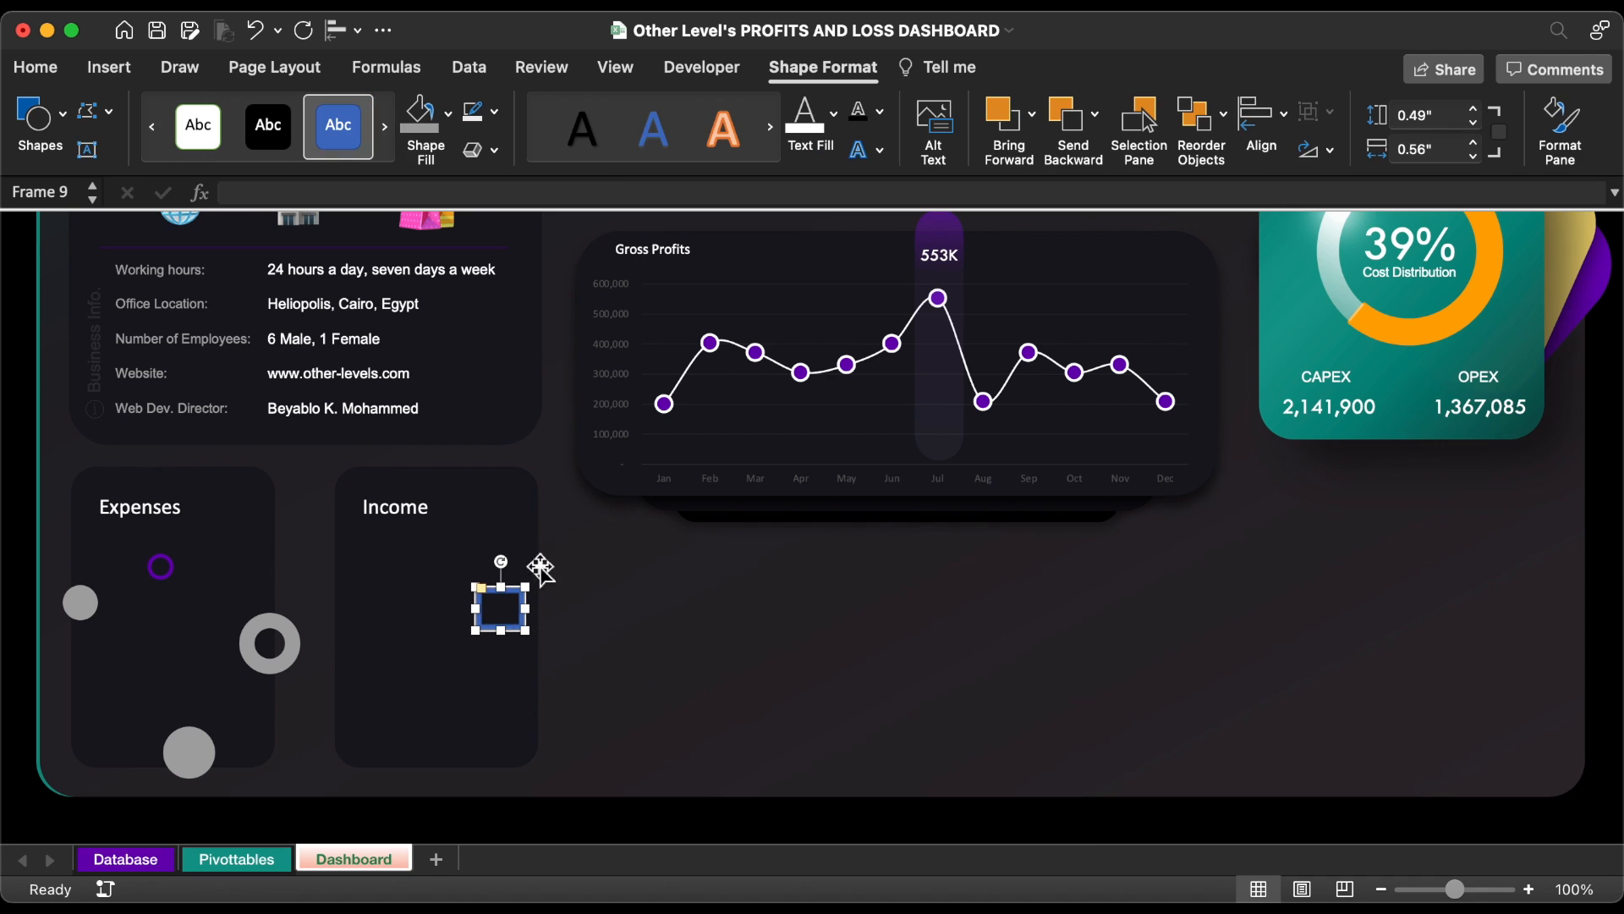
- Set the frame on the Income card to 0.12" high and 0.12" wide and rotate it into a diamond
click(1430, 115)
text(0.12)
key(Tab)
text(0)
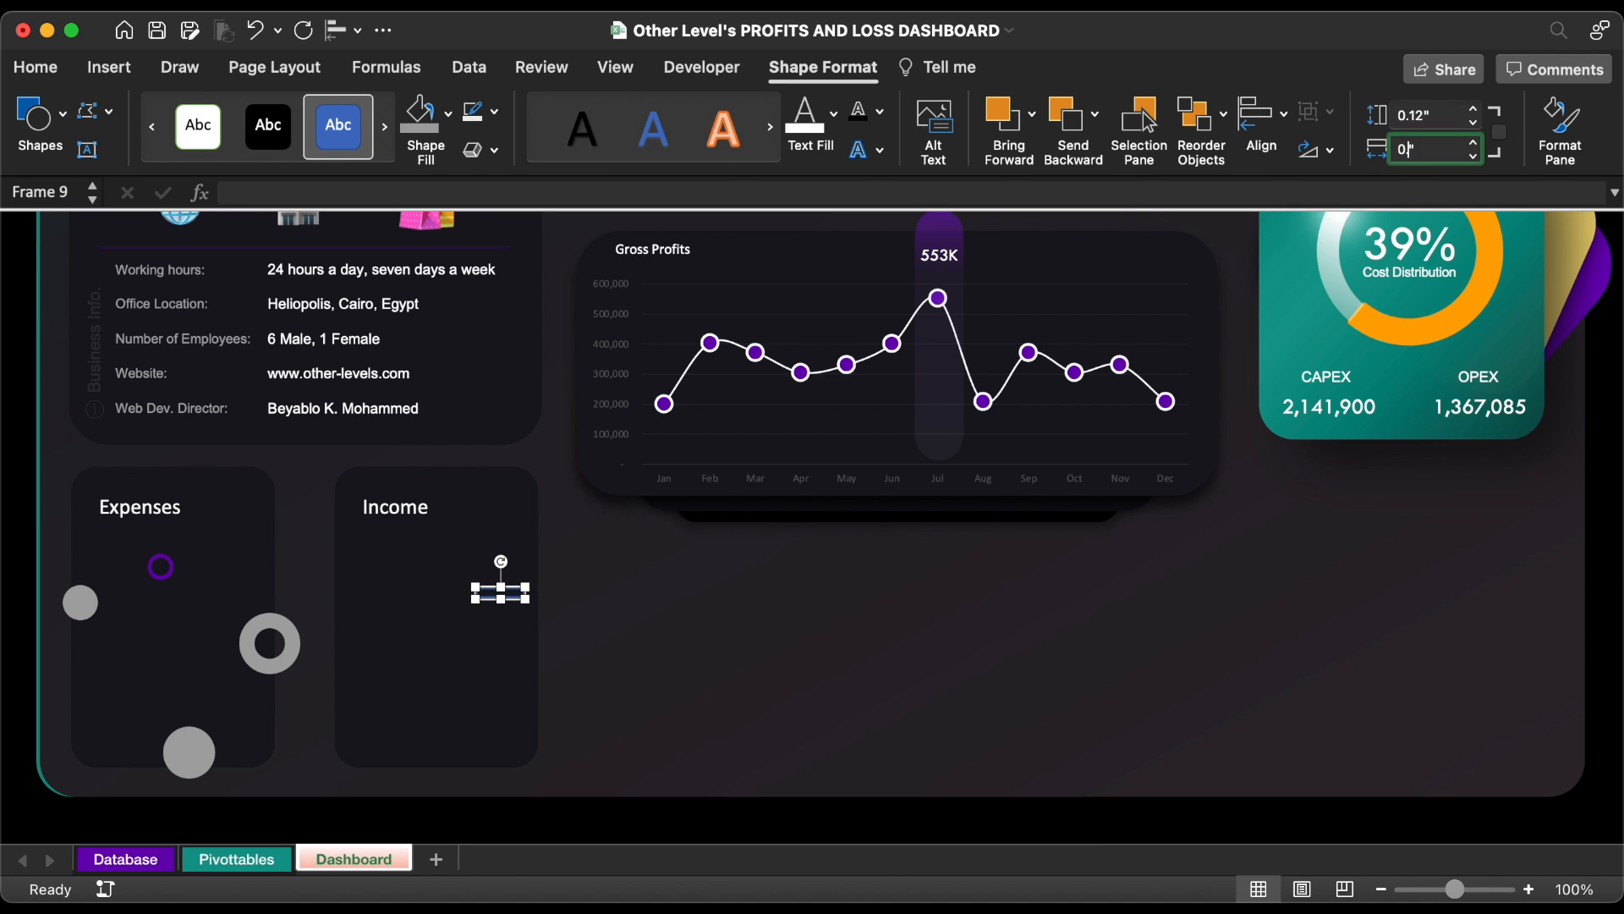
text(.12)
key(Return)
scroll(590, 580, up, 5)
drag(736, 521, 791, 518)
- Duplicate the small diamond frame and enlarge the copy below the Income label to about 0.61" by 0.62"
key(super+d)
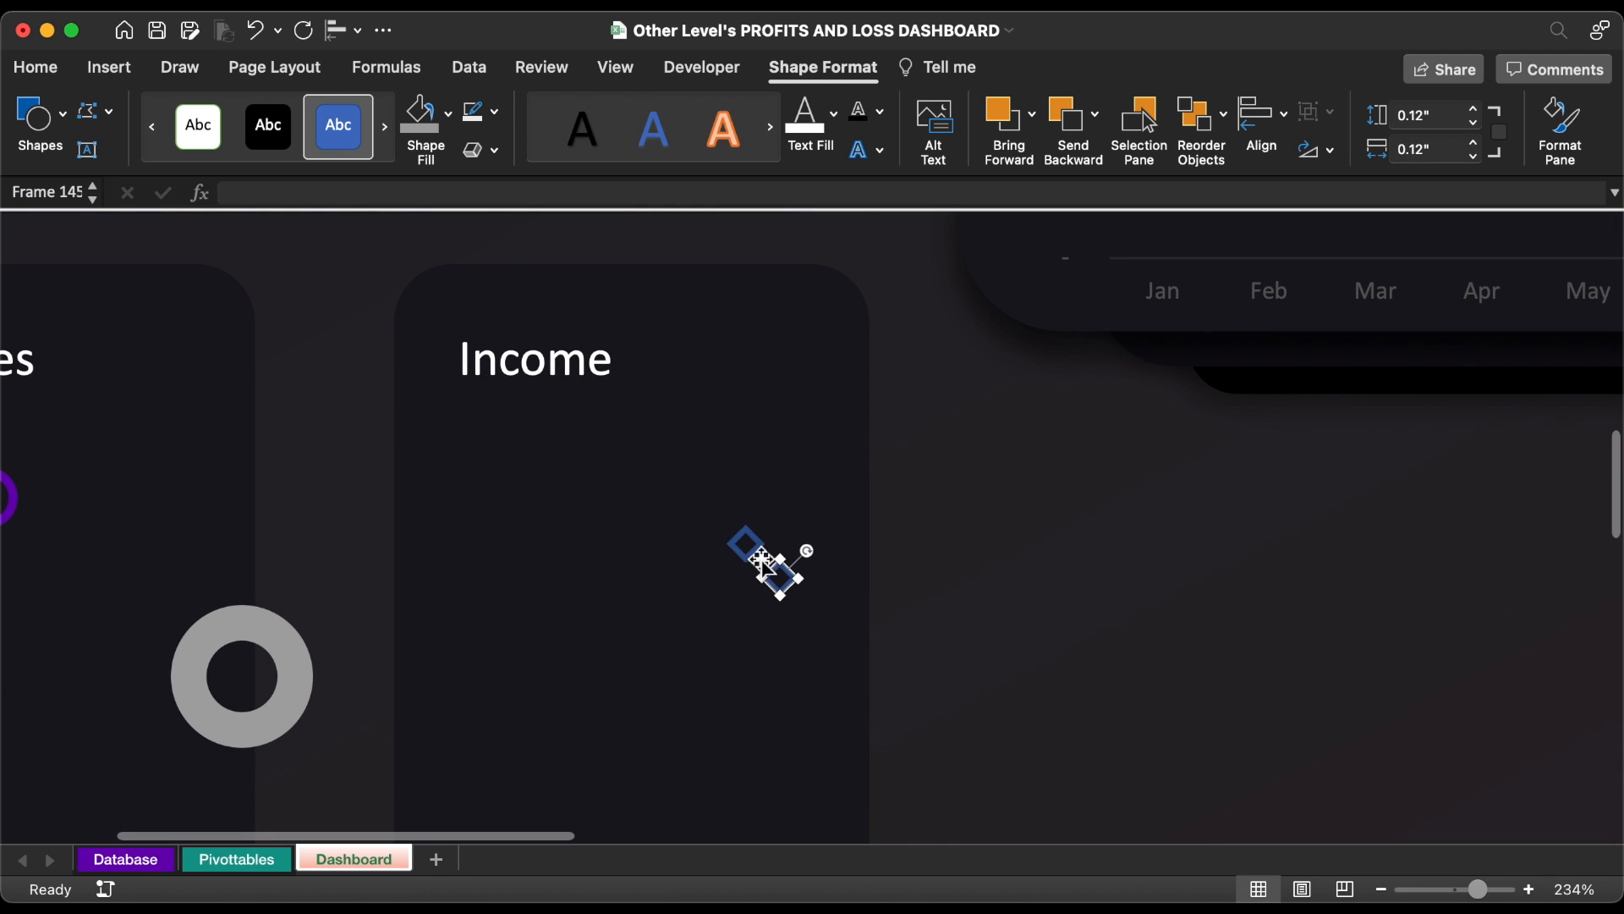
drag(764, 580, 622, 574)
drag(765, 615, 674, 495)
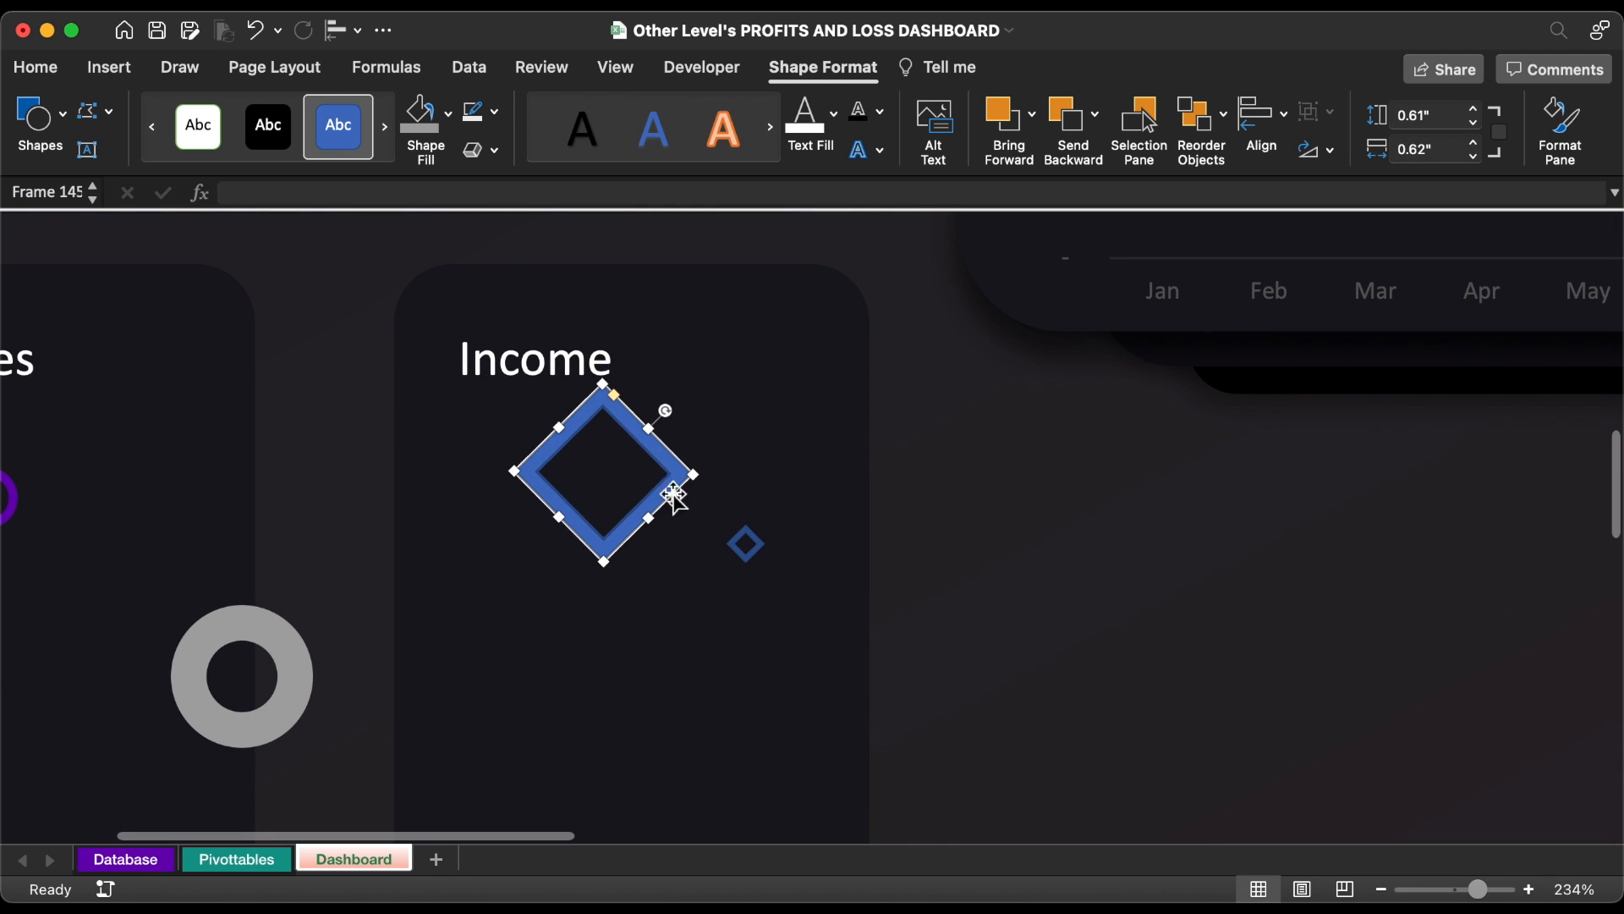
- Set the diamond below the Income label to 0.2" high and 0.2" wide
click(1471, 125)
click(1471, 124)
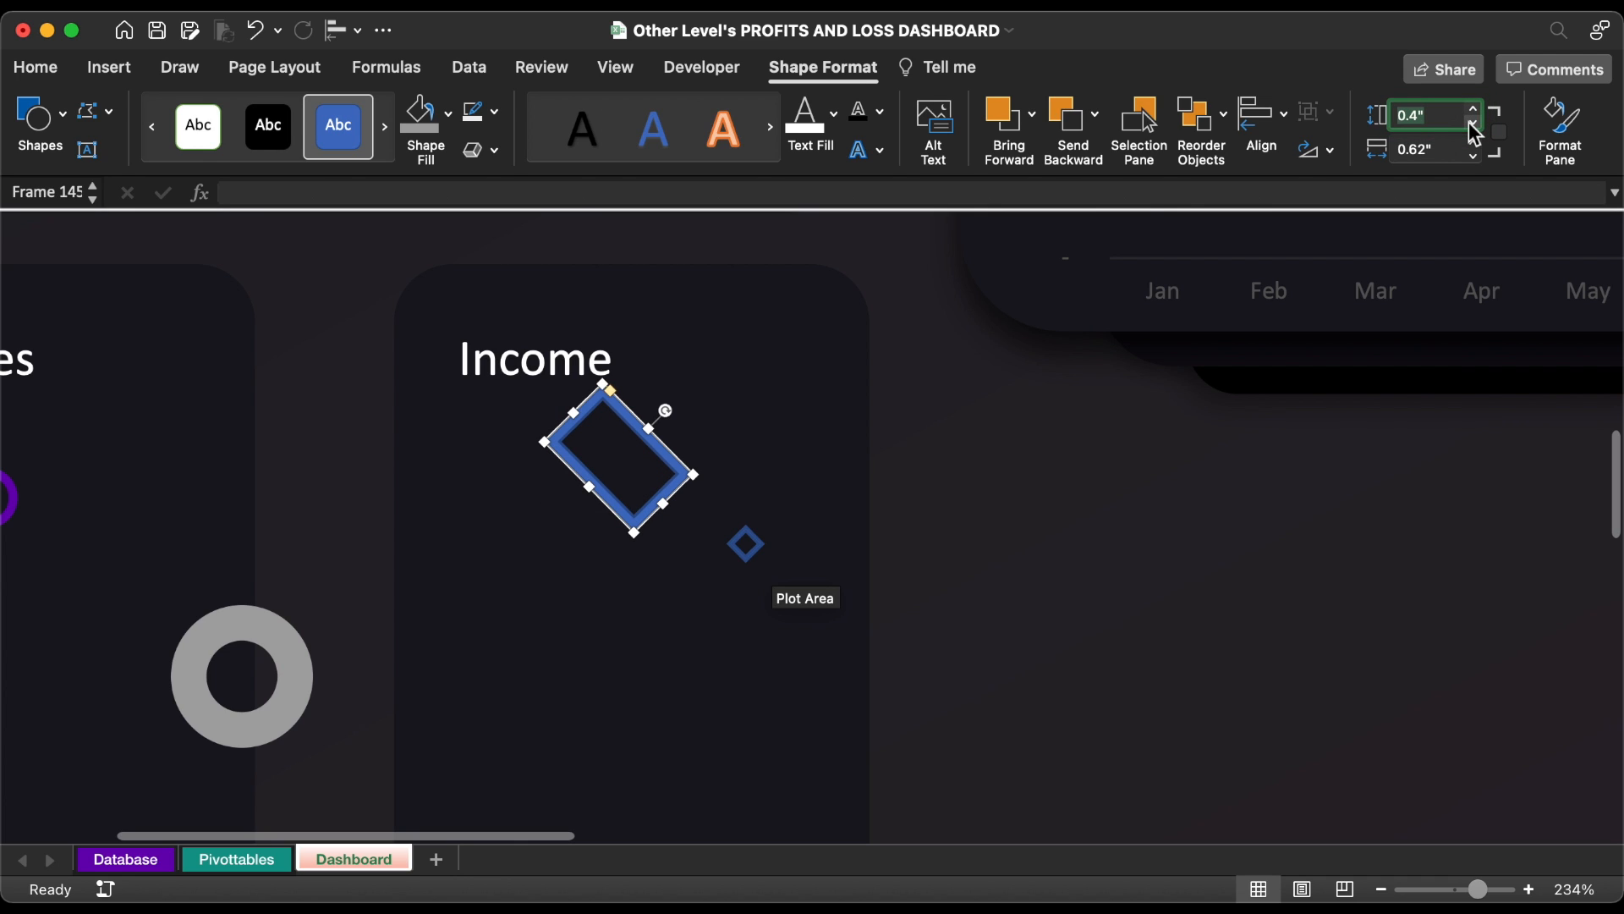
click(1472, 124)
click(1472, 124)
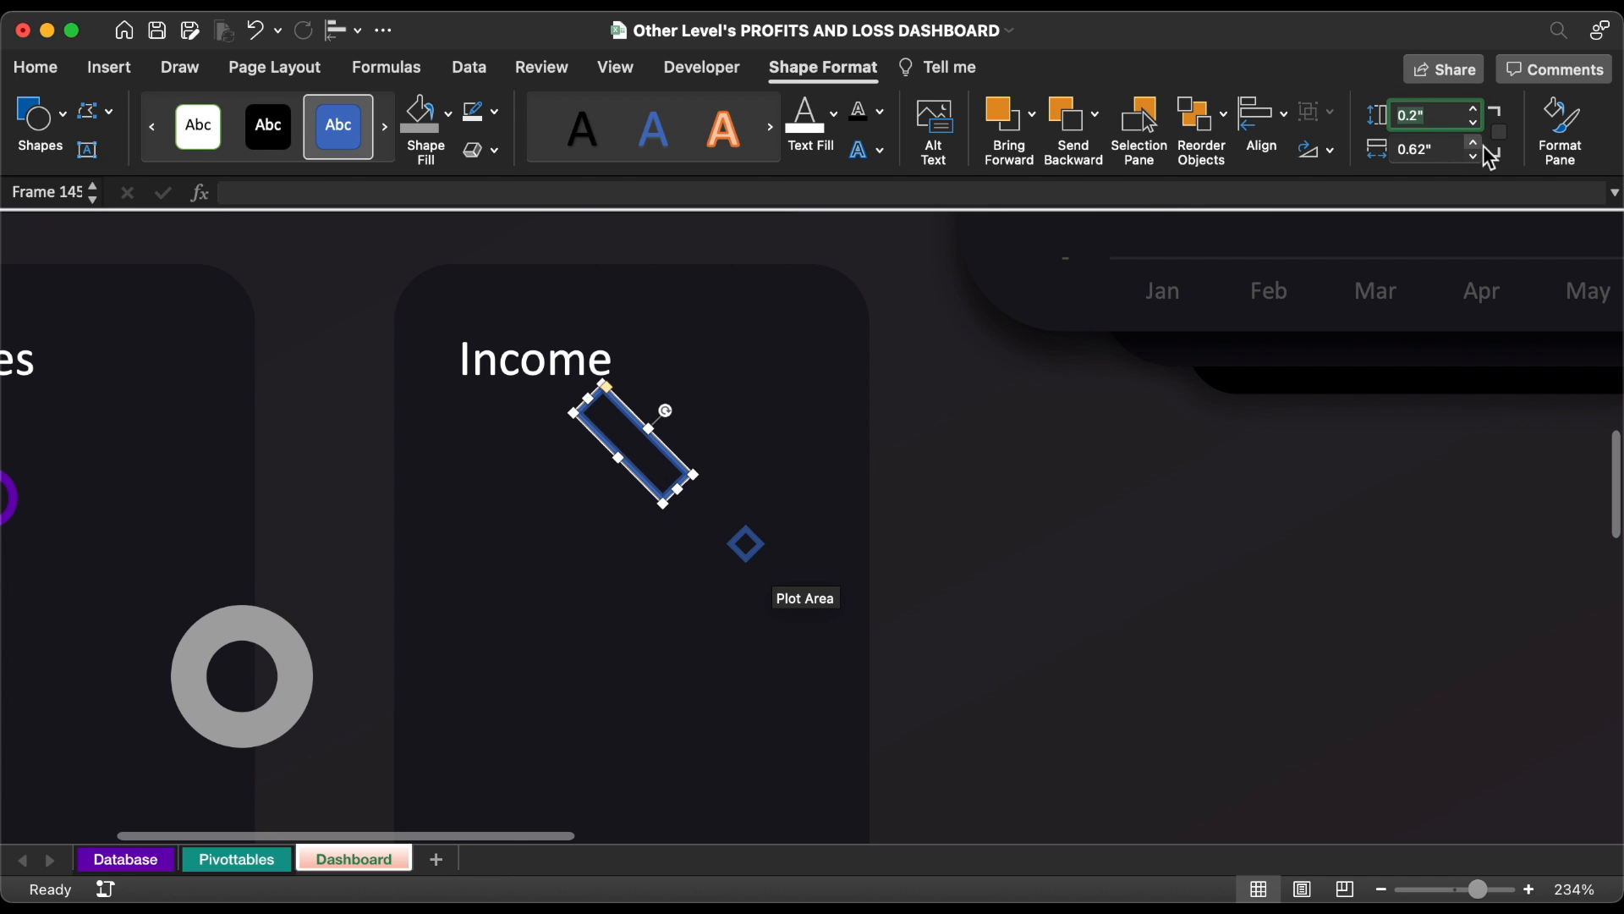
click(1473, 156)
click(1473, 156)
click(1473, 156)
click(1473, 156)
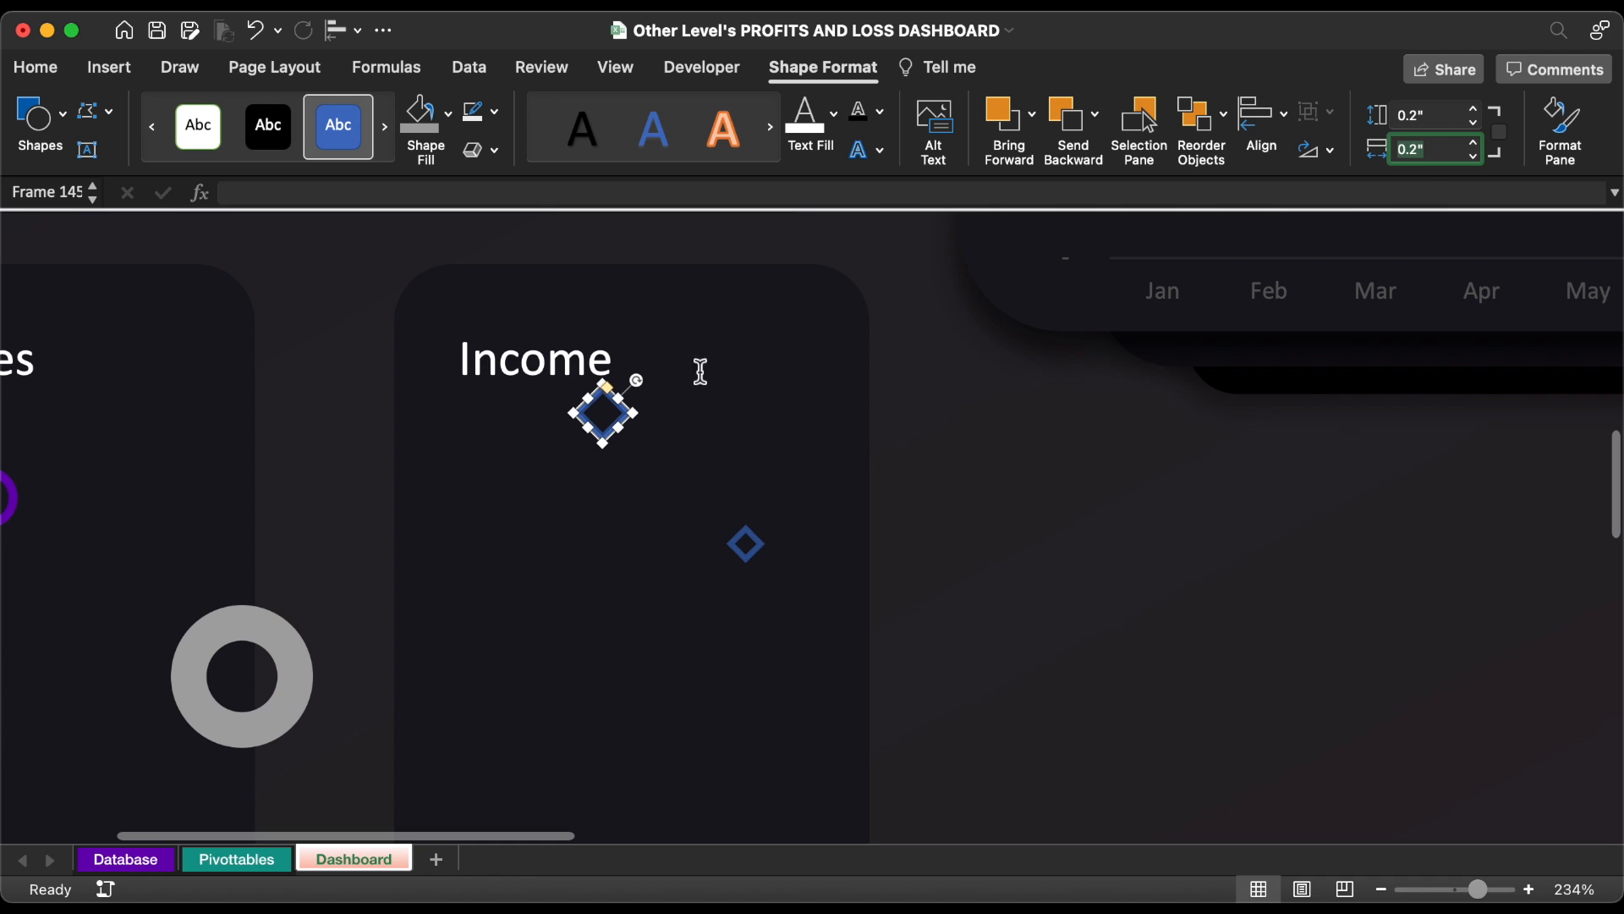
- Thicken the 0.2" frame into a solid diamond and set a duplicate beside the Income label to 0.4" high and wide
drag(606, 387, 712, 324)
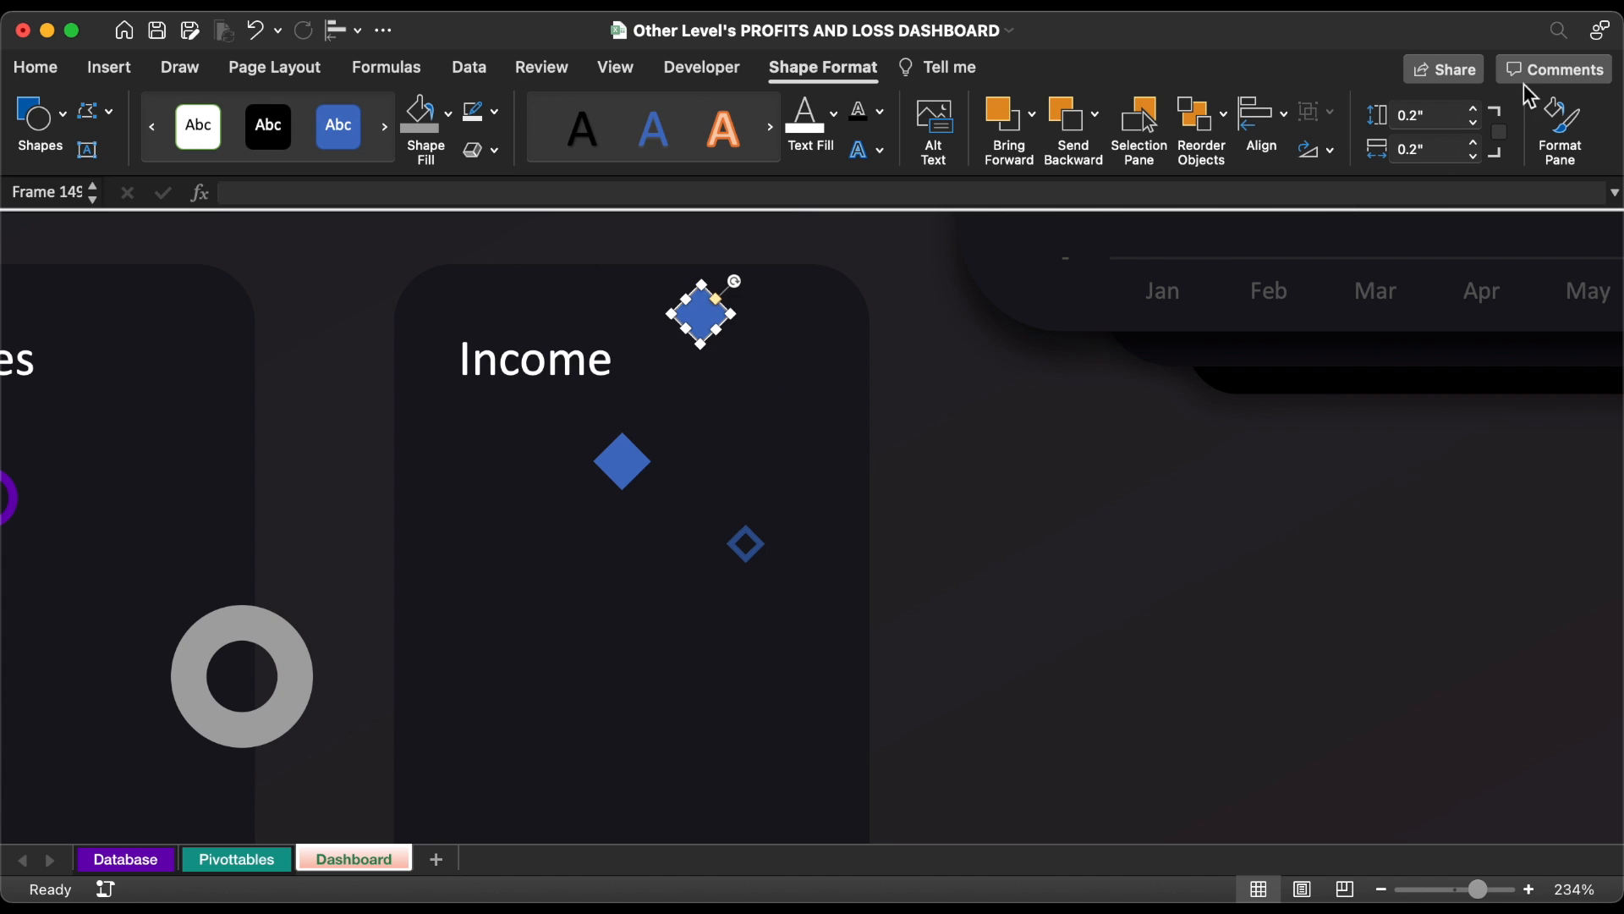
click(1474, 109)
click(1473, 109)
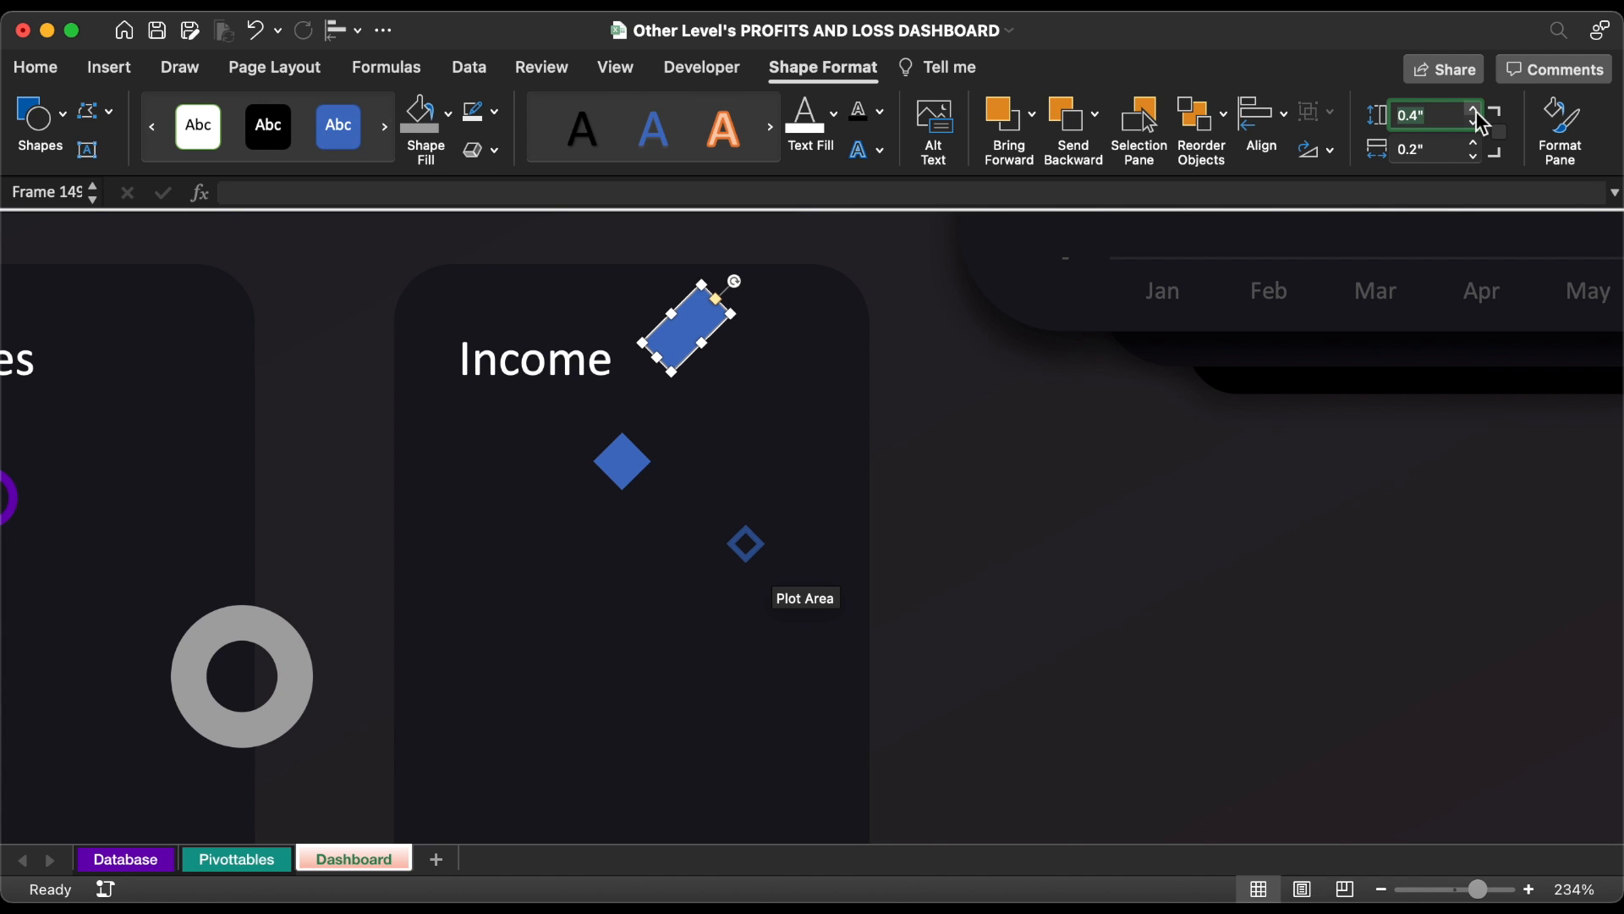
click(1474, 143)
click(1474, 143)
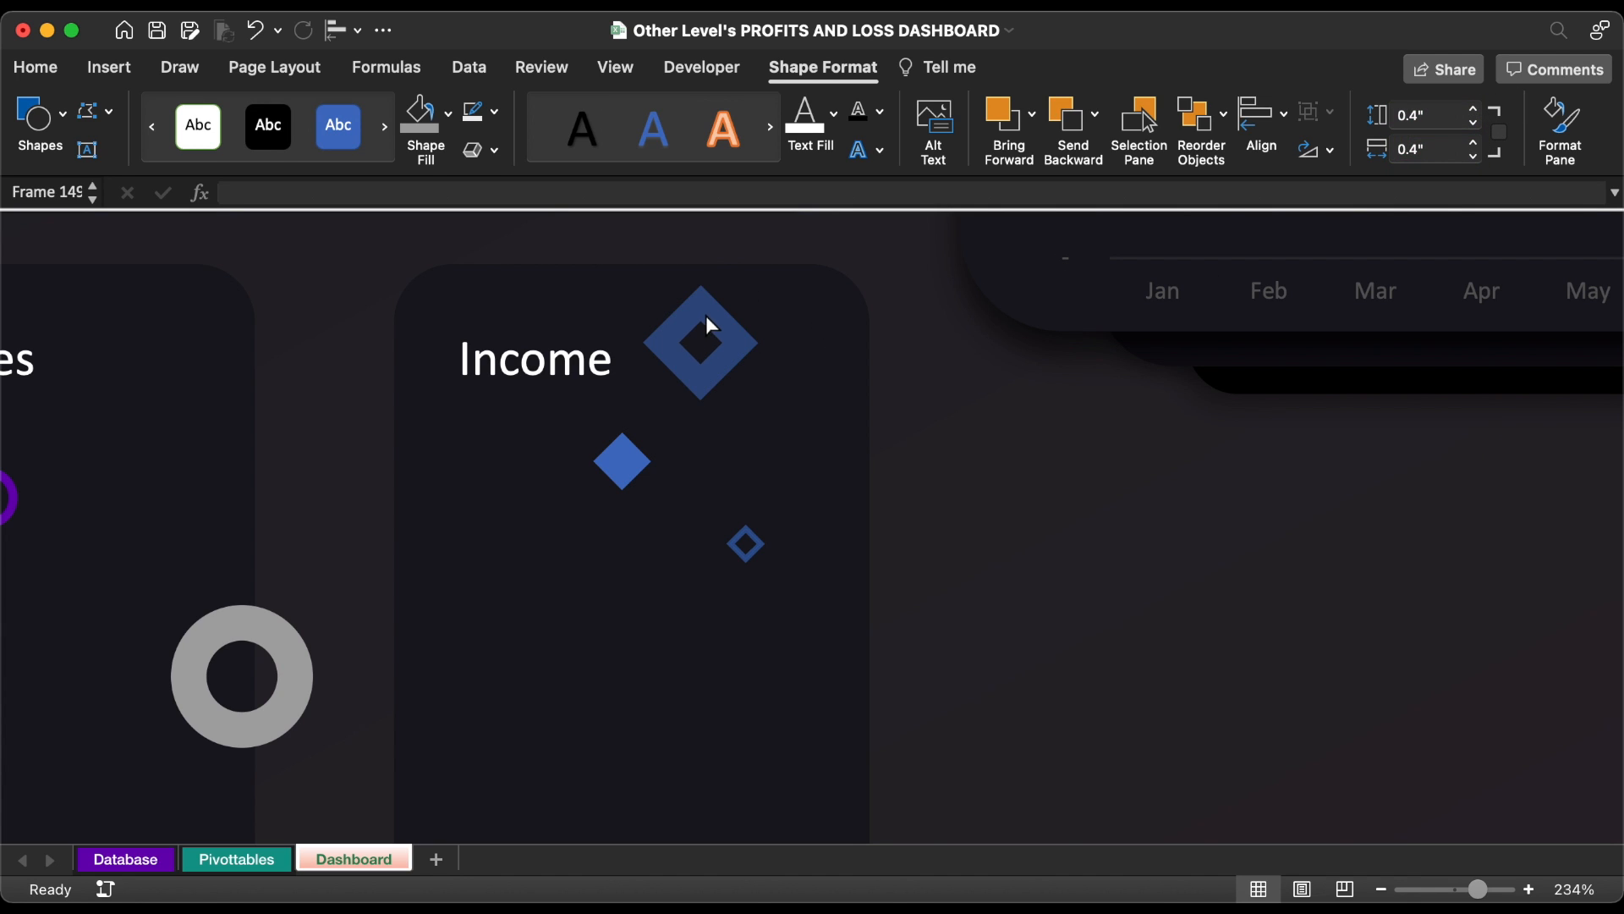
- Thin the frame of the 0.4" diamond at the Income card's top edge and place a duplicate on the card's bottom edge
click(714, 392)
drag(714, 392, 658, 734)
key(super+d)
scroll(658, 734, down, 5)
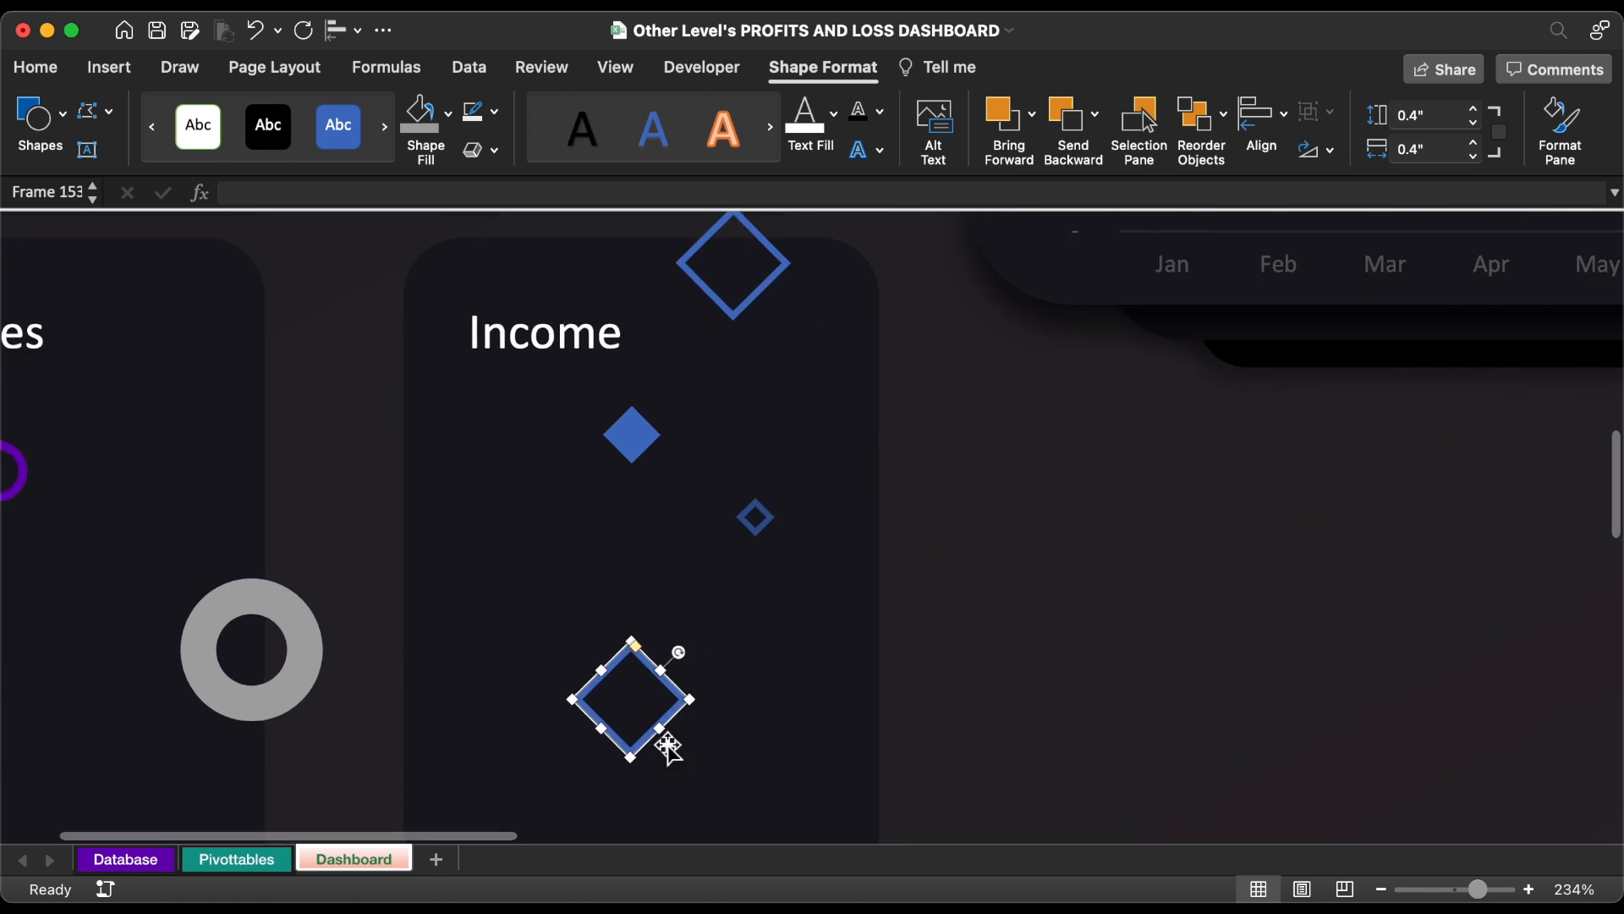
drag(739, 501, 802, 685)
- Set the diamond on the Income card's bottom edge to 0.6" high and wide and fill it with coral
click(1475, 110)
click(1474, 110)
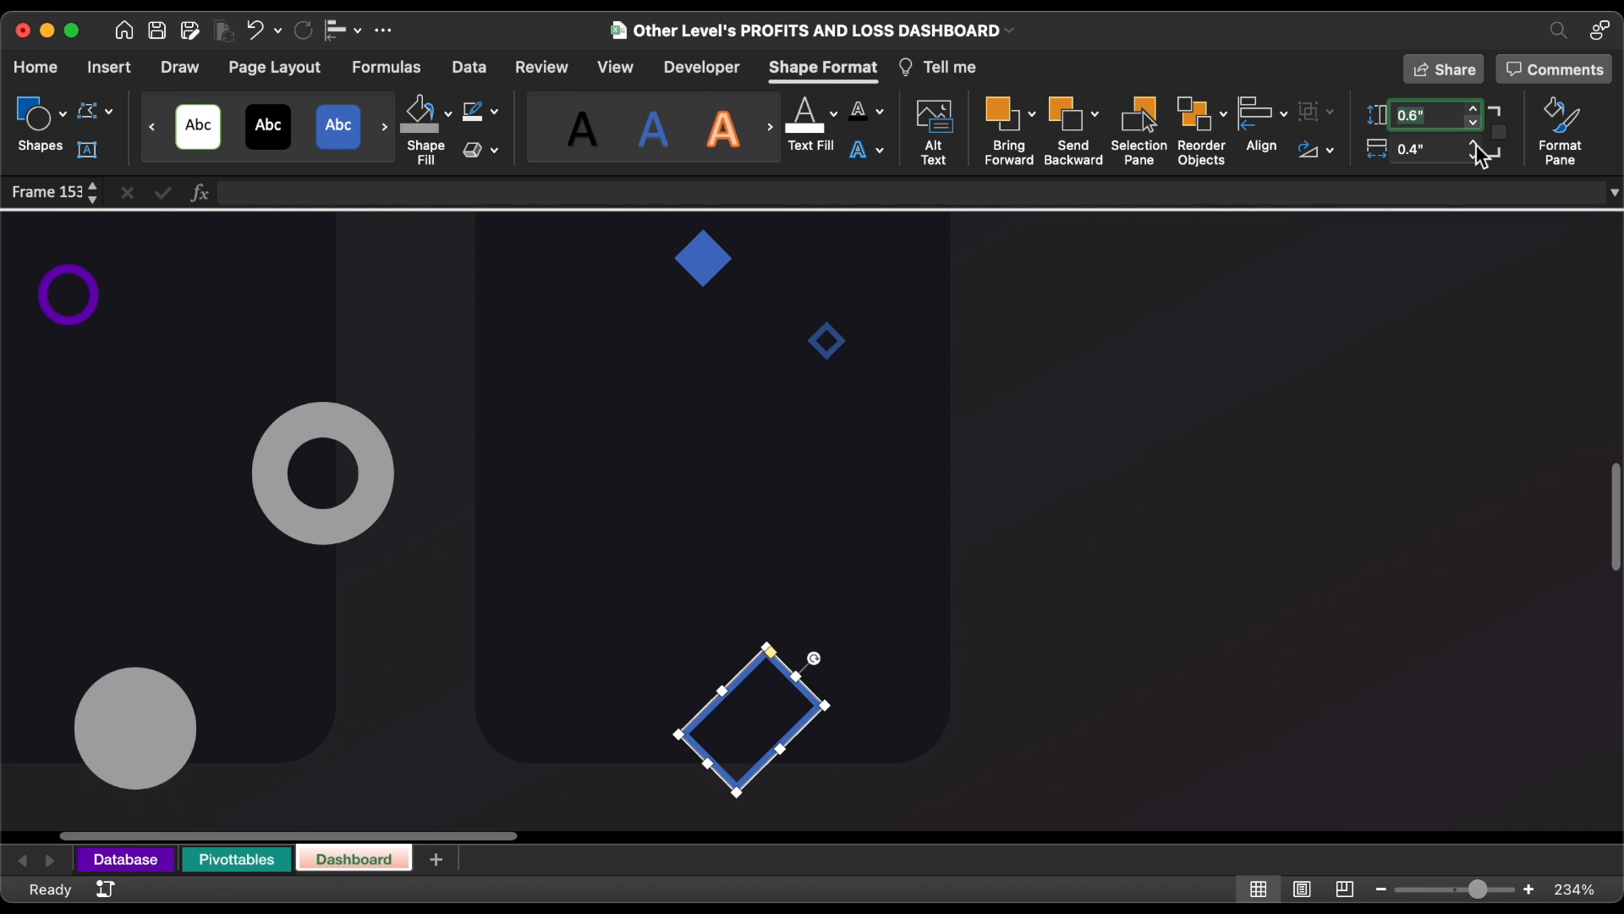
click(1476, 146)
click(1475, 145)
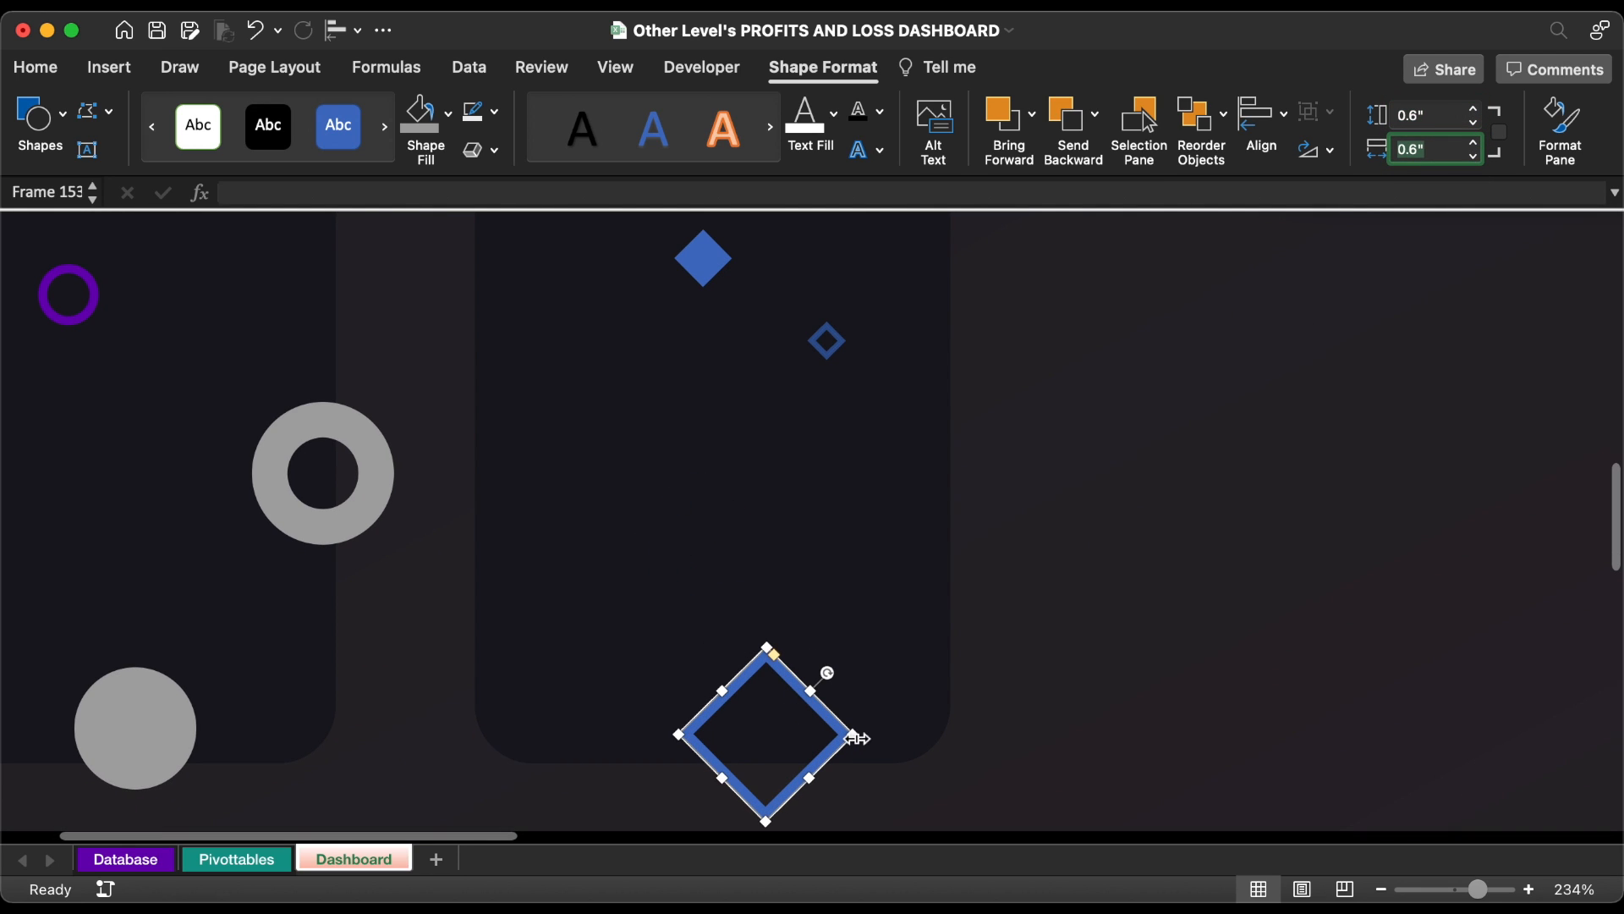
drag(838, 753, 848, 741)
click(449, 114)
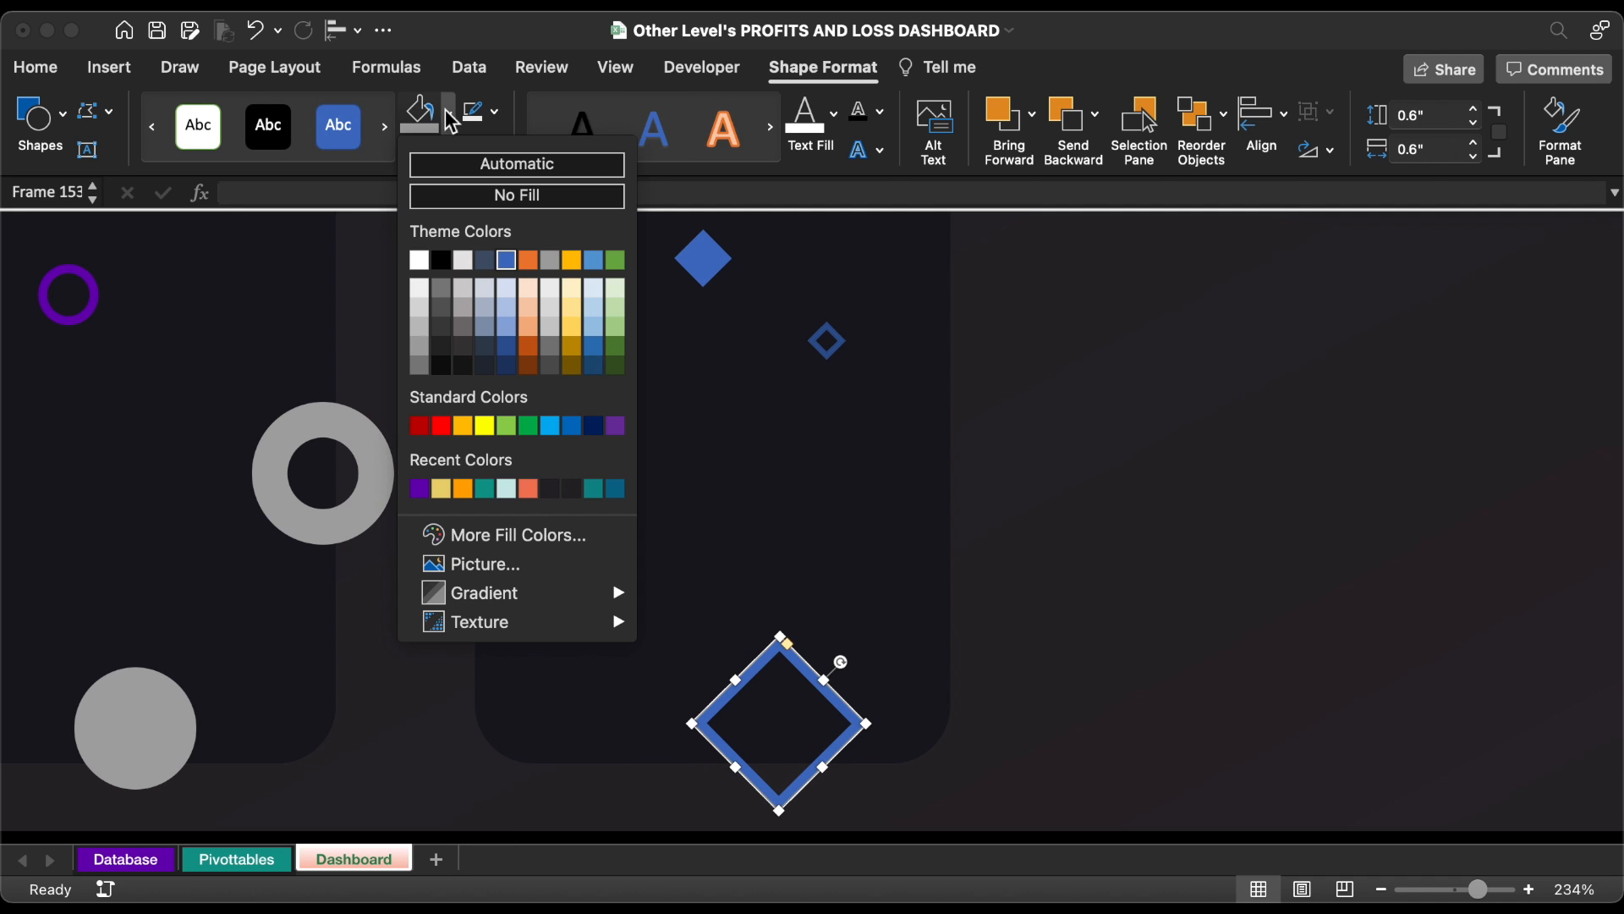
click(528, 489)
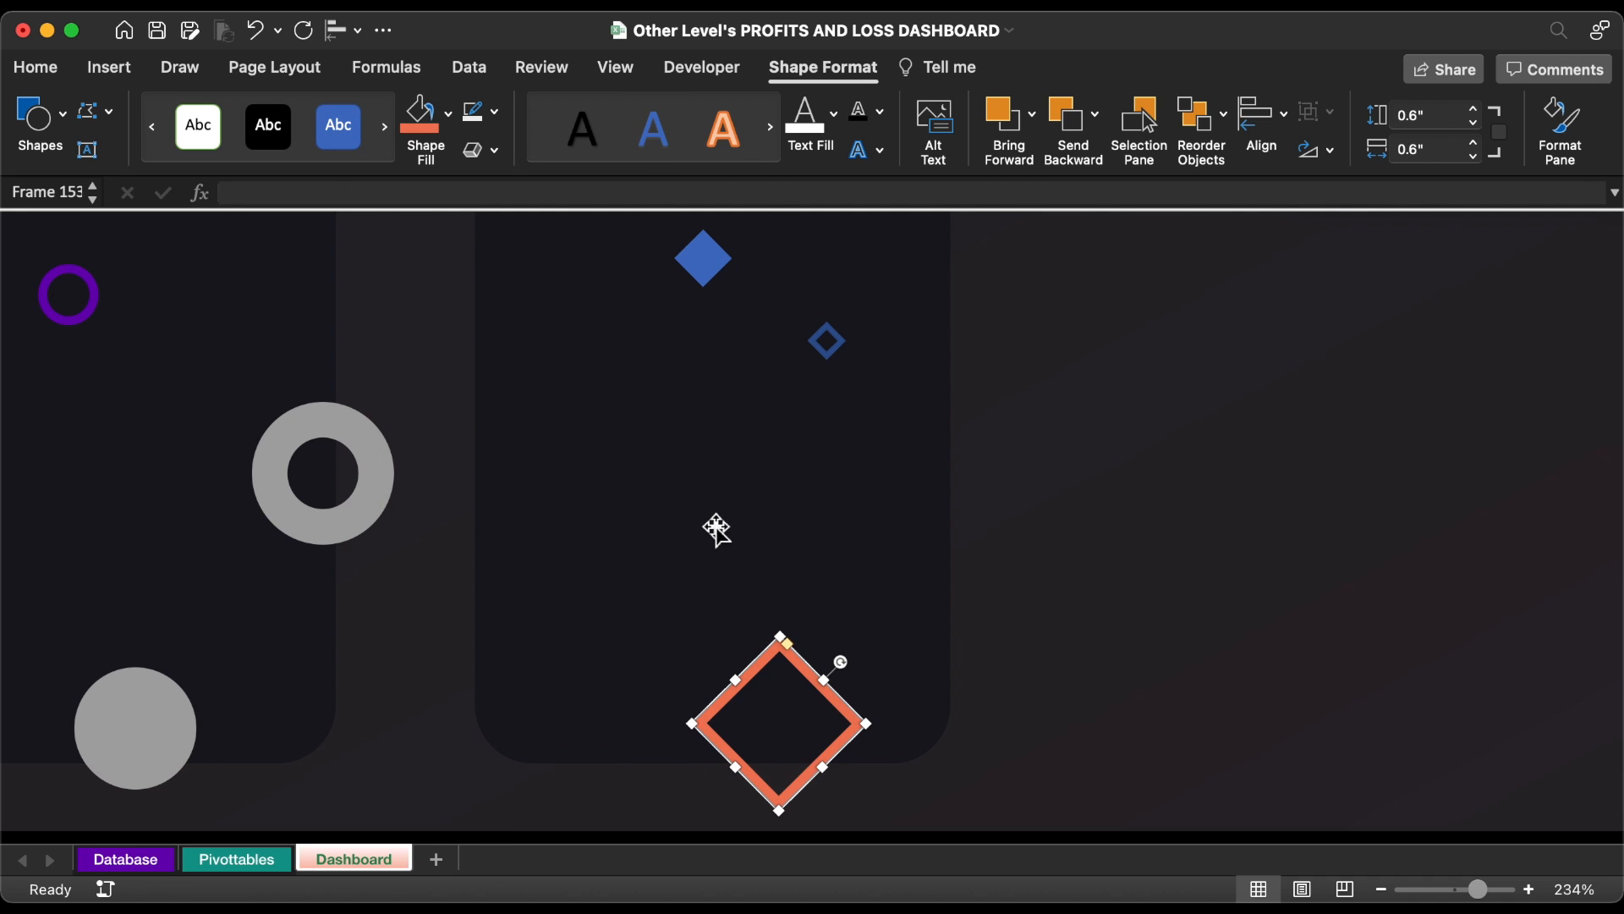
- Group the Income card's background, label and four diamonds into one object
click(827, 341)
scroll(846, 355, up, 4)
shift+click(733, 438)
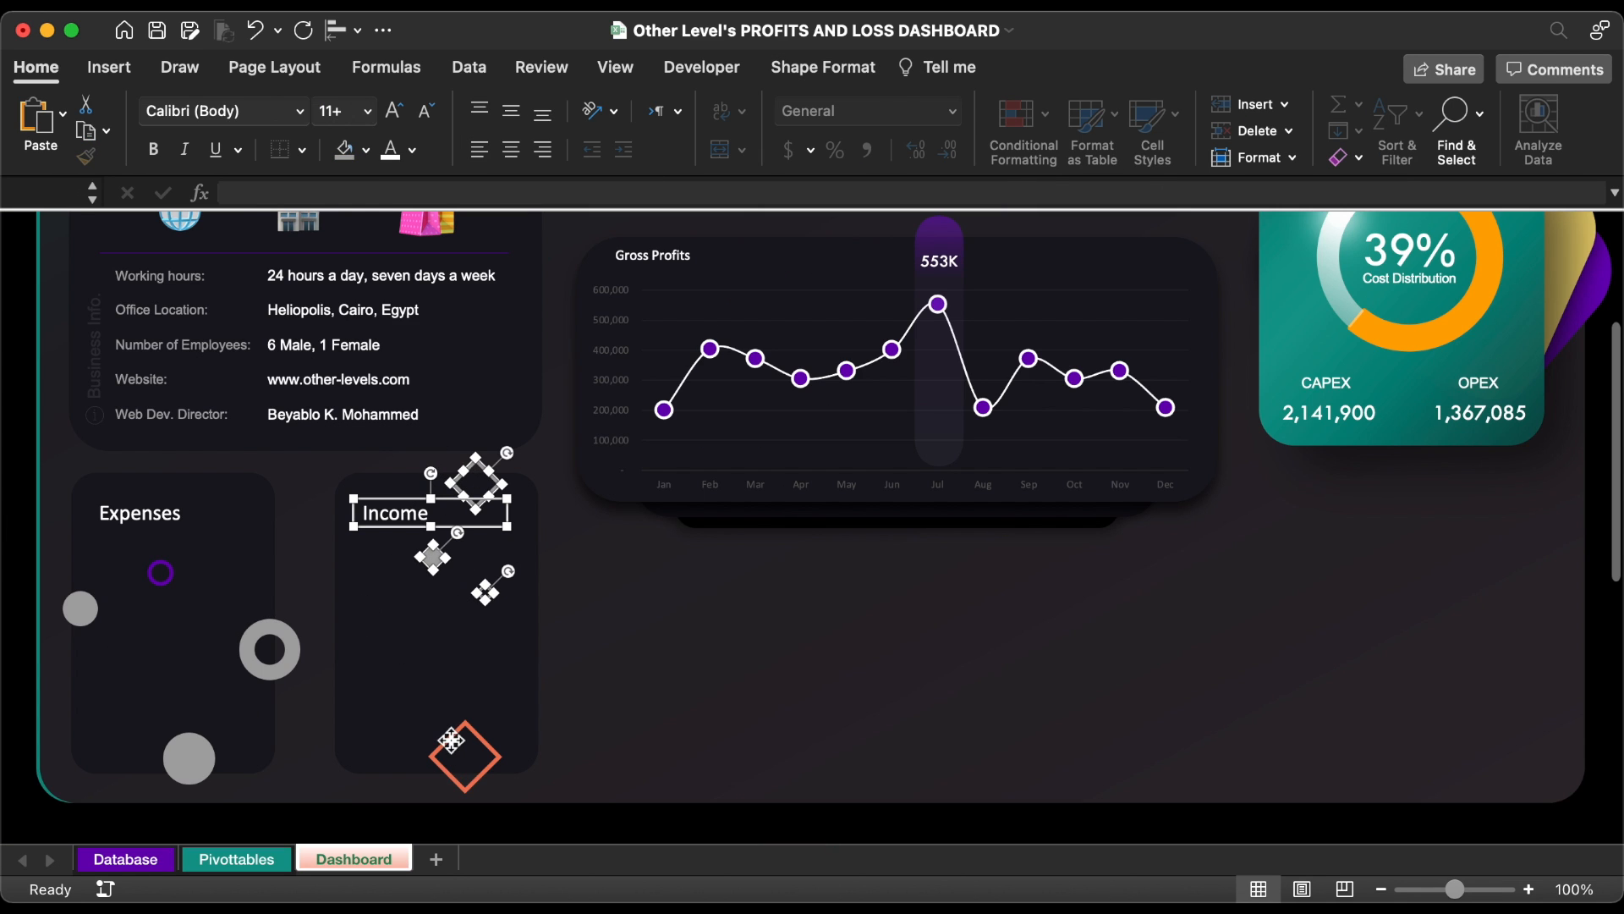
shift+click(451, 740)
shift+click(399, 689)
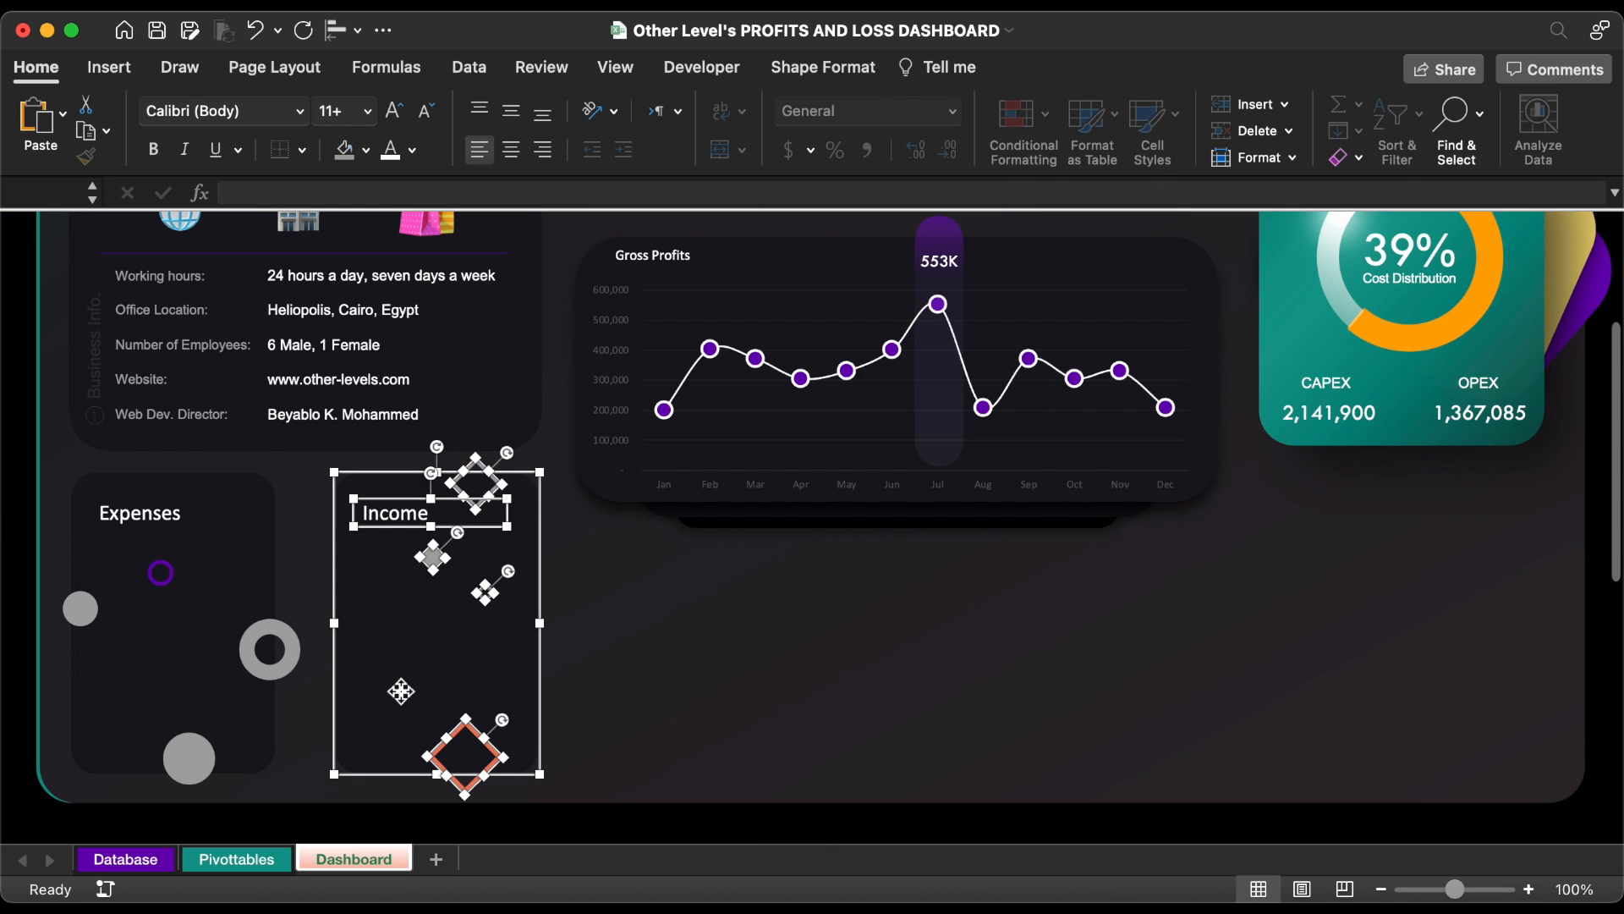
right_click(400, 689)
mouse_move(625, 572)
click(691, 576)
key(Escape)
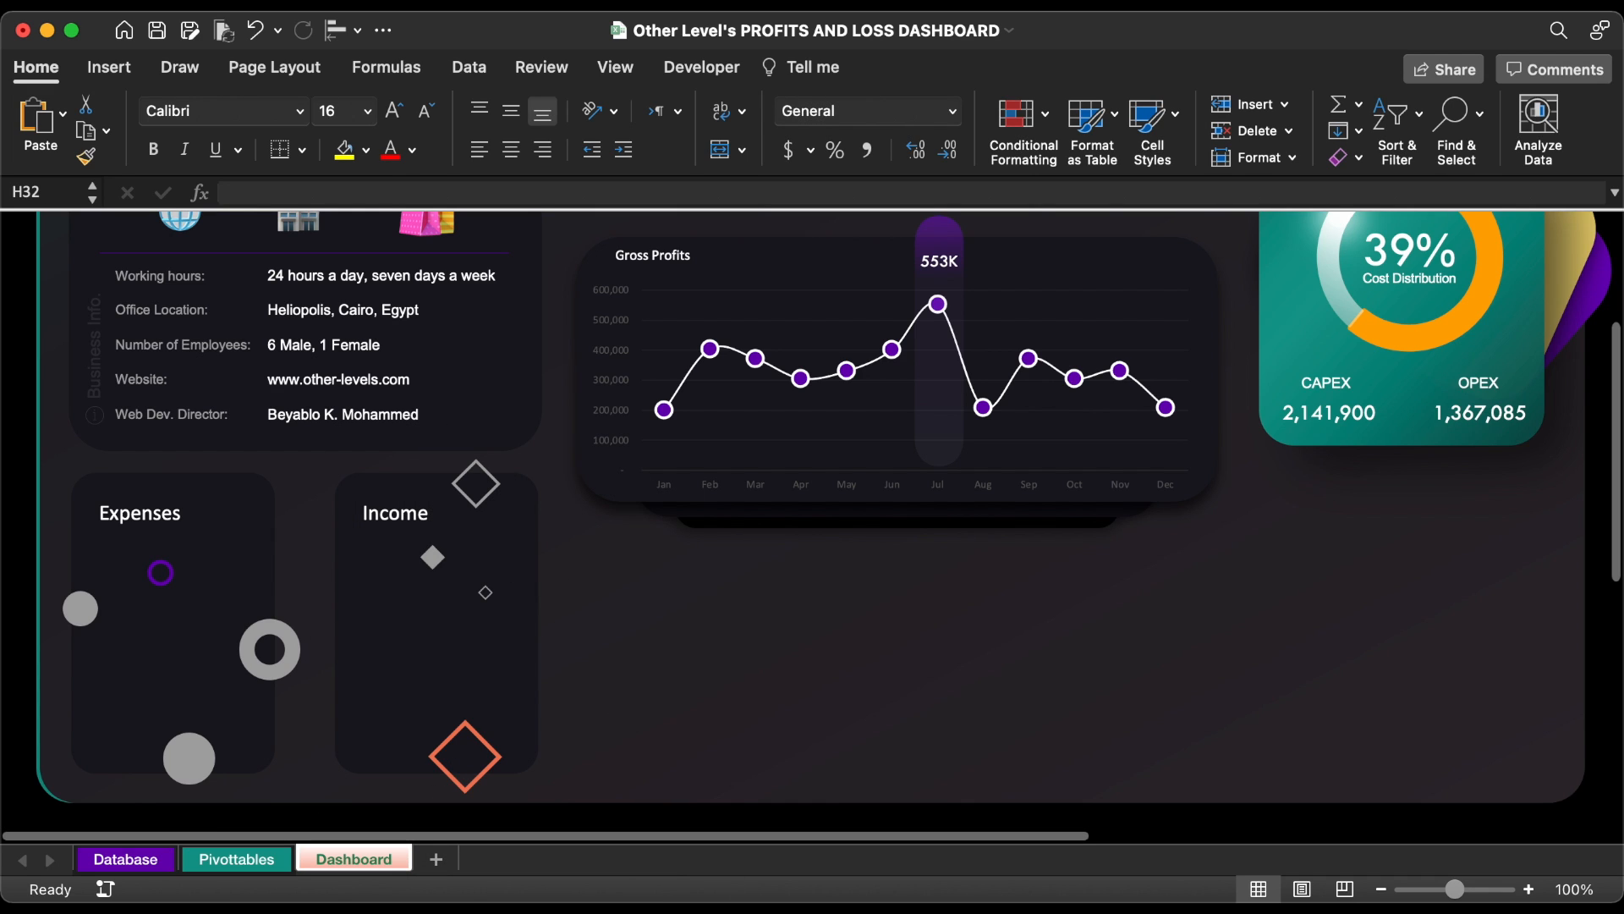
- Switch to PowerPoint, paste the Expenses and Income cards onto the slide and ungroup them
click(719, 903)
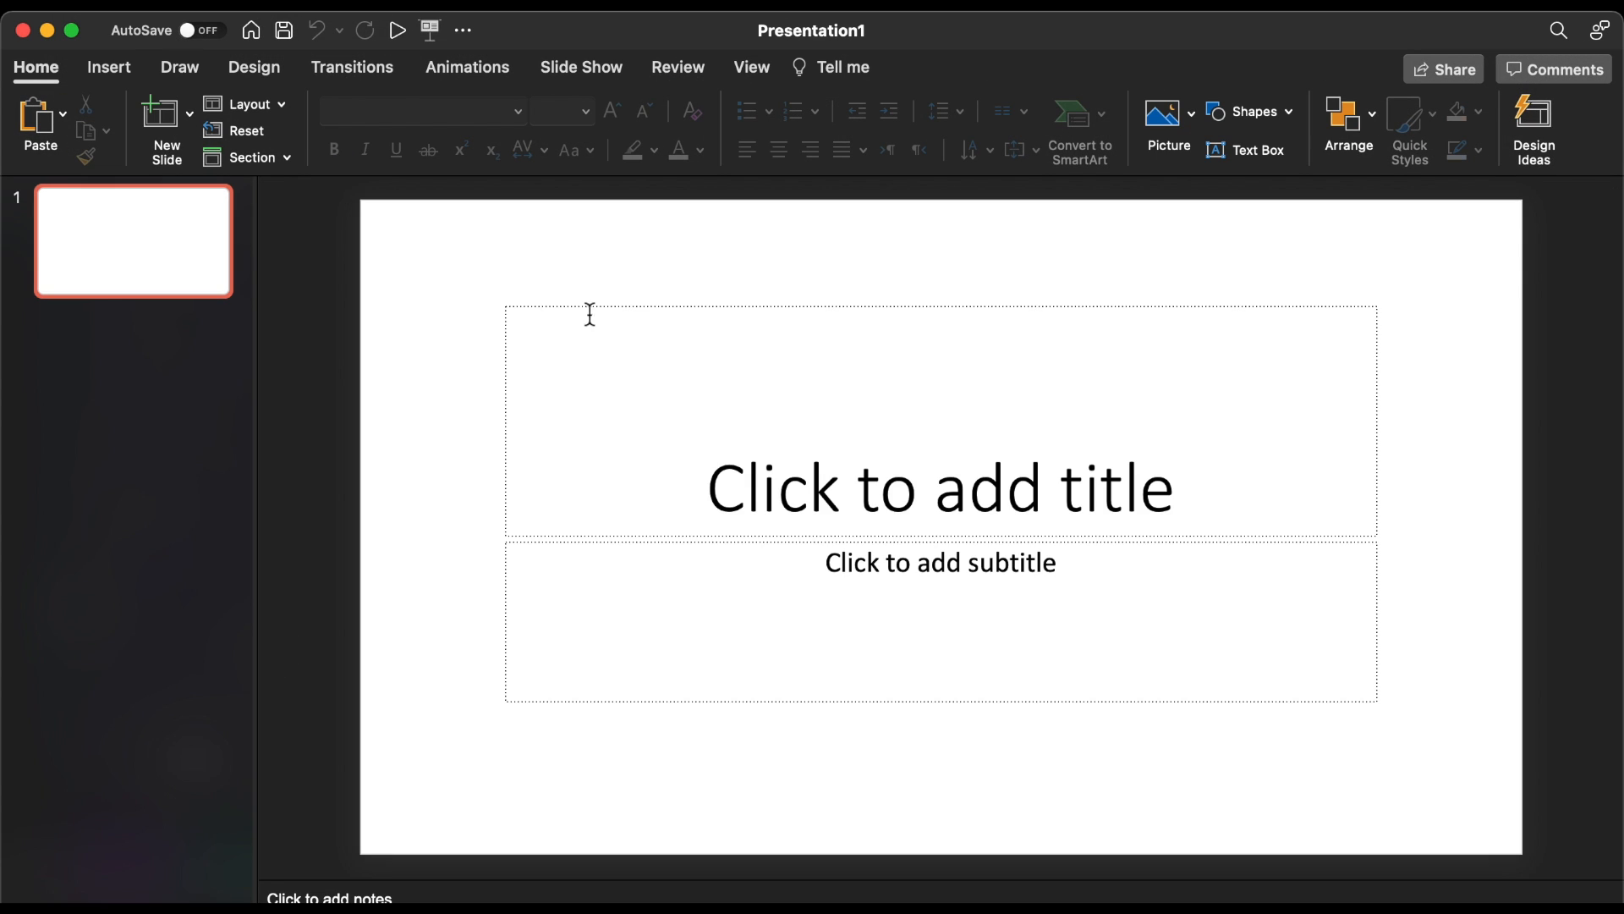
key(super+v)
right_click(902, 355)
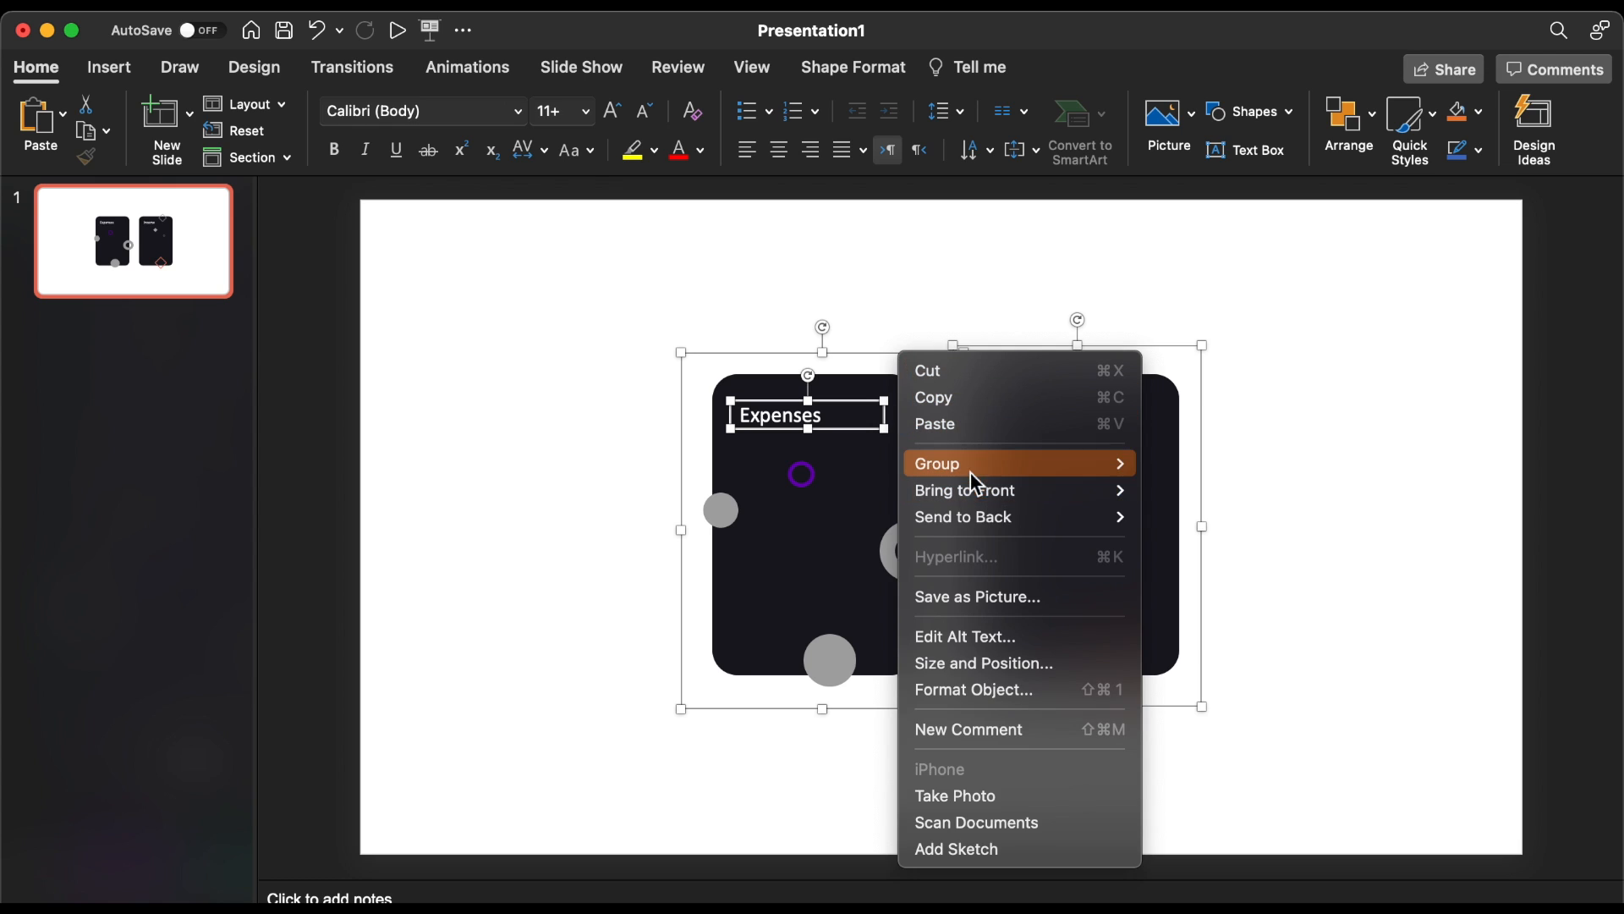
mouse_move(972, 466)
click(1211, 528)
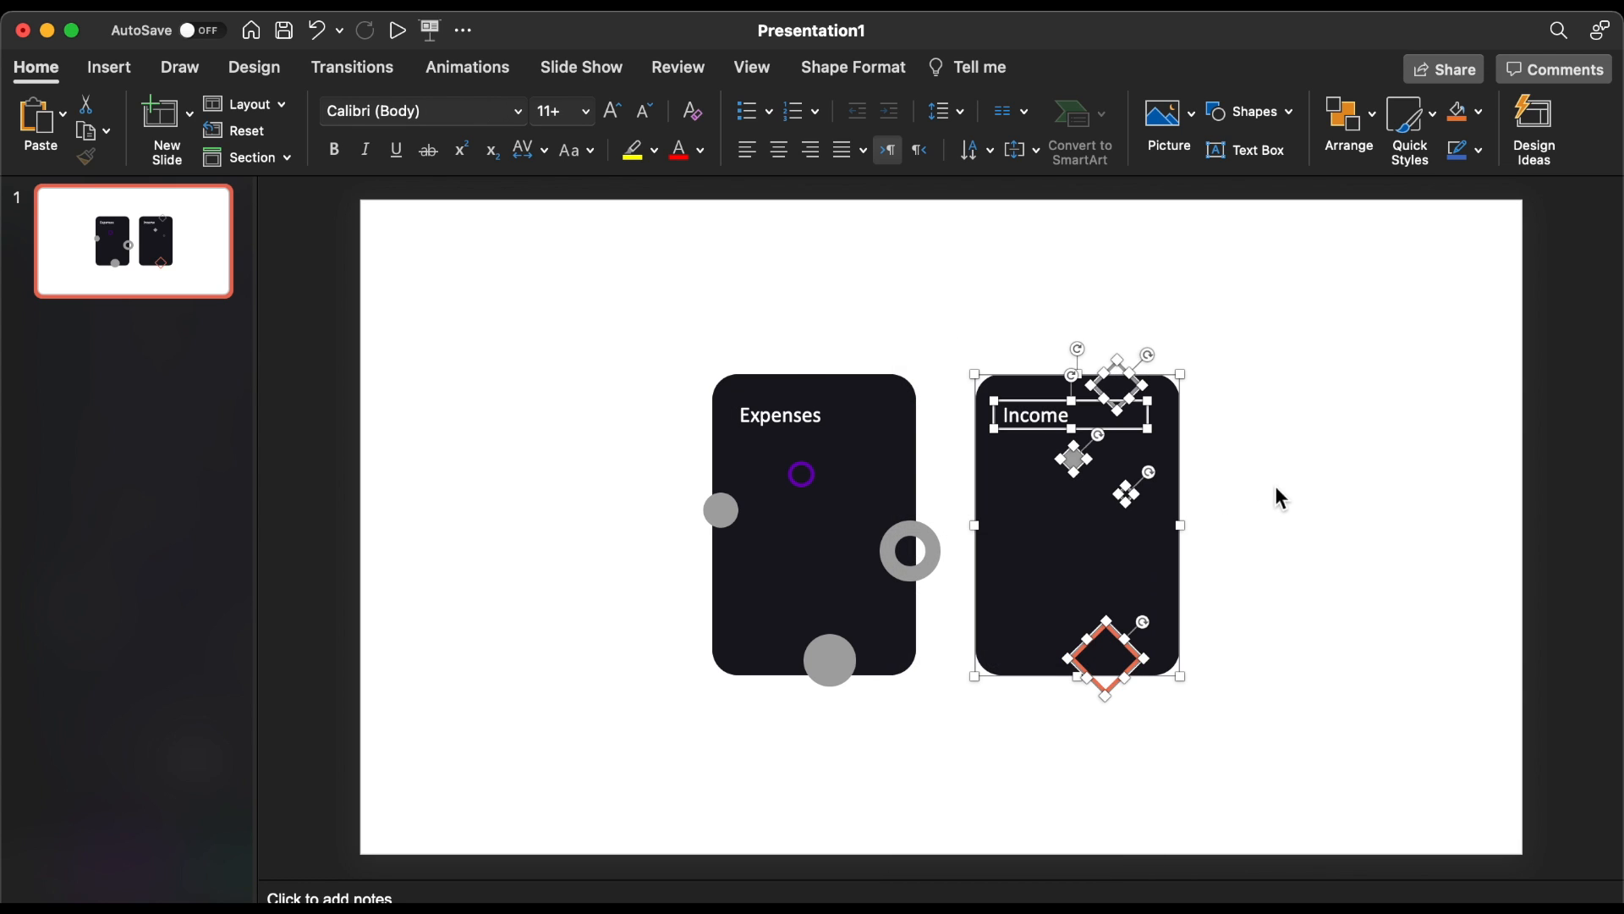
click(1240, 506)
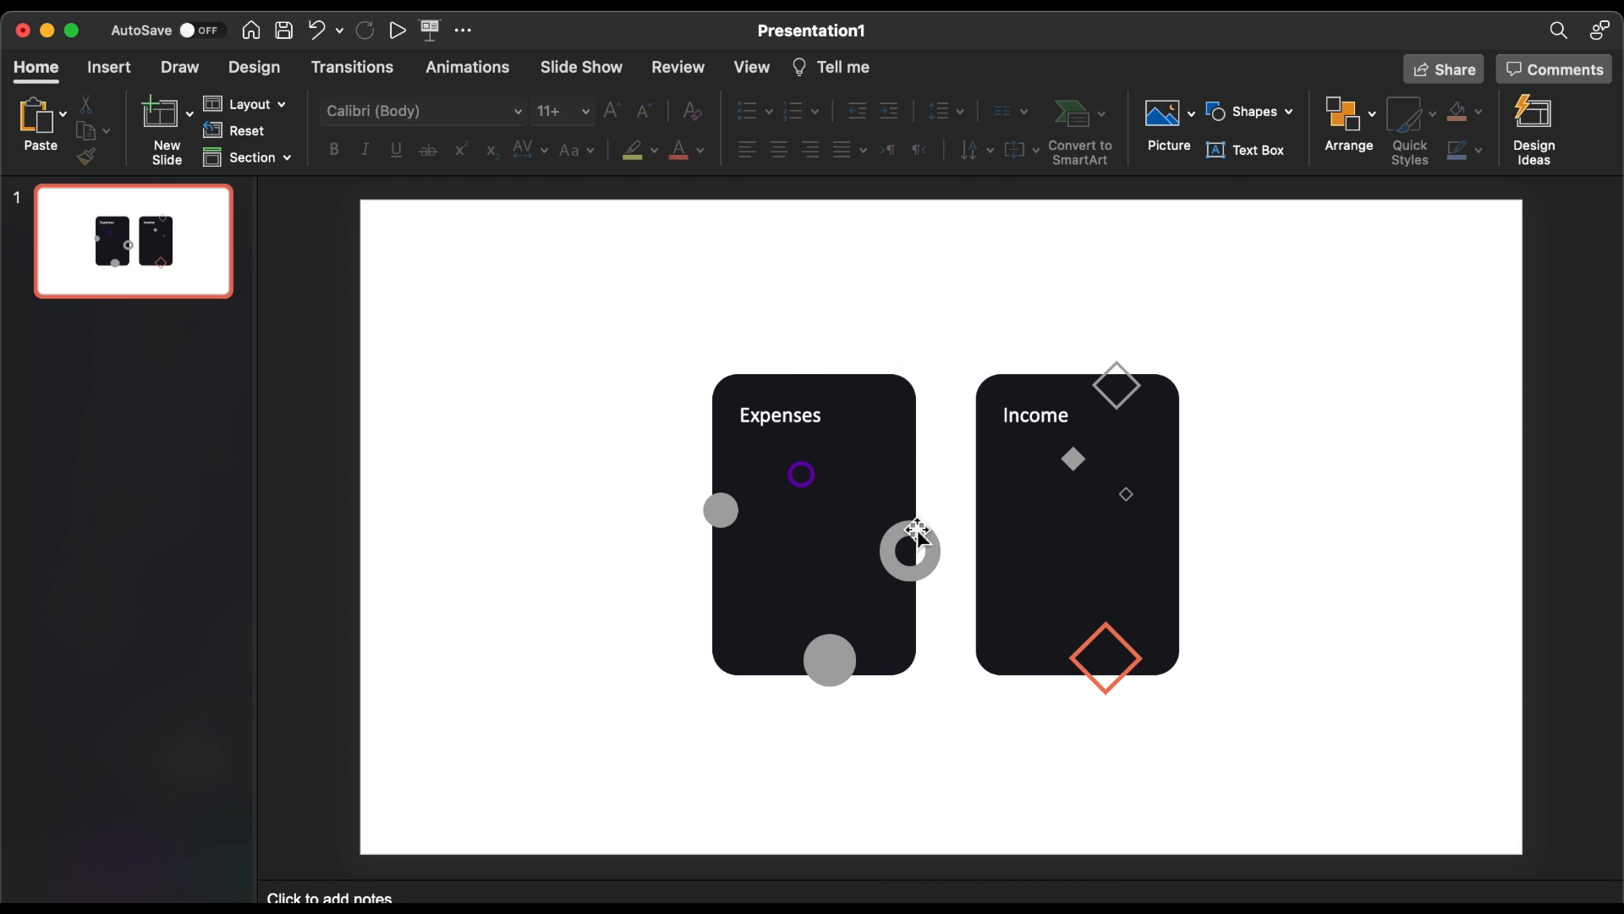
- Draw a rectangle about 2.55" high and 0.54" wide along the Expenses card's outer edge, covering the protruding half of the large ring
click(1255, 112)
click(1258, 180)
mouse_move(943, 427)
mouse_down()
mouse_move(940, 664)
mouse_move(964, 648)
mouse_up()
scroll(964, 652, up, 3)
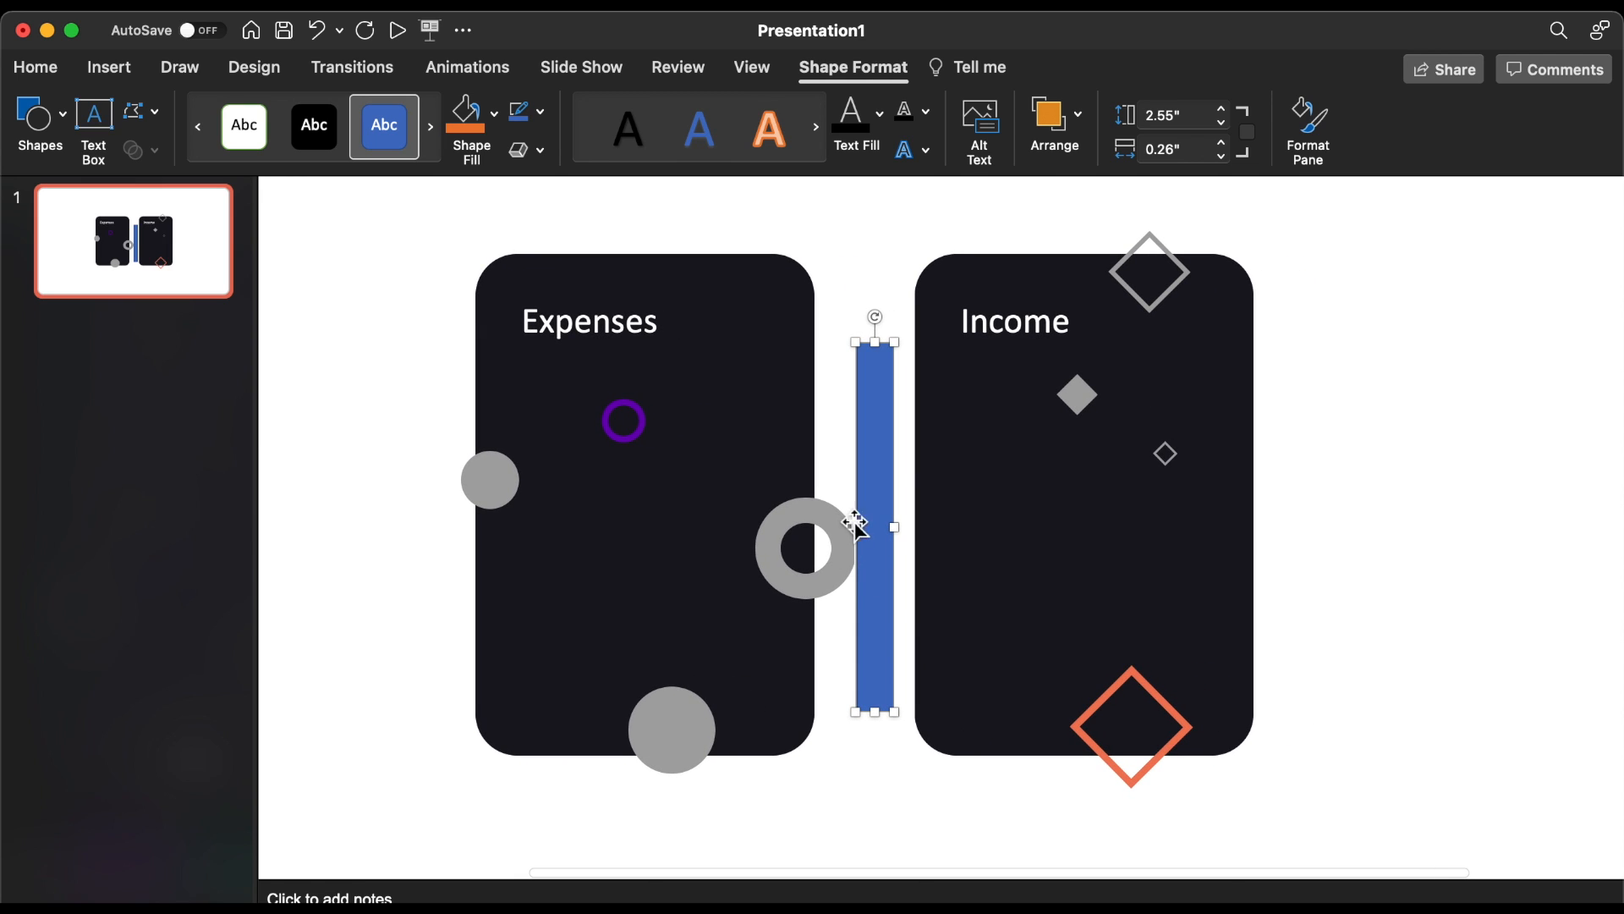
drag(858, 531, 816, 542)
- Copy the blue rectangle and place the copy against the Expenses card's opposite edge, over the protruding part of the small circle
key(super+c)
key(super+v)
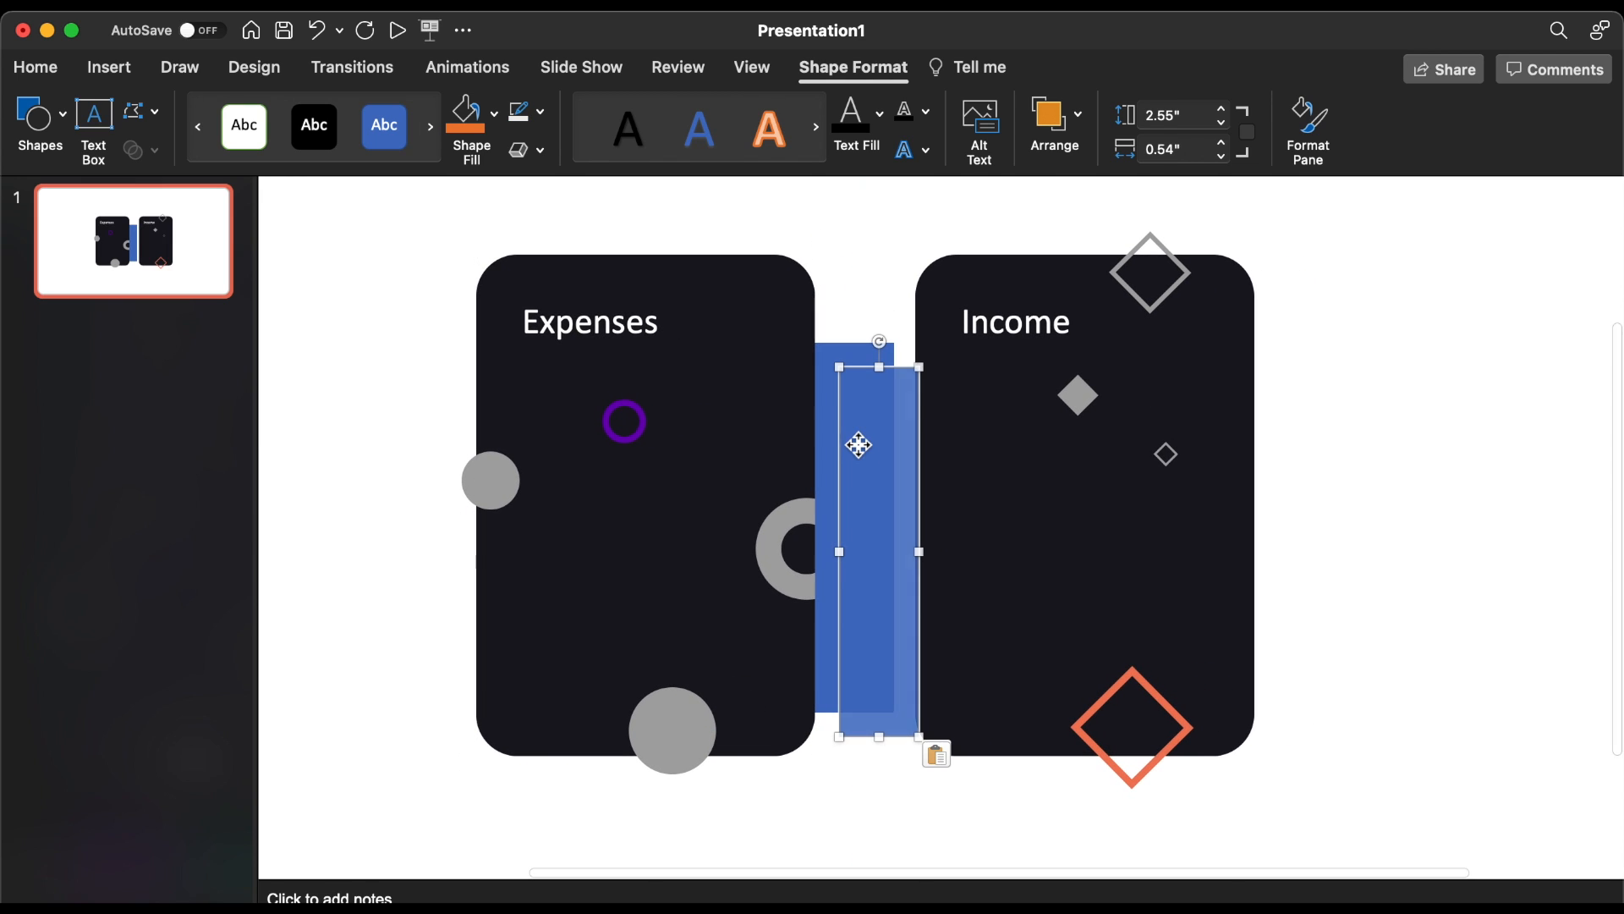
drag(894, 464, 435, 473)
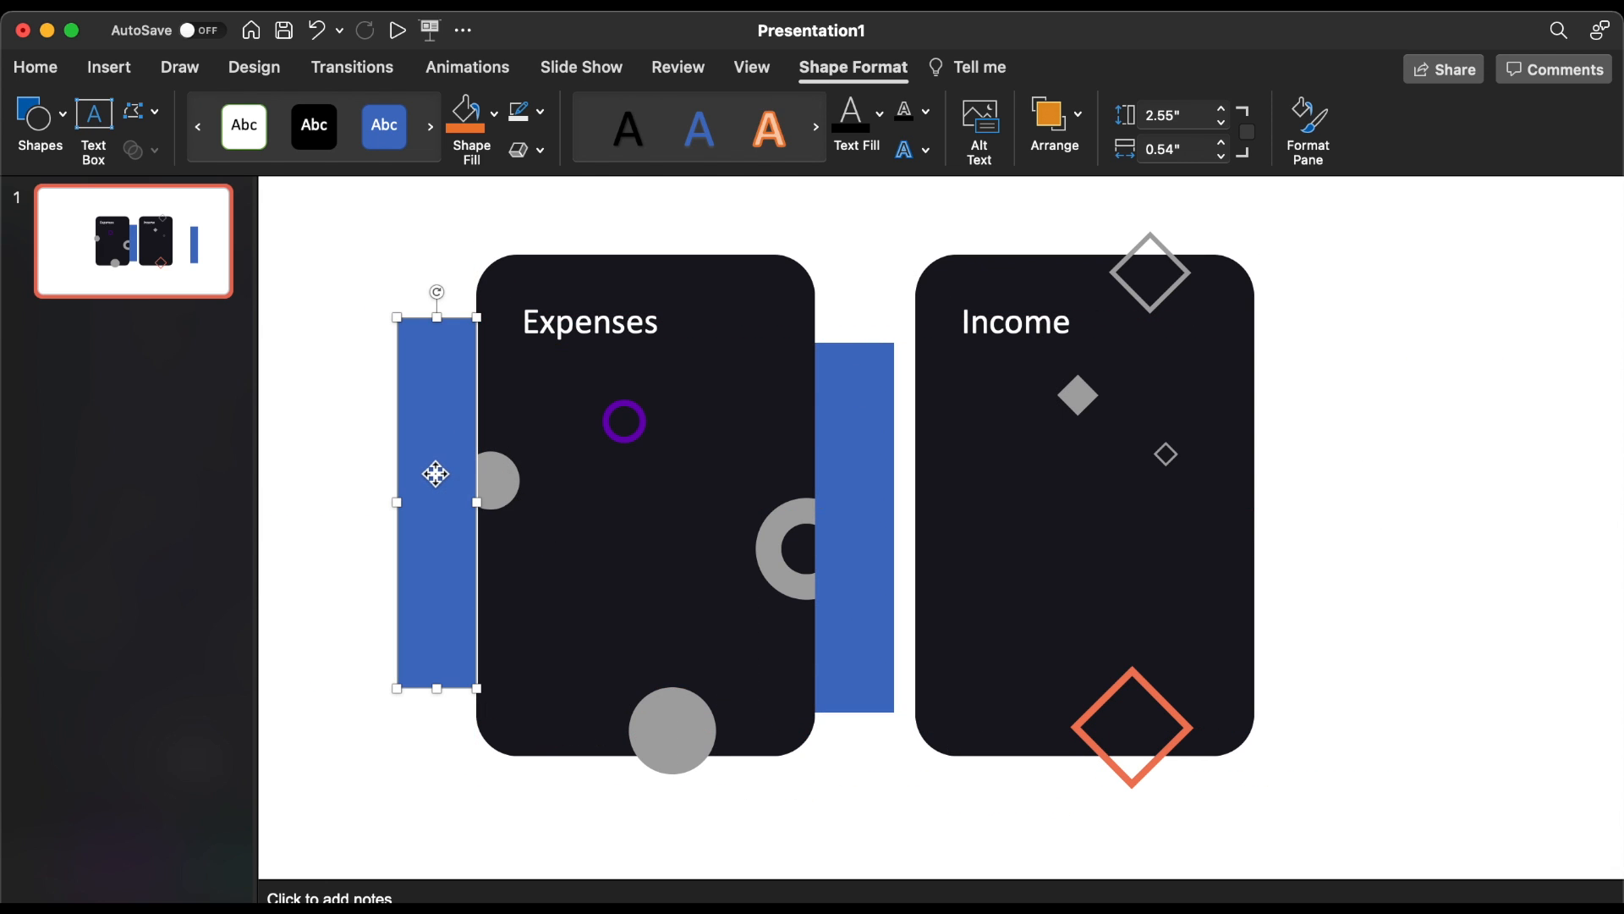
- Duplicate the rectangle, resize it to about 0.24" by 0.82", and place copies below both cards over the protruding circle and coral diamond
key(super+d)
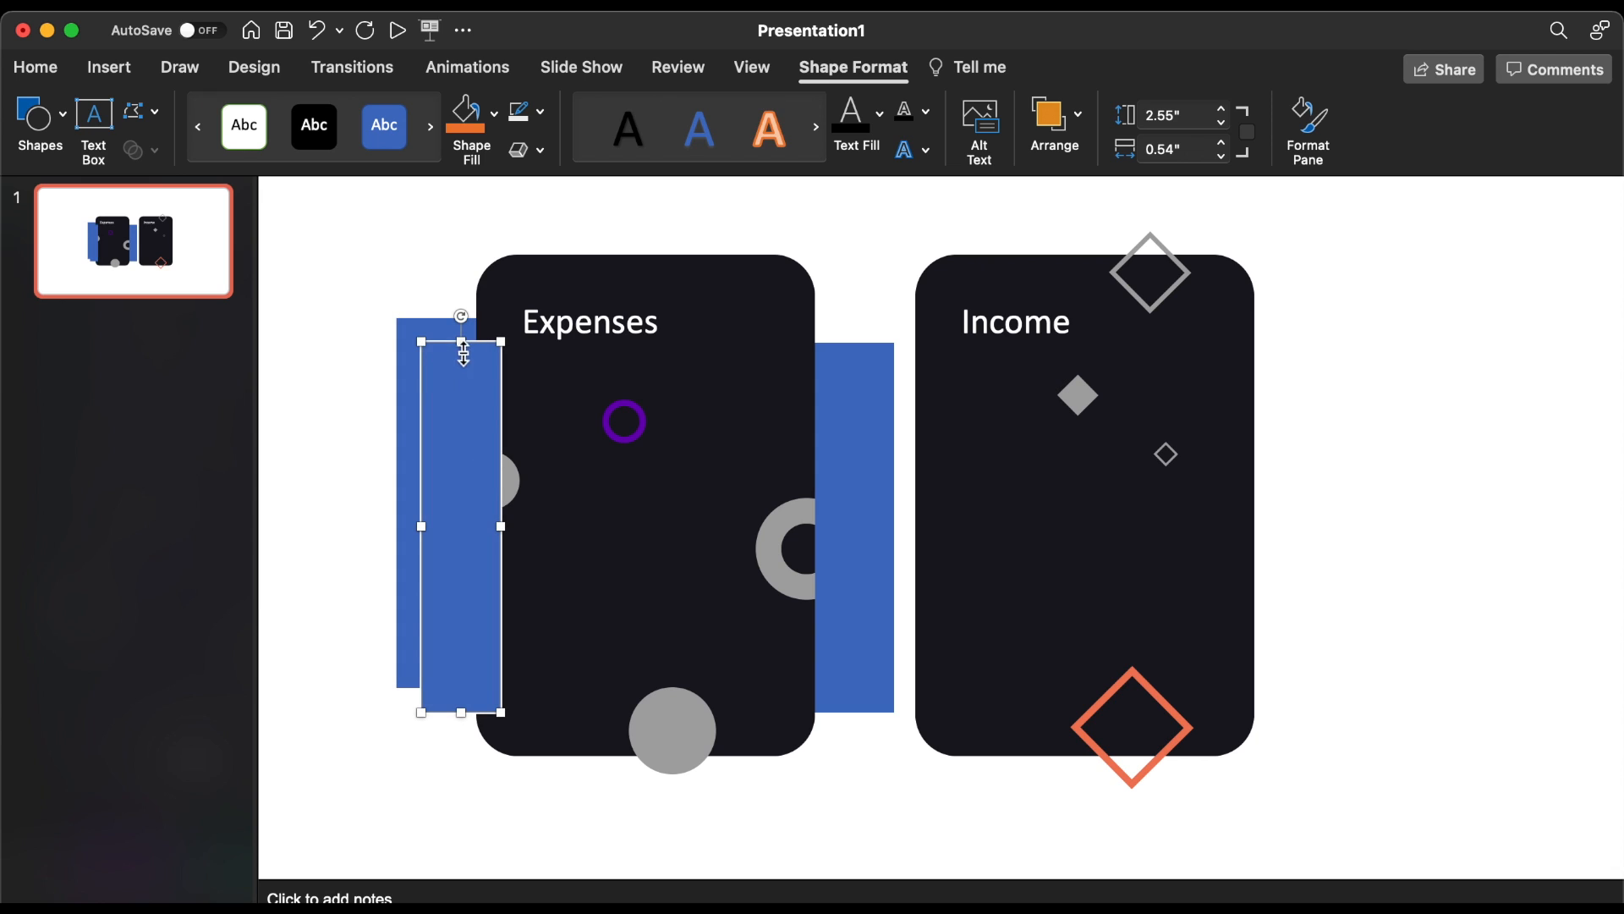
drag(462, 346, 460, 572)
drag(467, 637, 1123, 778)
key(super+v)
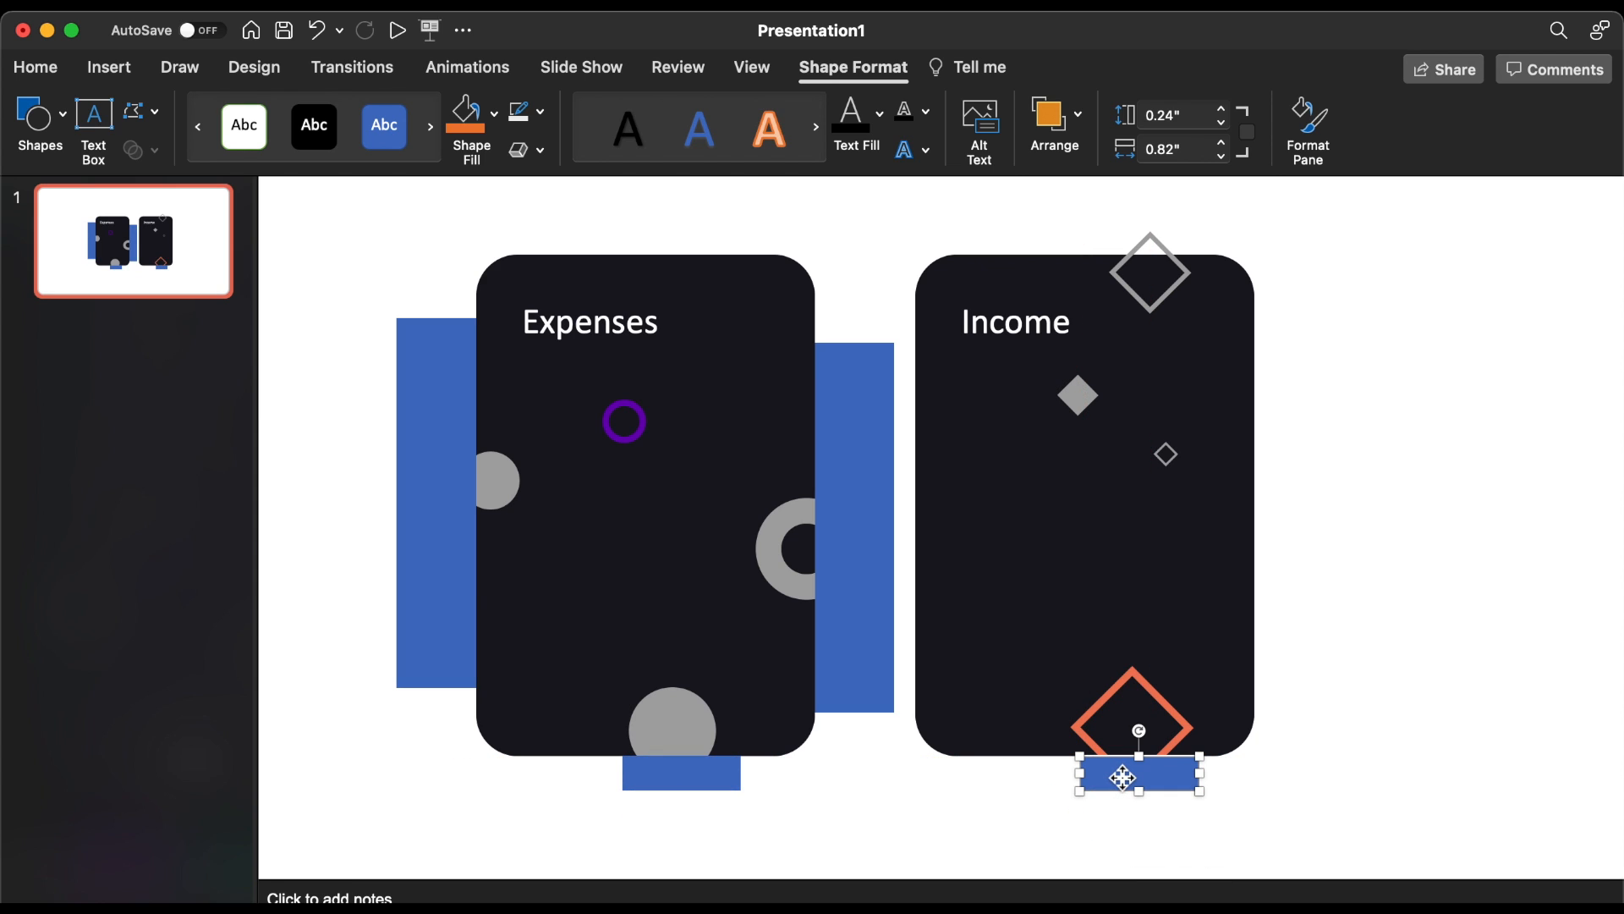
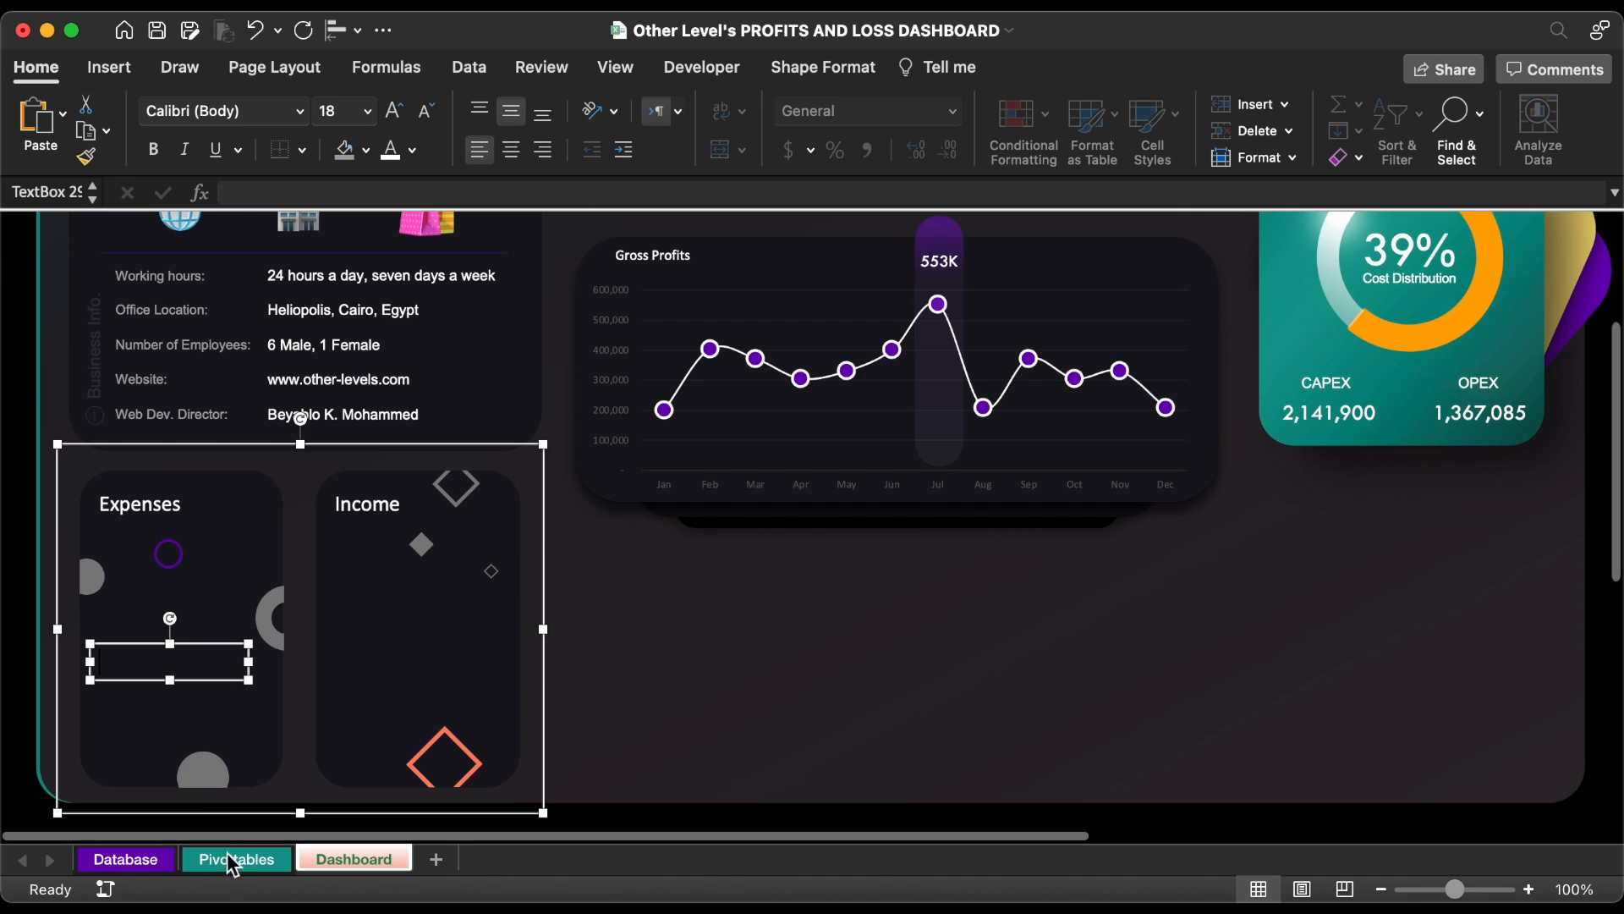
- Add Expenses and Income as summed values of the pivot table and fill its two header cells with teal
drag(1338, 357, 1493, 753)
drag(1336, 385, 1494, 715)
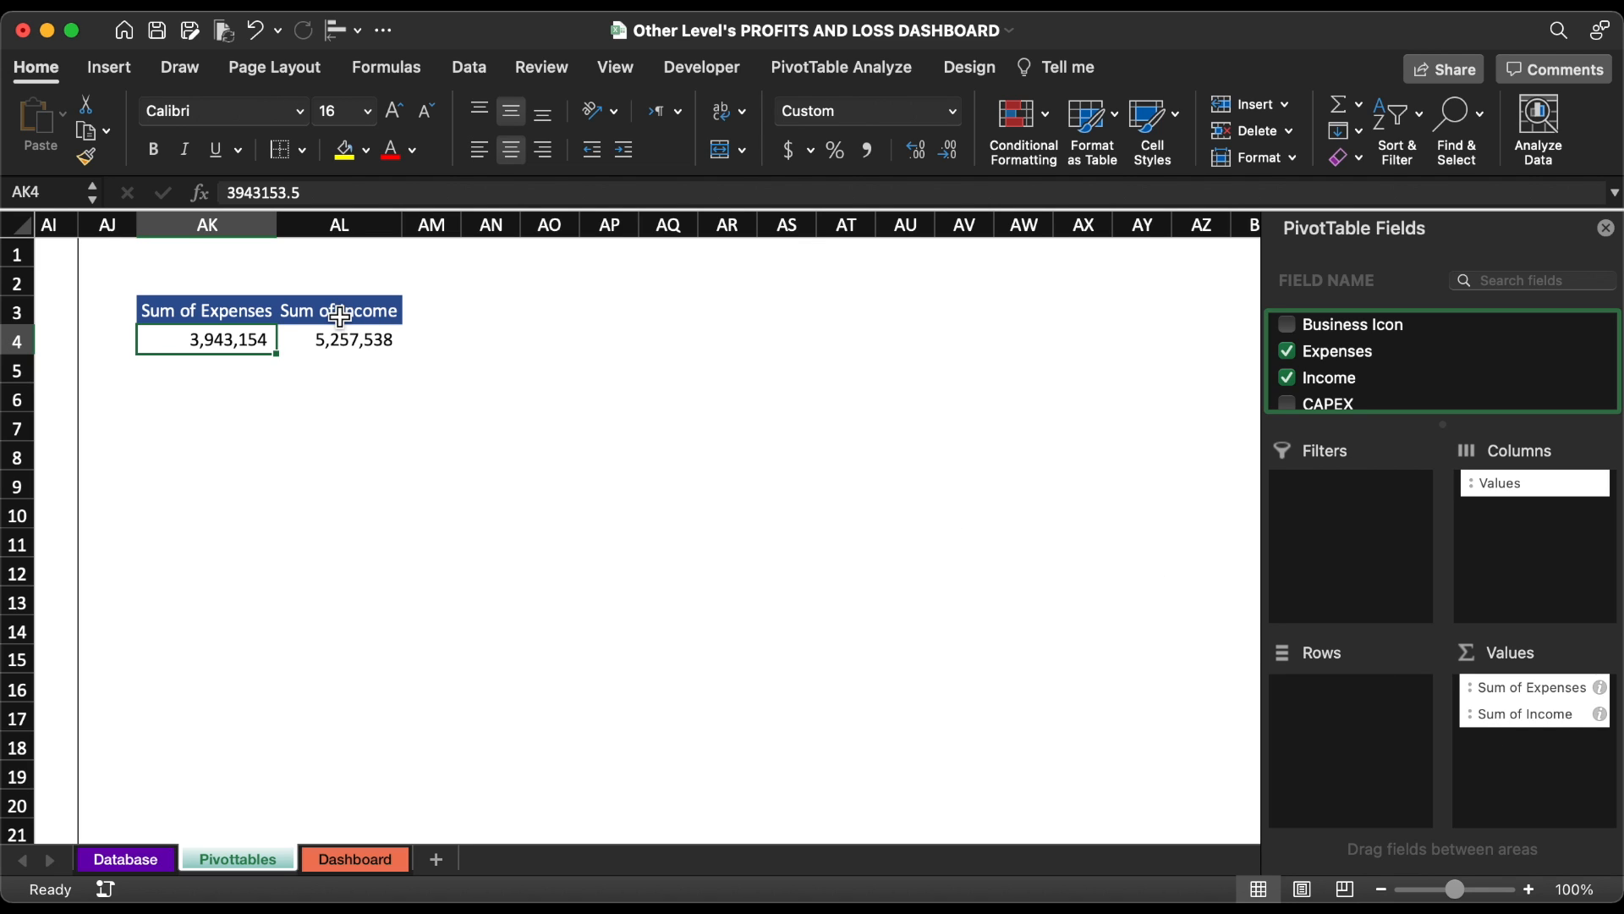
drag(199, 311, 342, 313)
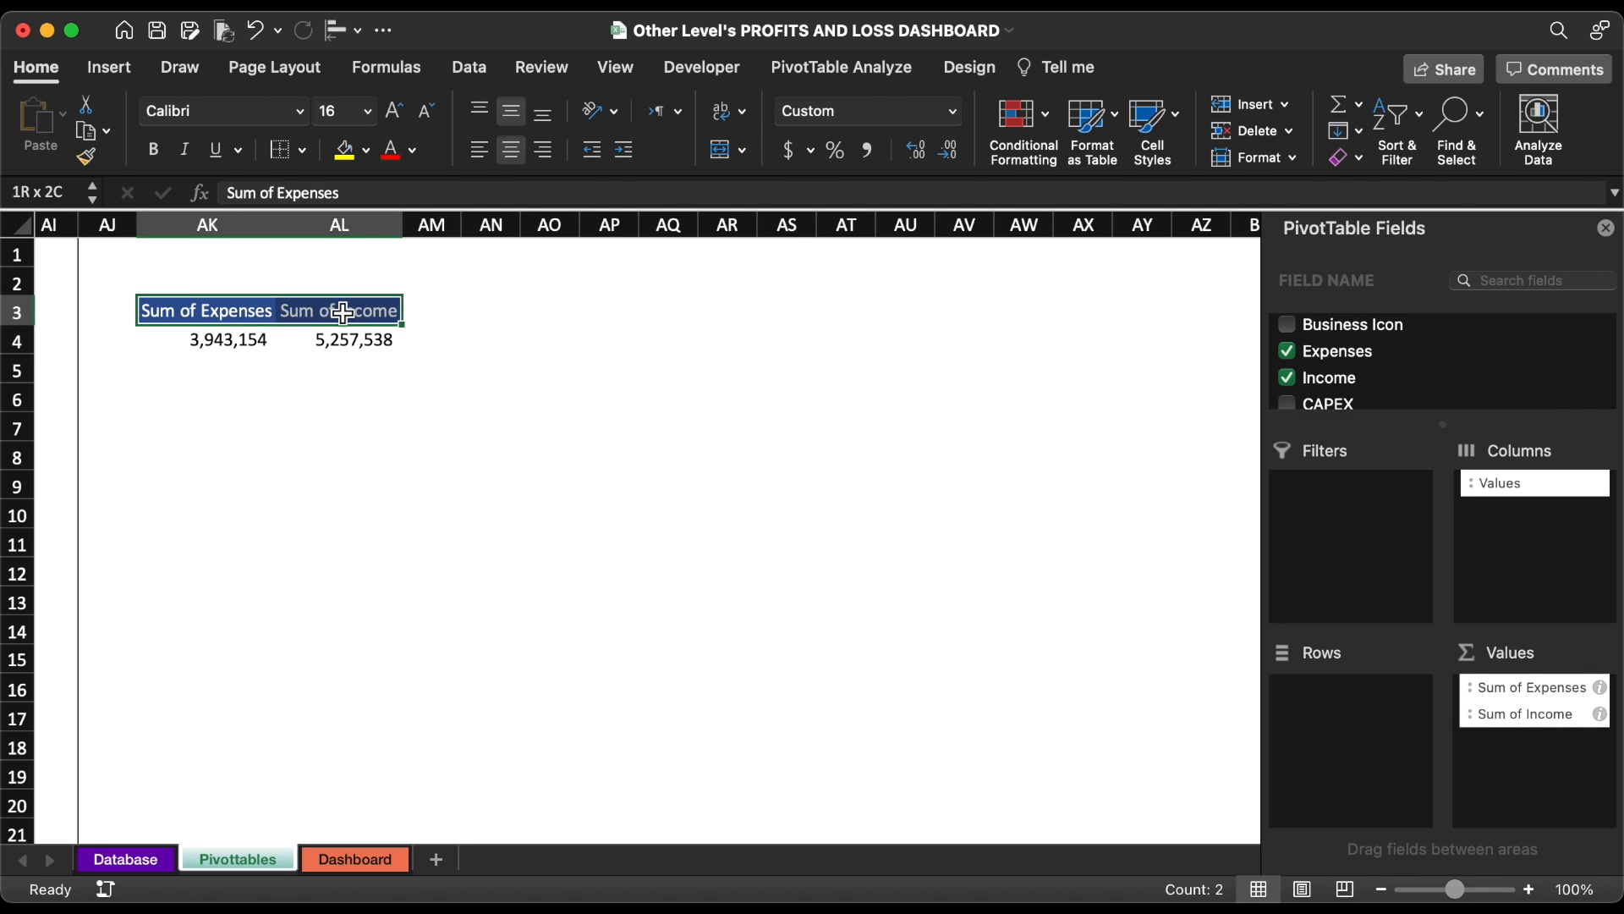
click(367, 152)
click(441, 489)
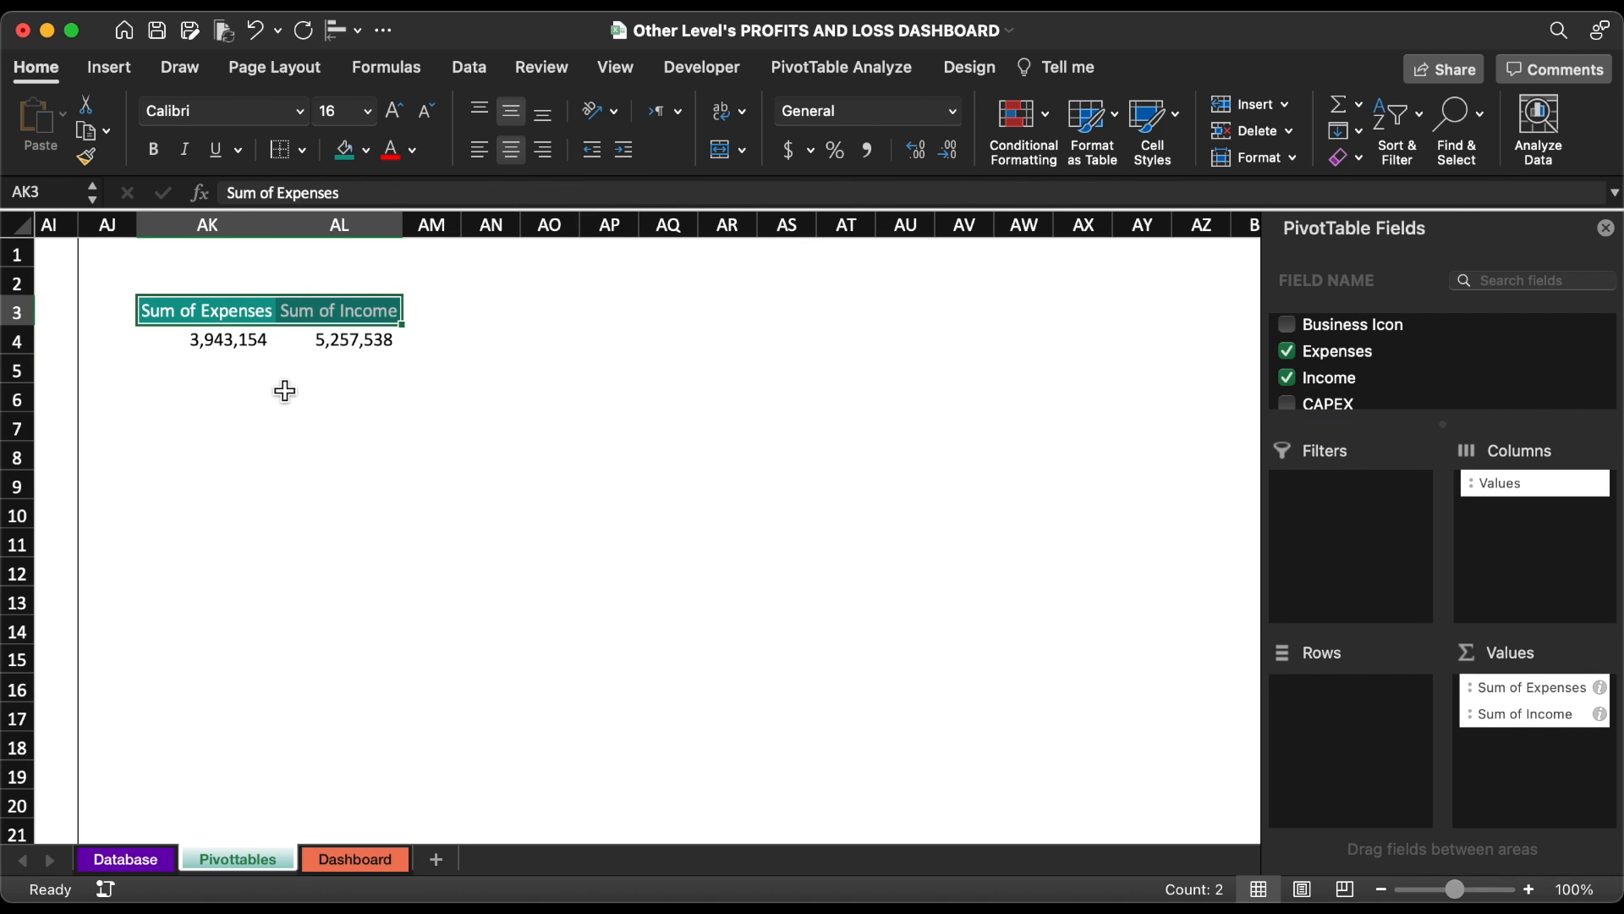
- Enter =GETPIVOTDATA("Sum of Expenses",$AK$3)/SUM(AK4:AL4) in cell AK6
click(211, 394)
text(=)
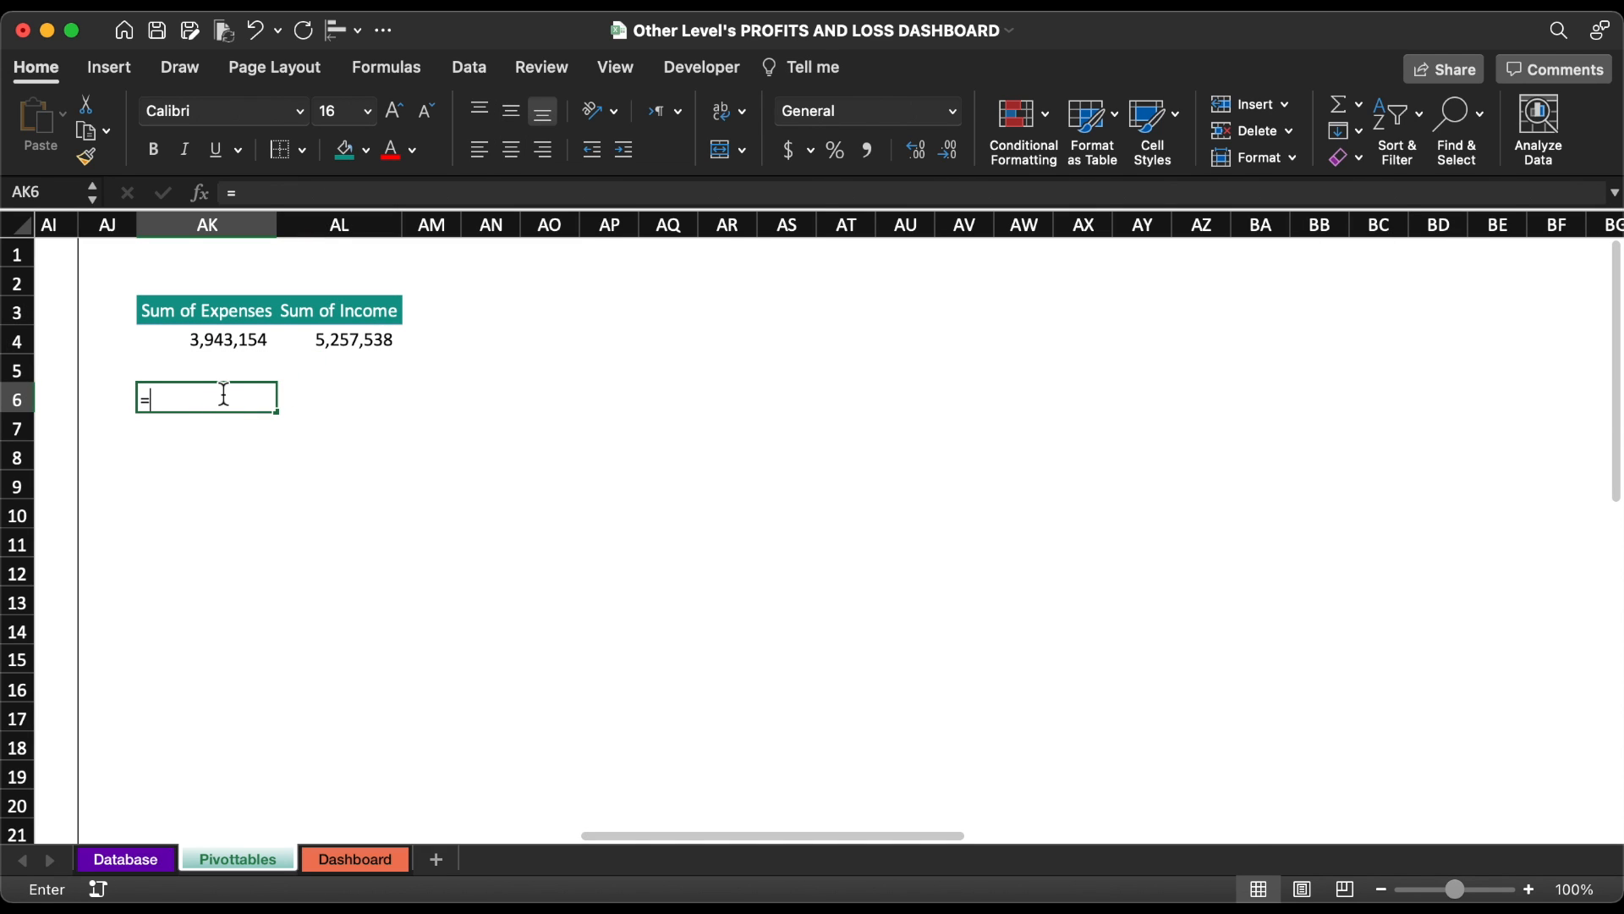
click(242, 343)
text(/)
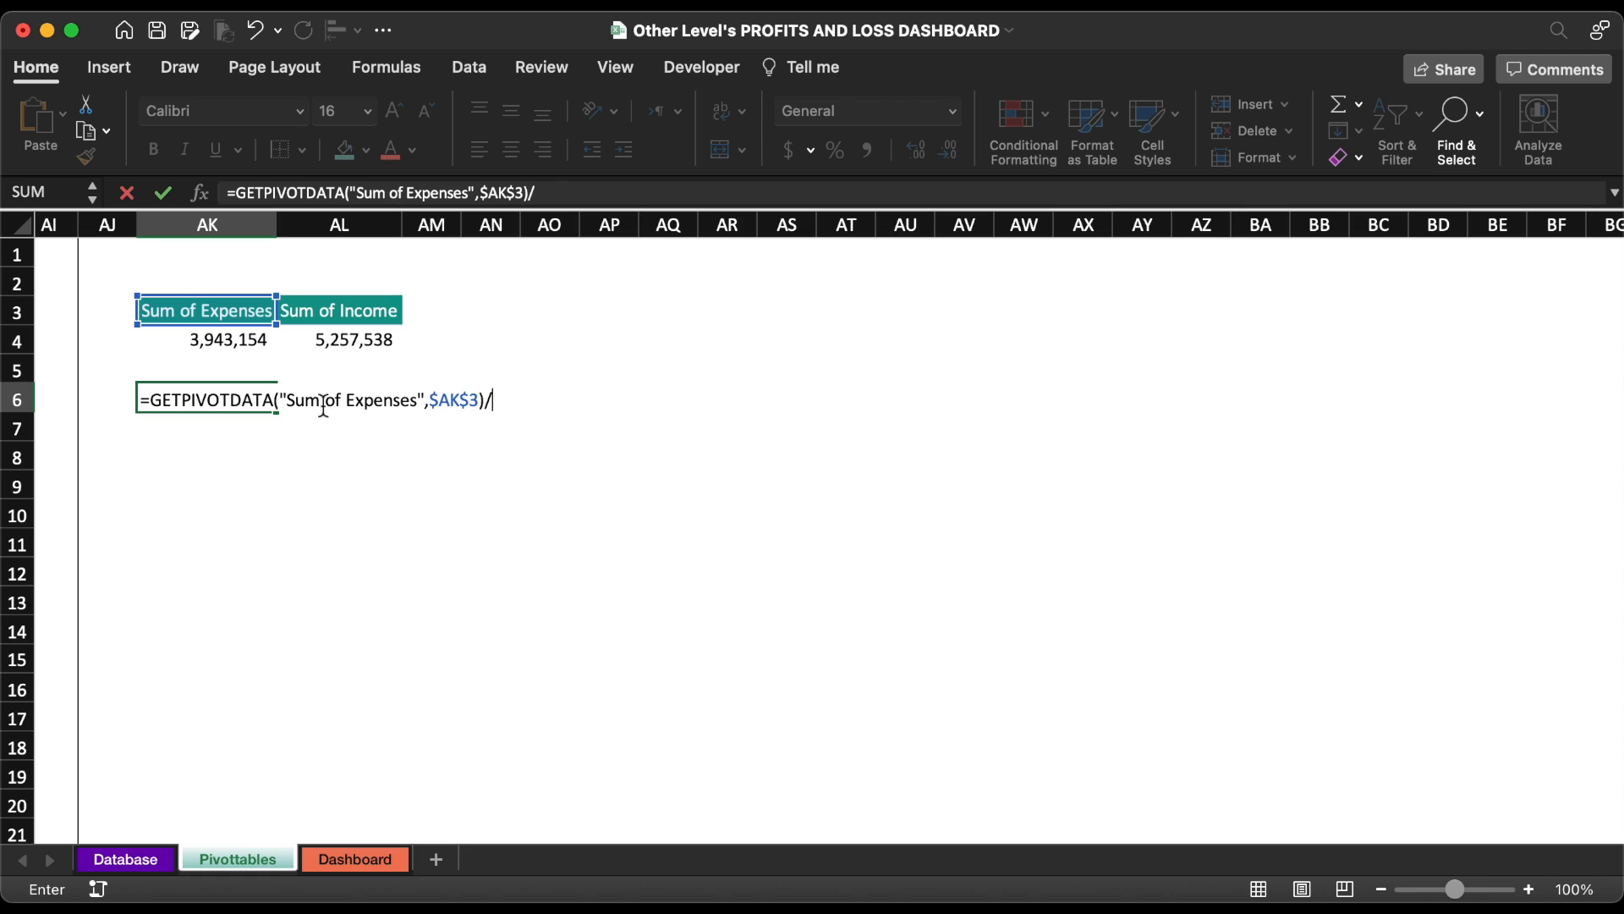
text(sum)
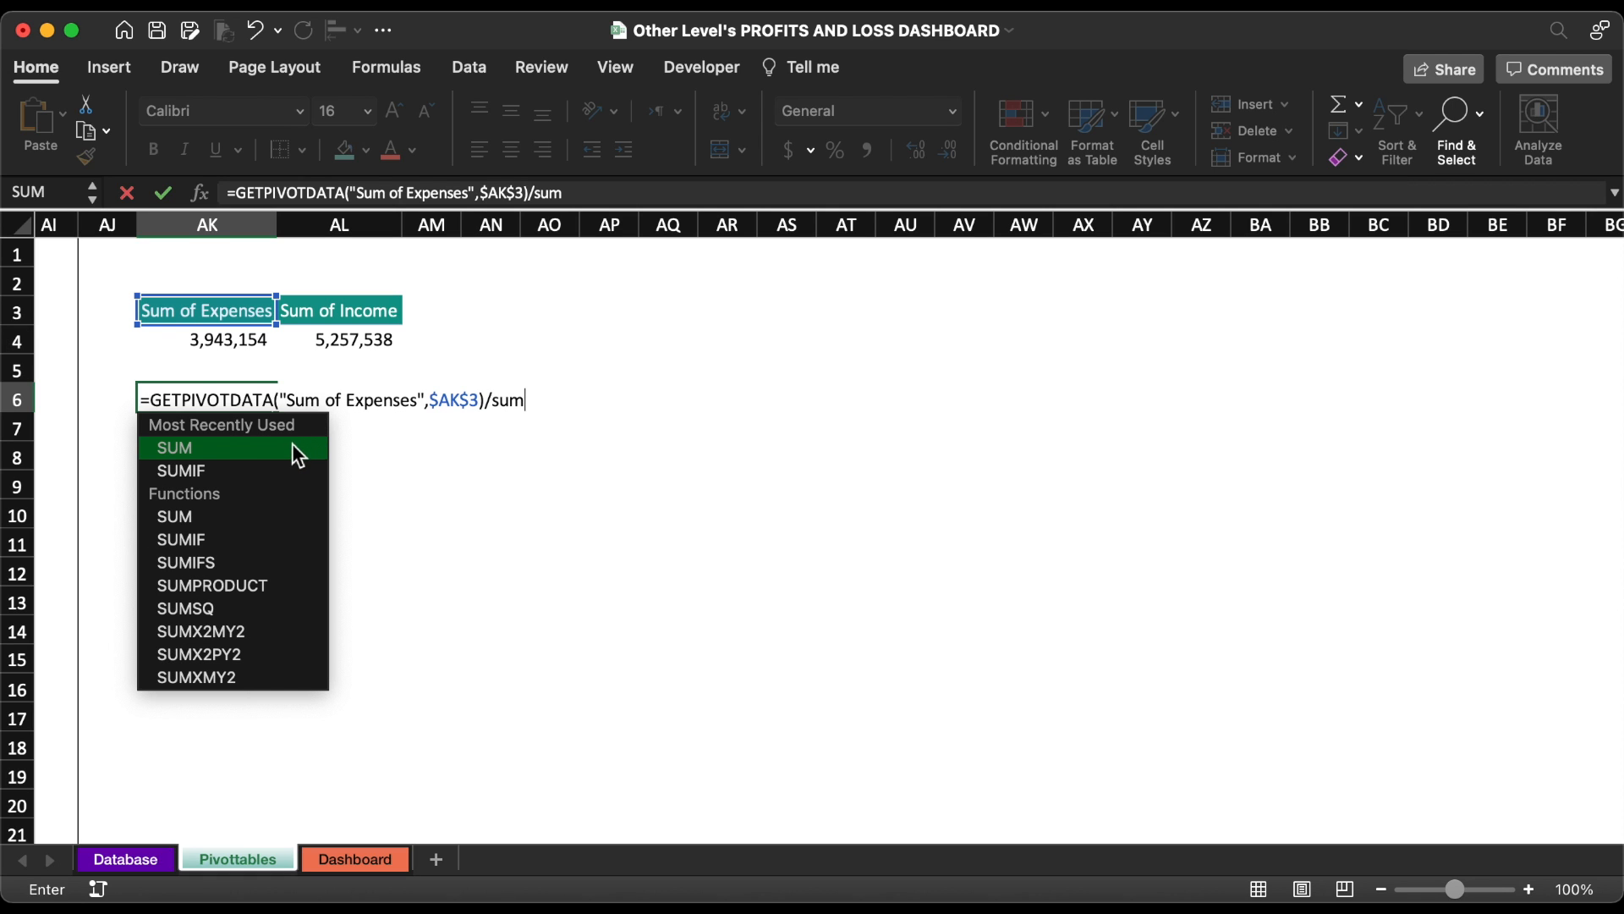
double_click(292, 444)
drag(342, 349, 268, 346)
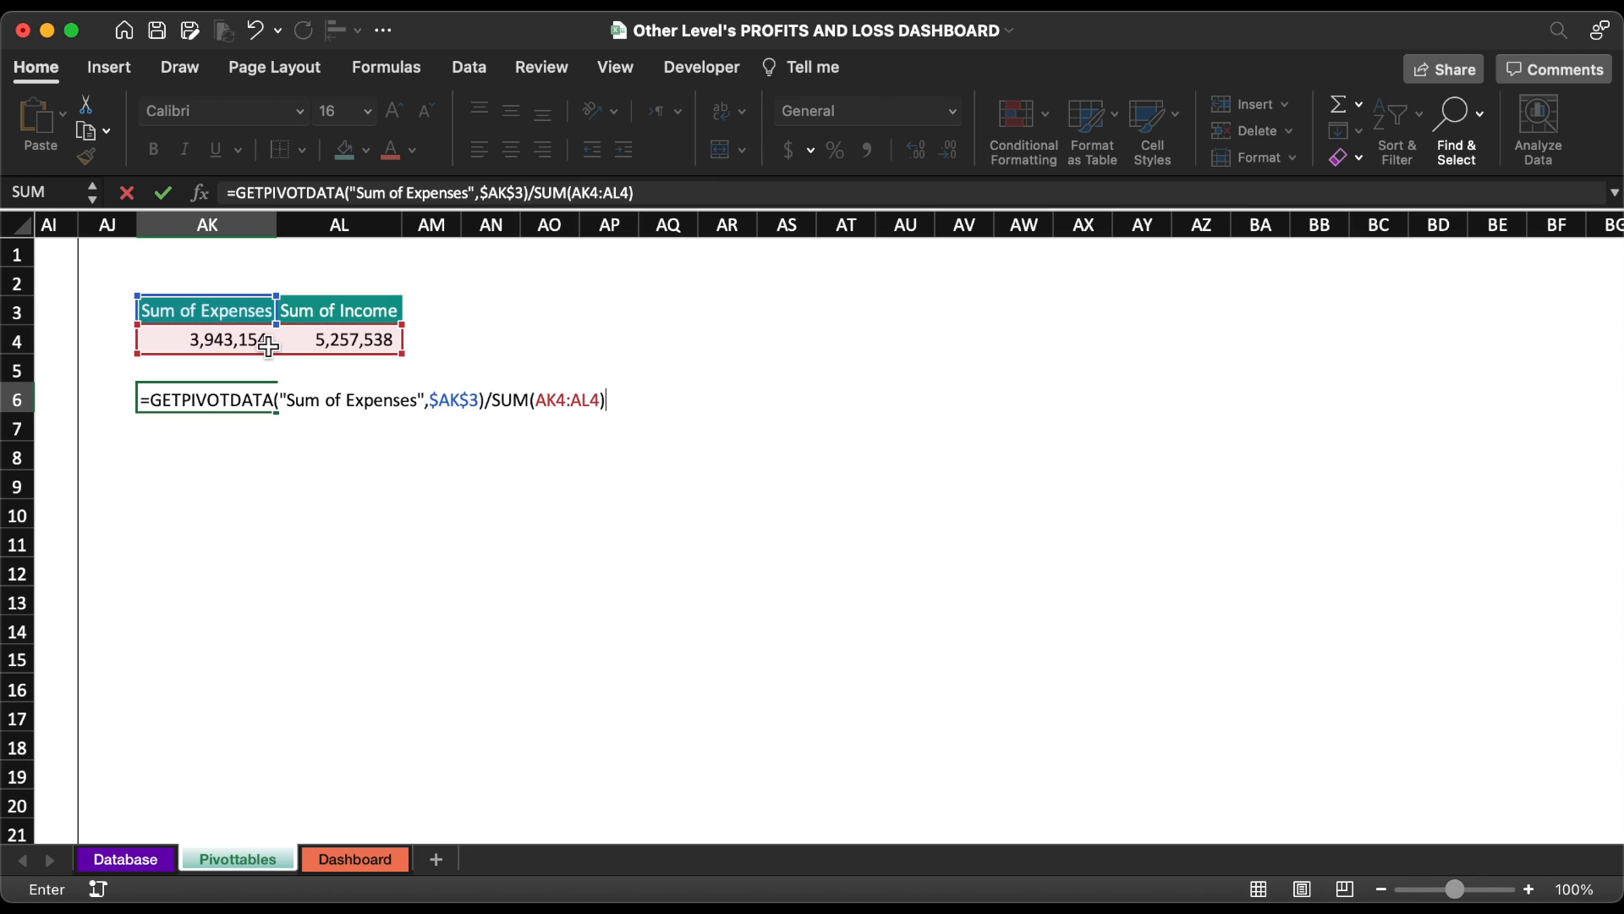
key(Return)
- Format AK6 as a percentage and enter =GETPIVOTDATA("Sum of Income",$AK$3)/SUM(AK4:AL4) in AL6
click(263, 410)
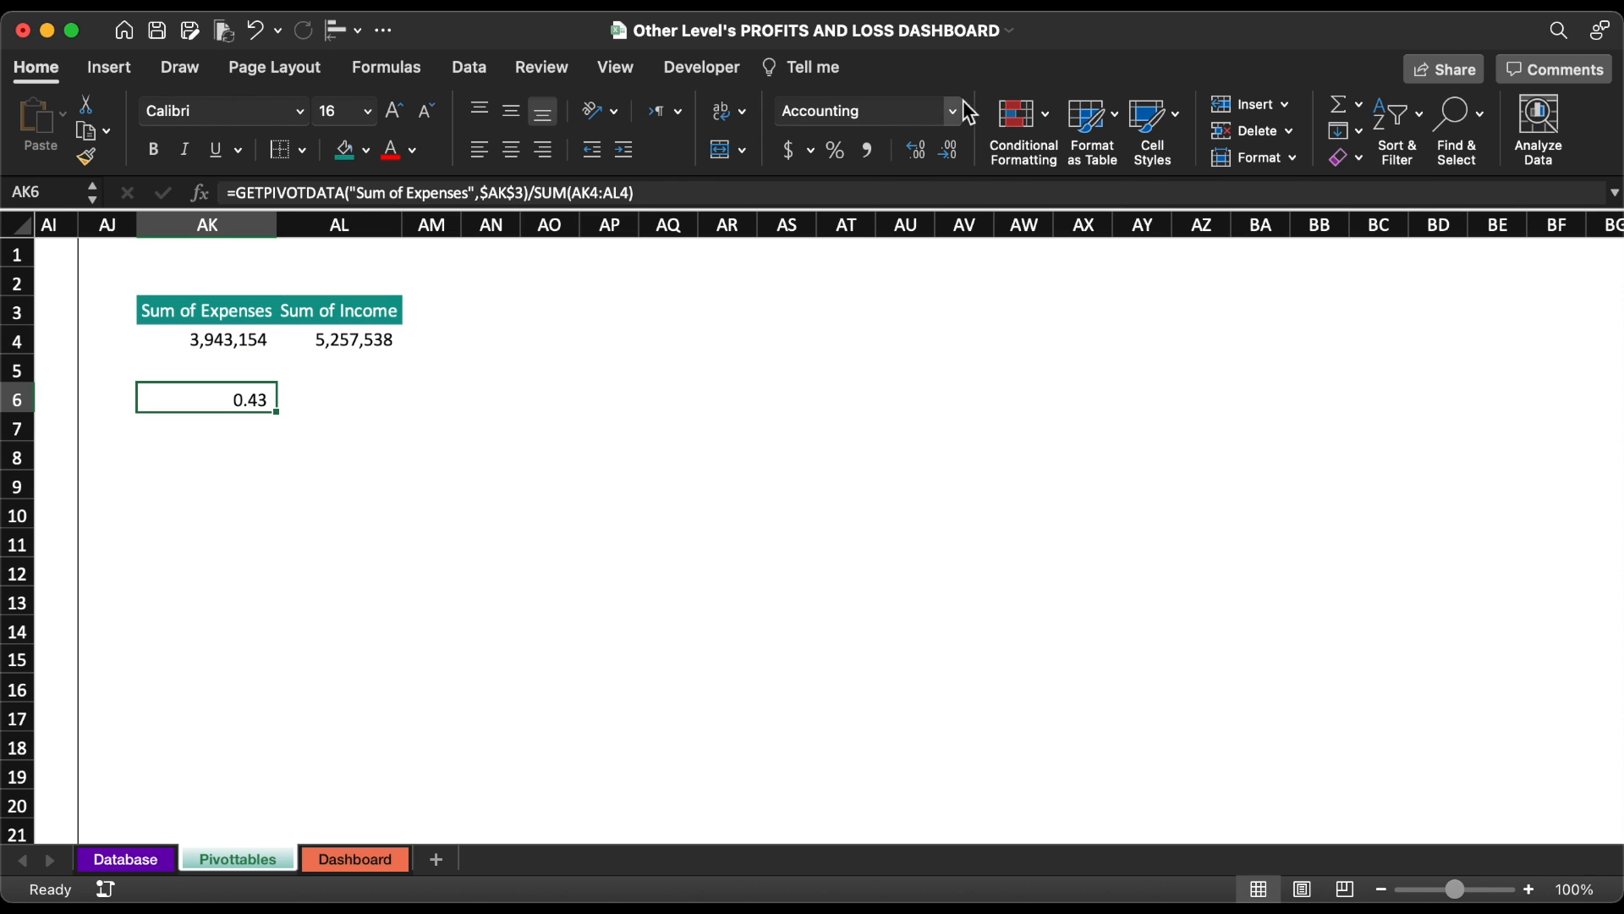
click(836, 150)
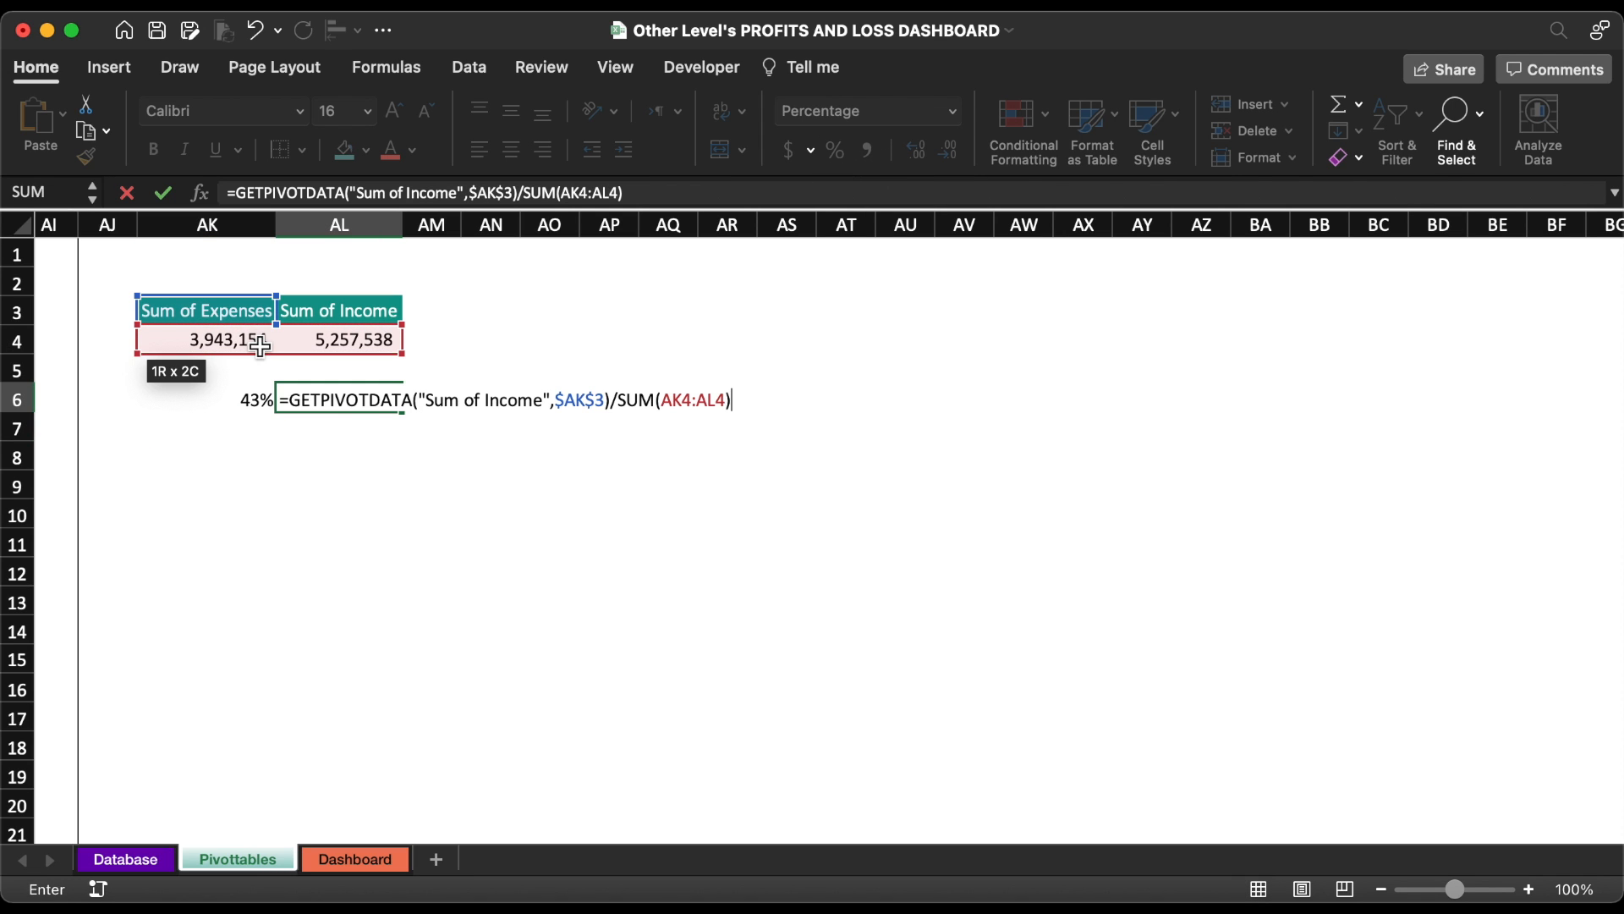
key(Return)
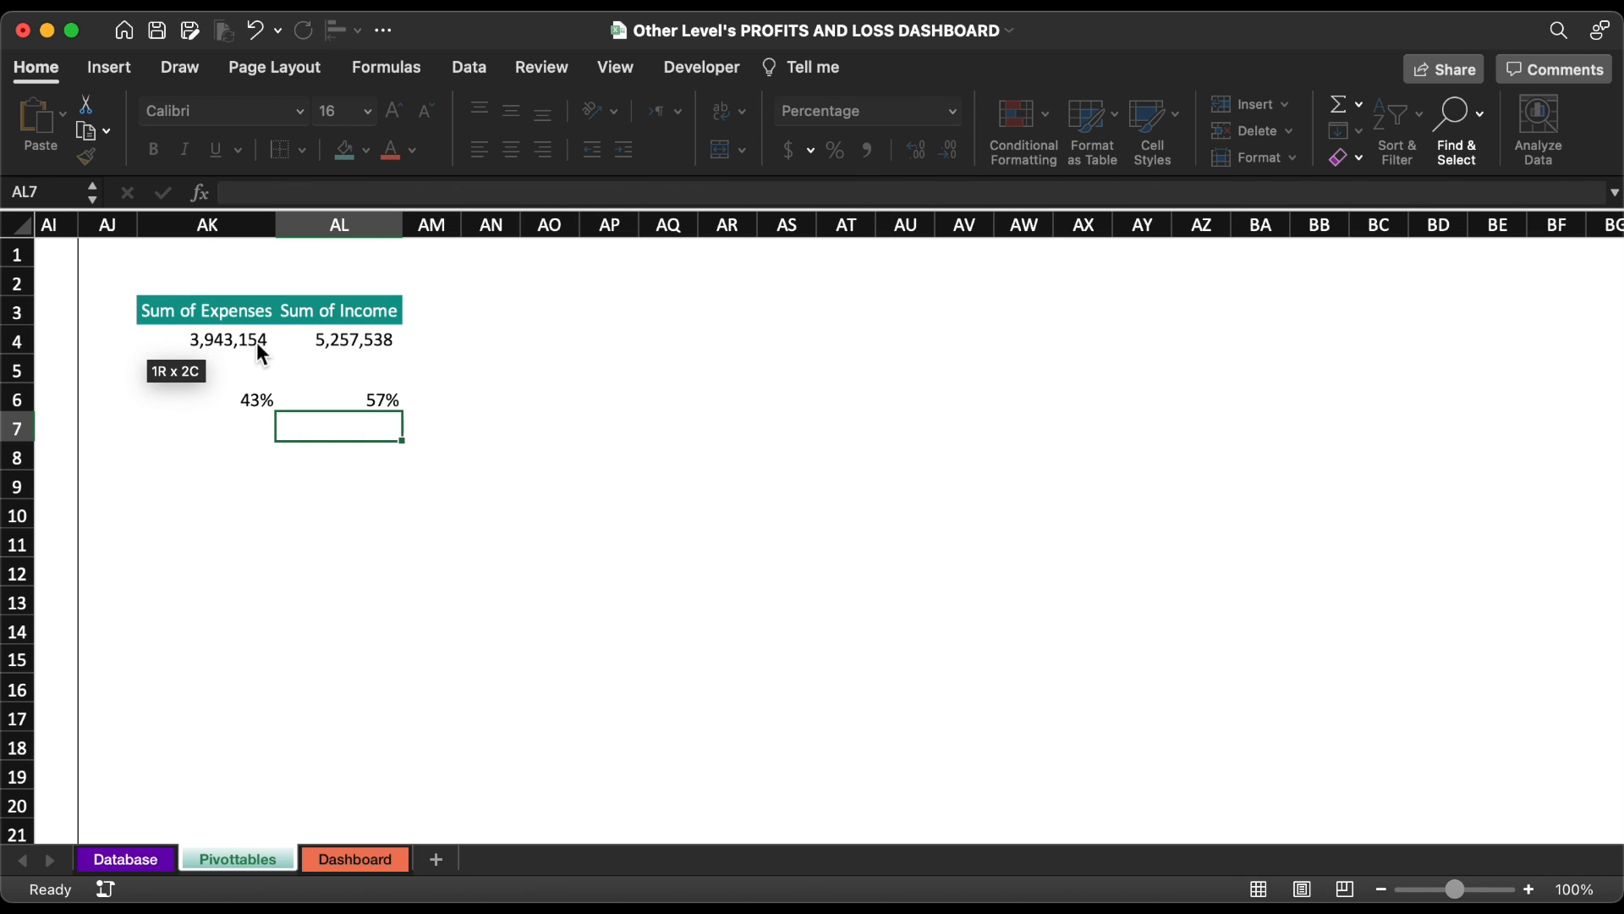
click(251, 429)
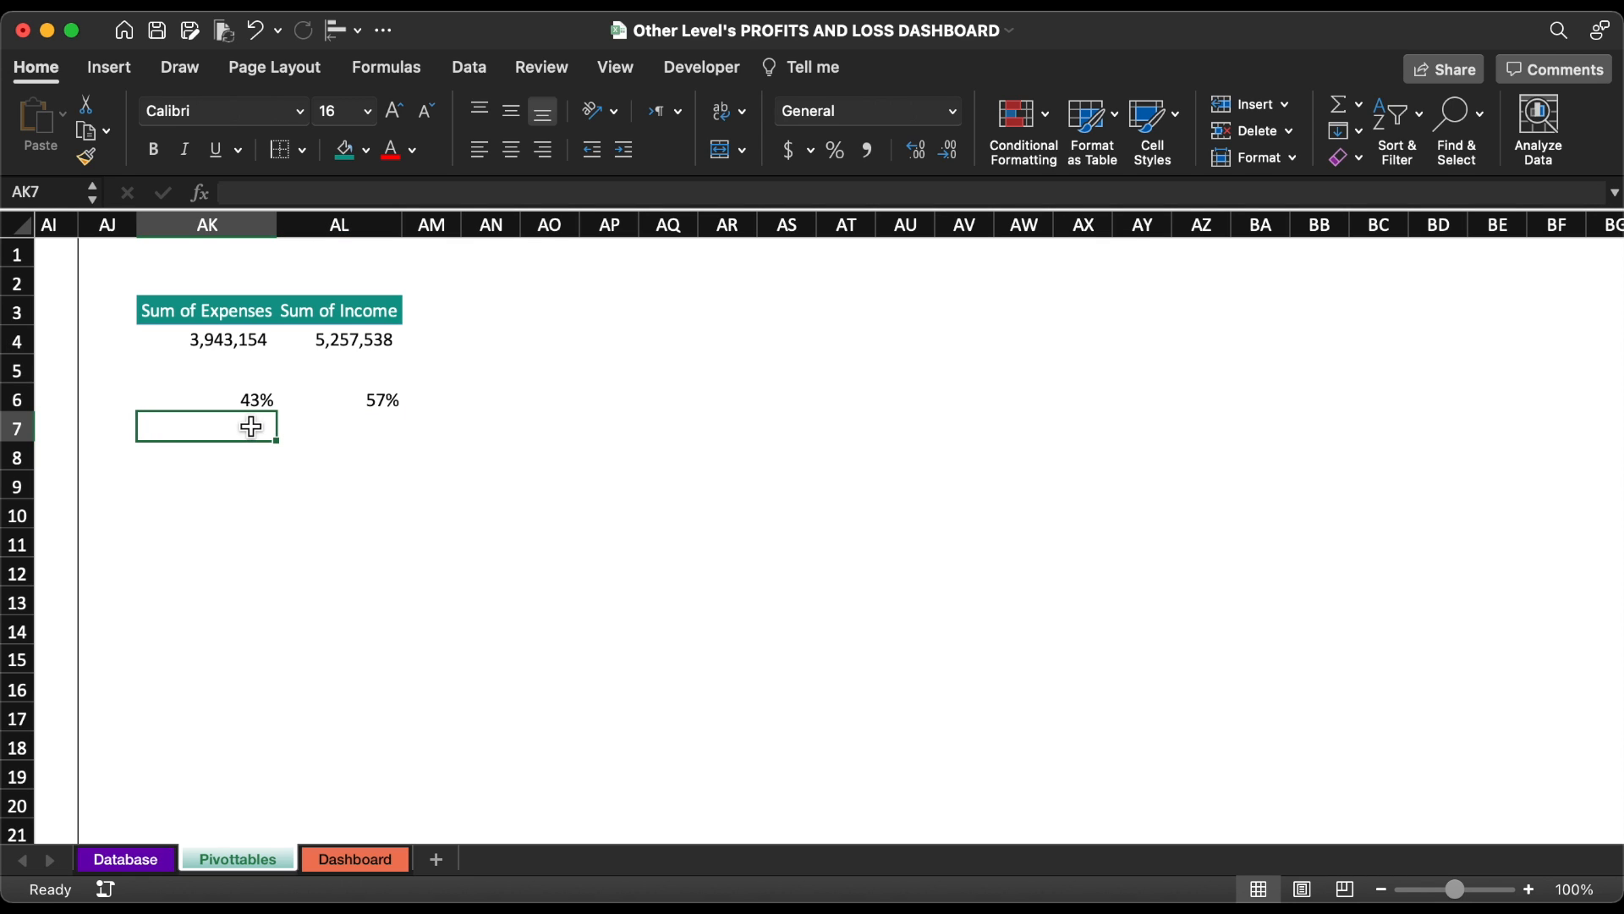
- Link the empty text box in the dashboard's Expenses card to =Pivottables!AK6 and colour its text teal
click(357, 853)
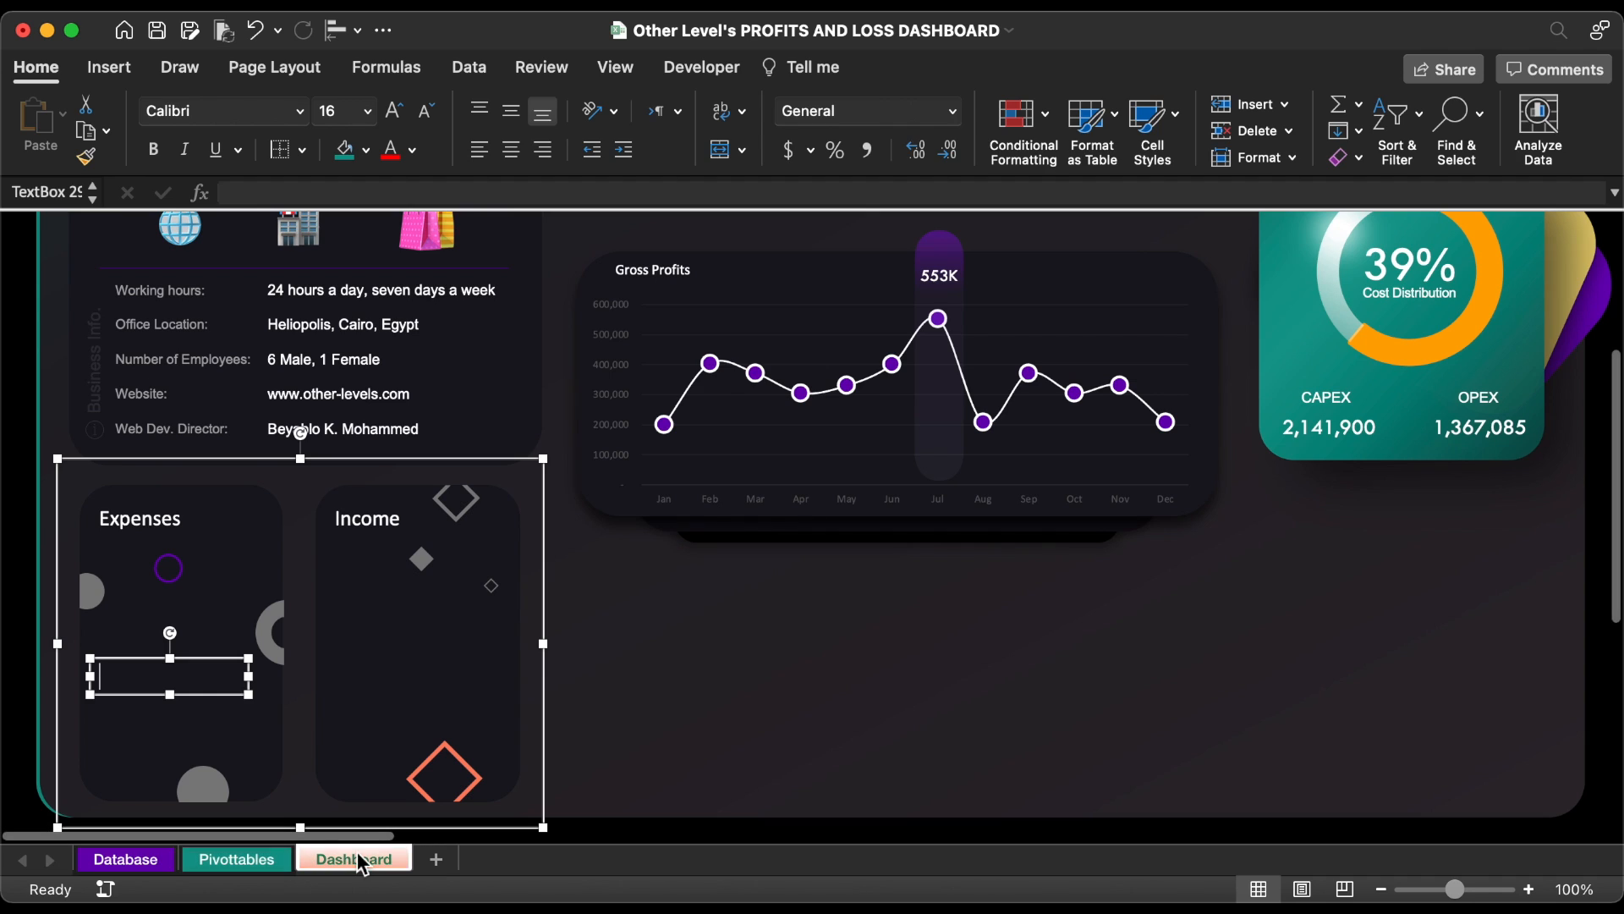
click(271, 192)
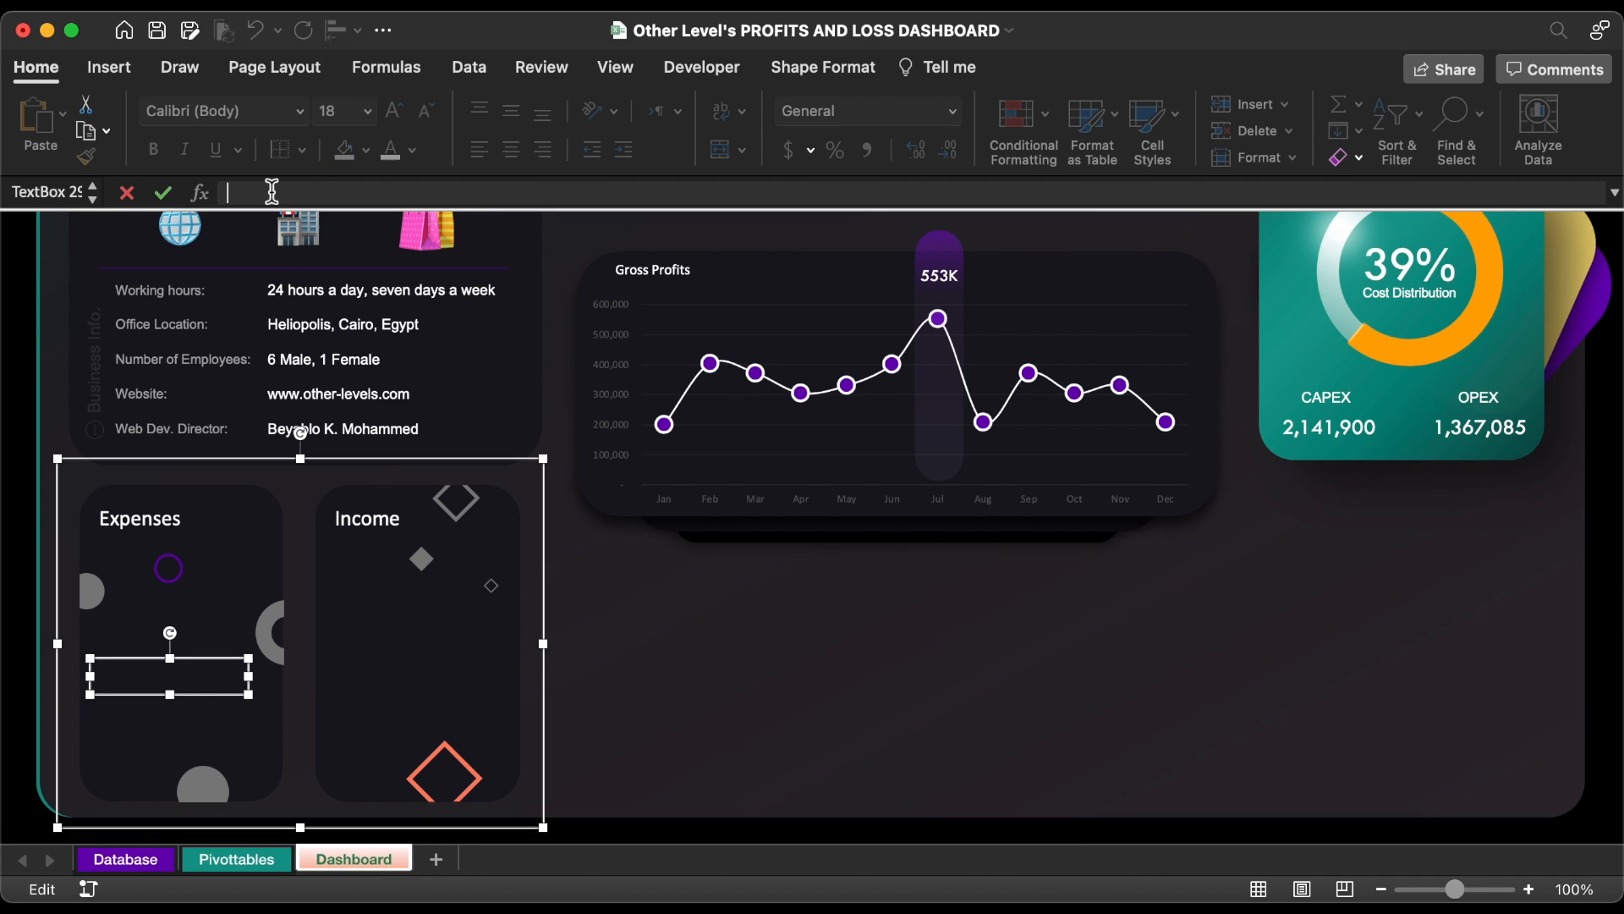
text(=)
click(254, 859)
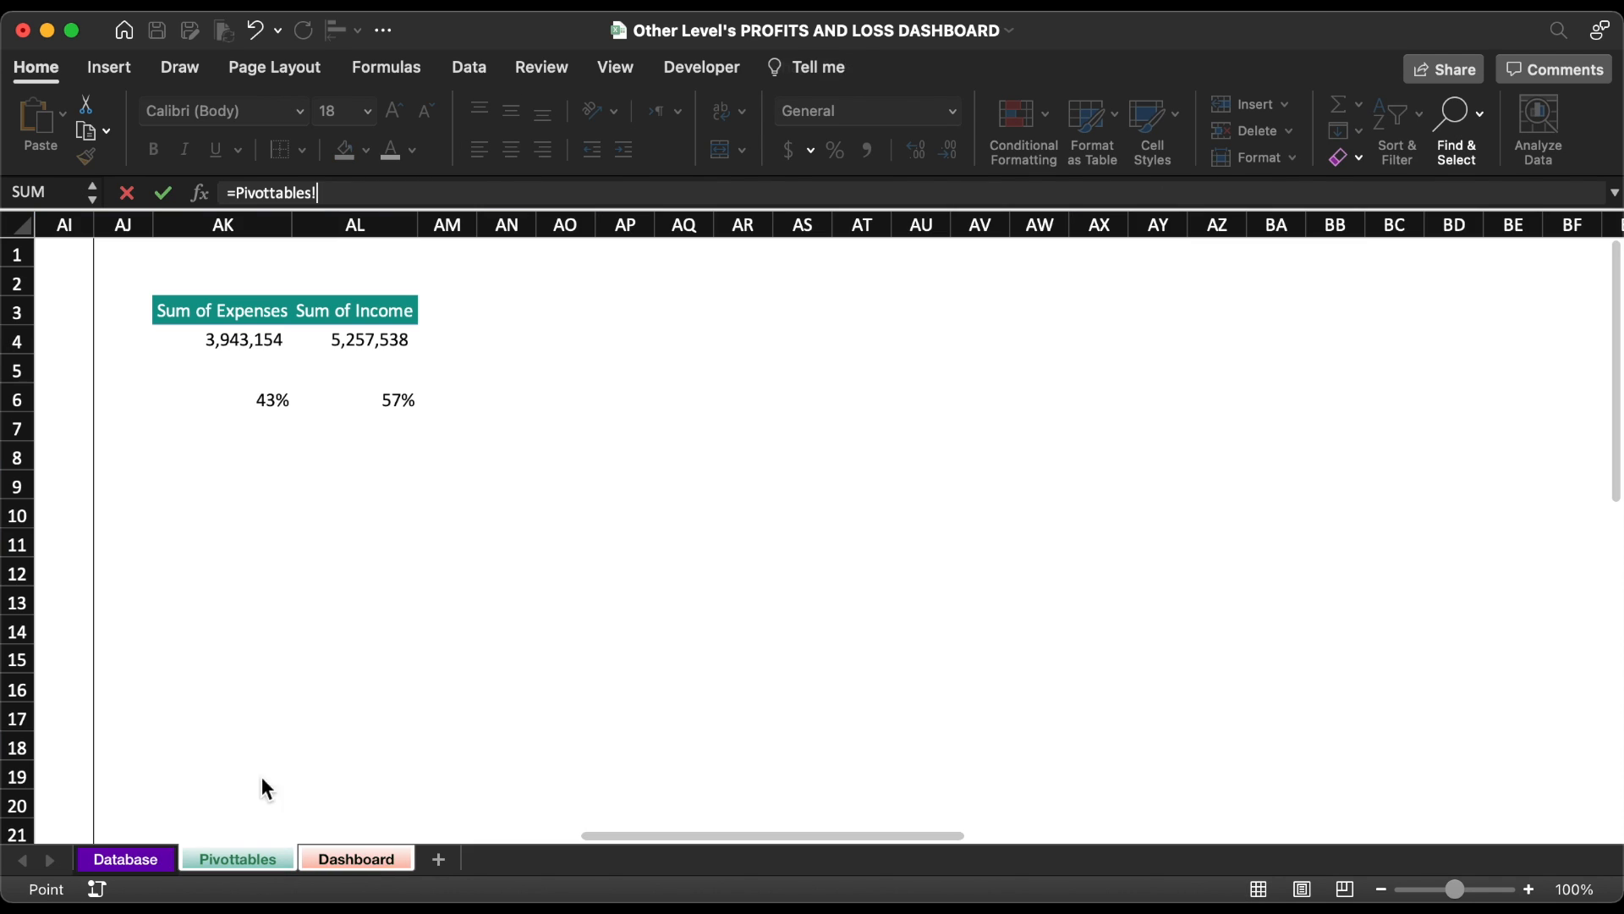
click(273, 400)
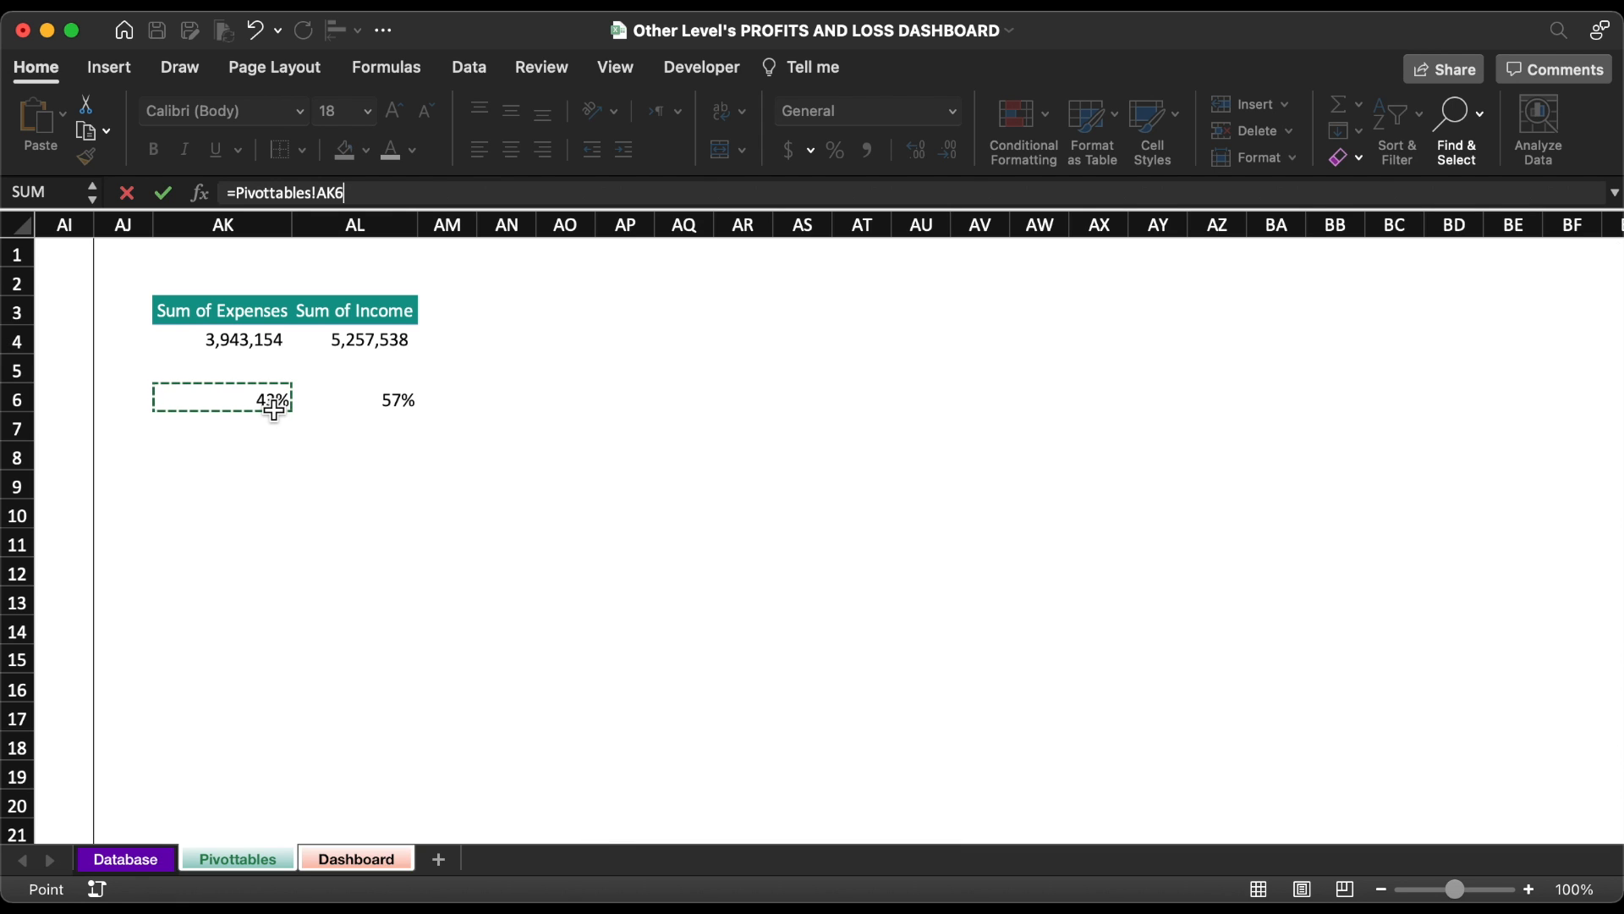
key(Return)
click(412, 151)
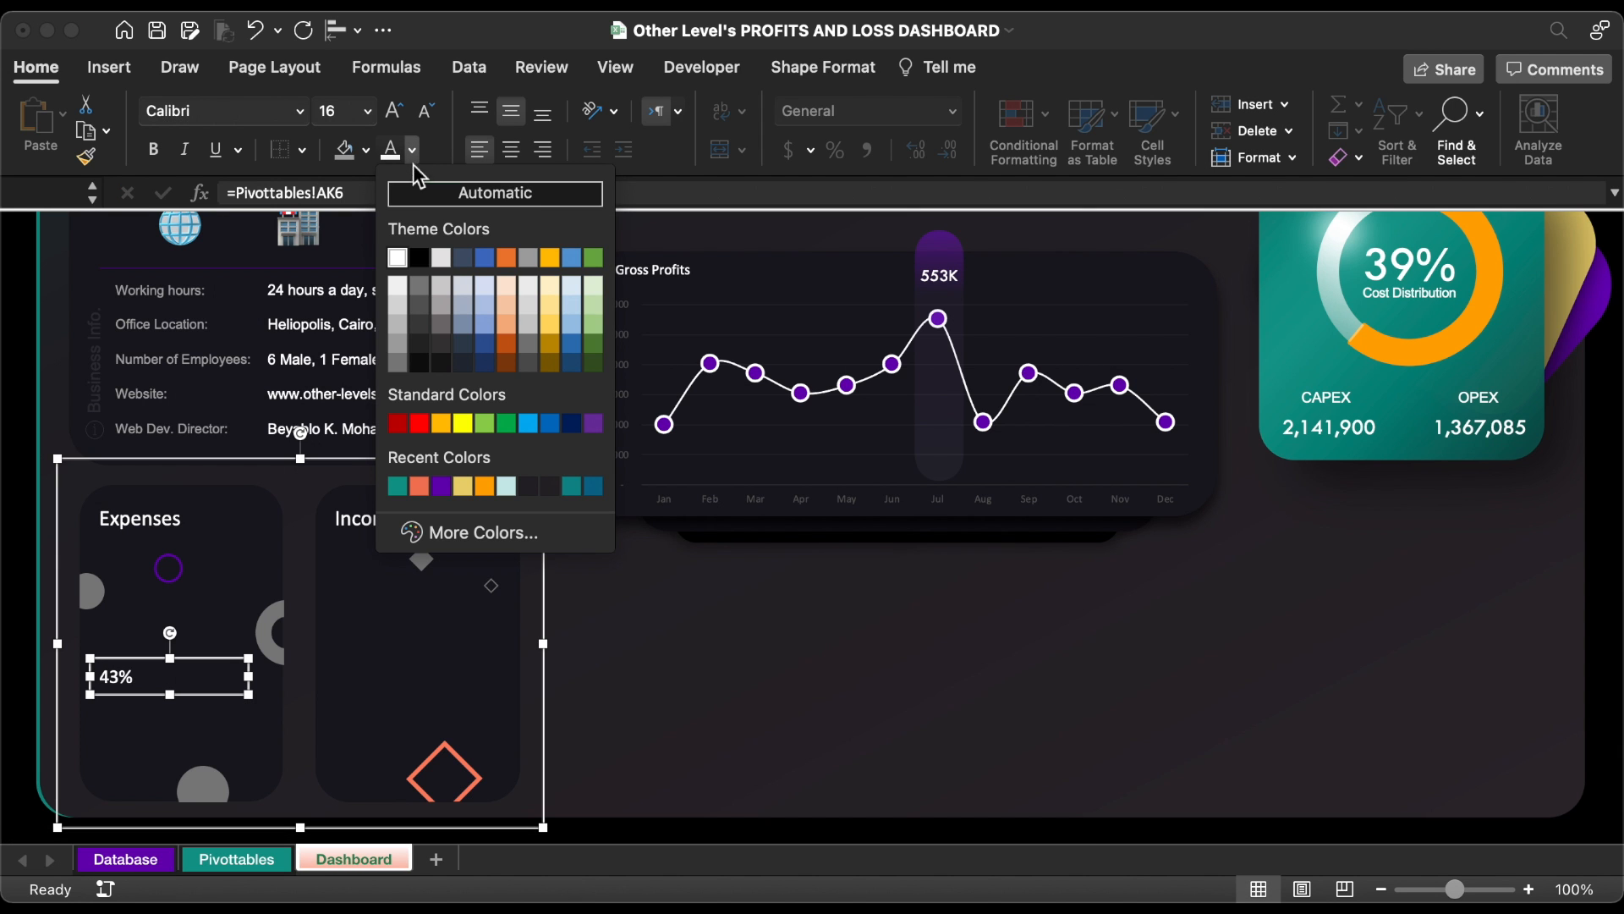
click(398, 486)
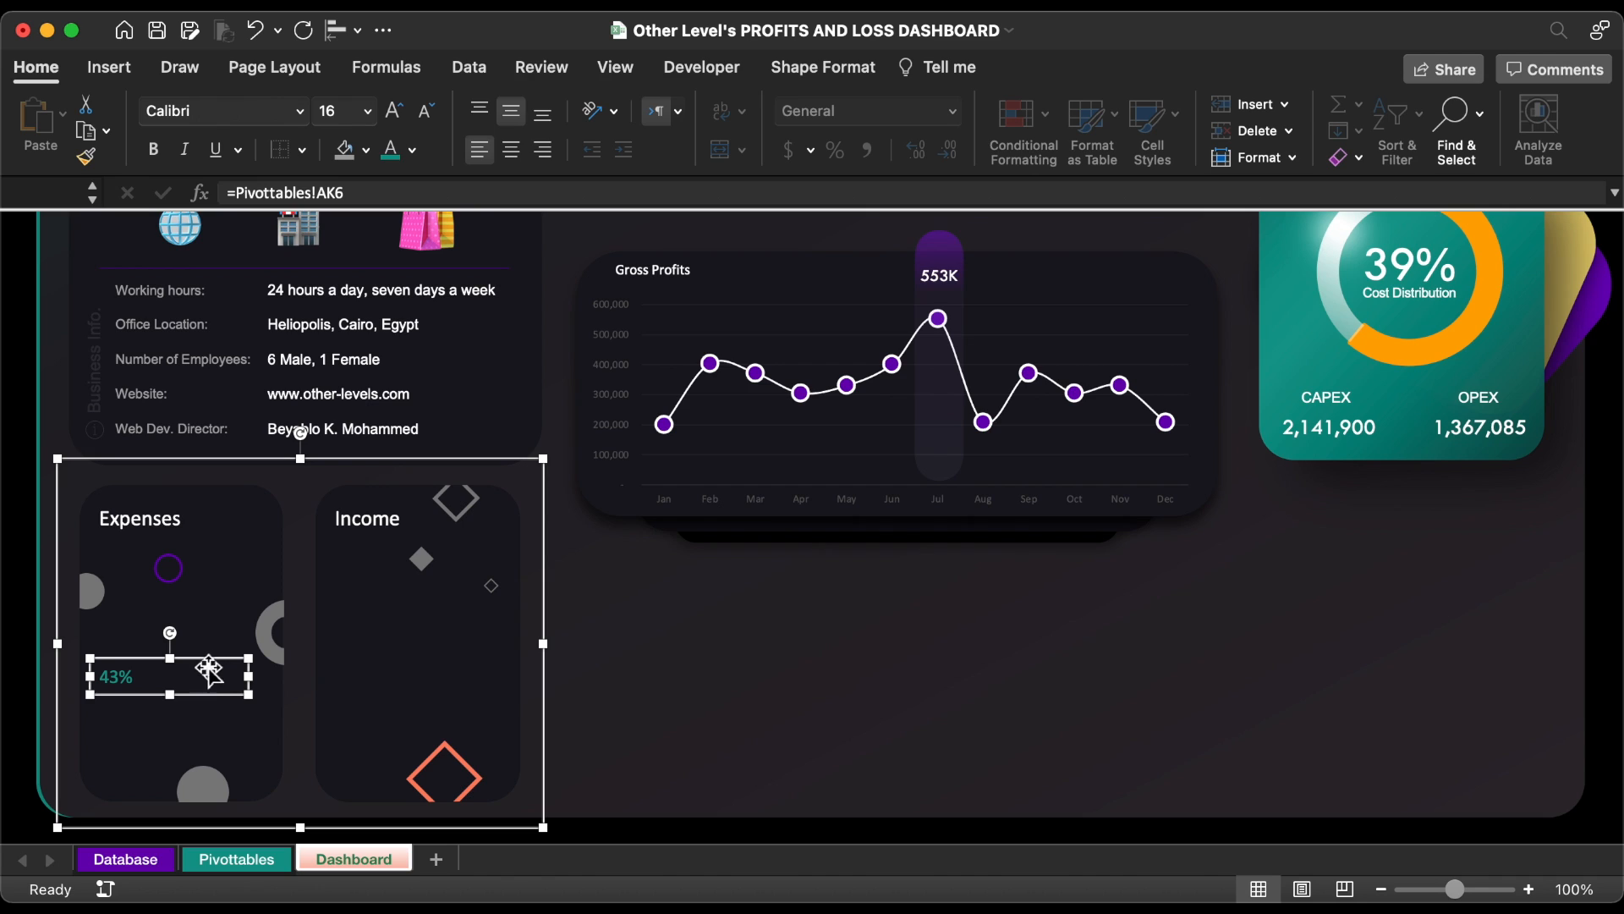
- Duplicate the percentage text box directly below itself in the Expenses card and link the copy to =Pivottables!AK4
drag(206, 662, 207, 694)
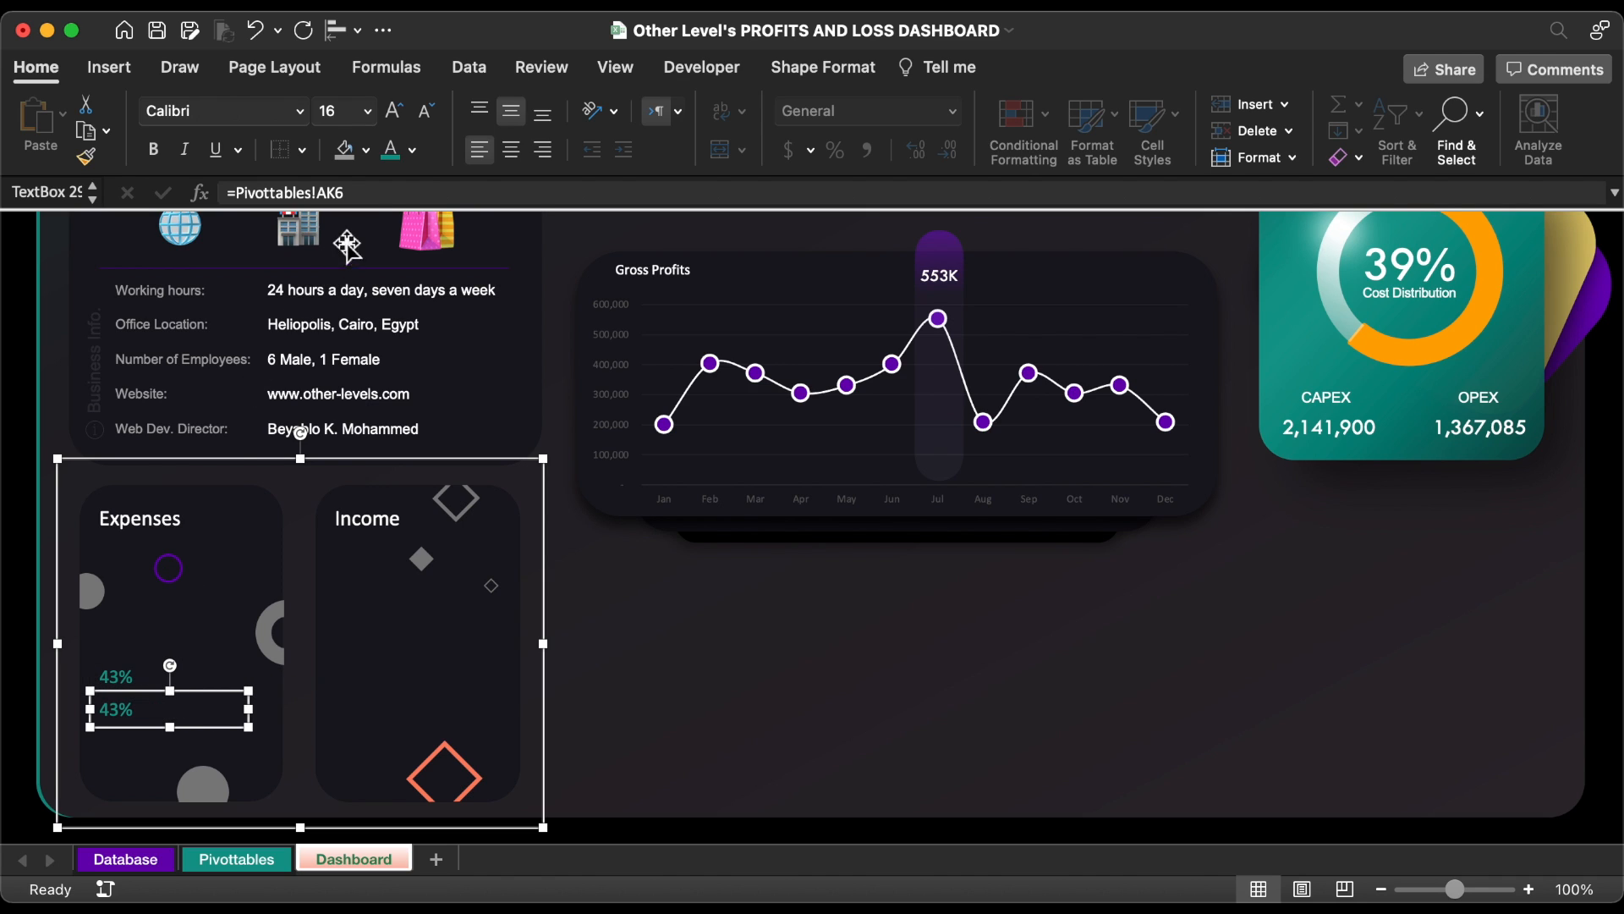
drag(378, 188, 227, 193)
text(=)
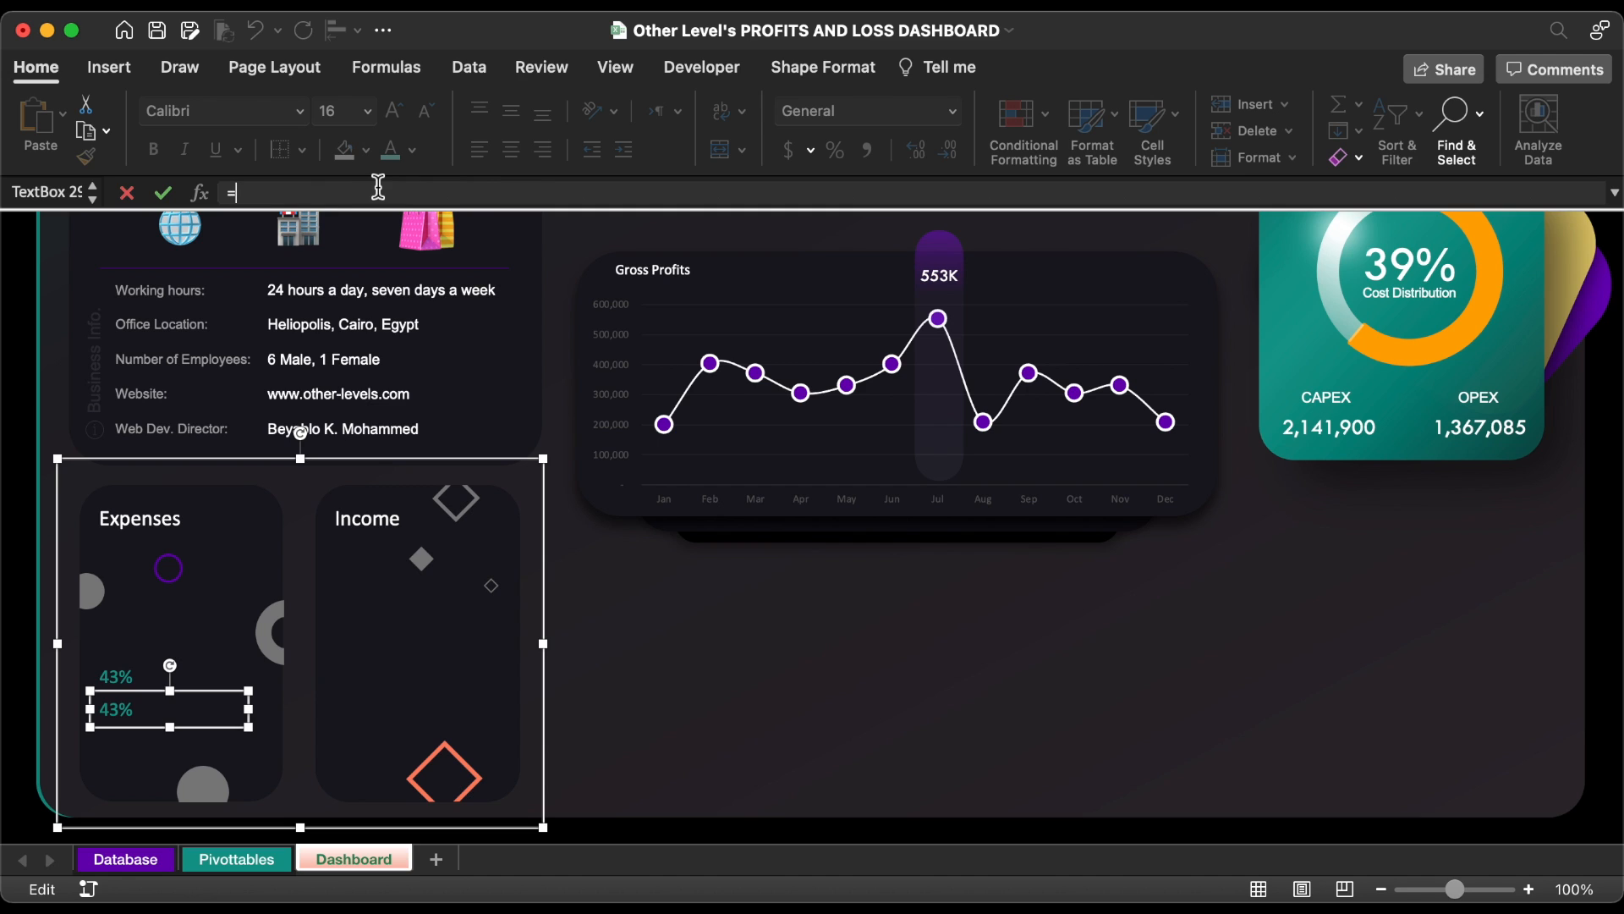
click(242, 860)
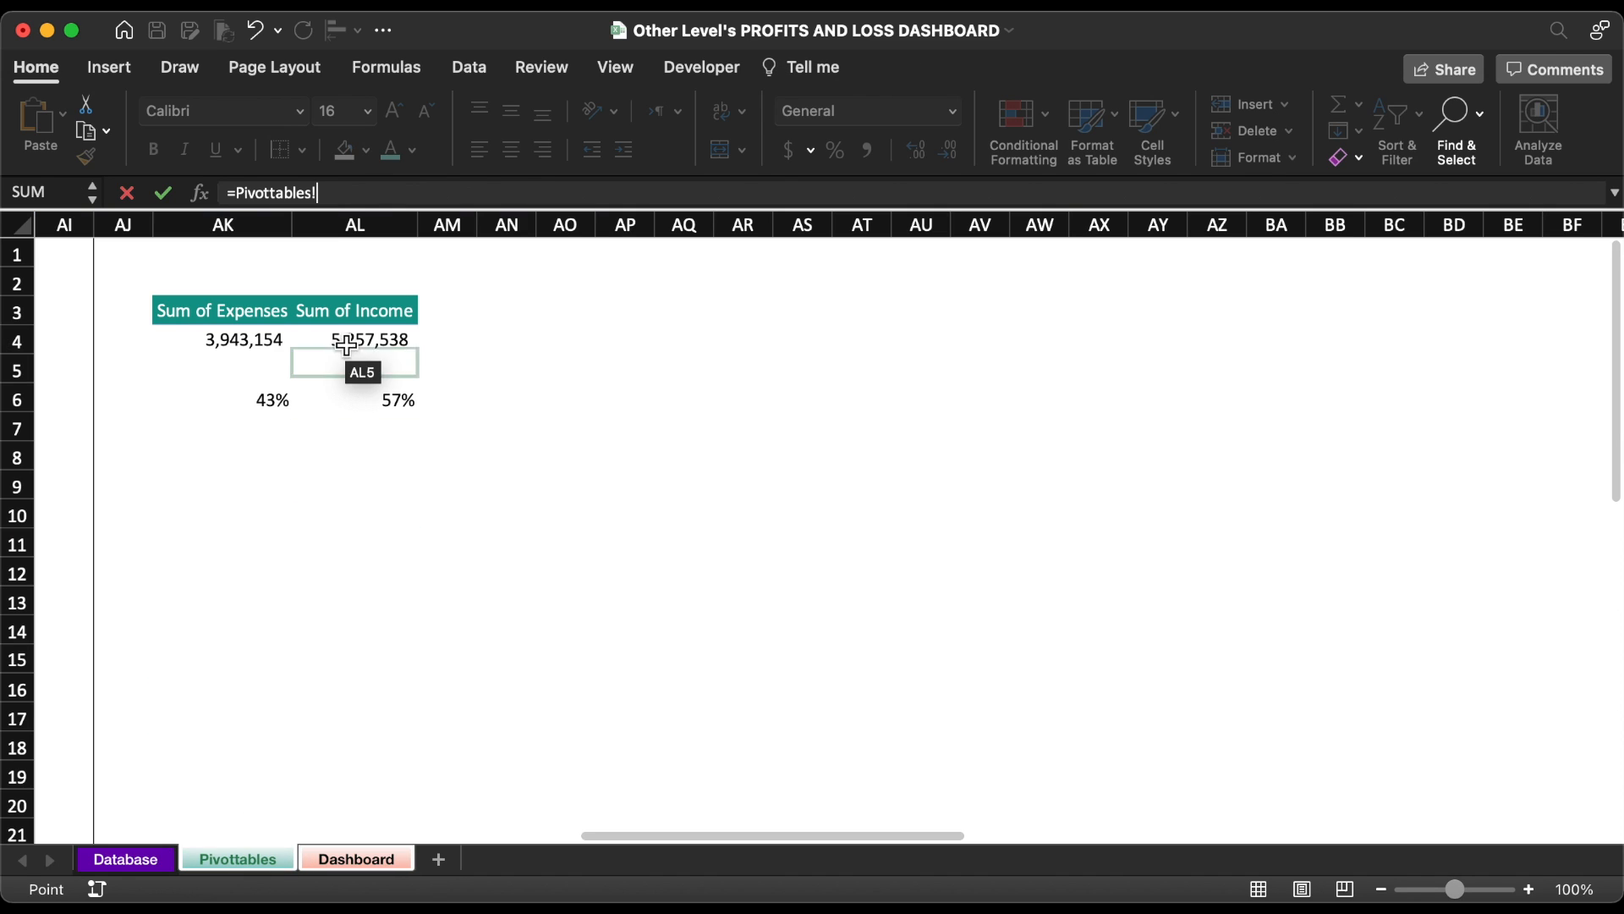
click(269, 343)
key(Return)
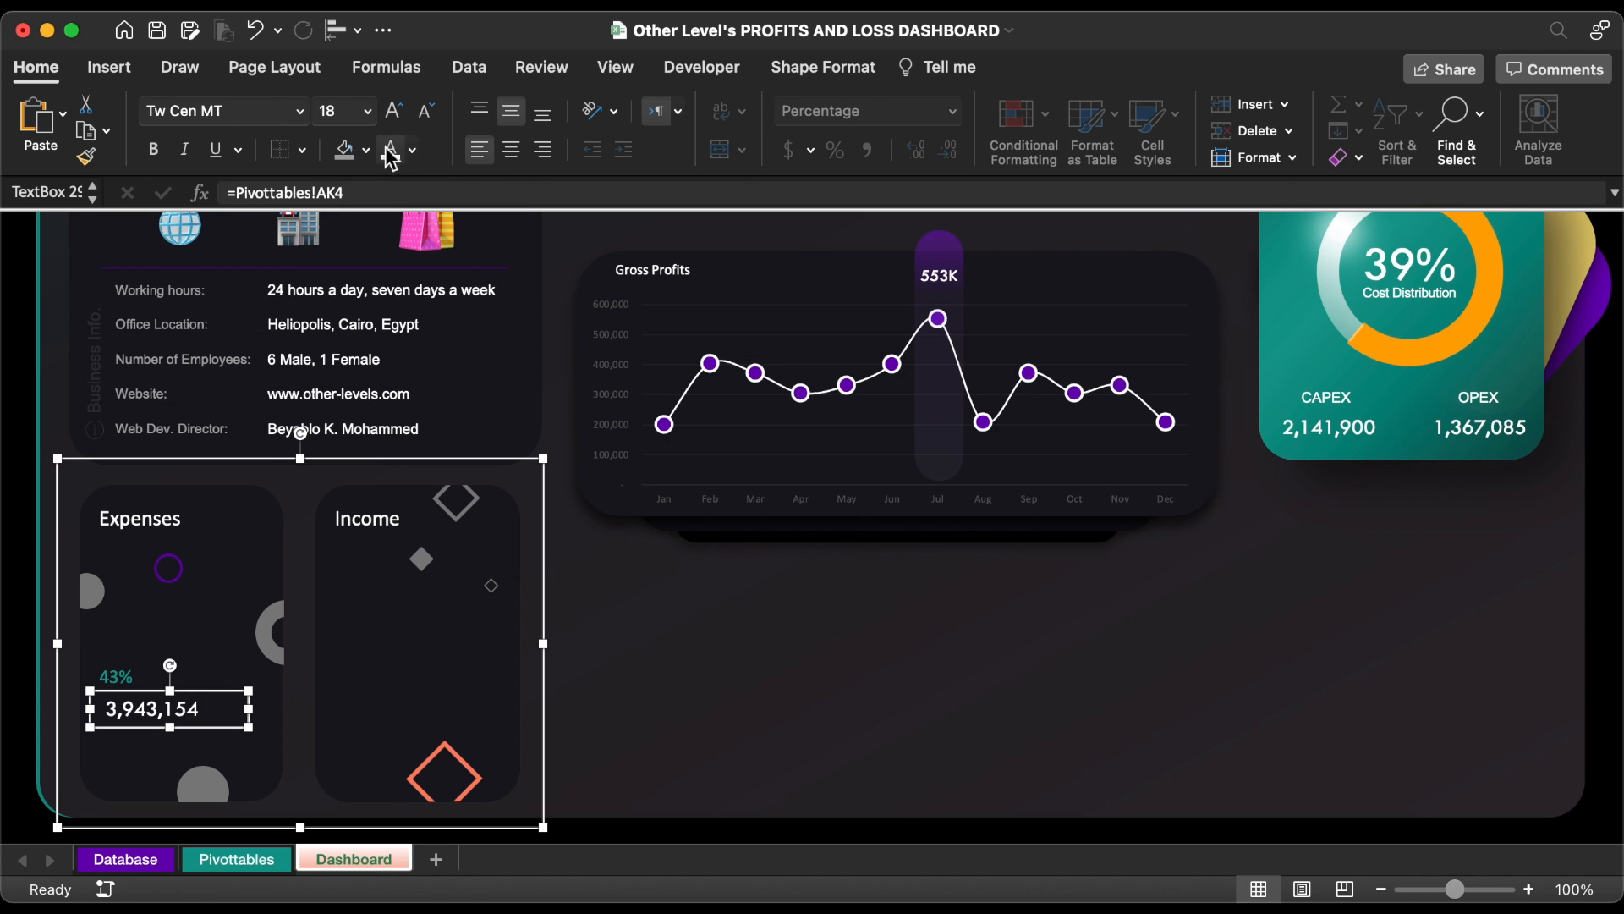
- Increase the font size of the total in the Expenses card to 24
click(393, 111)
click(393, 111)
click(393, 111)
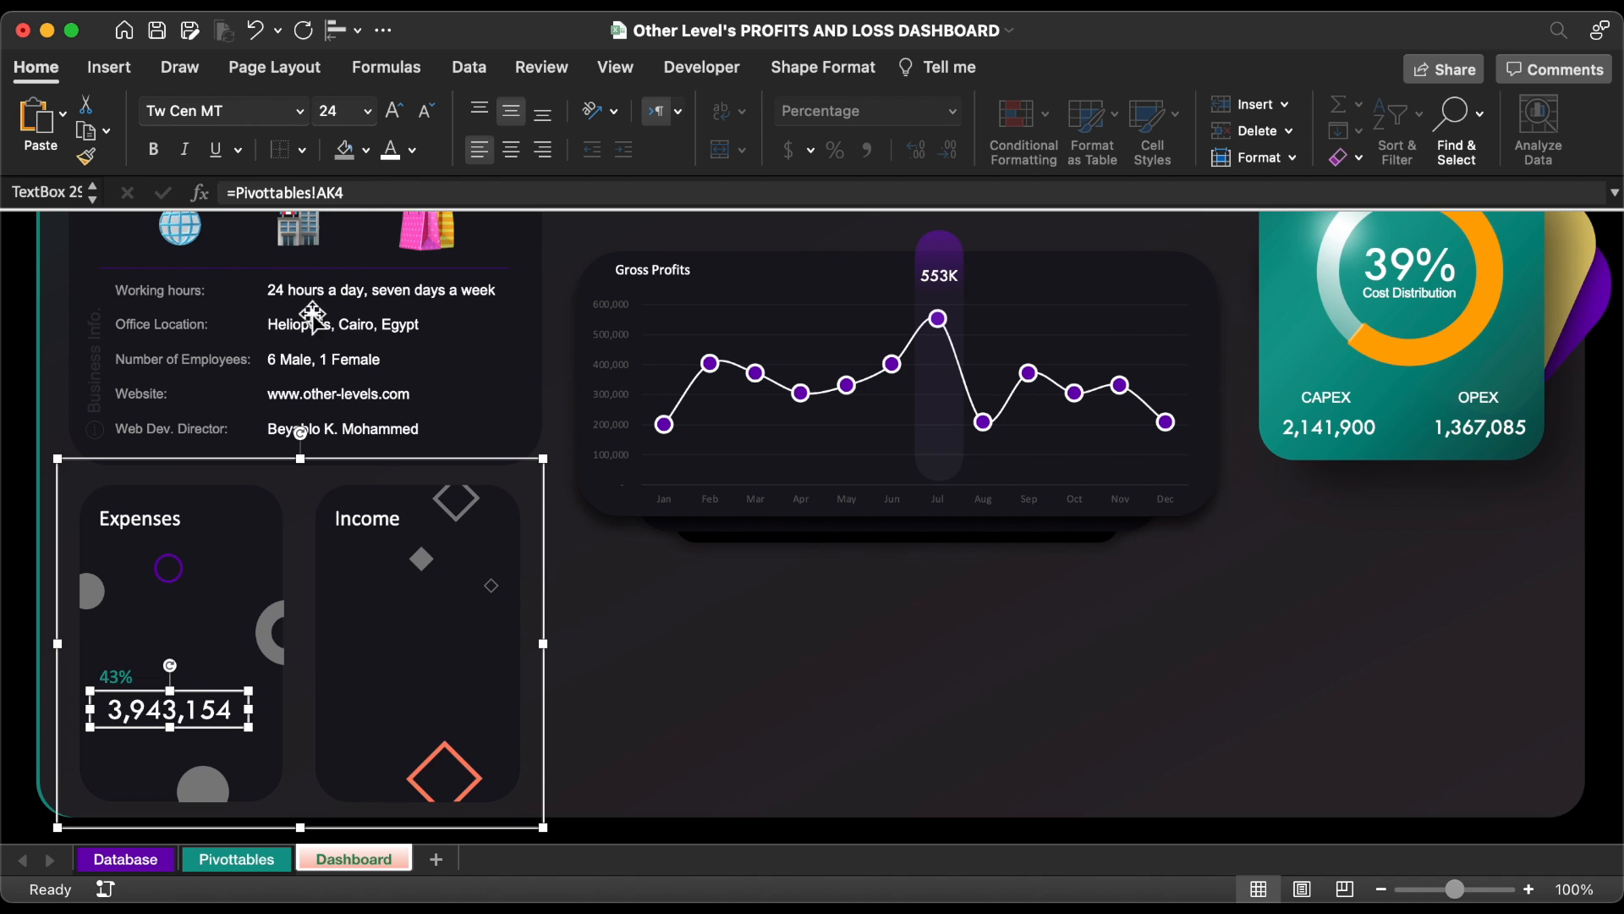
- Set the percentage in the Expenses card to 20 pt Tw Cen MT
click(118, 671)
click(394, 111)
click(393, 111)
click(301, 111)
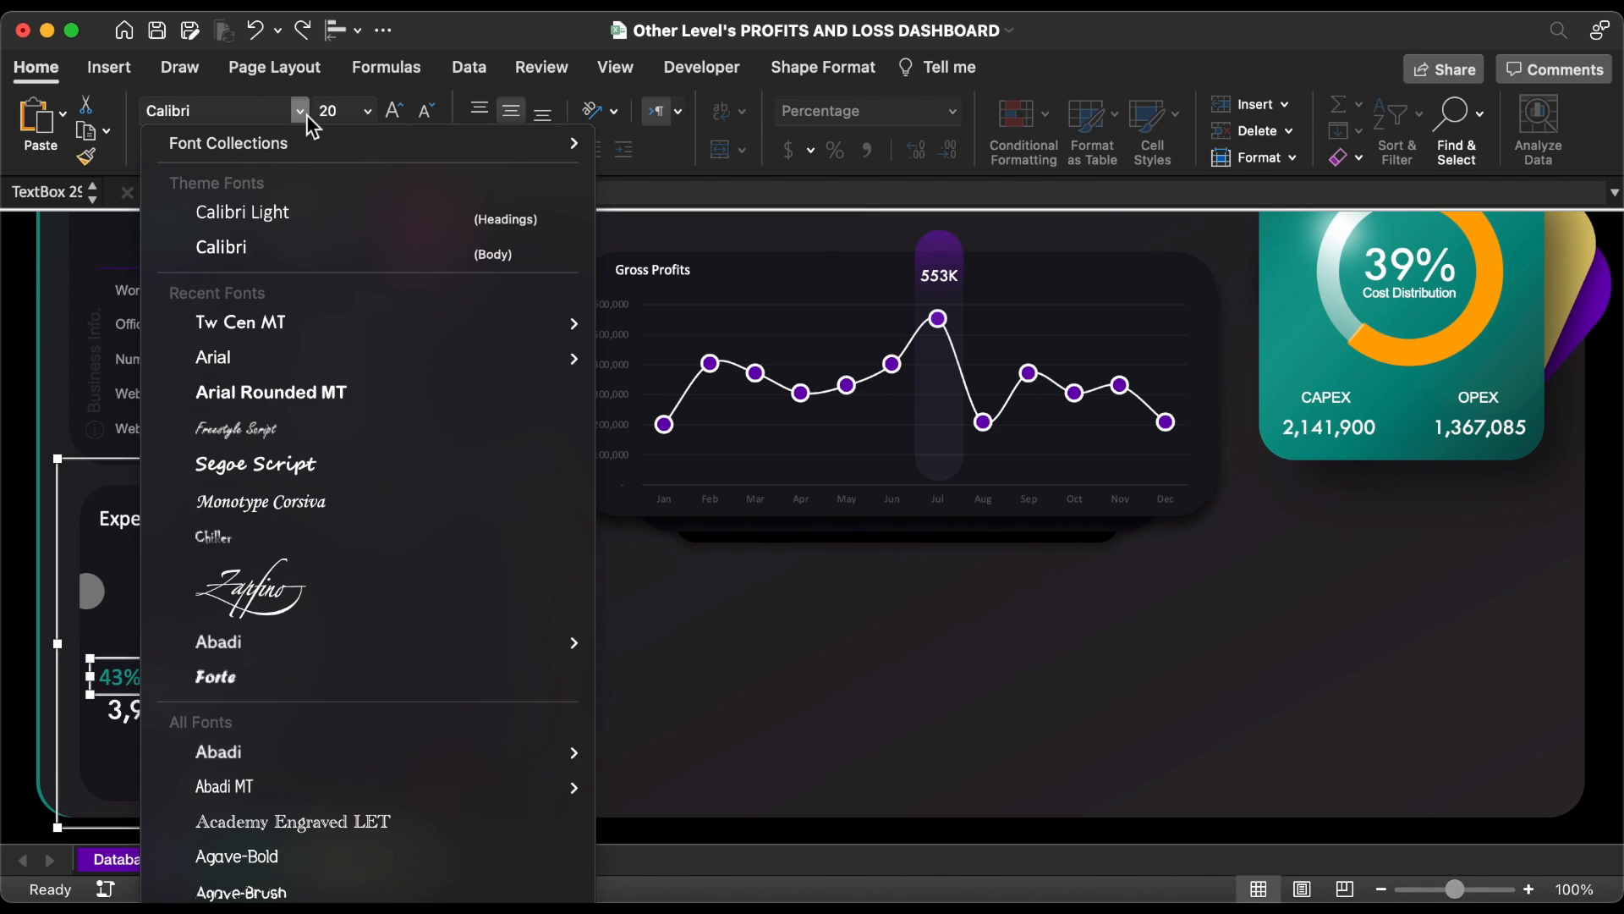
click(258, 321)
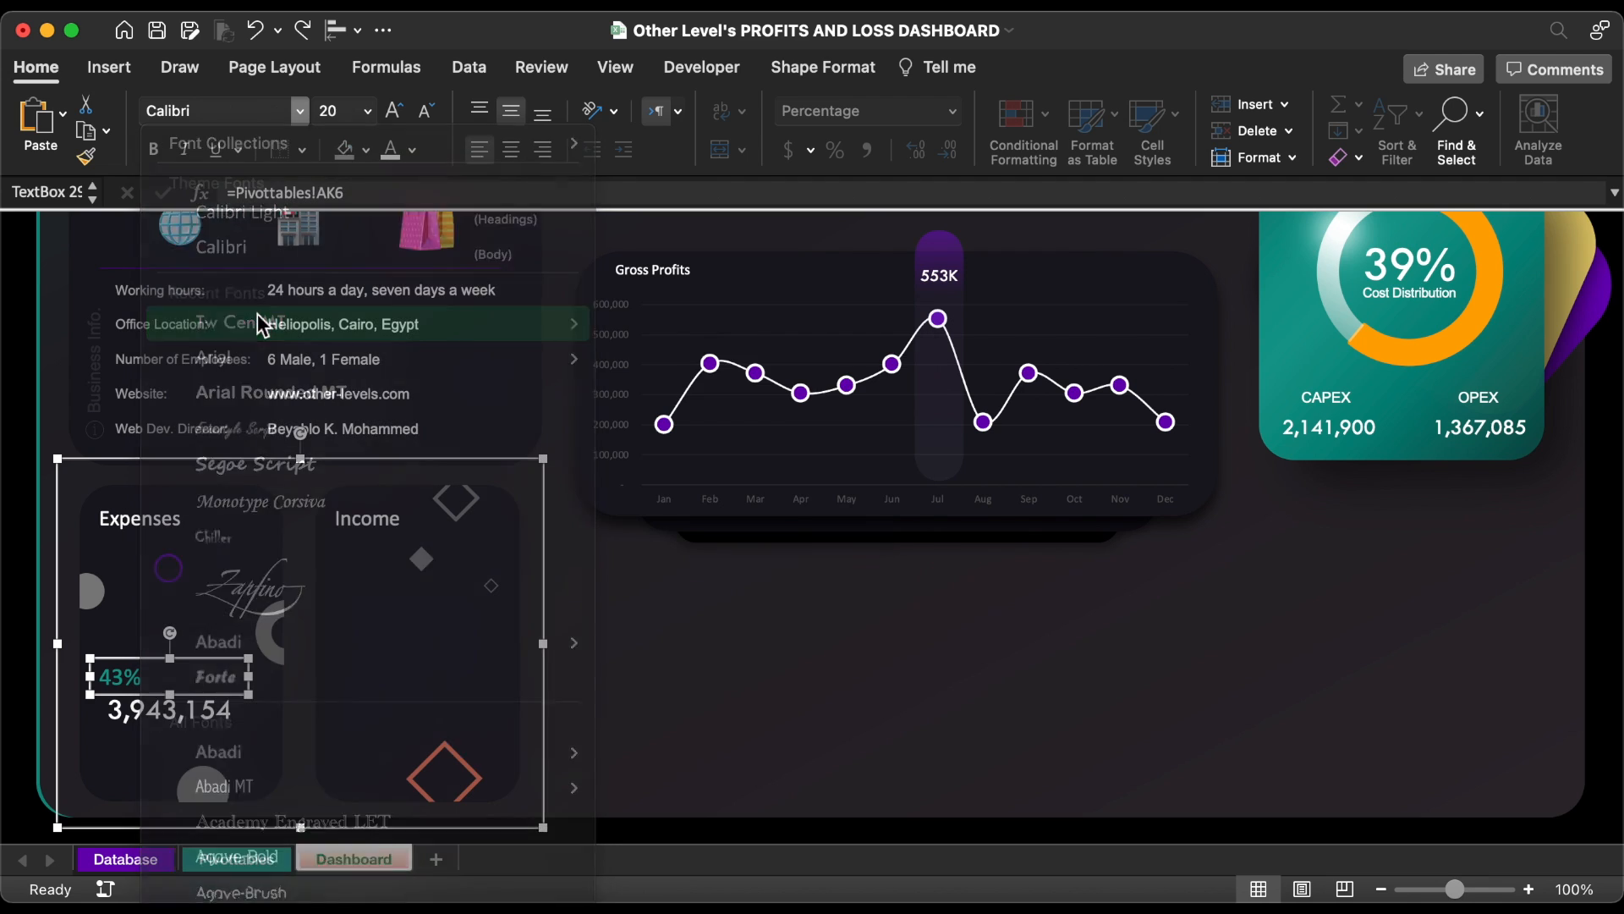
- Left-align the percentage and the total text boxes in the Expenses card
shift+click(190, 709)
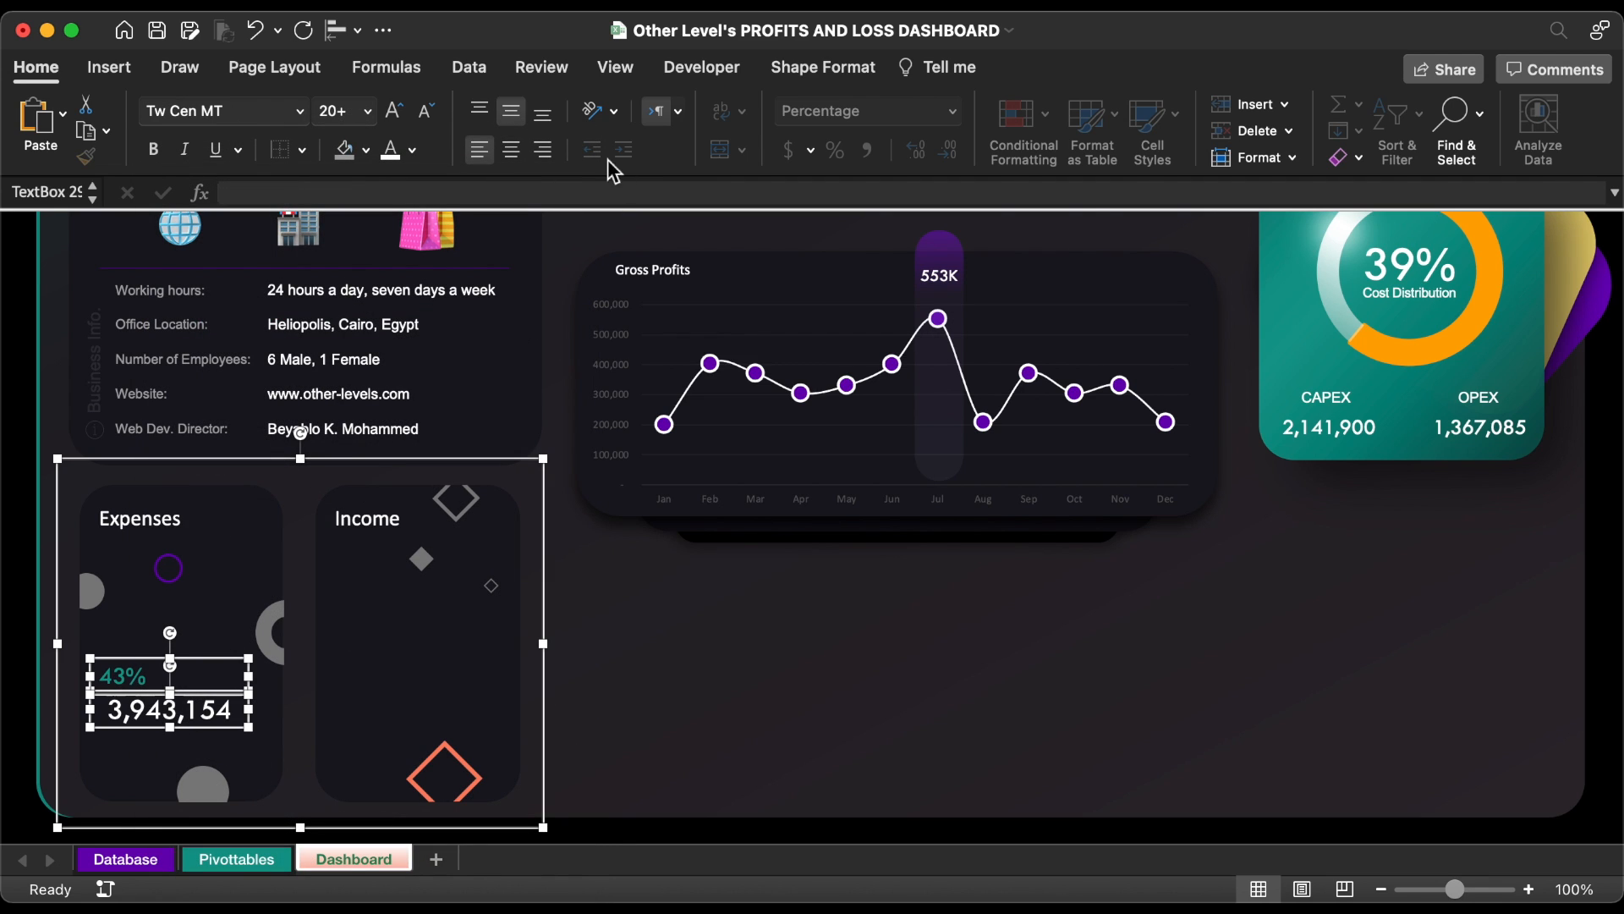
click(511, 150)
click(480, 150)
- Duplicate the Expenses card's percentage and total text boxes together into the Income card at the same height
click(169, 713)
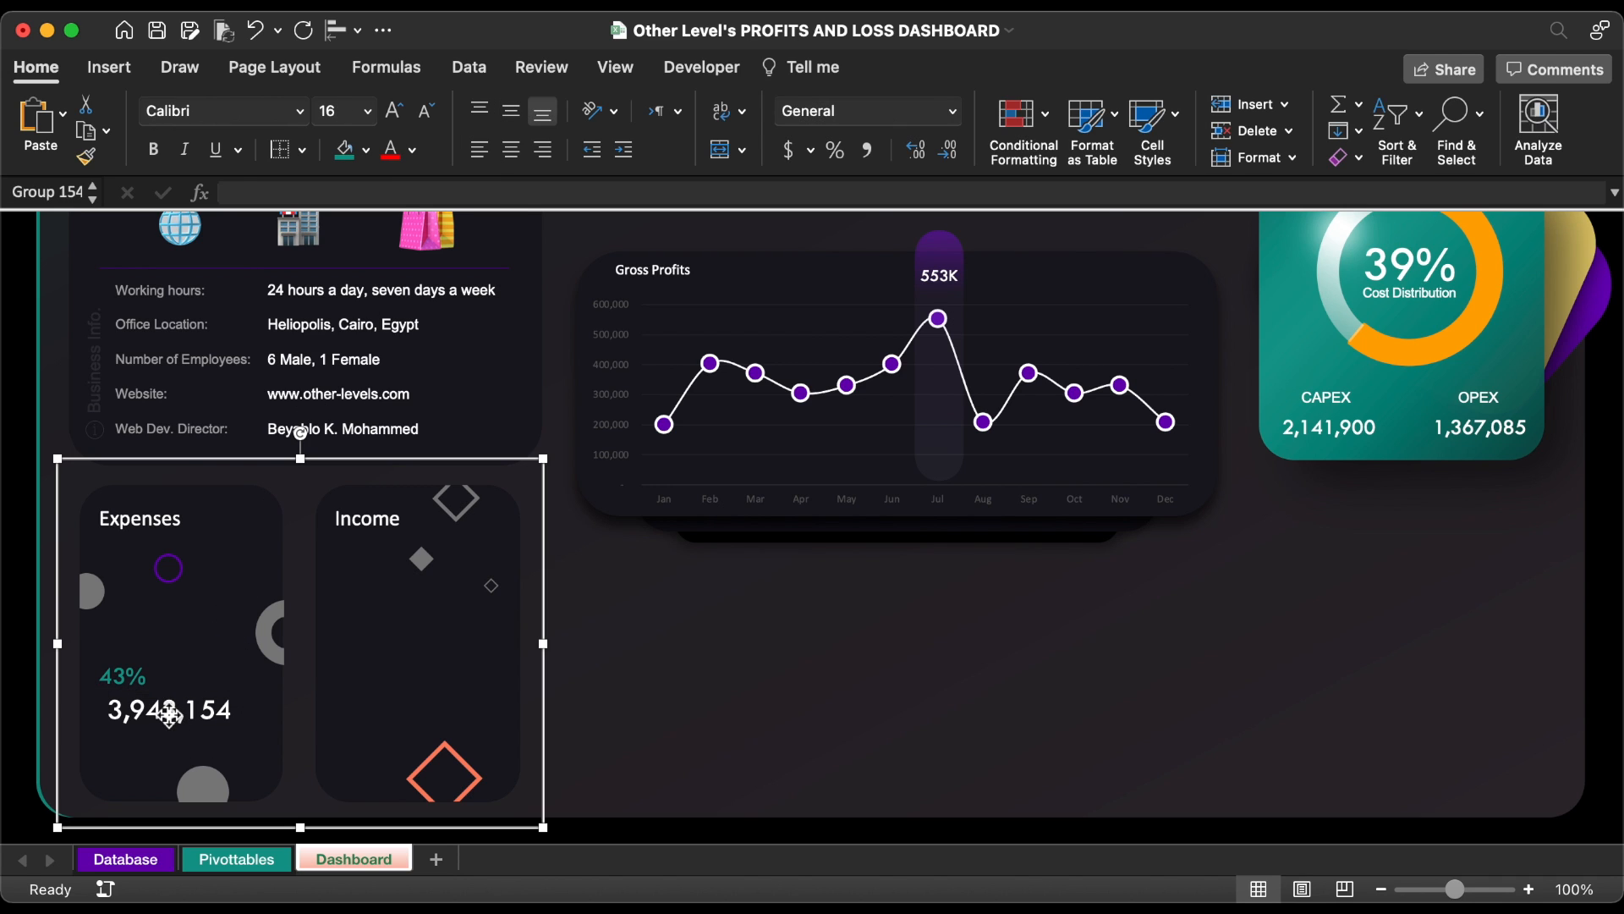
click(169, 713)
shift+click(132, 675)
drag(132, 675, 370, 674)
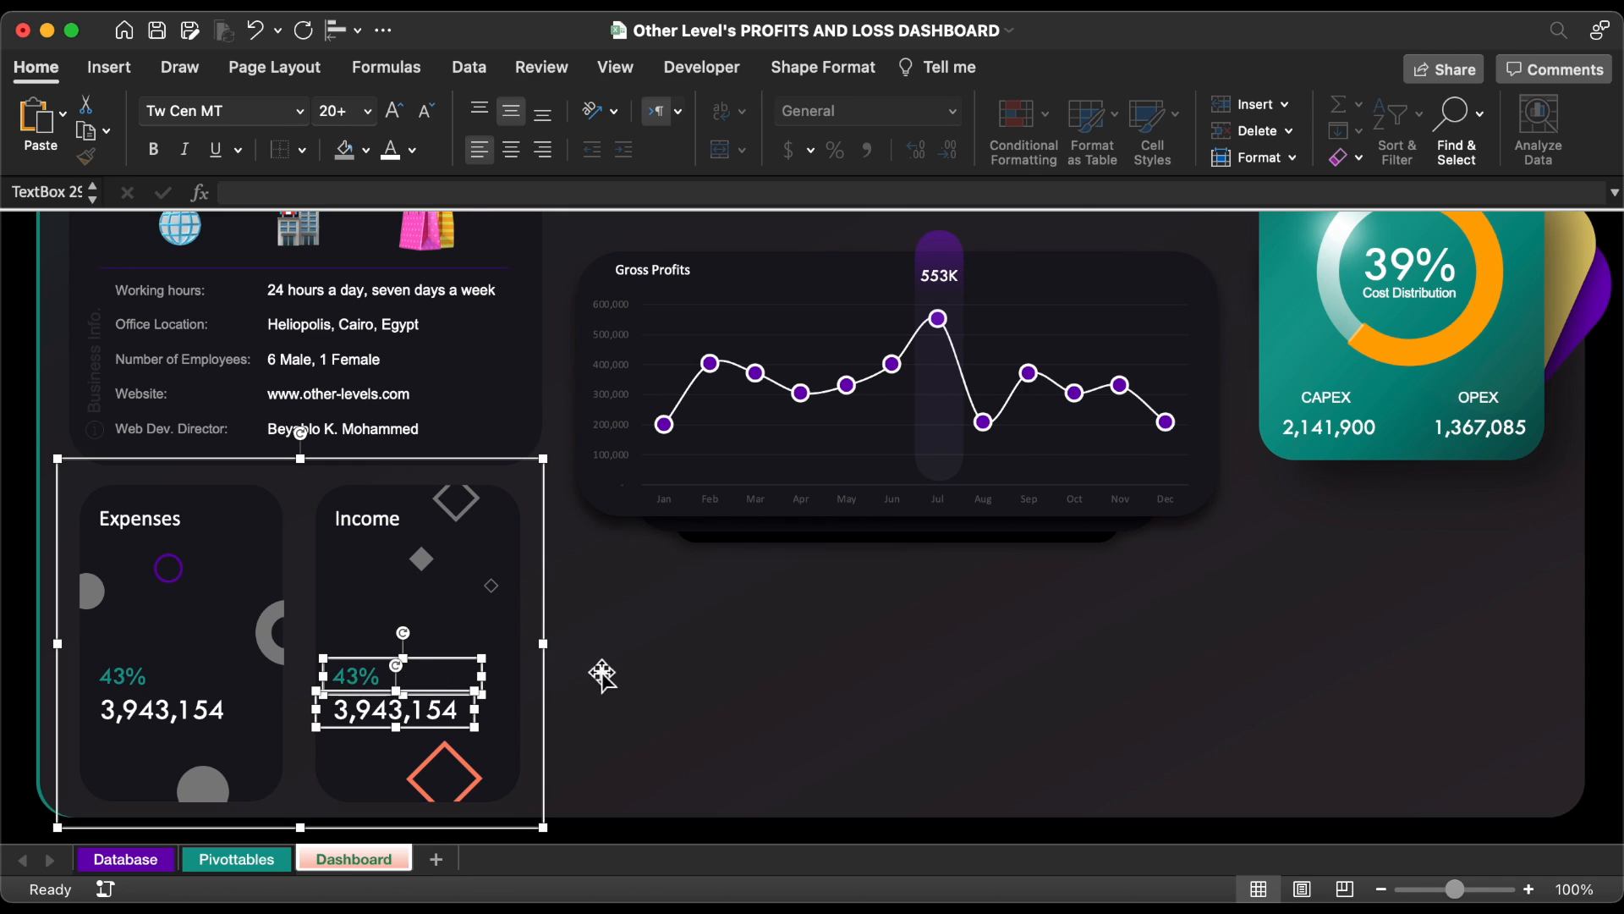
- Link the percentage text box in the Income card to =Pivottables!AL6
click(376, 659)
click(374, 672)
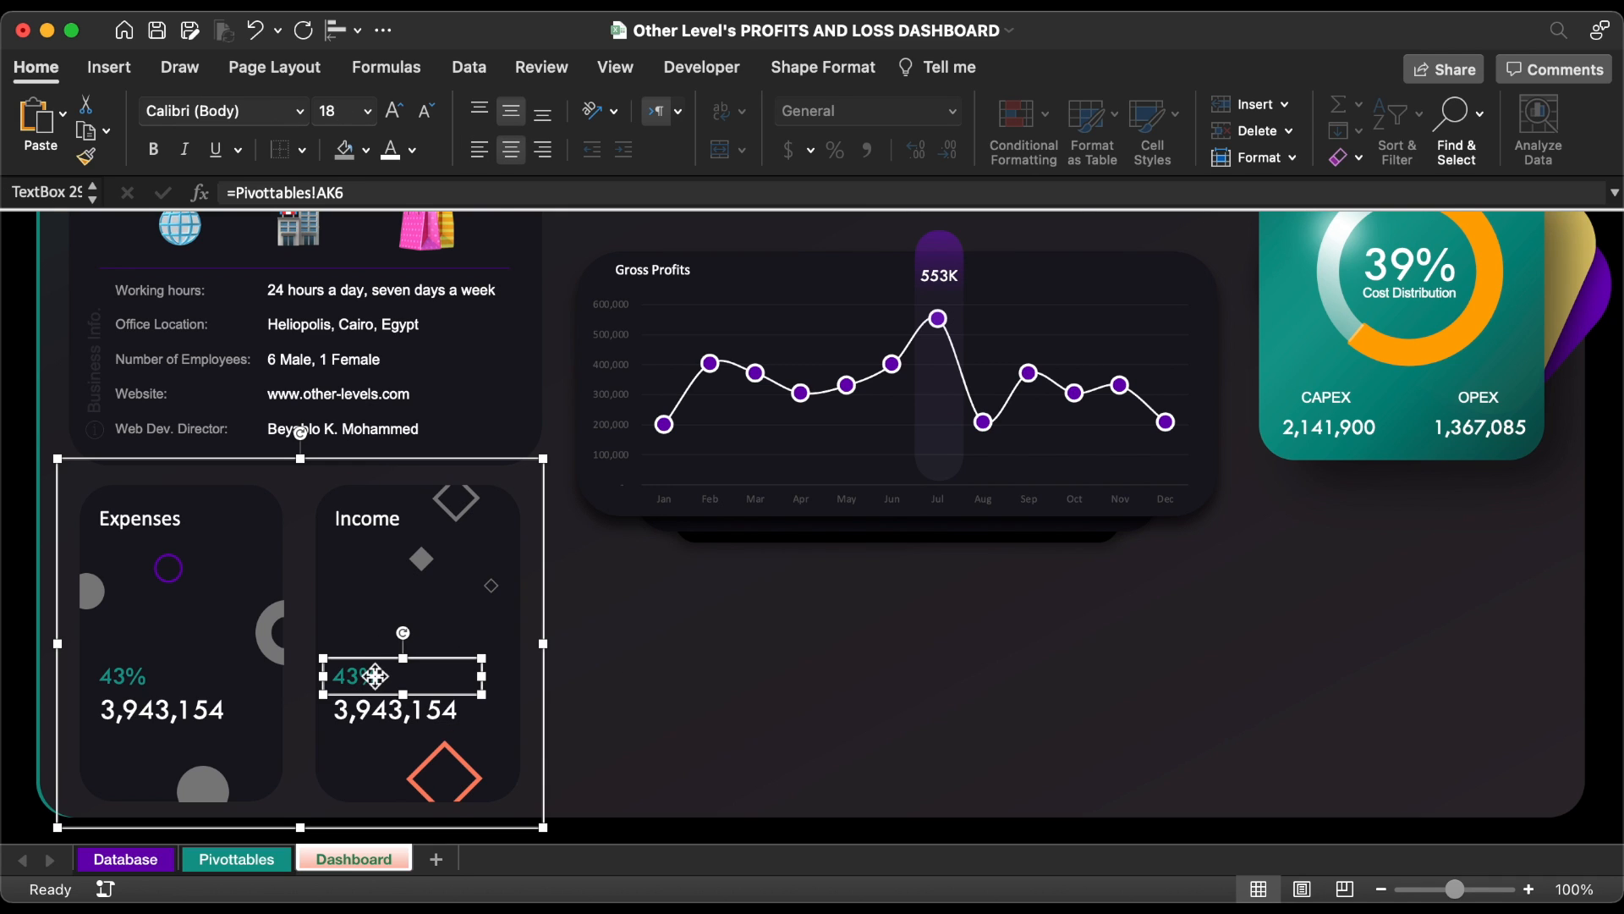
triple_click(391, 188)
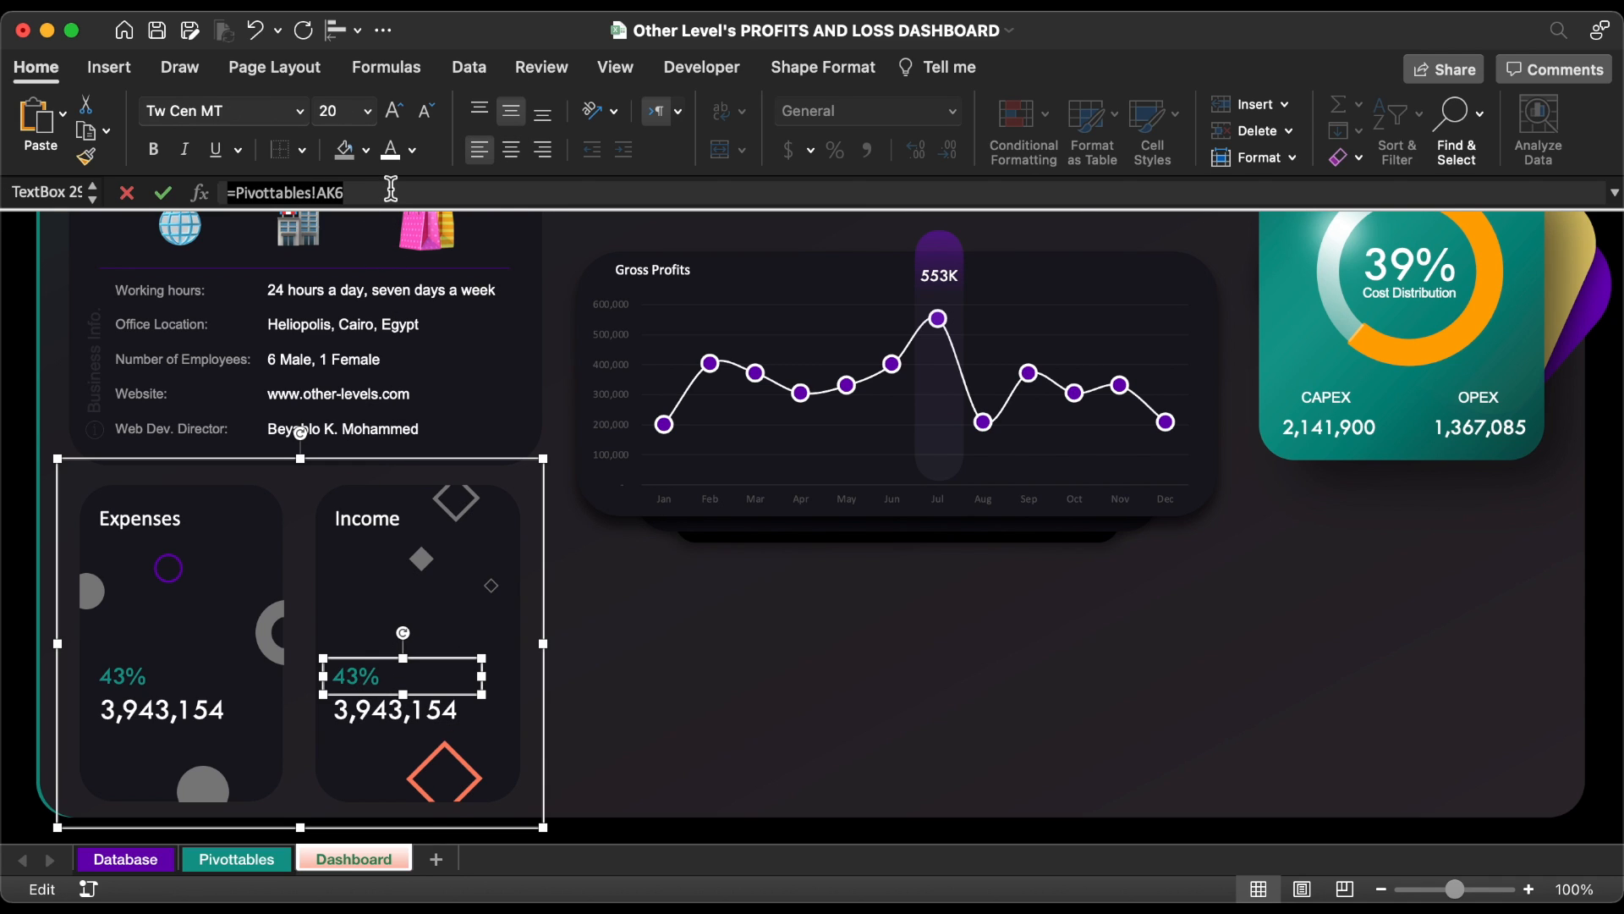
key(Escape)
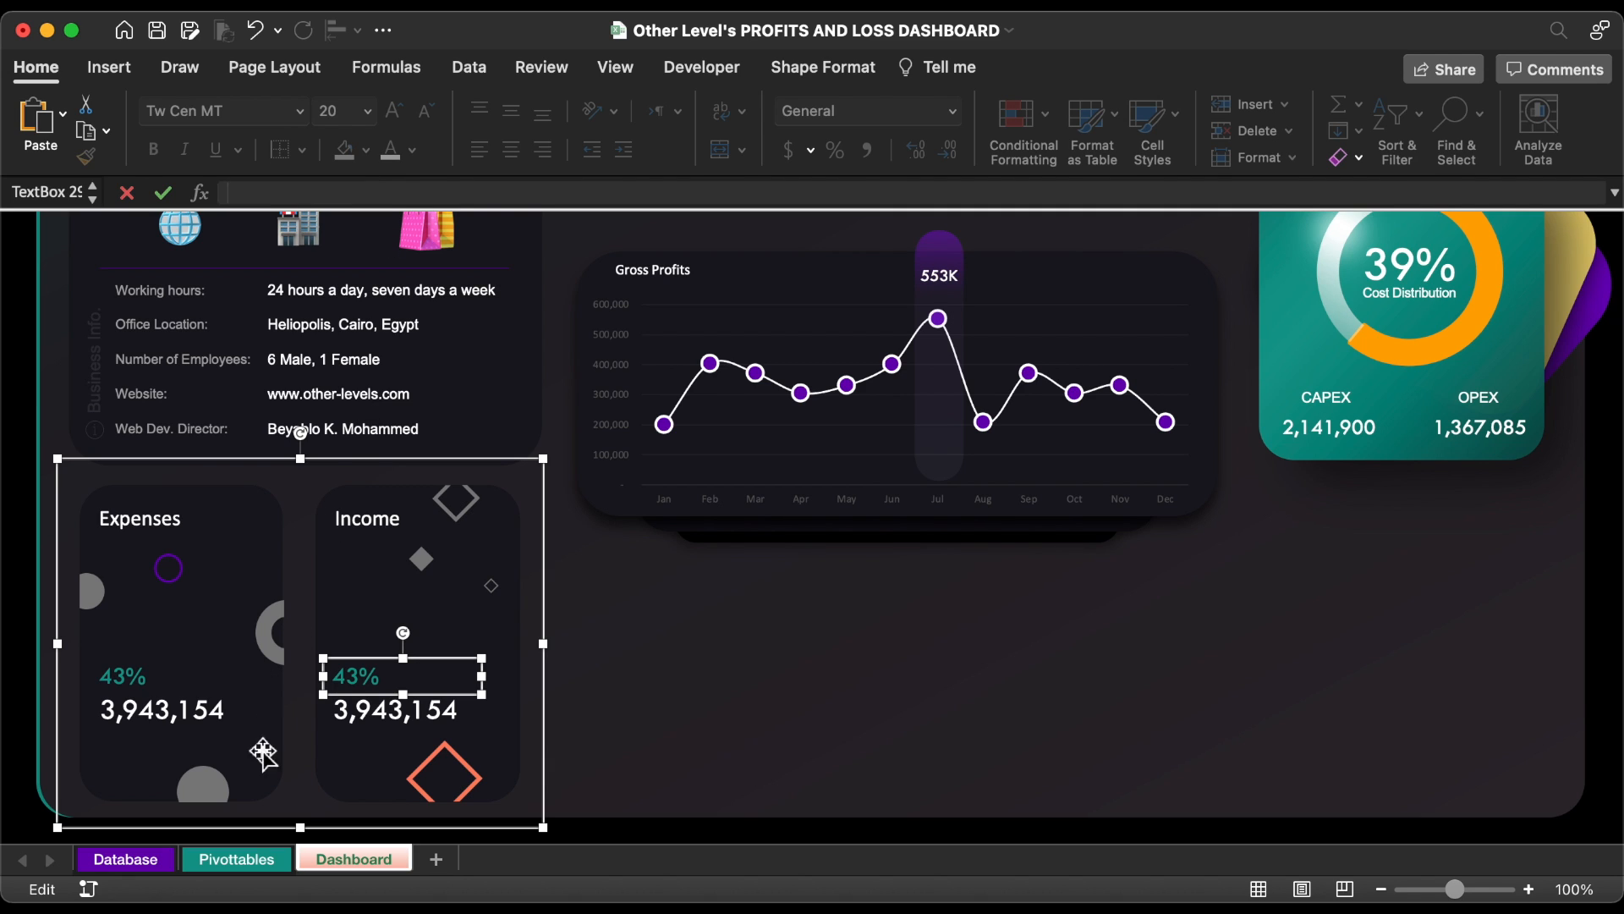
click(254, 856)
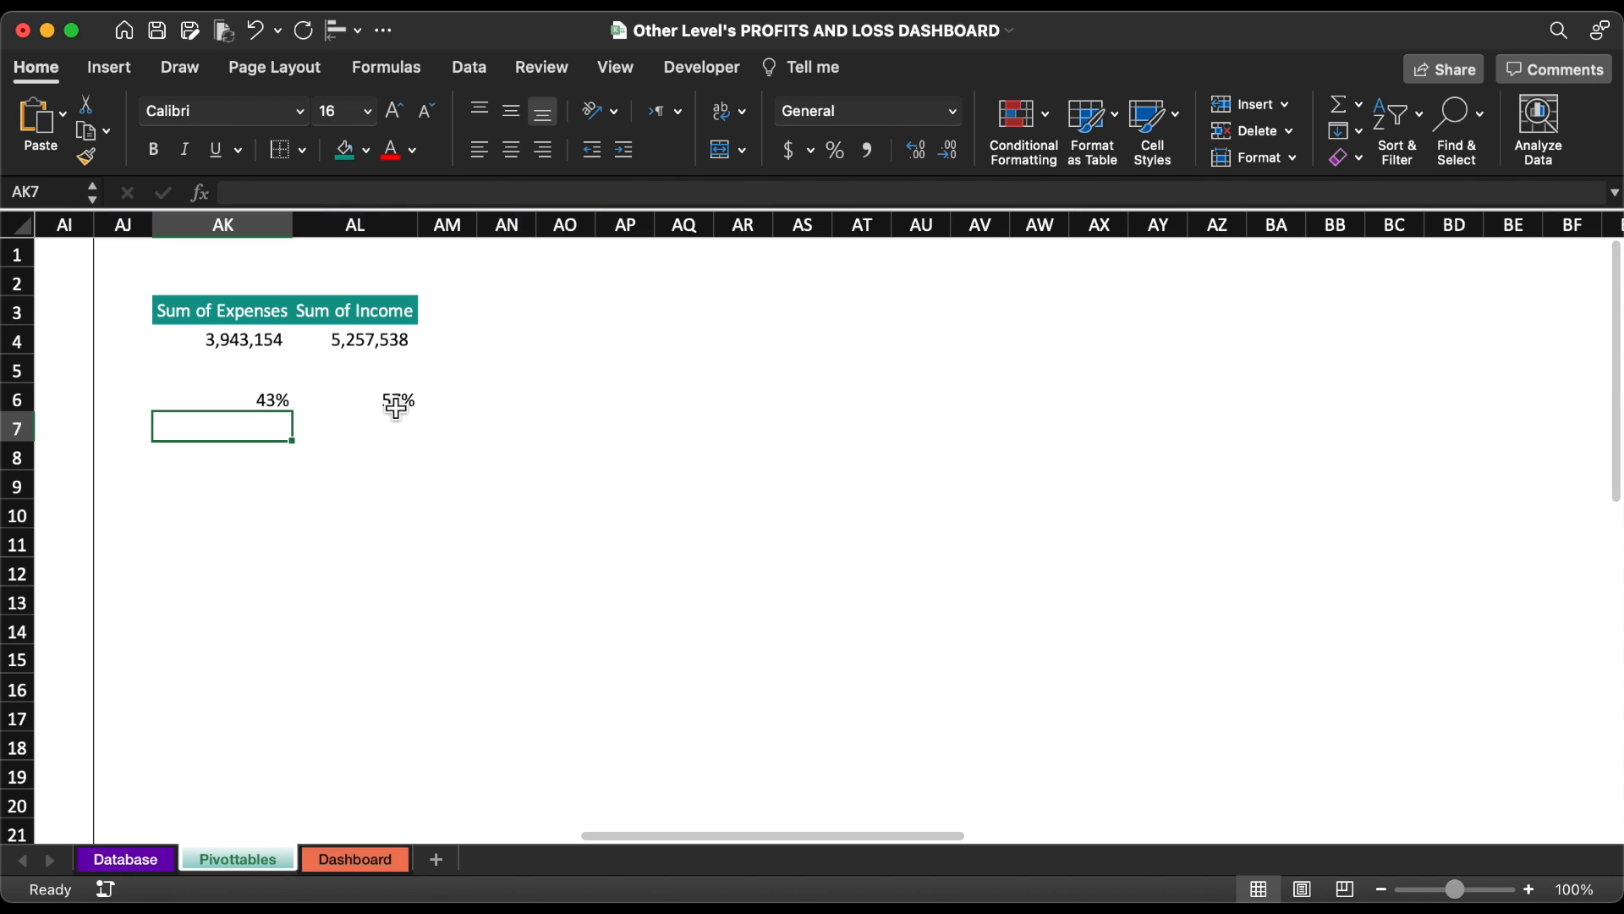
click(396, 406)
key(Return)
- Link the total text box in the Income card to =Pivottables!AL4
click(381, 710)
click(377, 194)
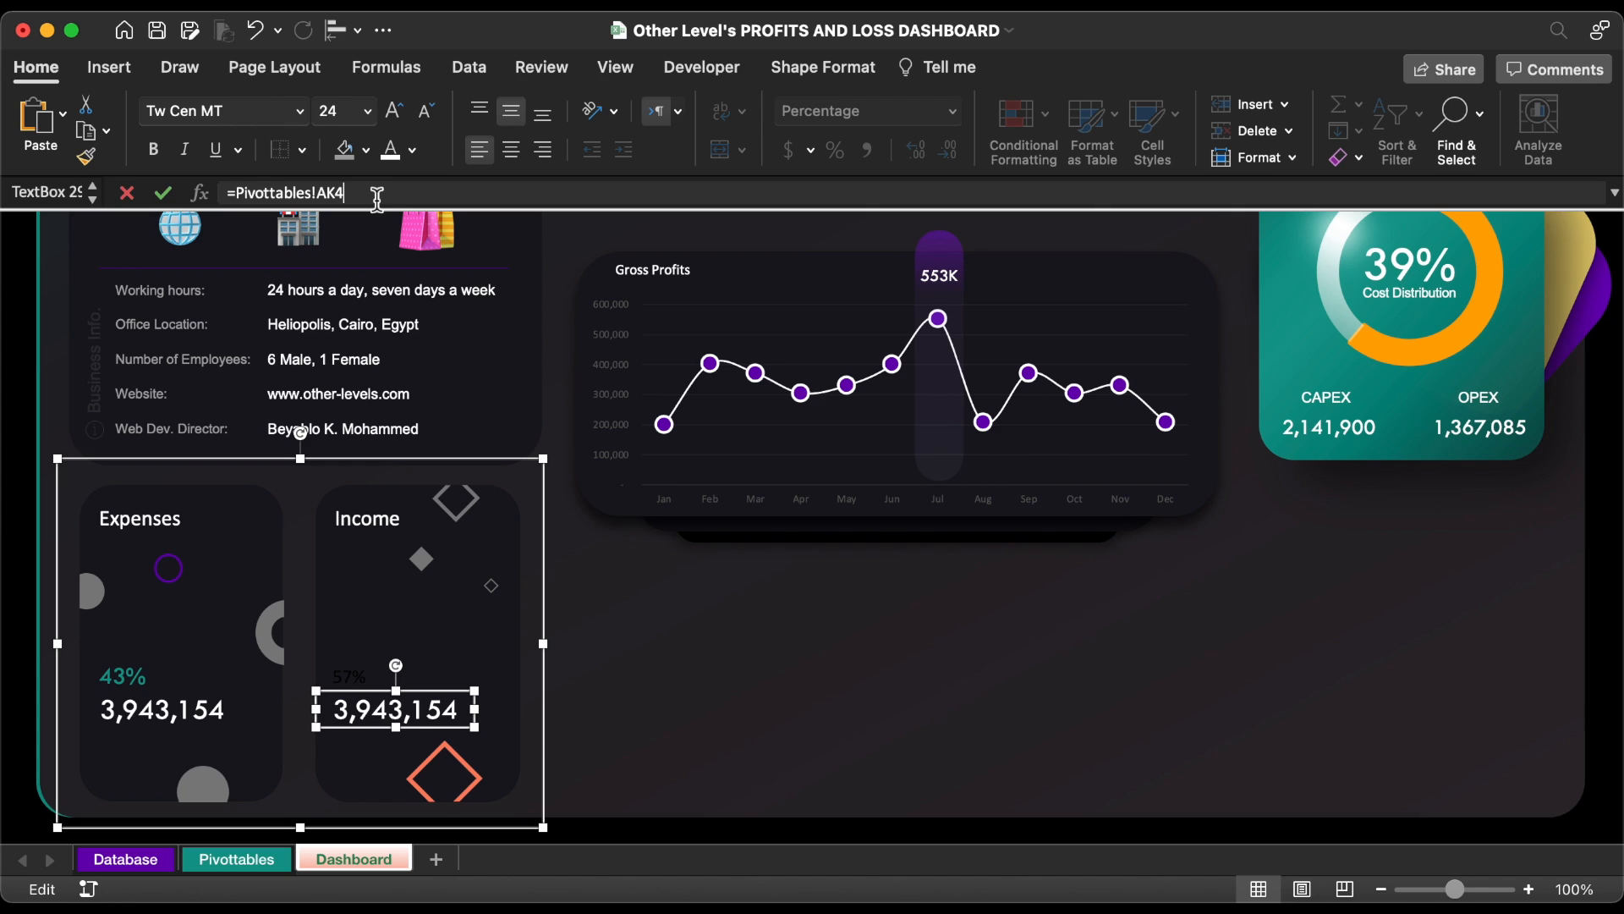
key(BackSpace)
key(BackSpace)
key(BackSpace)
key(BackSpace)
key(BackSpace)
key(BackSpace)
key(BackSpace)
key(BackSpace)
key(BackSpace)
key(BackSpace)
key(BackSpace)
key(BackSpace)
key(BackSpace)
key(BackSpace)
key(BackSpace)
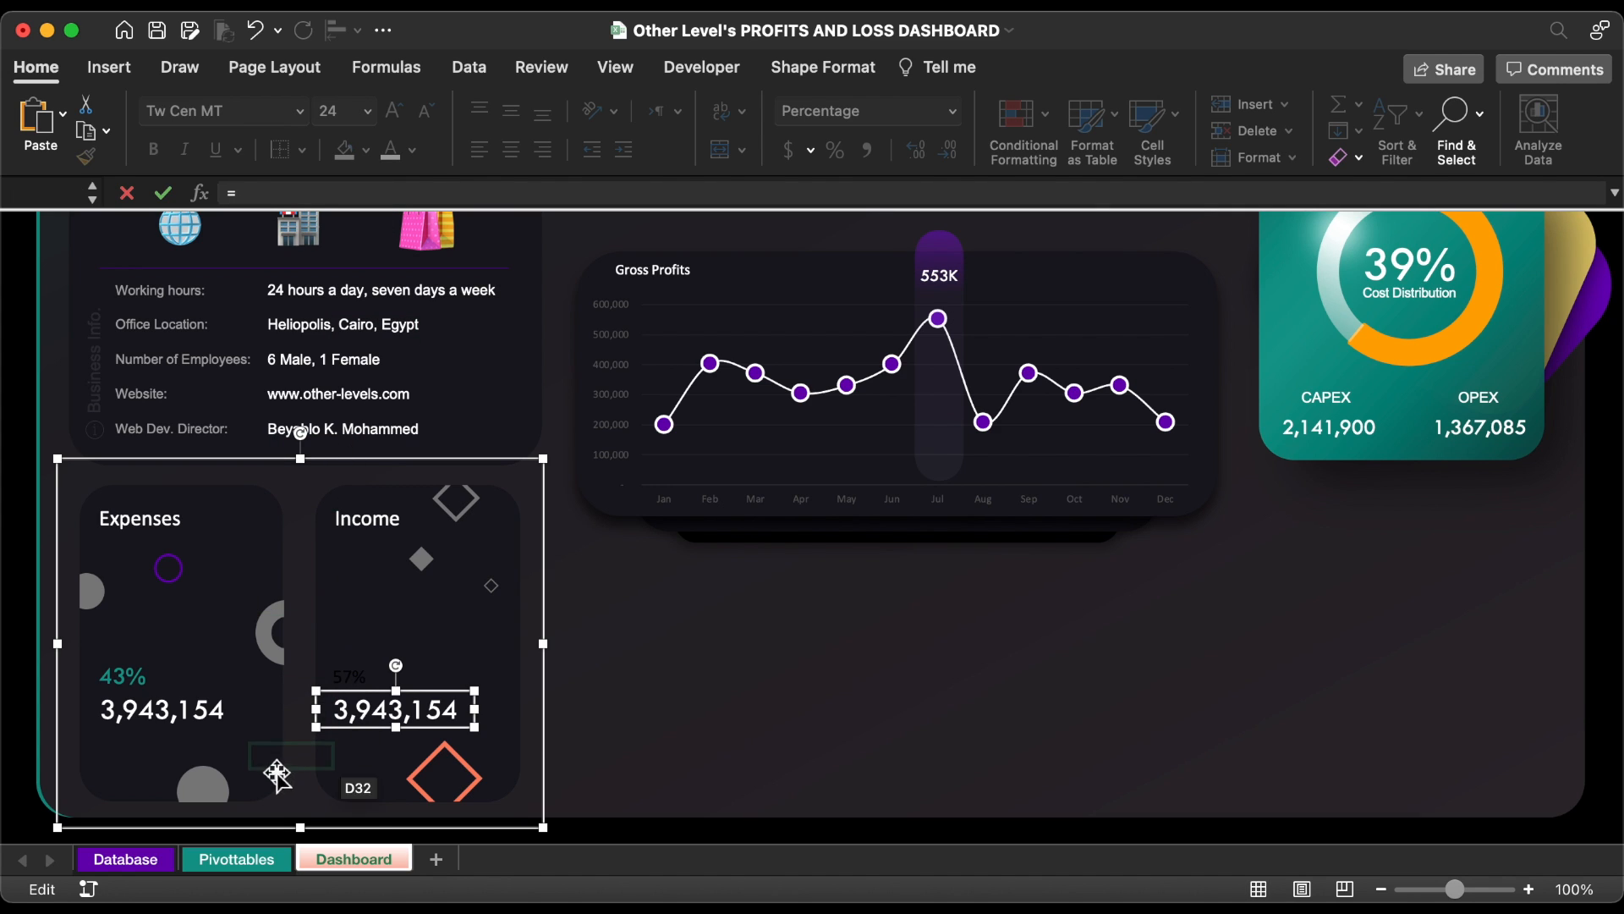
click(253, 859)
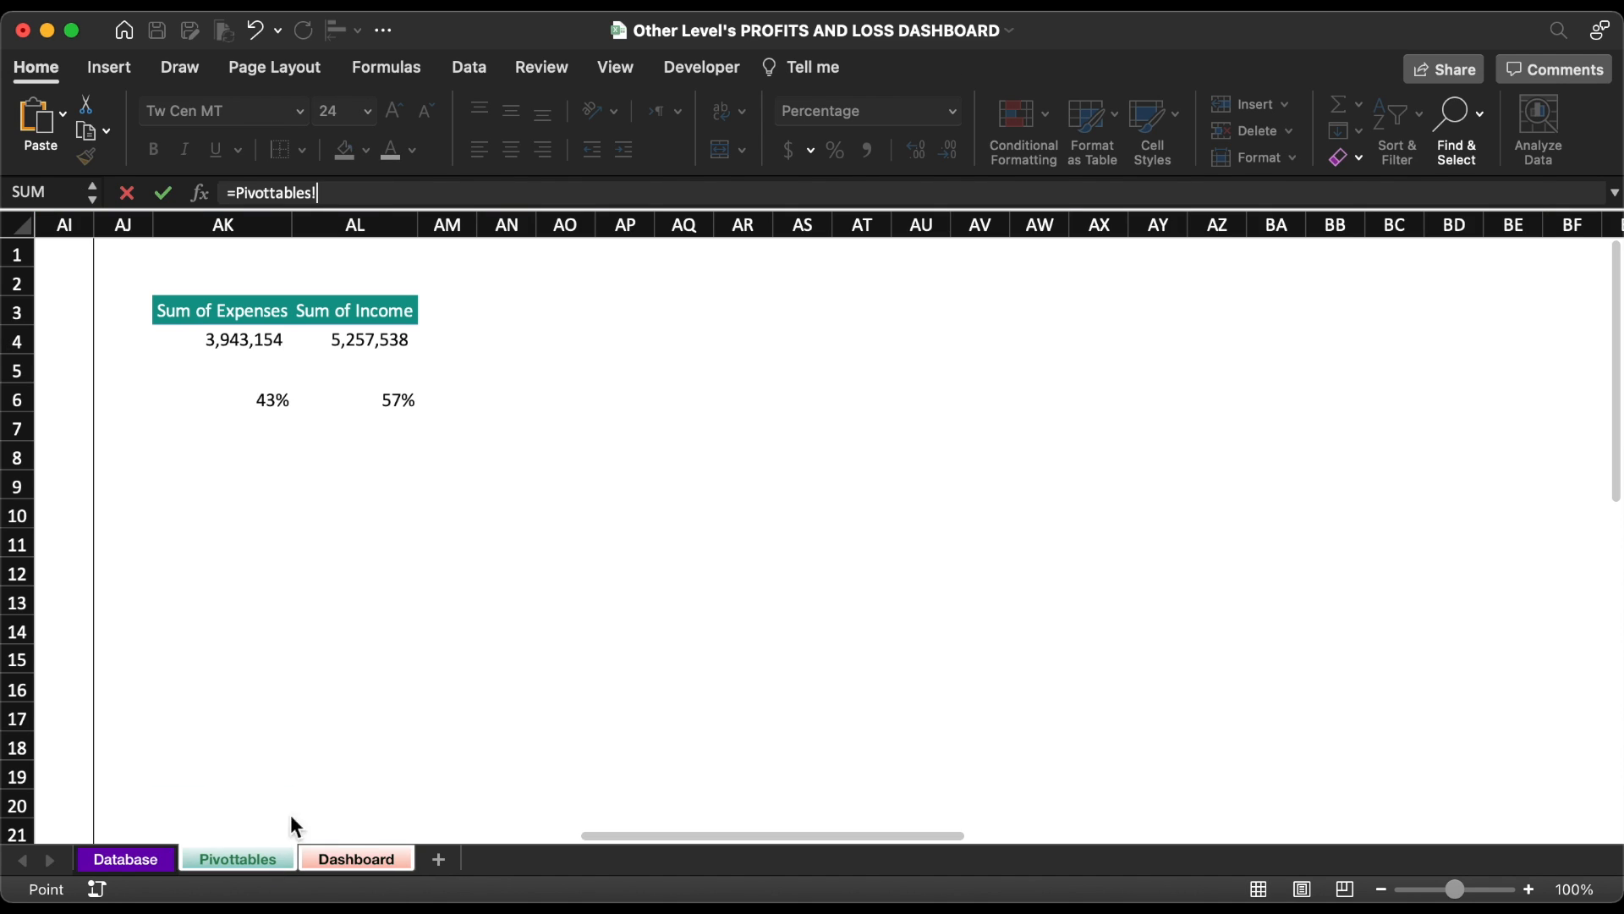
click(390, 342)
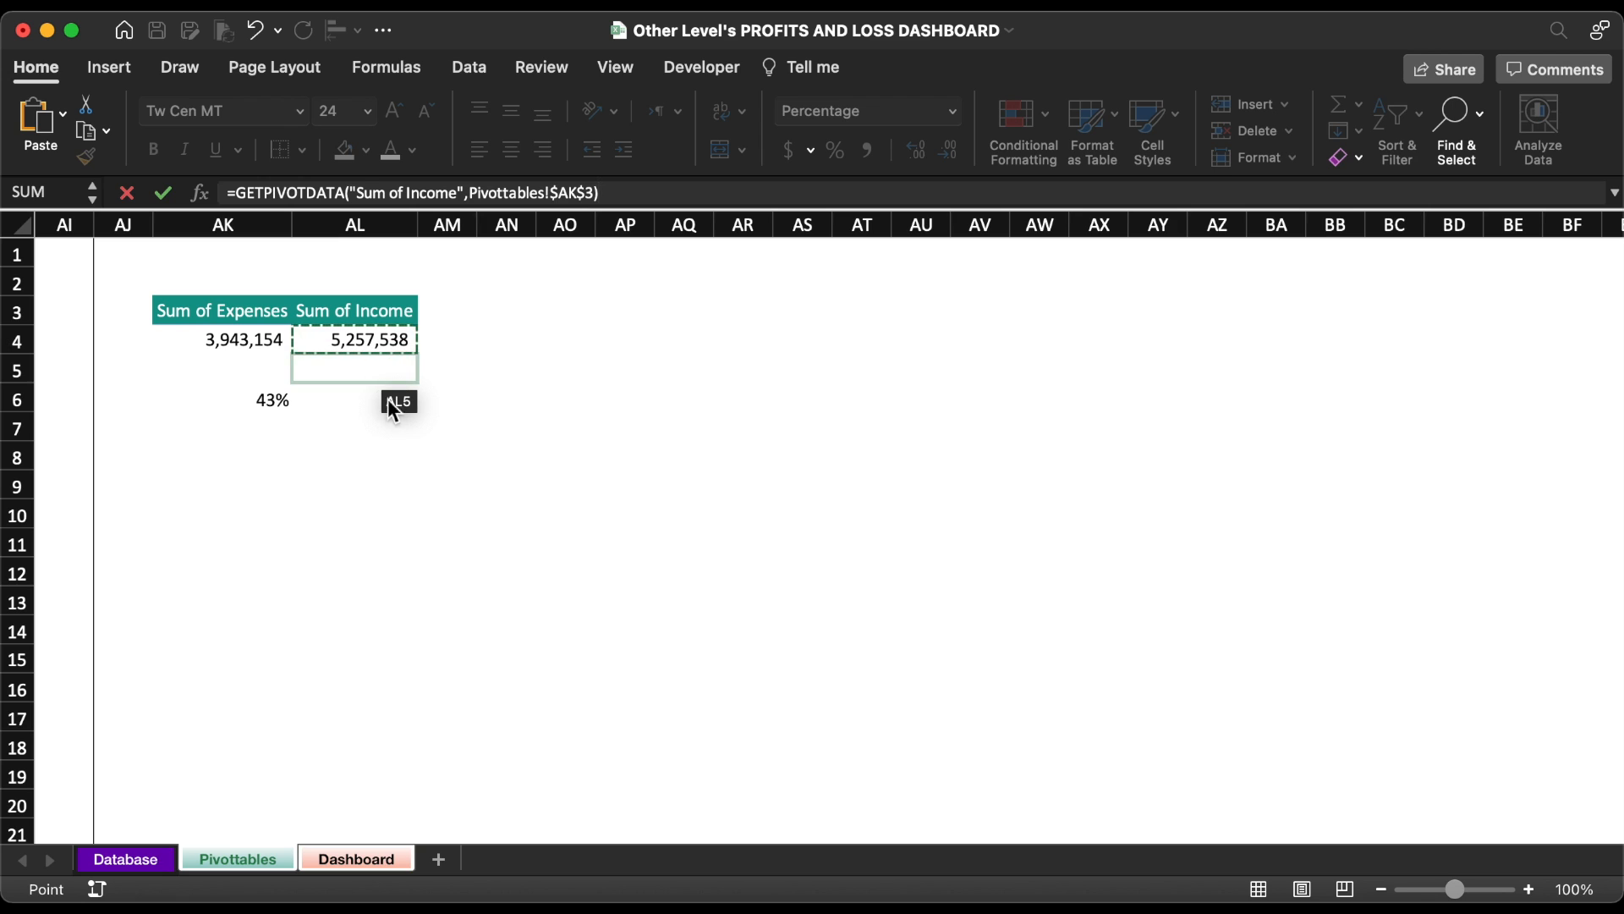
click(388, 378)
key(BackSpace)
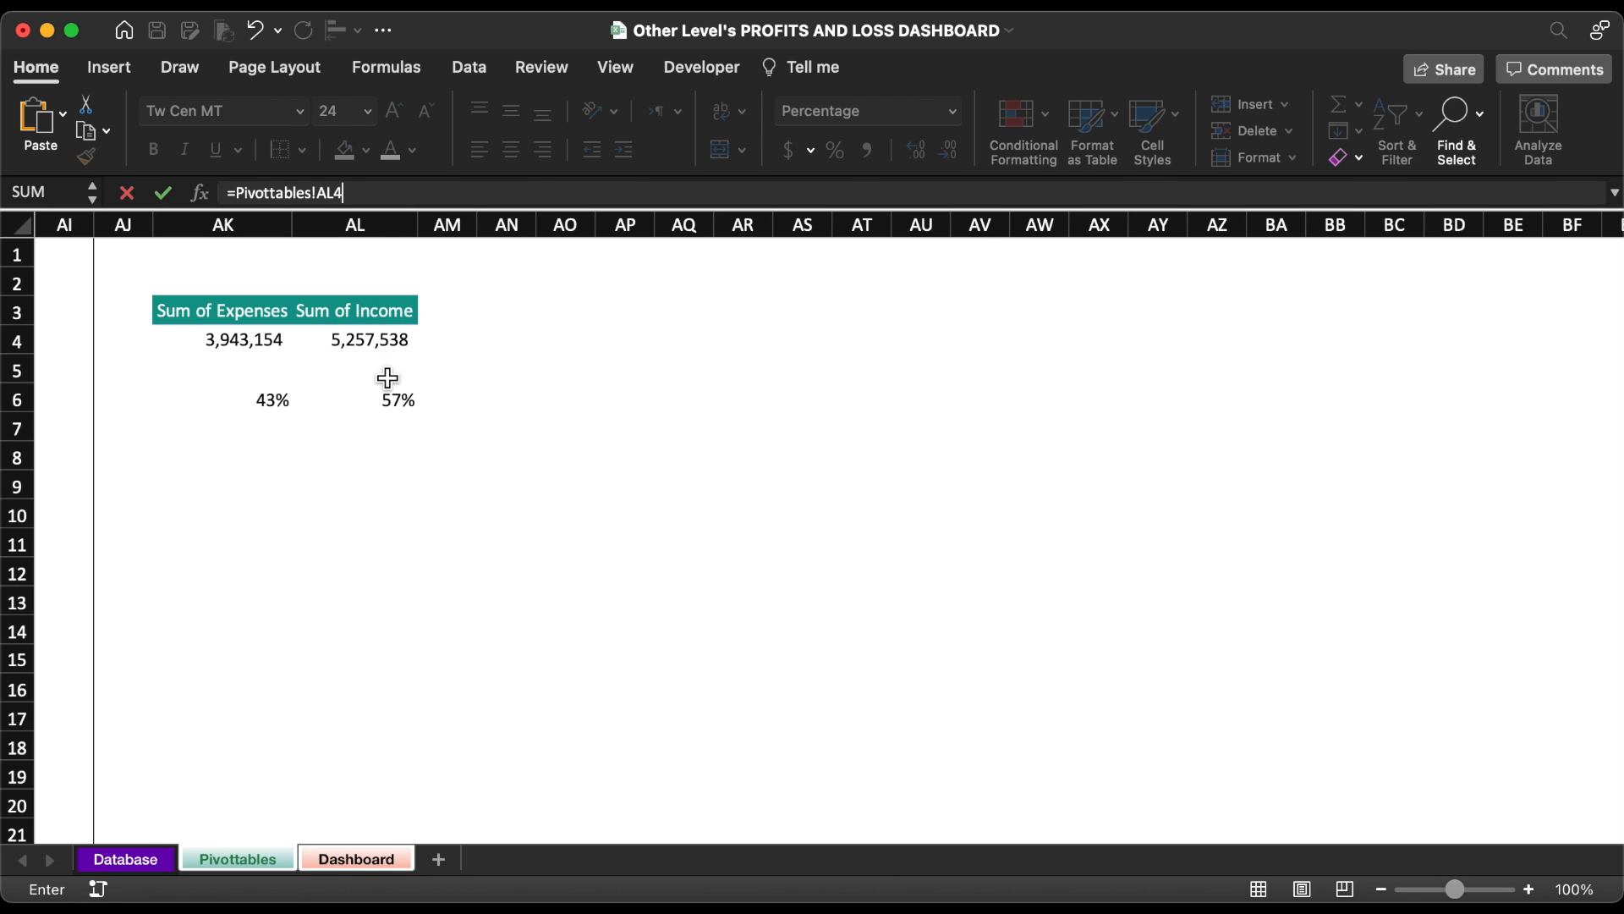
key(Return)
- Copy the formatting of the Expenses total and percentage onto the matching text boxes in the Income card
click(160, 707)
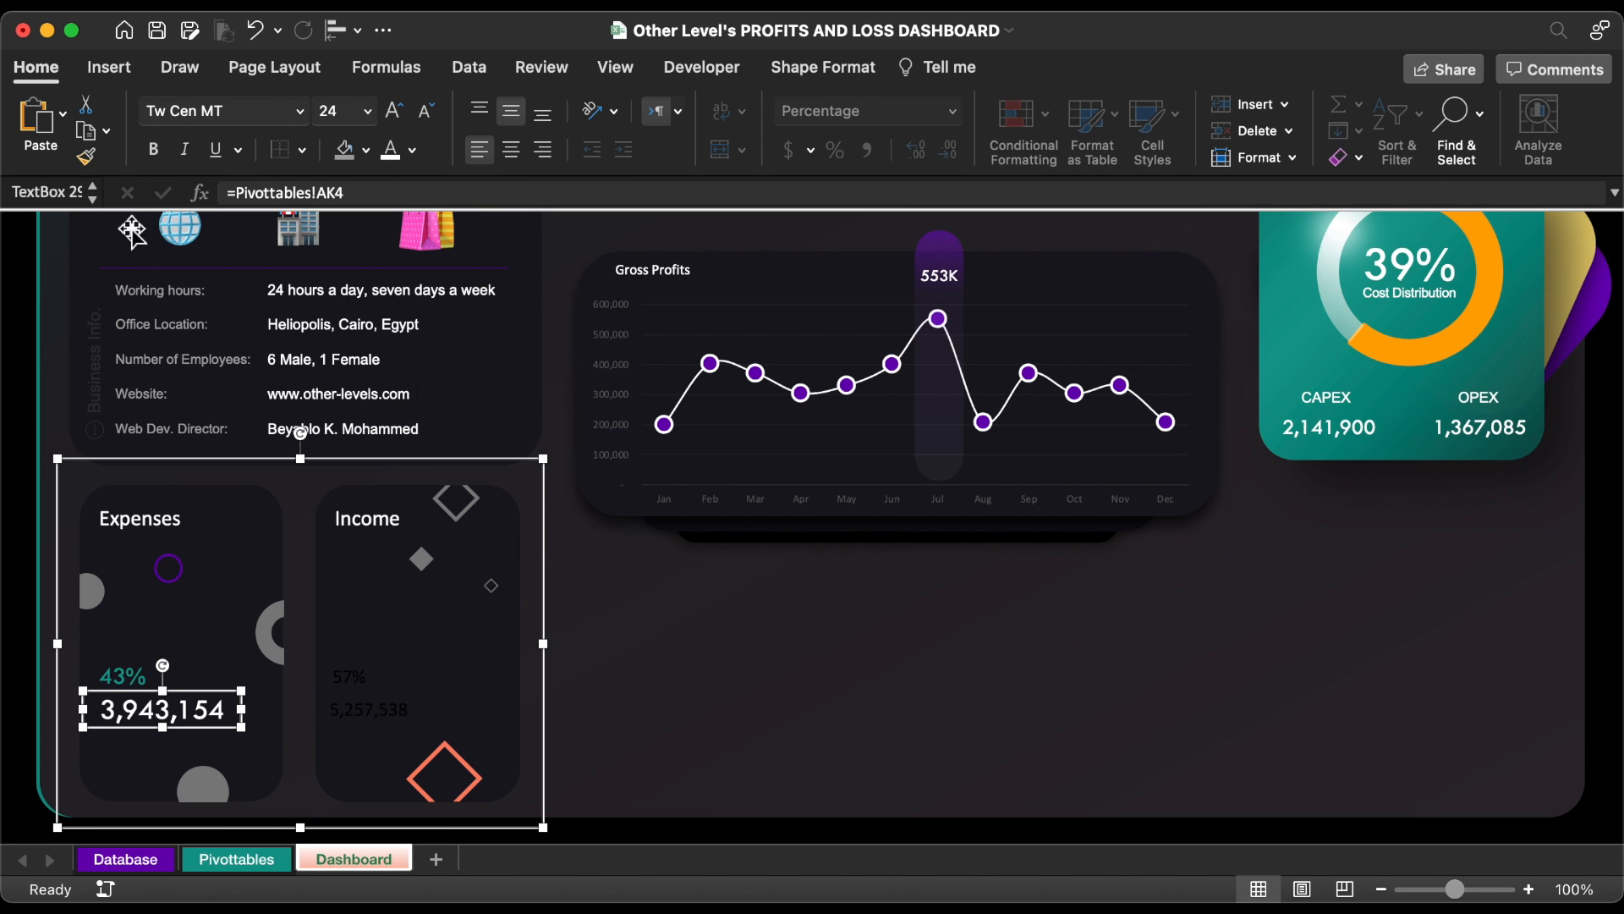
click(86, 156)
click(374, 719)
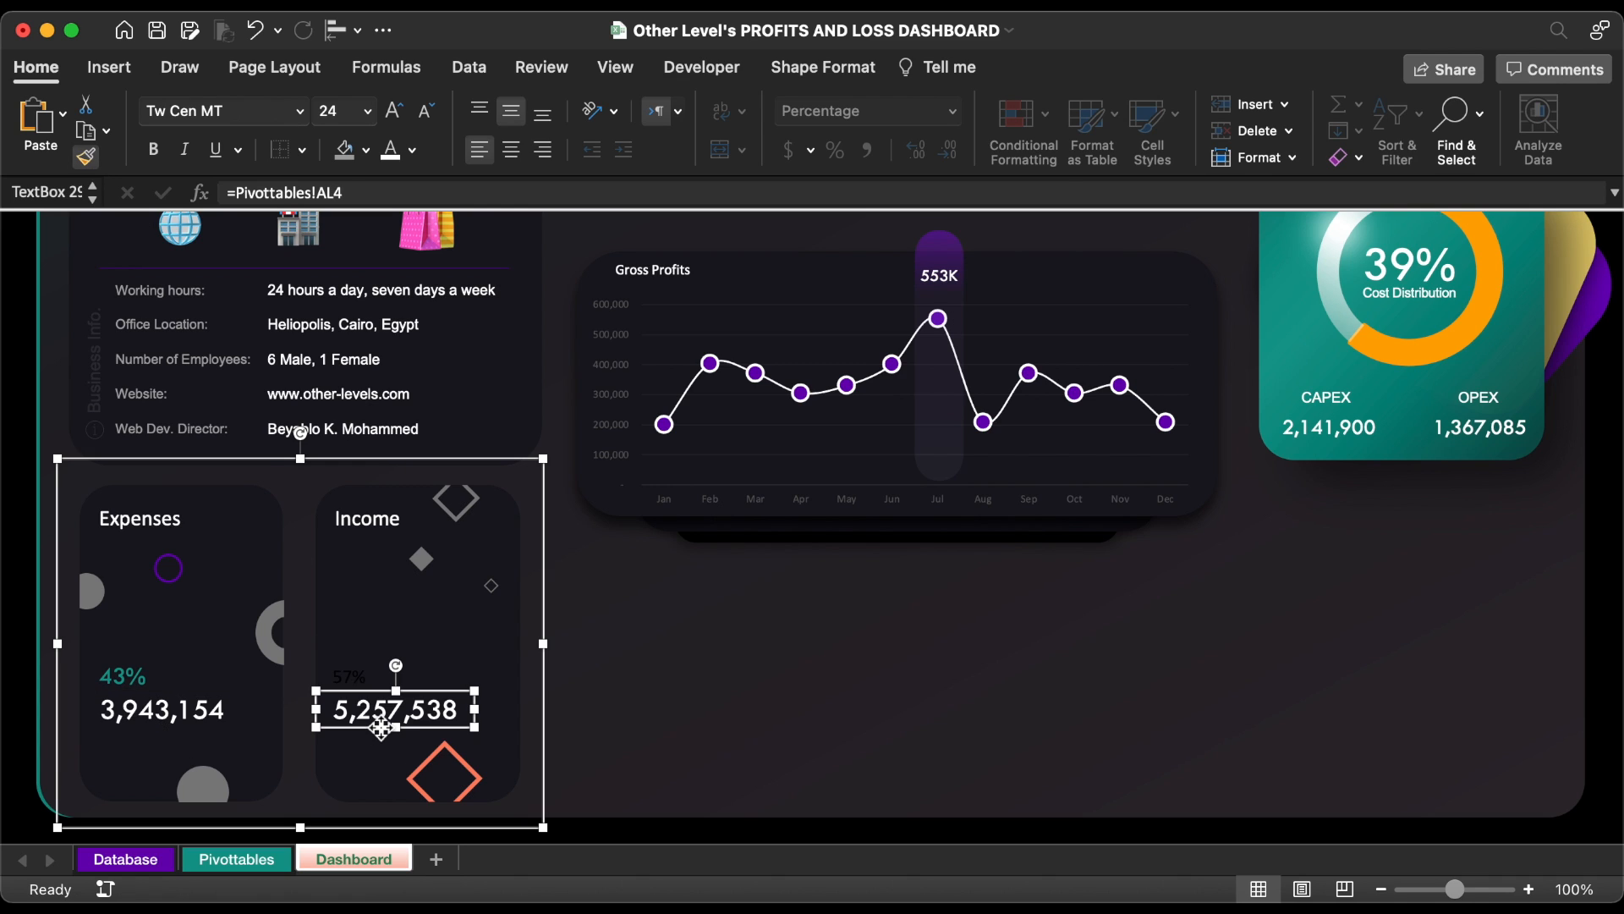
click(159, 675)
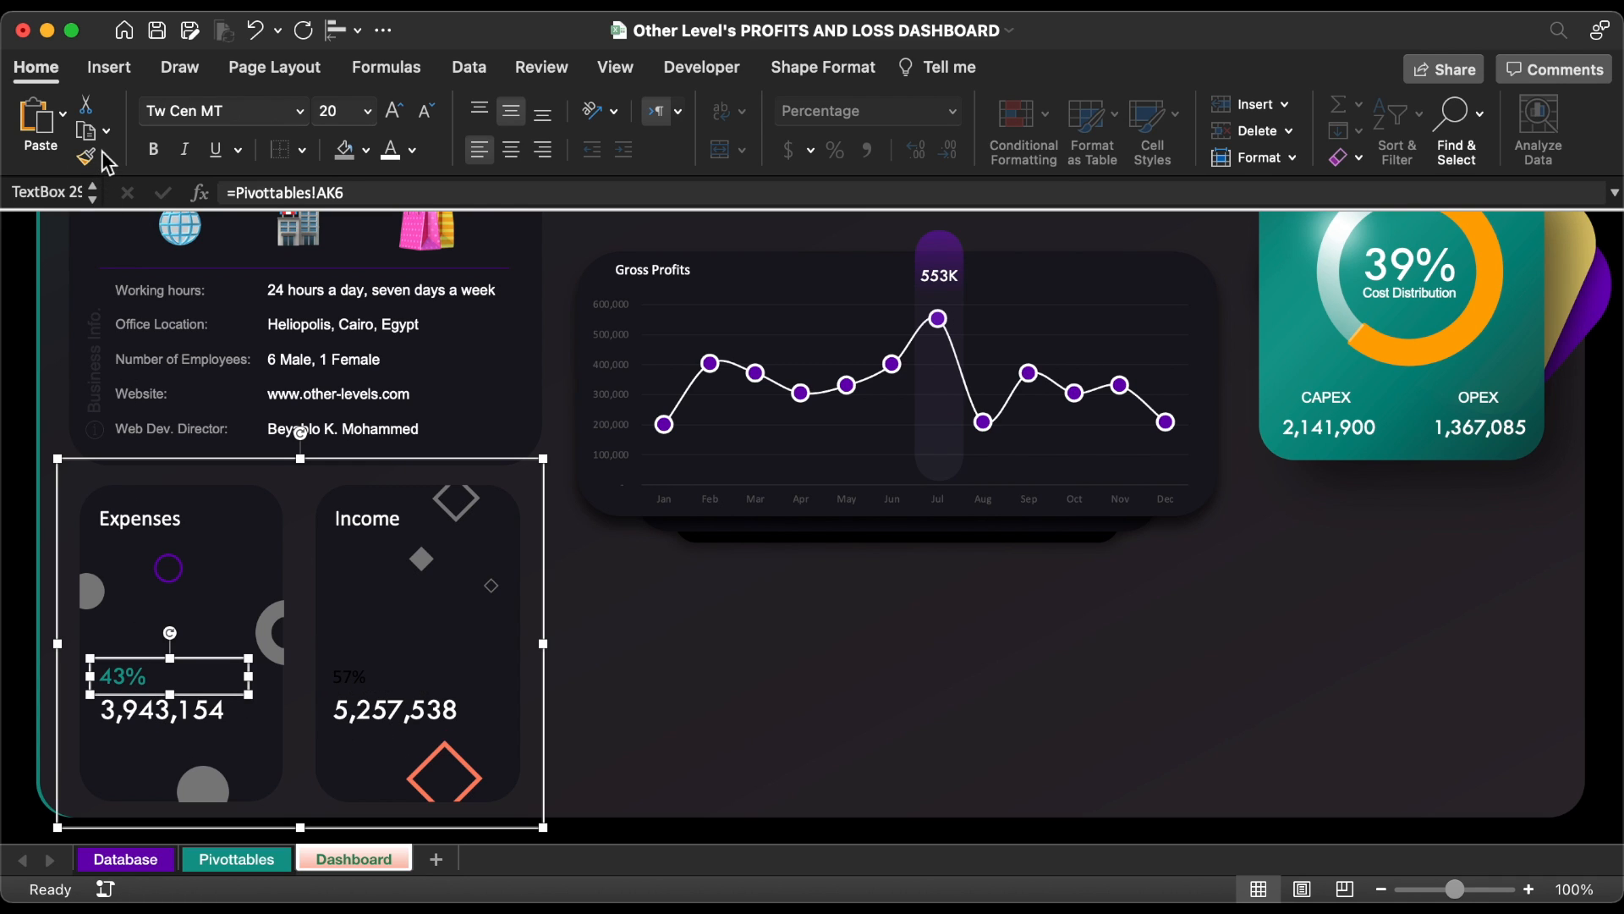
click(85, 156)
click(355, 681)
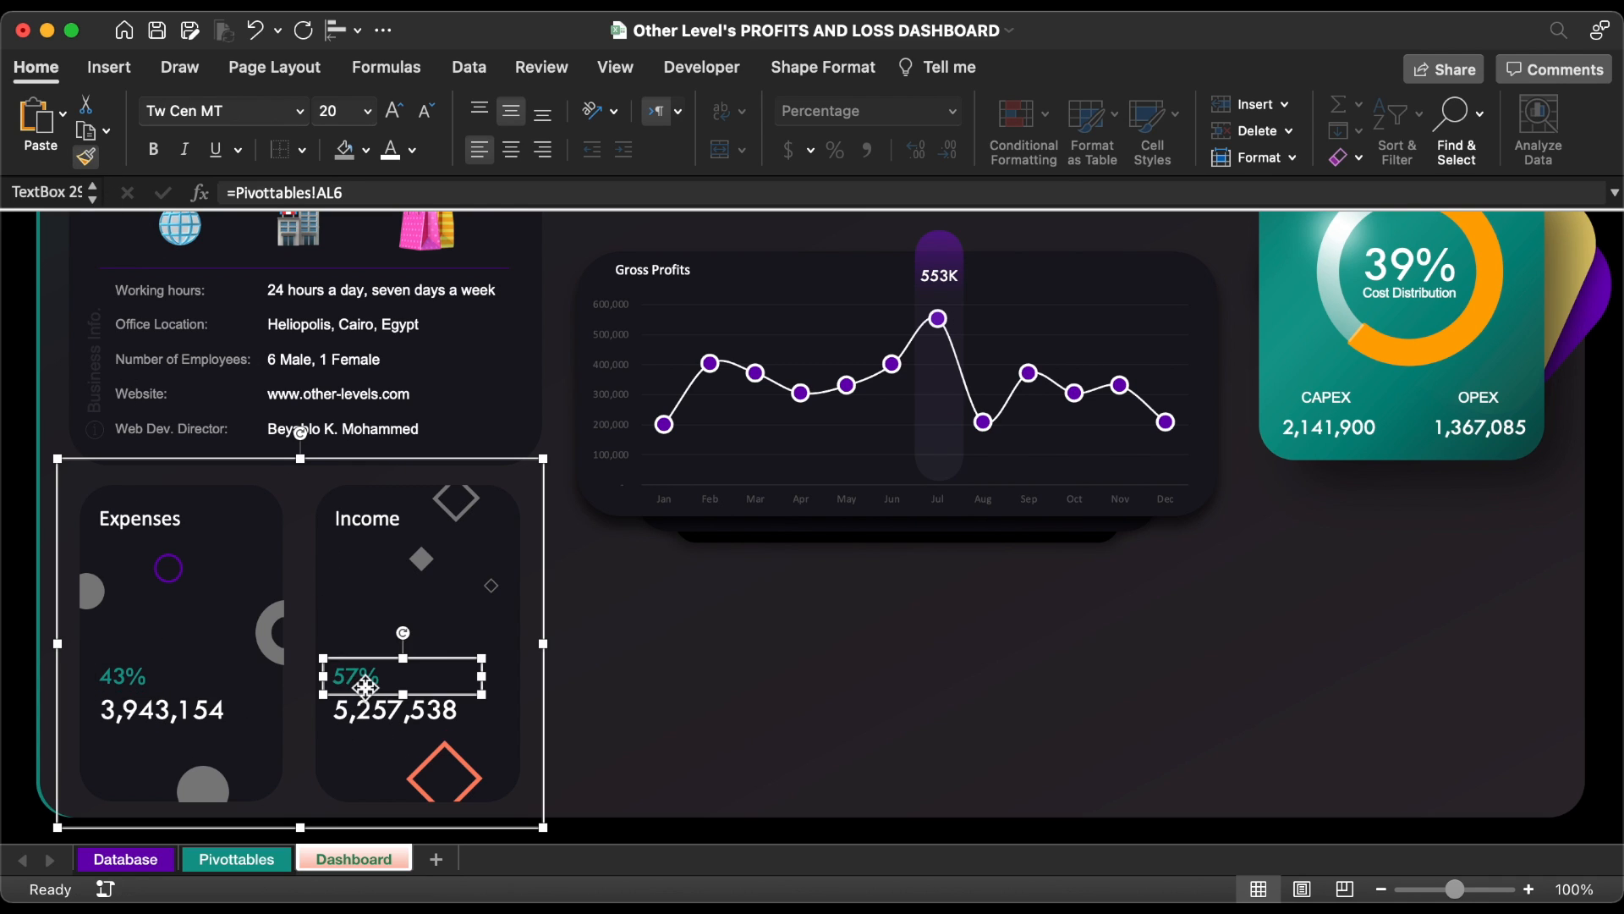
- Duplicate the Income card's background, size the copy 2.57" high by 8.4" wide, and place it below the Gross Profits card
click(750, 653)
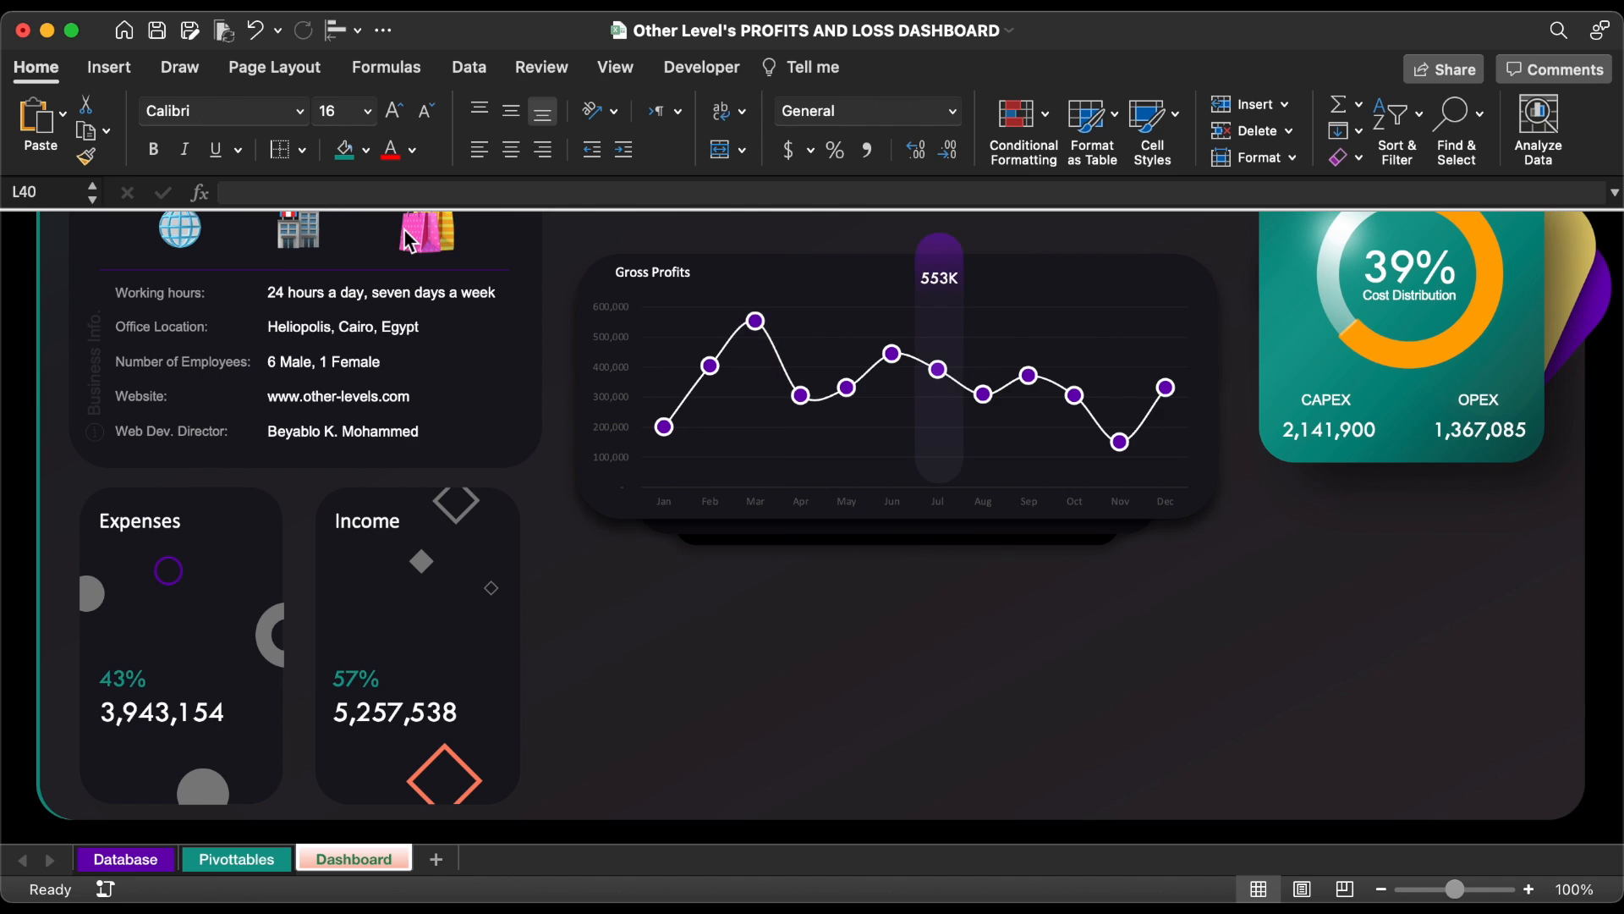
drag(438, 566, 681, 497)
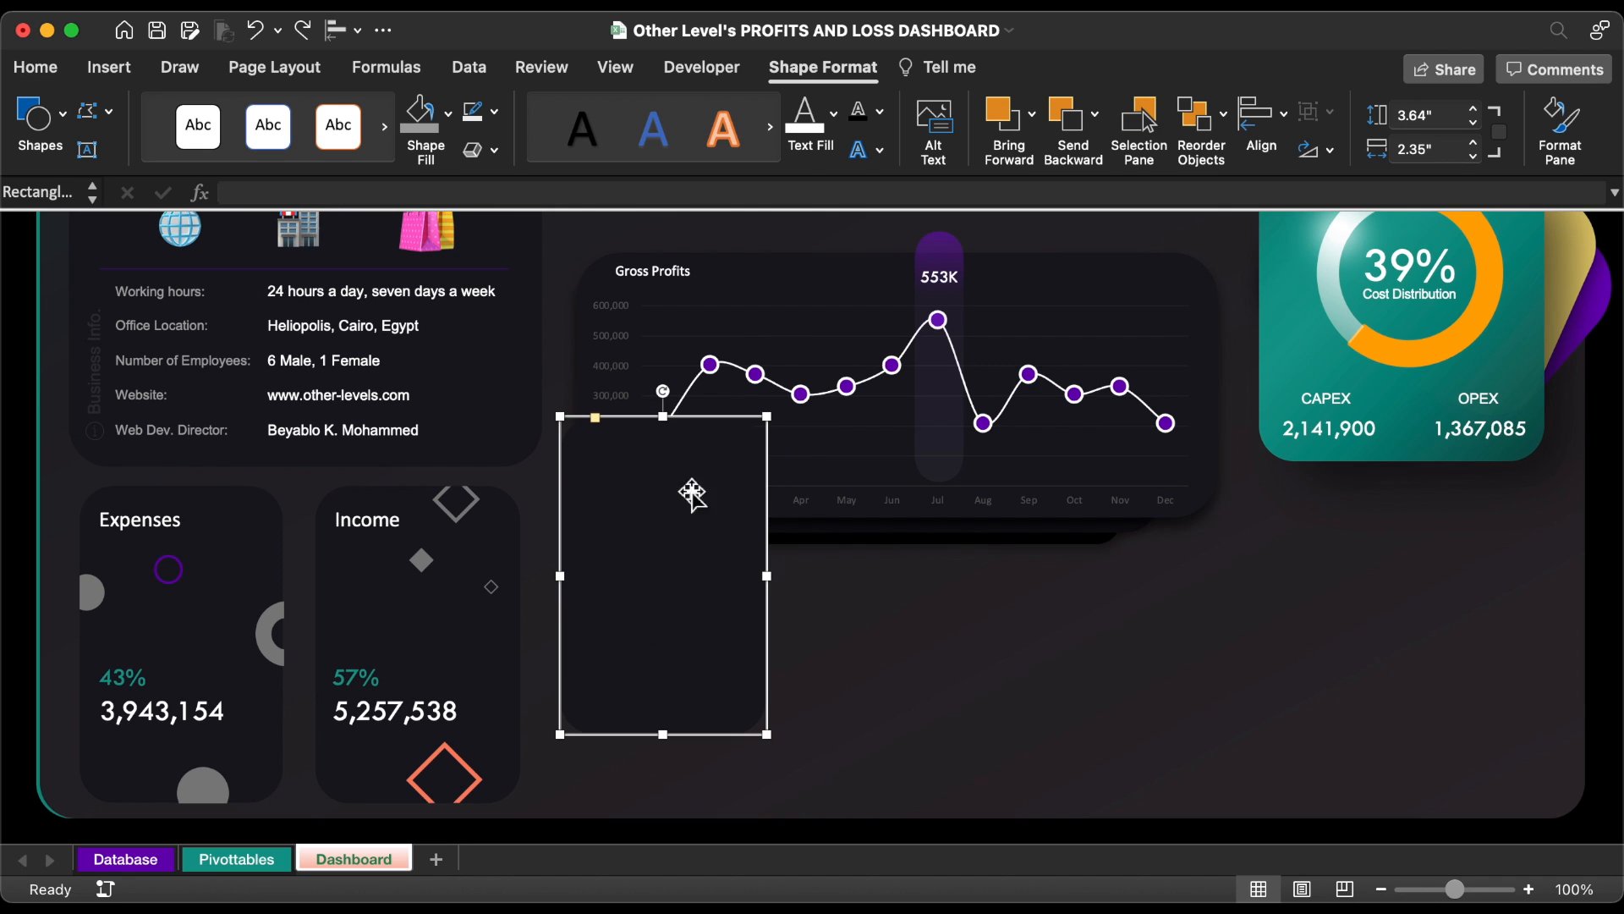
click(1447, 121)
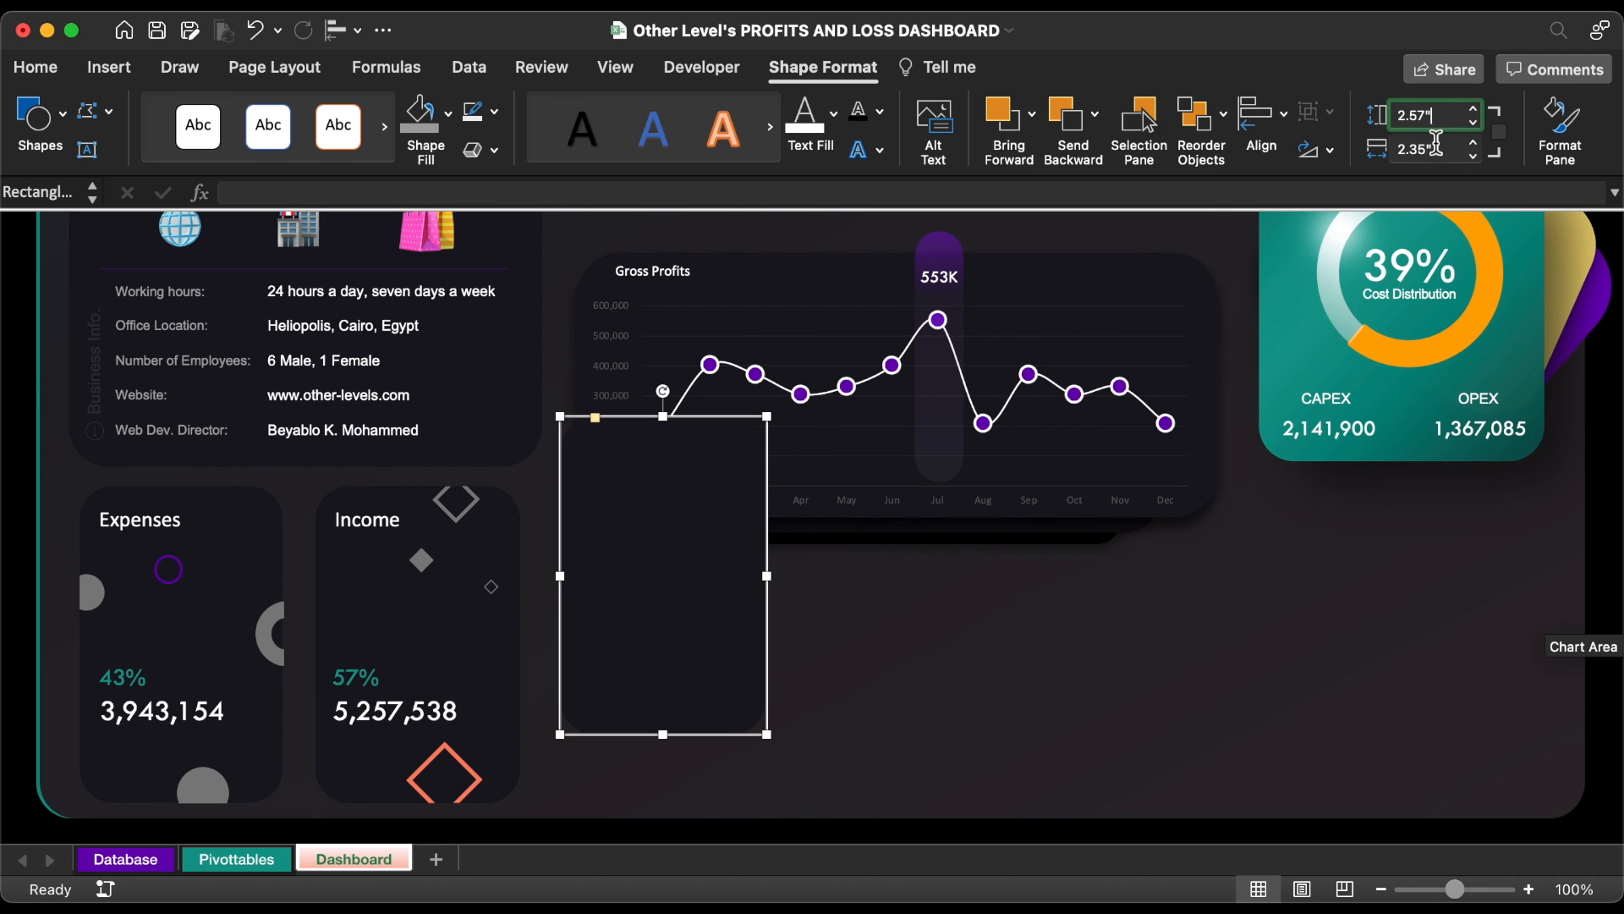
text(2.57)
click(1435, 153)
text(8.4)
key(Return)
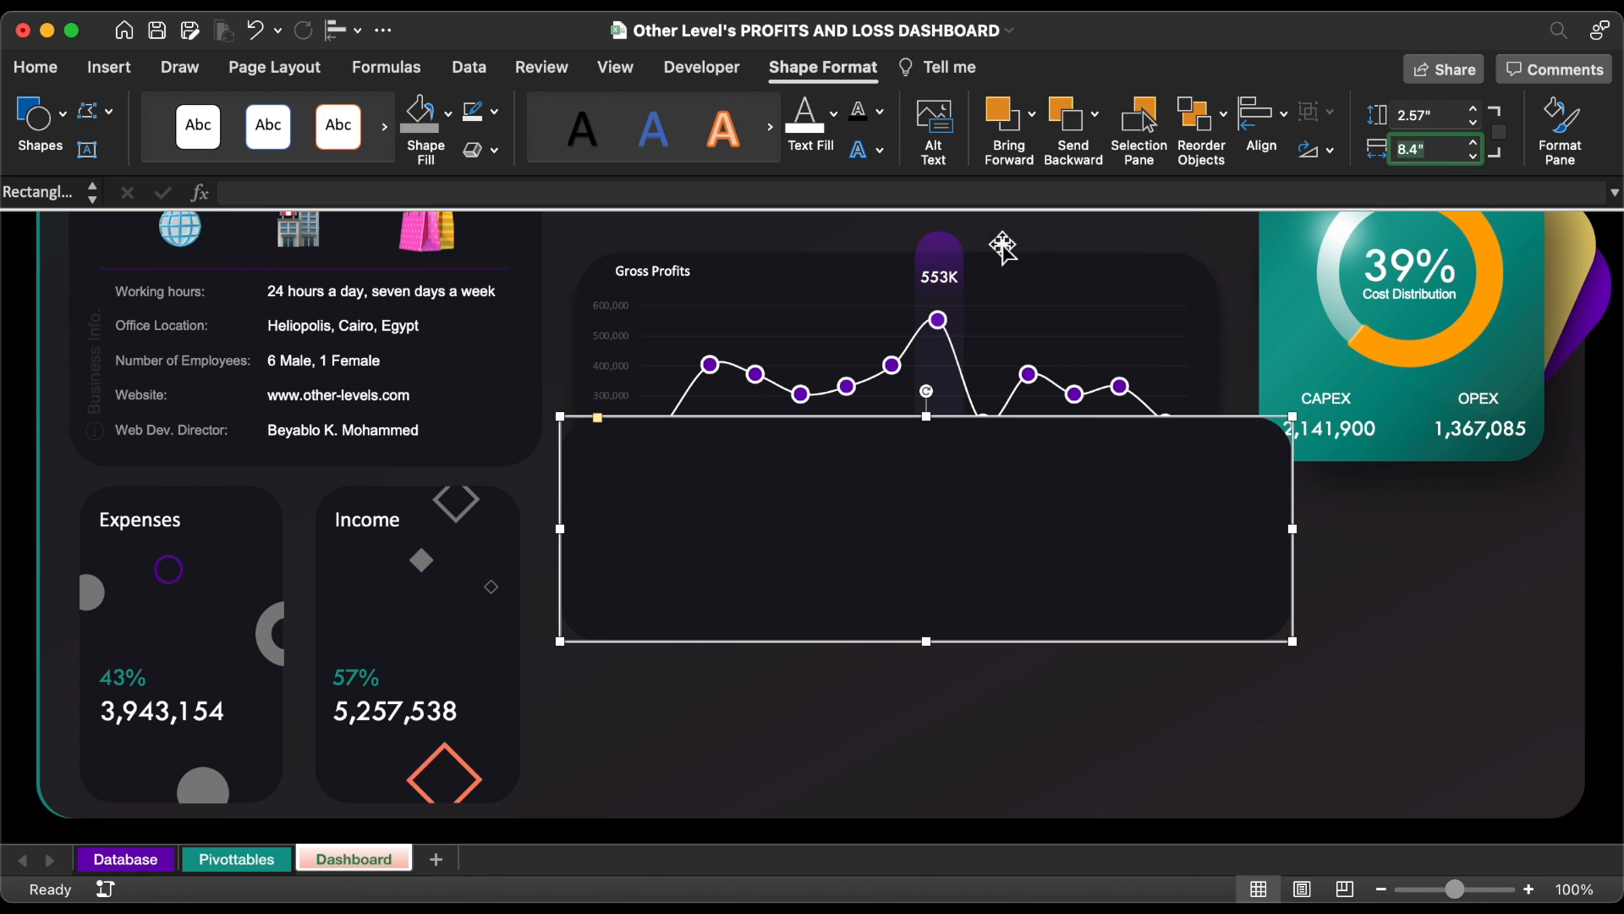
drag(917, 500, 903, 657)
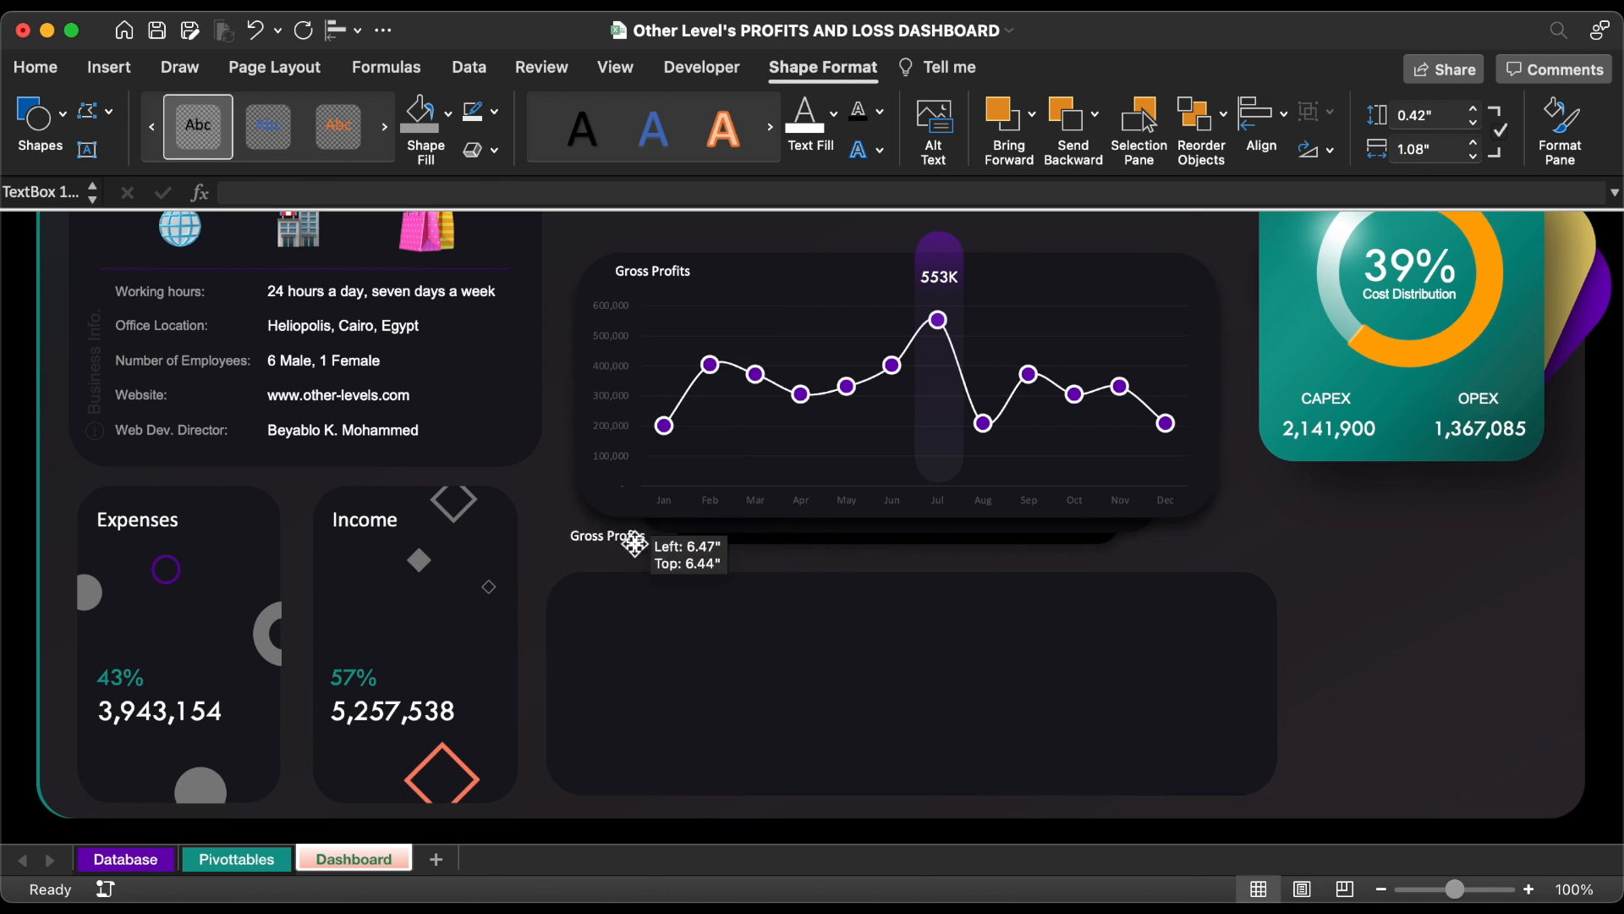
- Place a copy of the Gross Profits title in the new wide card, retitle it "Income and Expenses" and widen its box
drag(634, 544, 647, 579)
triple_click(647, 602)
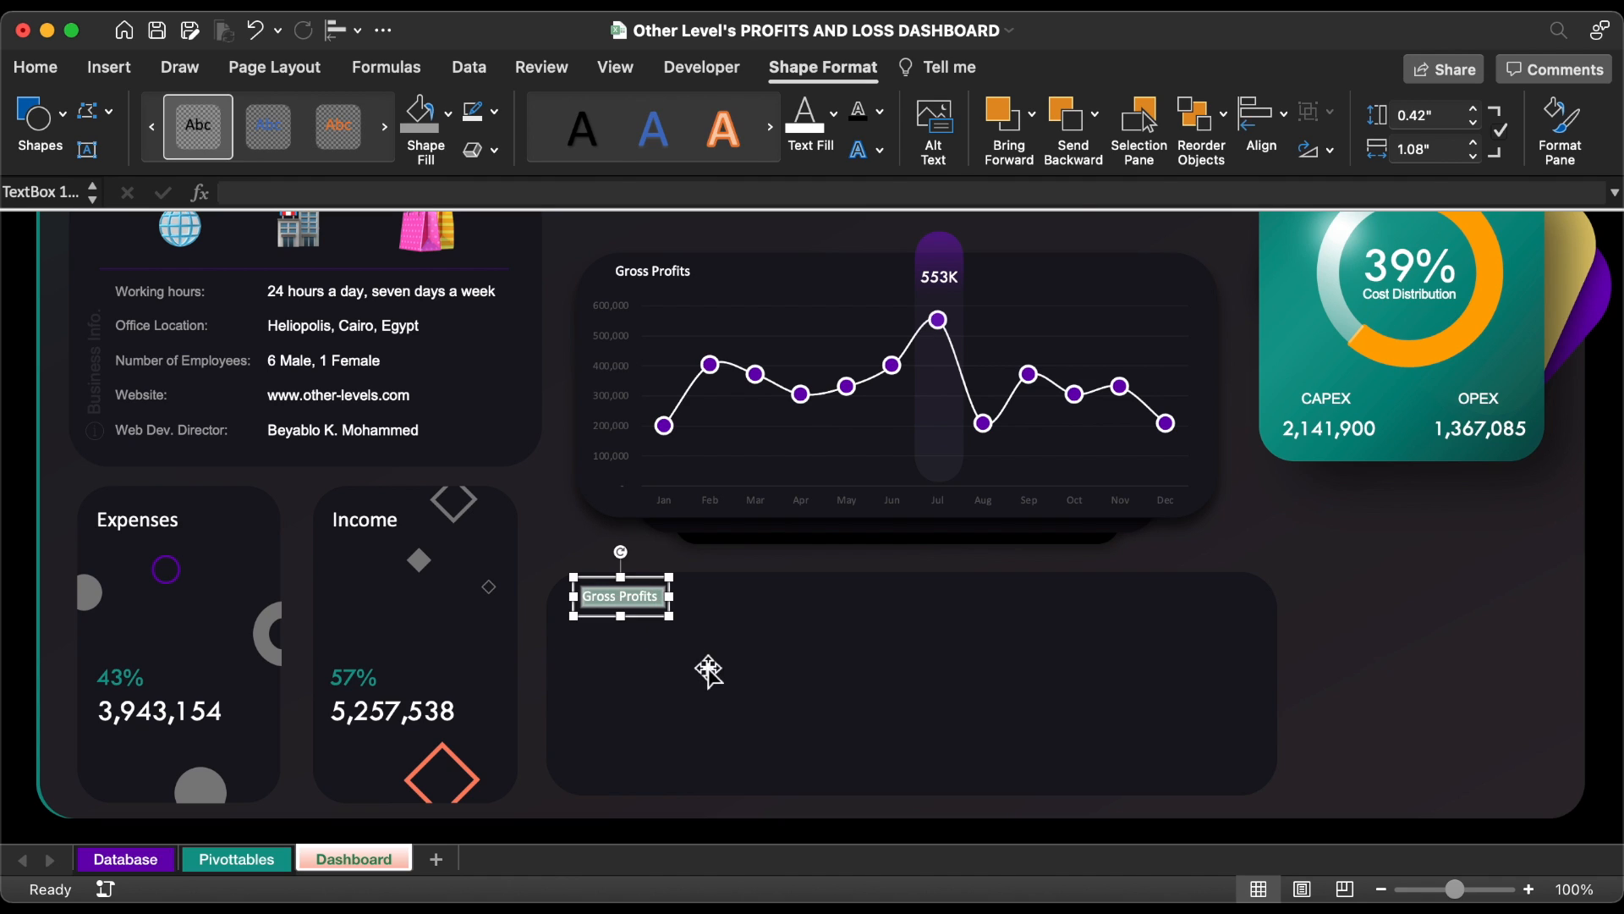
key(super+v)
drag(674, 600, 744, 598)
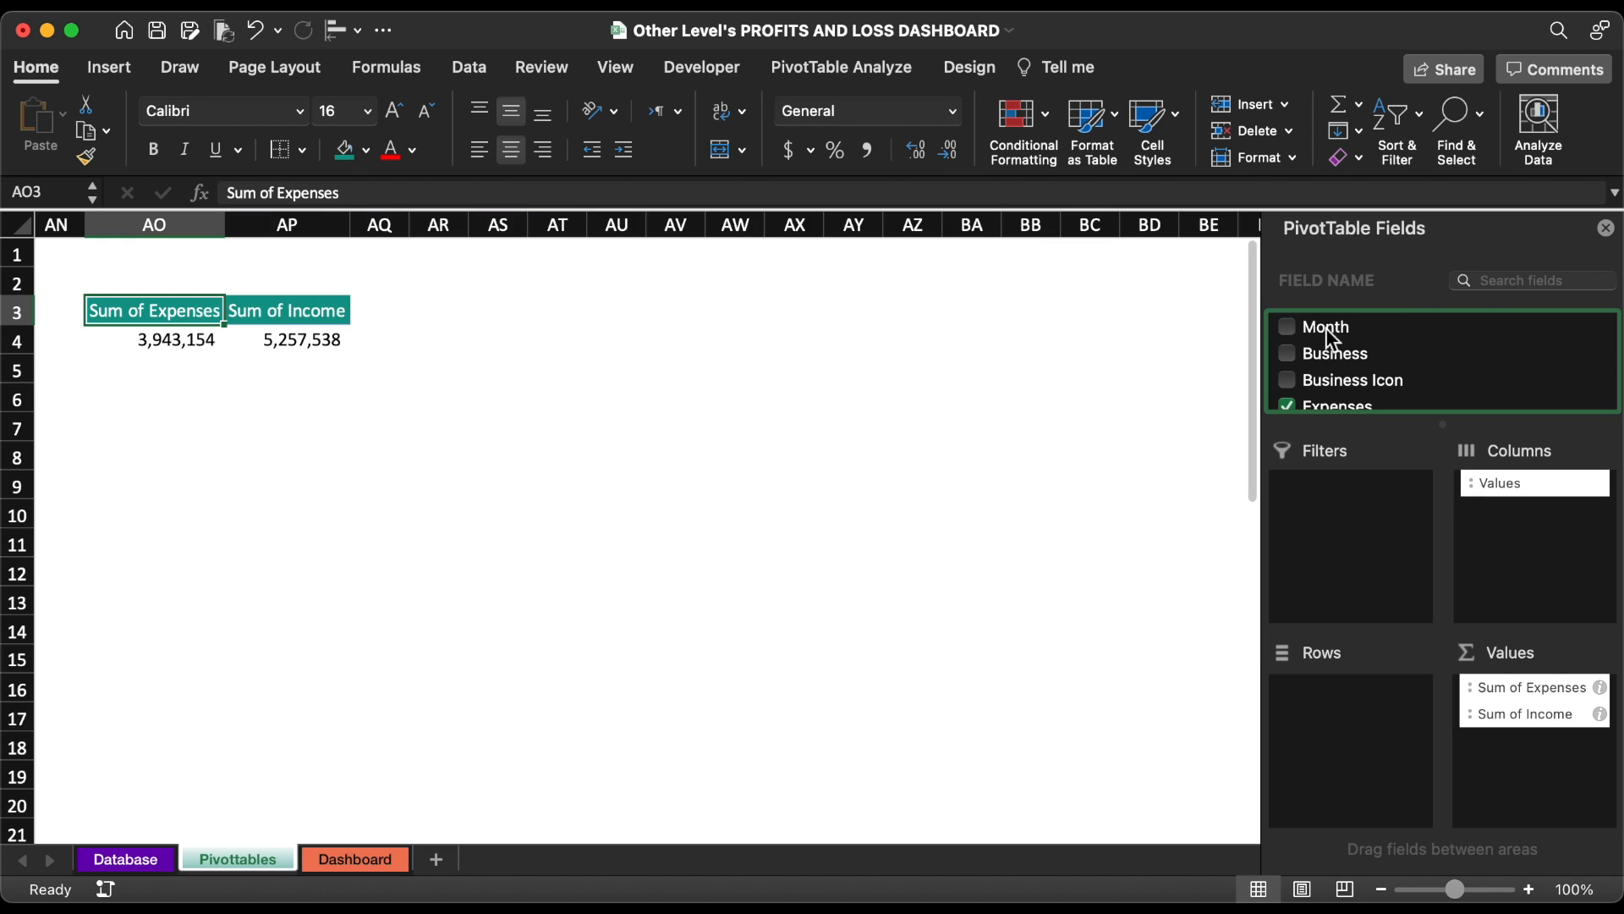
- Add Month to the rows of the pivot table at AO3 and insert a 2-D clustered column chart from it
drag(1326, 327, 1349, 749)
click(110, 68)
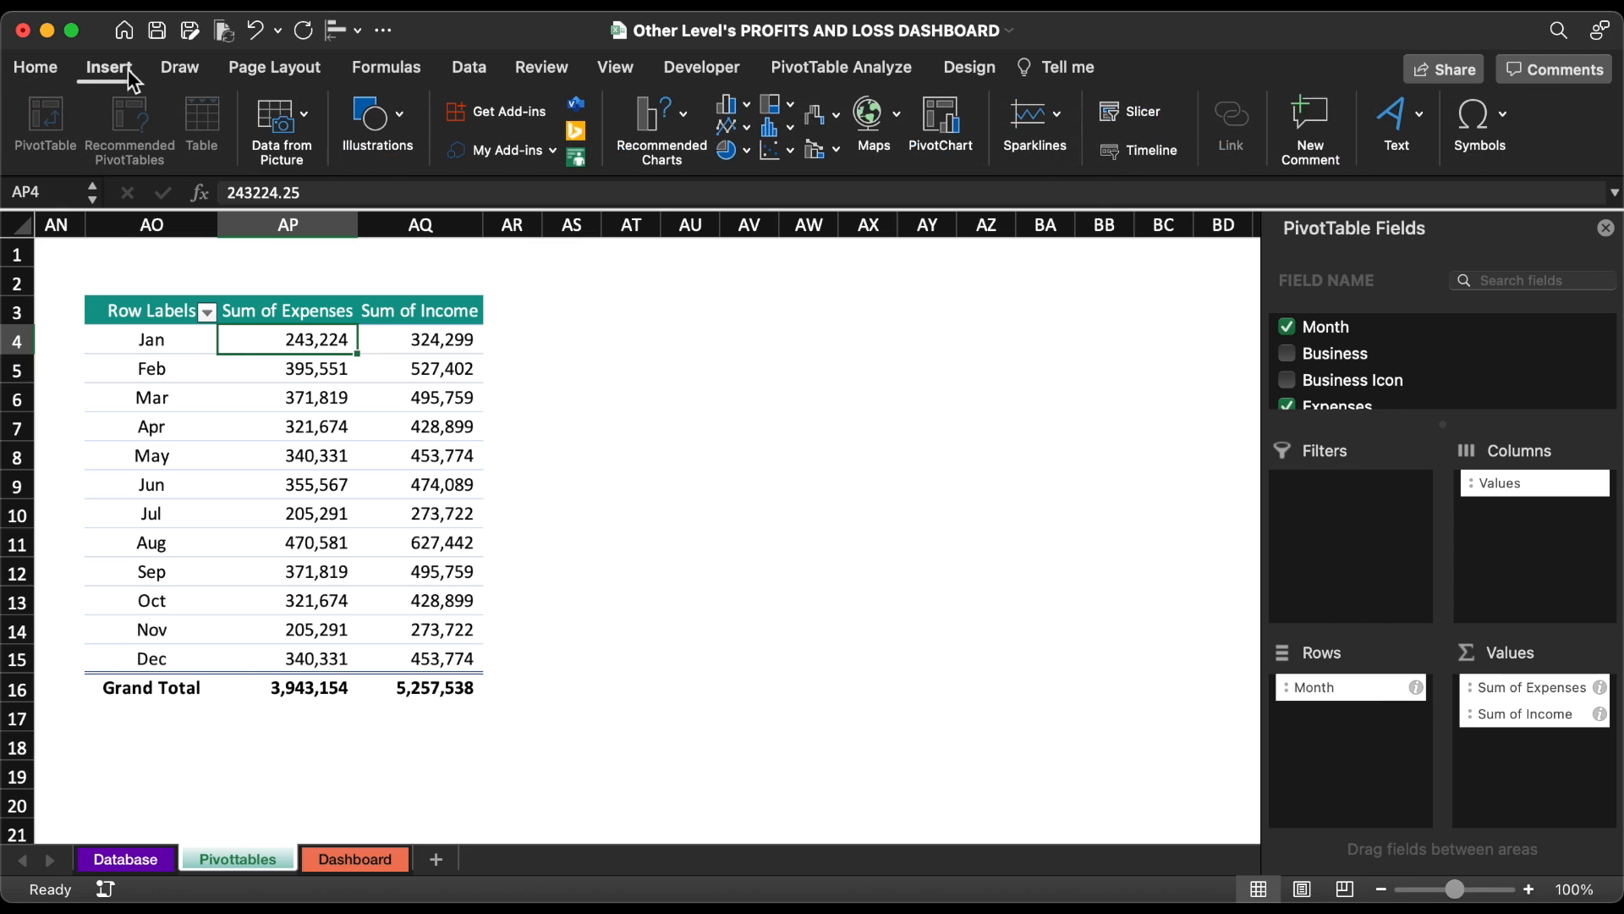
click(742, 110)
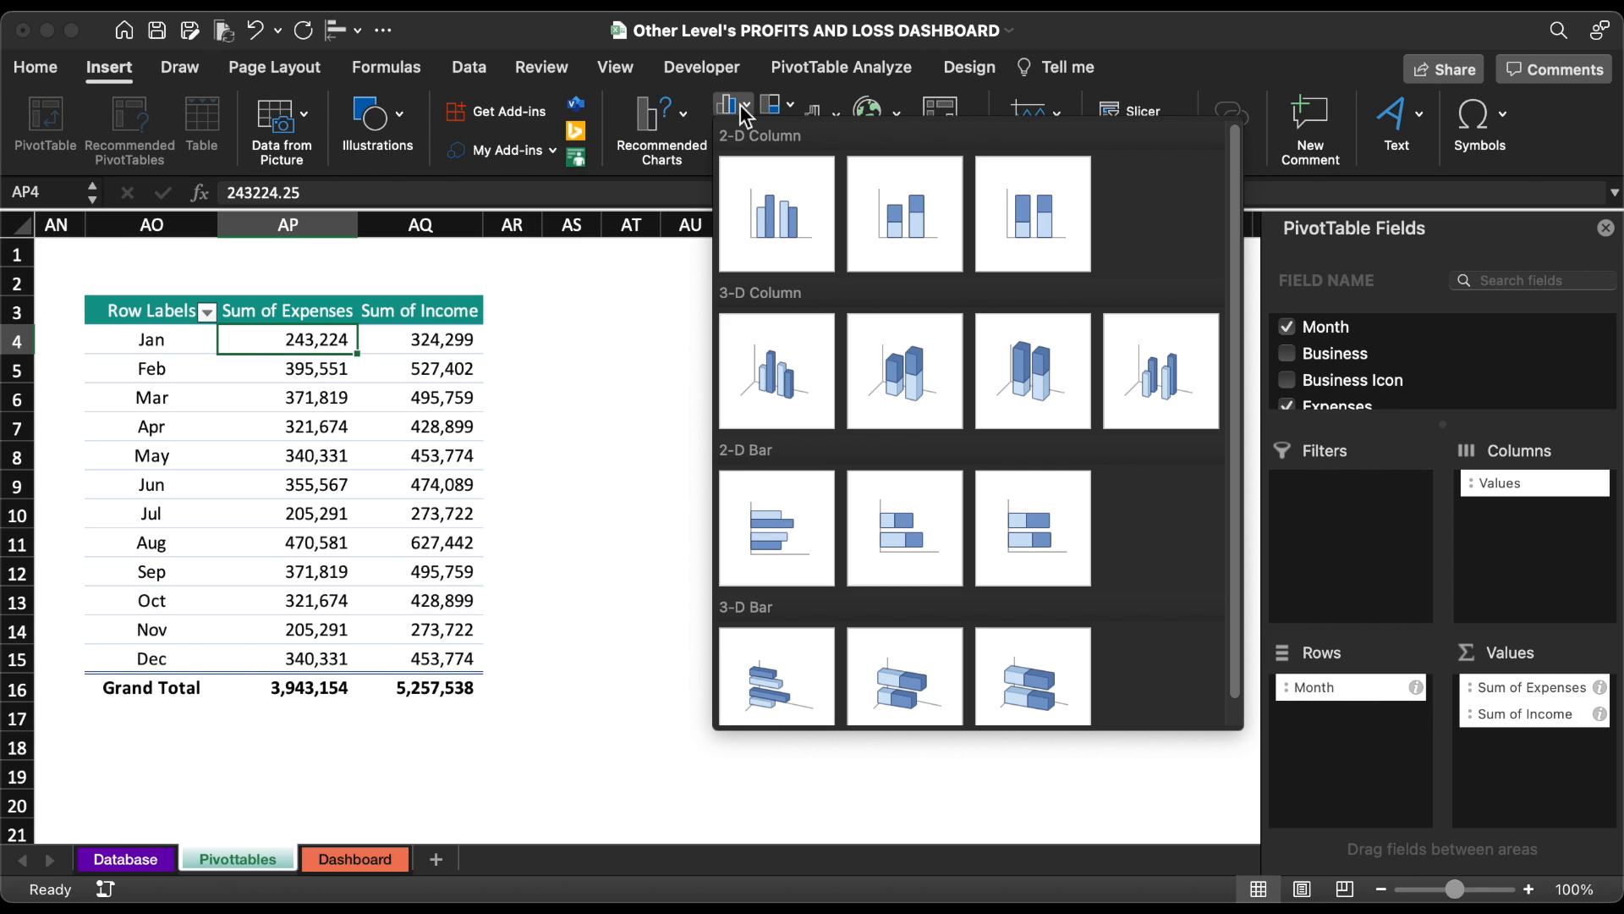
click(777, 213)
- Put the monthly expenses and income column chart on the Dashboard sheet without its legend
click(354, 858)
click(1060, 630)
key(Delete)
click(1056, 624)
key(Delete)
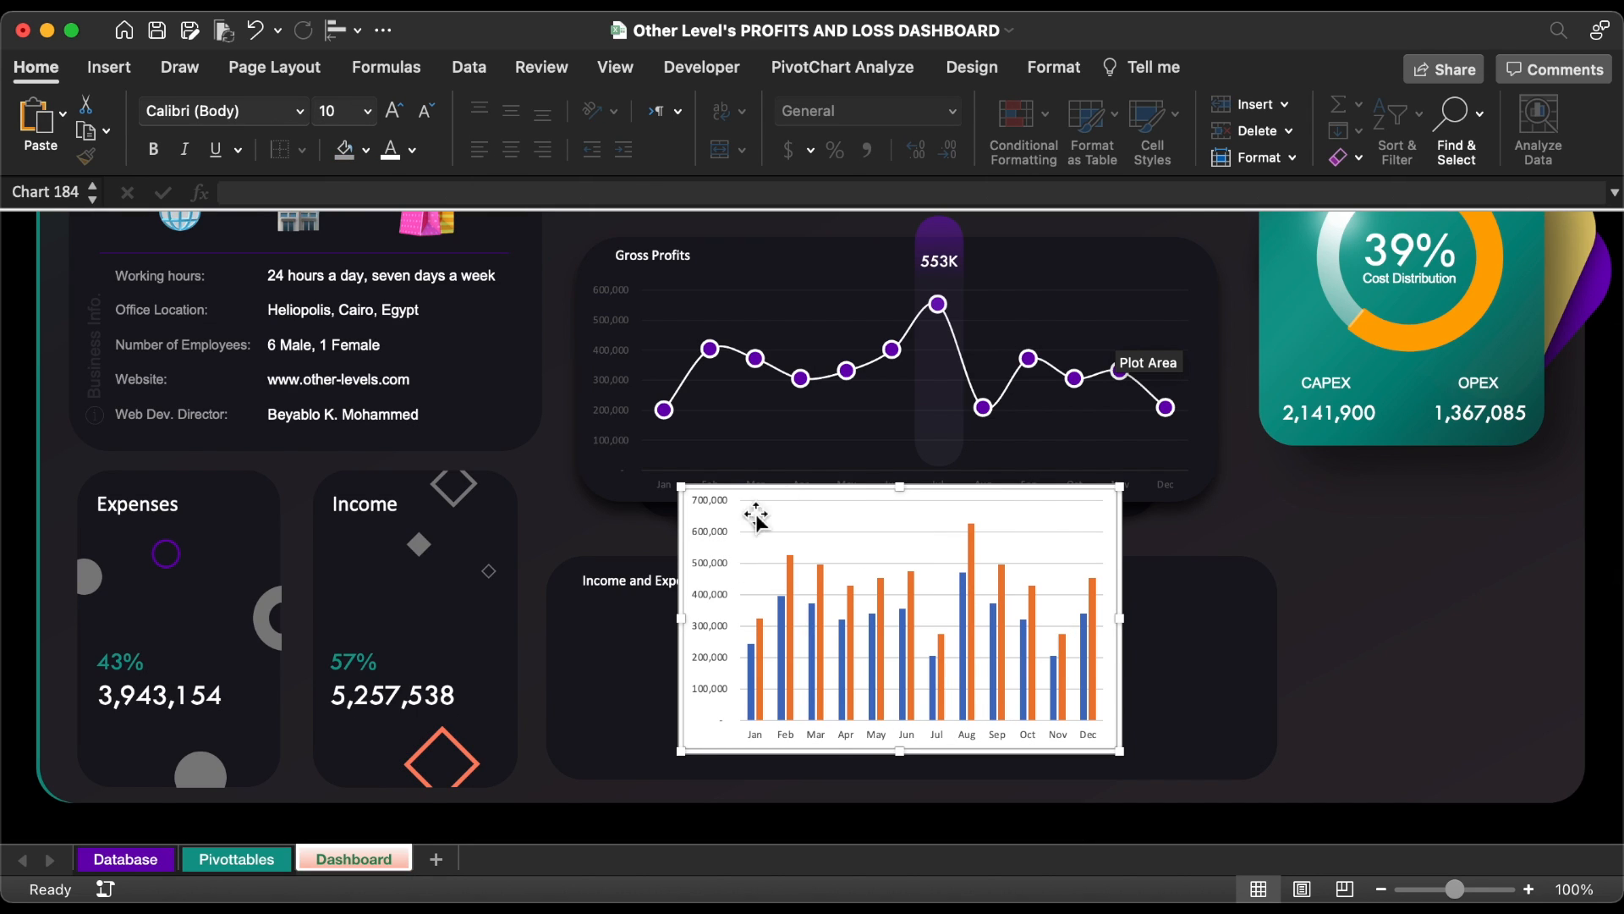
- Resize the column chart to about 1.99" by 8.21" so it fills the card under the Income and Expenses title
drag(906, 490, 907, 585)
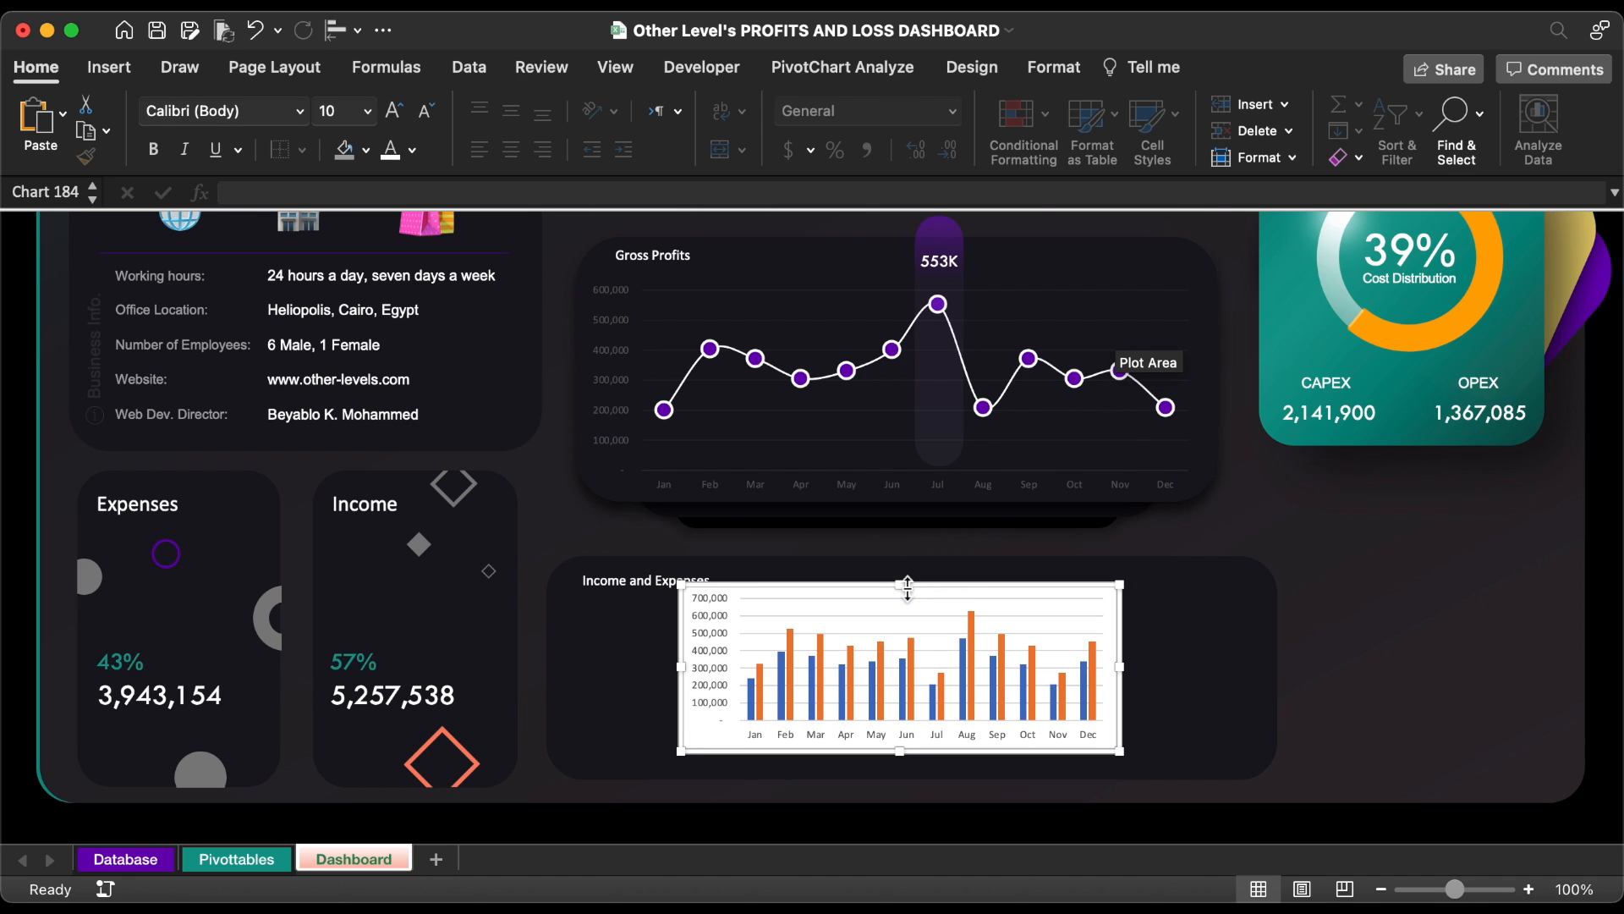
drag(678, 668, 559, 668)
scroll(1121, 710, up, 1)
drag(1120, 710, 1276, 709)
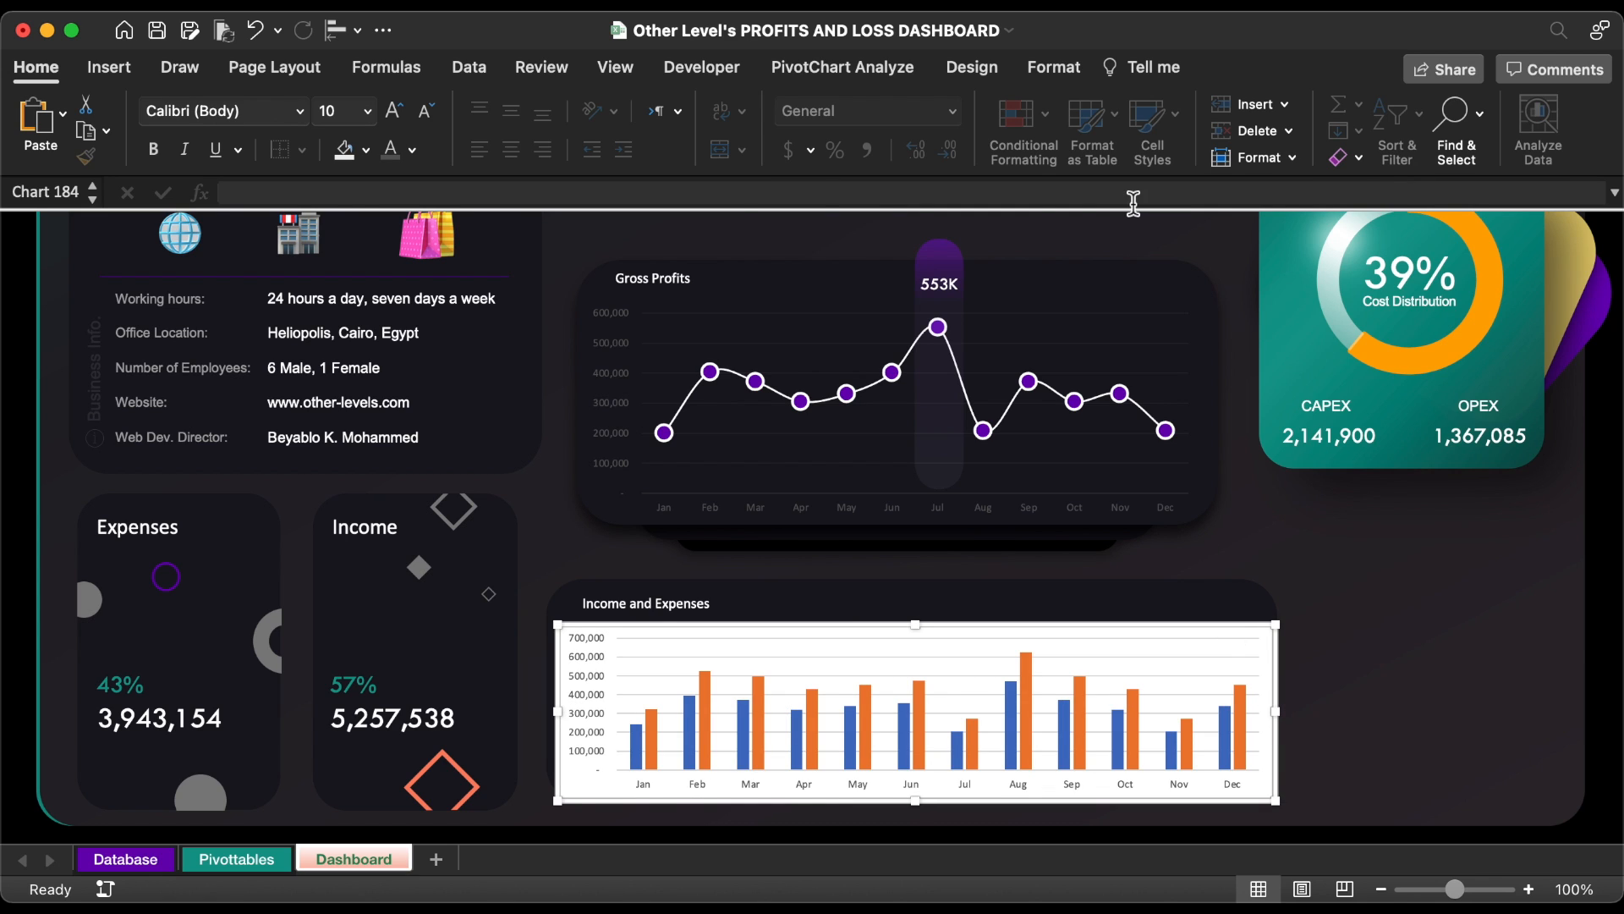
- Remove the outline, background fill and horizontal gridlines of the Income and Expenses chart
click(1055, 68)
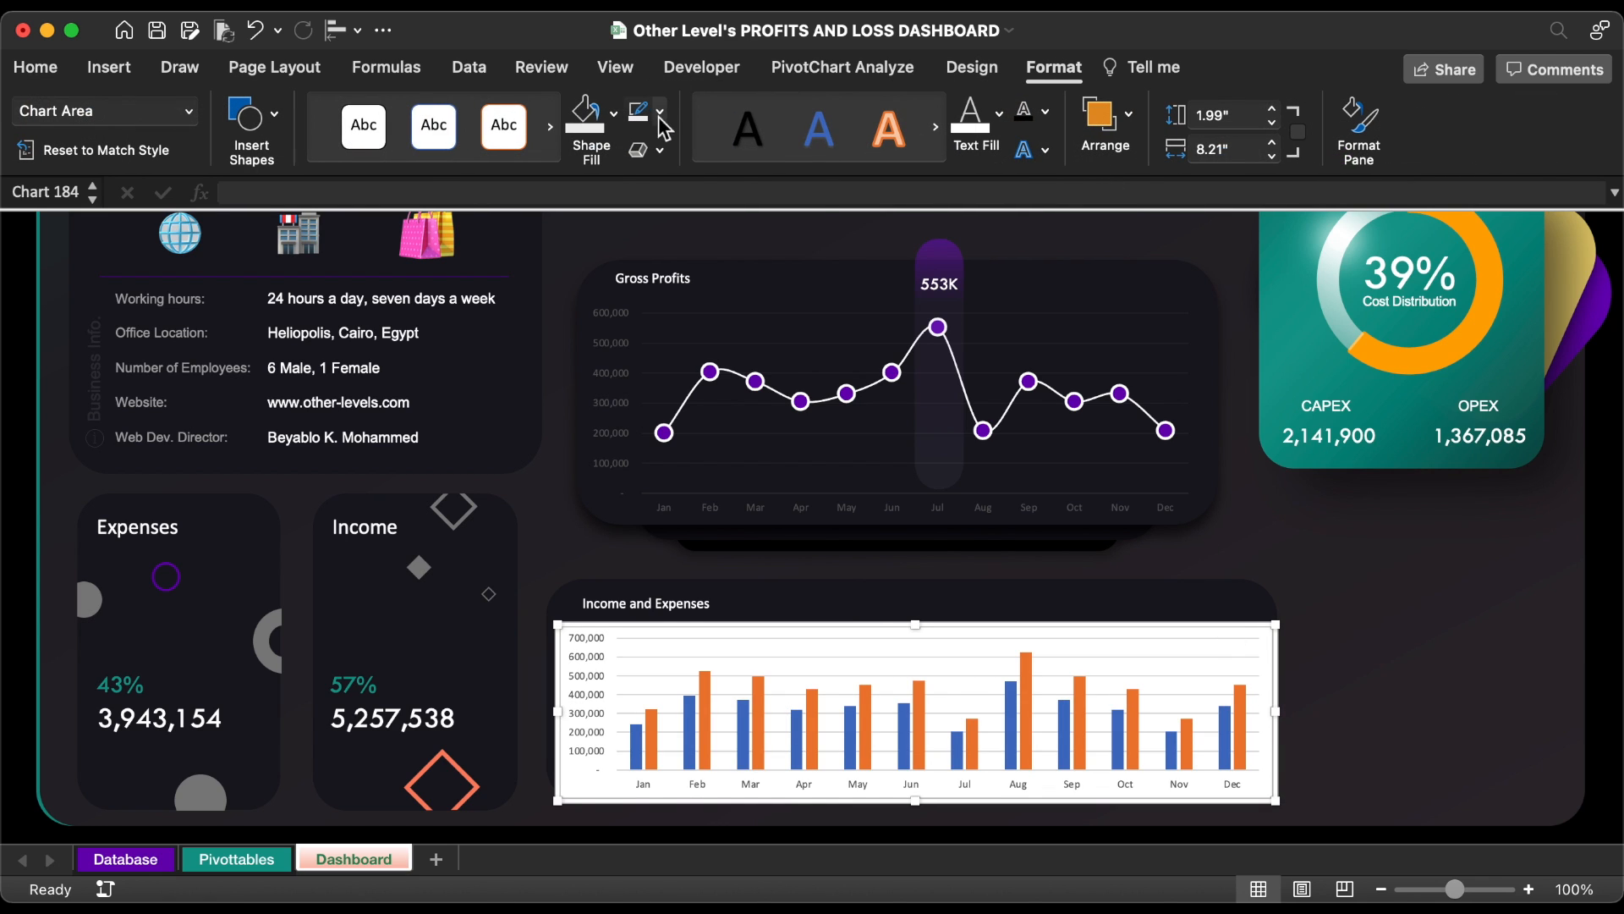
click(659, 111)
click(667, 185)
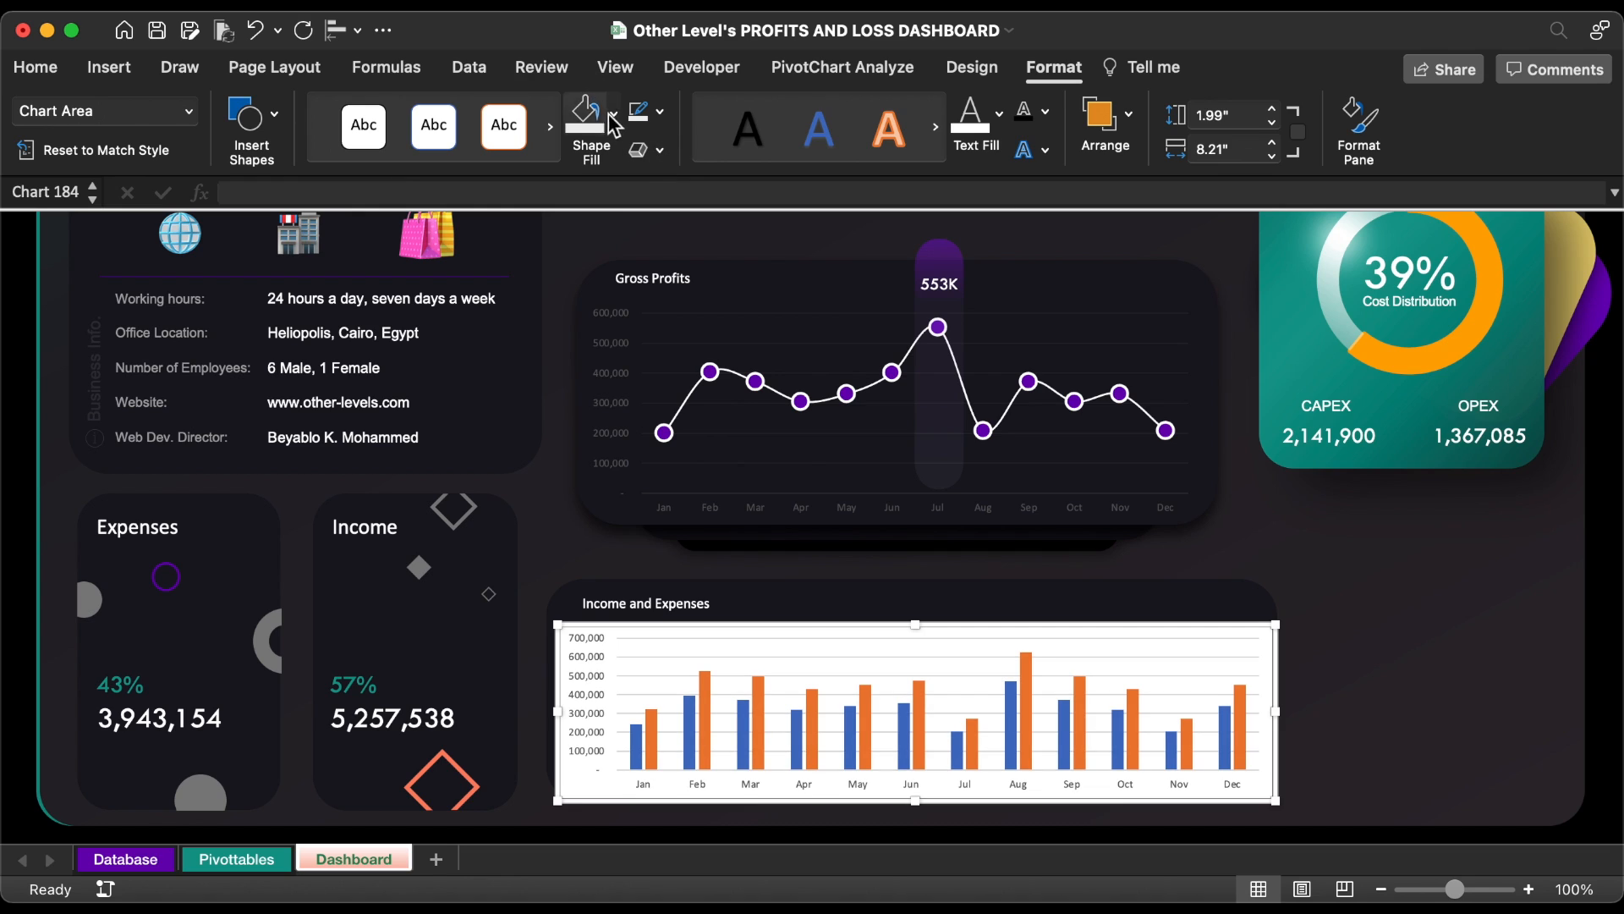
click(613, 112)
click(610, 202)
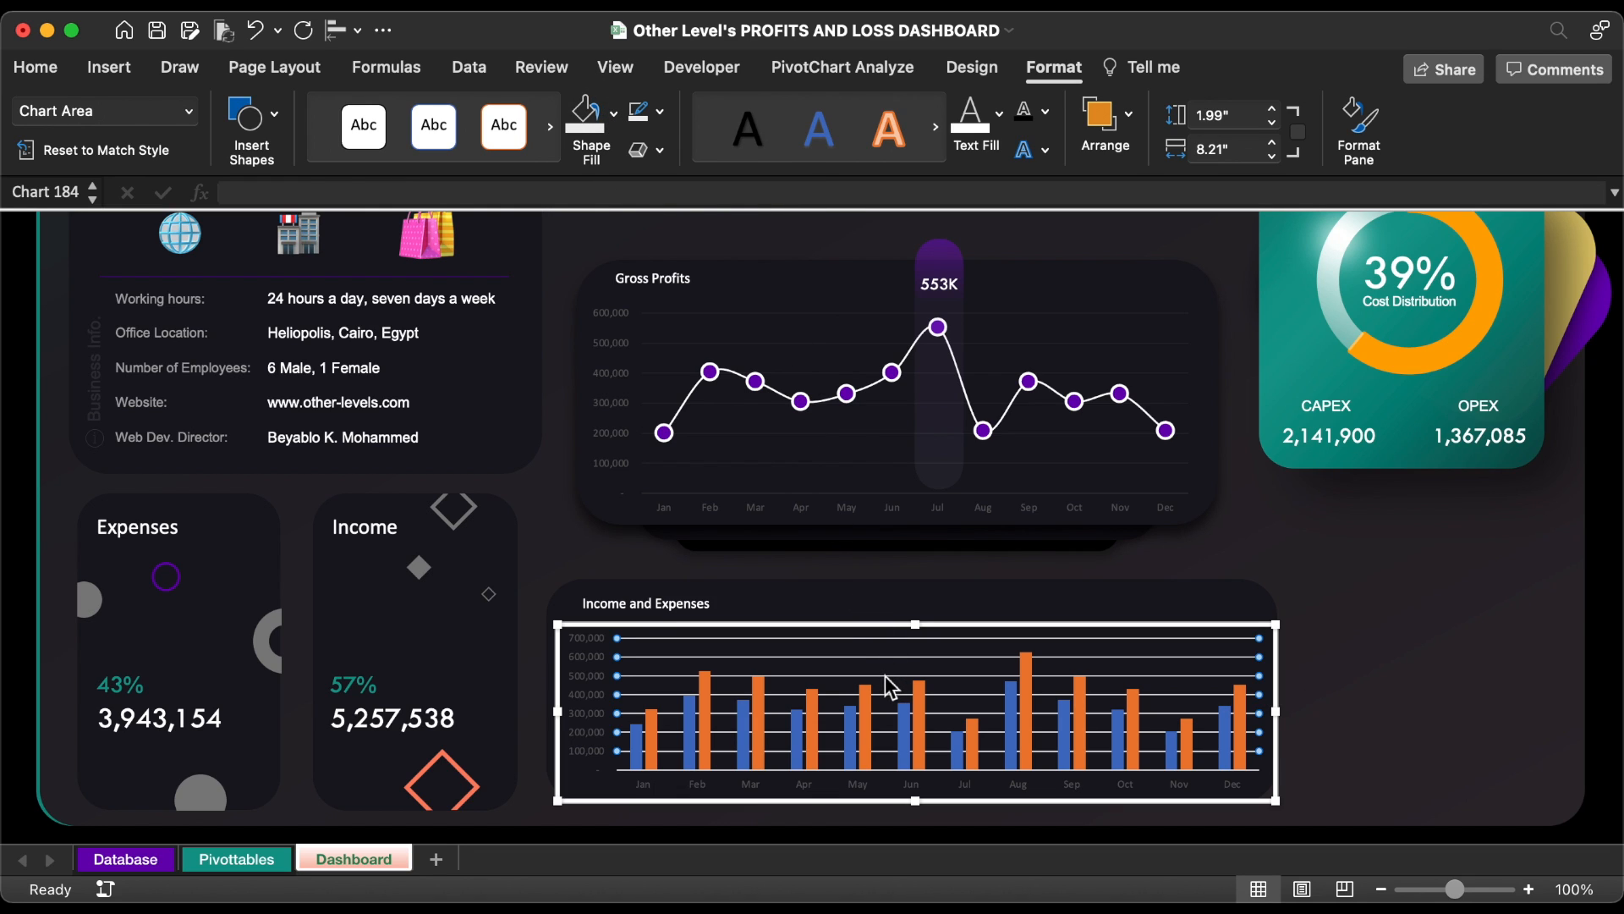
key(Delete)
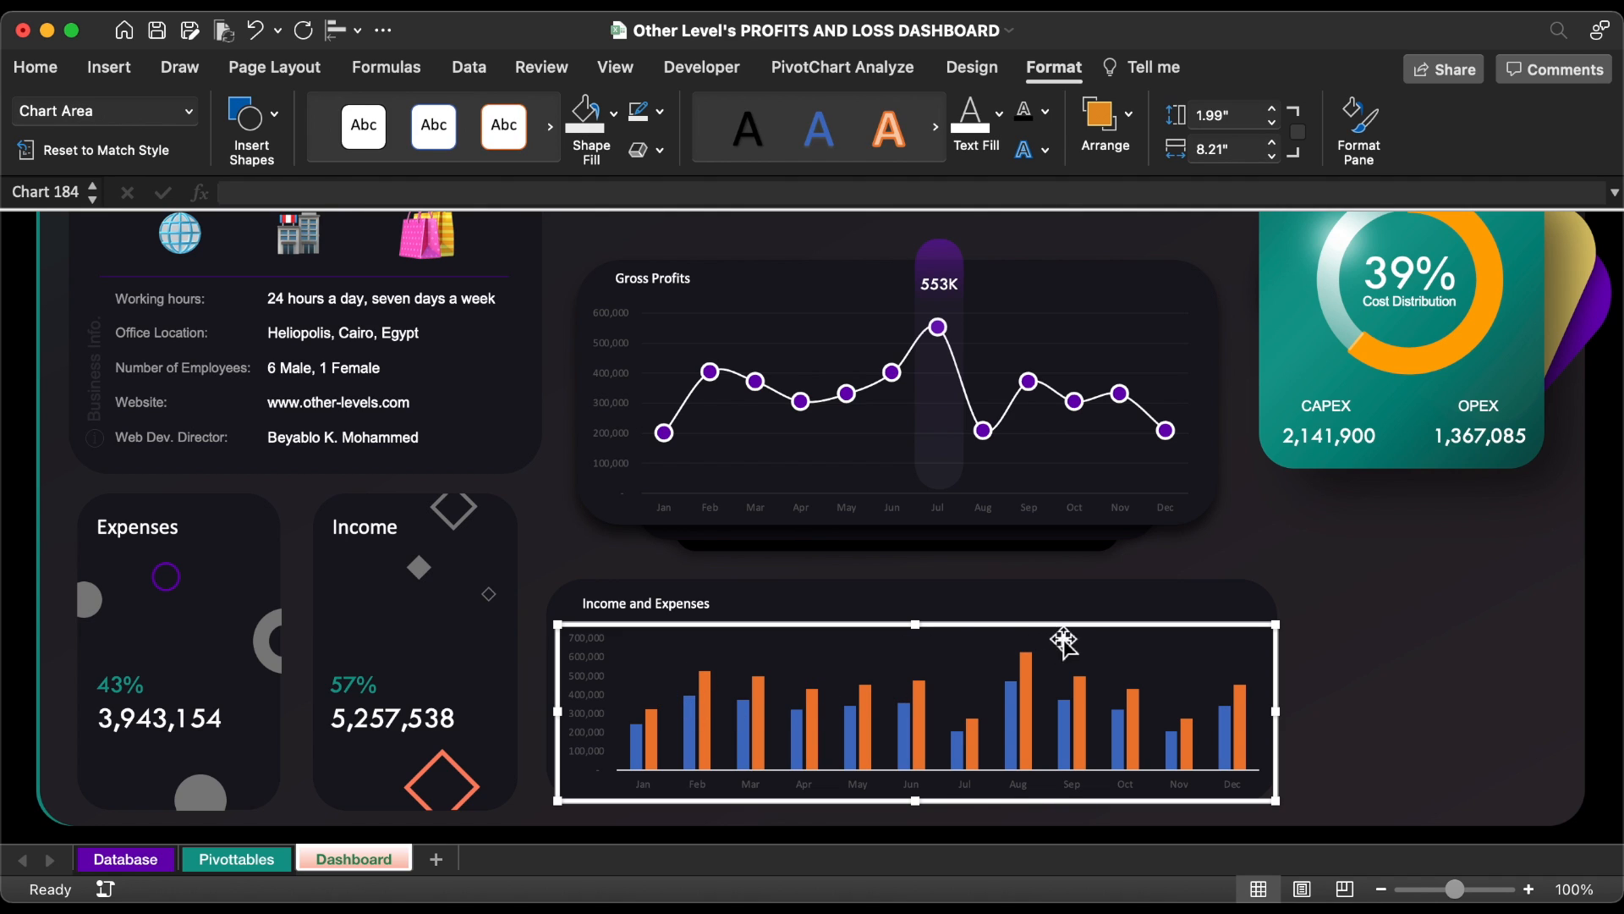
- Recolour the horizontal axis line of the Income and Expenses chart to a dark theme shade
click(955, 780)
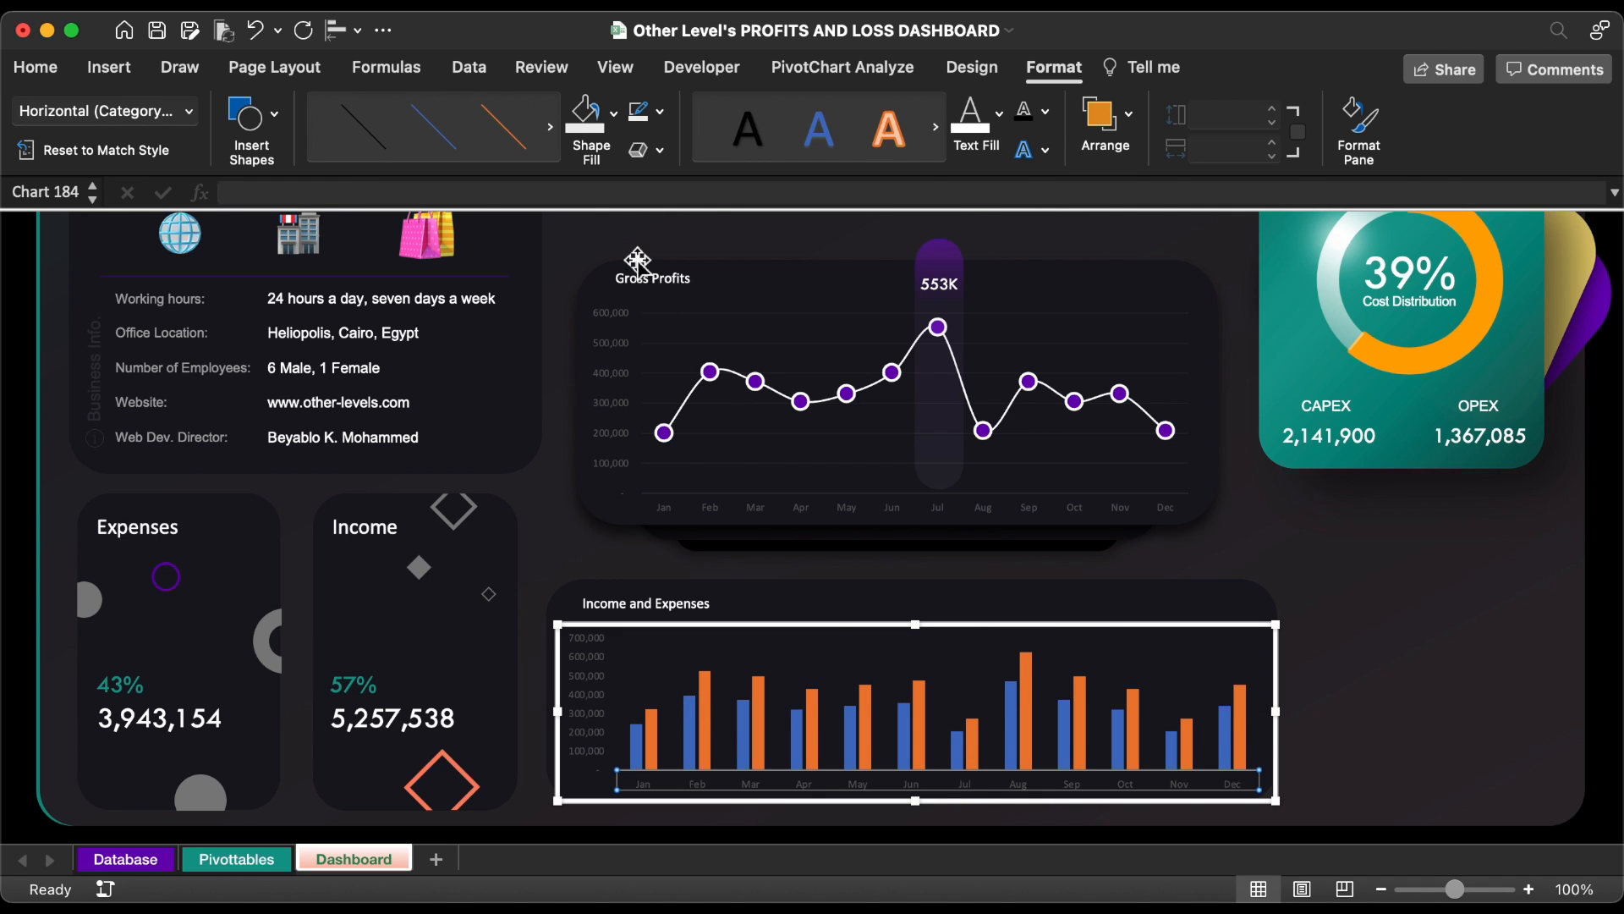
click(659, 111)
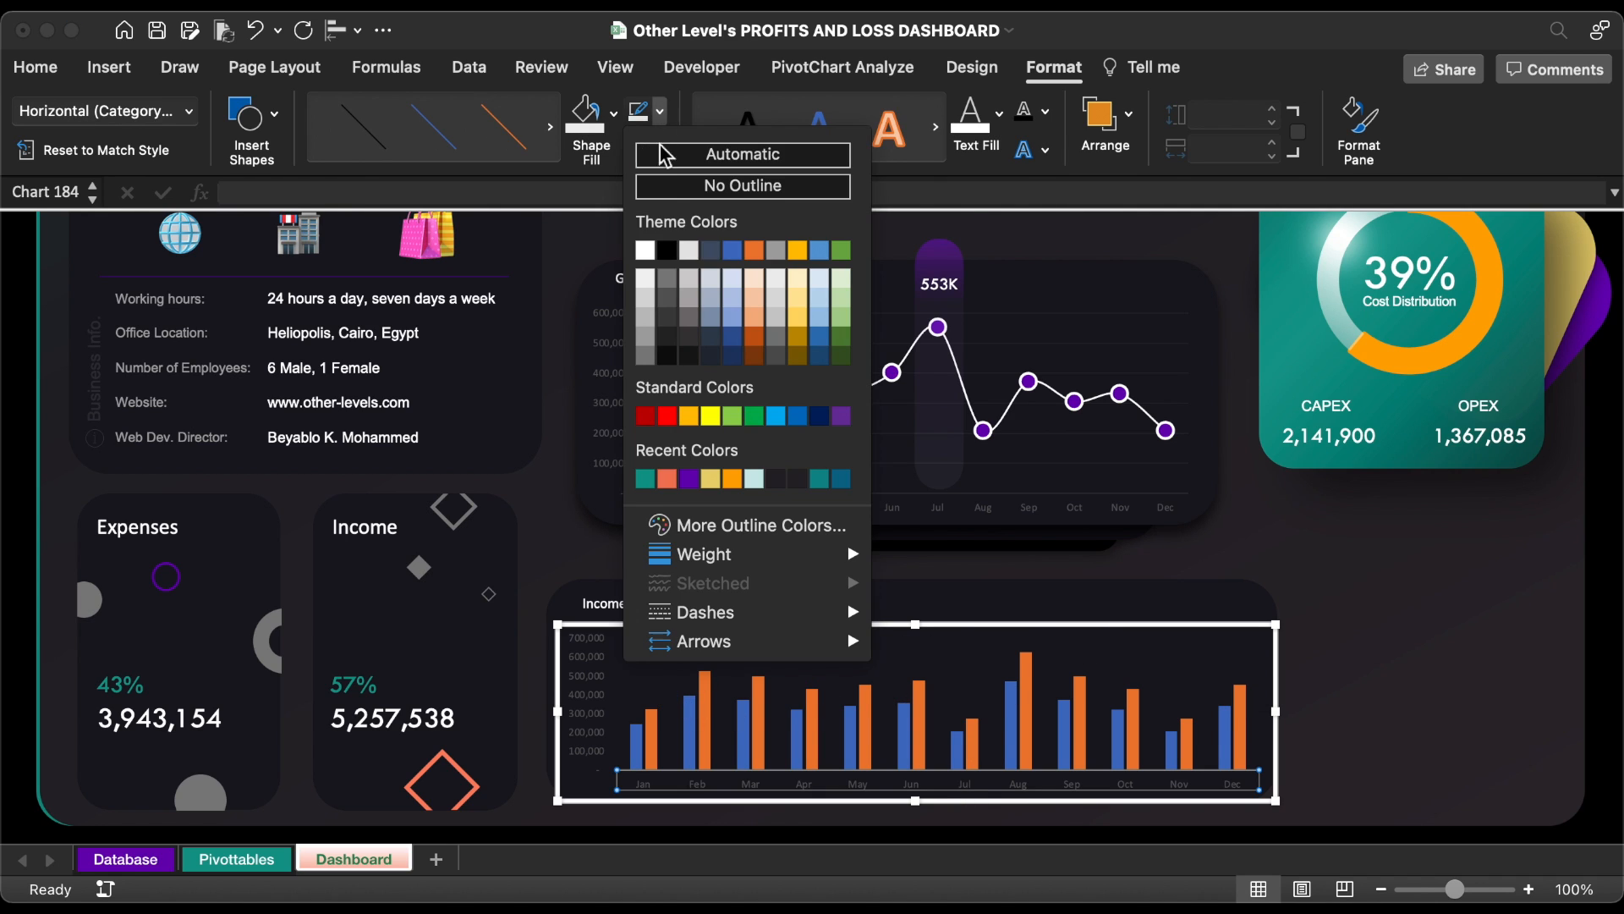
click(668, 325)
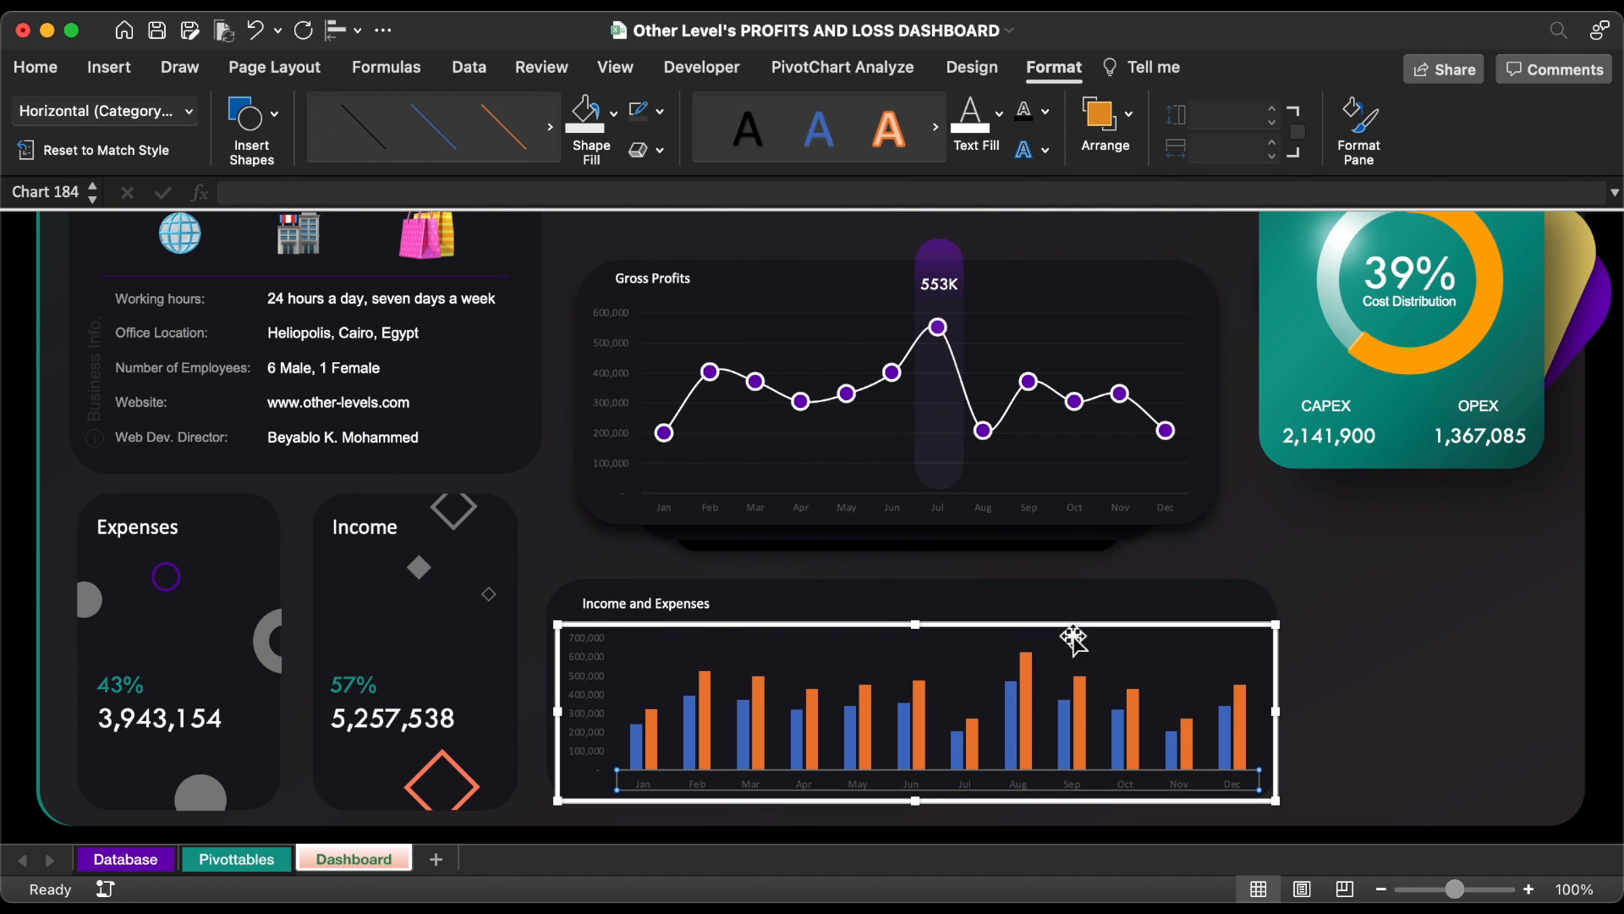
- Give the chart's income columns no border and a gradient fill whose first stop is white
click(1245, 732)
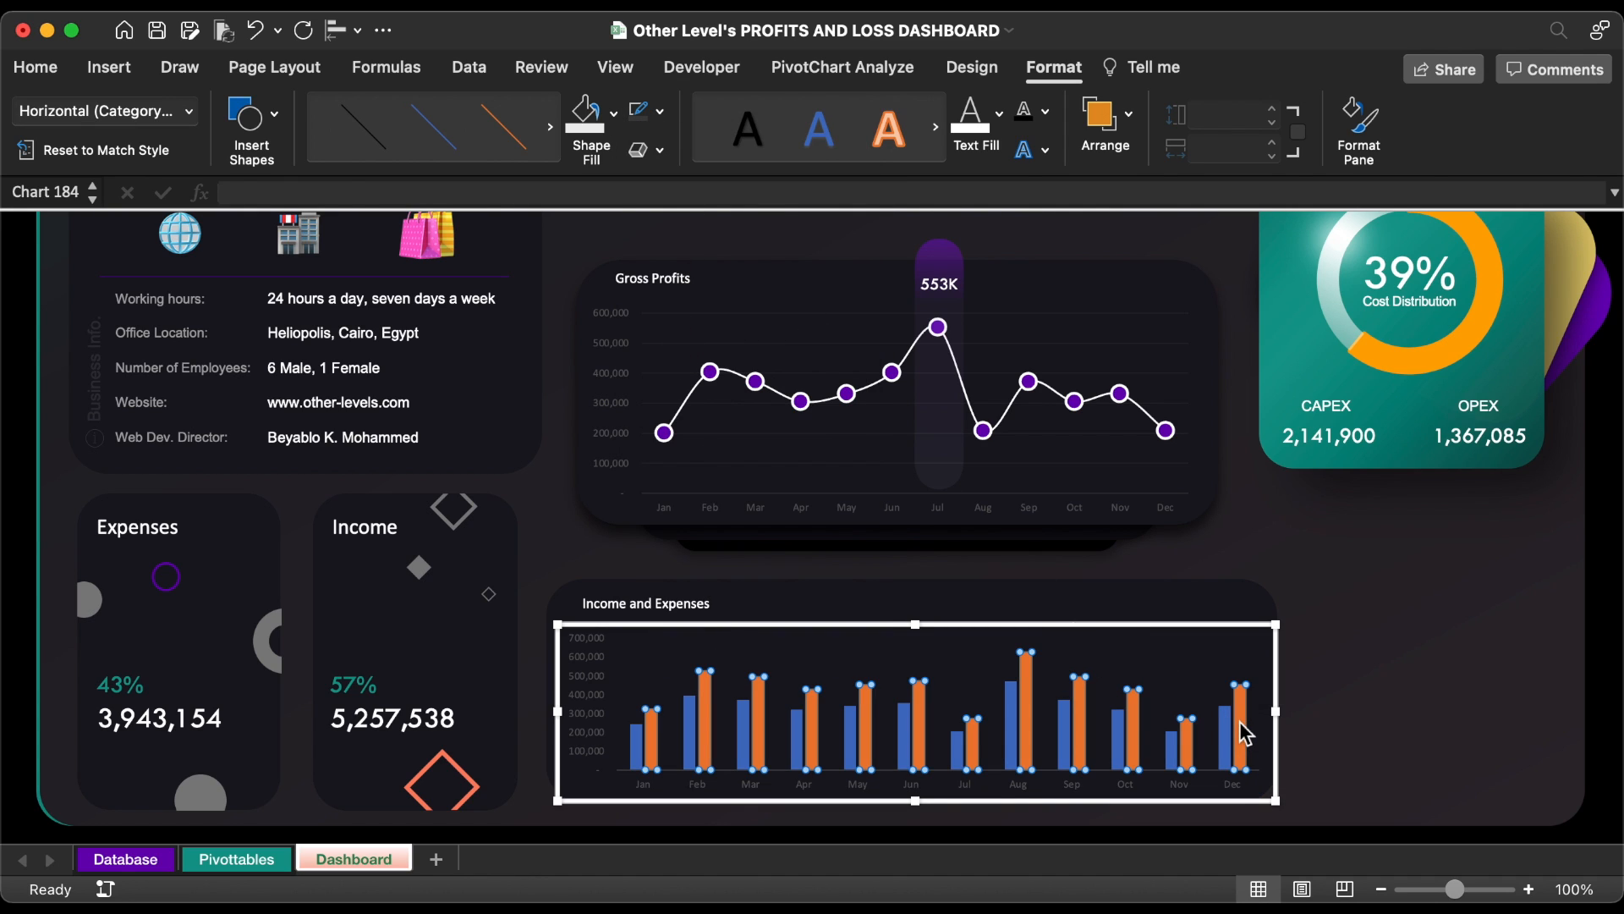
key(super+1)
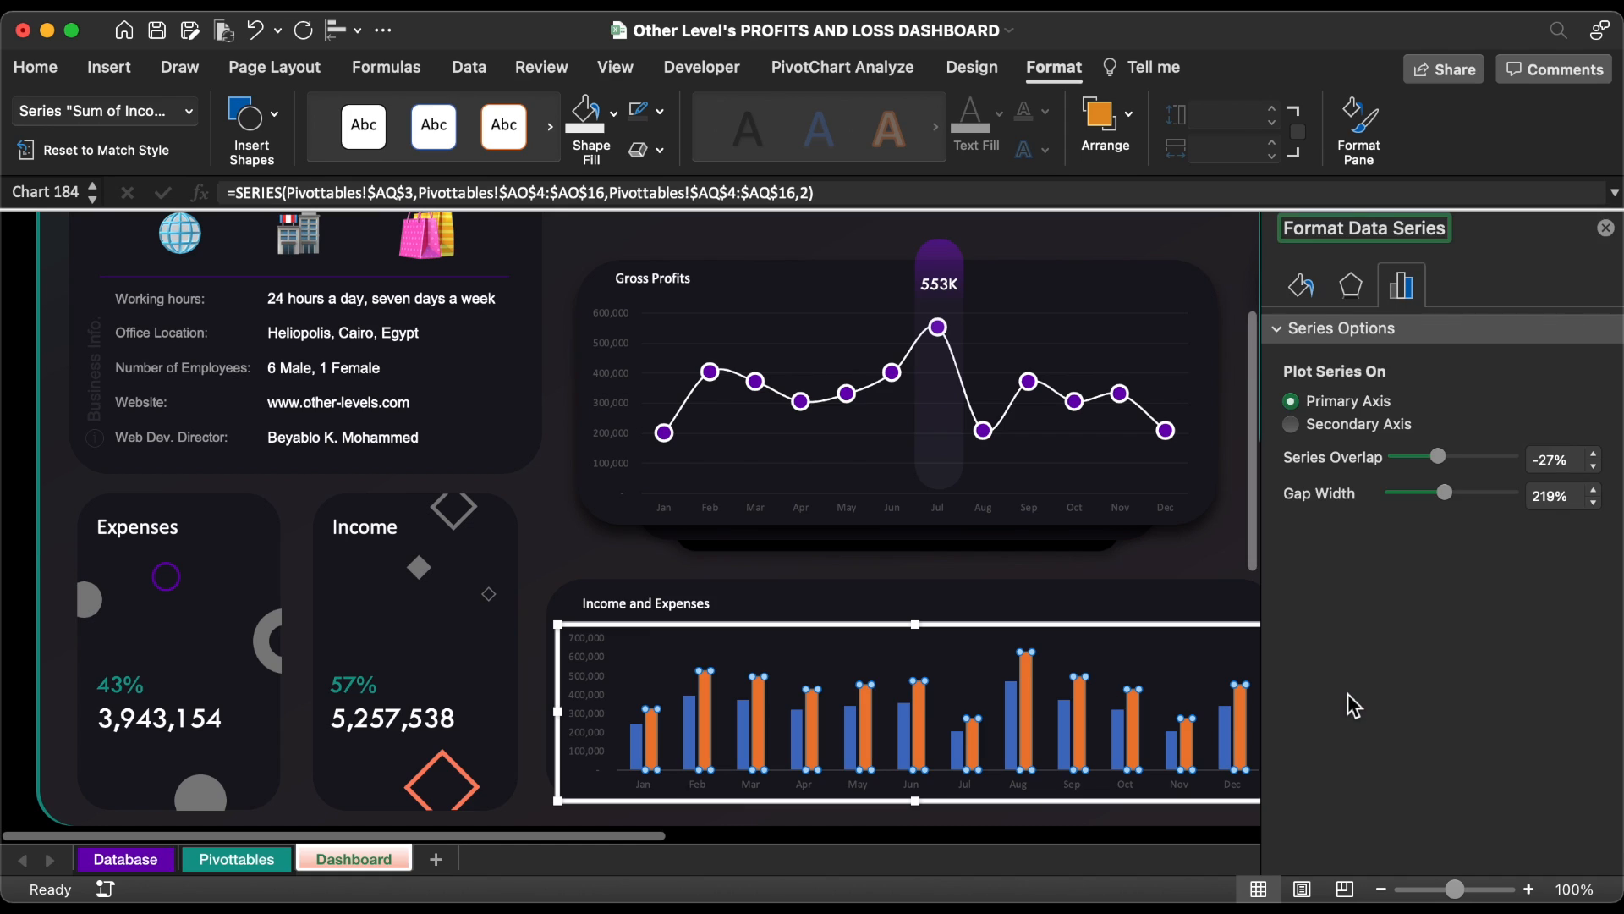
click(1302, 287)
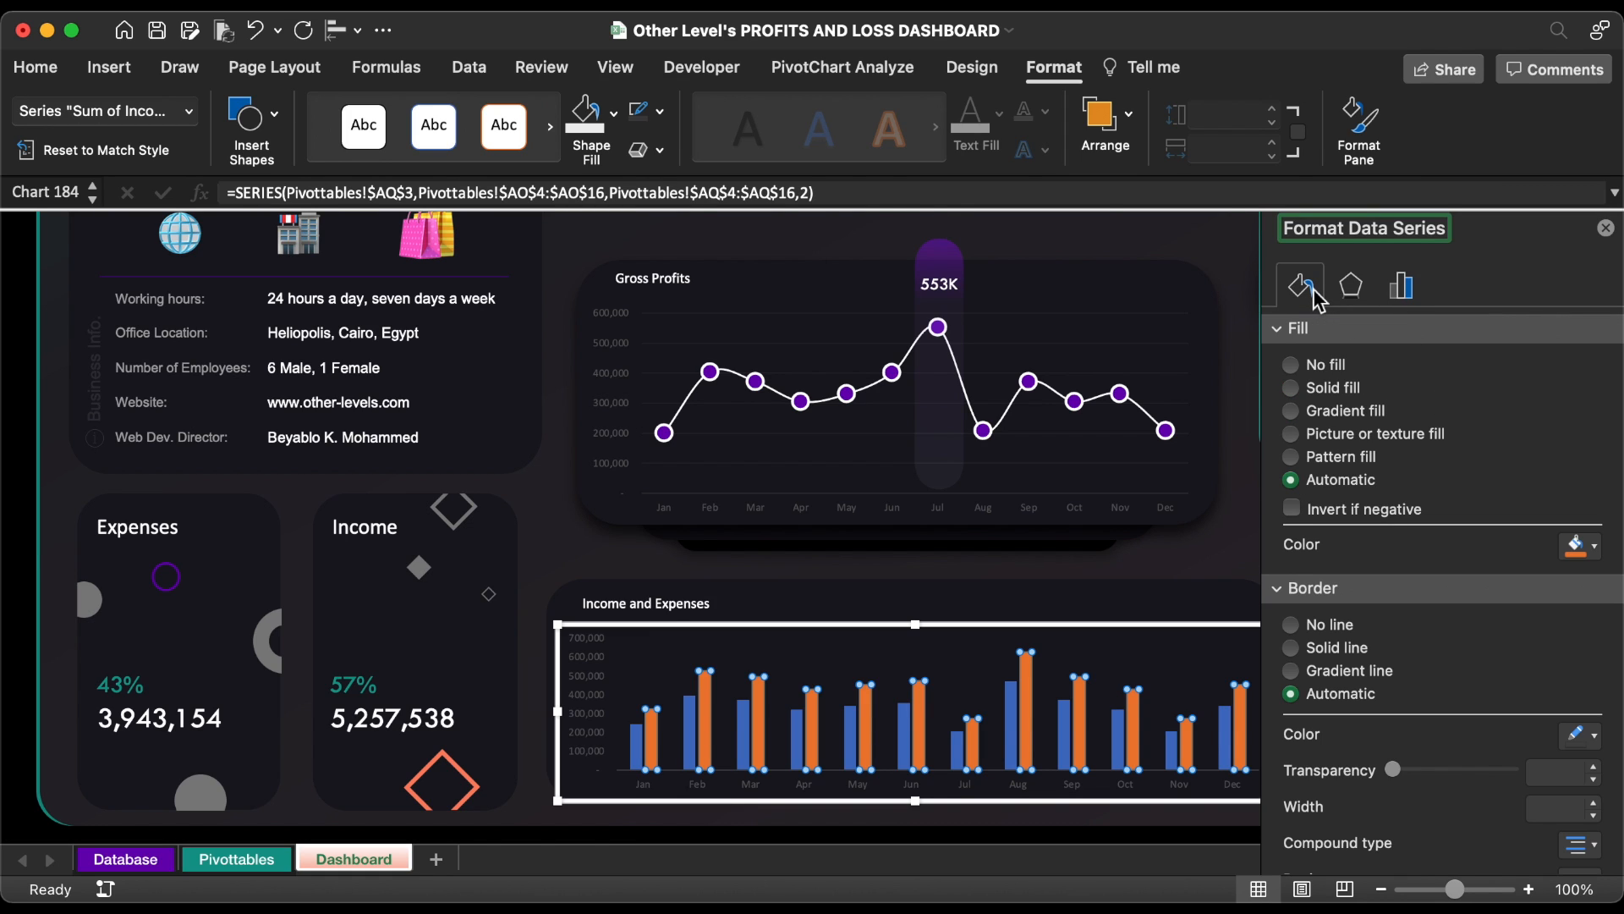
click(1338, 633)
click(1341, 410)
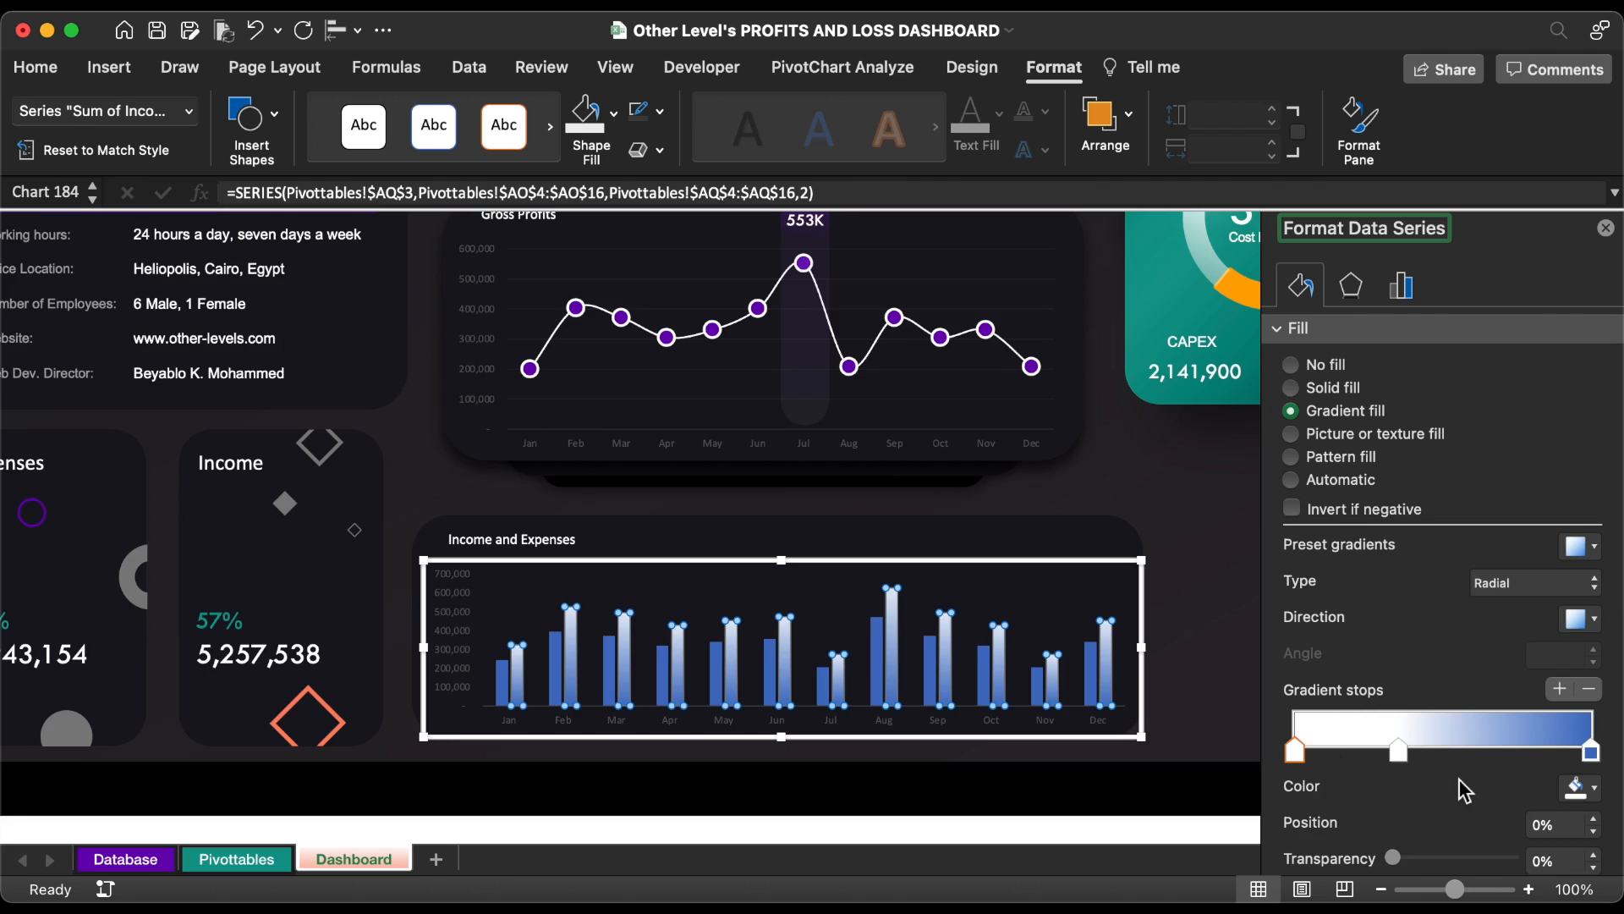
click(1588, 796)
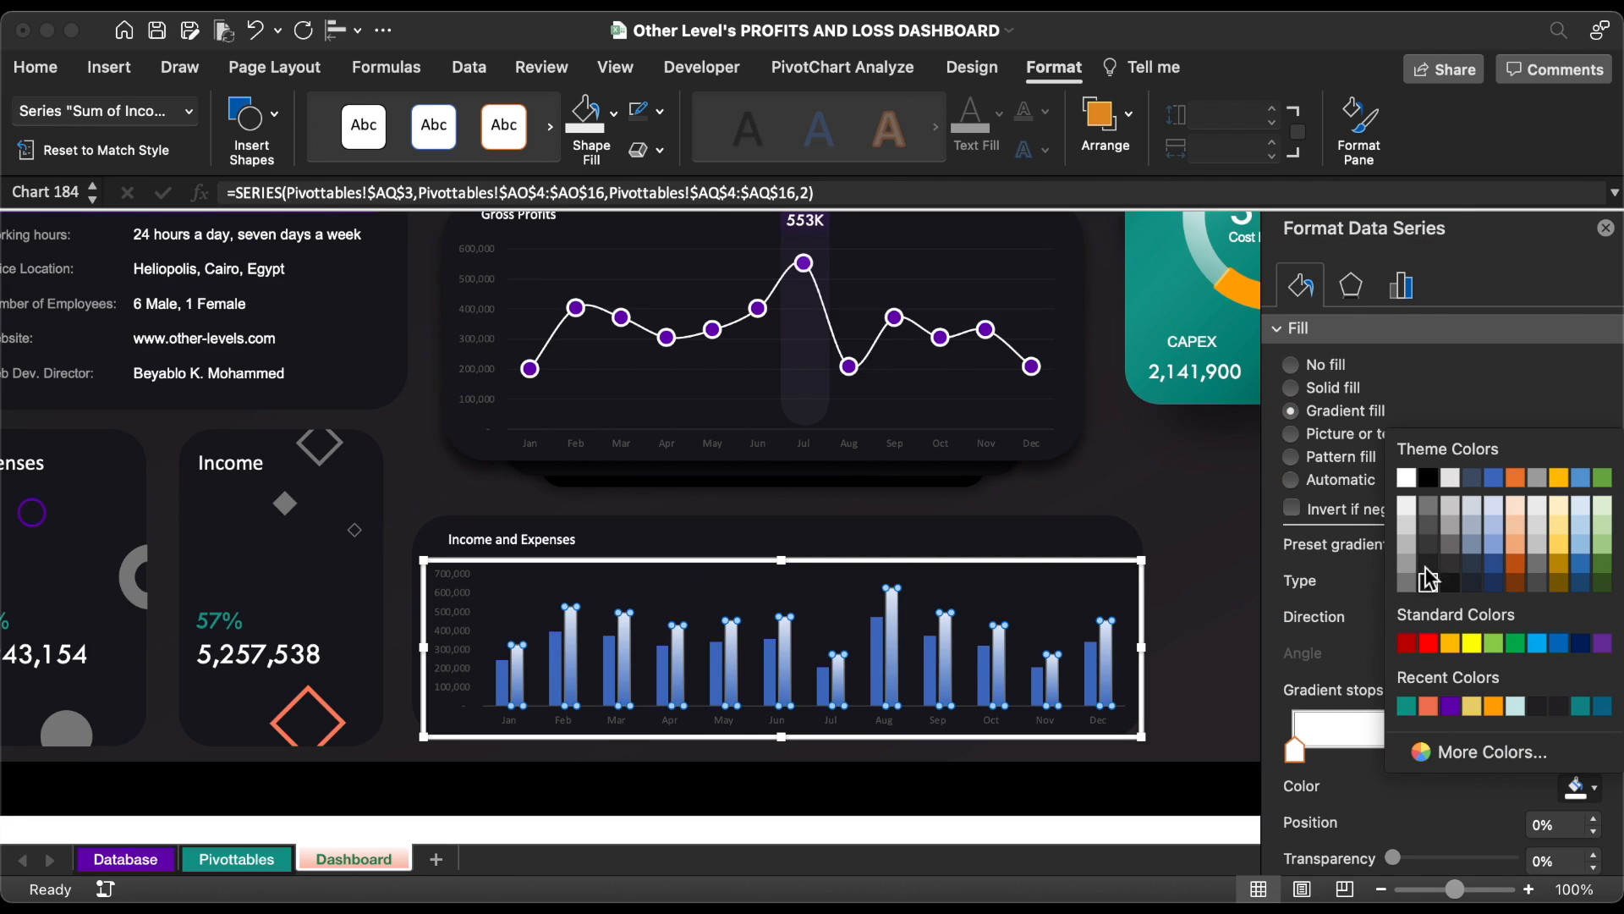
click(1408, 480)
- Set the income gradient's middle stop to position 37% and transparency 90%
click(1398, 751)
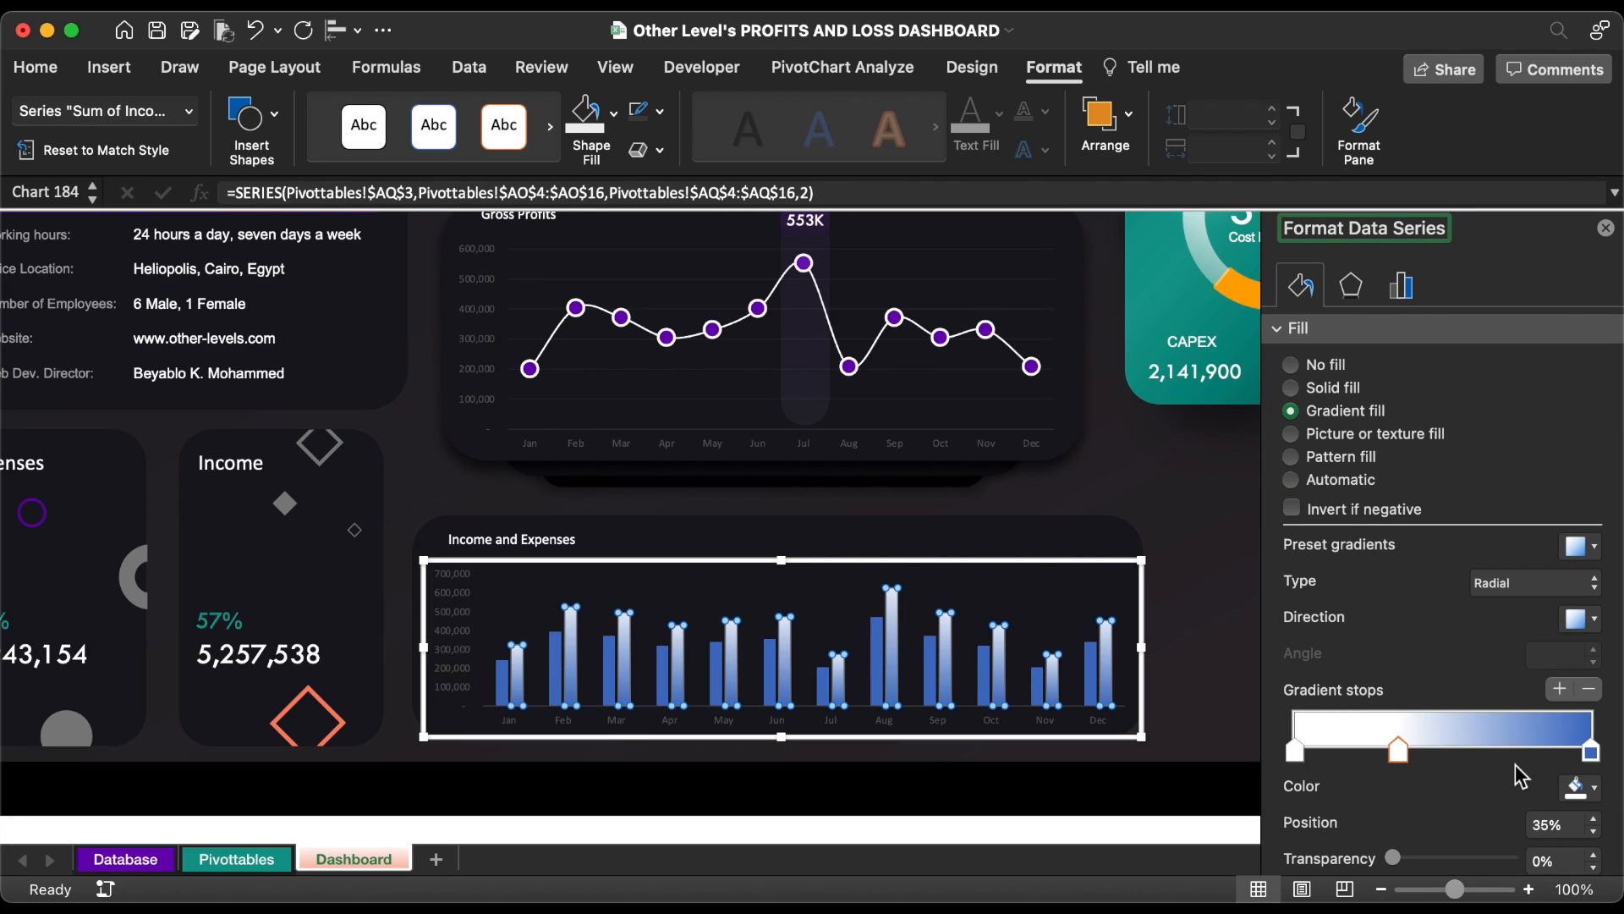
click(1590, 820)
click(1594, 820)
click(1595, 832)
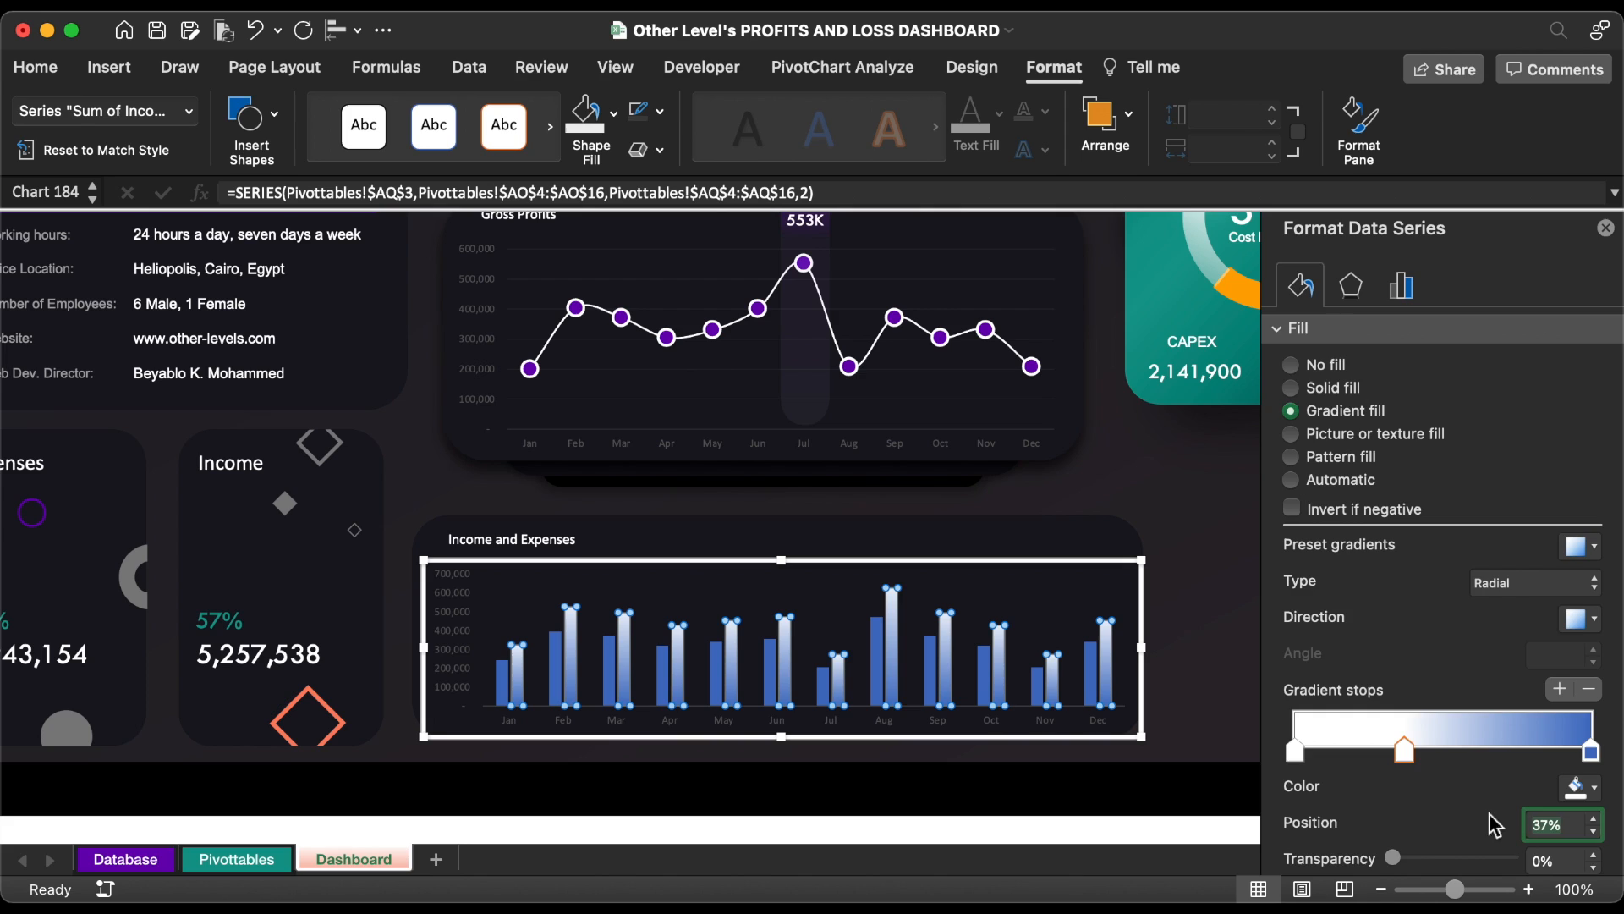
scroll(1500, 834, down, 3)
click(1554, 742)
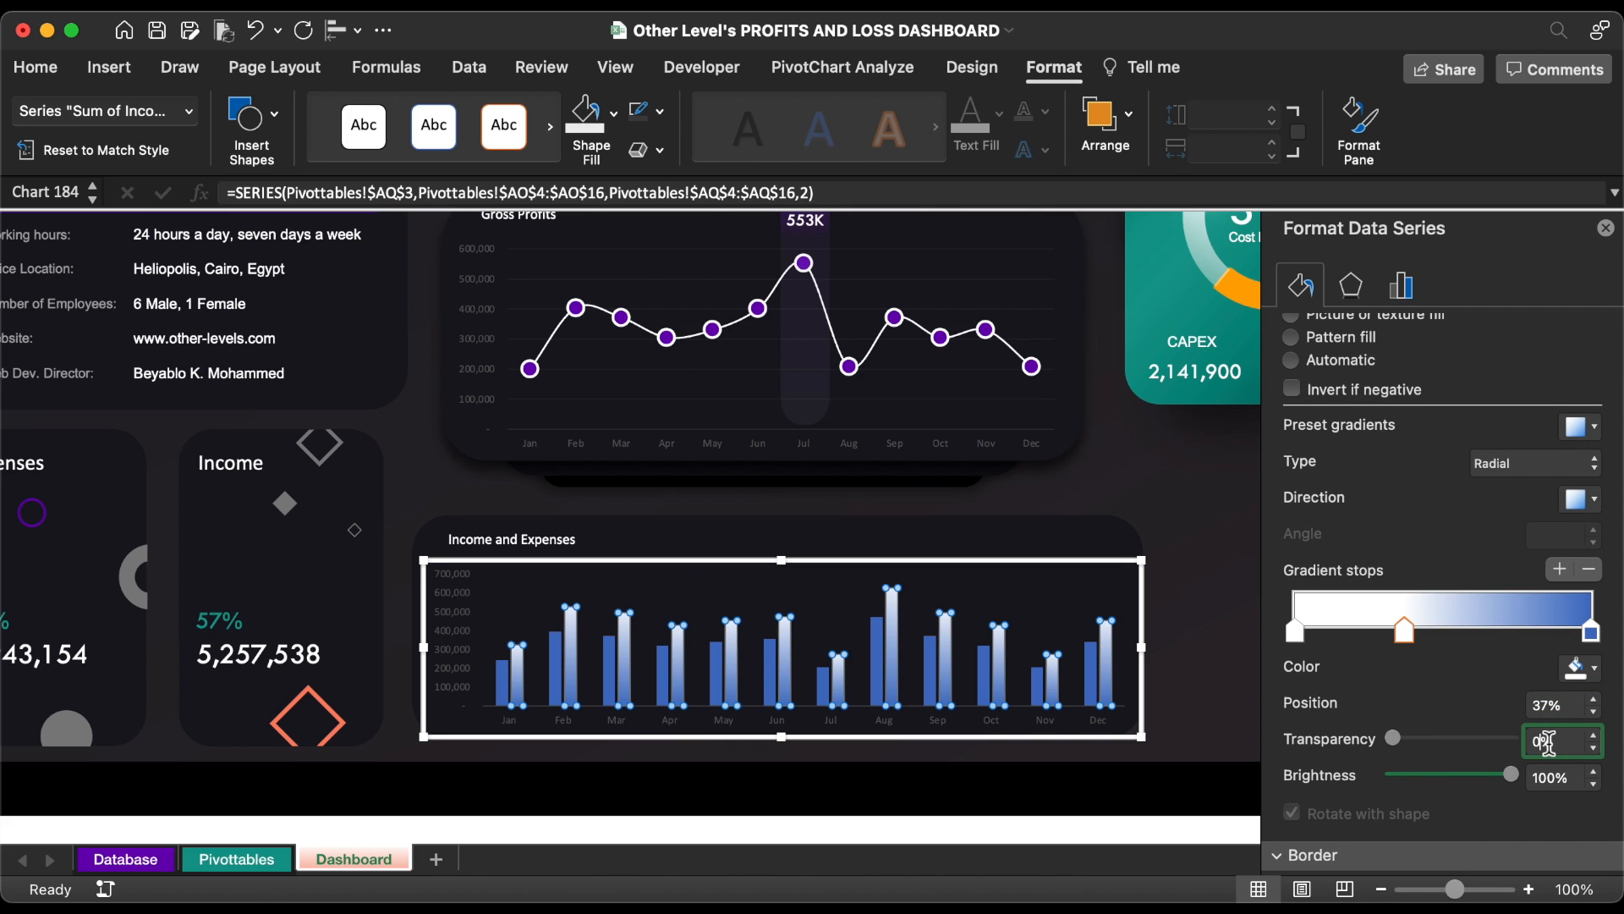
text(90)
key(Return)
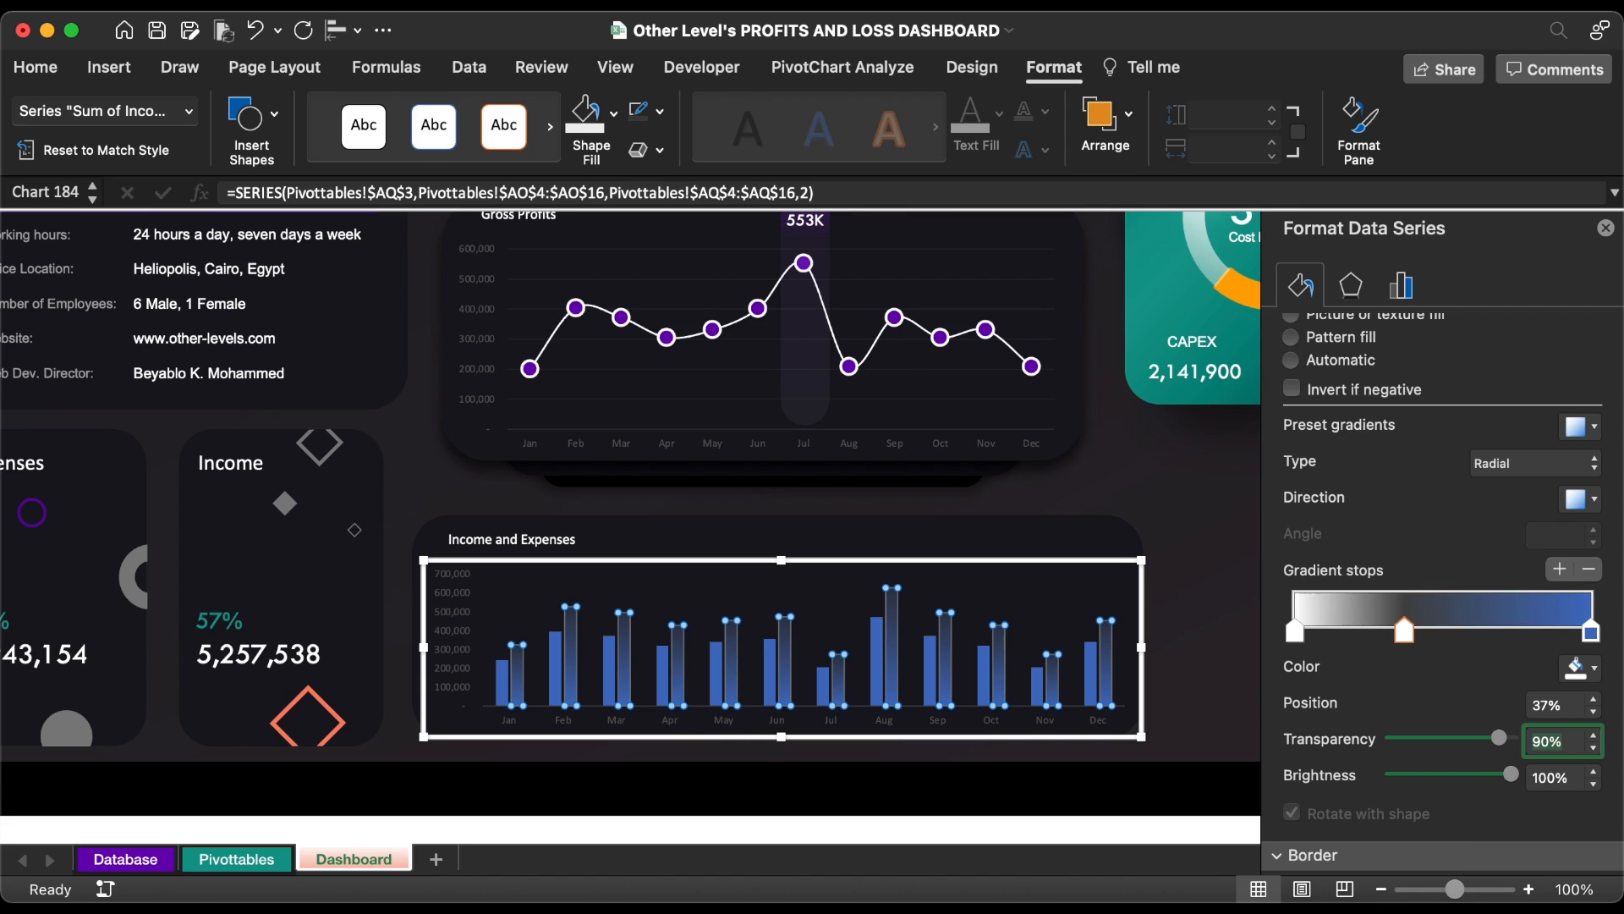
- Make the income gradient's last stop white with 100% transparency
click(1590, 633)
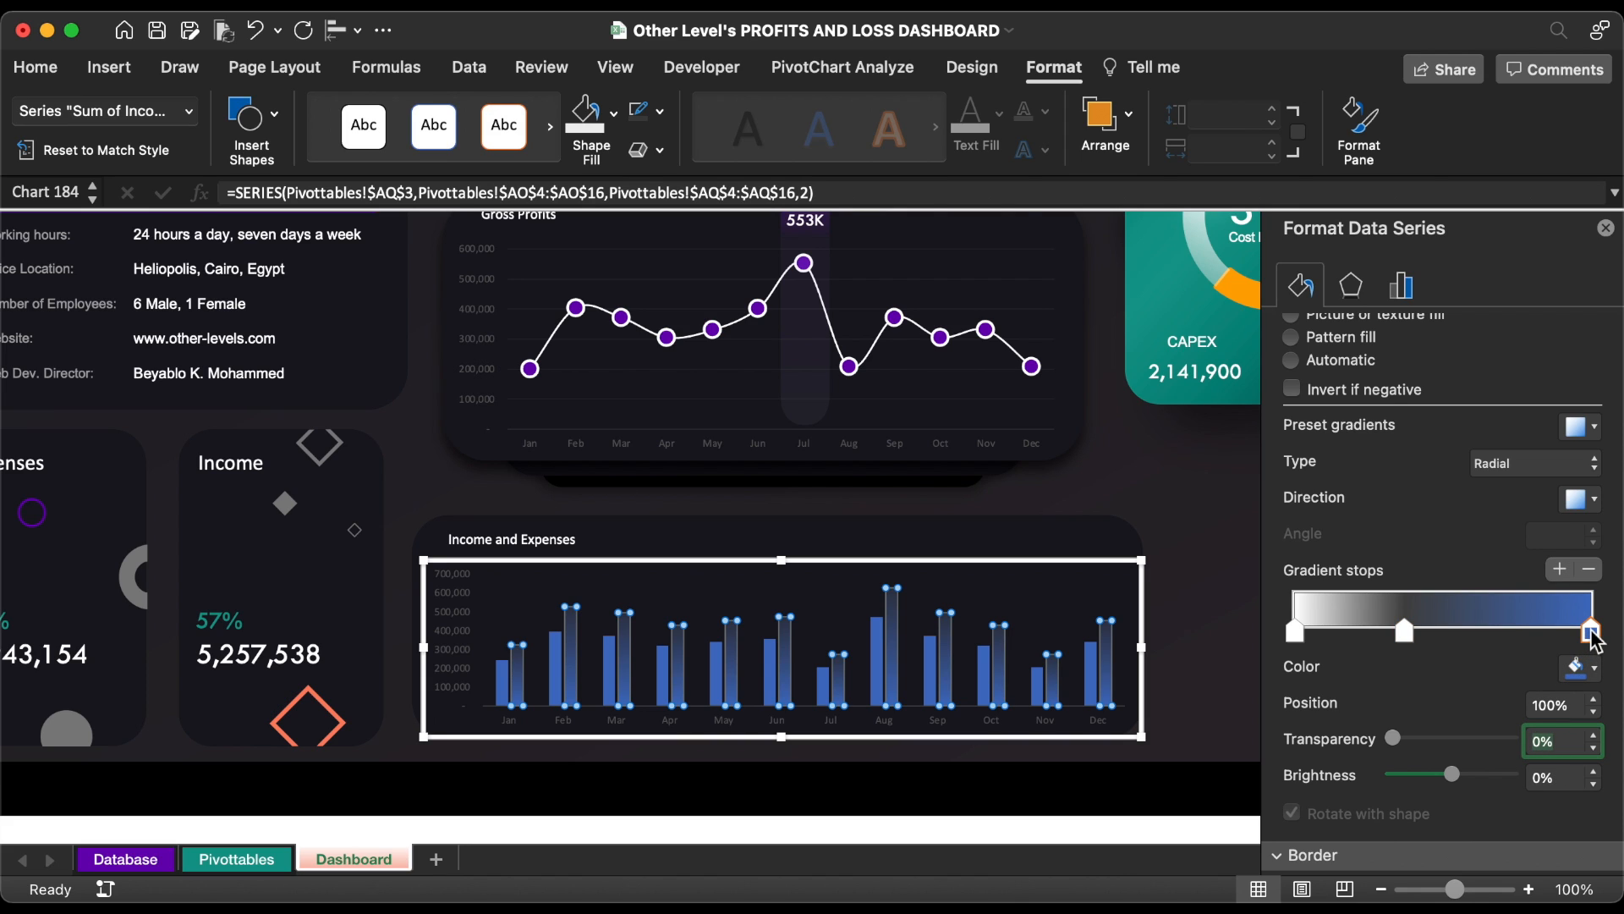
click(1577, 668)
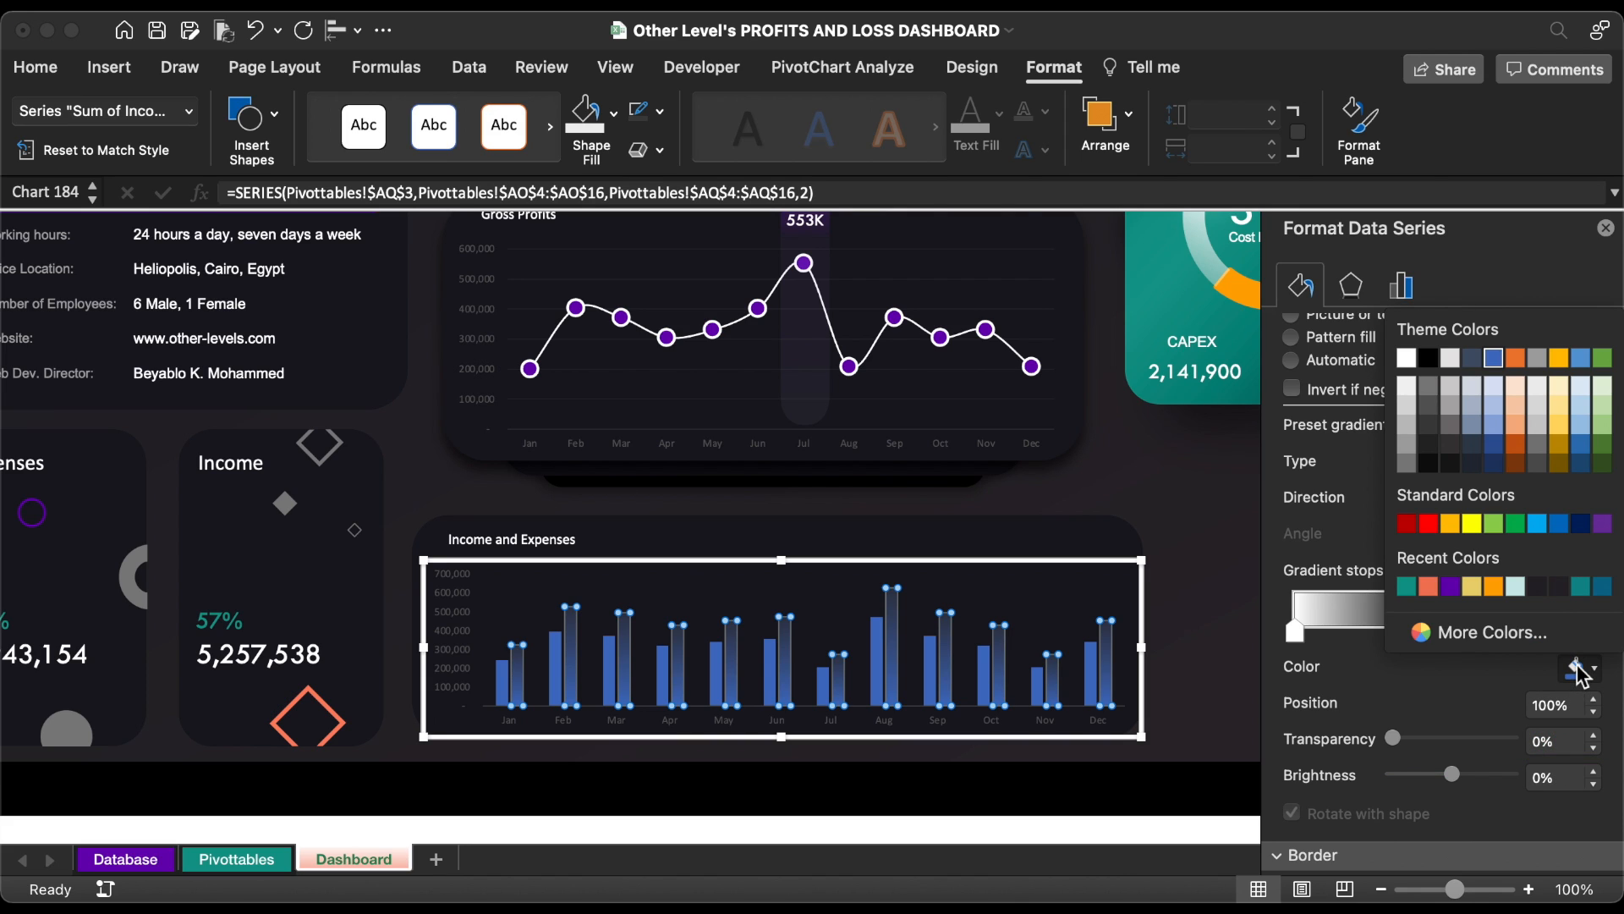
click(1407, 359)
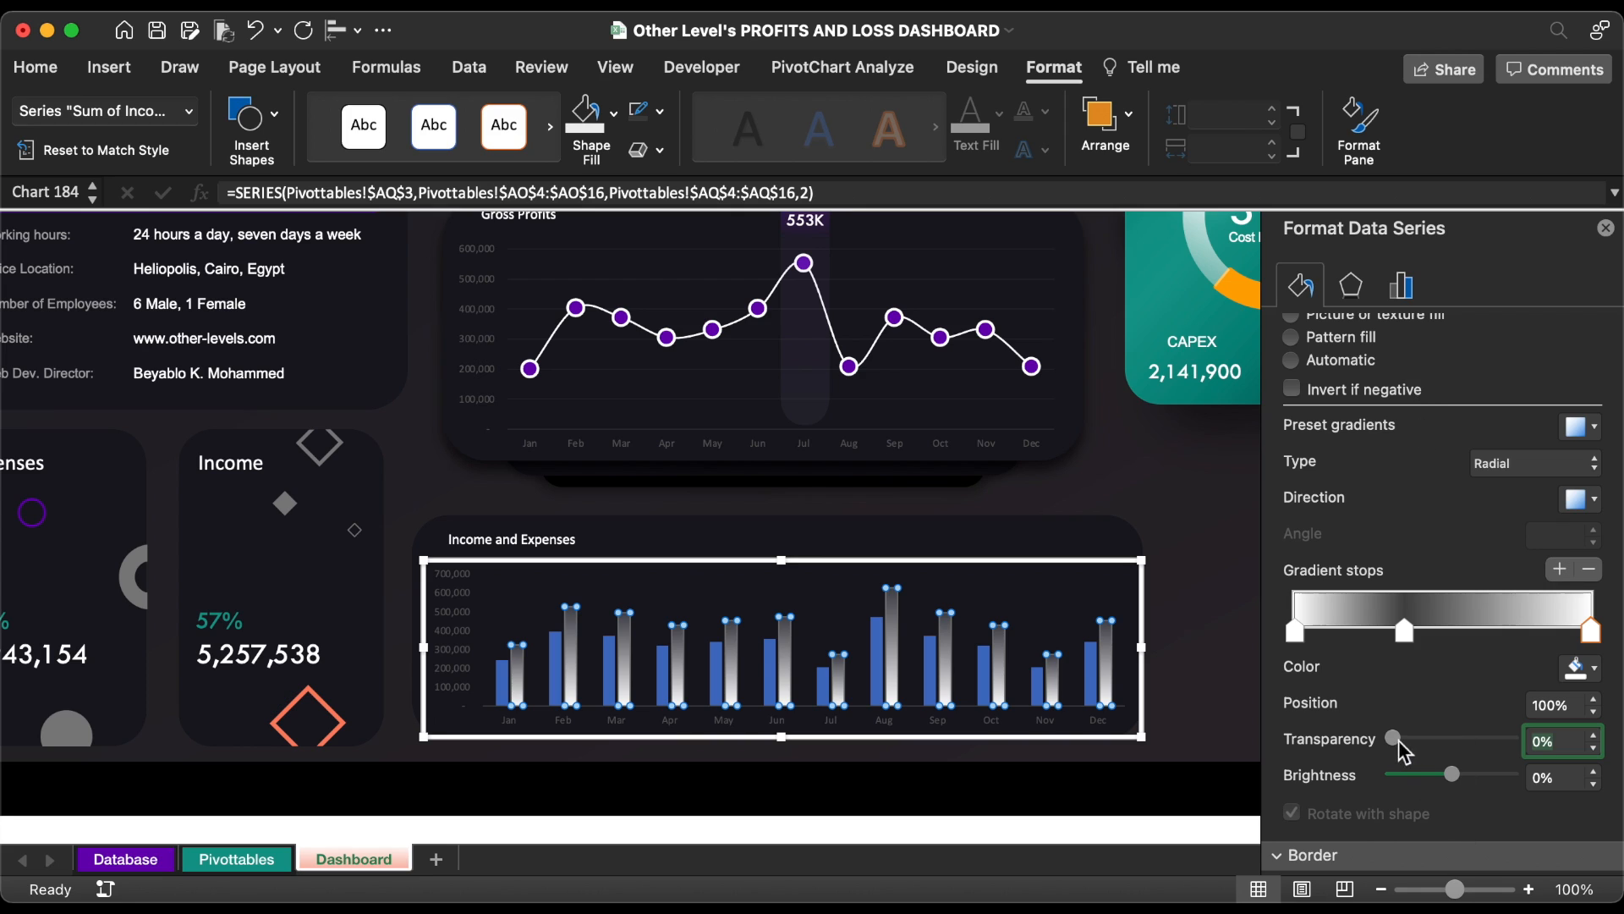
drag(1438, 738, 1513, 737)
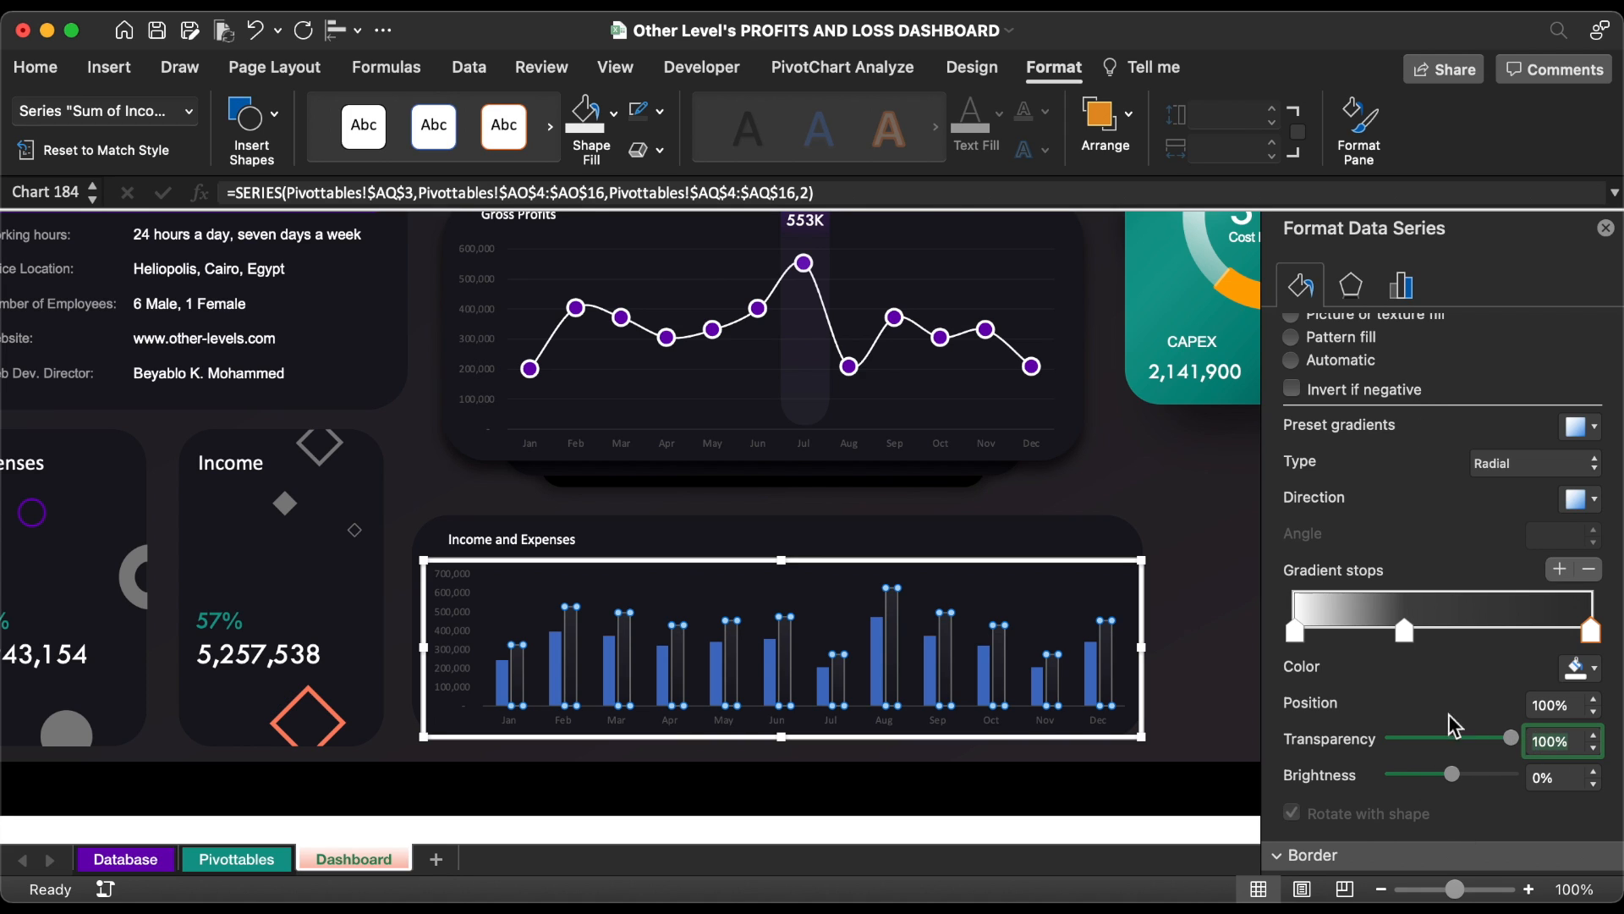
- Change the income columns' gradient to Linear with a 90° direction so it fades downward
click(1535, 462)
click(1514, 446)
click(1578, 499)
click(1437, 540)
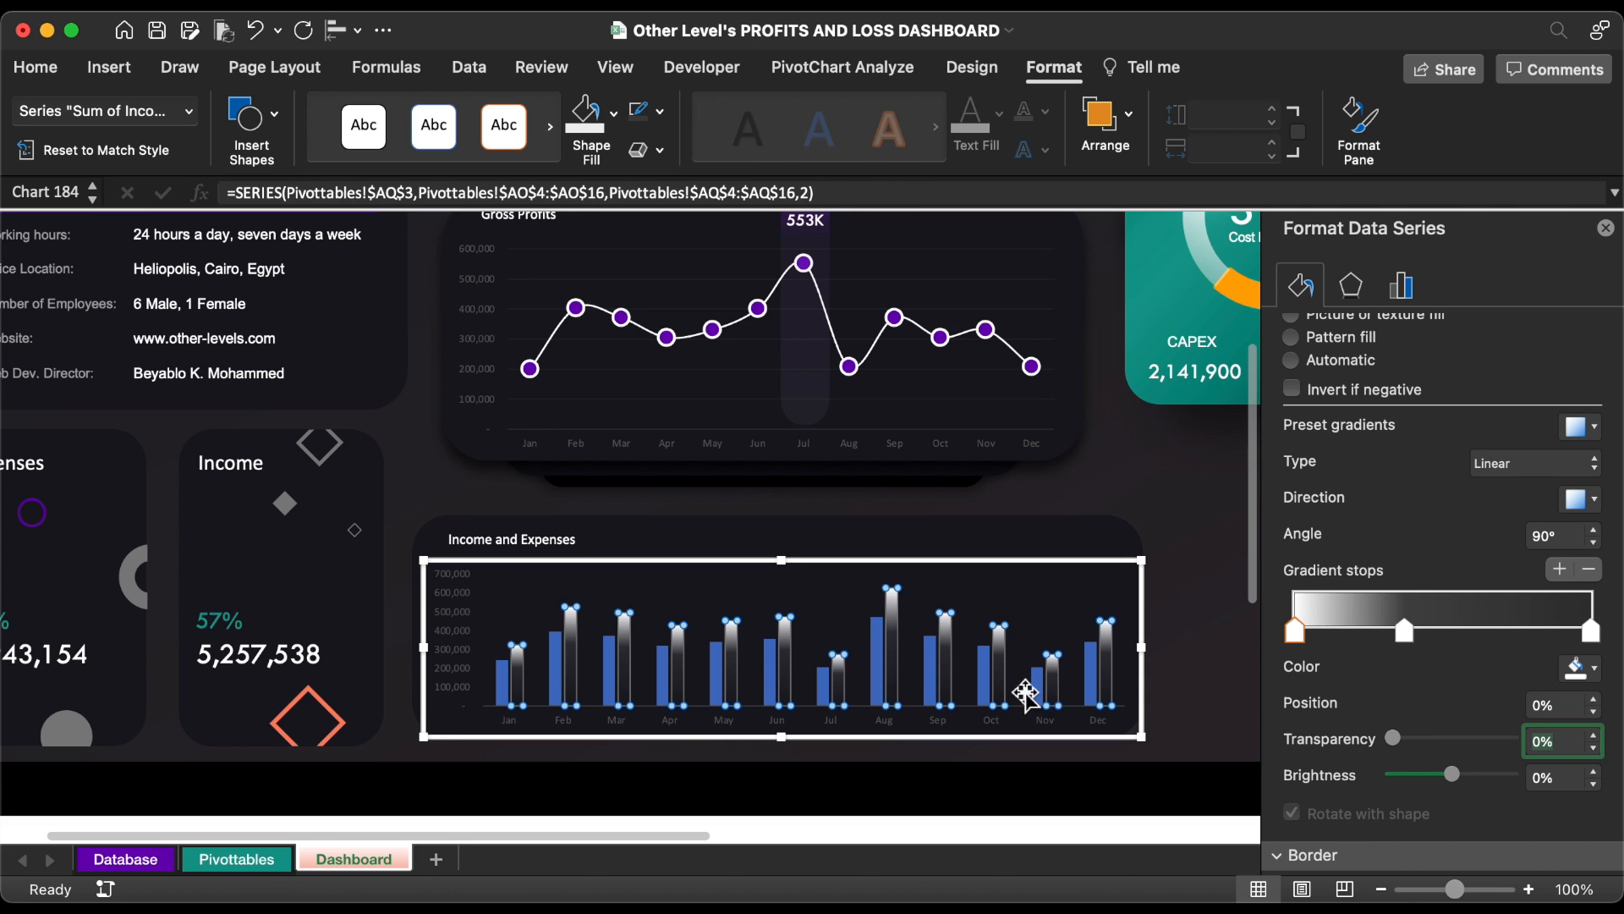
- Give the expenses columns no border and a linear gradient fill whose first stop is teal
click(878, 653)
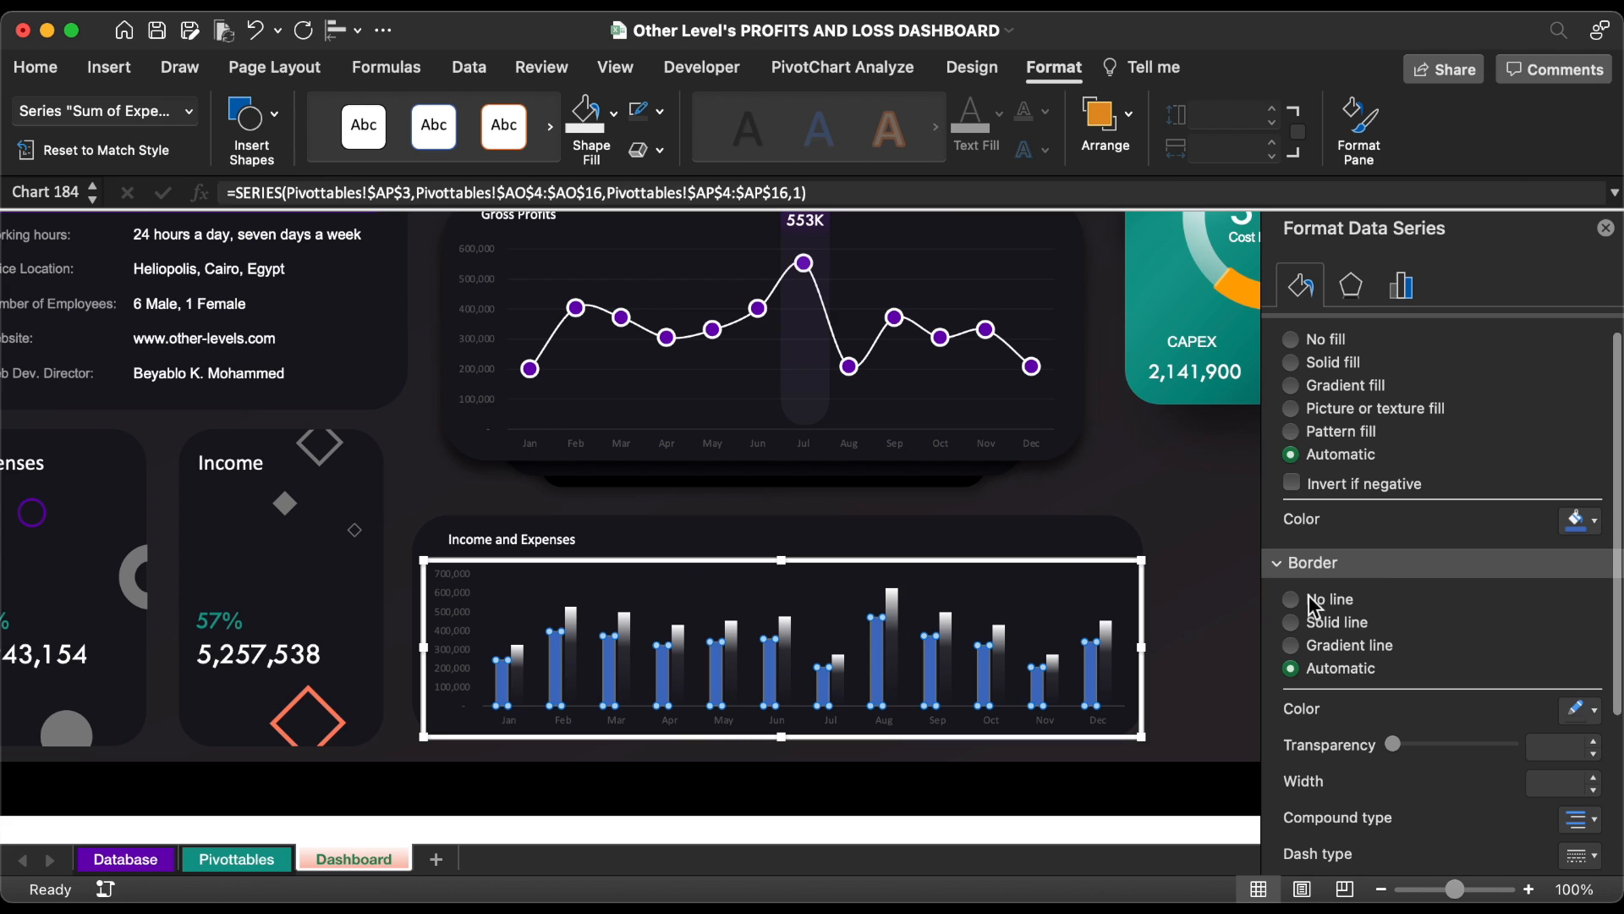
click(1319, 600)
click(1328, 413)
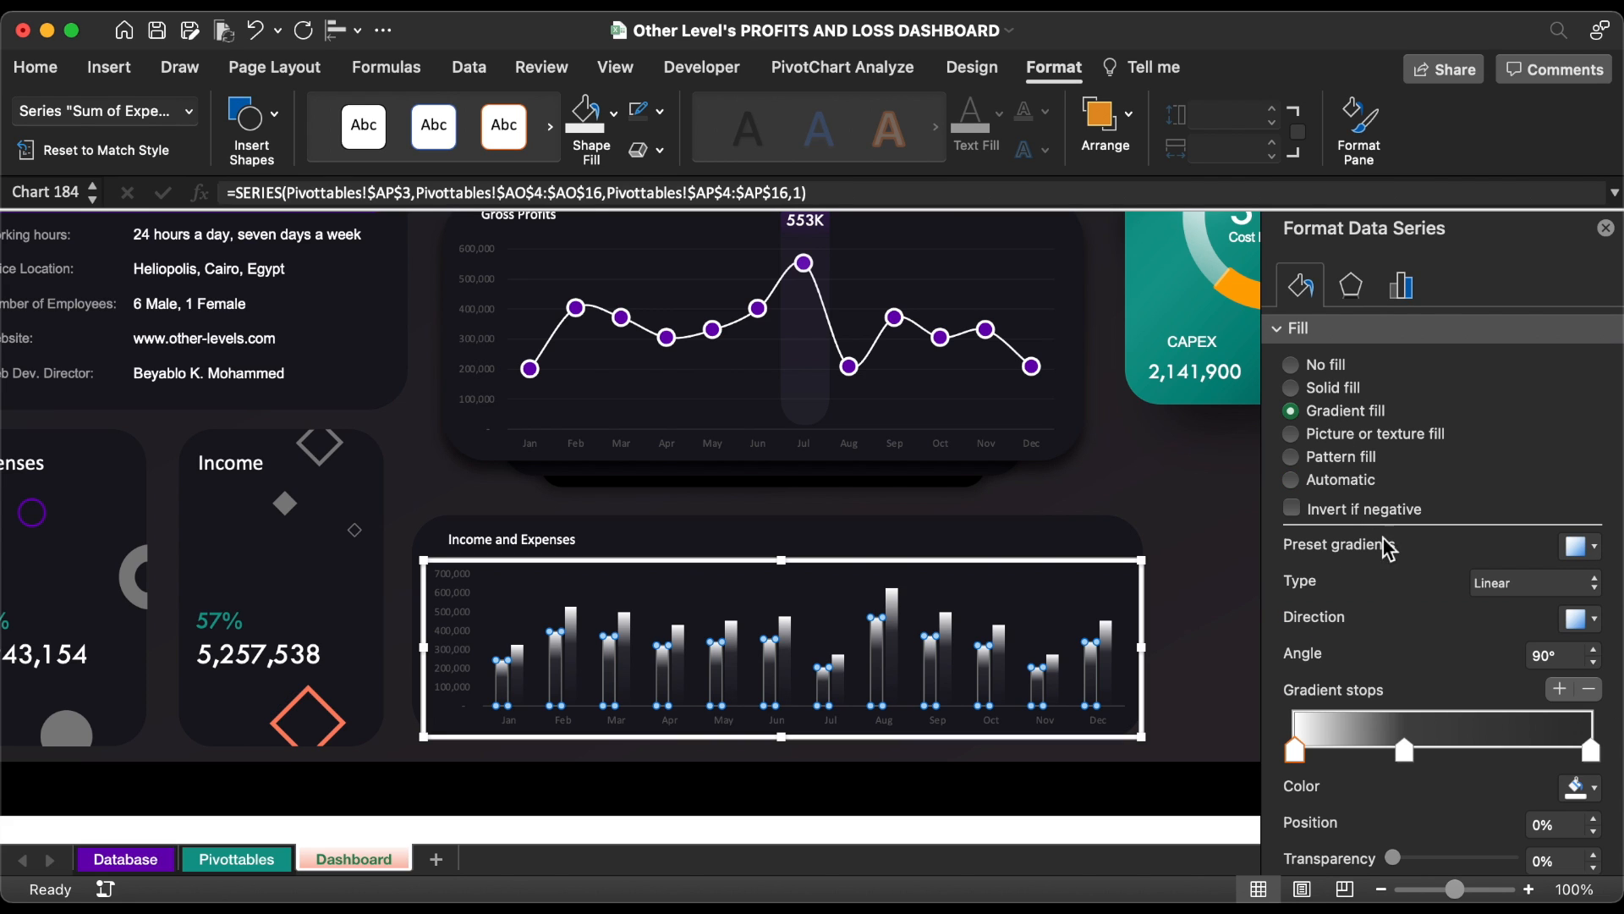
scroll(1399, 580, down, 5)
click(1577, 610)
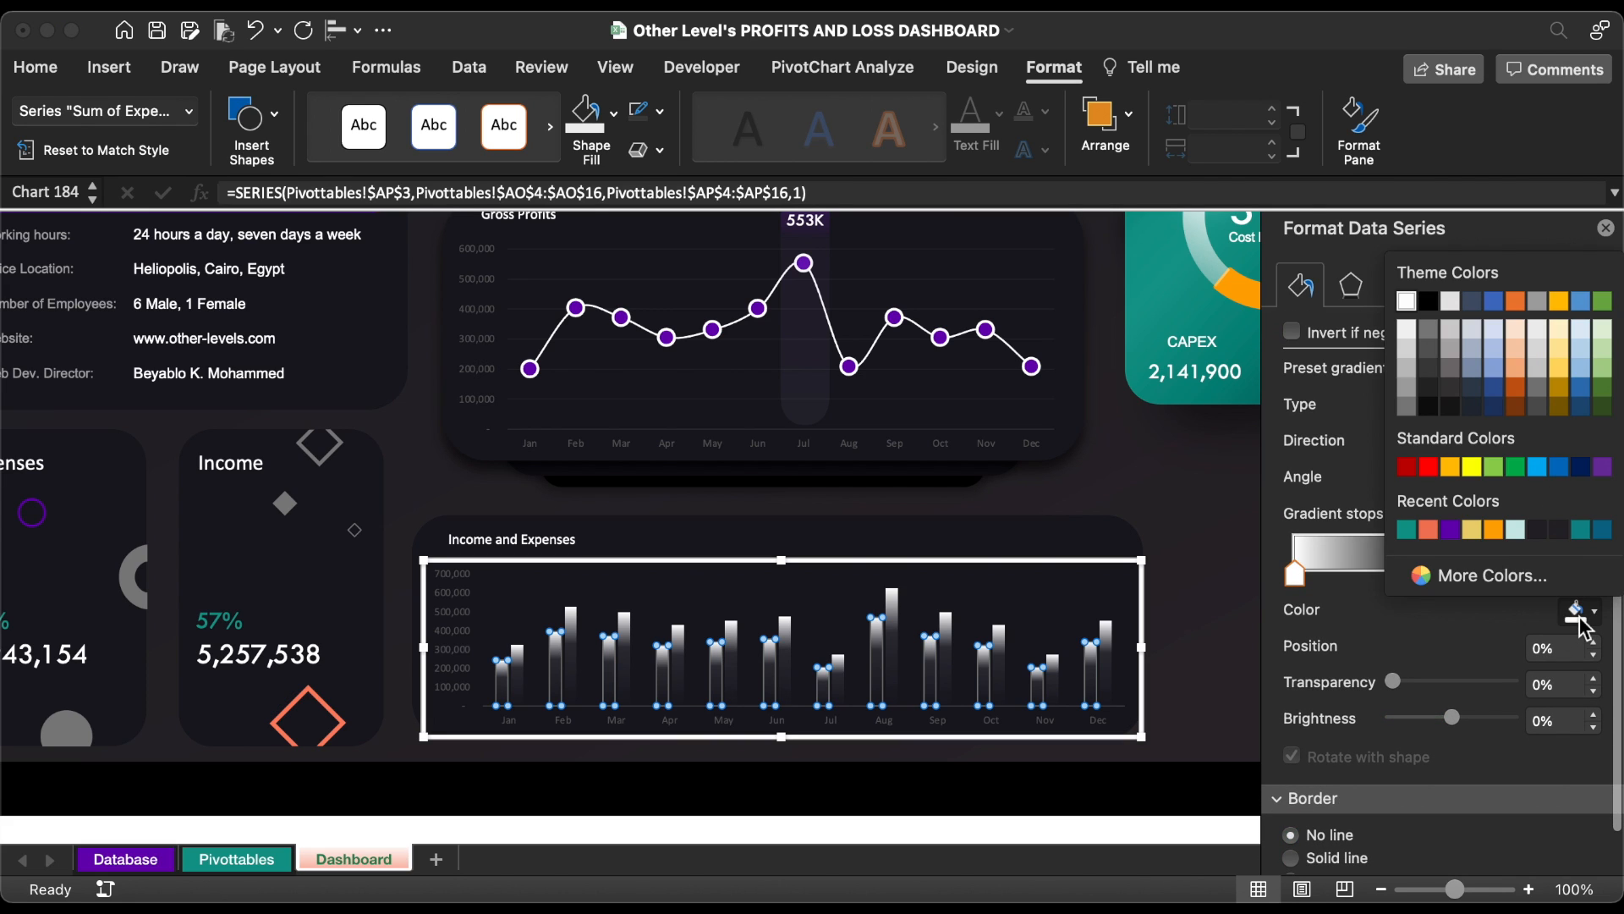
click(1406, 529)
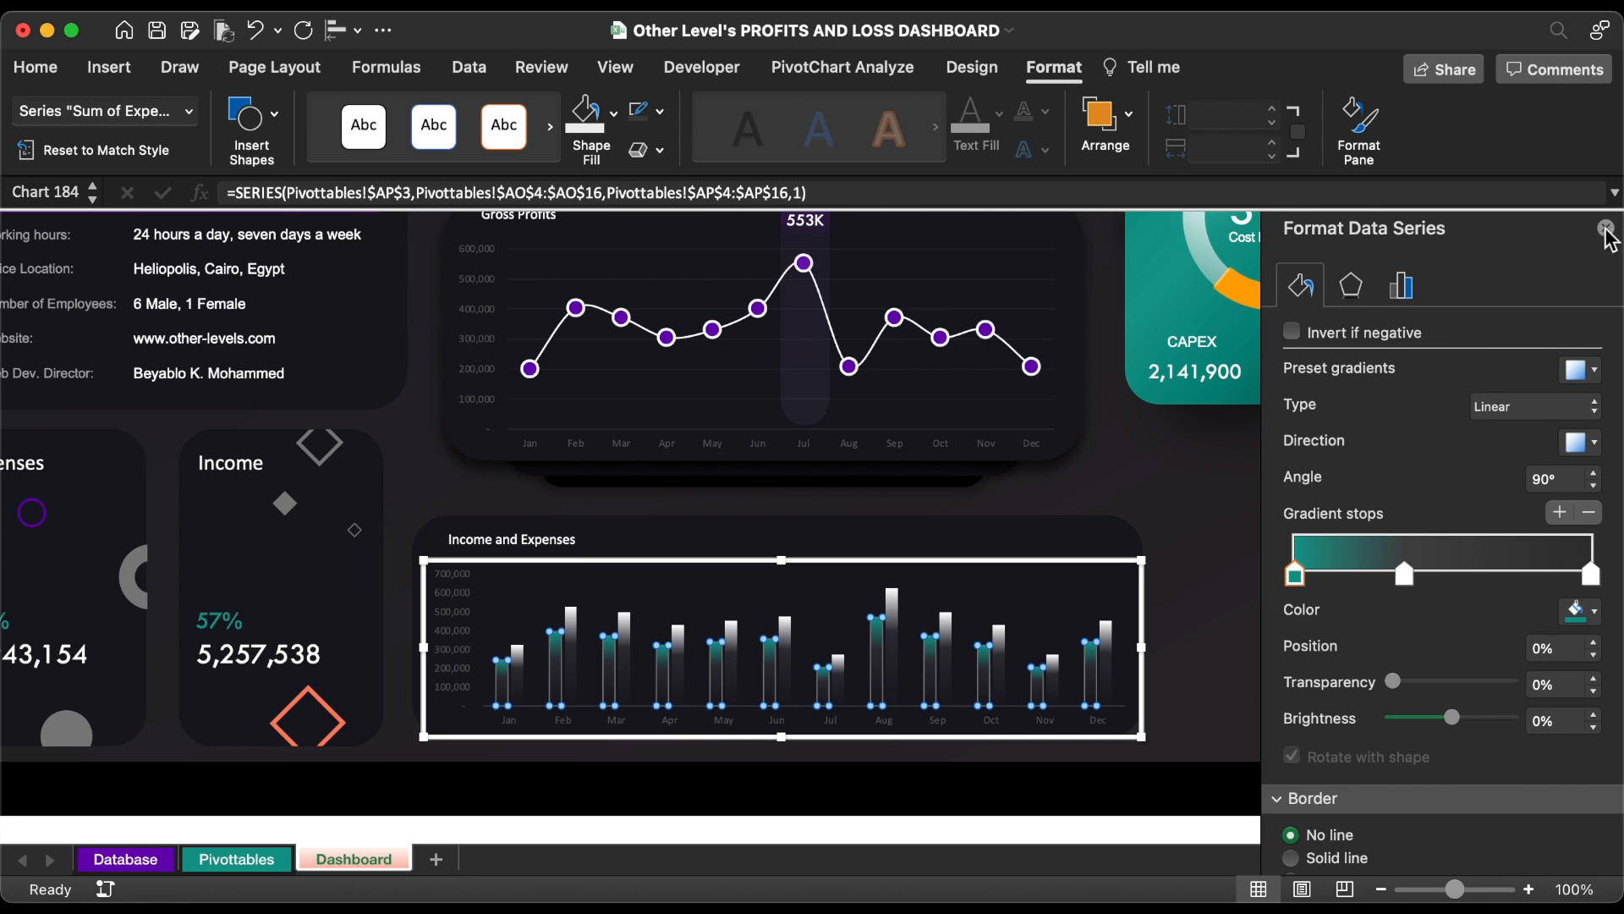
- Finish formatting the series and stretch the chart's upper edge slightly closer to the Income and Expenses title
click(1605, 228)
click(1359, 638)
click(914, 623)
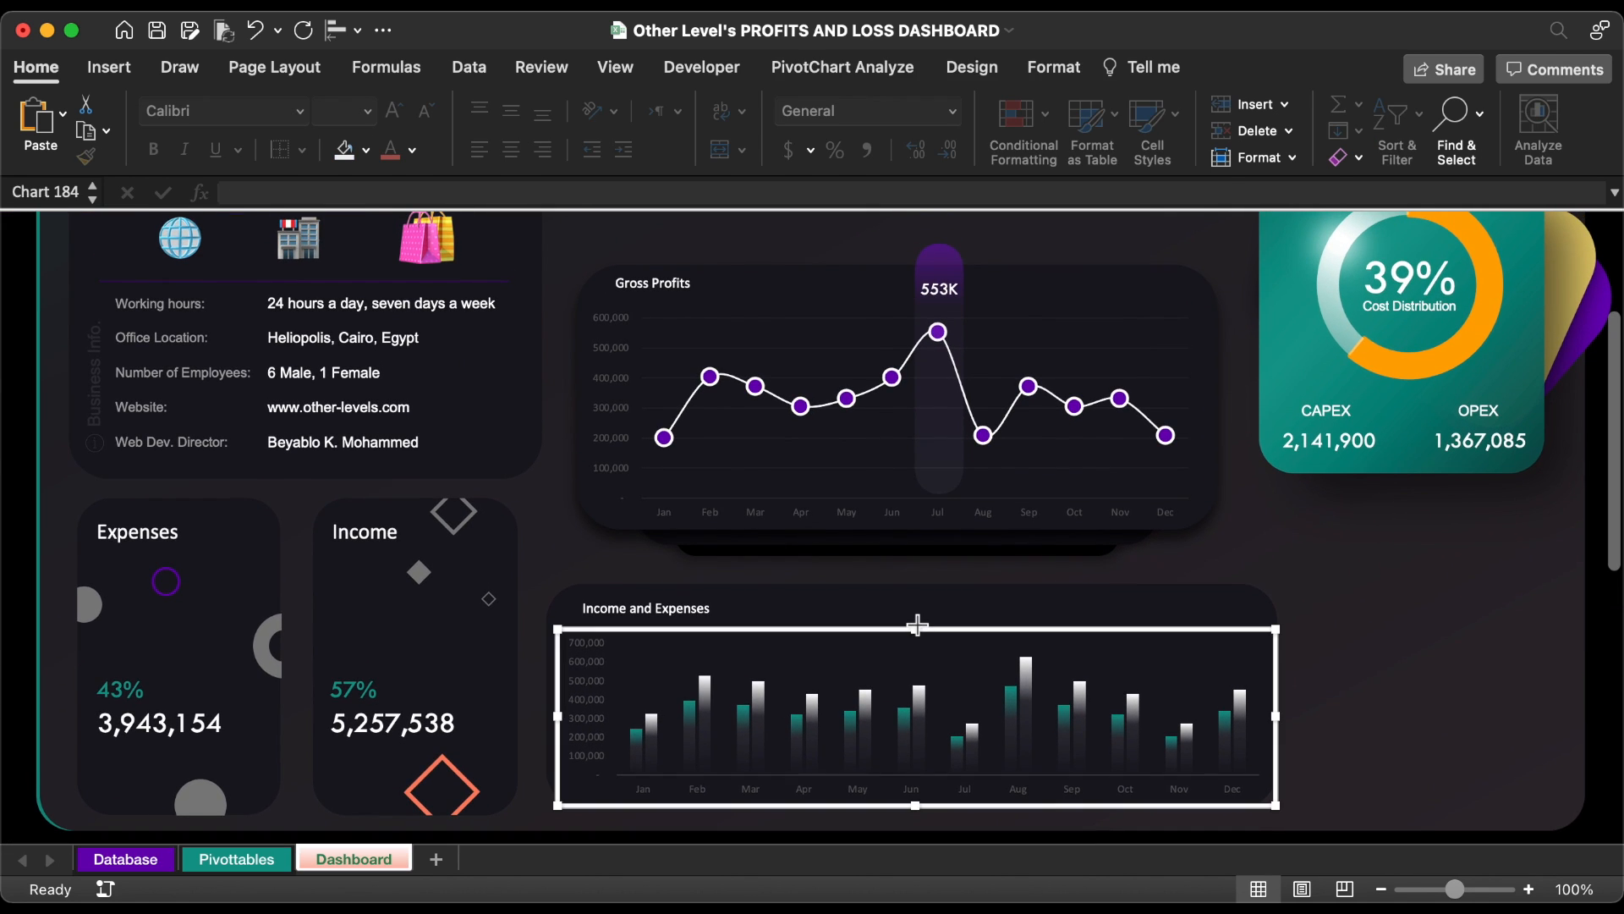
drag(917, 619, 917, 617)
- Duplicate the Income and Expenses title, place the copy below the green Cost Distribution card and retitle it Operating Expenses
click(677, 611)
key(super+d)
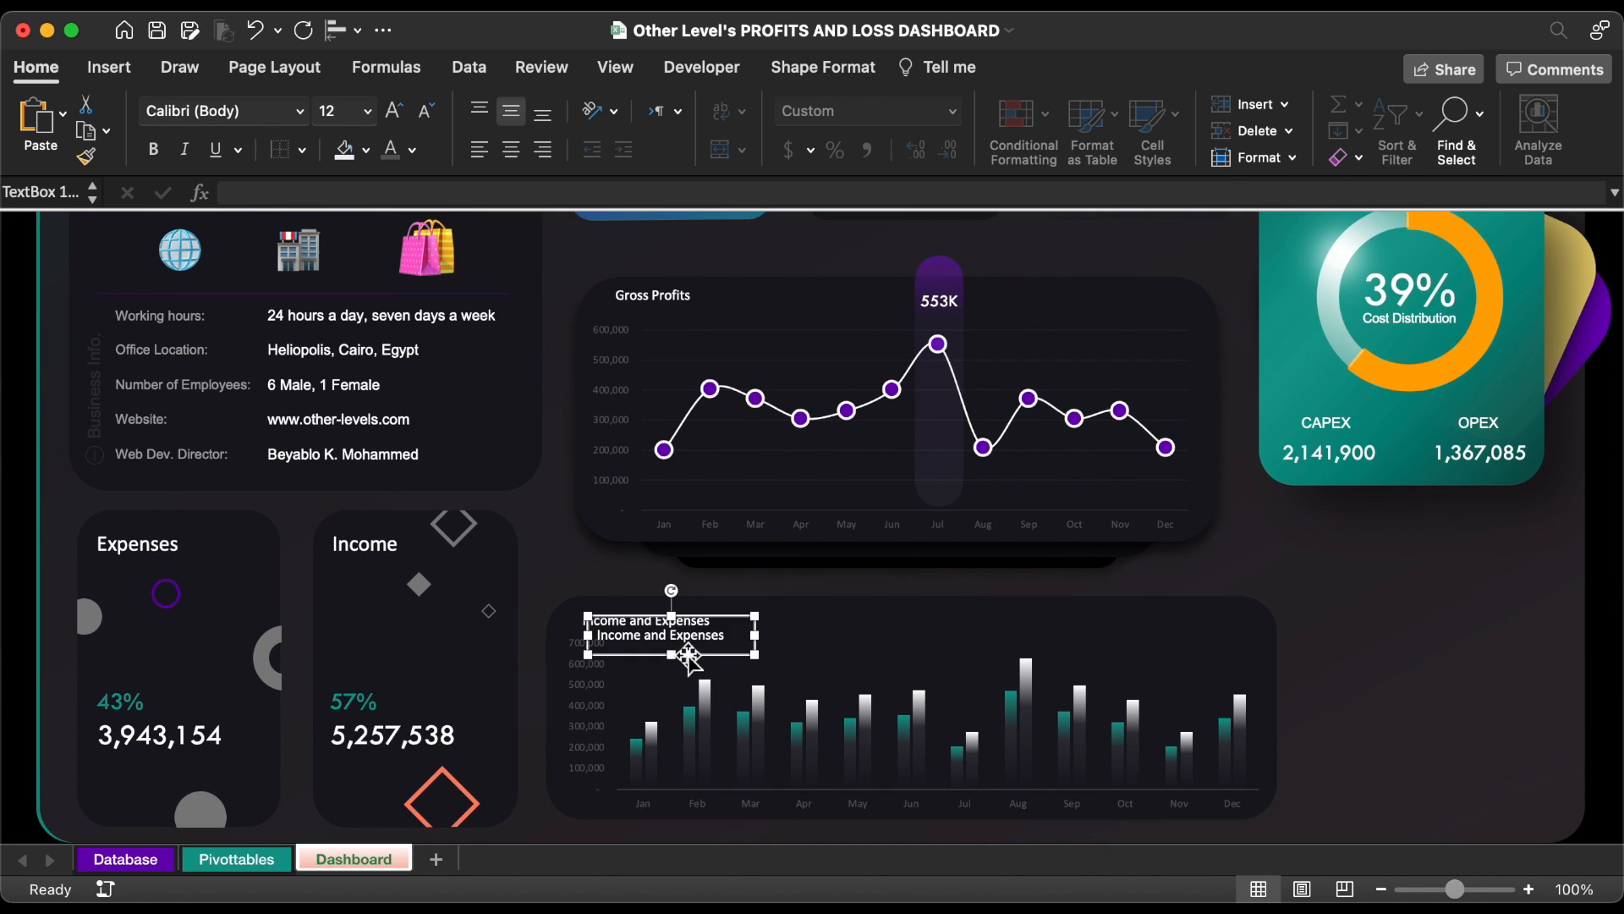
drag(688, 659, 1402, 589)
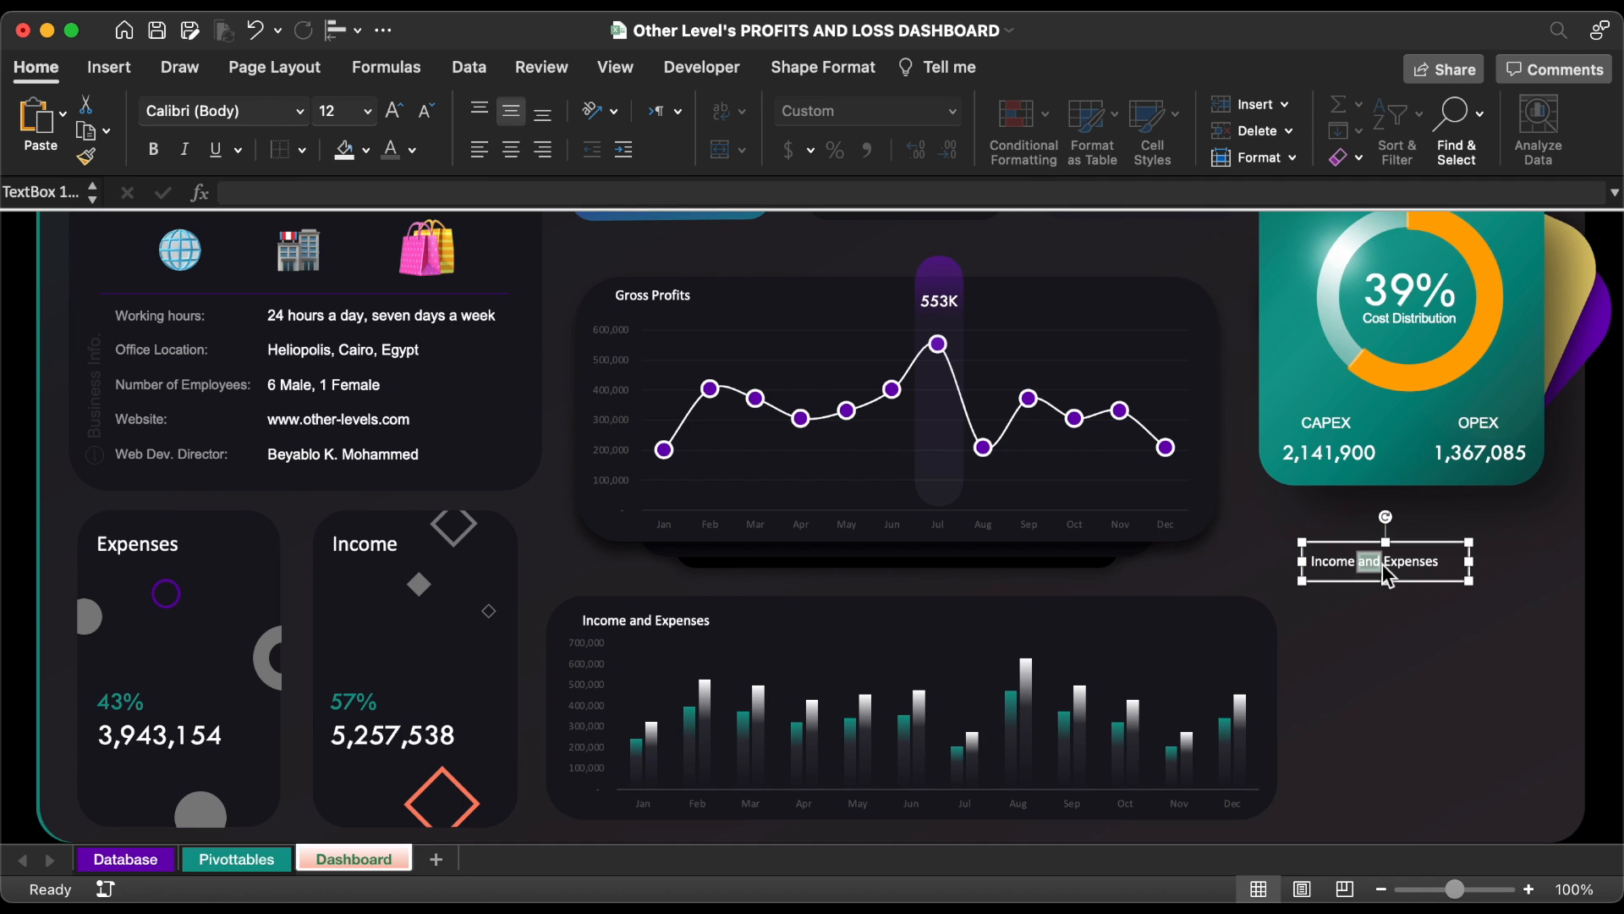
- Build a pivot table at AU3 on the Pivottables sheet summing Employee Costs, Office Supply, Utilities, Advertising and Equeipment
click(264, 859)
drag(1410, 347, 1523, 702)
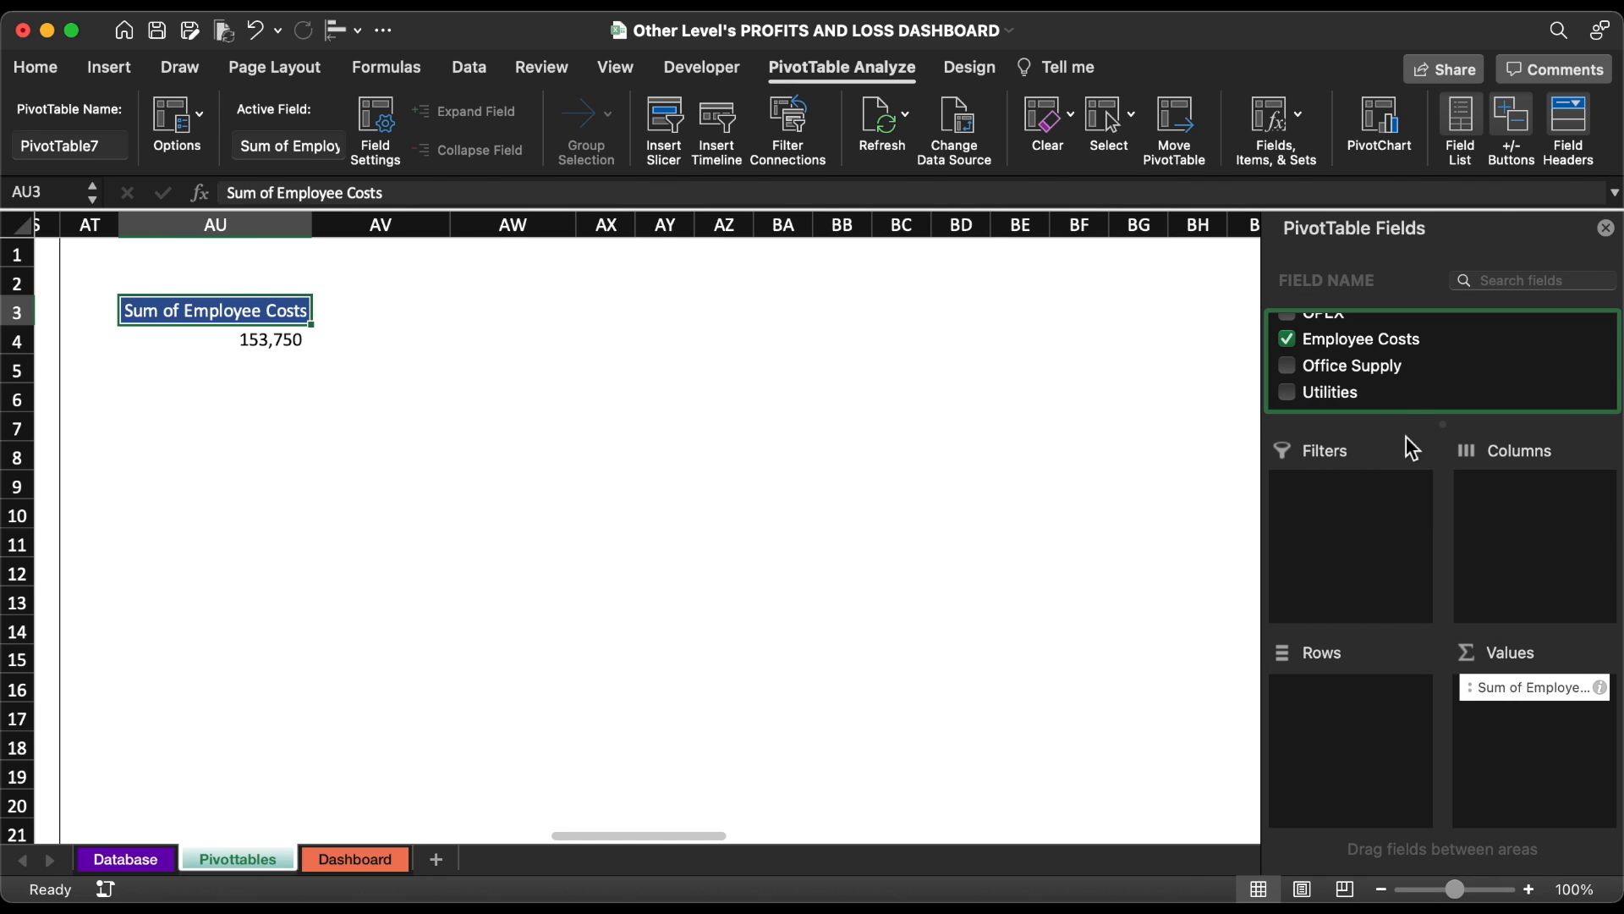
drag(1387, 368, 1510, 736)
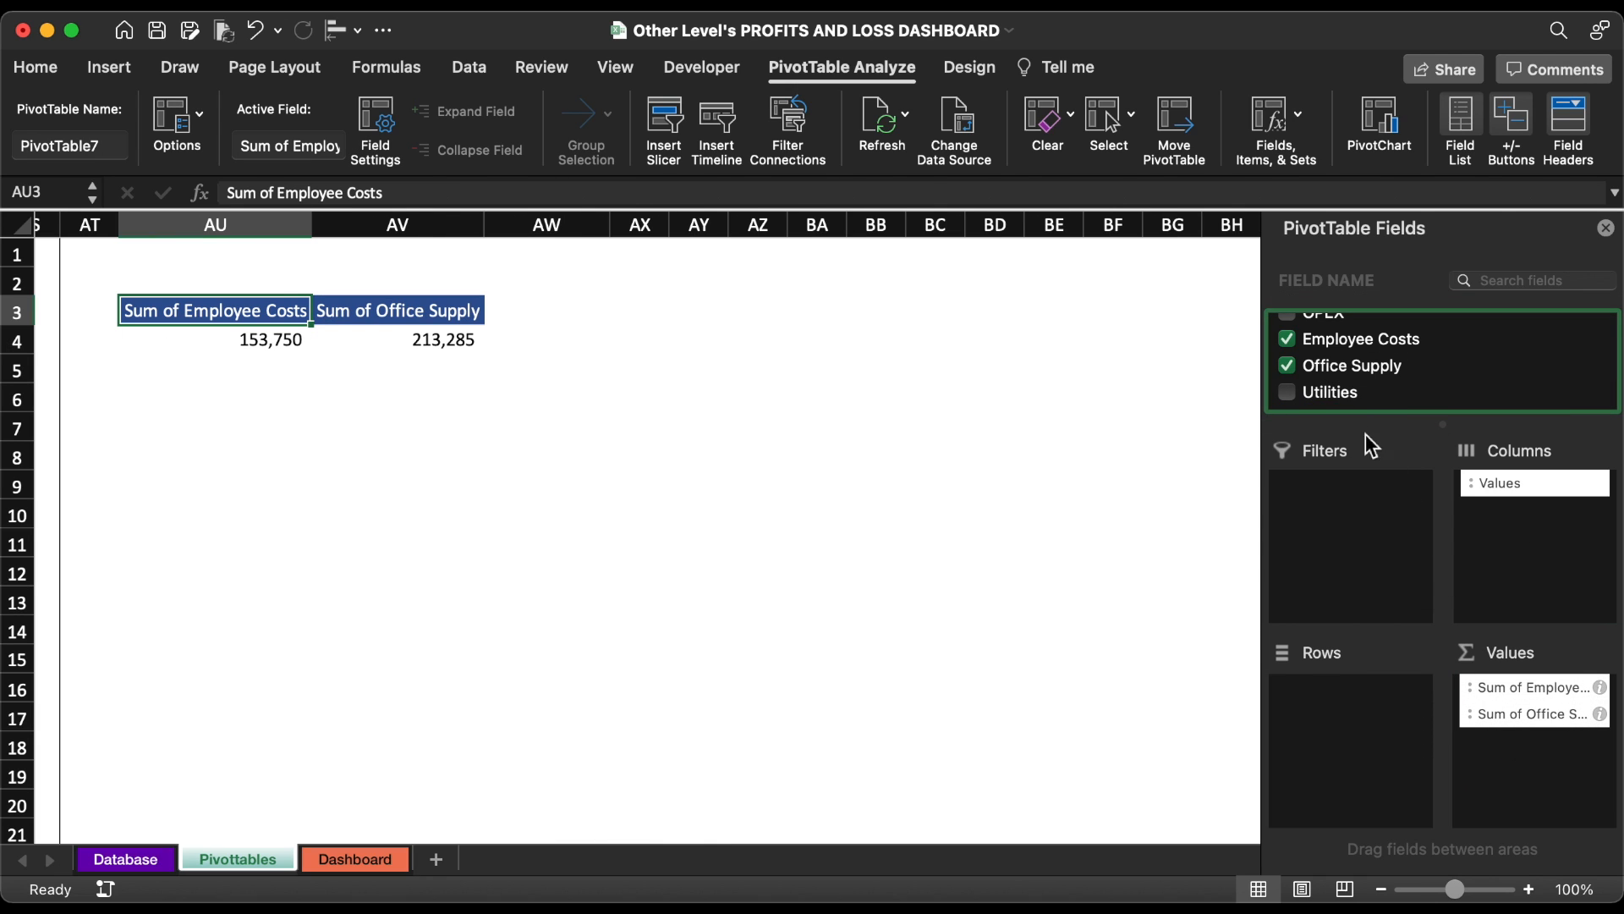
drag(1332, 394, 1521, 819)
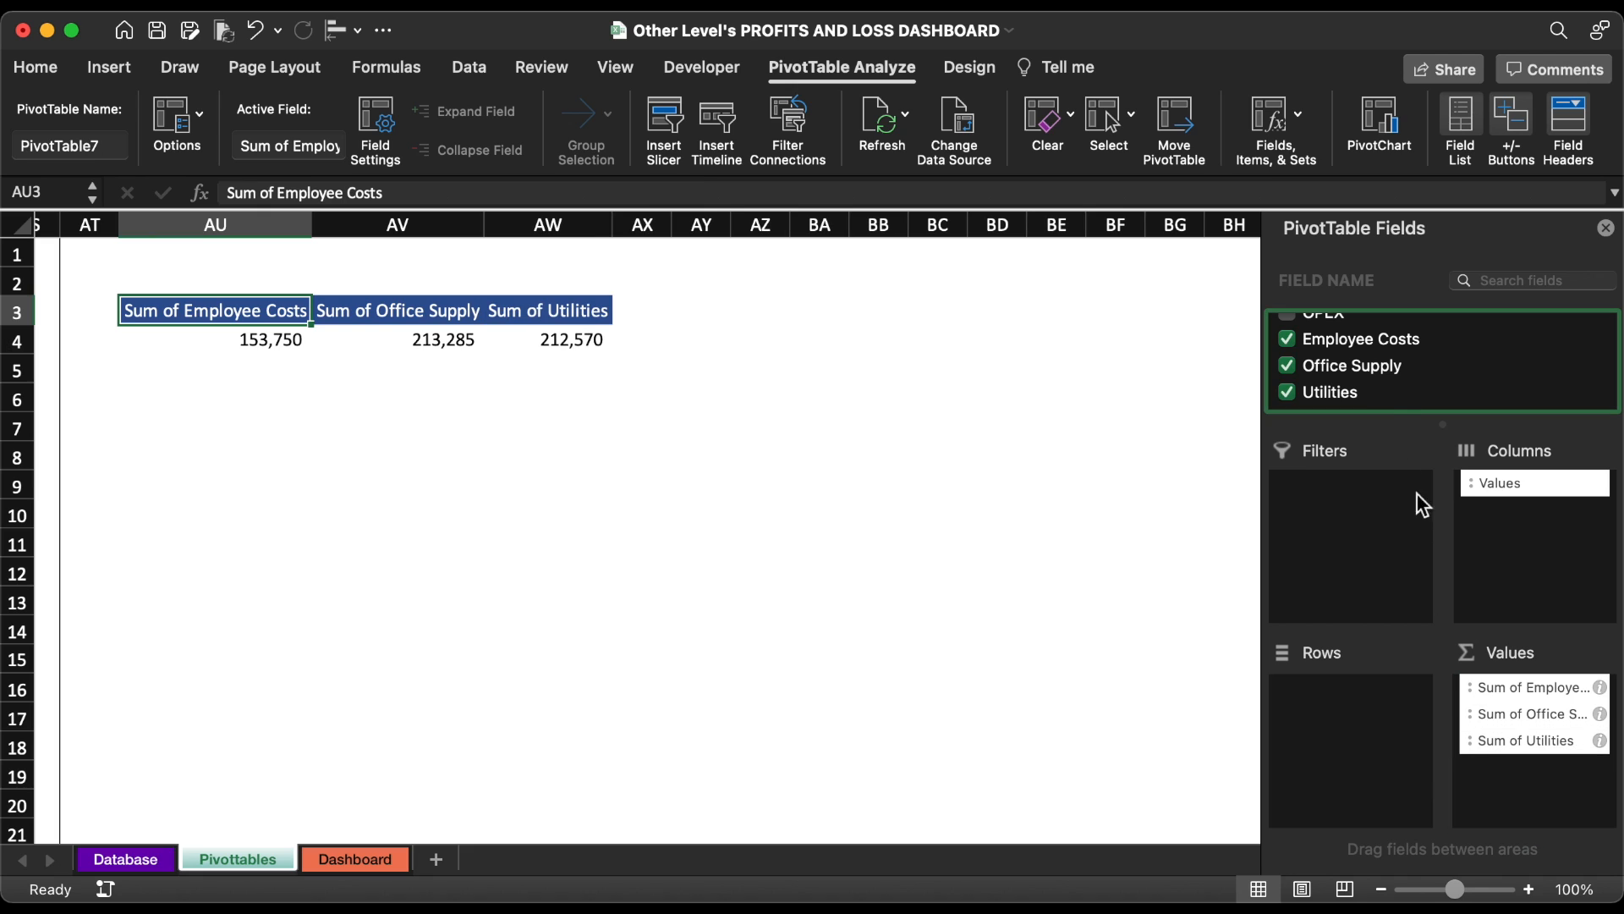
scroll(1388, 396, down, 3)
drag(1358, 358, 1505, 762)
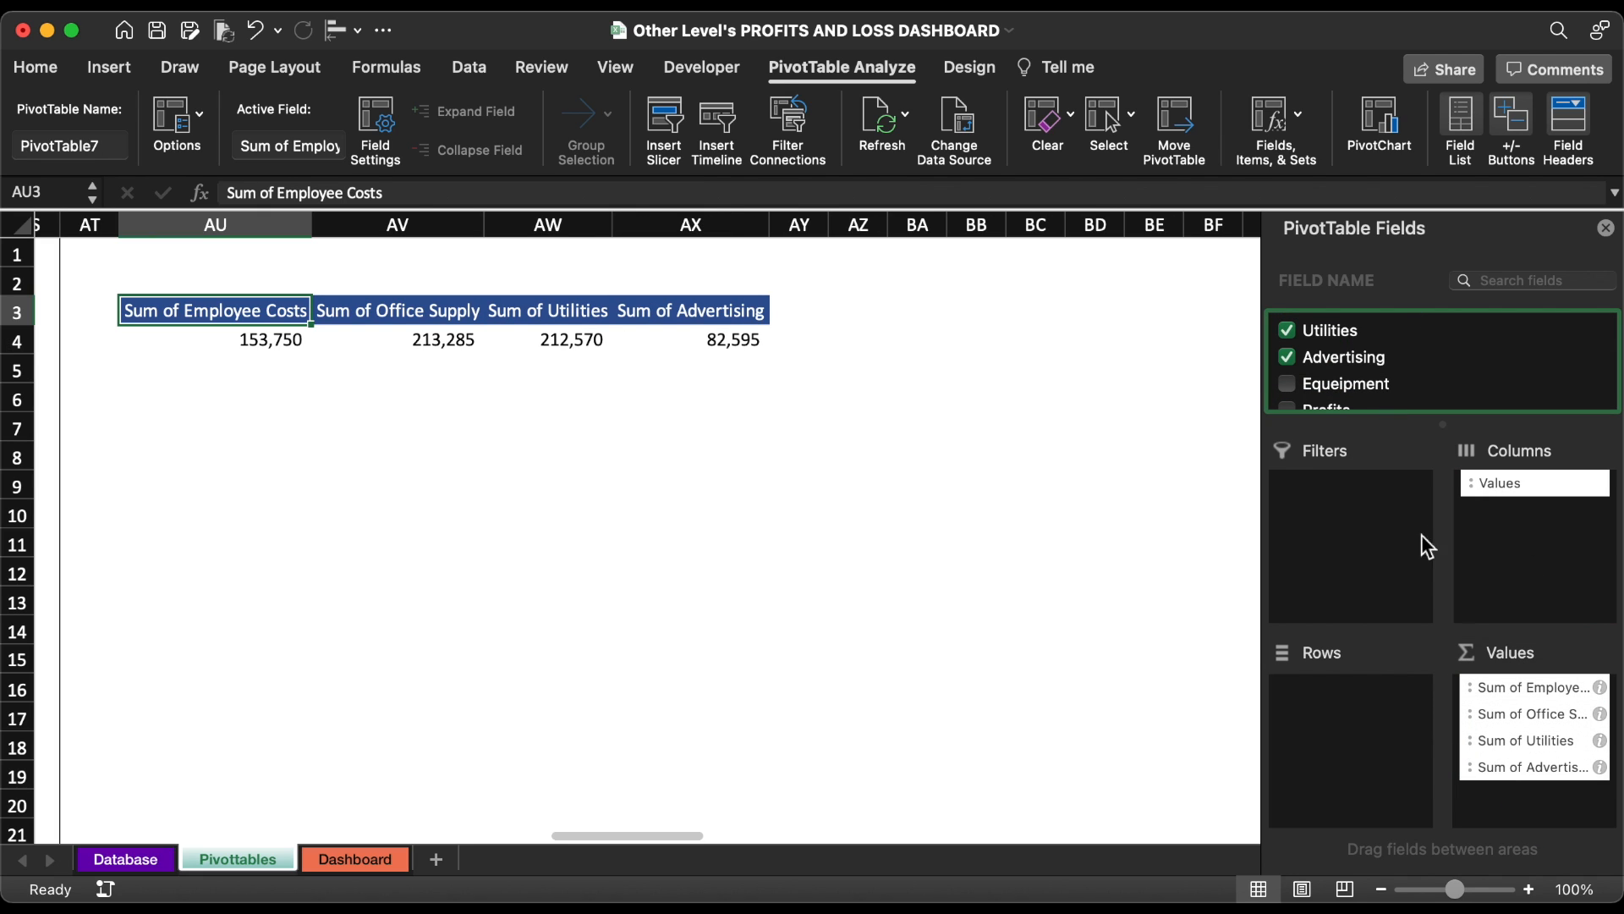
drag(1356, 385, 1539, 813)
- Fill the new pivot table's header row teal and format the sums in AU4:AY4 as Currency without decimals
drag(851, 310, 904, 341)
click(35, 68)
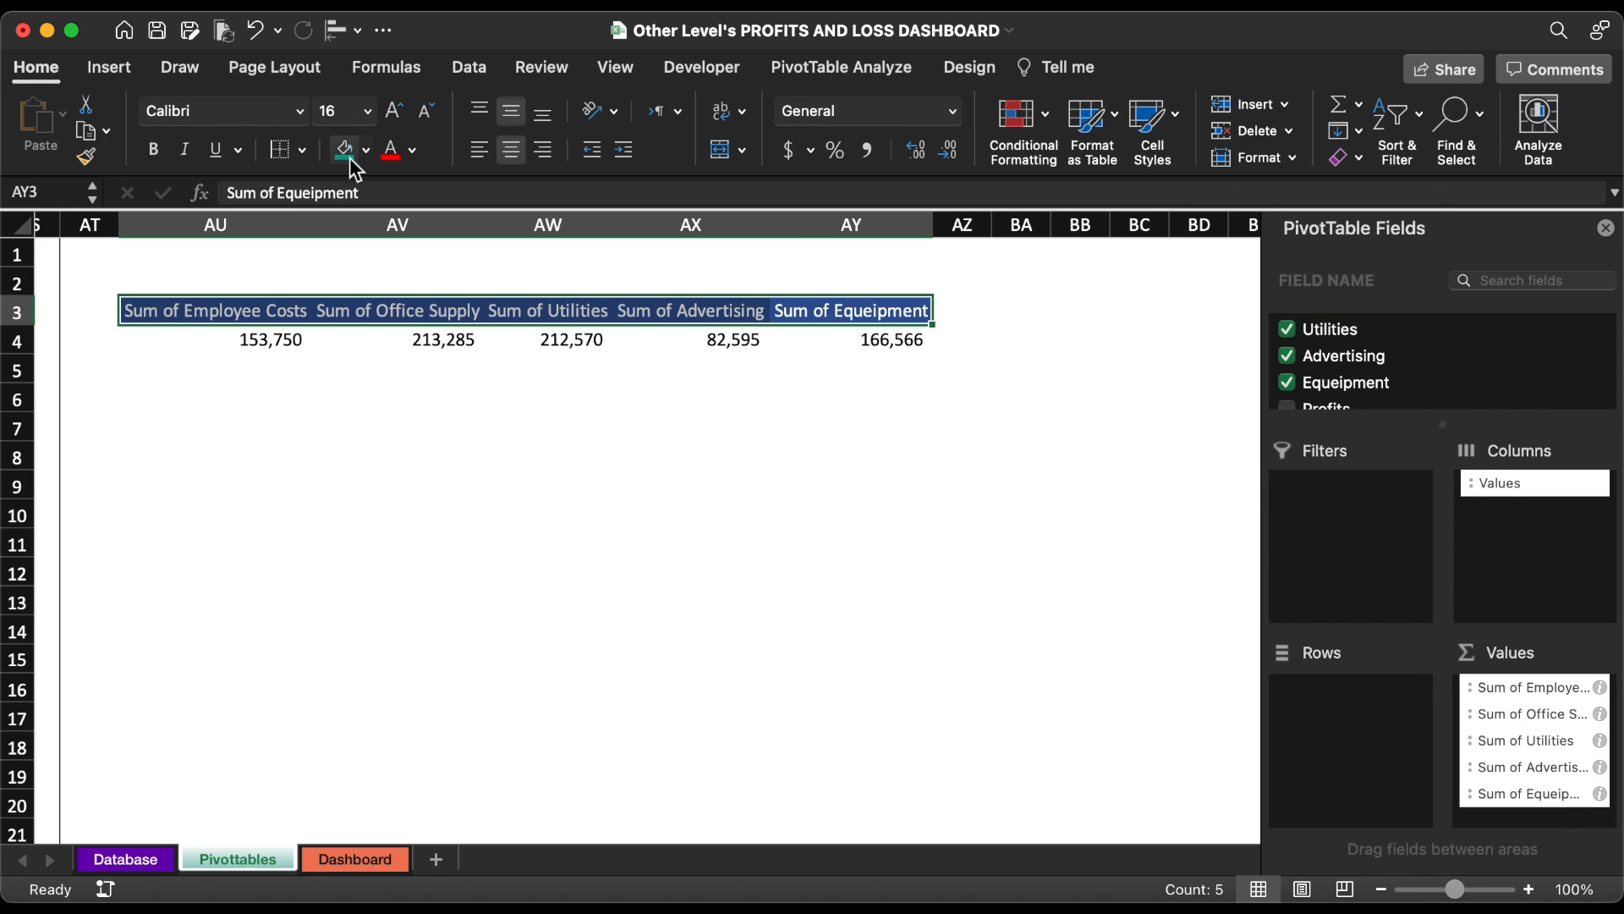
click(345, 152)
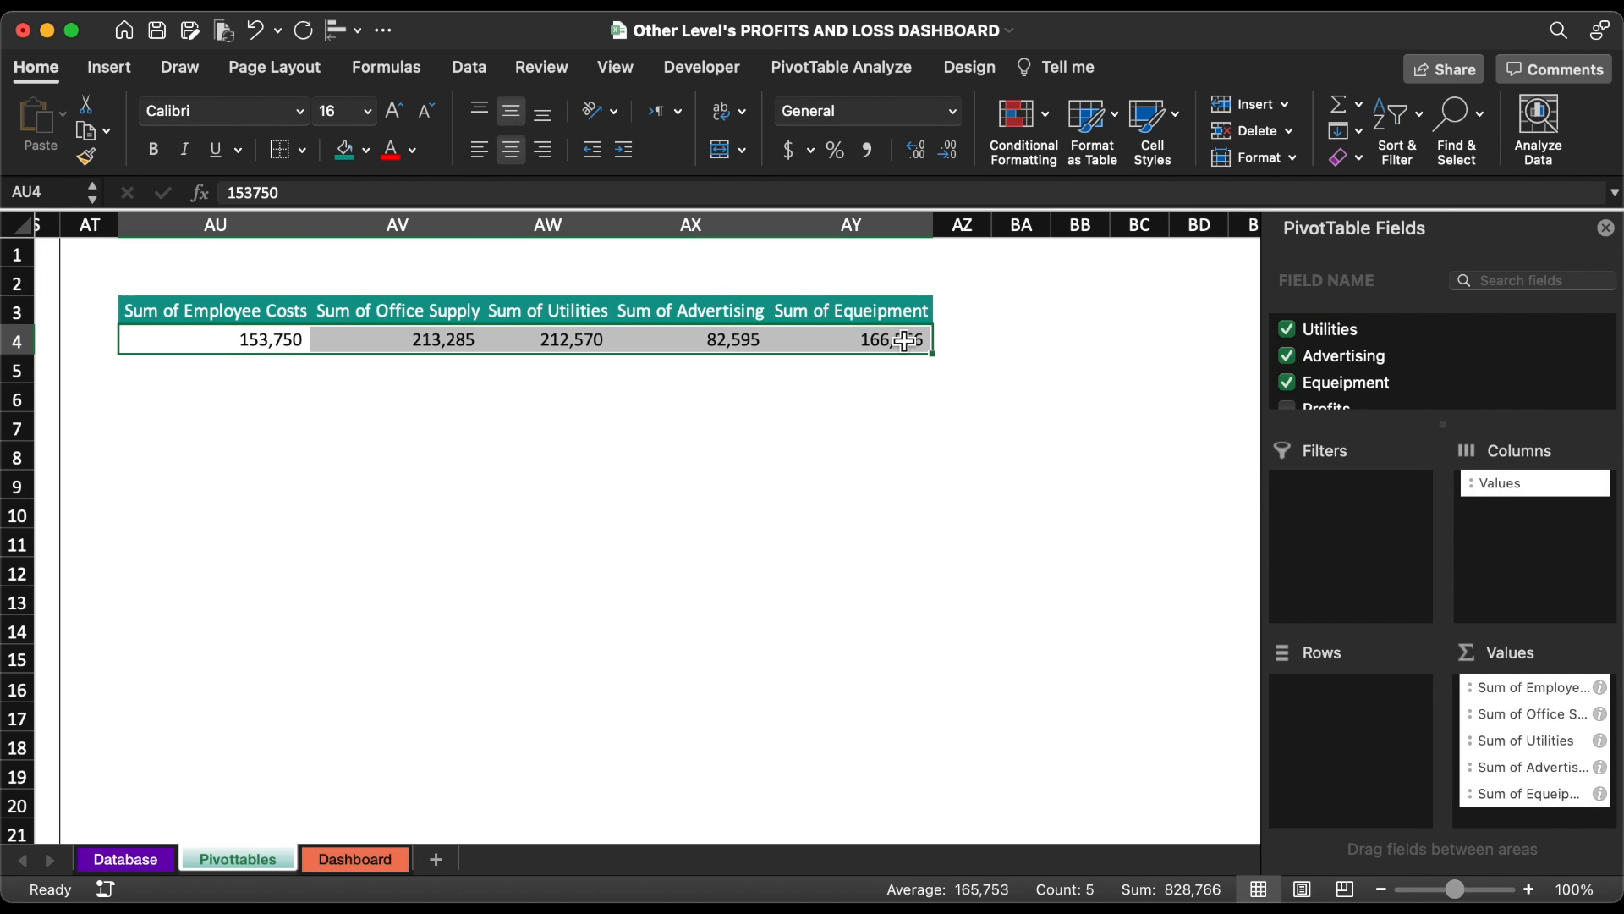
click(896, 111)
click(895, 226)
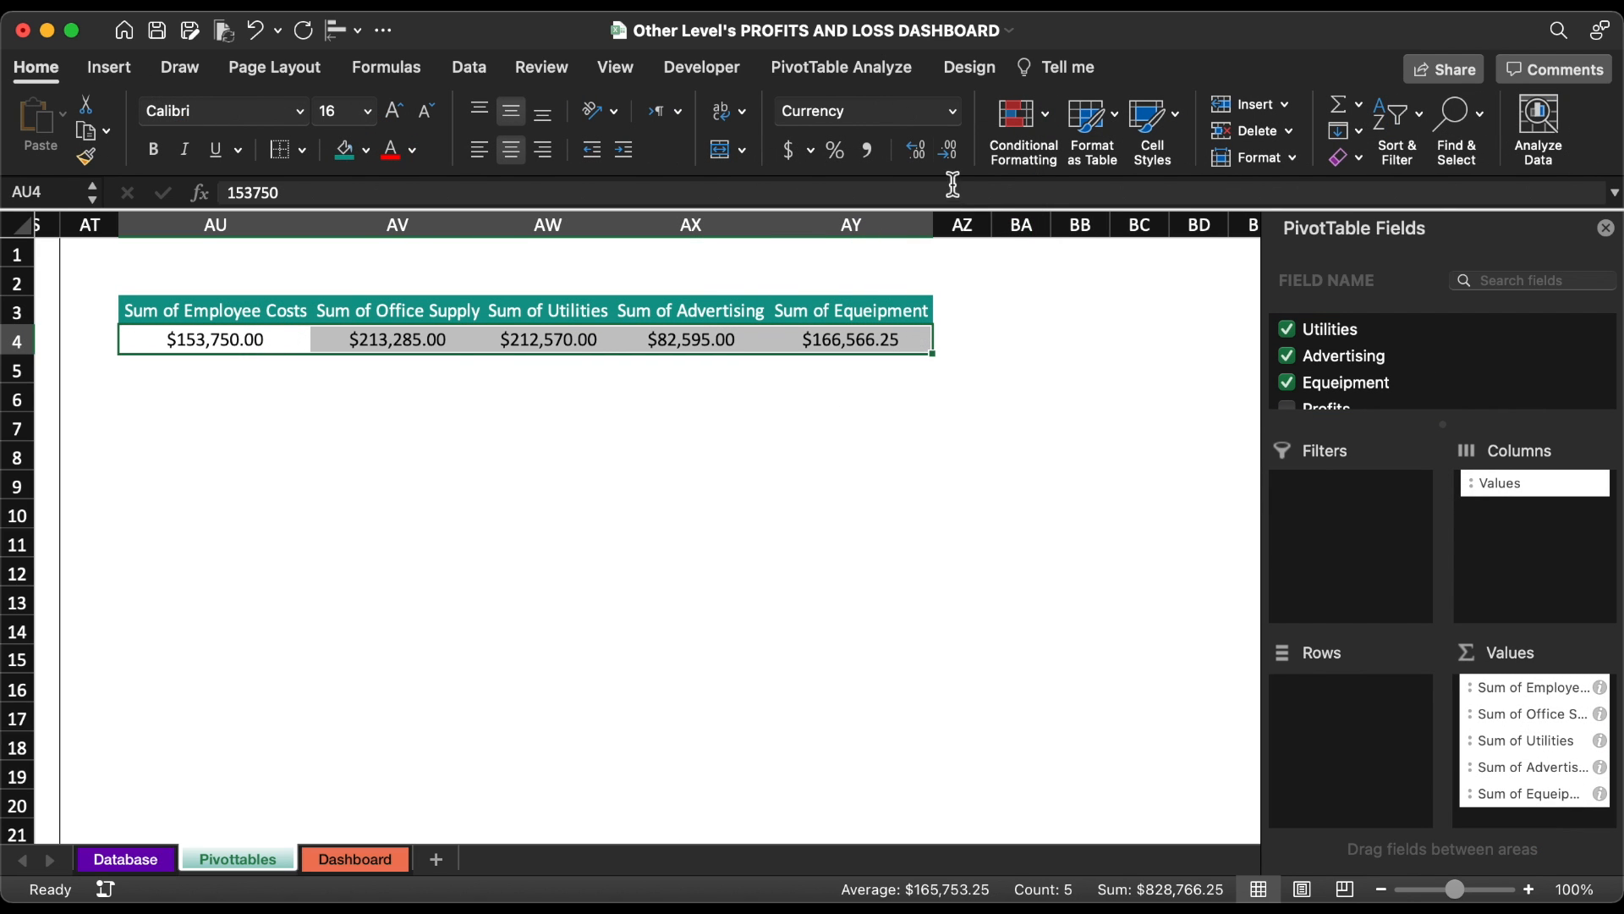
click(948, 150)
click(948, 150)
- Total the five operating costs in cell AU7 with =SUM(AU4:AY4)
click(228, 429)
text(=sum)
double_click(196, 471)
drag(175, 350, 839, 349)
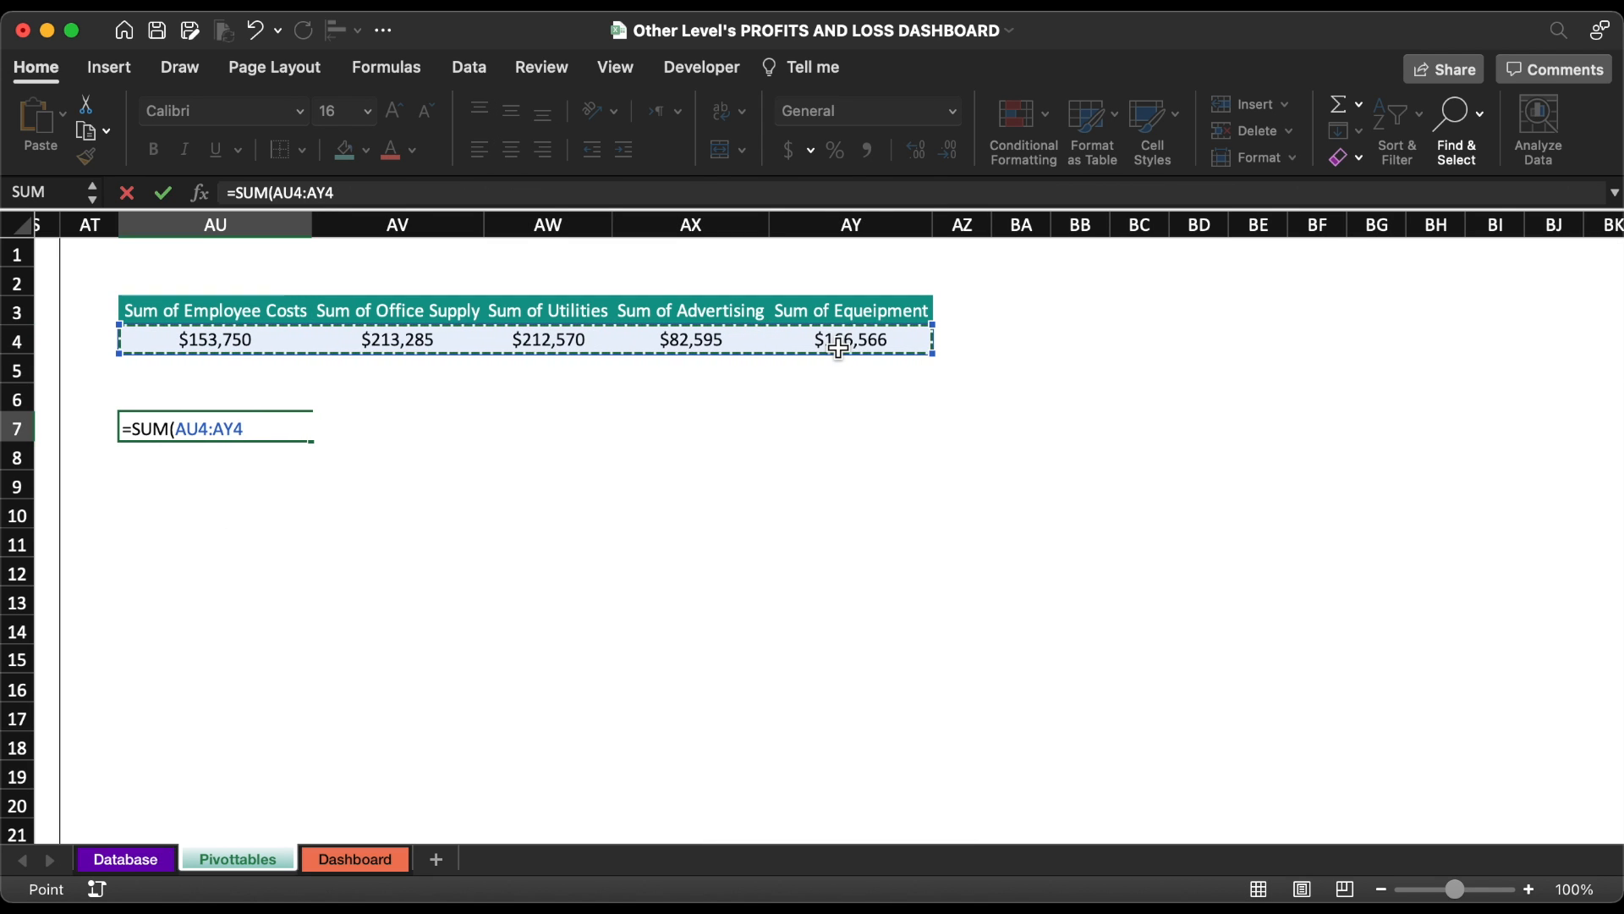
key(Return)
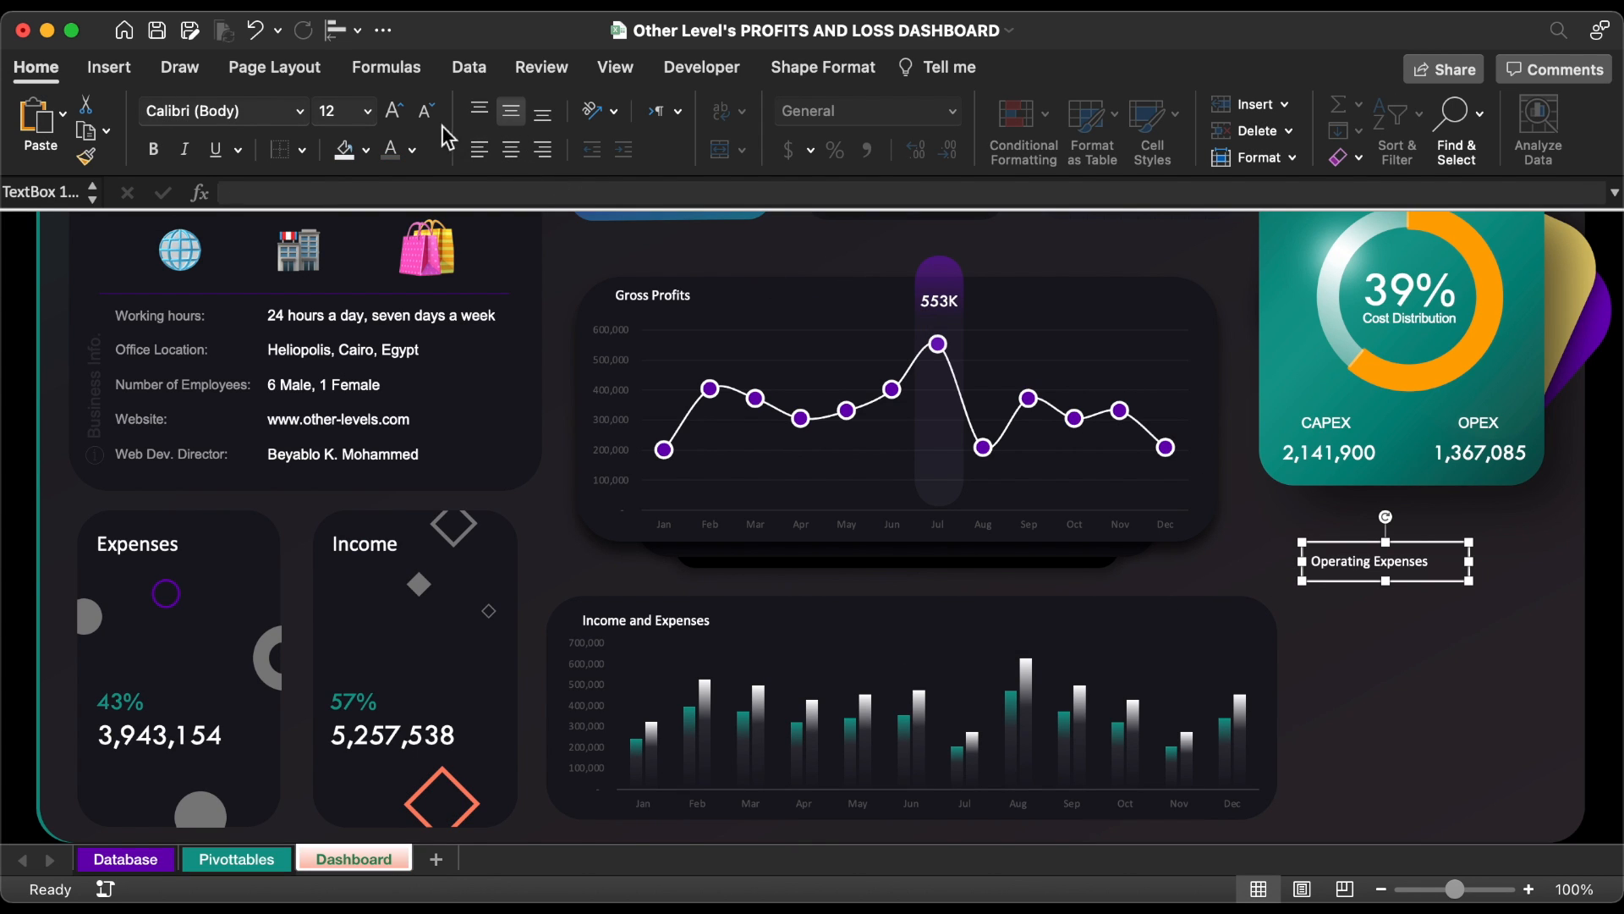
- Set the Operating Expenses title on the Dashboard sheet to font size 16 and widen its text box to about 2.64"
click(396, 111)
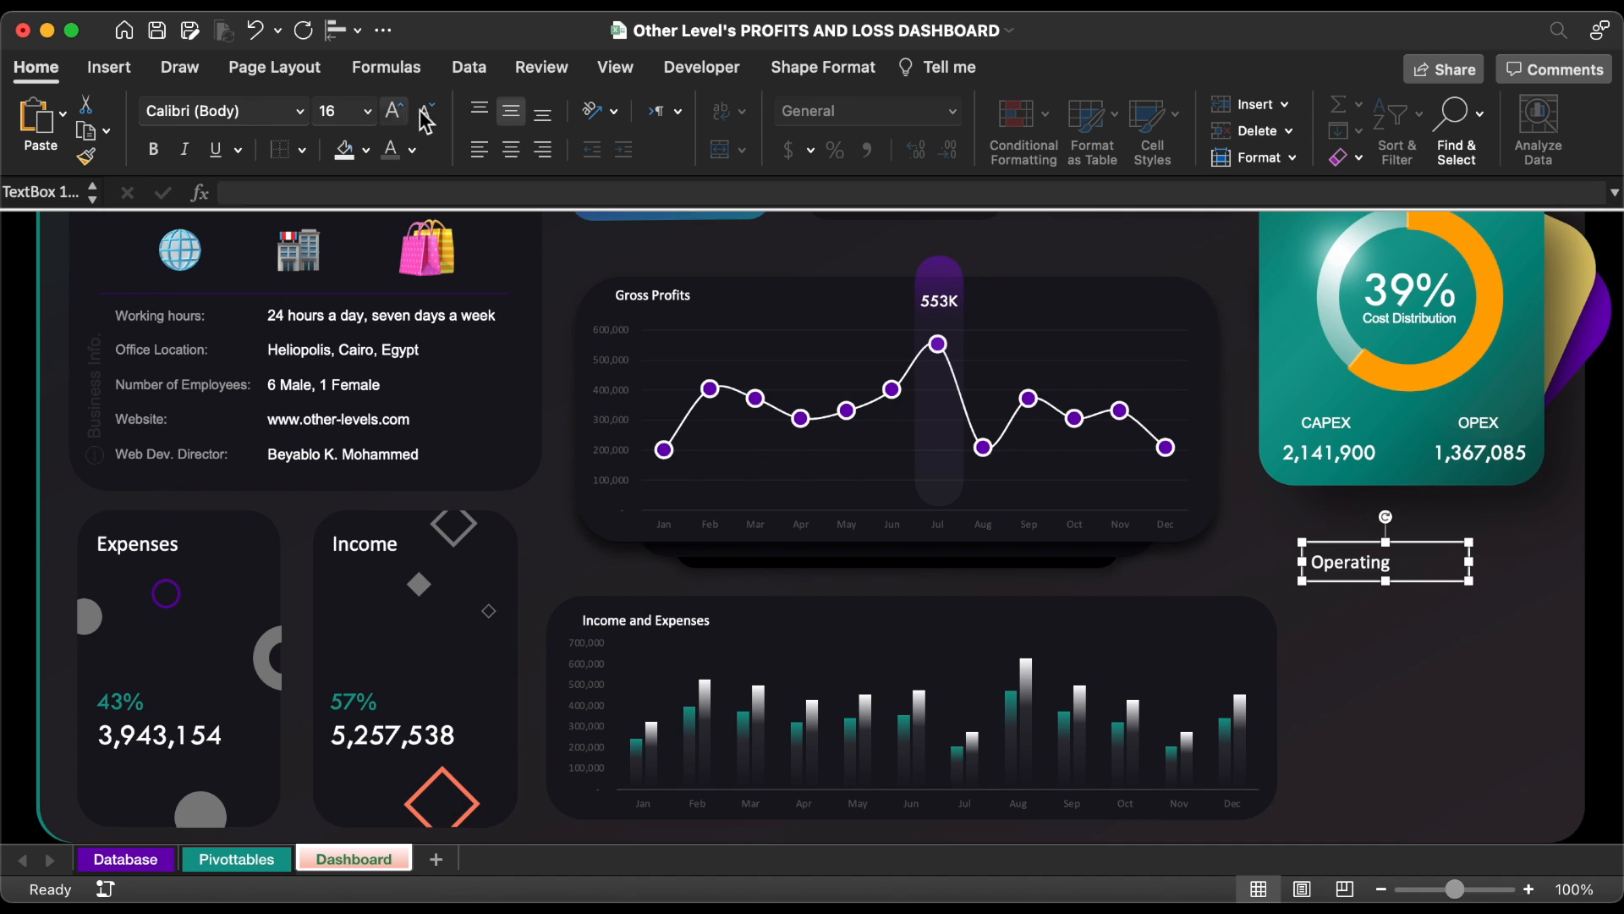
drag(1470, 562, 1533, 560)
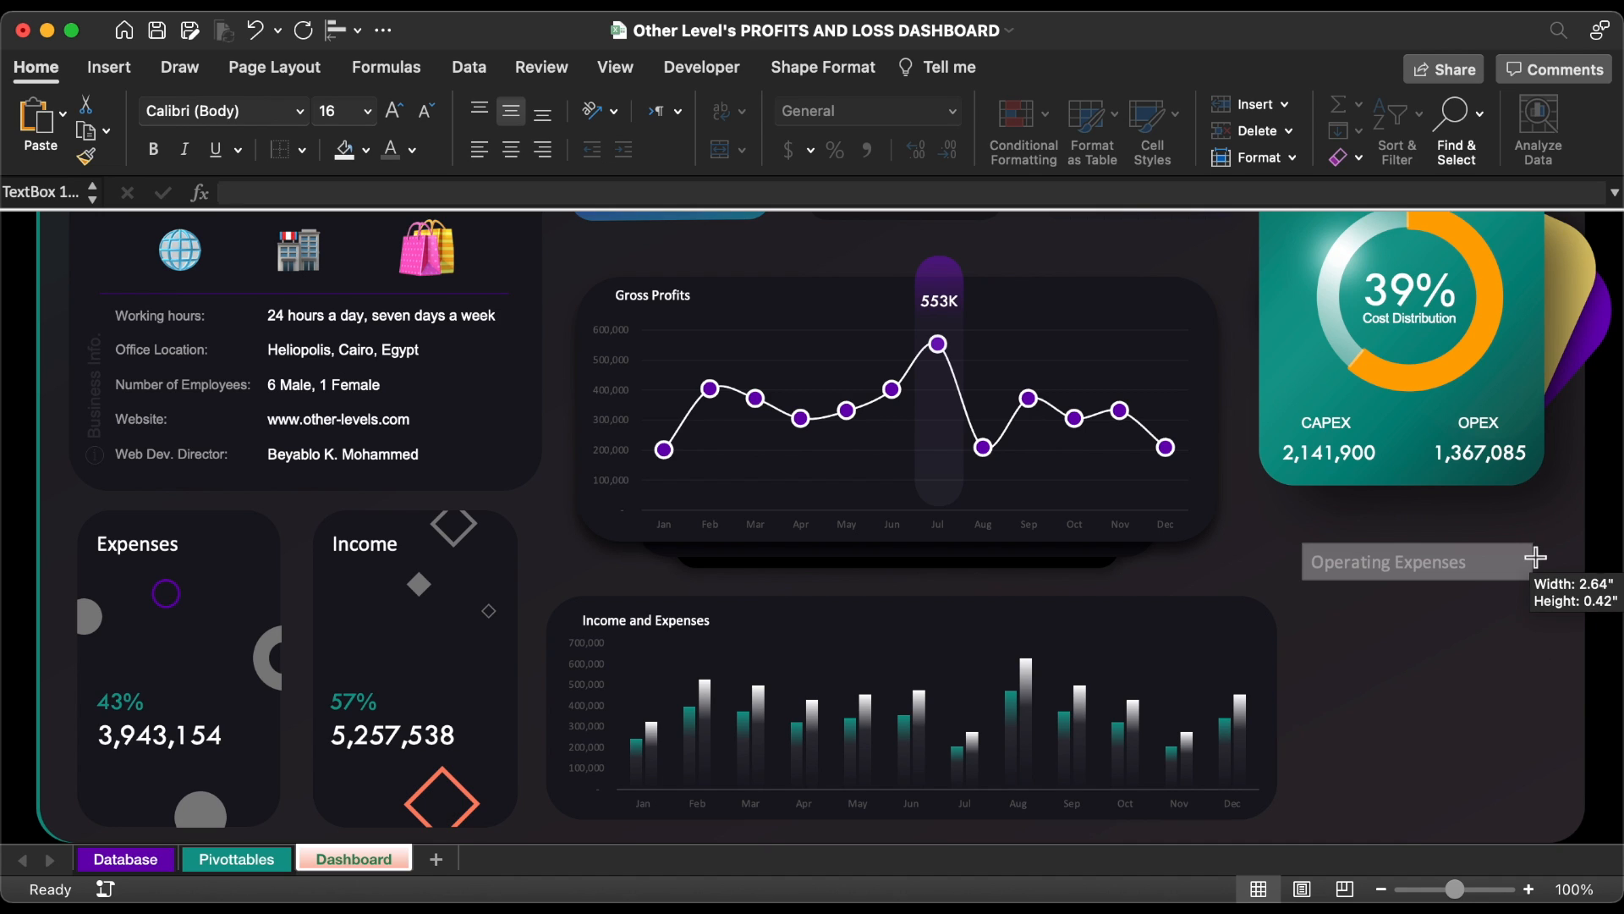
- Make the word Operating in the title bold and grey, and colour the word Expenses a darker grey
double_click(1354, 560)
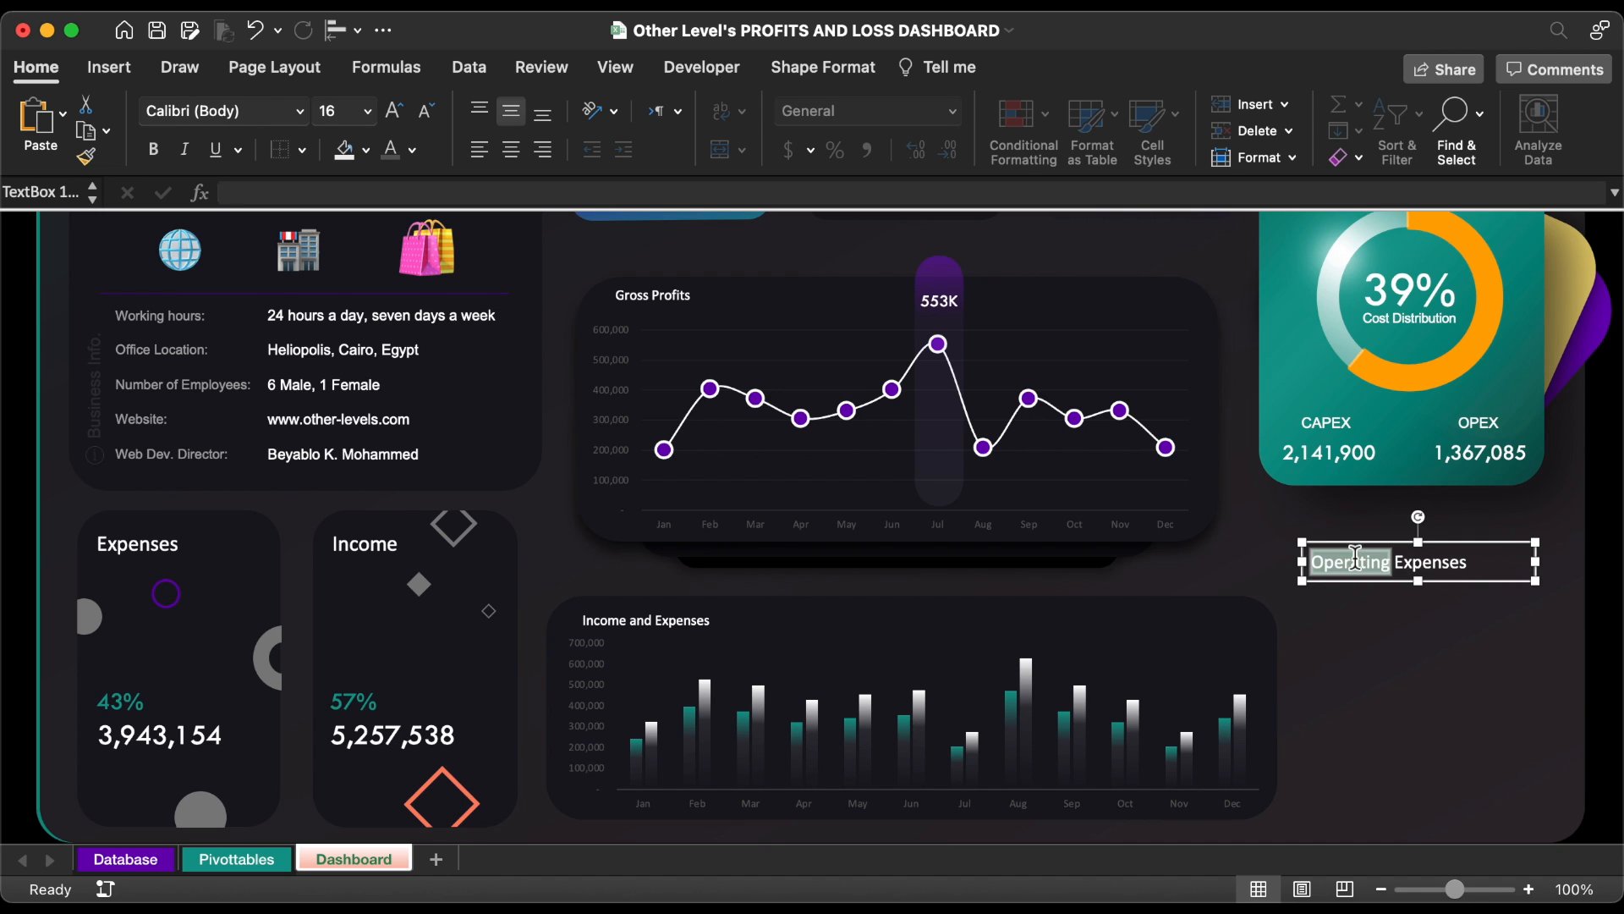
click(161, 154)
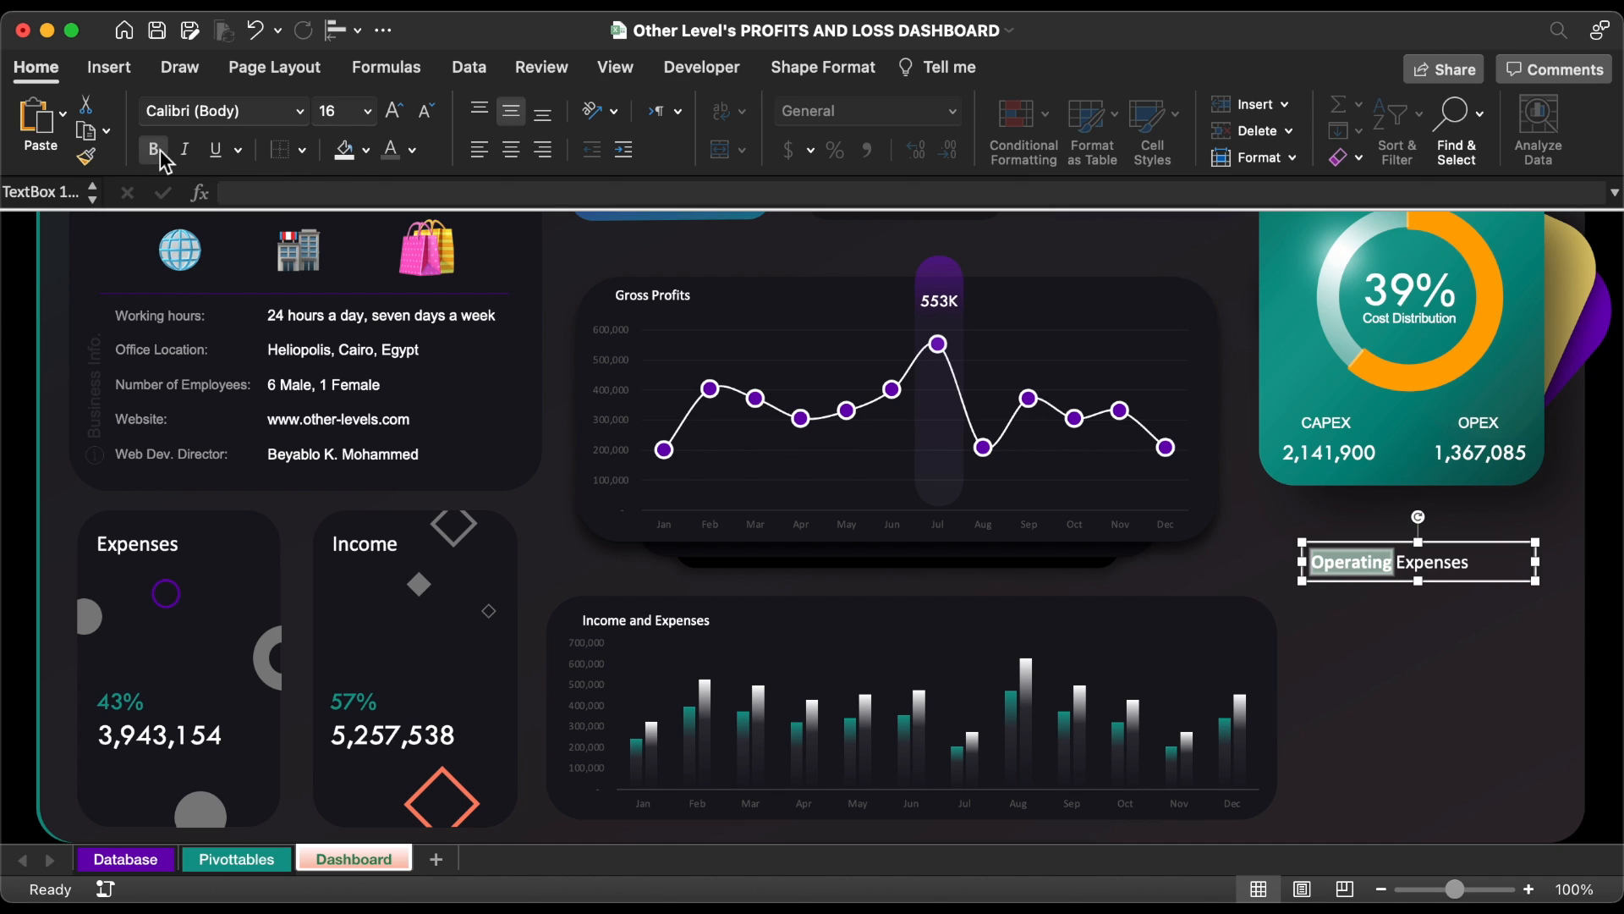
click(412, 151)
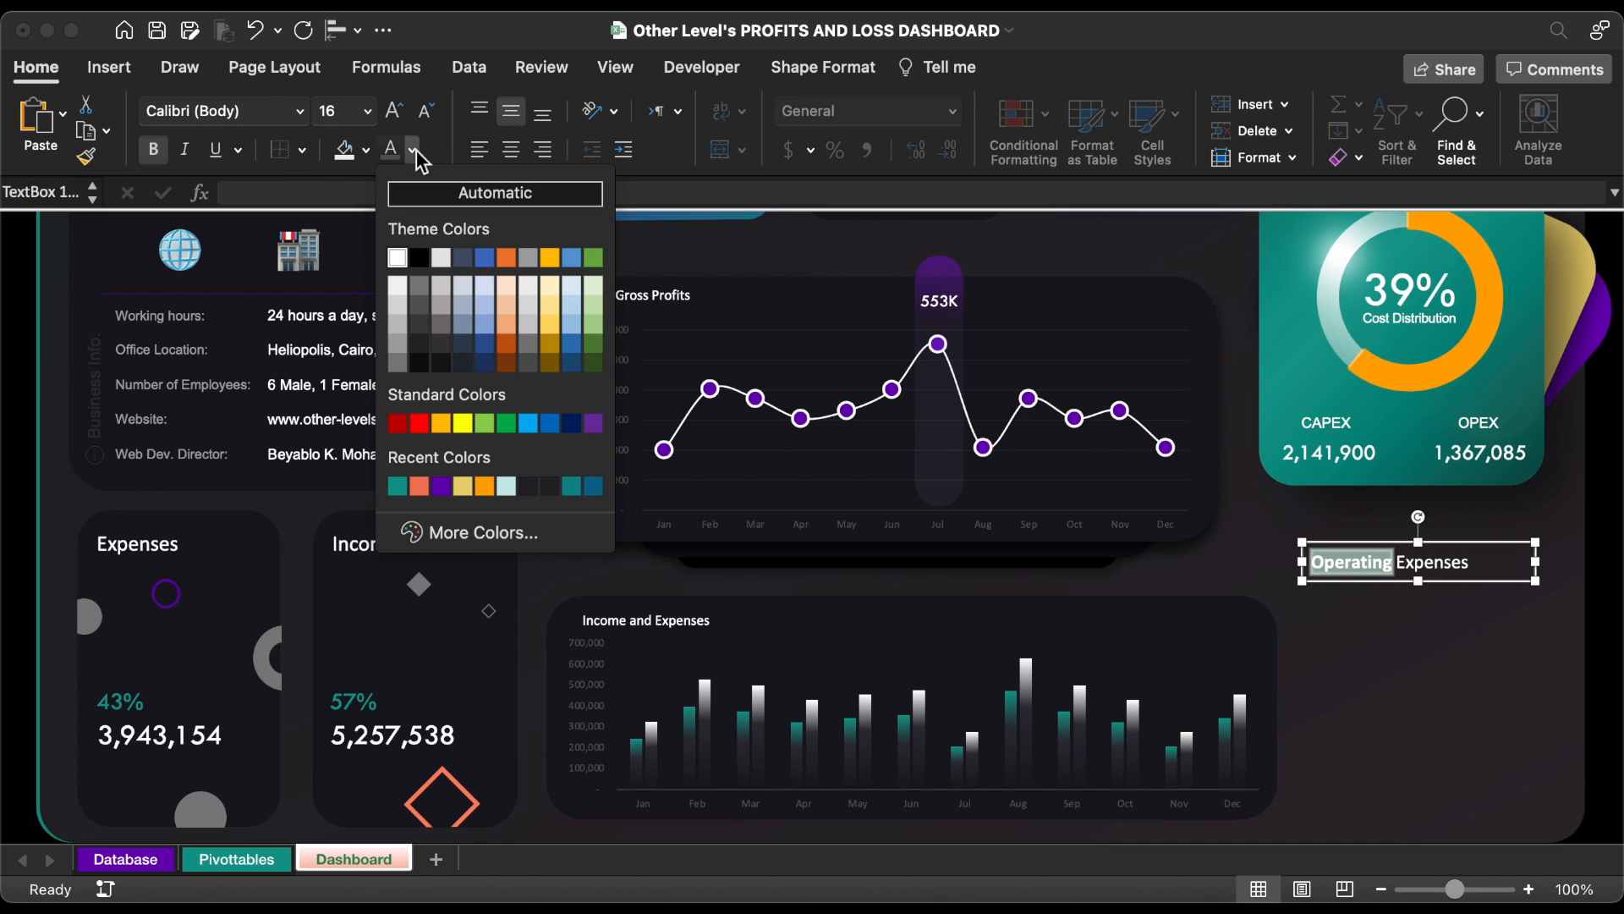
click(396, 351)
double_click(1442, 566)
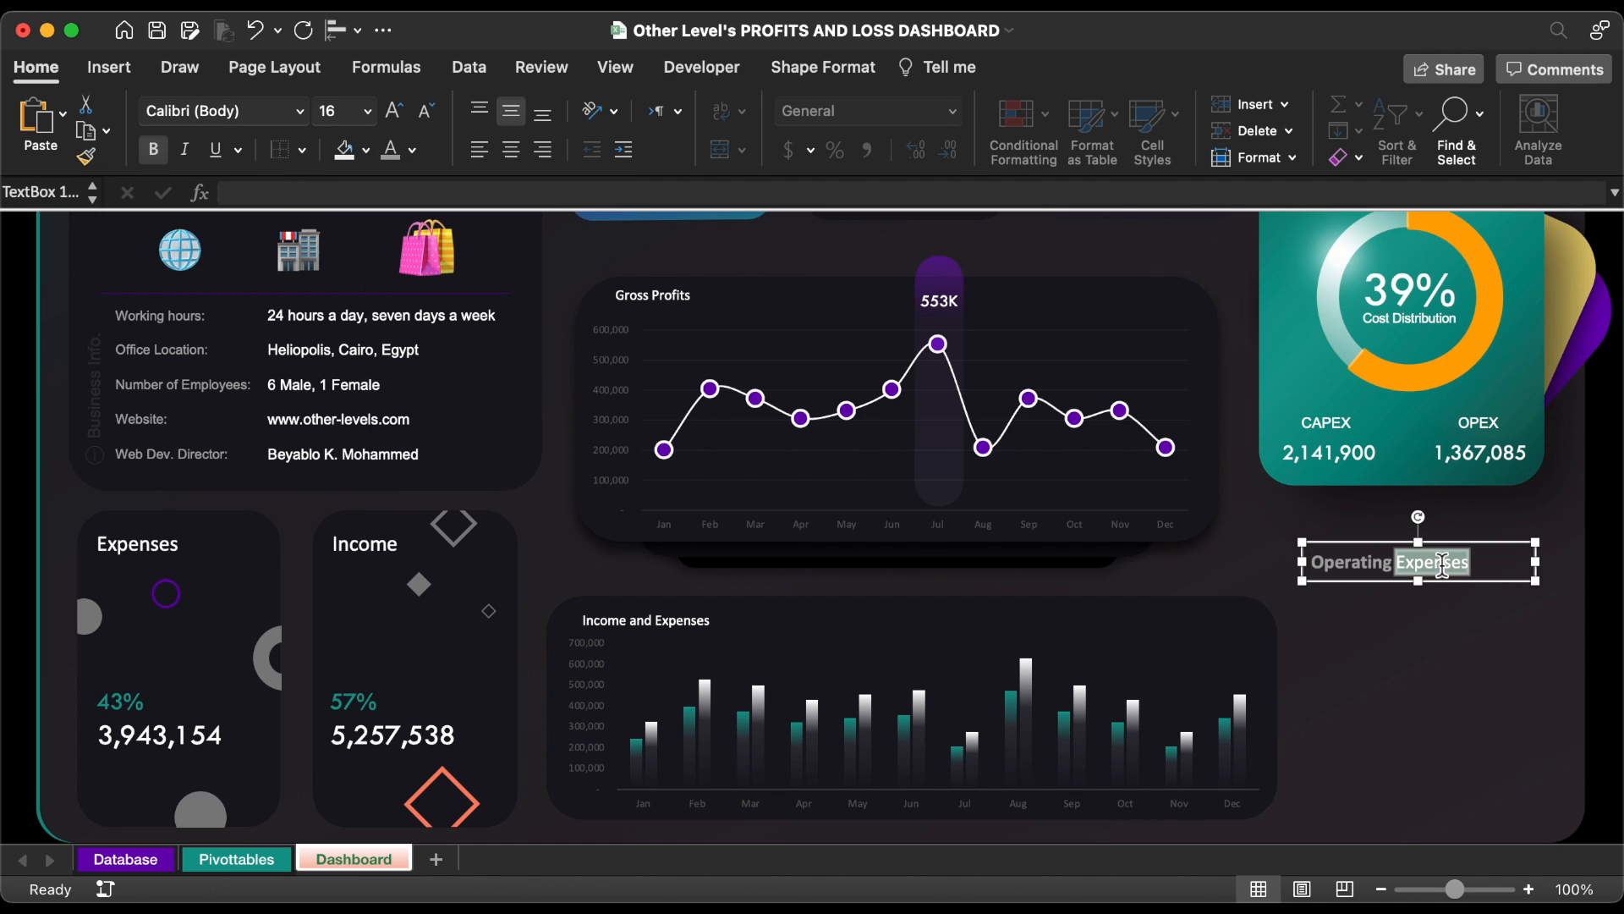
click(414, 152)
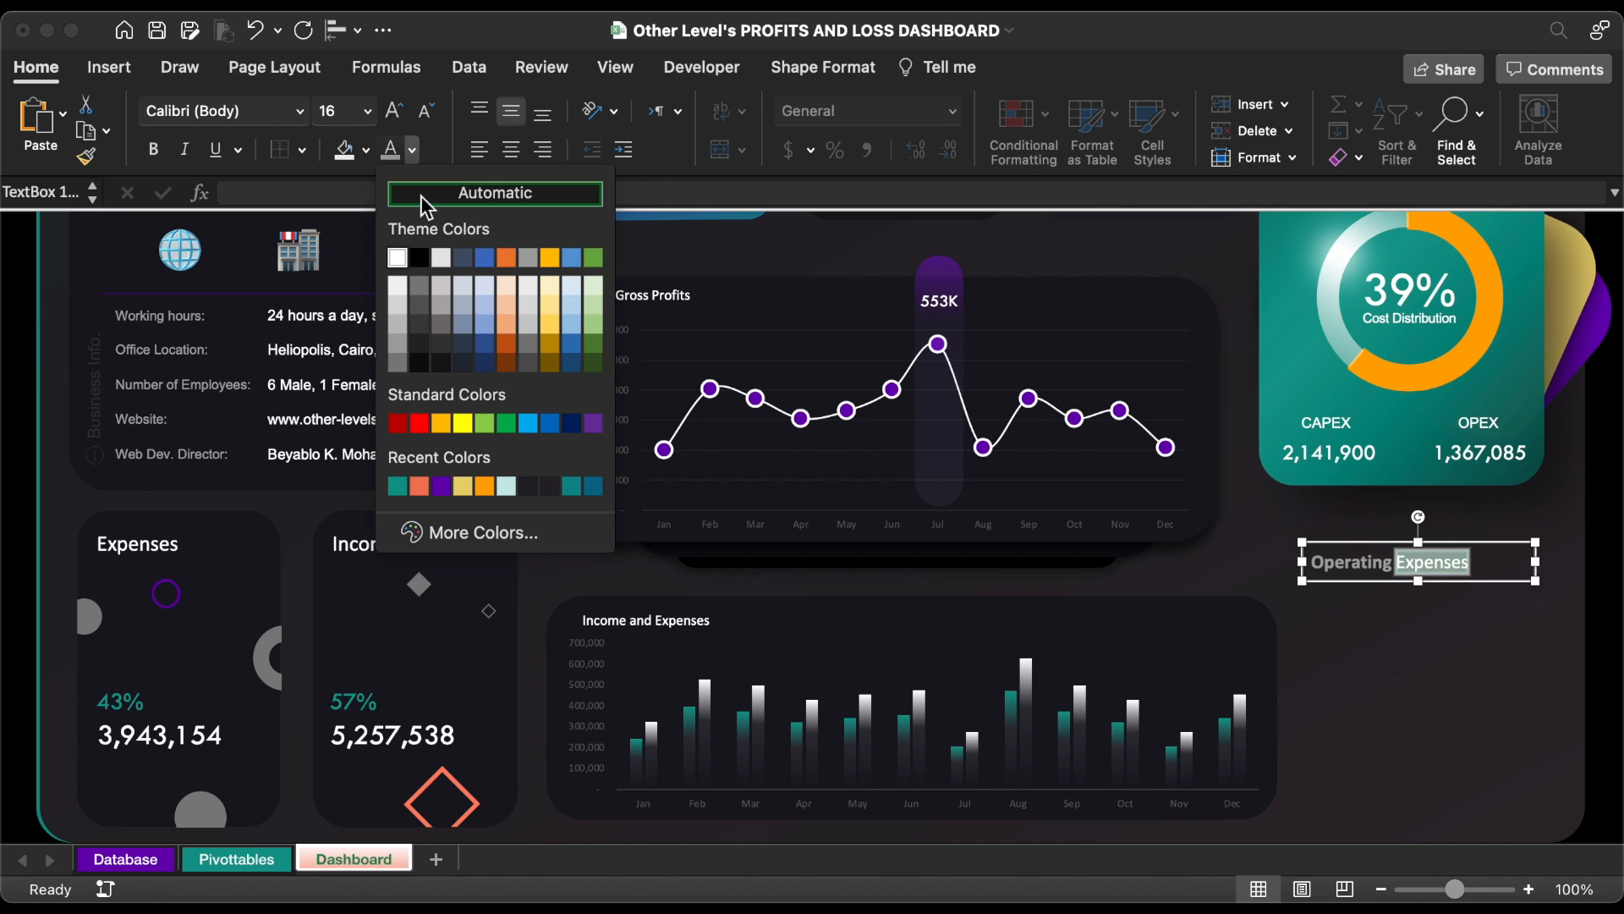
click(421, 311)
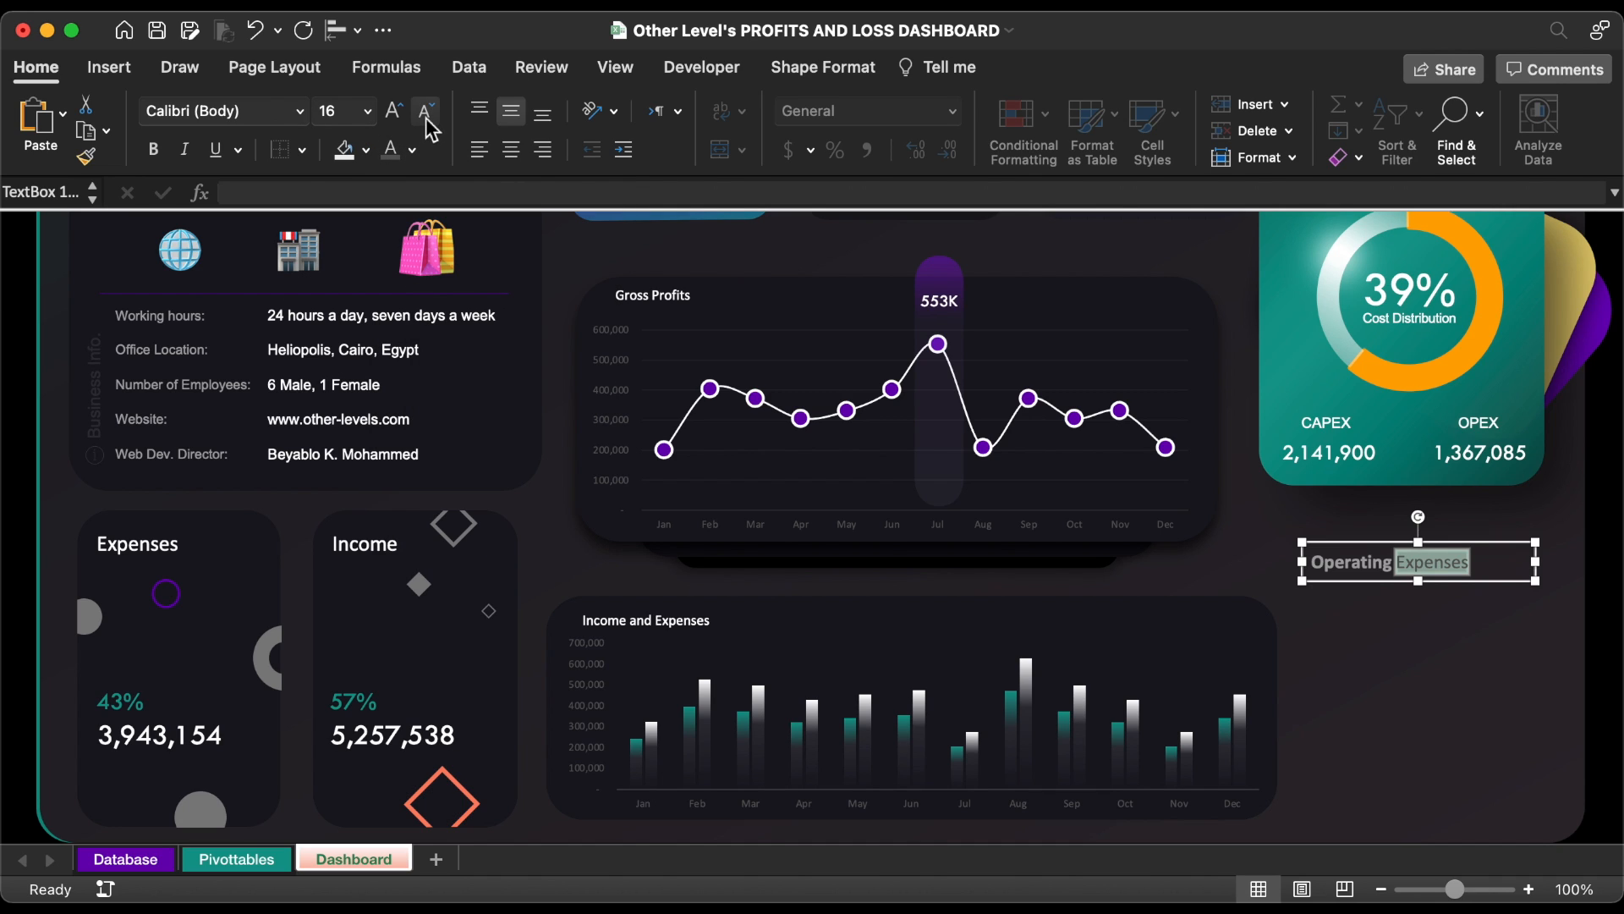
- Duplicate the Operating Expenses title below itself, replace the copy's text with Advertising, and format it in grey at font size 12
drag(1379, 581, 1384, 669)
triple_click(1372, 645)
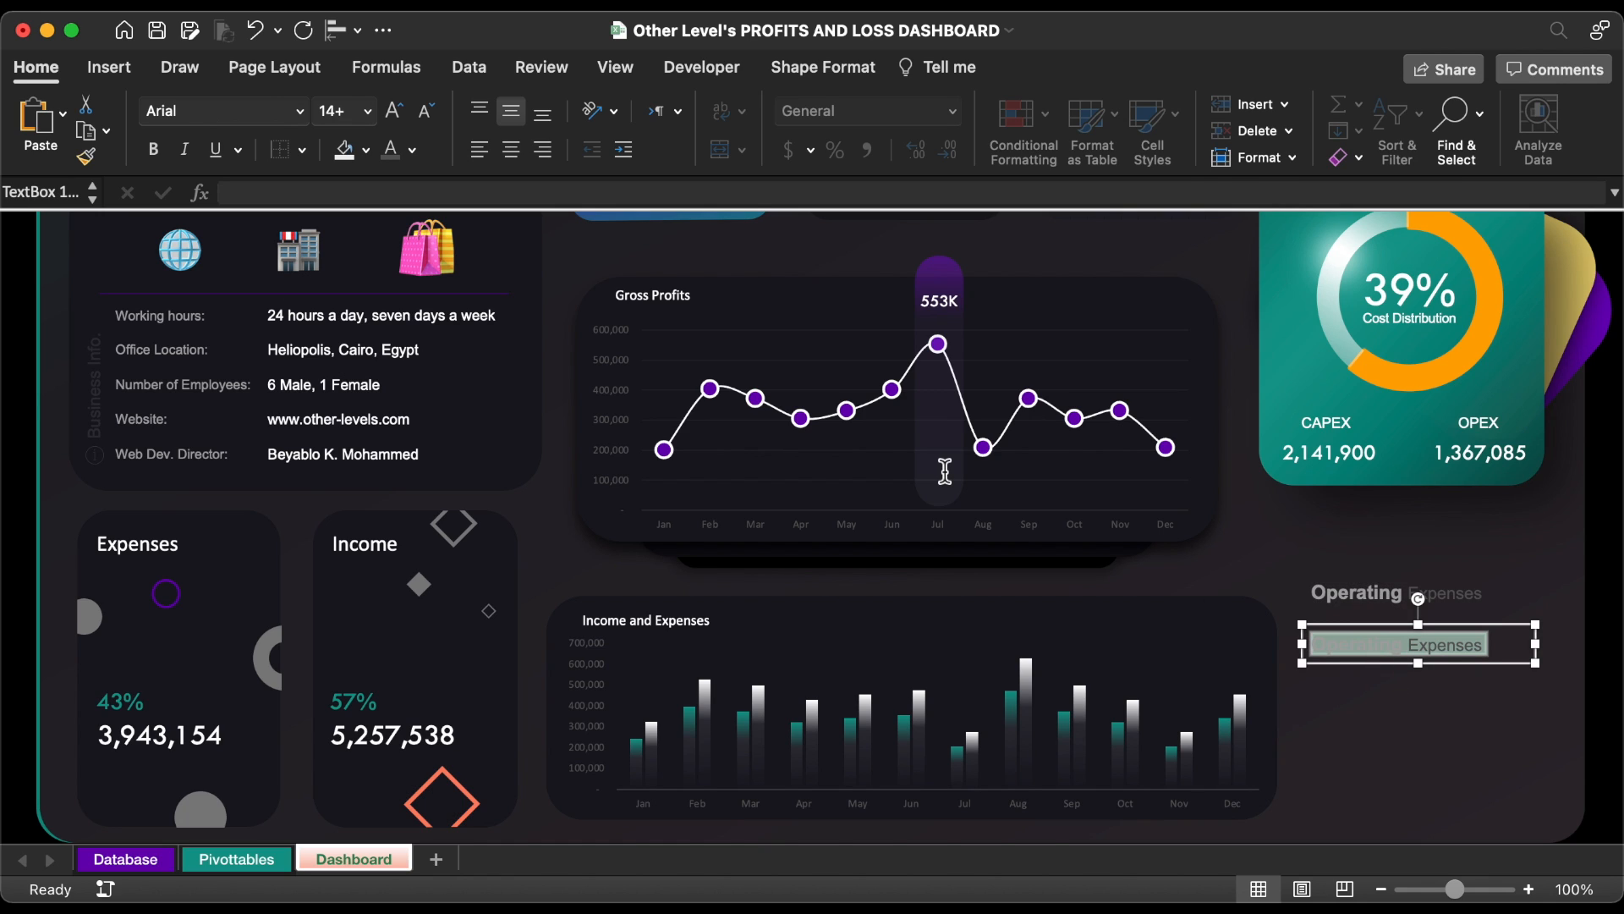
text(Advertising)
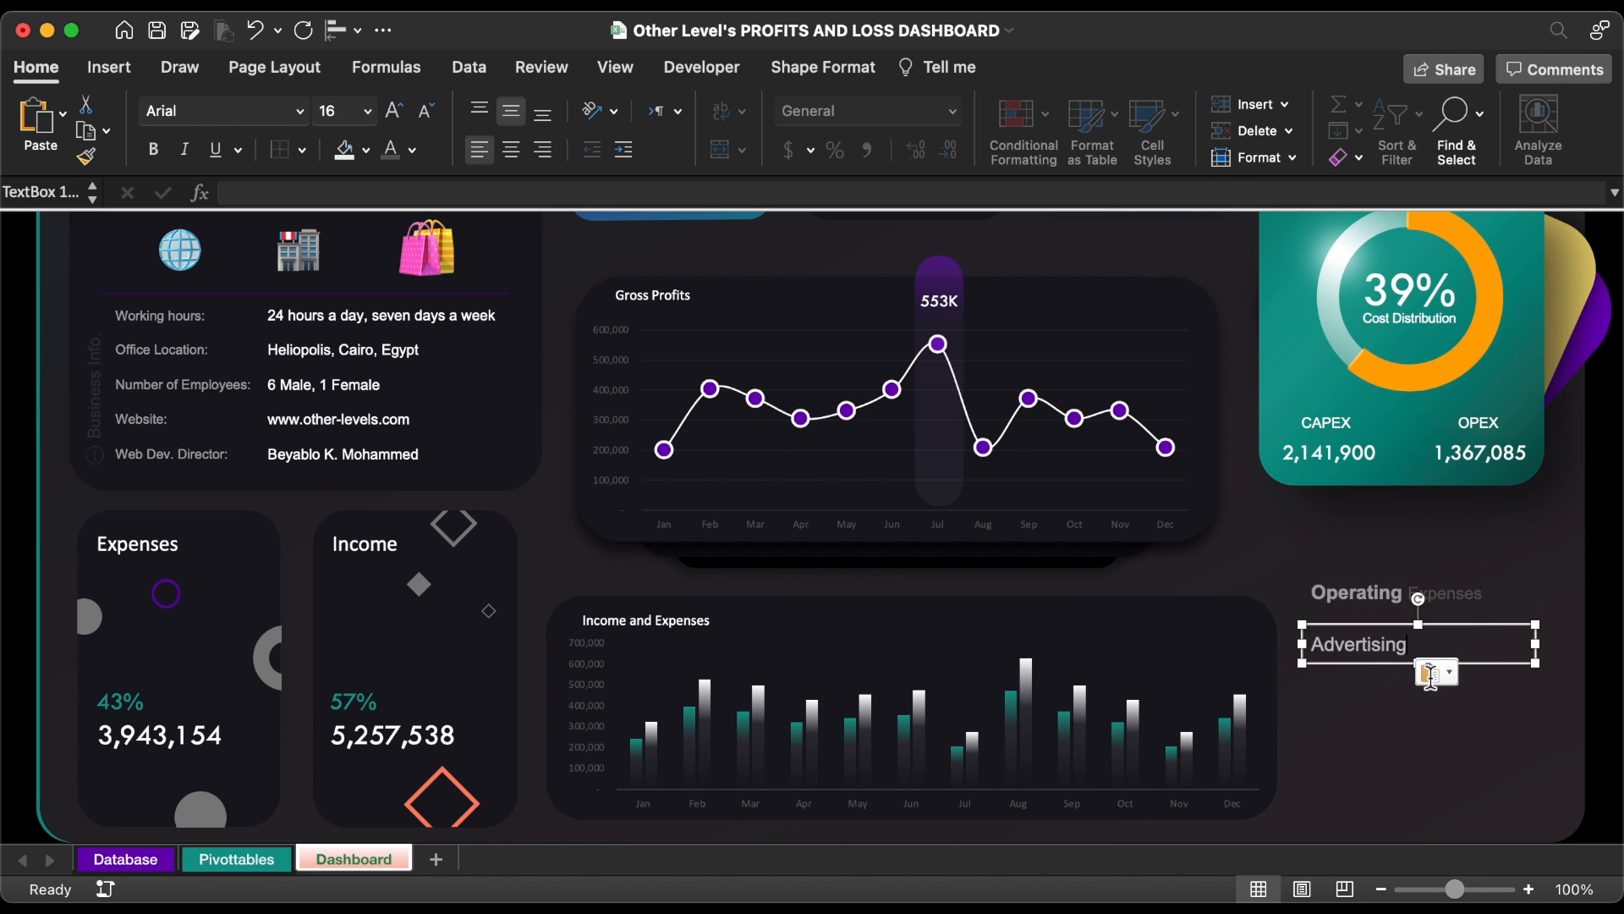
click(367, 111)
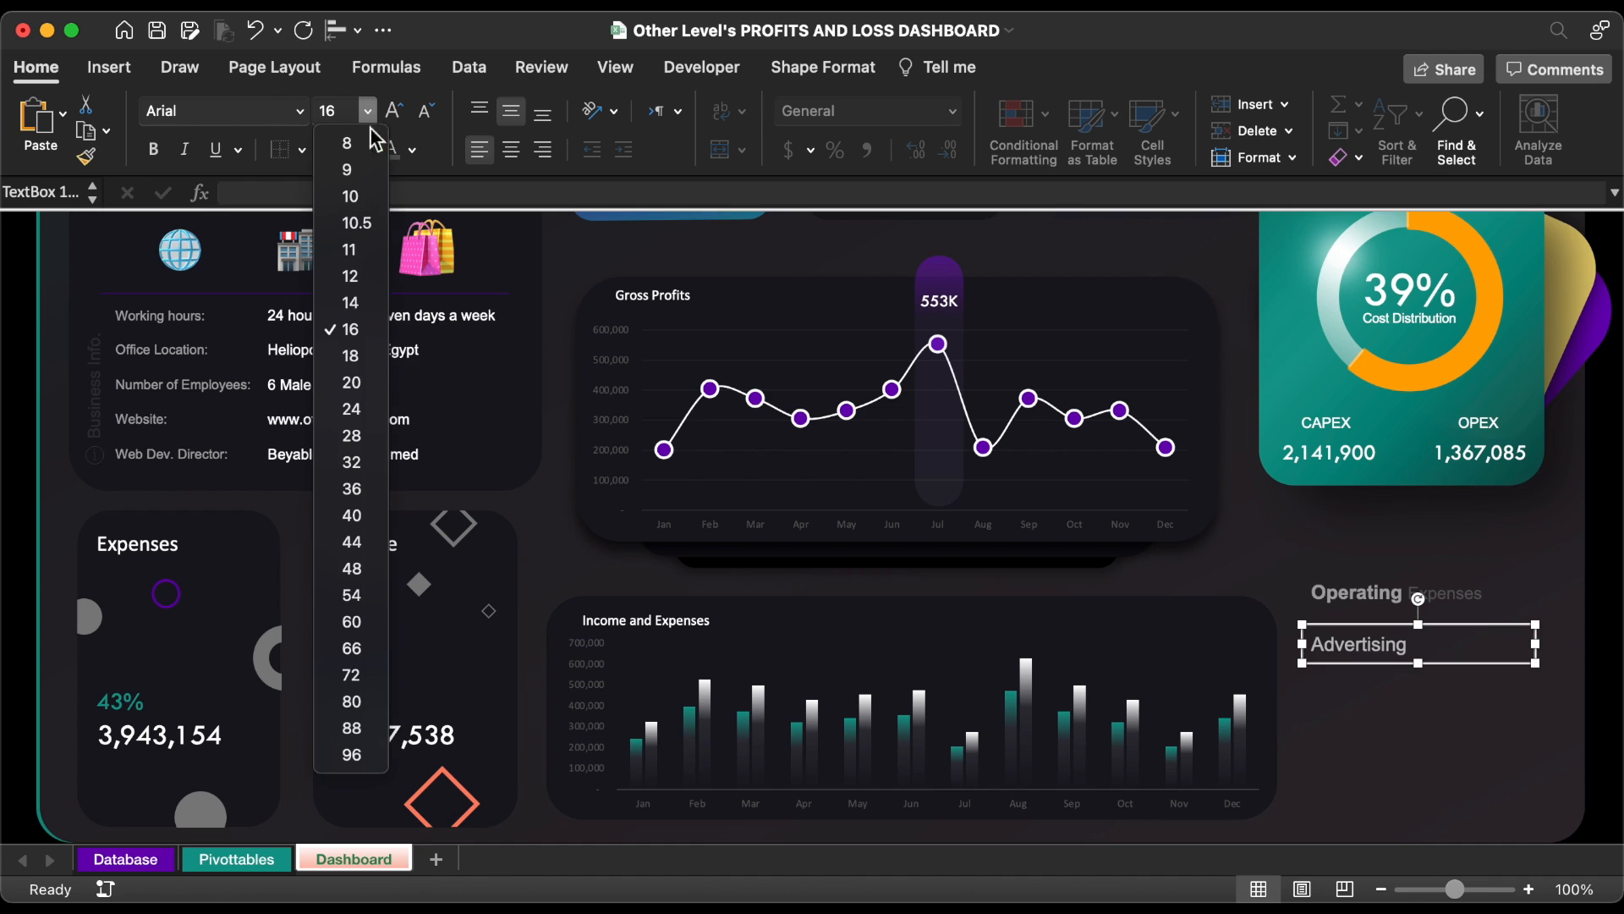
click(358, 284)
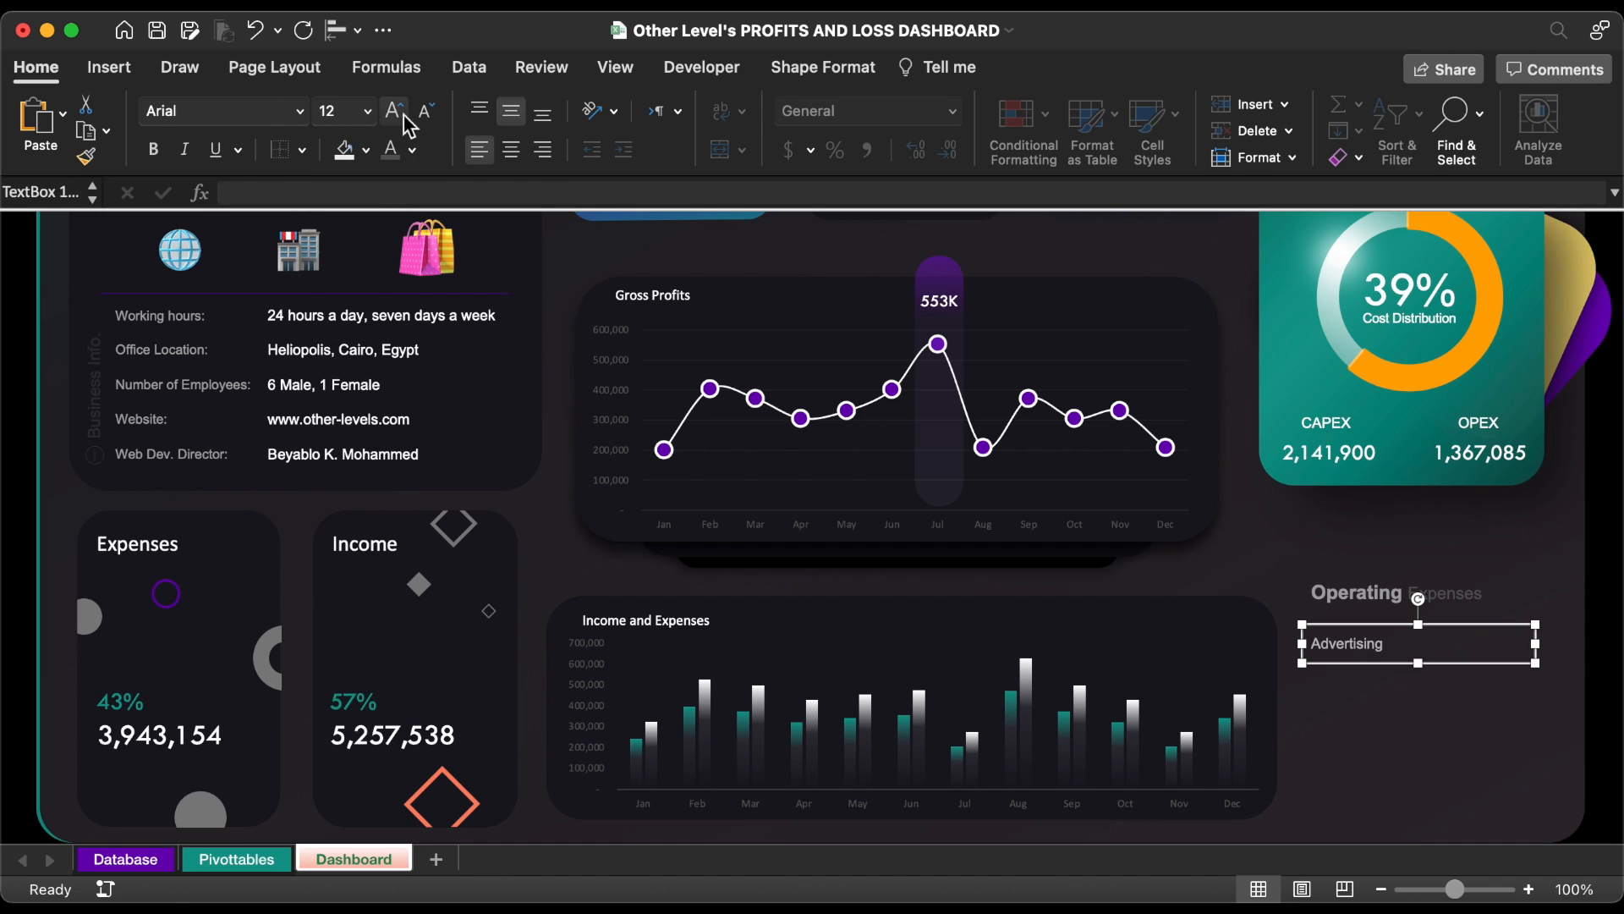
click(412, 150)
click(398, 342)
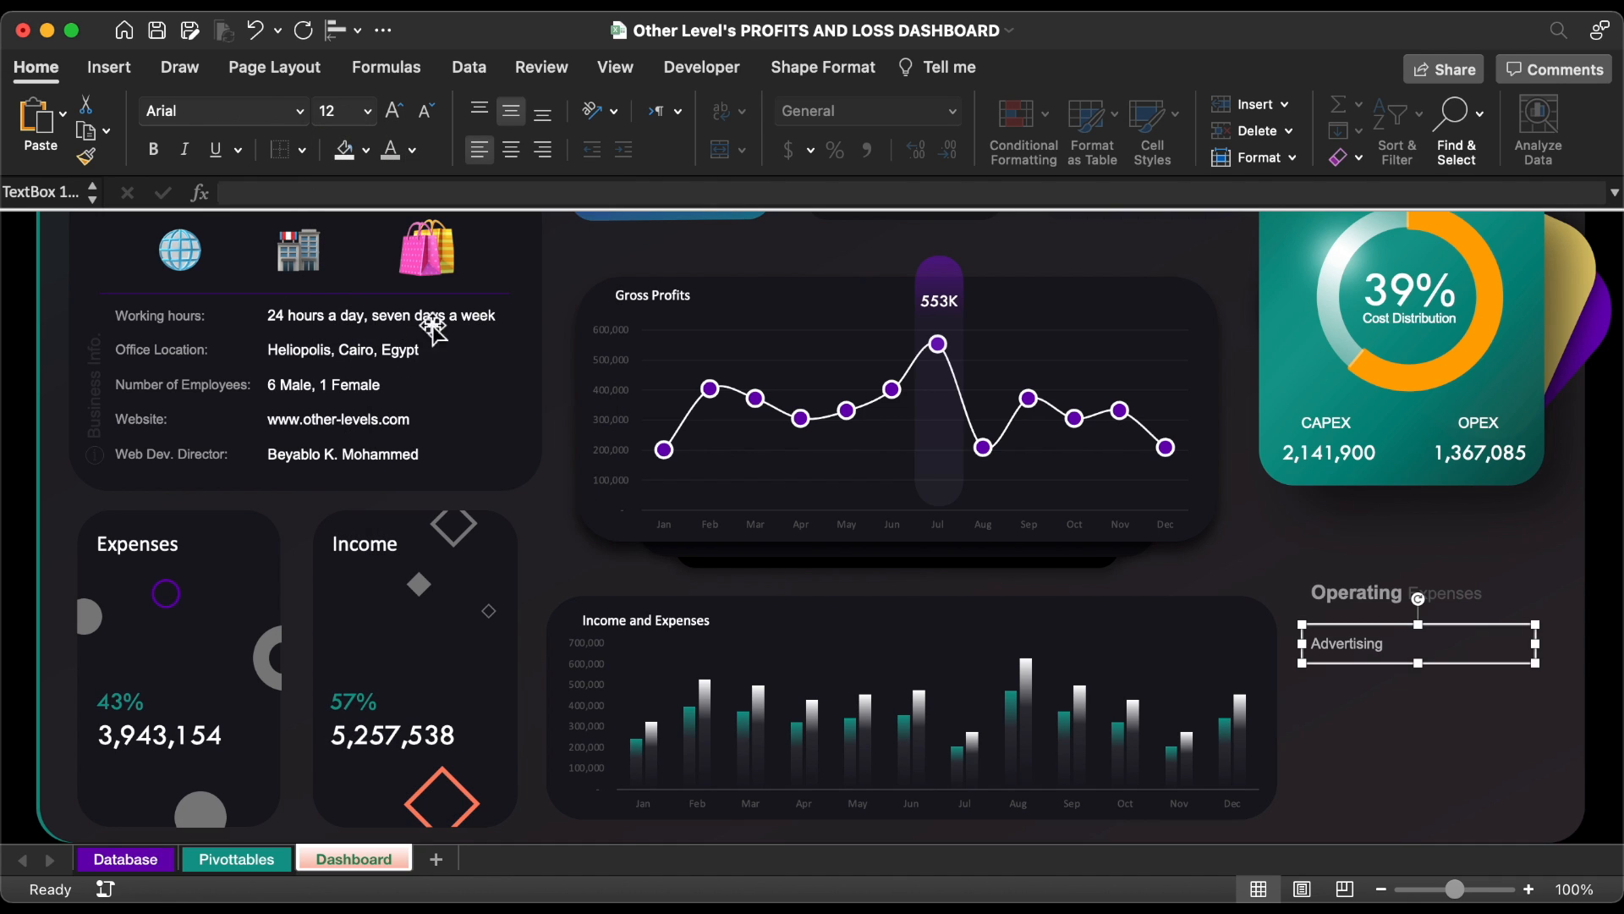
- Narrow the Advertising text box, duplicate it downward into a column of five, and distribute the five boxes vertically
drag(1539, 648, 1388, 665)
drag(1388, 666, 1390, 707)
drag(1393, 708, 1397, 774)
shift+click(1387, 752)
shift+click(1387, 724)
shift+click(1388, 684)
shift+click(1387, 644)
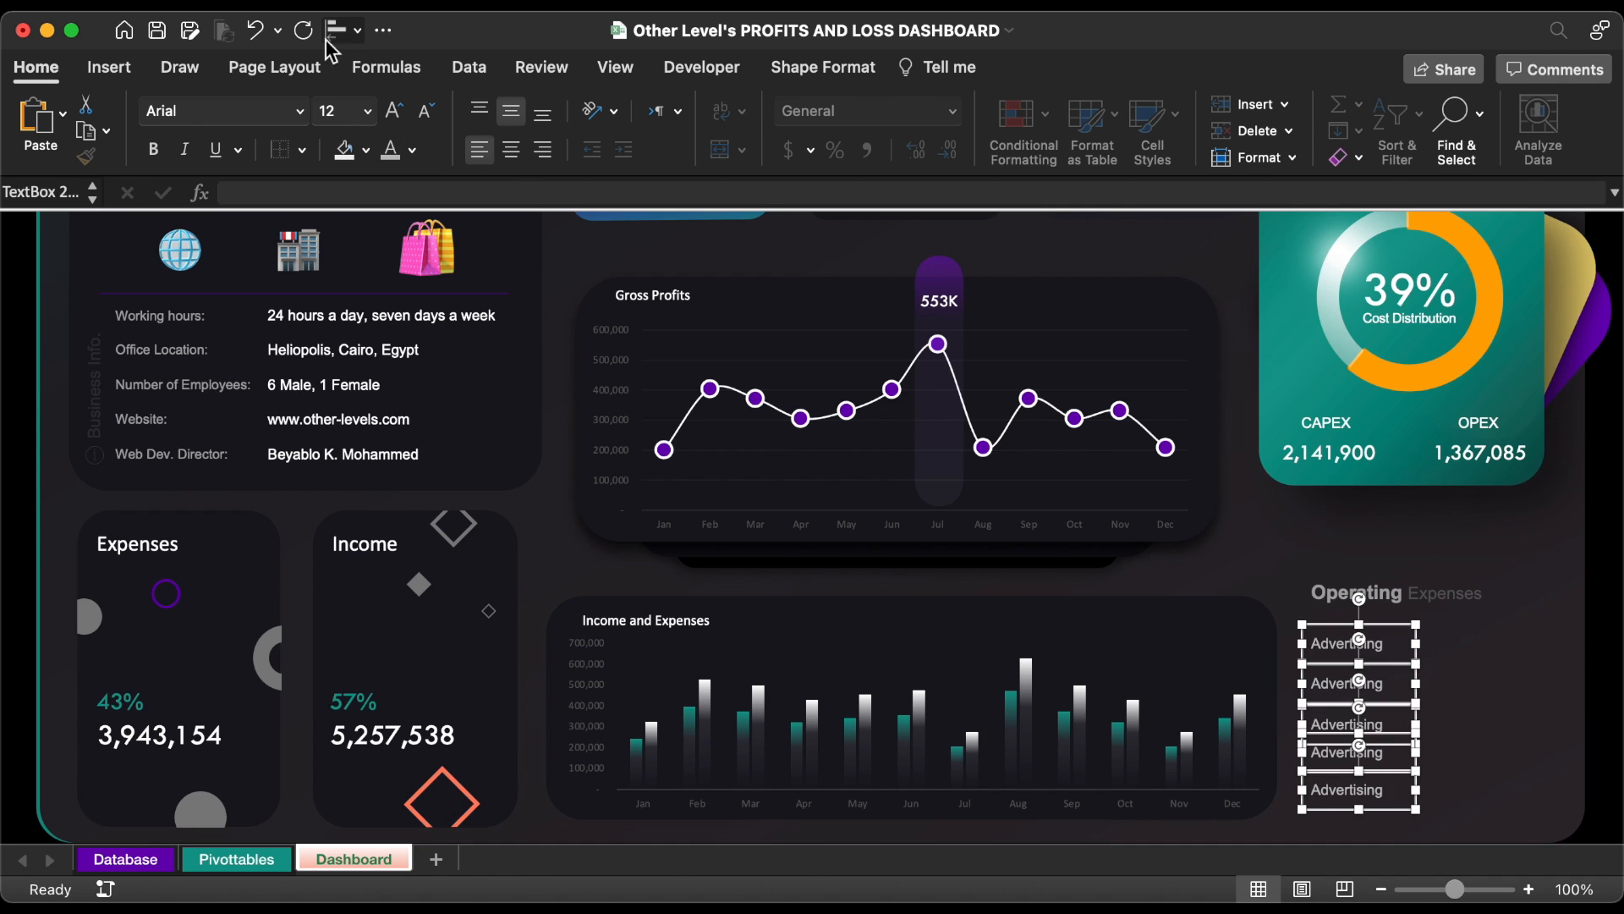
click(336, 30)
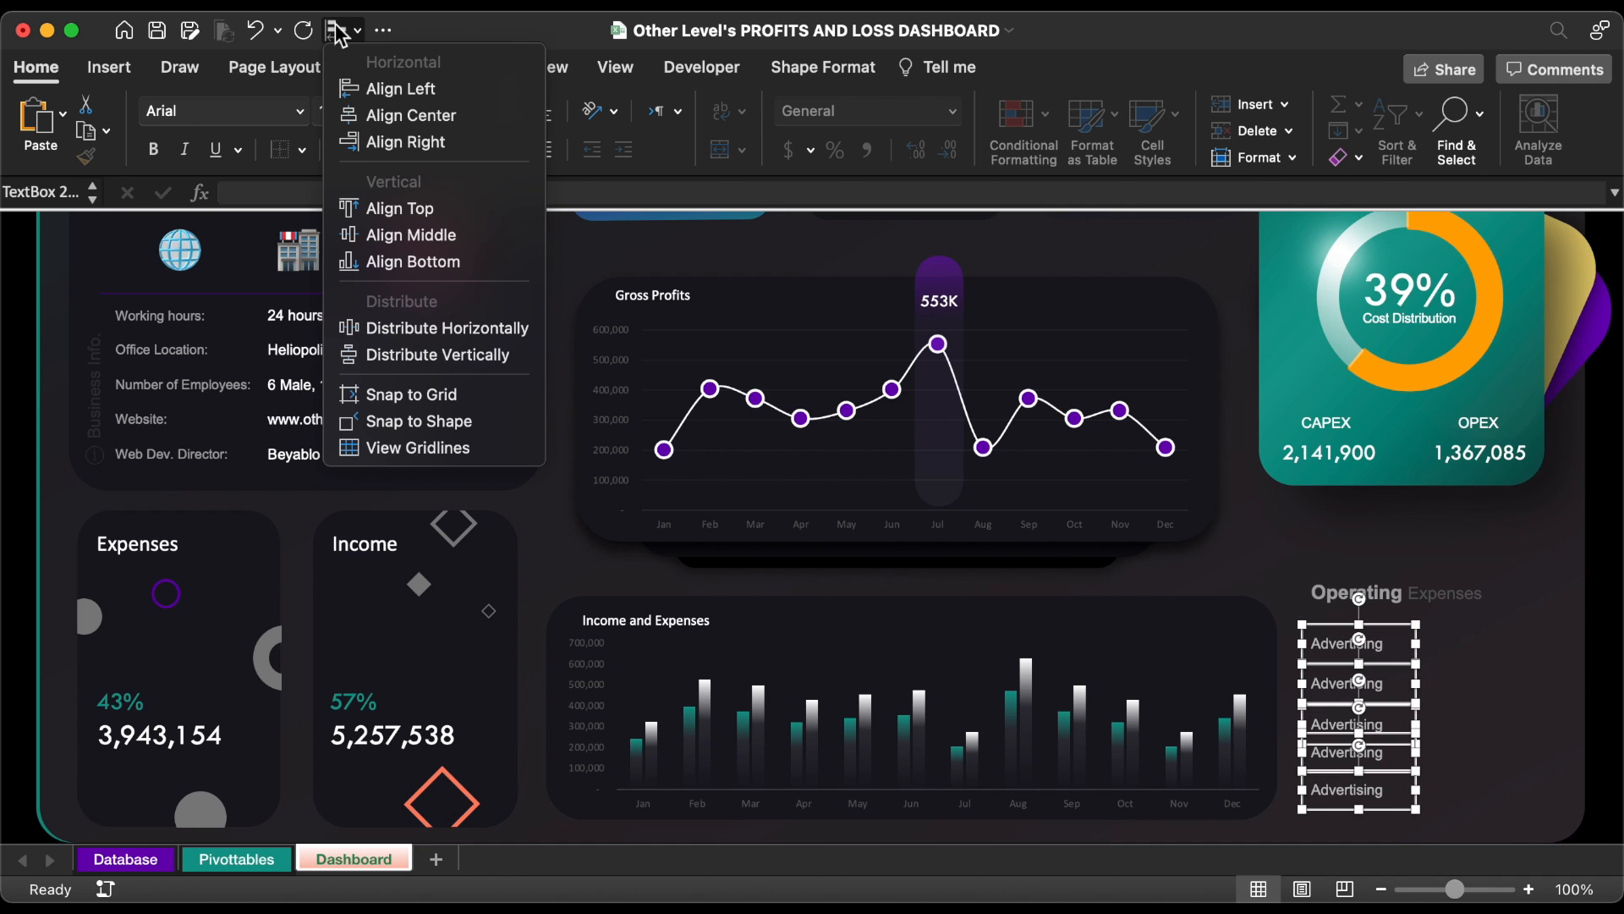
click(404, 356)
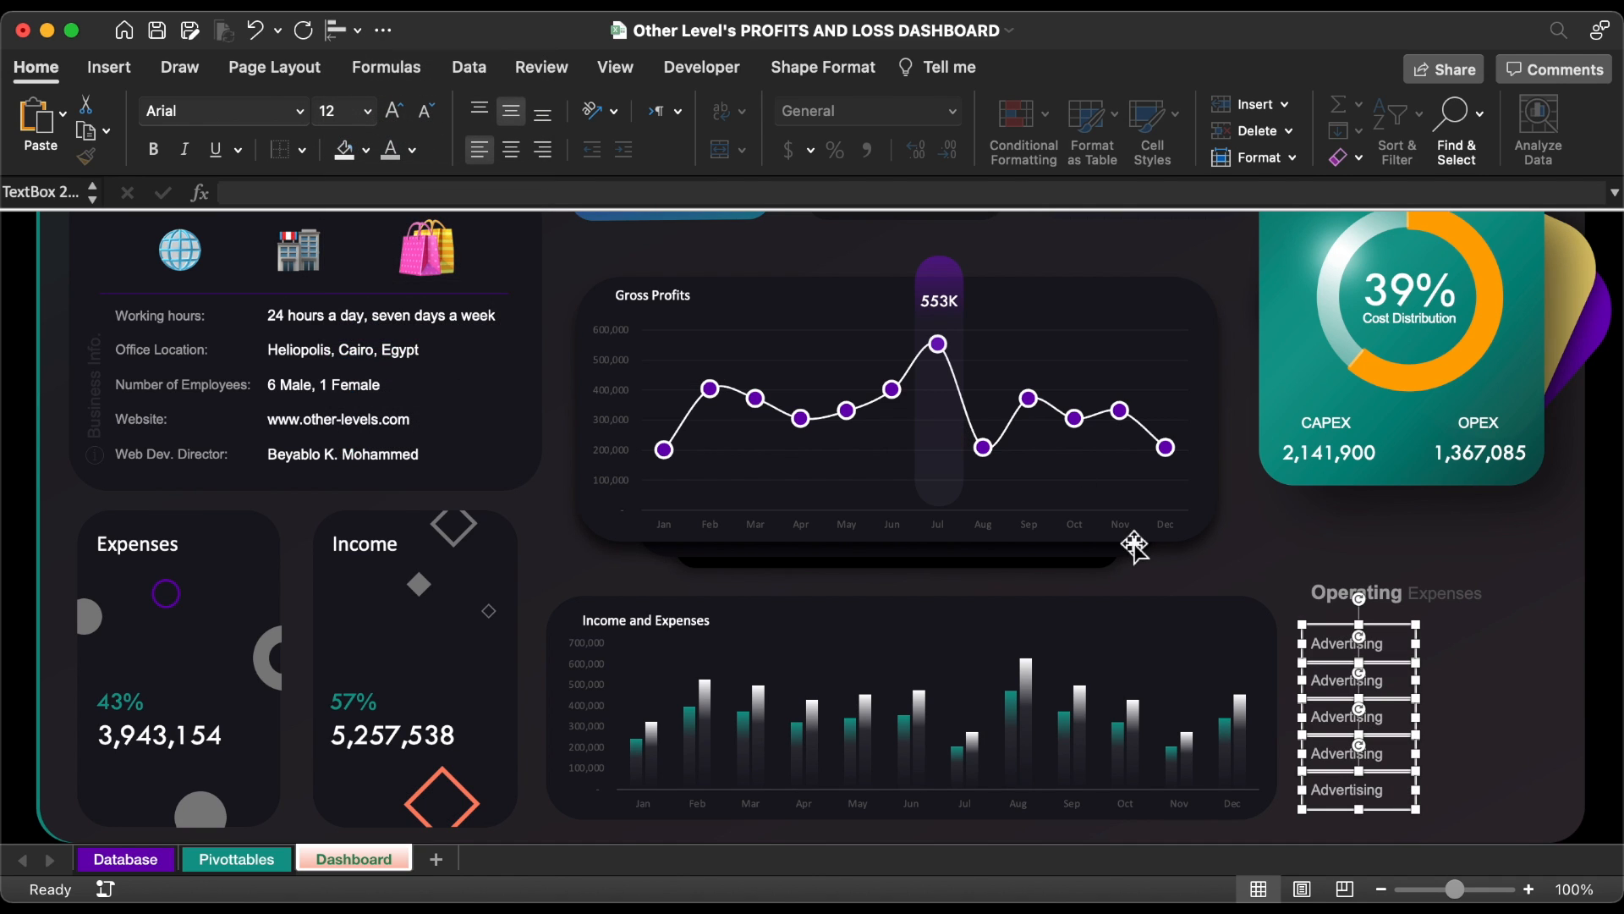
- Group the five Advertising text boxes and duplicate the group beside itself as a second column
right_click(1392, 627)
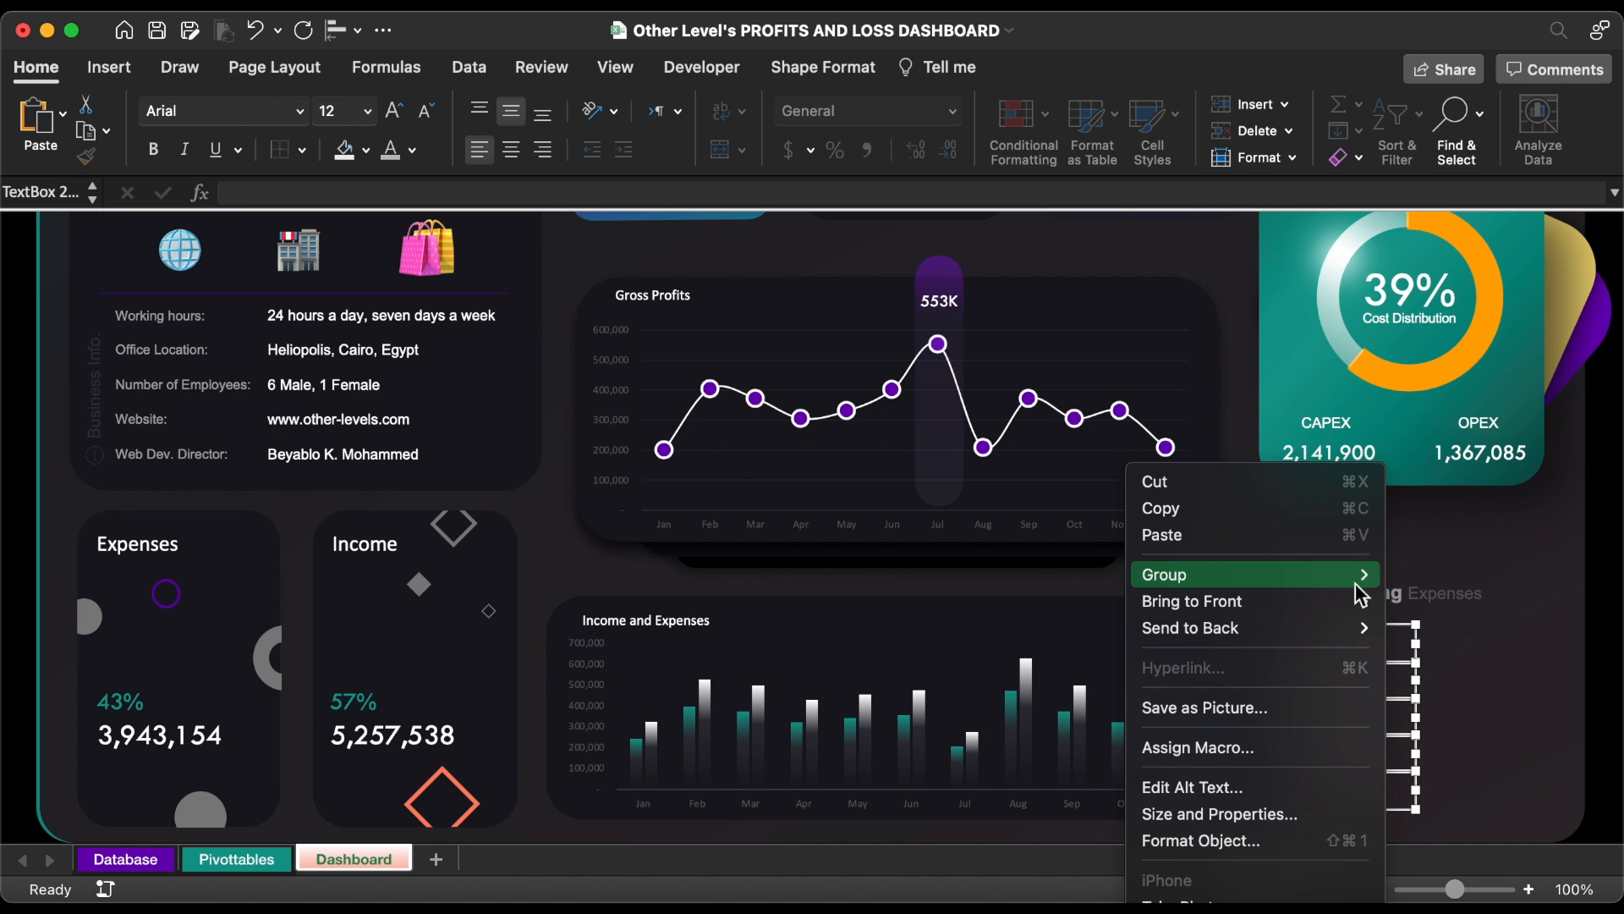
mouse_move(1345, 575)
click(1439, 575)
drag(1412, 597, 1504, 597)
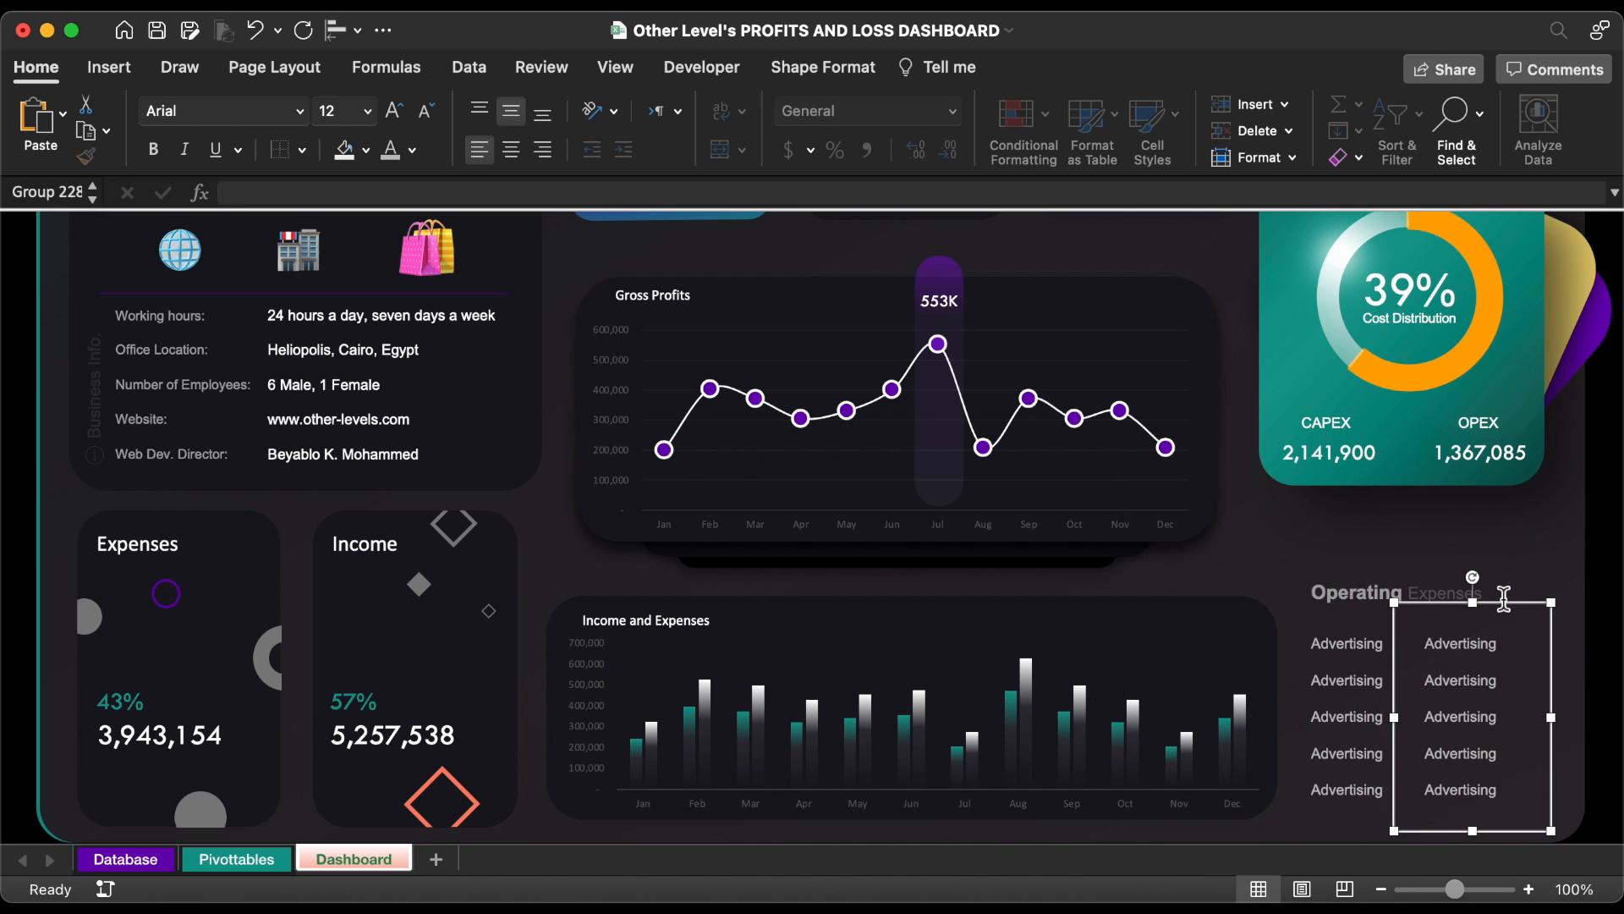
- Clear the first text box in the second column and link it to the Sum of Advertising in Pivottables cell AX4
double_click(1471, 646)
key(BackSpace)
click(702, 193)
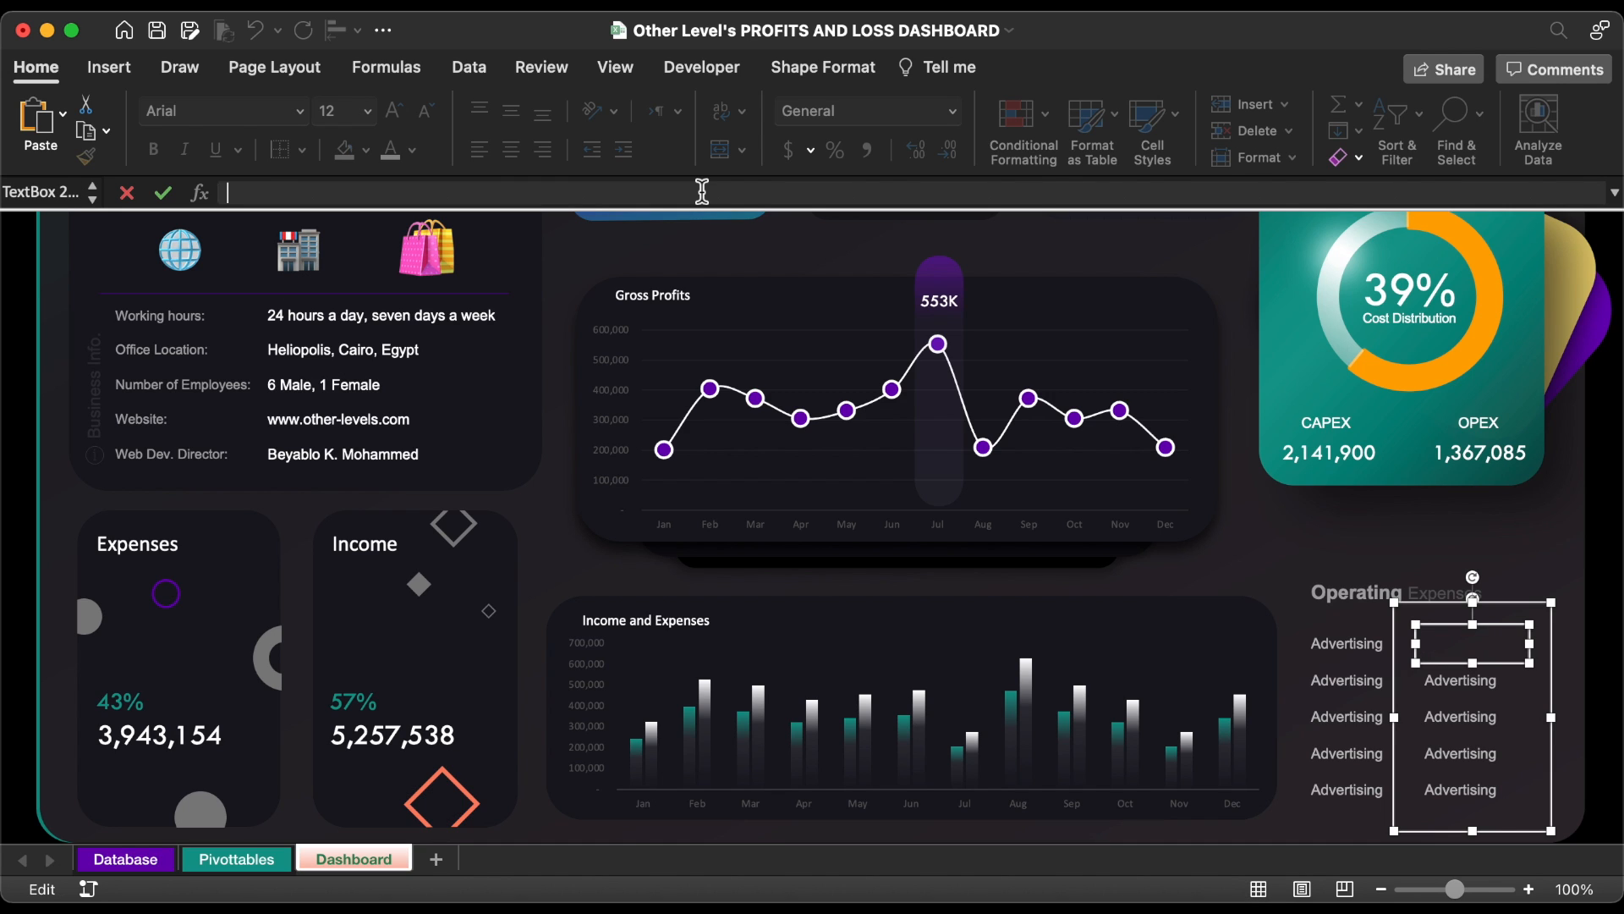
text(=)
click(262, 861)
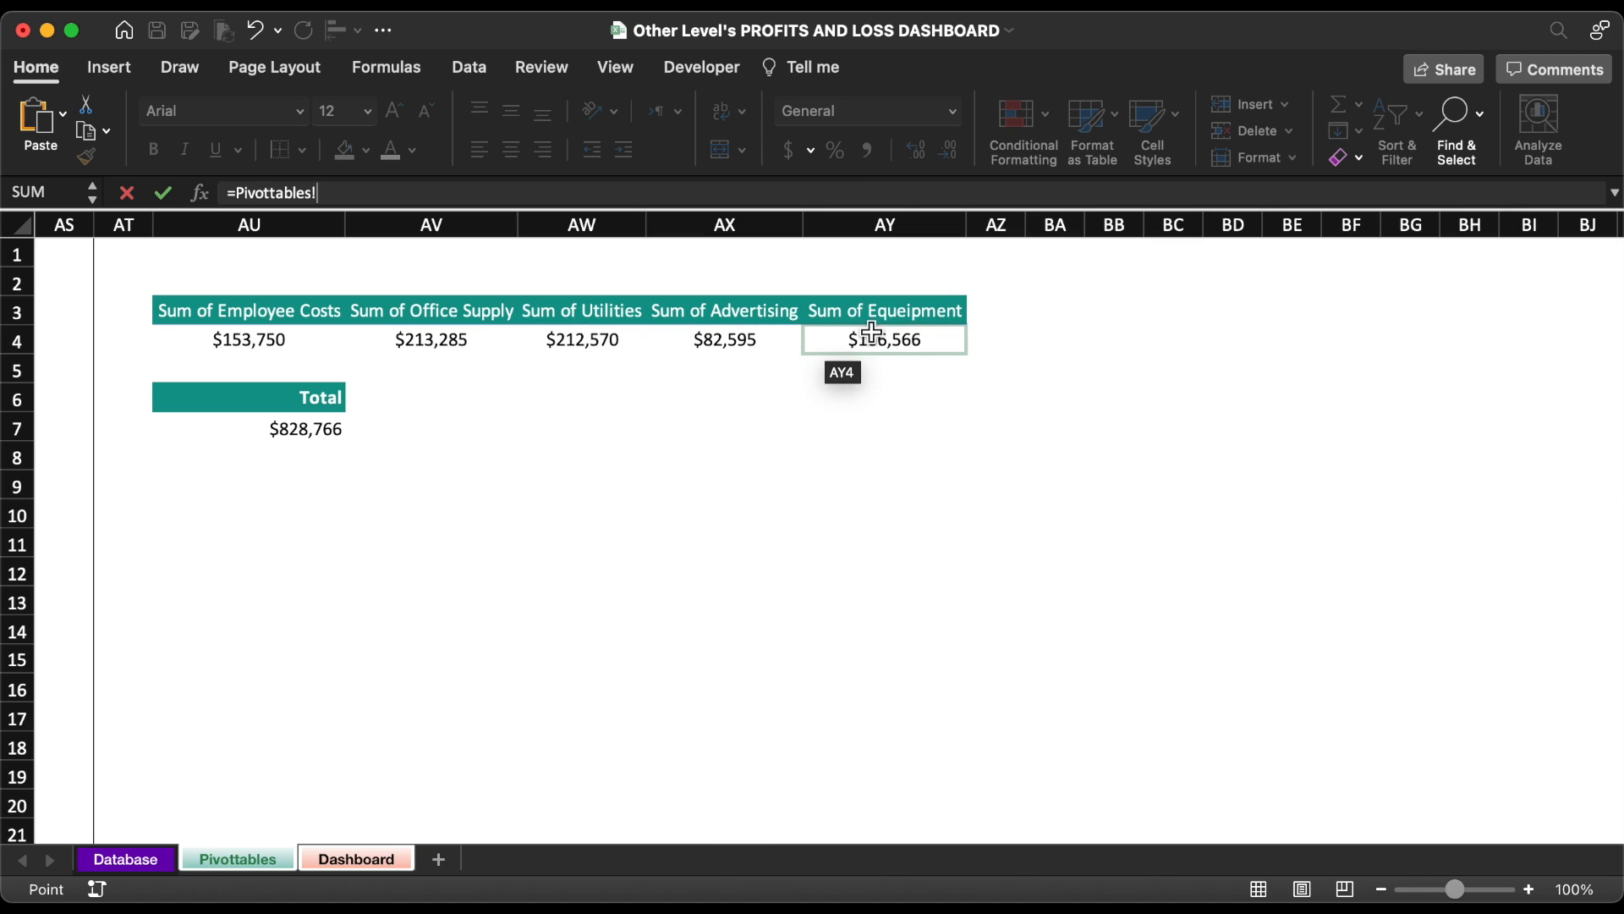
click(725, 339)
key(Return)
- Replace the second label in the first column with Employee Costs
click(1461, 680)
double_click(1461, 680)
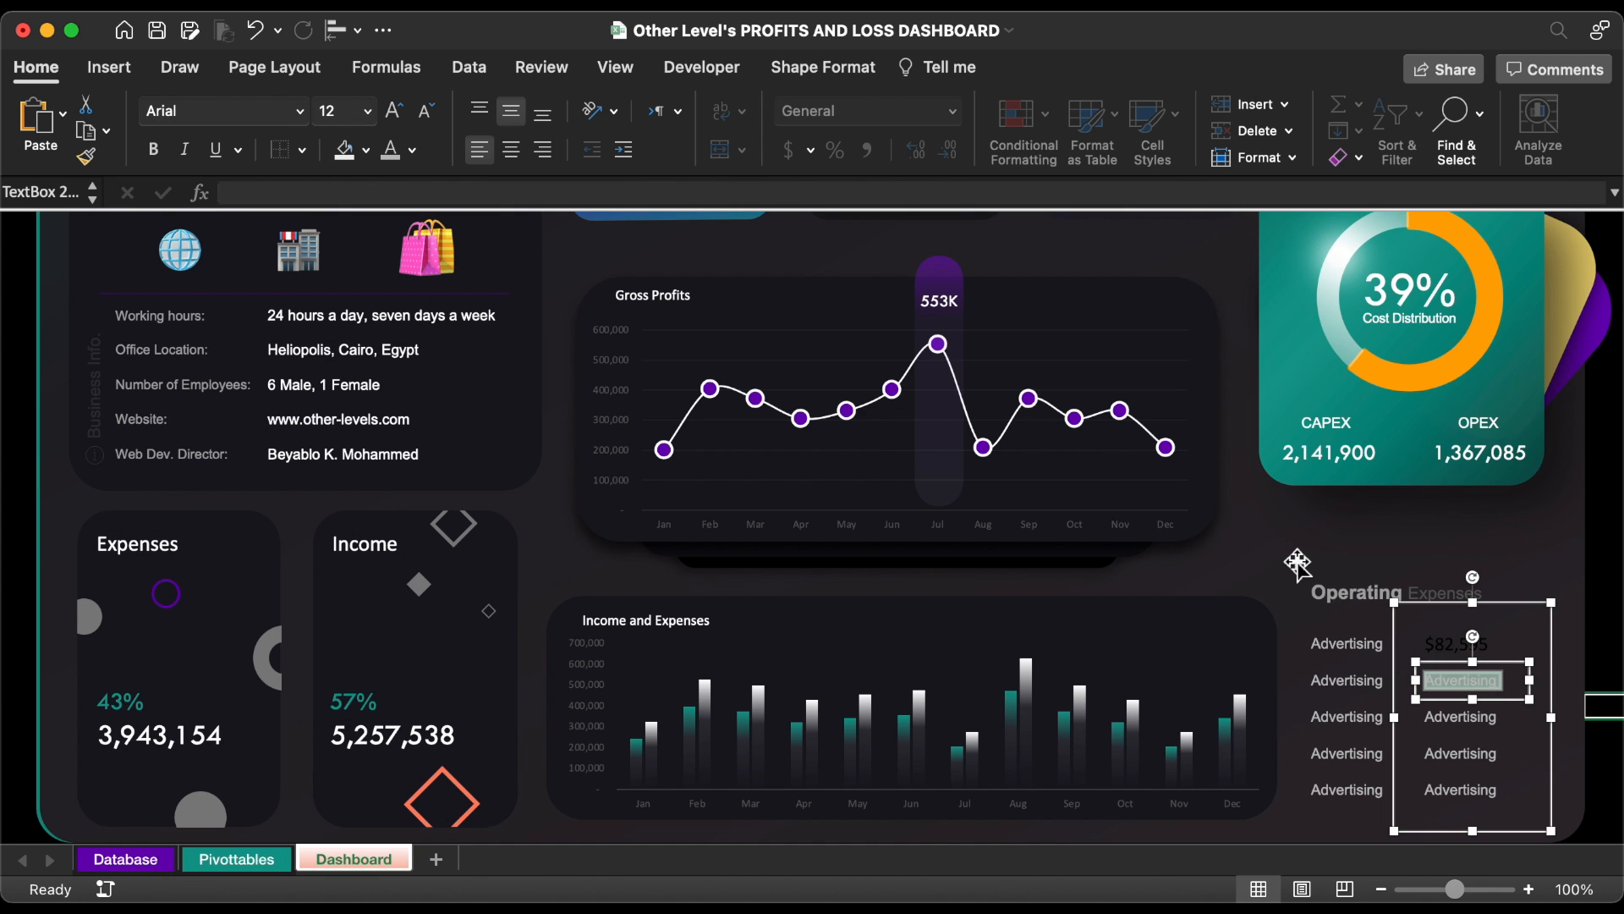
click(1368, 679)
double_click(1367, 679)
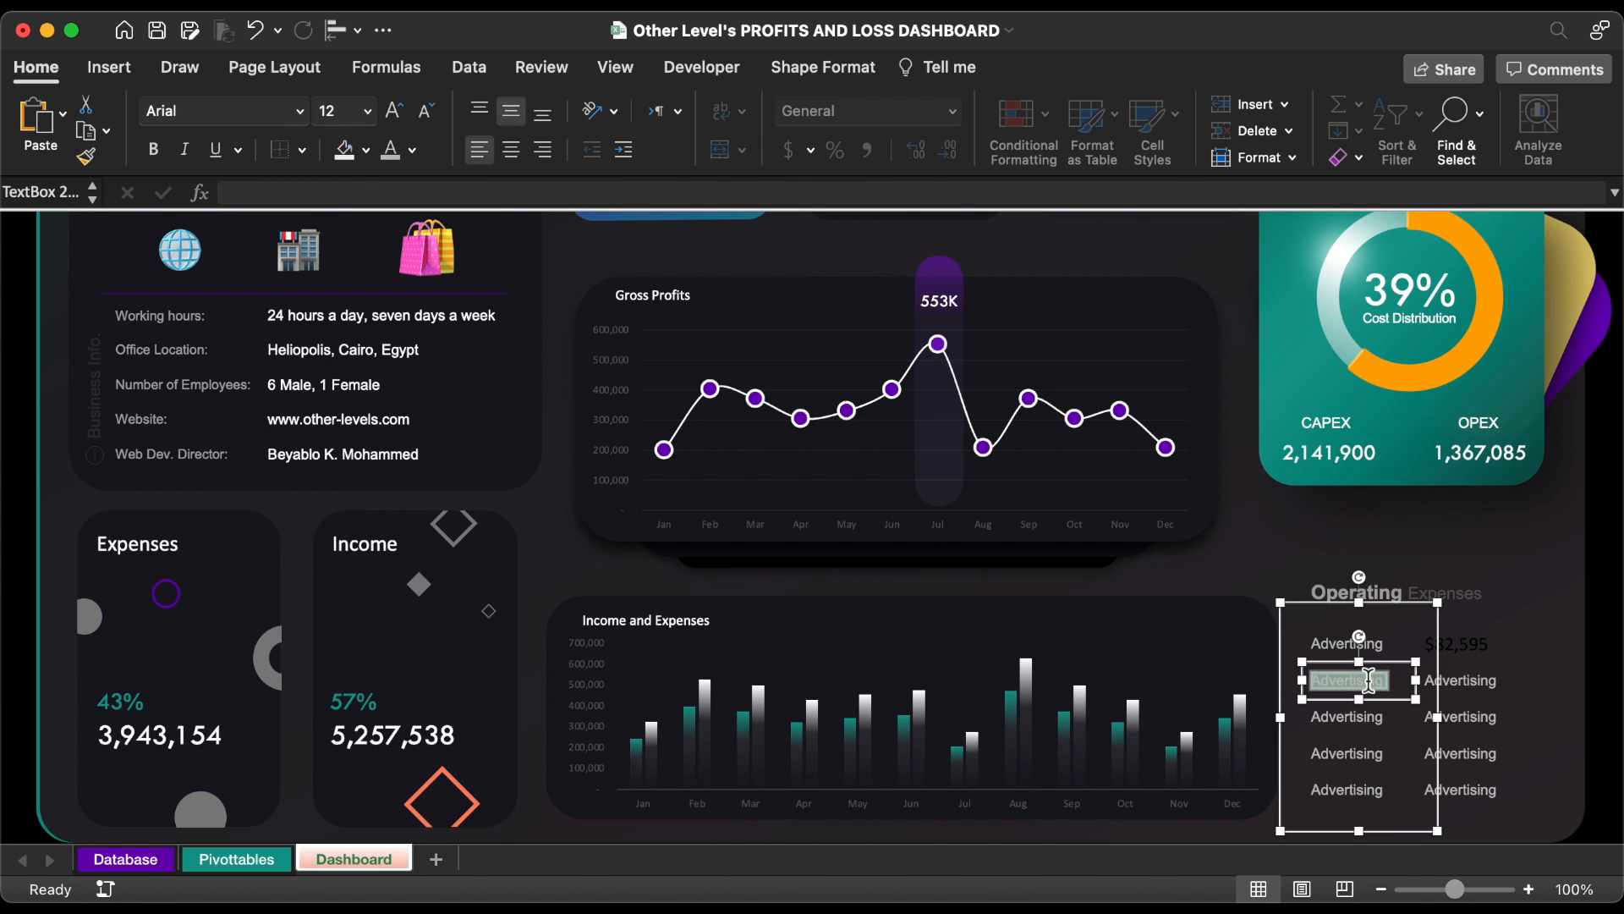
text(Employee Costs)
- Clear the value box beside Employee Costs and link it to cell AU4 on the Pivottables sheet
drag(1423, 686, 1444, 679)
click(1490, 679)
double_click(1486, 679)
key(BackSpace)
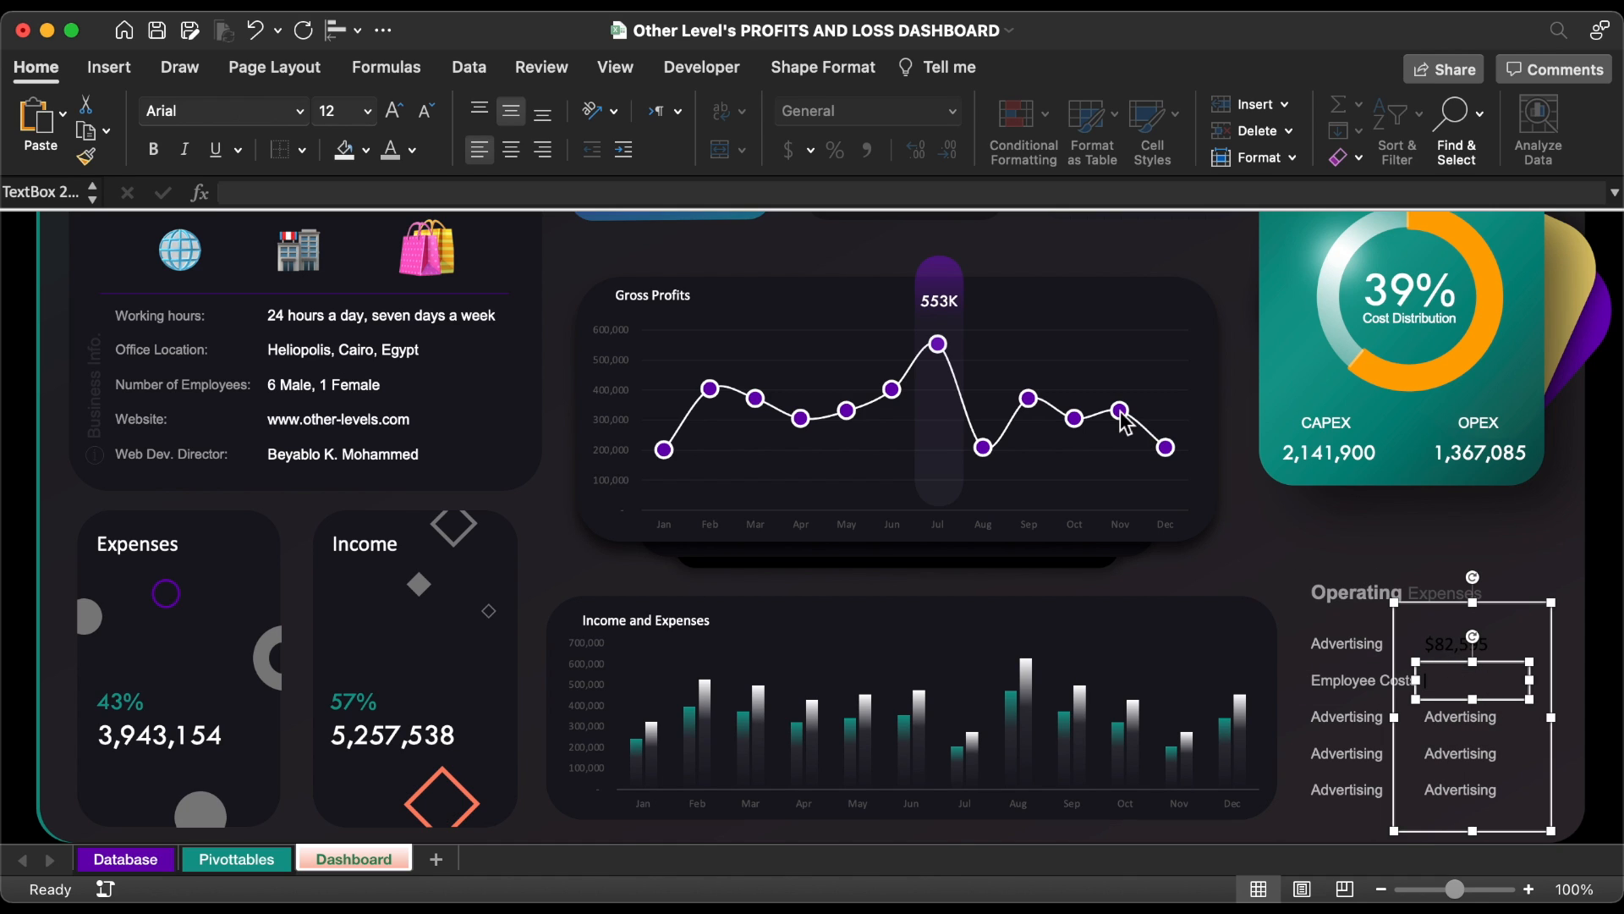
click(931, 187)
text(=)
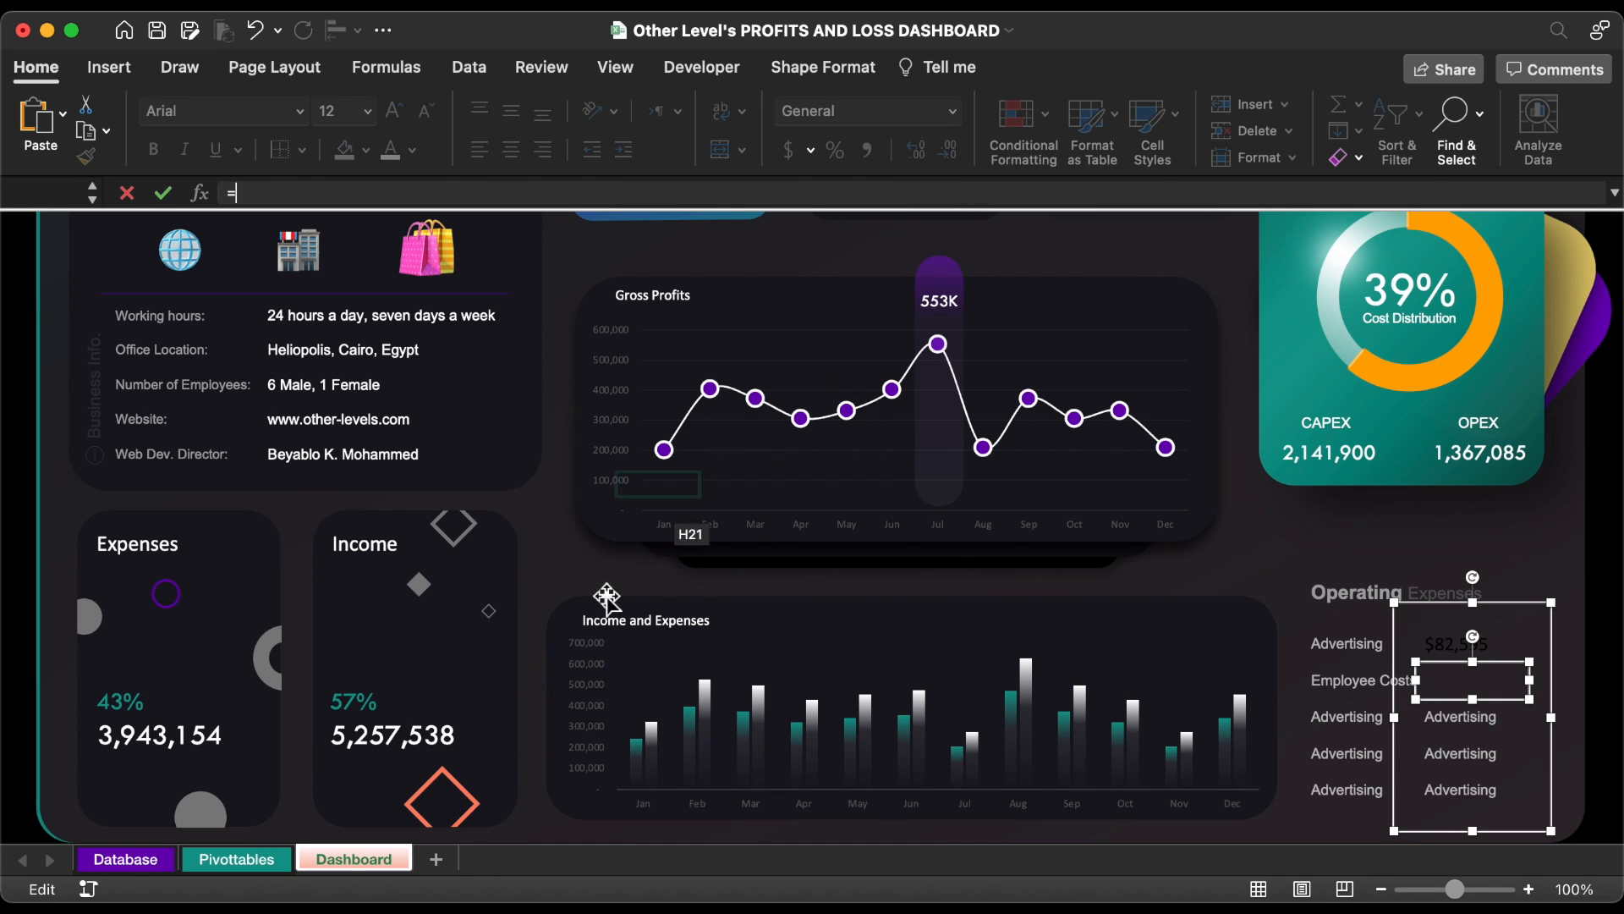
click(232, 860)
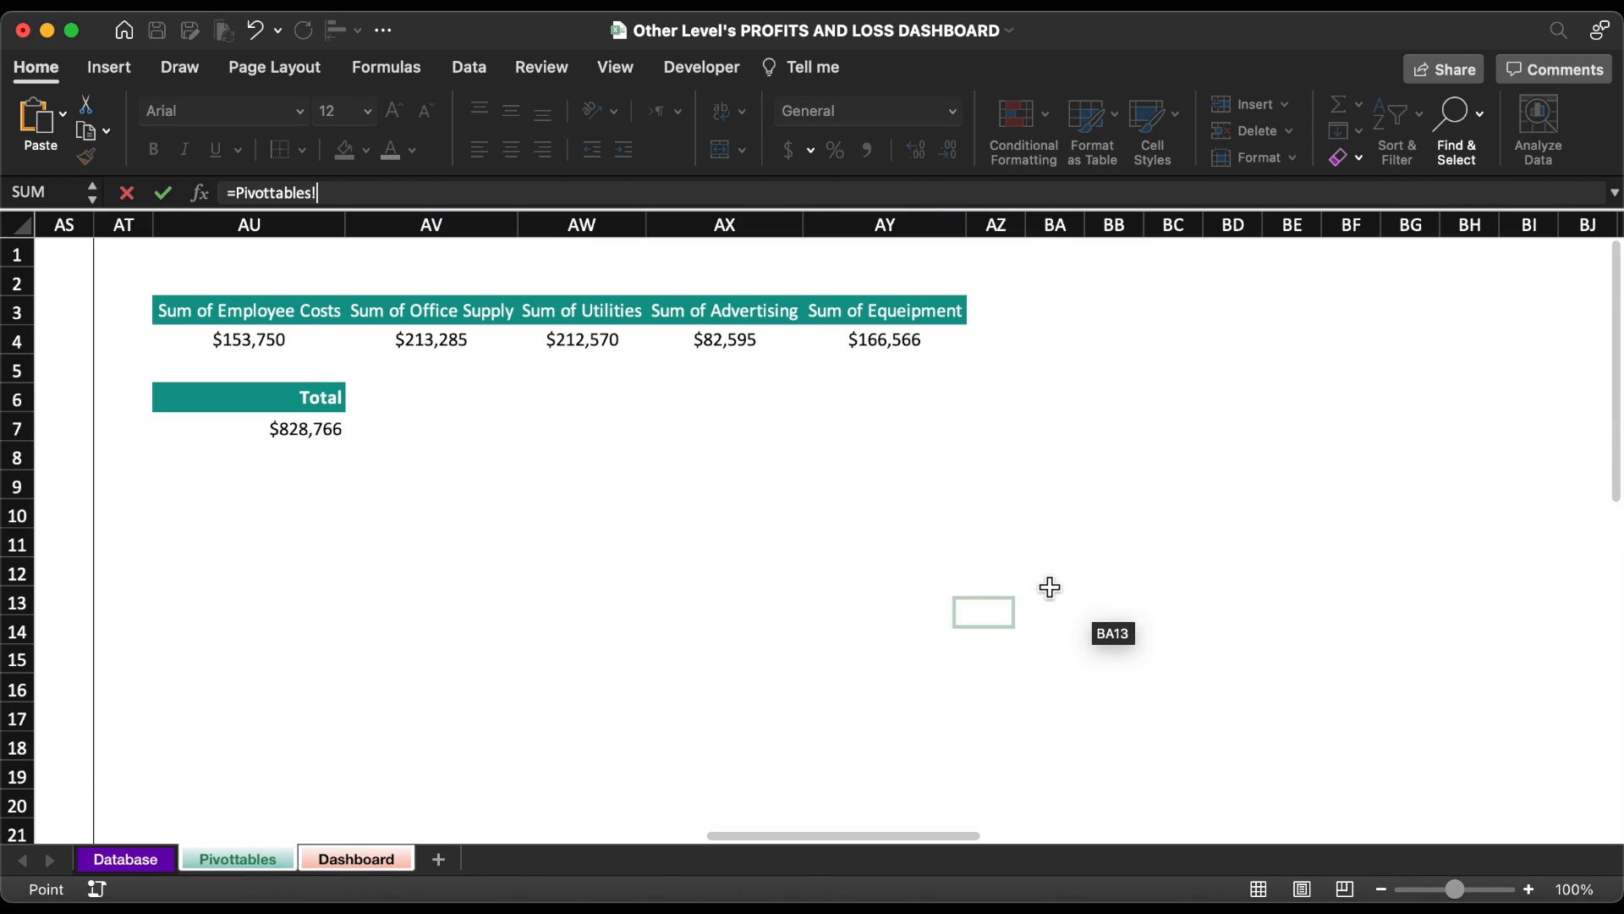
click(248, 339)
key(Return)
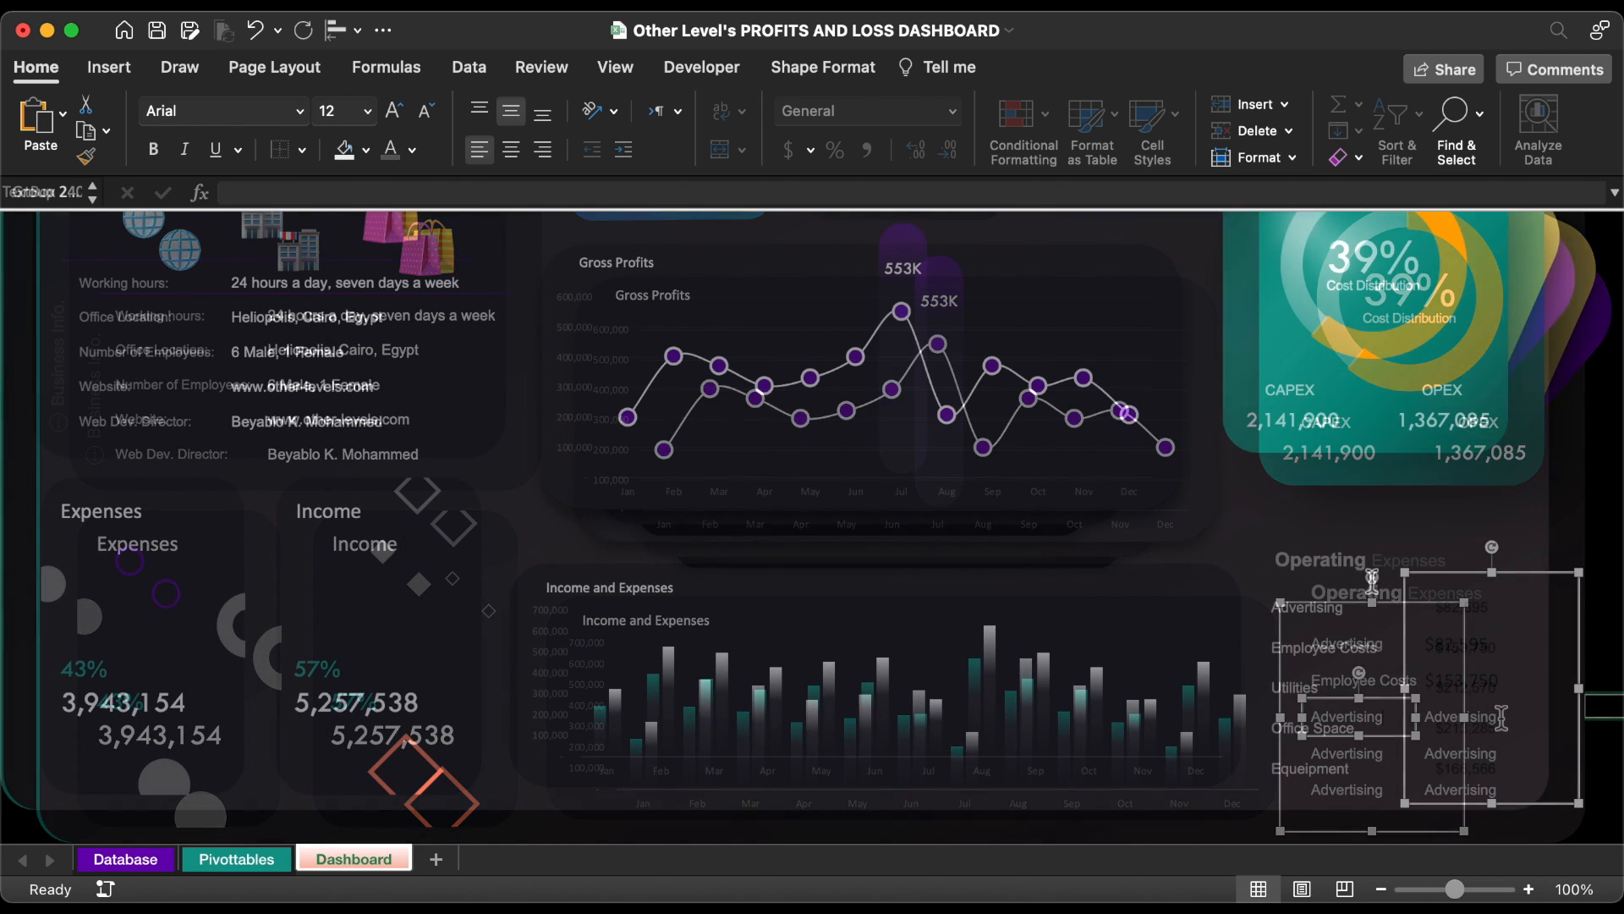
- Format the group of five expense amounts in bold white text at font size 14
click(395, 119)
click(412, 149)
click(401, 253)
click(155, 152)
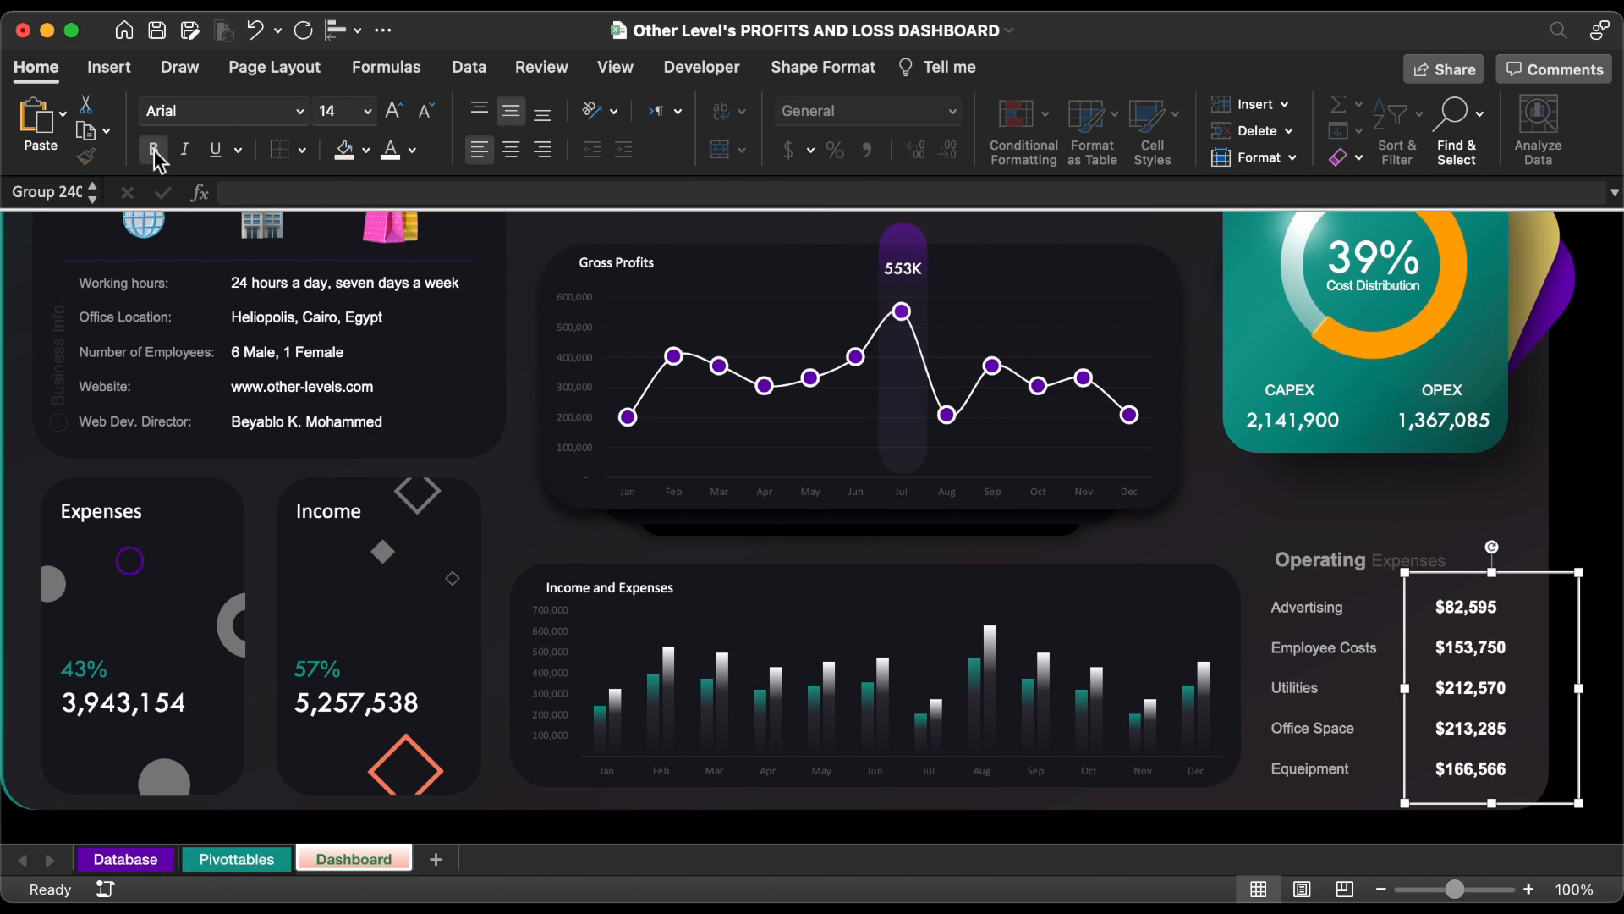
click(1575, 473)
click(1482, 608)
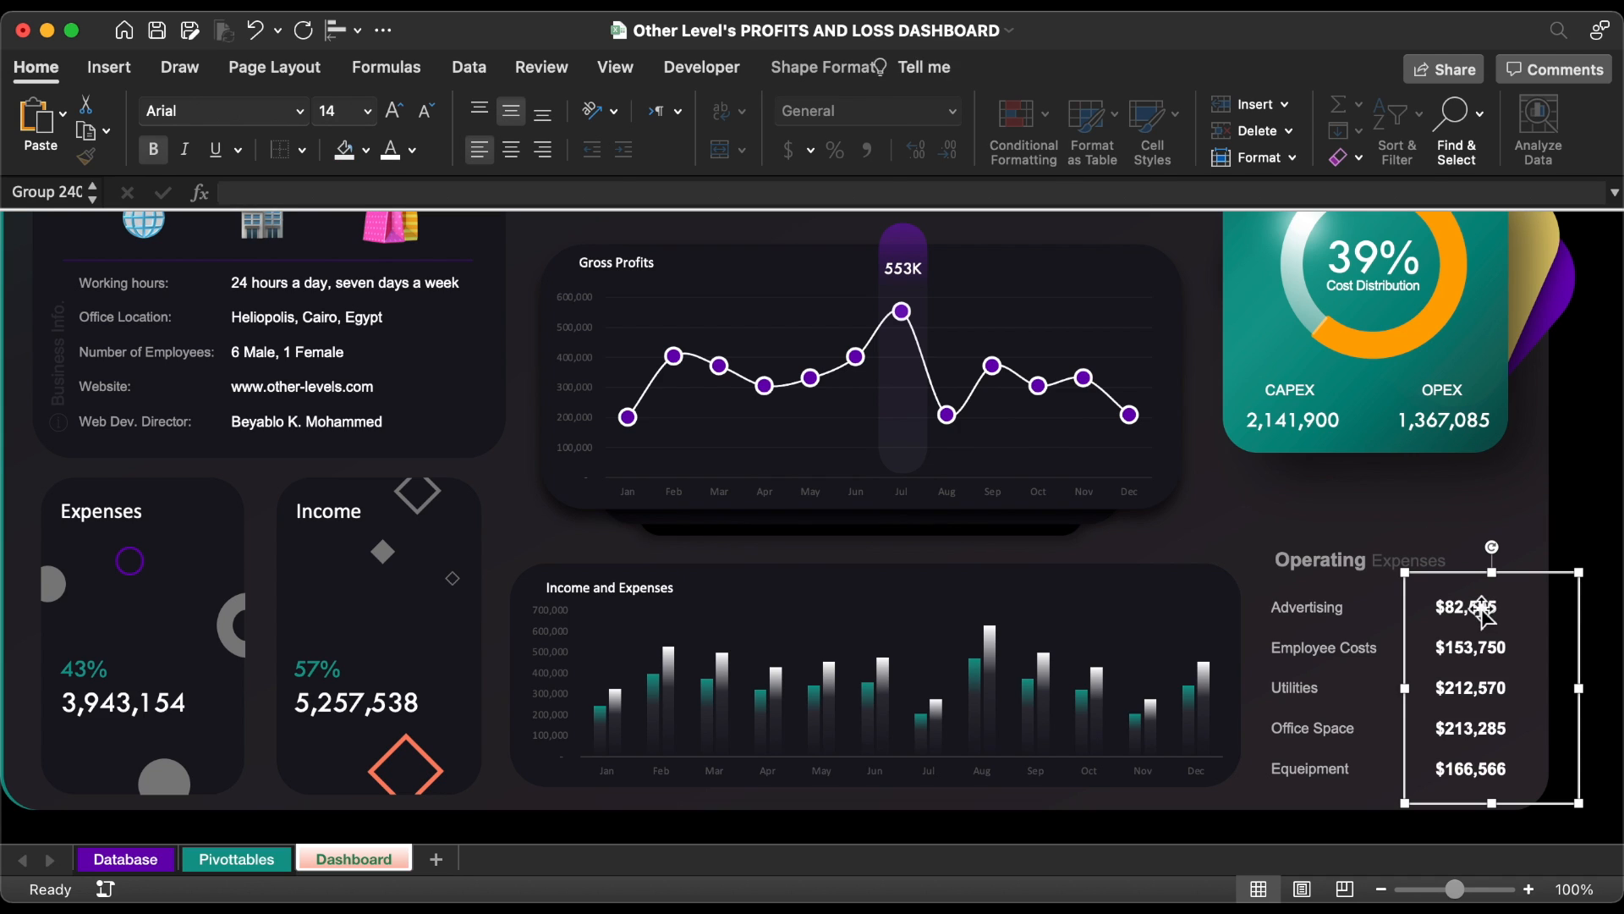
- Duplicate the Operating Expenses title above itself, clear the copy's text, and link it to the total with =Pivottables!AU7
click(1336, 550)
drag(1334, 543, 1325, 495)
triple_click(1325, 511)
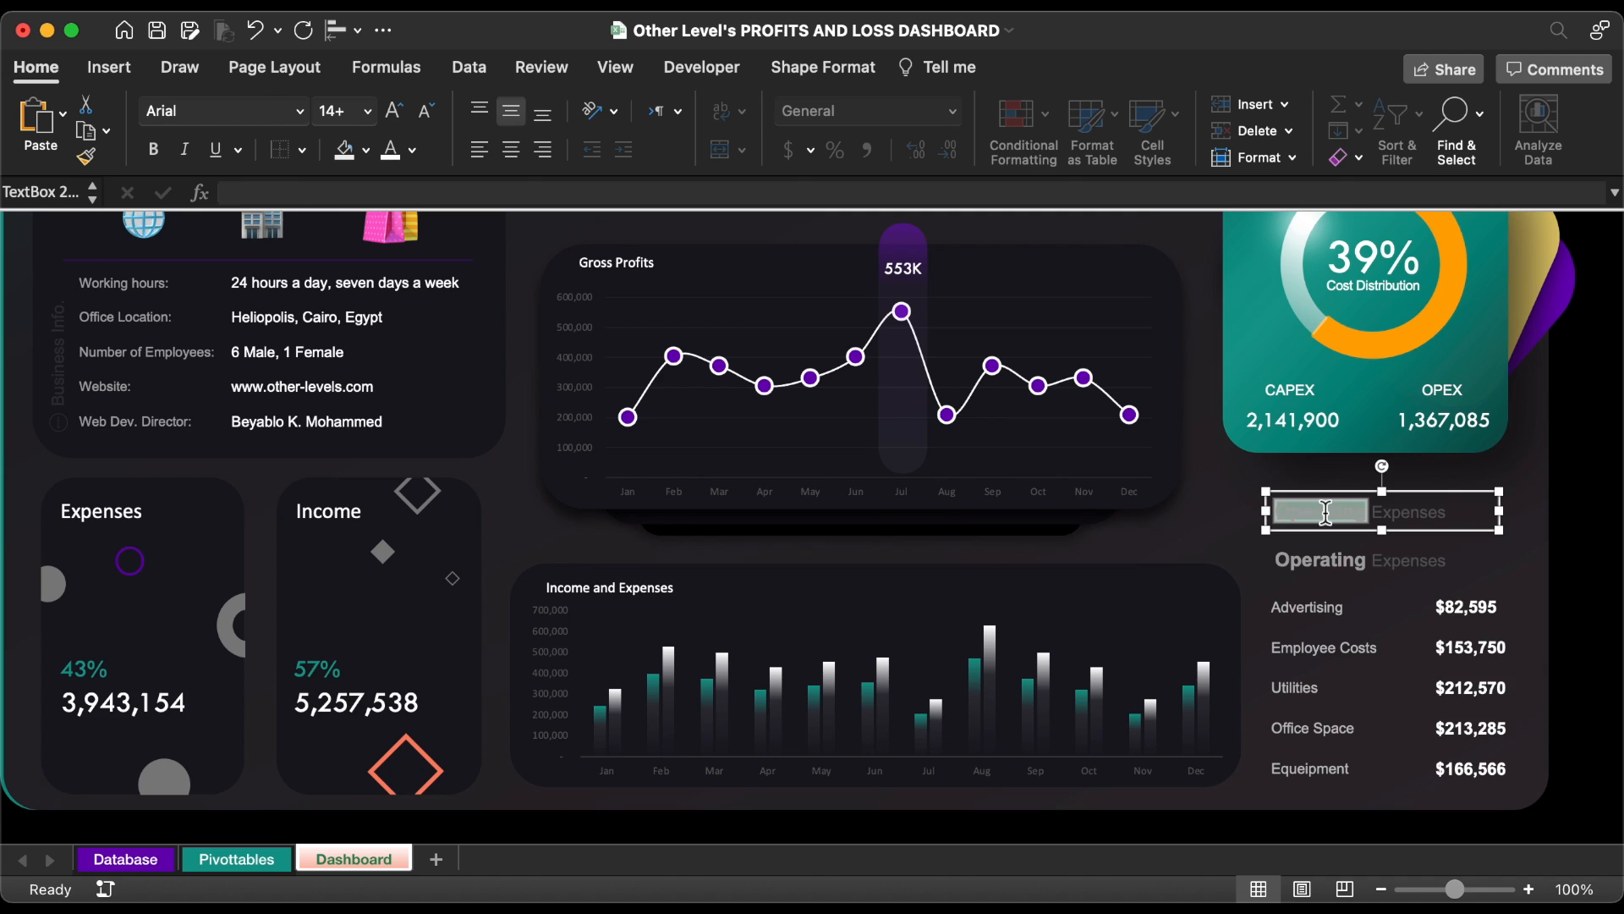
key(BackSpace)
click(855, 189)
text(=)
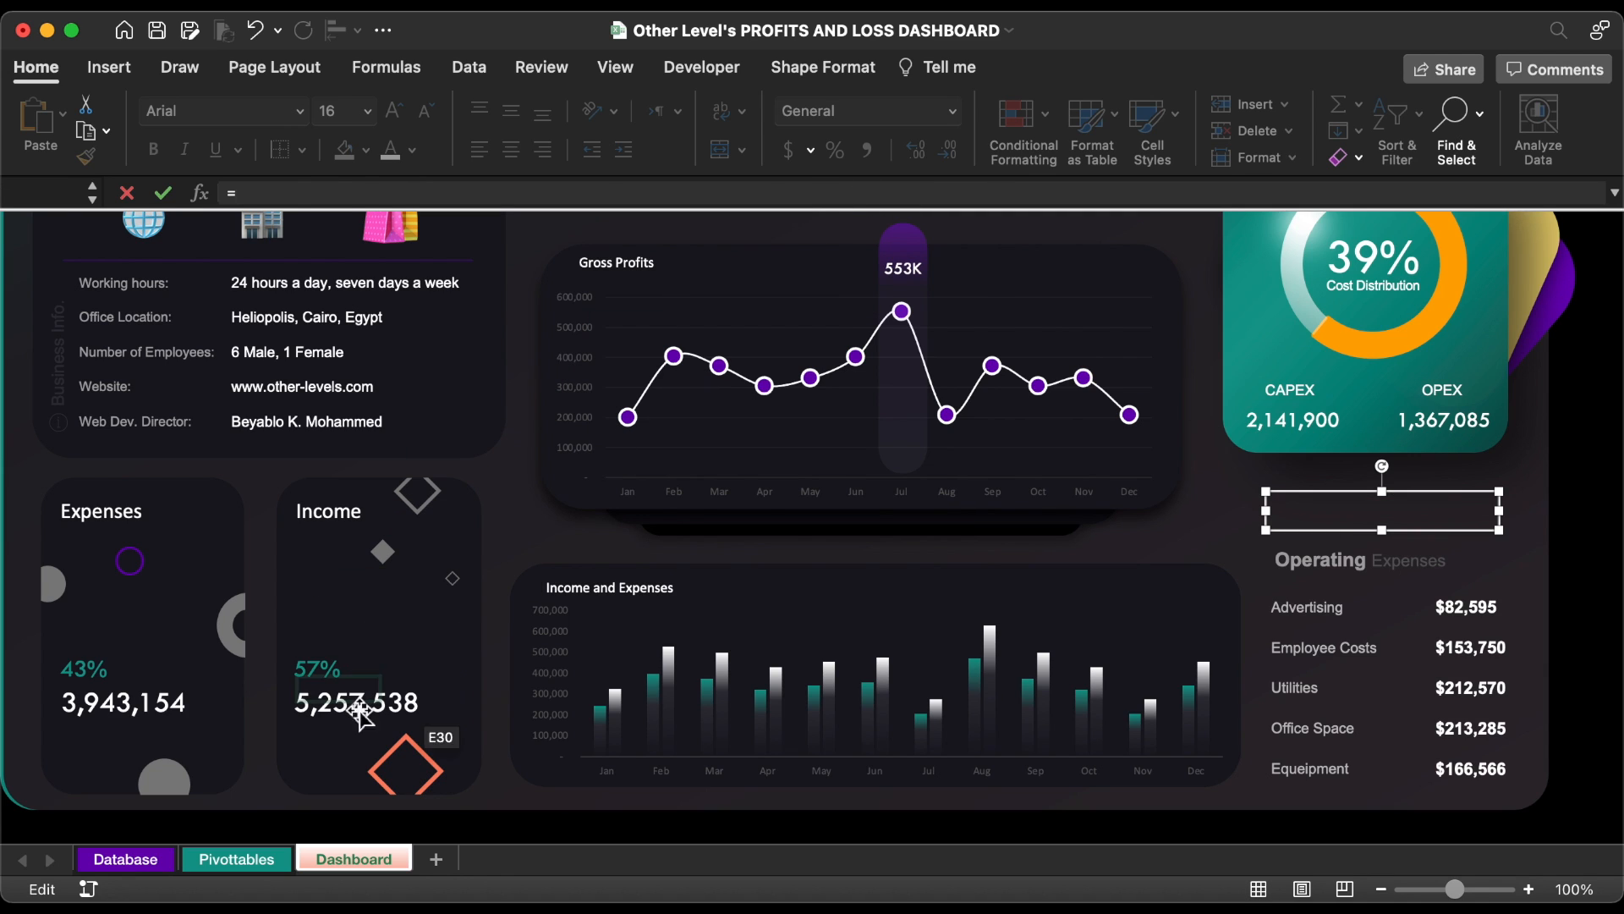
click(238, 858)
click(296, 433)
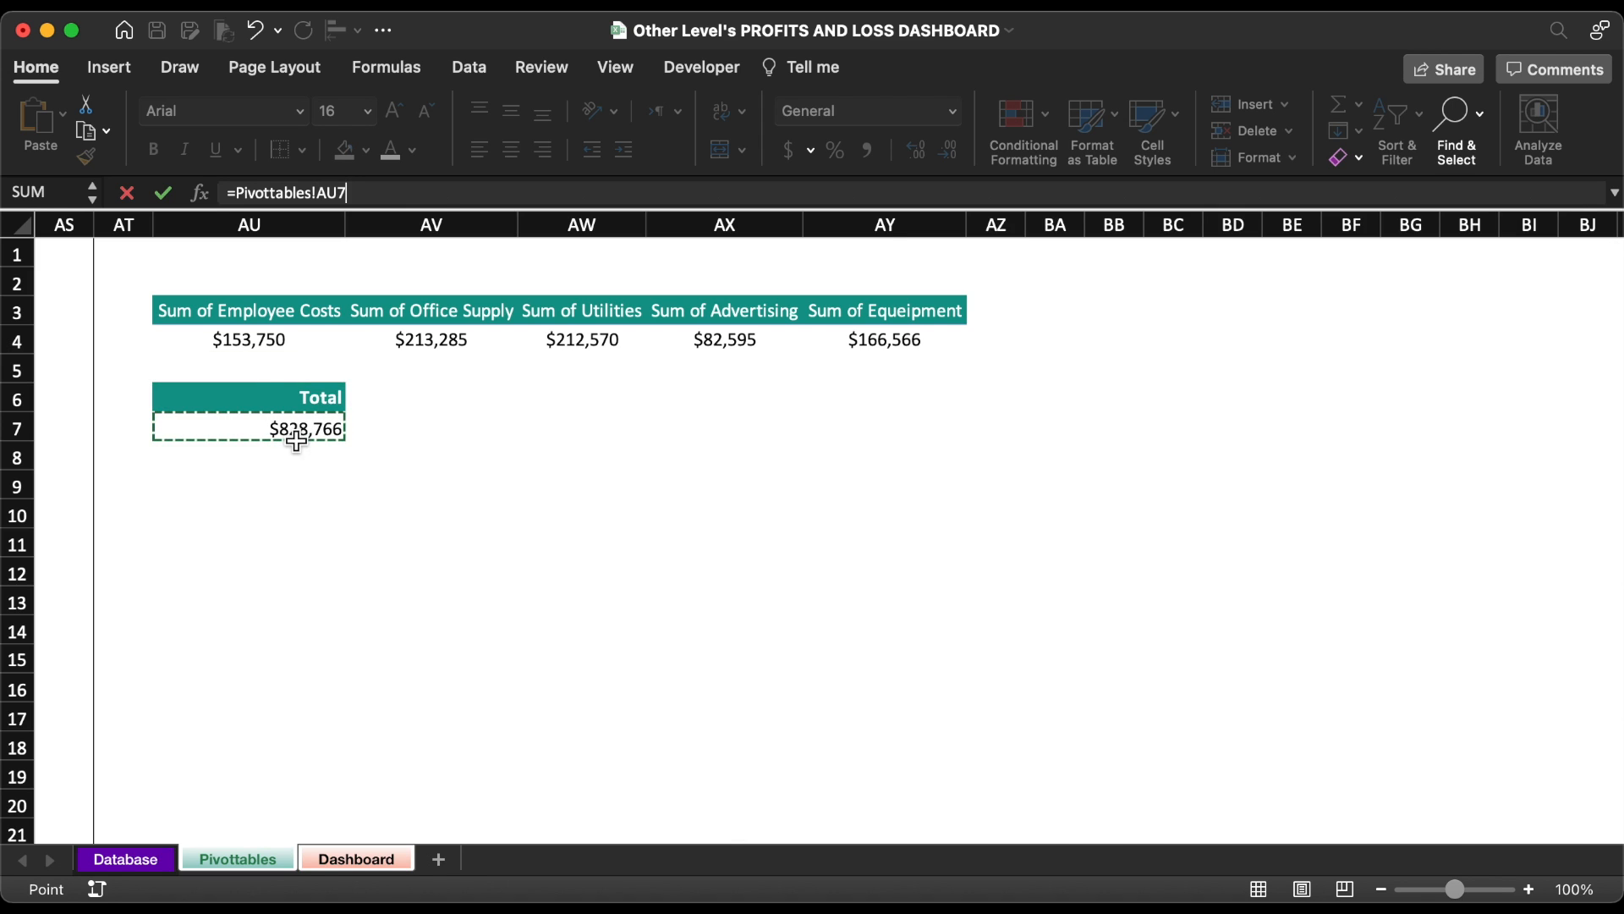
key(Return)
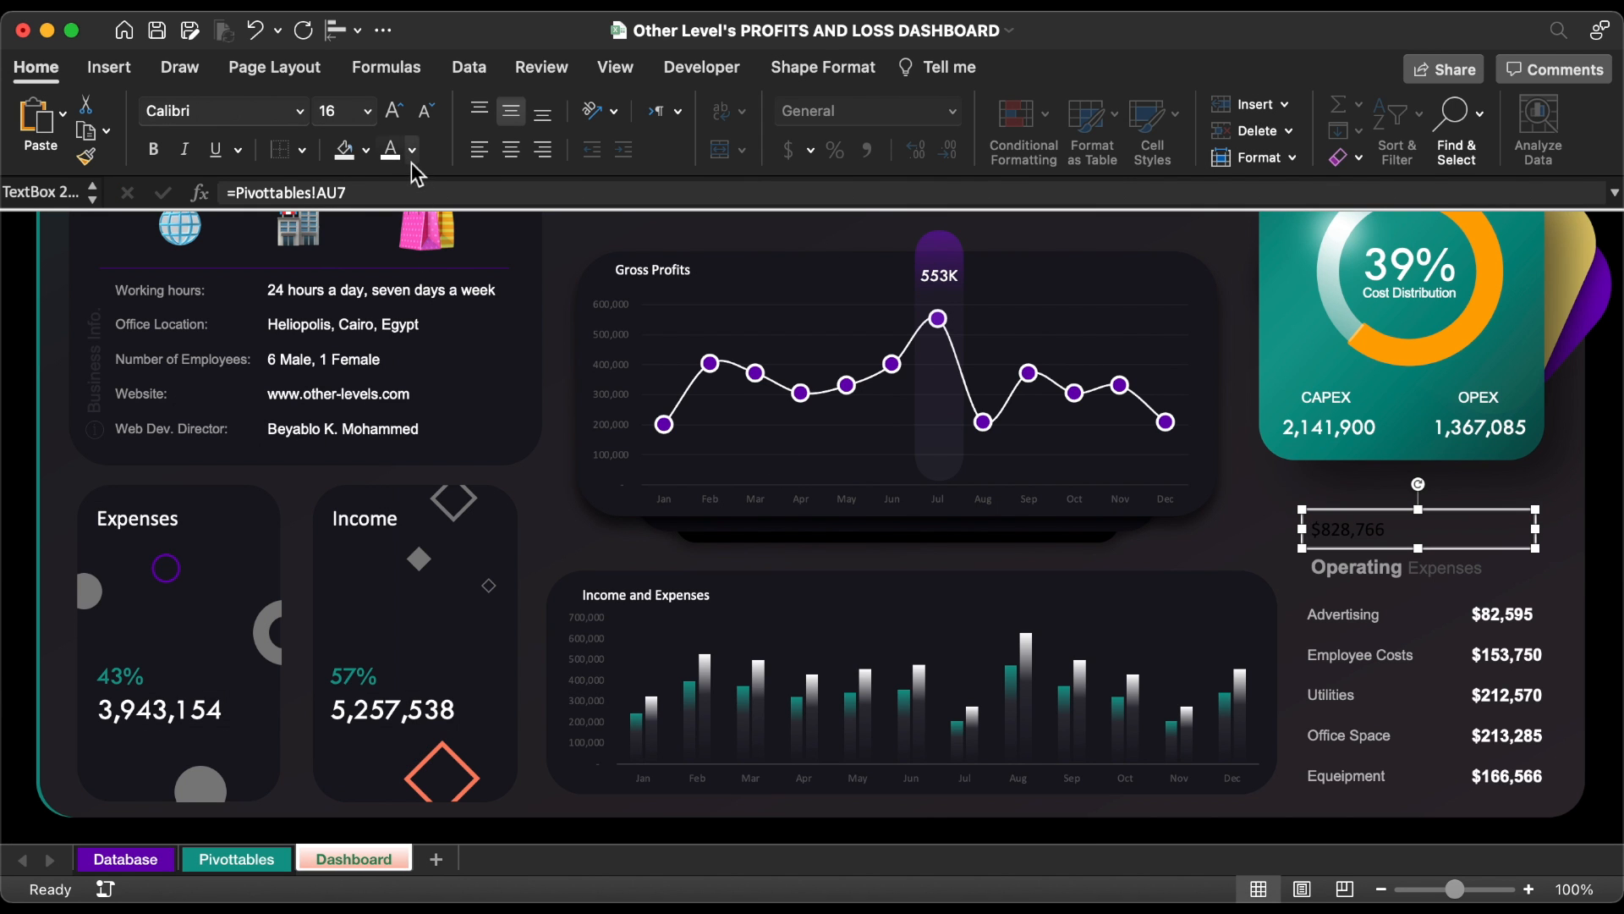
- Format the linked total in white at font size 28 and change its typeface to match the dashboard's other large figures
click(412, 149)
click(406, 256)
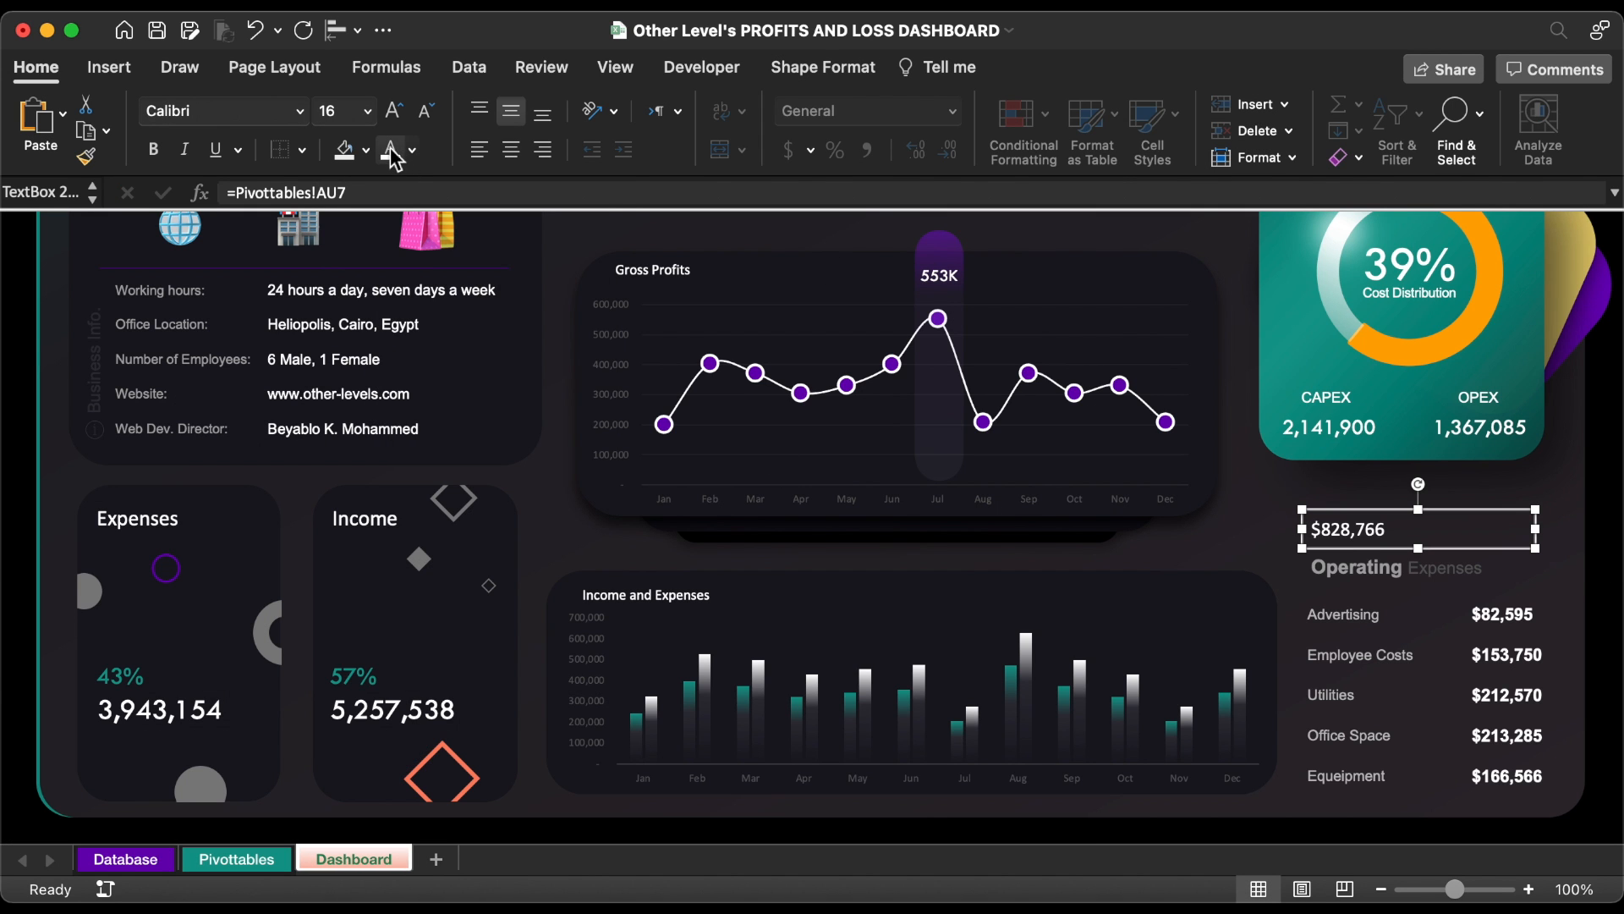
click(367, 110)
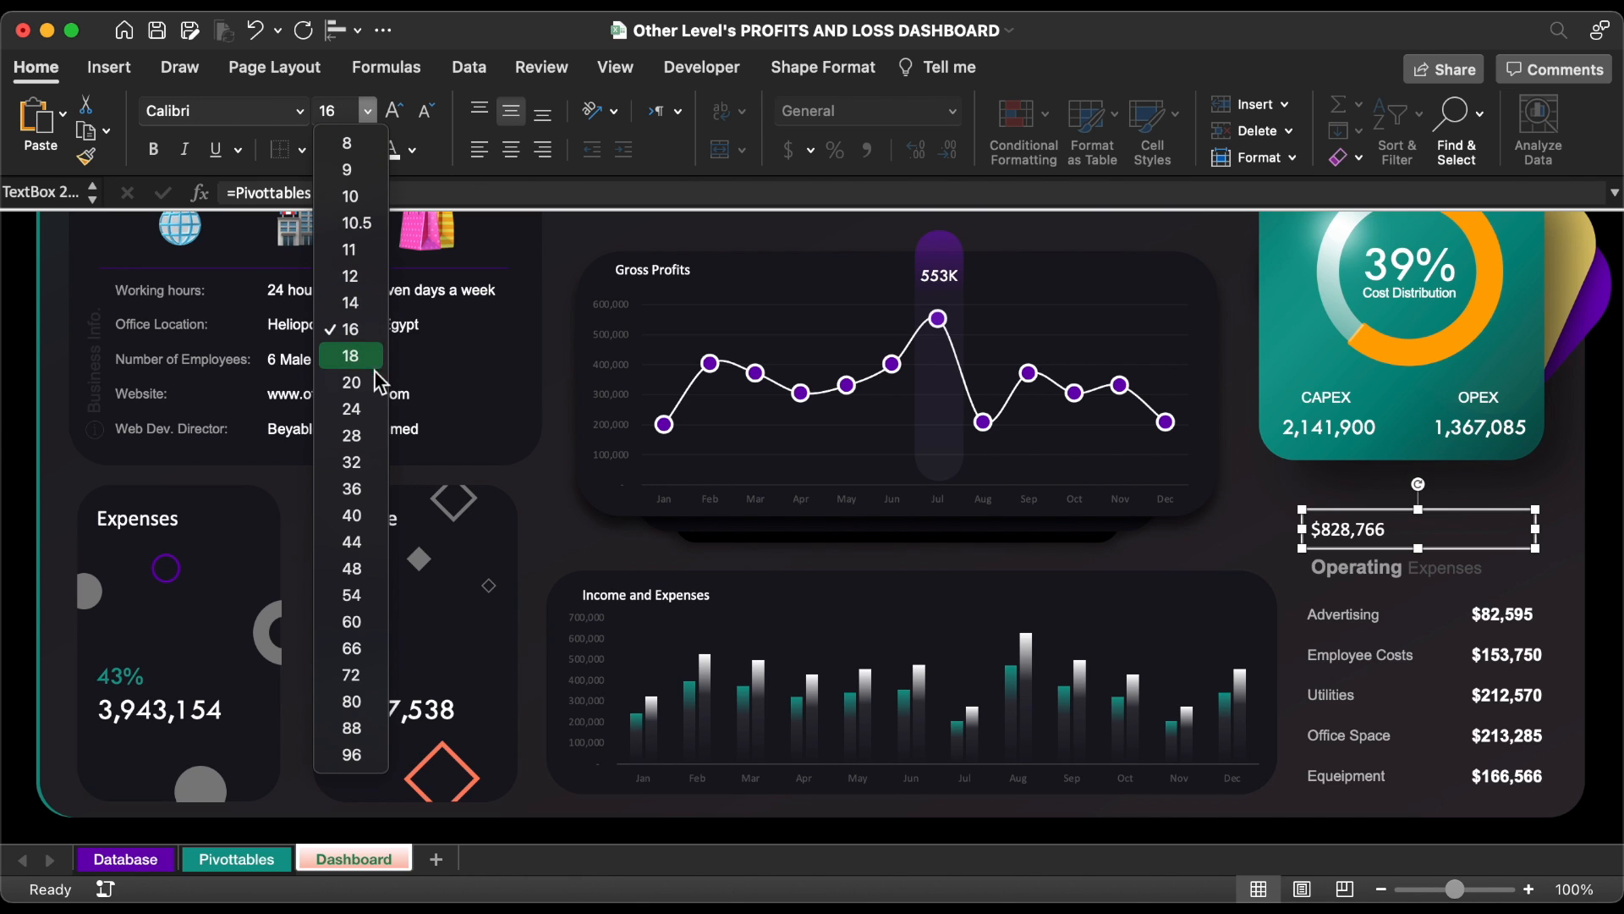
click(363, 438)
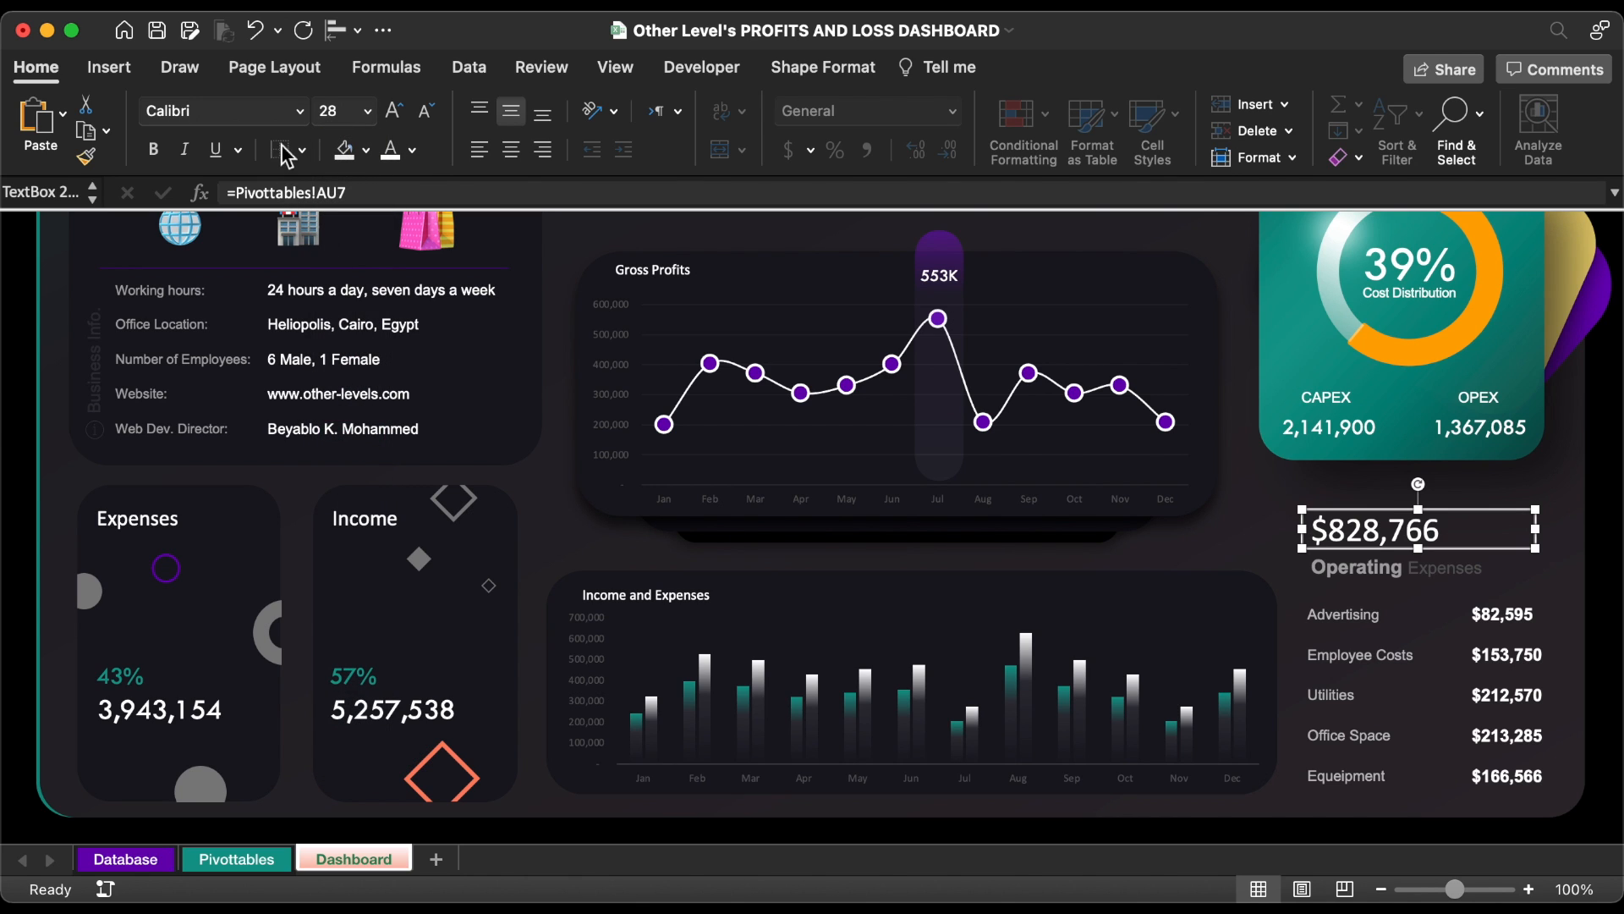
click(300, 110)
click(303, 359)
key(Escape)
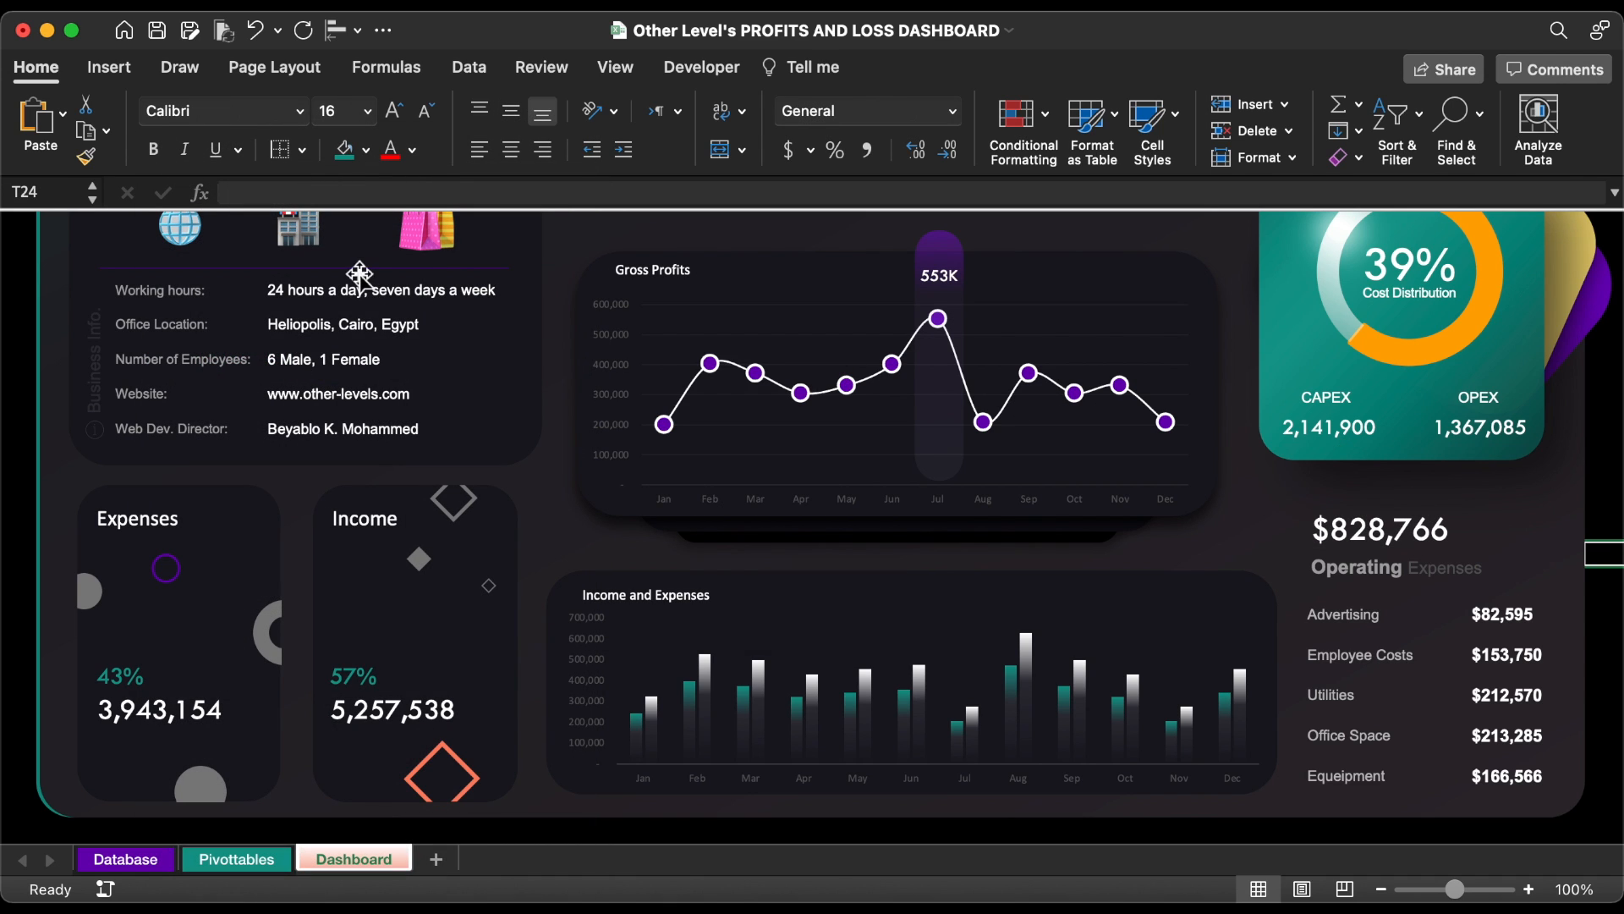
- Hide the formula bar from the workbook window
click(630, 73)
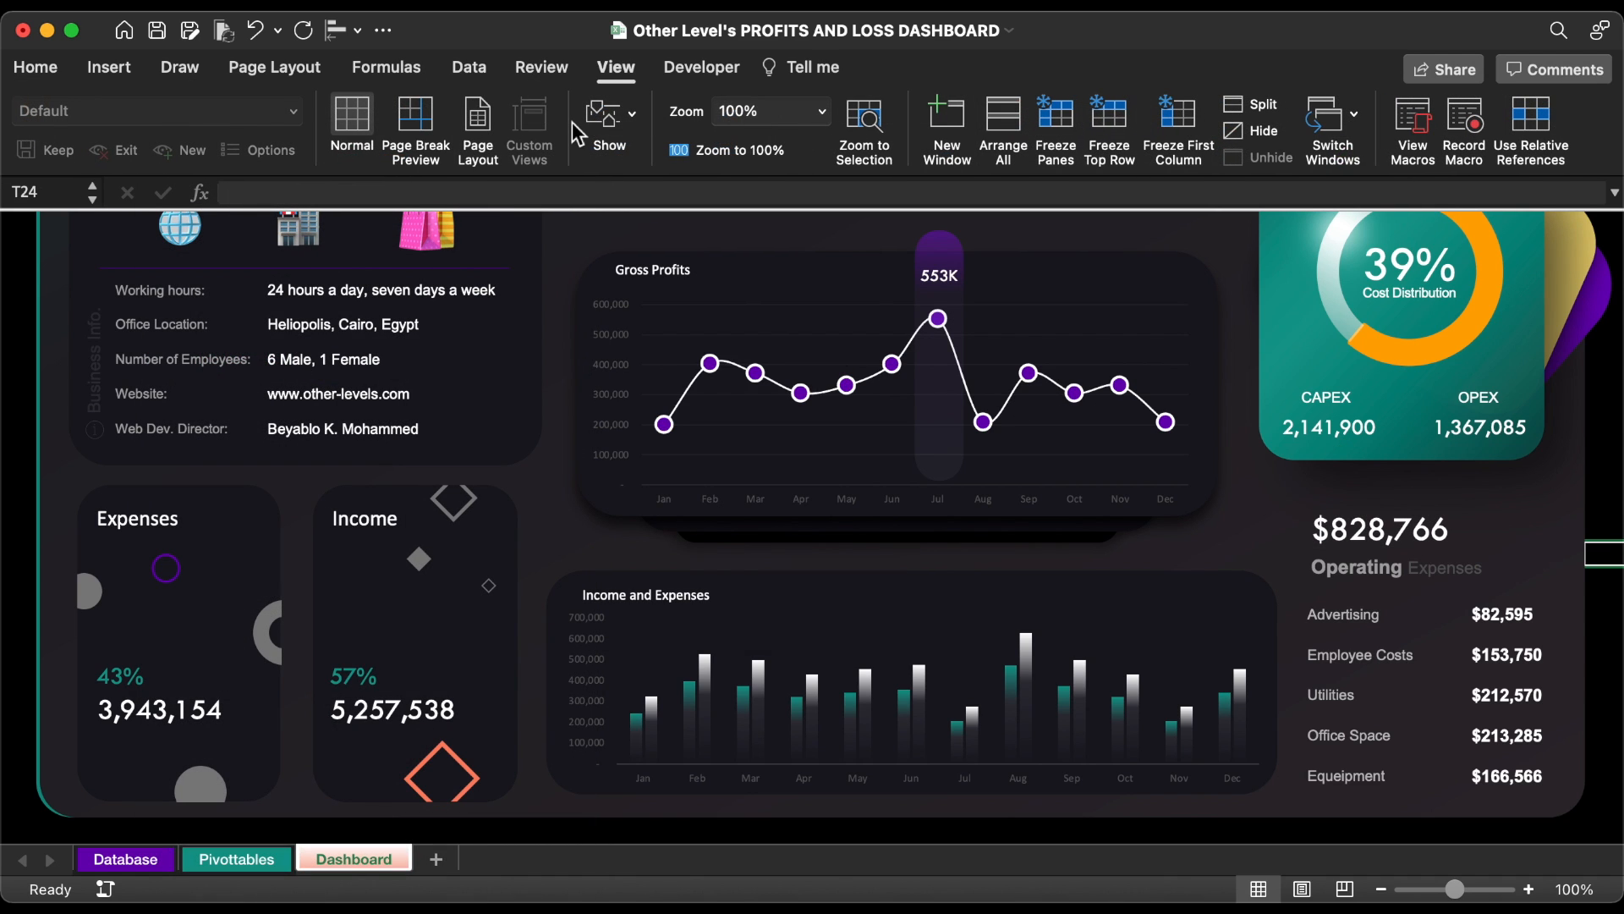
click(594, 122)
click(631, 187)
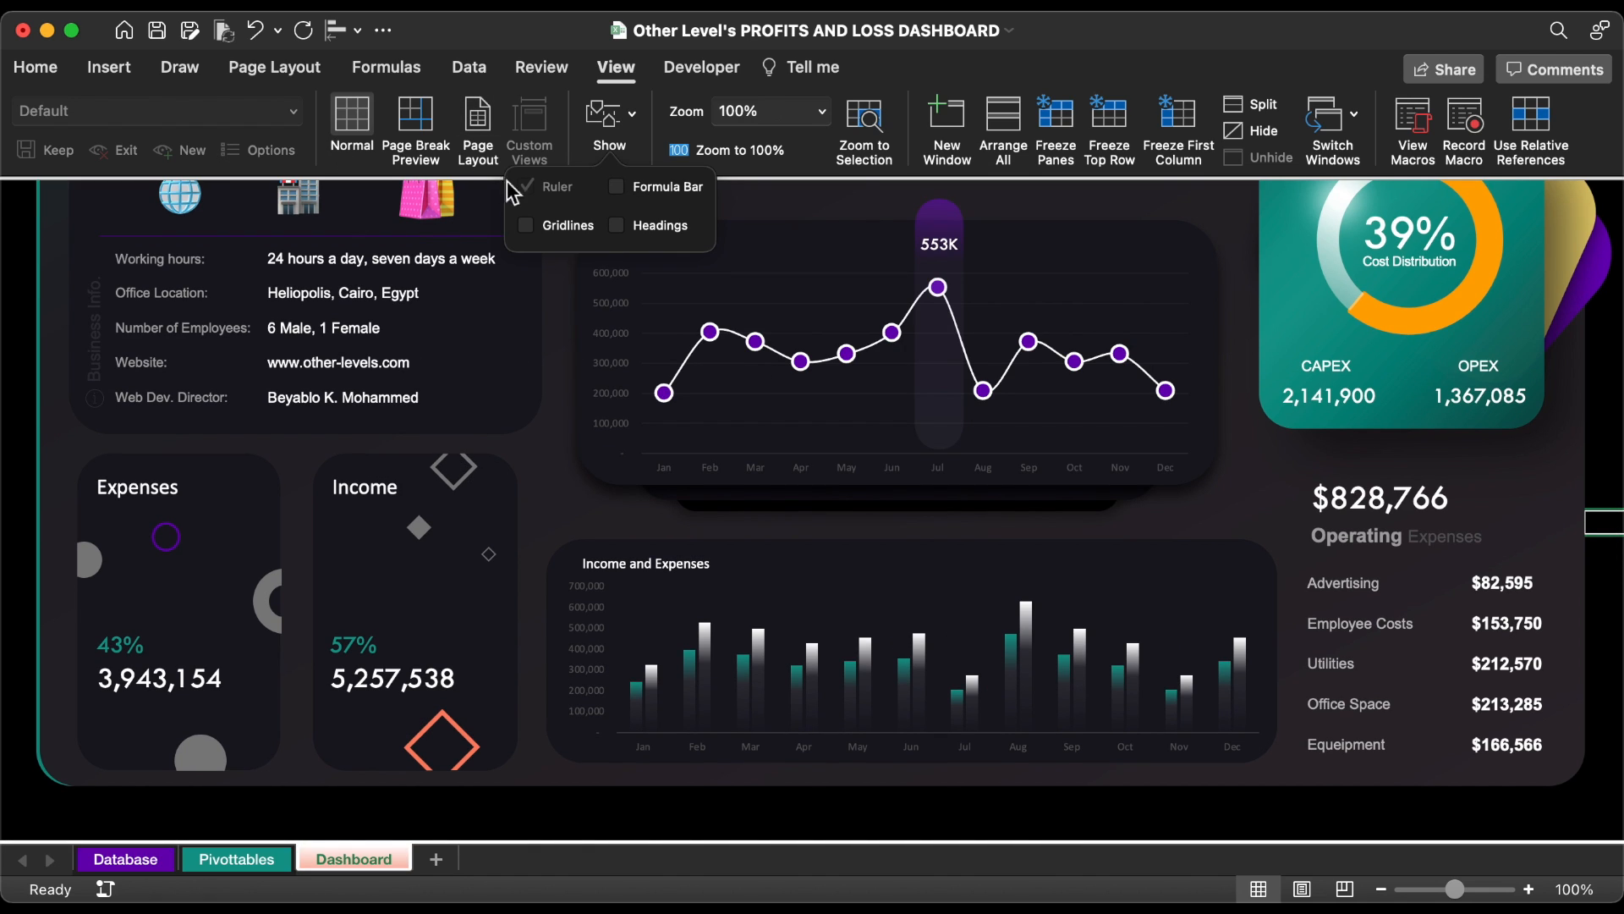
- Turn off sheet tabs in the workbook's View preferences and collapse the ribbon
key(super+comma)
click(604, 264)
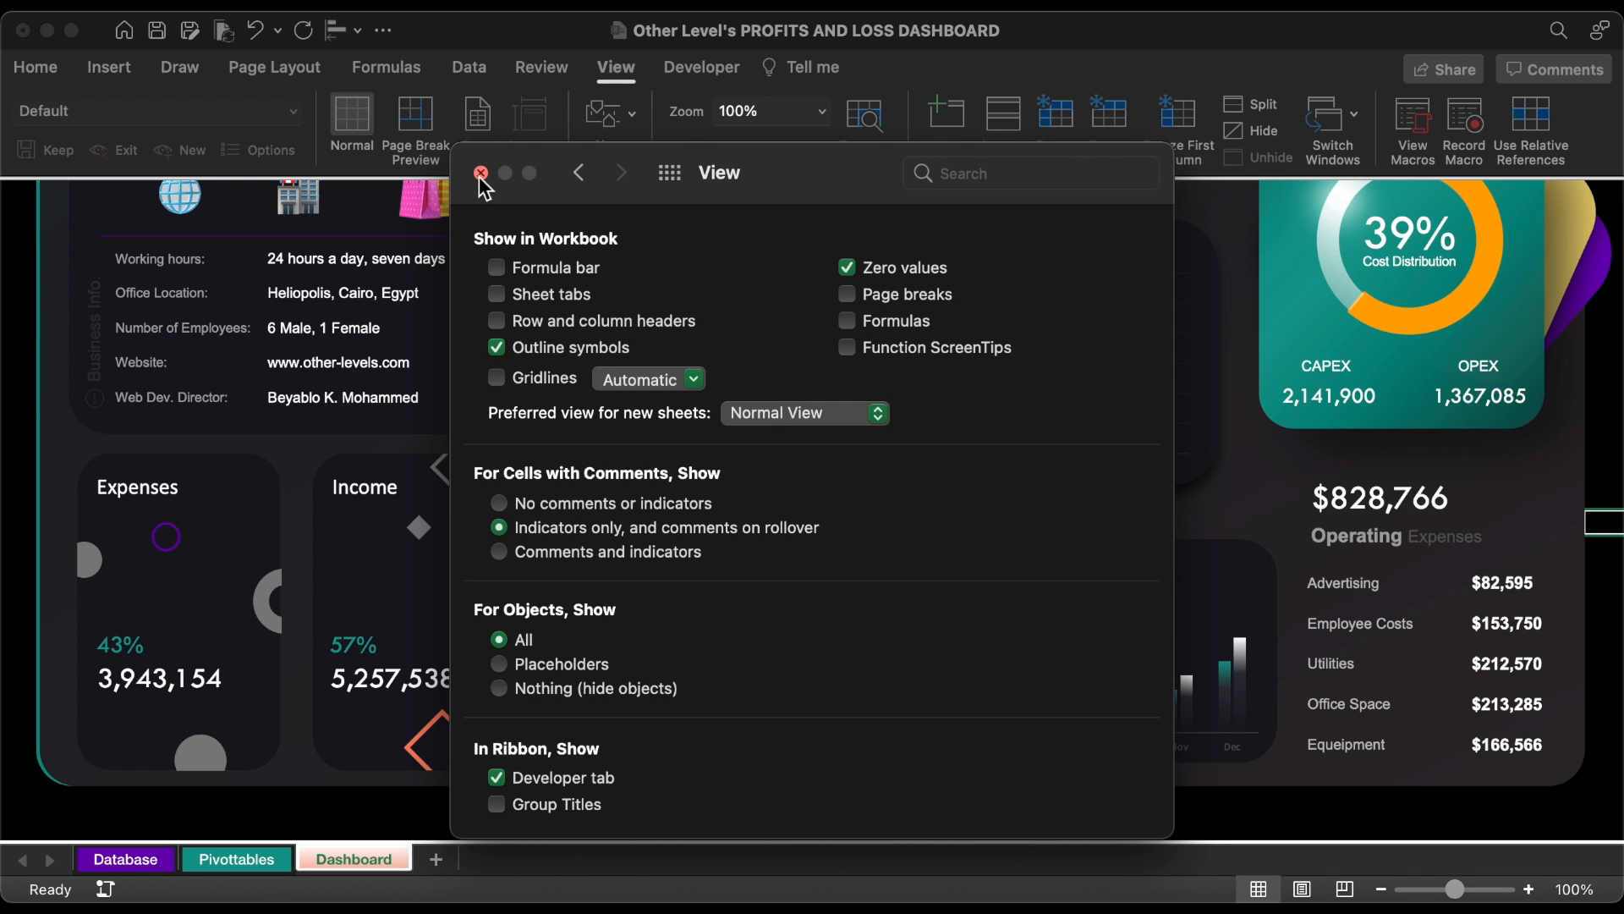
click(480, 174)
scroll(542, 506, up, 2)
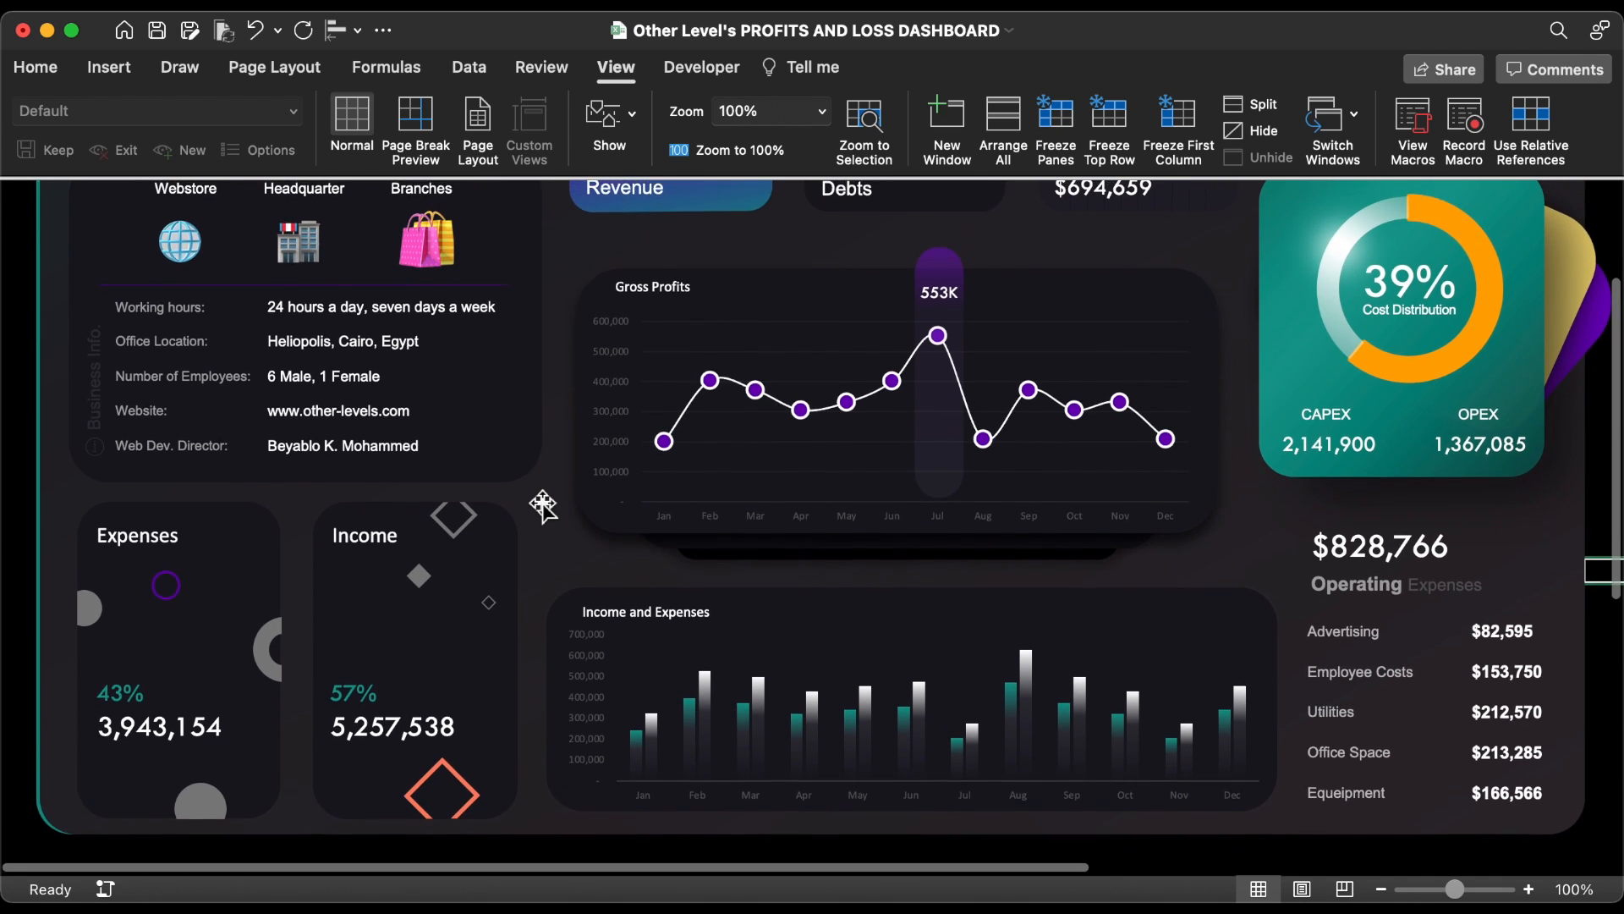
click(634, 76)
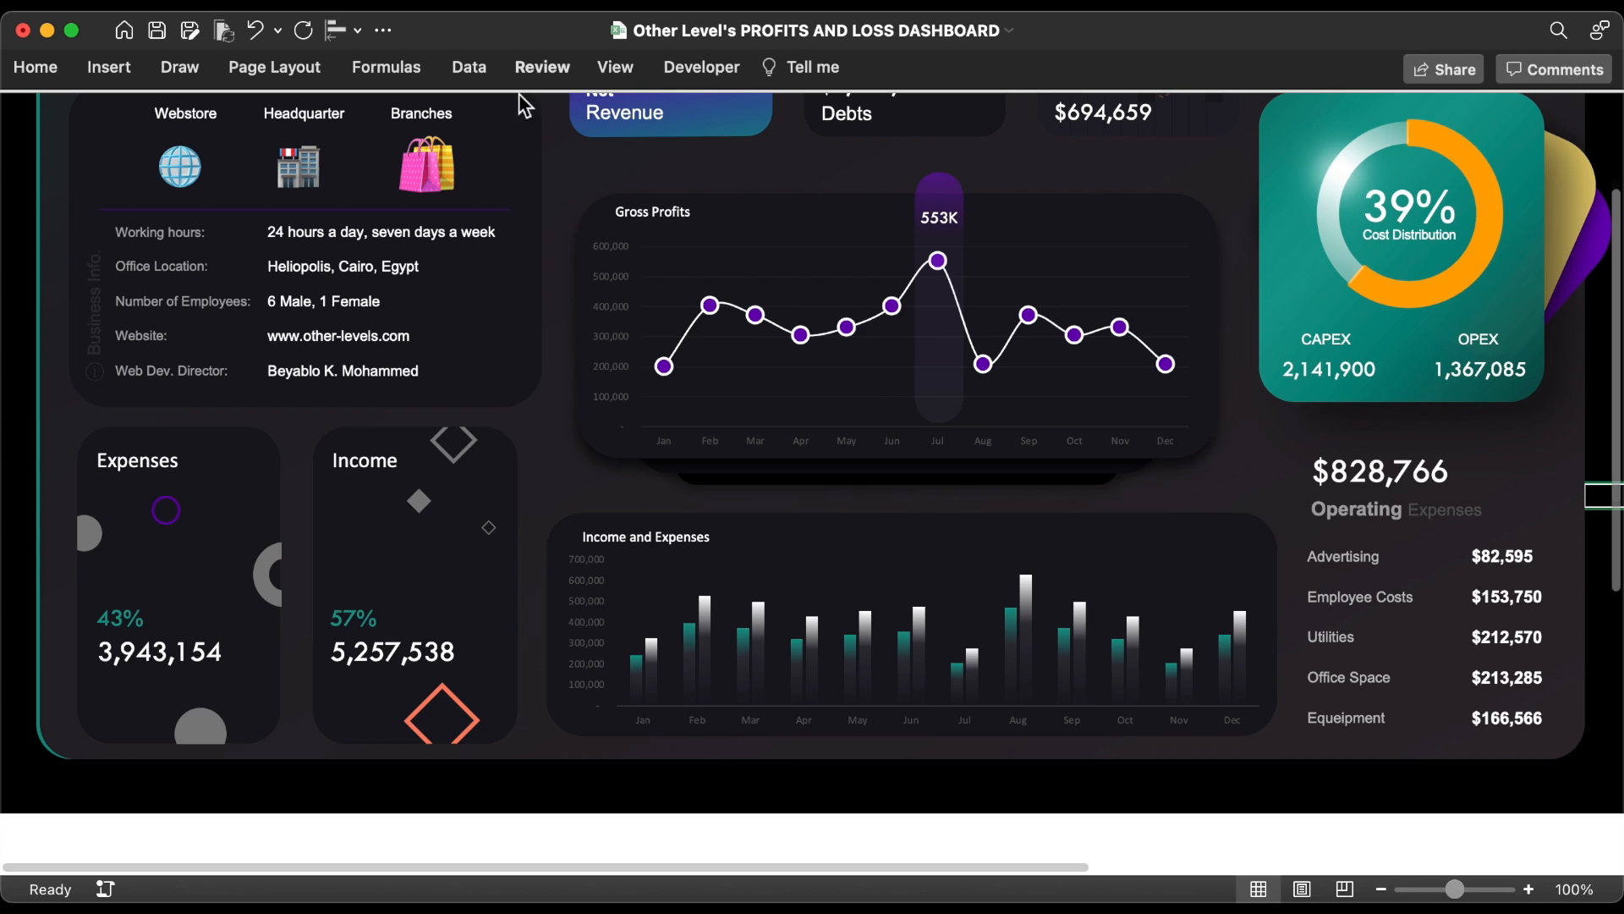
scroll(605, 253, up, 5)
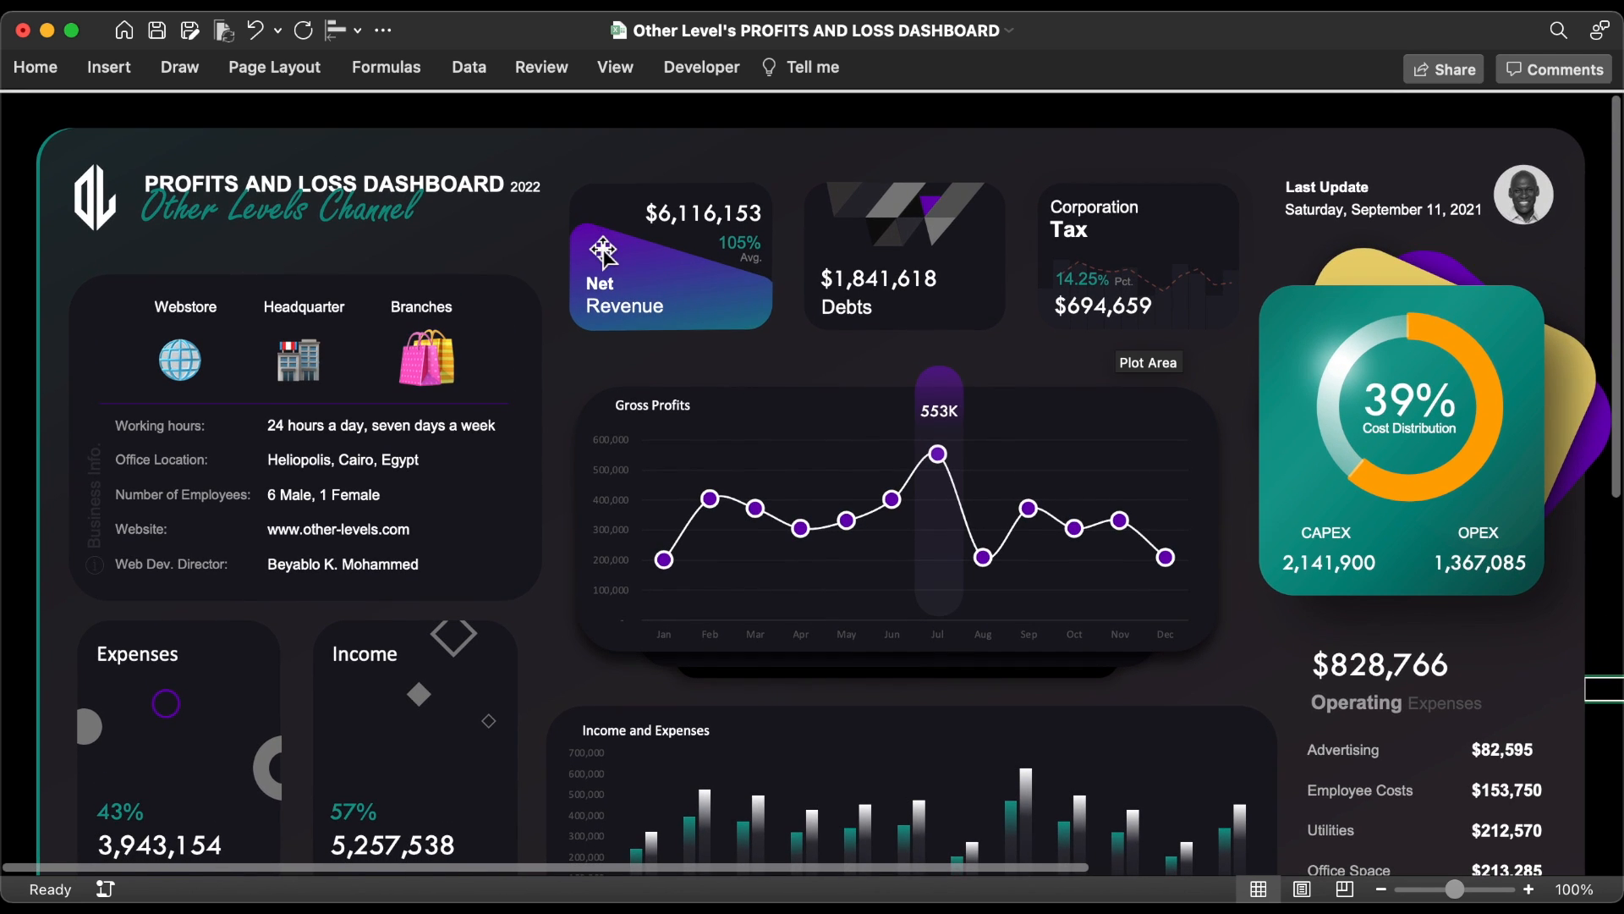
- Set every object on the dashboard to Don't move or size with cells and mark them all as Locked
click(513, 291)
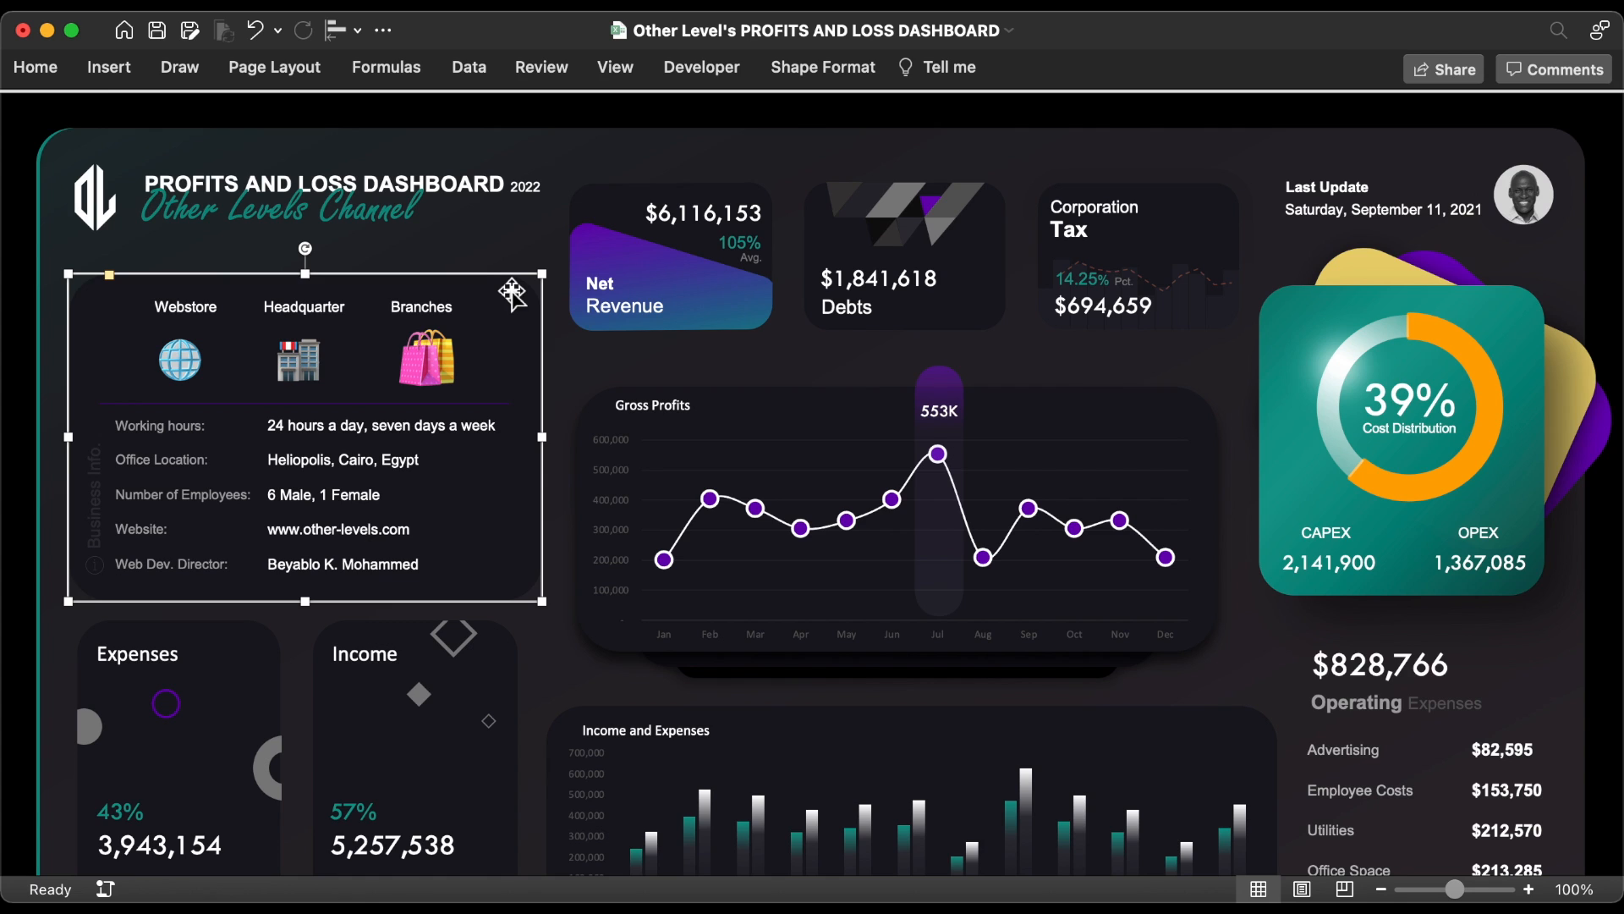
key(super+a)
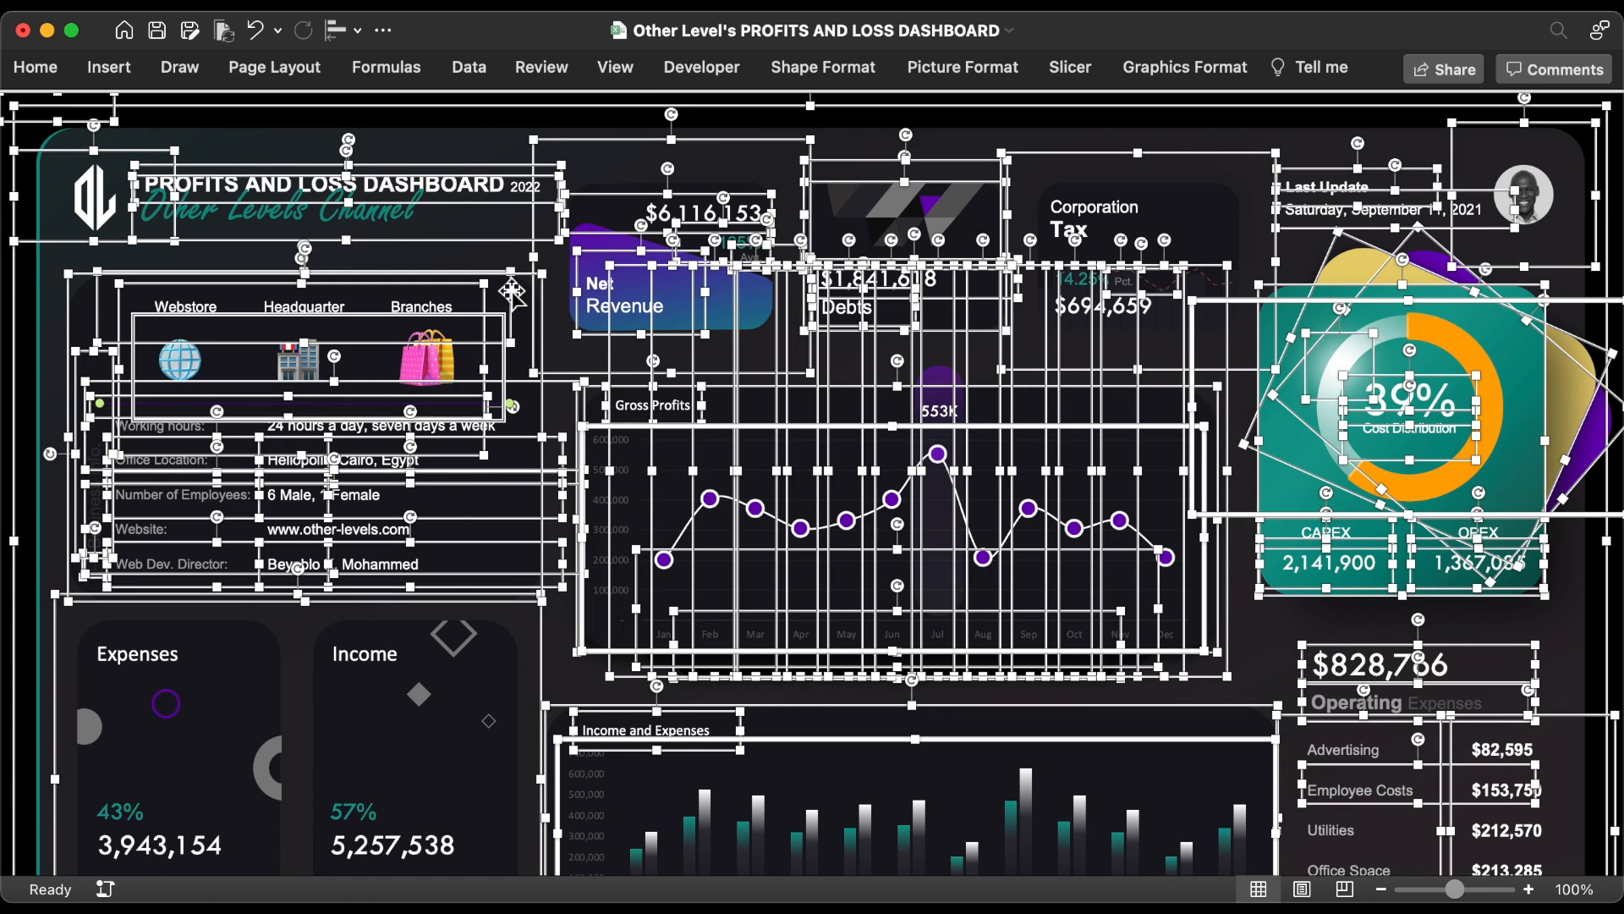
key(super+1)
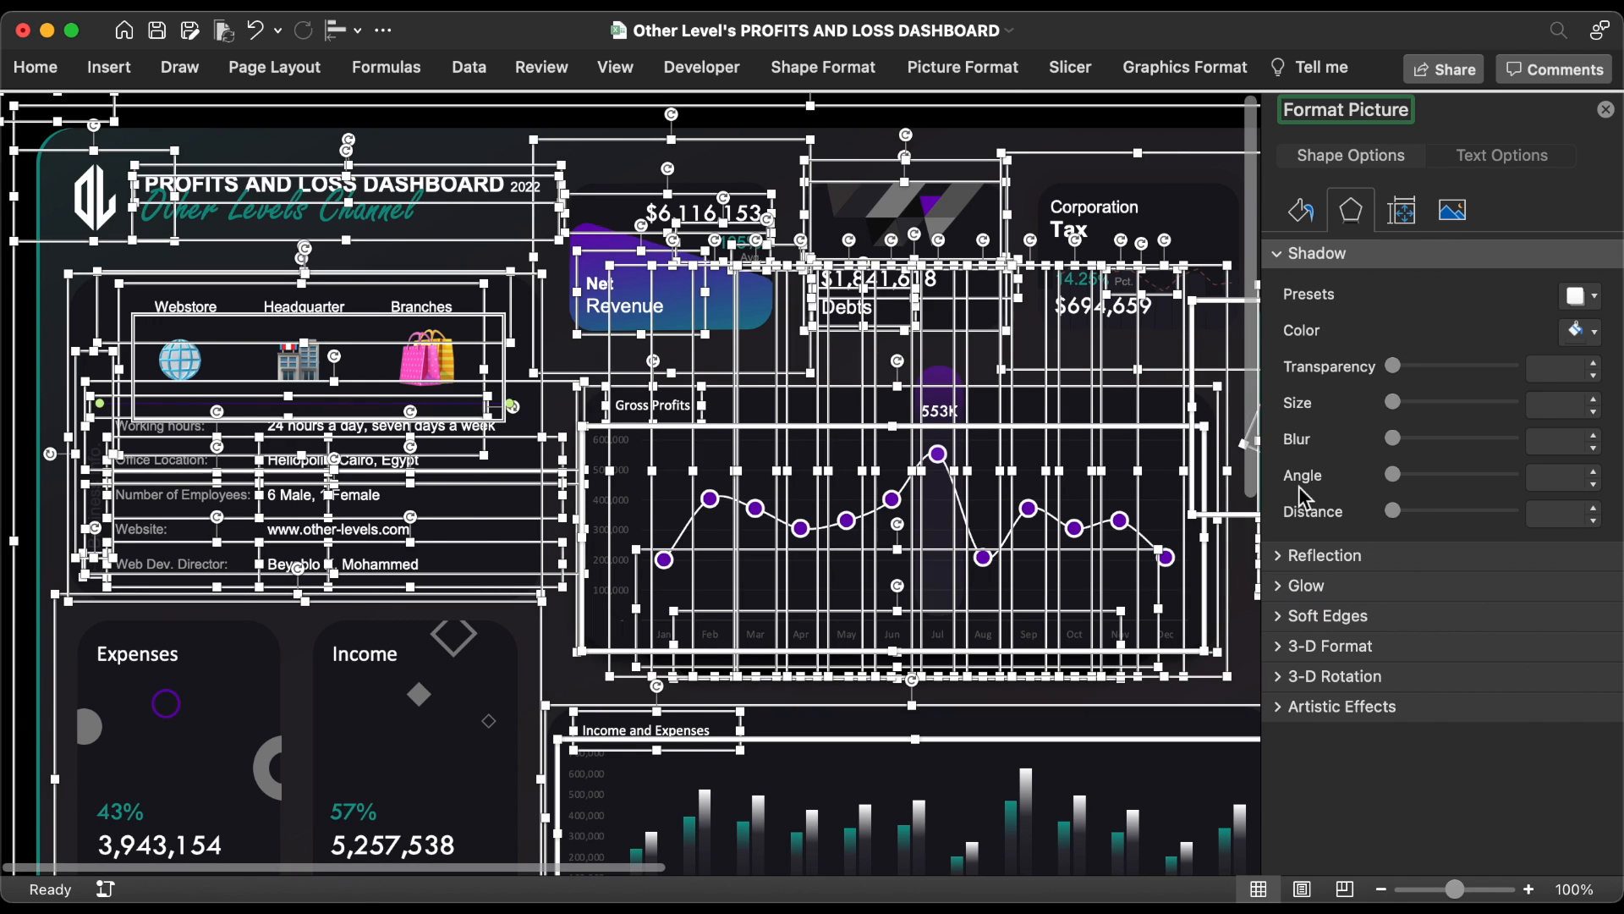
click(1400, 211)
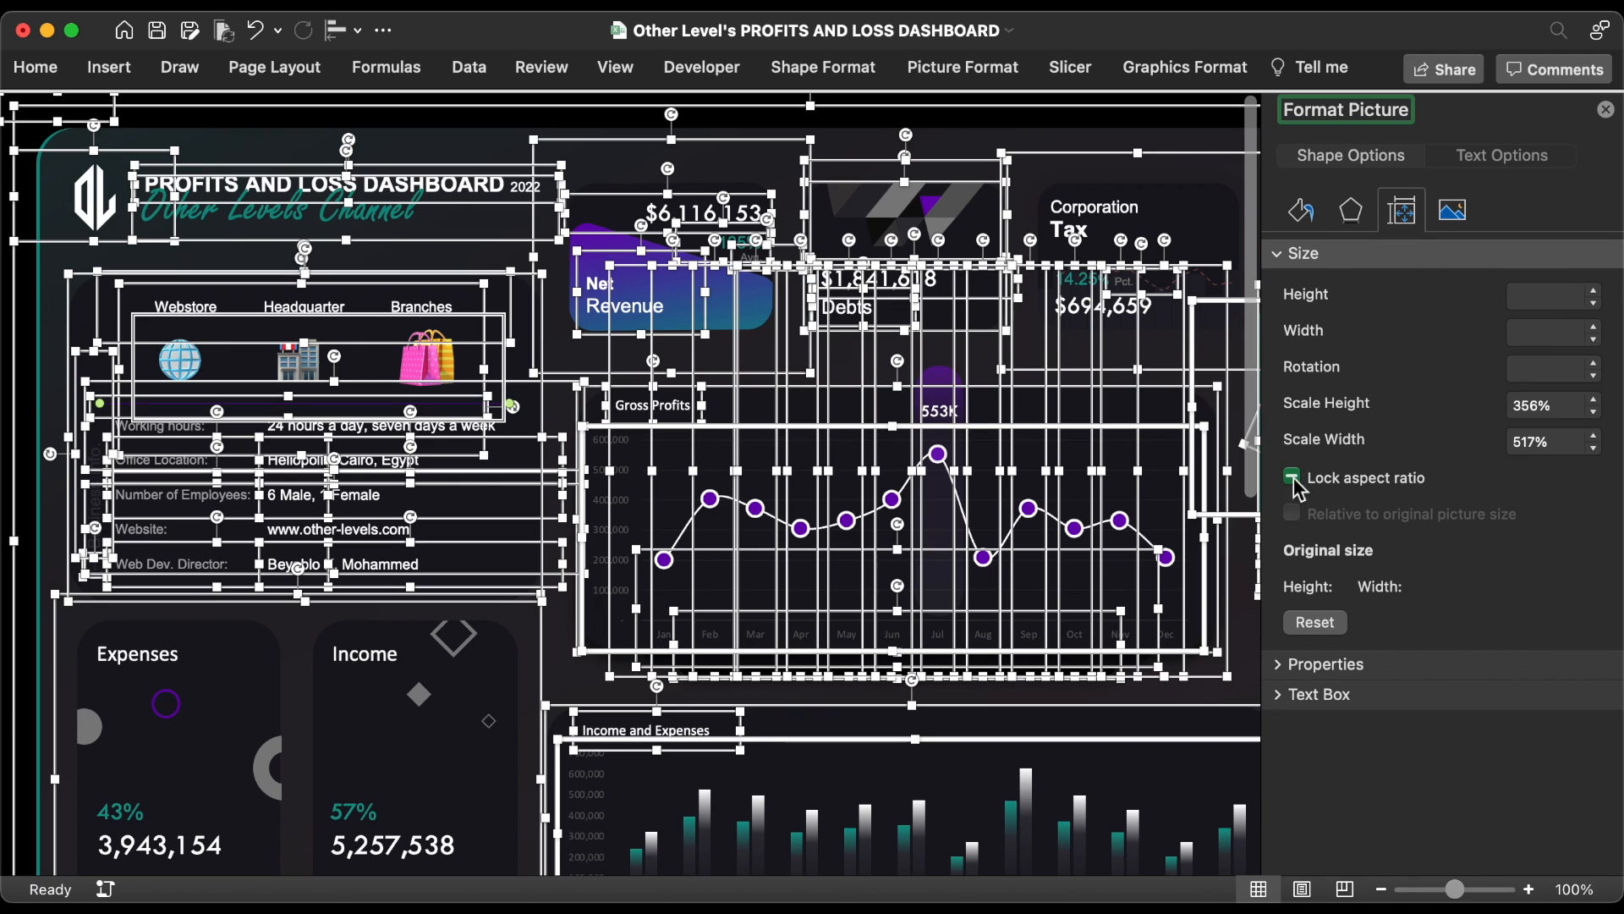
click(1277, 666)
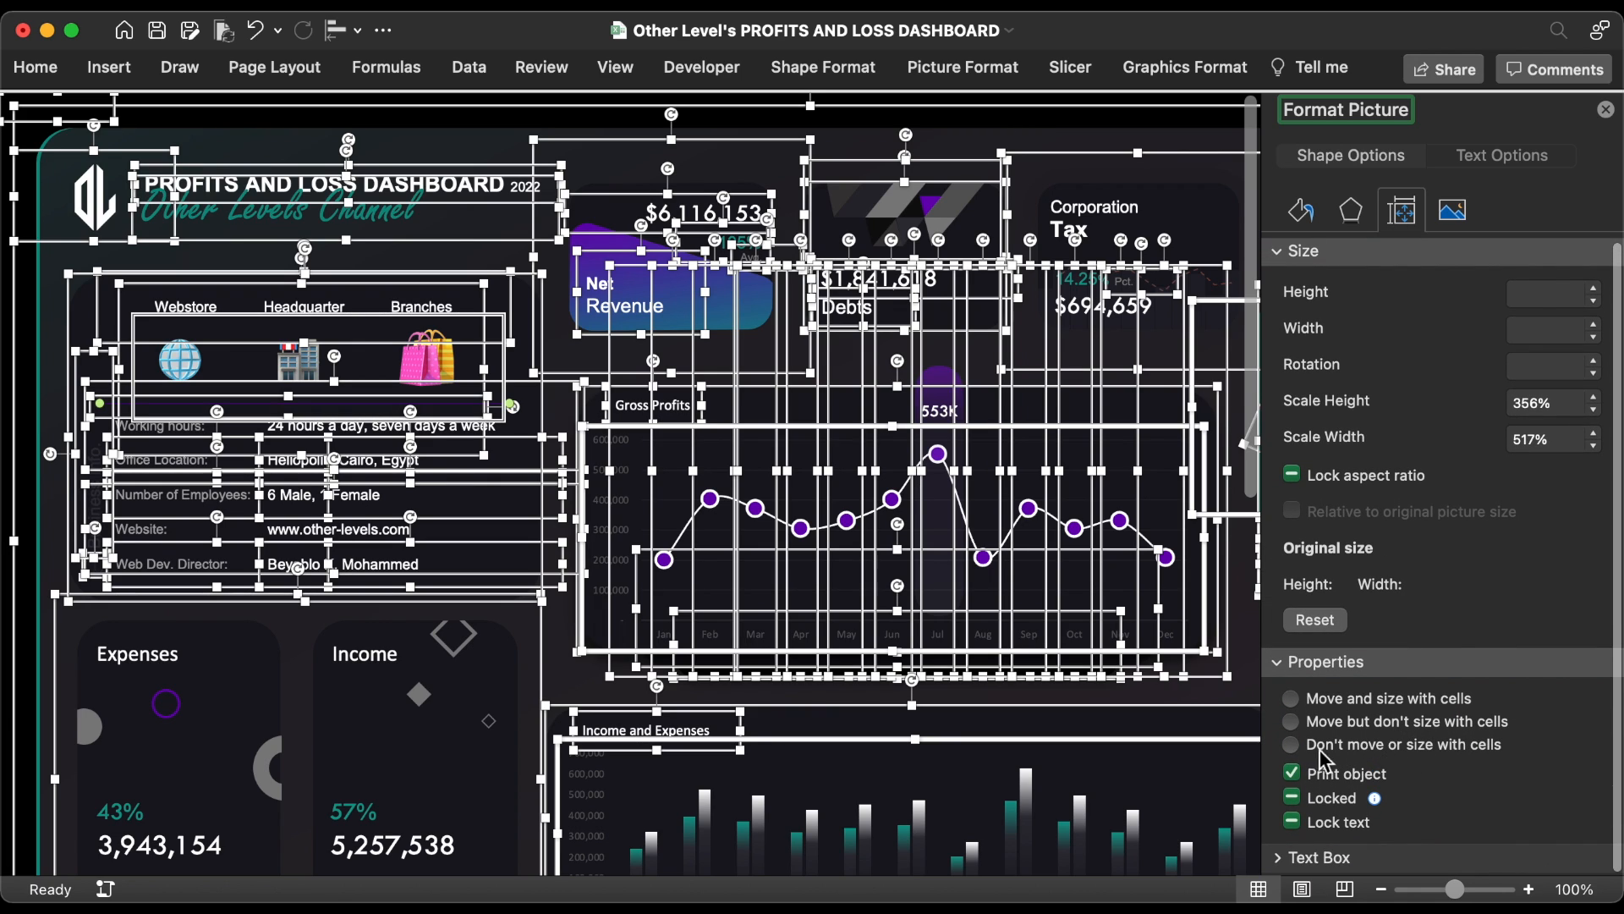
click(1312, 805)
click(1301, 804)
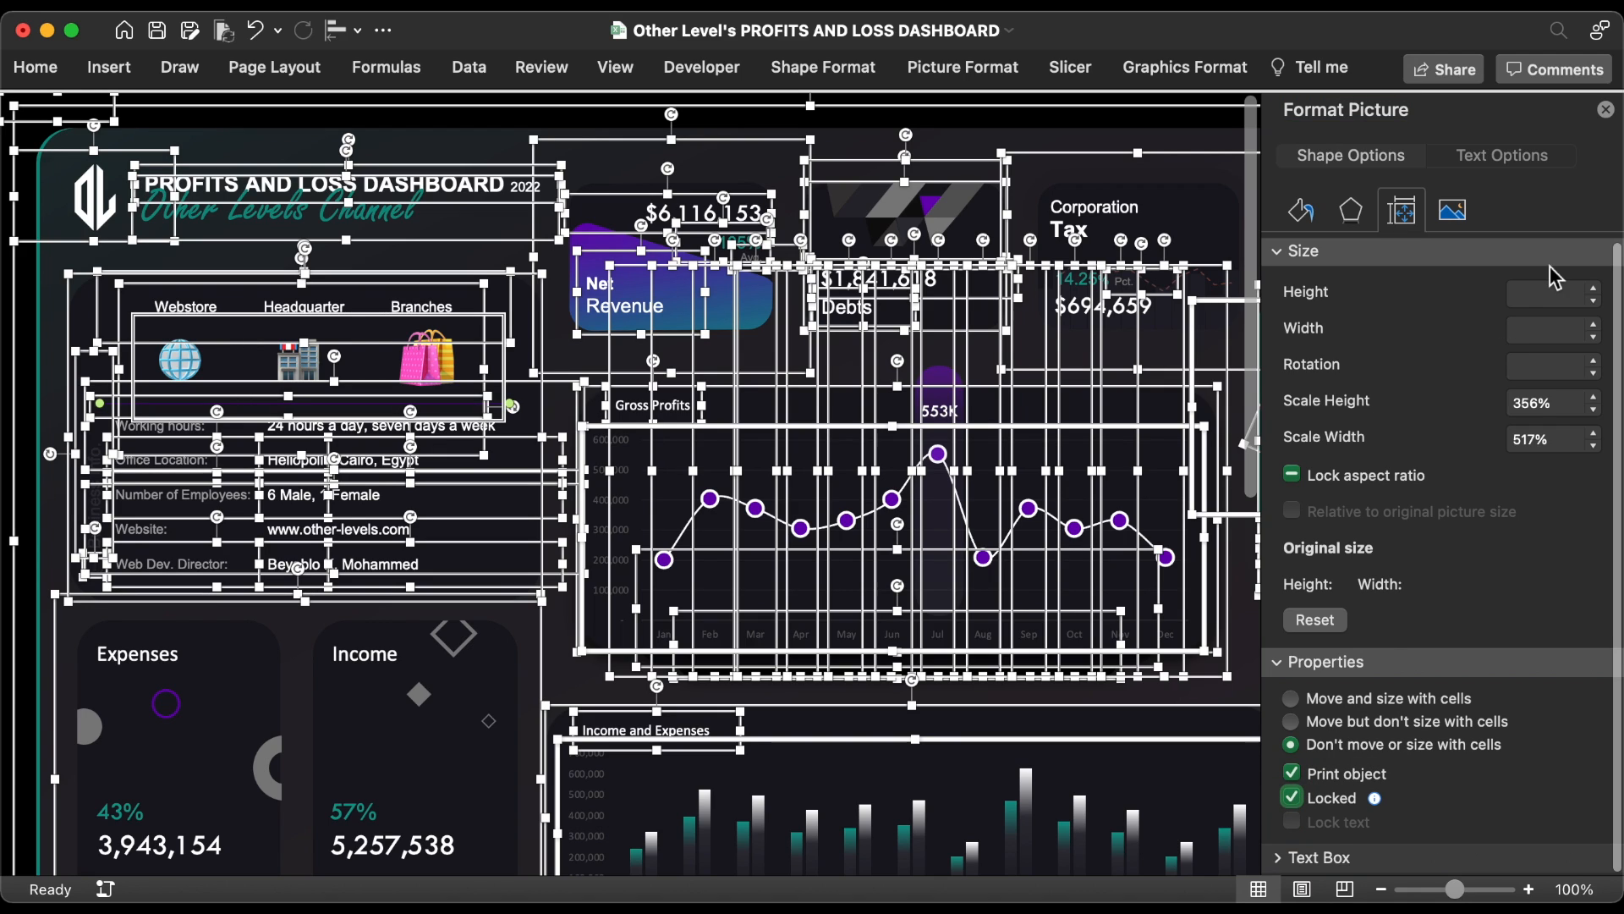
click(1607, 110)
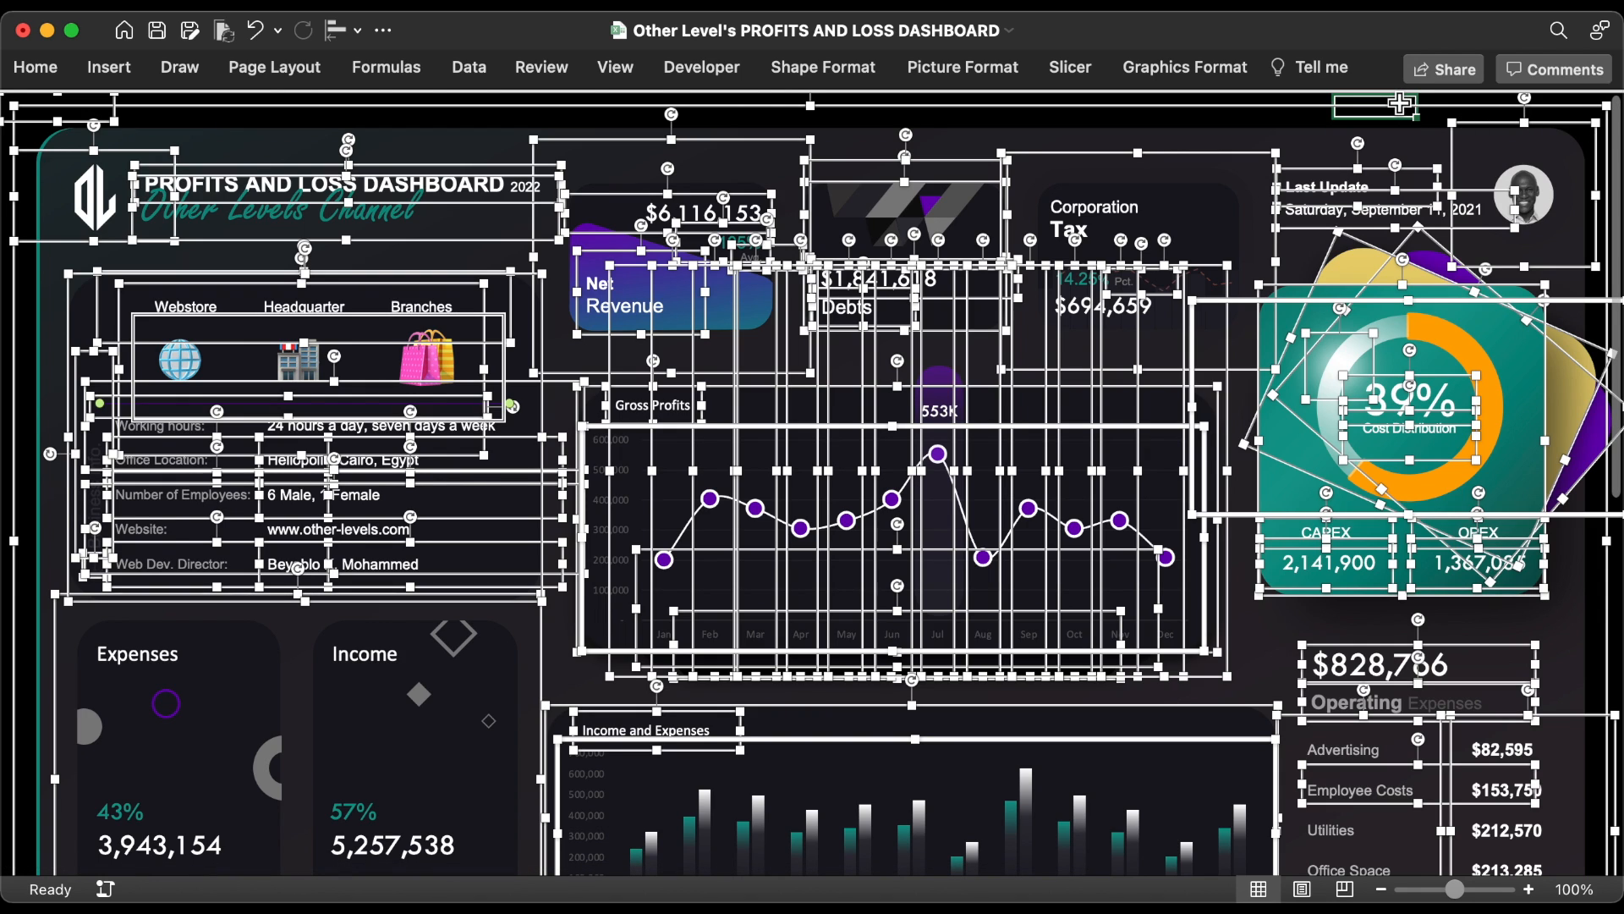
click(1371, 102)
- Protect the dashboard sheet without a password, allowing only the selection of unlocked cells
key(super+alt+r)
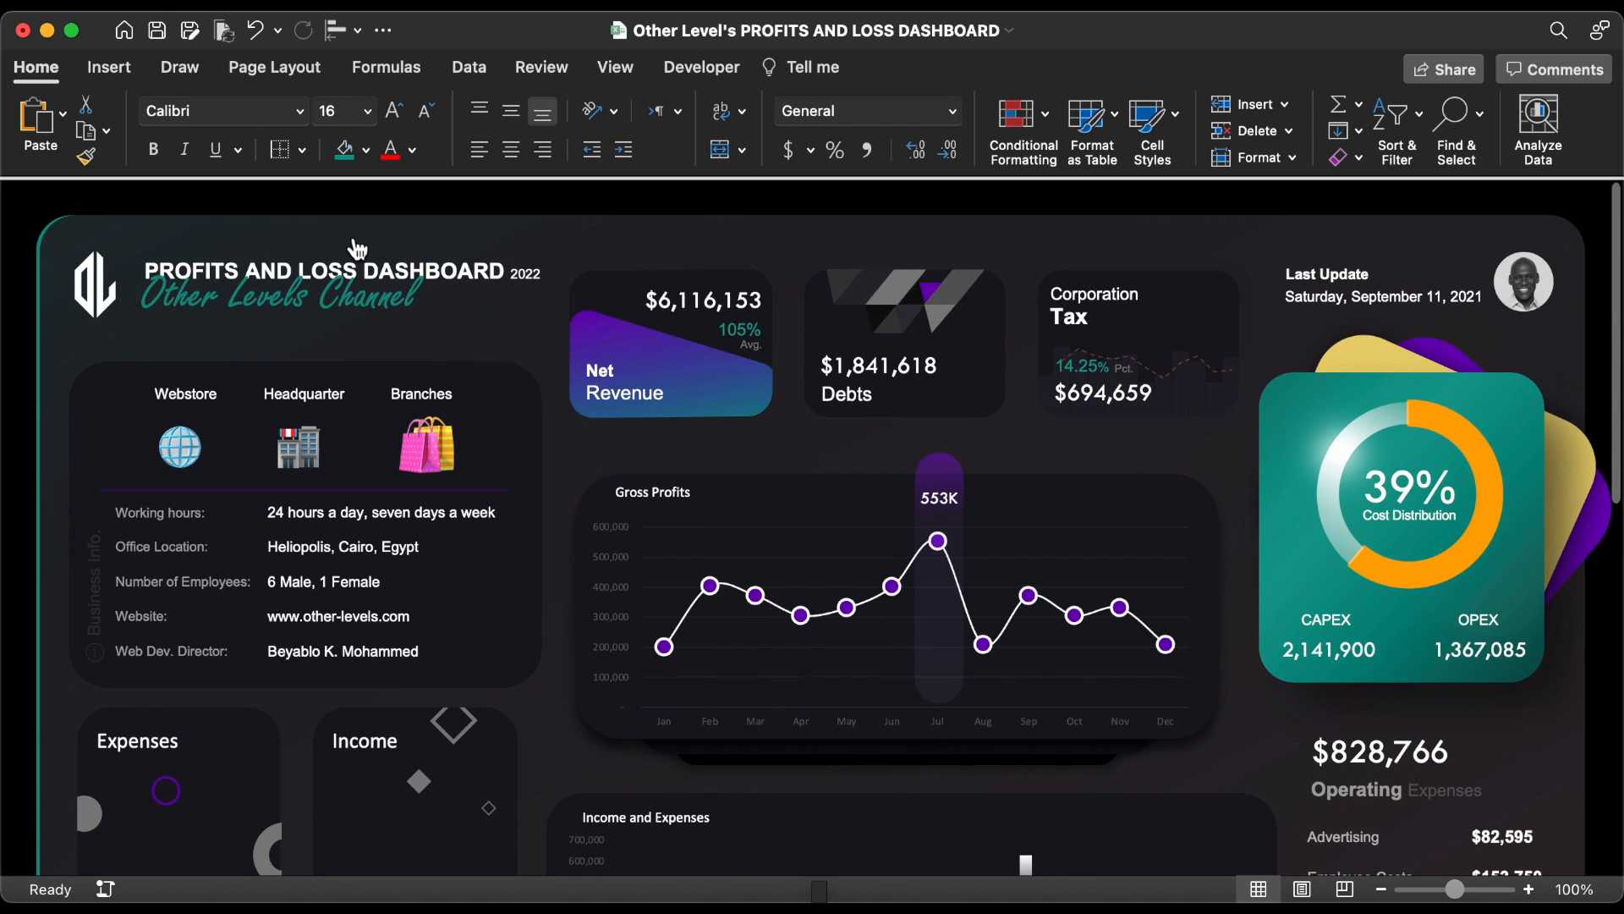
click(541, 68)
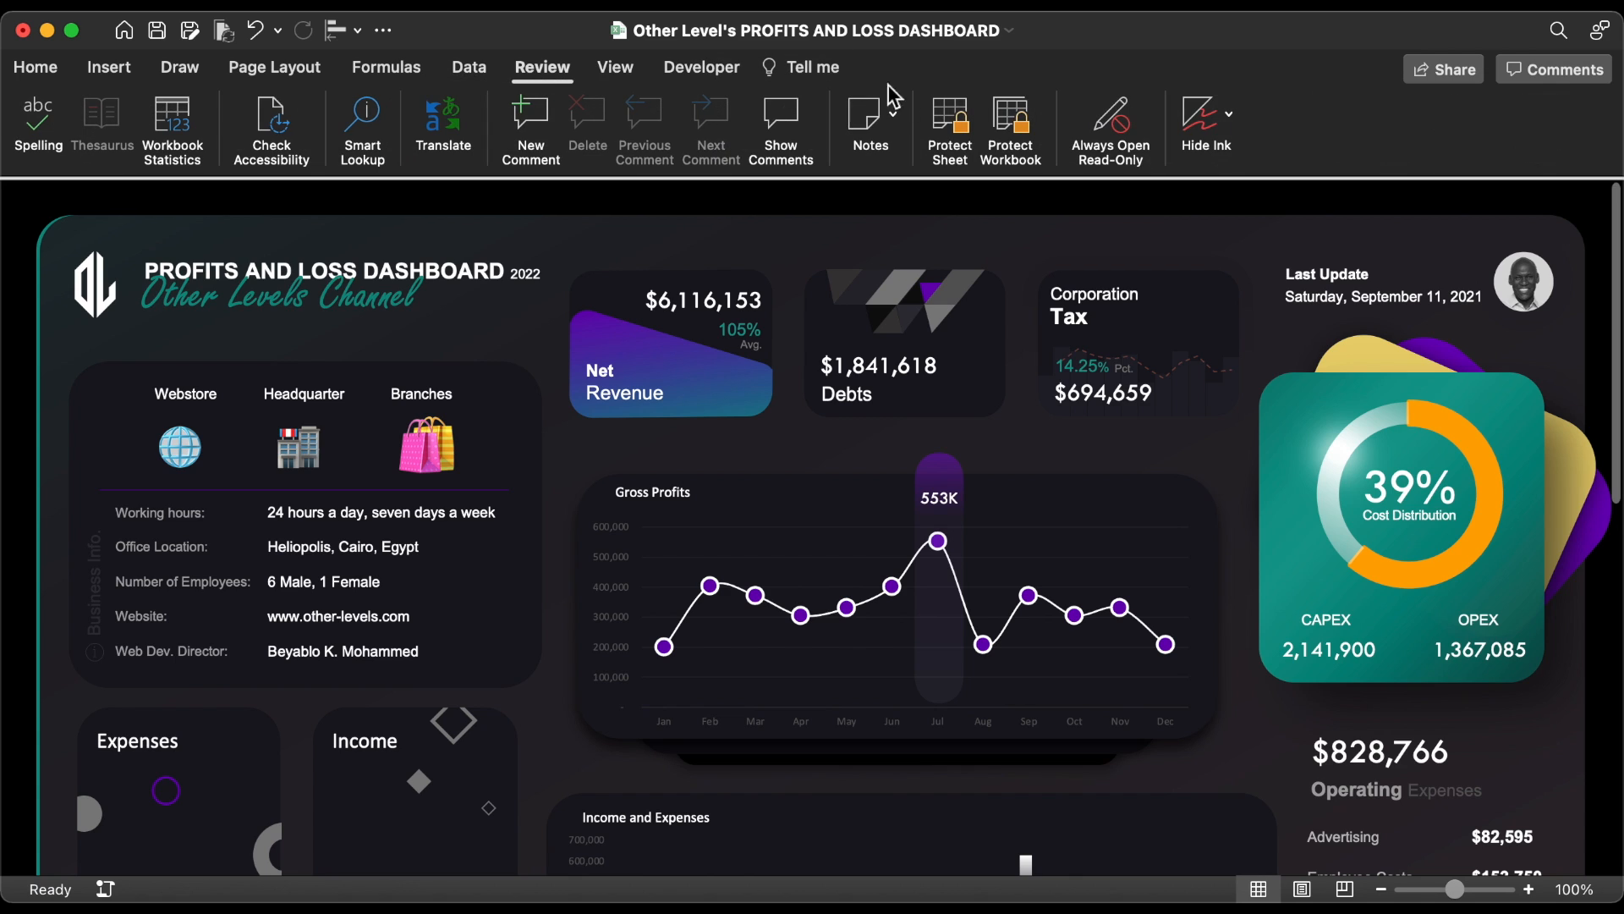
click(959, 119)
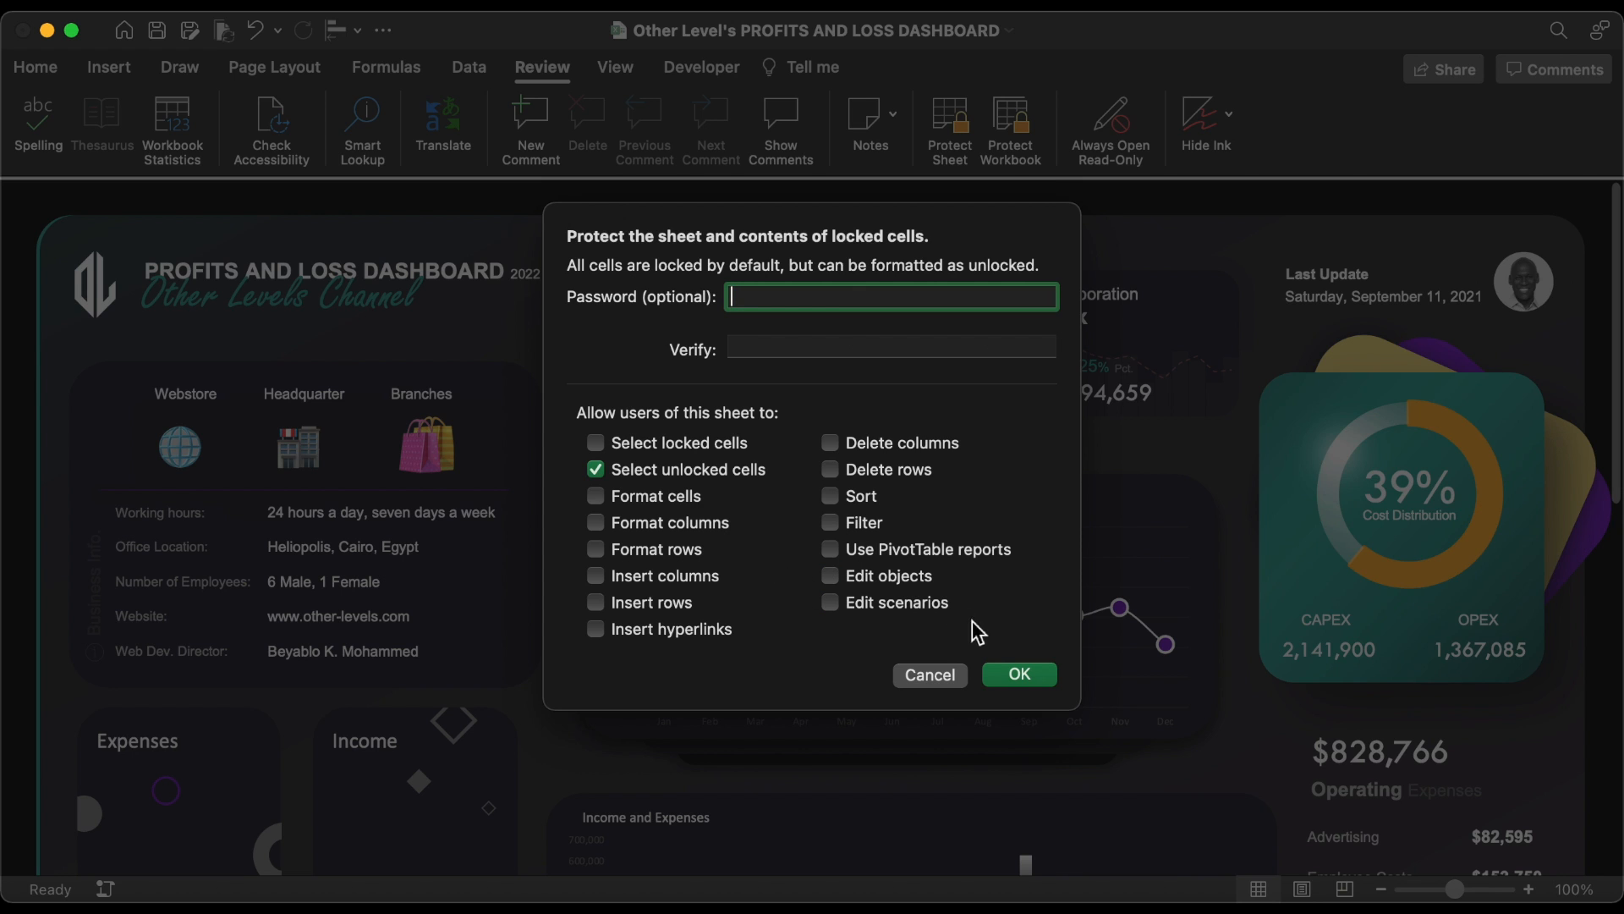
click(1018, 675)
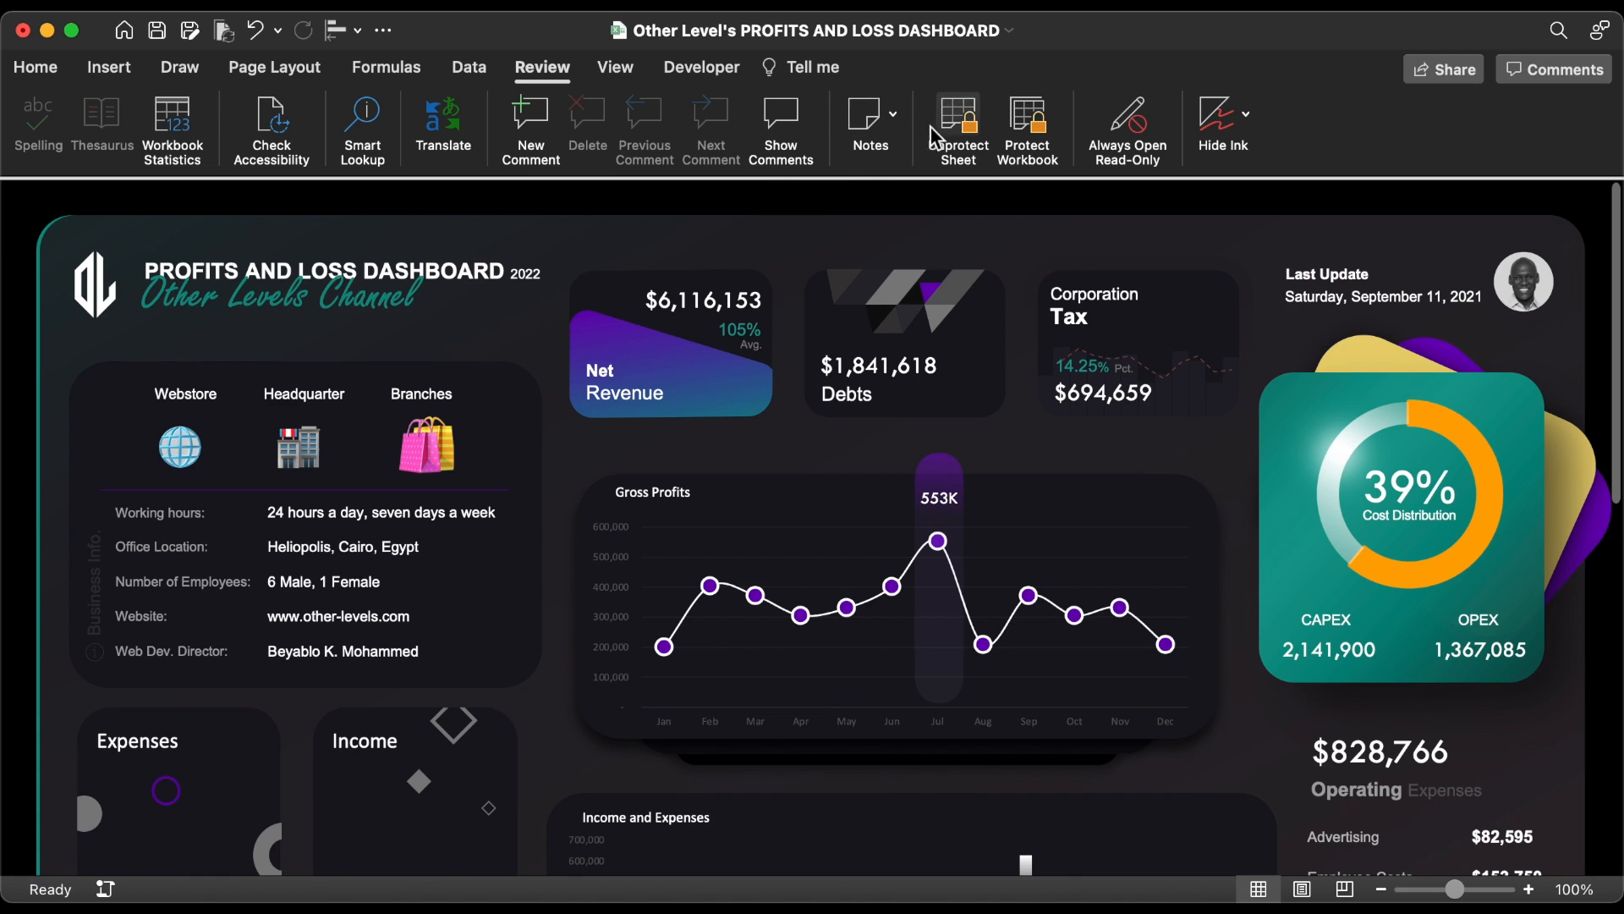
- Unprotect the sheet and turn off the Locked property of the slicer over the Webstore, Headquarter and Branches icons
click(958, 127)
click(504, 423)
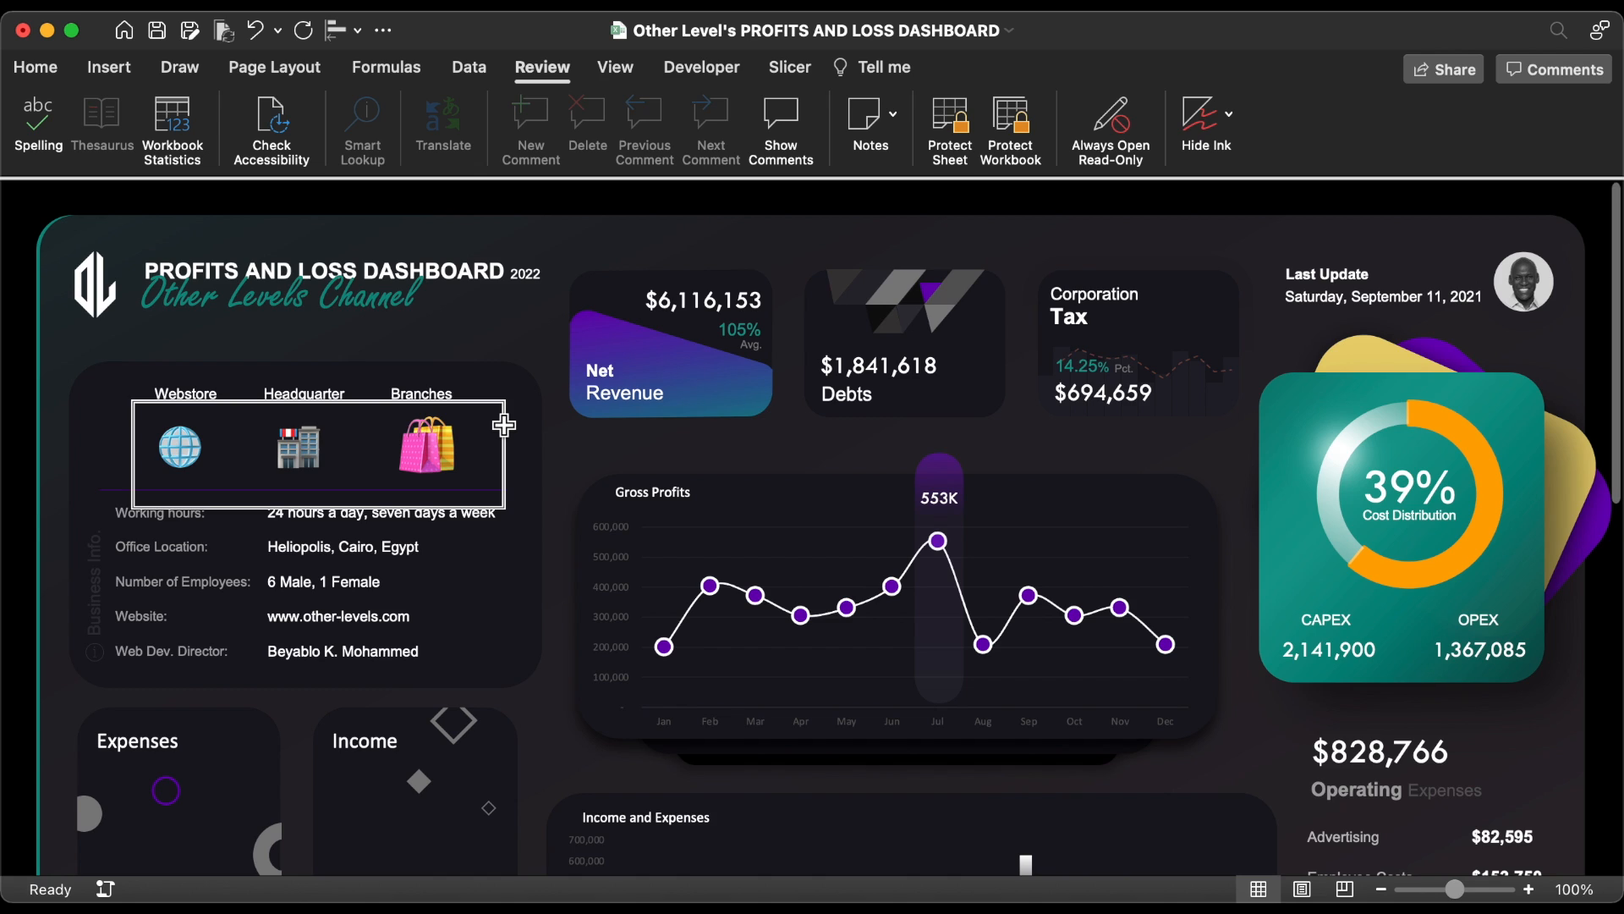
double_click(504, 423)
click(1294, 766)
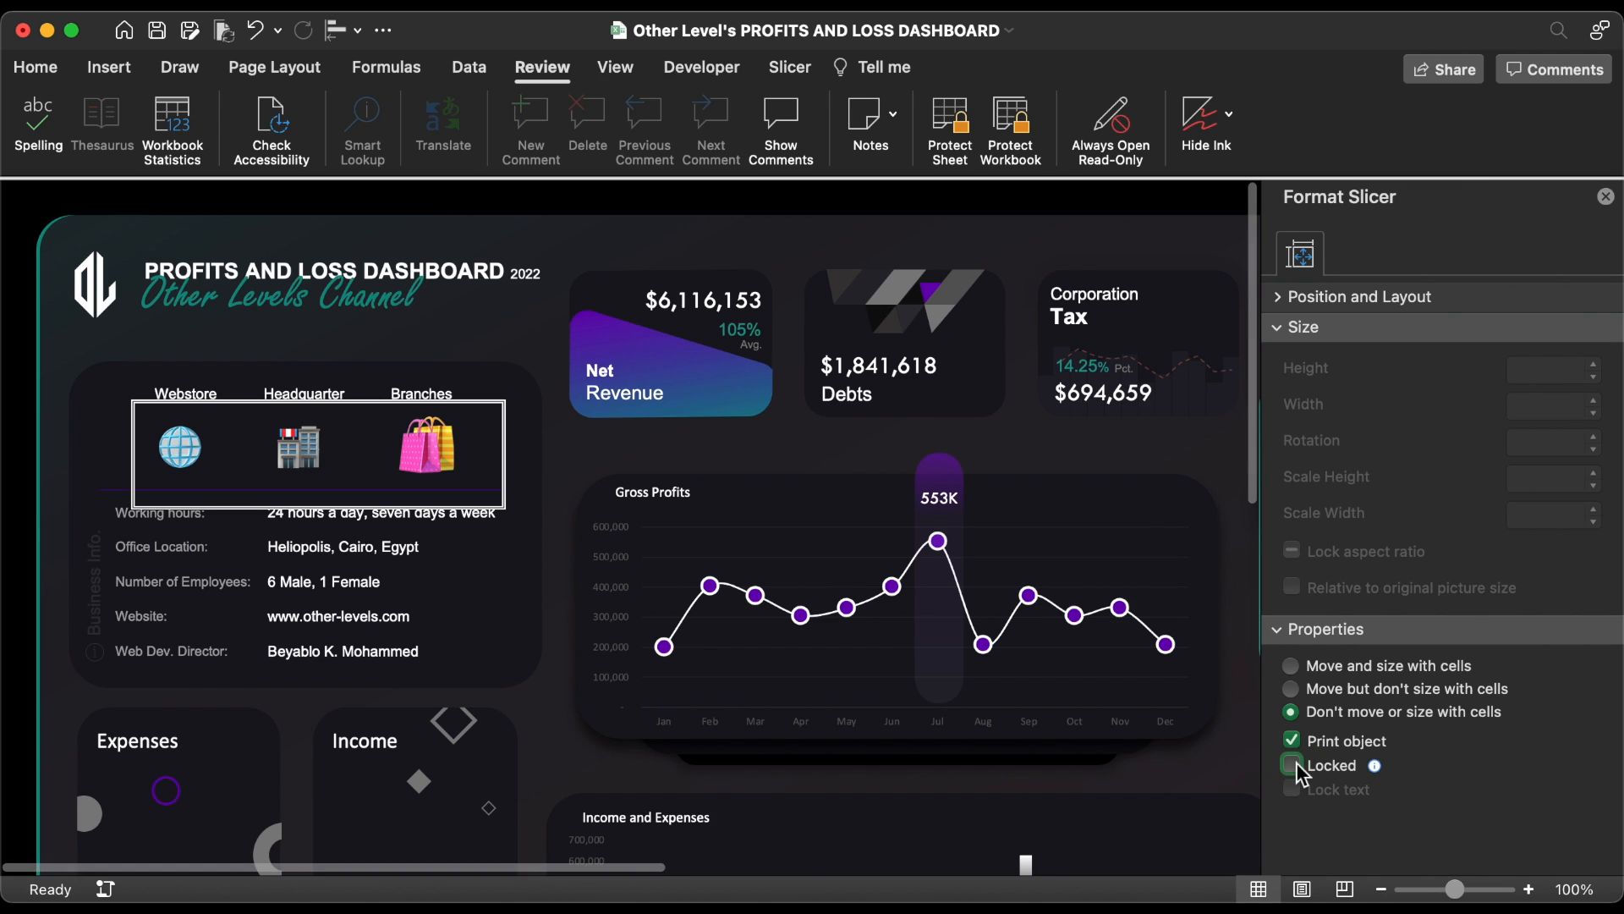
click(1606, 197)
click(732, 239)
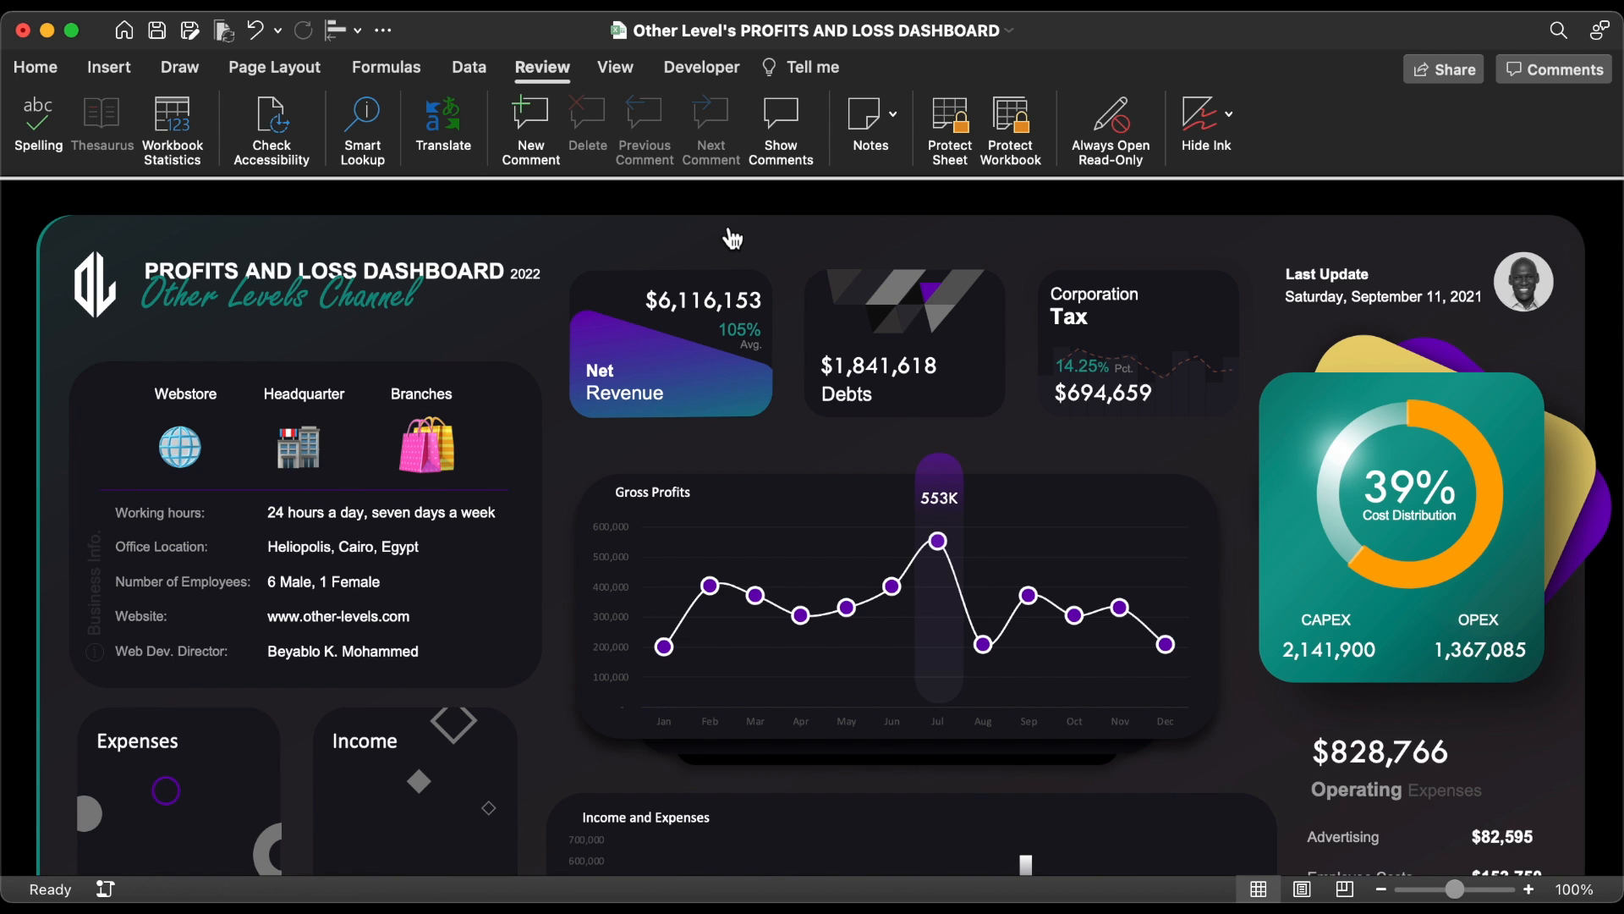
- Protect the sheet again with no password and only Select unlocked cells allowed
click(950, 121)
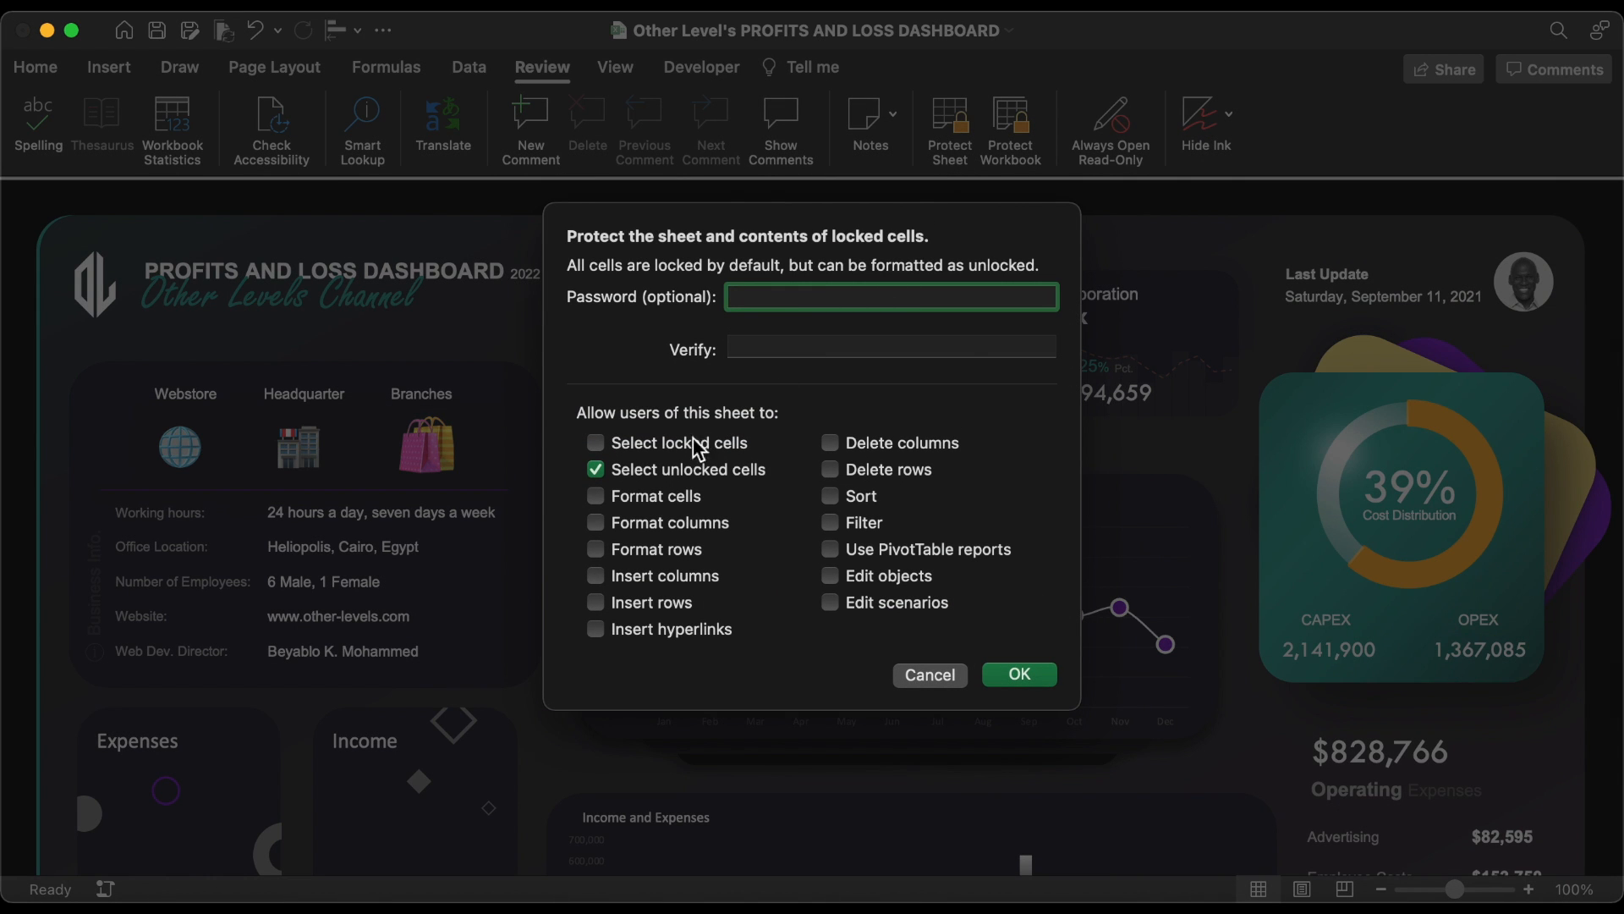
click(1019, 675)
- Hyperlink the large background shape to cell a1 of the Dashboard sheet, accept its ScreenTip setting, and deselect it
right_click(184, 224)
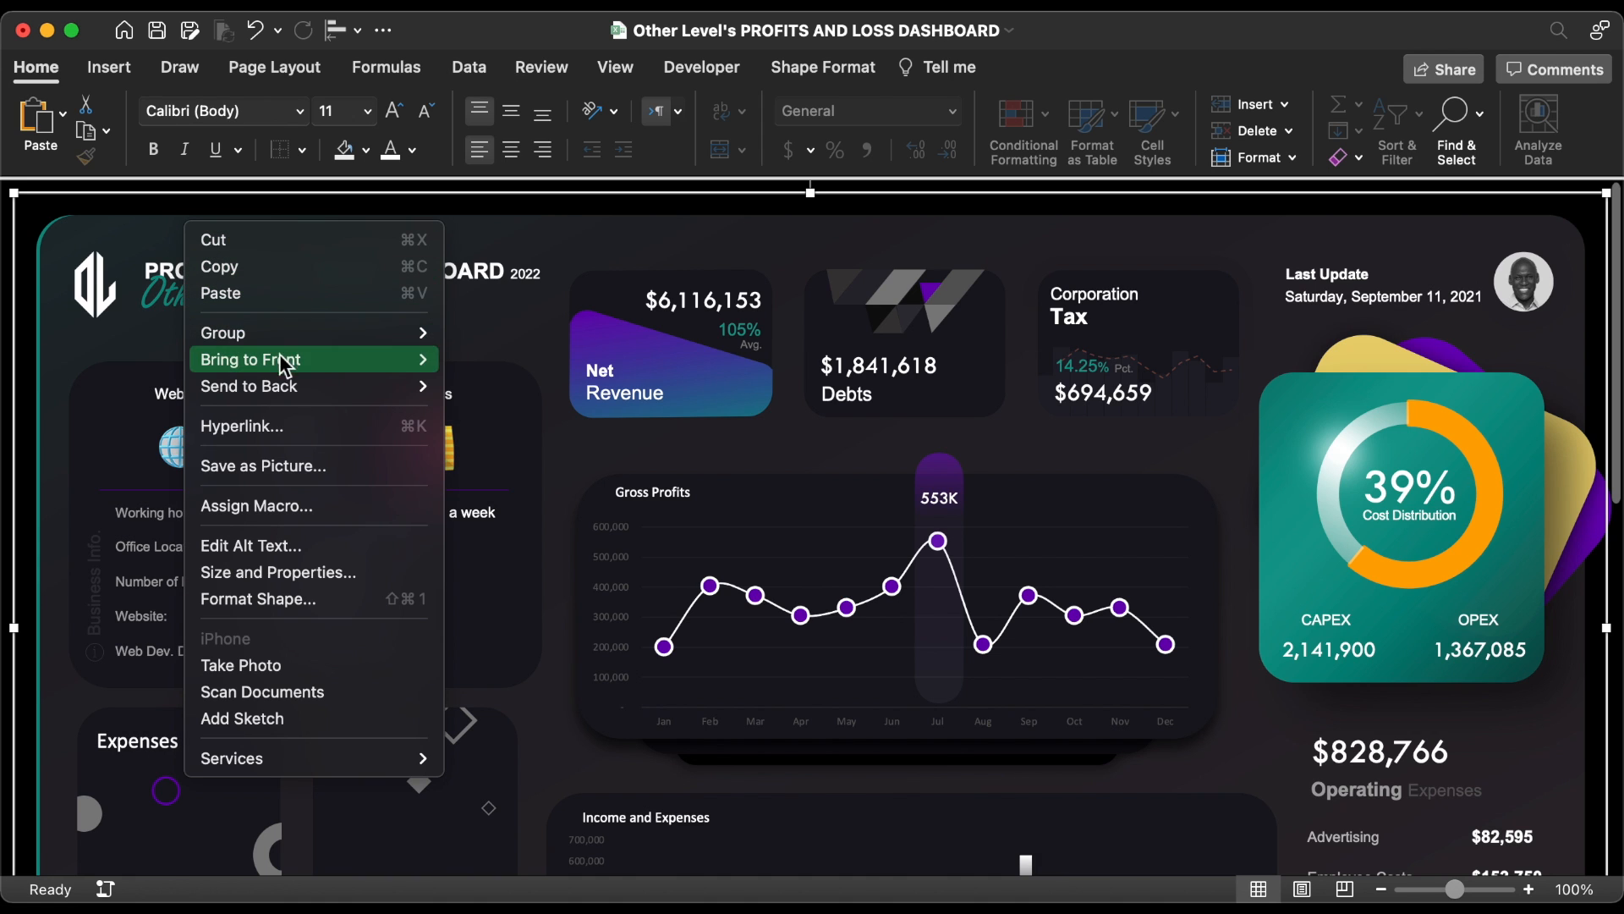
click(272, 430)
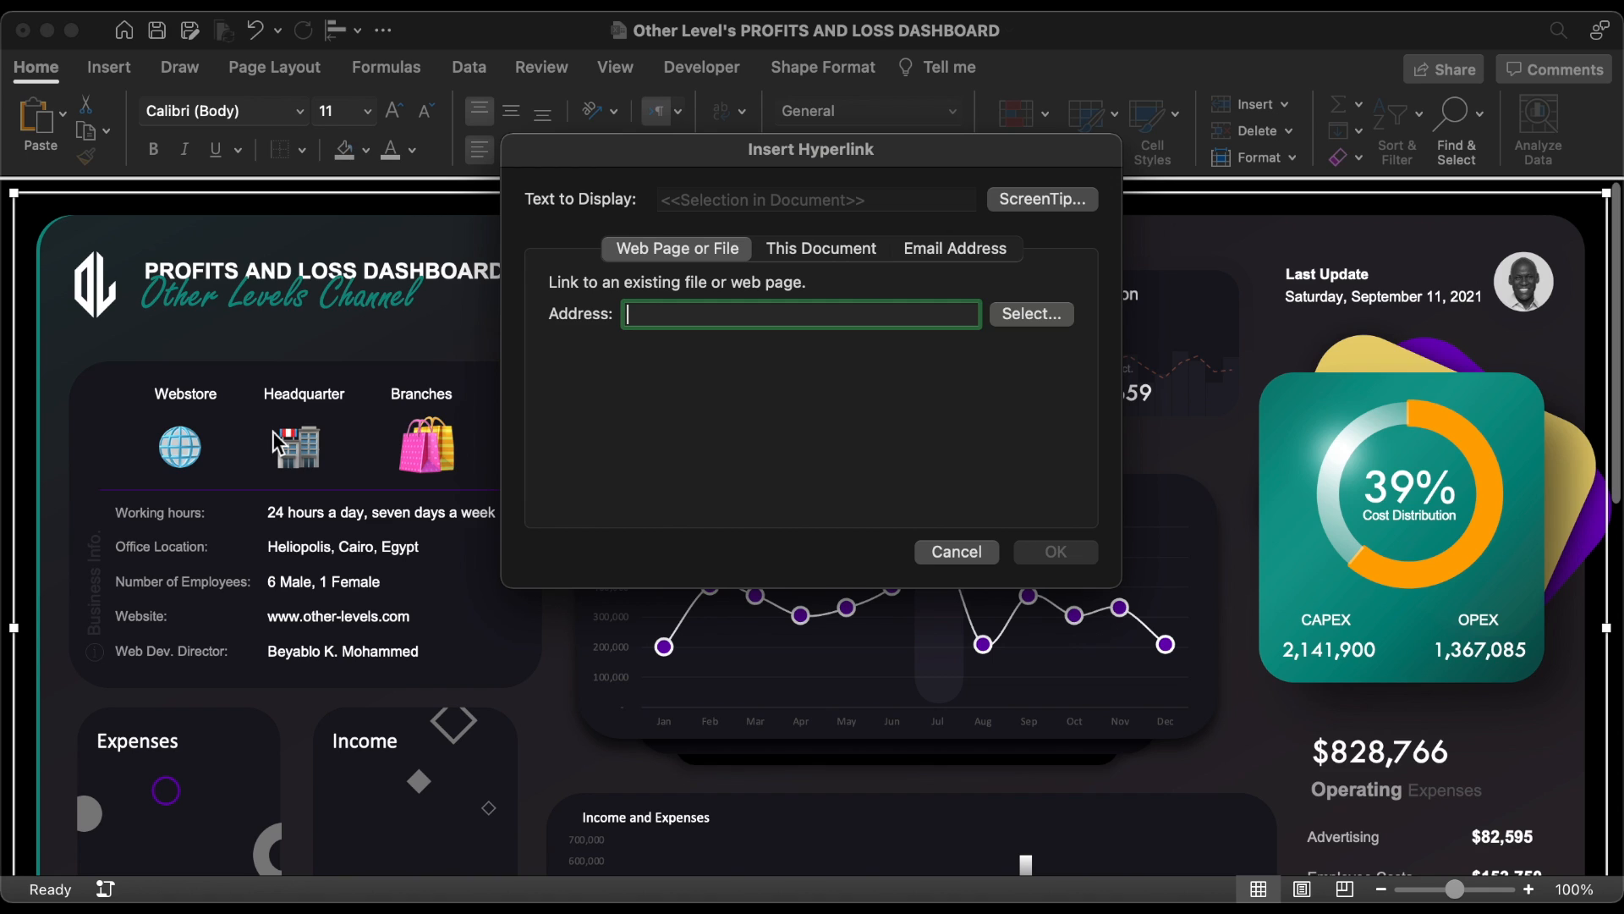
click(808, 254)
click(623, 454)
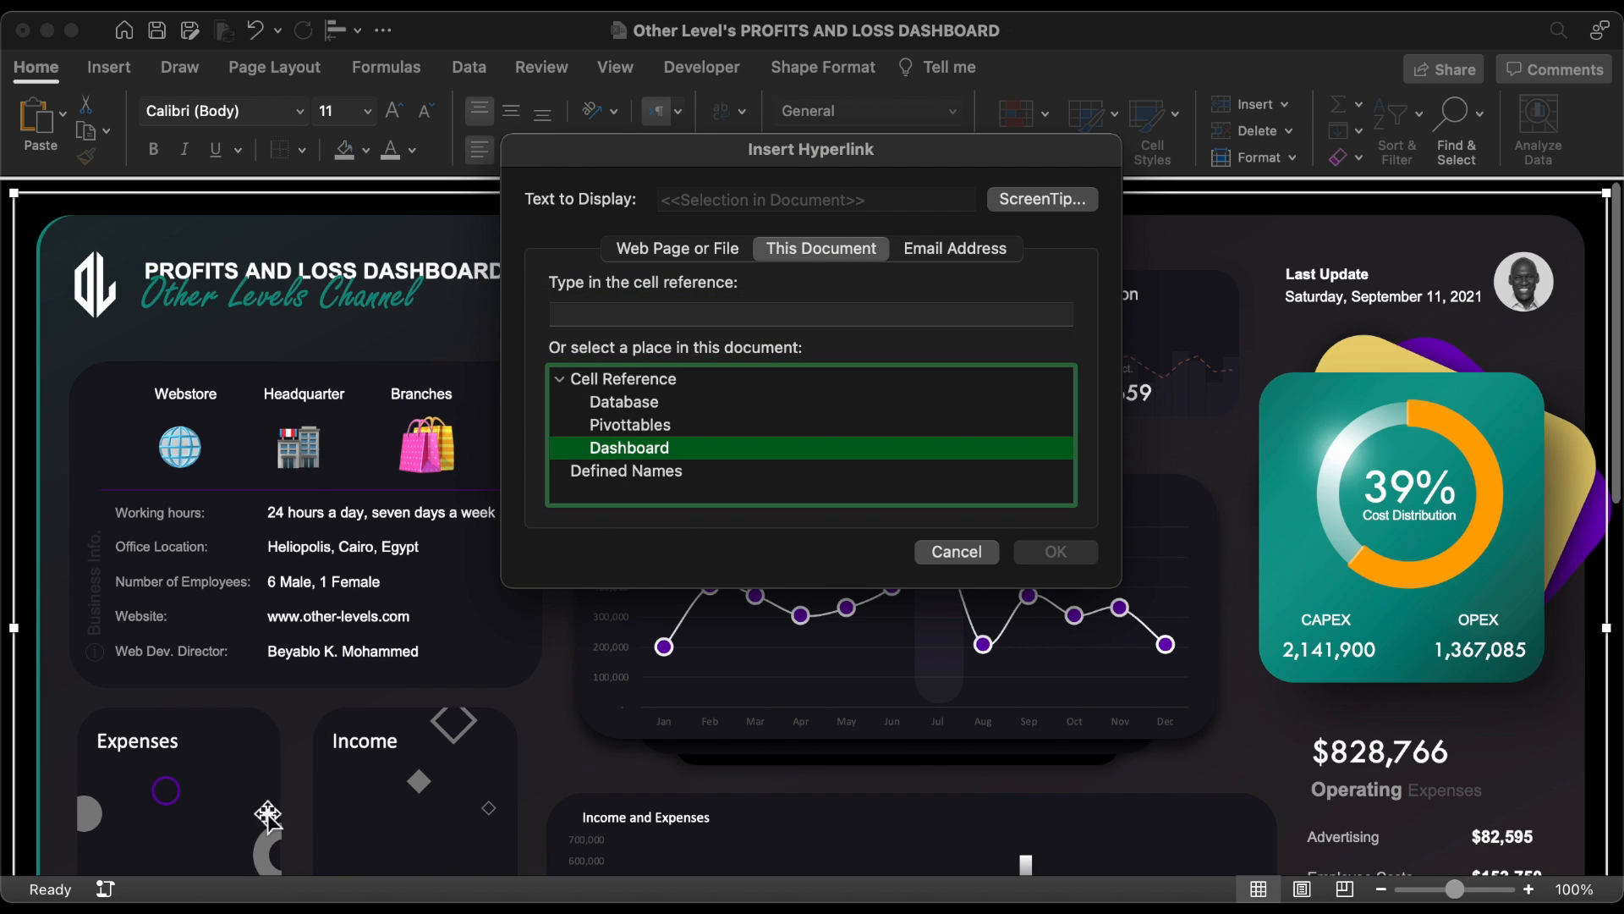
click(617, 313)
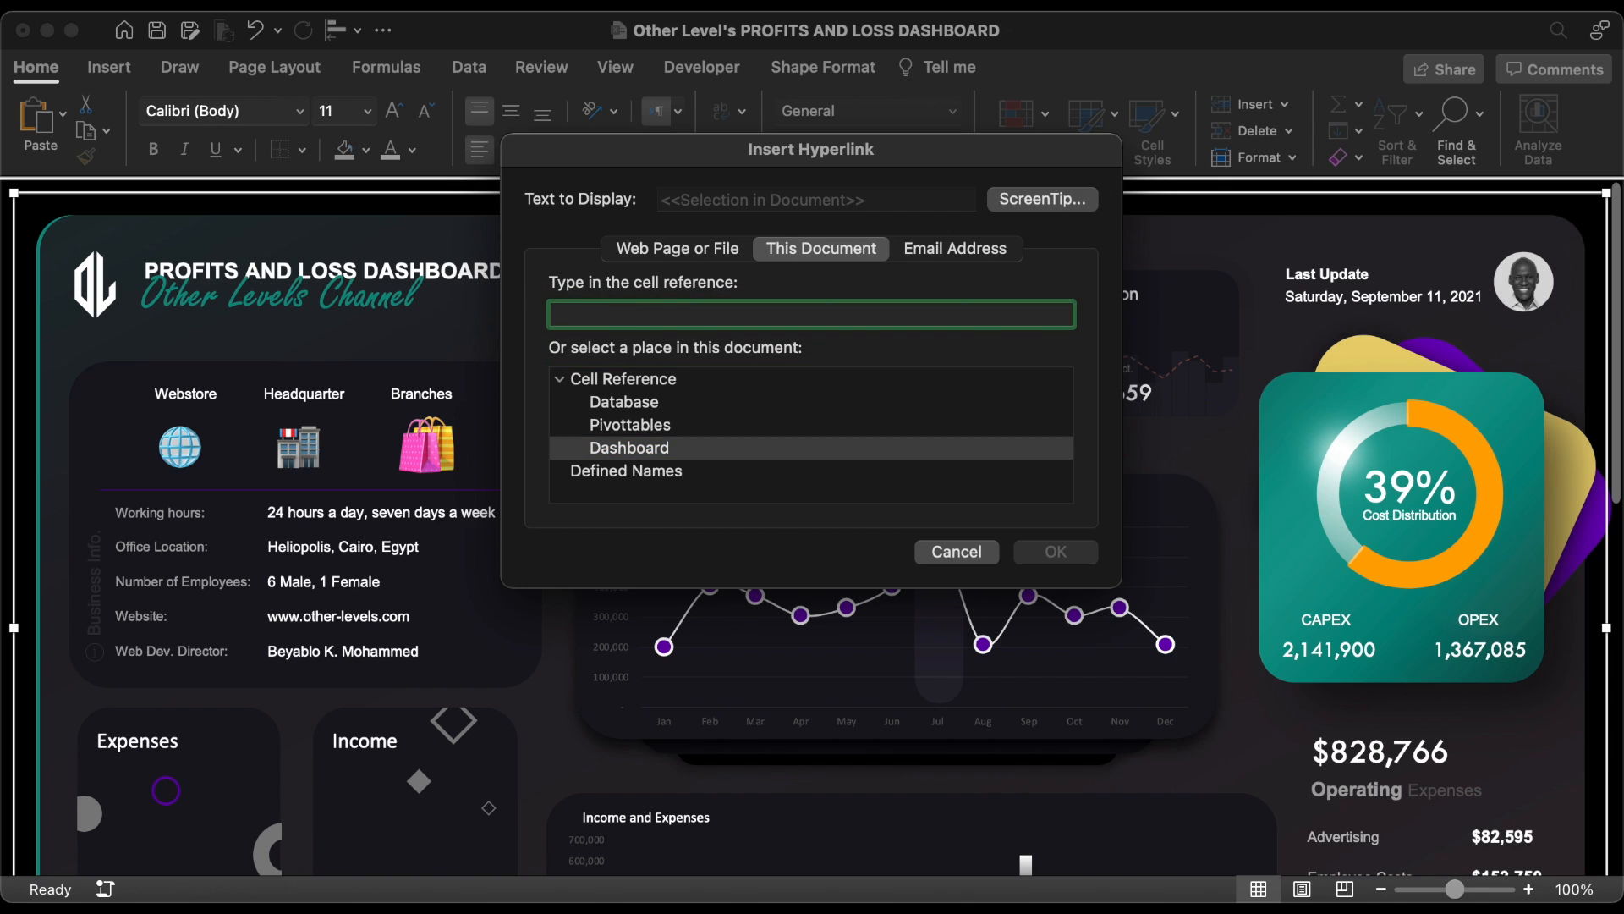
text(a1)
click(1044, 203)
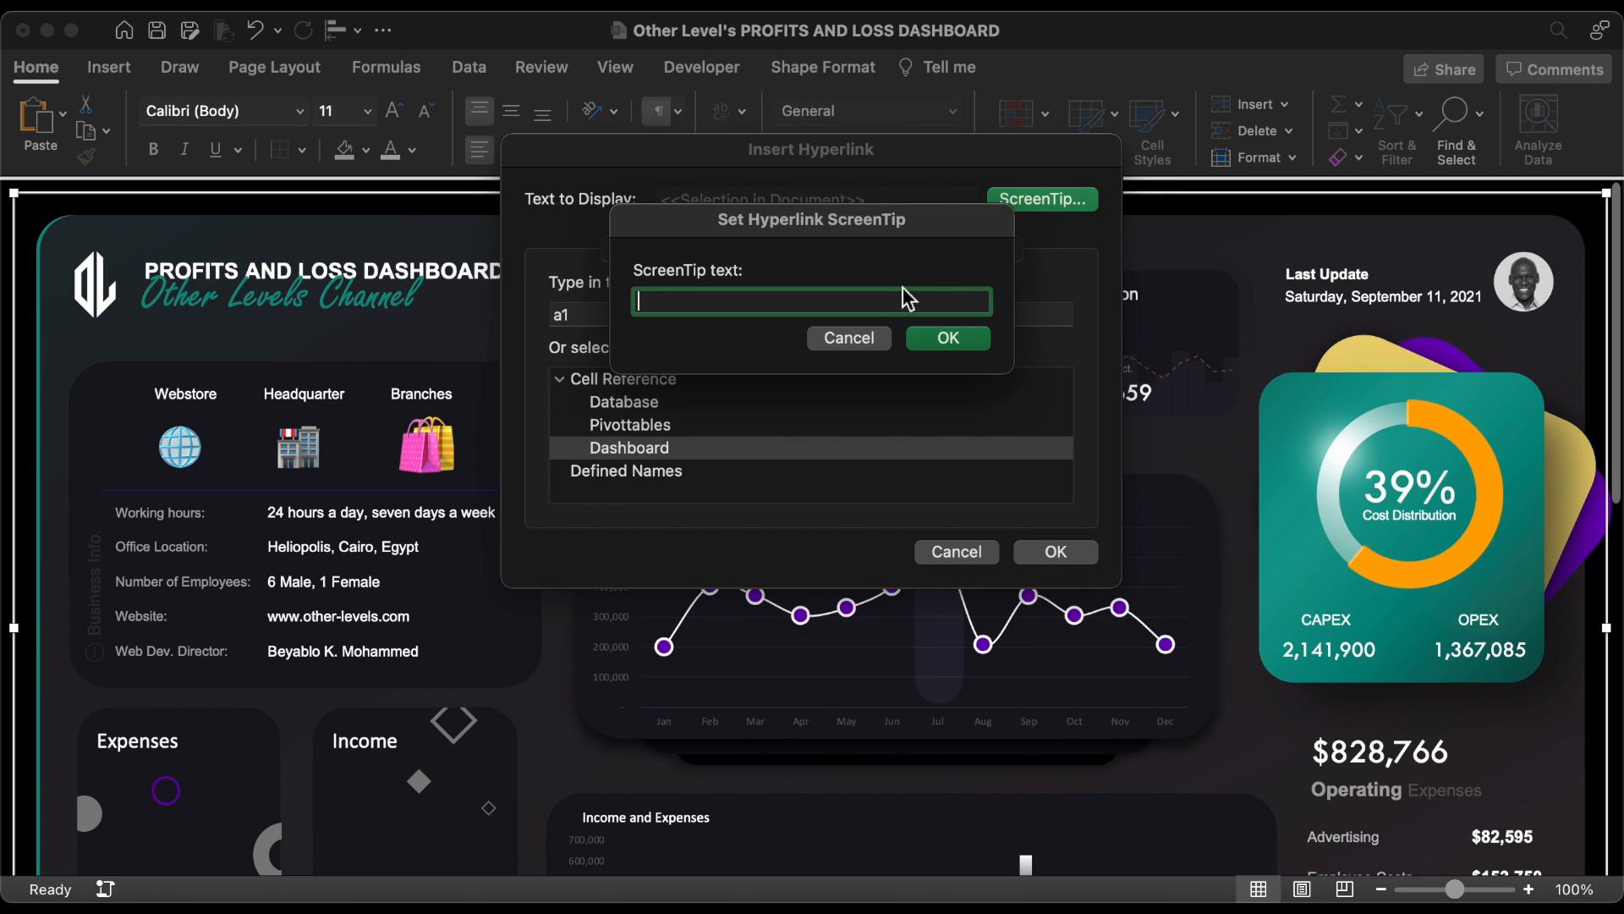
click(944, 341)
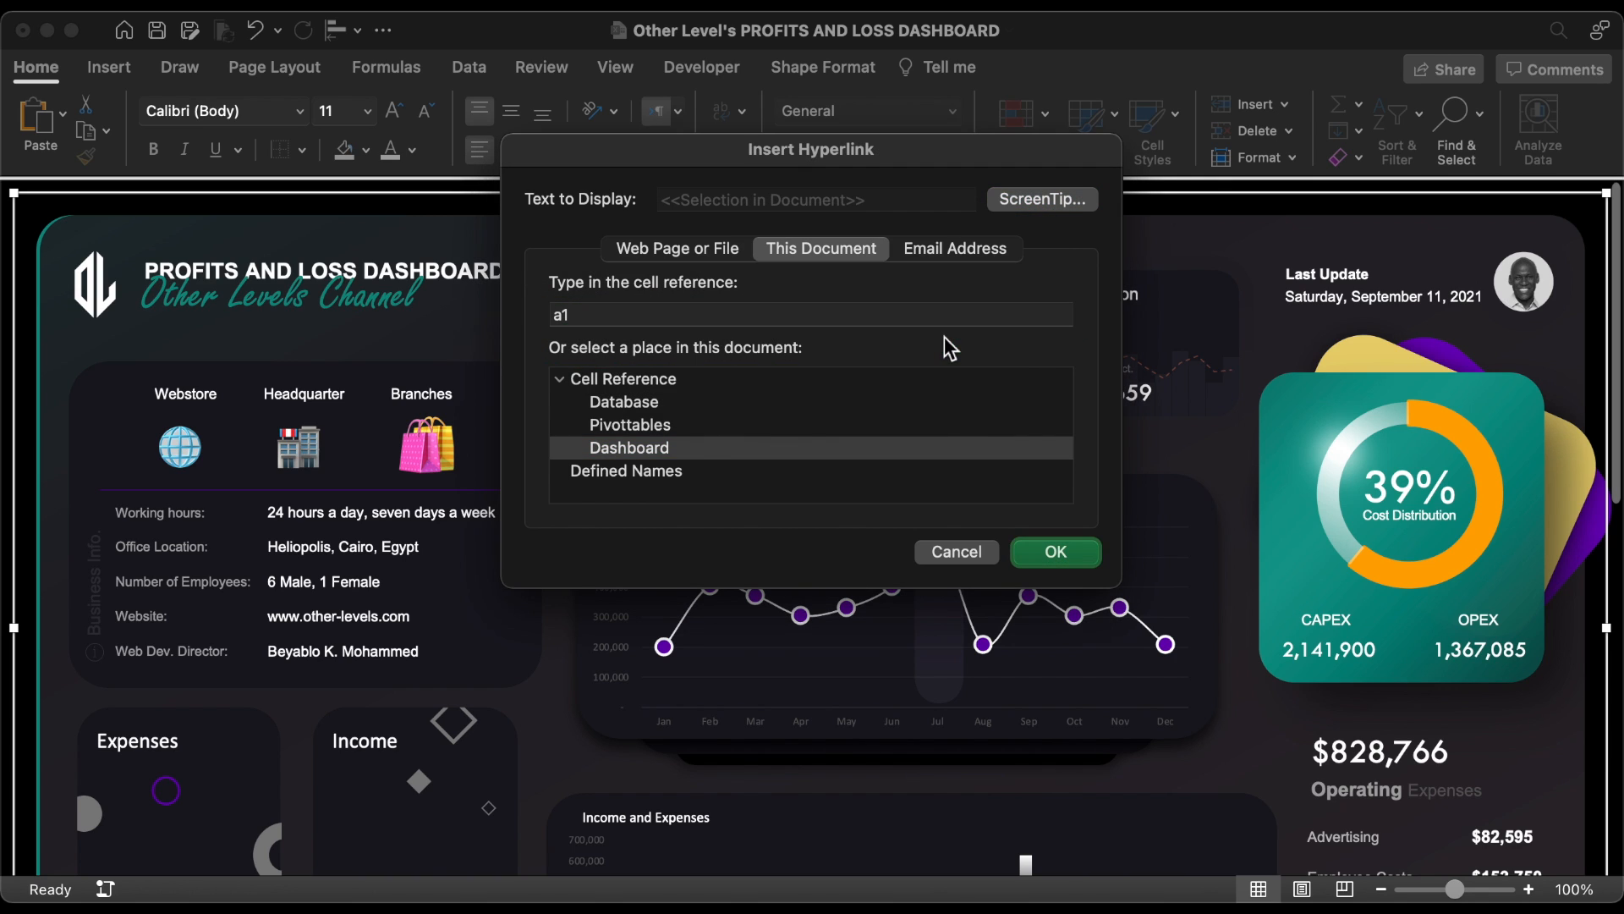
click(1056, 554)
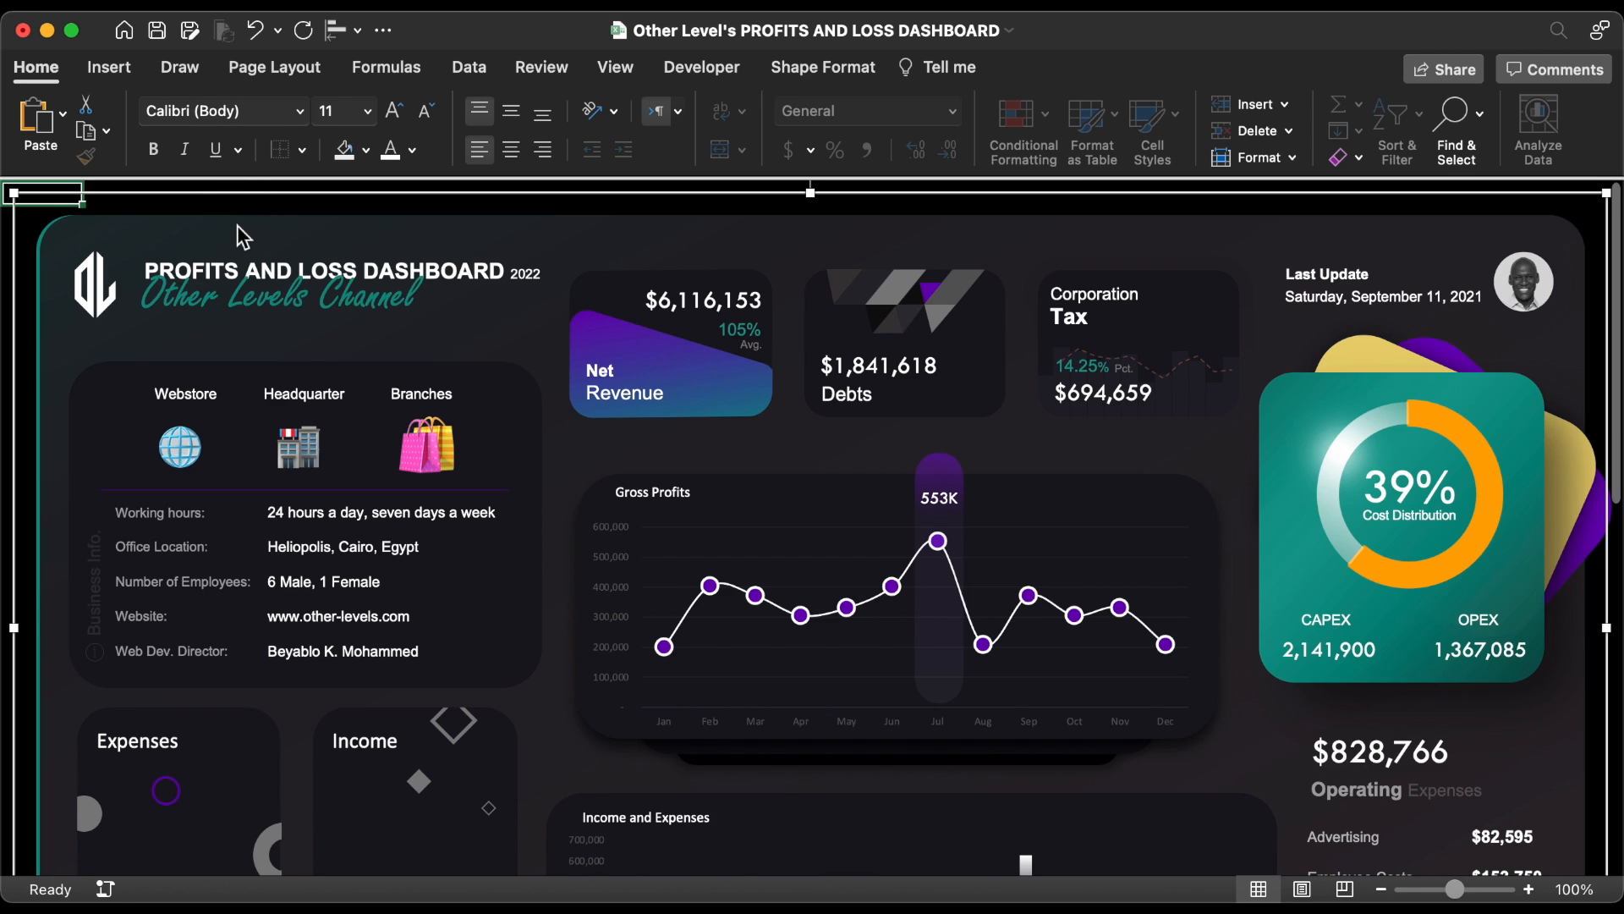
key(Escape)
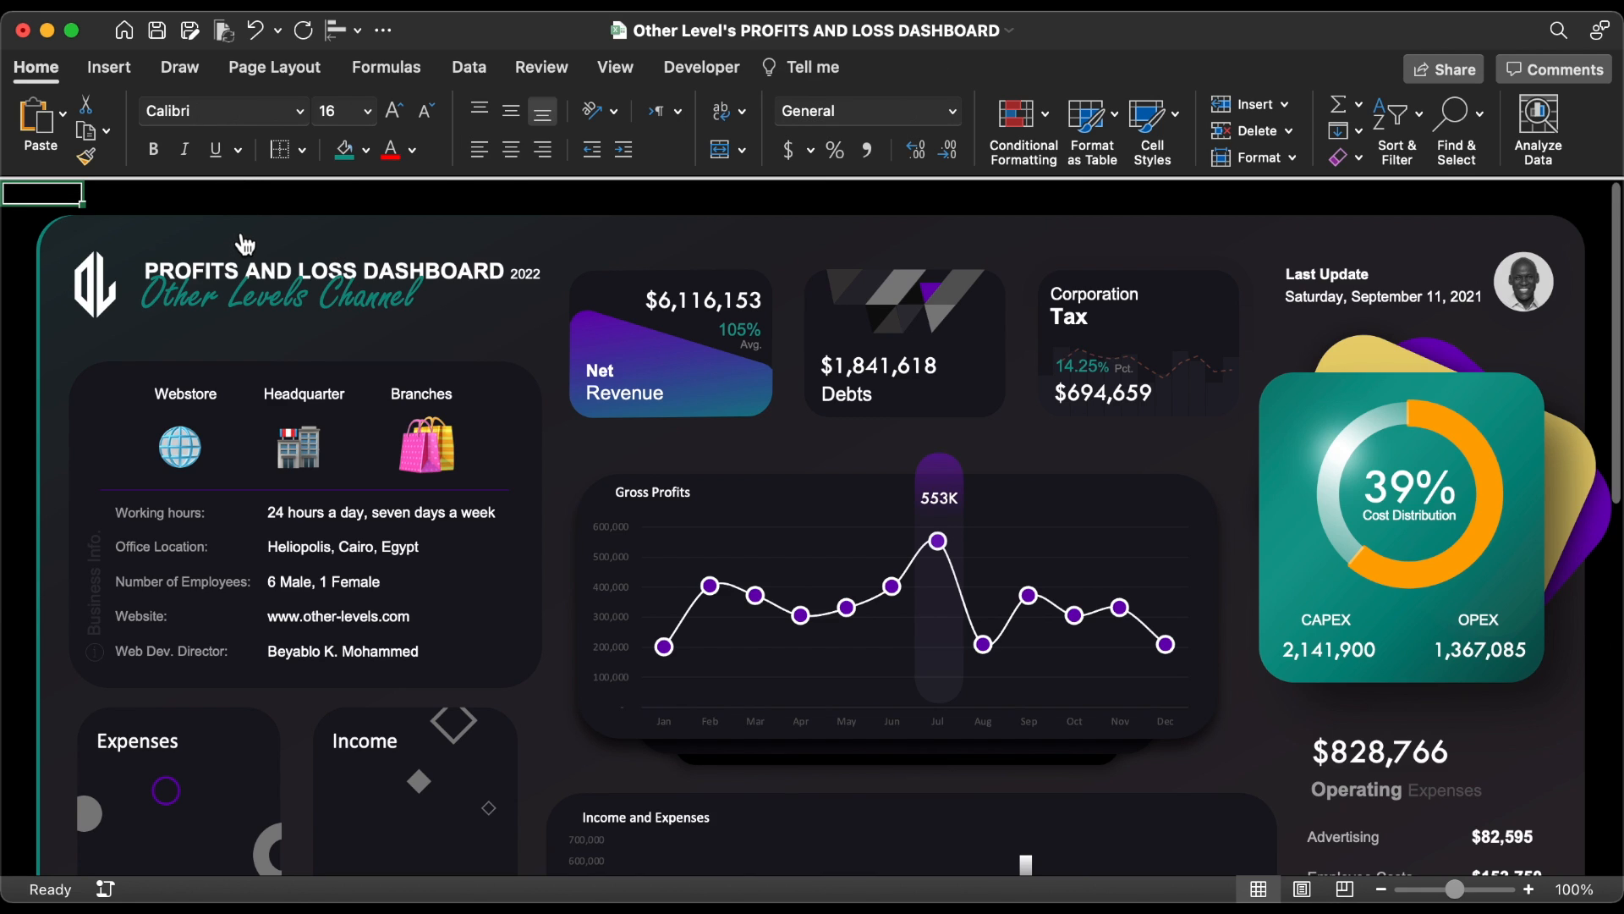
- Test the background shape's hyperlink by following it from empty areas above the dashboard
click(290, 194)
key(Home)
click(487, 203)
key(Home)
- Draw a rectangle about 1.28" wide and 0.58" high covering cell A1
click(108, 66)
click(378, 123)
click(309, 218)
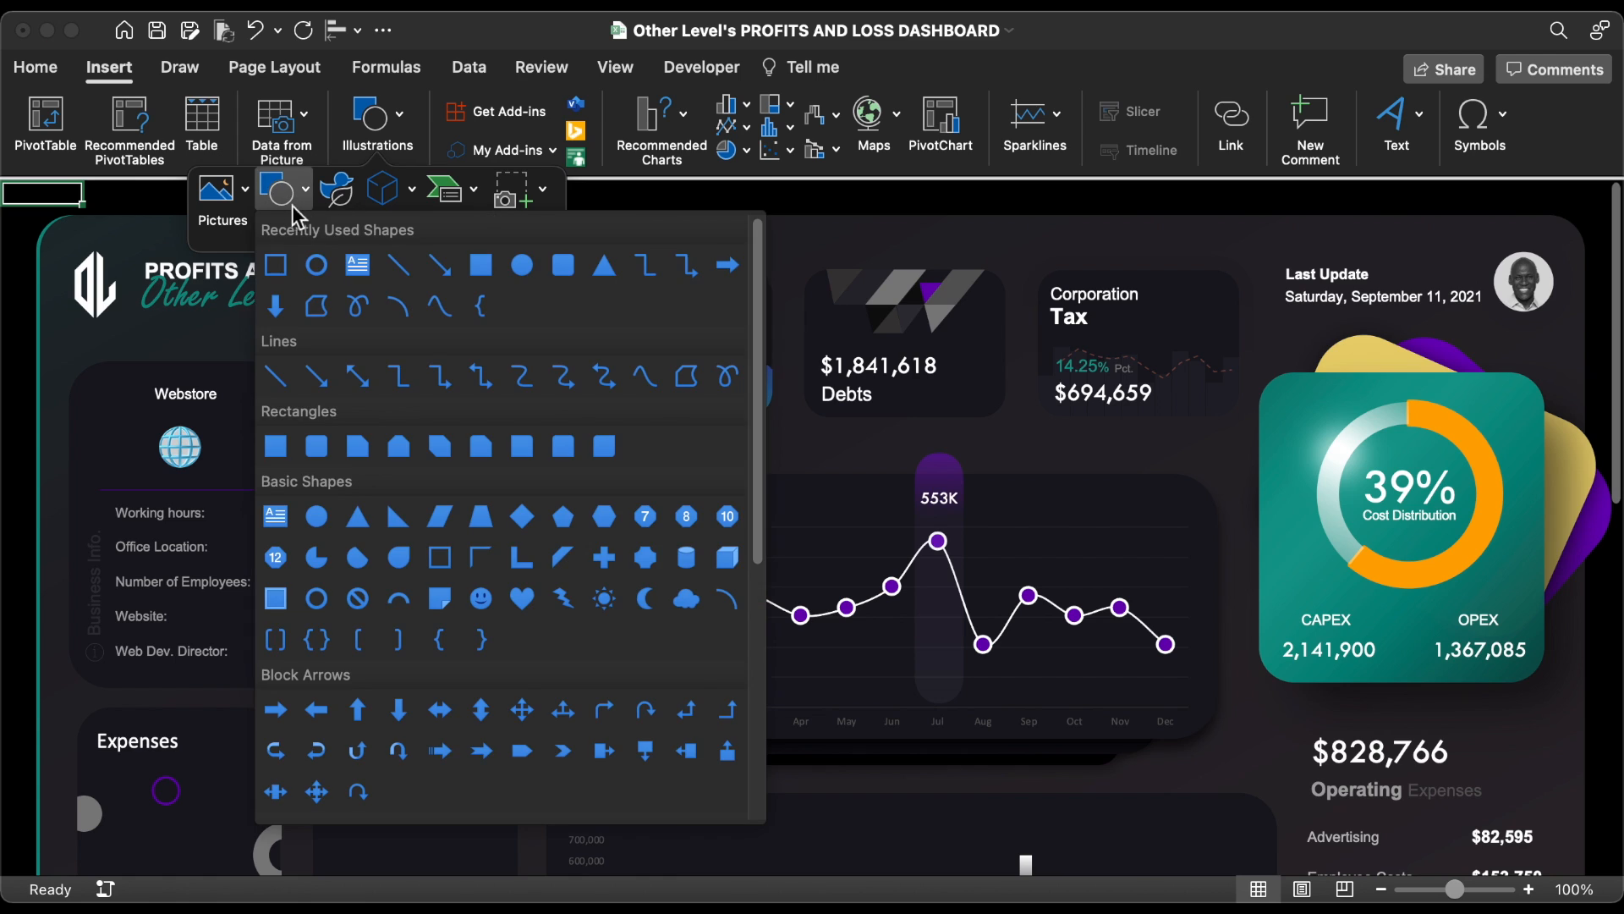
click(479, 267)
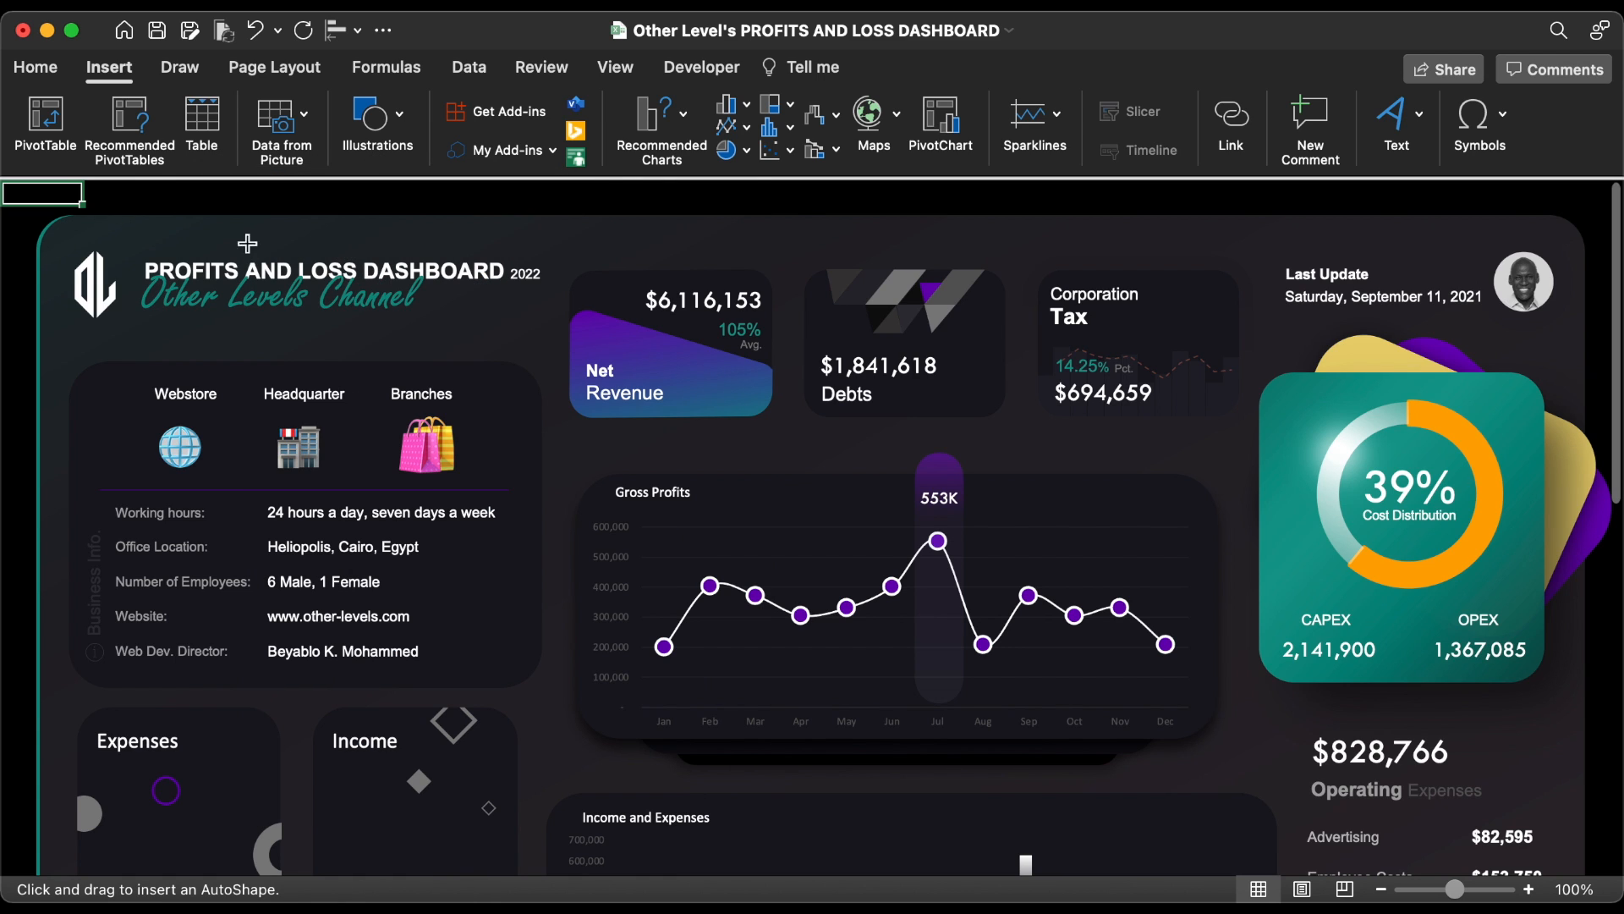
mouse_move(223, 223)
mouse_down()
mouse_move(293, 265)
mouse_move(36, 203)
mouse_move(111, 231)
mouse_up()
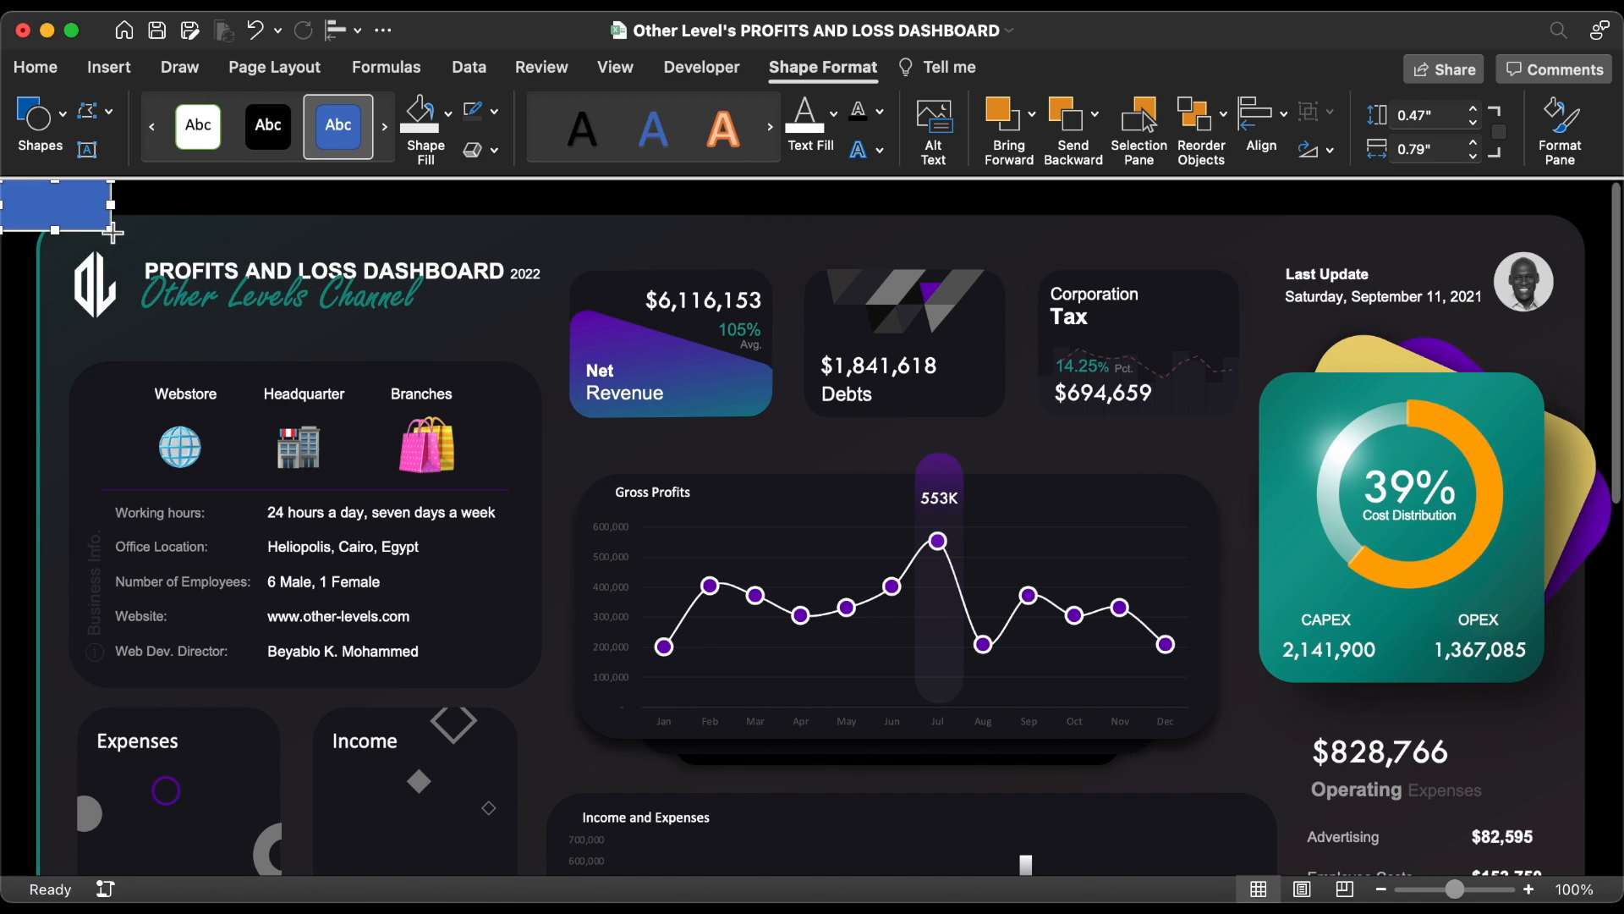
- Fill the rectangle over cell A1 with black and remove its outline
click(454, 125)
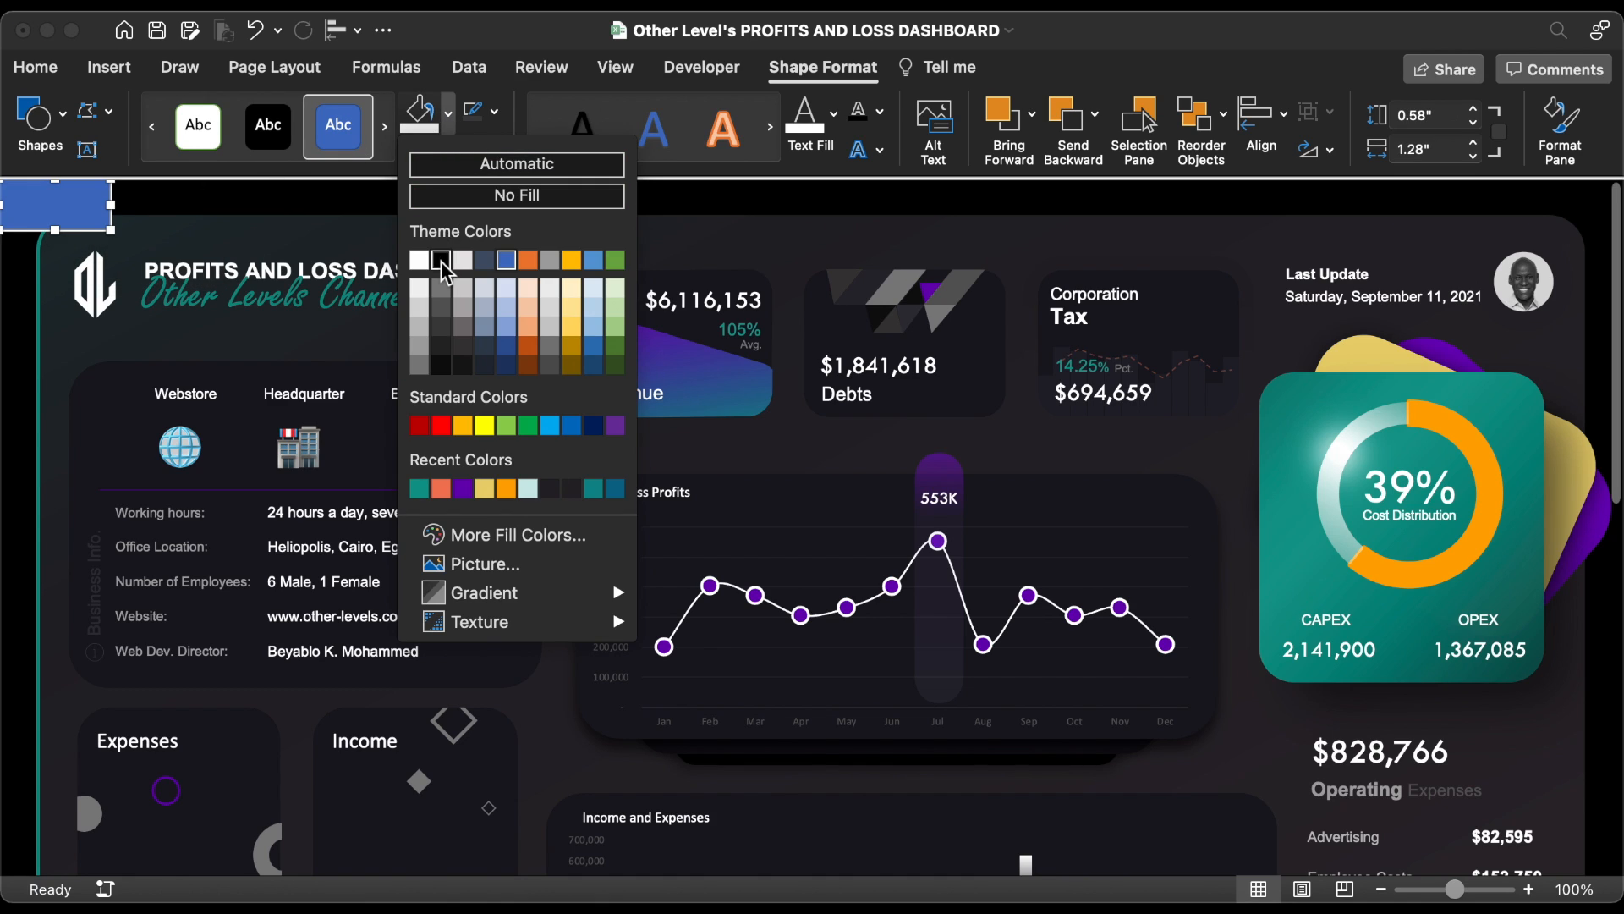
click(442, 261)
click(494, 111)
click(509, 192)
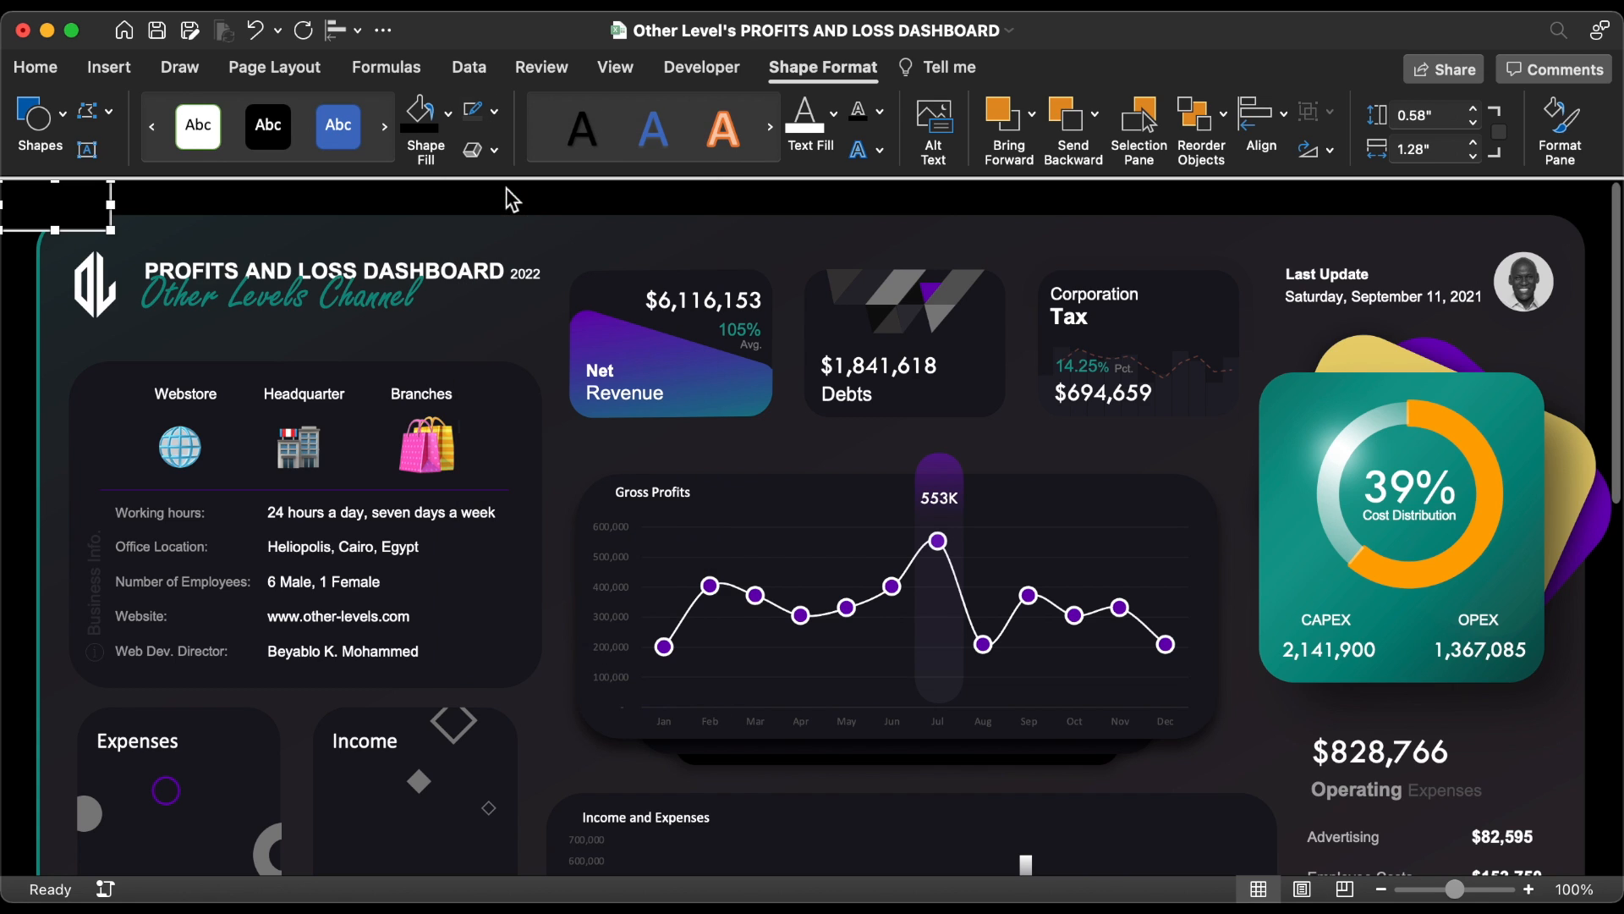
- Send the black rectangle to the back, behind the dashboard's other objects
right_click(71, 198)
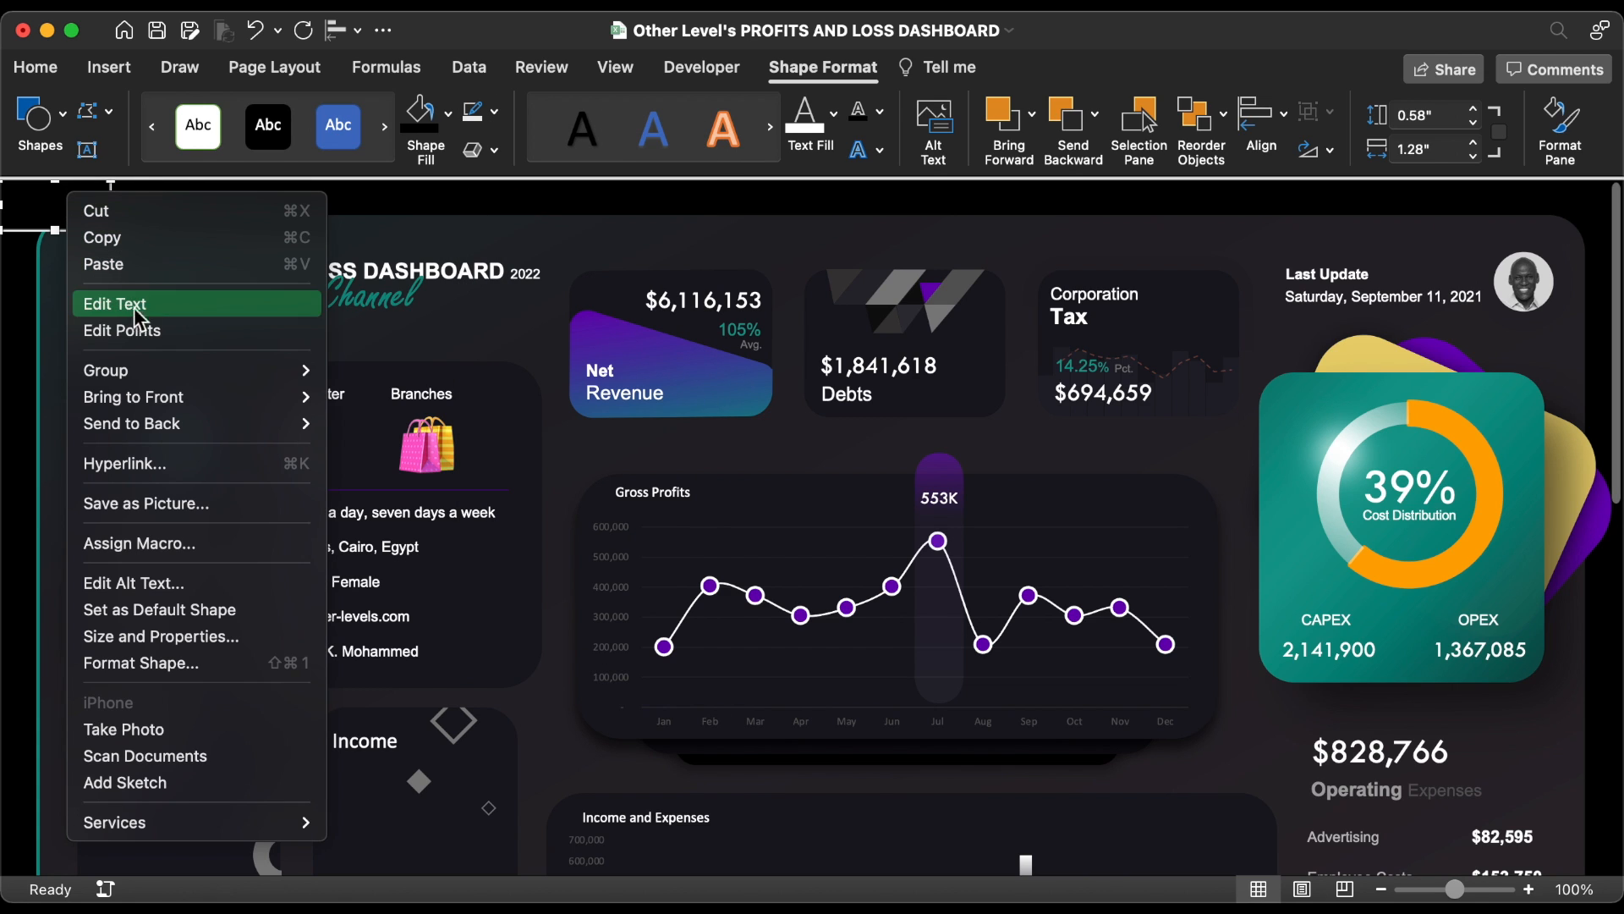
mouse_move(144, 413)
click(367, 419)
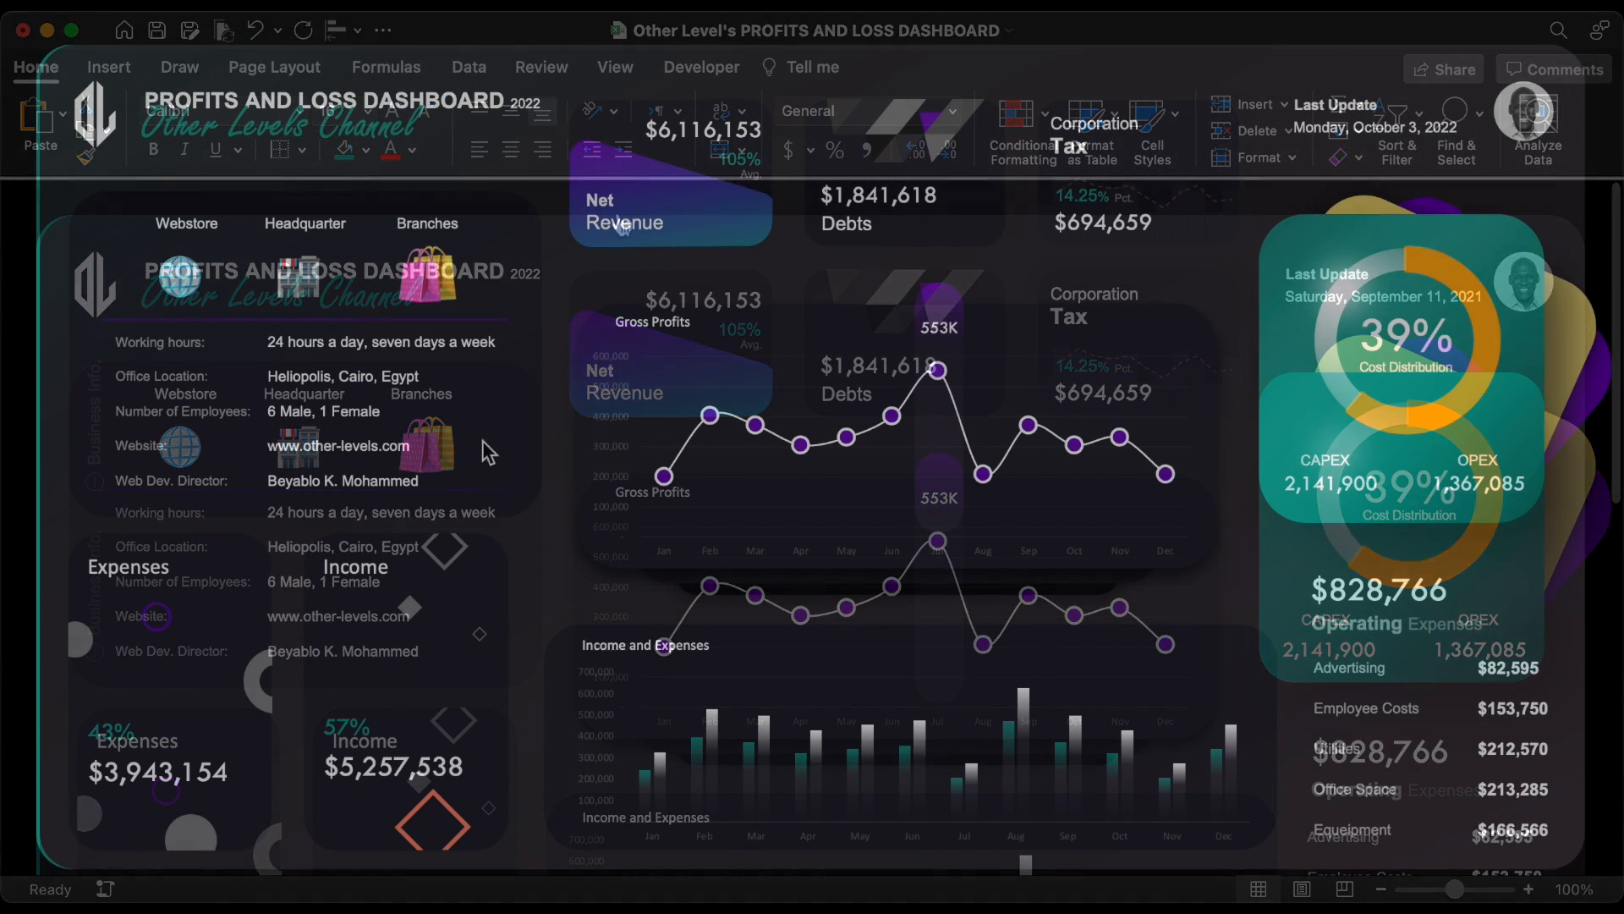
- Test the dashboard's slicer by filtering to Webstore, Headquarter and Branches in turn
click(203, 283)
click(289, 282)
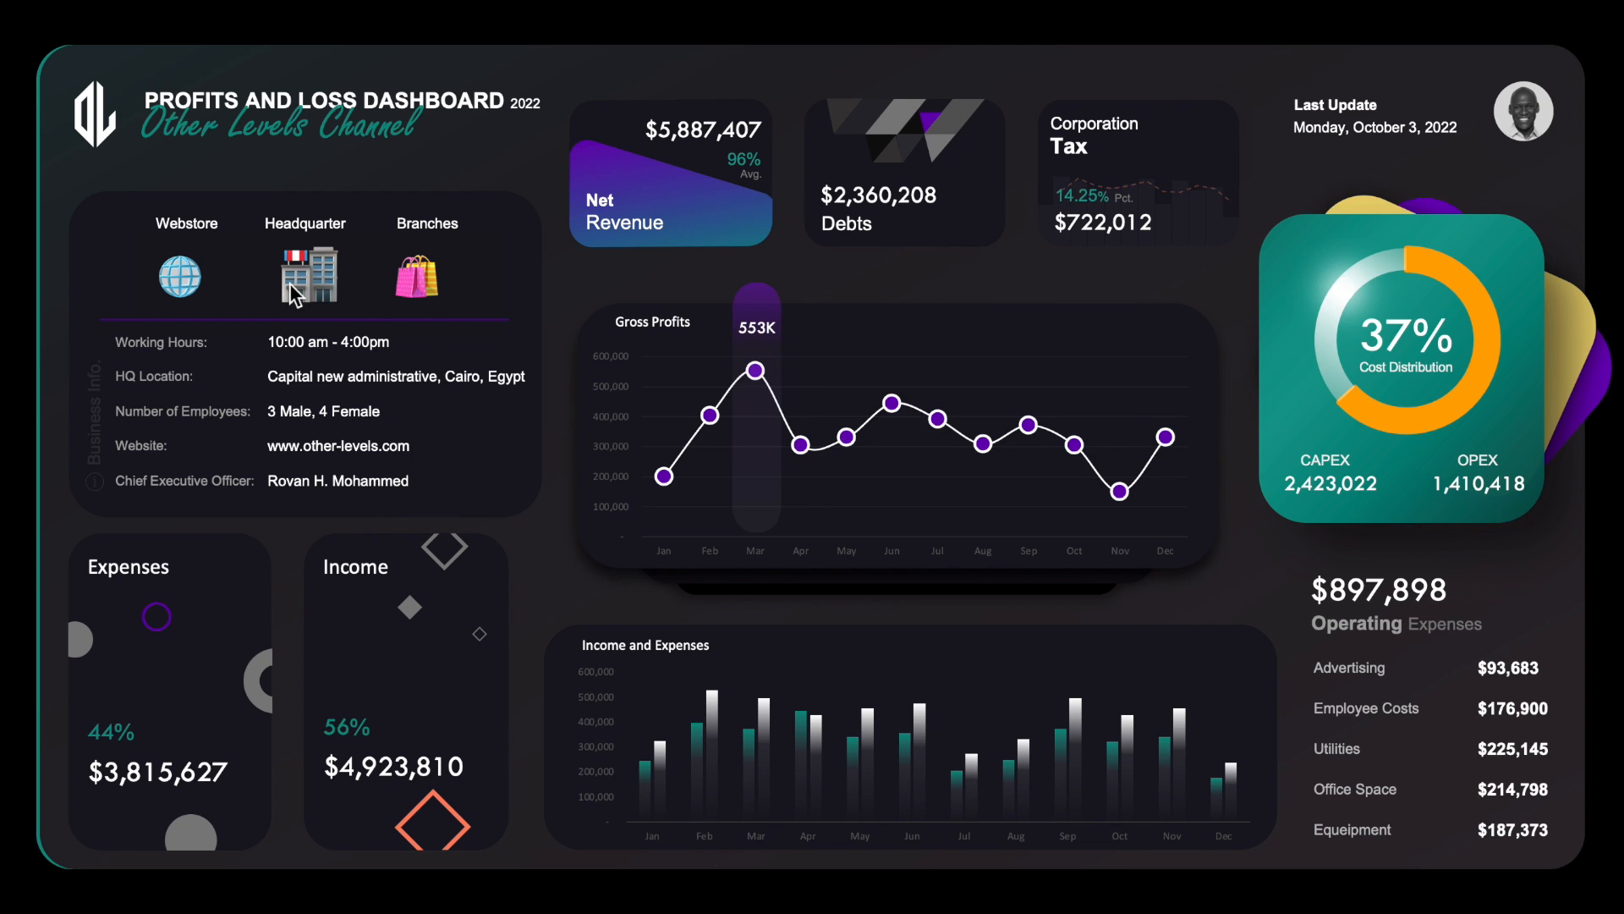
click(411, 285)
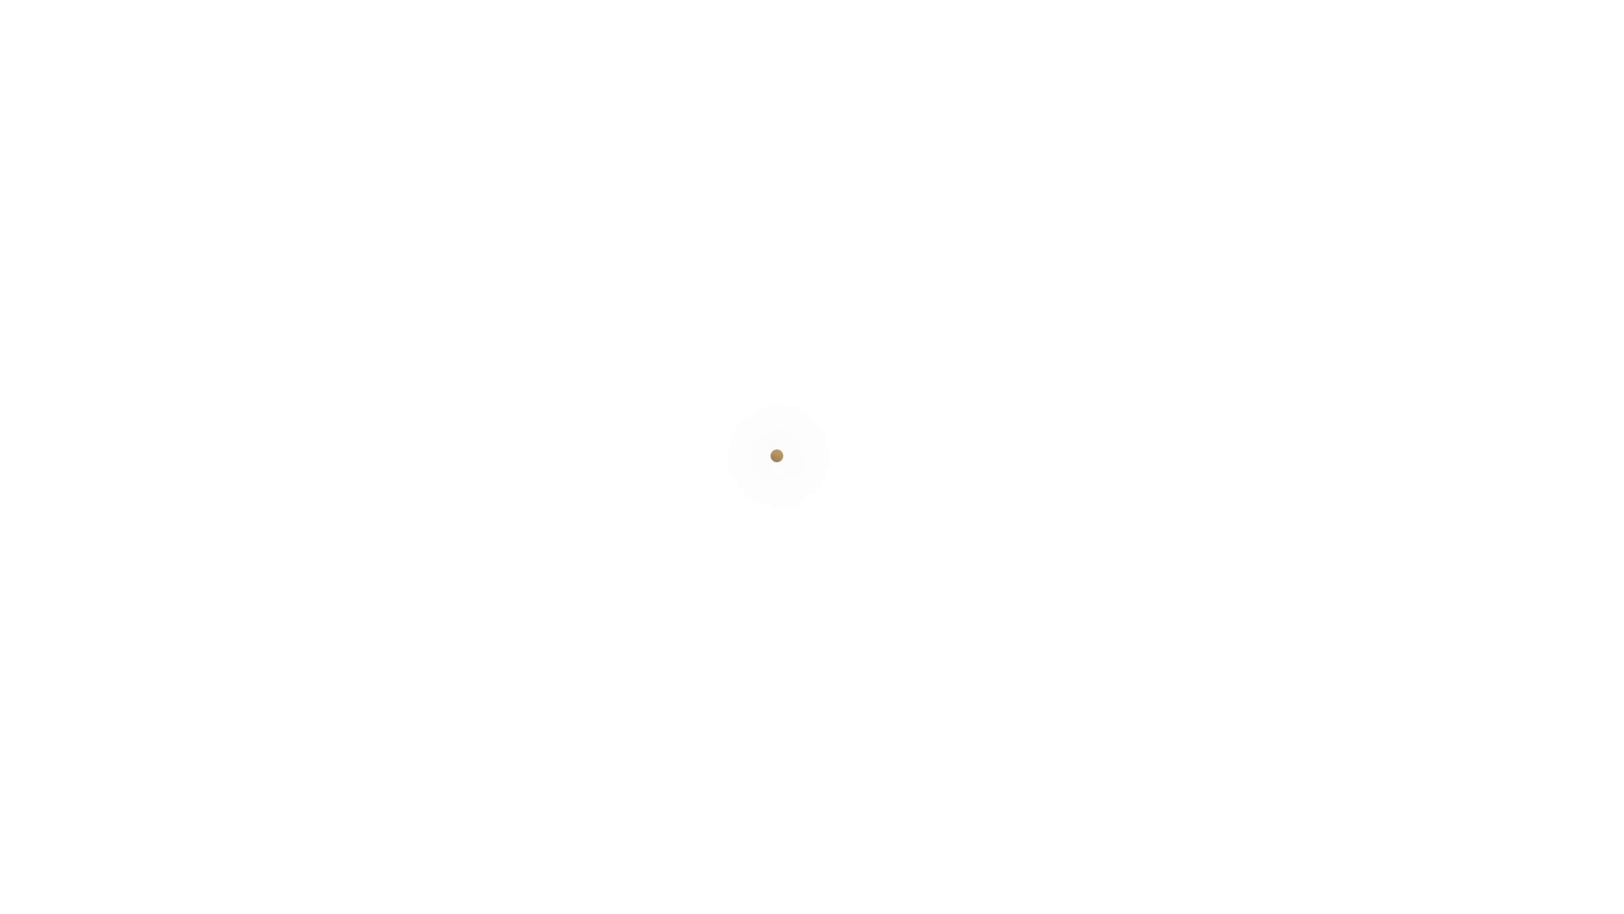